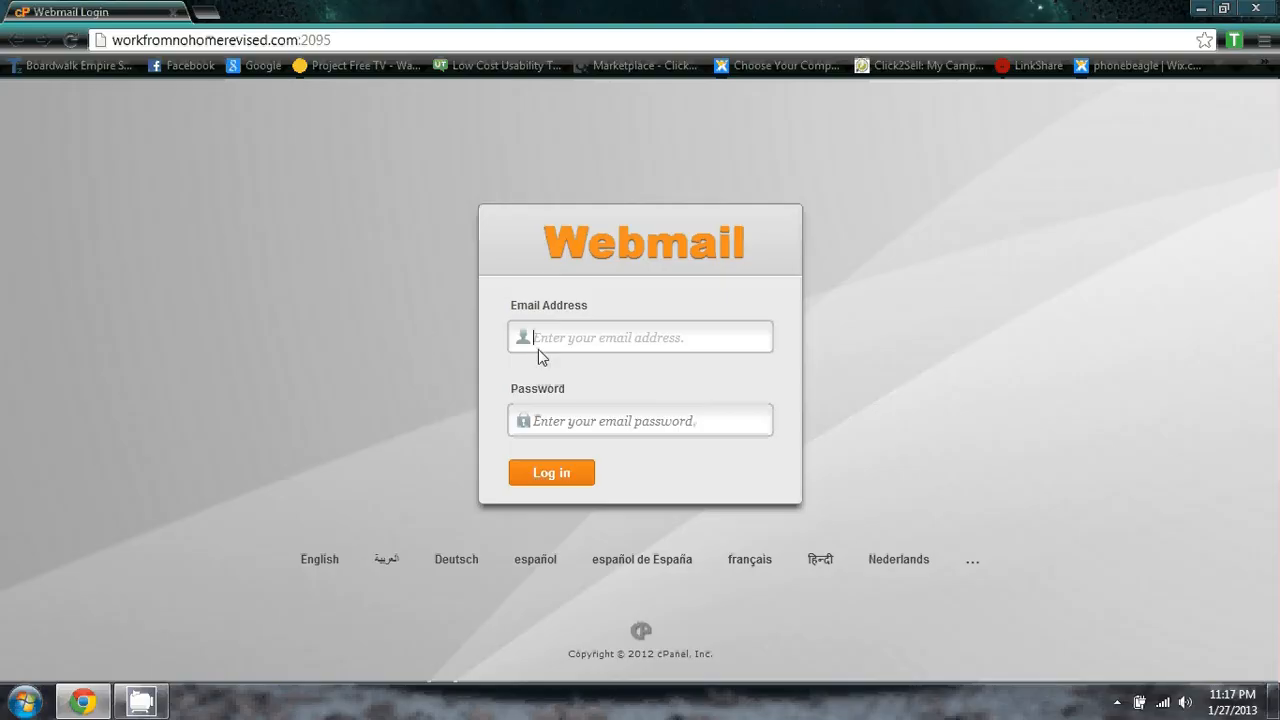
Sign in to cPanel Webmail with the account's email address and the pasted saved password.
{"action": "left_click", "coordinate": [570, 331]}
{"action": "type", "text": "mik"}
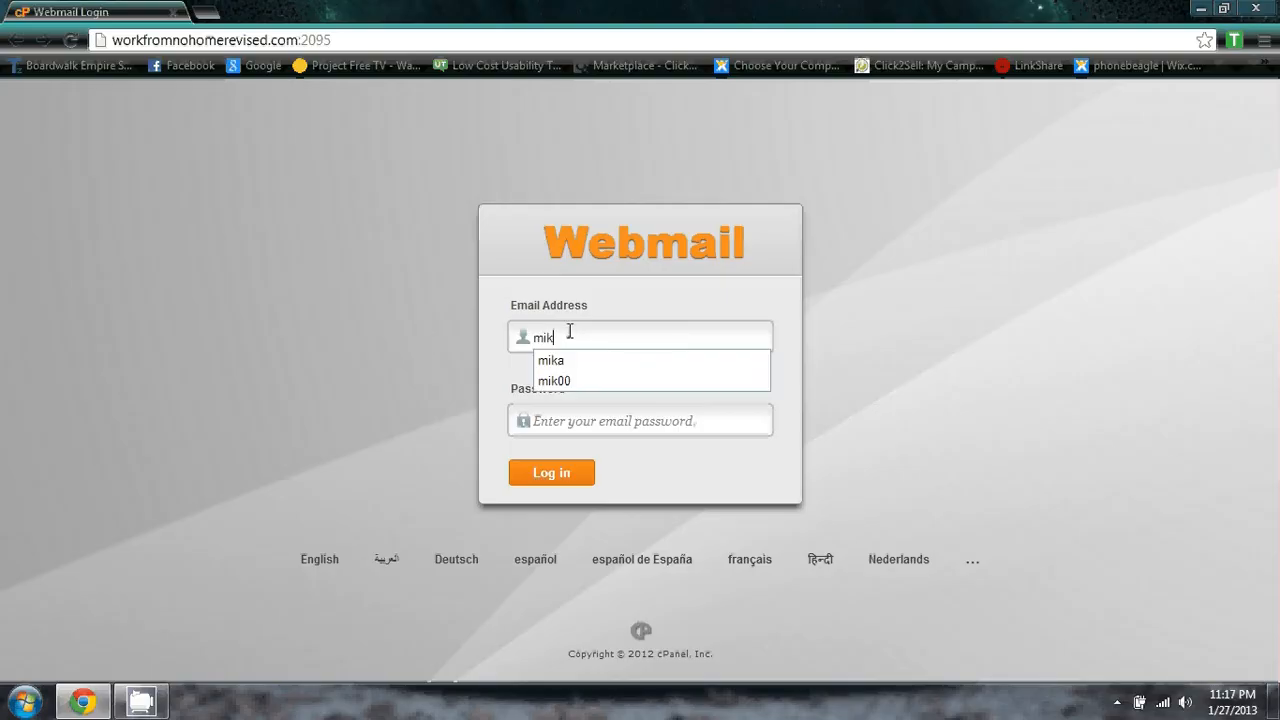
{"action": "type", "text": "a00"}
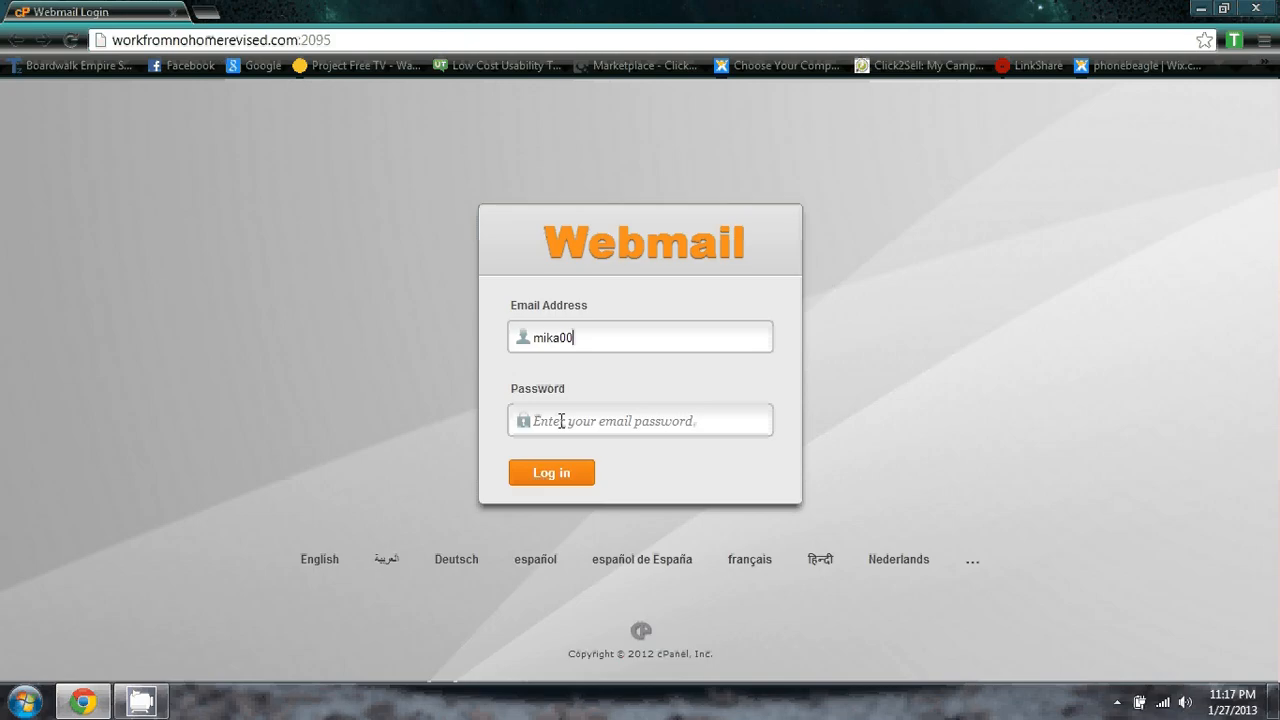
{"action": "right_click", "coordinate": [561, 421]}
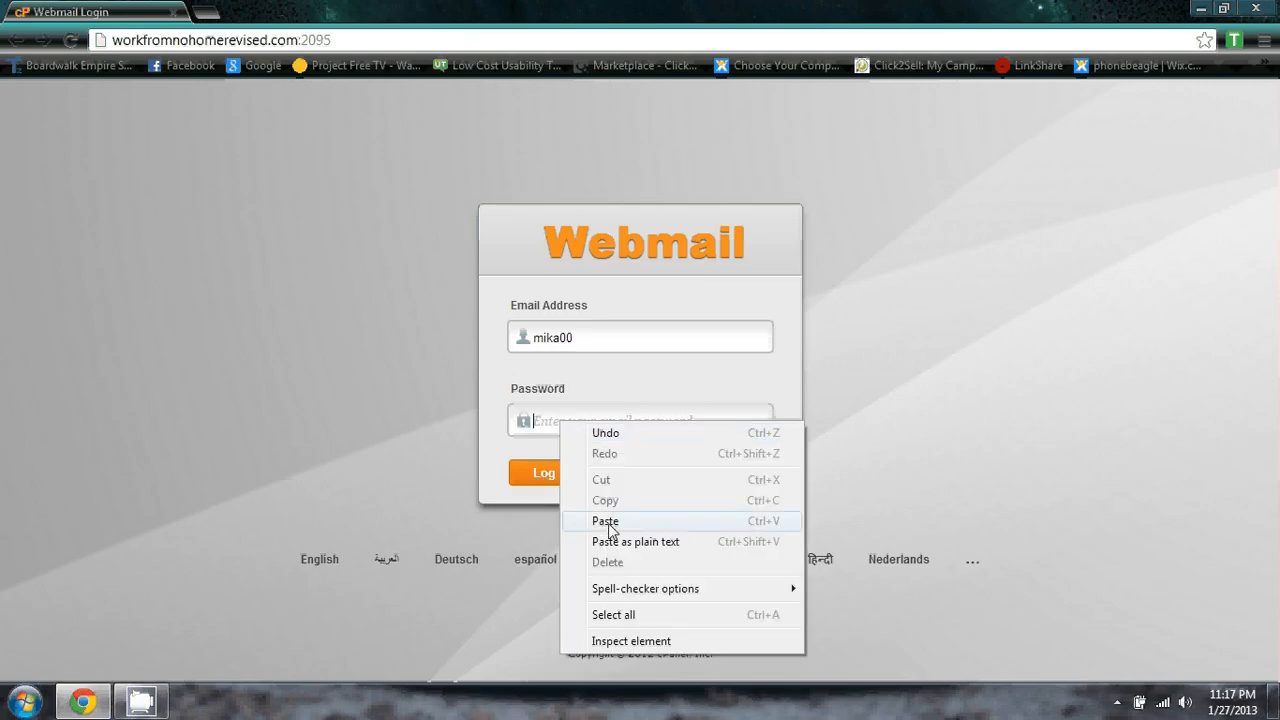
{"action": "left_click", "coordinate": [608, 520]}
{"action": "left_click", "coordinate": [551, 476]}
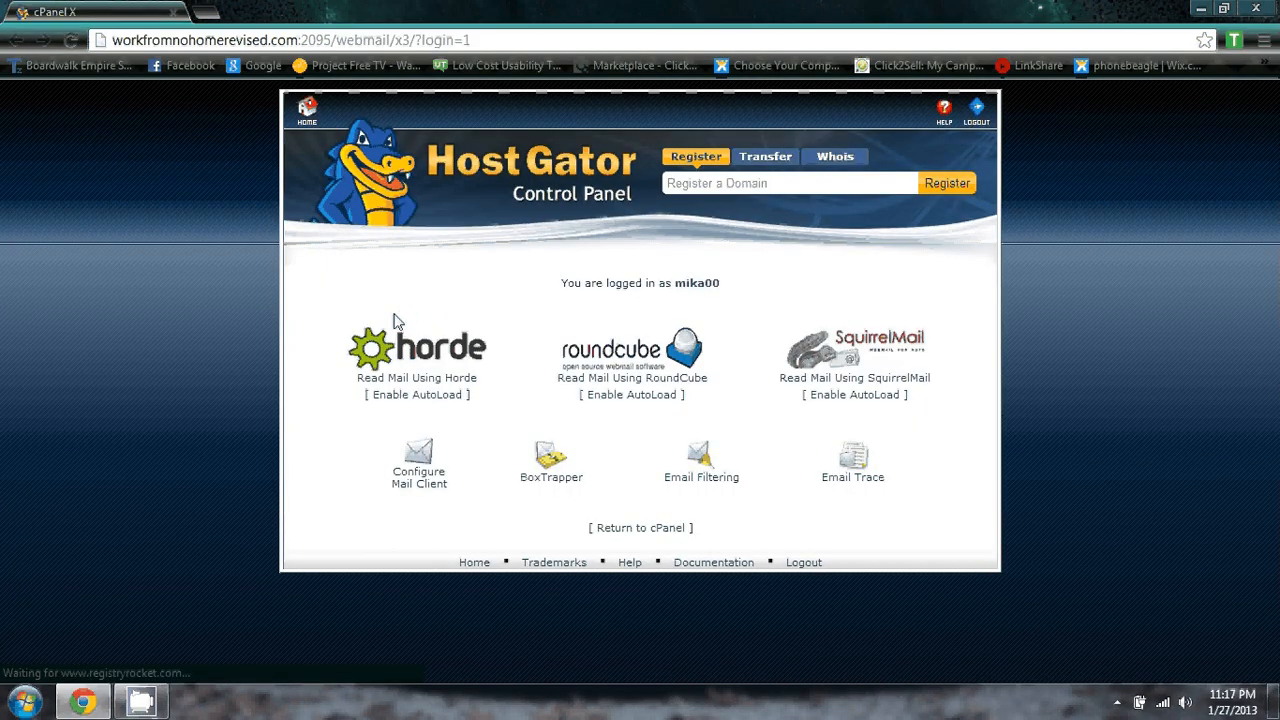
Return from webmail to the cPanel home and scroll down to the Domains section.
{"action": "left_click", "coordinate": [641, 530]}
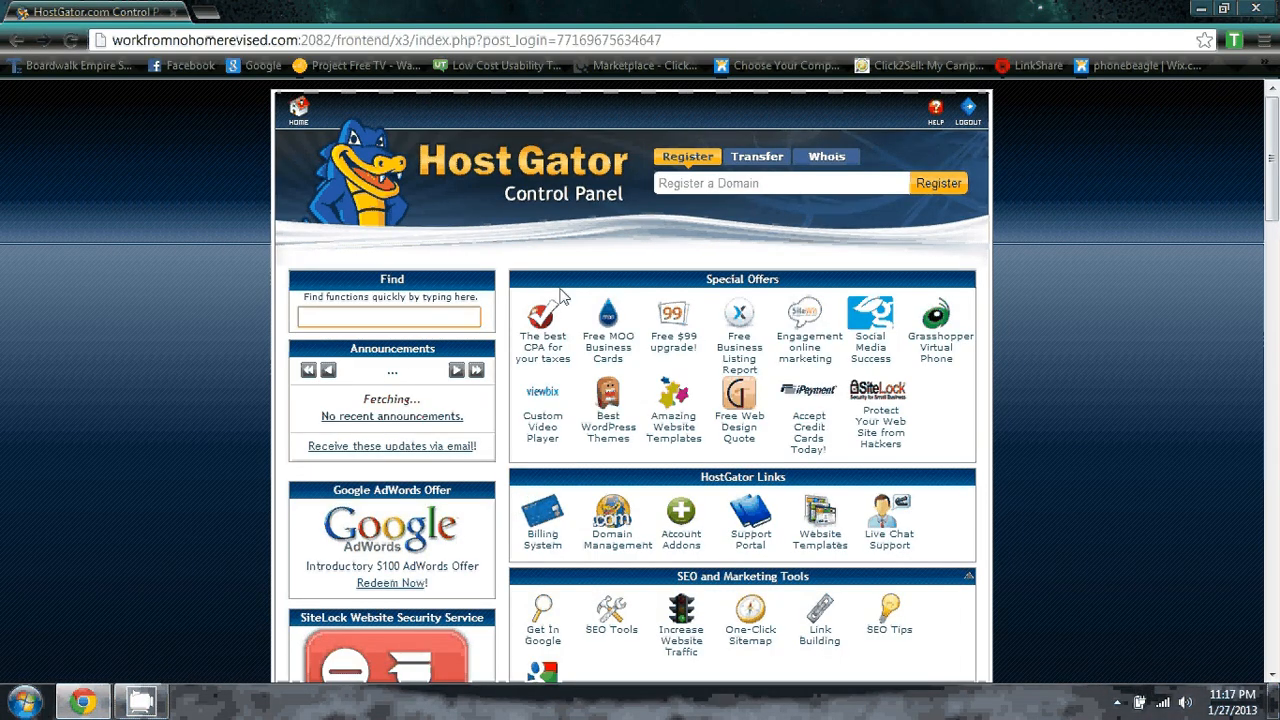
{"action": "scroll", "coordinate": [565, 280], "scroll_direction": "down", "scroll_amount": 3}
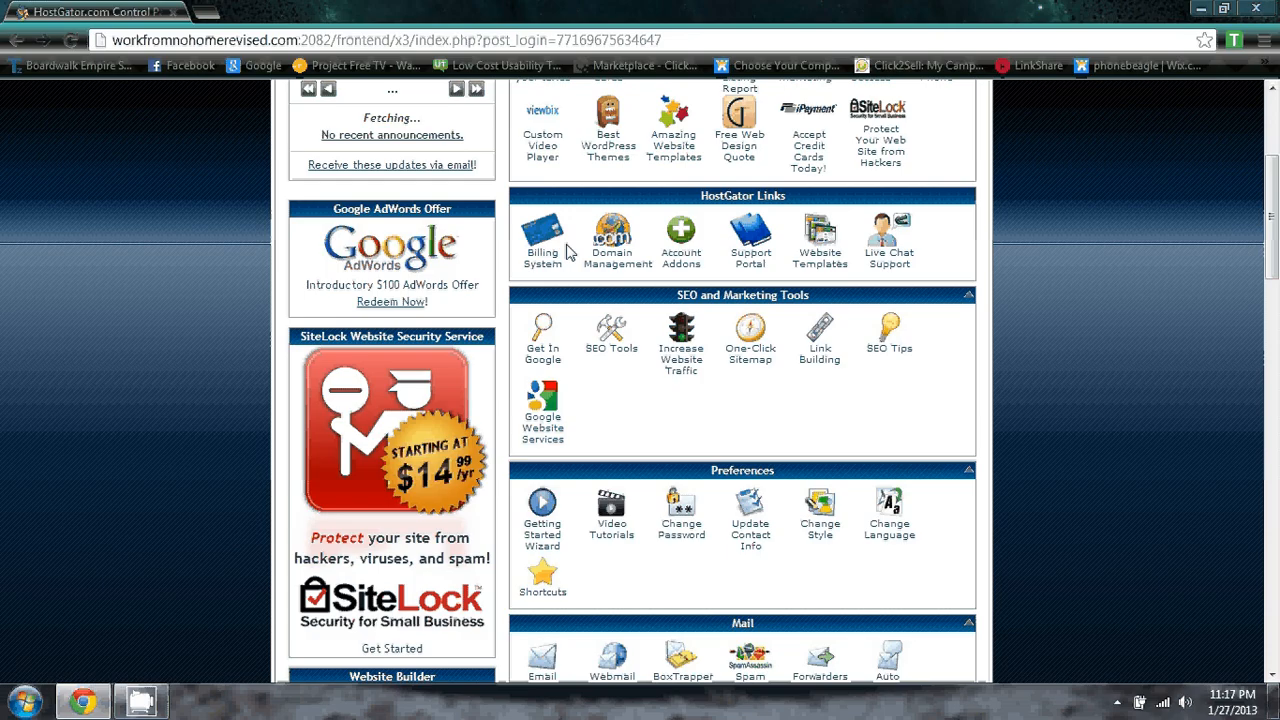
{"action": "scroll", "coordinate": [555, 290], "scroll_direction": "up", "scroll_amount": 3}
{"action": "scroll", "coordinate": [540, 330], "scroll_direction": "down", "scroll_amount": 4}
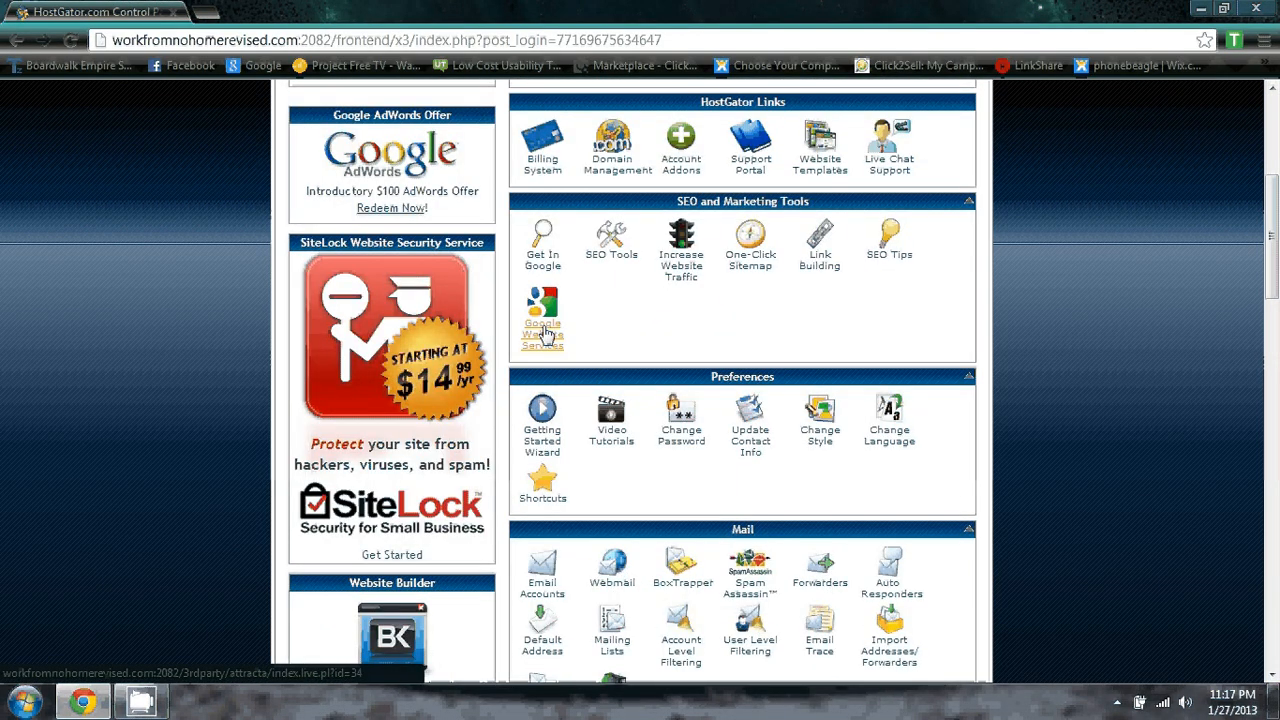
{"action": "scroll", "coordinate": [578, 342], "scroll_direction": "down", "scroll_amount": 1}
{"action": "scroll", "coordinate": [580, 342], "scroll_direction": "up", "scroll_amount": 3}
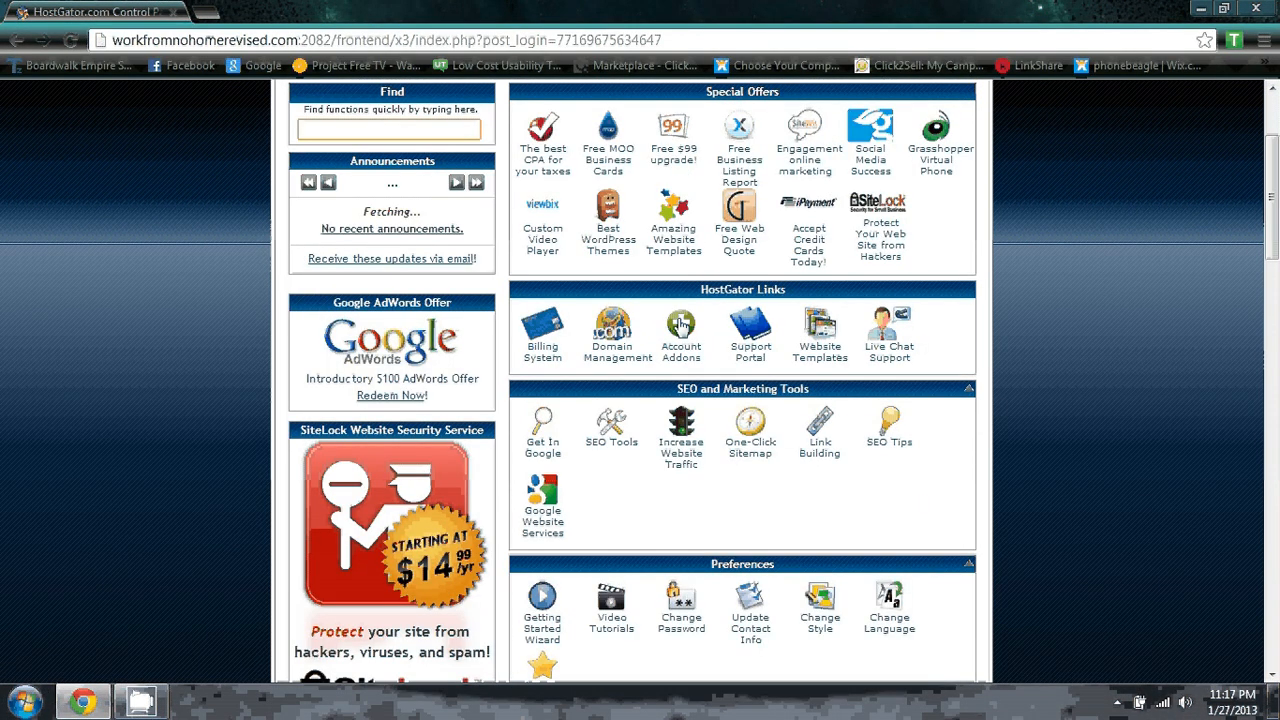
{"action": "scroll", "coordinate": [655, 330], "scroll_direction": "down", "scroll_amount": 5}
{"action": "scroll", "coordinate": [655, 330], "scroll_direction": "up", "scroll_amount": 3}
{"action": "scroll", "coordinate": [640, 332], "scroll_direction": "down", "scroll_amount": 3}
{"action": "scroll", "coordinate": [628, 332], "scroll_direction": "down", "scroll_amount": 4}
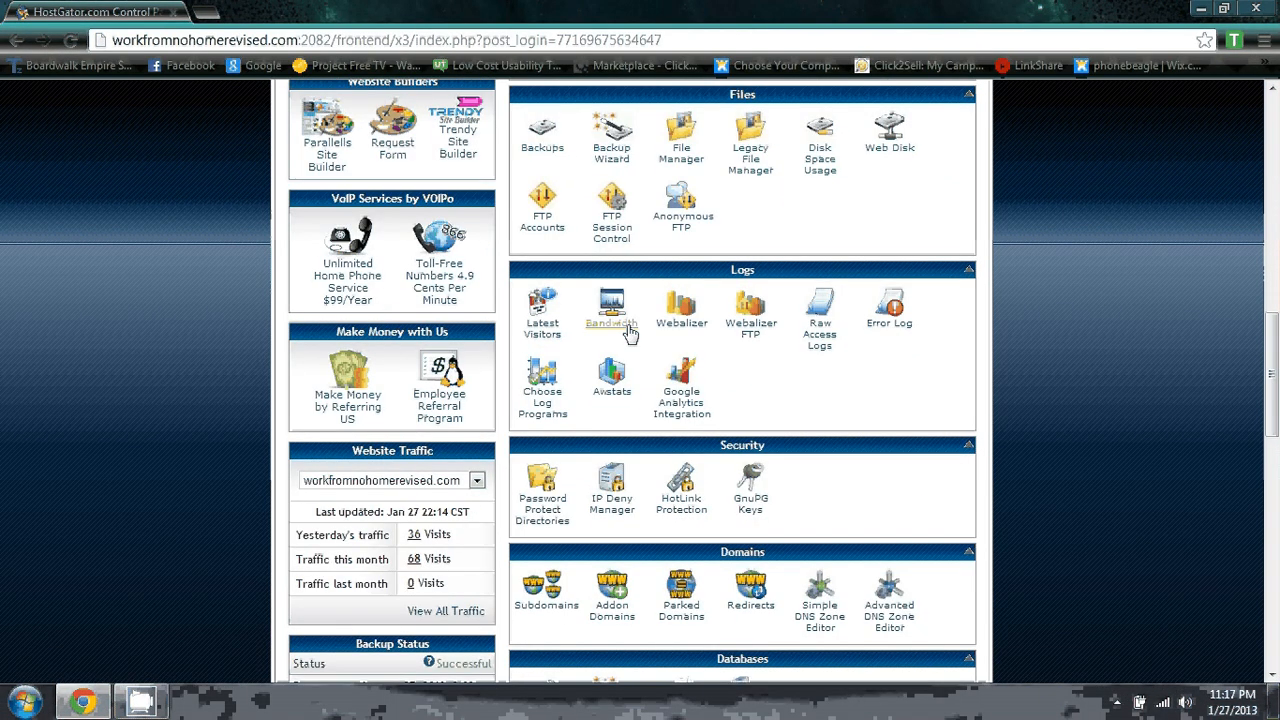
{"action": "scroll", "coordinate": [628, 332], "scroll_direction": "down", "scroll_amount": 2}
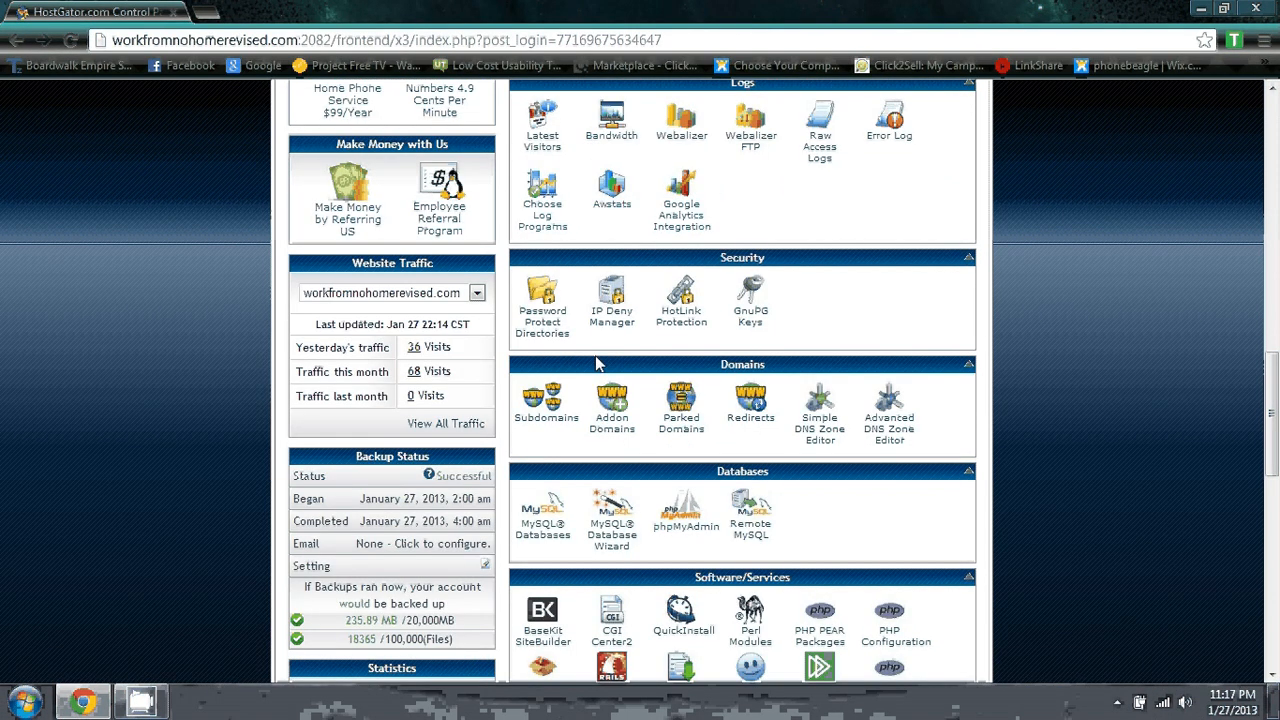
{"action": "left_click", "coordinate": [556, 420]}
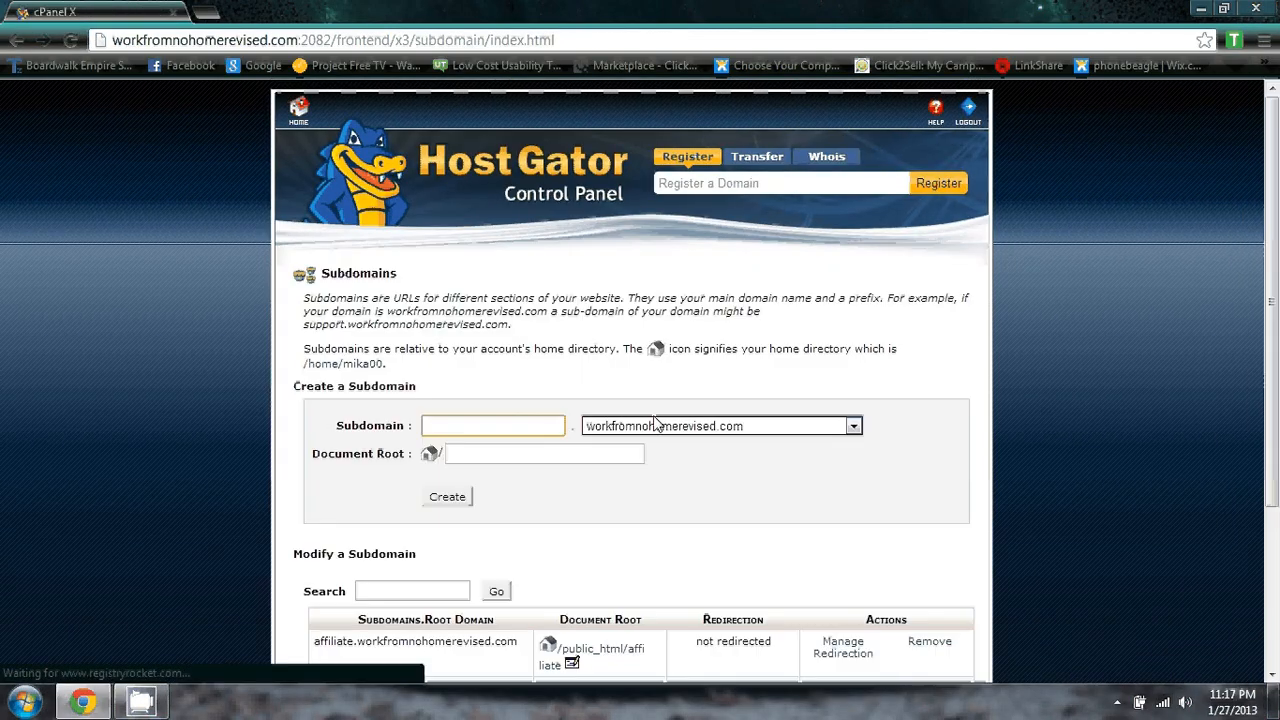
{"action": "scroll", "coordinate": [726, 453], "scroll_direction": "down", "scroll_amount": 2}
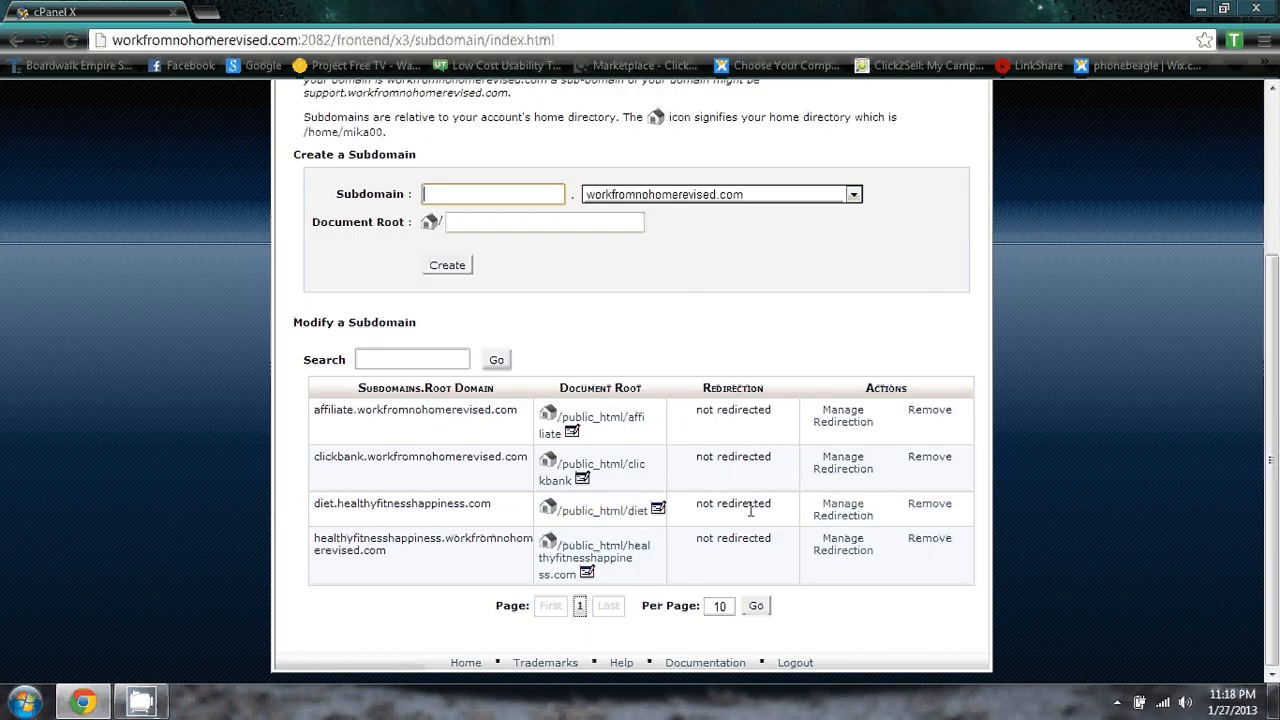
{"action": "scroll", "coordinate": [740, 512], "scroll_direction": "up", "scroll_amount": 3}
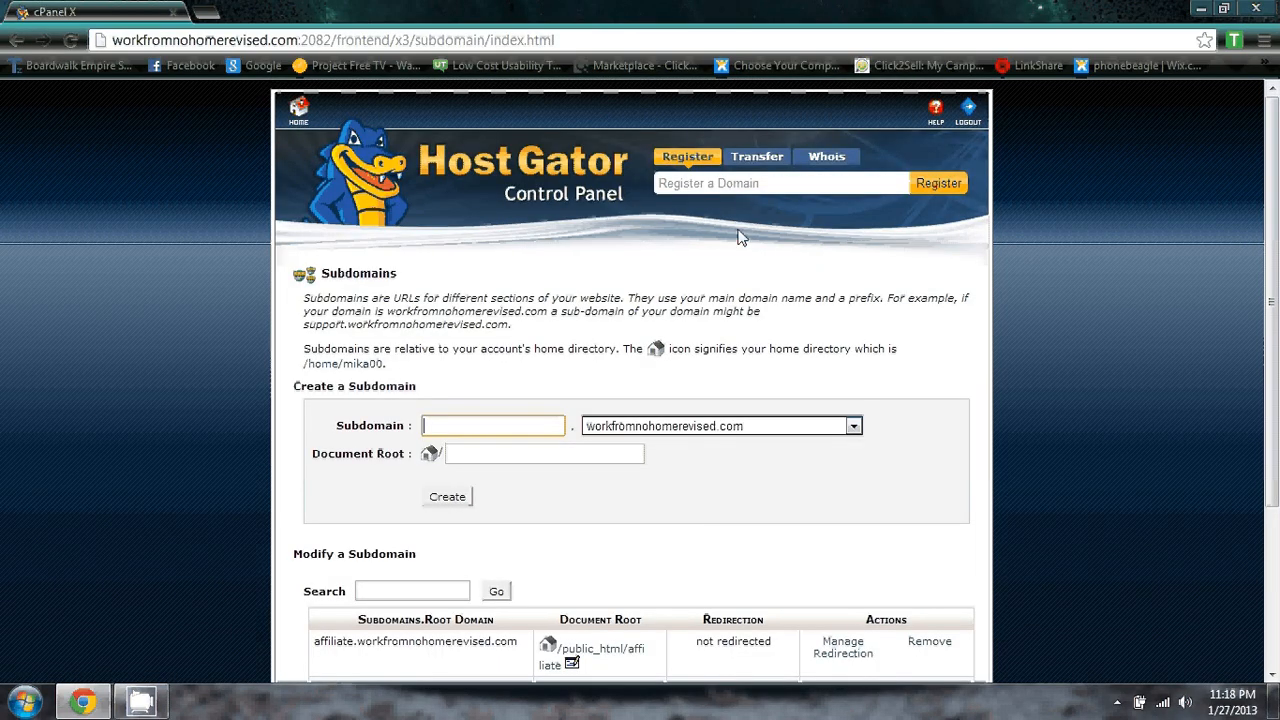
{"action": "left_click", "coordinate": [298, 111]}
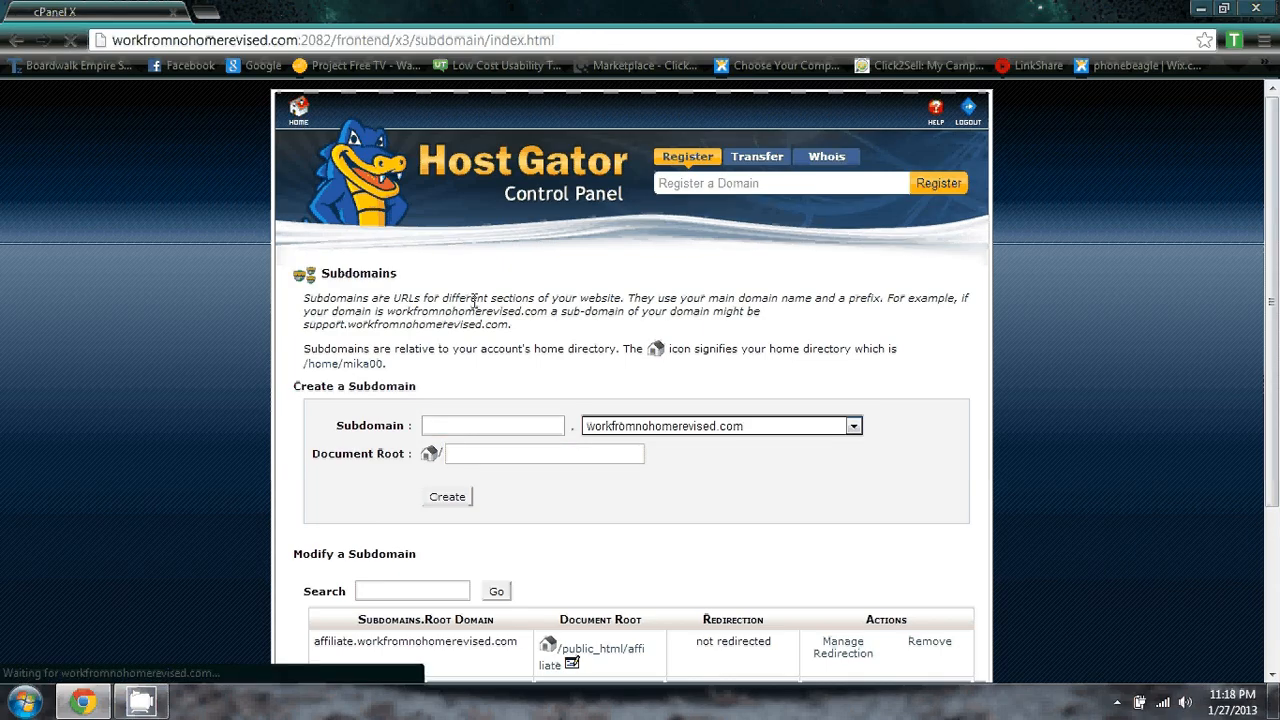
{"action": "scroll", "coordinate": [516, 311], "scroll_direction": "down", "scroll_amount": 4}
{"action": "scroll", "coordinate": [516, 311], "scroll_direction": "down", "scroll_amount": 5}
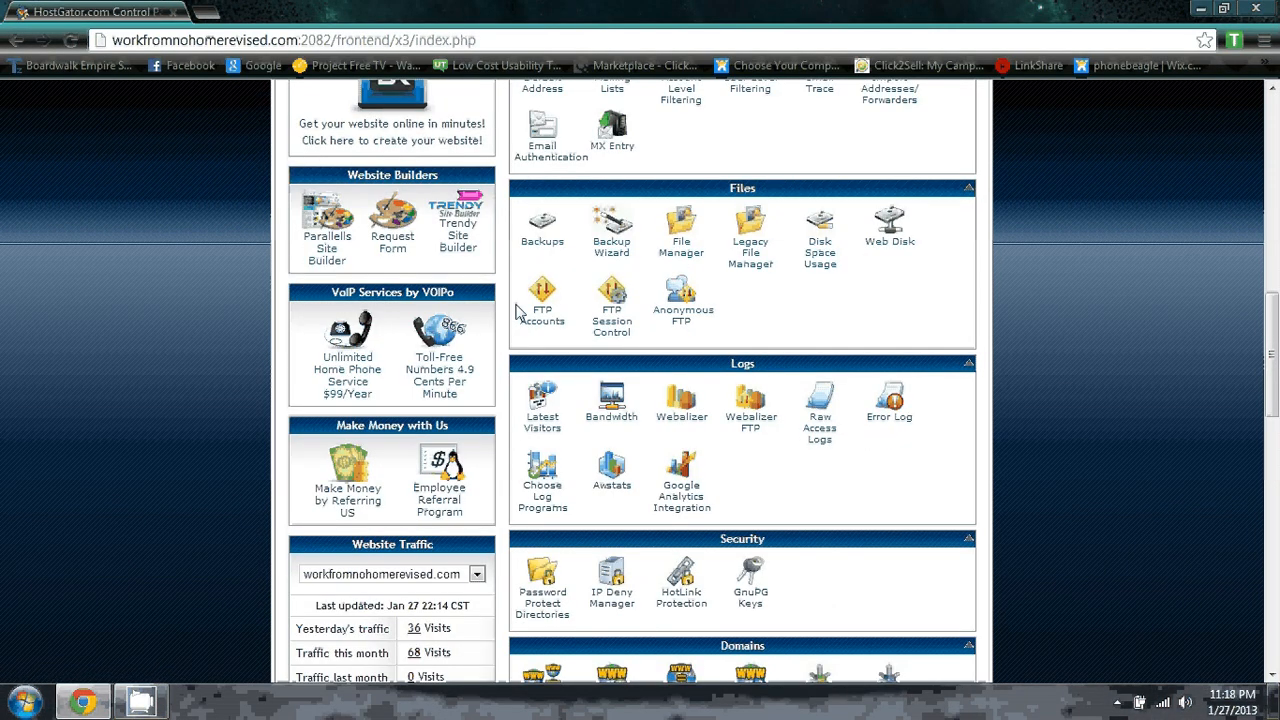
{"action": "scroll", "coordinate": [602, 333], "scroll_direction": "down", "scroll_amount": 2}
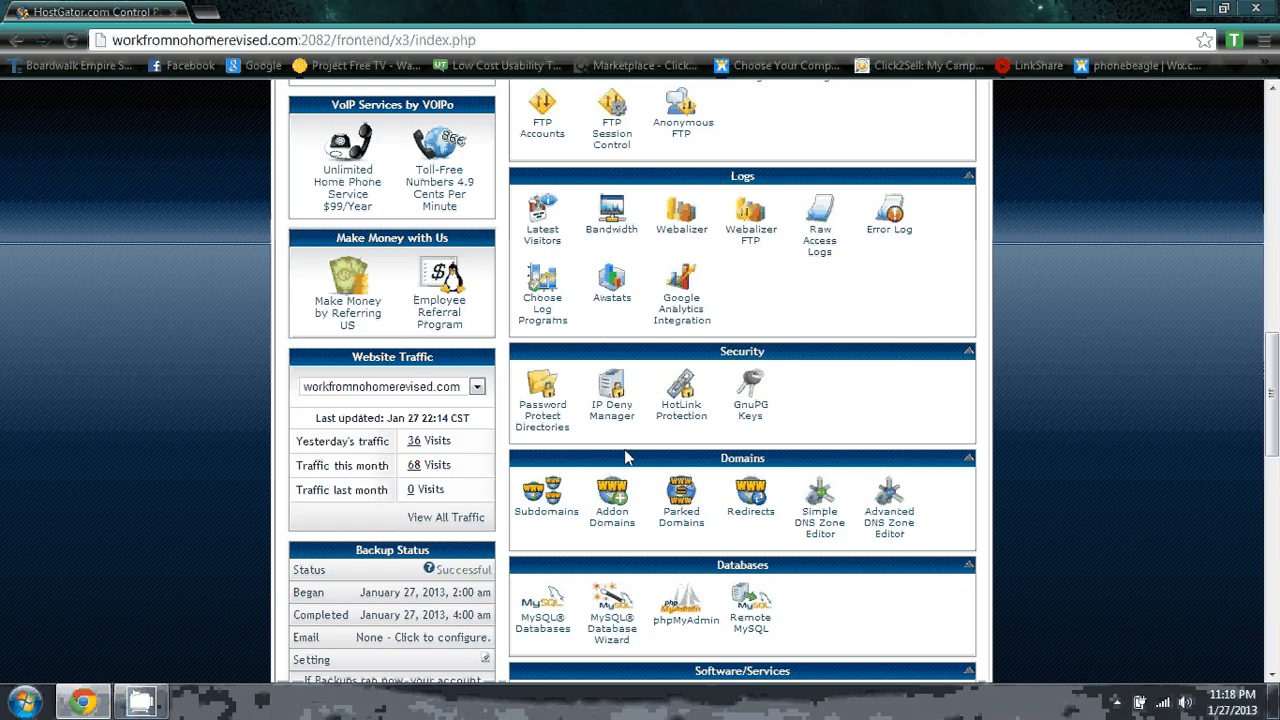
{"action": "scroll", "coordinate": [625, 457], "scroll_direction": "down", "scroll_amount": 2}
{"action": "scroll", "coordinate": [625, 457], "scroll_direction": "down", "scroll_amount": 3}
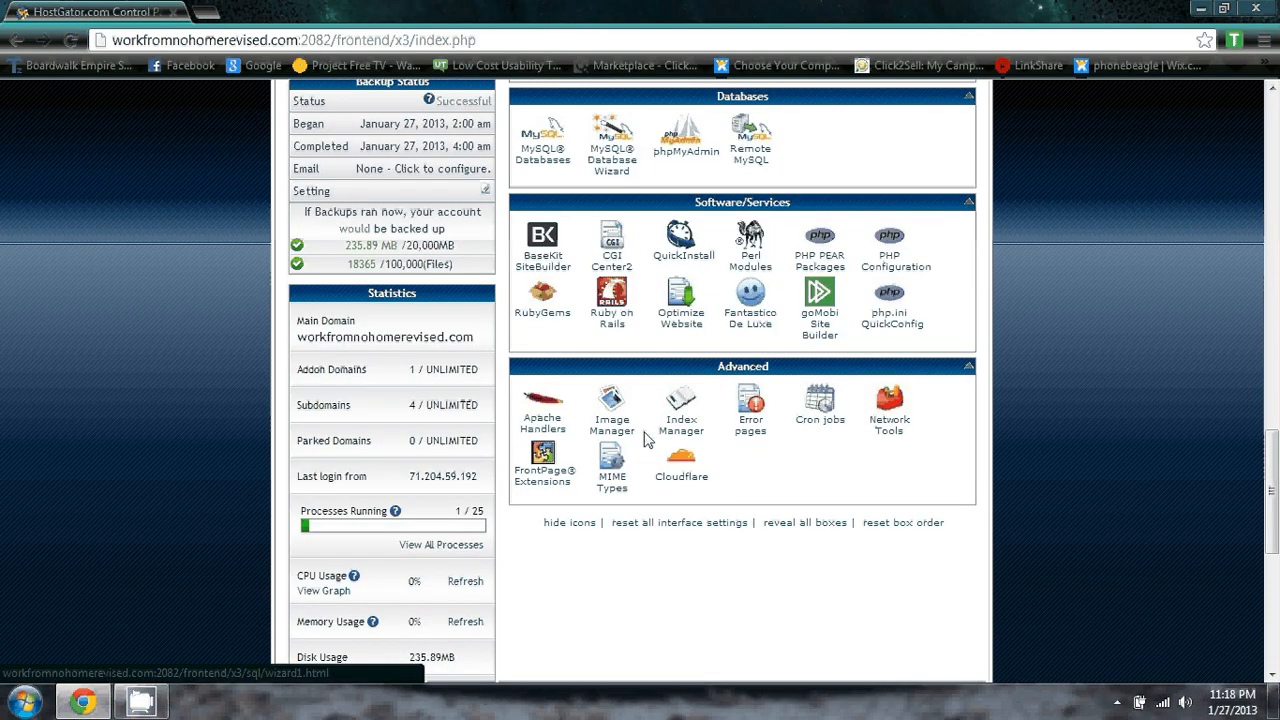
Start a new Fantastico WordPress installation on diet.healthyfitnesshappiness.com.
{"action": "left_click", "coordinate": [748, 322]}
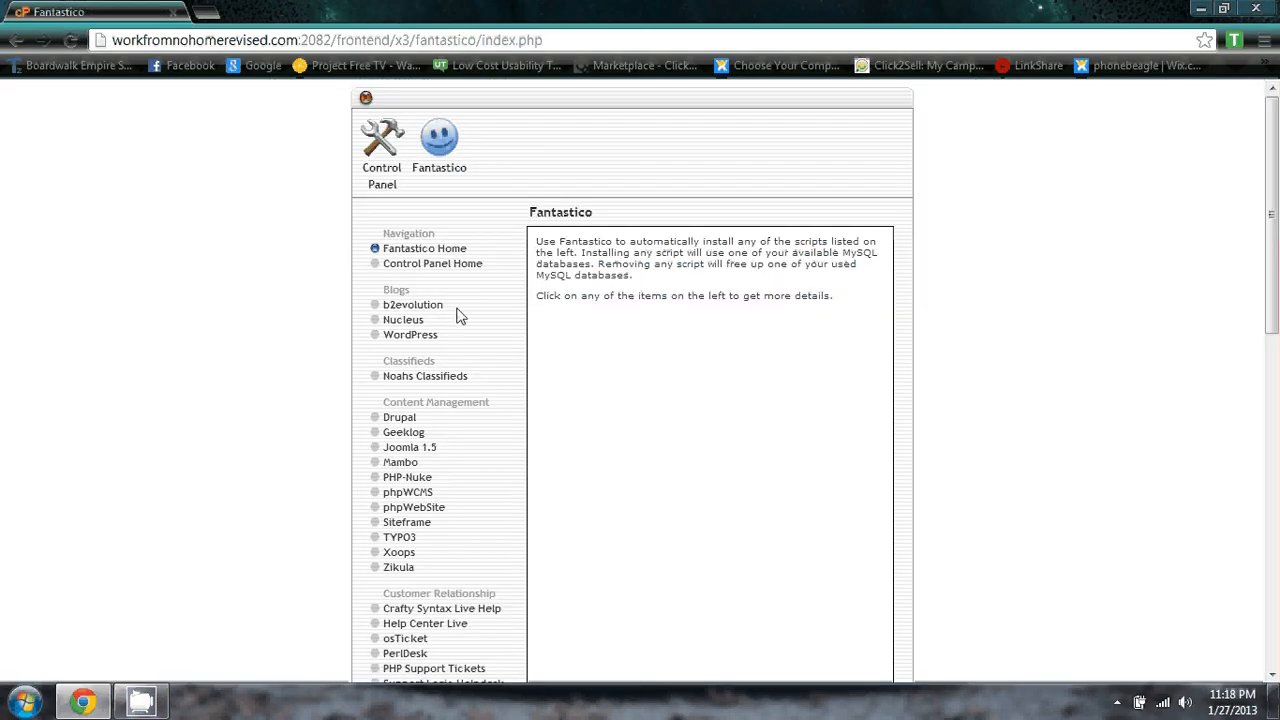
{"action": "left_click", "coordinate": [414, 340]}
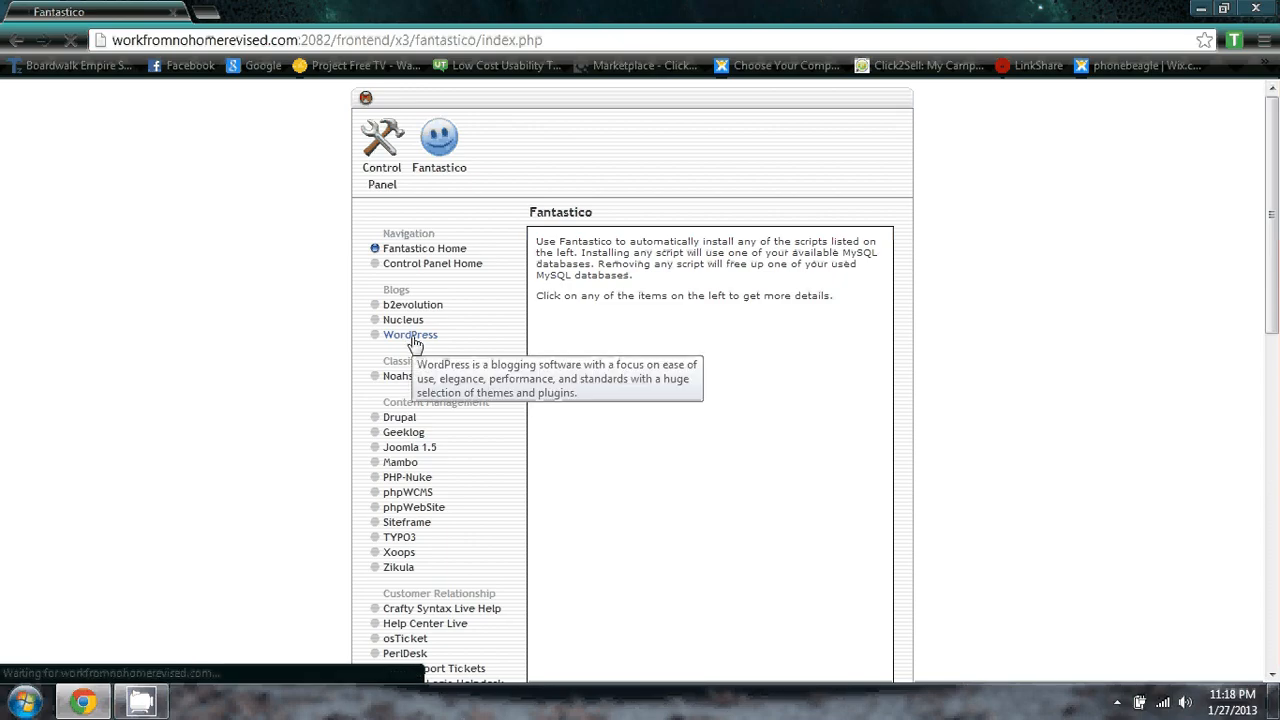
{"action": "left_click", "coordinate": [579, 366]}
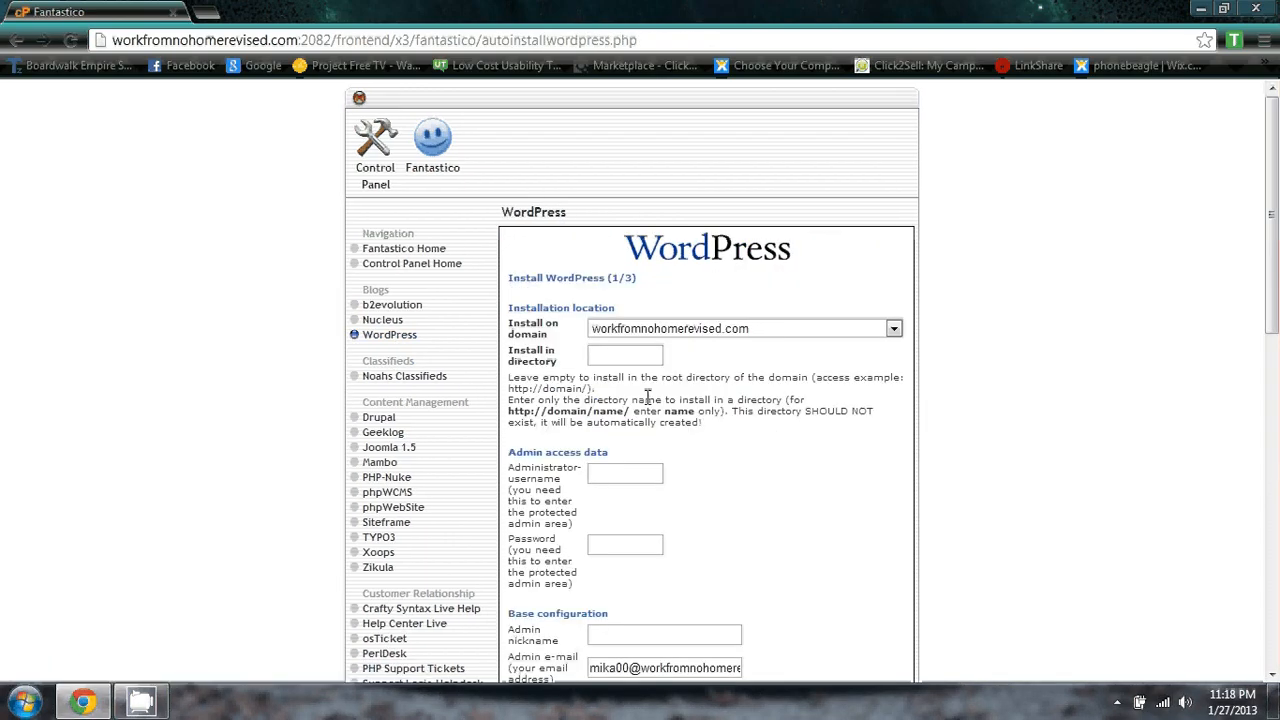
{"action": "left_click", "coordinate": [893, 329]}
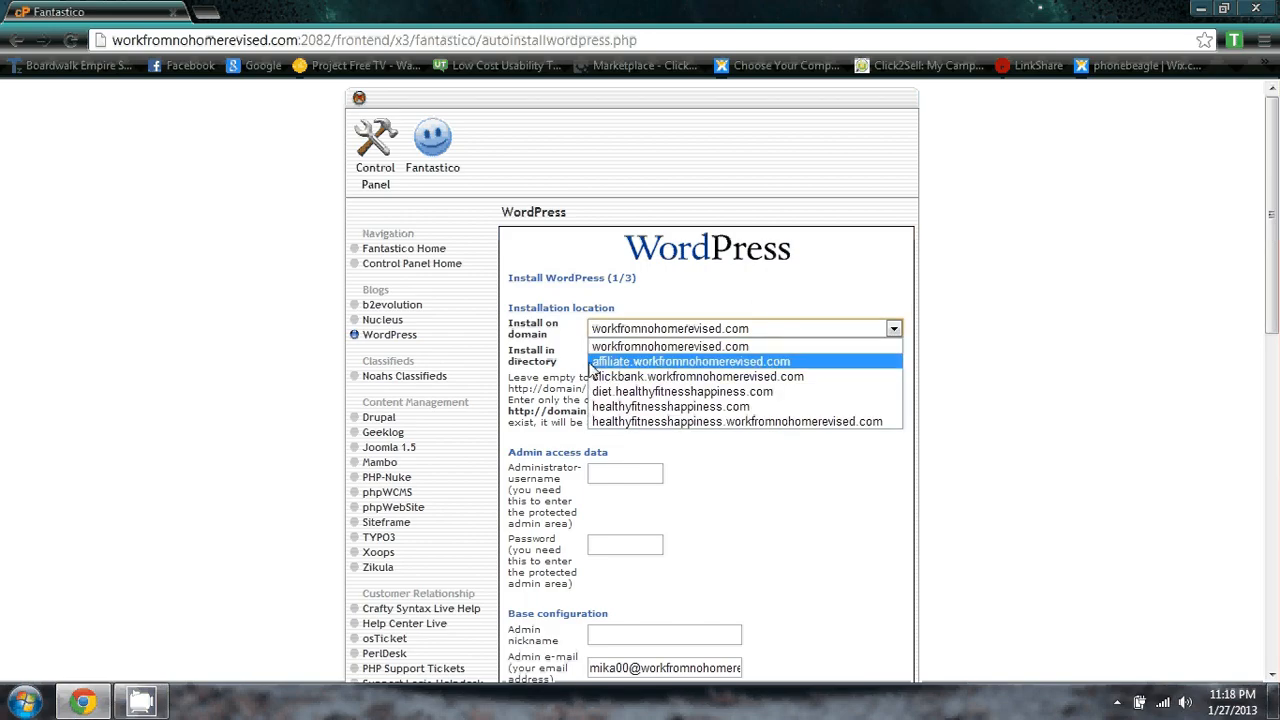
{"action": "left_click", "coordinate": [630, 392]}
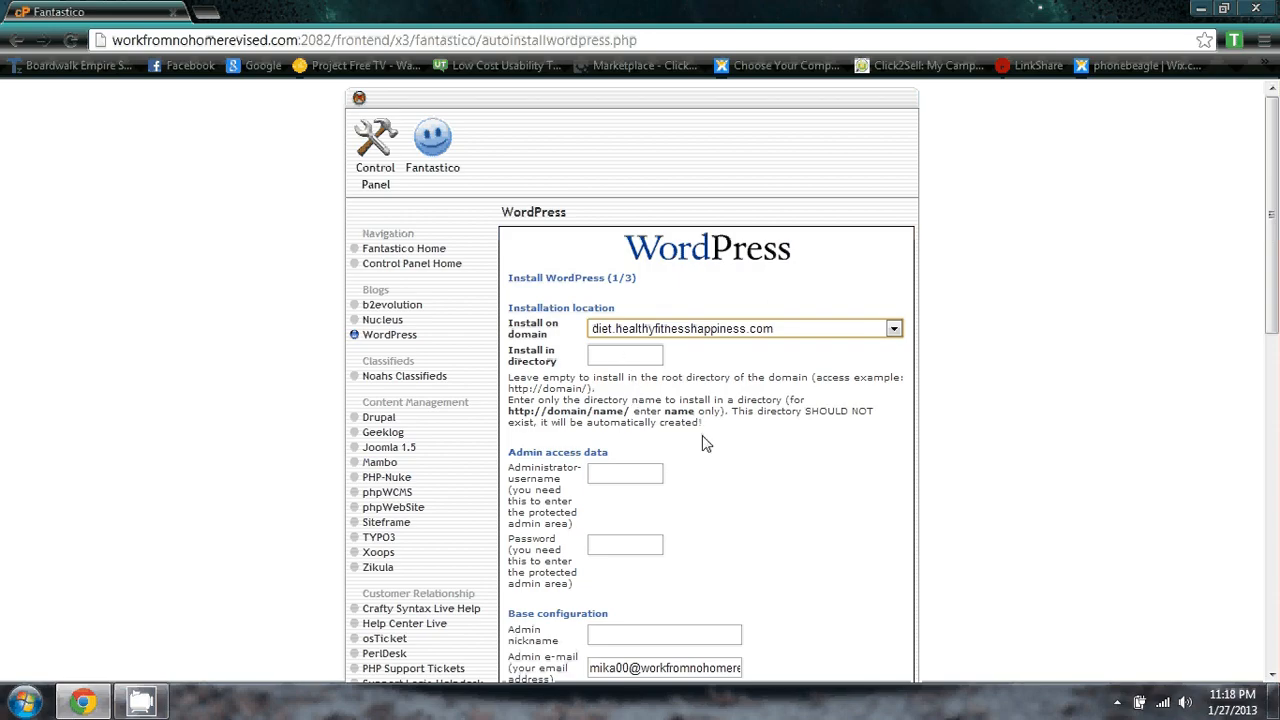
Fill in the saved admin username and password, then submit the WordPress install form.
{"action": "scroll", "coordinate": [702, 436], "scroll_direction": "down", "scroll_amount": 2}
{"action": "left_click", "coordinate": [624, 286]}
{"action": "left_click", "coordinate": [624, 308]}
{"action": "left_click", "coordinate": [618, 356]}
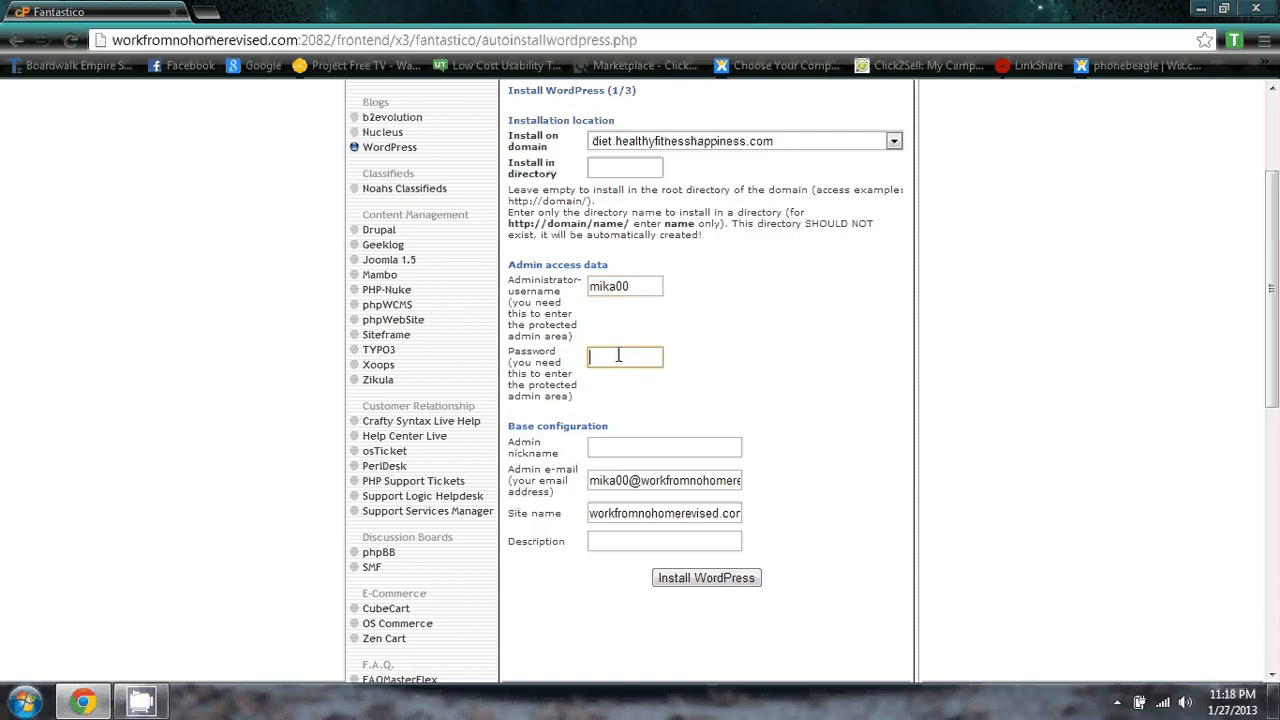
{"action": "left_click", "coordinate": [626, 356]}
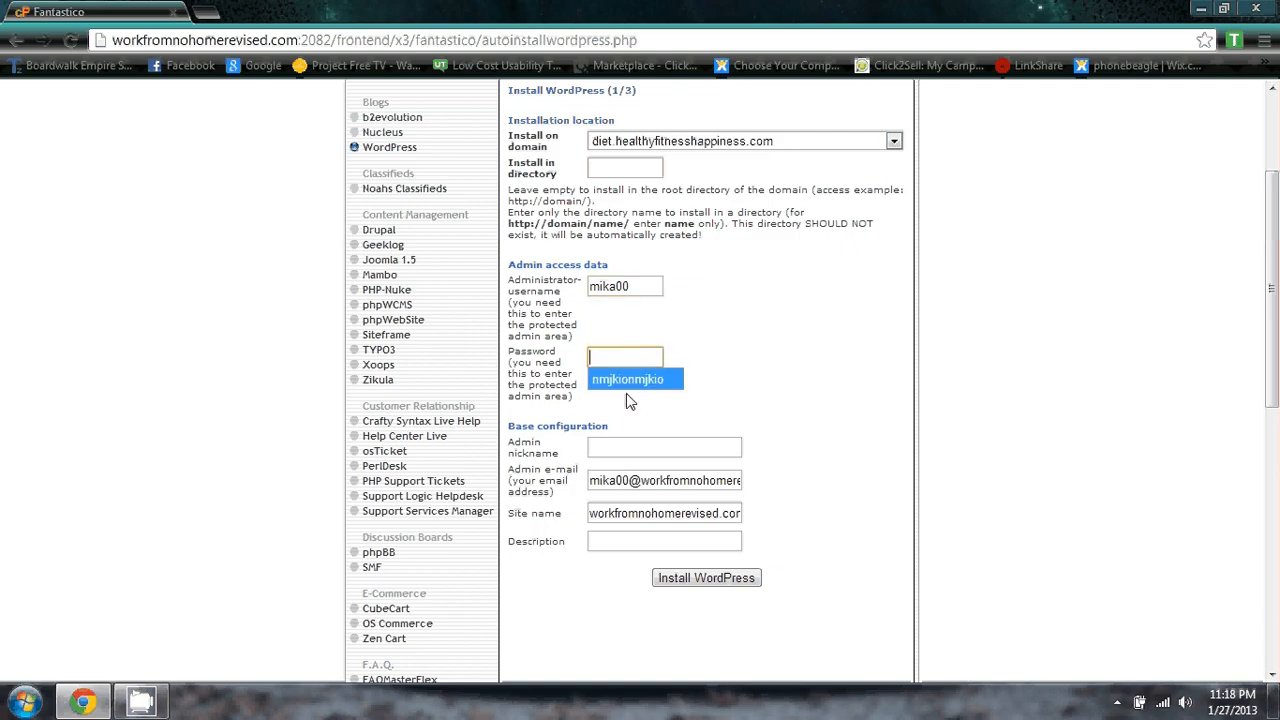
{"action": "left_click", "coordinate": [637, 380]}
{"action": "scroll", "coordinate": [726, 455], "scroll_direction": "down", "scroll_amount": 1}
{"action": "left_click", "coordinate": [710, 492]}
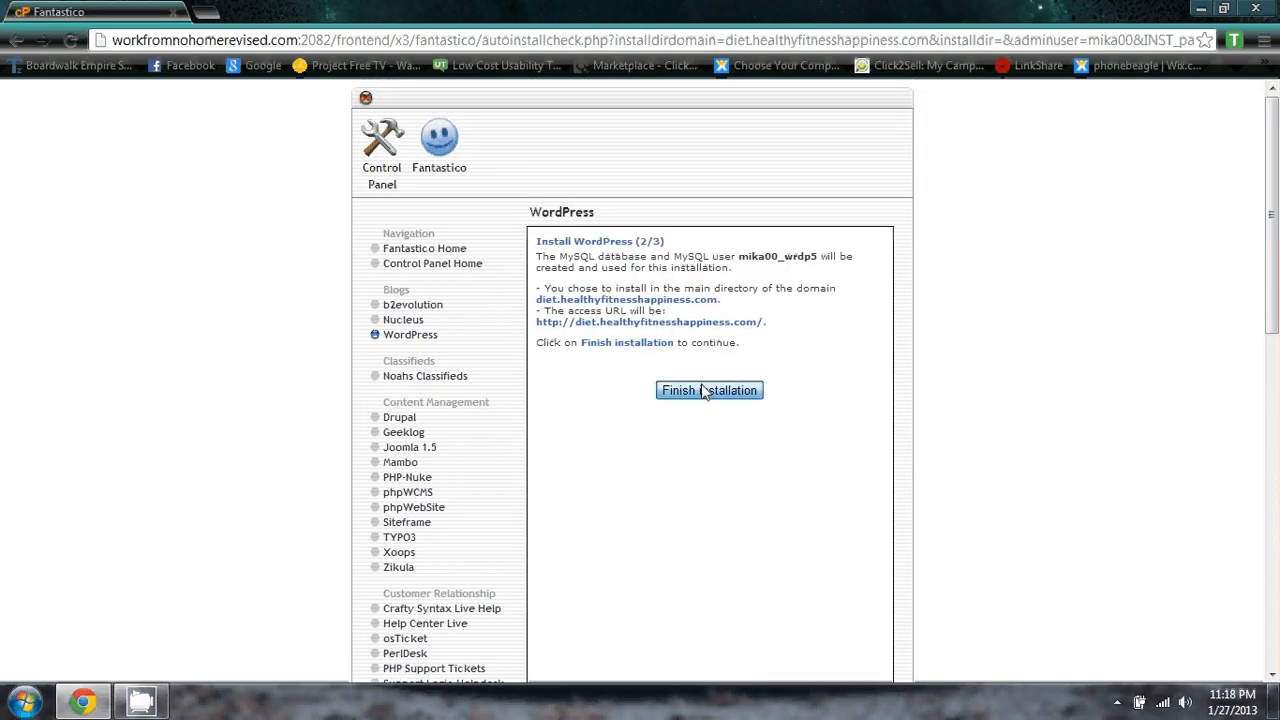
Finish the WordPress installation and visit the diet.healthyfitnesshappiness.com site from the overview.
{"action": "left_click", "coordinate": [703, 390]}
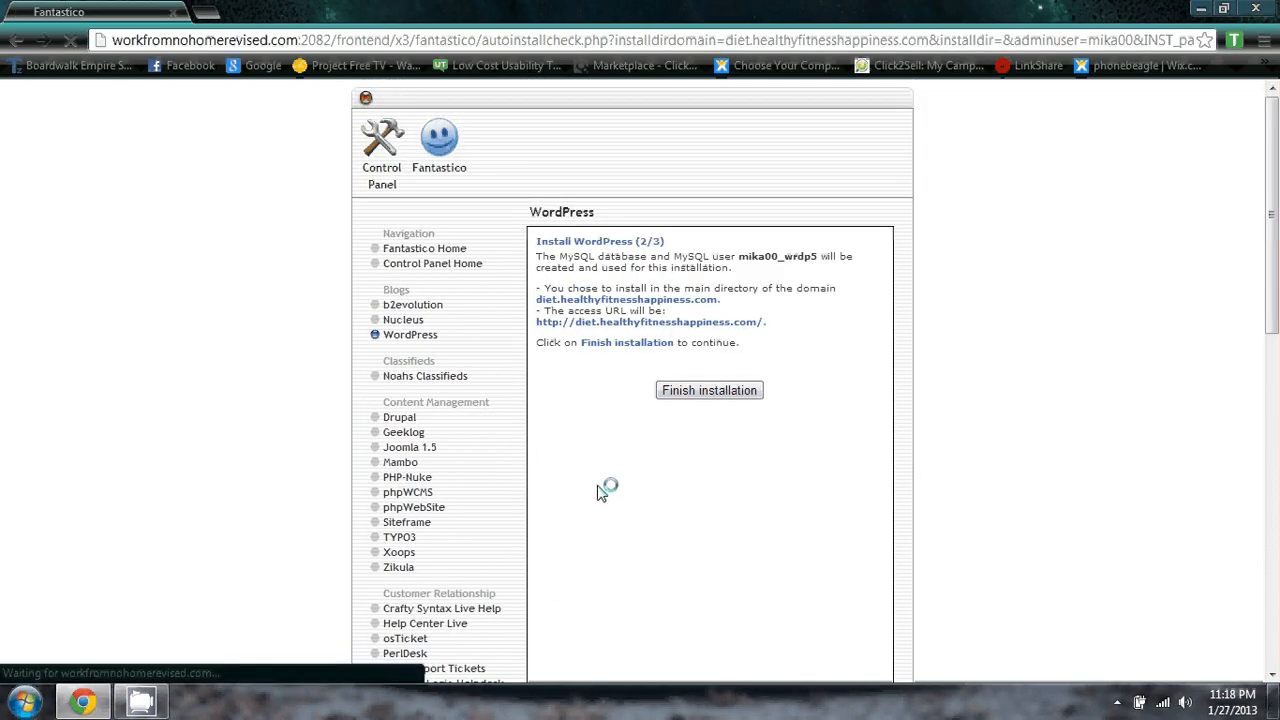
{"action": "left_click", "coordinate": [655, 499]}
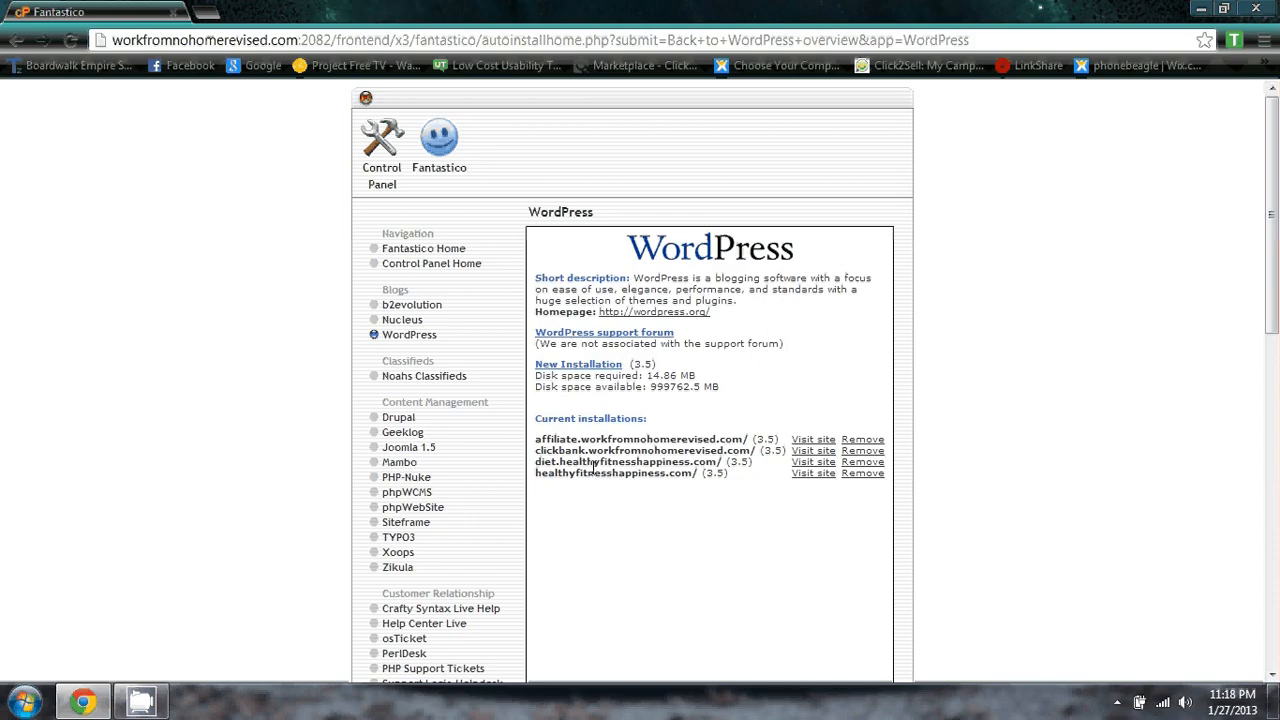
{"action": "left_click", "coordinate": [813, 462]}
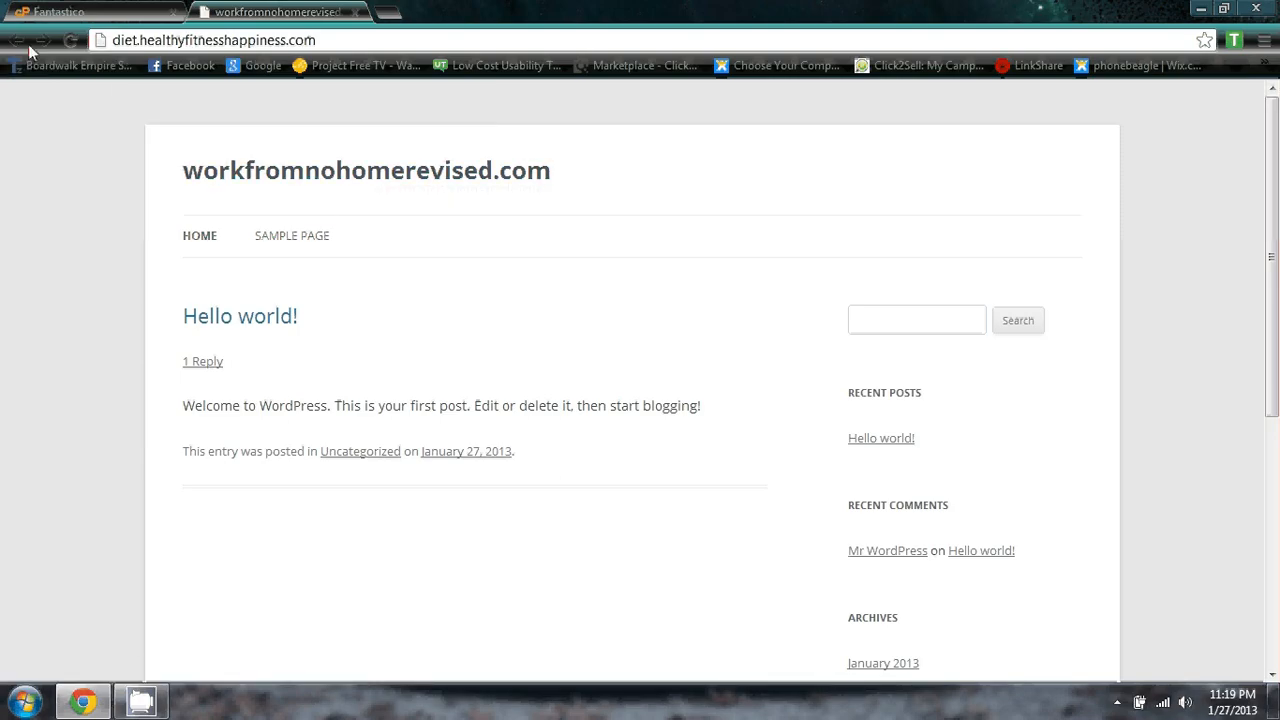
Close the duplicate site tab and follow the footer Meta Log in link on the diet site.
{"action": "left_click", "coordinate": [60, 12]}
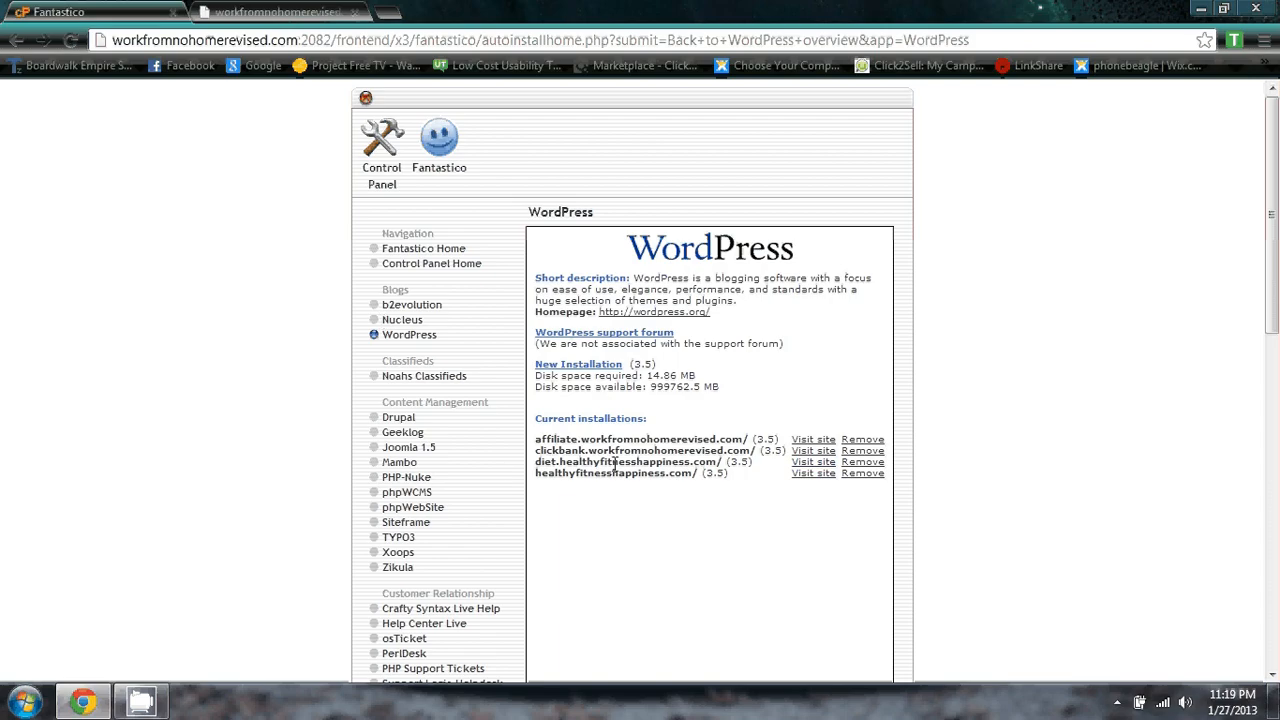
{"action": "left_click", "coordinate": [805, 463]}
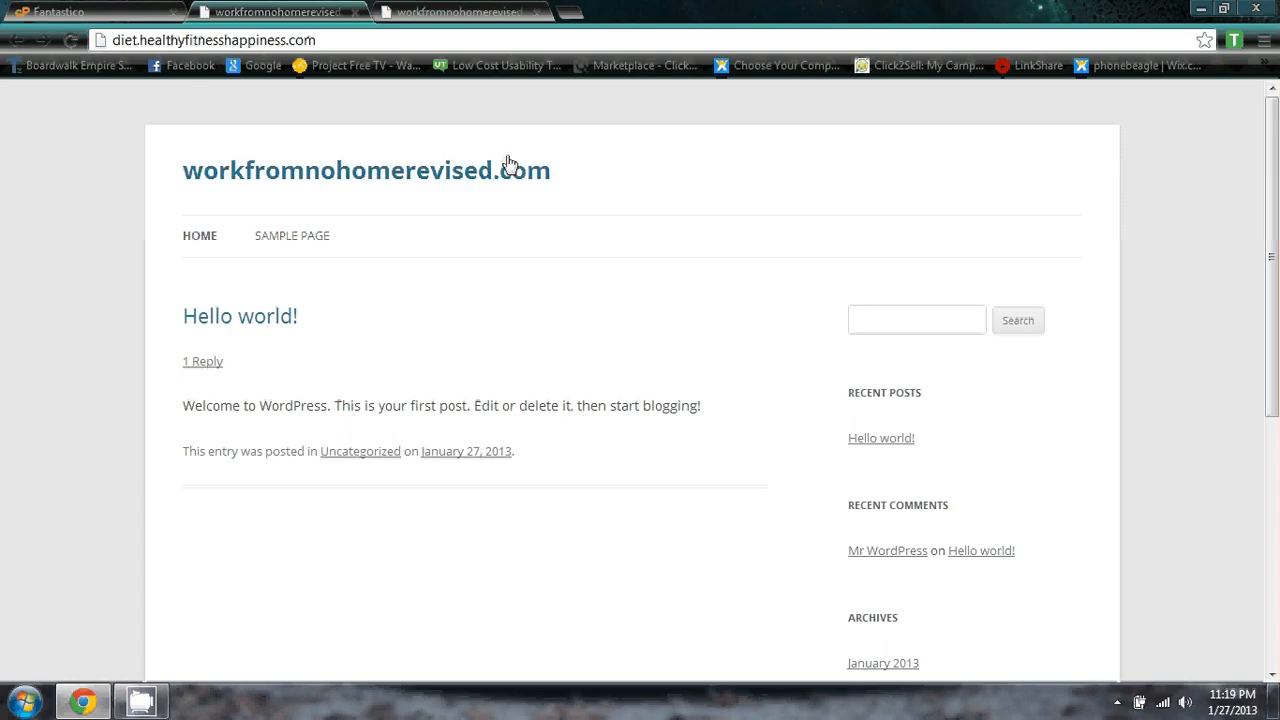
{"action": "left_click", "coordinate": [537, 13]}
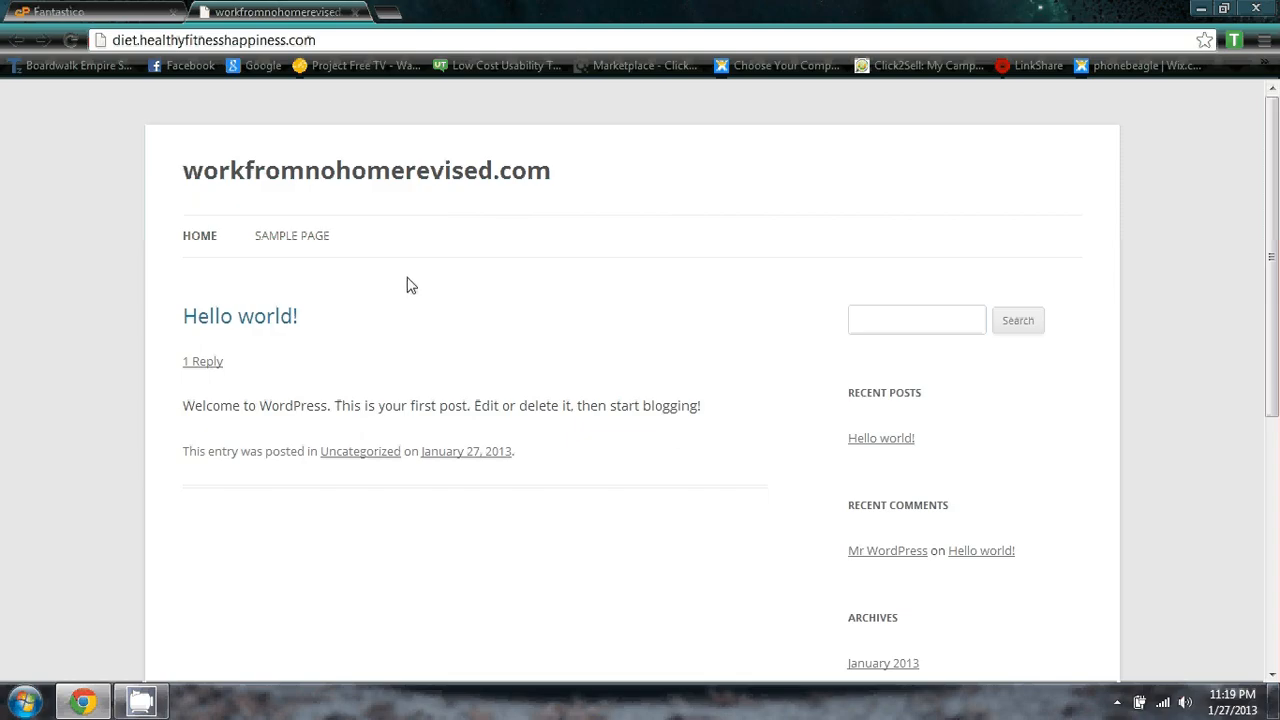
{"action": "scroll", "coordinate": [566, 323], "scroll_direction": "down", "scroll_amount": 5}
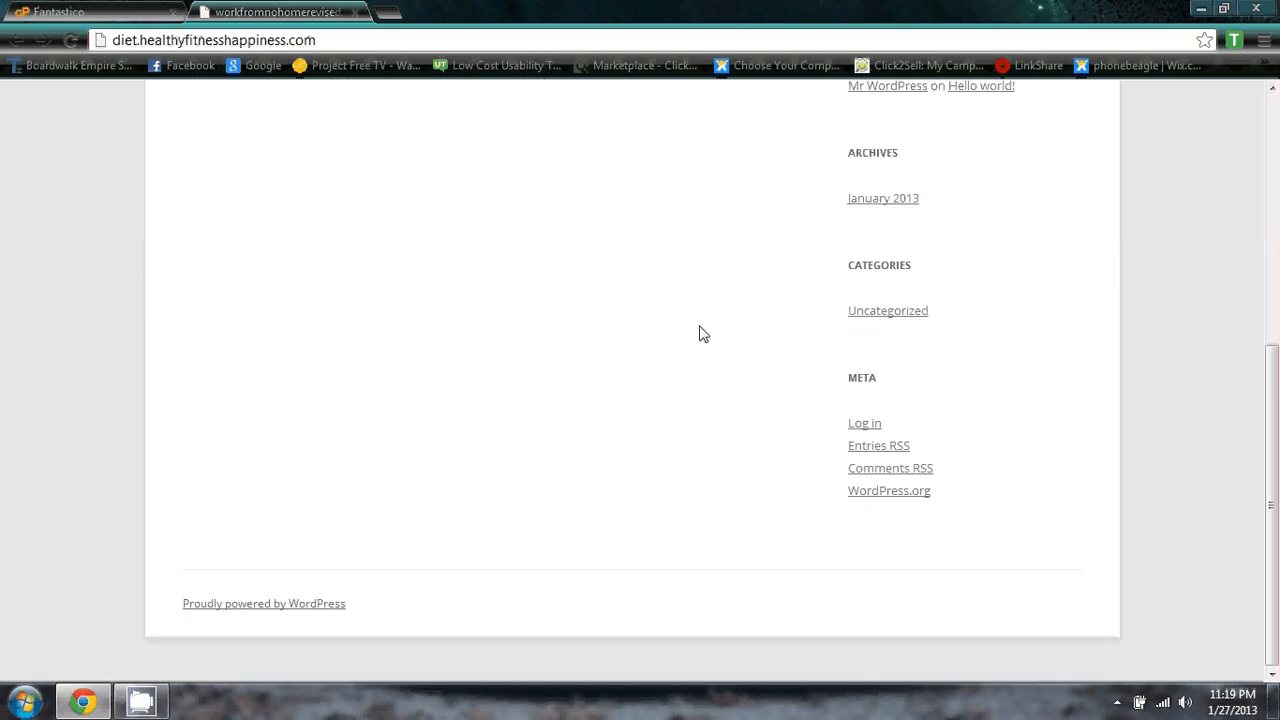
{"action": "left_click", "coordinate": [848, 424]}
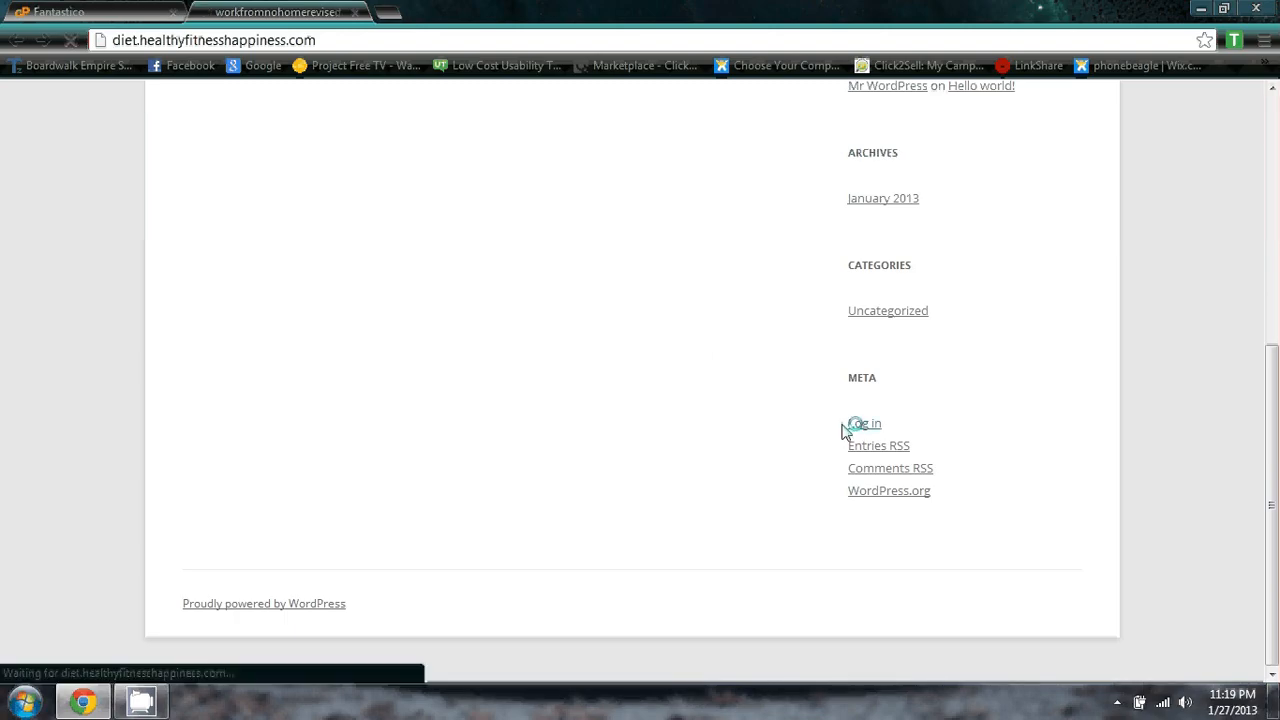
Log in as the saved admin user with the pasted password, which is rejected as incorrect.
{"action": "left_click", "coordinate": [571, 310]}
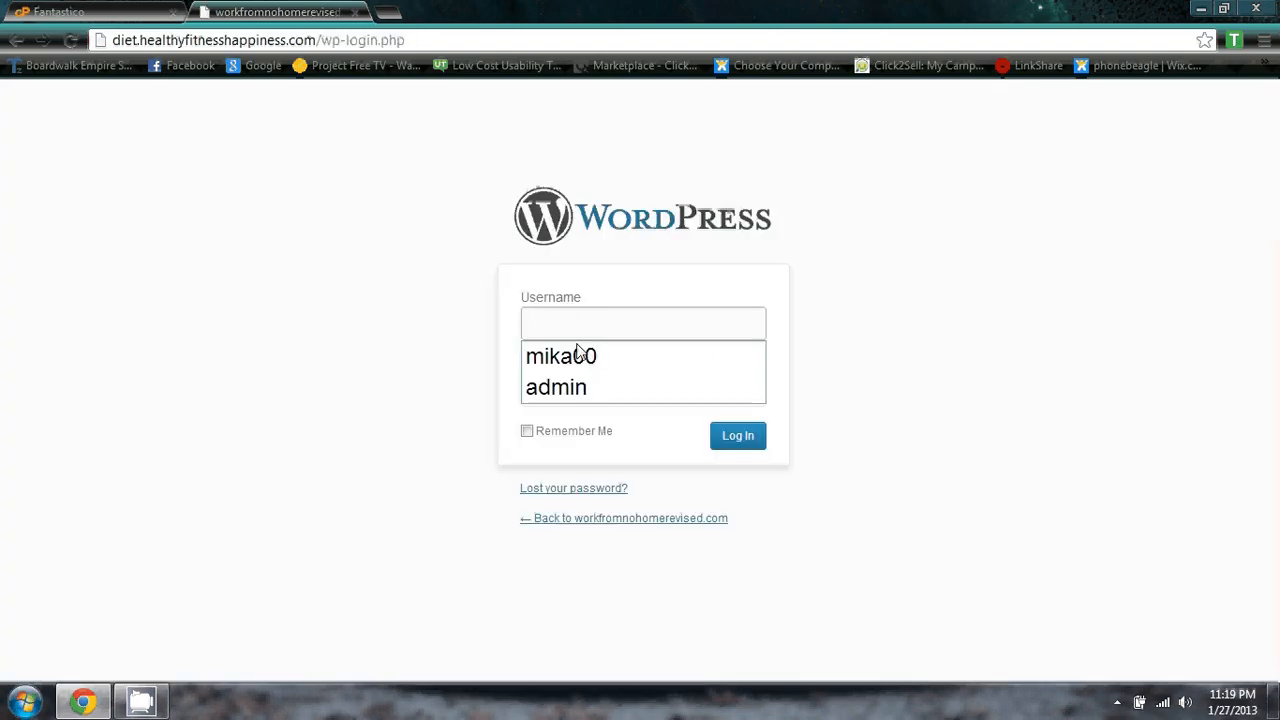
{"action": "left_click", "coordinate": [581, 358]}
{"action": "right_click", "coordinate": [571, 389]}
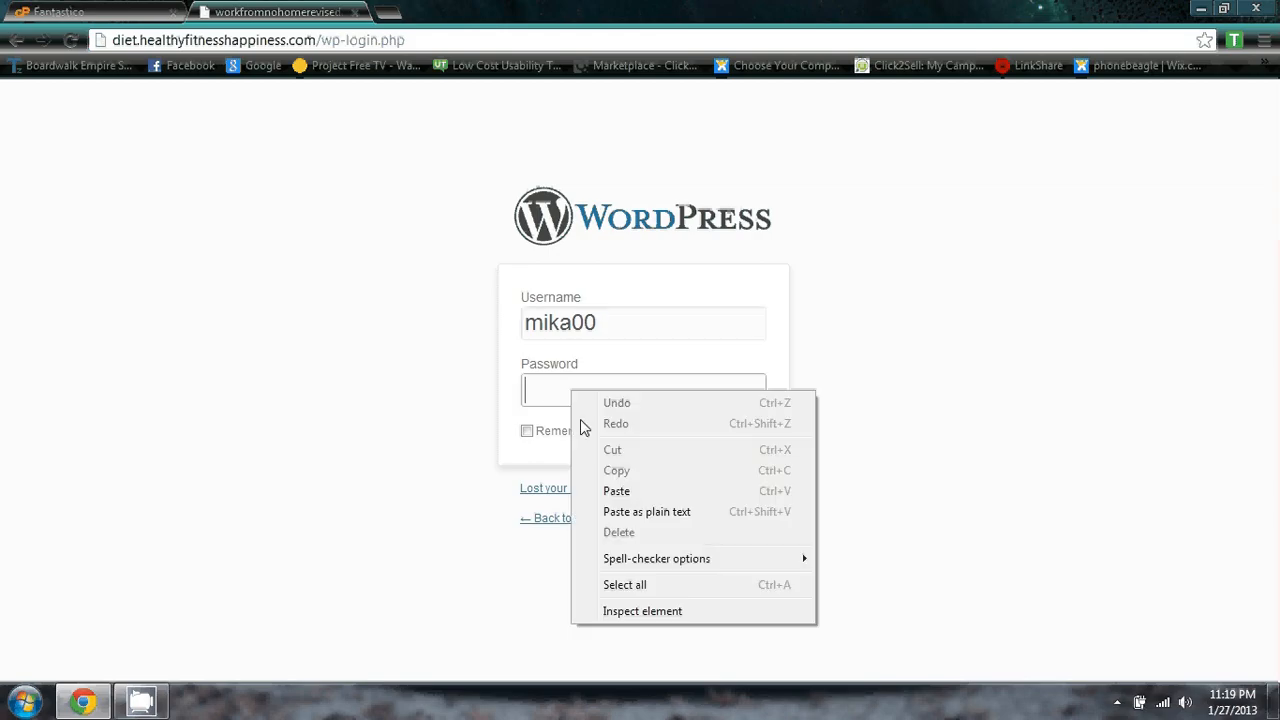
{"action": "left_click", "coordinate": [616, 491]}
{"action": "left_click", "coordinate": [731, 437]}
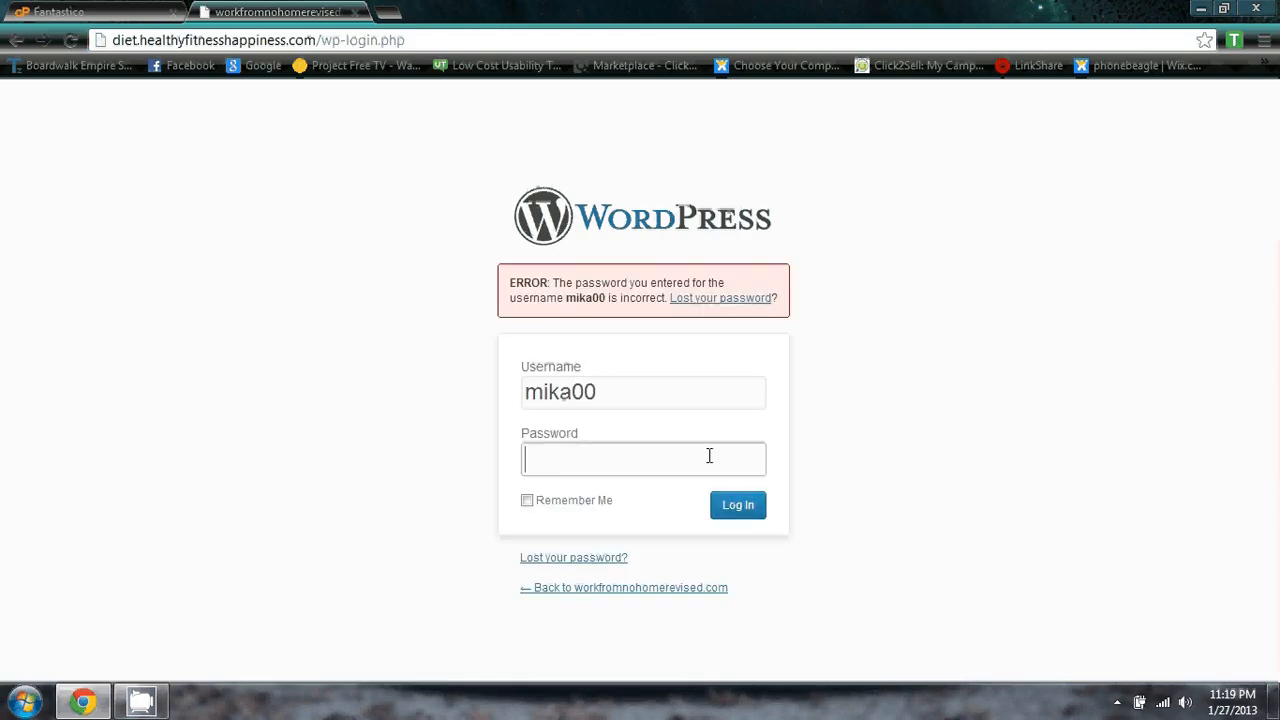
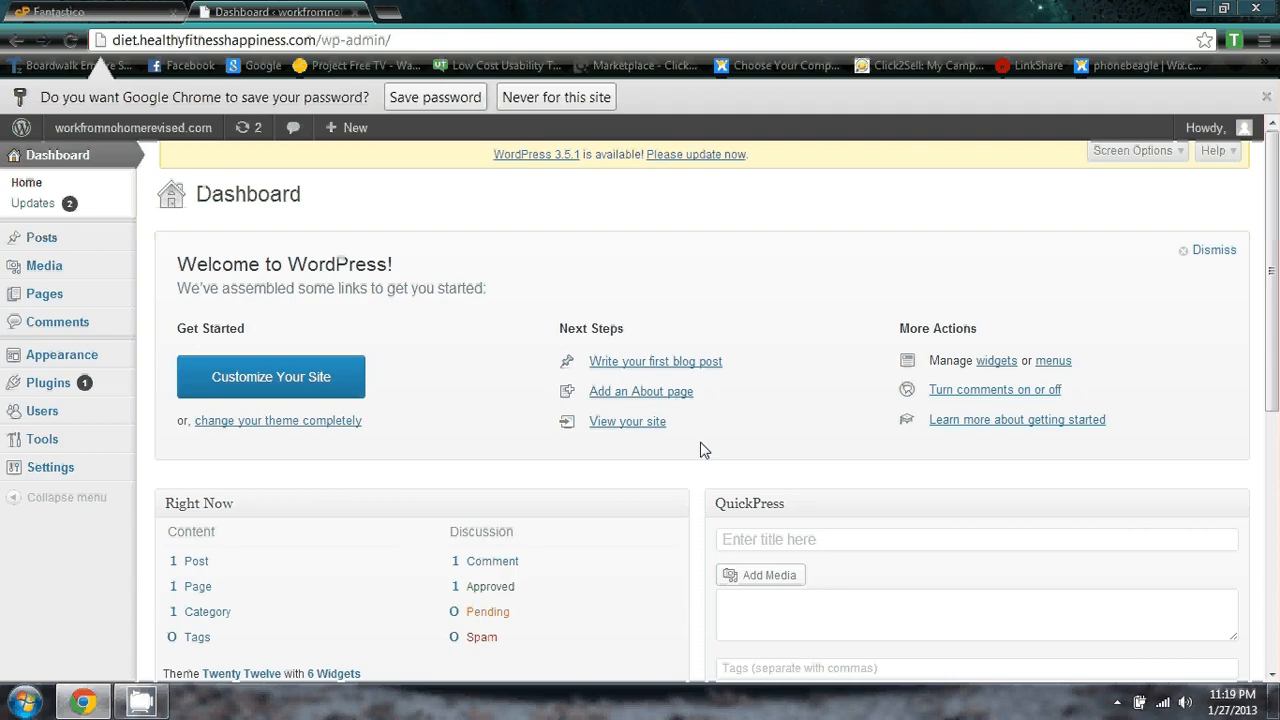
Dismiss the browser's save-password prompt and go to the diet site's Add New plugins page.
{"action": "left_click", "coordinate": [432, 97]}
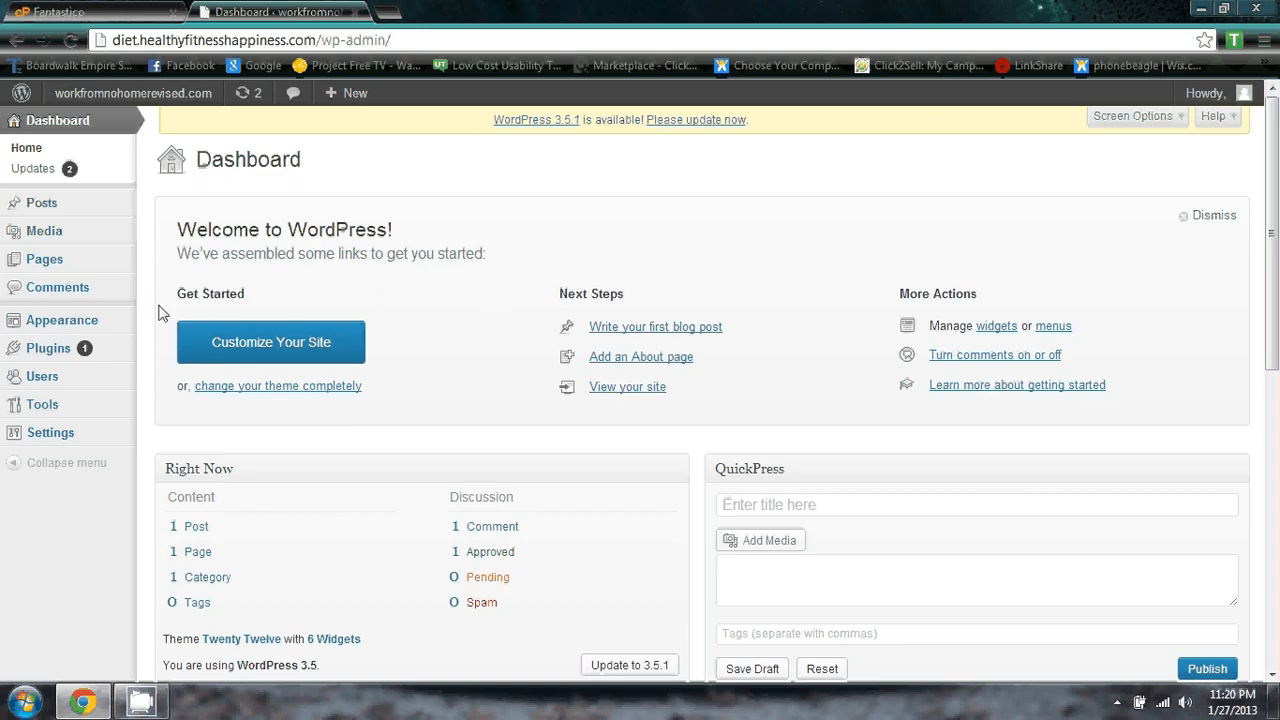
{"action": "left_click", "coordinate": [50, 355]}
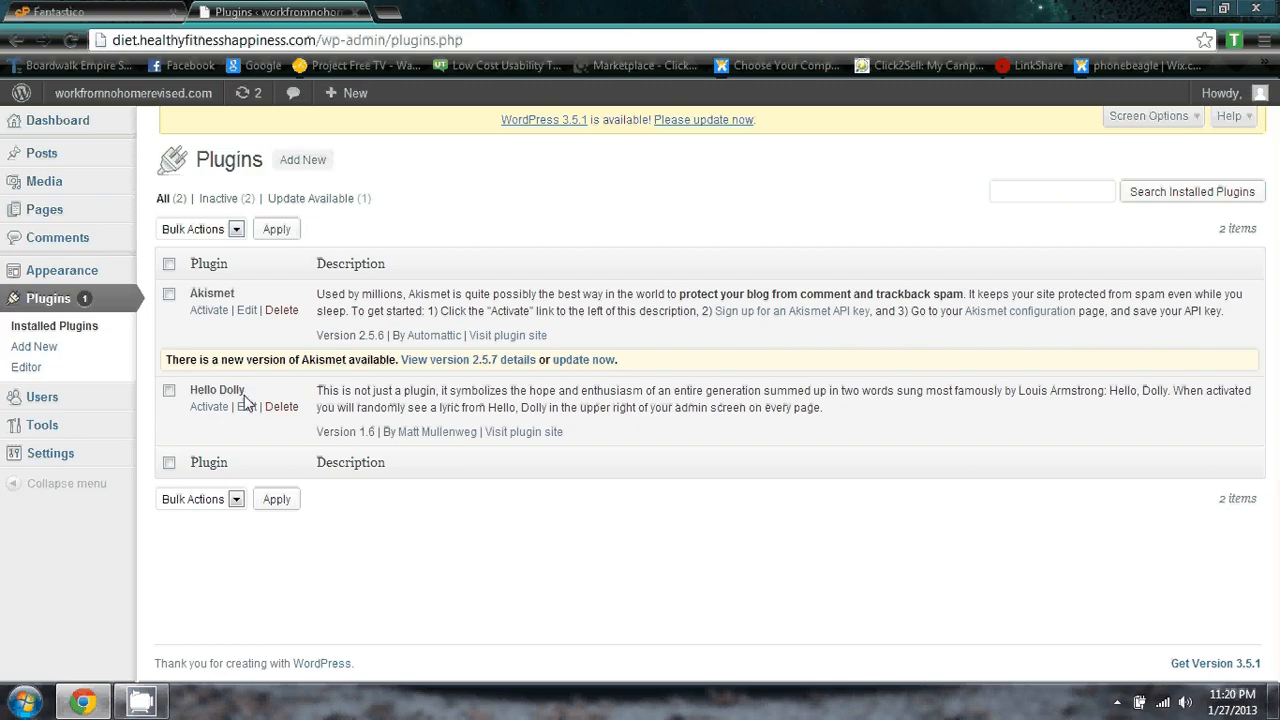
{"action": "left_click", "coordinate": [56, 349]}
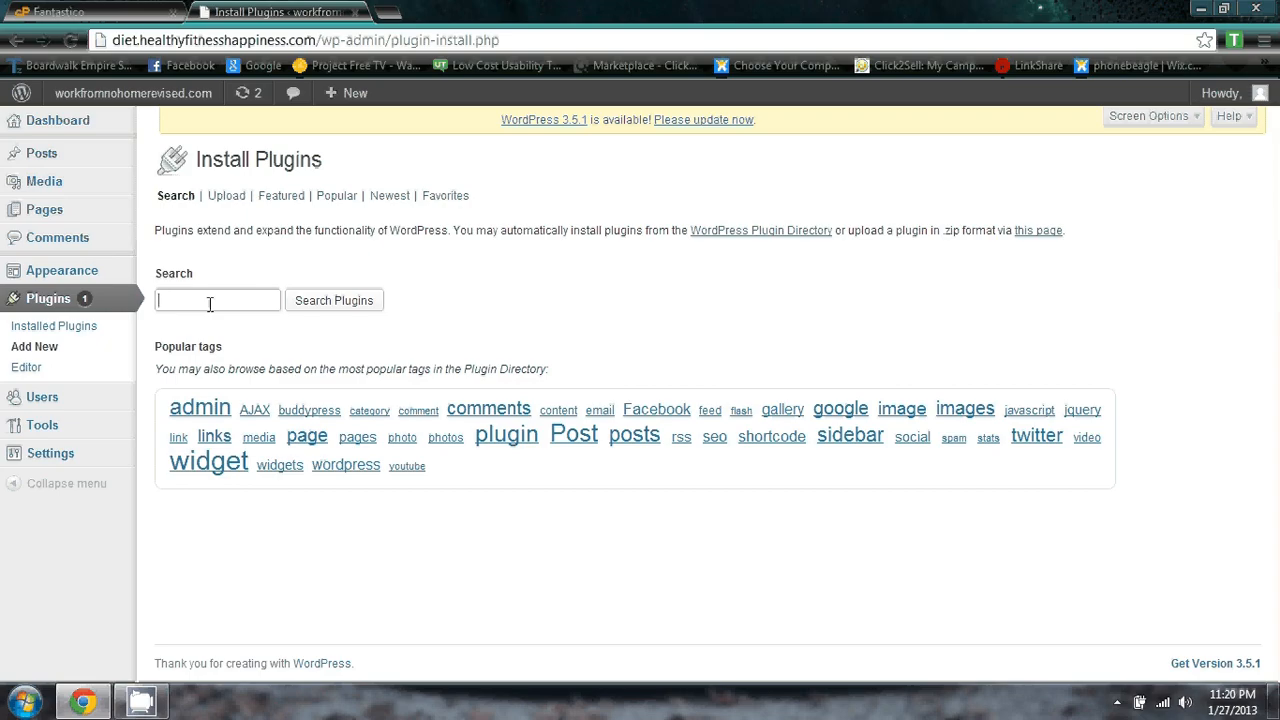
{"action": "left_click", "coordinate": [210, 304]}
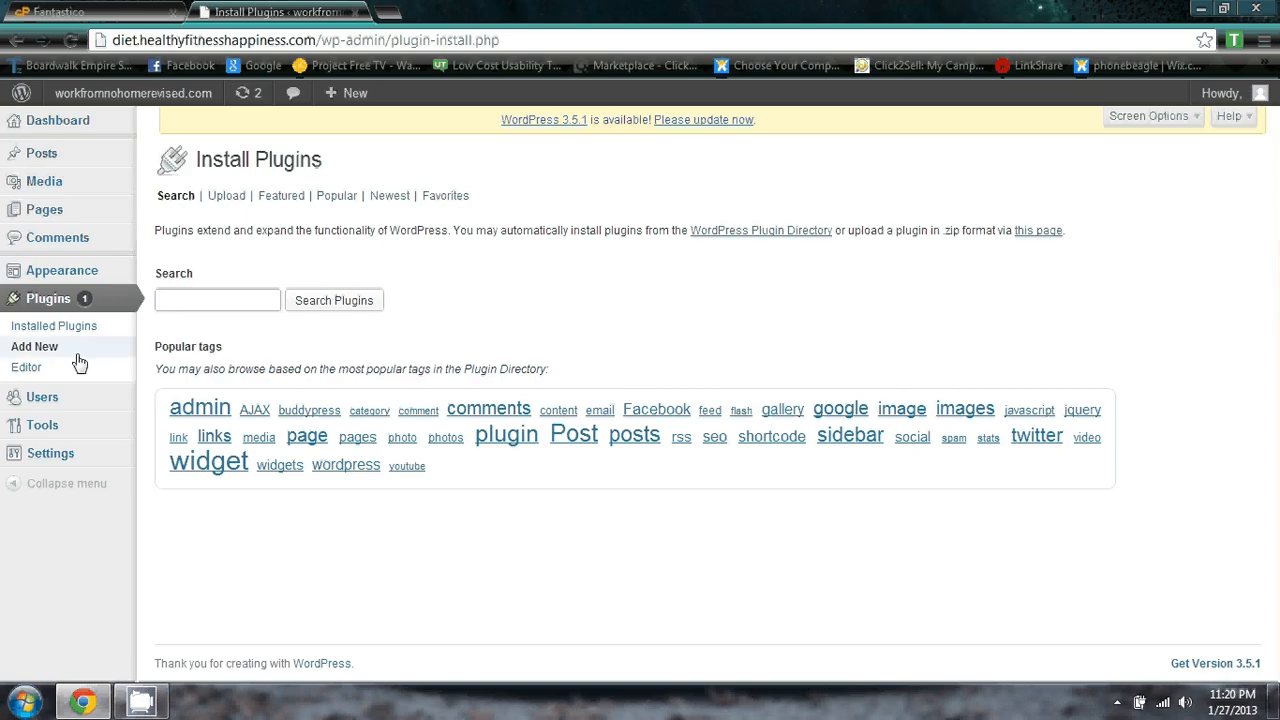
Launch FileZilla and reconnect to the saved hosting server via Quickconnect history.
{"action": "left_click", "coordinate": [25, 702]}
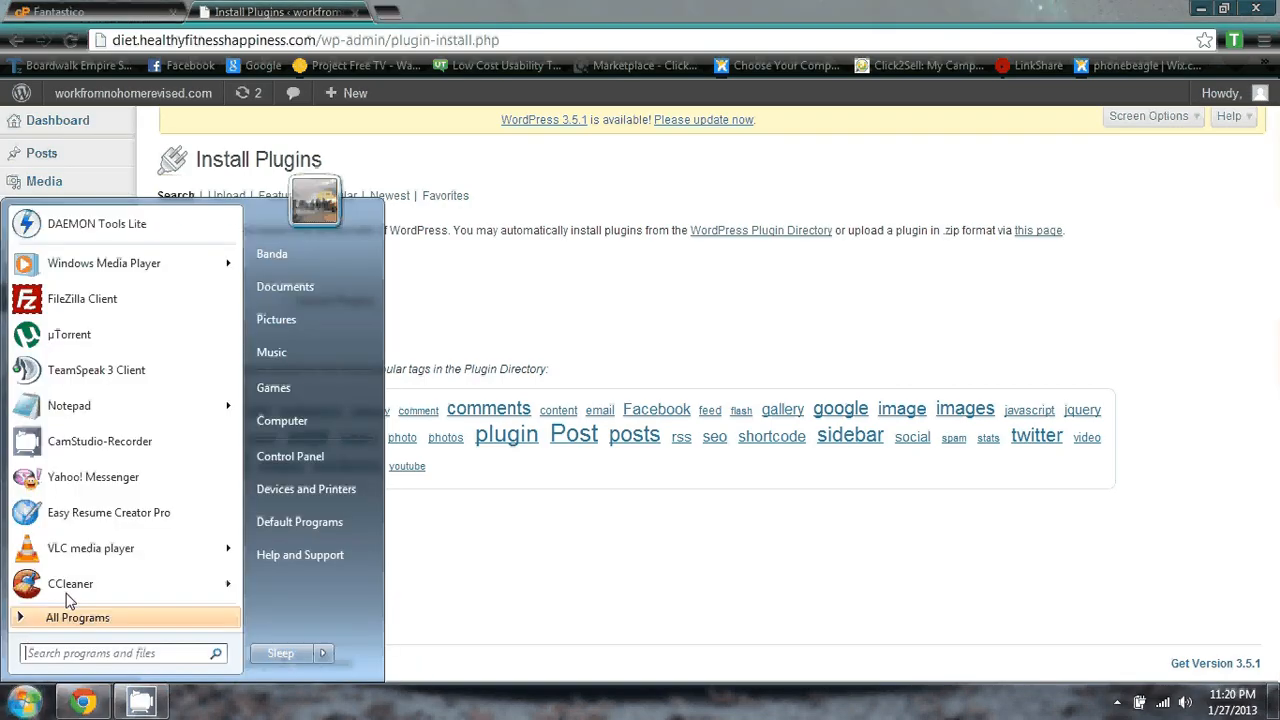
{"action": "left_click", "coordinate": [85, 302]}
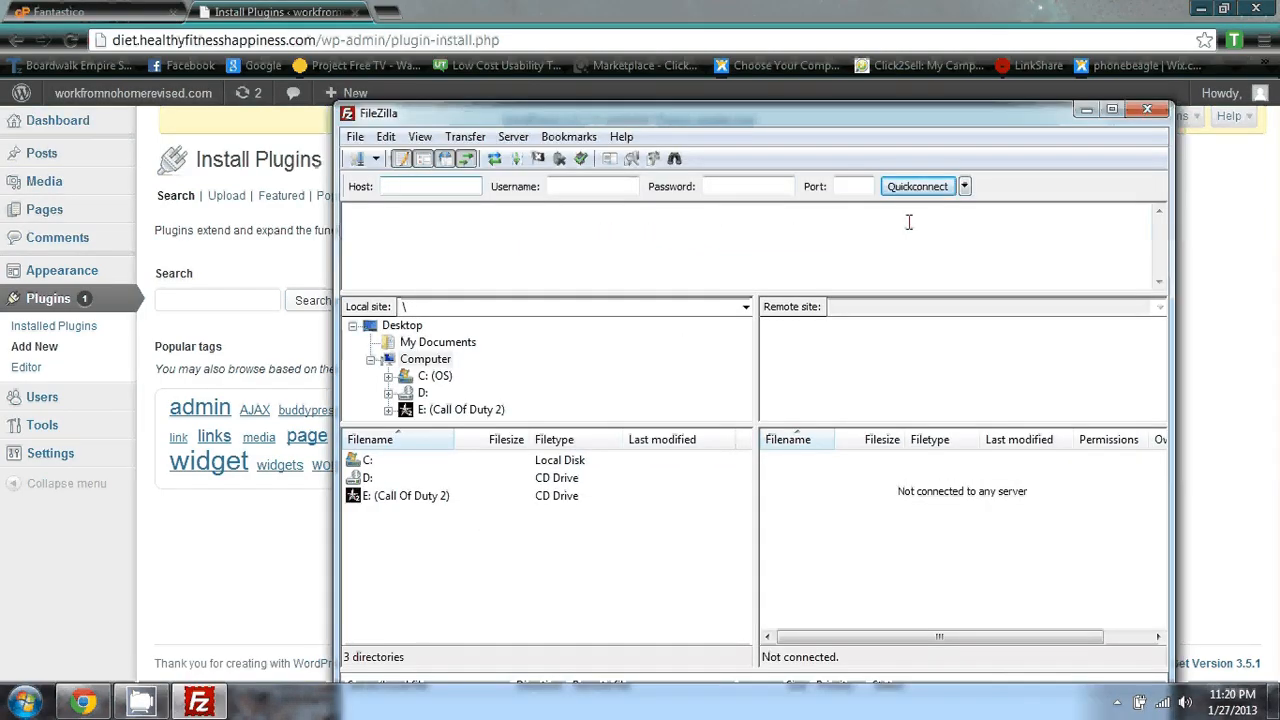
{"action": "left_click", "coordinate": [964, 186]}
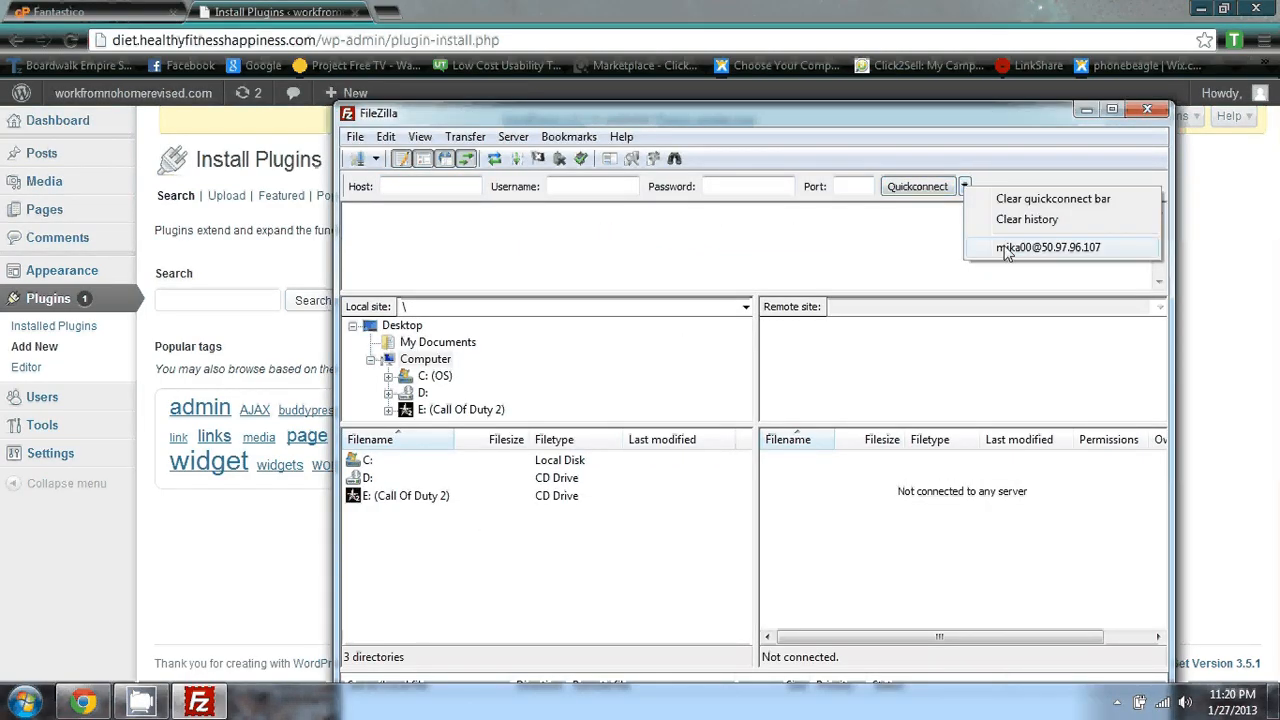
{"action": "left_click", "coordinate": [1007, 253]}
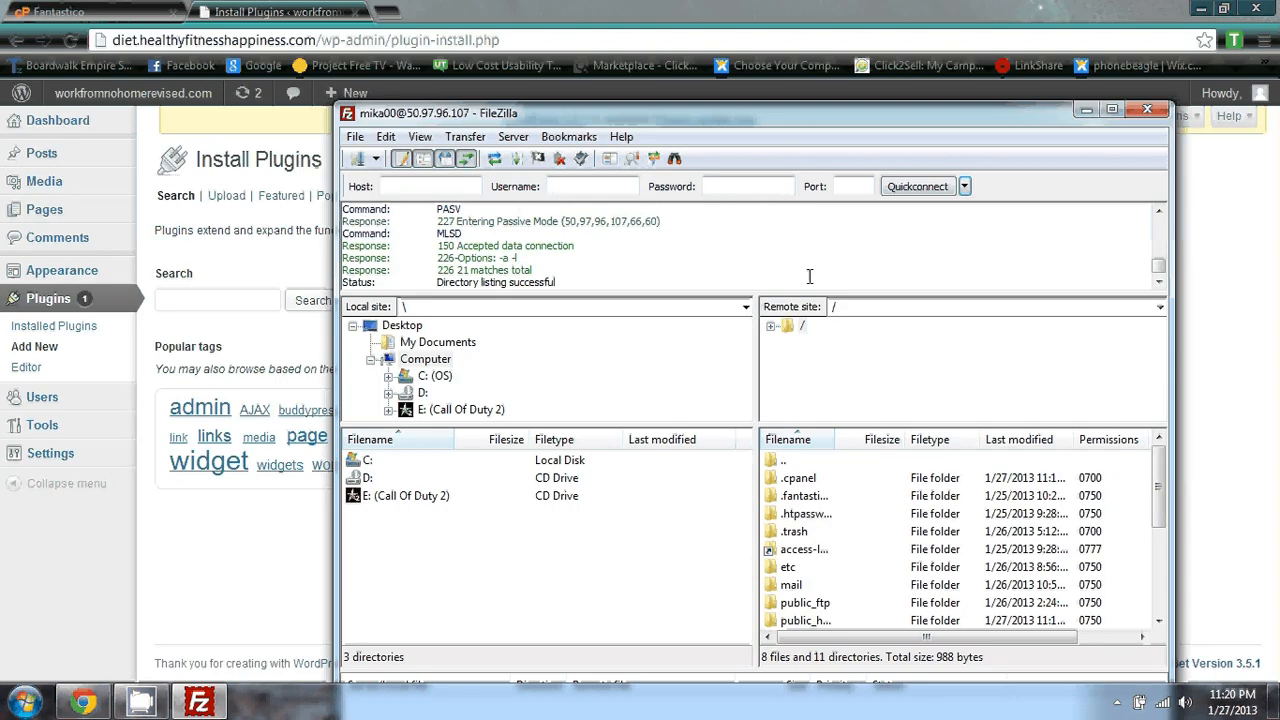
Expand the server's root folder and open public_html to list its subfolders.
{"action": "double_click", "coordinate": [788, 327]}
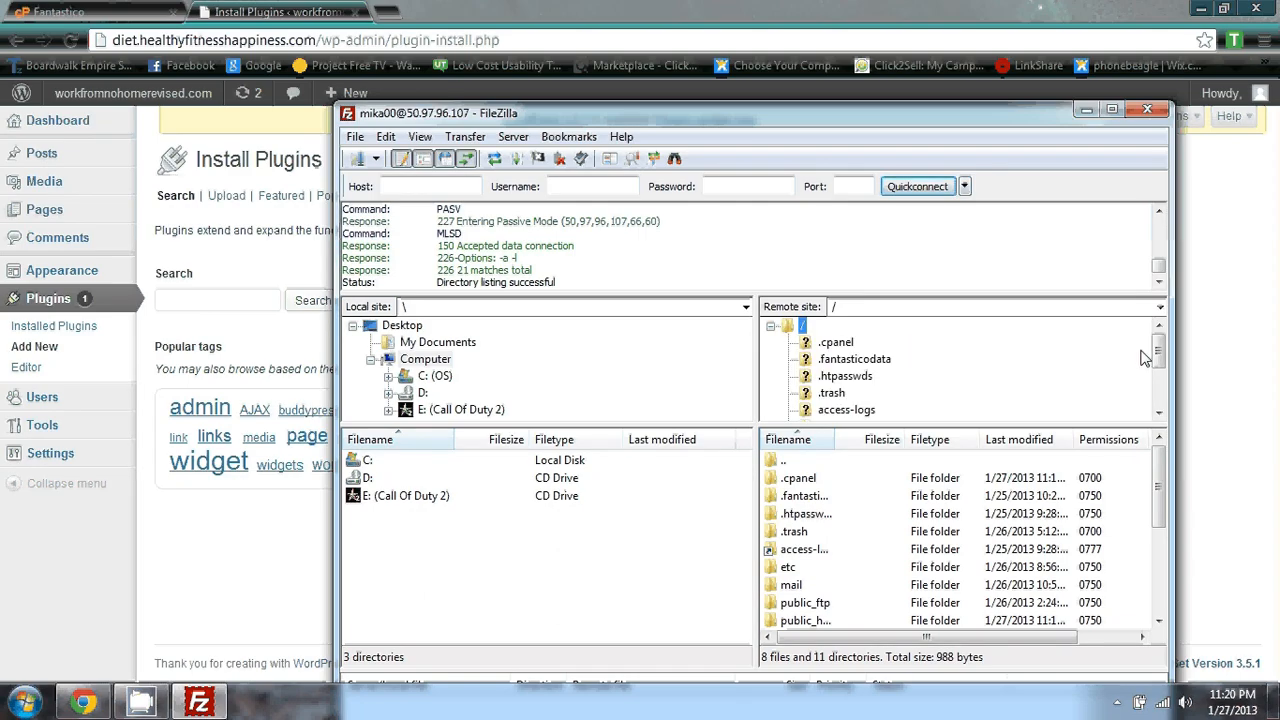
{"action": "left_click_drag", "start_coordinate": [1159, 346], "coordinate": [1158, 381]}
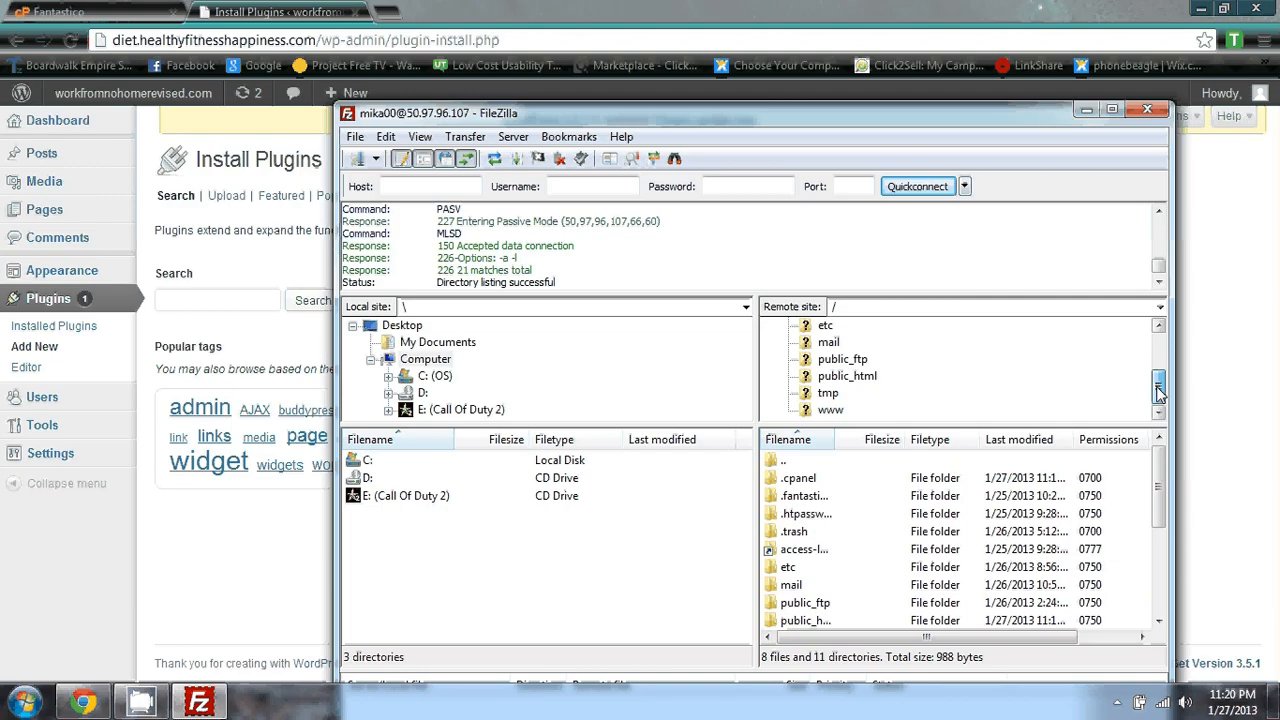
{"action": "left_click", "coordinate": [850, 377]}
{"action": "left_click", "coordinate": [788, 380]}
{"action": "scroll", "coordinate": [940, 358], "scroll_direction": "down", "scroll_amount": 1}
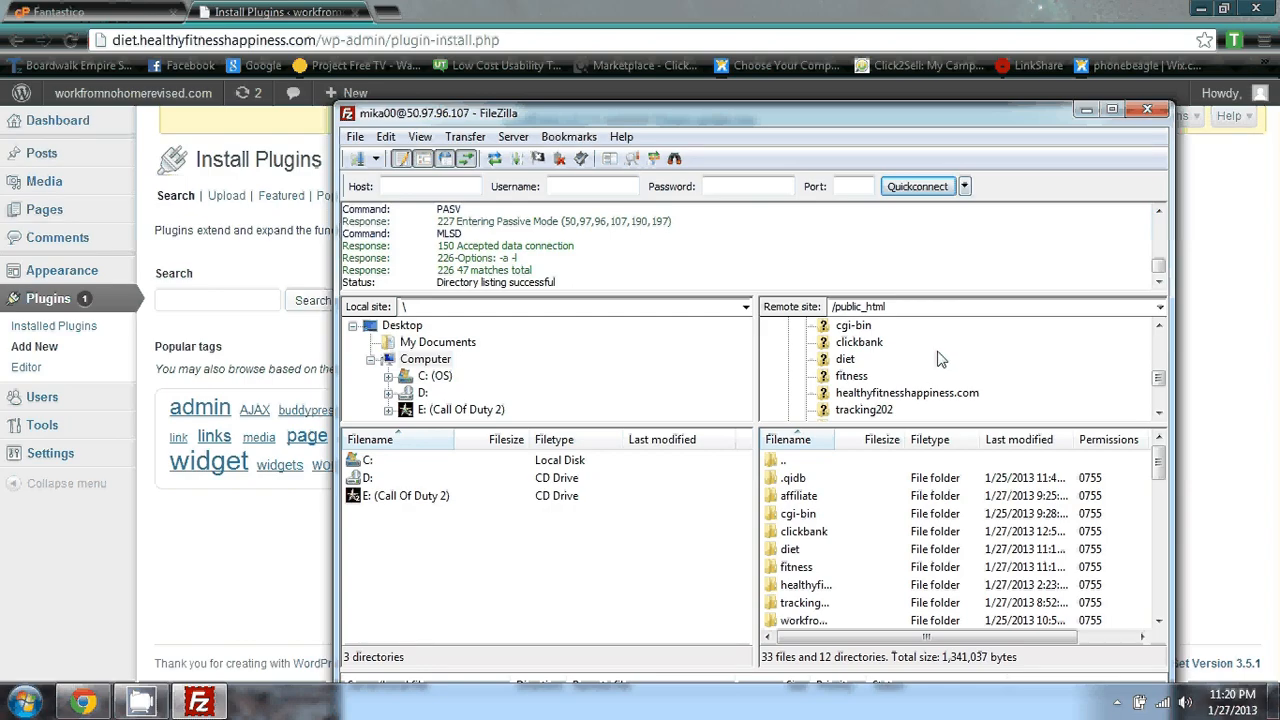
{"action": "scroll", "coordinate": [940, 358], "scroll_direction": "up", "scroll_amount": 2}
{"action": "scroll", "coordinate": [936, 358], "scroll_direction": "down", "scroll_amount": 1}
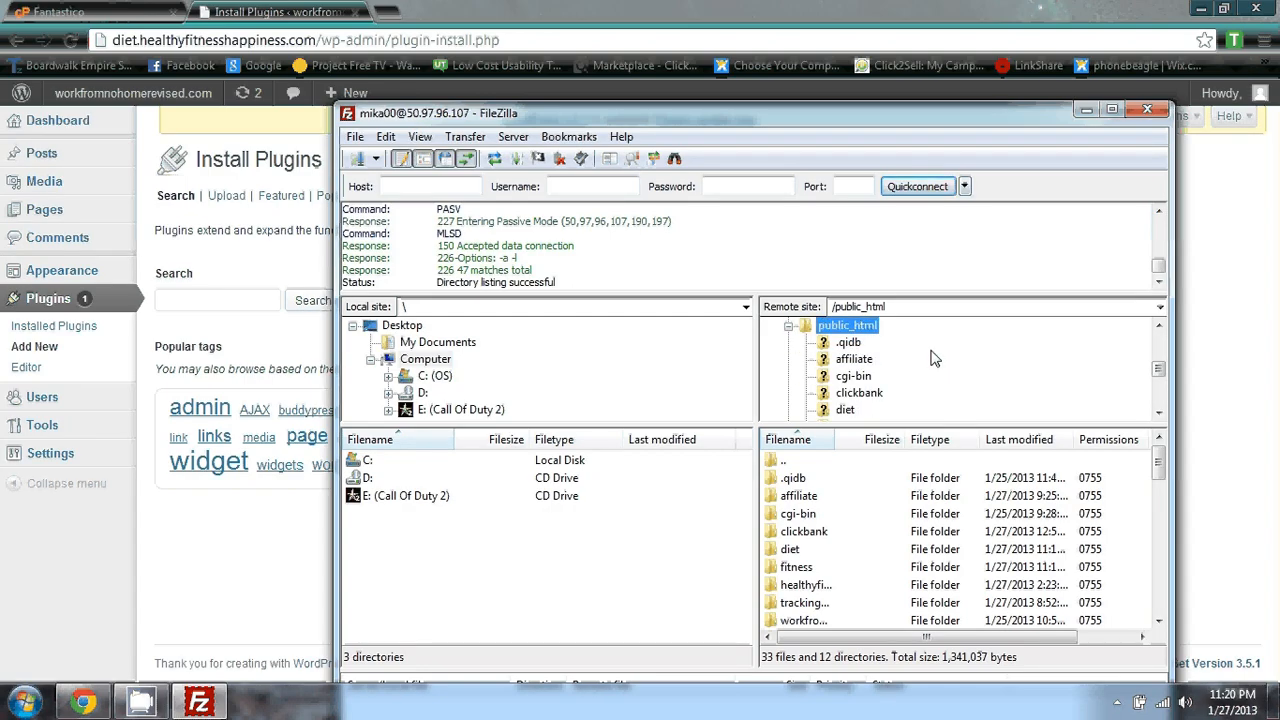
{"action": "scroll", "coordinate": [930, 358], "scroll_direction": "down", "scroll_amount": 1}
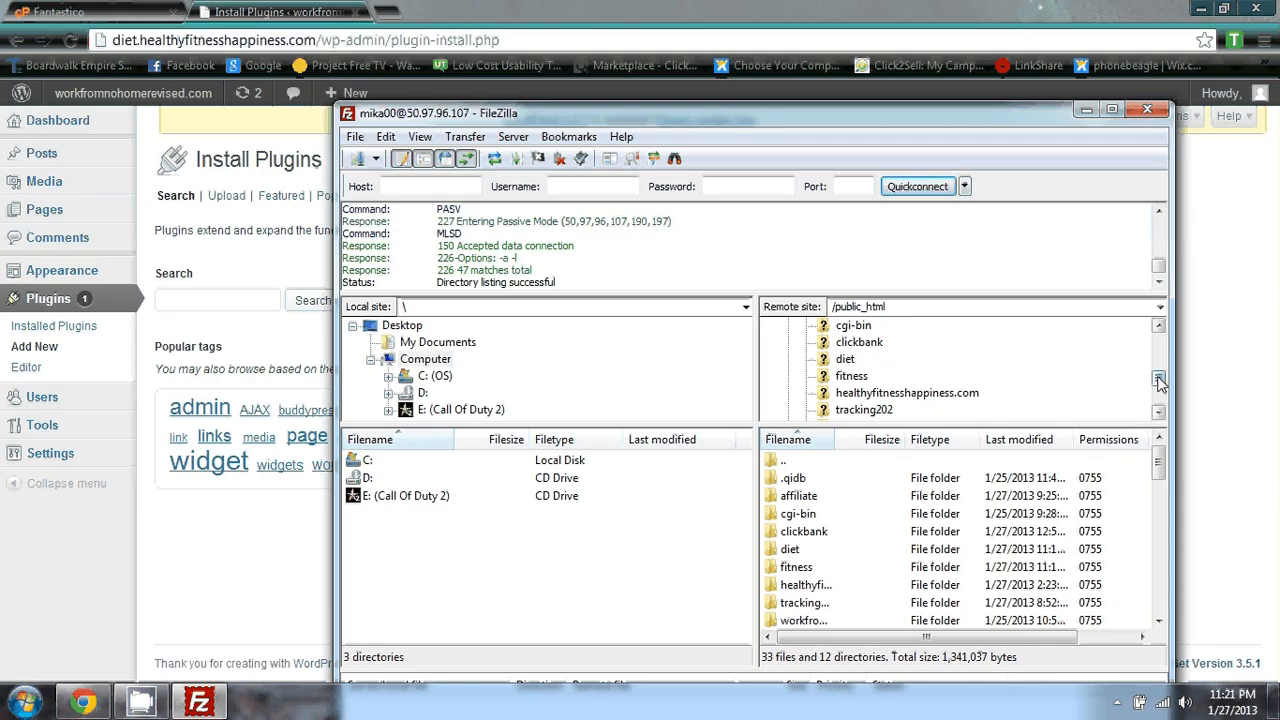
{"action": "left_click_drag", "start_coordinate": [1160, 383], "coordinate": [1160, 393]}
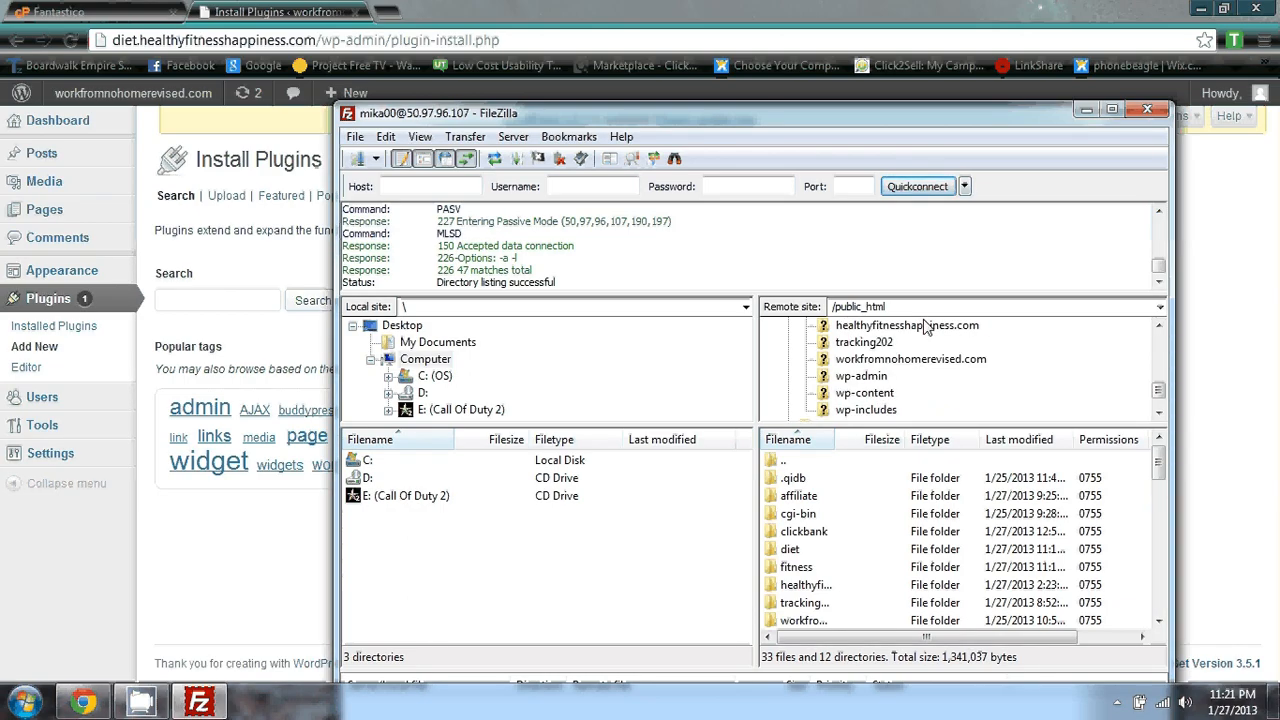
{"action": "left_click_drag", "start_coordinate": [1161, 386], "coordinate": [1136, 376]}
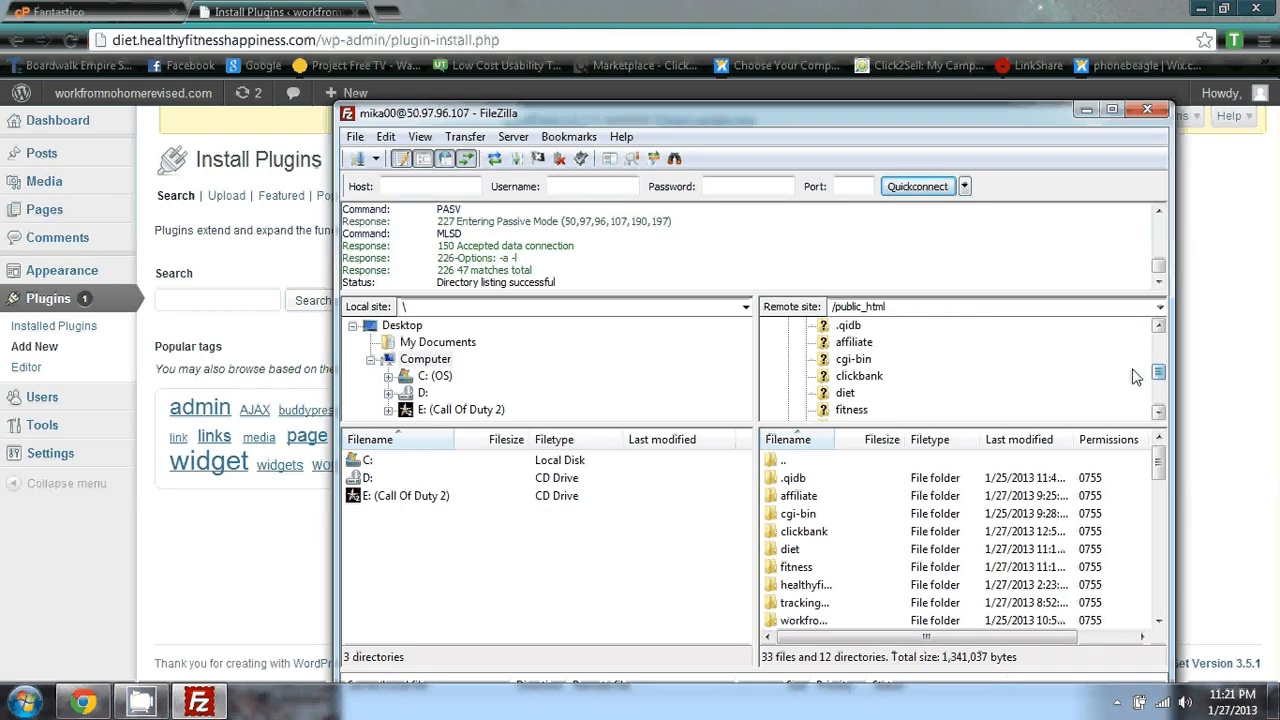
Browse into diet > wp-content > plugins, showing akismet, hello.php and index.php.
{"action": "left_click", "coordinate": [845, 394]}
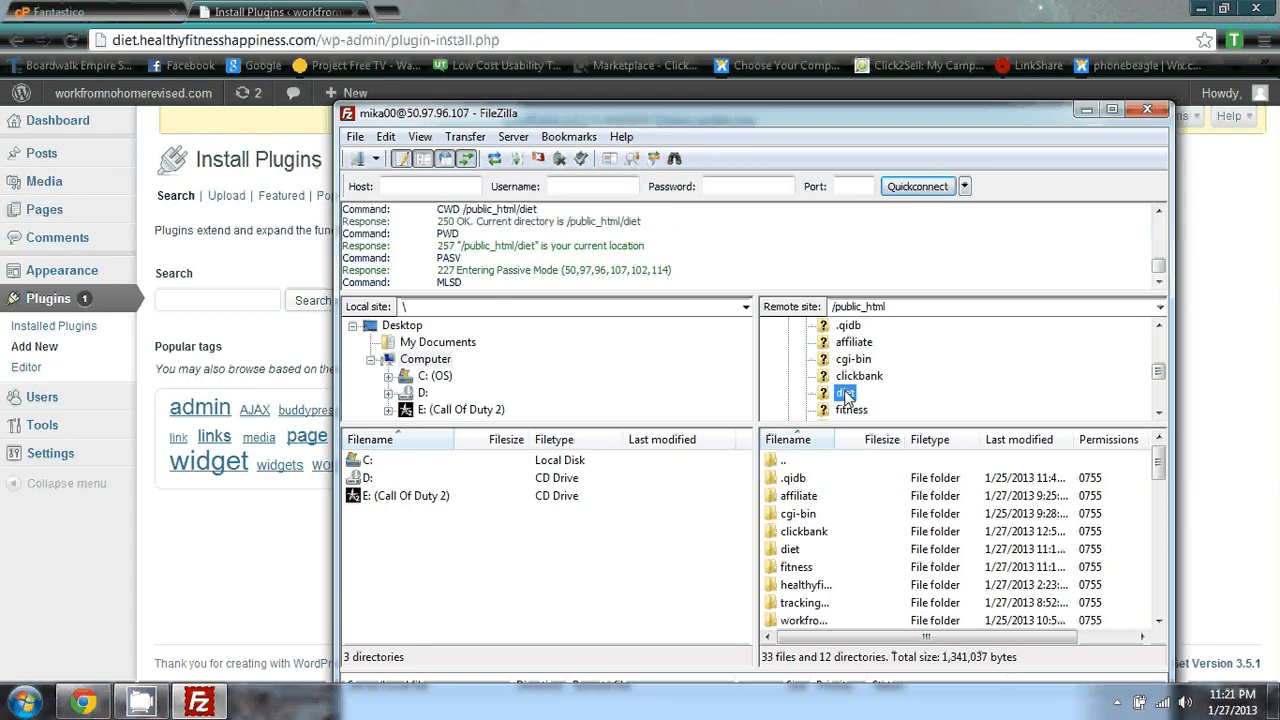
{"action": "scroll", "coordinate": [932, 385], "scroll_direction": "down", "scroll_amount": 1}
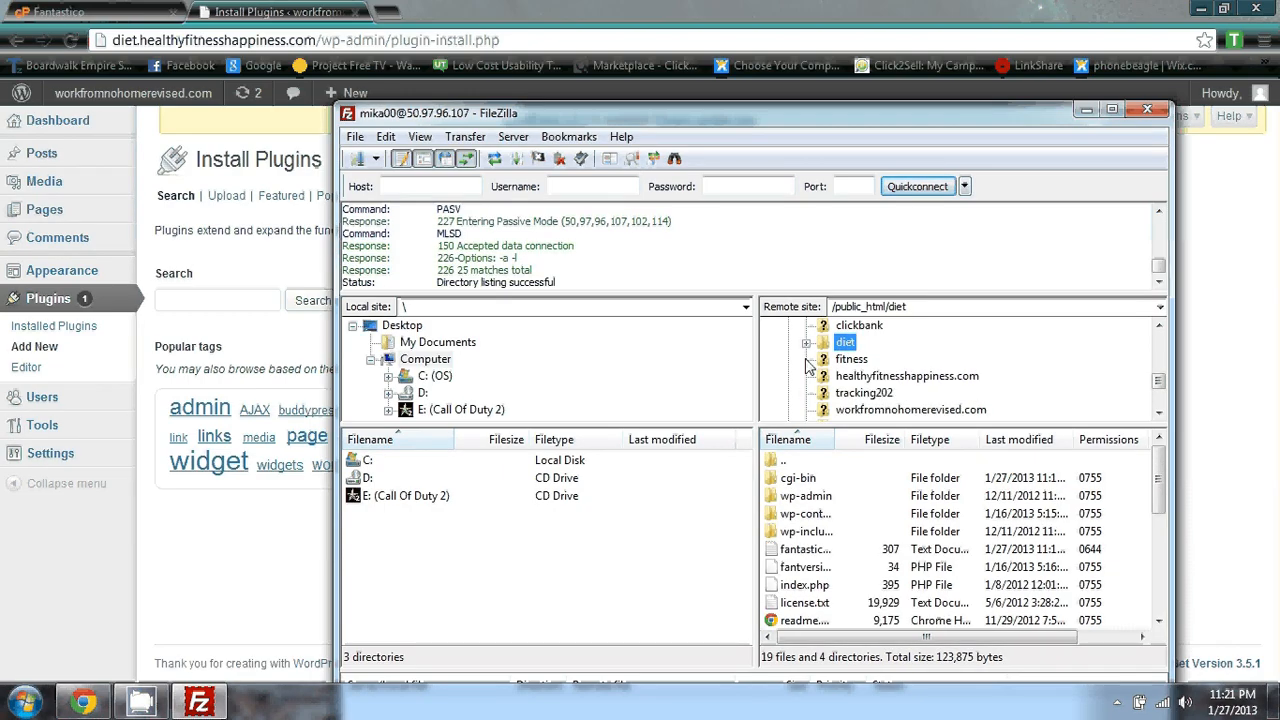
{"action": "left_click", "coordinate": [807, 343]}
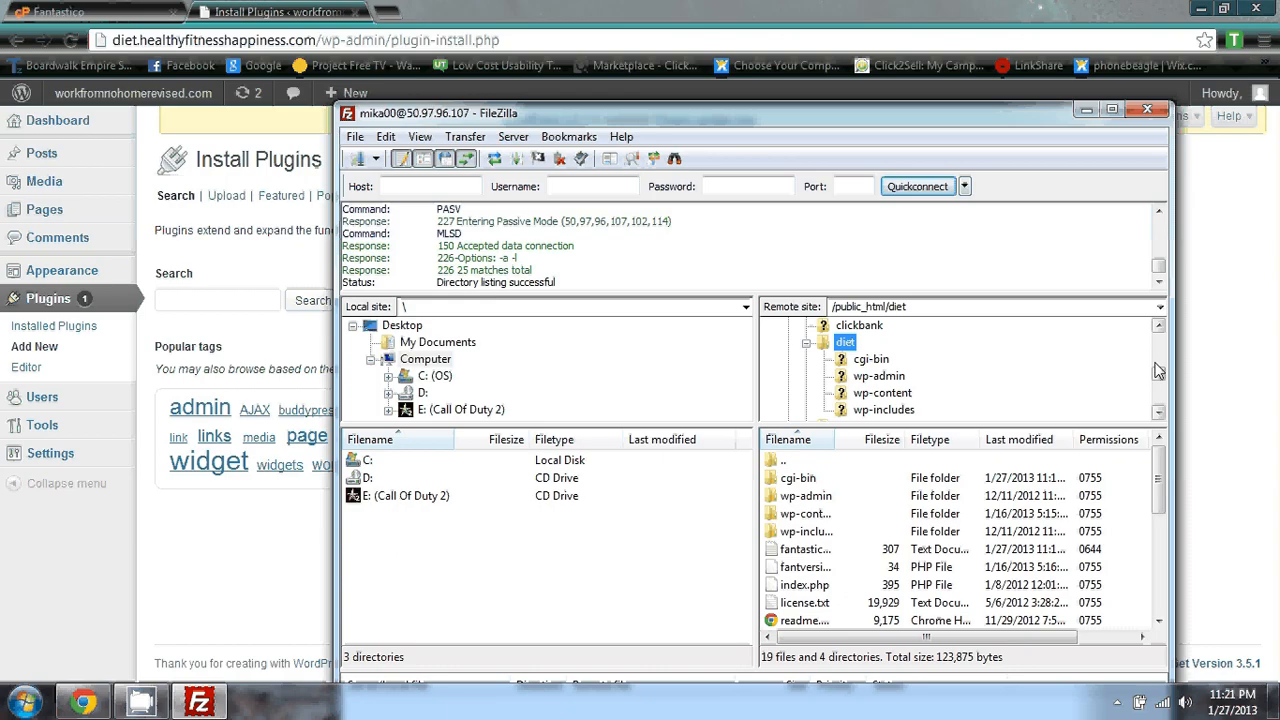
{"action": "left_click_drag", "start_coordinate": [1158, 372], "coordinate": [1157, 376]}
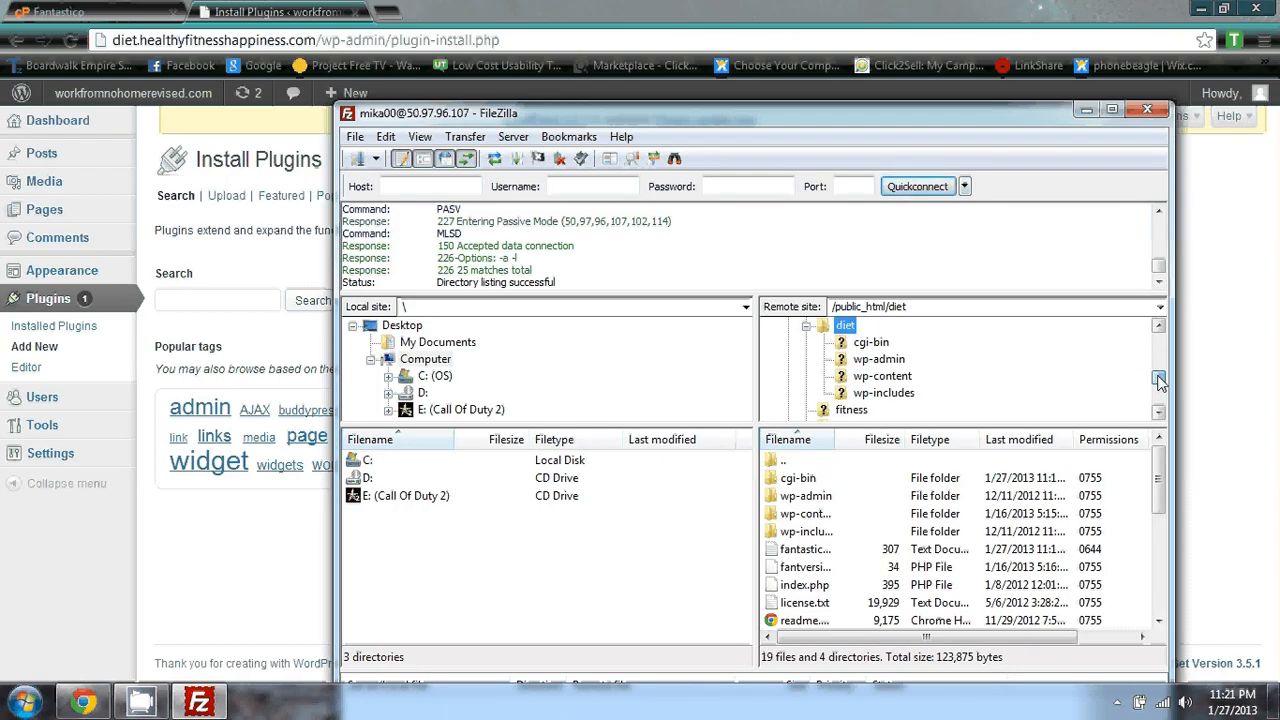
{"action": "left_click", "coordinate": [870, 378]}
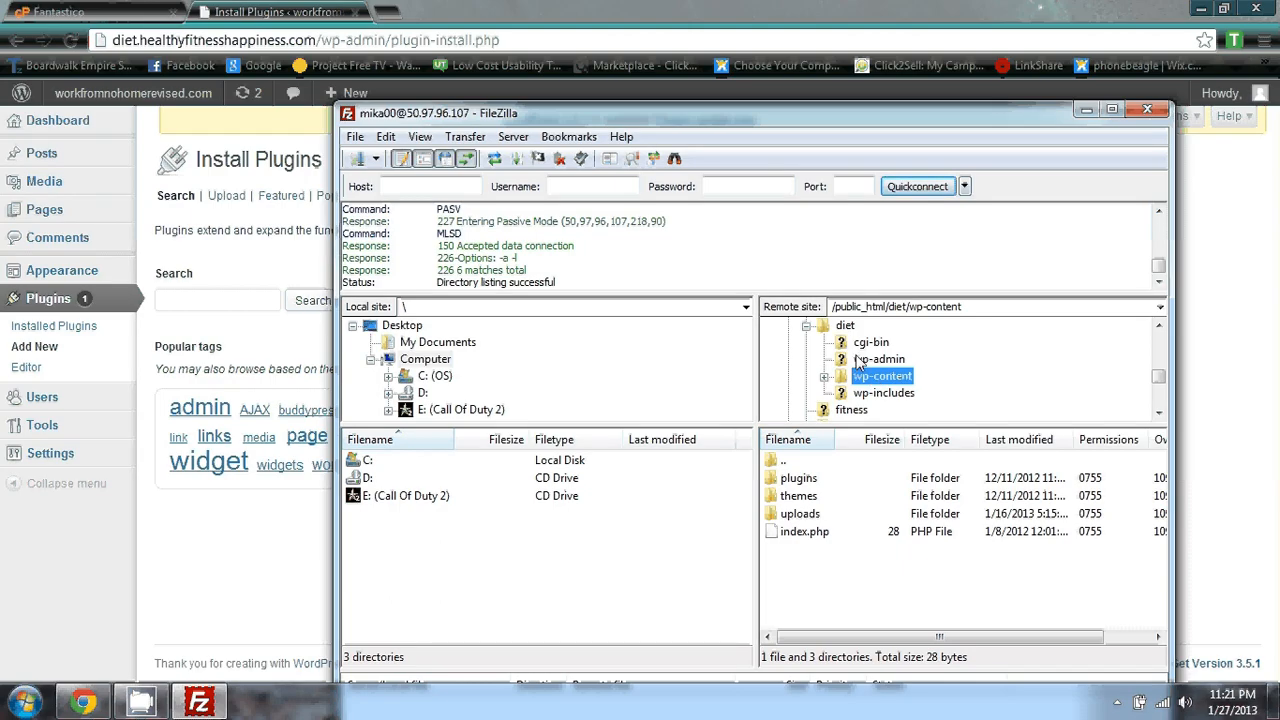
{"action": "scroll", "coordinate": [866, 385], "scroll_direction": "down", "scroll_amount": 1}
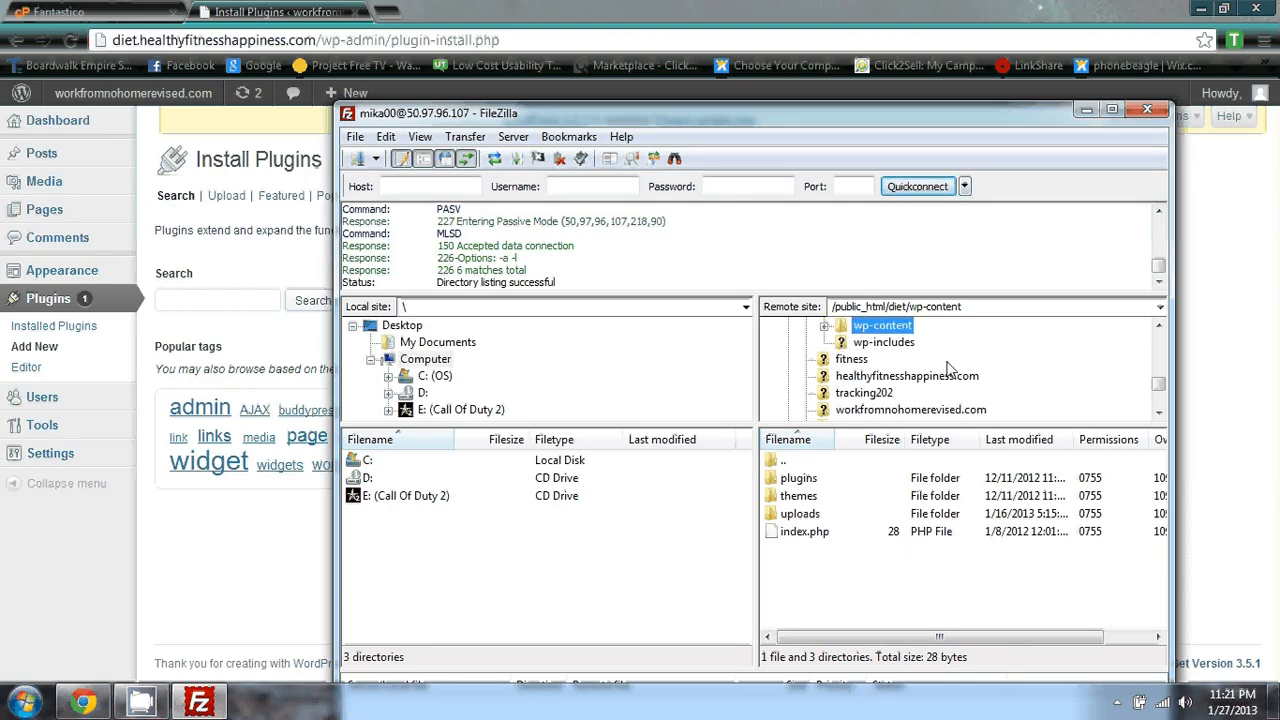
{"action": "double_click", "coordinate": [798, 480]}
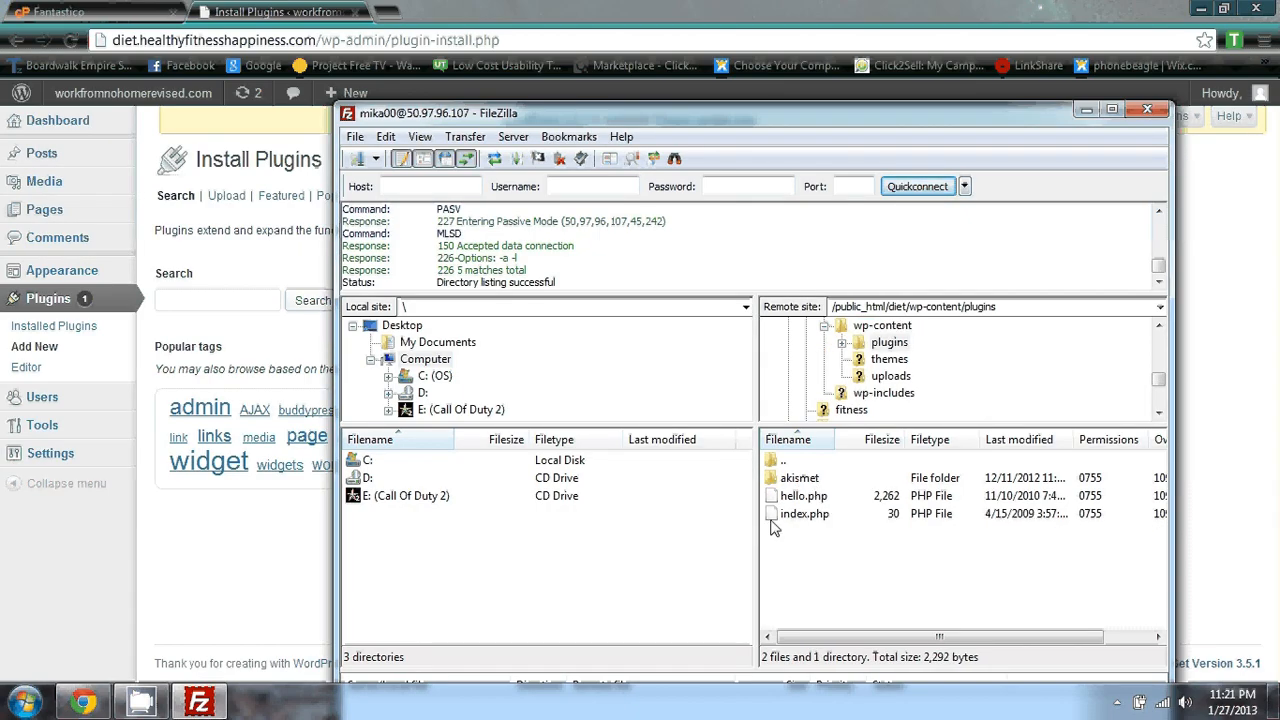
{"action": "left_click", "coordinate": [1200, 10]}
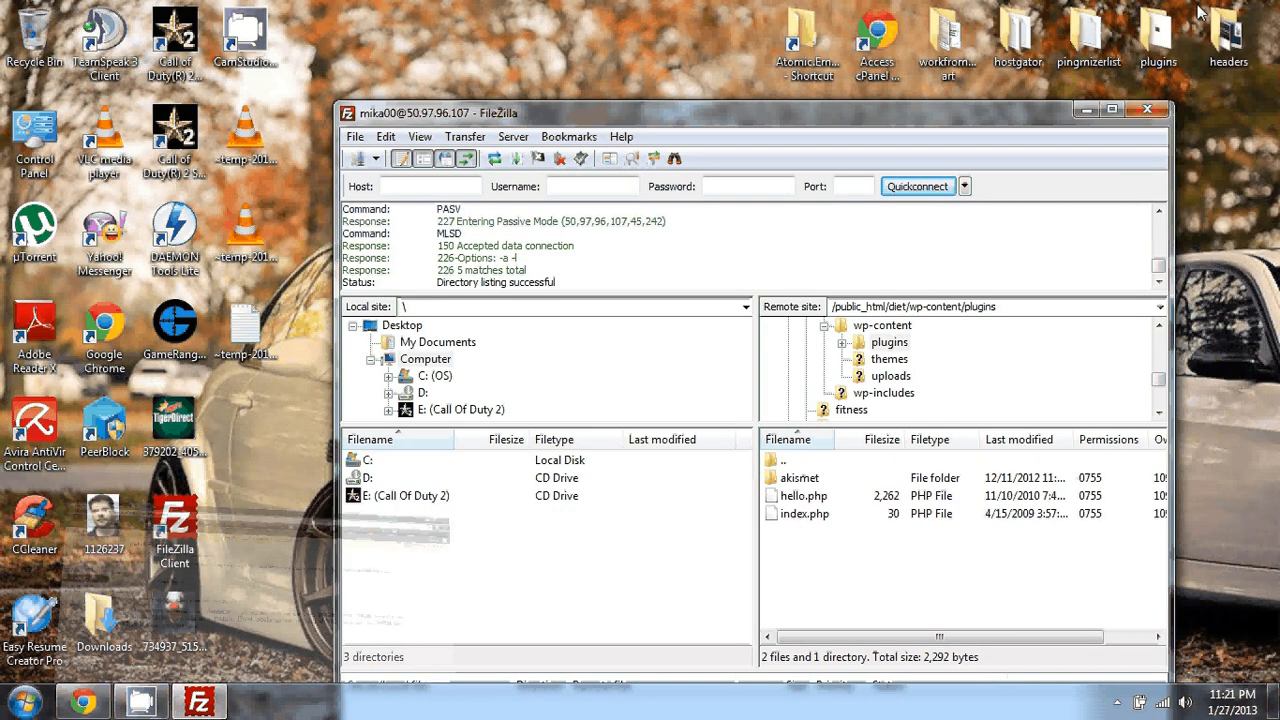
Drag the local cb_goliath folder into the server's plugins folder, then close Explorer and FileZilla.
{"action": "double_click", "coordinate": [1160, 36]}
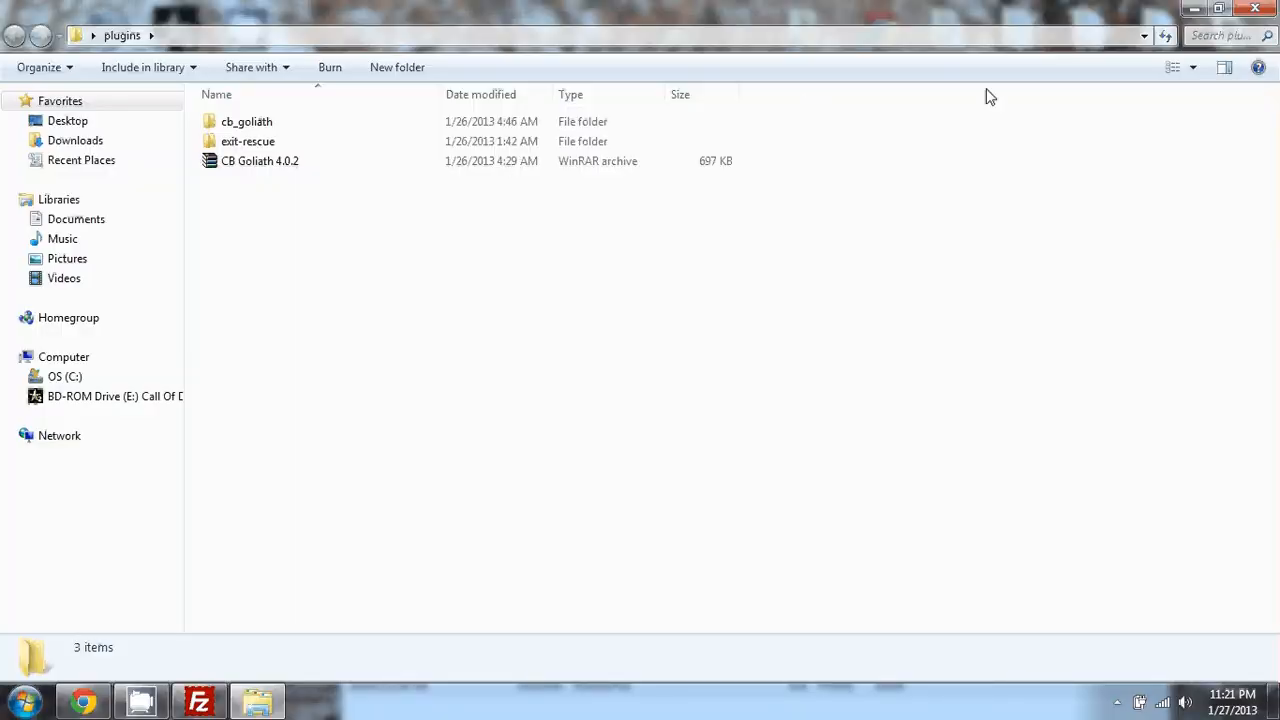
{"action": "left_click", "coordinate": [1219, 9]}
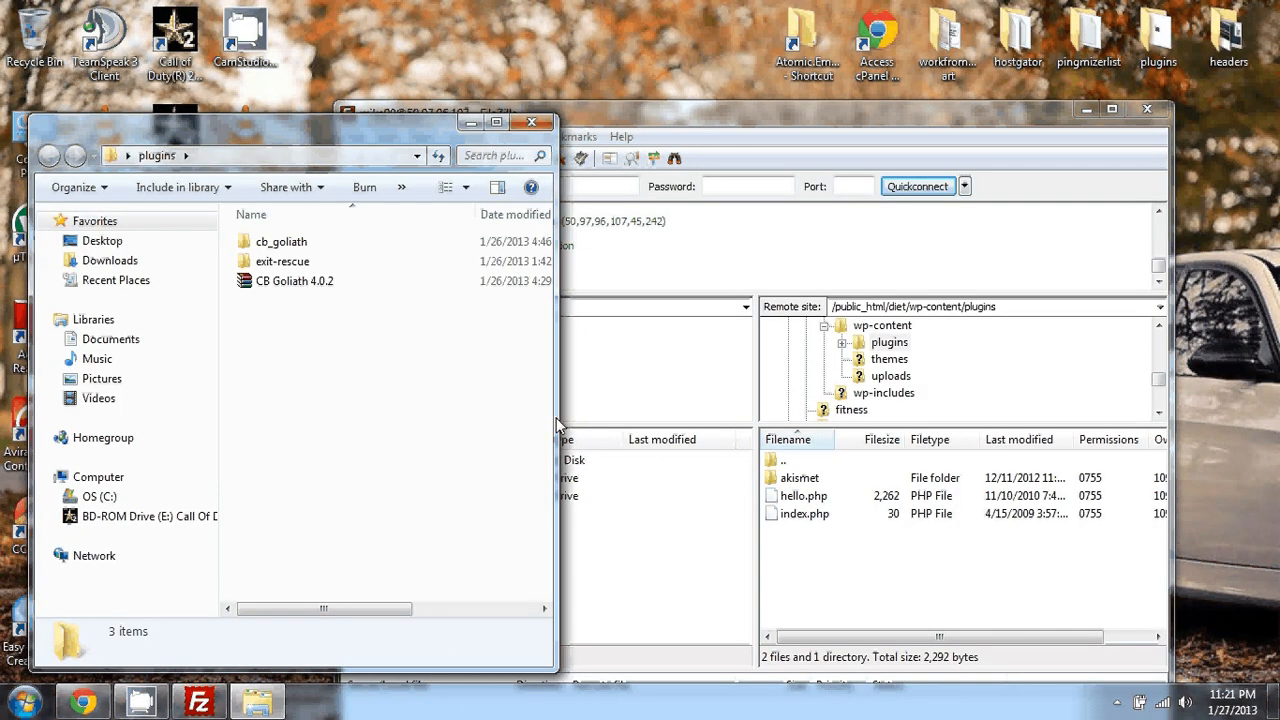
{"action": "left_click", "coordinate": [265, 240]}
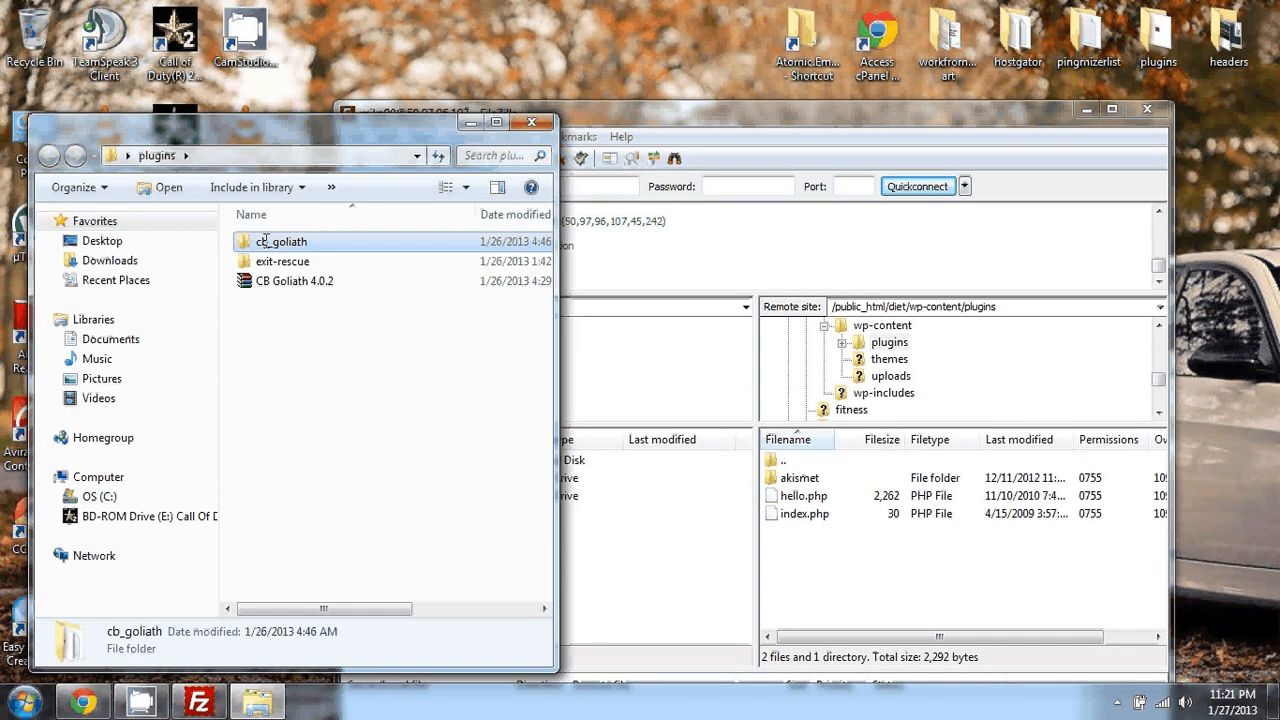
{"action": "left_click_drag", "start_coordinate": [265, 240], "coordinate": [862, 546]}
{"action": "left_click", "coordinate": [534, 122]}
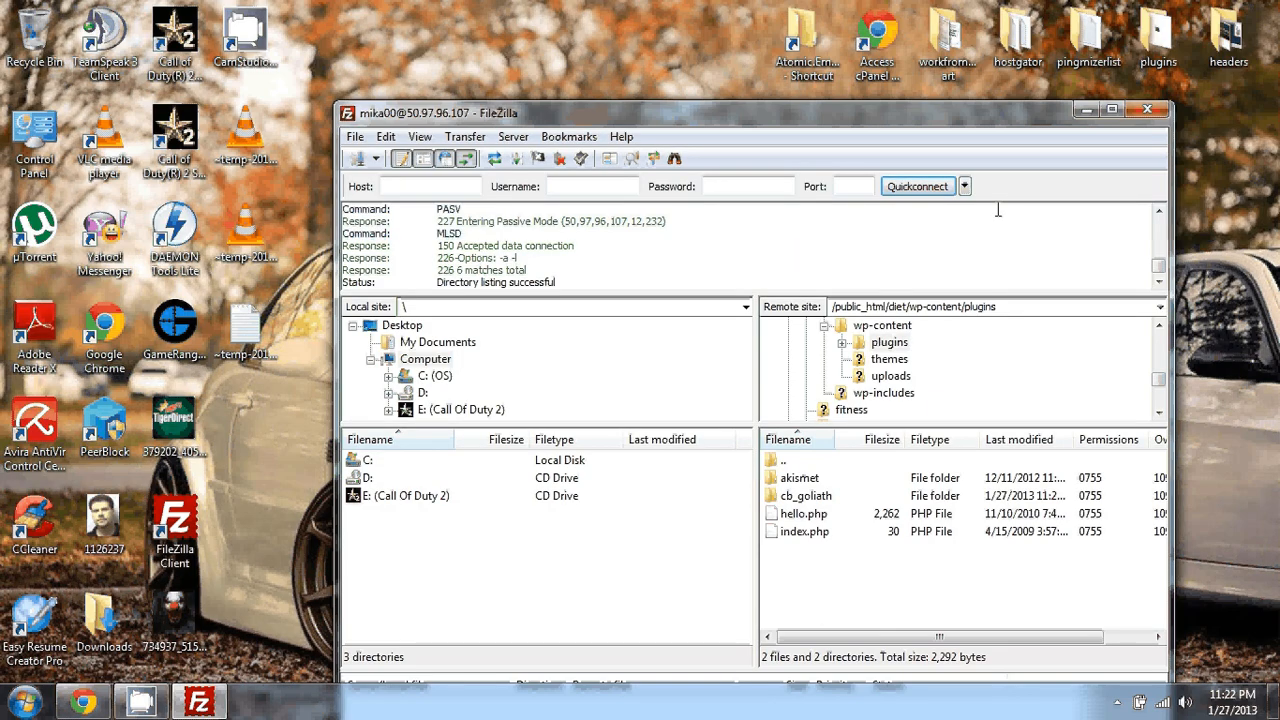
{"action": "left_click", "coordinate": [1147, 109]}
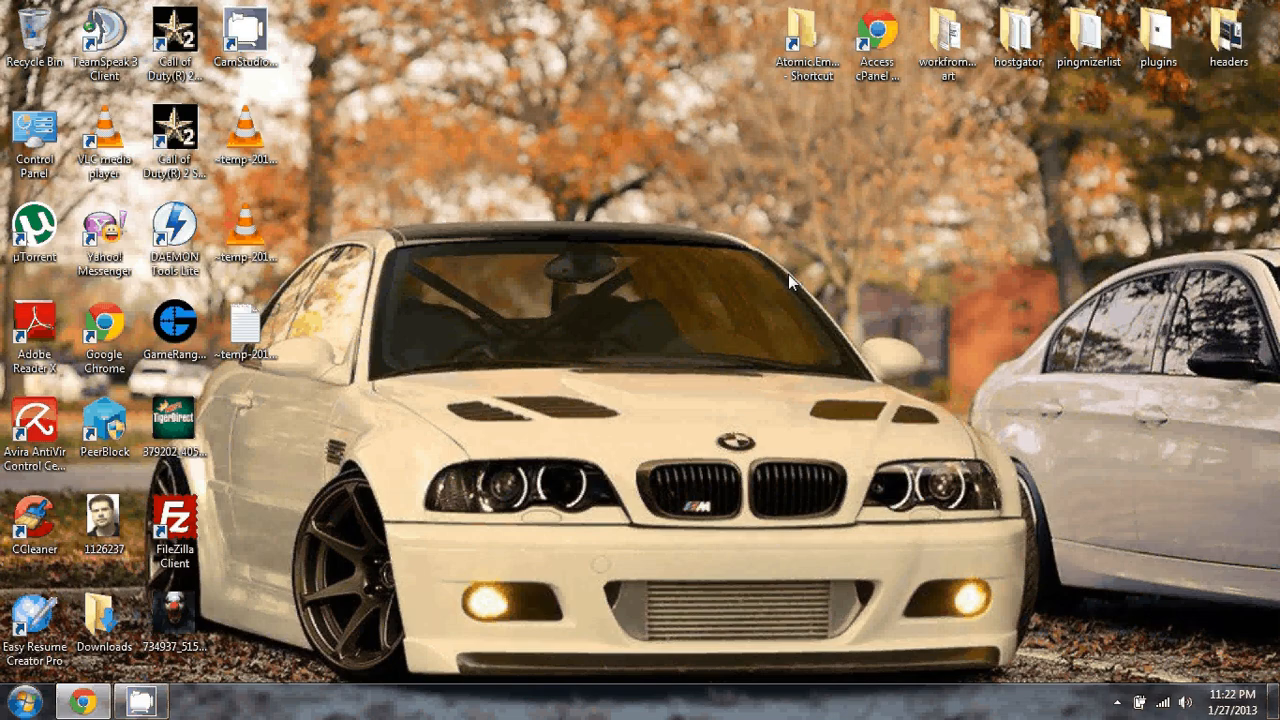
Return to the WordPress browser window and the Add New plugins search page.
{"action": "left_click", "coordinate": [83, 701]}
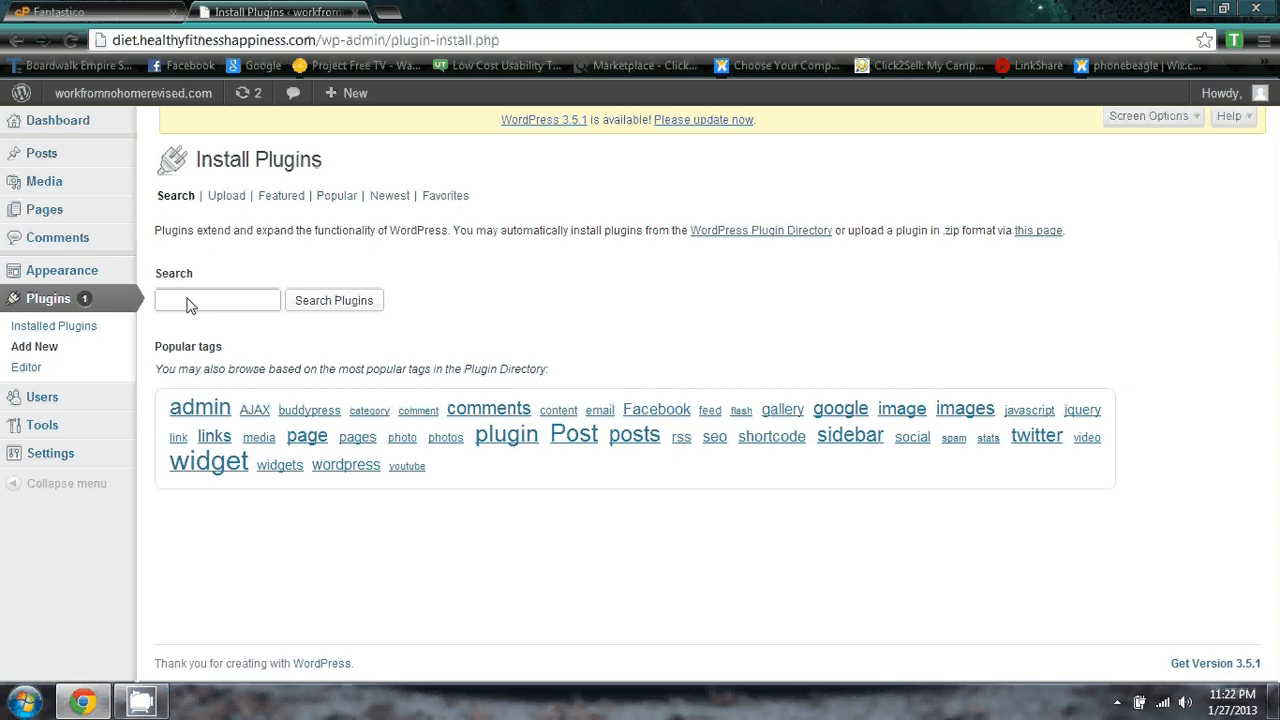
{"action": "left_click", "coordinate": [33, 301]}
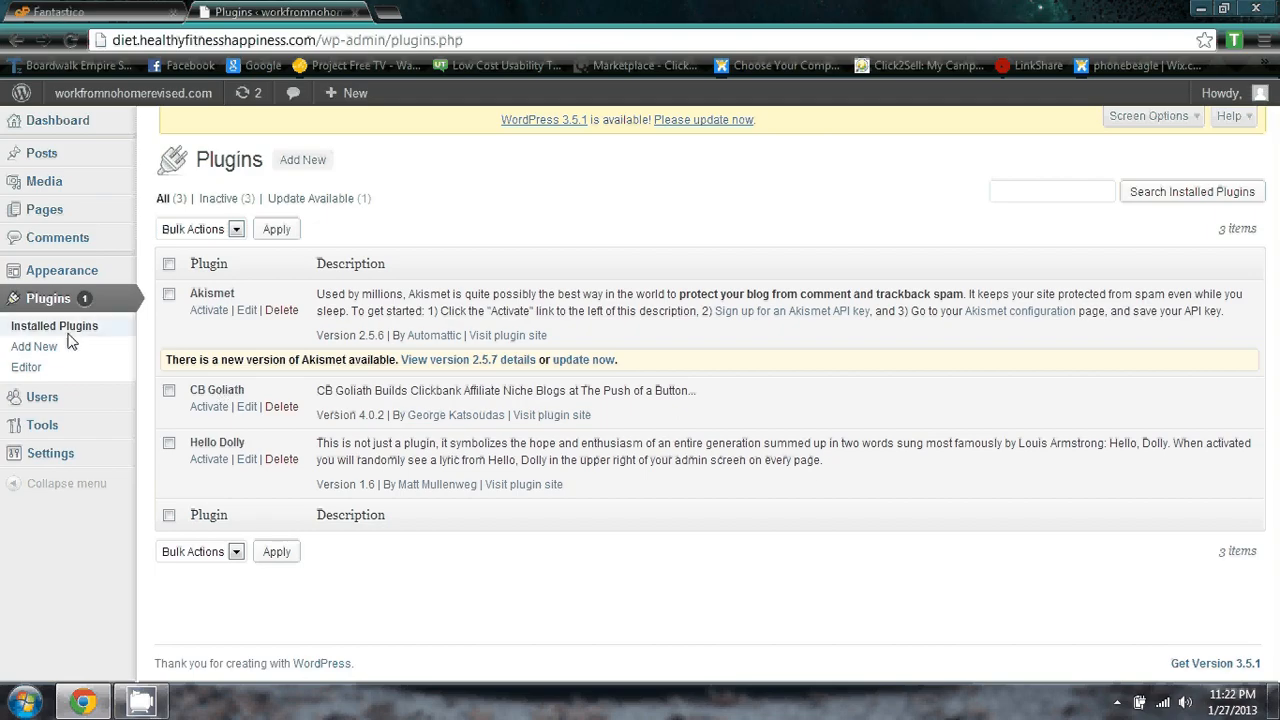
{"action": "left_click", "coordinate": [42, 355]}
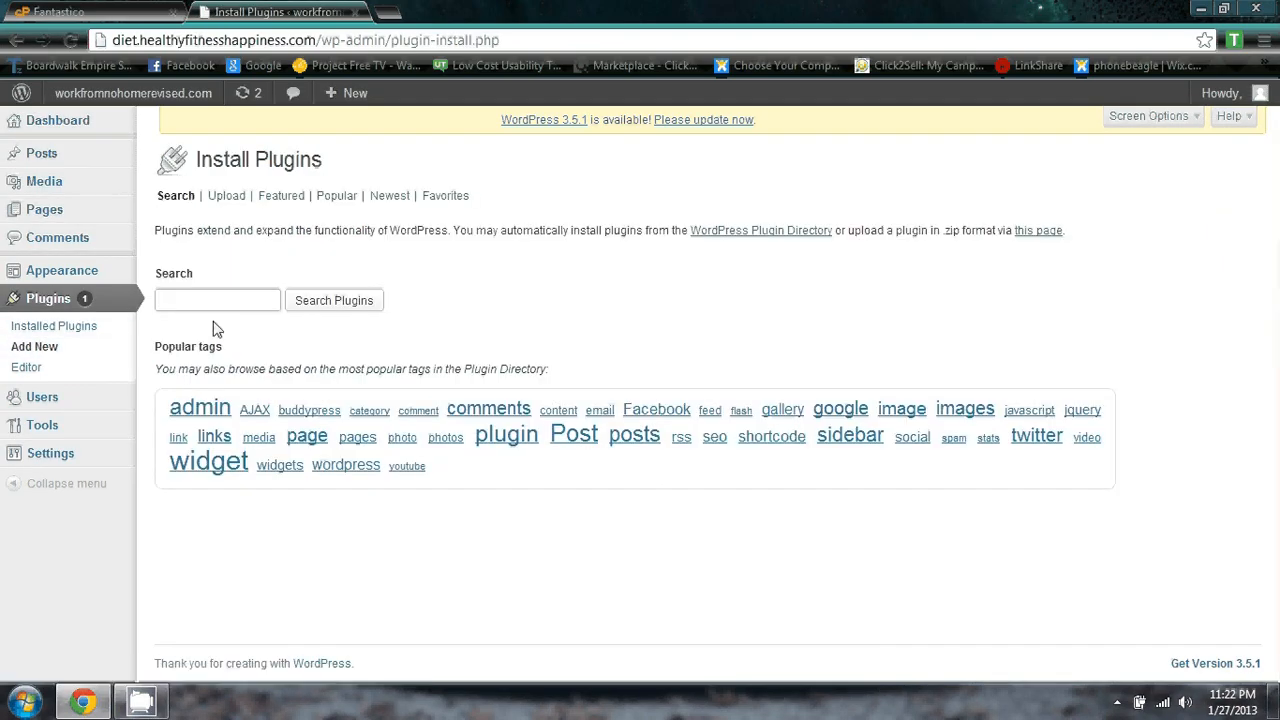
{"action": "left_click", "coordinate": [201, 307]}
Search for 'all in one seo pack' and install All in One SEO Pack.
{"action": "type", "text": "a"}
{"action": "left_click", "coordinate": [209, 324]}
{"action": "left_click", "coordinate": [333, 303]}
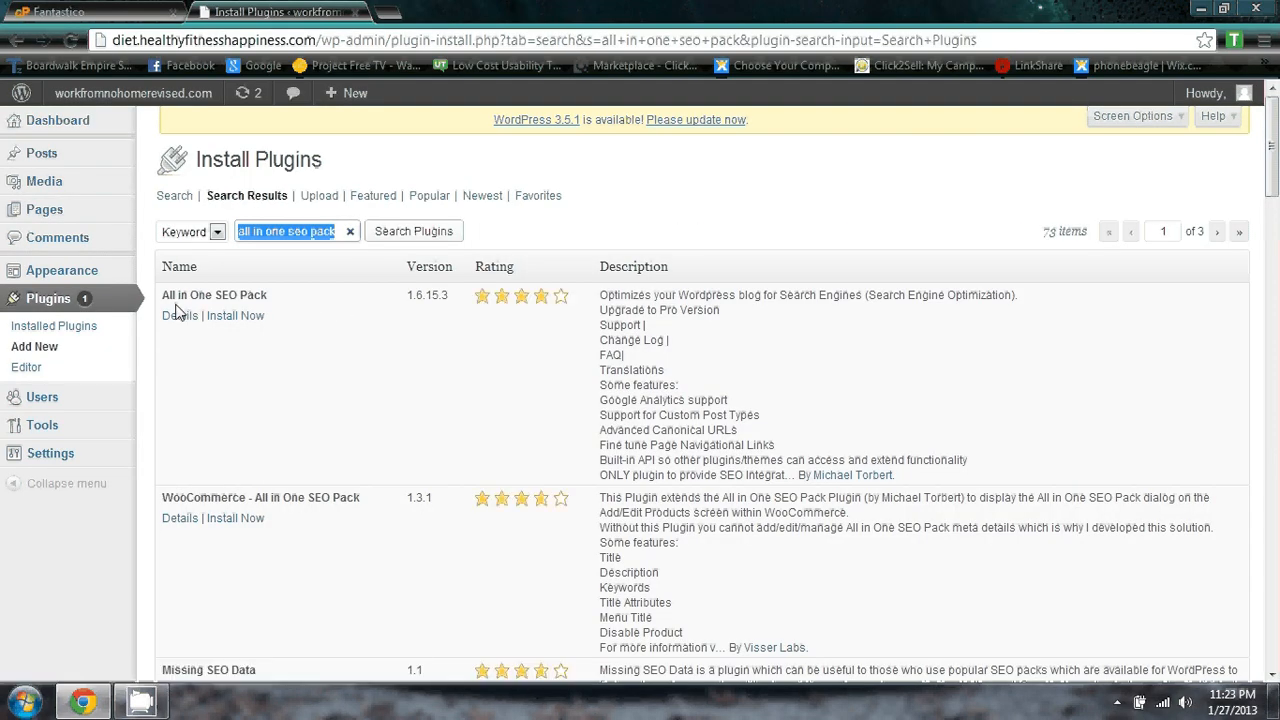
{"action": "left_click", "coordinate": [244, 318]}
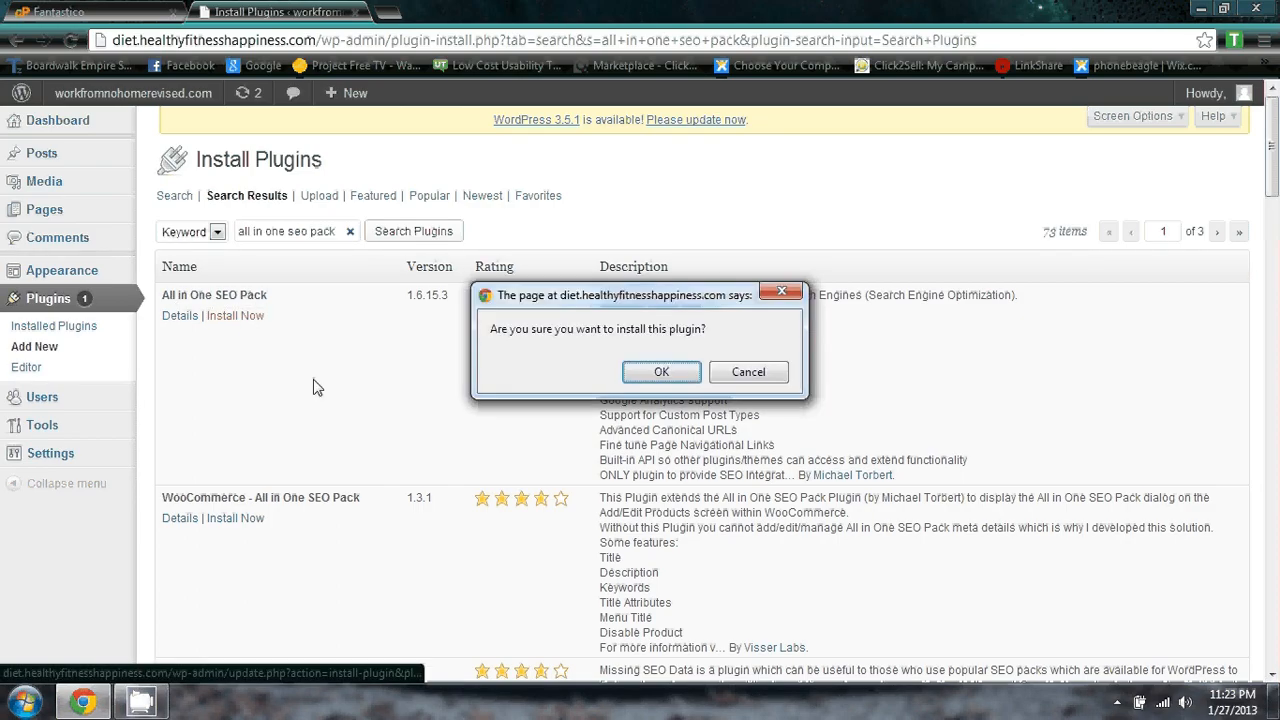
{"action": "left_click", "coordinate": [668, 376]}
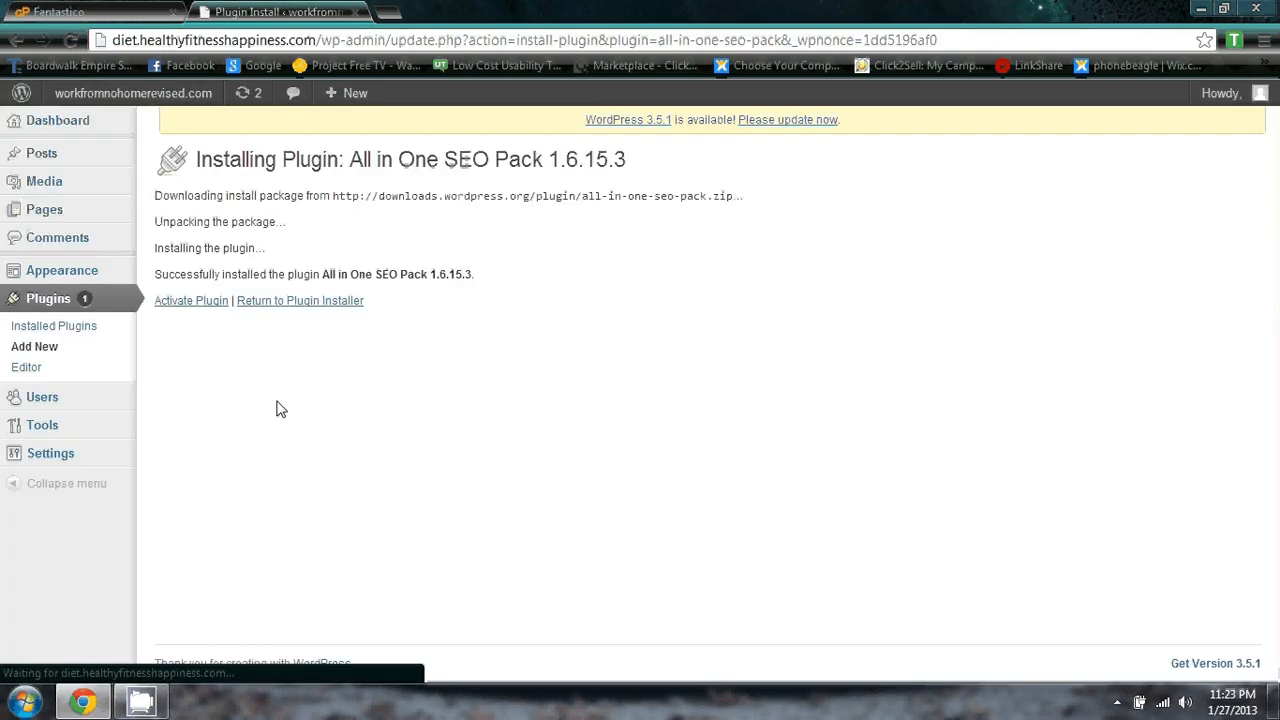
{"action": "left_click", "coordinate": [70, 350]}
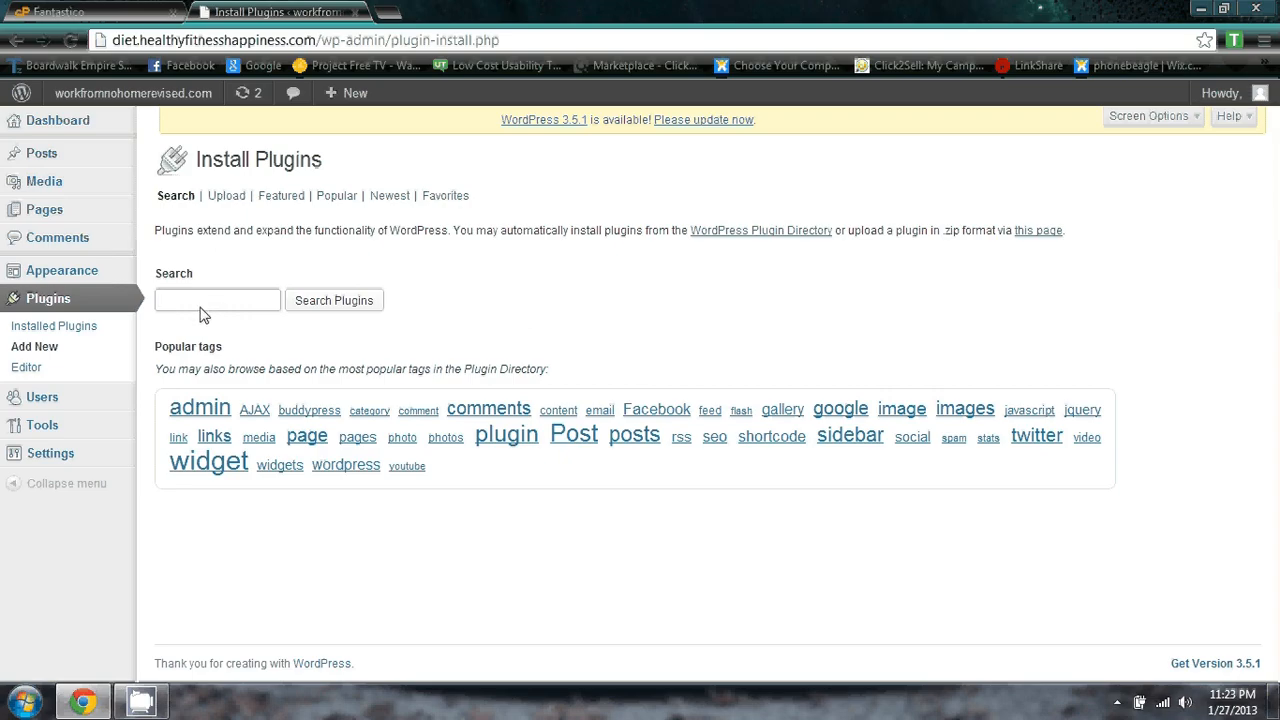
Search for 'backwpup' and install the BackWPup plugin.
{"action": "left_click", "coordinate": [201, 308]}
{"action": "type", "text": "b"}
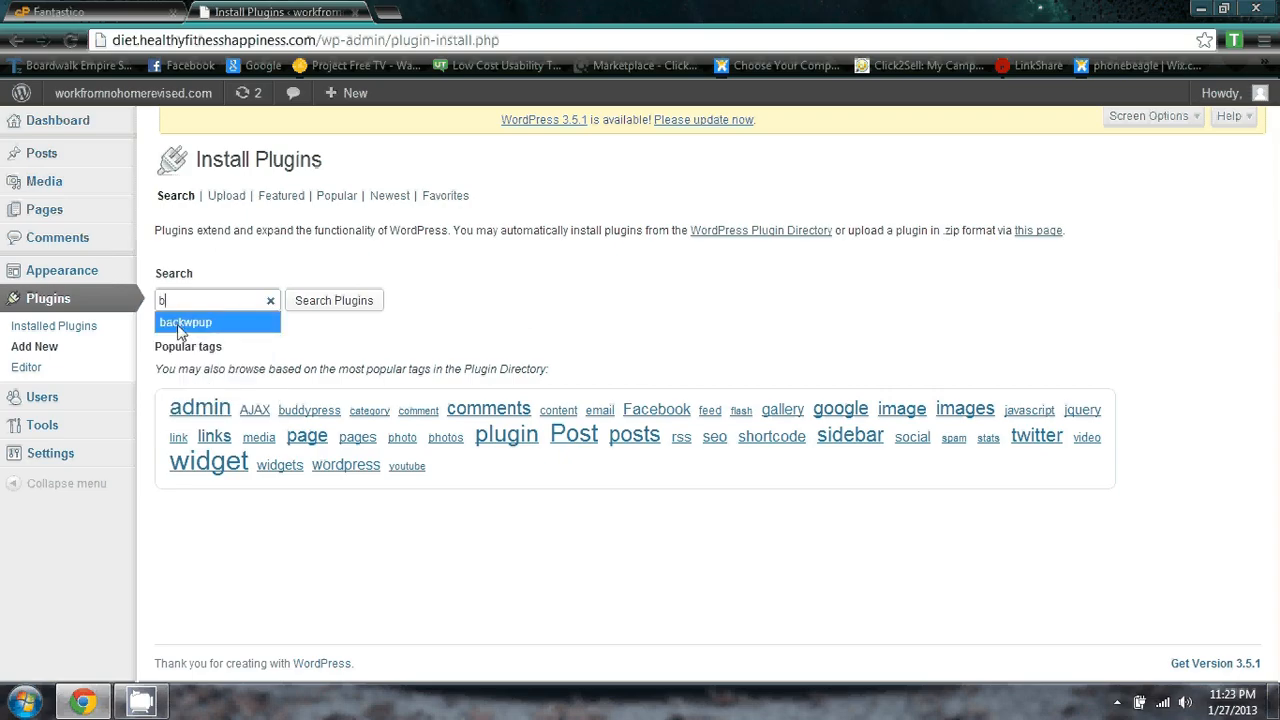
{"action": "left_click", "coordinate": [207, 323]}
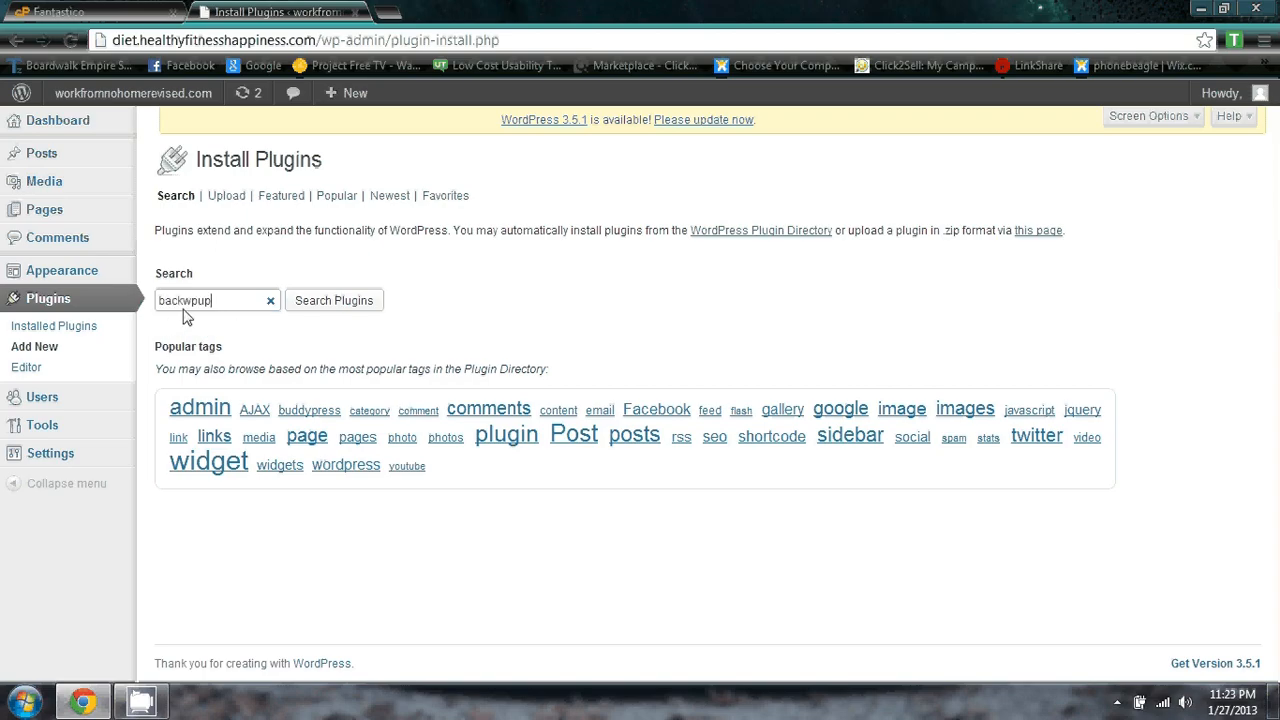
{"action": "left_click", "coordinate": [334, 302]}
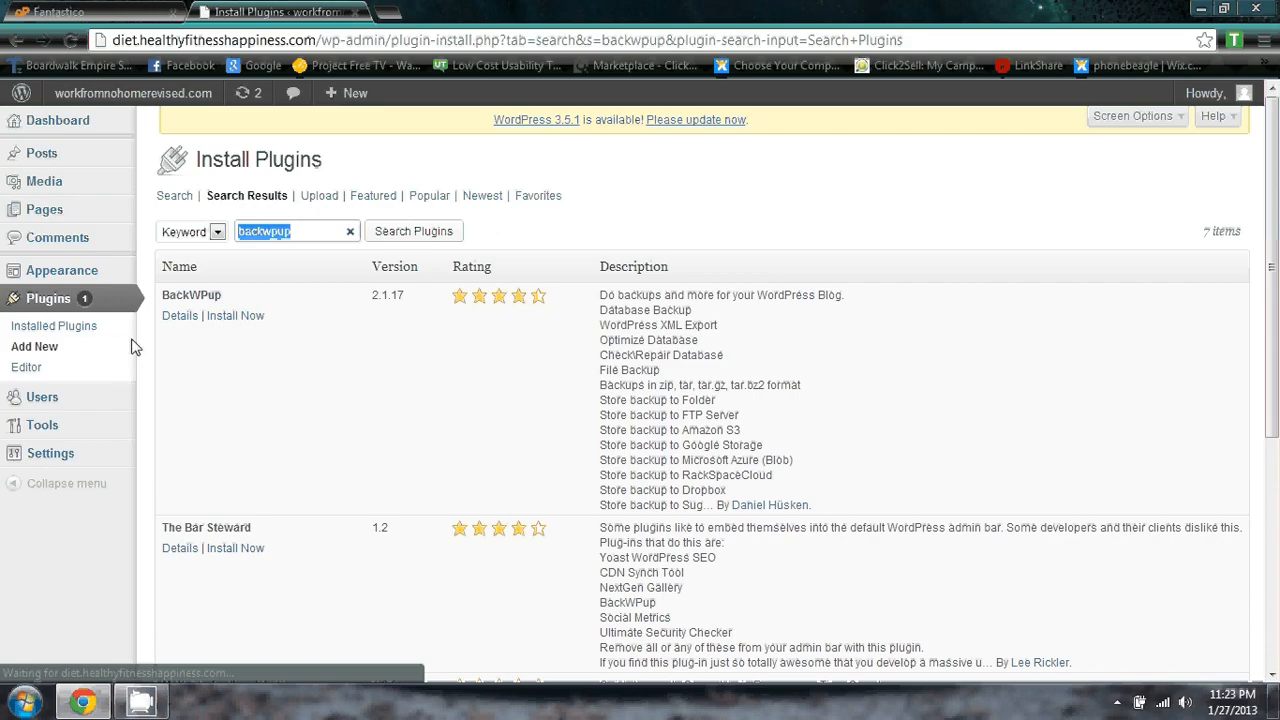
{"action": "left_click", "coordinate": [238, 317]}
{"action": "left_click", "coordinate": [658, 371]}
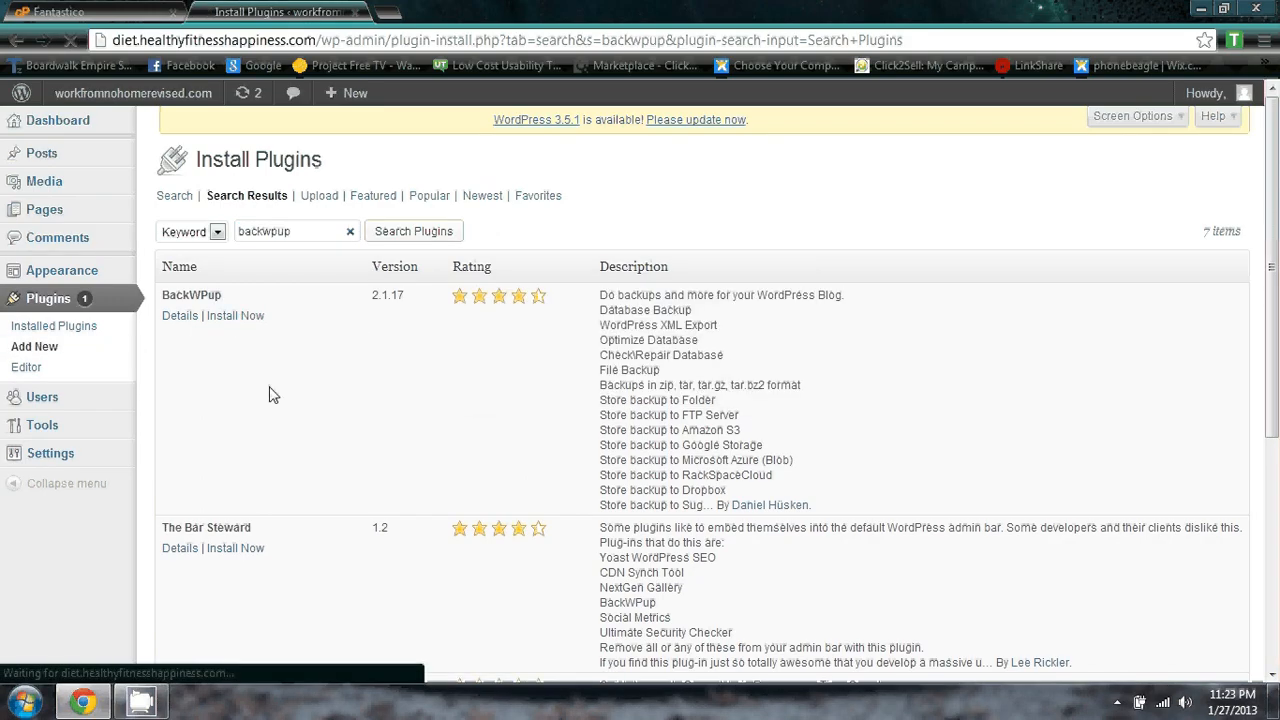
{"action": "left_click", "coordinate": [80, 354]}
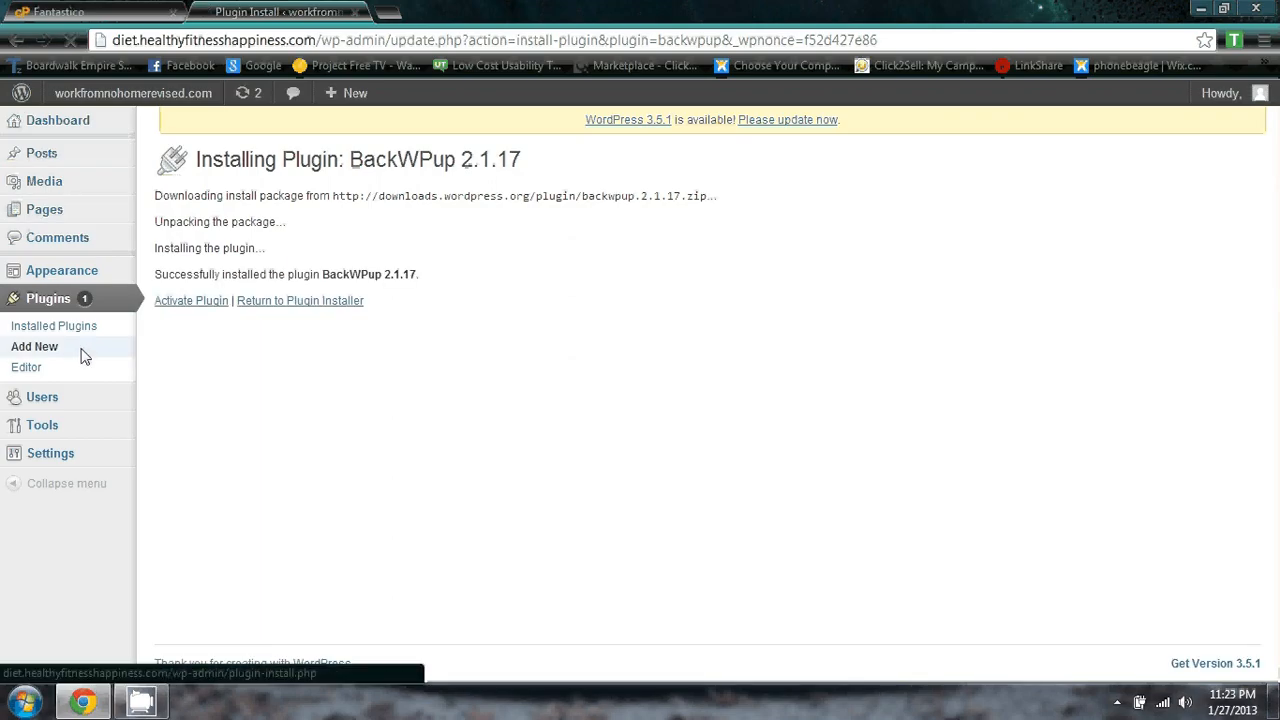
Search for 'cbnet ping optimizer' and install WordPress Ping Optimizer.
{"action": "left_click", "coordinate": [205, 304]}
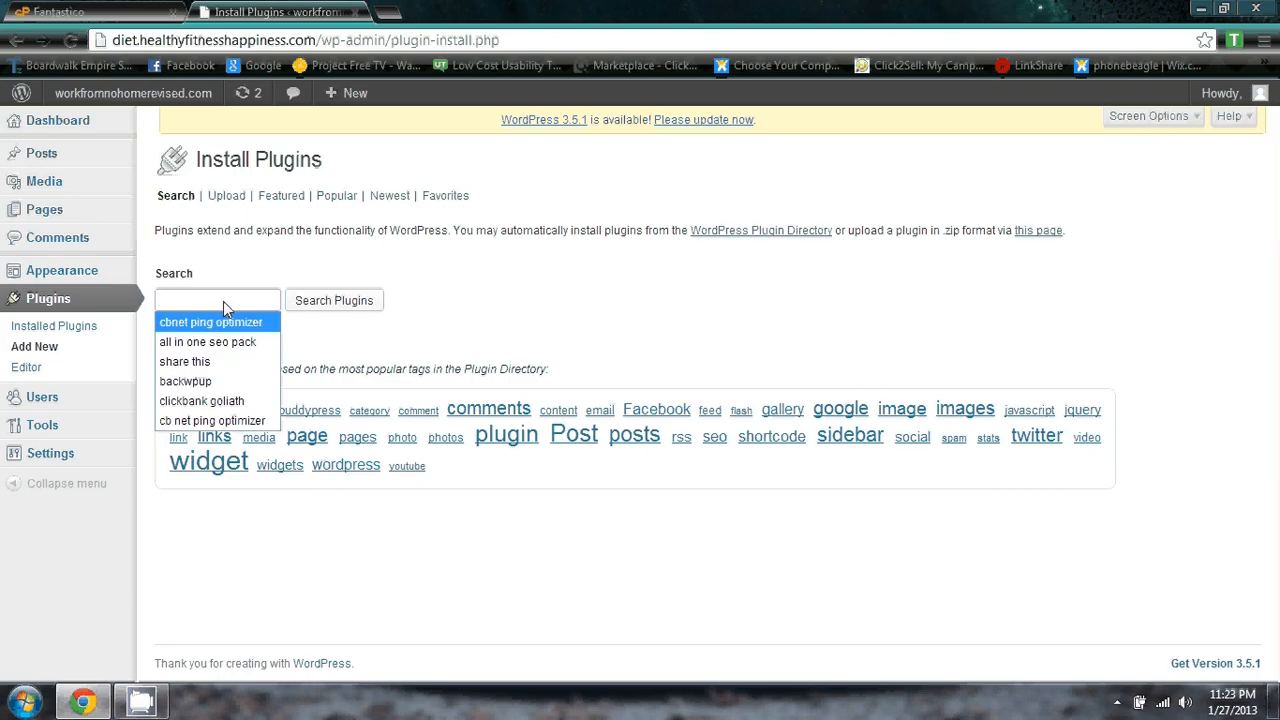
{"action": "type", "text": "cb"}
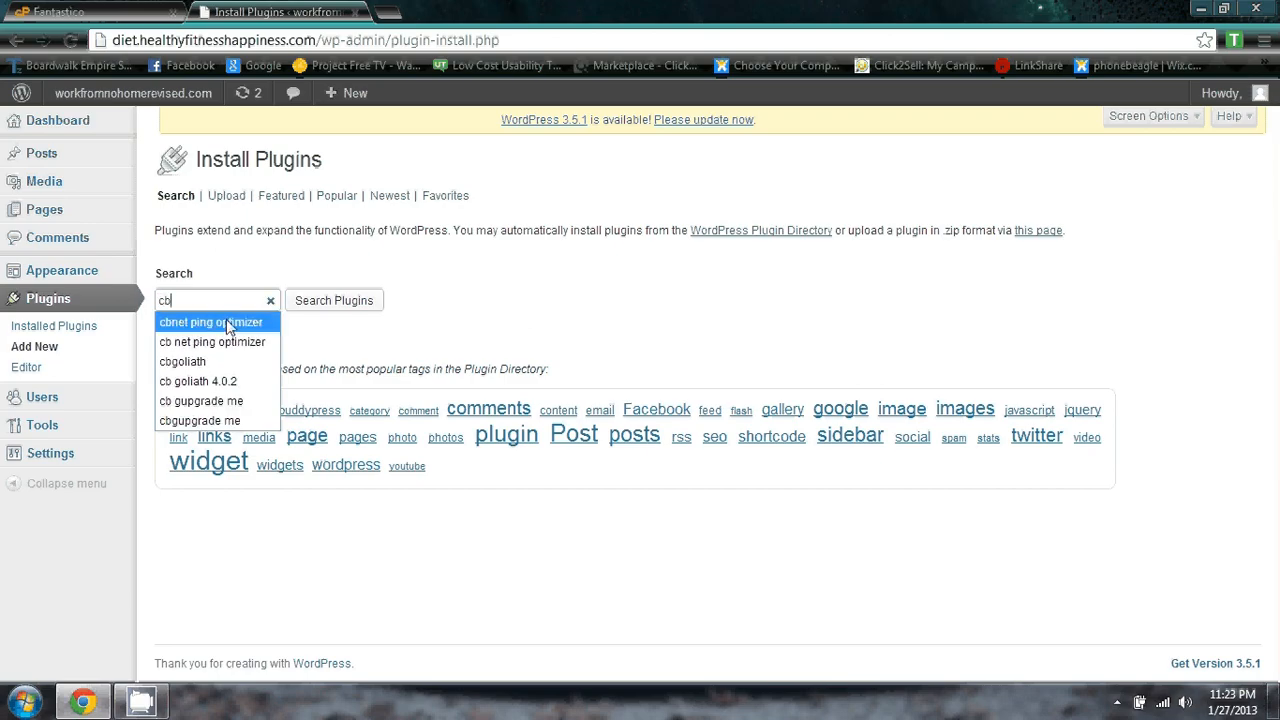
{"action": "left_click", "coordinate": [229, 323]}
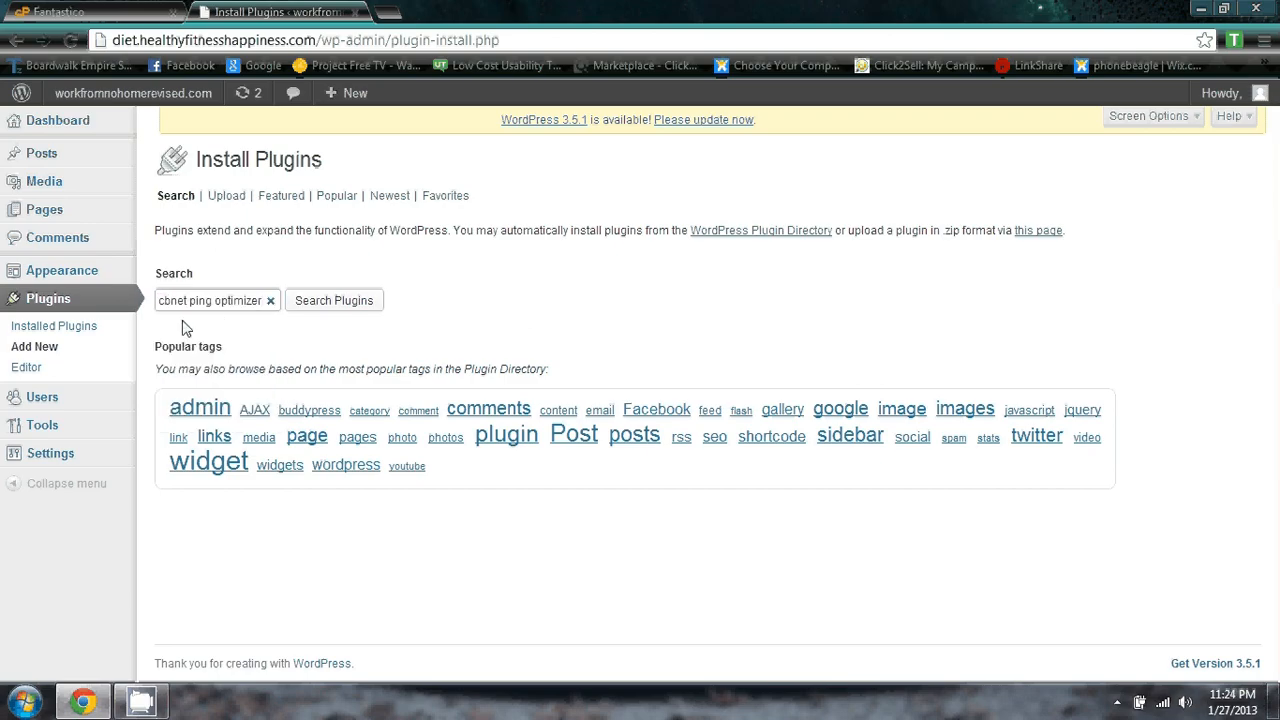
{"action": "left_click", "coordinate": [336, 302]}
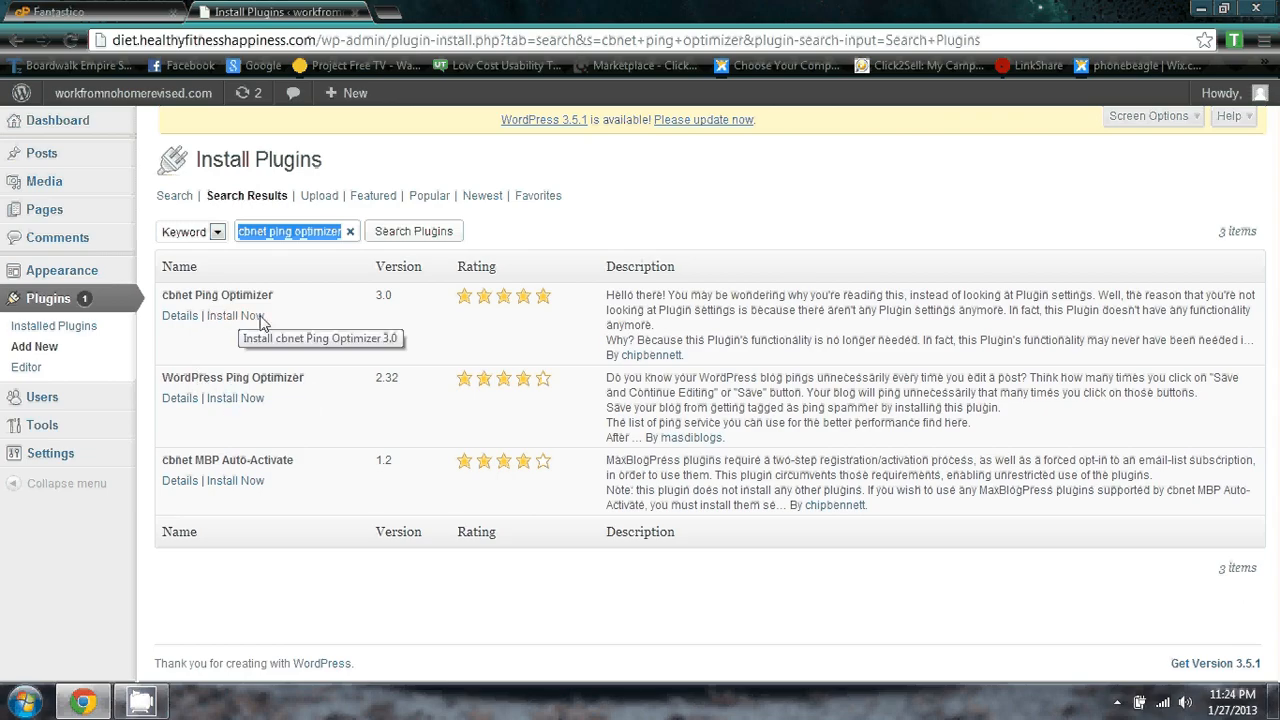
{"action": "left_click", "coordinate": [230, 398]}
{"action": "left_click", "coordinate": [668, 373]}
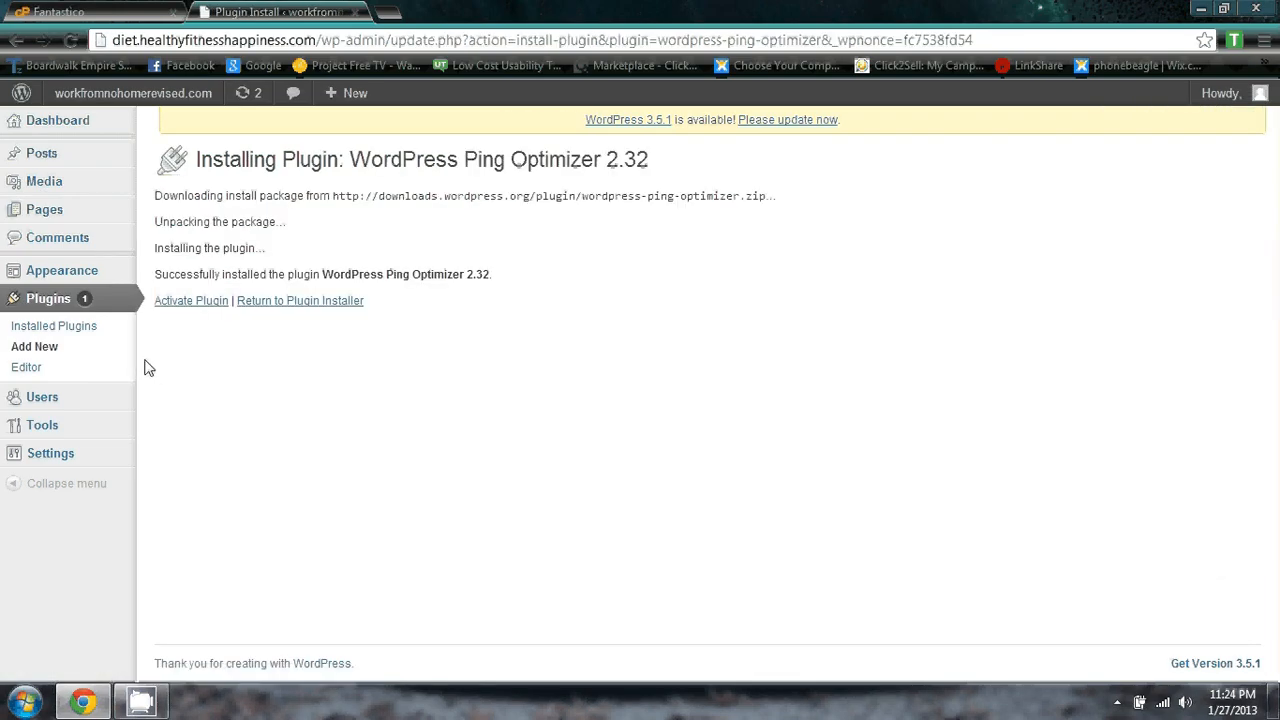
{"action": "left_click", "coordinate": [84, 330]}
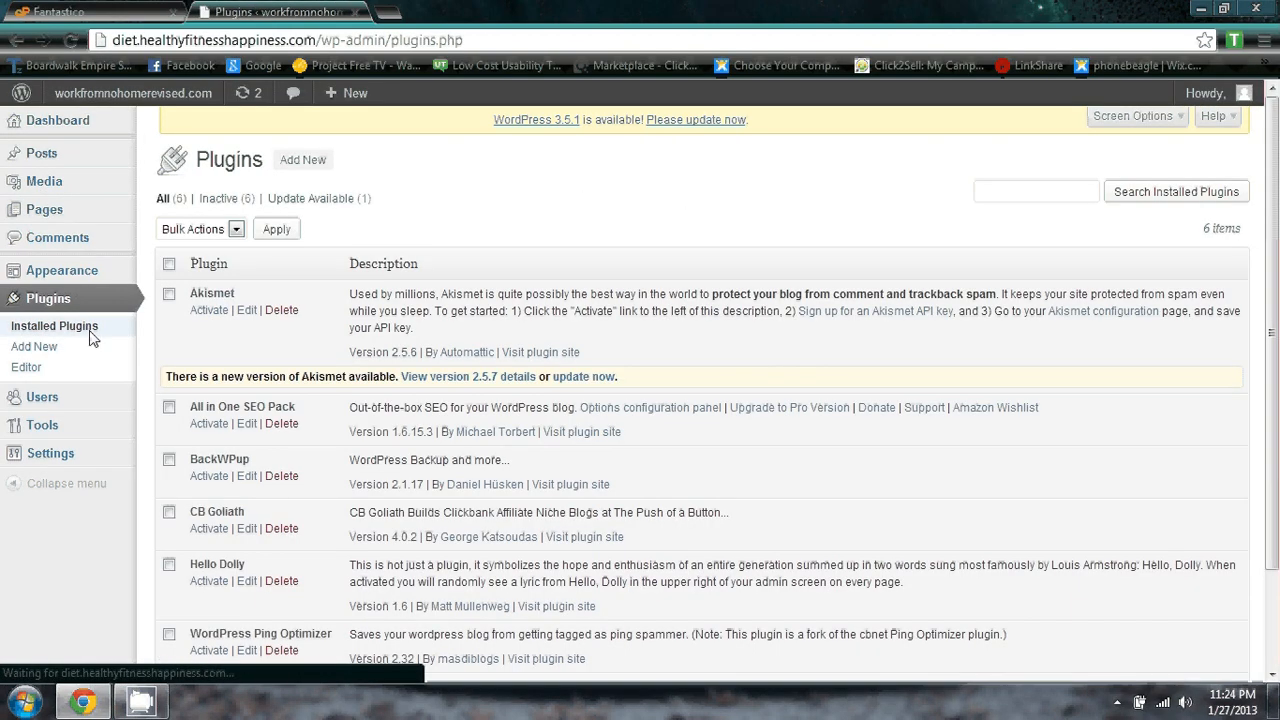
{"action": "left_click", "coordinate": [84, 344]}
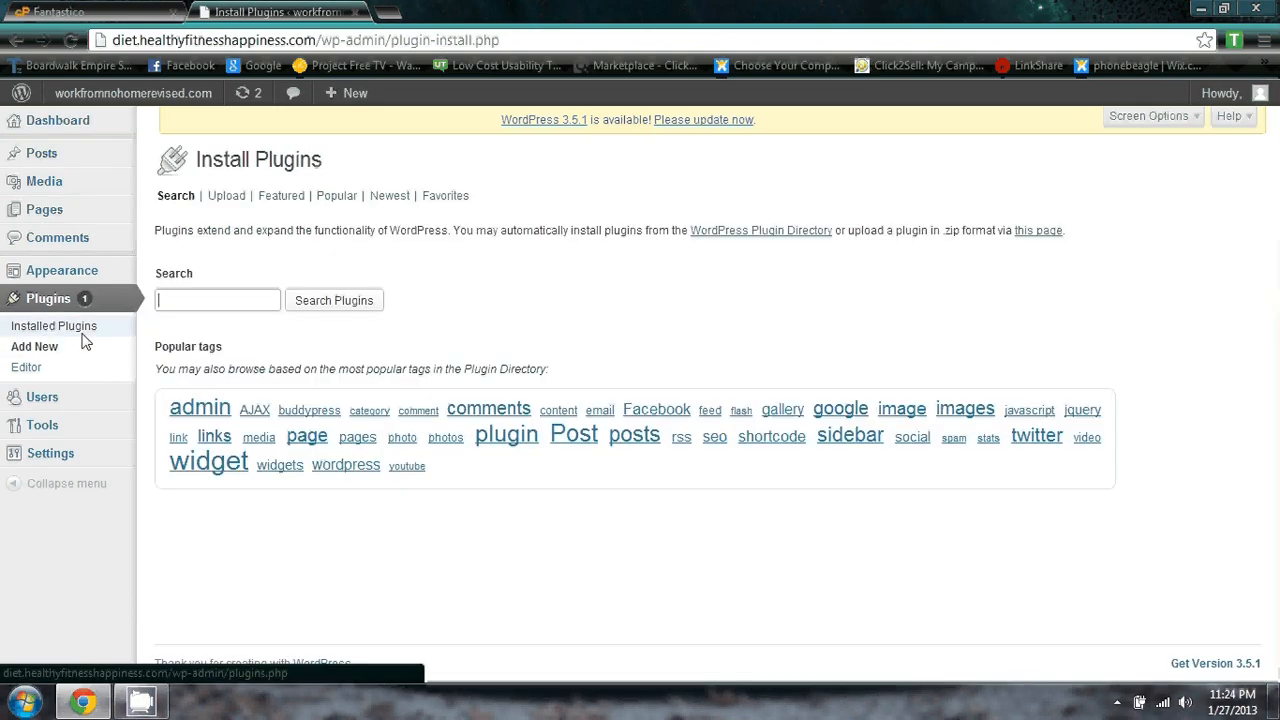
Search for 'contact form 7' and install the Contact Form 7 plugin.
{"action": "left_click", "coordinate": [195, 303]}
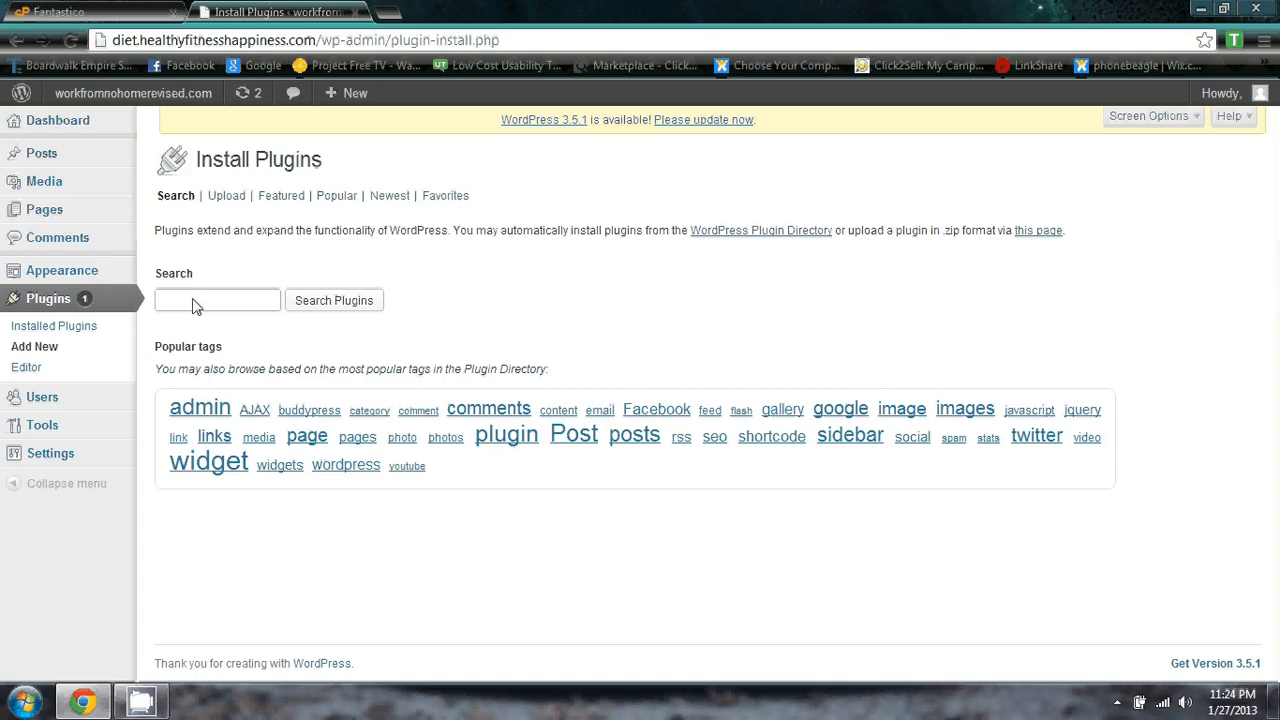
{"action": "type", "text": "c"}
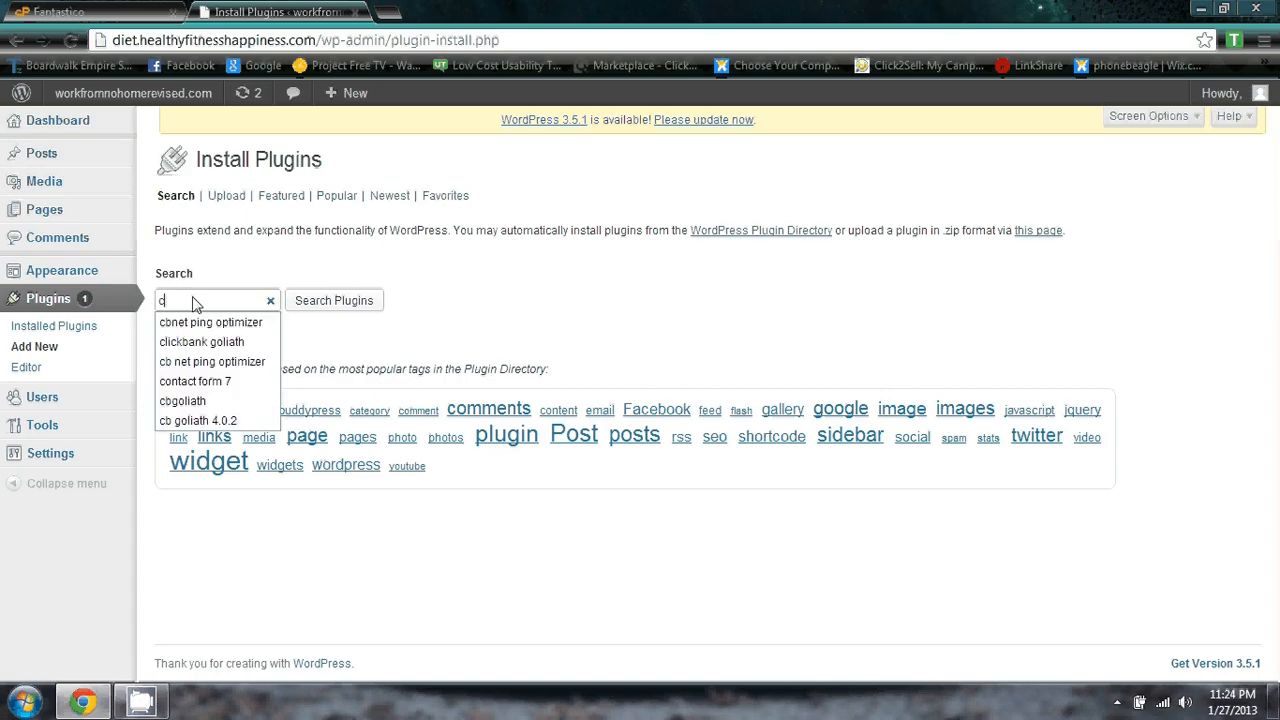
{"action": "left_click", "coordinate": [205, 385]}
{"action": "left_click", "coordinate": [333, 302]}
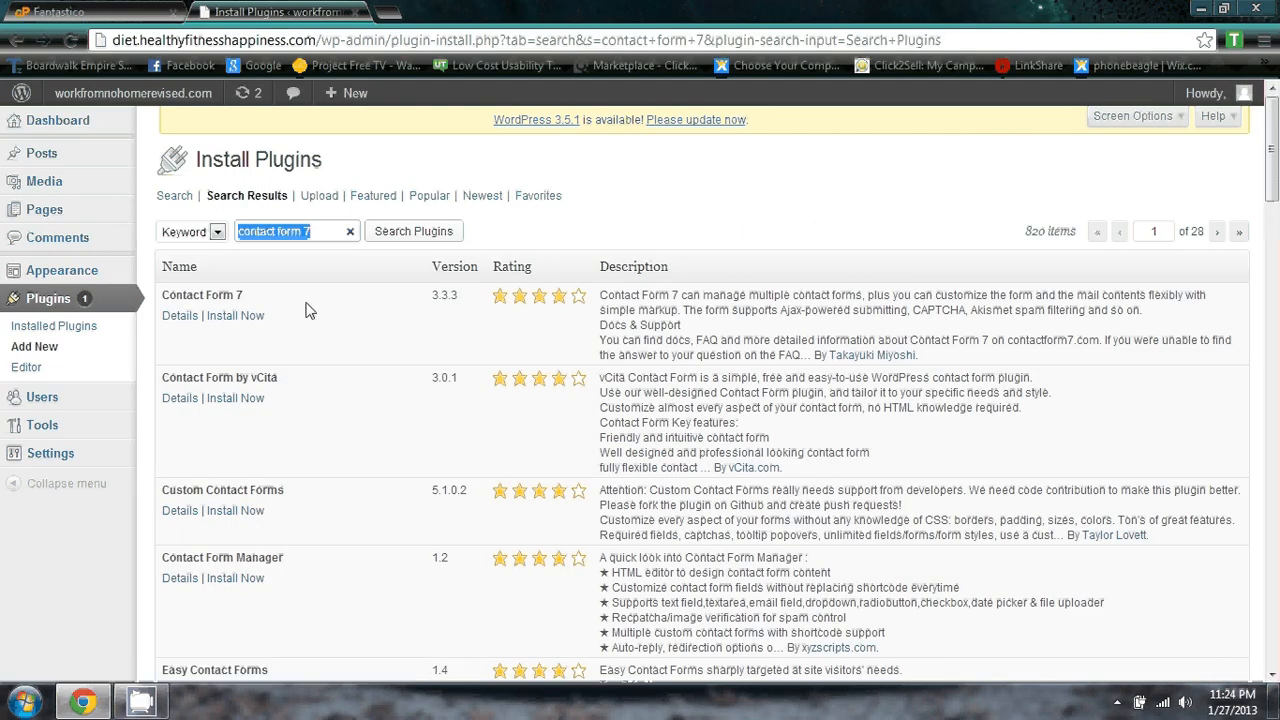
{"action": "left_click", "coordinate": [240, 322]}
{"action": "left_click", "coordinate": [663, 371]}
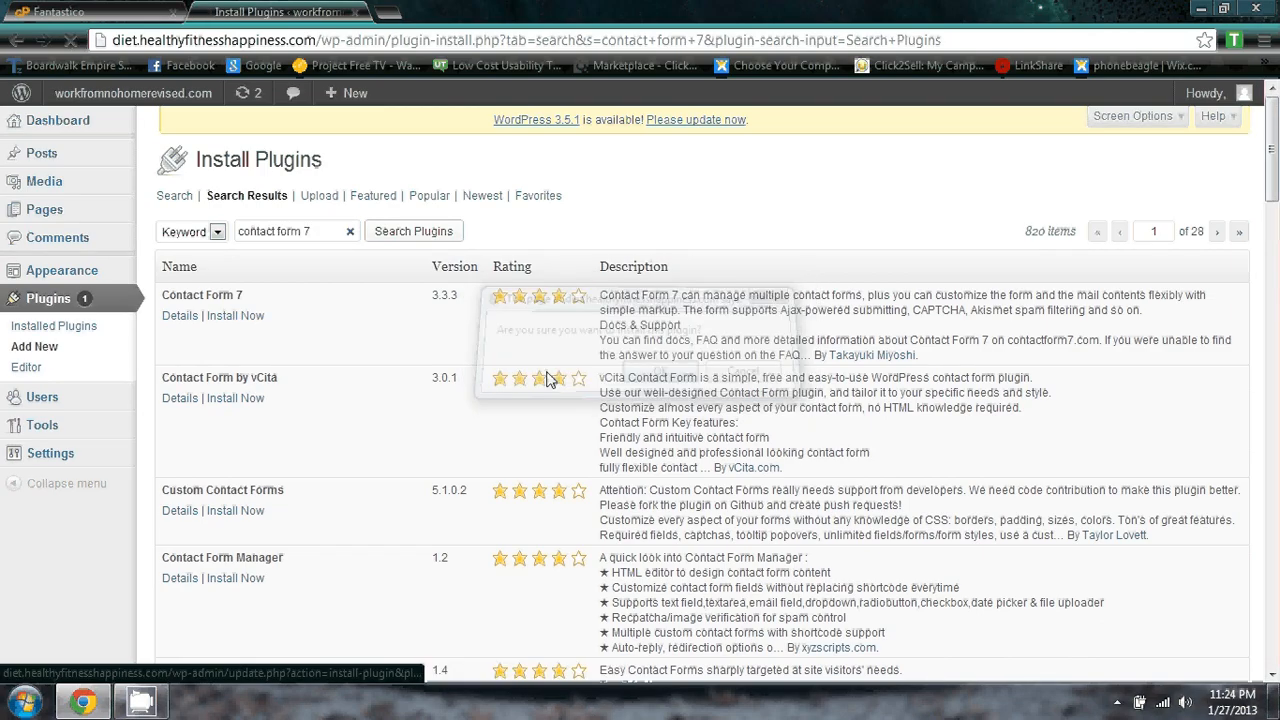
{"action": "left_click", "coordinate": [62, 347]}
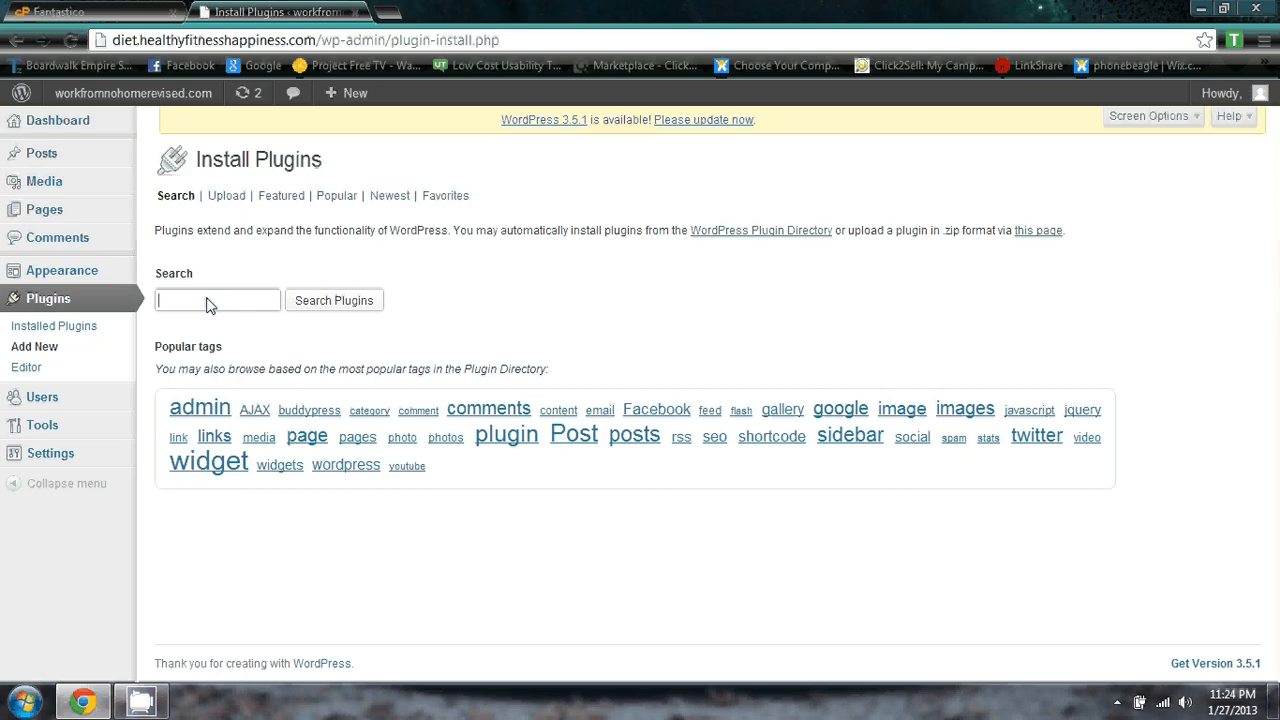
Search for 'simple sitemap' and install Simple Sitemap 1.41.
{"action": "left_click", "coordinate": [208, 300]}
{"action": "type", "text": "sim"}
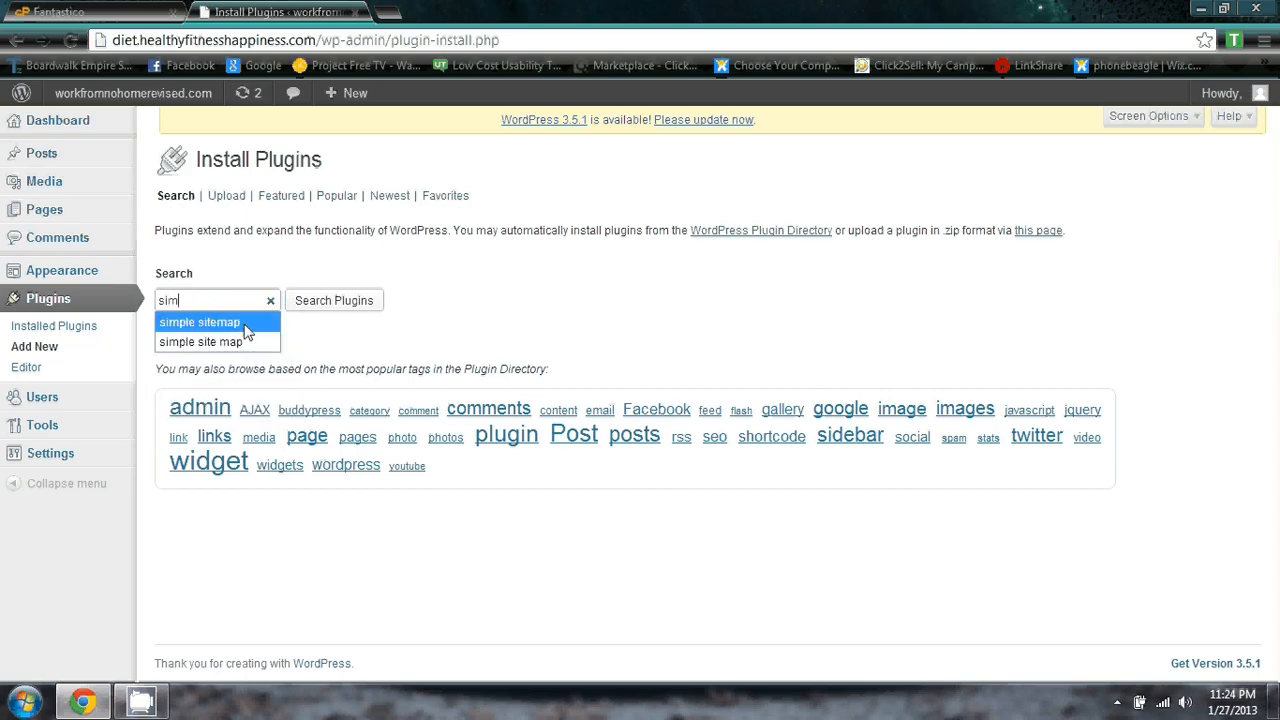
{"action": "left_click", "coordinate": [205, 322]}
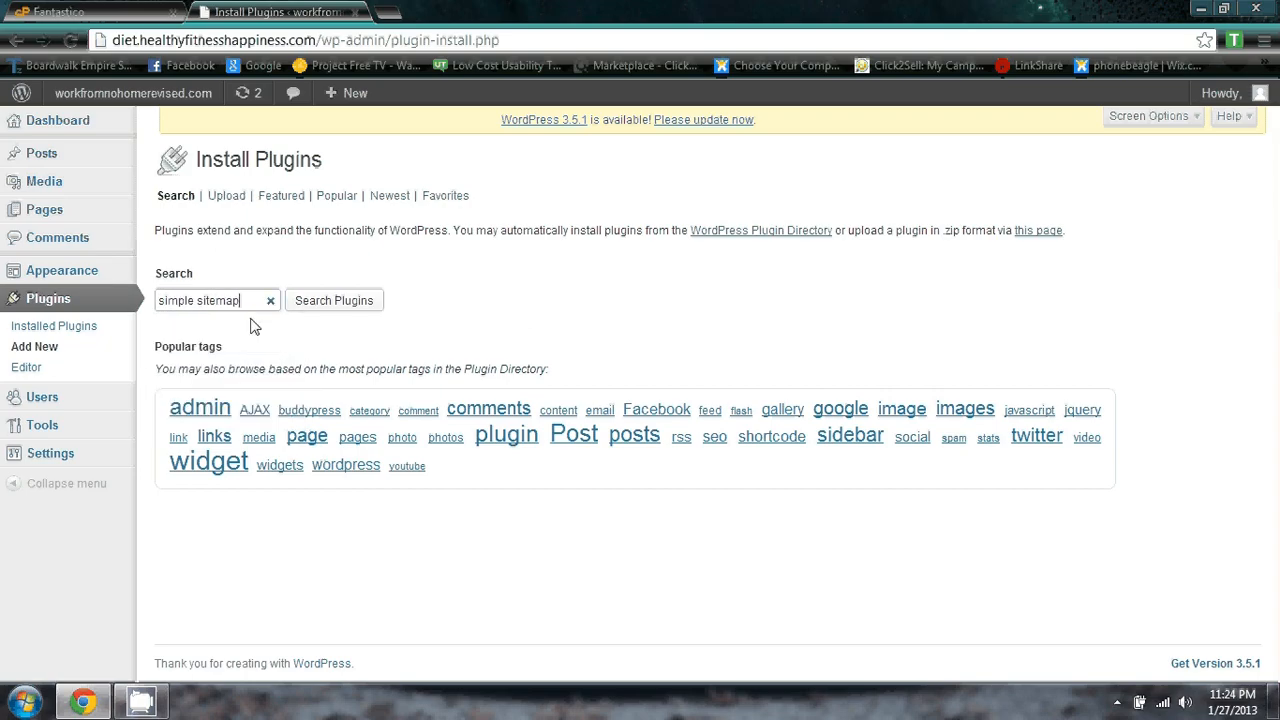
{"action": "left_click", "coordinate": [332, 303]}
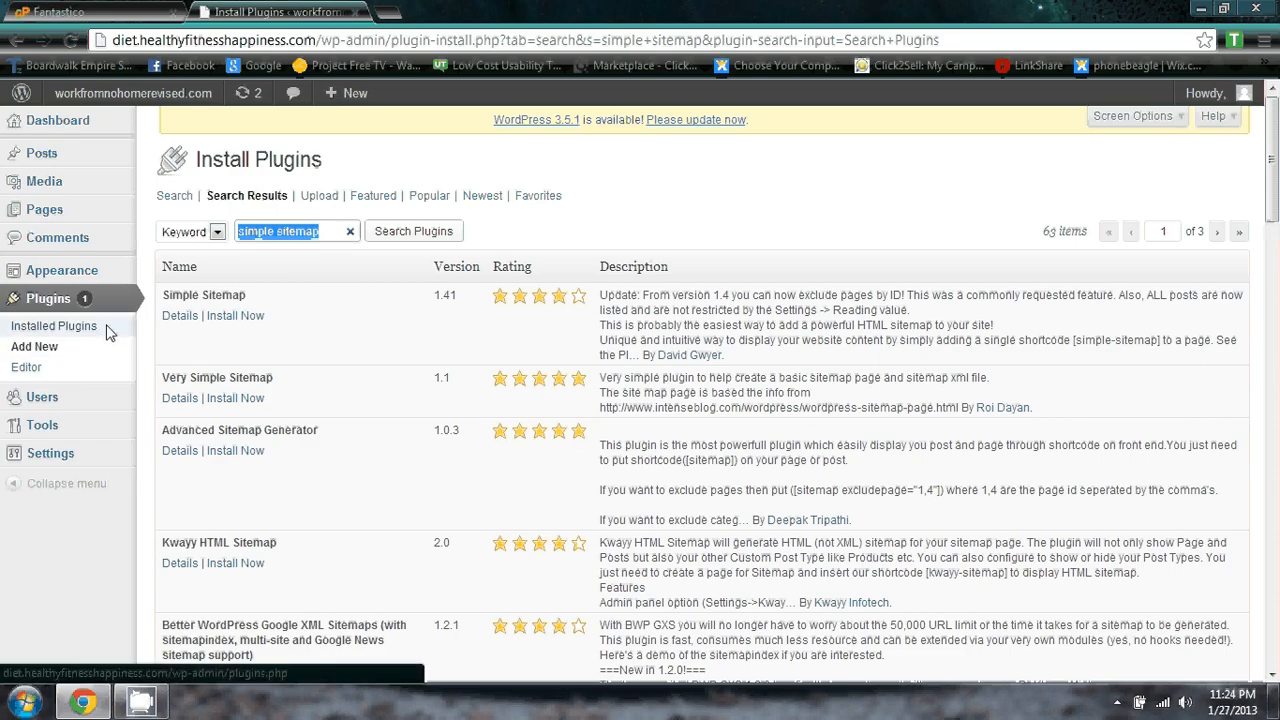
{"action": "left_click", "coordinate": [234, 317]}
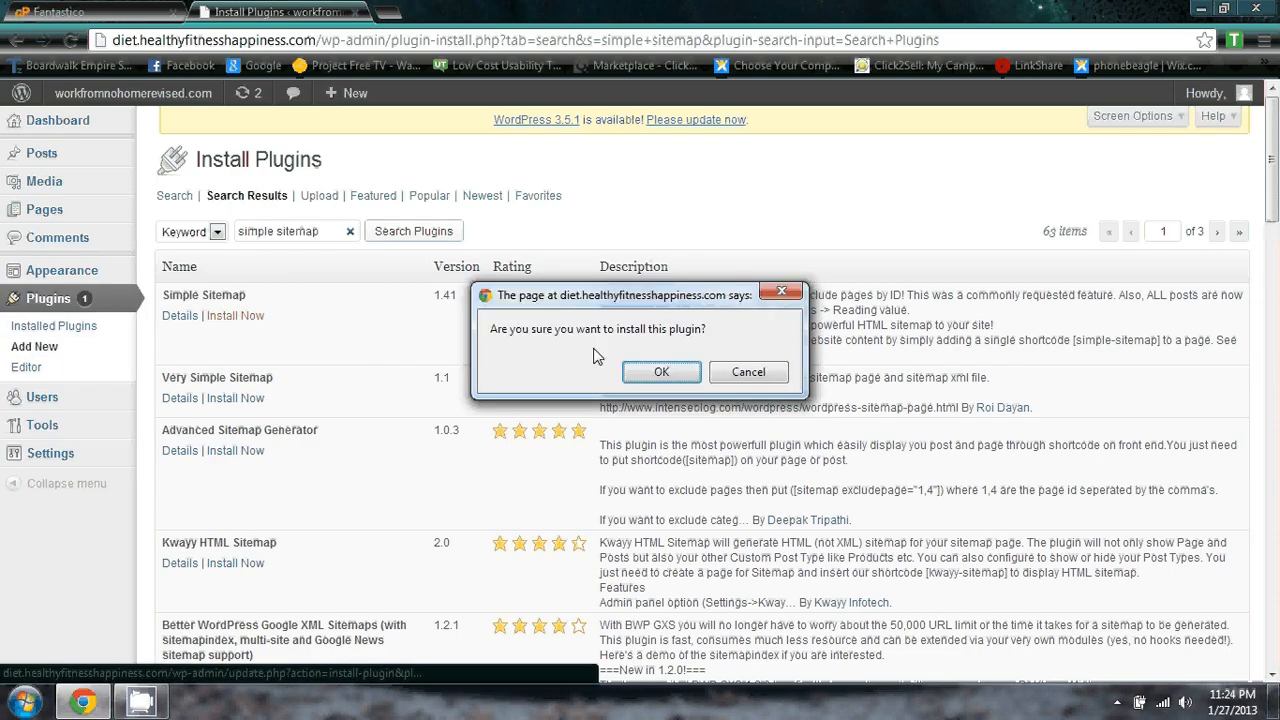
{"action": "left_click", "coordinate": [655, 368]}
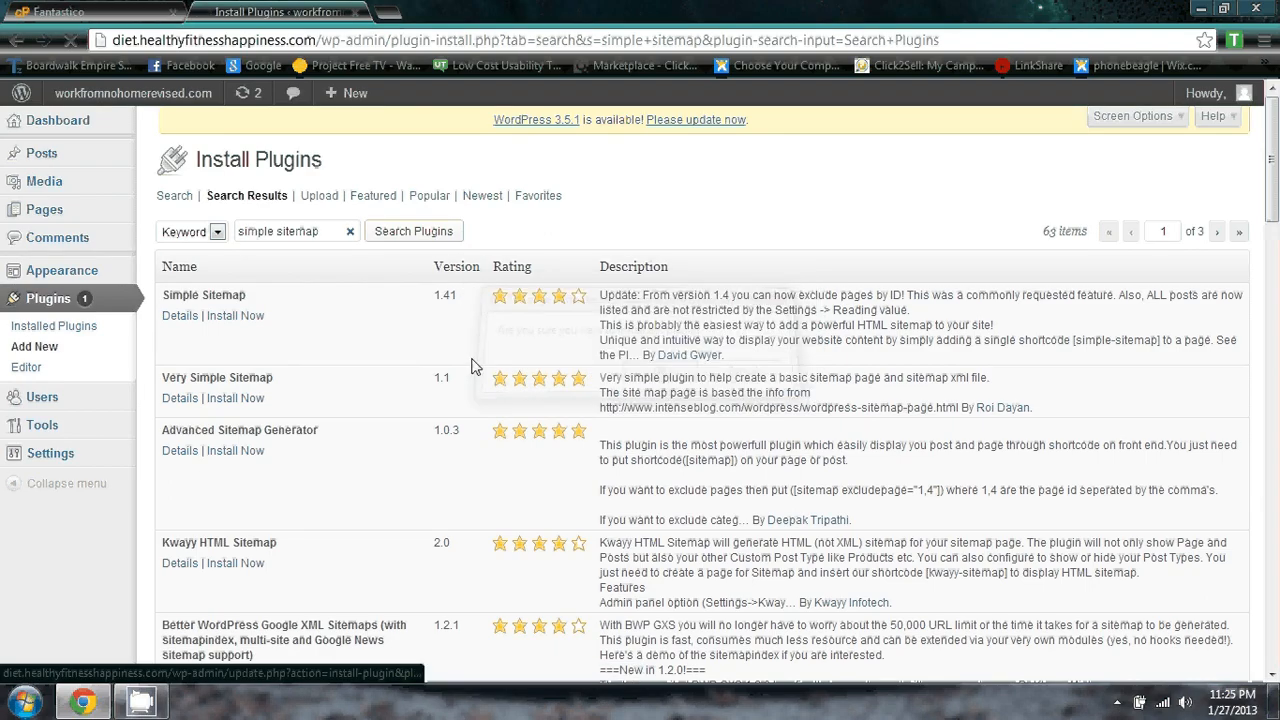
{"action": "left_click", "coordinate": [64, 353]}
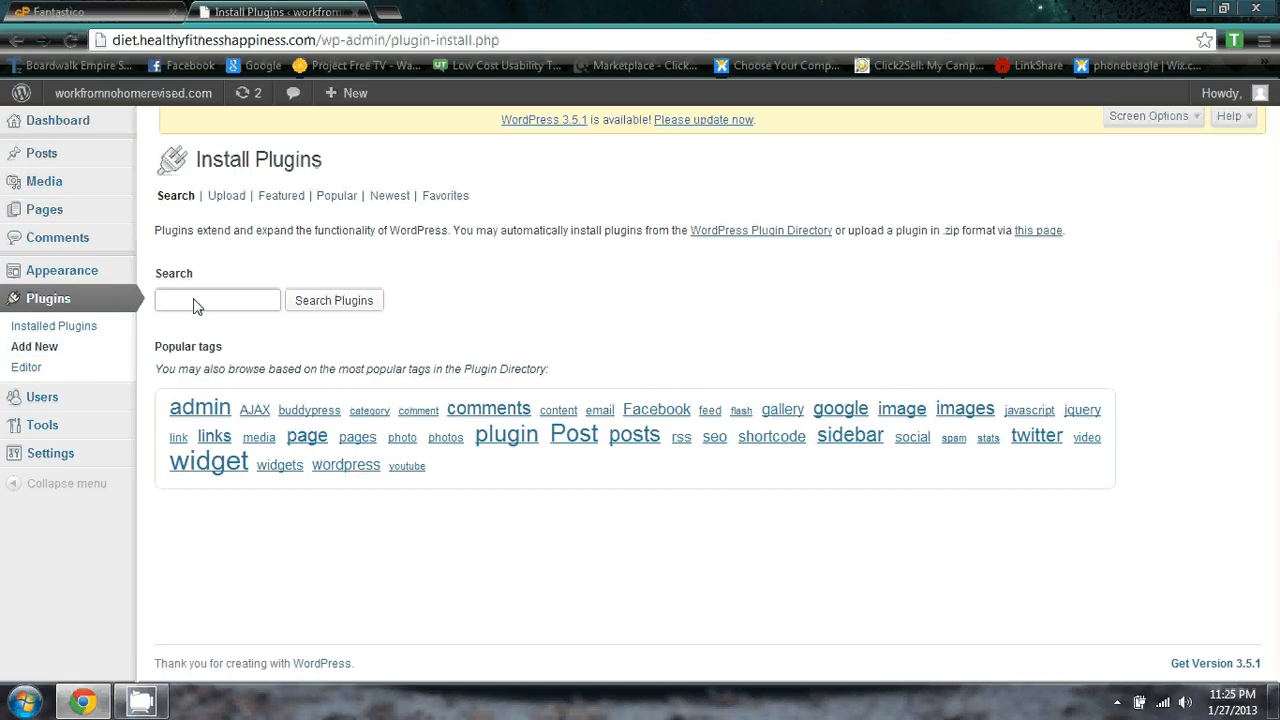
Search for GD Star Rating and install the GD Star Rating plugin.
{"action": "left_click", "coordinate": [196, 304]}
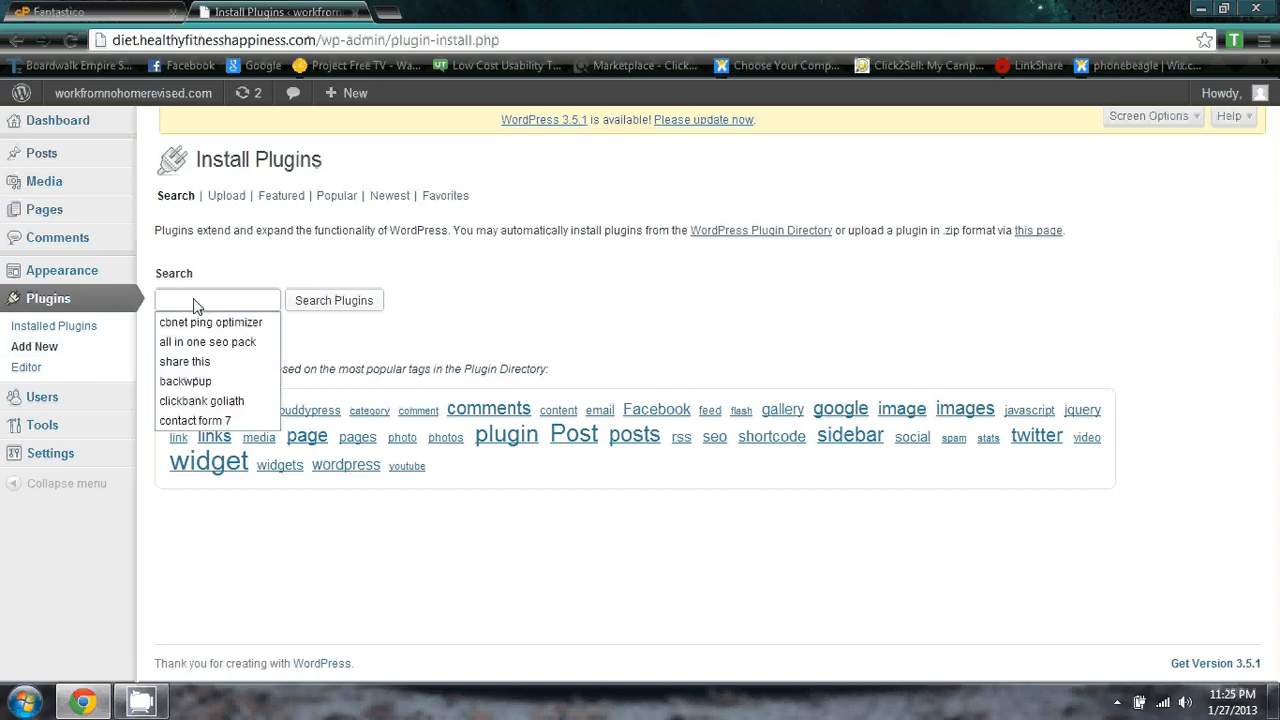
{"action": "type", "text": "gd"}
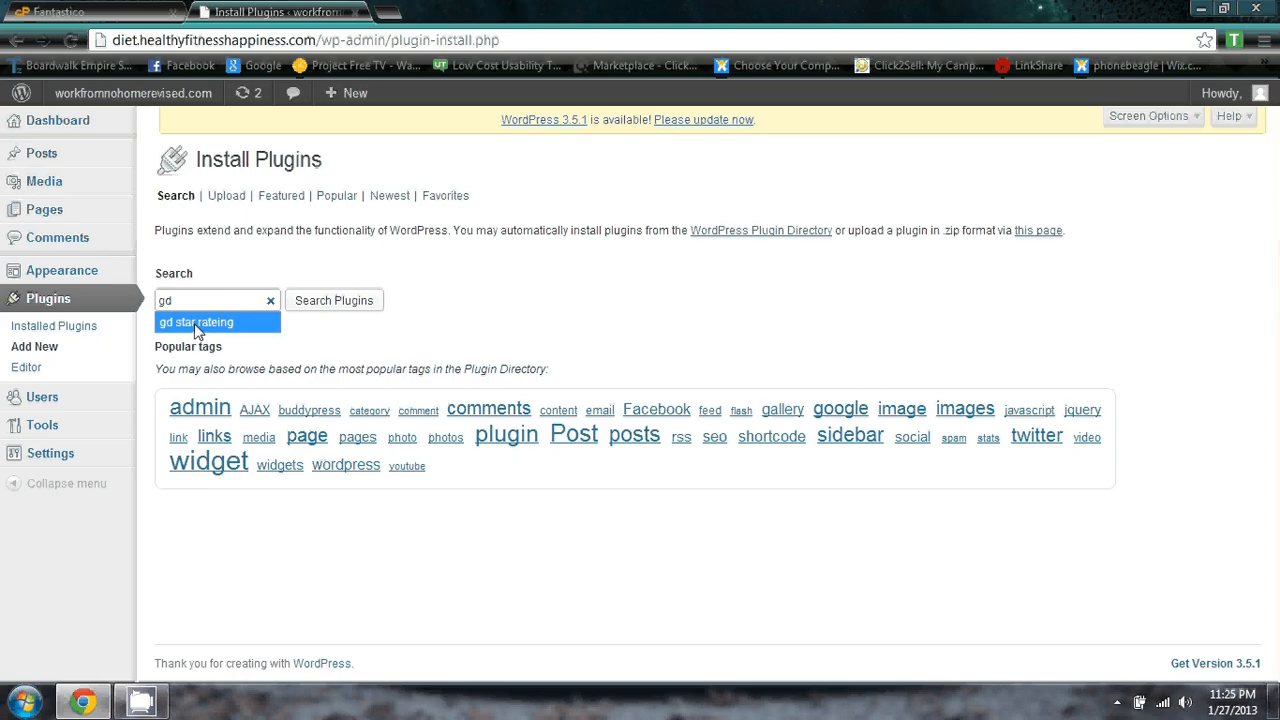
{"action": "left_click", "coordinate": [196, 323]}
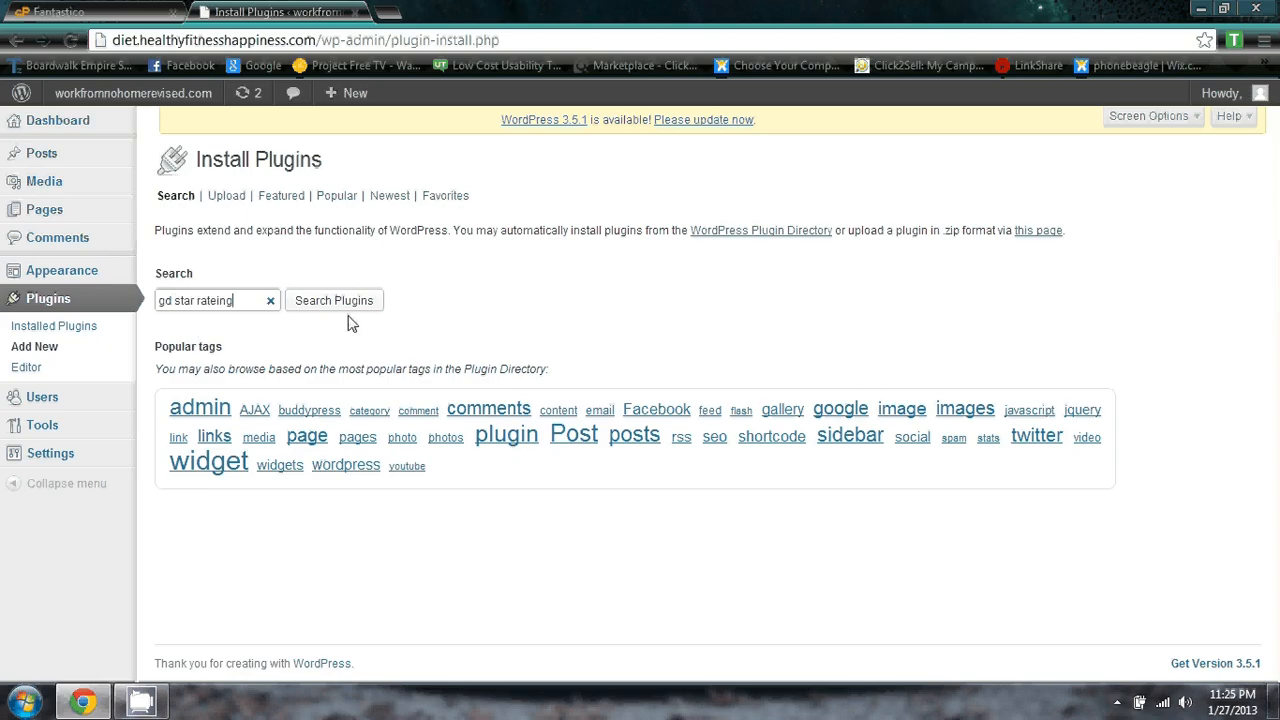
{"action": "left_click", "coordinate": [334, 300]}
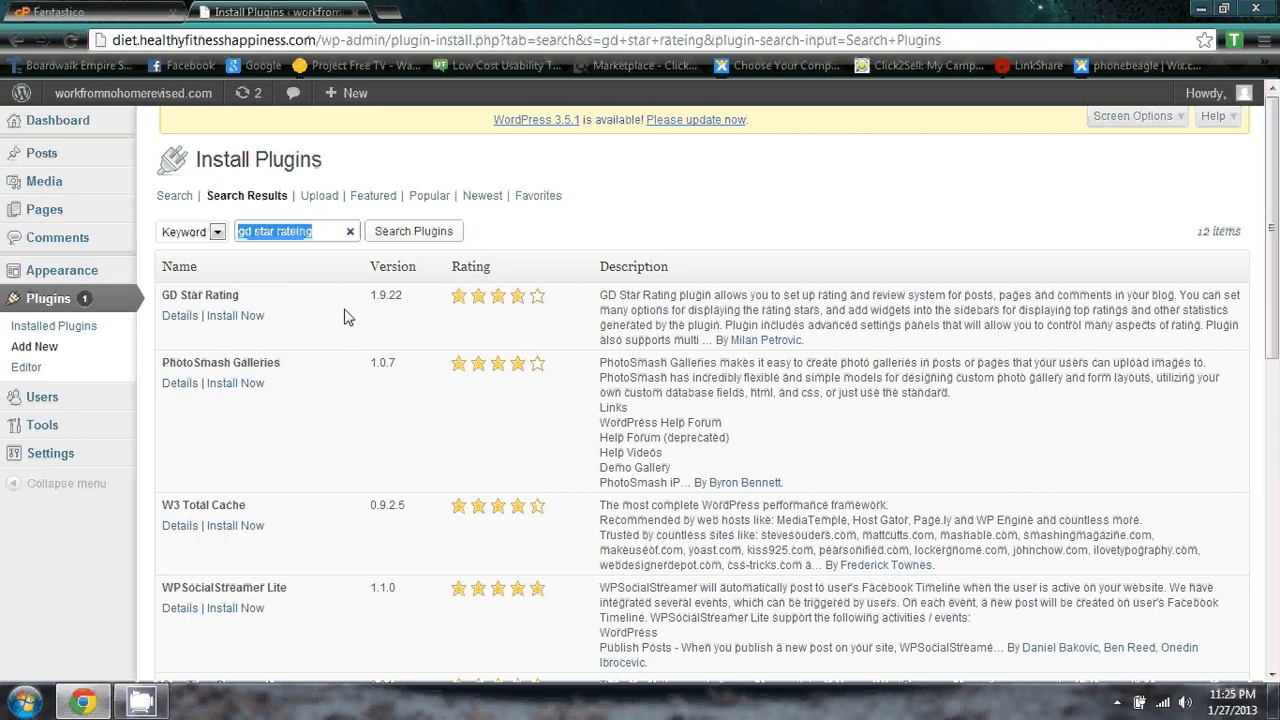
{"action": "left_click", "coordinate": [238, 315]}
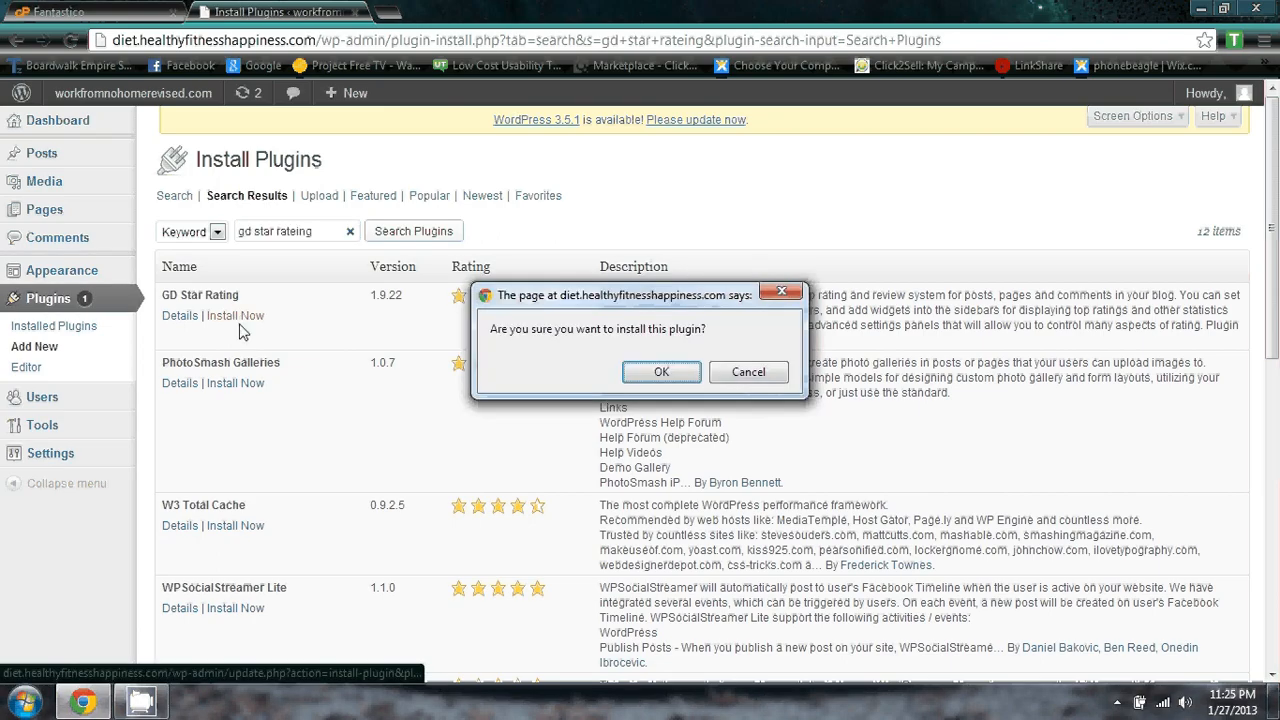
{"action": "left_click", "coordinate": [658, 371]}
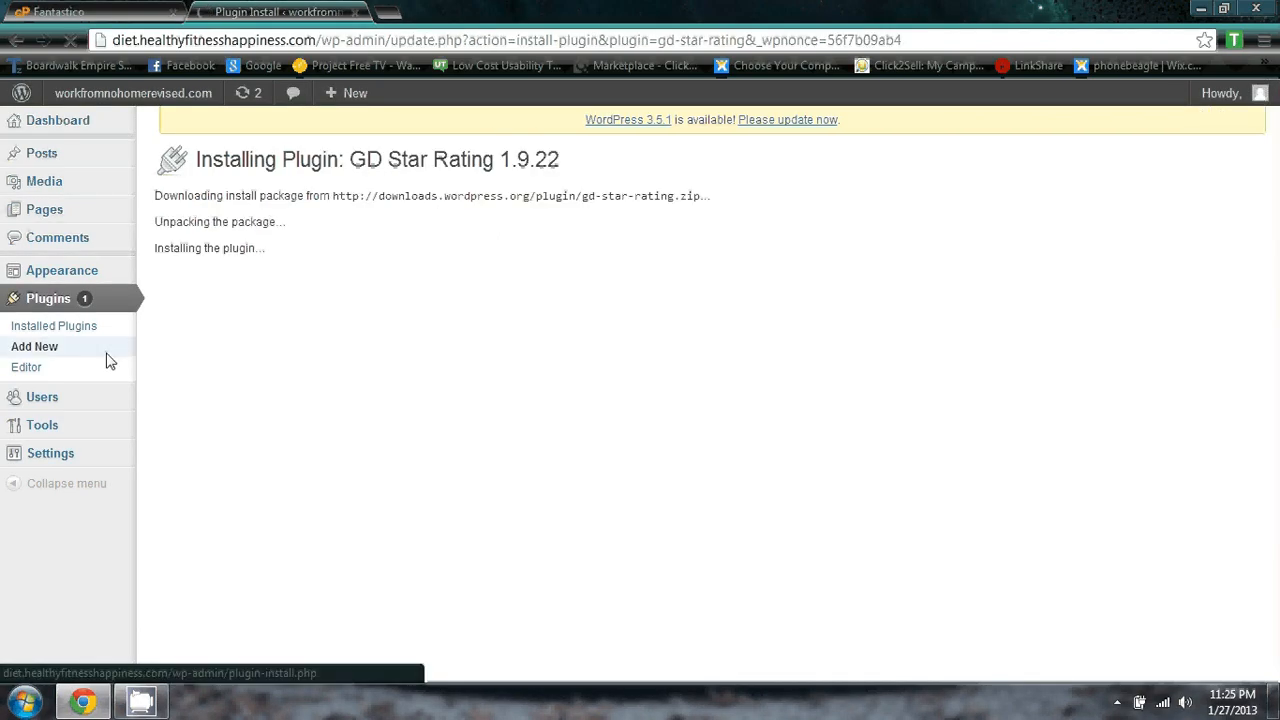
{"action": "left_click", "coordinate": [60, 353]}
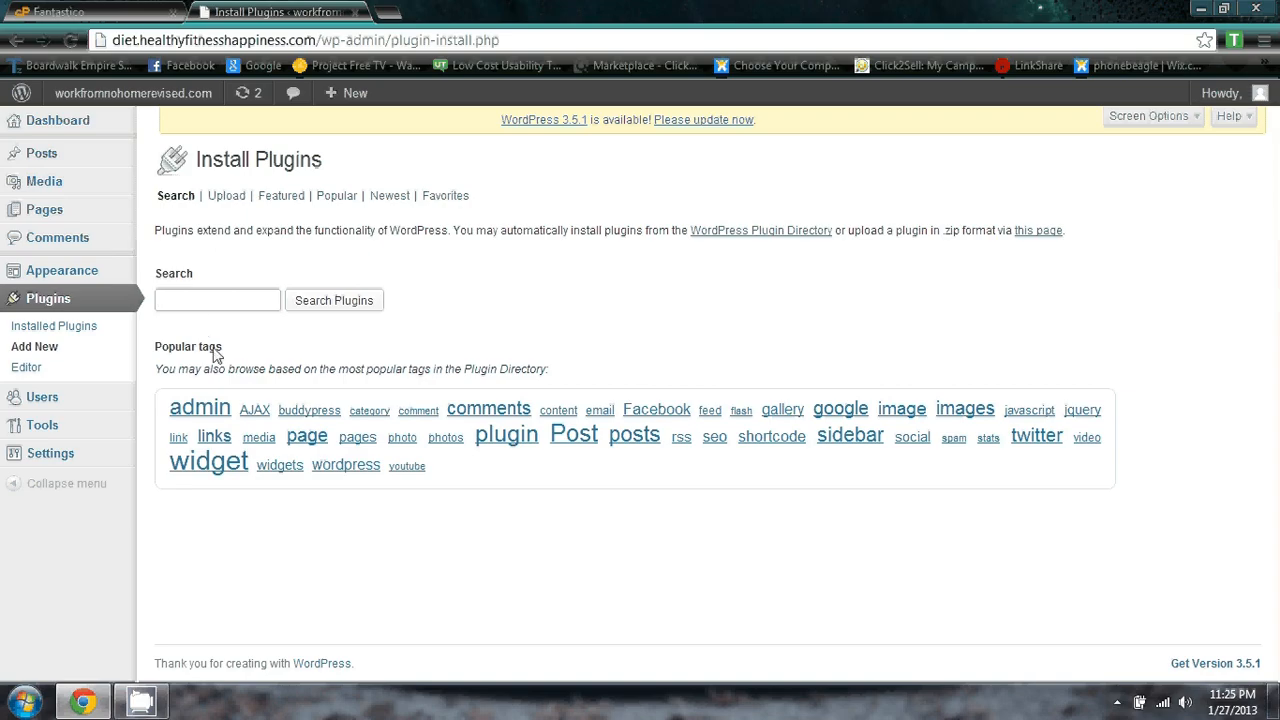
Search for 'google privacy policy' and install Google Privacy Policy 1.0.
{"action": "type", "text": "g"}
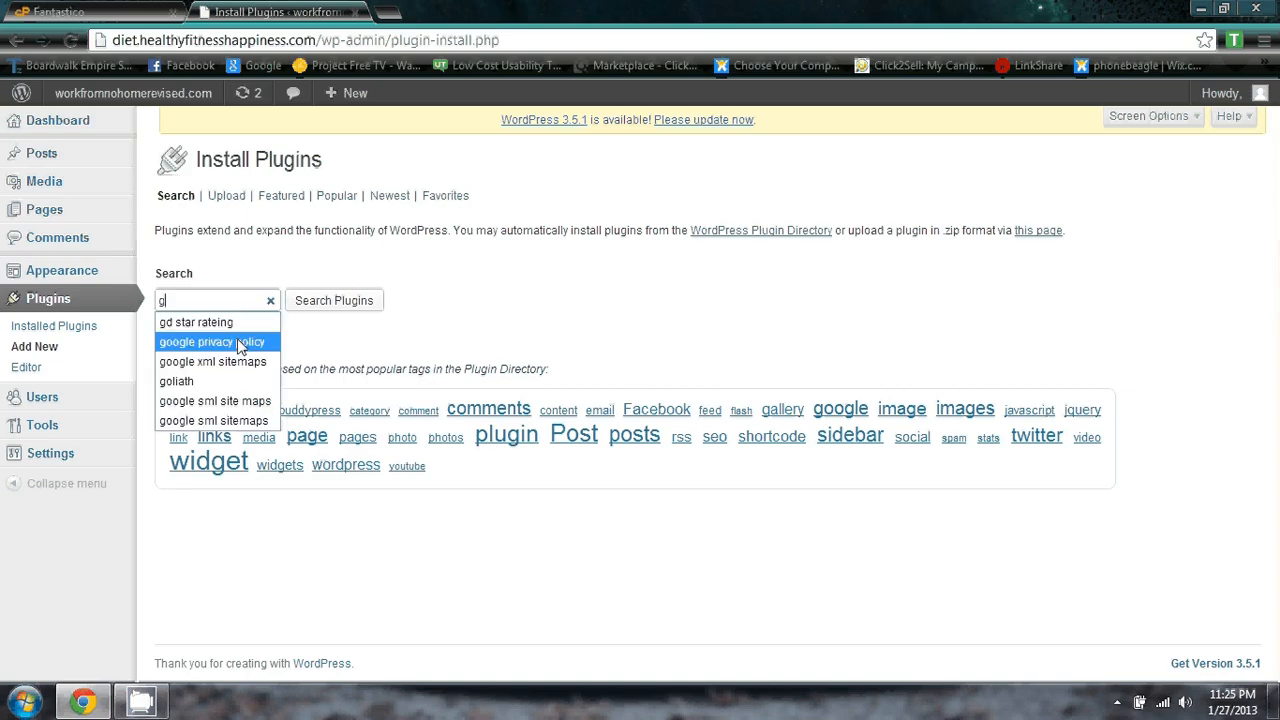
{"action": "left_click", "coordinate": [222, 343]}
{"action": "left_click", "coordinate": [330, 304]}
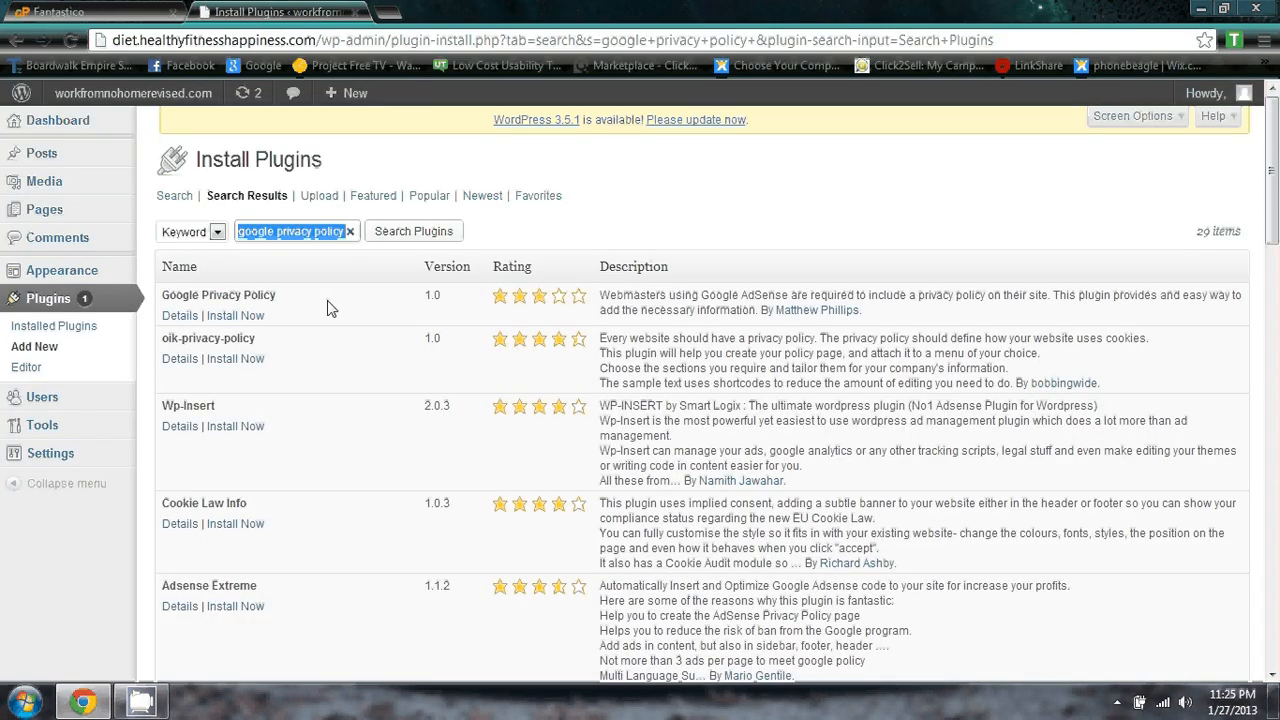
{"action": "left_click", "coordinate": [250, 316]}
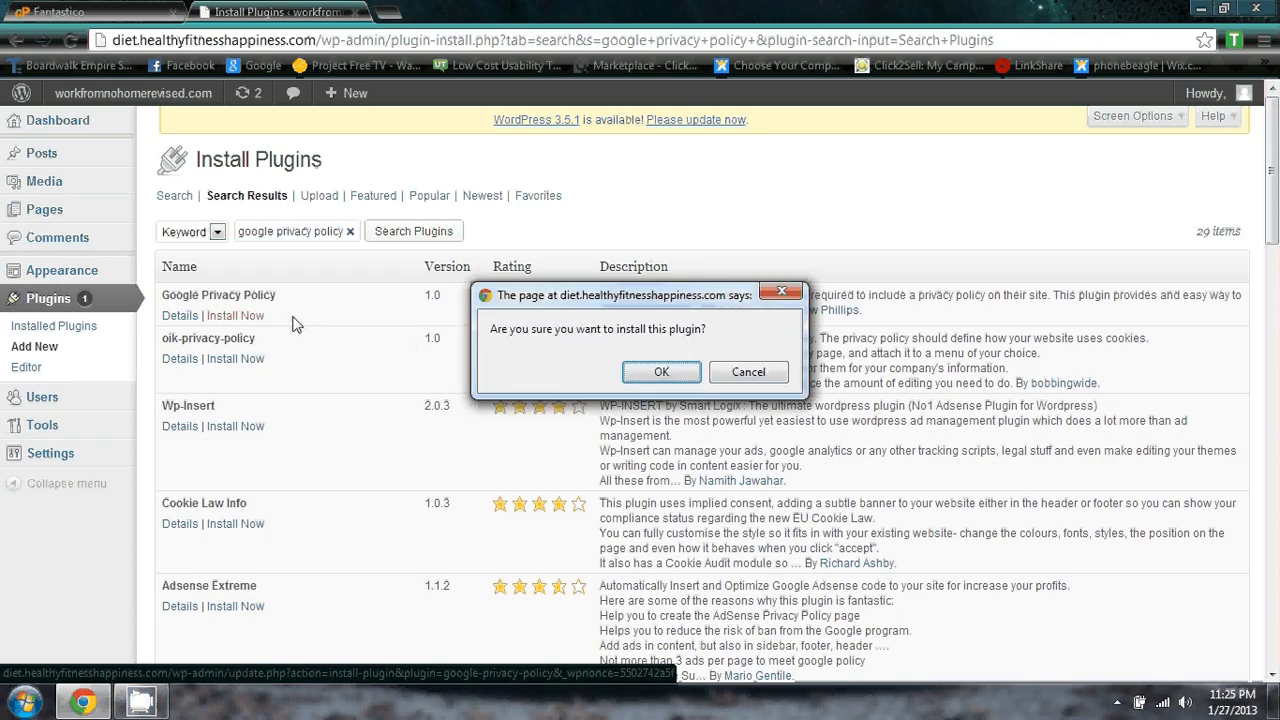
{"action": "left_click", "coordinate": [662, 372]}
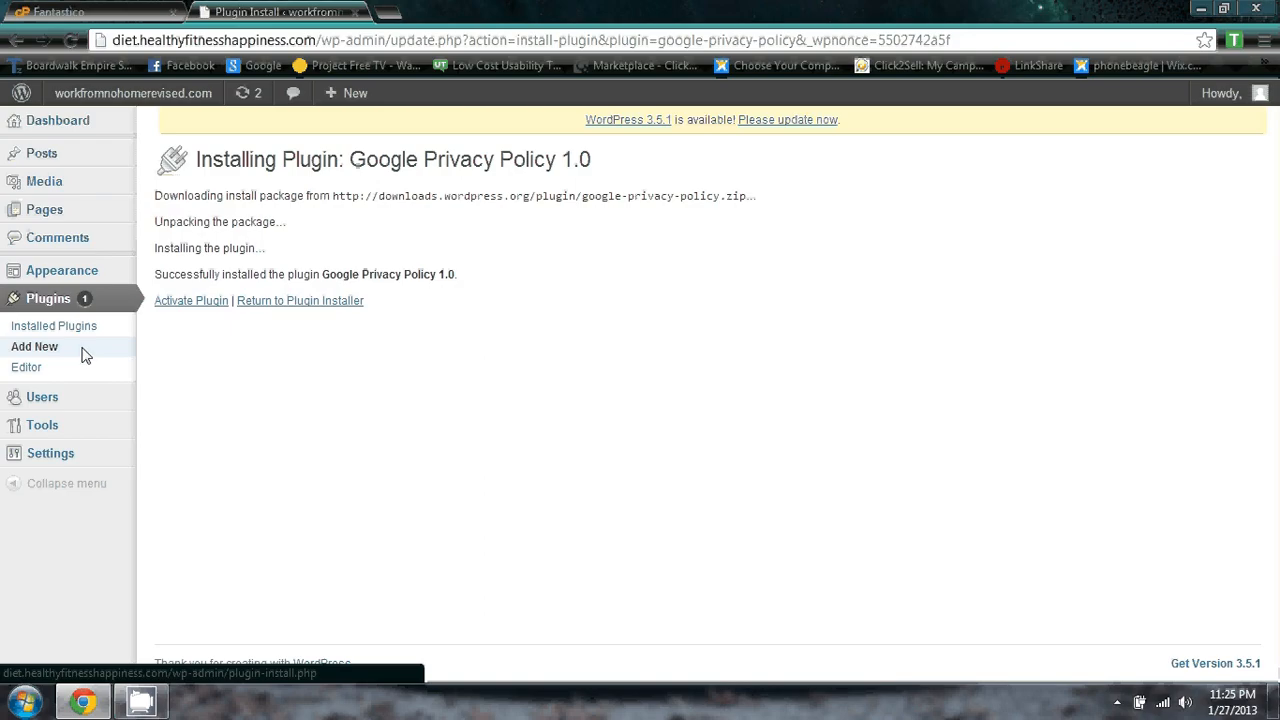
Search for 'rss to email' and install the RSS to Email plugin.
{"action": "left_click", "coordinate": [86, 347]}
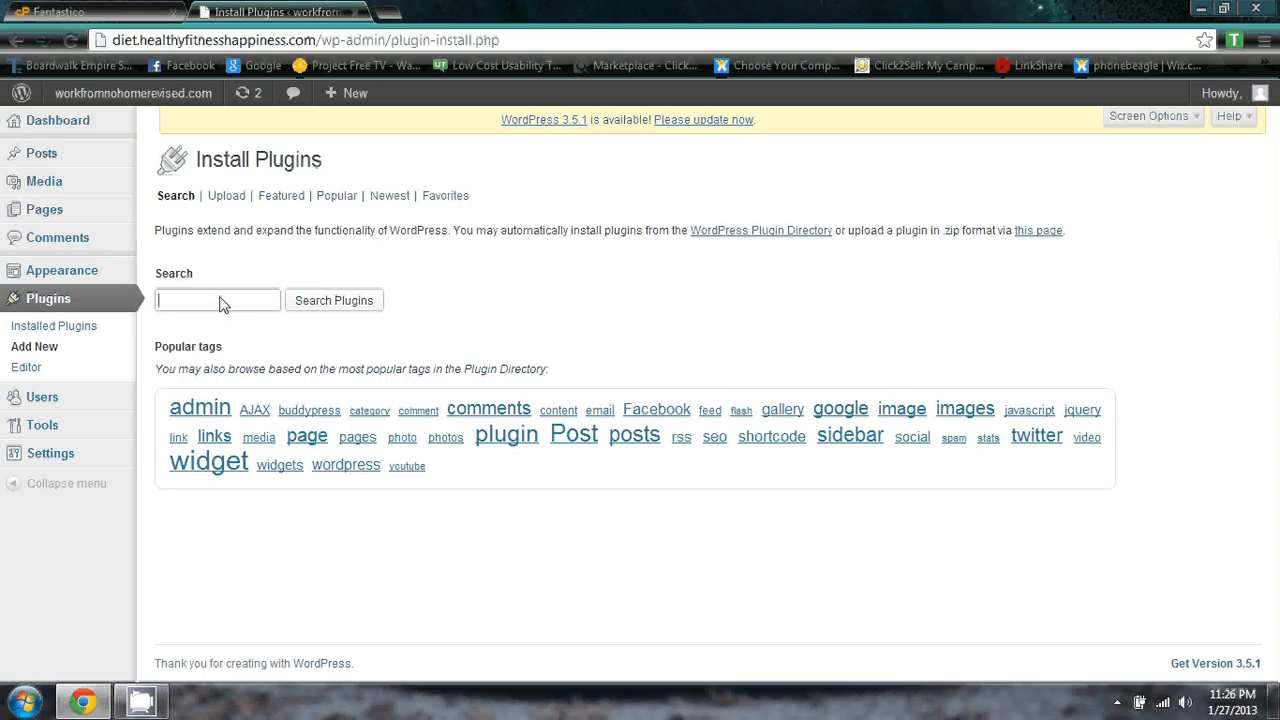
{"action": "type", "text": "rss"}
{"action": "key", "text": "Down"}
{"action": "key", "text": "Return"}
{"action": "left_click", "coordinate": [302, 306]}
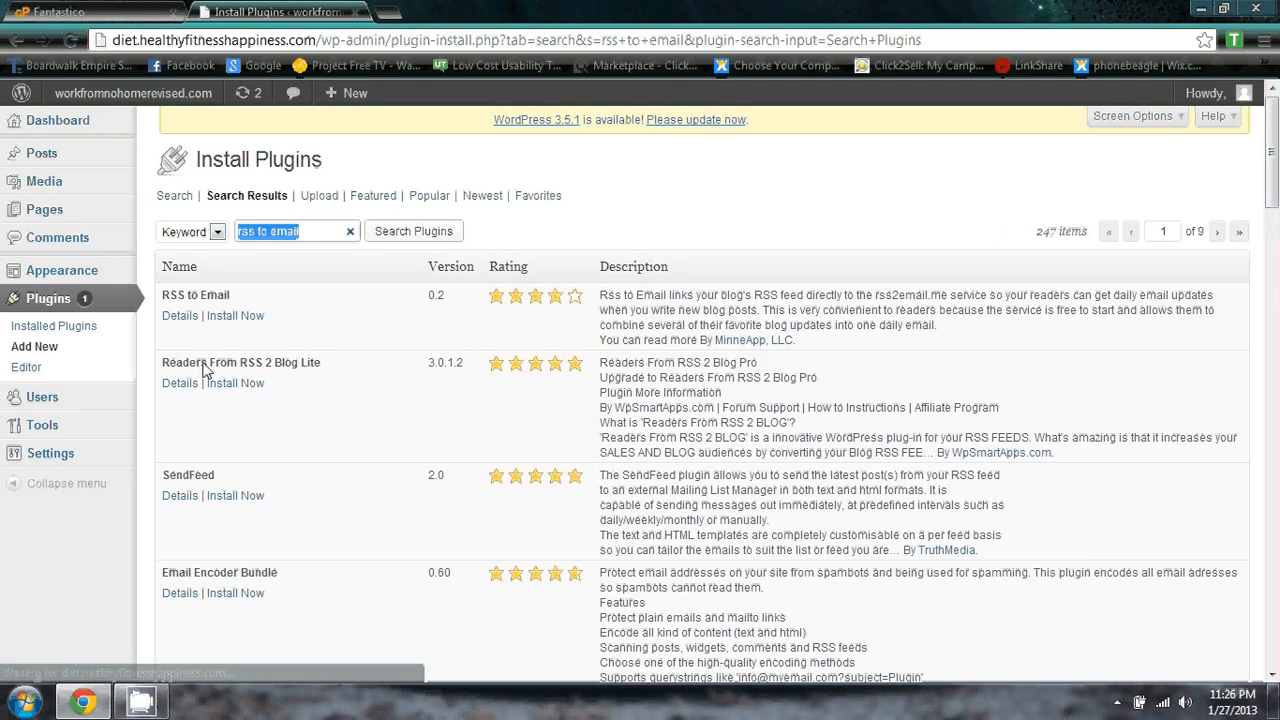
{"action": "left_click", "coordinate": [230, 316]}
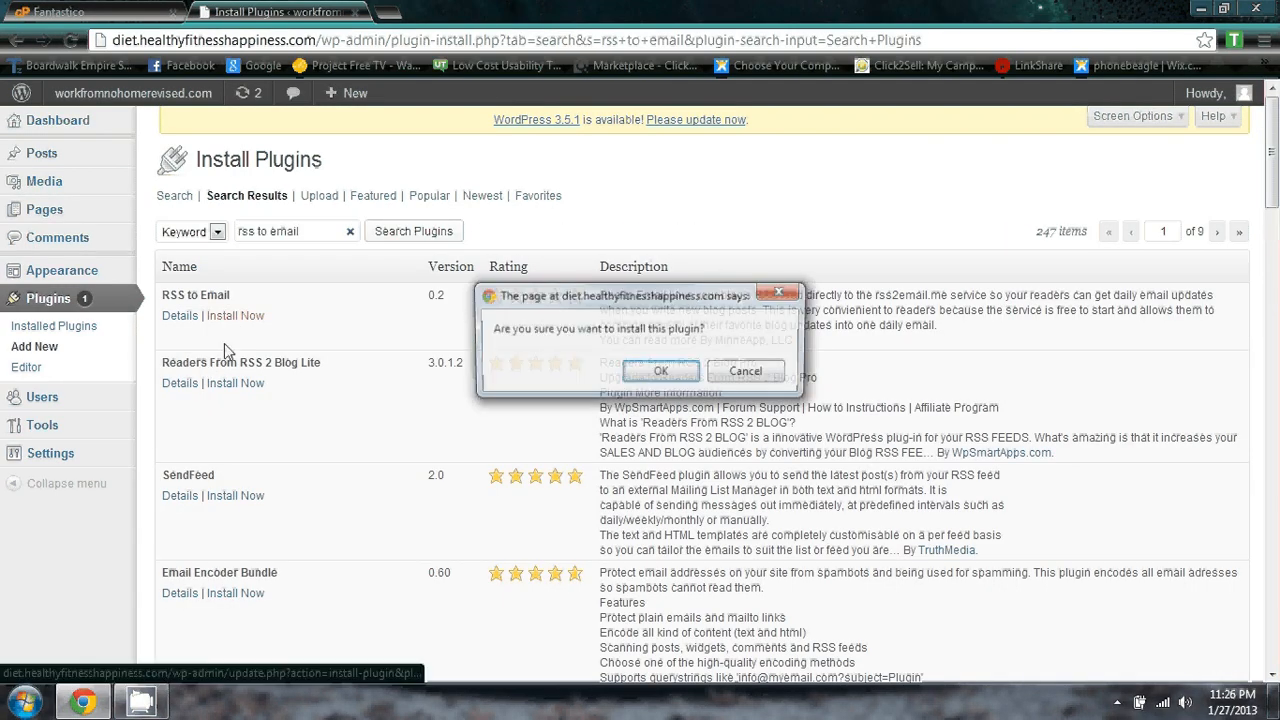
{"action": "left_click", "coordinate": [661, 372]}
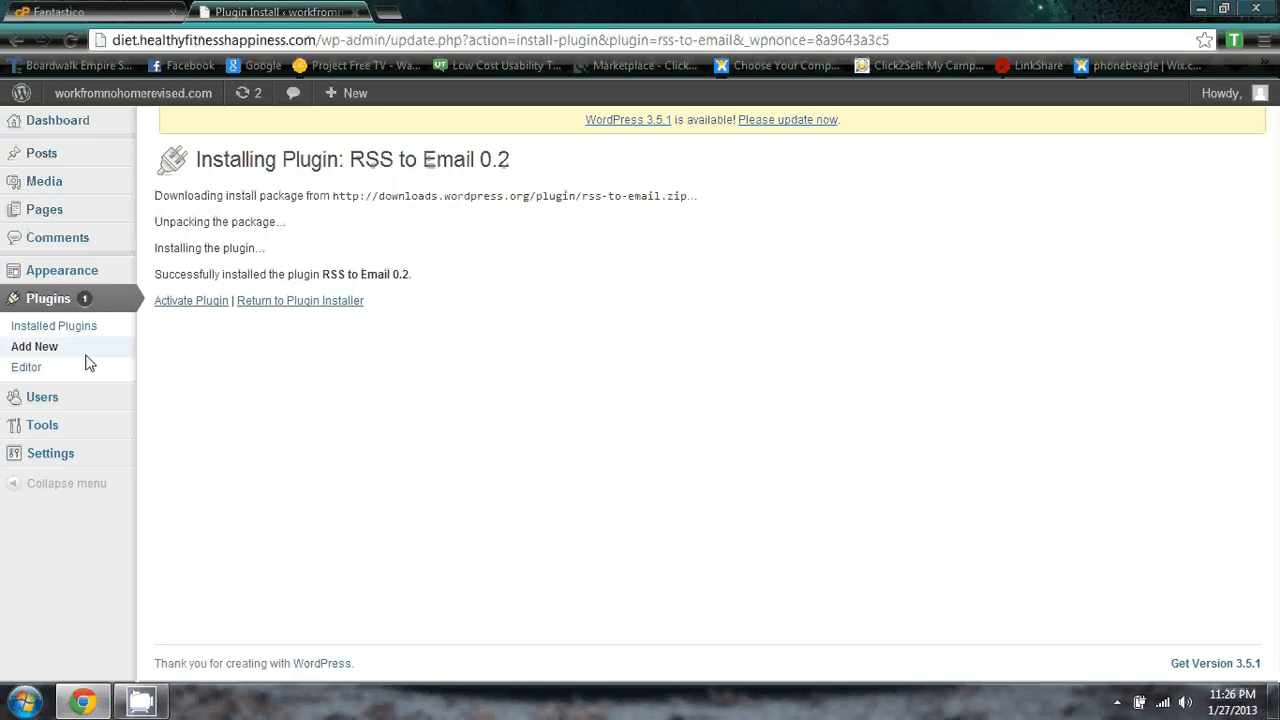
{"action": "left_click", "coordinate": [84, 352]}
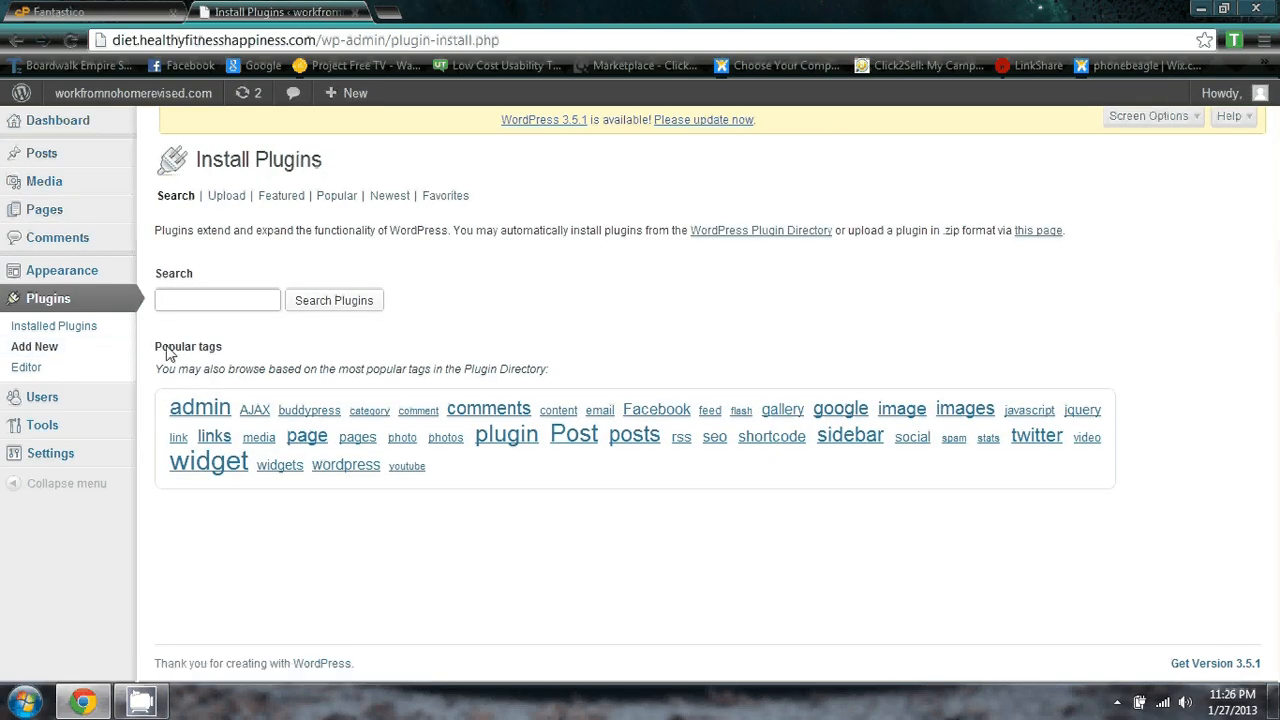
Search for 'google xml sitemaps' and install the Google XML Sitemaps plugin.
{"action": "left_click", "coordinate": [200, 300]}
{"action": "type", "text": "goo"}
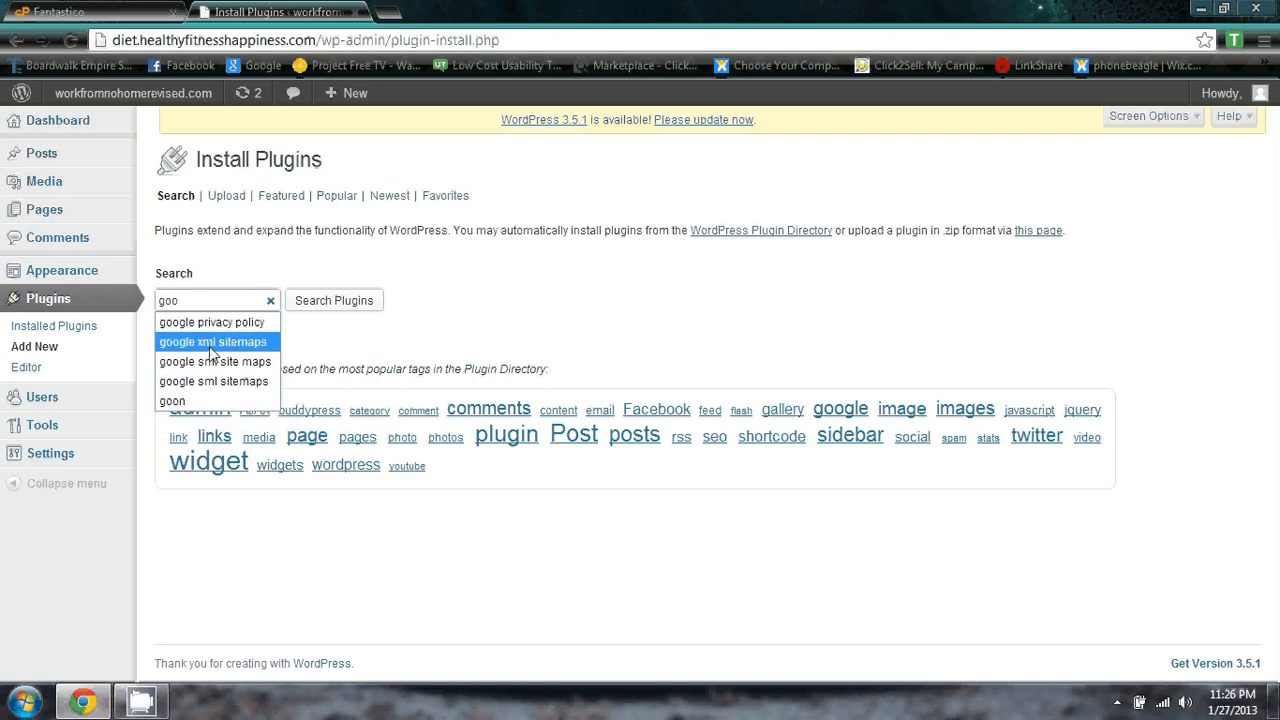
{"action": "left_click", "coordinate": [222, 342]}
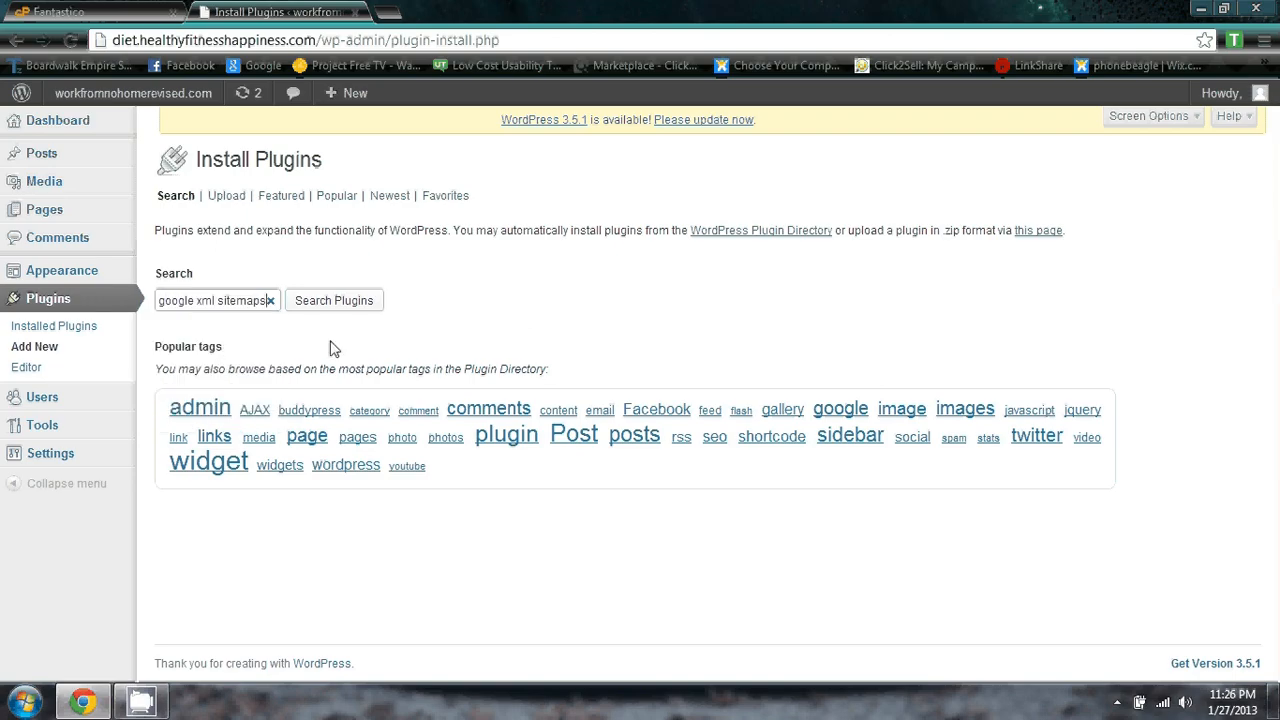
{"action": "left_click", "coordinate": [330, 304]}
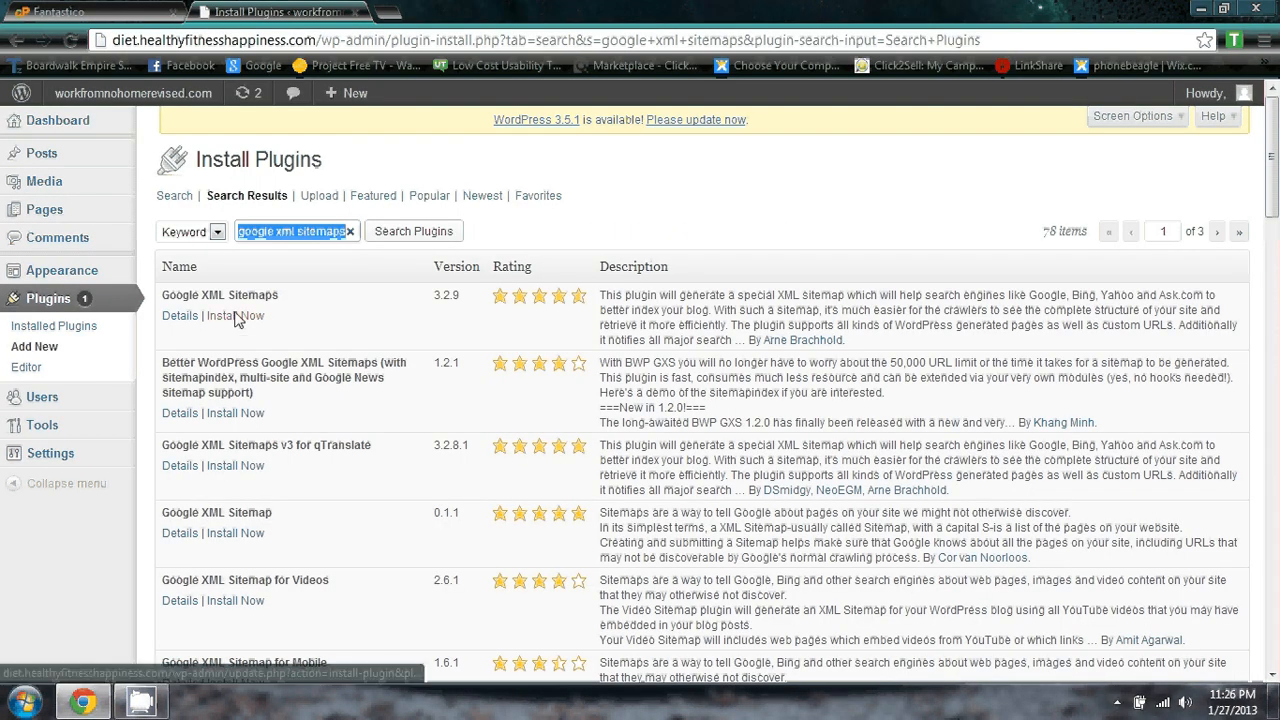
{"action": "left_click", "coordinate": [236, 316]}
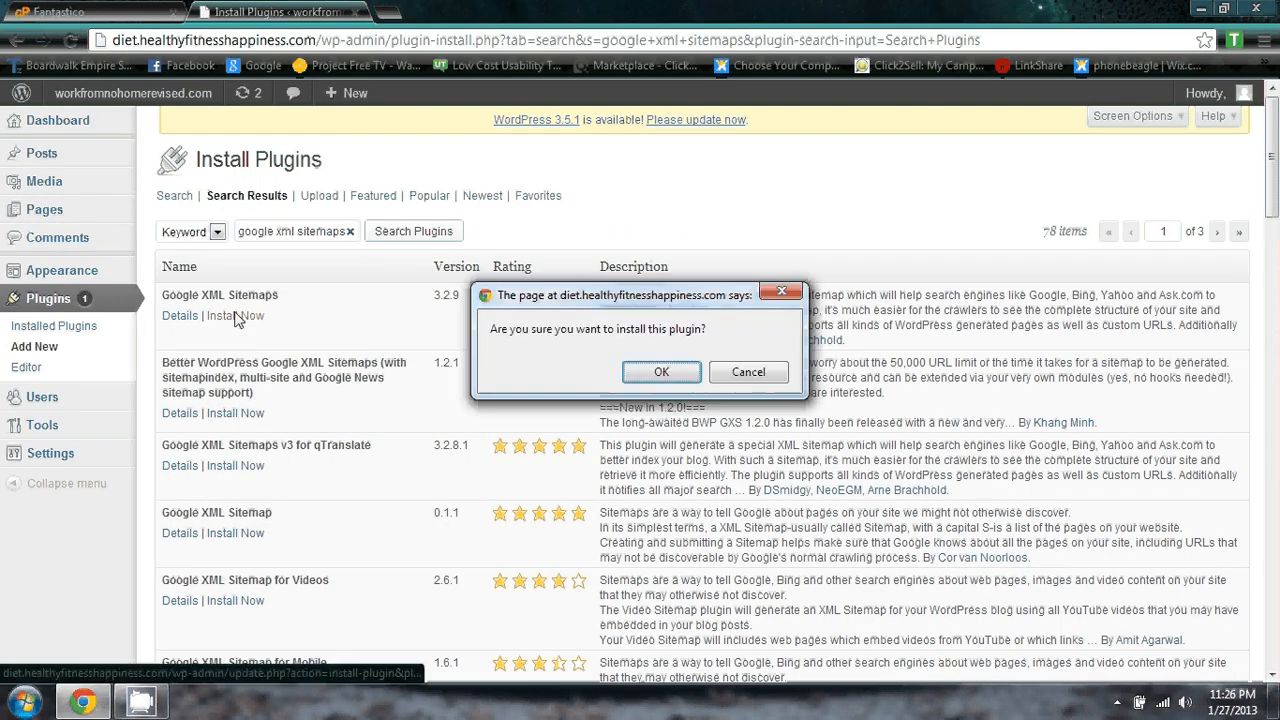
{"action": "left_click", "coordinate": [658, 374]}
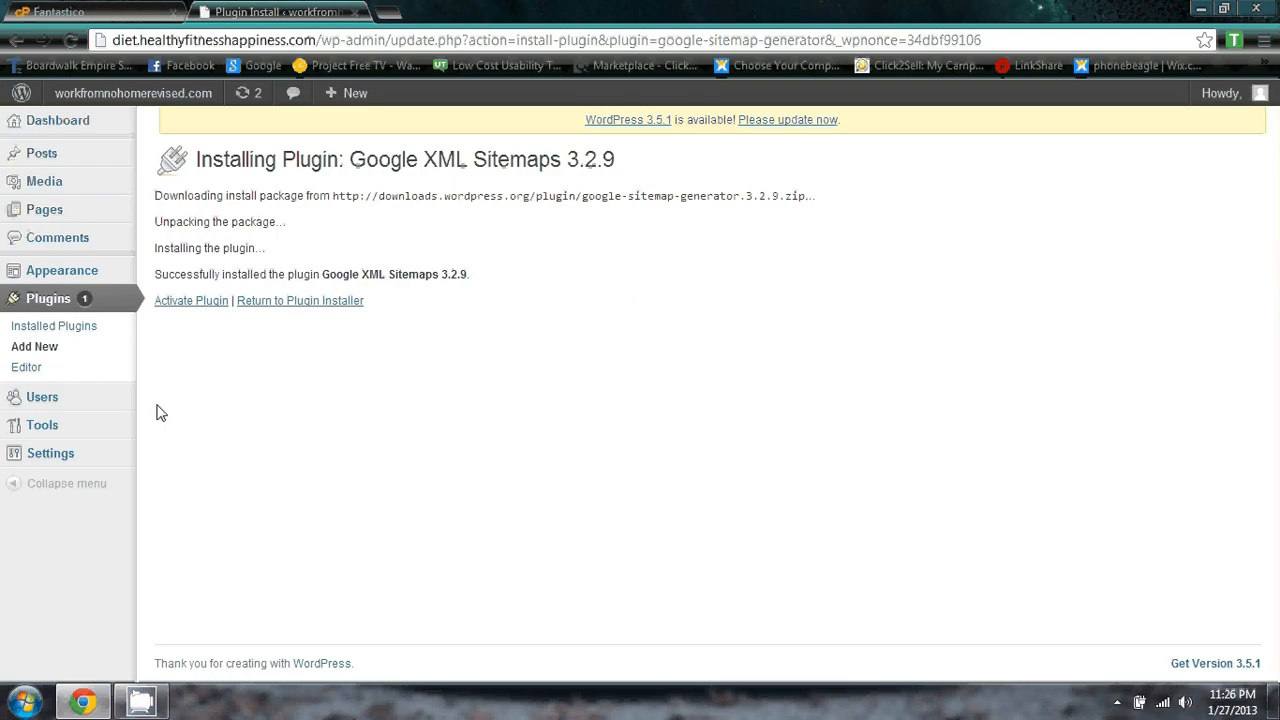
{"action": "left_click", "coordinate": [88, 354]}
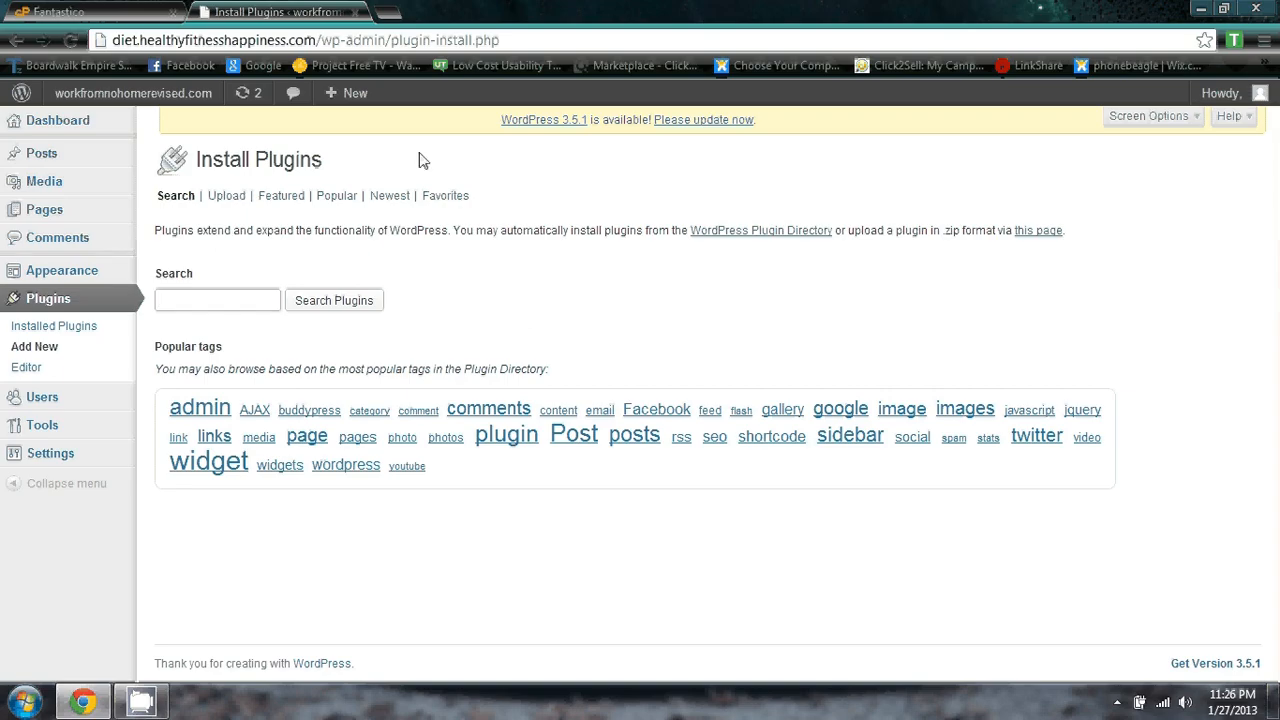
Minimize the browser, launch FileZilla and reconnect to the previously used server.
{"action": "left_click", "coordinate": [1200, 9]}
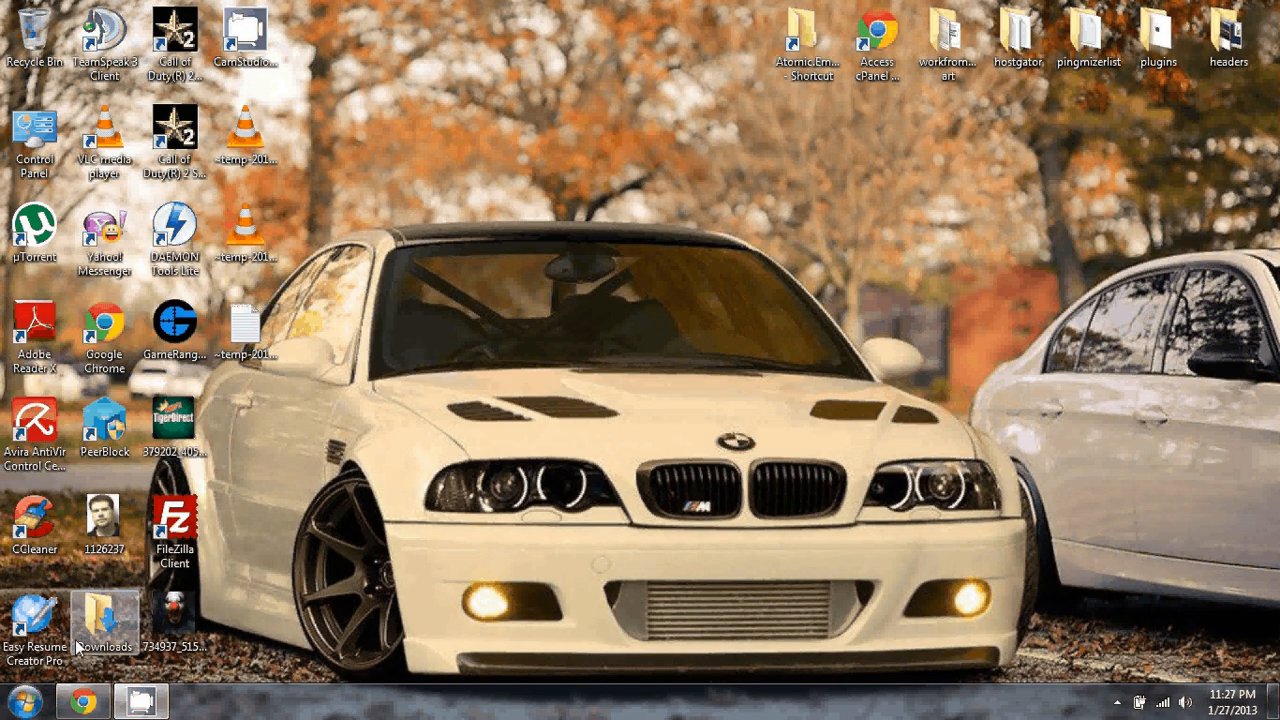
{"action": "double_click", "coordinate": [196, 528]}
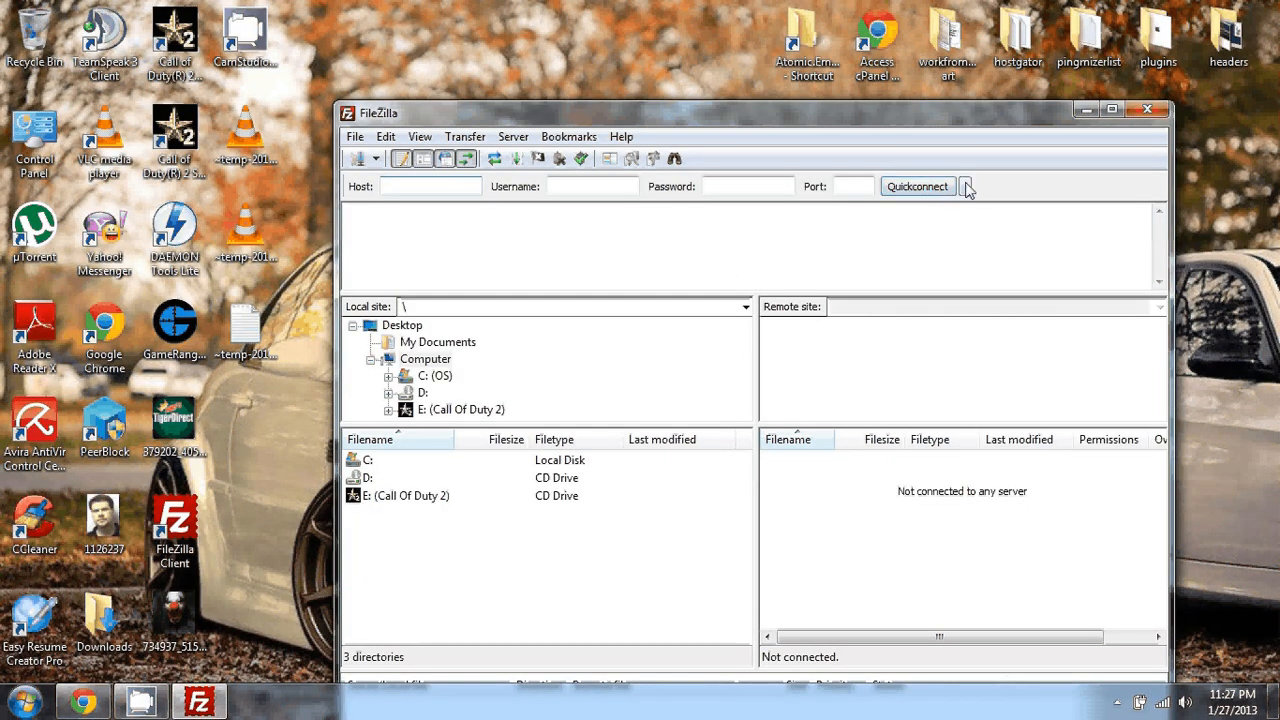
{"action": "left_click", "coordinate": [966, 187]}
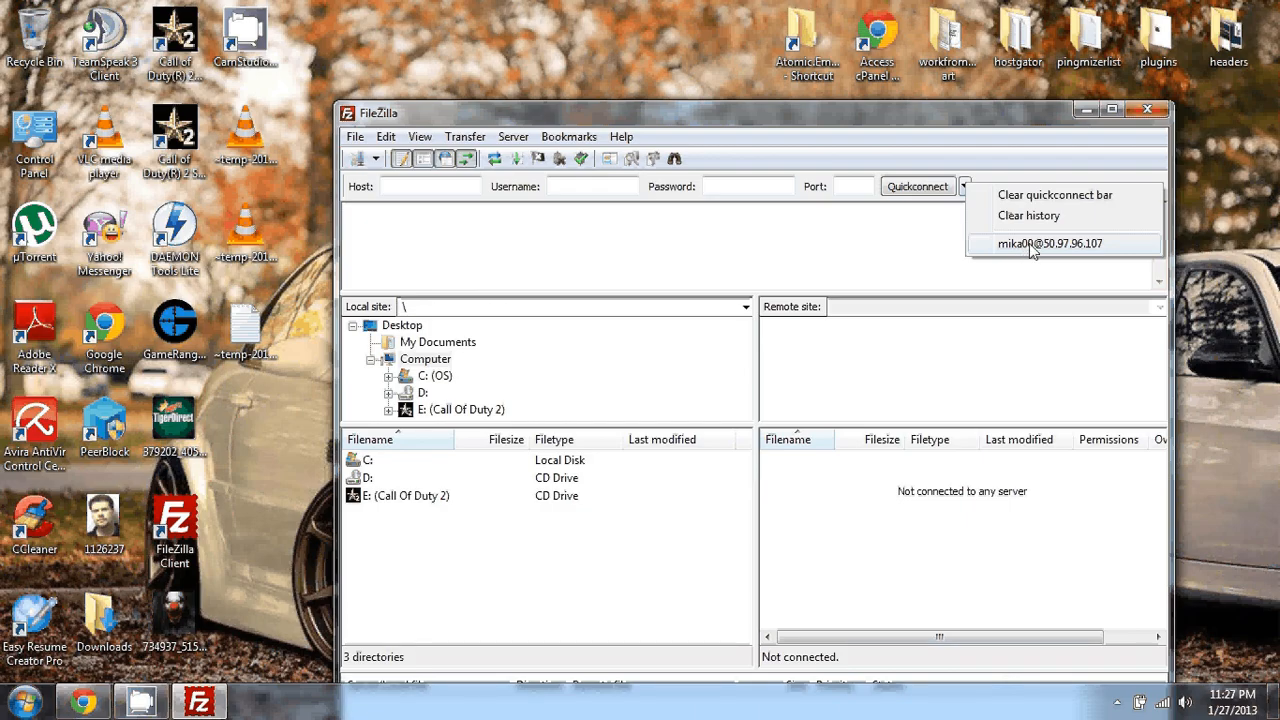
{"action": "left_click", "coordinate": [1032, 246]}
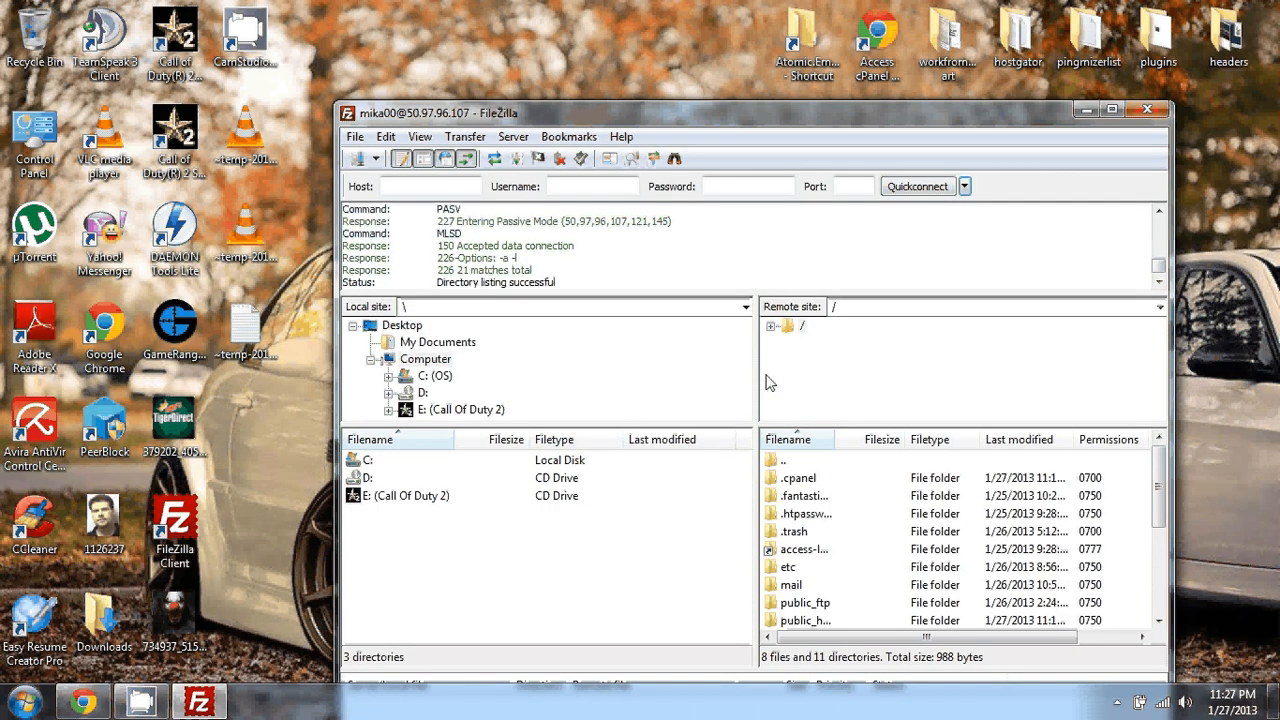
Browse the remote tree through public_html and diet into wp-content/plugins.
{"action": "scroll", "coordinate": [866, 368], "scroll_direction": "down", "scroll_amount": 2}
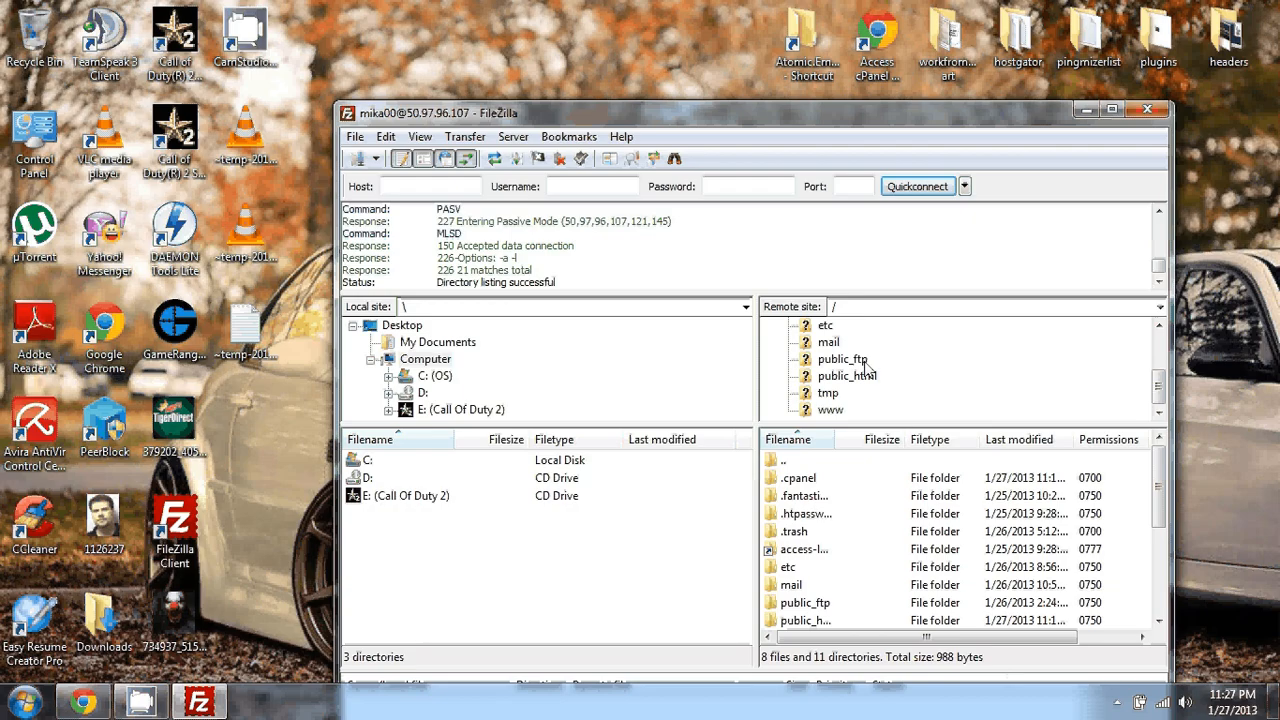
{"action": "left_click", "coordinate": [826, 378]}
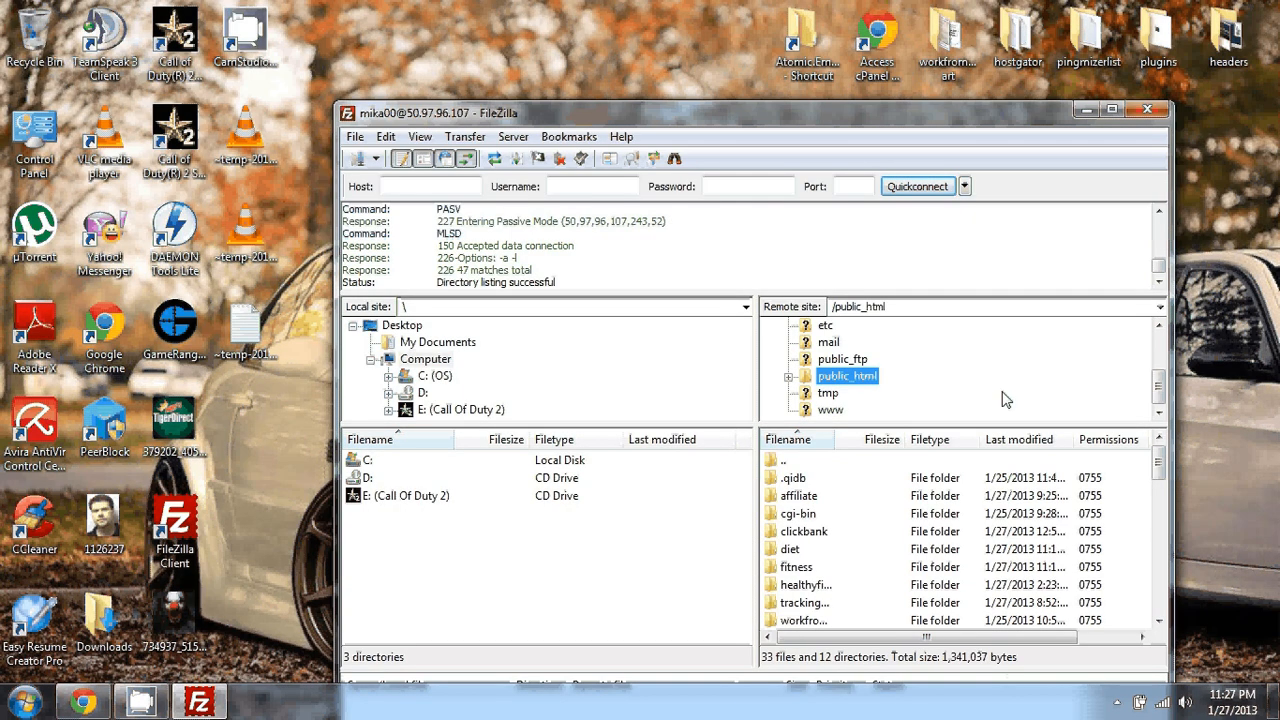
{"action": "left_click", "coordinate": [789, 378]}
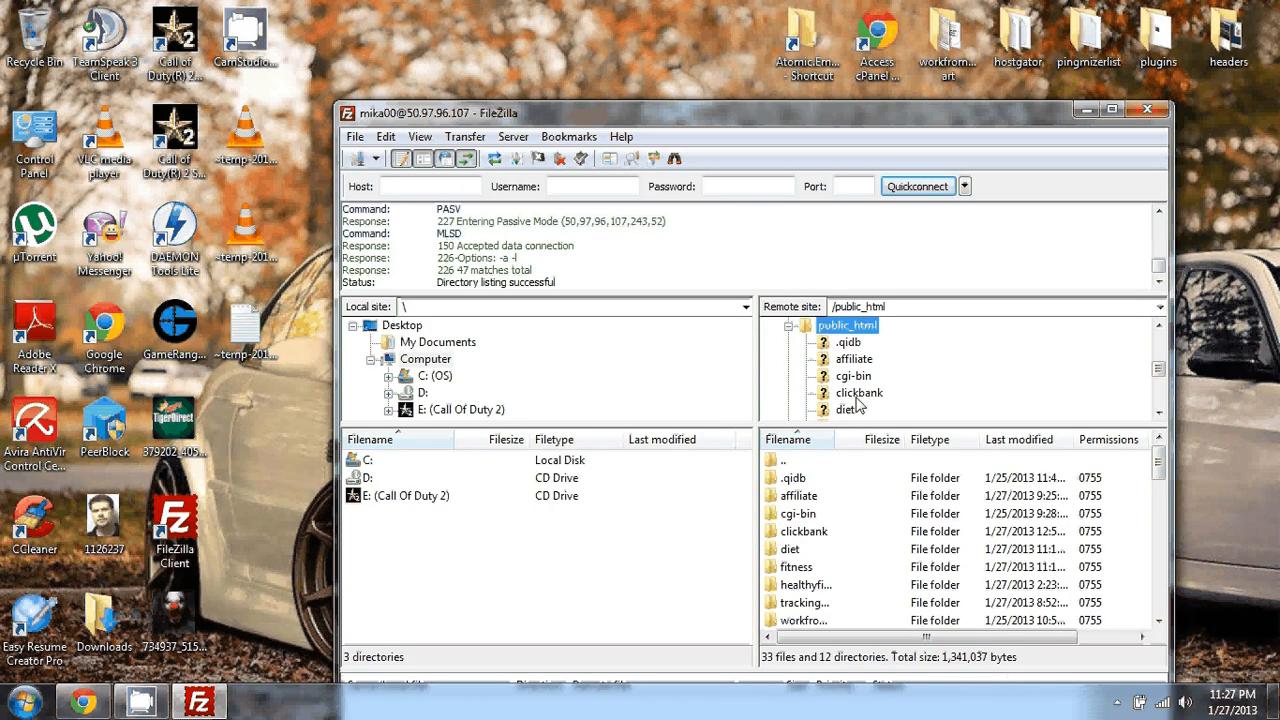
{"action": "left_click_drag", "start_coordinate": [1158, 367], "coordinate": [1157, 371]}
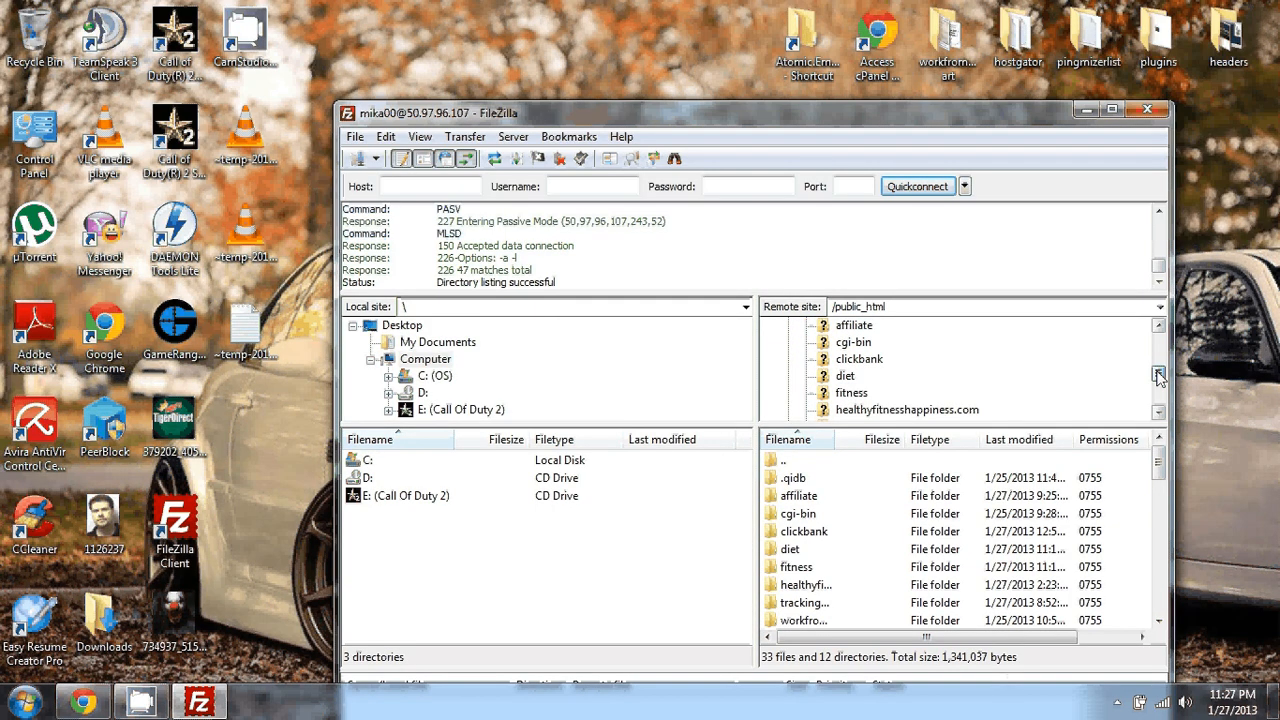
{"action": "left_click", "coordinate": [843, 376]}
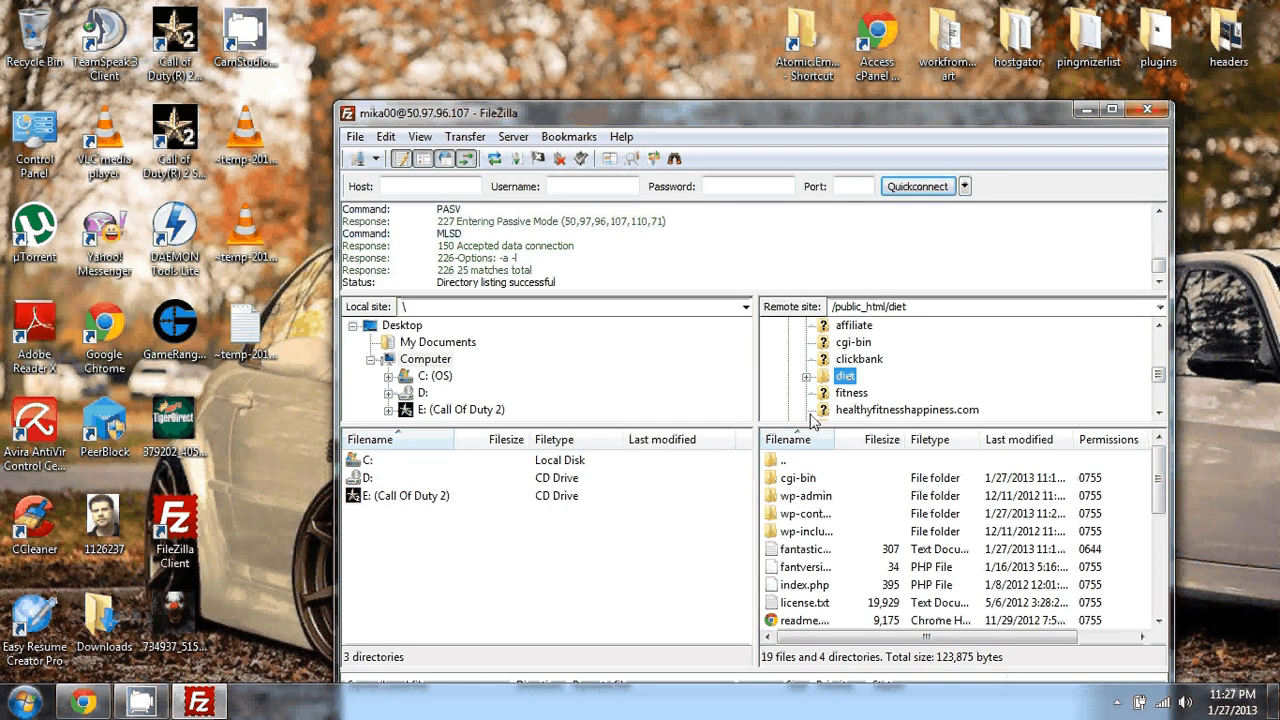
{"action": "scroll", "coordinate": [917, 385], "scroll_direction": "down", "scroll_amount": 5}
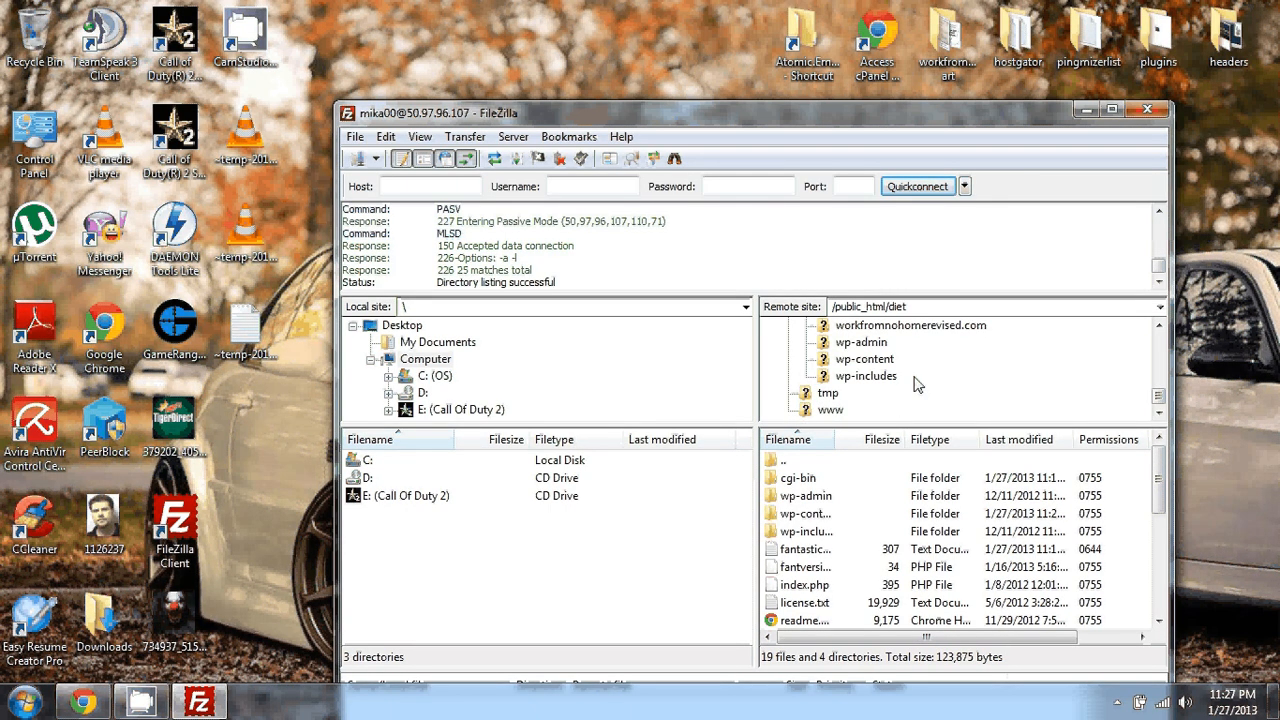
{"action": "left_click", "coordinate": [878, 362]}
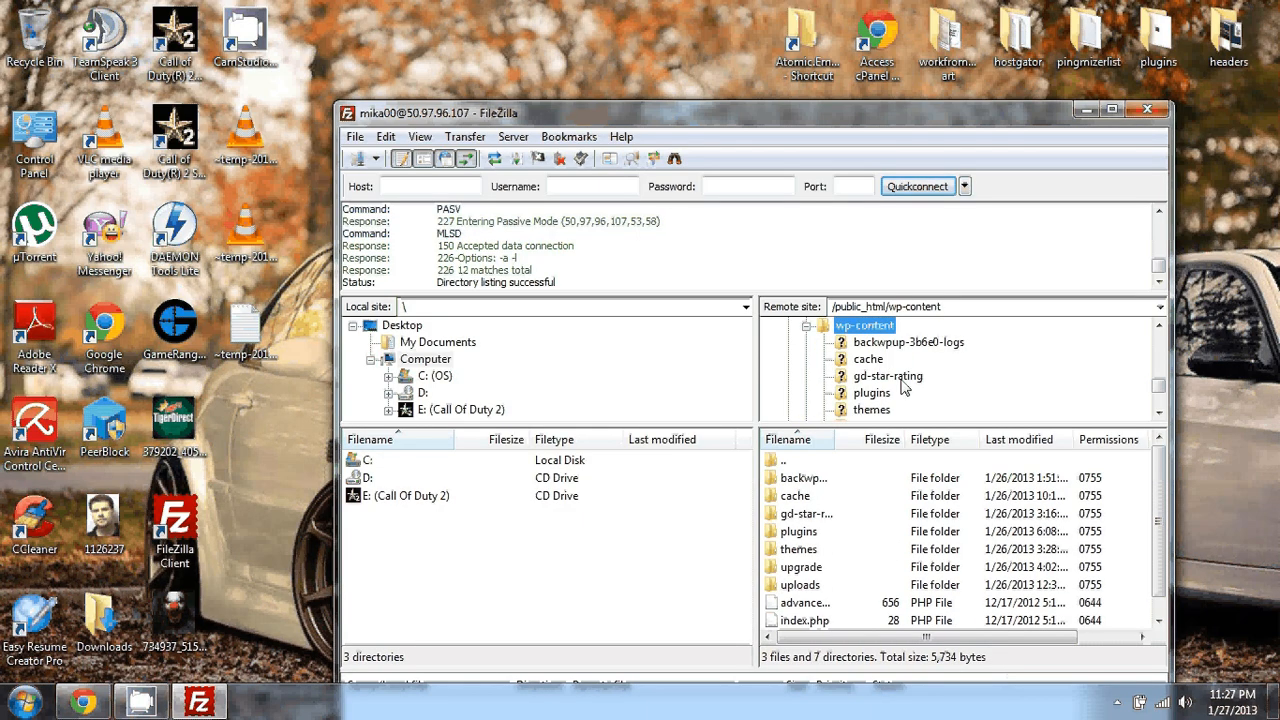
{"action": "left_click", "coordinate": [885, 392]}
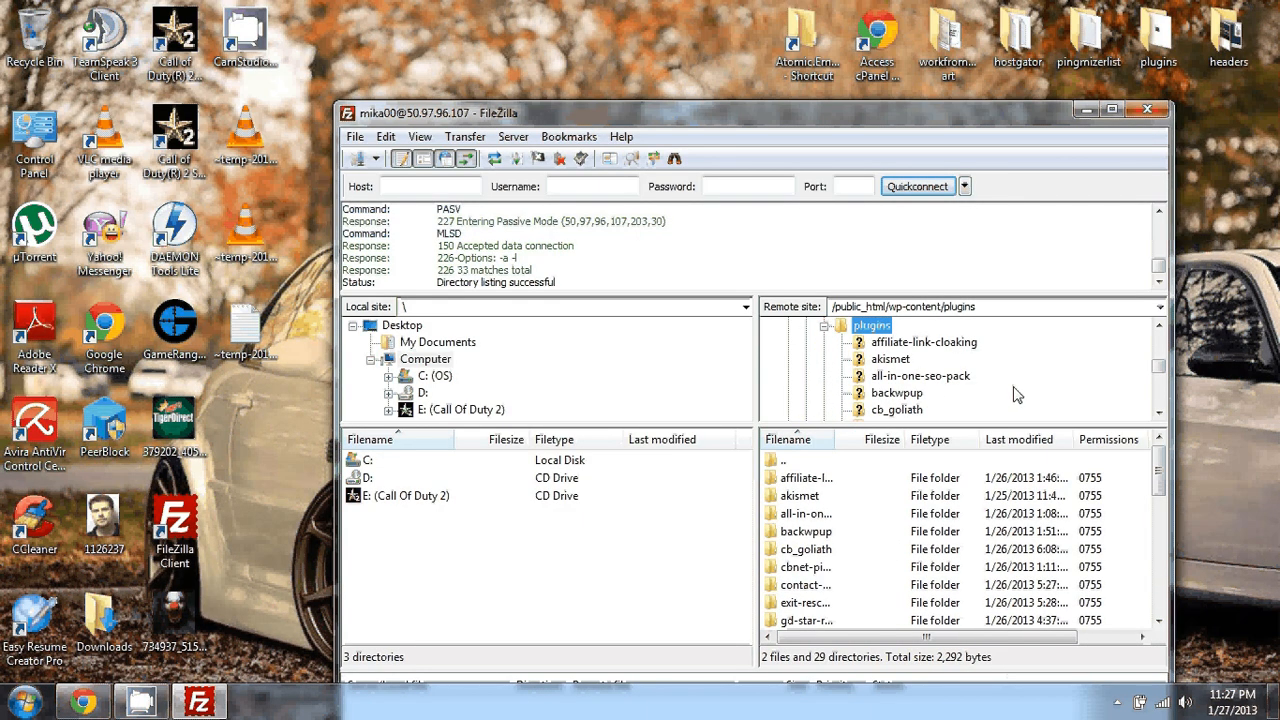
{"action": "left_click_drag", "start_coordinate": [1158, 369], "coordinate": [1158, 372]}
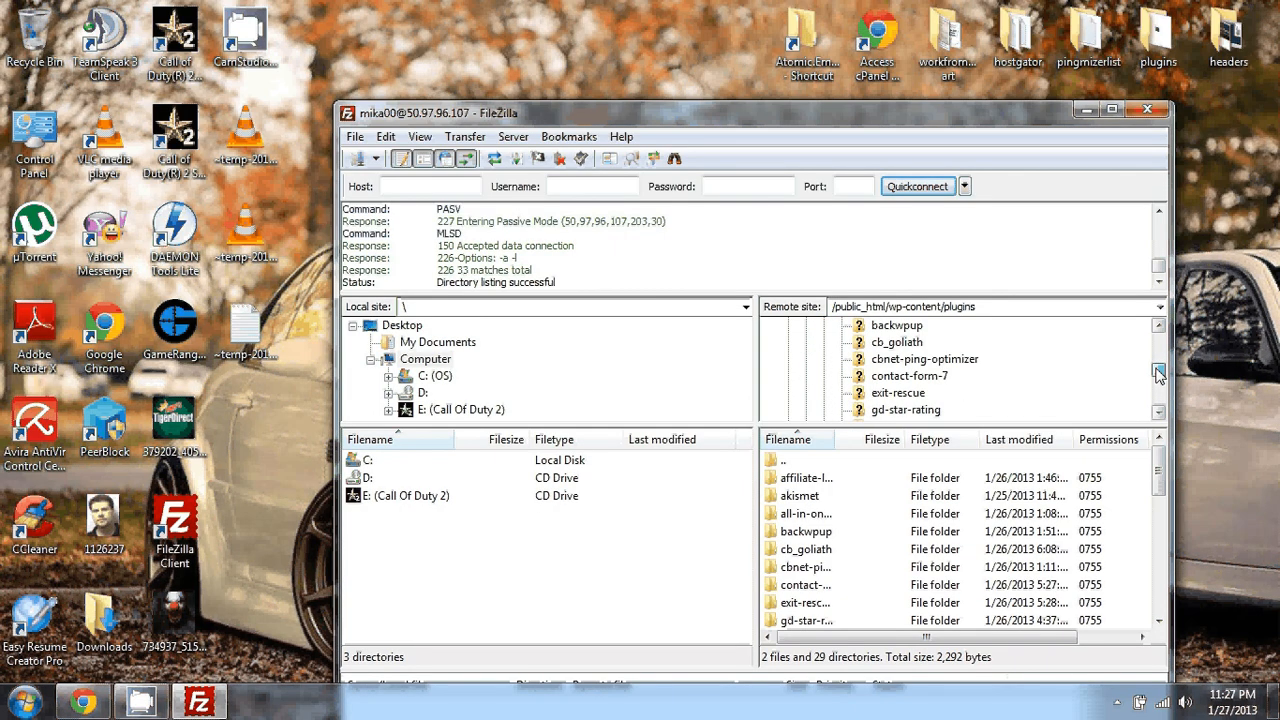
Upload the local exit-rescue folder to the server's plugins folder, then close Explorer and FileZilla.
{"action": "double_click", "coordinate": [1158, 35]}
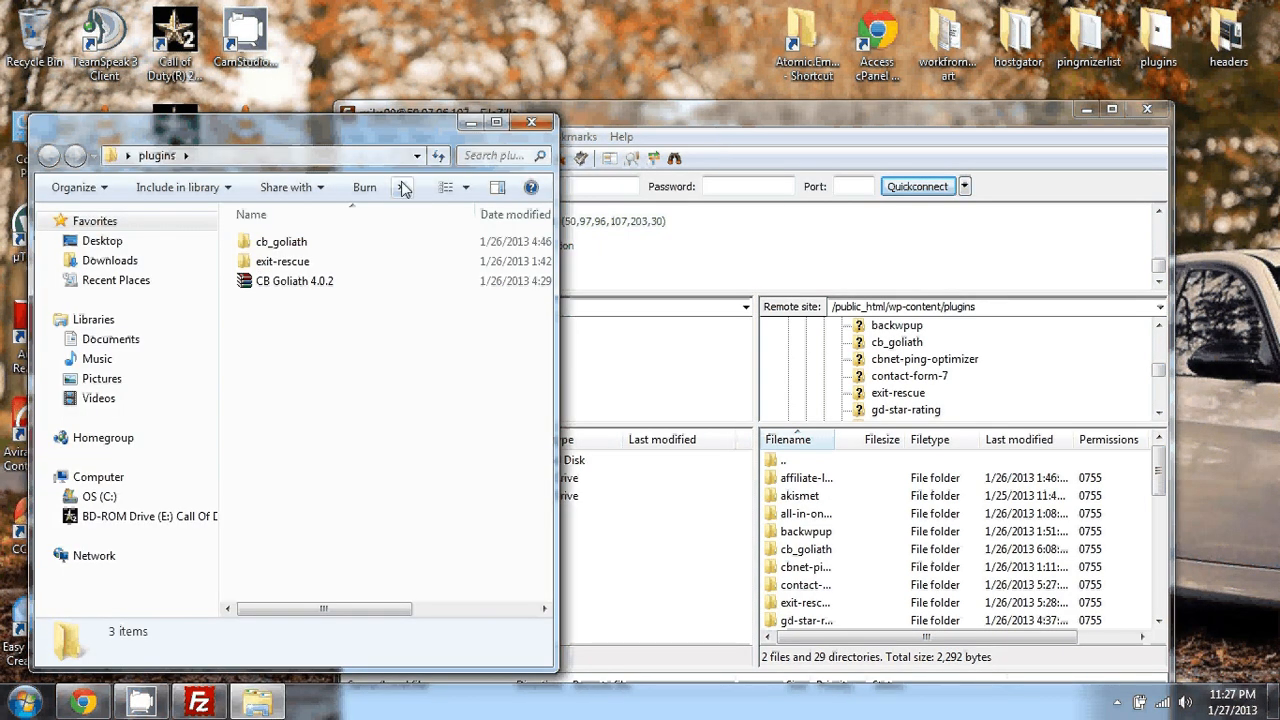
{"action": "left_click_drag", "start_coordinate": [283, 268], "coordinate": [830, 462]}
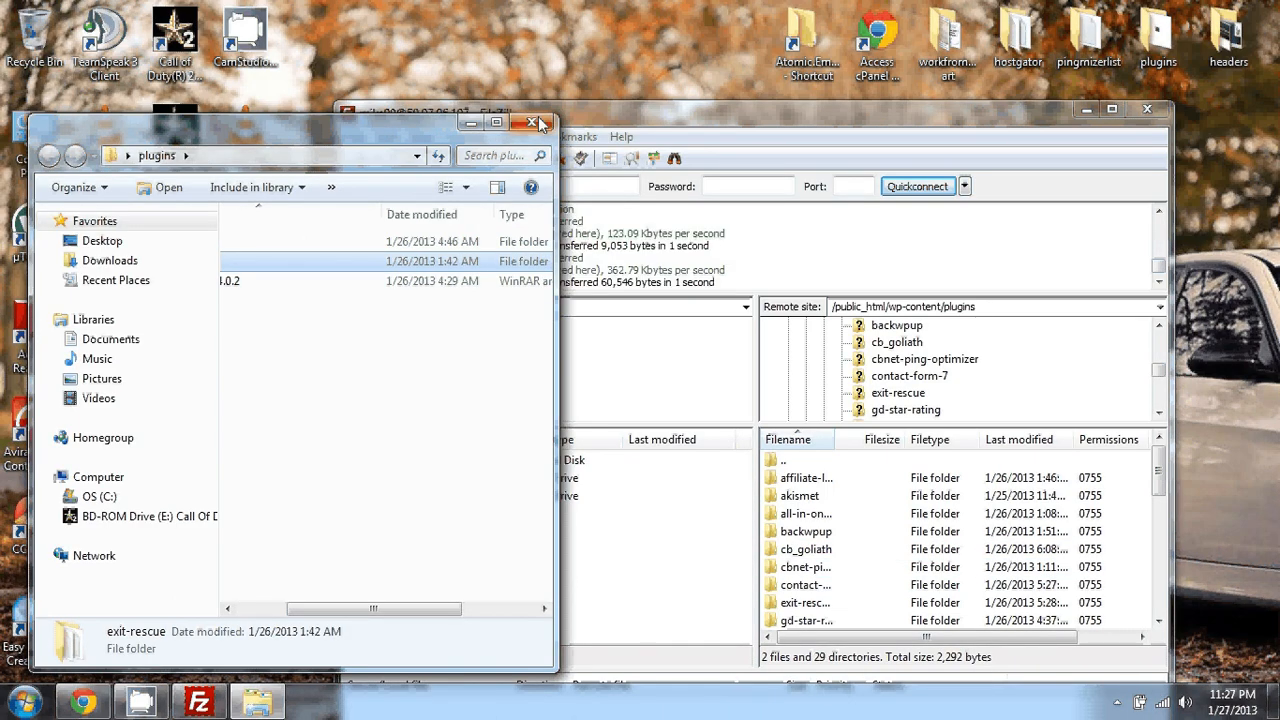
{"action": "left_click", "coordinate": [536, 122]}
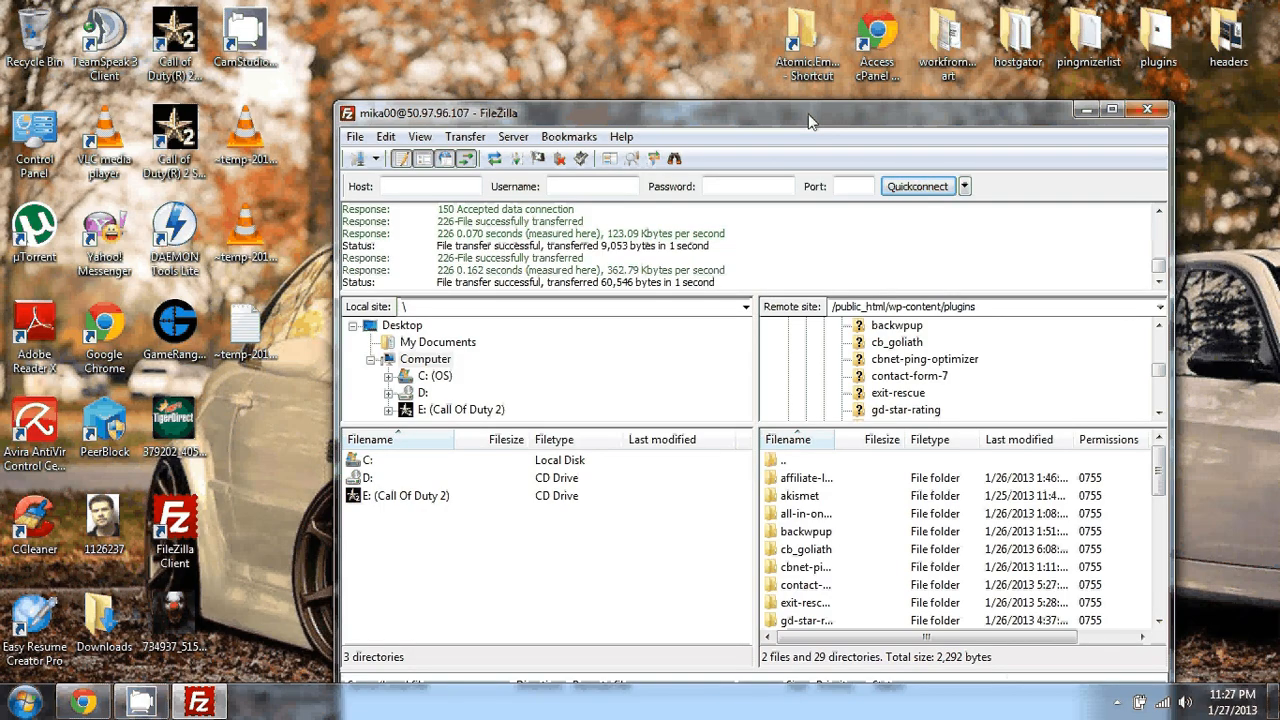
{"action": "left_click", "coordinate": [1145, 111]}
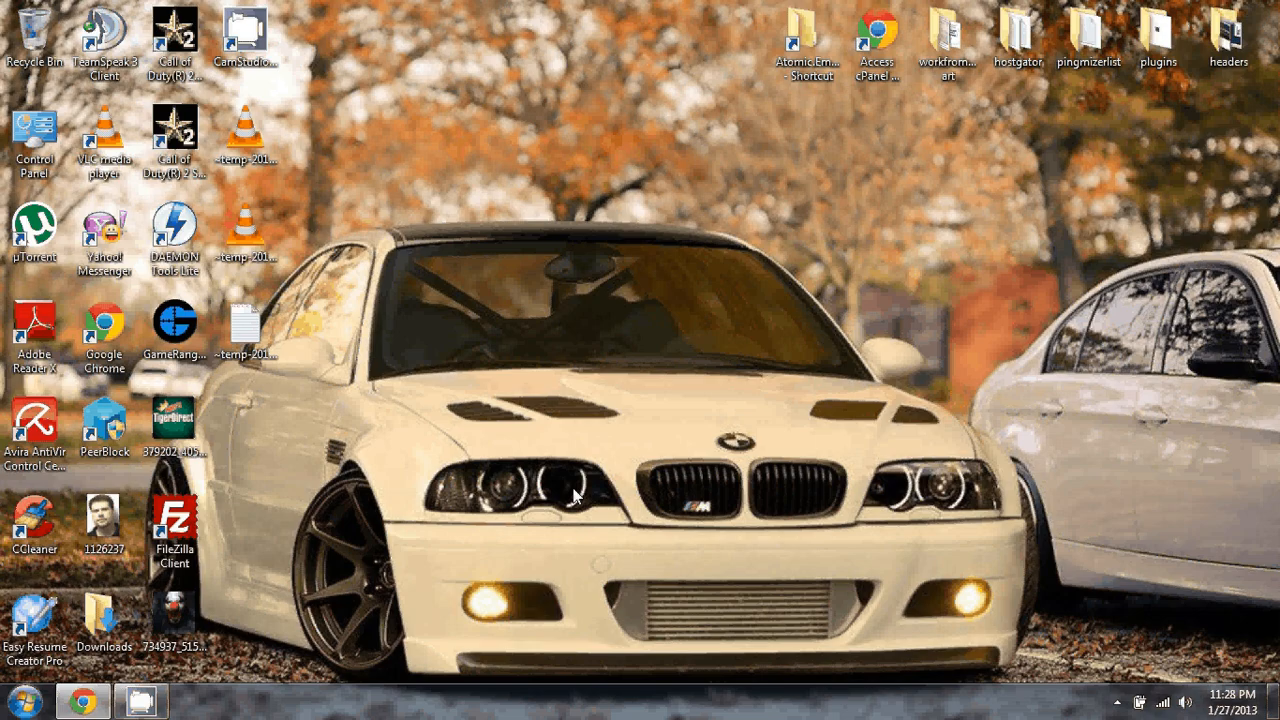
Search the plugin directory for 'link cloaking' and install Affiliate Link Cloaking 1.3.2.
{"action": "left_click", "coordinate": [88, 700]}
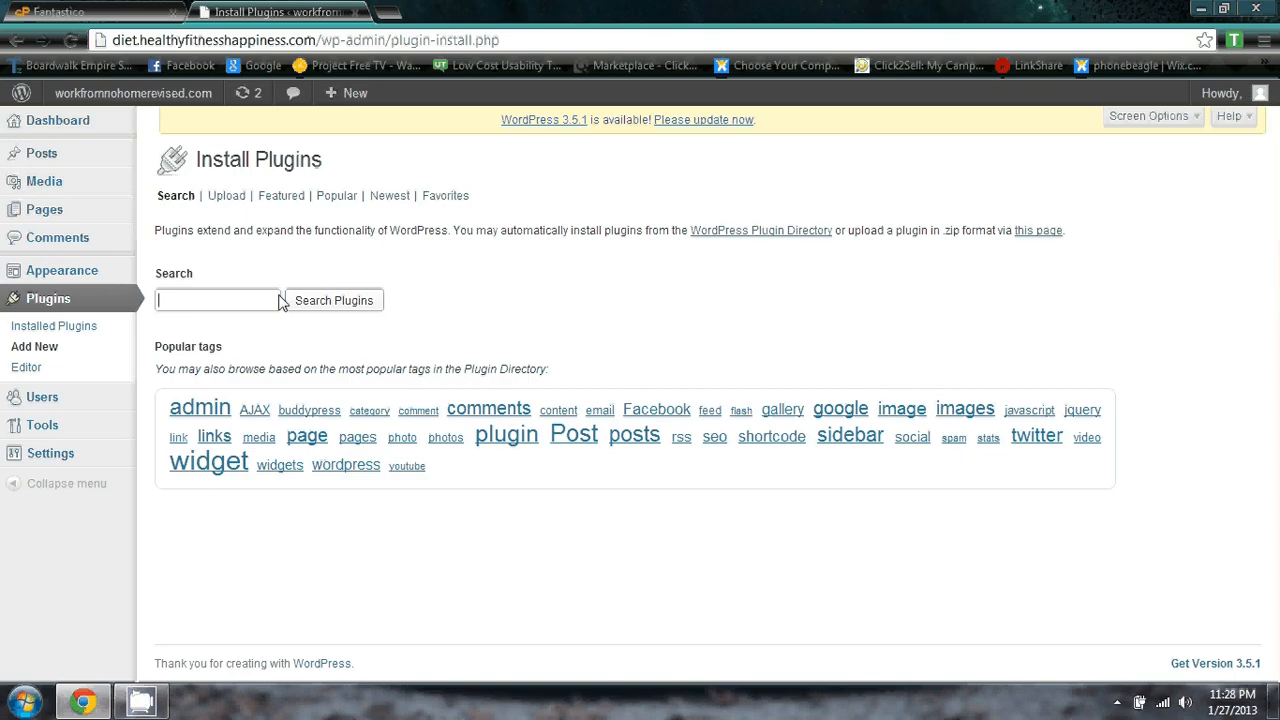
{"action": "left_click", "coordinate": [183, 316]}
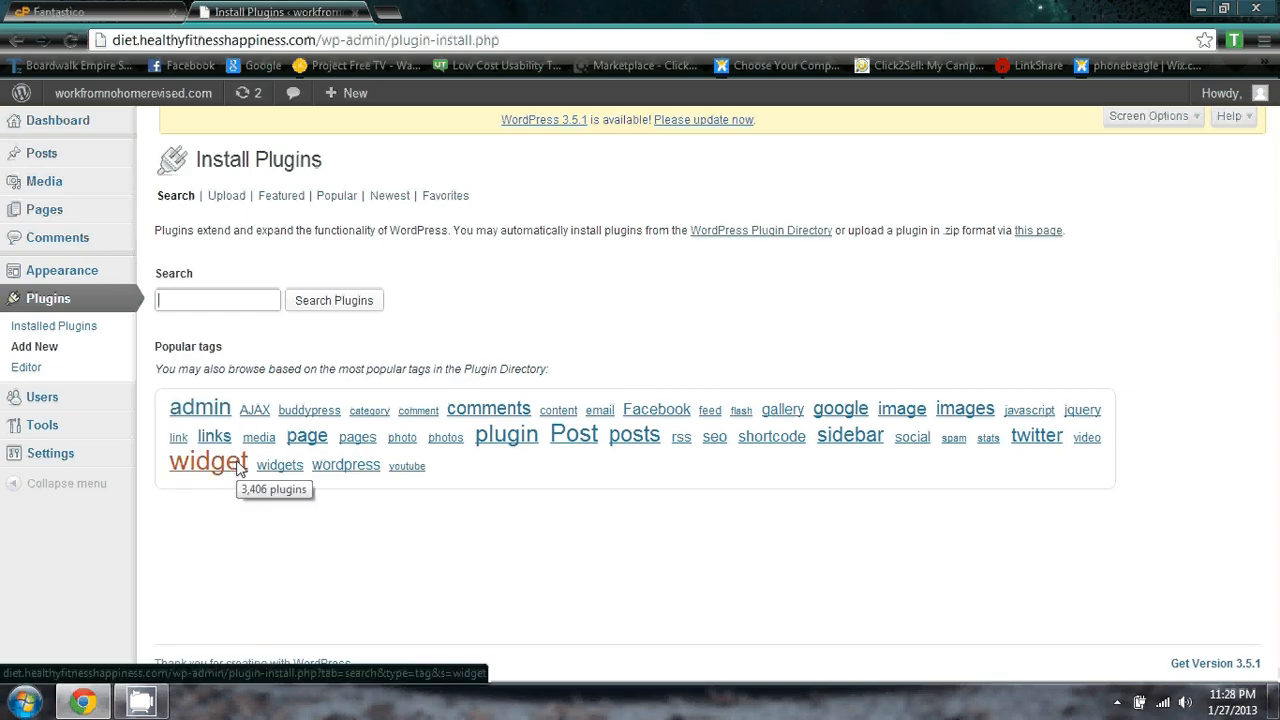
{"action": "left_click", "coordinate": [205, 305]}
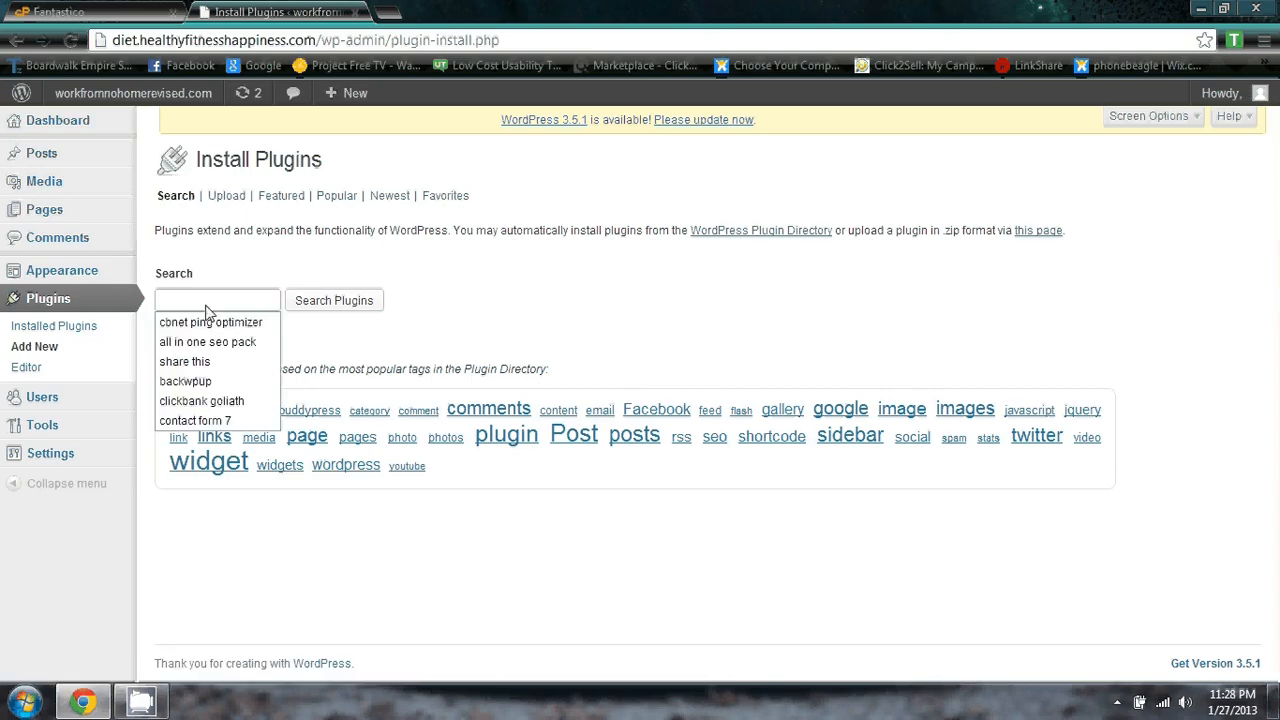
{"action": "type", "text": "l"}
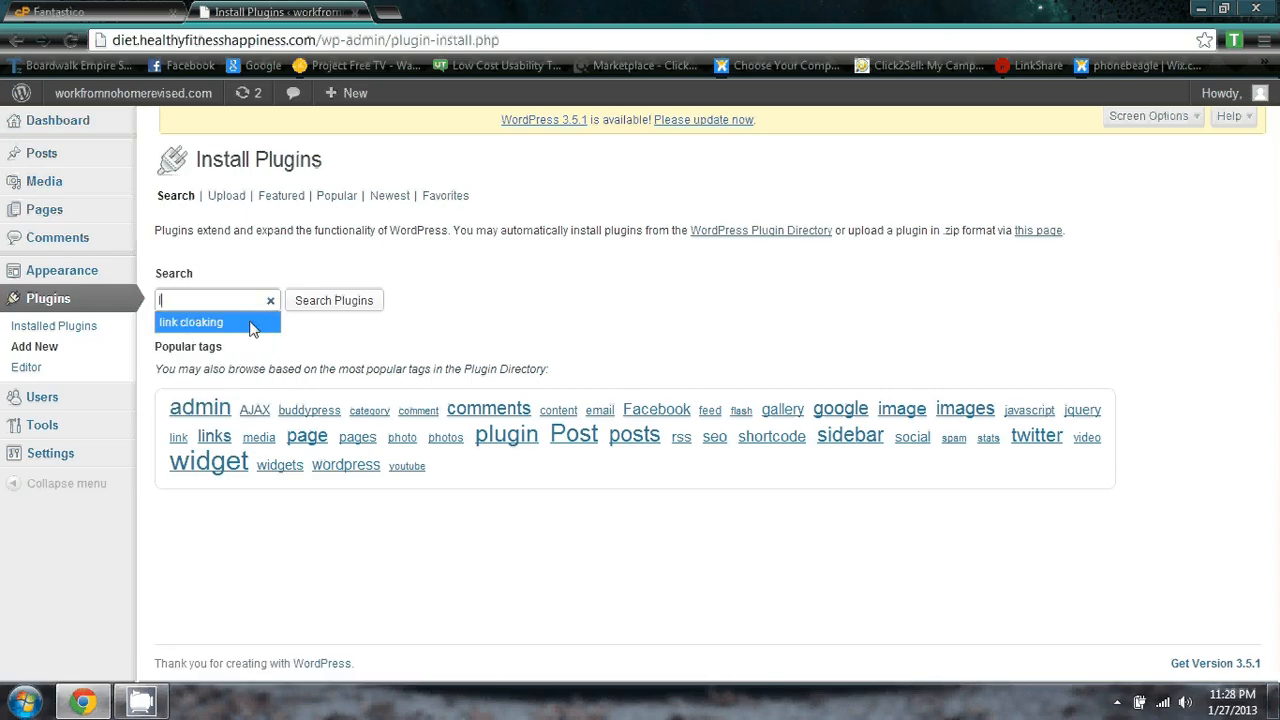
{"action": "left_click", "coordinate": [328, 312]}
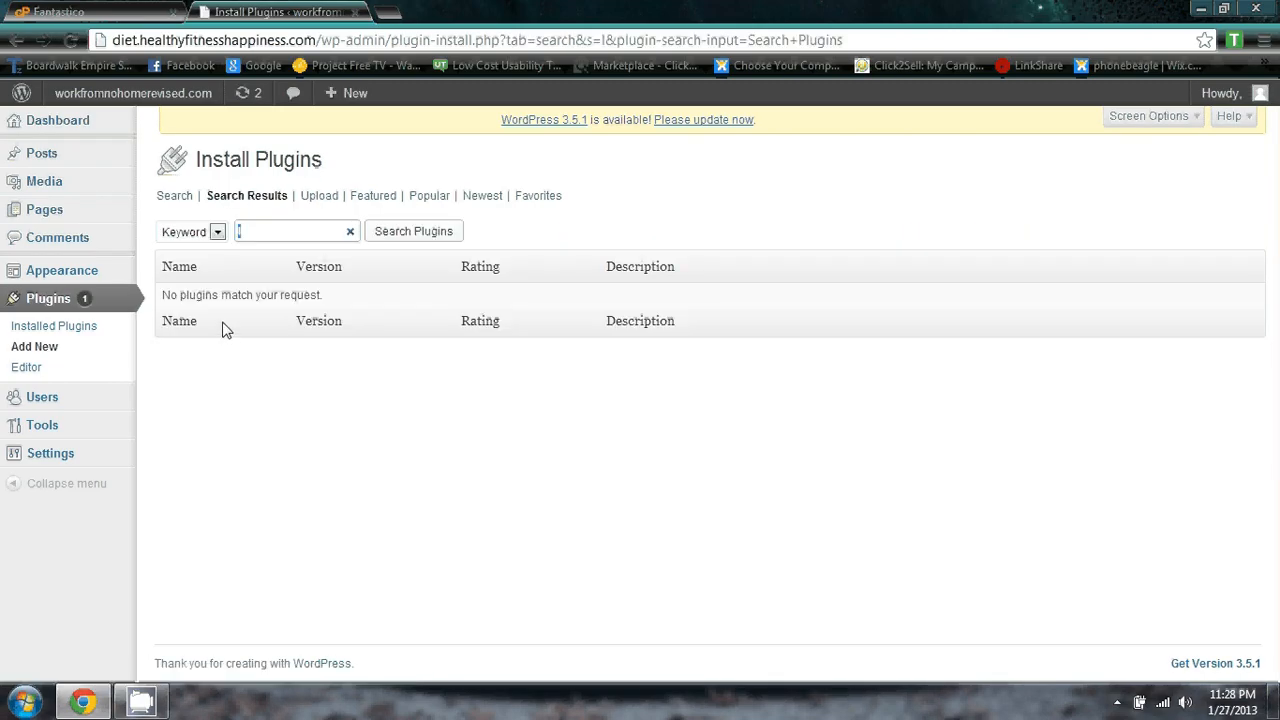
{"action": "left_click", "coordinate": [267, 237]}
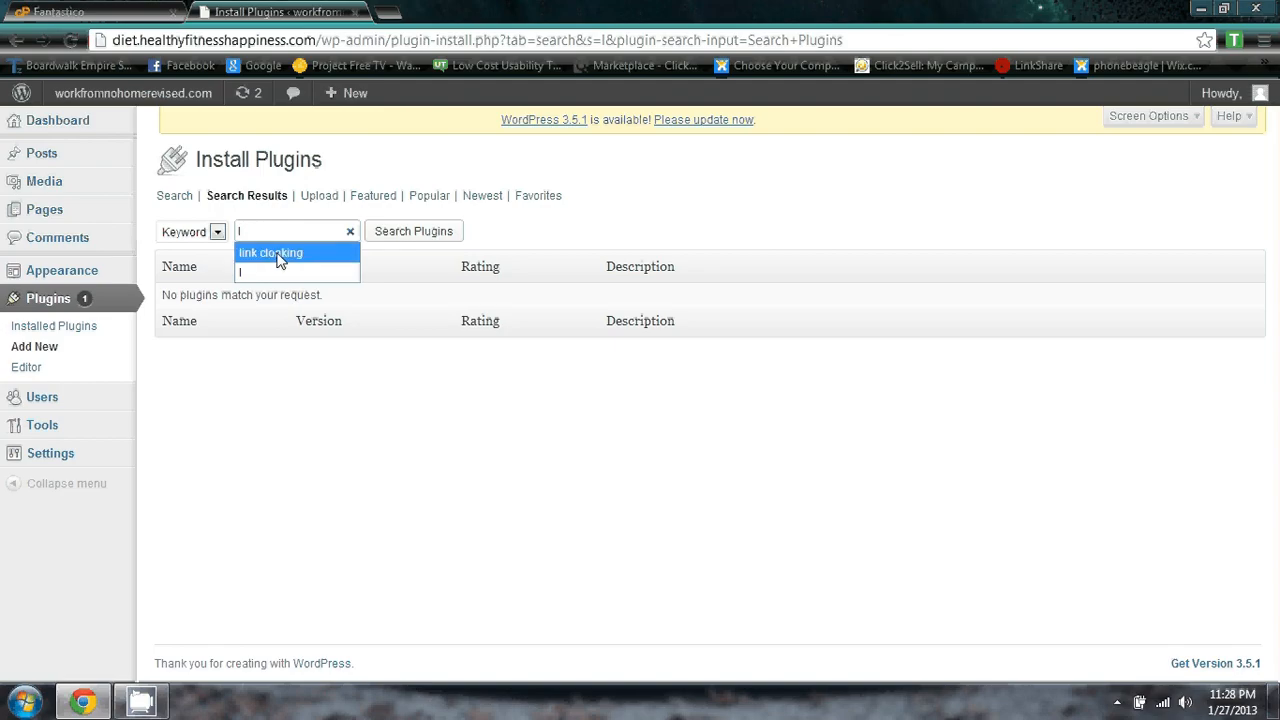
{"action": "left_click", "coordinate": [280, 253]}
{"action": "left_click", "coordinate": [410, 236]}
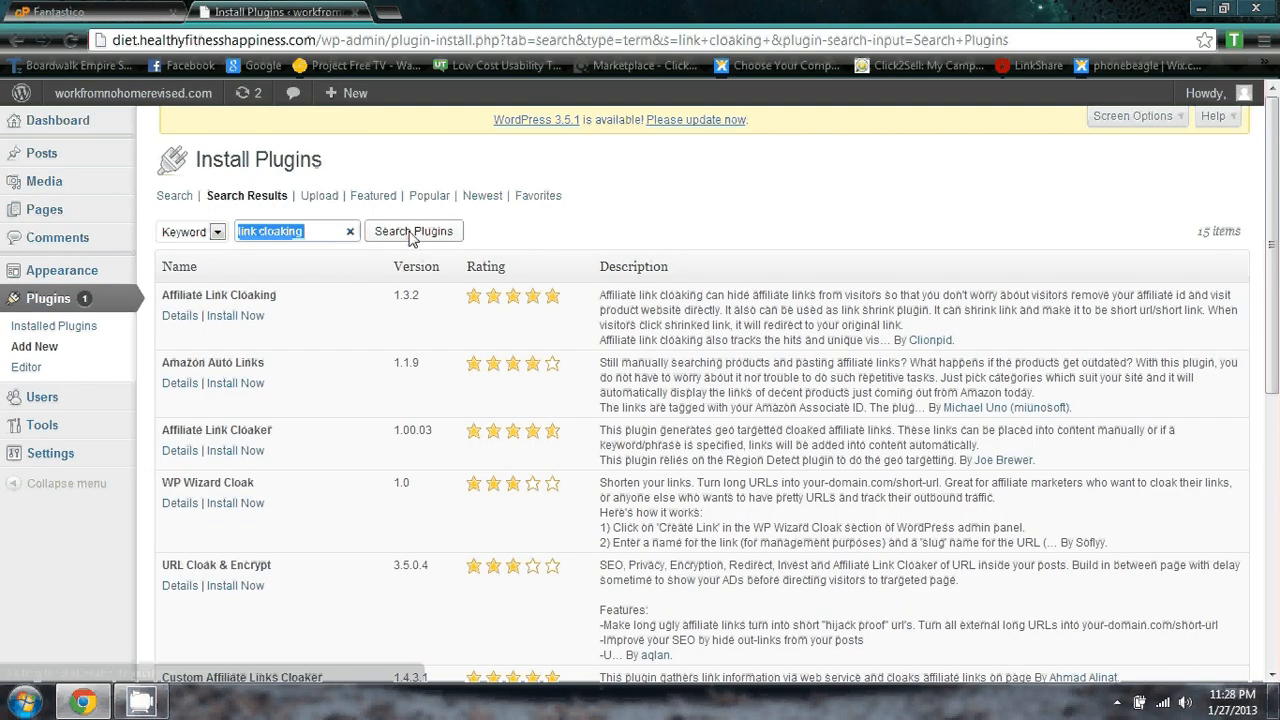
{"action": "left_click", "coordinate": [237, 317]}
{"action": "left_click", "coordinate": [661, 372]}
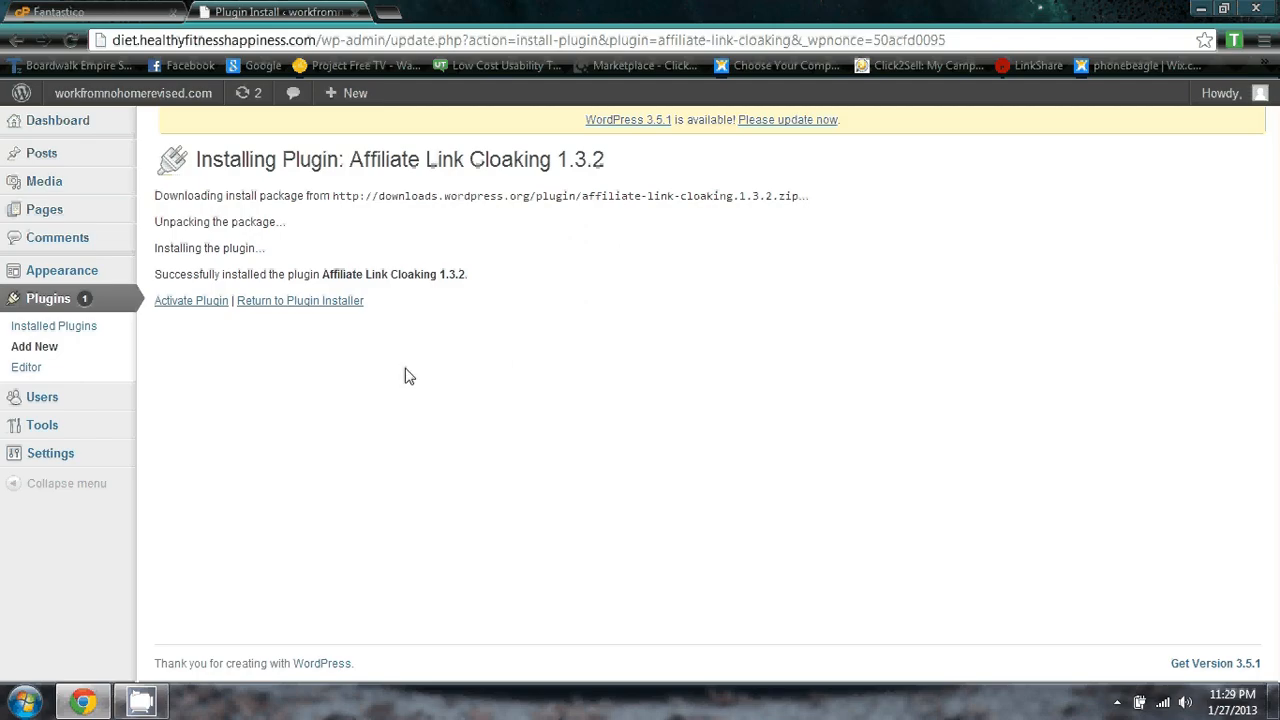
{"action": "left_click", "coordinate": [95, 331]}
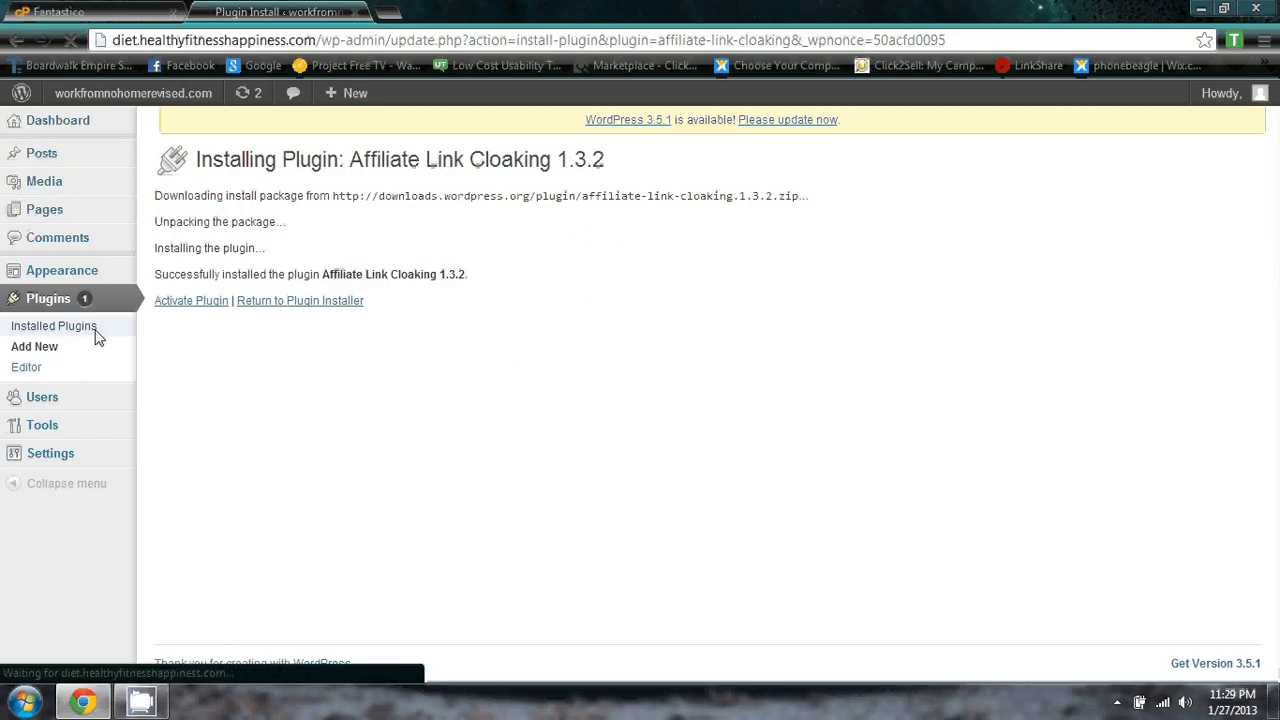
Search the plugin directory for 'seo slugs' and install the SEO Slugs plugin.
{"action": "left_click", "coordinate": [90, 357]}
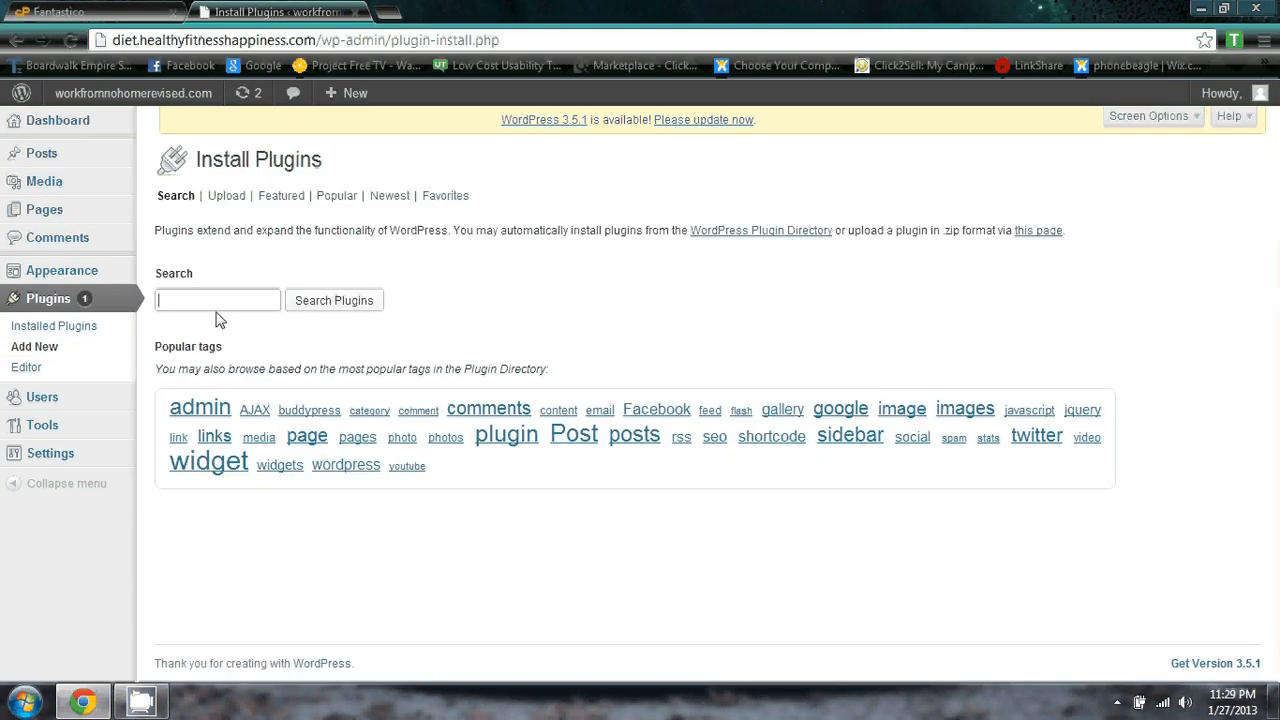
{"action": "type", "text": "seo"}
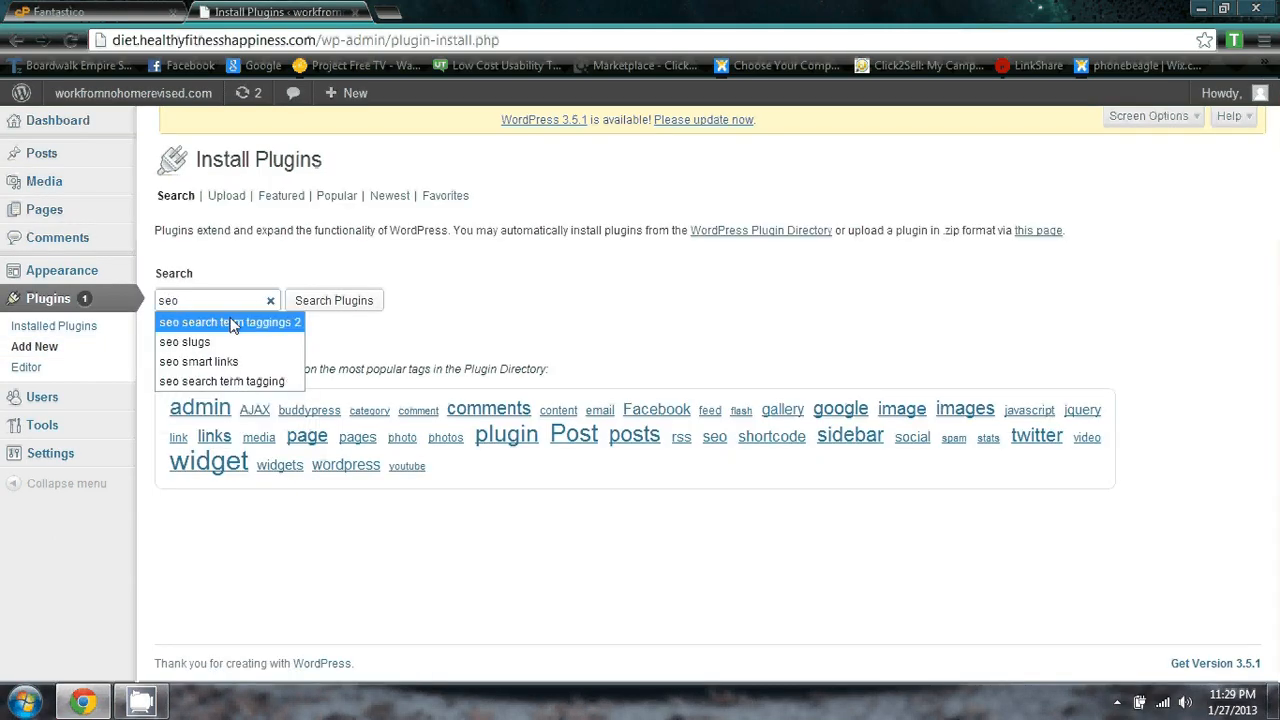
{"action": "left_click", "coordinate": [191, 341]}
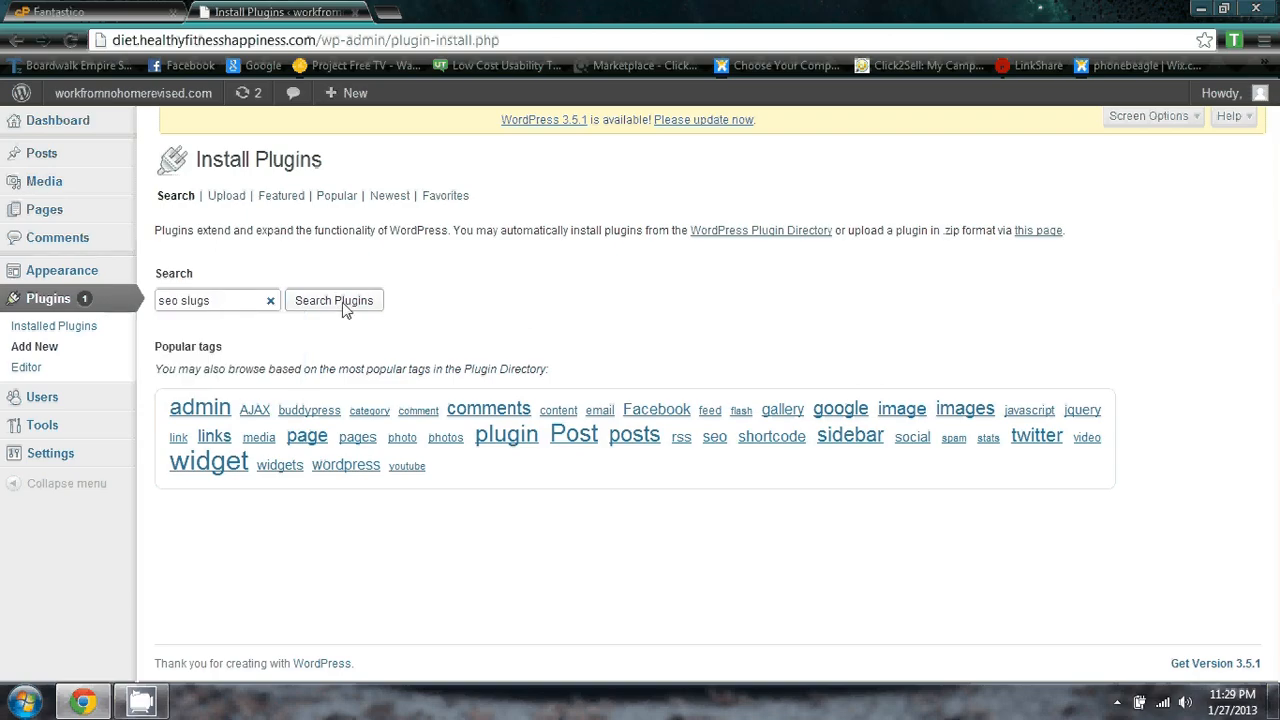
{"action": "left_click", "coordinate": [334, 301]}
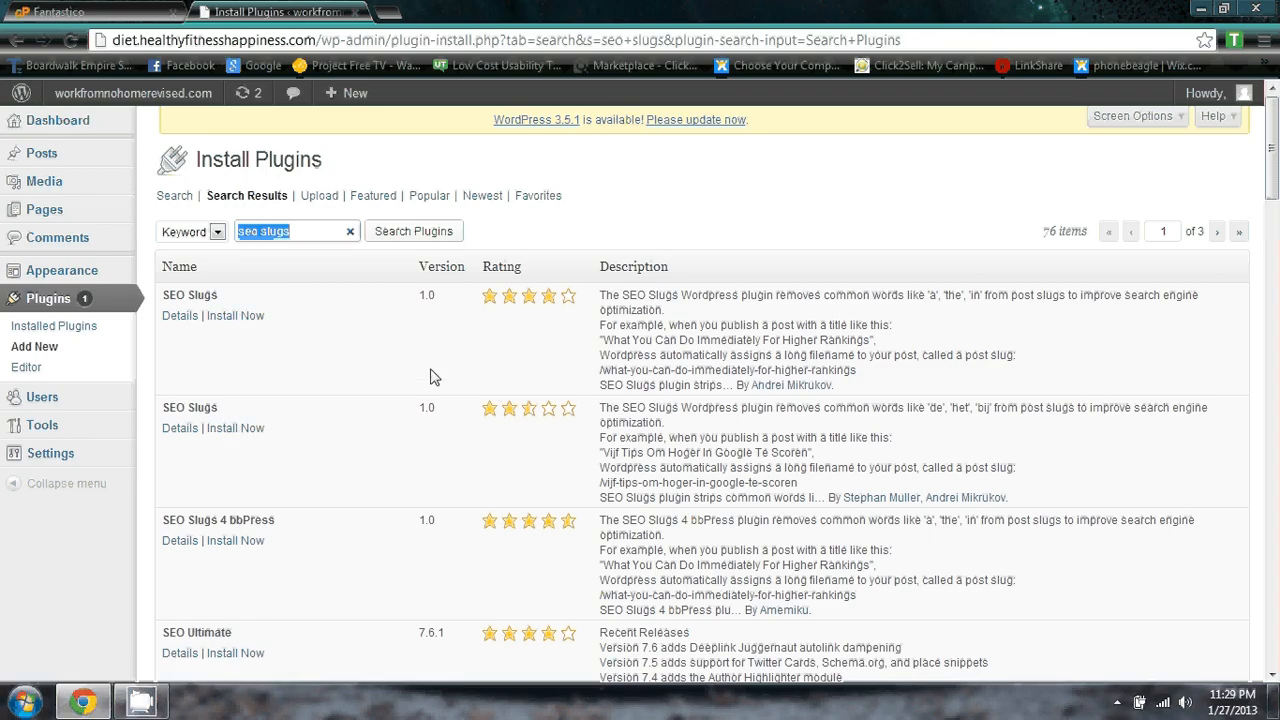
{"action": "left_click", "coordinate": [232, 316]}
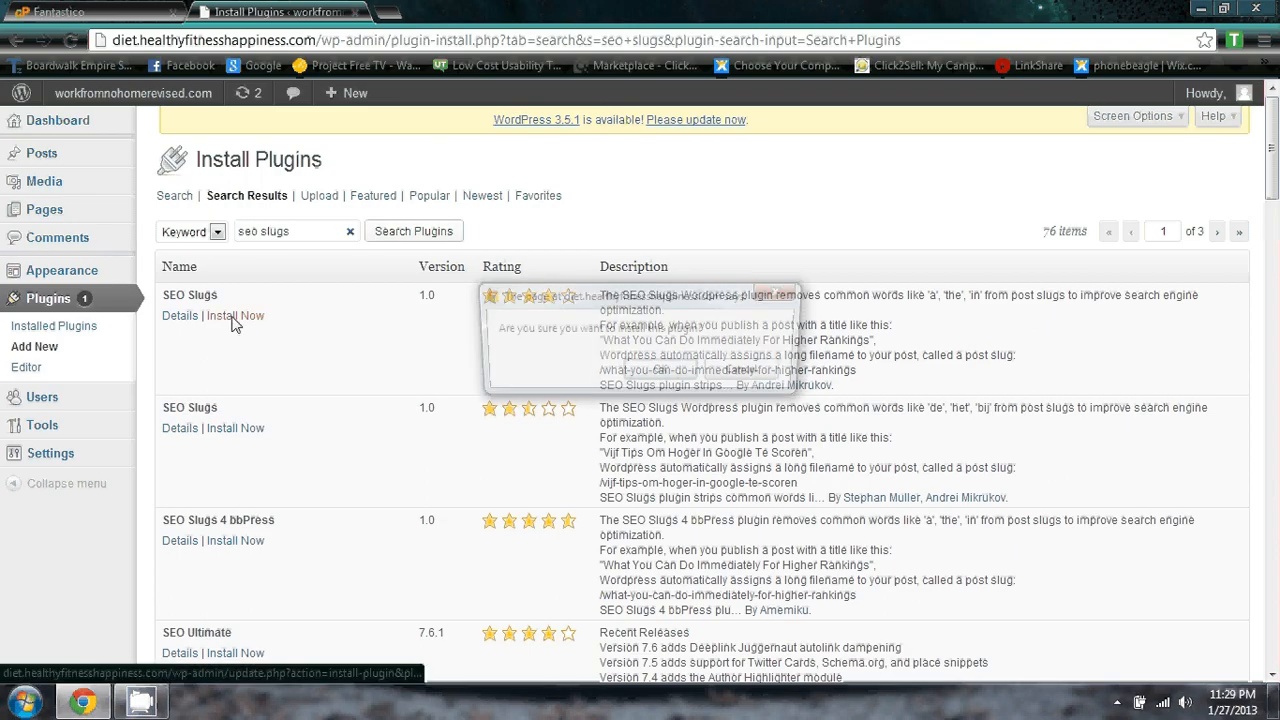
{"action": "left_click", "coordinate": [655, 372]}
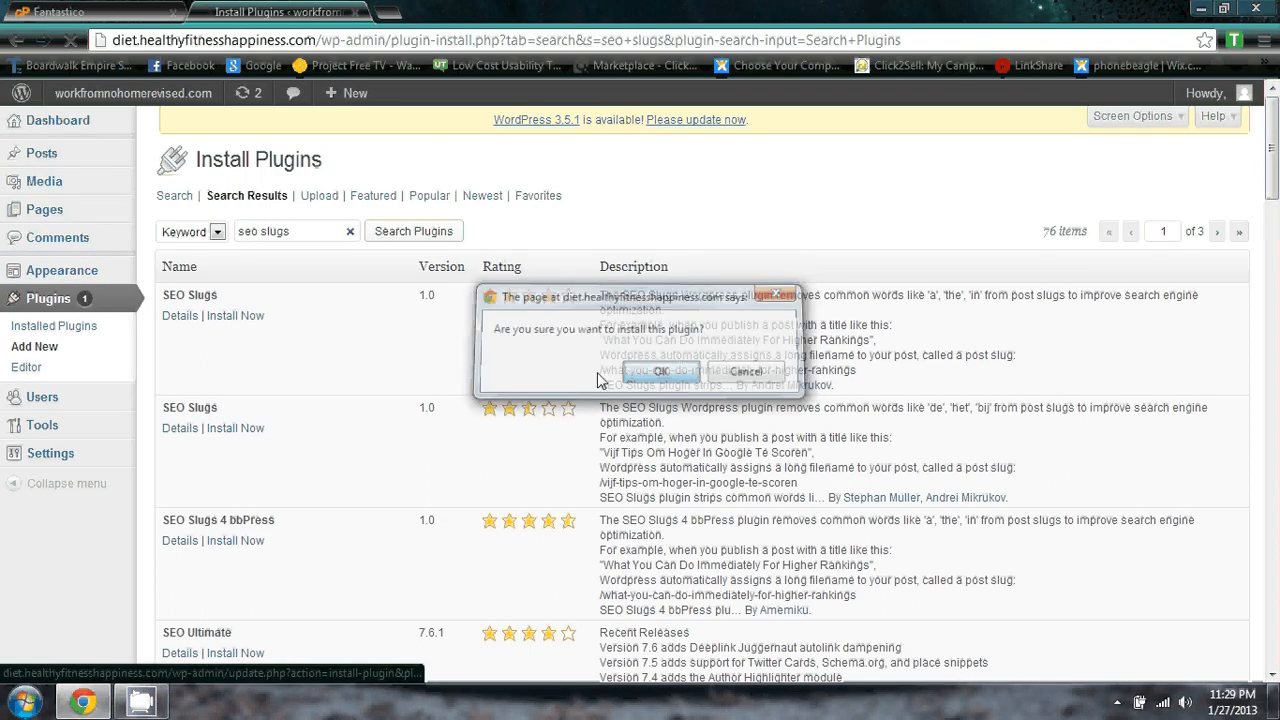
Install SEO SearchTerms Tagging 2 1.535, ending back on the Install Plugins search page.
{"action": "left_click", "coordinate": [88, 350]}
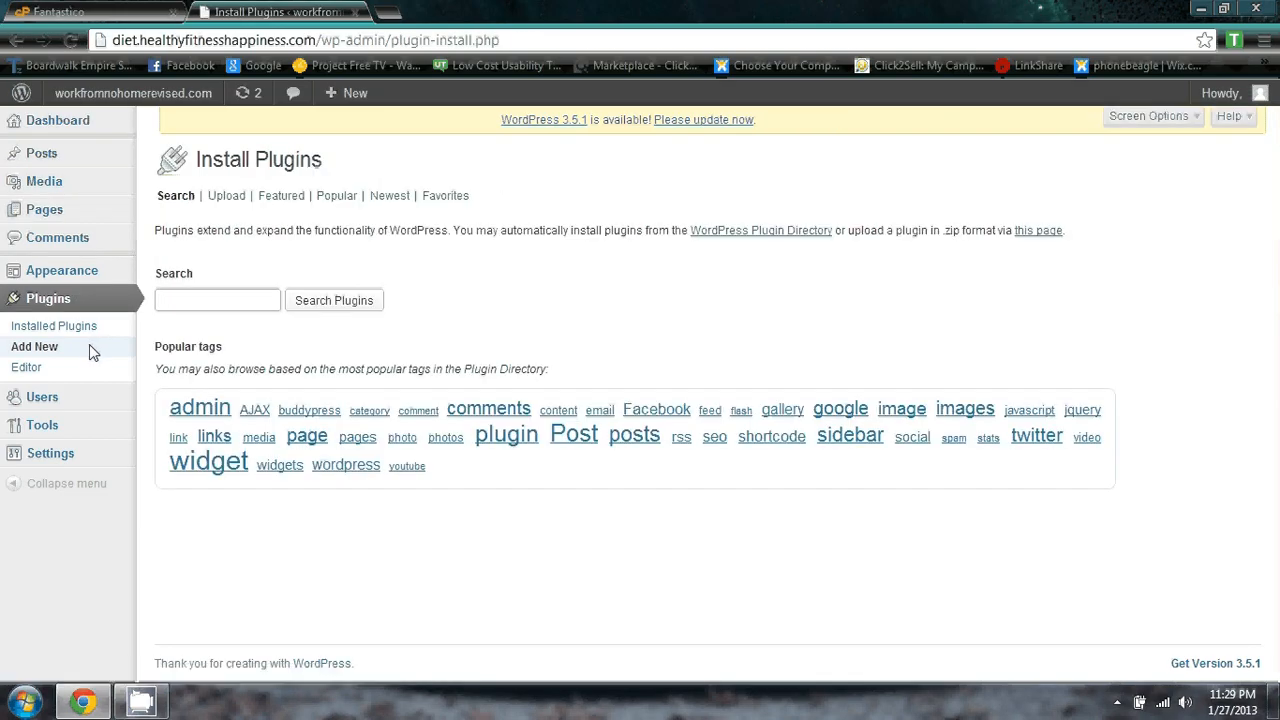
{"action": "left_click", "coordinate": [237, 303]}
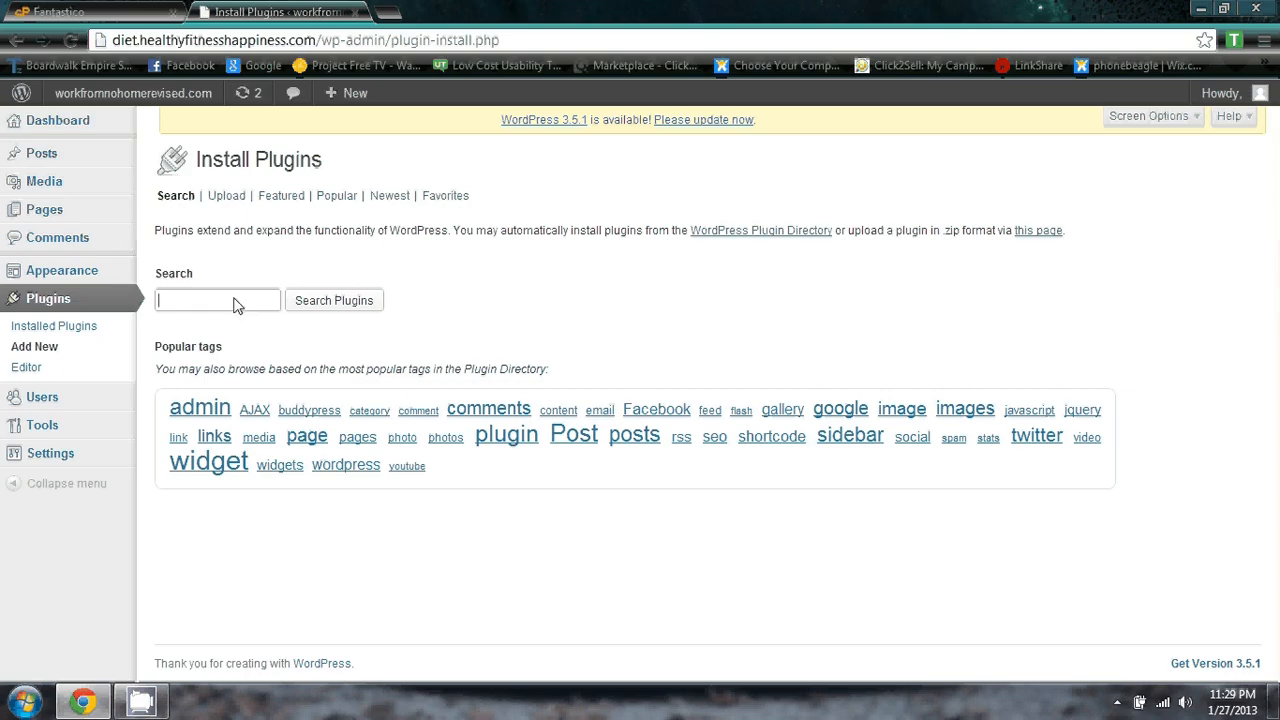
{"action": "left_click", "coordinate": [235, 305]}
{"action": "type", "text": "se"}
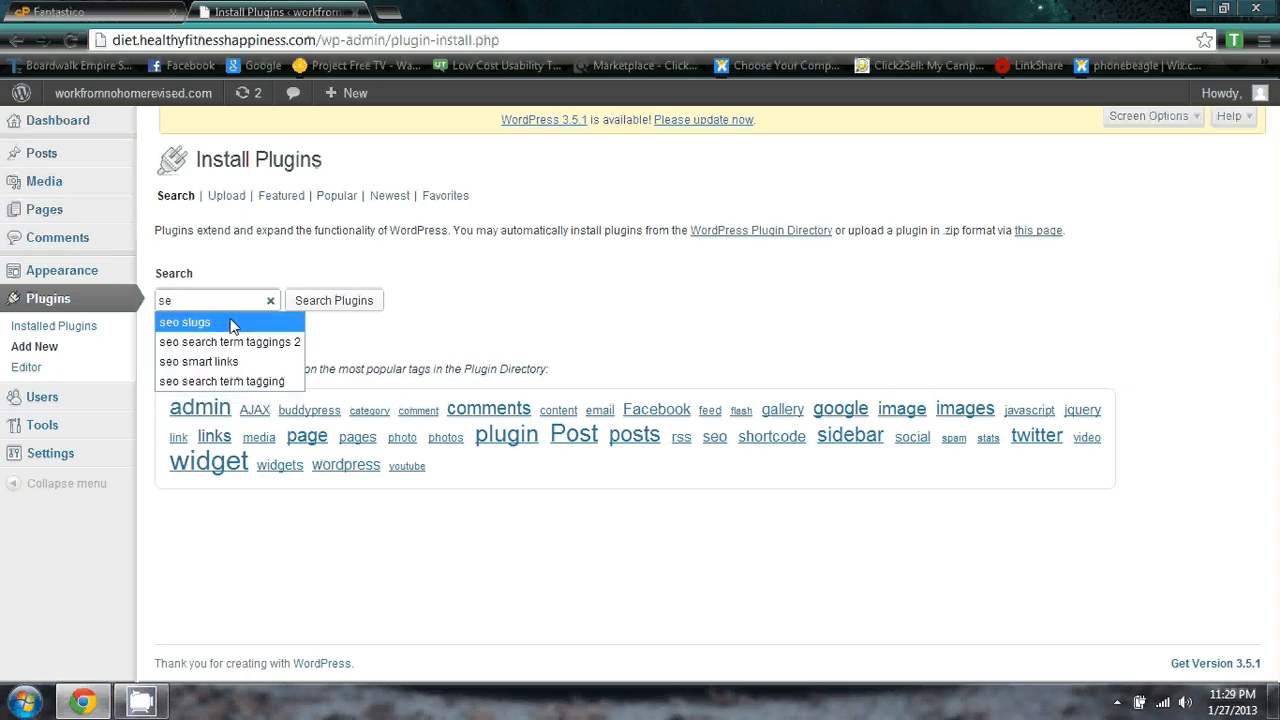
{"action": "left_click", "coordinate": [264, 342]}
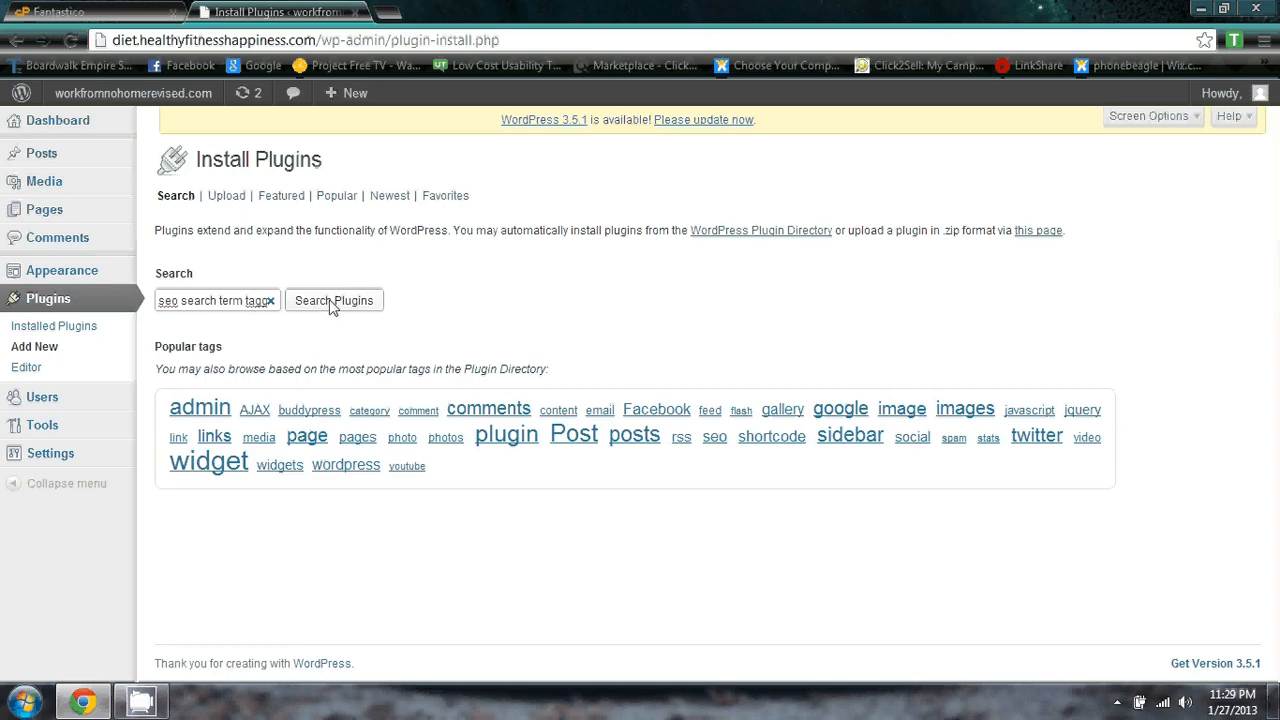
{"action": "left_click", "coordinate": [307, 309]}
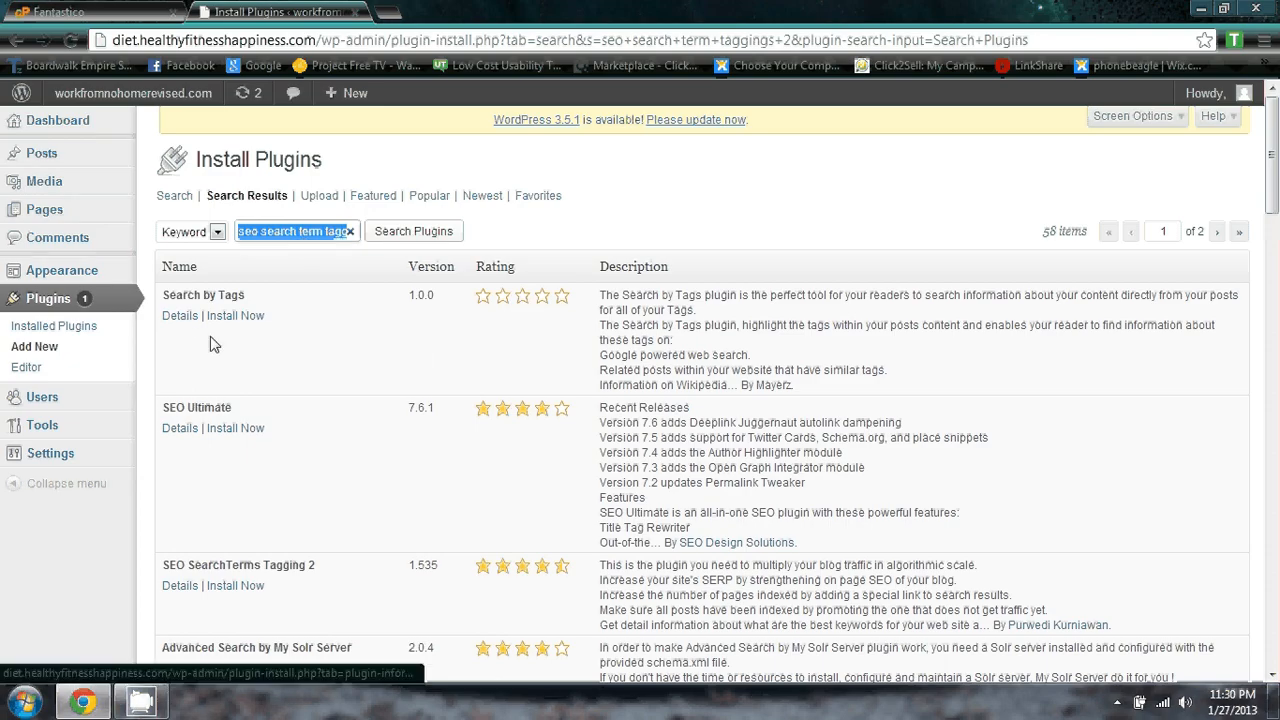
{"action": "scroll", "coordinate": [268, 333], "scroll_direction": "down", "scroll_amount": 3}
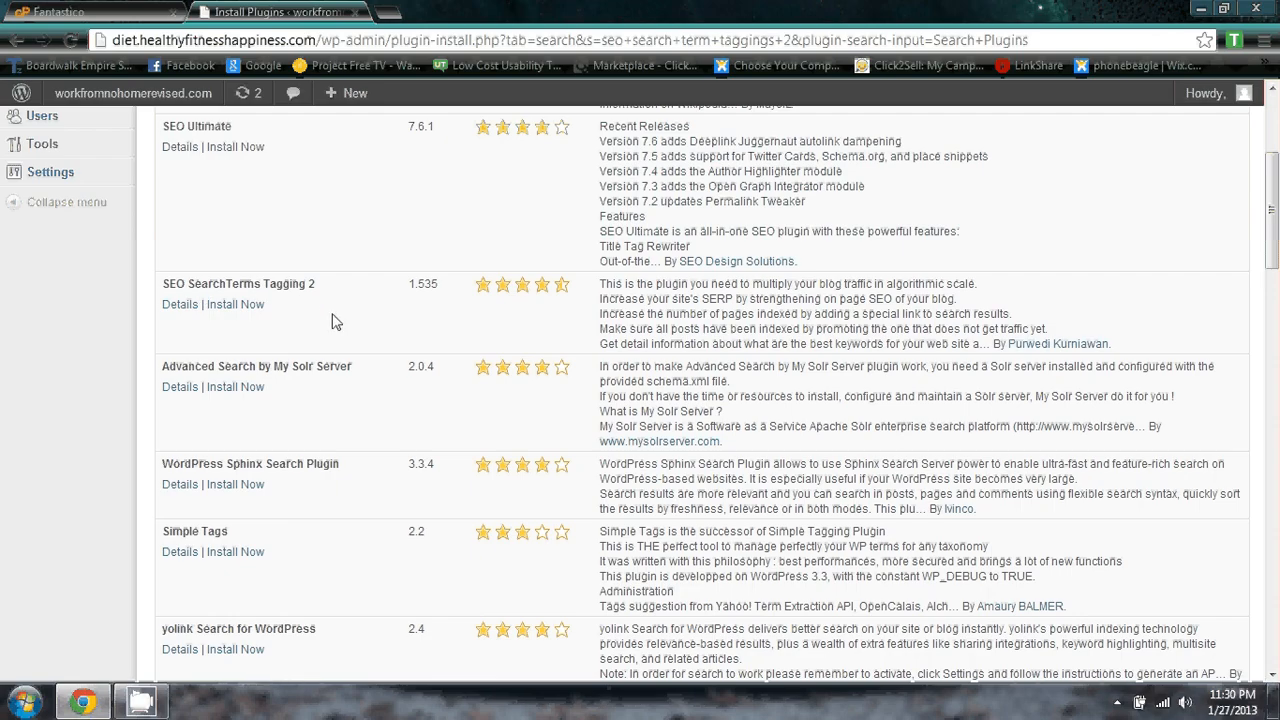
{"action": "left_click", "coordinate": [238, 305]}
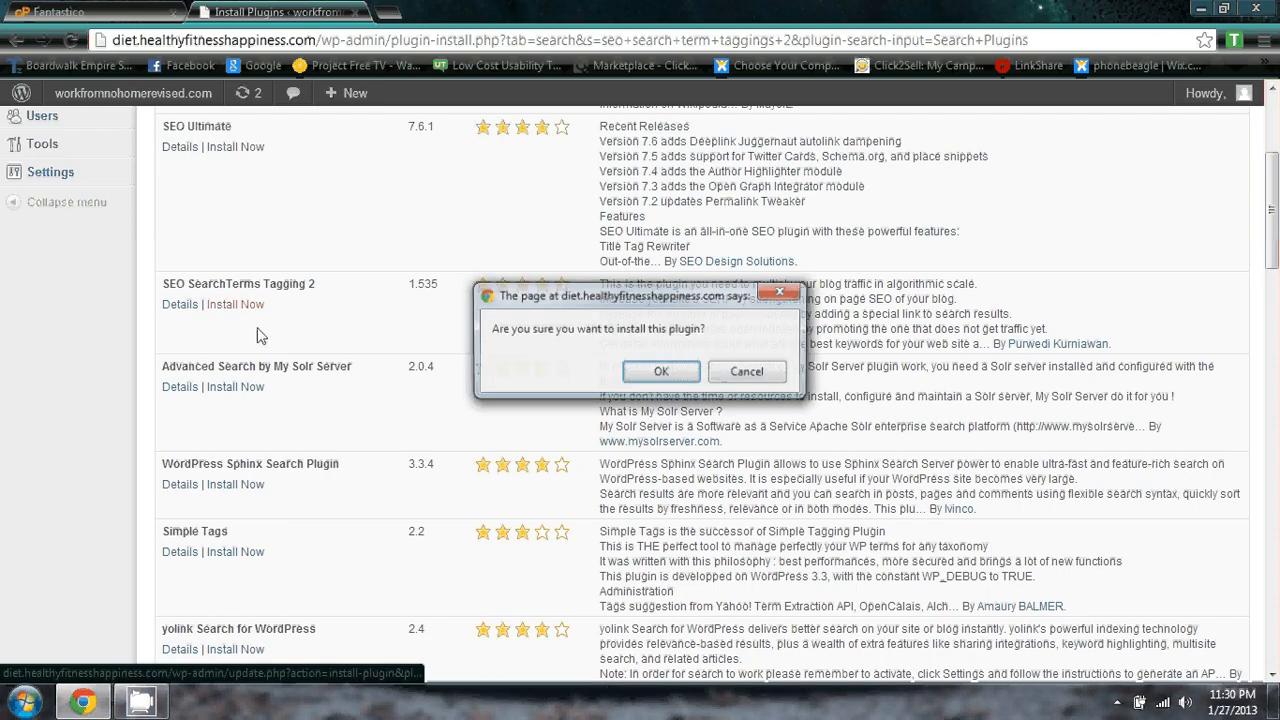
{"action": "left_click", "coordinate": [660, 372]}
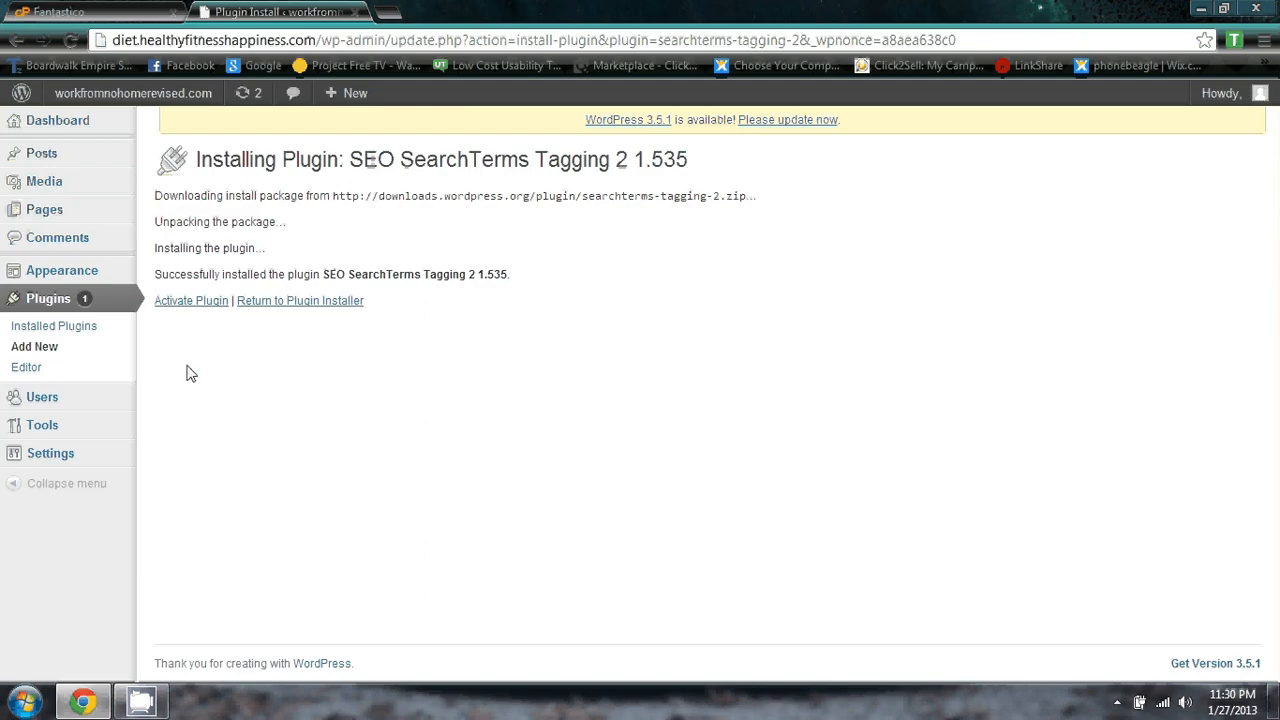
{"action": "left_click", "coordinate": [87, 352]}
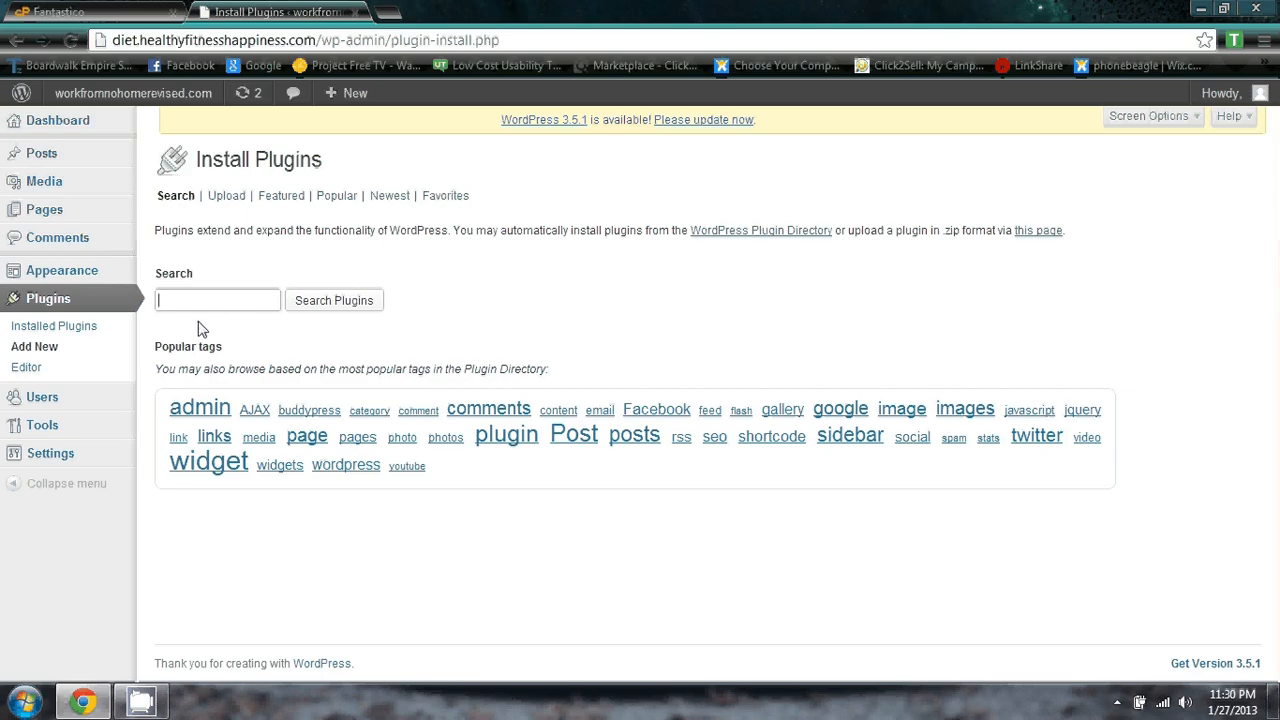
Search for 'seo smart links' and install the SEO Smart Links + 1.0 plugin.
{"action": "type", "text": "seo smart links"}
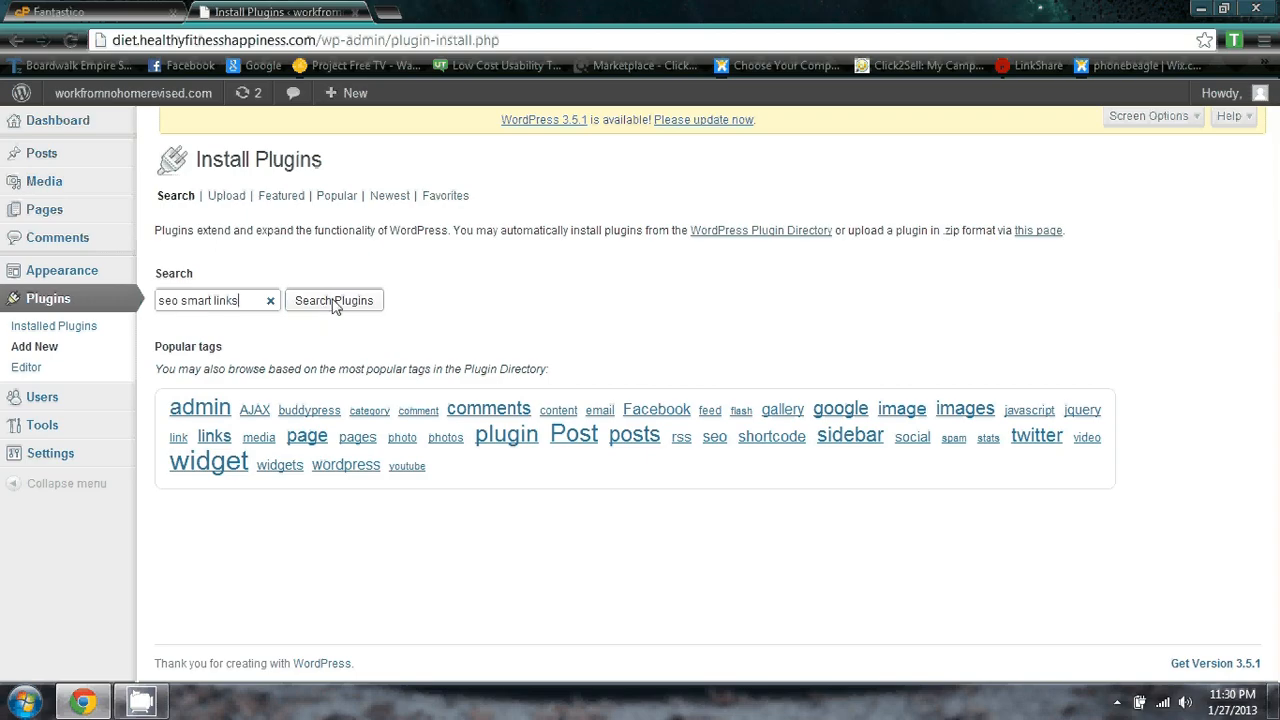
{"action": "left_click", "coordinate": [330, 307]}
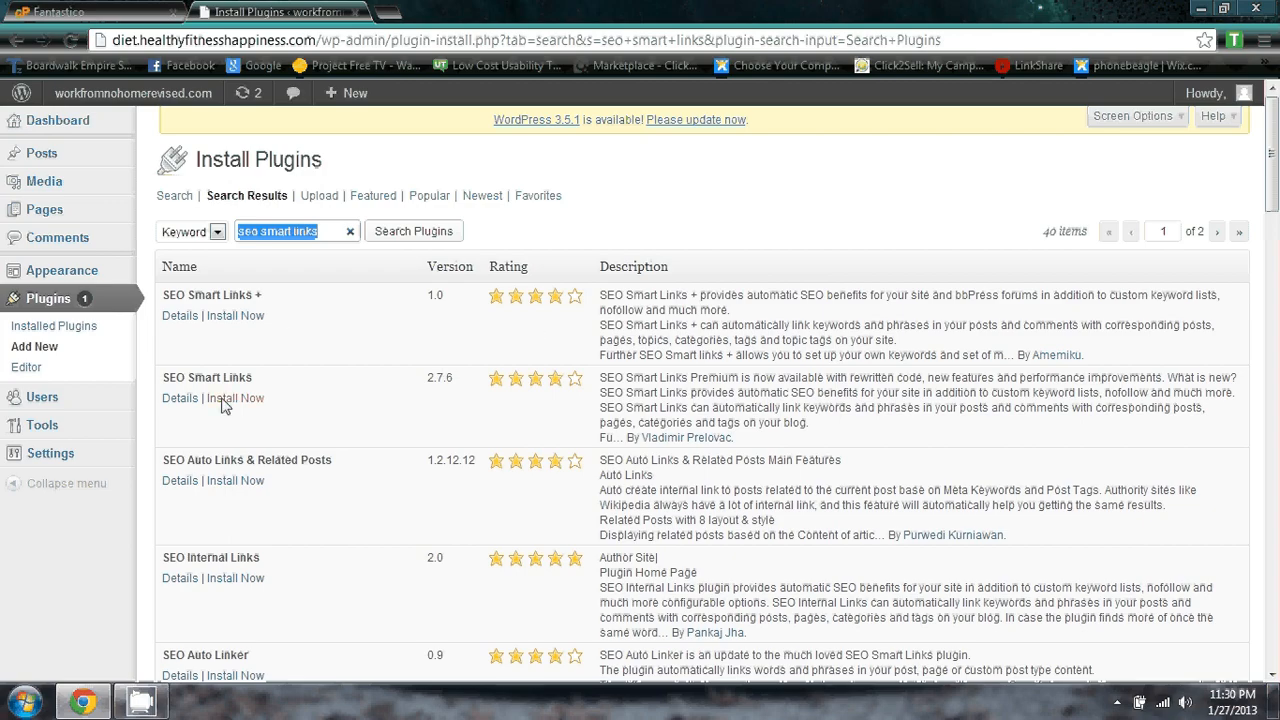
{"action": "left_click", "coordinate": [240, 316]}
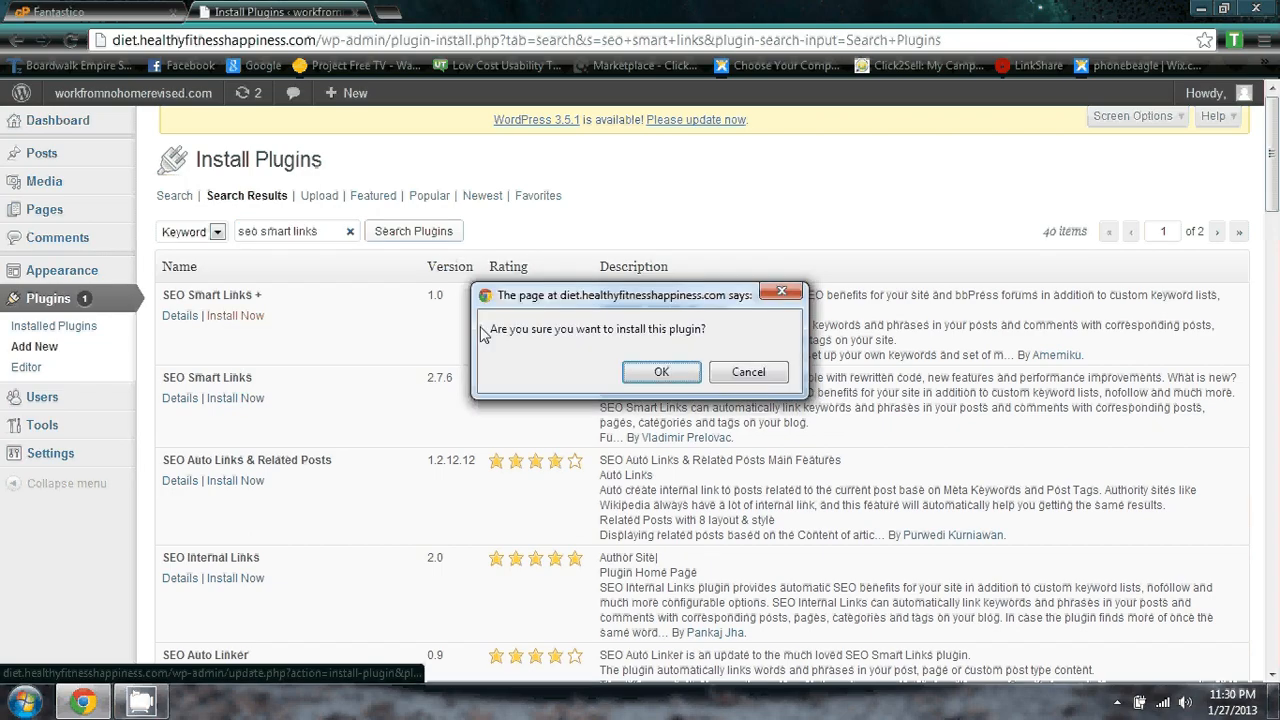
{"action": "left_click", "coordinate": [659, 374]}
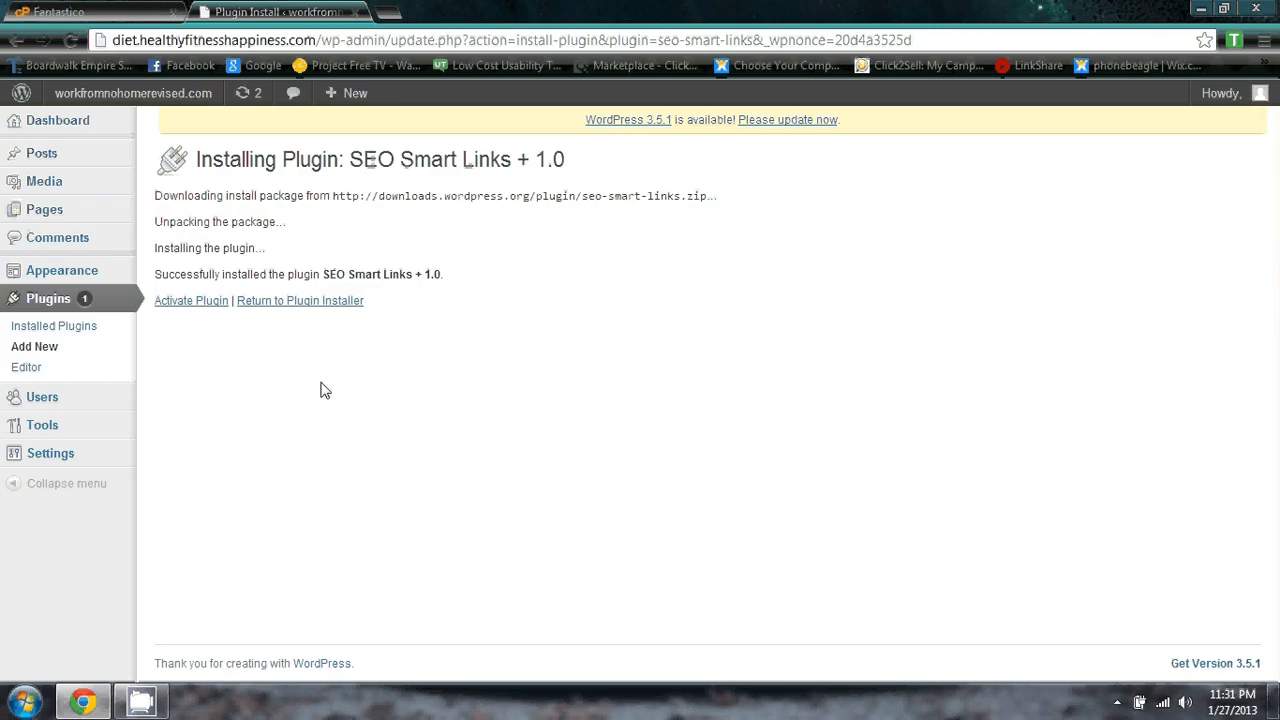
Search the plugin directory for 'share this' and install the Share This plugin.
{"action": "left_click", "coordinate": [86, 356]}
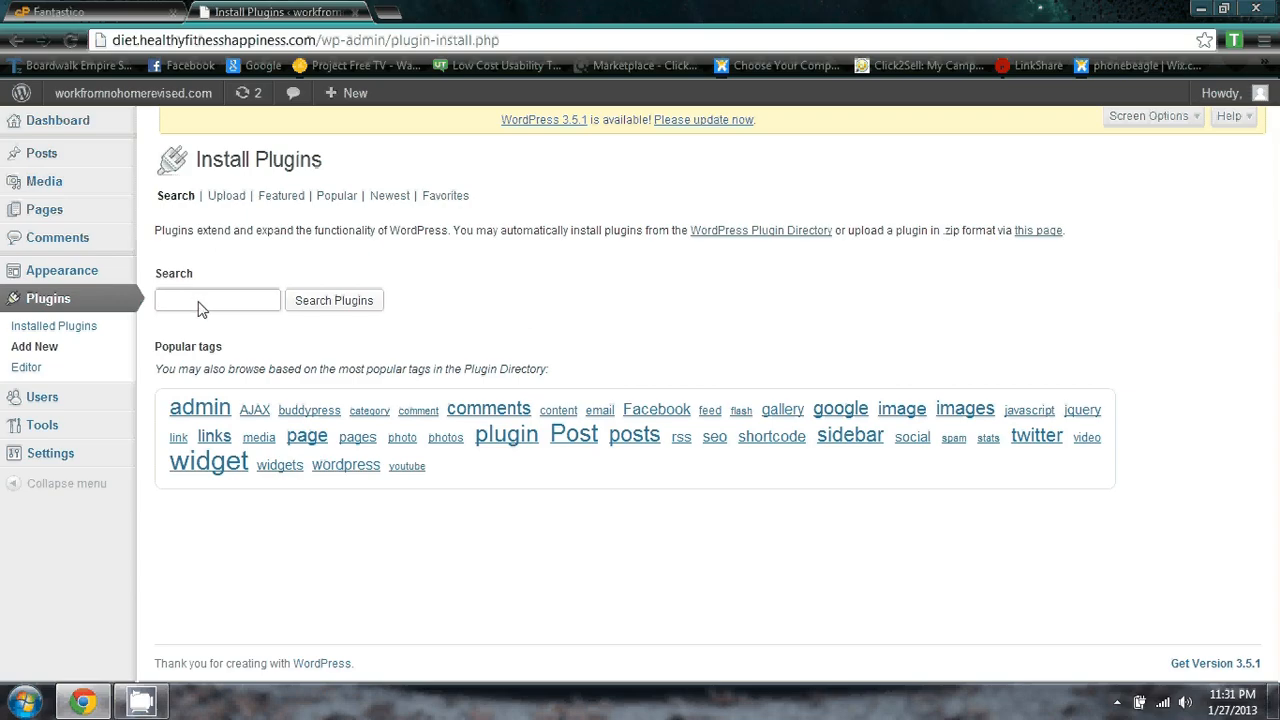
{"action": "left_click", "coordinate": [198, 303]}
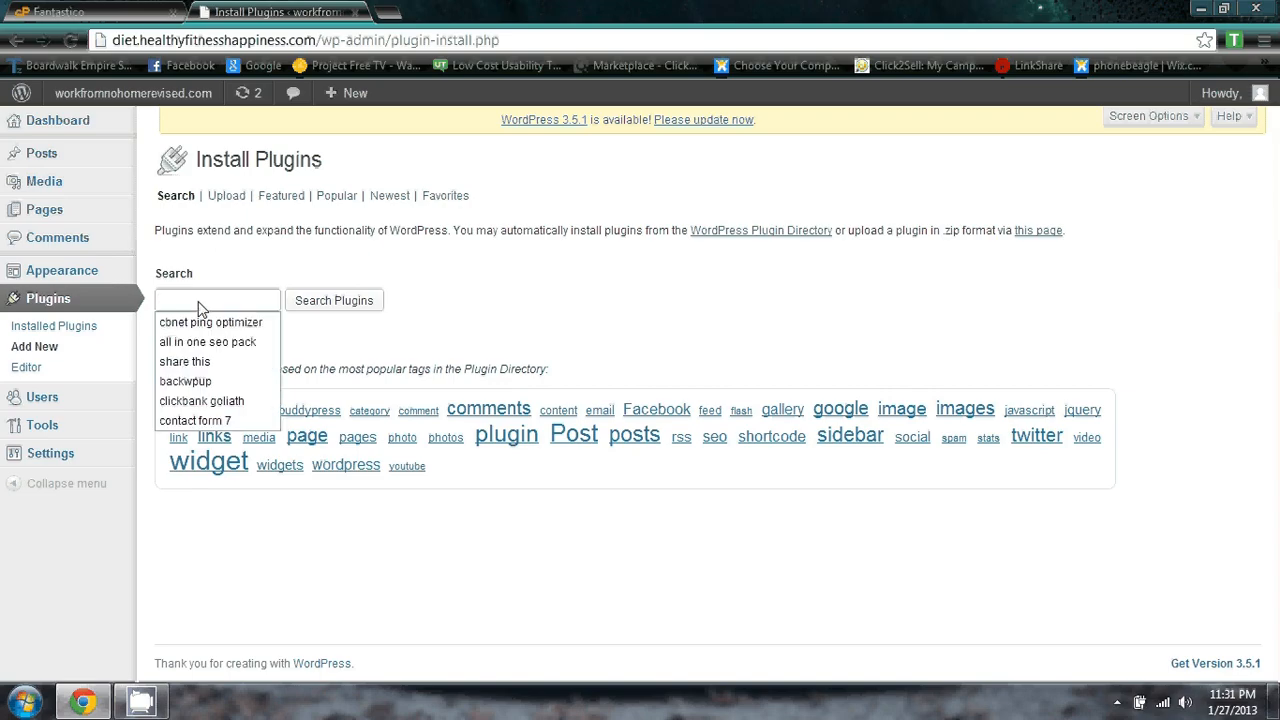
{"action": "type", "text": "share"}
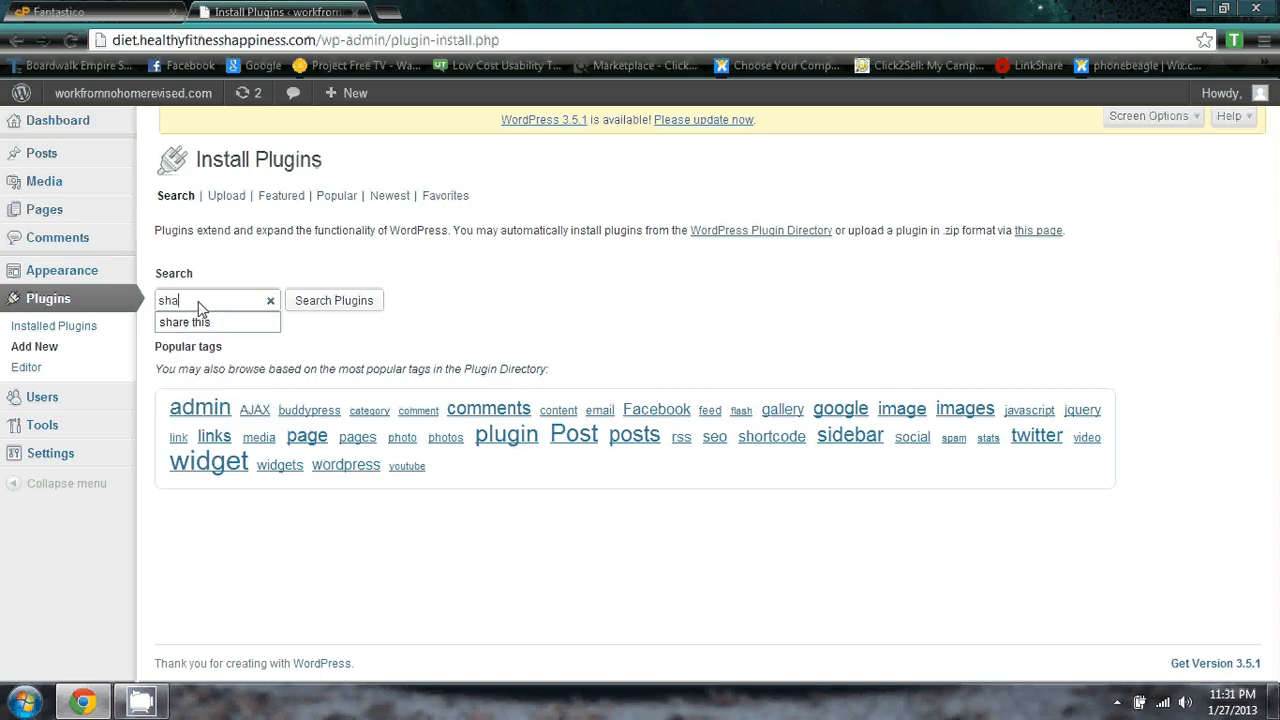
{"action": "left_click", "coordinate": [198, 323]}
{"action": "left_click", "coordinate": [350, 305]}
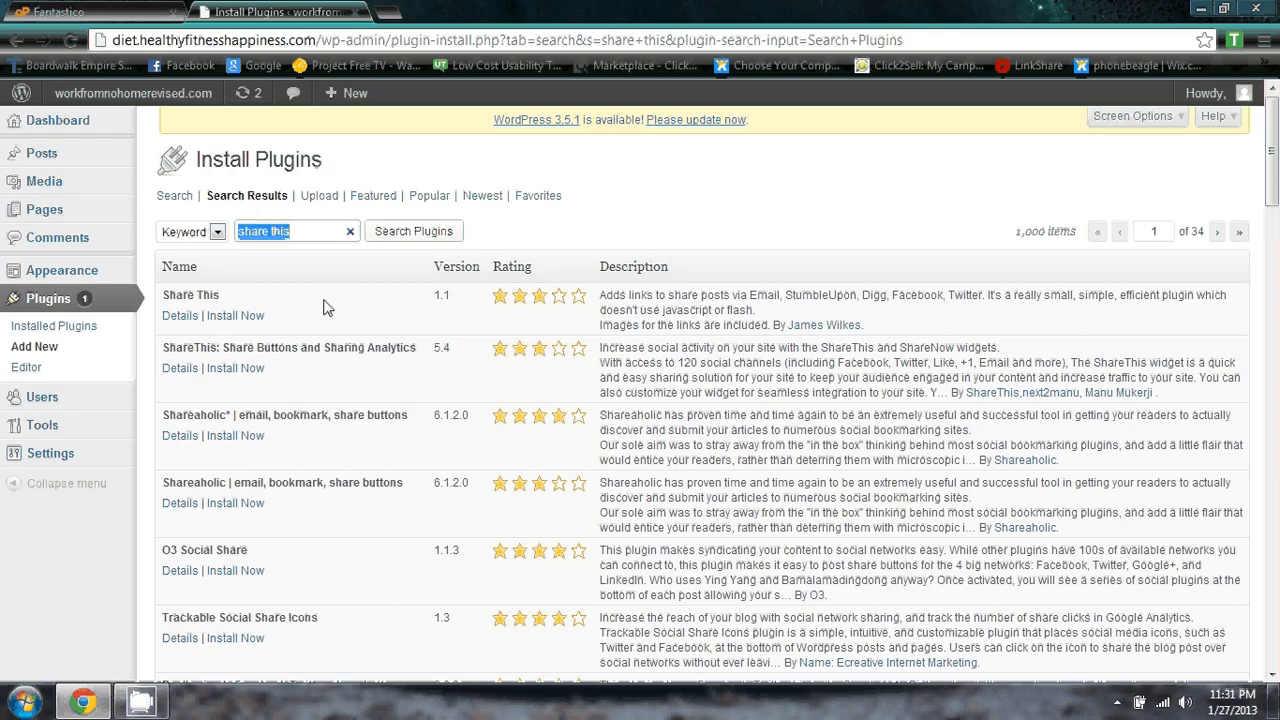
{"action": "left_click", "coordinate": [247, 317]}
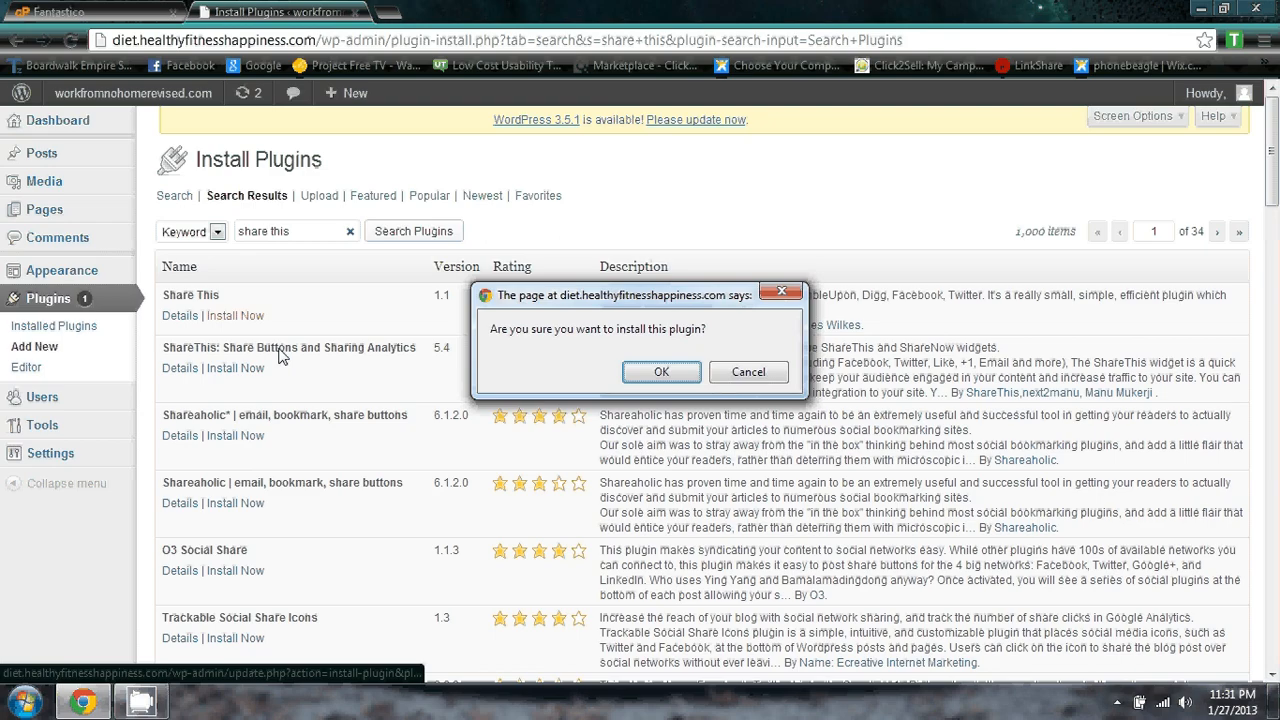
{"action": "key", "text": "Return"}
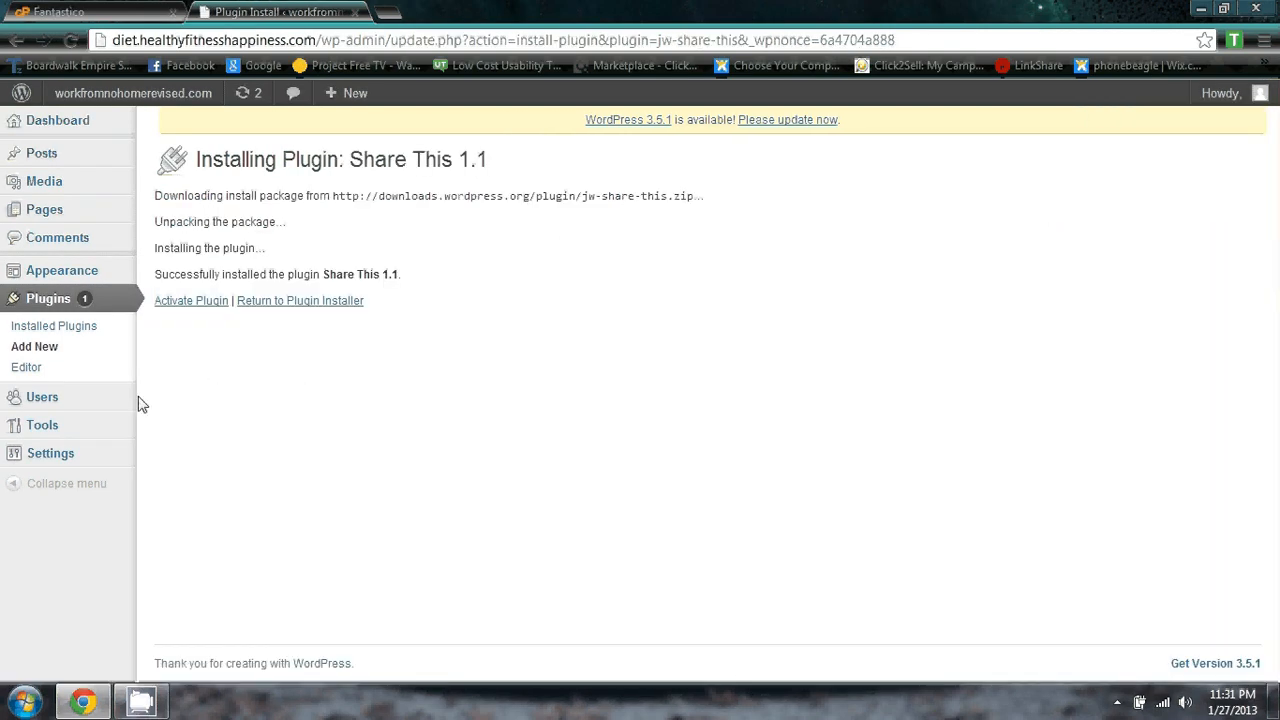
Search for 'si captcha anti-spam' and install SI CAPTCHA Anti-Spam 2.7.6.4.
{"action": "left_click", "coordinate": [84, 352]}
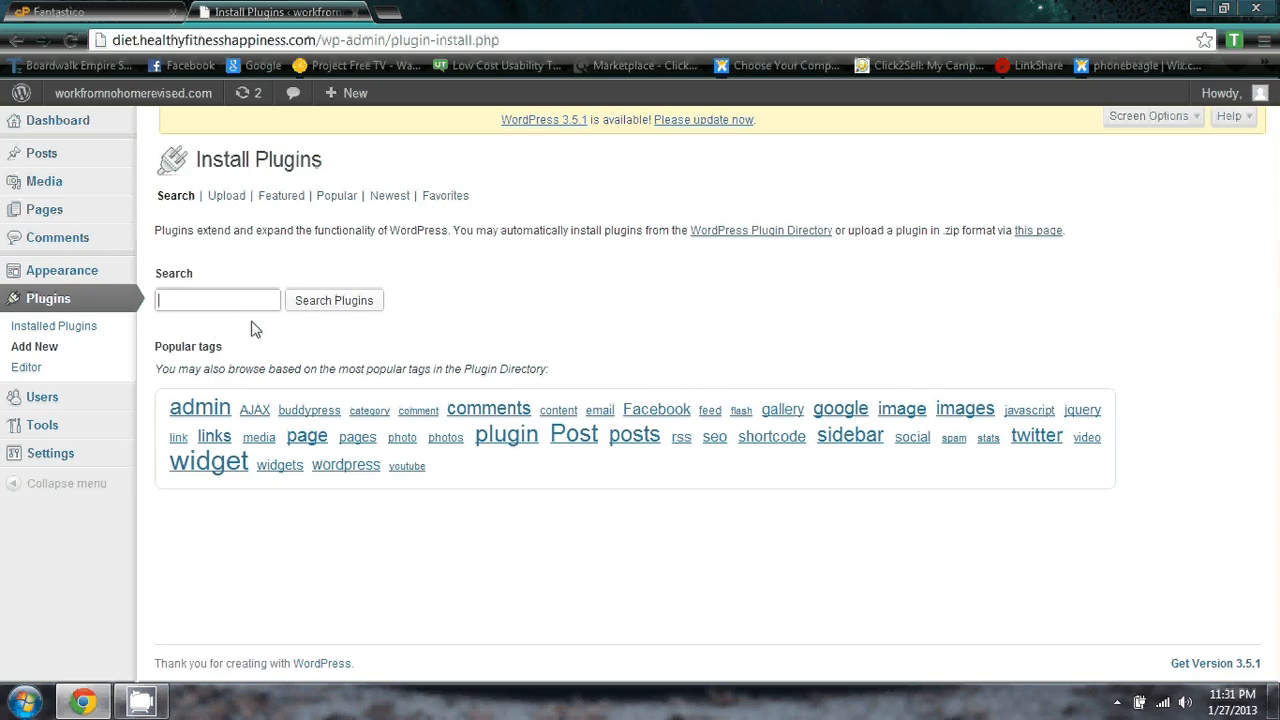
{"action": "left_click", "coordinate": [191, 300]}
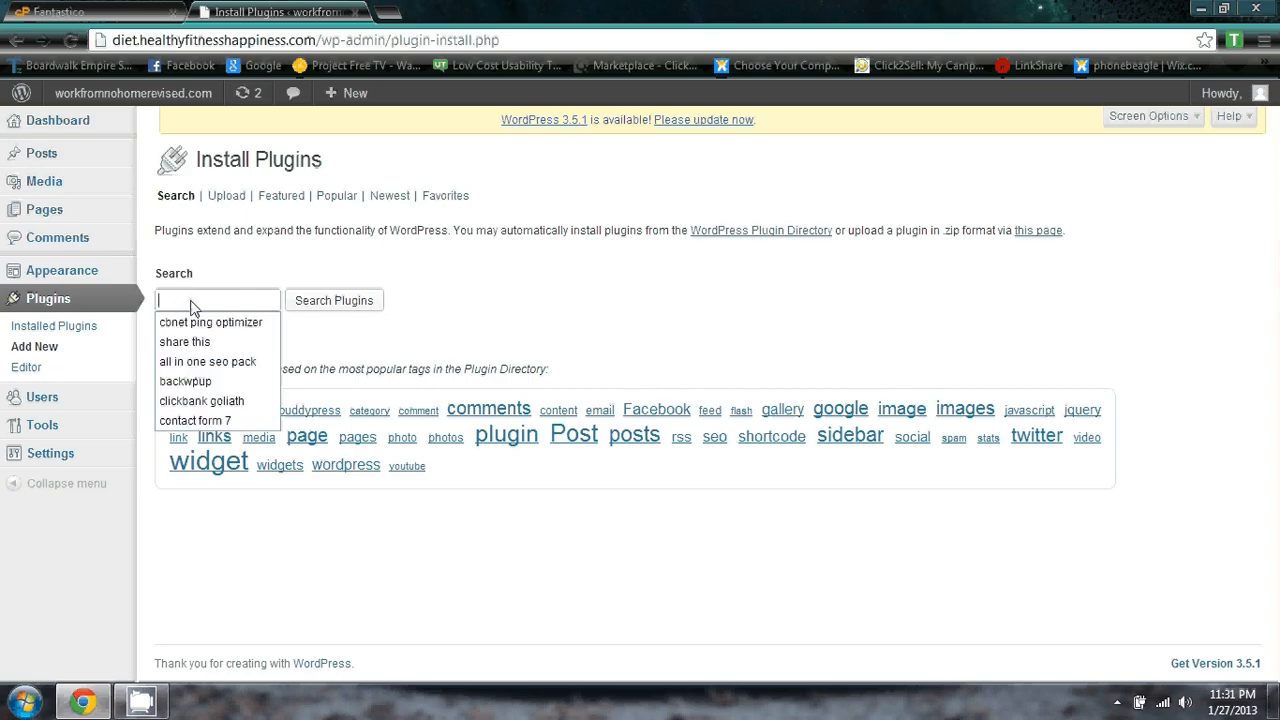
{"action": "type", "text": "si"}
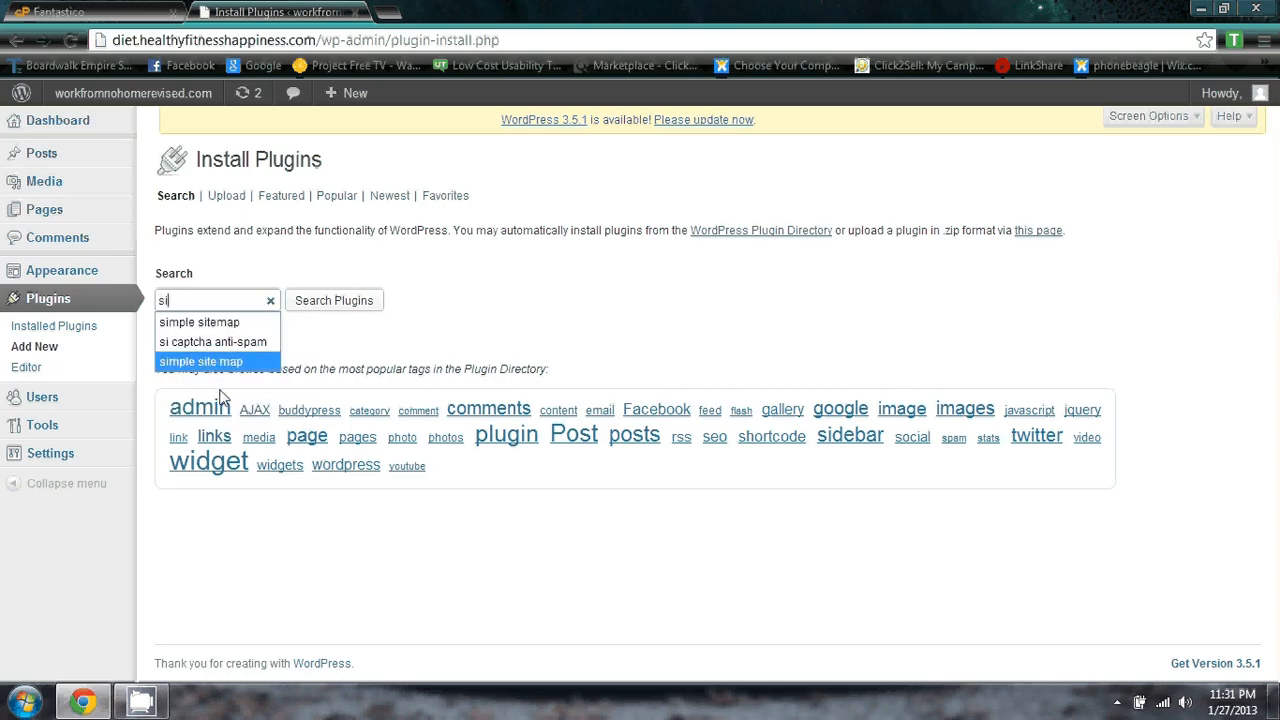
{"action": "left_click", "coordinate": [213, 341]}
{"action": "left_click", "coordinate": [340, 305]}
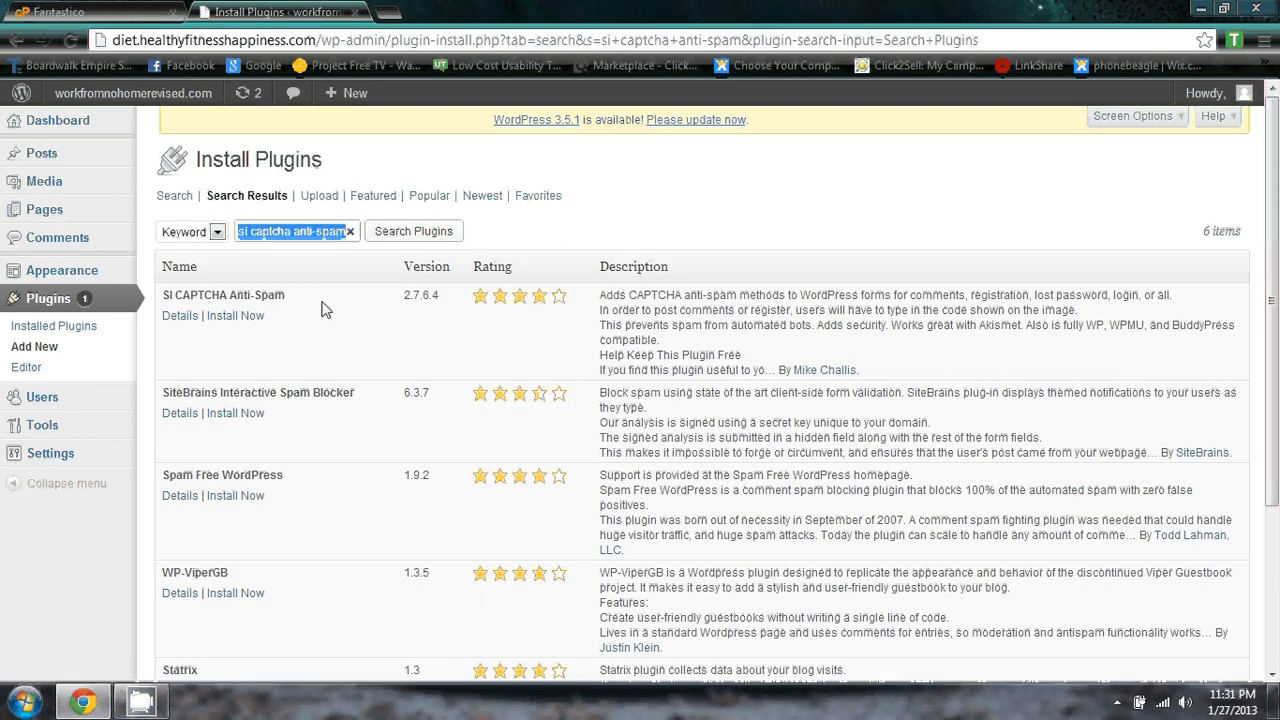
{"action": "left_click", "coordinate": [252, 316]}
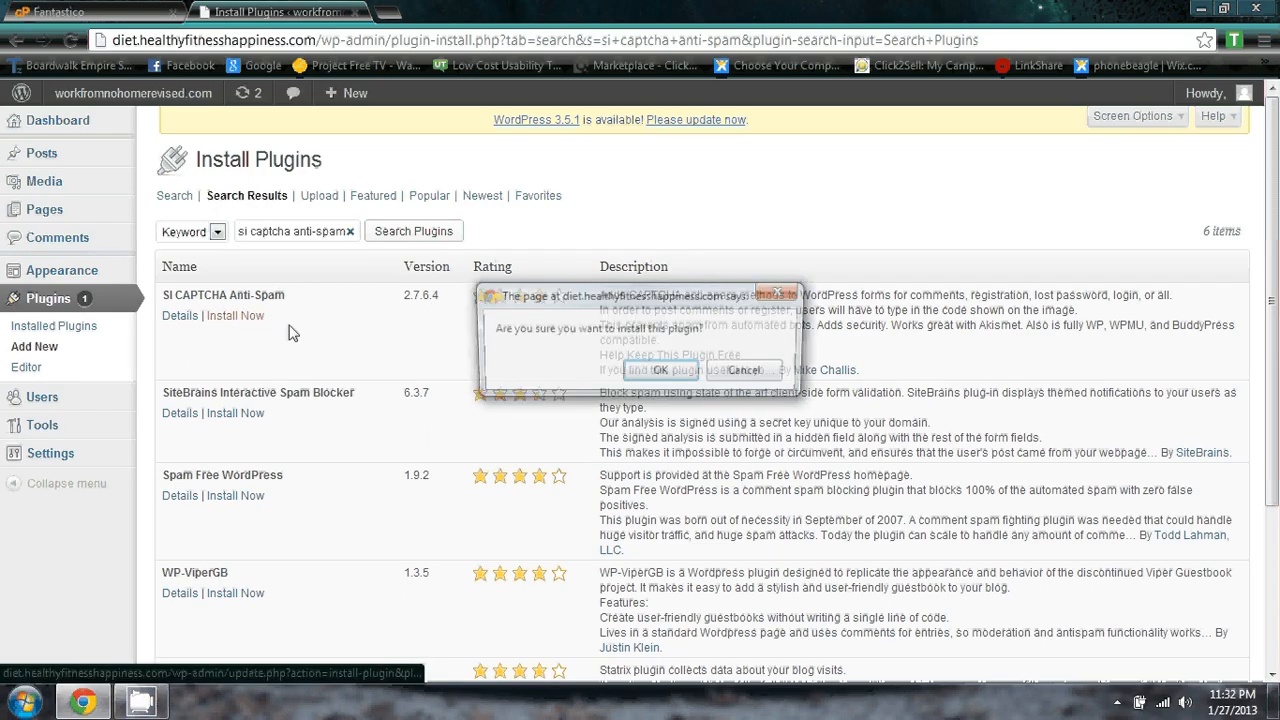
{"action": "left_click", "coordinate": [661, 367]}
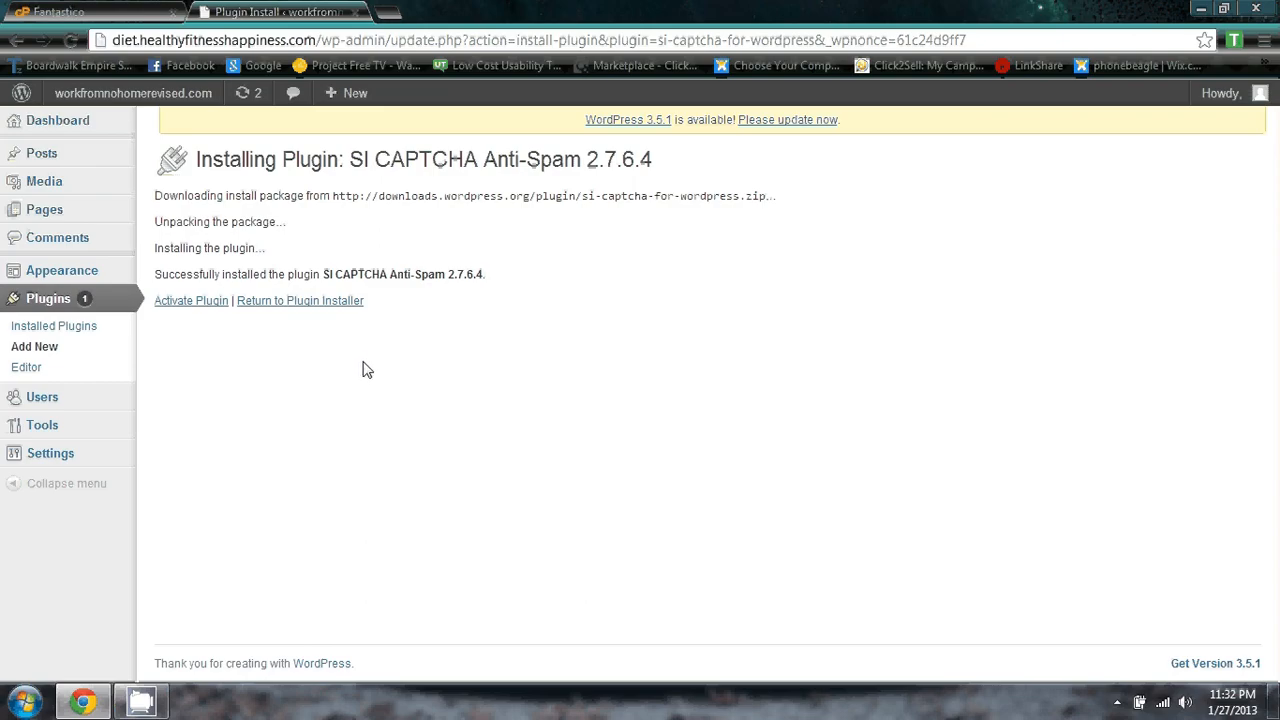
Search the plugin directory for 'smart 404' and install the Smart 404 plugin.
{"action": "left_click", "coordinate": [62, 348]}
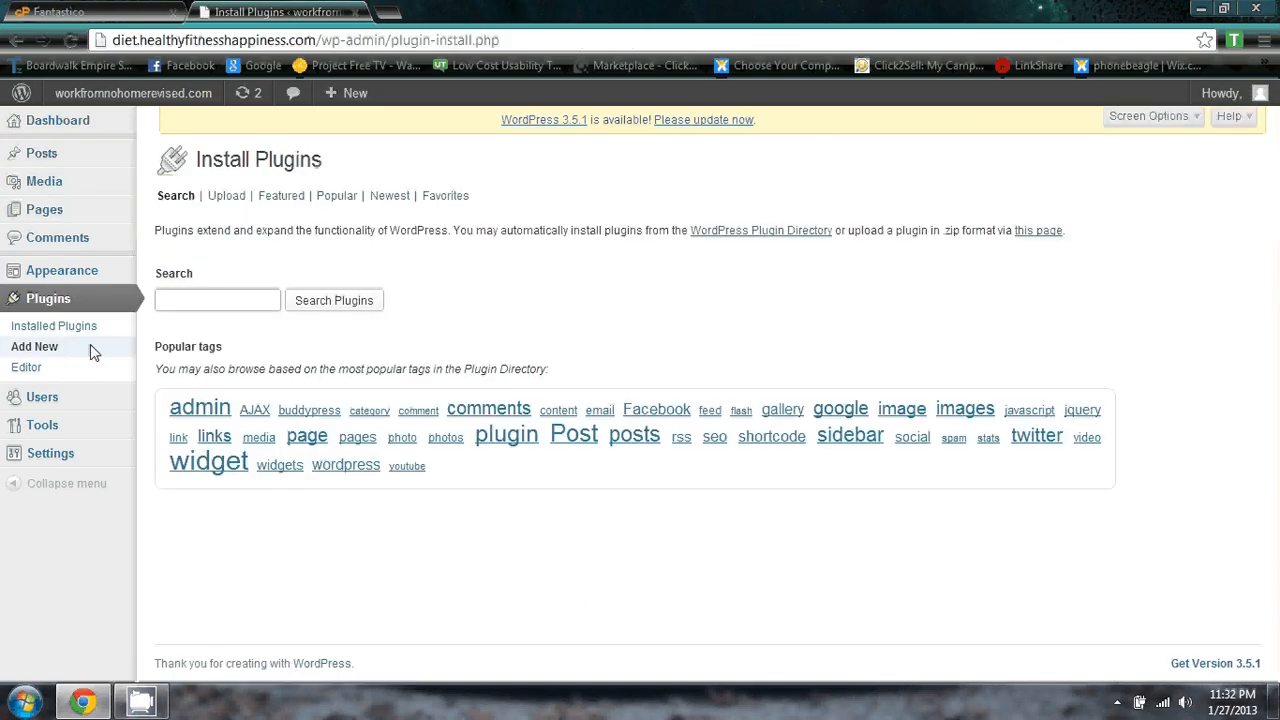
{"action": "type", "text": "smart"}
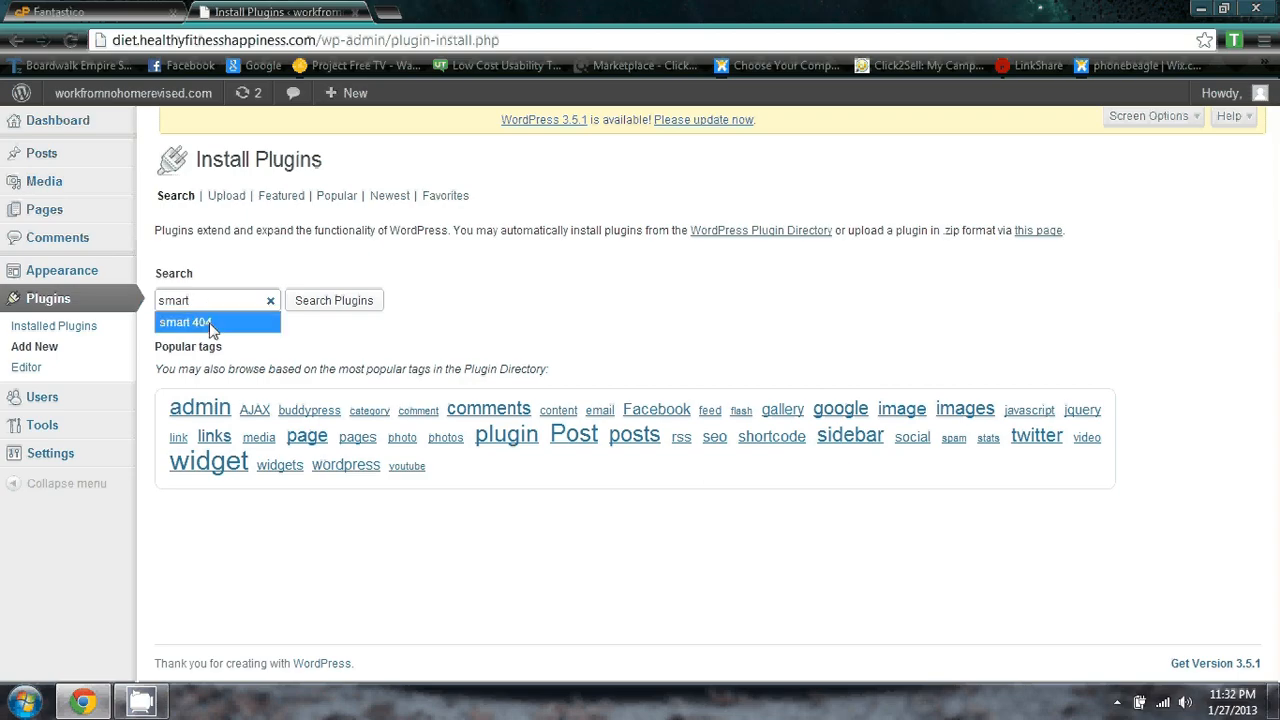
{"action": "left_click", "coordinate": [196, 322]}
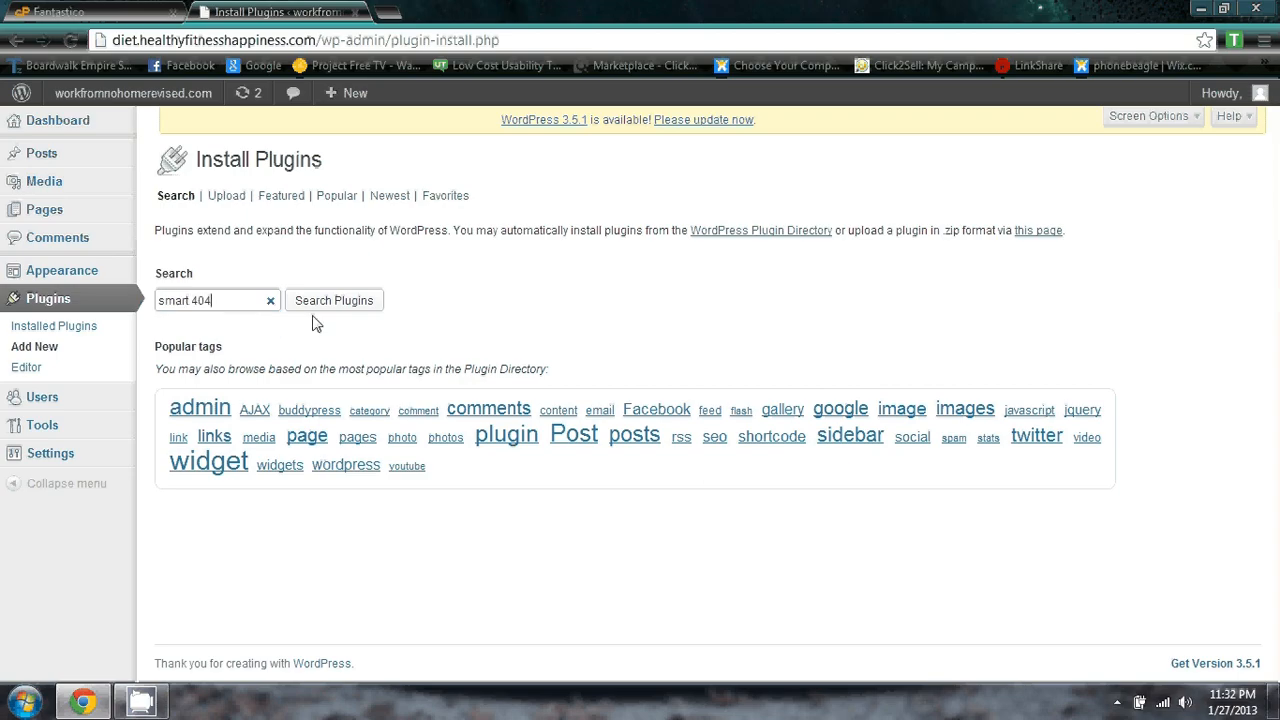
{"action": "left_click", "coordinate": [322, 304]}
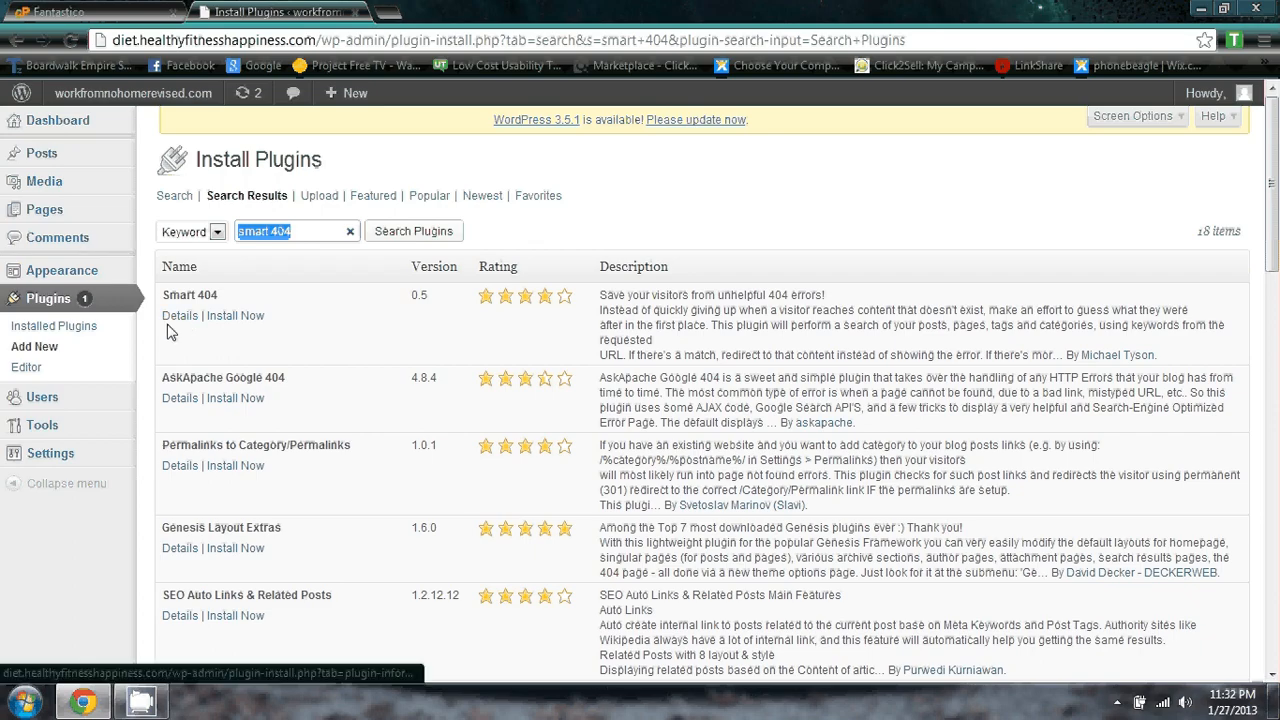
{"action": "left_click", "coordinate": [240, 315]}
{"action": "left_click", "coordinate": [658, 373]}
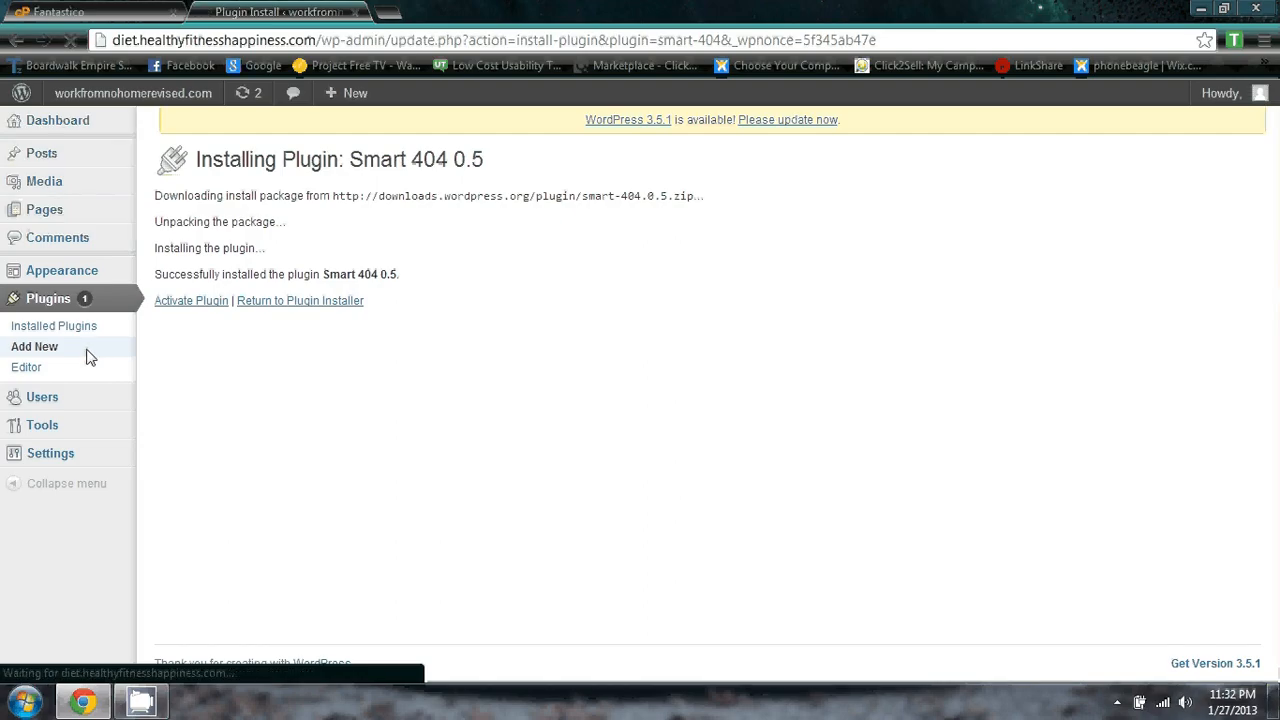
Enter 'spider random posts' in a fresh plugin search.
{"action": "left_click", "coordinate": [34, 346]}
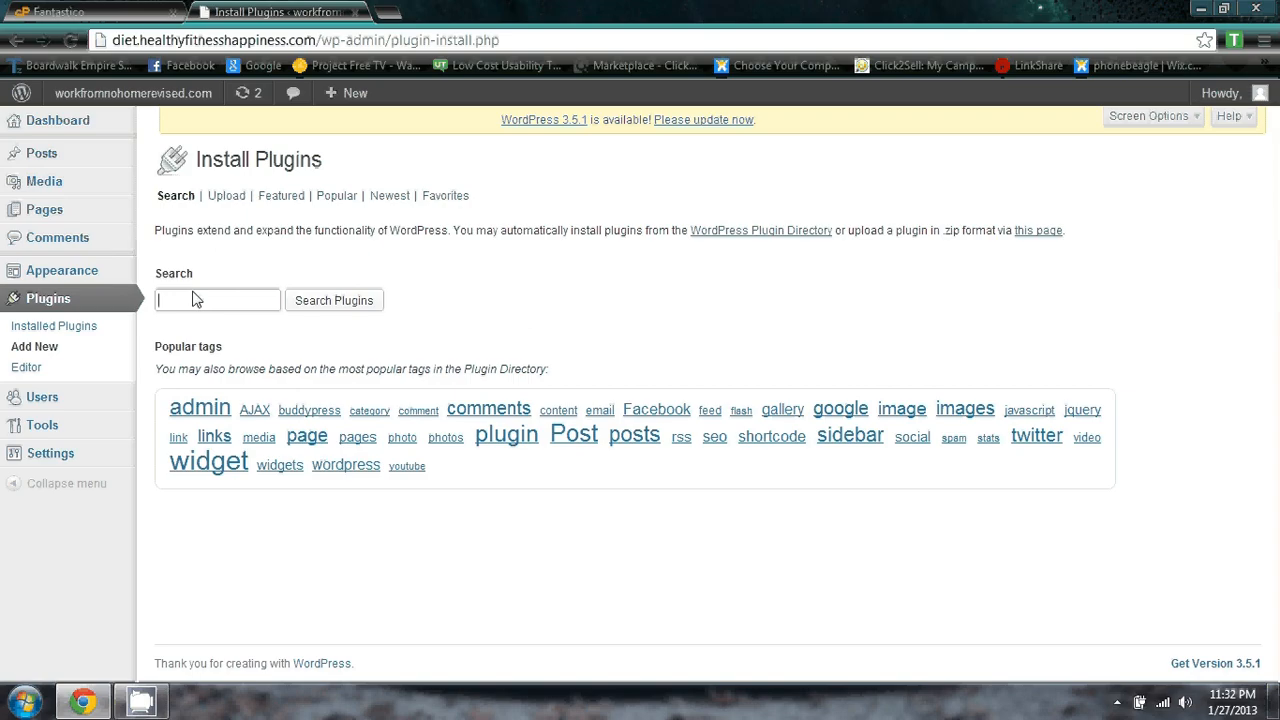
{"action": "type", "text": "sp"}
{"action": "left_click", "coordinate": [218, 324]}
Run the 'spider random posts' search and install Random Post 1.0.0.
{"action": "left_click", "coordinate": [333, 302]}
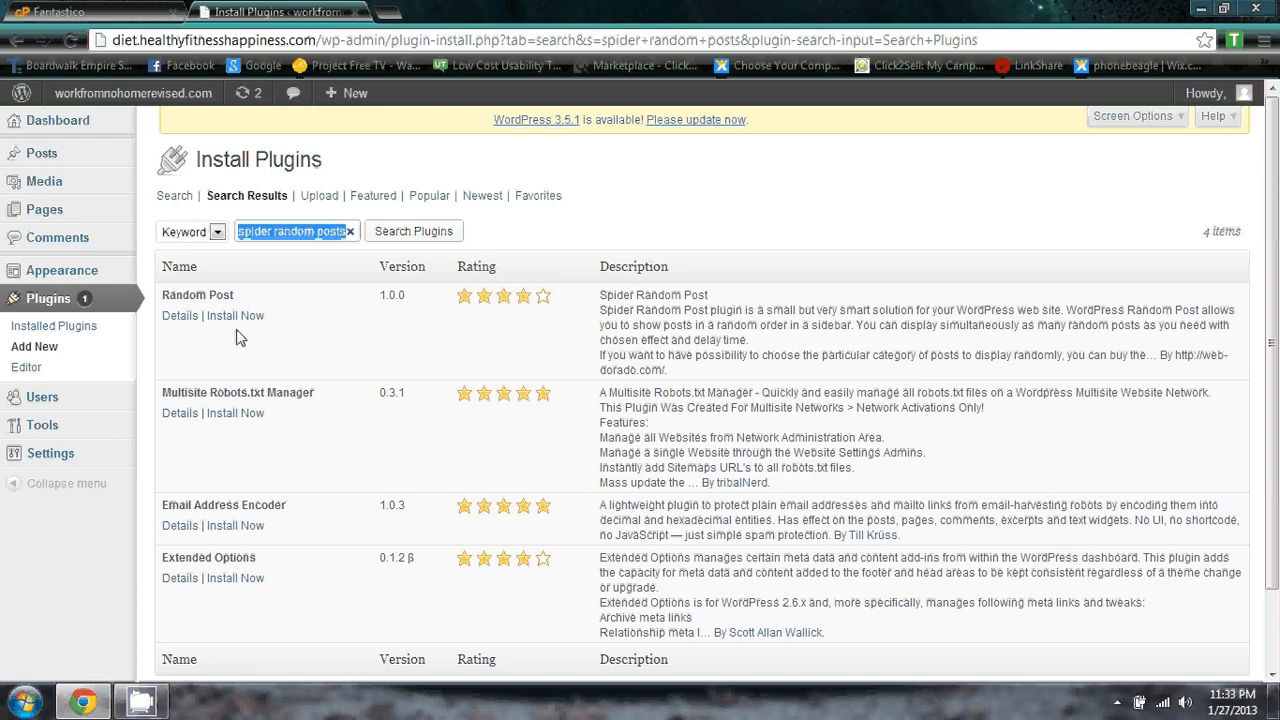
{"action": "scroll", "coordinate": [242, 416], "scroll_direction": "down", "scroll_amount": 2}
{"action": "scroll", "coordinate": [242, 416], "scroll_direction": "up", "scroll_amount": 2}
{"action": "left_click", "coordinate": [240, 316]}
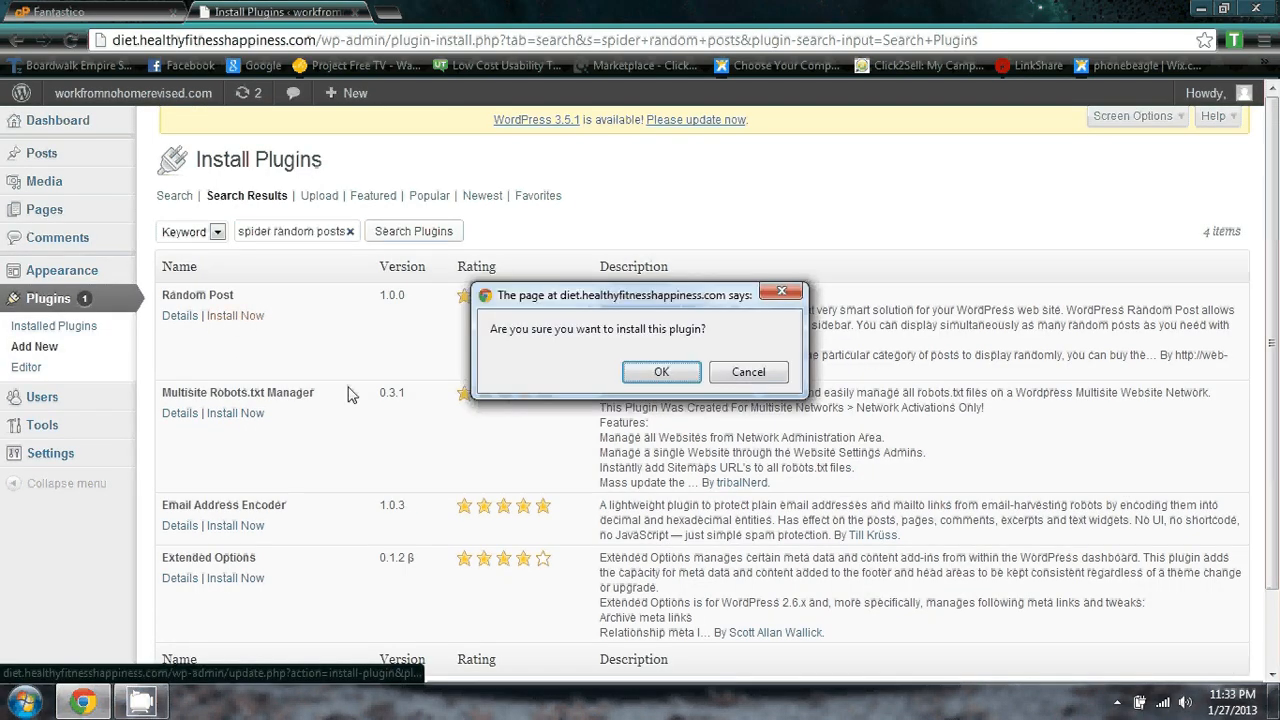
{"action": "left_click", "coordinate": [660, 372]}
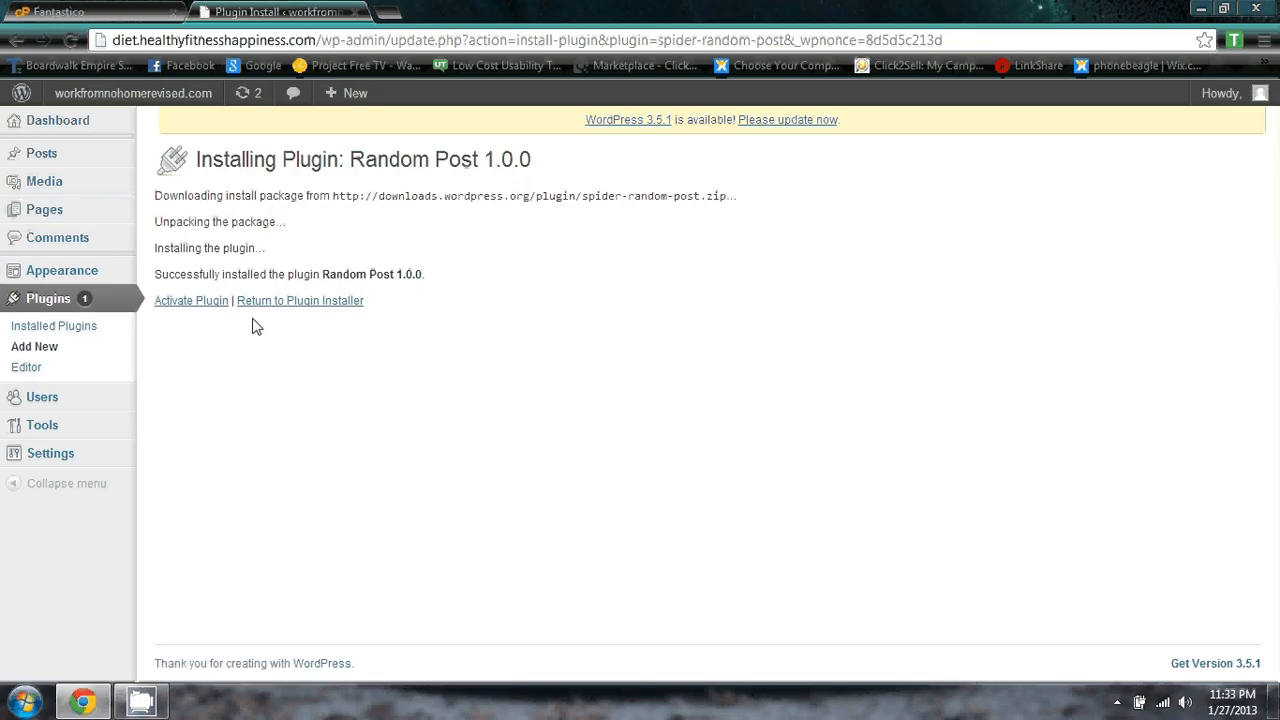
Search for 'wp-pagenavi' and install WP-PageNavi 2.83, returning to the empty plugin search.
{"action": "left_click", "coordinate": [64, 352]}
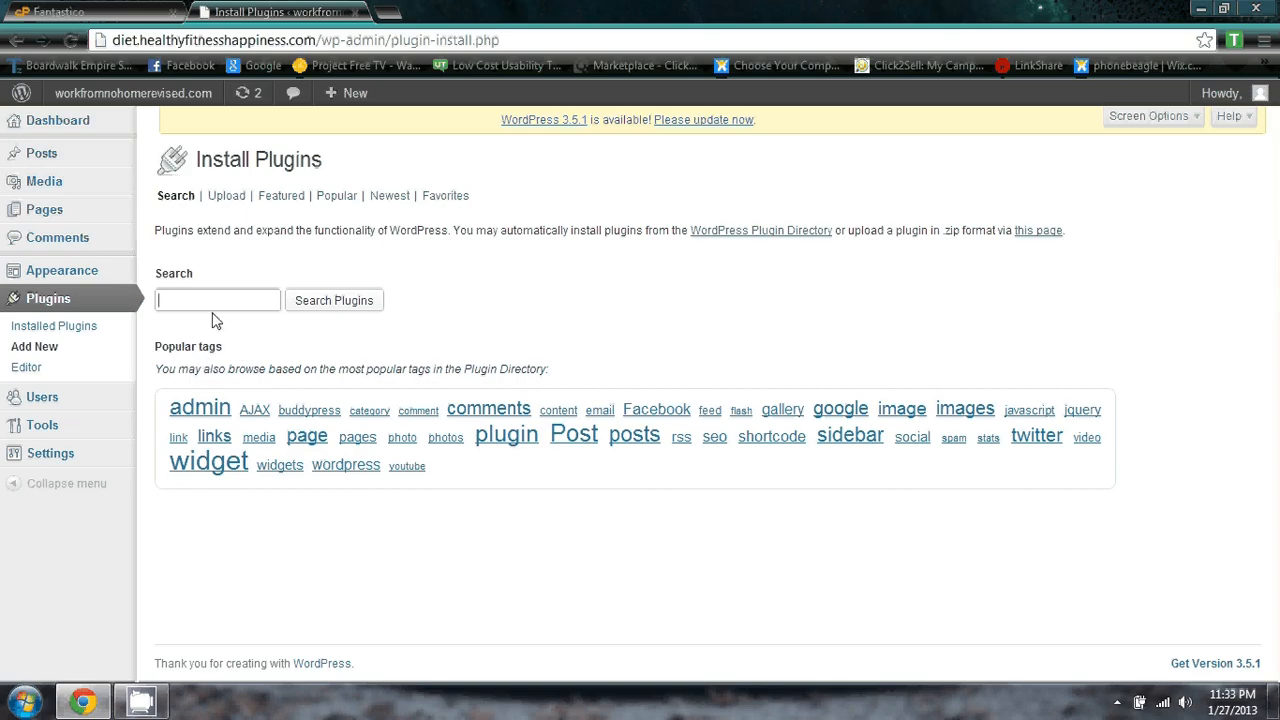
{"action": "type", "text": "w"}
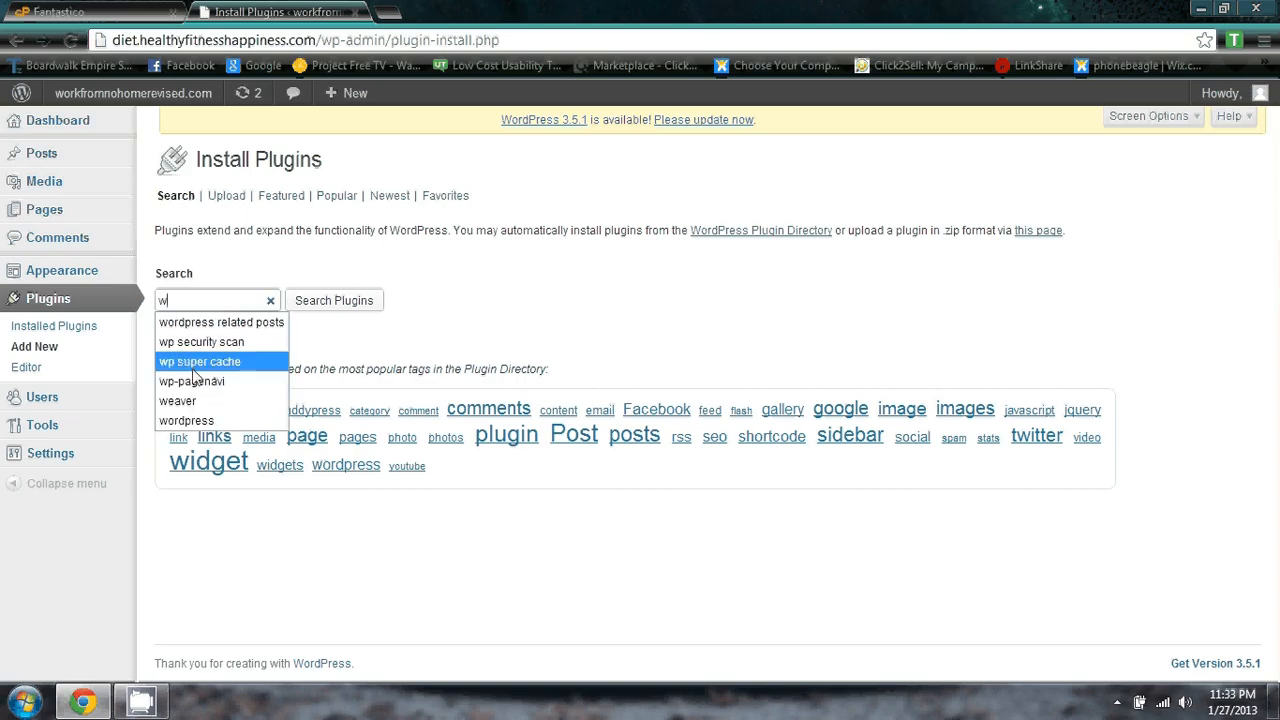
{"action": "type", "text": "p"}
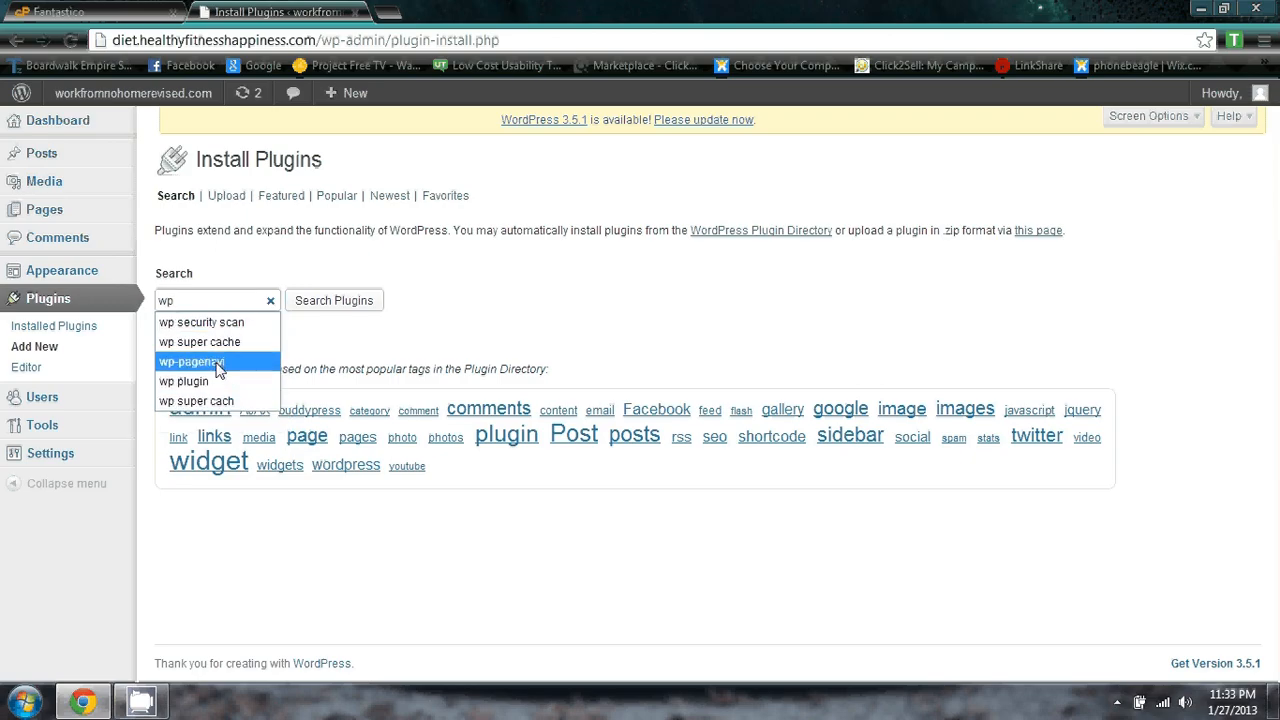
{"action": "left_click", "coordinate": [219, 366]}
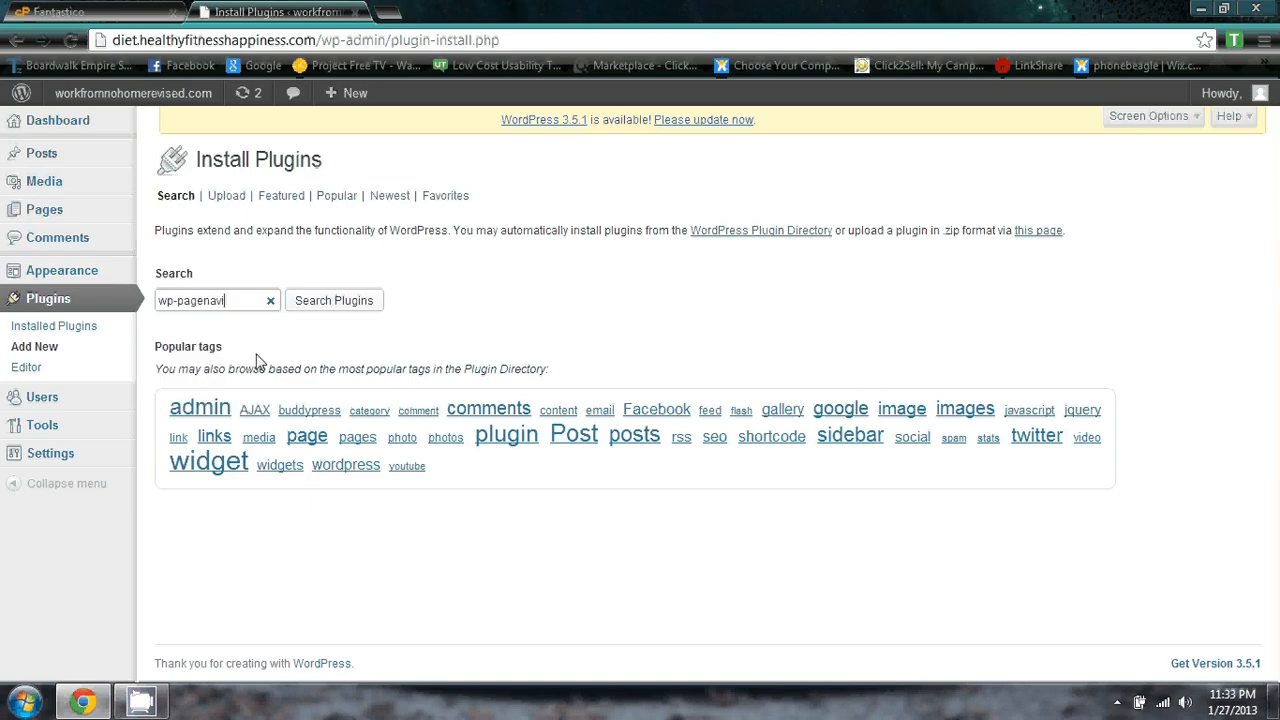
{"action": "left_click", "coordinate": [325, 304]}
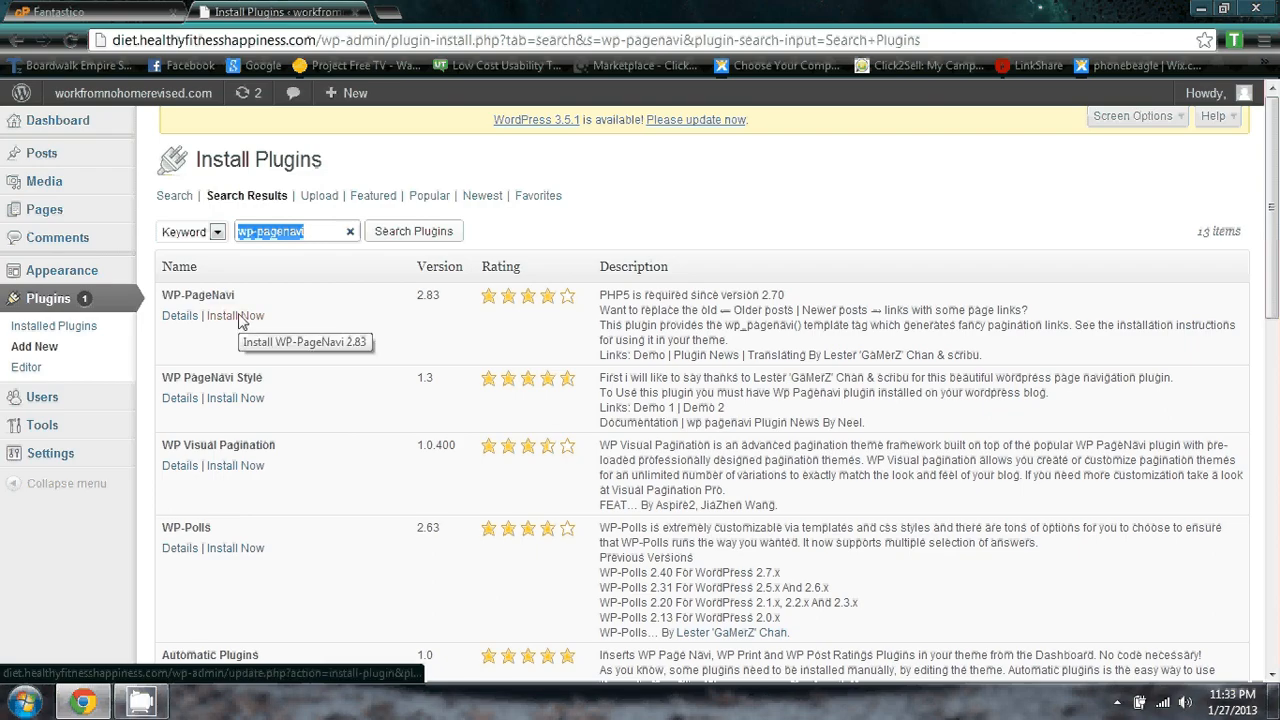
{"action": "left_click", "coordinate": [240, 316]}
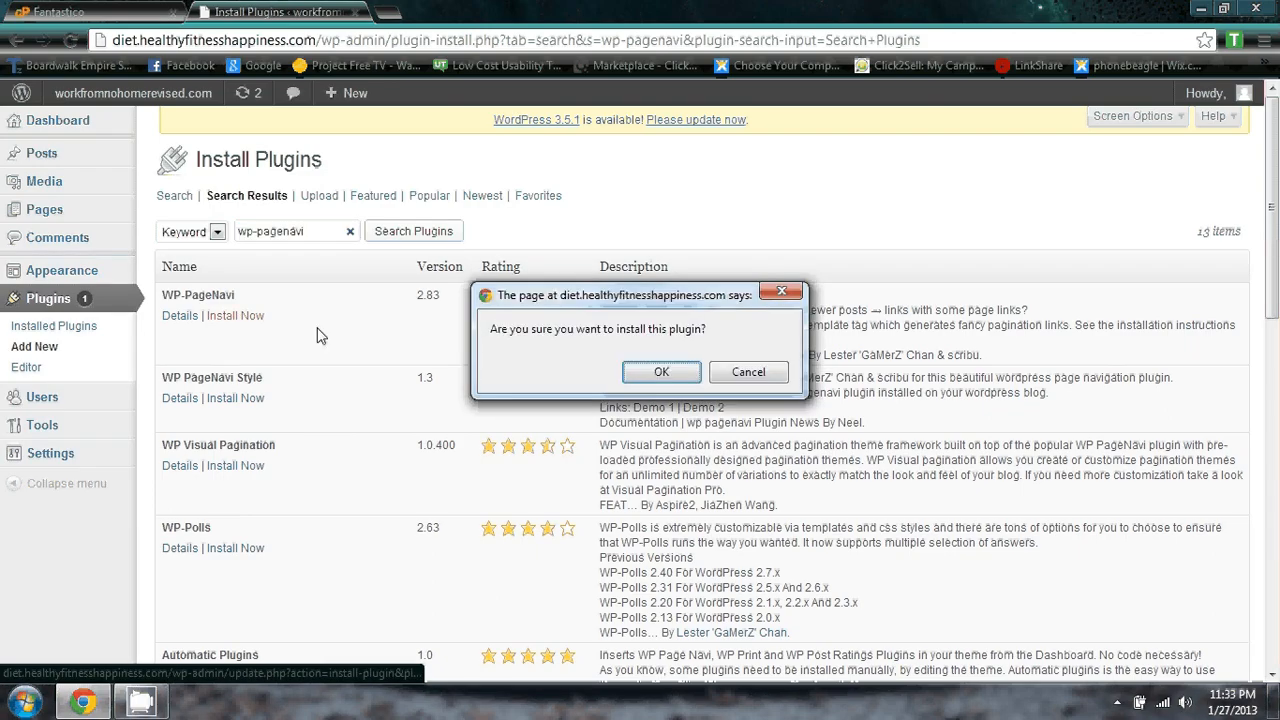
{"action": "left_click", "coordinate": [657, 373]}
{"action": "left_click", "coordinate": [63, 348]}
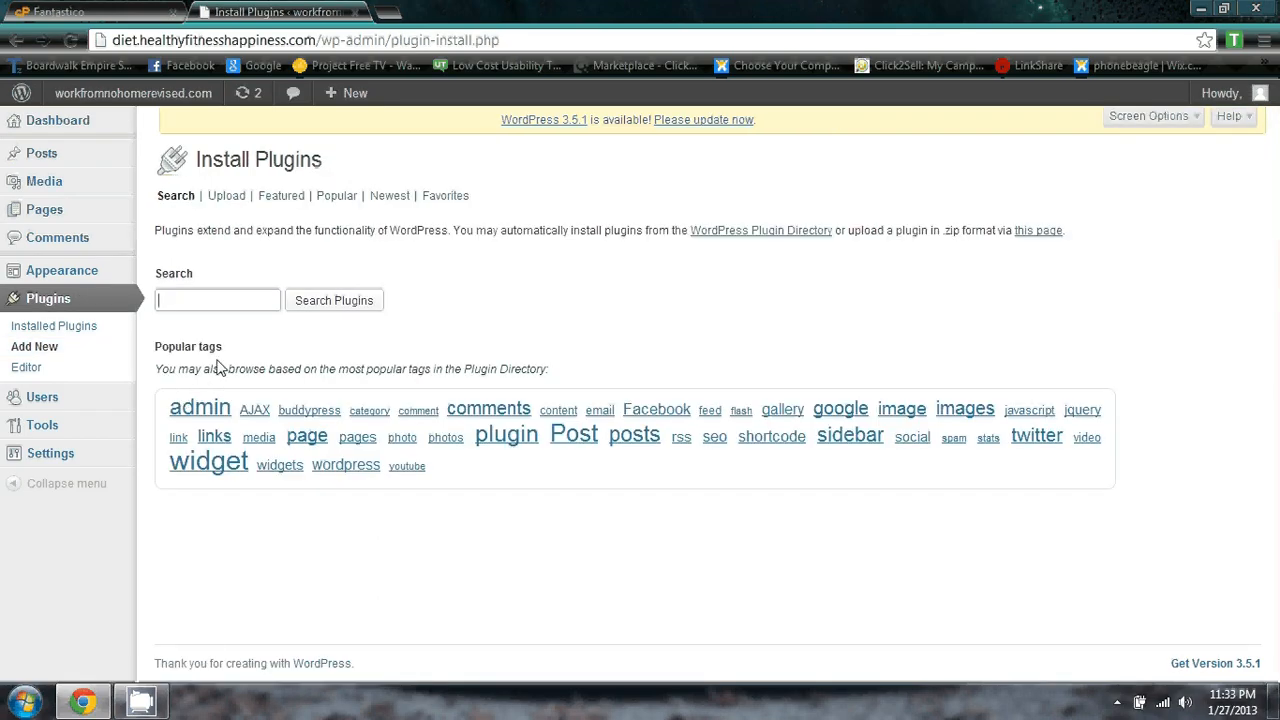
Search for 'wordpress related posts' and install the WordPress Related Posts plugin.
{"action": "type", "text": "wo"}
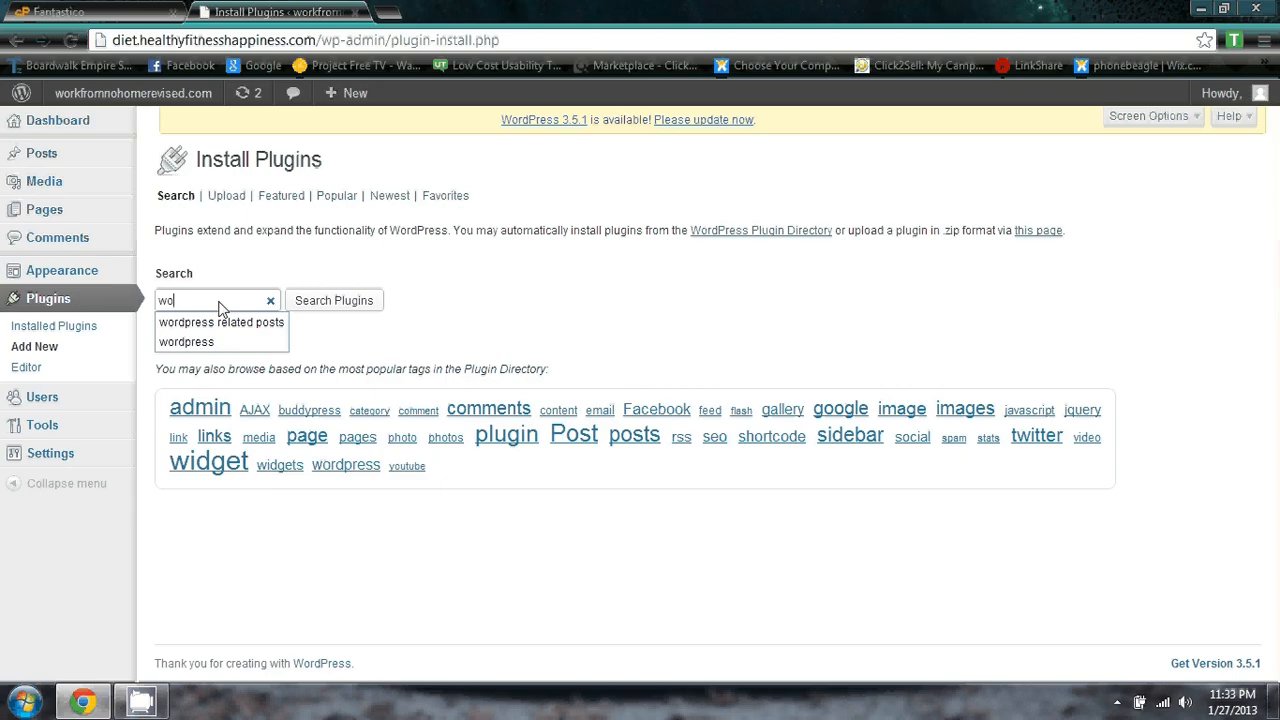
{"action": "left_click", "coordinate": [221, 322]}
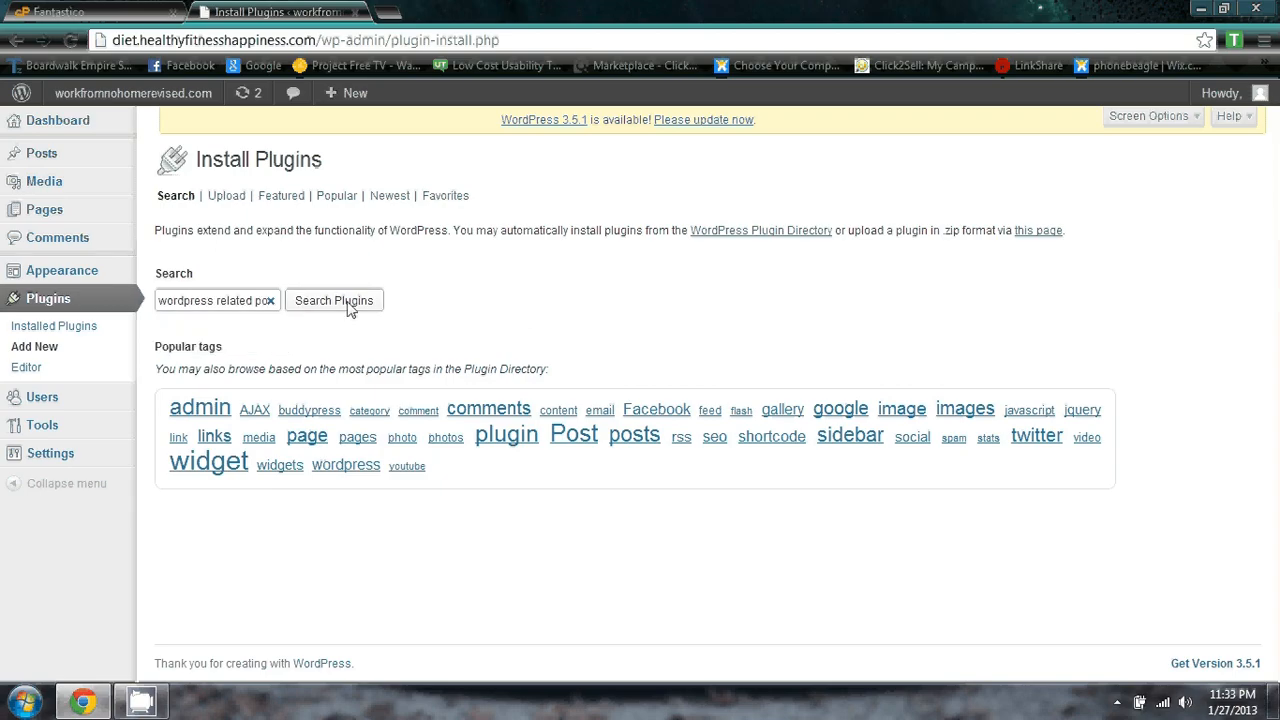
{"action": "left_click", "coordinate": [340, 301]}
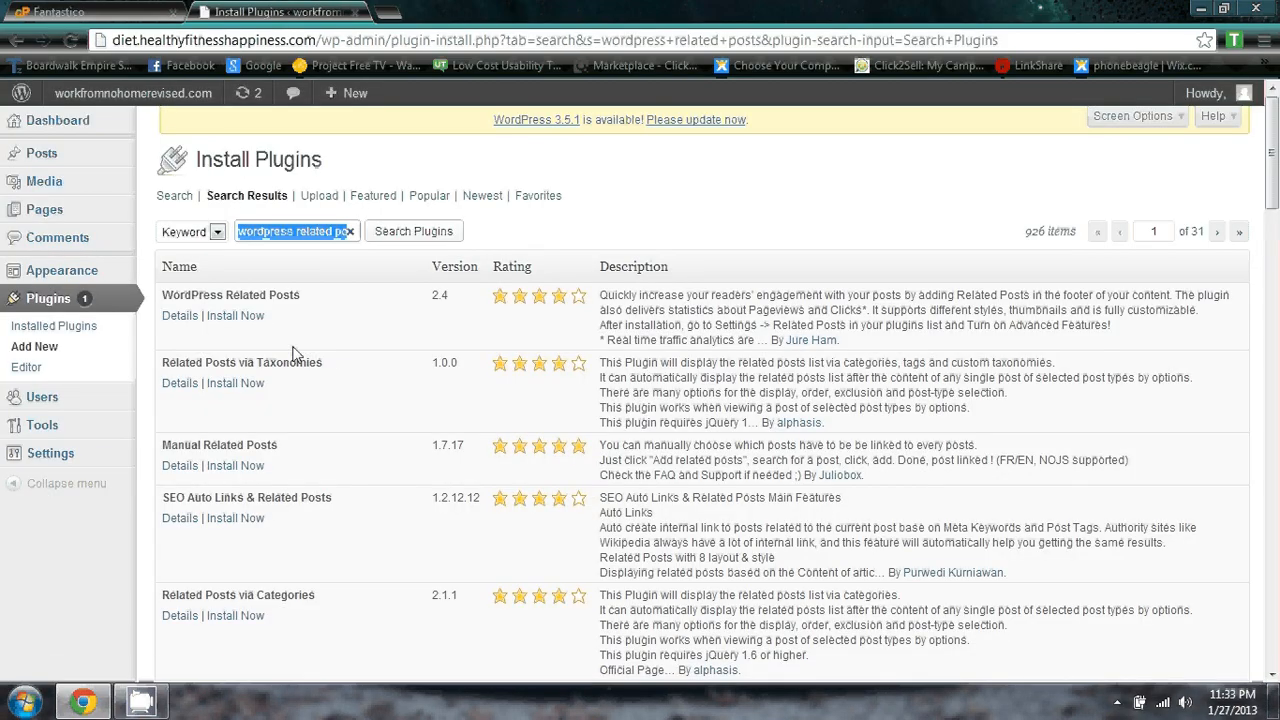
{"action": "left_click", "coordinate": [240, 316]}
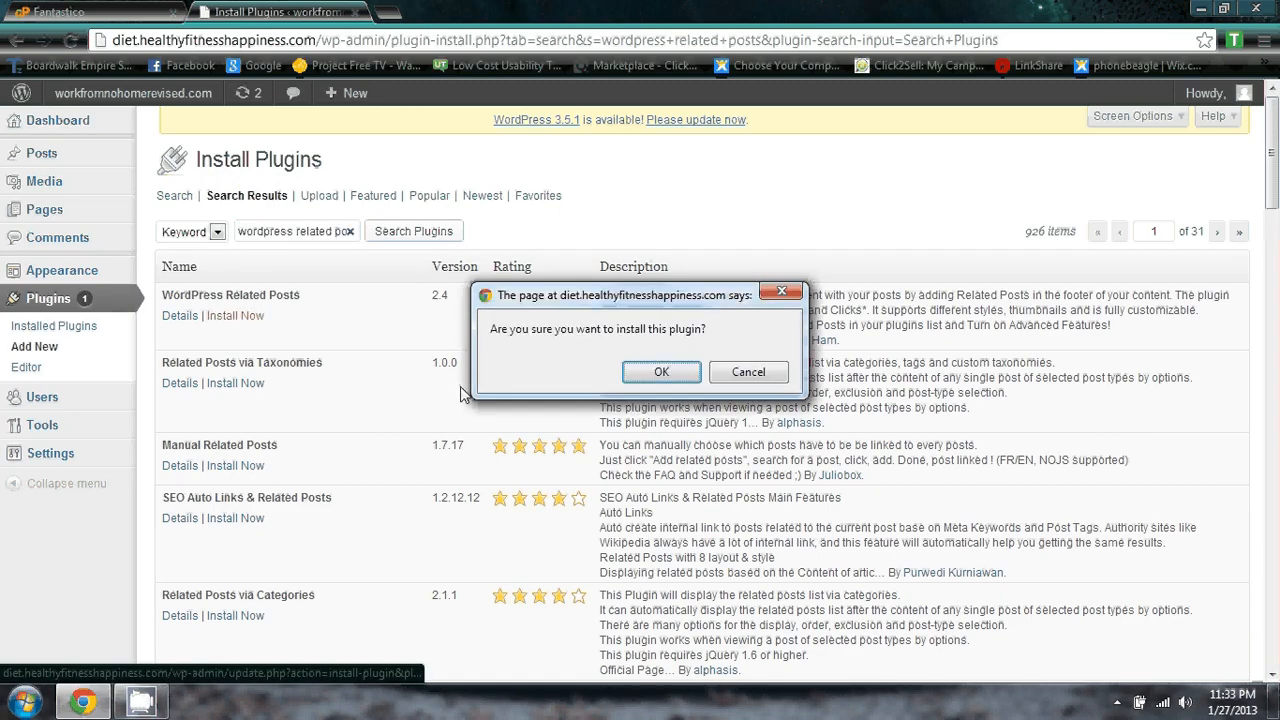
{"action": "left_click", "coordinate": [625, 372]}
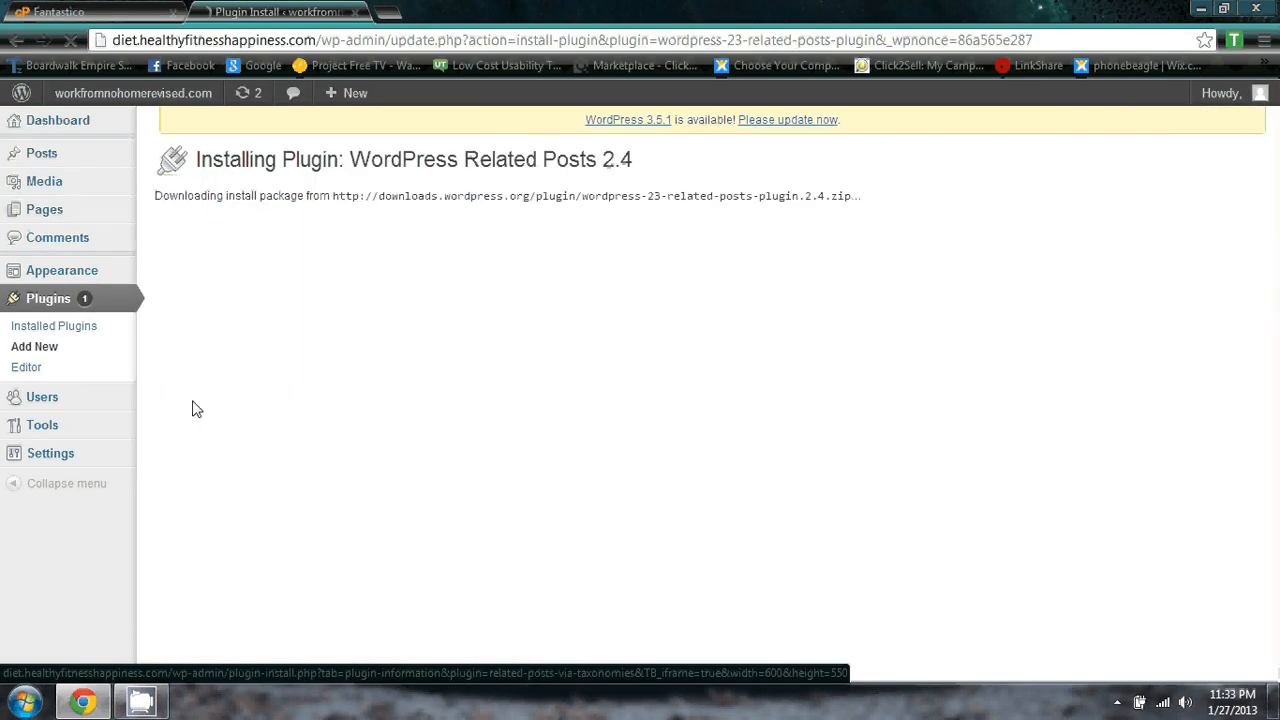
Search for 'social web links' and install Social Web Links 5.0, then return to the search page.
{"action": "left_click", "coordinate": [59, 346]}
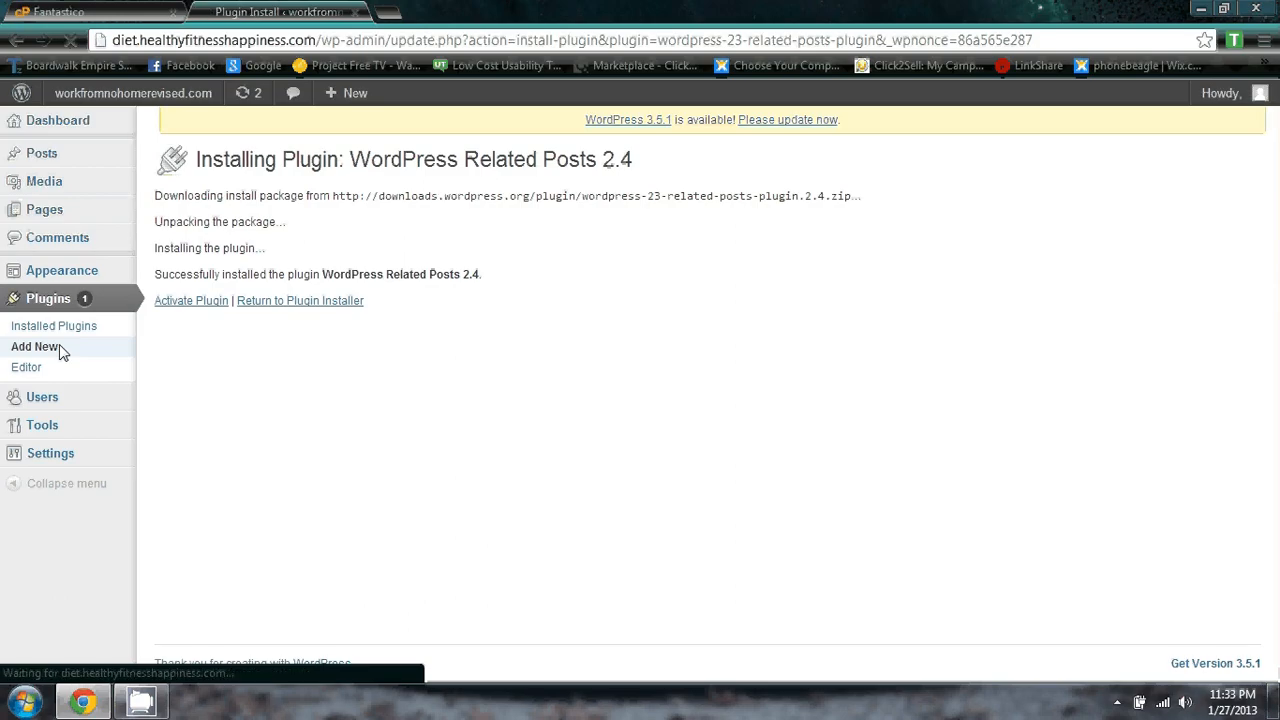
{"action": "type", "text": "s"}
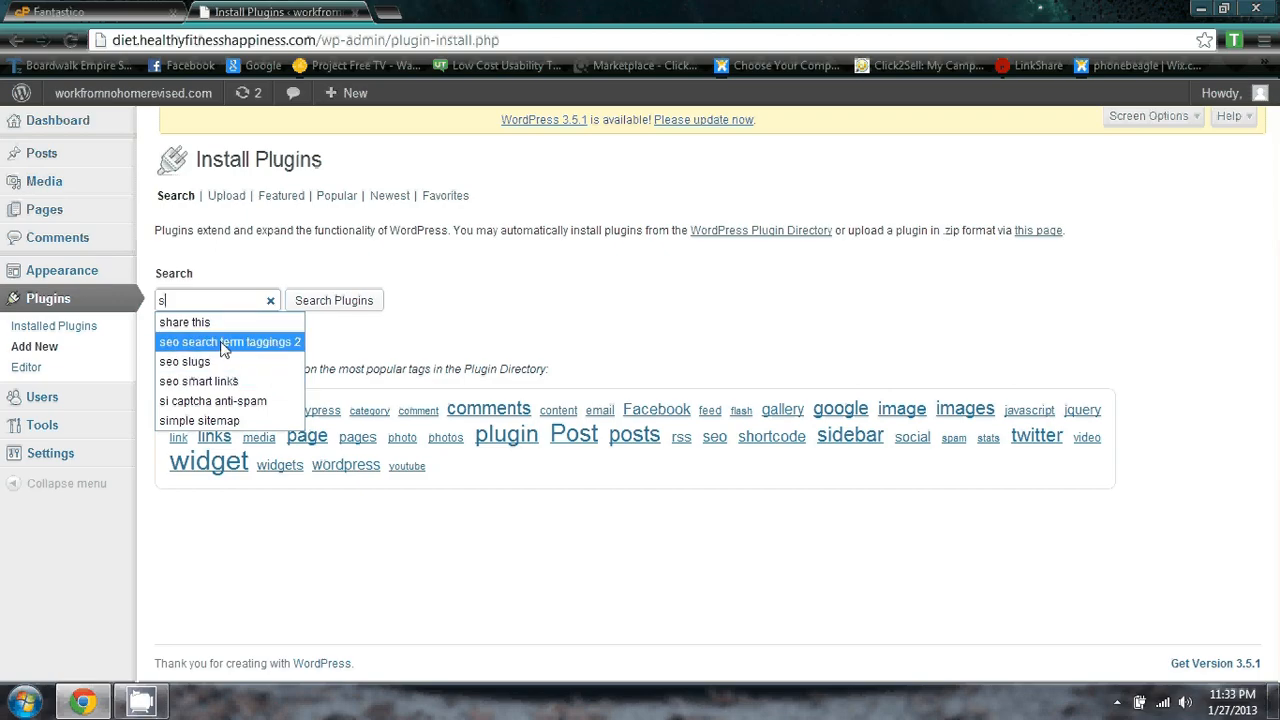
{"action": "type", "text": "o"}
{"action": "left_click", "coordinate": [222, 323]}
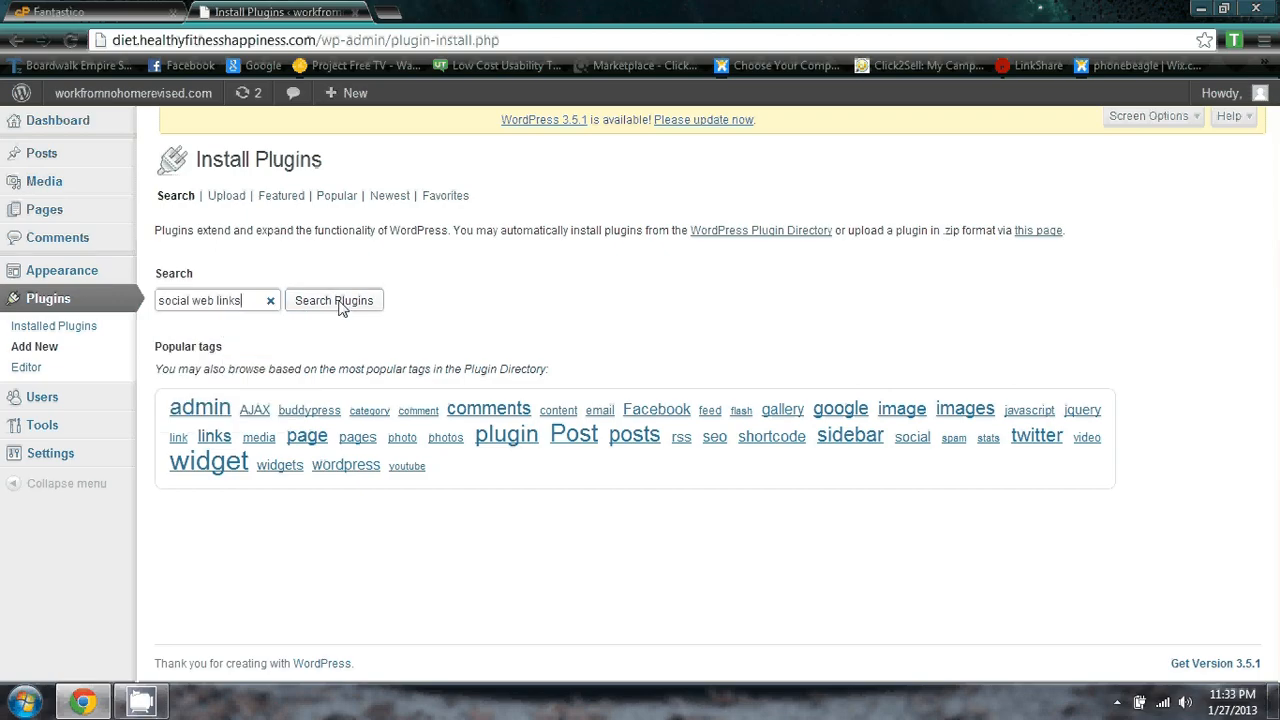
{"action": "left_click", "coordinate": [322, 305]}
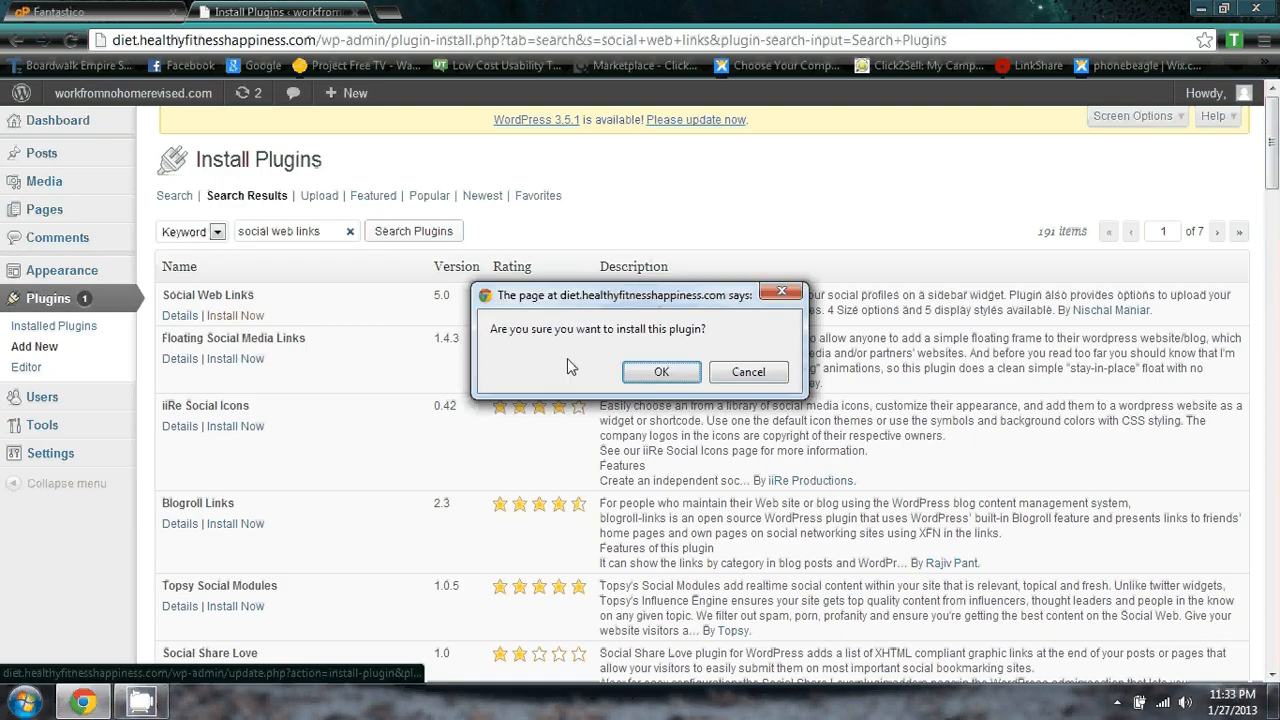
{"action": "left_click", "coordinate": [650, 379]}
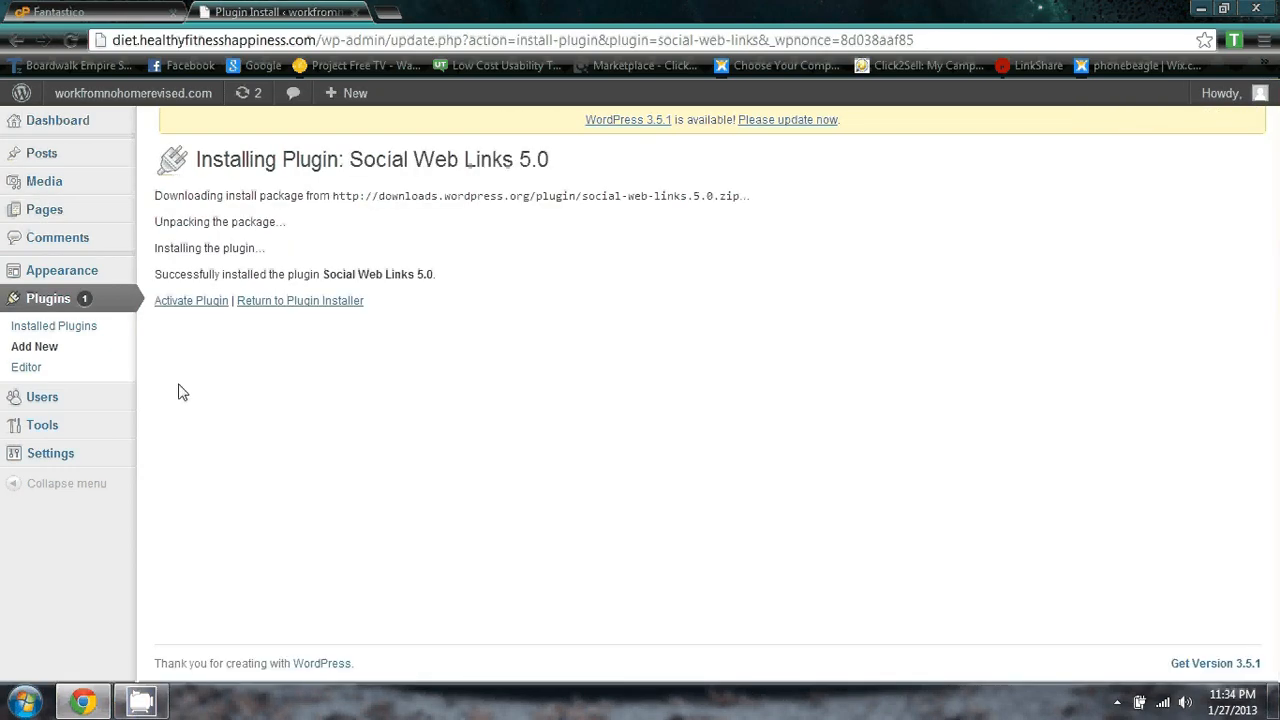
{"action": "left_click", "coordinate": [70, 350]}
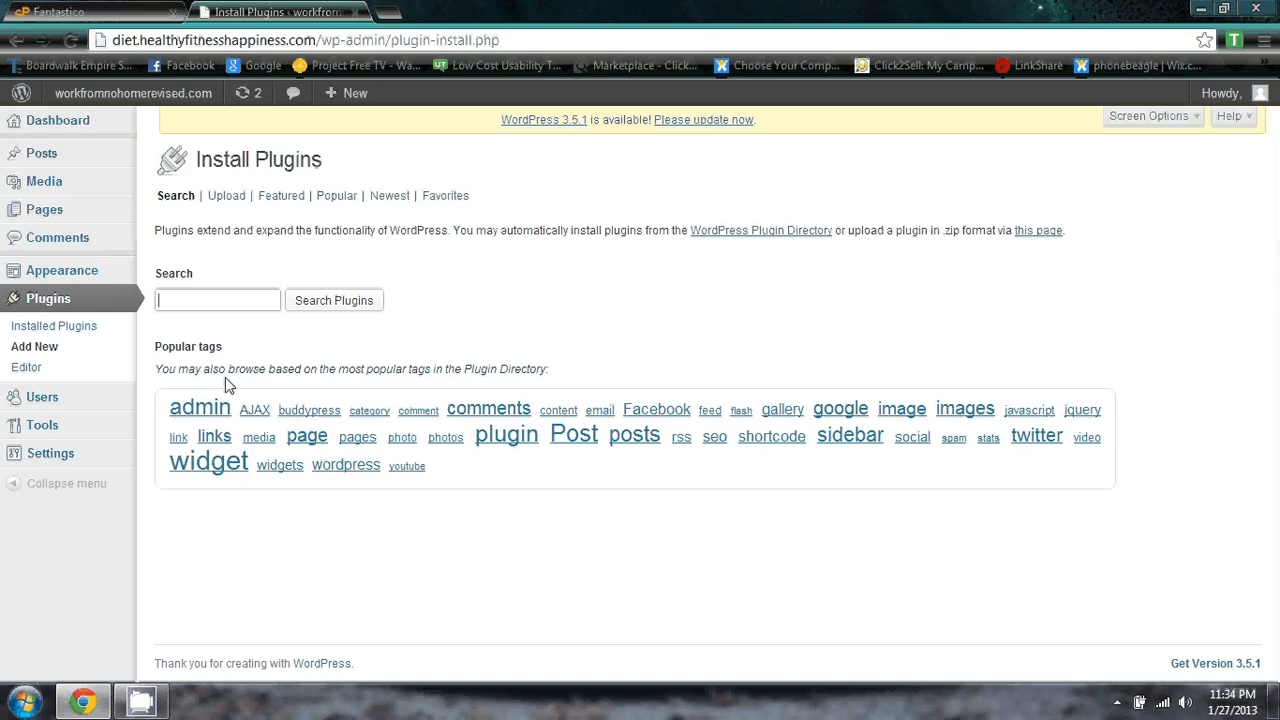
Search for 'wp security scan' and install the WP Security Scan plugin.
{"action": "type", "text": "wp"}
{"action": "left_click", "coordinate": [219, 326]}
{"action": "left_click", "coordinate": [374, 300]}
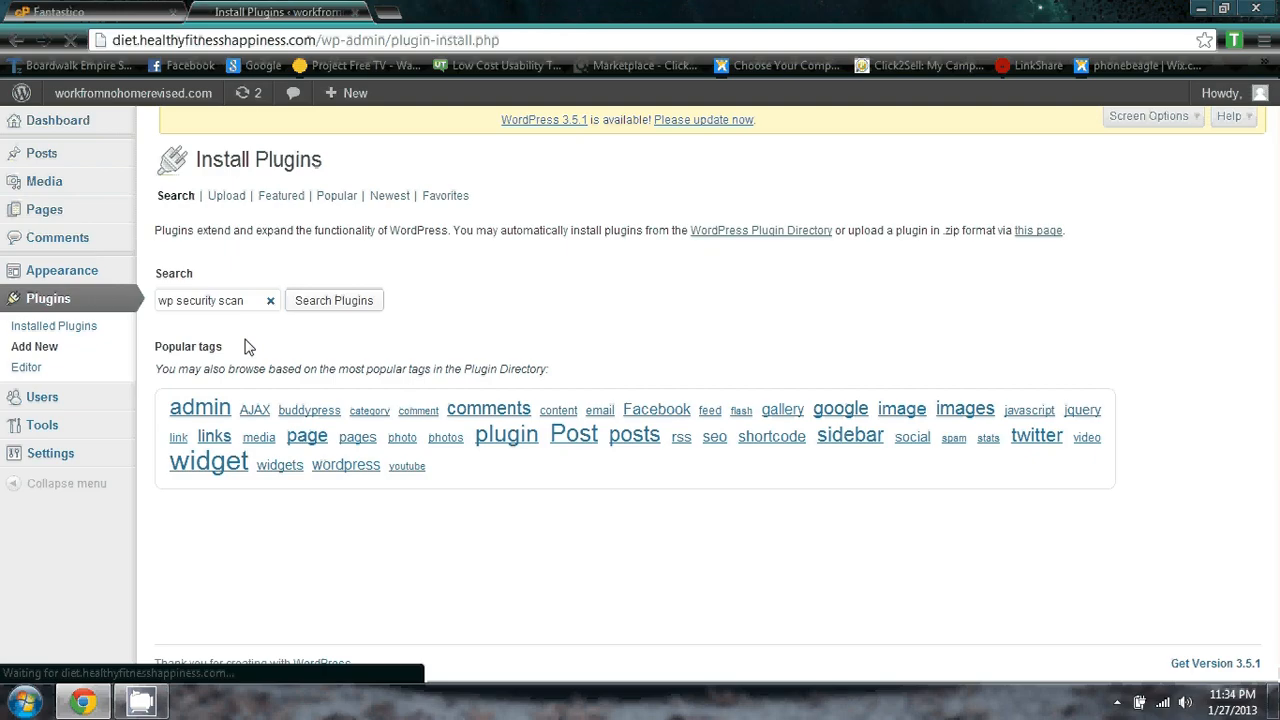
{"action": "left_click", "coordinate": [235, 316]}
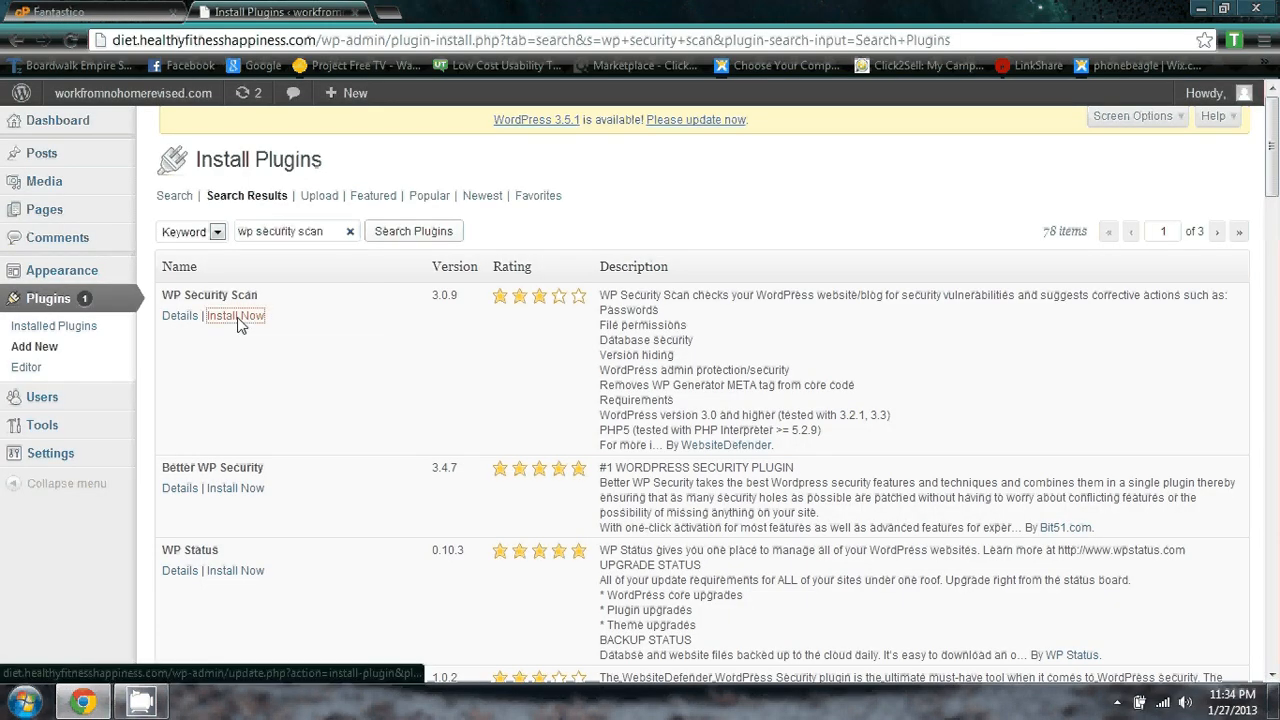
{"action": "left_click", "coordinate": [654, 372]}
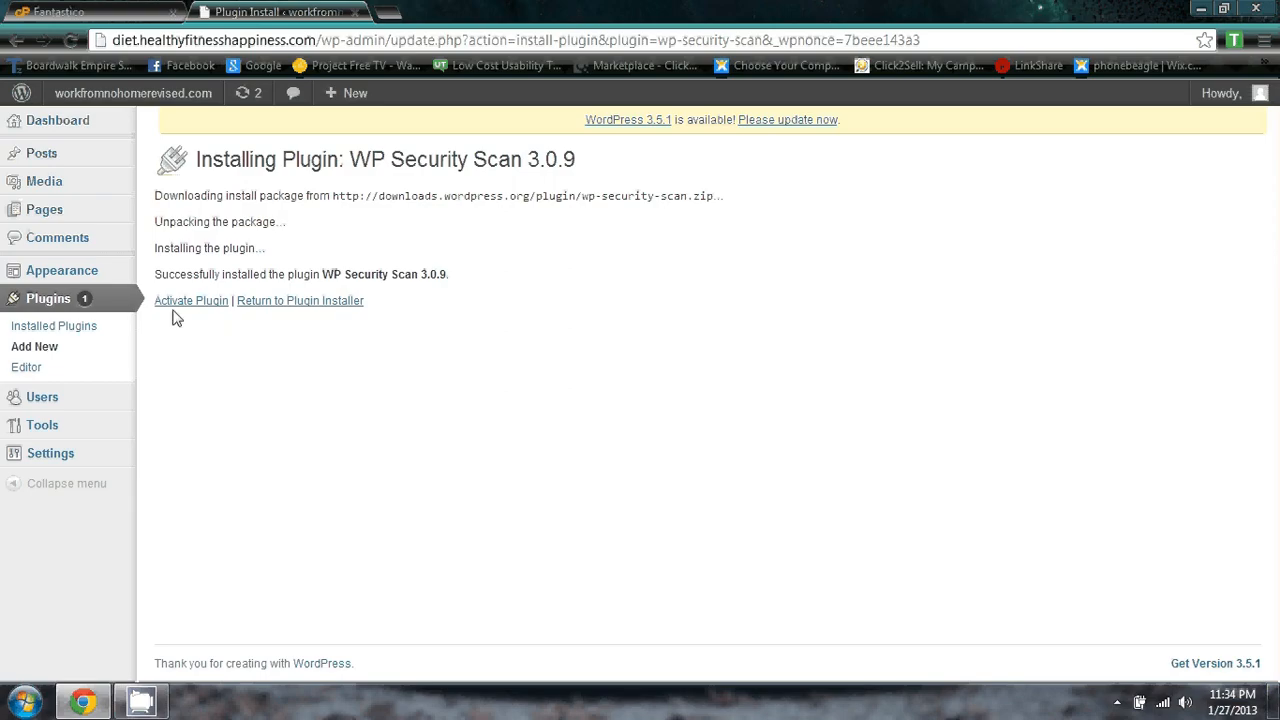
Search for 'wp super cache' and install WP Super Cache 1.2, returning to the search page.
{"action": "left_click", "coordinate": [48, 348]}
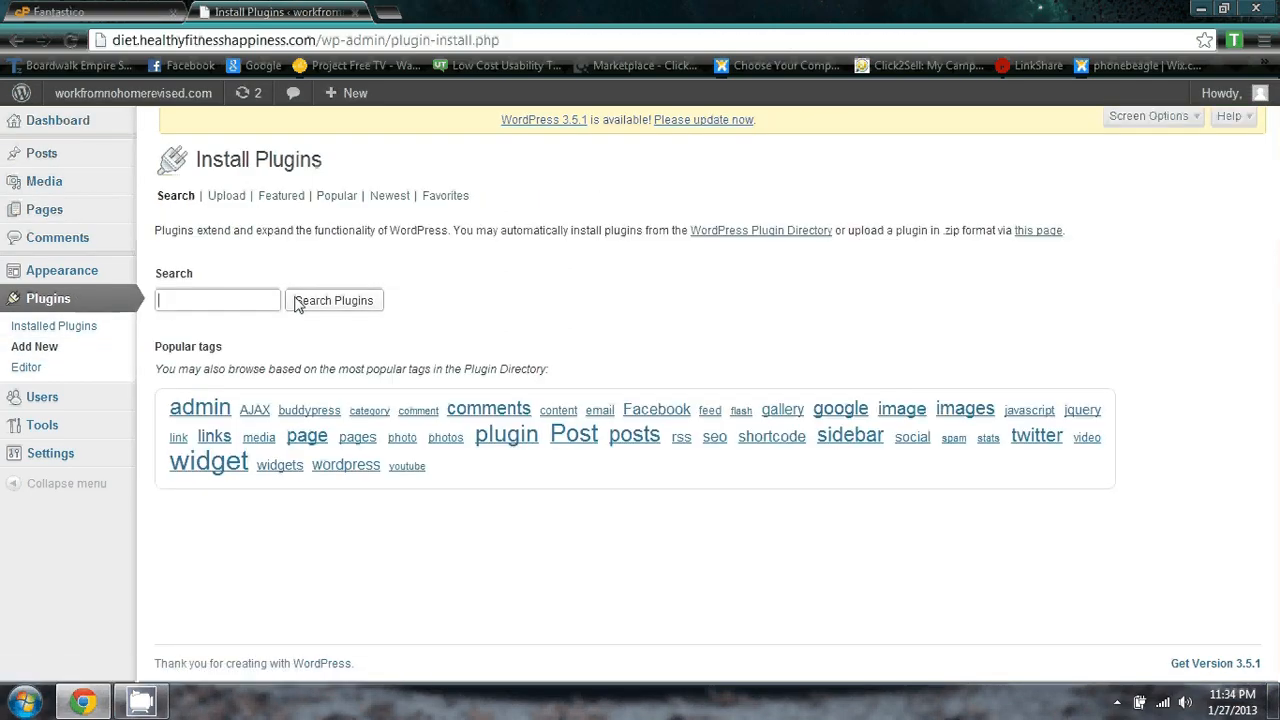
{"action": "type", "text": "wp"}
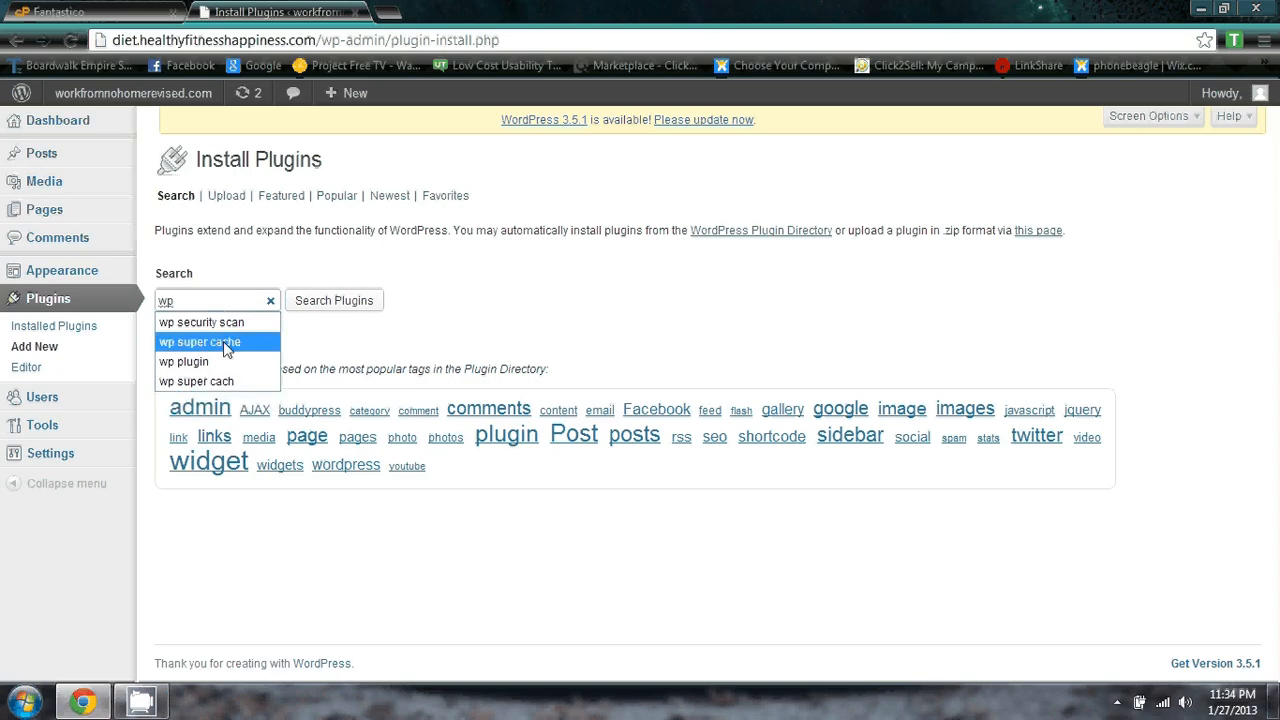
{"action": "left_click", "coordinate": [229, 341]}
{"action": "left_click", "coordinate": [343, 300]}
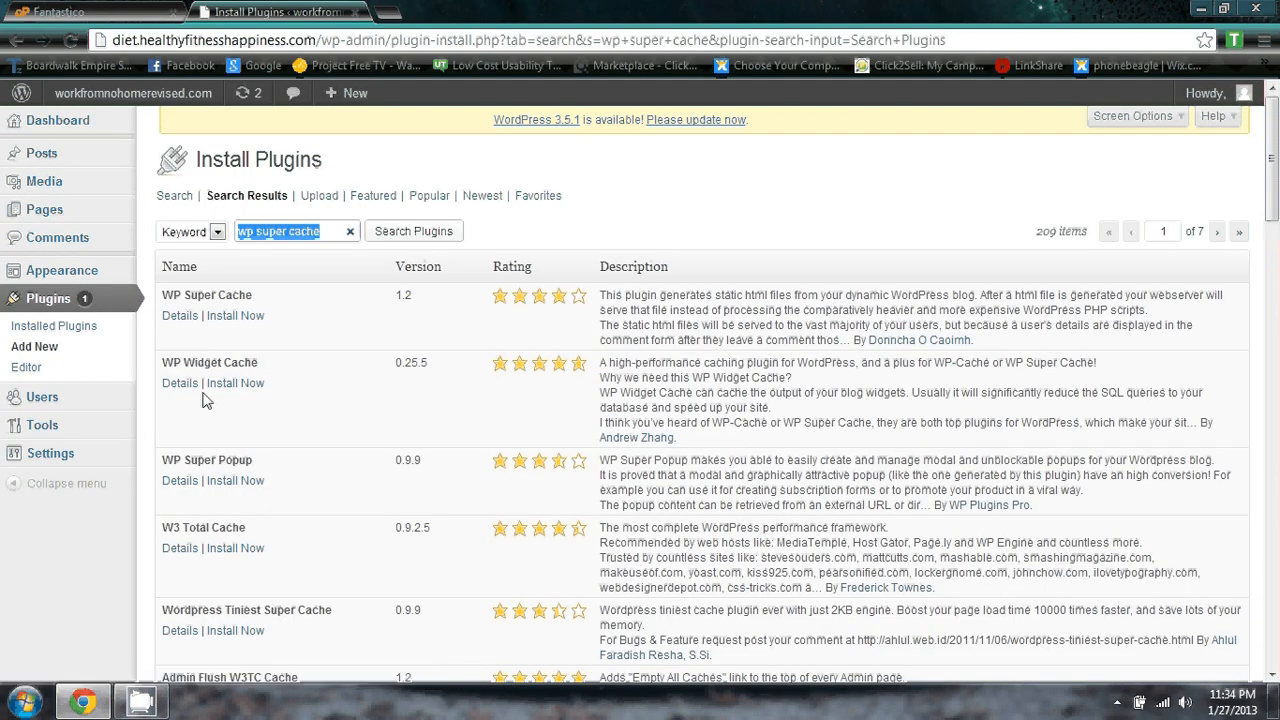
{"action": "left_click", "coordinate": [237, 317]}
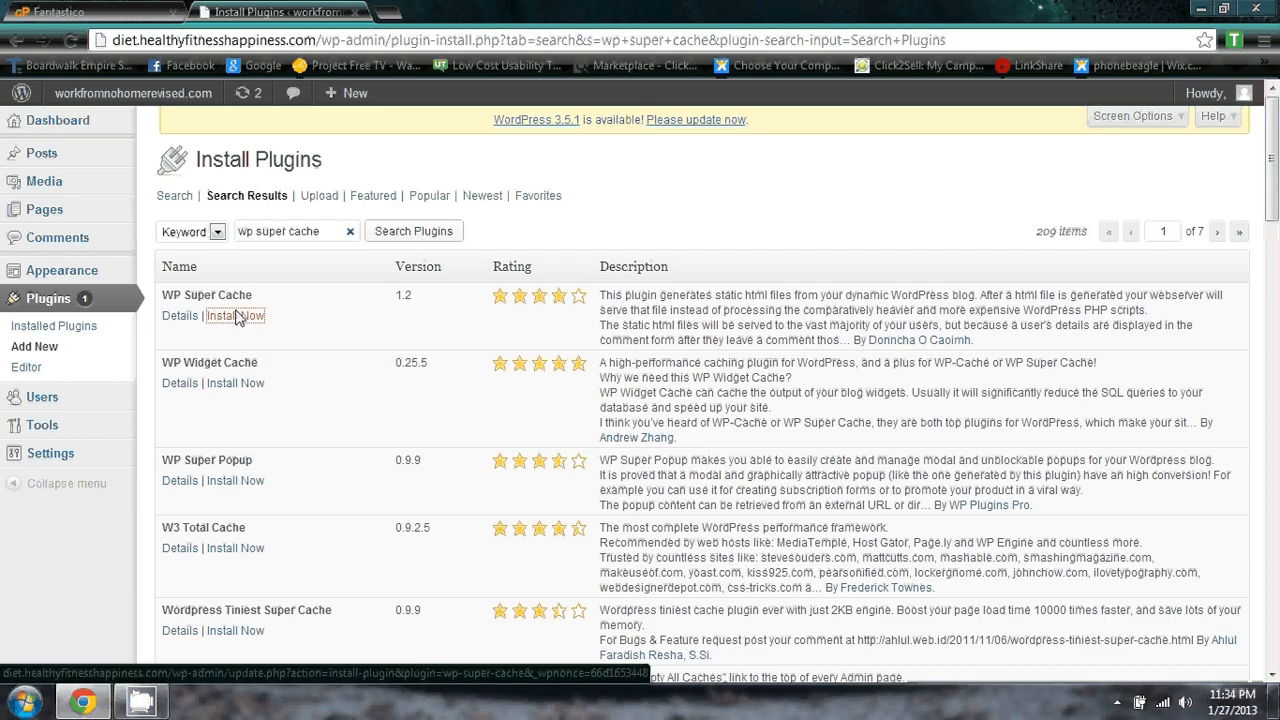
{"action": "left_click", "coordinate": [655, 371]}
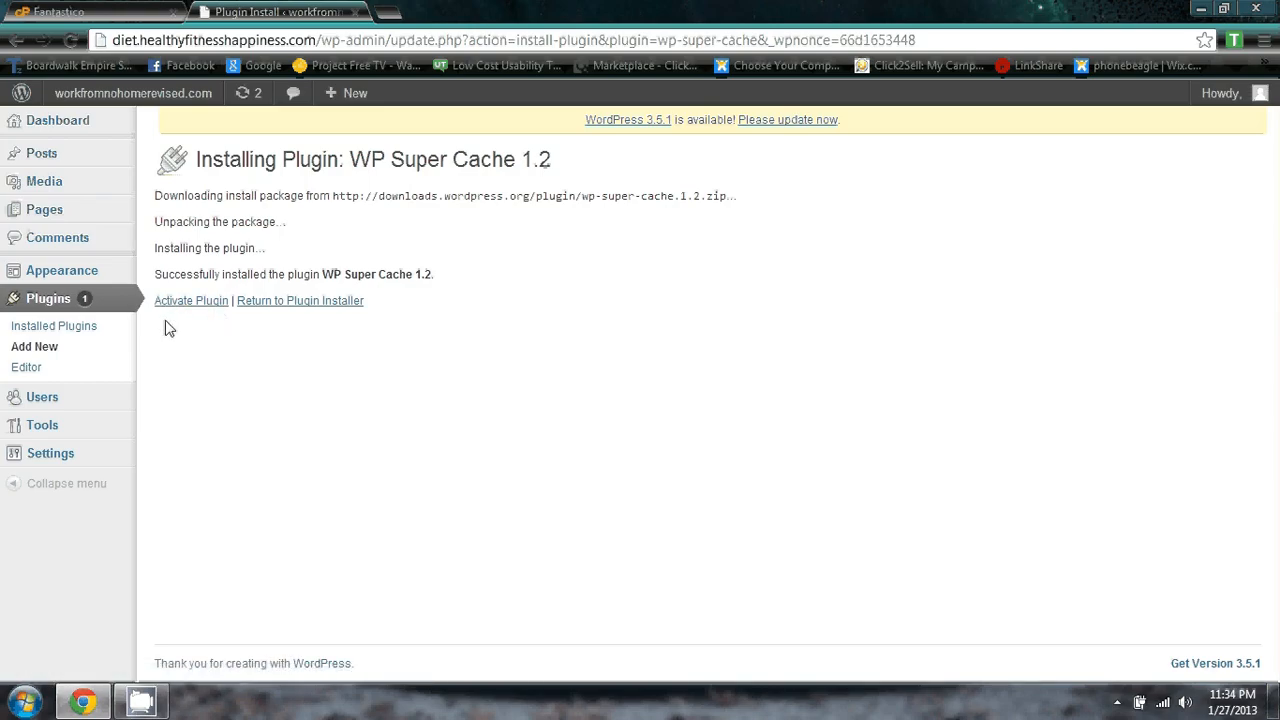
{"action": "left_click", "coordinate": [76, 349]}
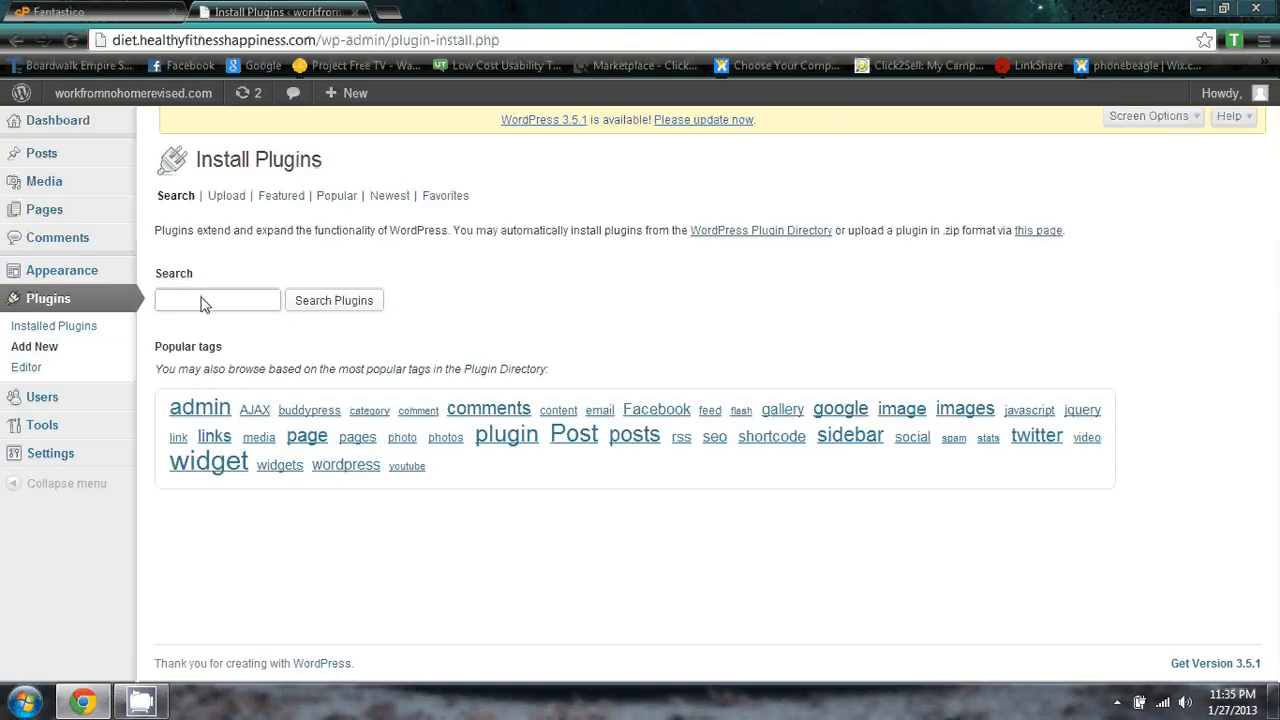
Search for 'xml sitemap feed' and install XML & Google News Sitemap Feeds 3.9.2.
{"action": "type", "text": "xml"}
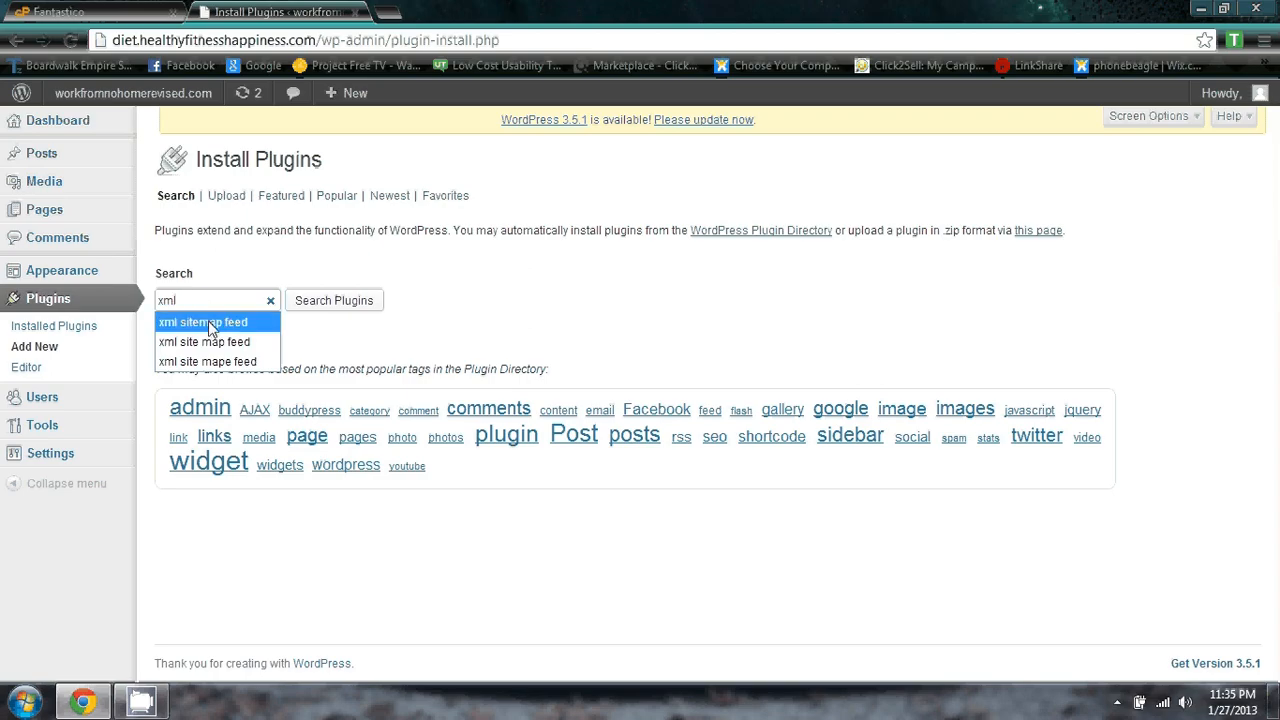
{"action": "left_click", "coordinate": [212, 322]}
{"action": "left_click", "coordinate": [338, 302]}
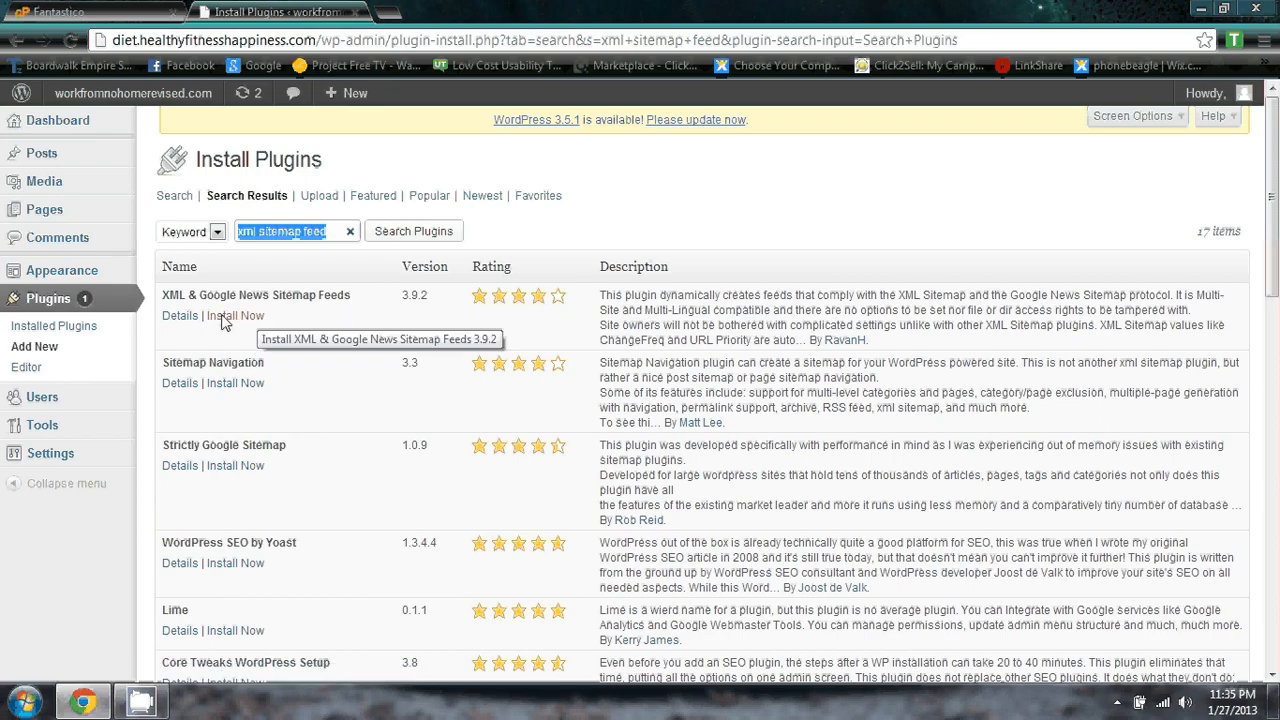
{"action": "left_click", "coordinate": [238, 318]}
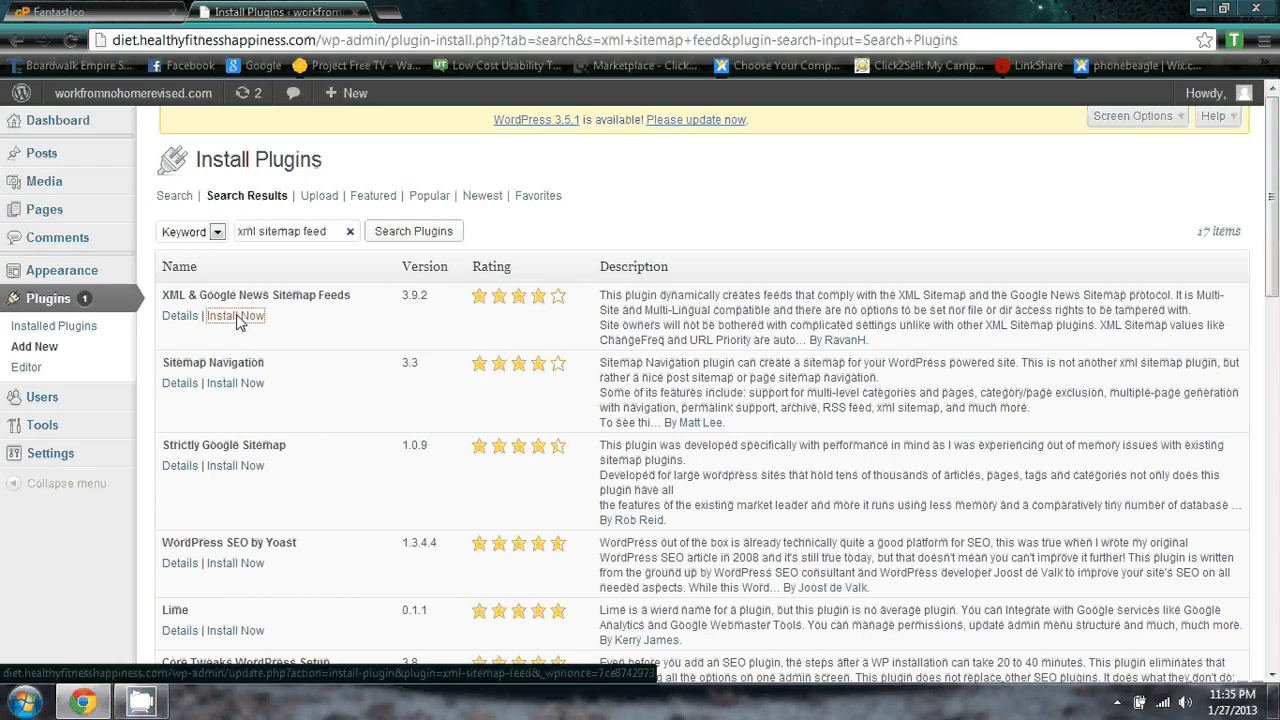
{"action": "left_click", "coordinate": [652, 376]}
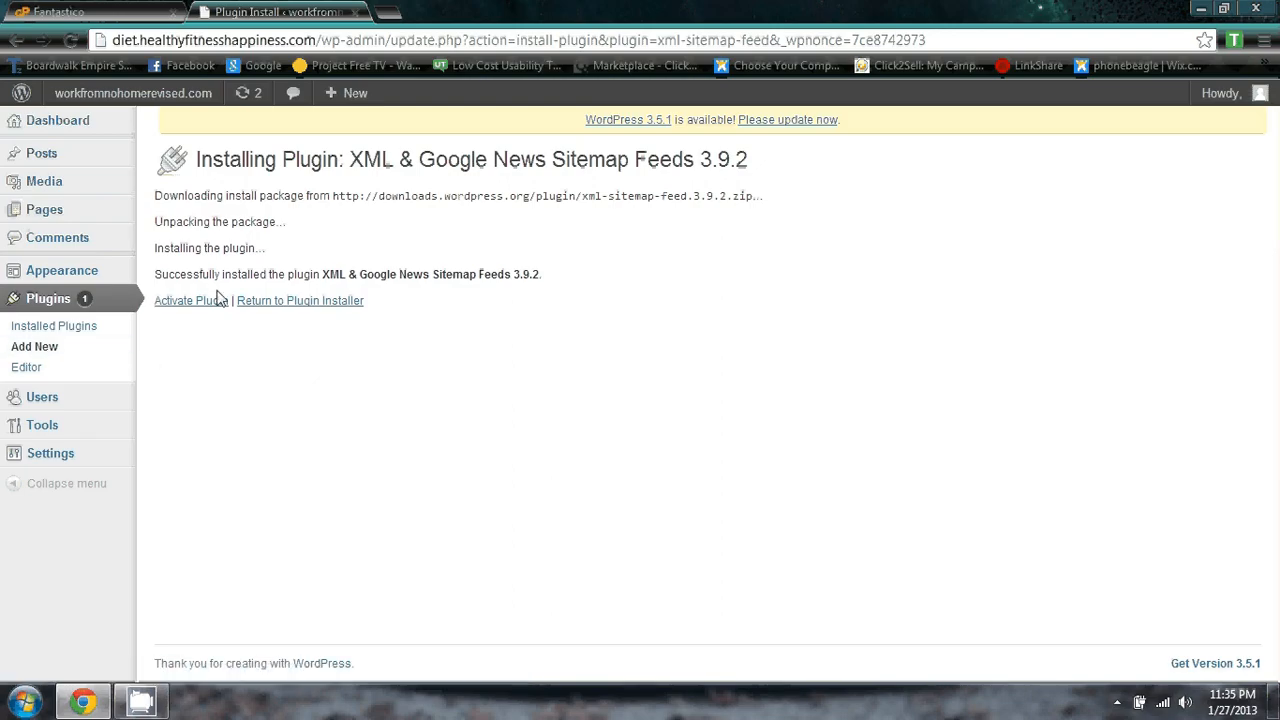
{"action": "left_click", "coordinate": [48, 298]}
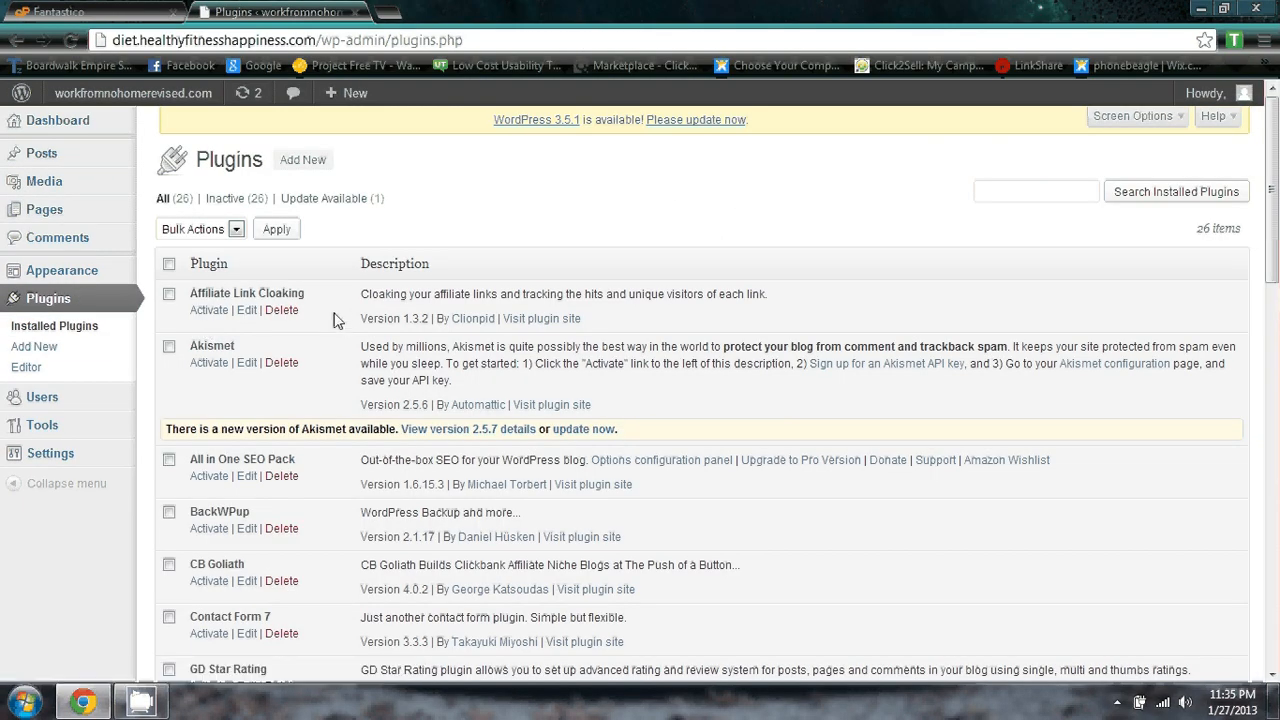
Review the 26 installed plugins and tick the header checkbox to select all of them.
{"action": "scroll", "coordinate": [336, 320], "scroll_direction": "down", "scroll_amount": 1}
{"action": "scroll", "coordinate": [336, 320], "scroll_direction": "down", "scroll_amount": 8}
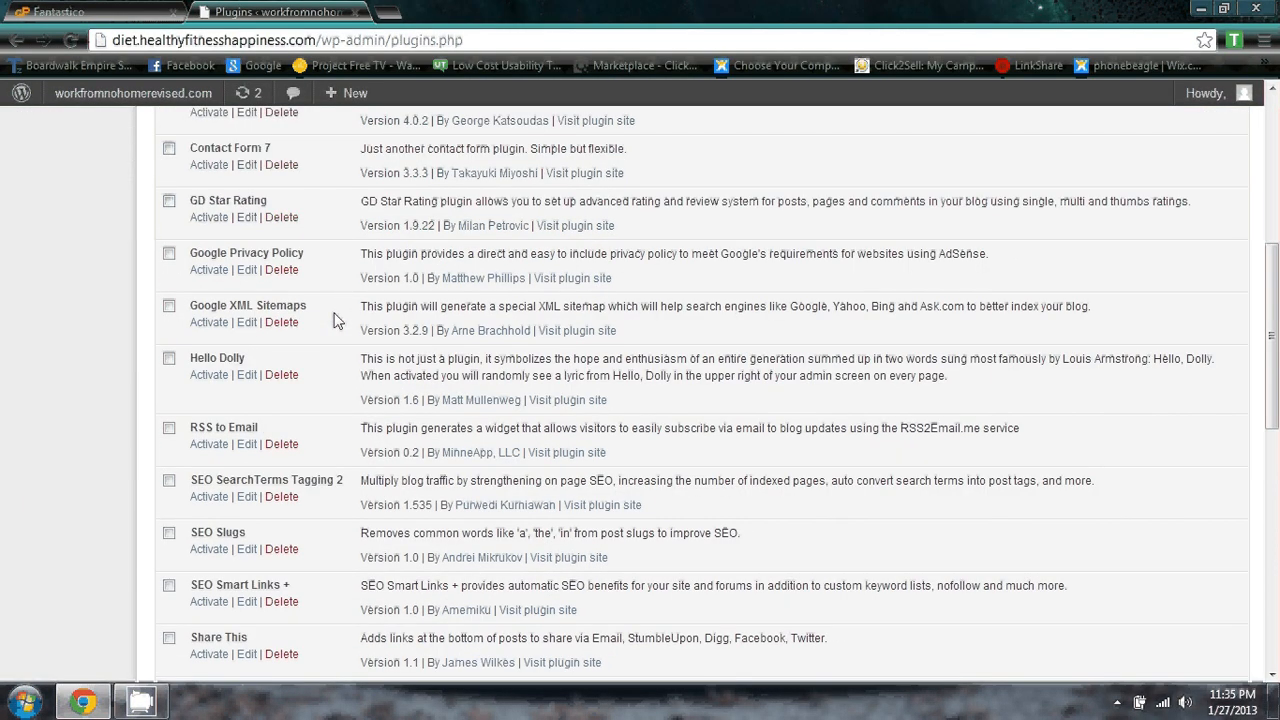
{"action": "scroll", "coordinate": [336, 320], "scroll_direction": "down", "scroll_amount": 3}
{"action": "scroll", "coordinate": [336, 320], "scroll_direction": "down", "scroll_amount": 1}
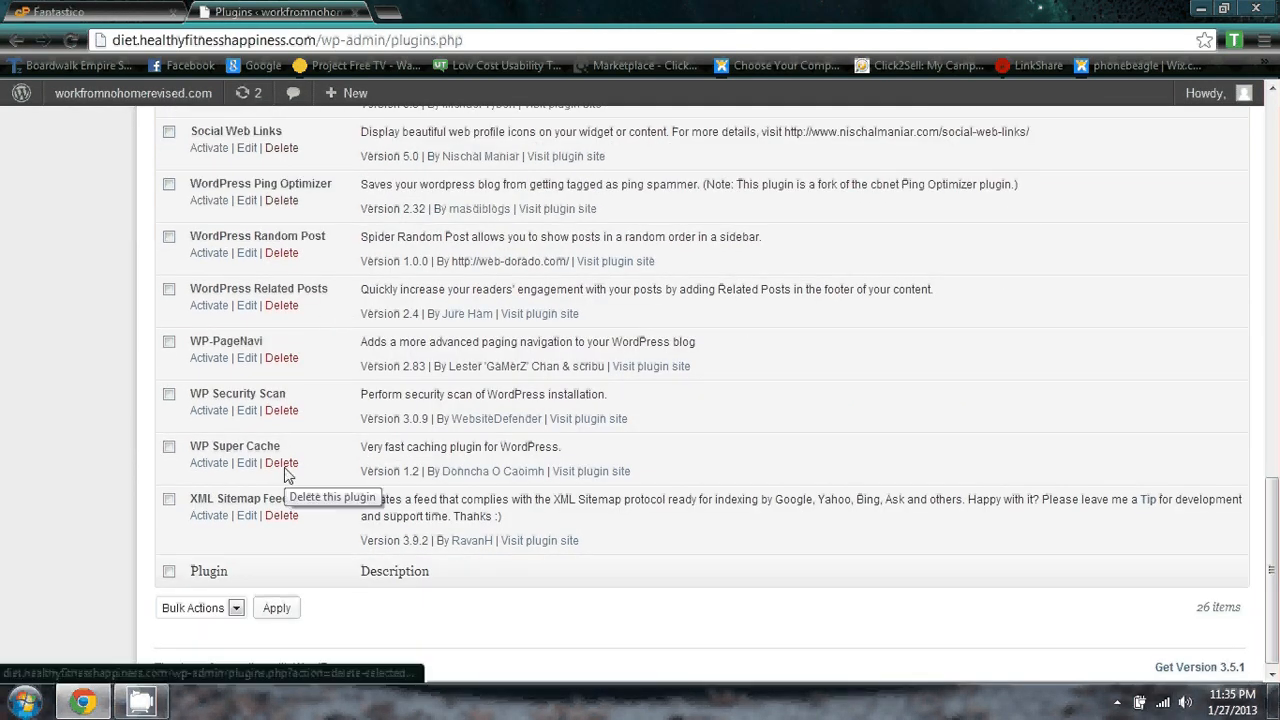
{"action": "scroll", "coordinate": [285, 470], "scroll_direction": "up", "scroll_amount": 2}
{"action": "scroll", "coordinate": [286, 435], "scroll_direction": "up", "scroll_amount": 5}
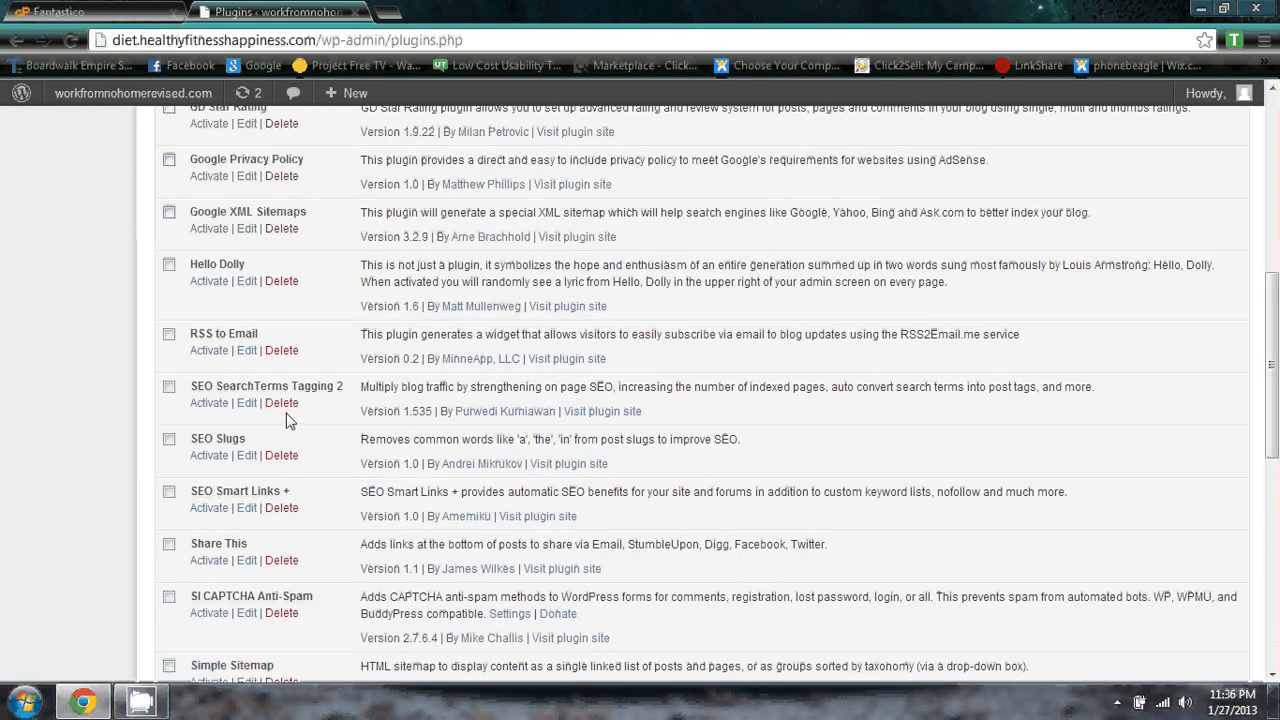
{"action": "scroll", "coordinate": [286, 420], "scroll_direction": "up", "scroll_amount": 3}
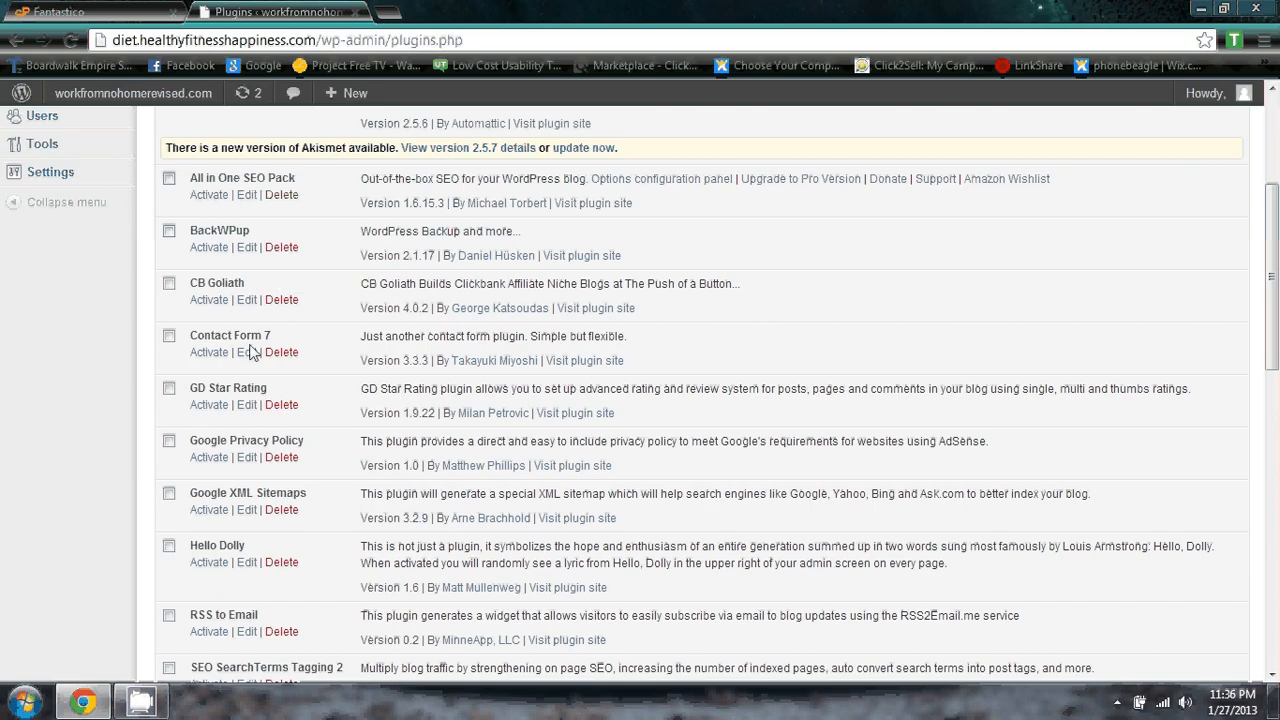
{"action": "scroll", "coordinate": [247, 450], "scroll_direction": "down", "scroll_amount": 2}
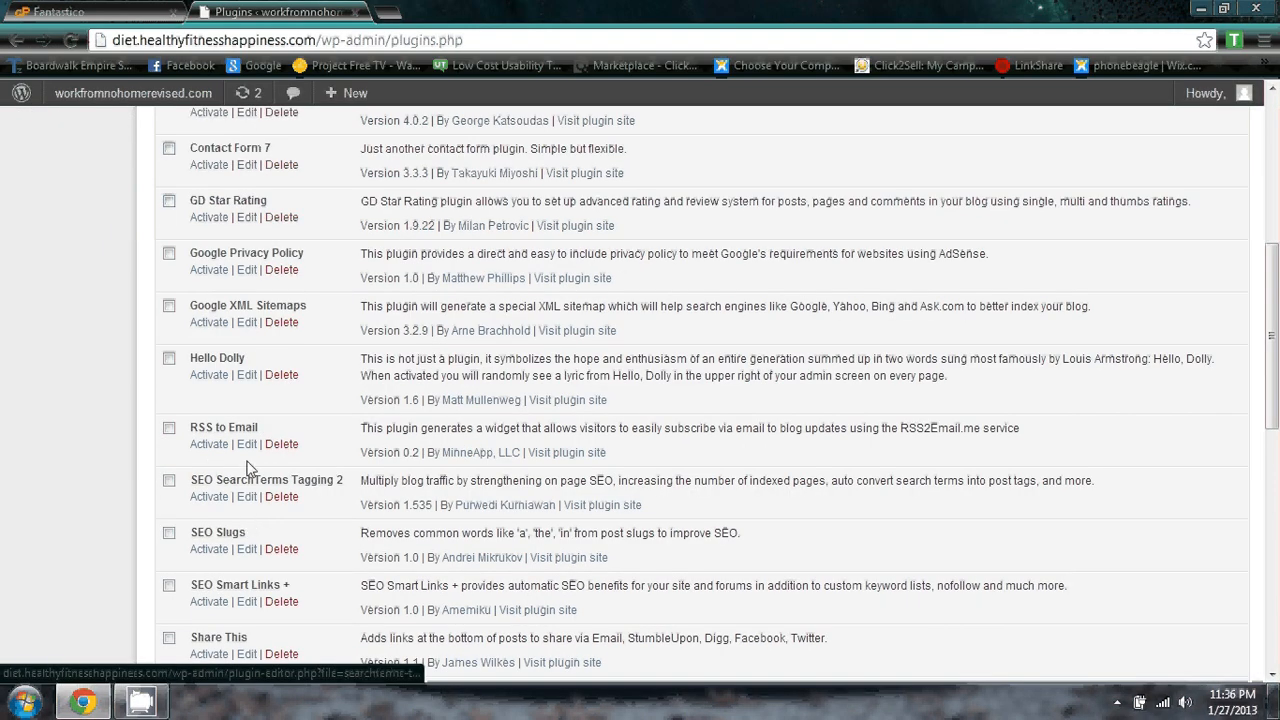
{"action": "scroll", "coordinate": [247, 468], "scroll_direction": "down", "scroll_amount": 2}
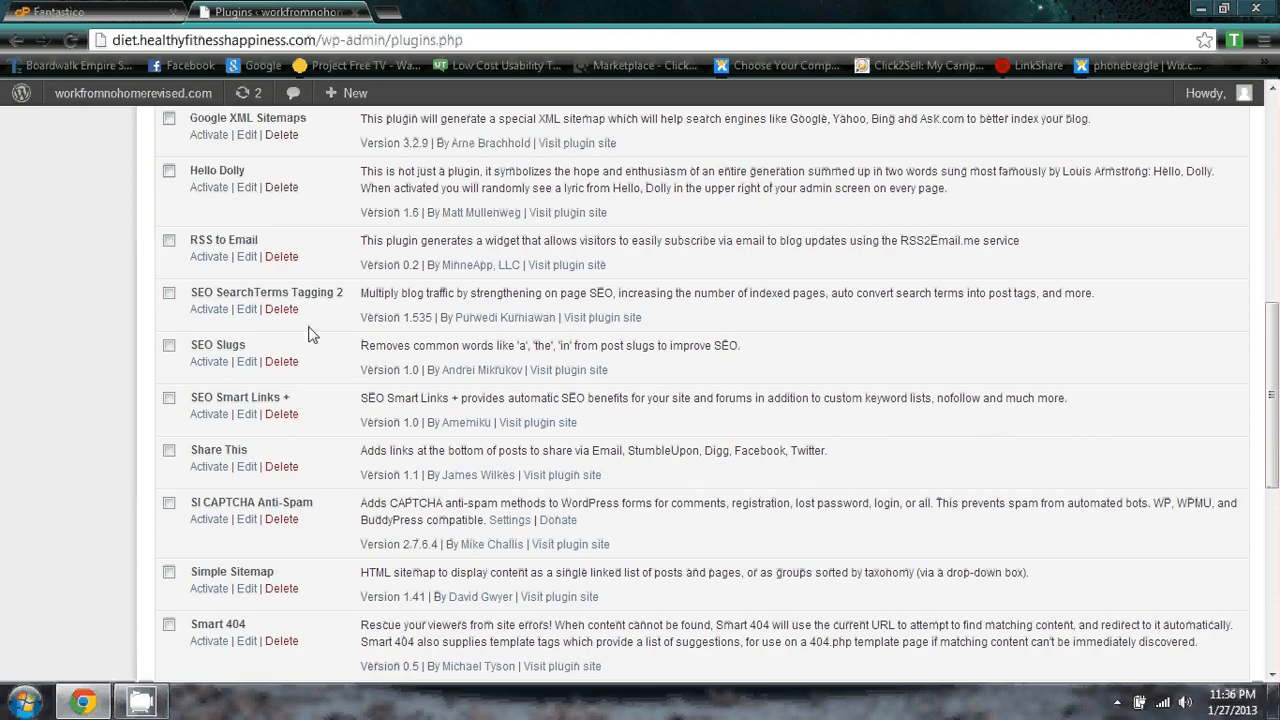
{"action": "scroll", "coordinate": [240, 450], "scroll_direction": "down", "scroll_amount": 3}
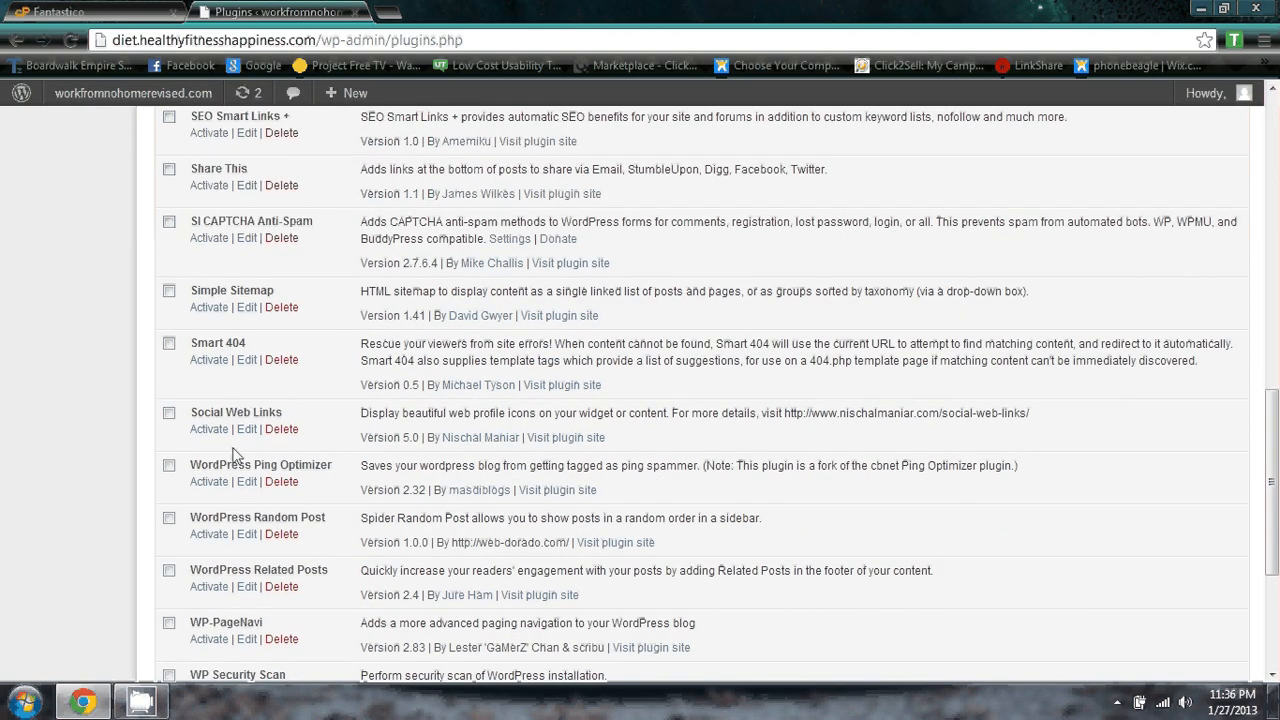
{"action": "scroll", "coordinate": [245, 450], "scroll_direction": "down", "scroll_amount": 1}
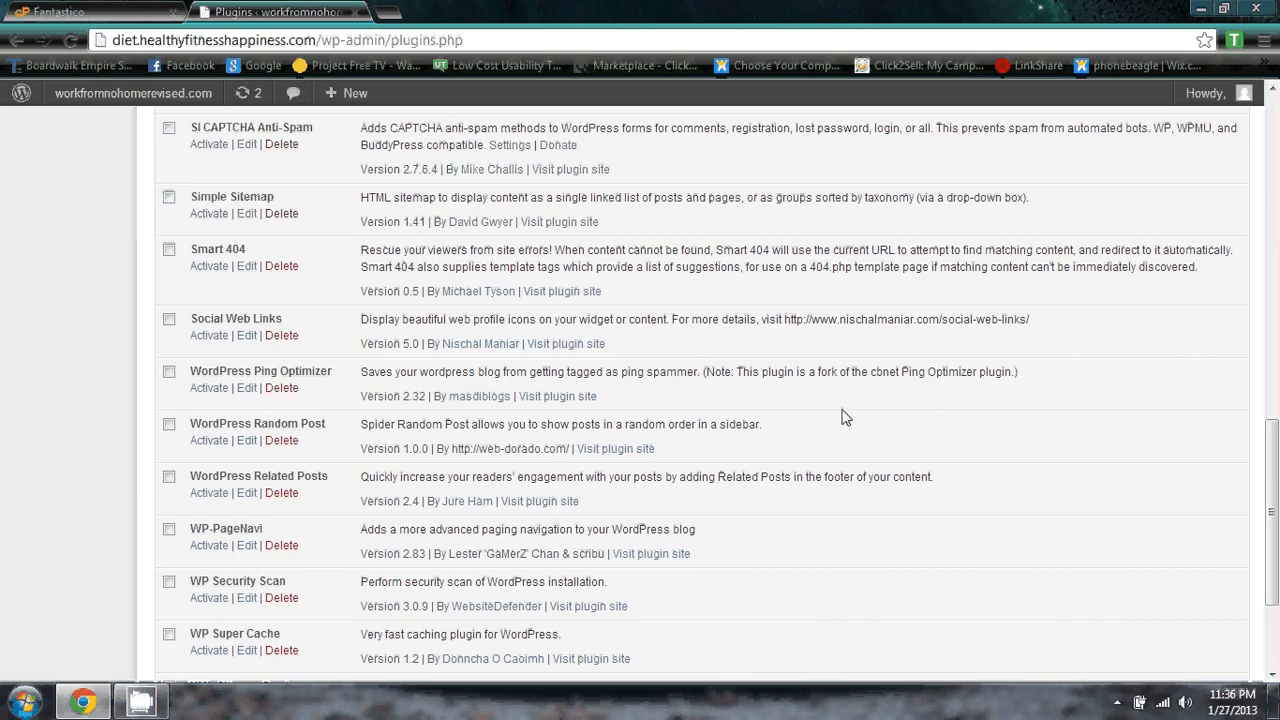
{"action": "scroll", "coordinate": [500, 425], "scroll_direction": "down", "scroll_amount": 3}
{"action": "scroll", "coordinate": [495, 425], "scroll_direction": "up", "scroll_amount": 1}
{"action": "scroll", "coordinate": [494, 423], "scroll_direction": "down", "scroll_amount": 1}
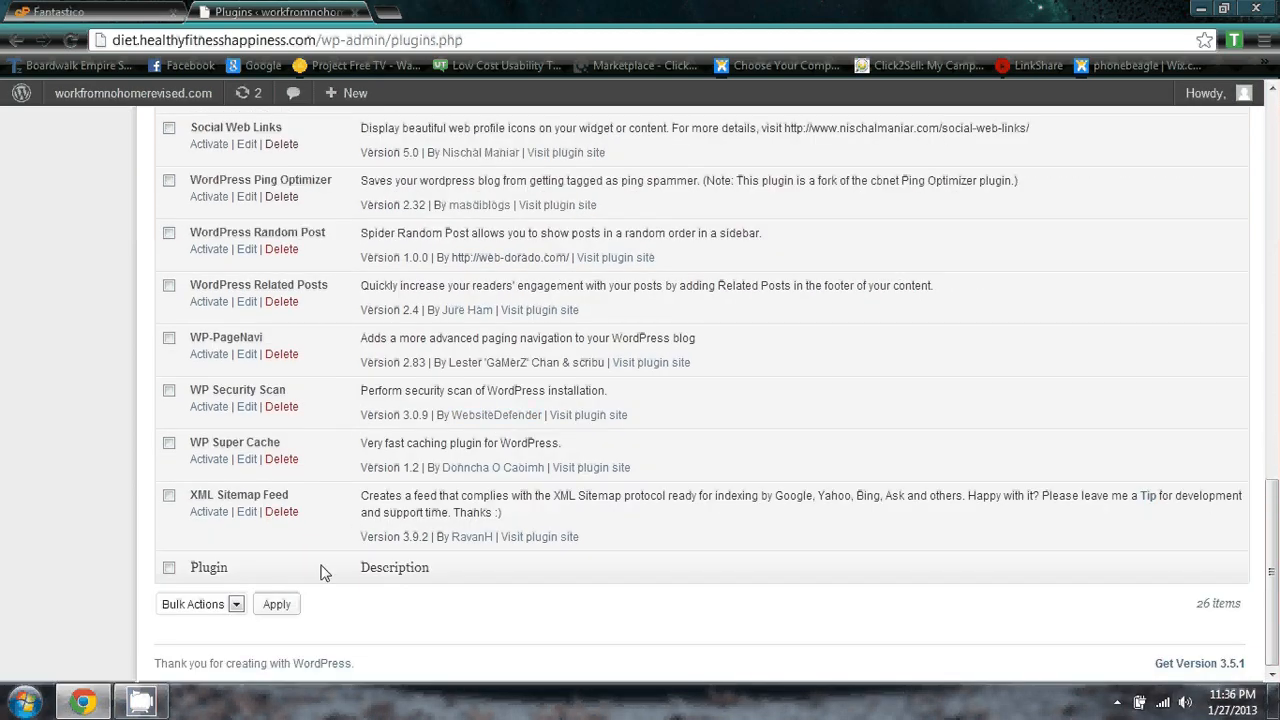
{"action": "left_click", "coordinate": [235, 607]}
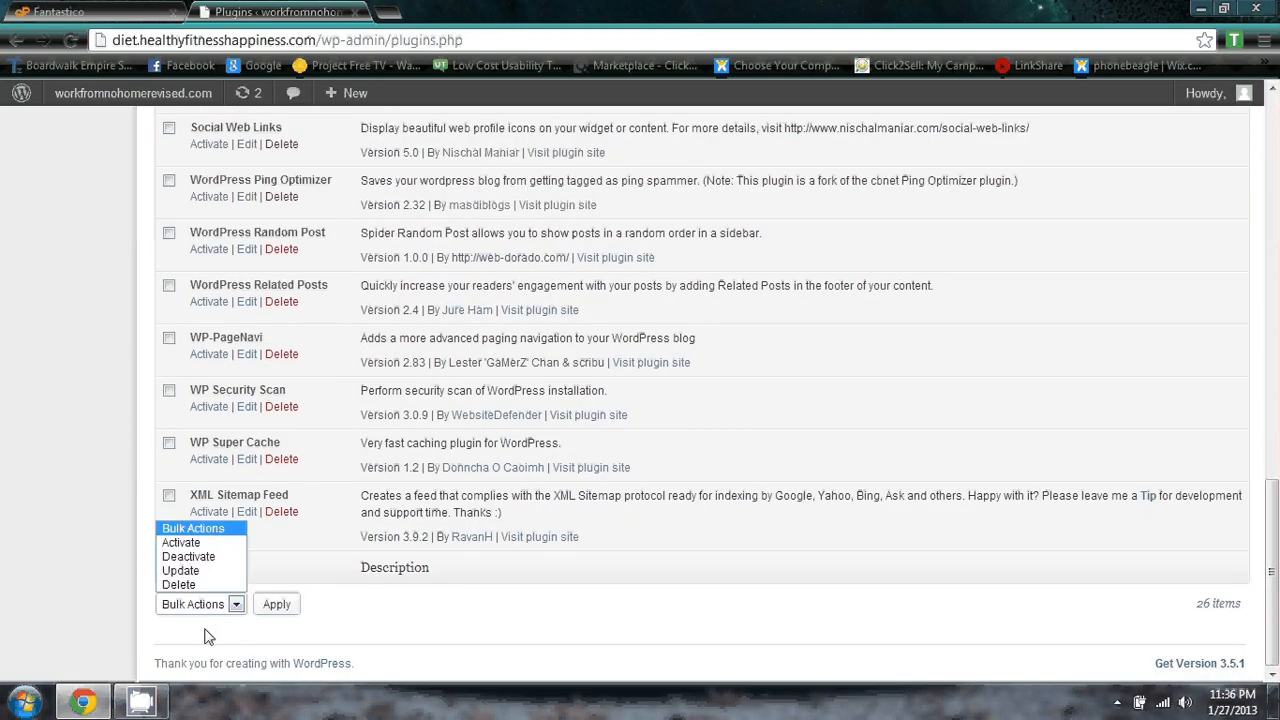
{"action": "scroll", "coordinate": [208, 637], "scroll_direction": "up", "scroll_amount": 15}
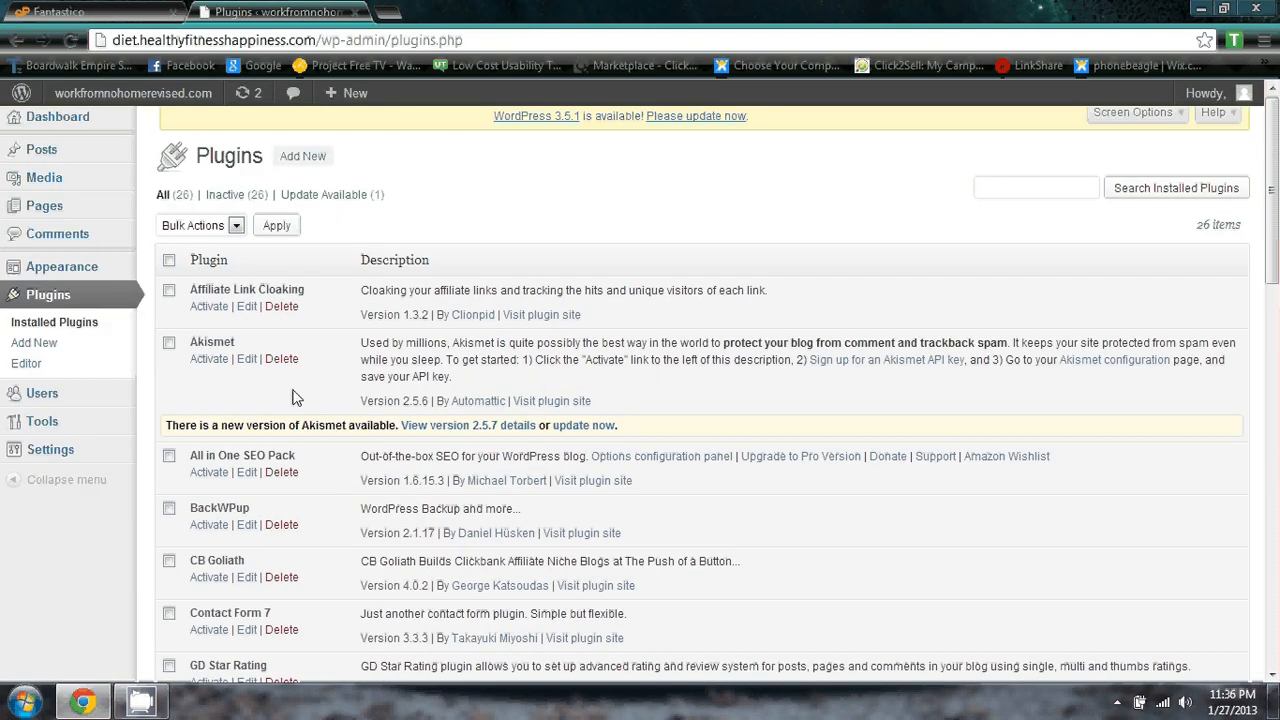
{"action": "left_click", "coordinate": [169, 262]}
Apply the Activate bulk action to all 26 plugins and dismiss the Related Posts welcome notice.
{"action": "left_click", "coordinate": [277, 228]}
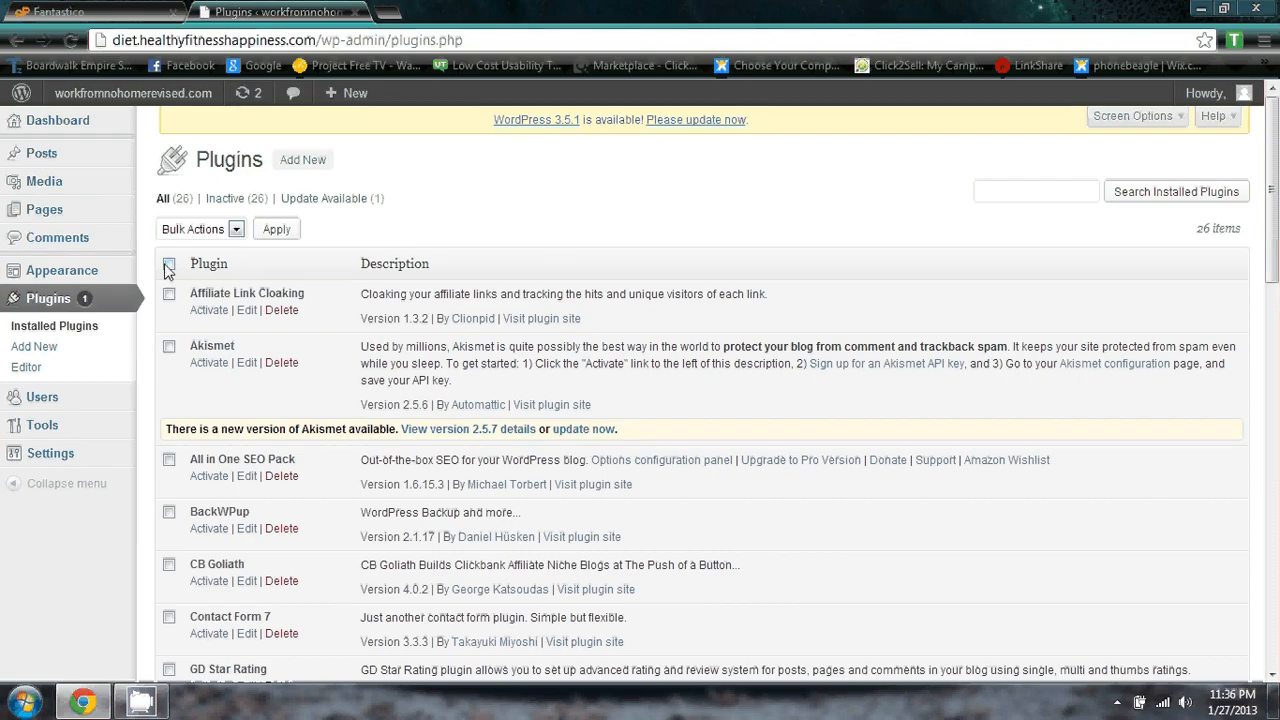
{"action": "left_click", "coordinate": [236, 229]}
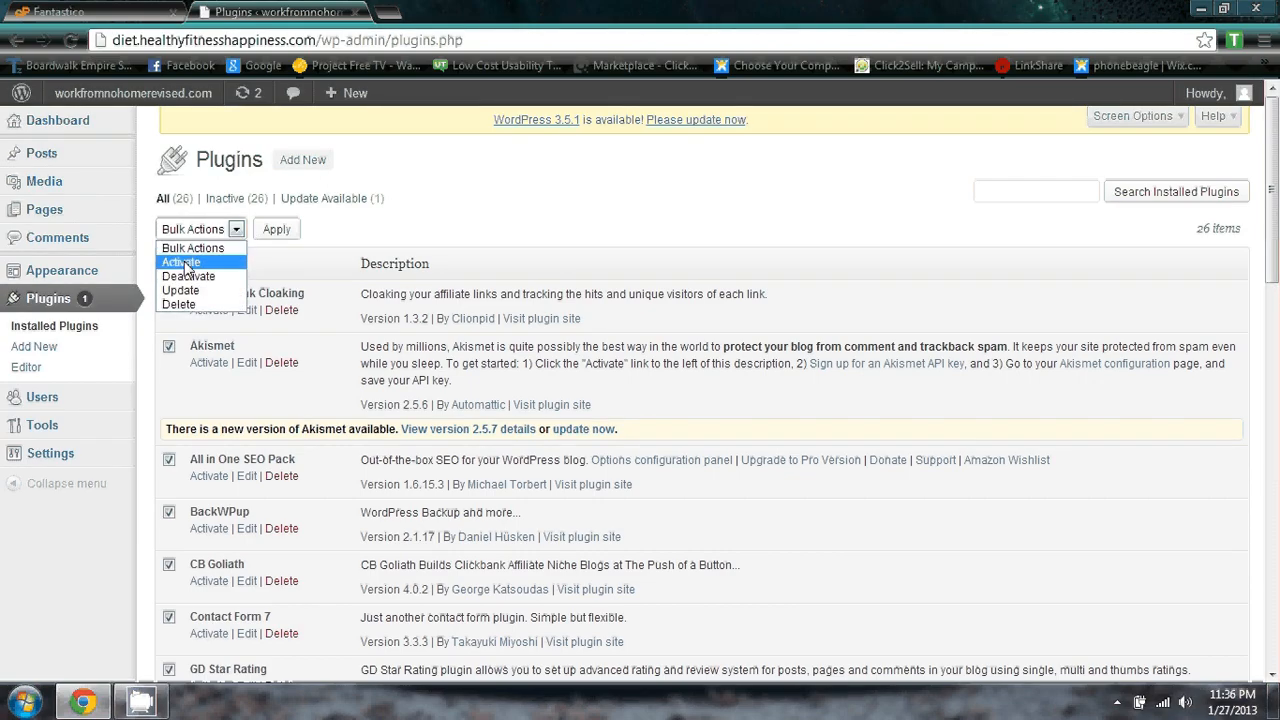
{"action": "left_click", "coordinate": [205, 263]}
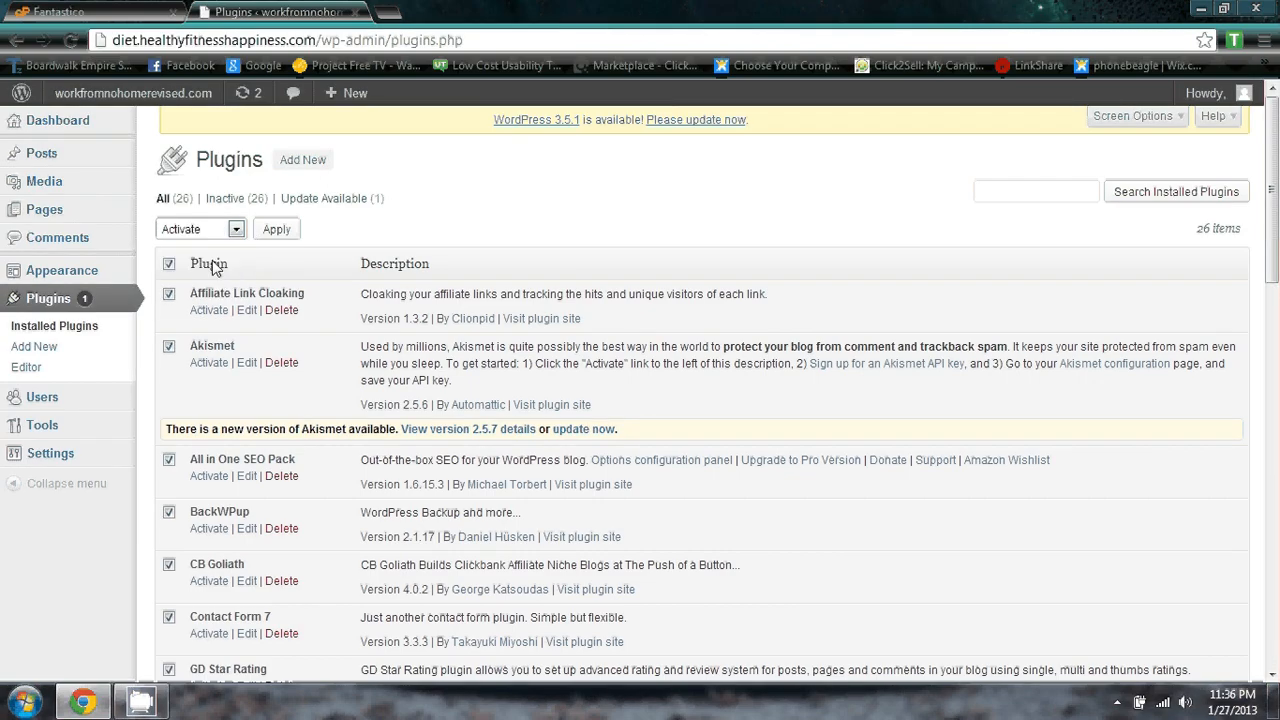
{"action": "left_click", "coordinate": [285, 235]}
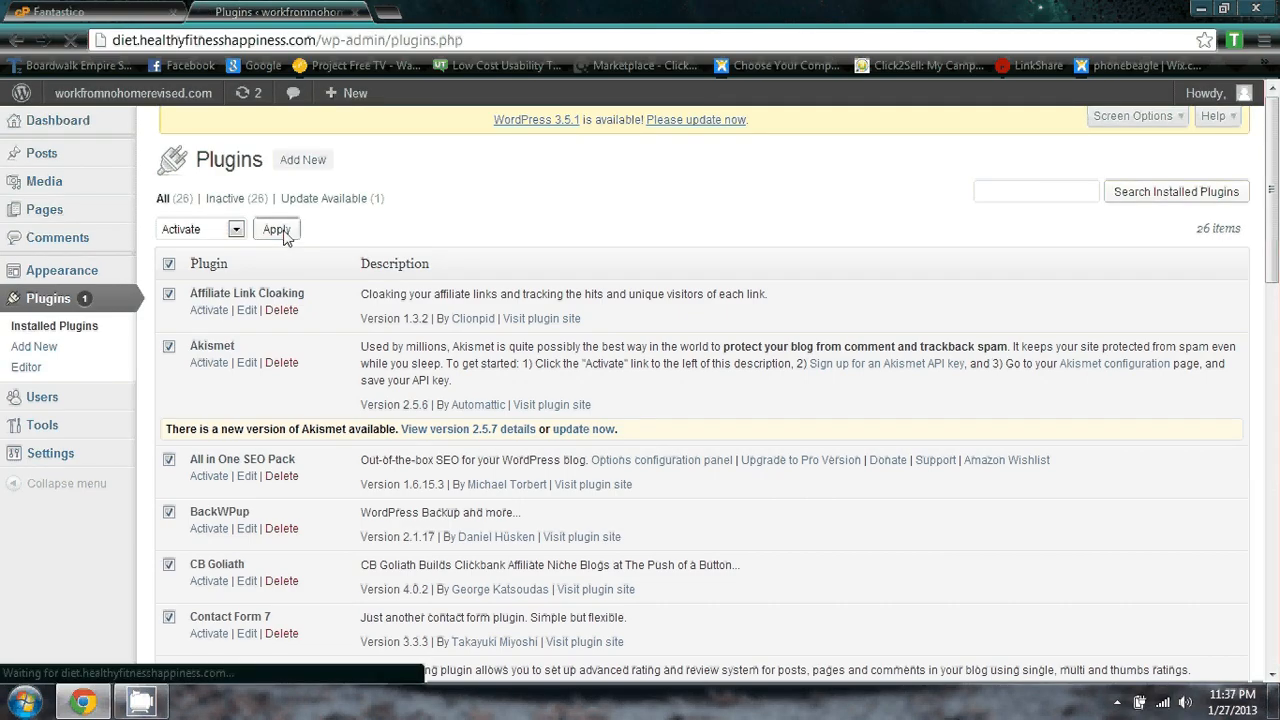
{"action": "scroll", "coordinate": [241, 297], "scroll_direction": "down", "scroll_amount": 4}
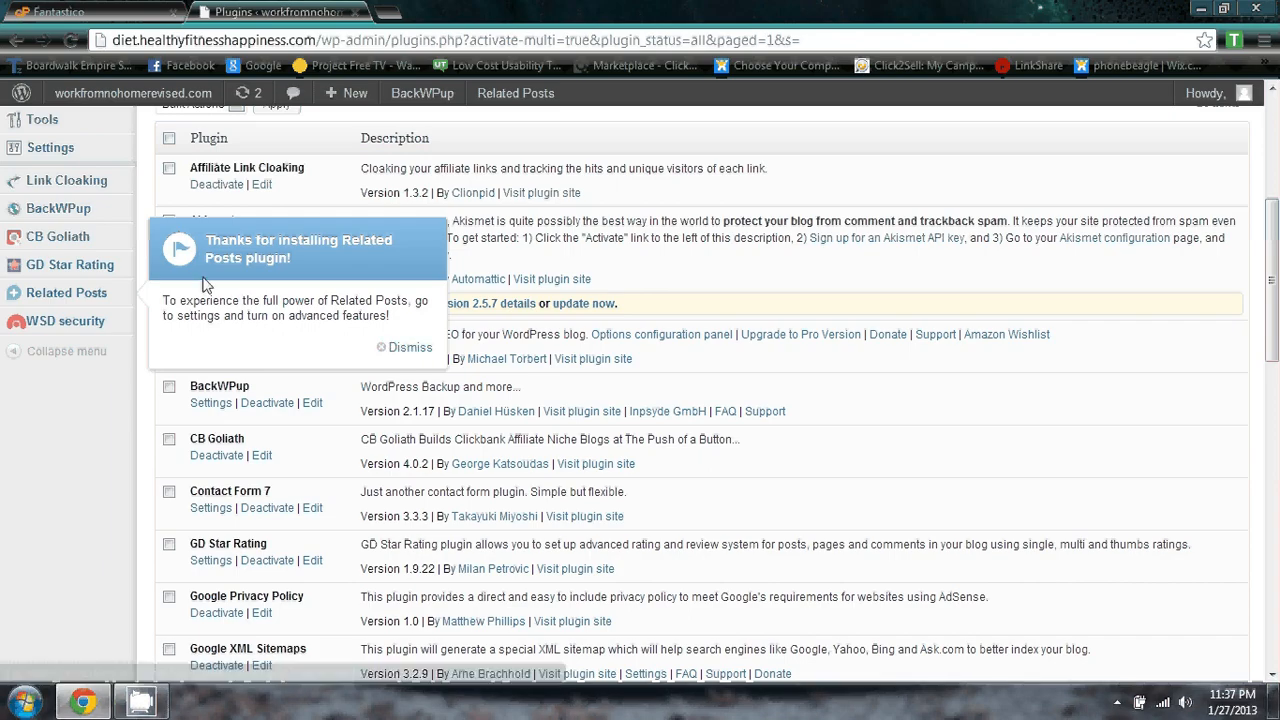
{"action": "left_click", "coordinate": [409, 347]}
{"action": "scroll", "coordinate": [200, 320], "scroll_direction": "up", "scroll_amount": 1}
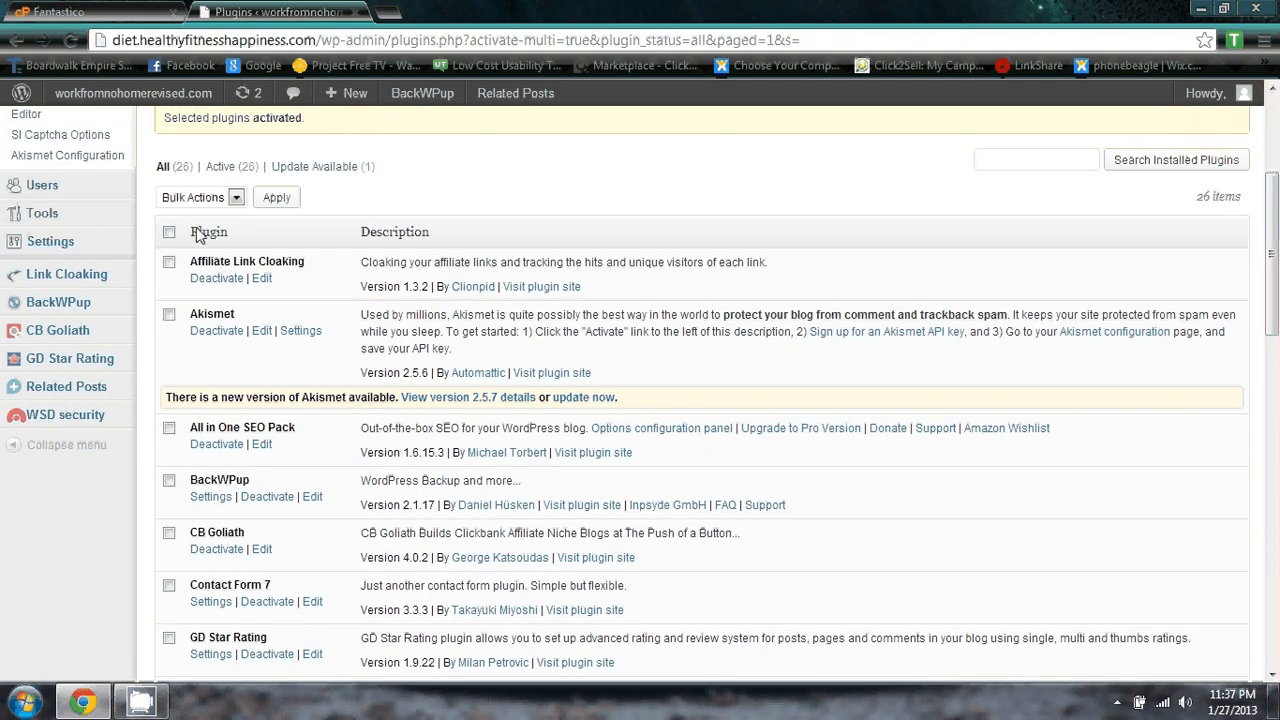
{"action": "left_click", "coordinate": [237, 199]}
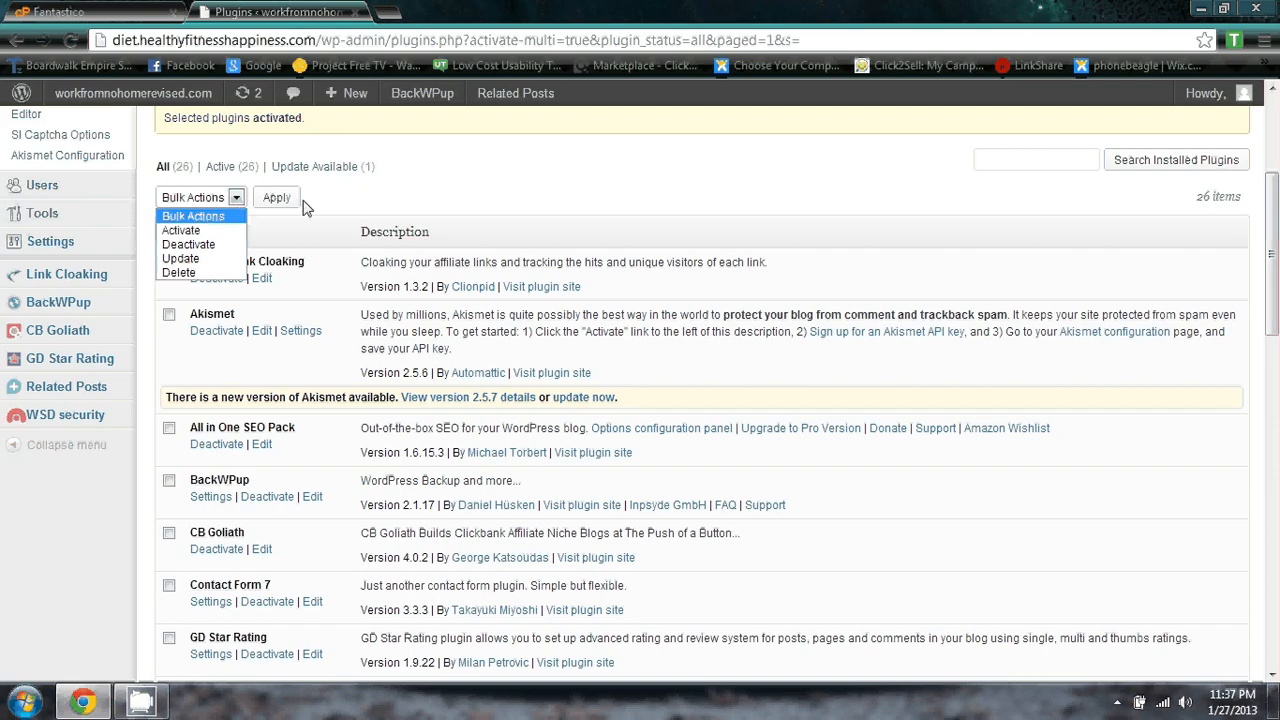
{"action": "left_click", "coordinate": [410, 191]}
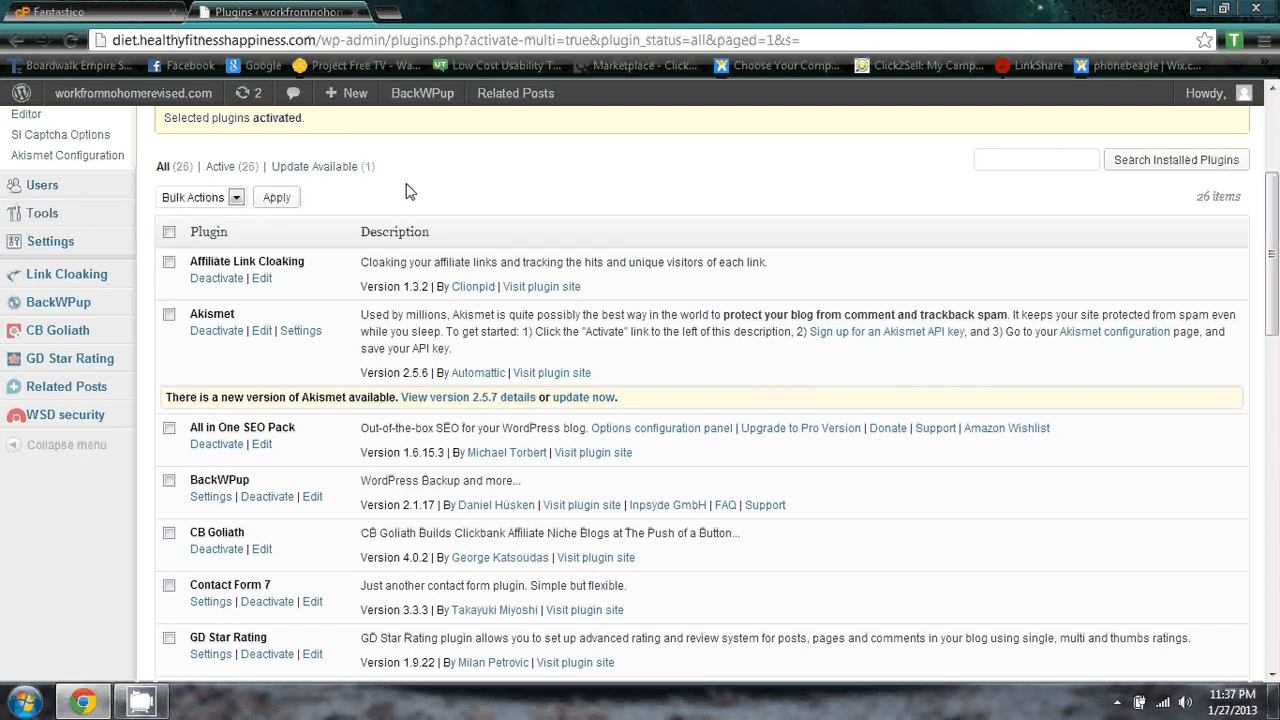
{"action": "scroll", "coordinate": [315, 225], "scroll_direction": "down", "scroll_amount": 1}
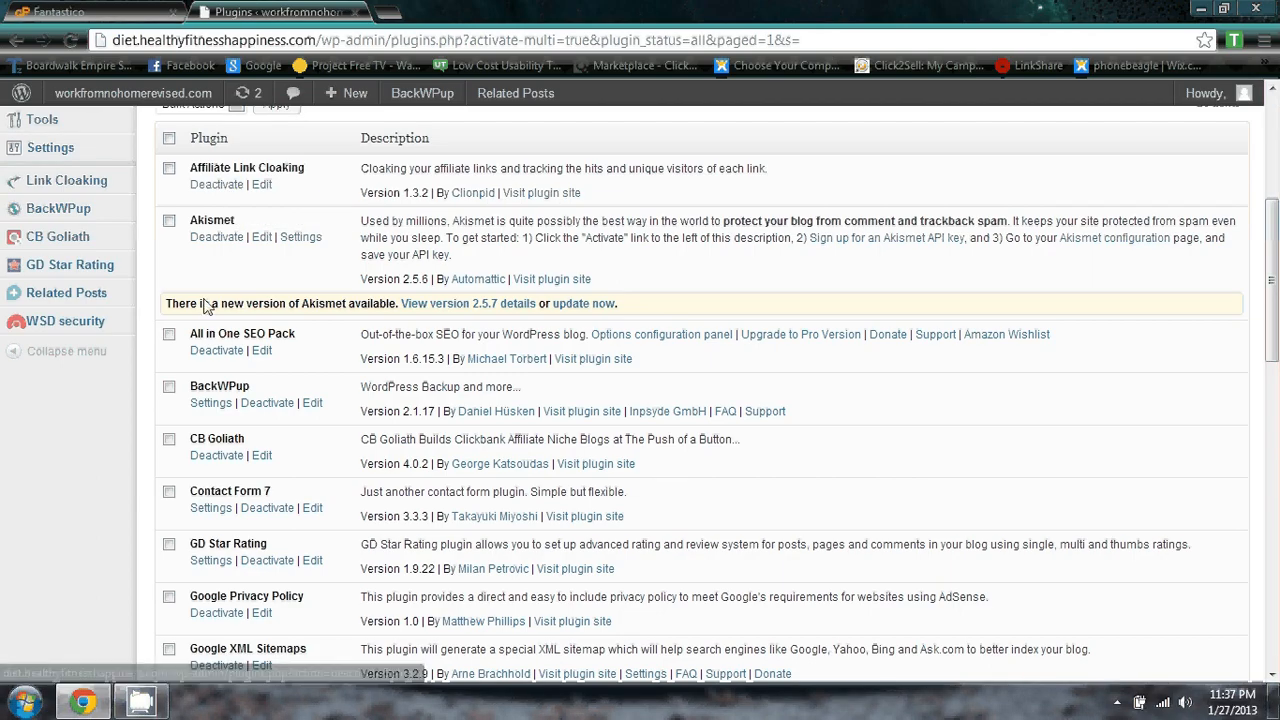
{"action": "scroll", "coordinate": [256, 300], "scroll_direction": "down", "scroll_amount": 1}
{"action": "scroll", "coordinate": [256, 268], "scroll_direction": "down", "scroll_amount": 7}
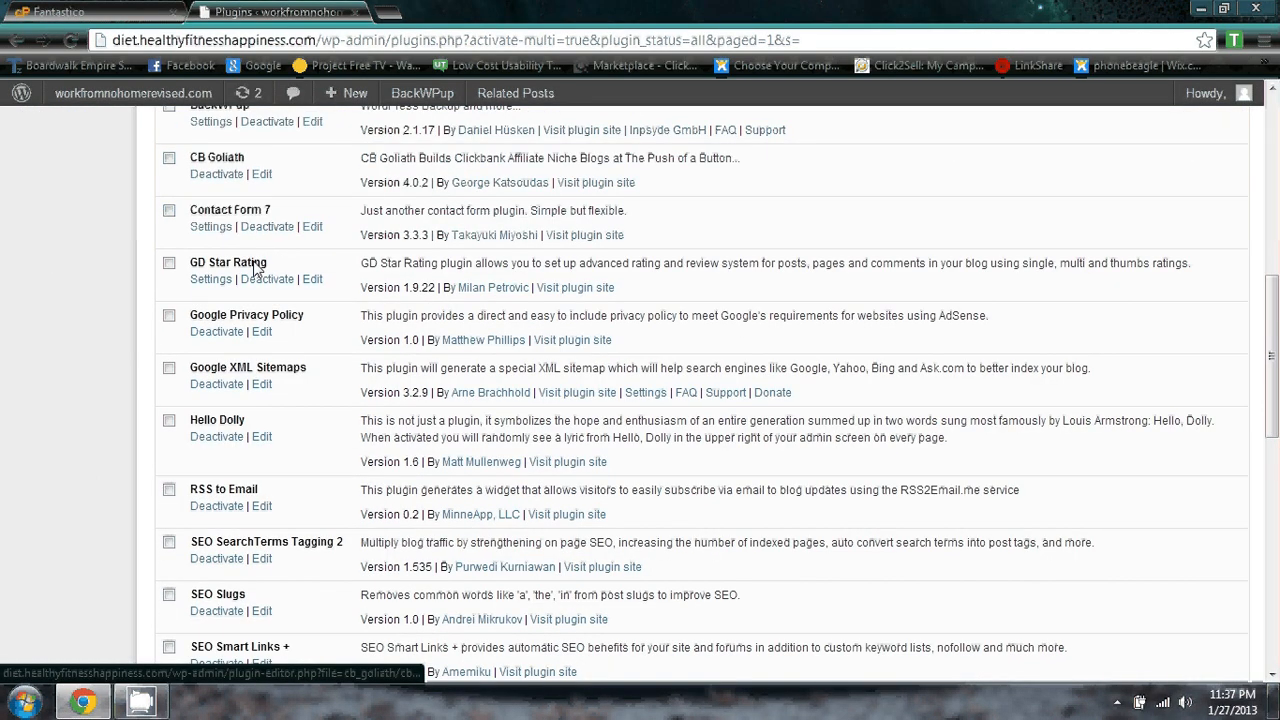
{"action": "scroll", "coordinate": [256, 268], "scroll_direction": "down", "scroll_amount": 4}
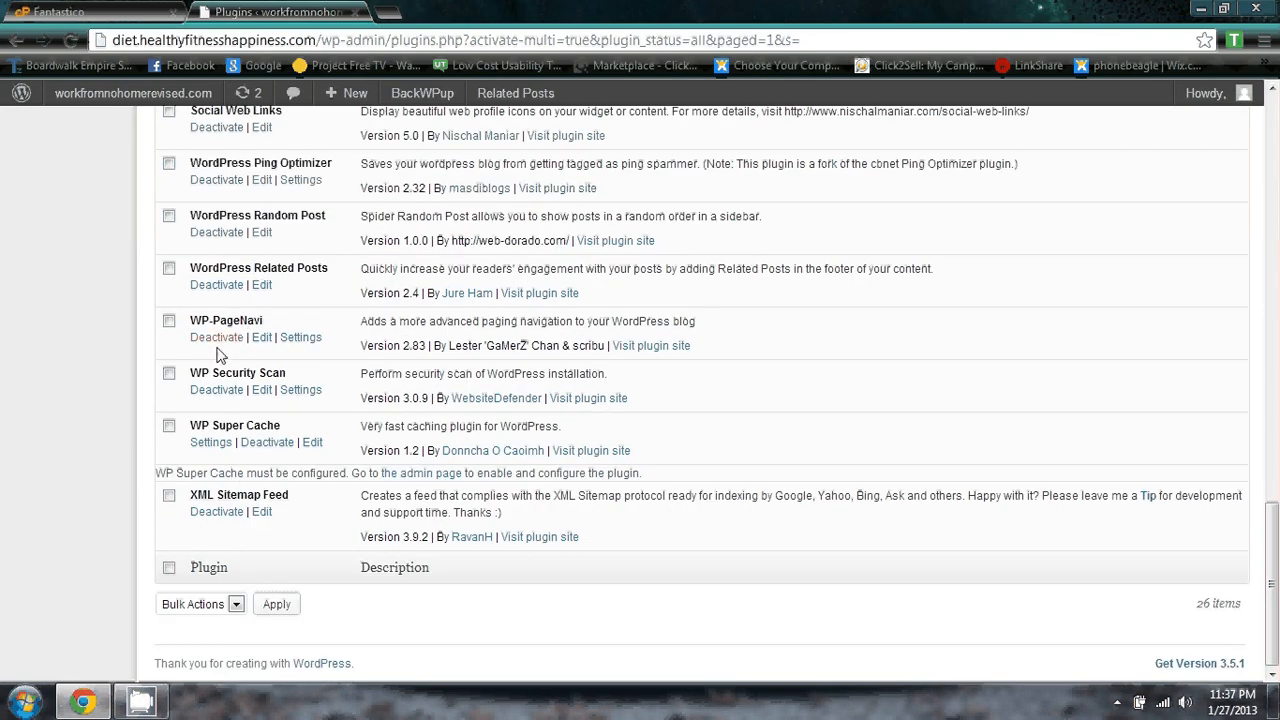
{"action": "scroll", "coordinate": [222, 345], "scroll_direction": "up", "scroll_amount": 3}
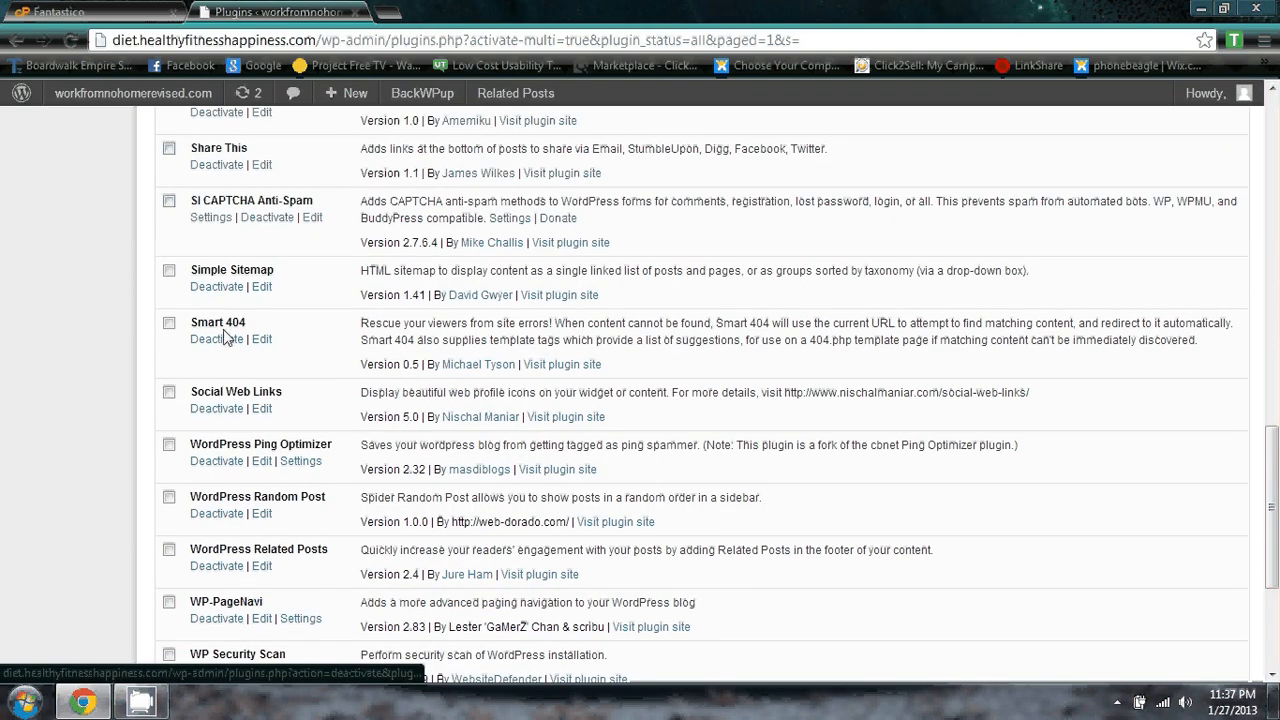
{"action": "scroll", "coordinate": [225, 342], "scroll_direction": "up", "scroll_amount": 2}
{"action": "scroll", "coordinate": [212, 346], "scroll_direction": "up", "scroll_amount": 5}
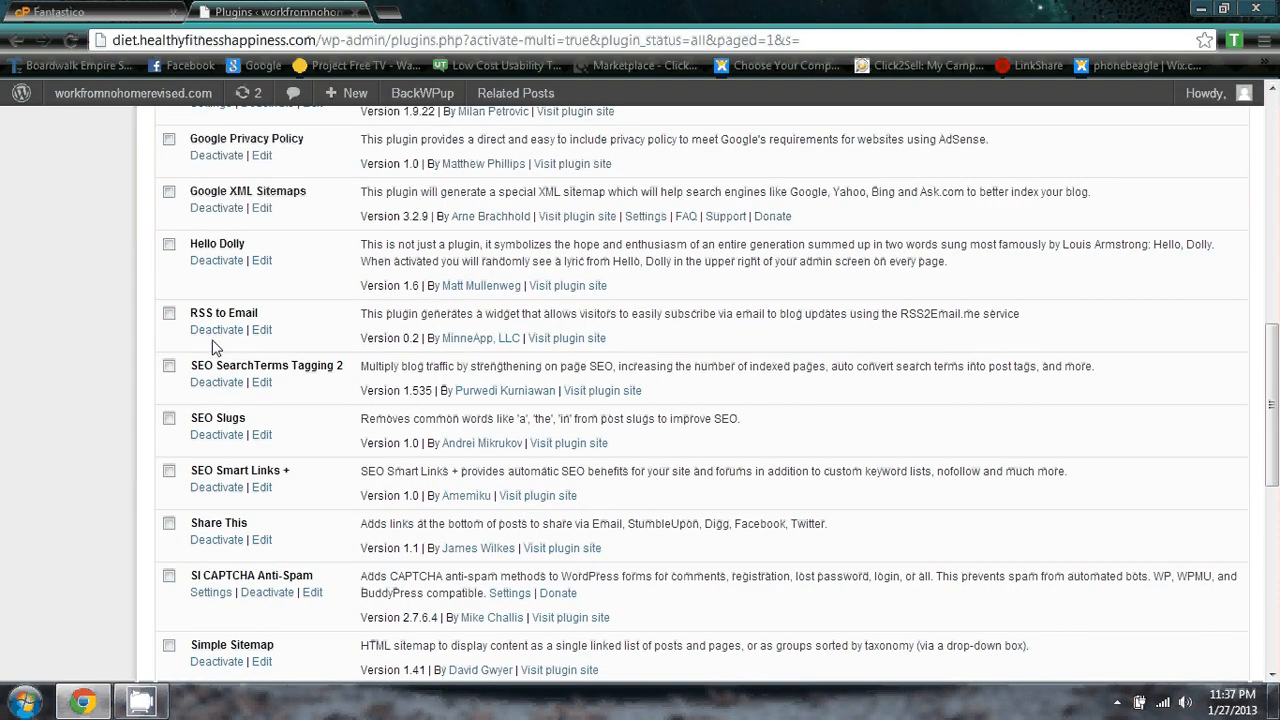
{"action": "scroll", "coordinate": [212, 350], "scroll_direction": "up", "scroll_amount": 1}
{"action": "scroll", "coordinate": [212, 350], "scroll_direction": "down", "scroll_amount": 3}
{"action": "scroll", "coordinate": [211, 350], "scroll_direction": "down", "scroll_amount": 4}
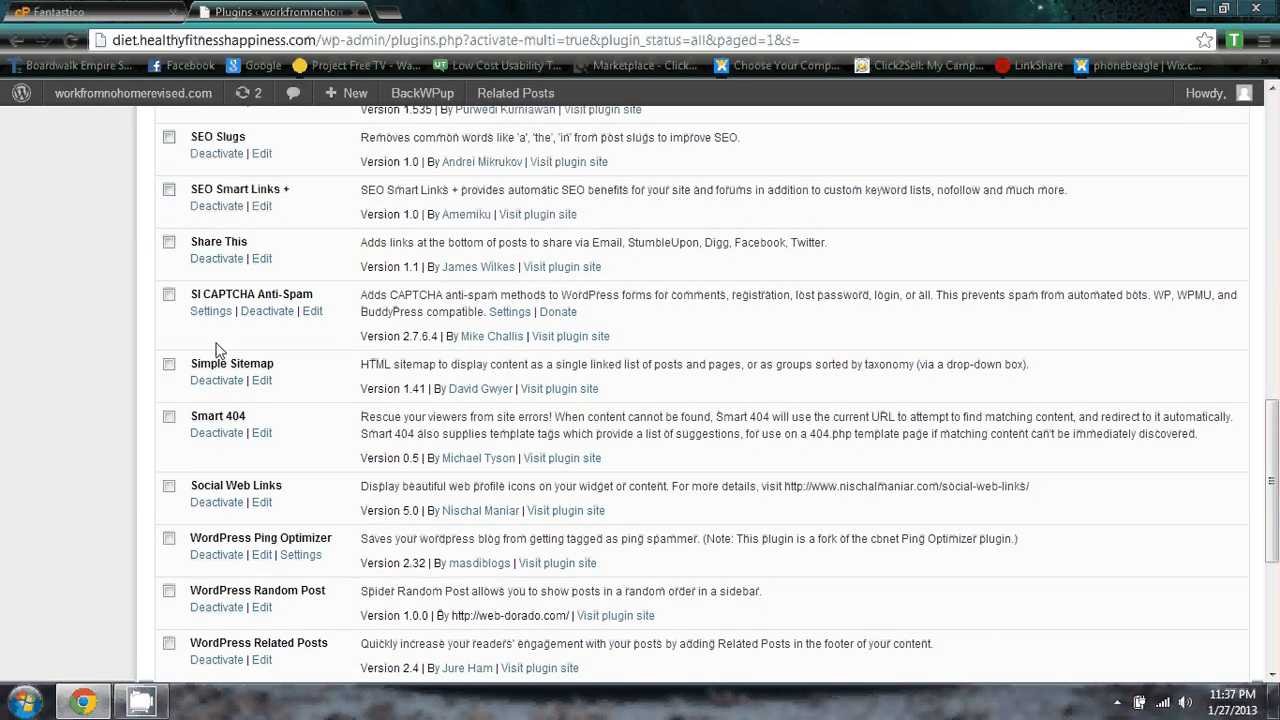
{"action": "scroll", "coordinate": [211, 344], "scroll_direction": "down", "scroll_amount": 1}
{"action": "scroll", "coordinate": [214, 344], "scroll_direction": "down", "scroll_amount": 1}
{"action": "scroll", "coordinate": [222, 347], "scroll_direction": "down", "scroll_amount": 1}
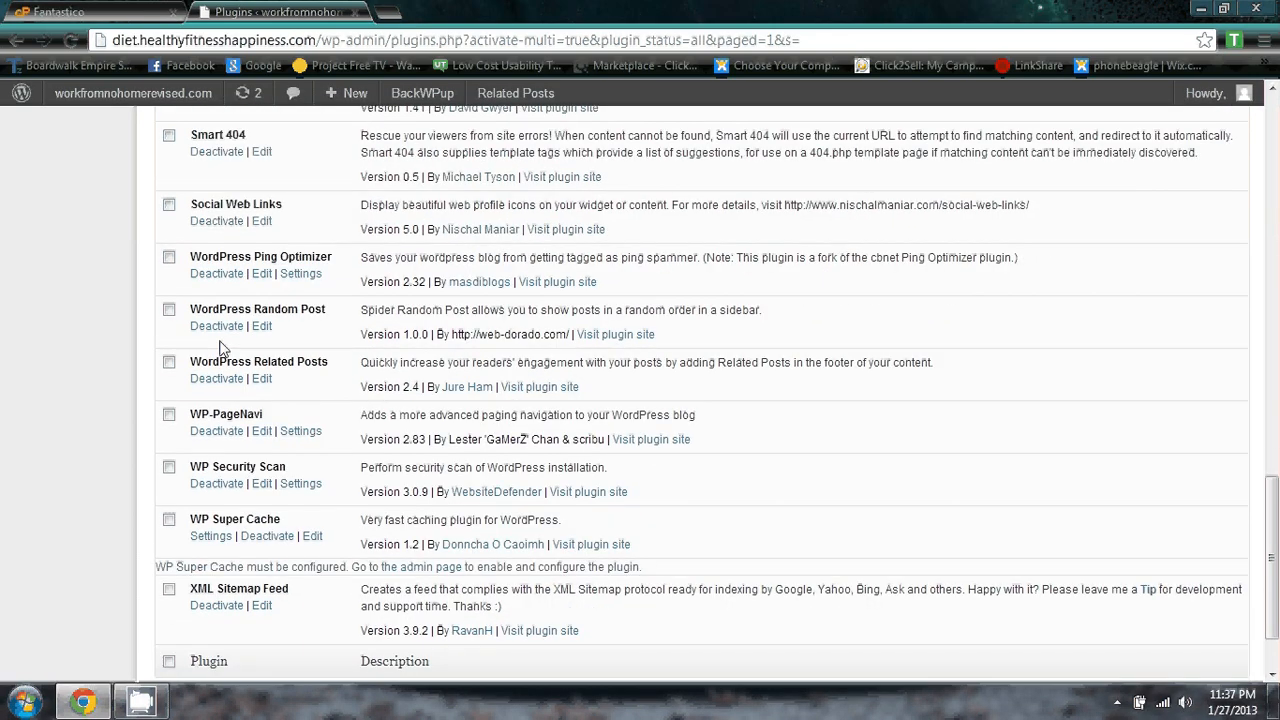
{"action": "scroll", "coordinate": [230, 350], "scroll_direction": "up", "scroll_amount": 3}
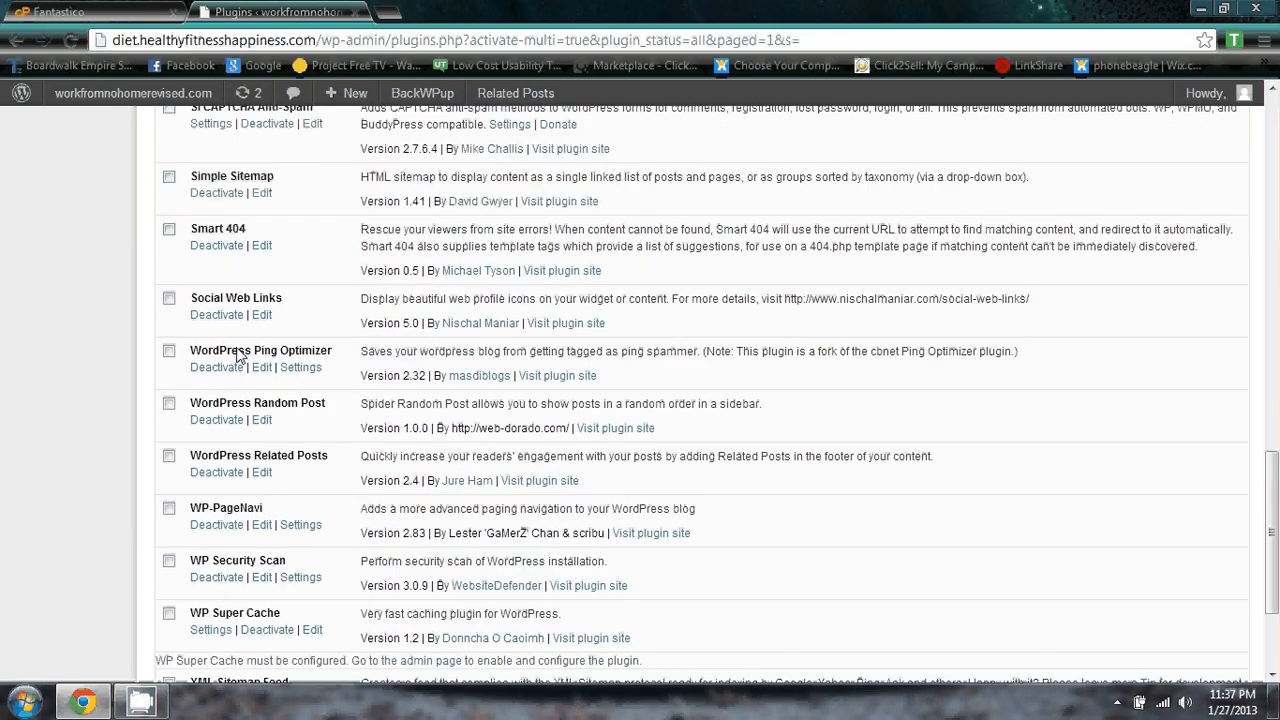
{"action": "scroll", "coordinate": [237, 353], "scroll_direction": "up", "scroll_amount": 1}
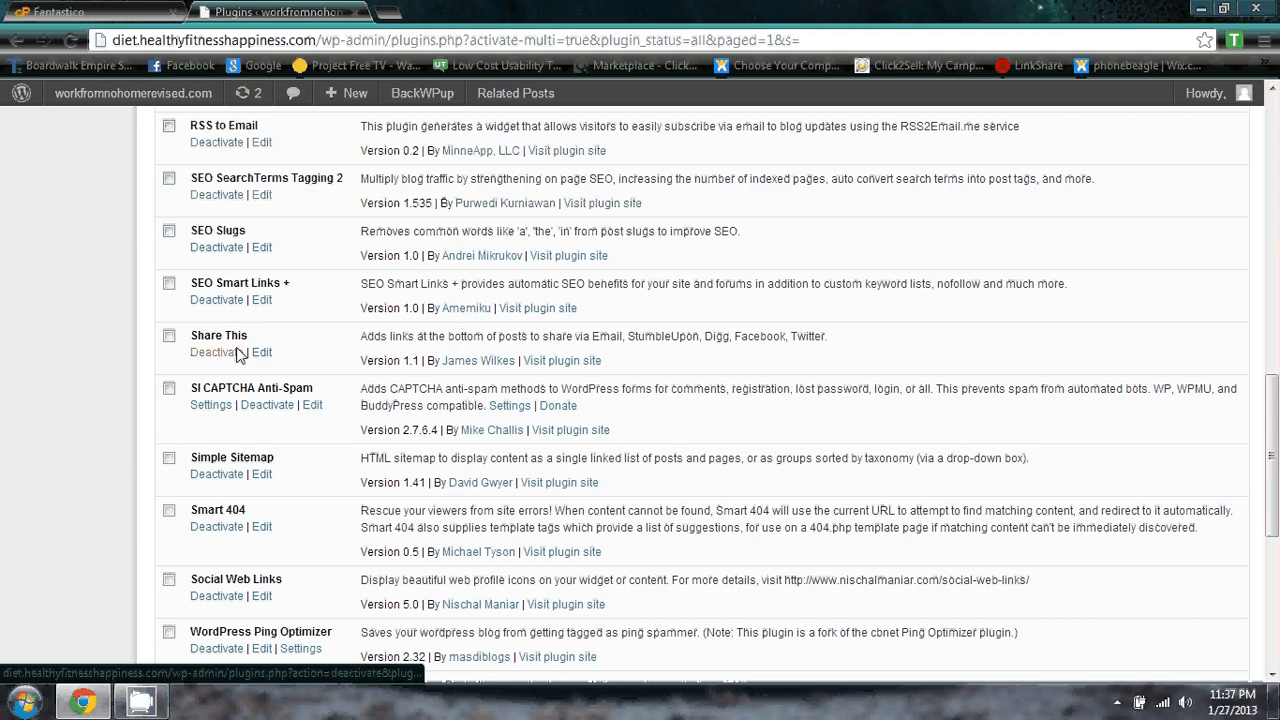
{"action": "scroll", "coordinate": [237, 353], "scroll_direction": "up", "scroll_amount": 4}
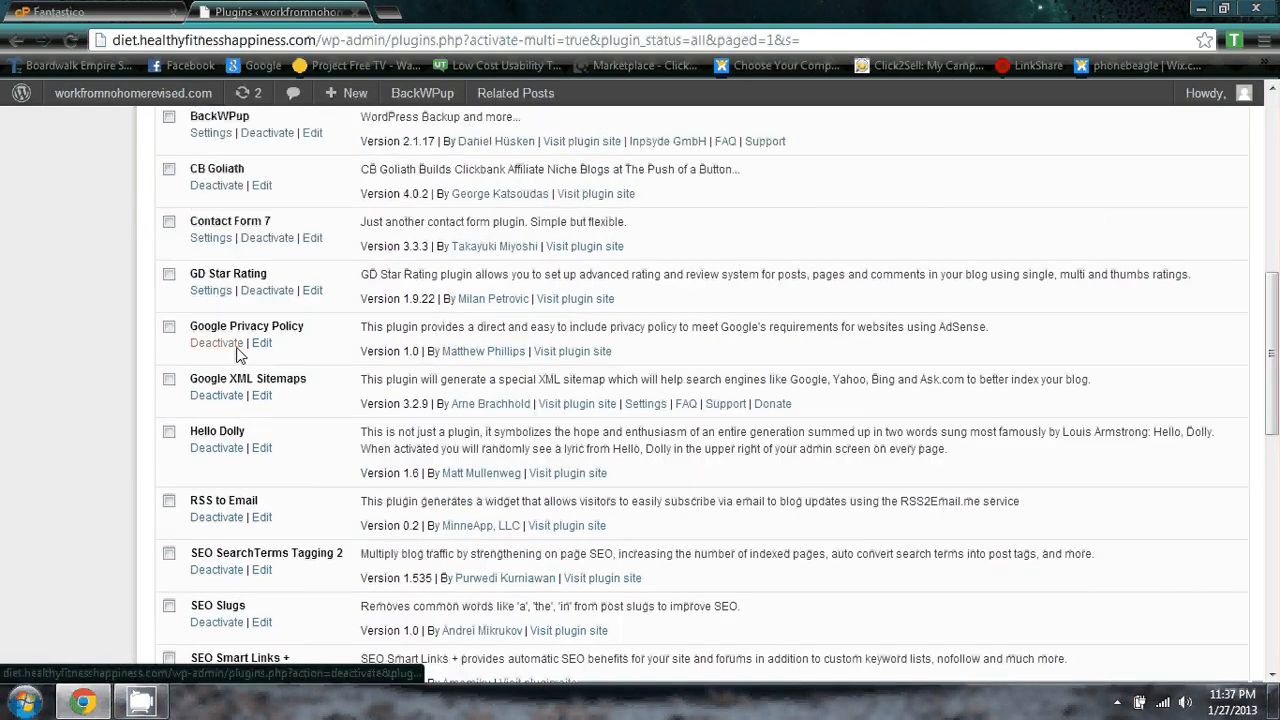
{"action": "scroll", "coordinate": [245, 342], "scroll_direction": "up", "scroll_amount": 2}
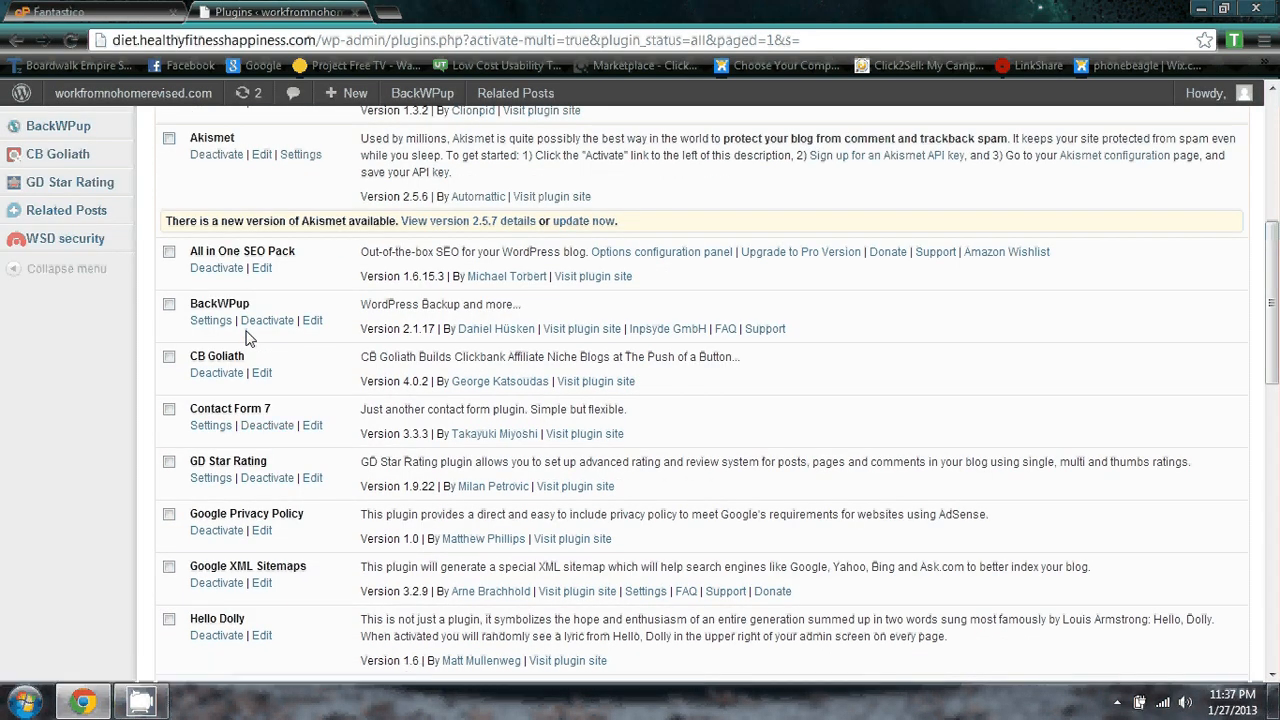
{"action": "scroll", "coordinate": [278, 302], "scroll_direction": "up", "scroll_amount": 2}
{"action": "scroll", "coordinate": [278, 302], "scroll_direction": "down", "scroll_amount": 2}
{"action": "scroll", "coordinate": [249, 563], "scroll_direction": "down", "scroll_amount": 2}
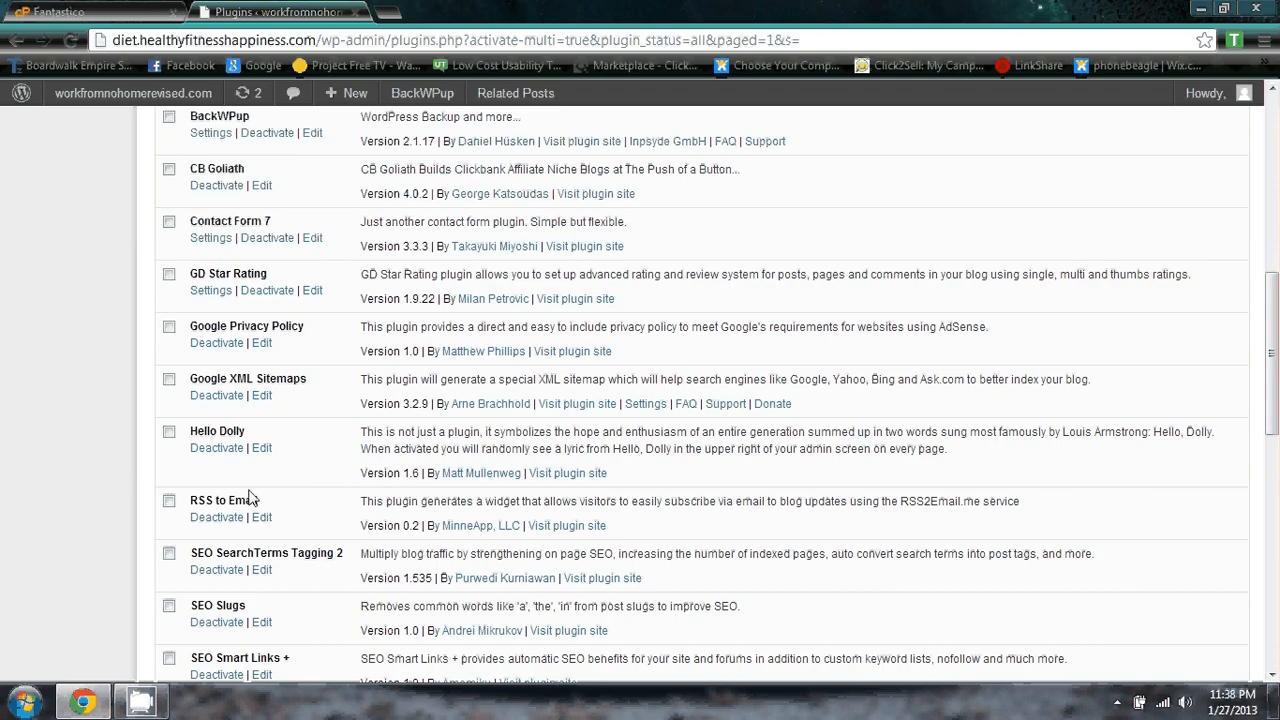
{"action": "scroll", "coordinate": [250, 498], "scroll_direction": "down", "scroll_amount": 1}
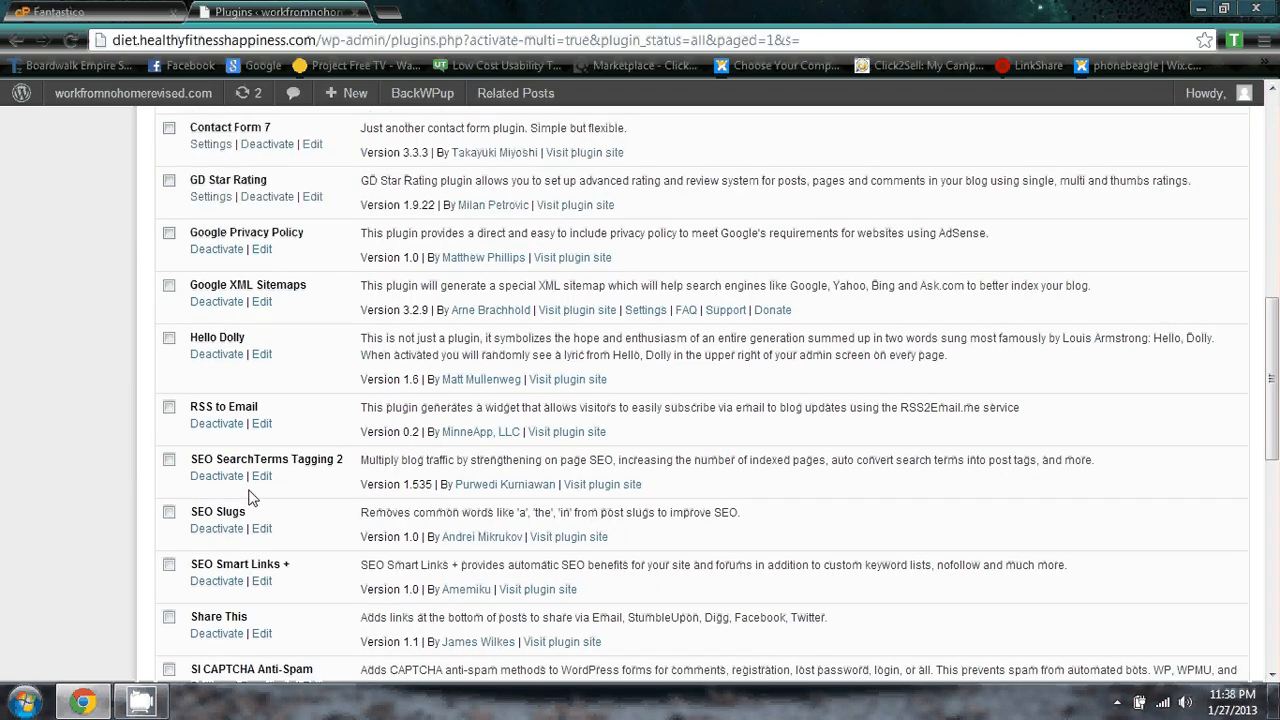
{"action": "scroll", "coordinate": [252, 498], "scroll_direction": "down", "scroll_amount": 1}
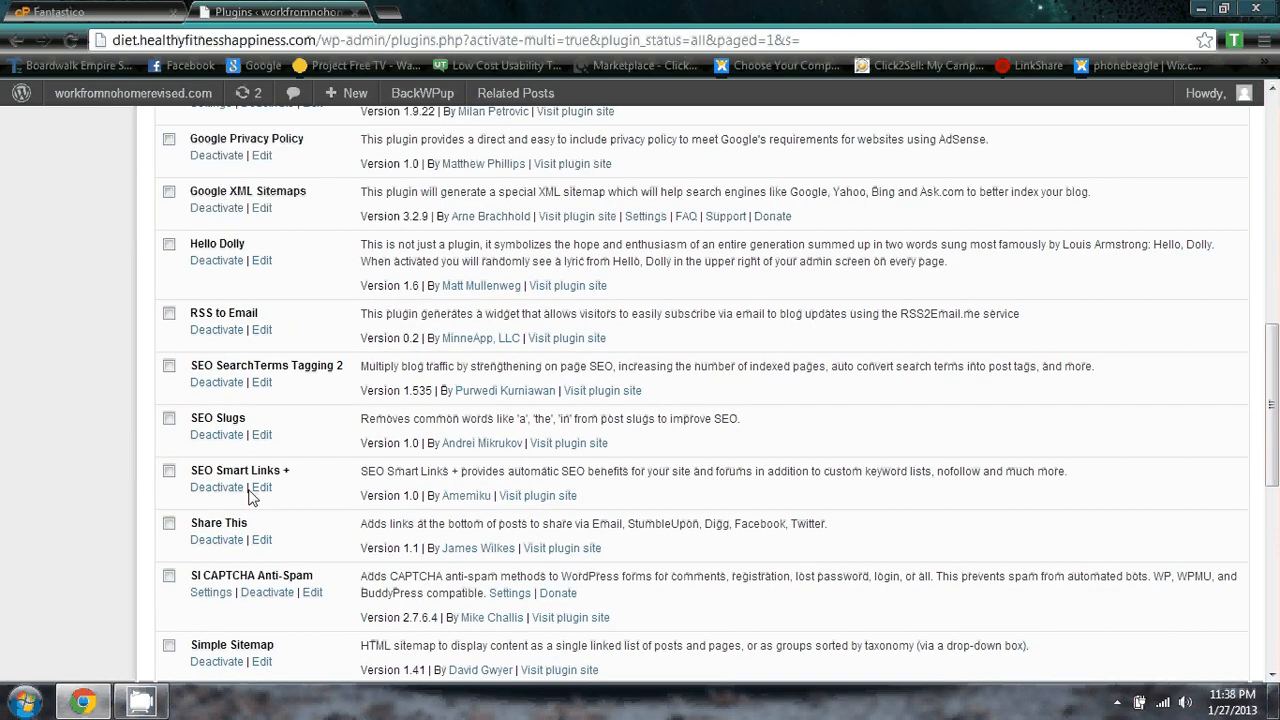
{"action": "scroll", "coordinate": [250, 498], "scroll_direction": "down", "scroll_amount": 2}
{"action": "scroll", "coordinate": [250, 498], "scroll_direction": "down", "scroll_amount": 2}
{"action": "scroll", "coordinate": [250, 507], "scroll_direction": "down", "scroll_amount": 1}
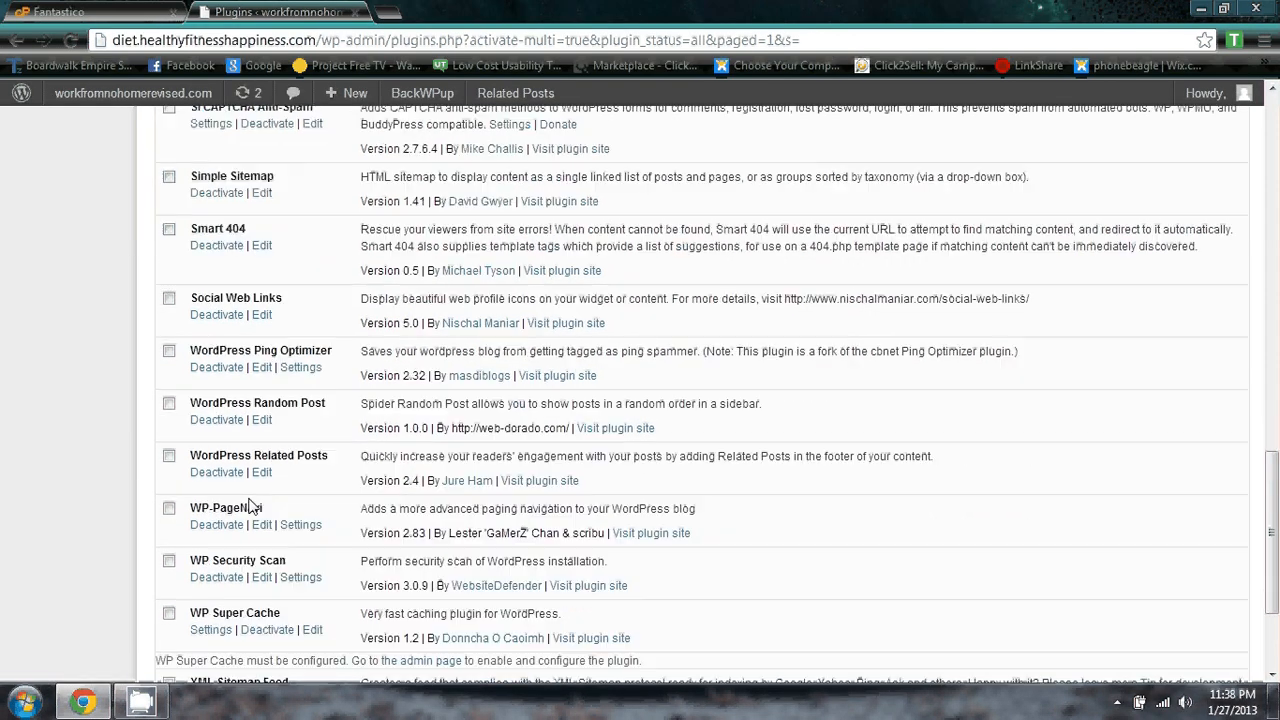
{"action": "scroll", "coordinate": [251, 508], "scroll_direction": "down", "scroll_amount": 2}
{"action": "scroll", "coordinate": [275, 385], "scroll_direction": "up", "scroll_amount": 4}
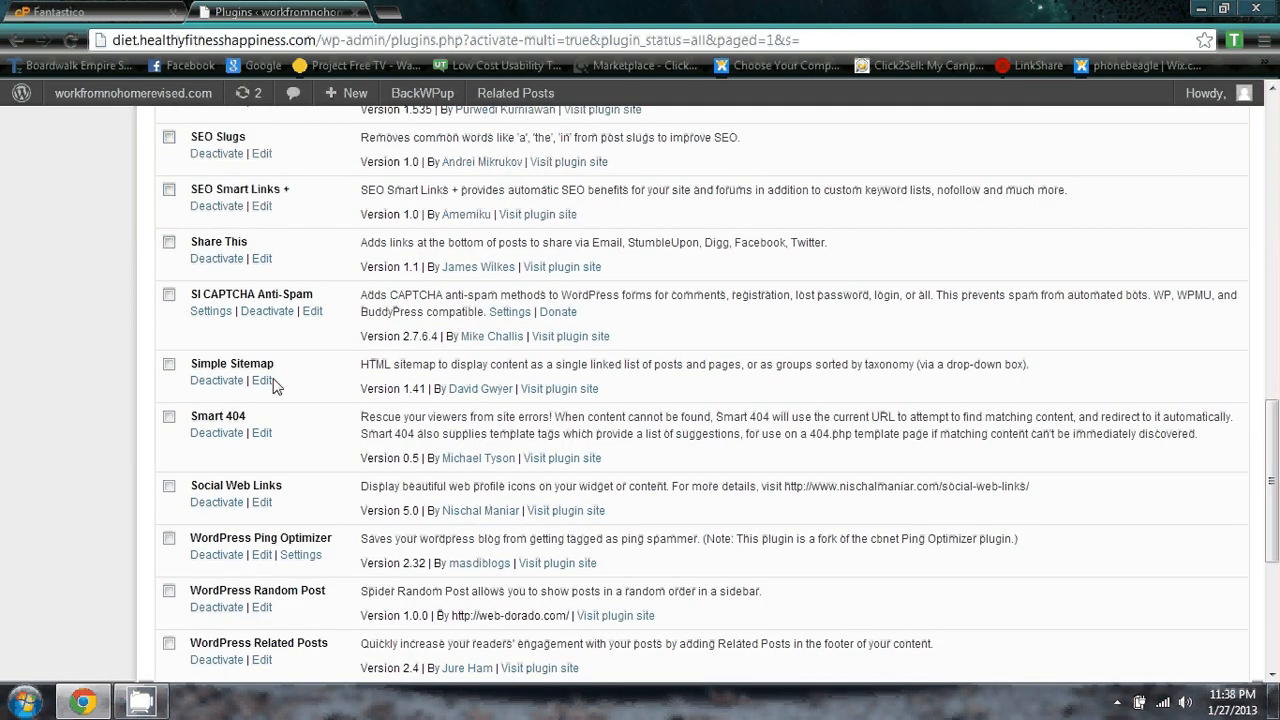
{"action": "scroll", "coordinate": [275, 385], "scroll_direction": "up", "scroll_amount": 12}
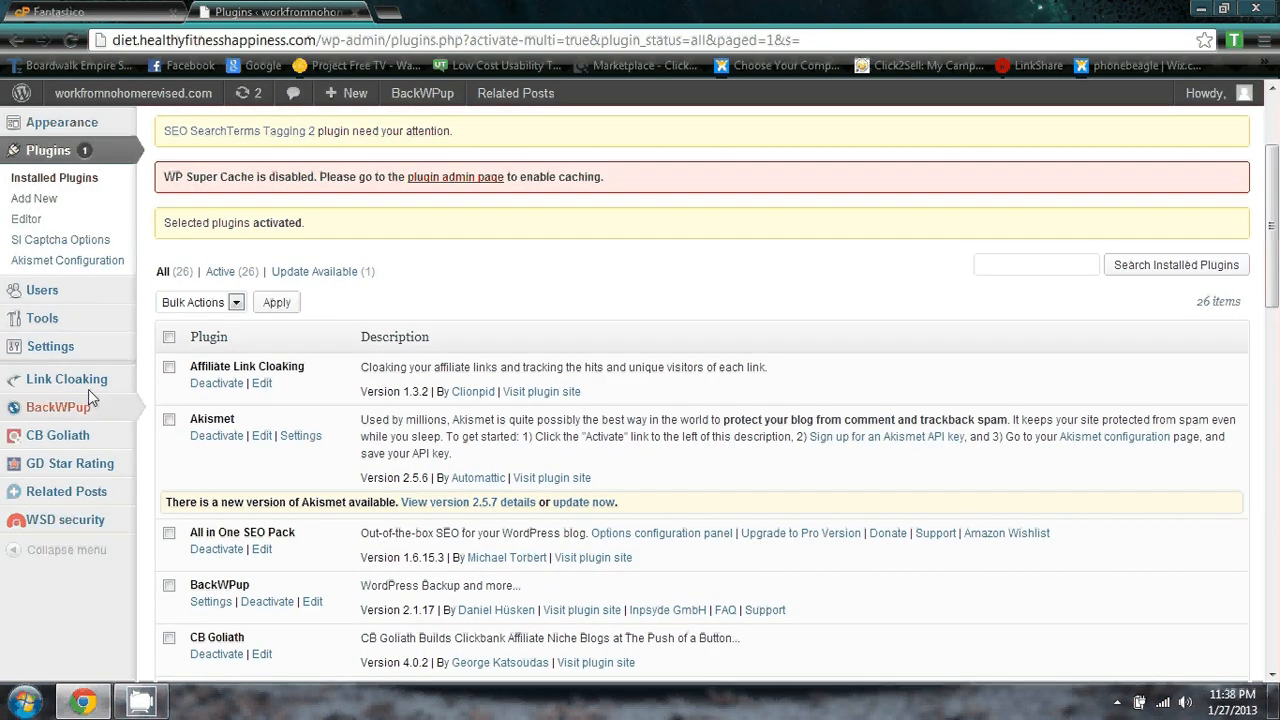
{"action": "scroll", "coordinate": [88, 389], "scroll_direction": "up", "scroll_amount": 2}
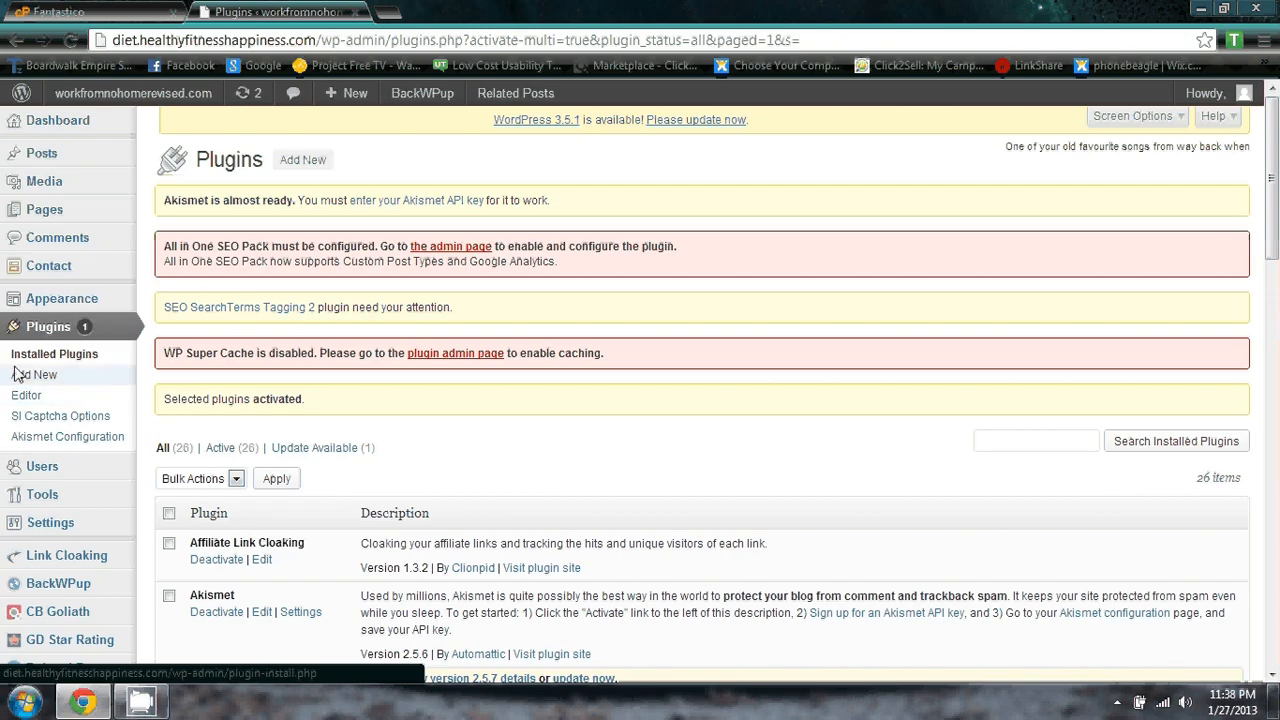
Go to Appearance › Themes, which lists Twenty Twelve 1.1 as the current theme.
{"action": "scroll", "coordinate": [89, 389], "scroll_direction": "down", "scroll_amount": 2}
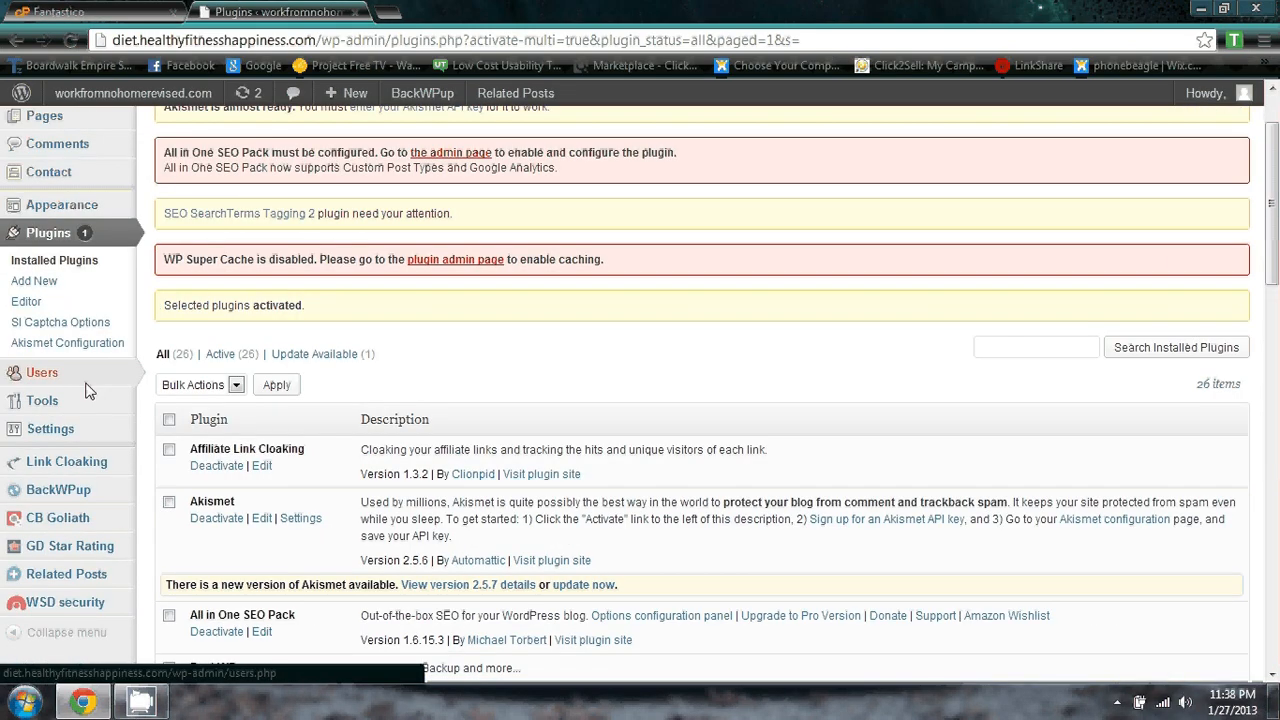
{"action": "mouse_move", "coordinate": [86, 366]}
{"action": "scroll", "coordinate": [76, 385], "scroll_direction": "up", "scroll_amount": 2}
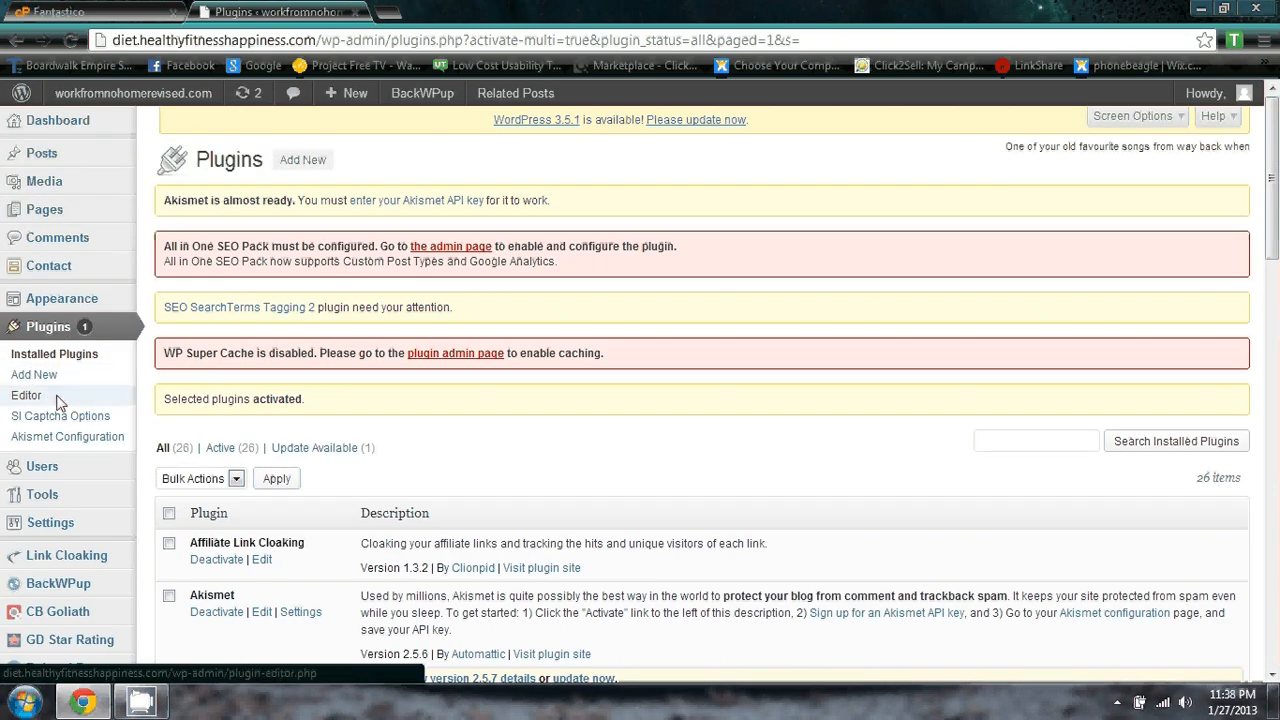
{"action": "scroll", "coordinate": [80, 443], "scroll_direction": "down", "scroll_amount": 4}
{"action": "scroll", "coordinate": [252, 390], "scroll_direction": "up", "scroll_amount": 4}
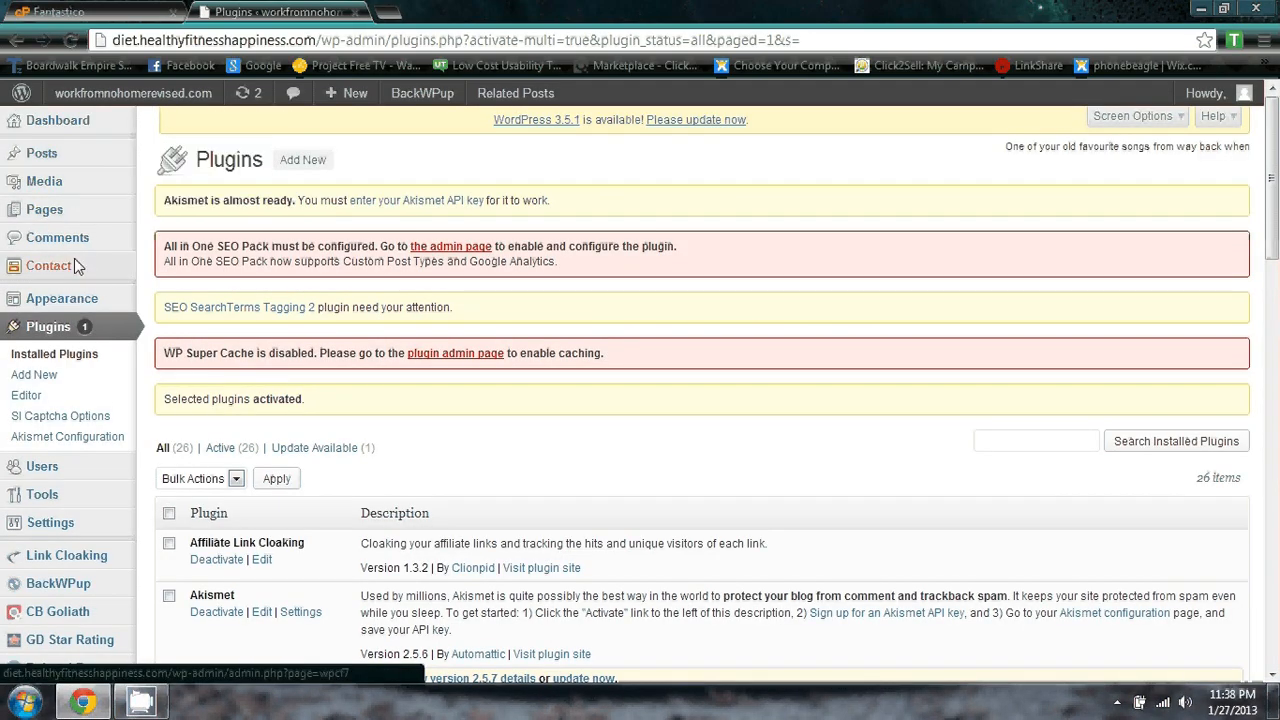
{"action": "mouse_move", "coordinate": [78, 312]}
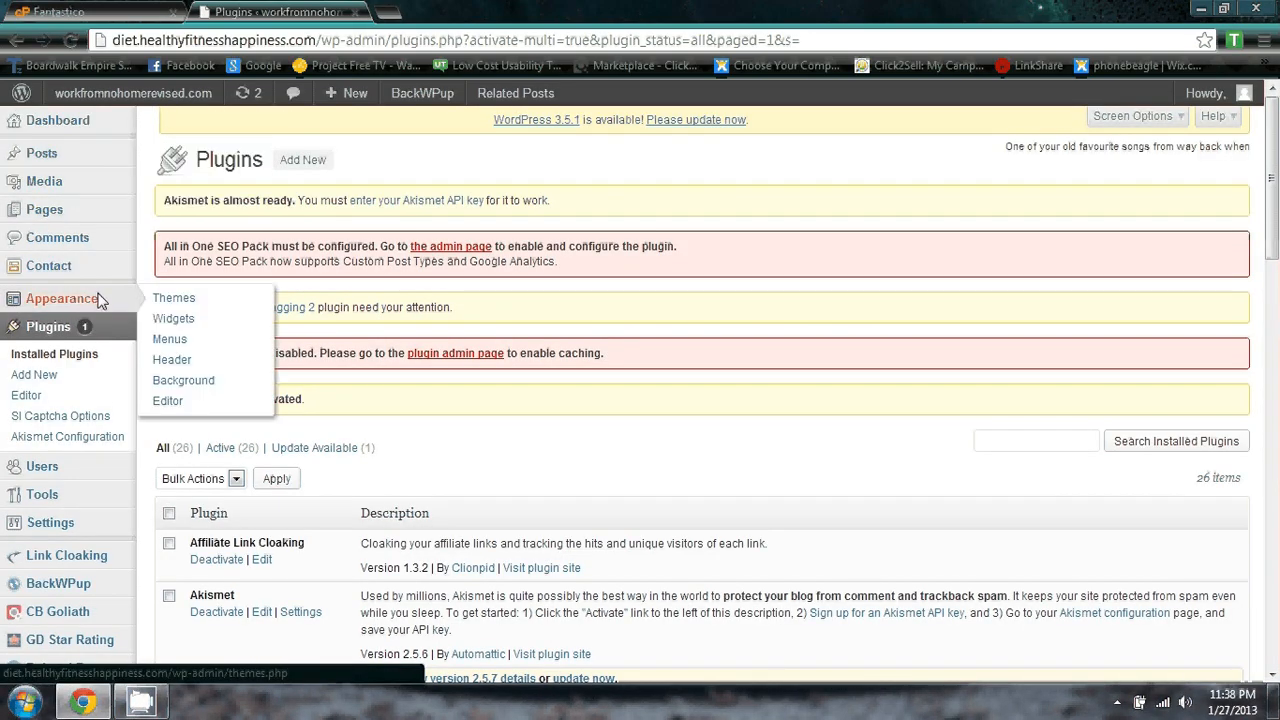
{"action": "left_click", "coordinate": [176, 300]}
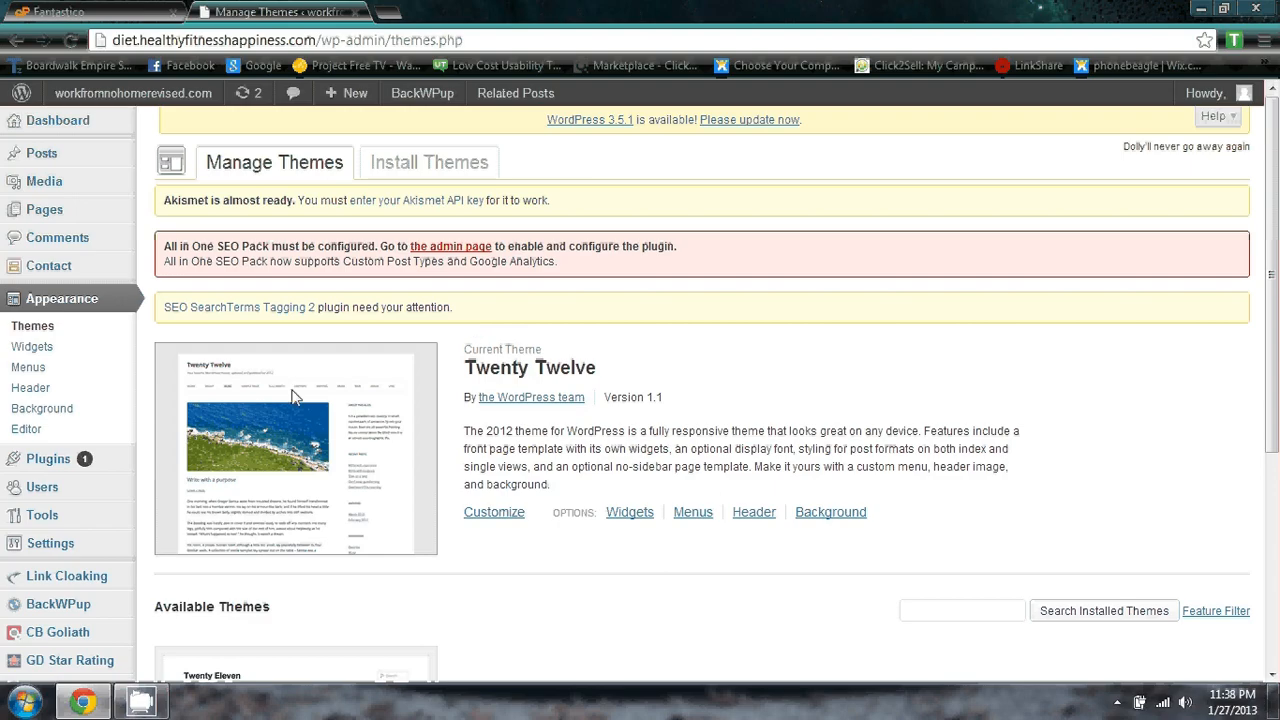
{"action": "scroll", "coordinate": [444, 424], "scroll_direction": "down", "scroll_amount": 4}
{"action": "scroll", "coordinate": [434, 423], "scroll_direction": "up", "scroll_amount": 4}
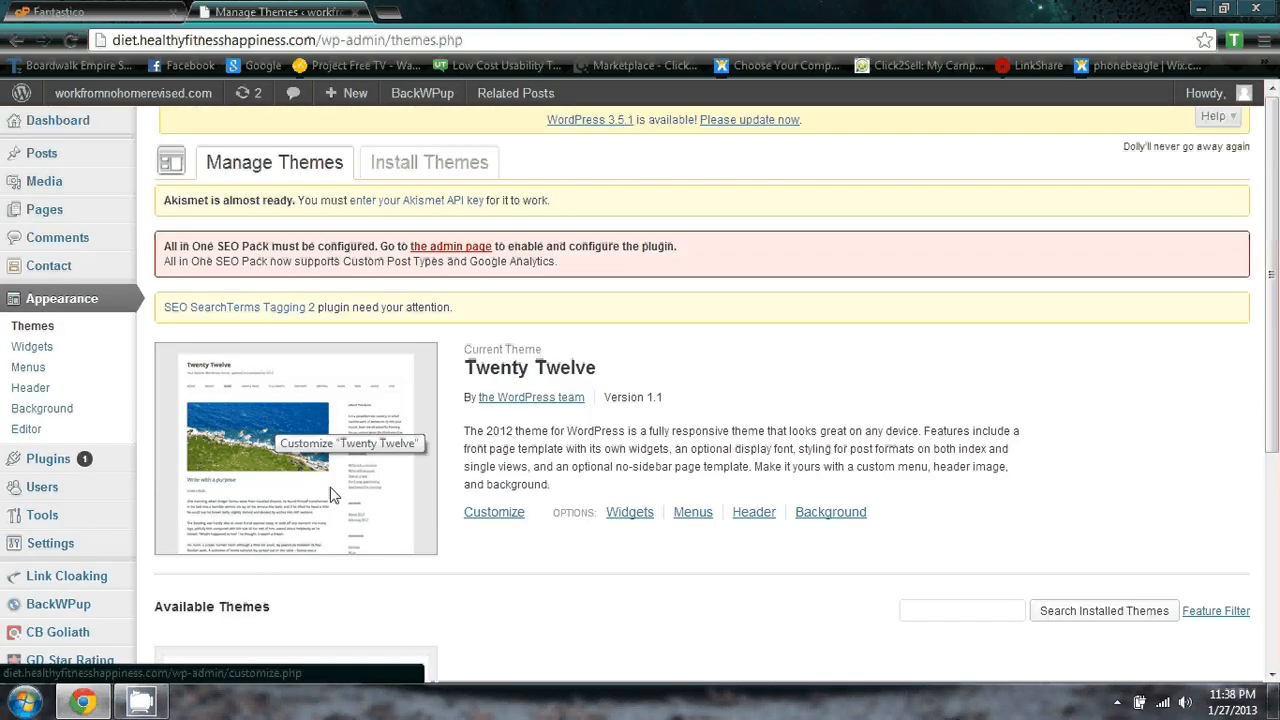
Switch to the Install Themes page to look for new themes.
{"action": "left_click", "coordinate": [412, 166]}
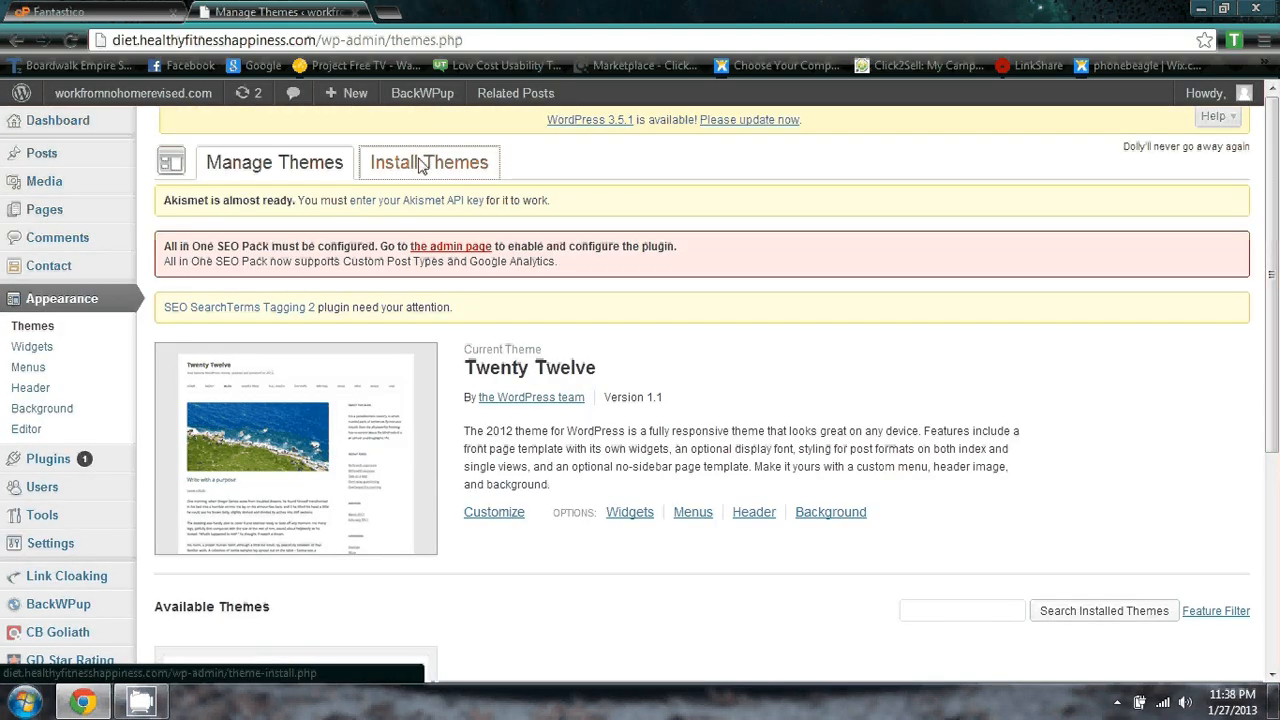
{"action": "scroll", "coordinate": [437, 297], "scroll_direction": "down", "scroll_amount": 3}
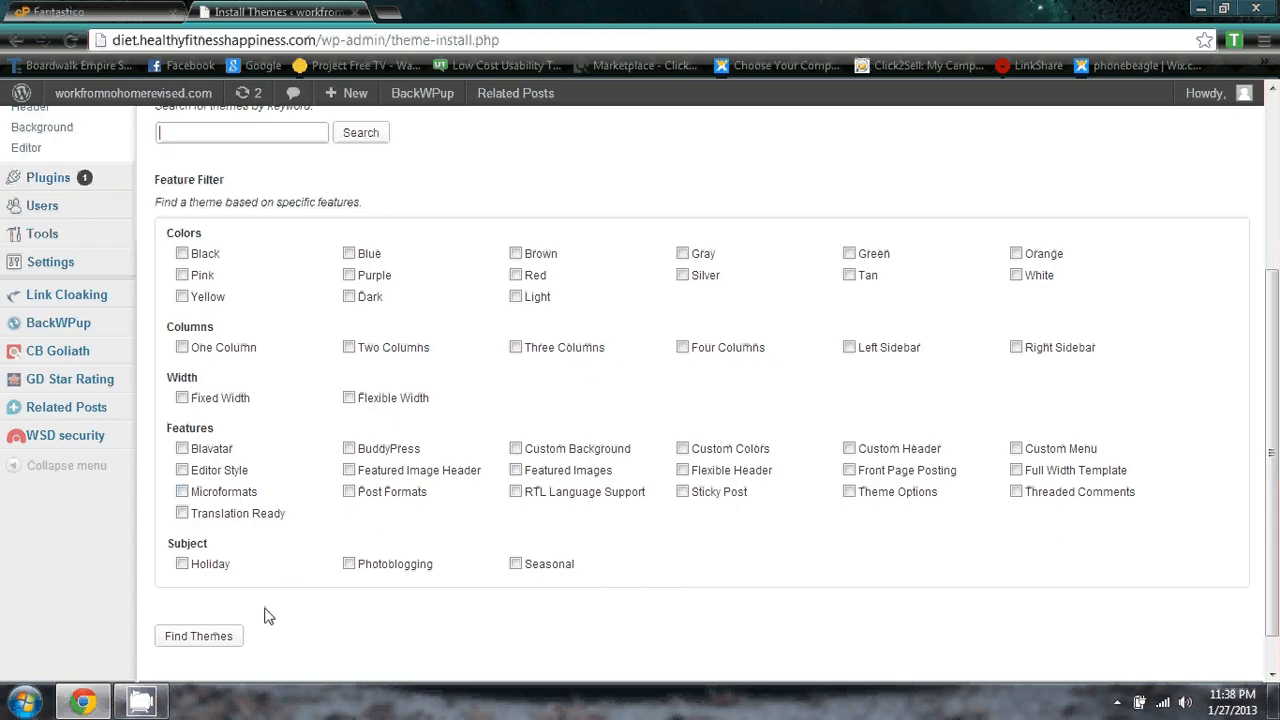
{"action": "scroll", "coordinate": [400, 333], "scroll_direction": "up", "scroll_amount": 1}
{"action": "scroll", "coordinate": [404, 334], "scroll_direction": "down", "scroll_amount": 2}
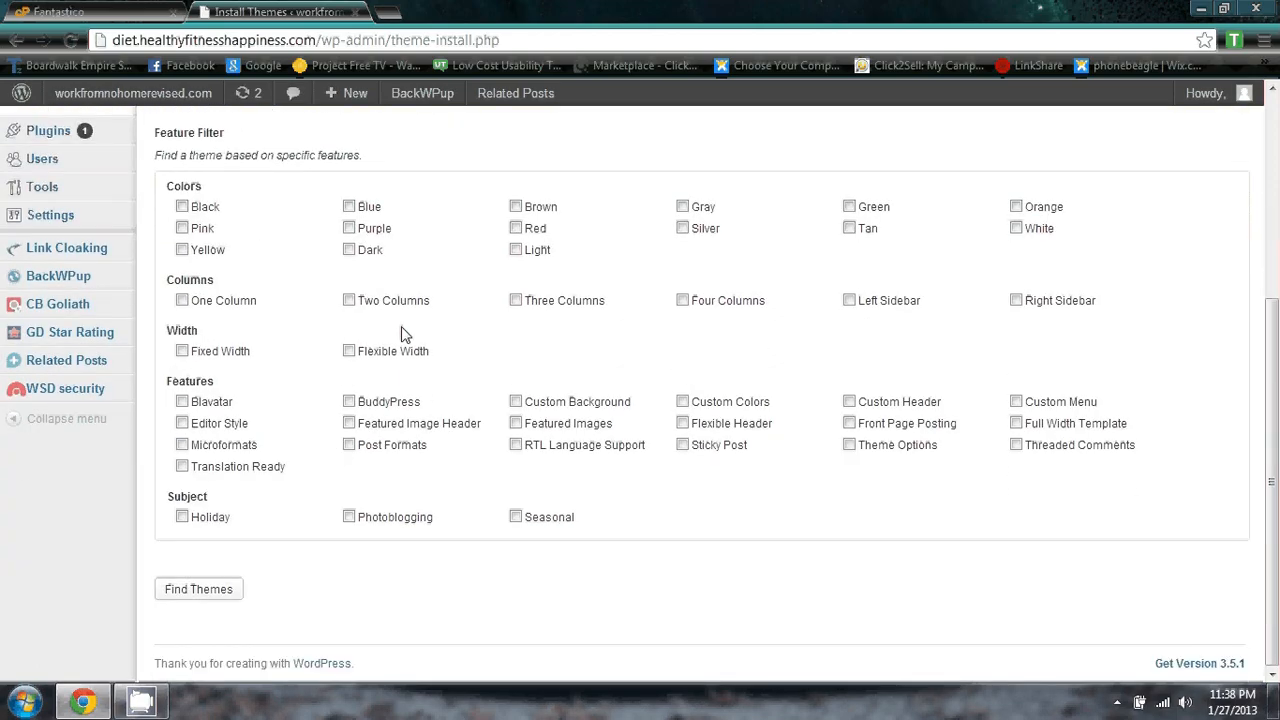
{"action": "scroll", "coordinate": [404, 334], "scroll_direction": "up", "scroll_amount": 2}
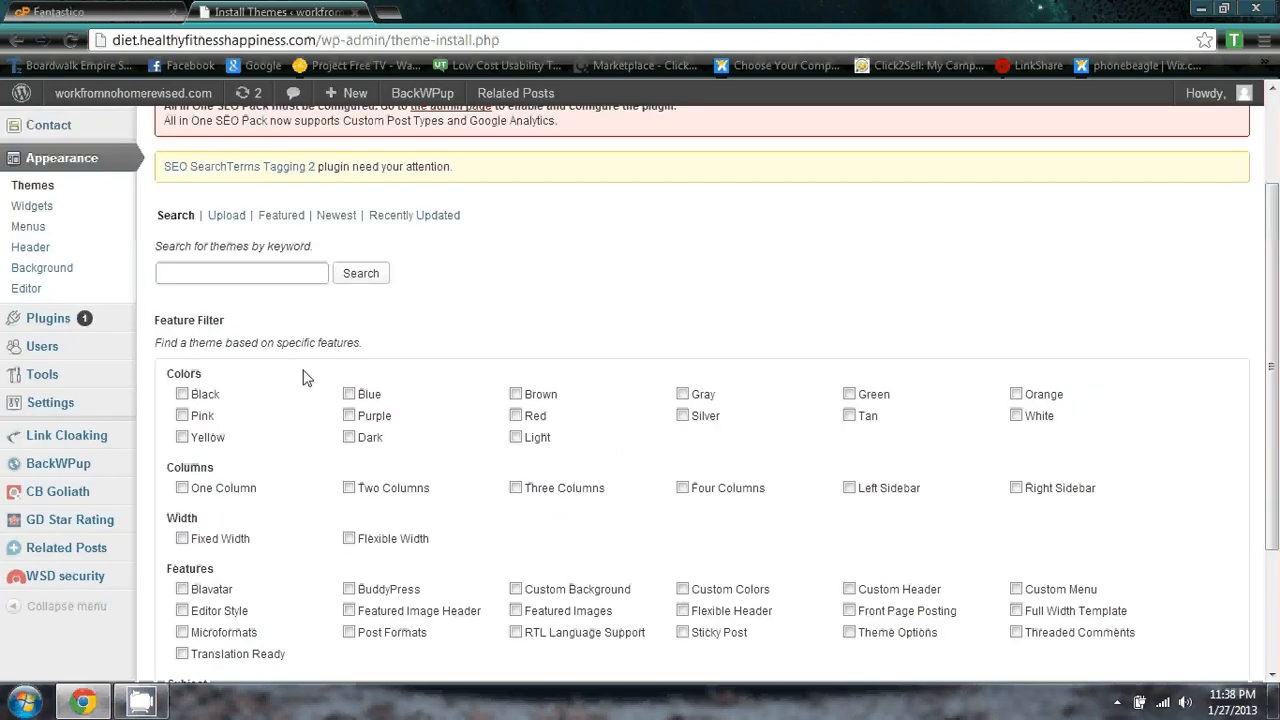
Browse the Featured themes, including PageLines, Responsive, Esquire, Easel and Montezuma.
{"action": "left_click", "coordinate": [222, 212]}
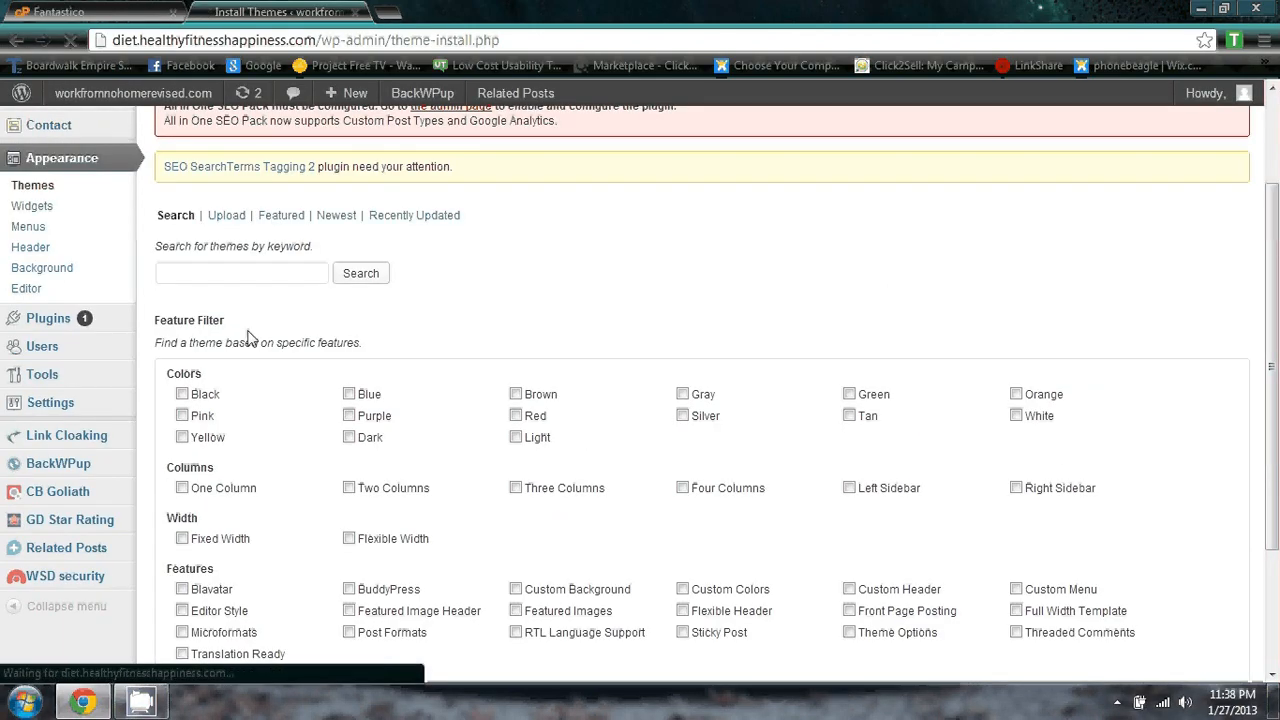
{"action": "scroll", "coordinate": [443, 358], "scroll_direction": "down", "scroll_amount": 3}
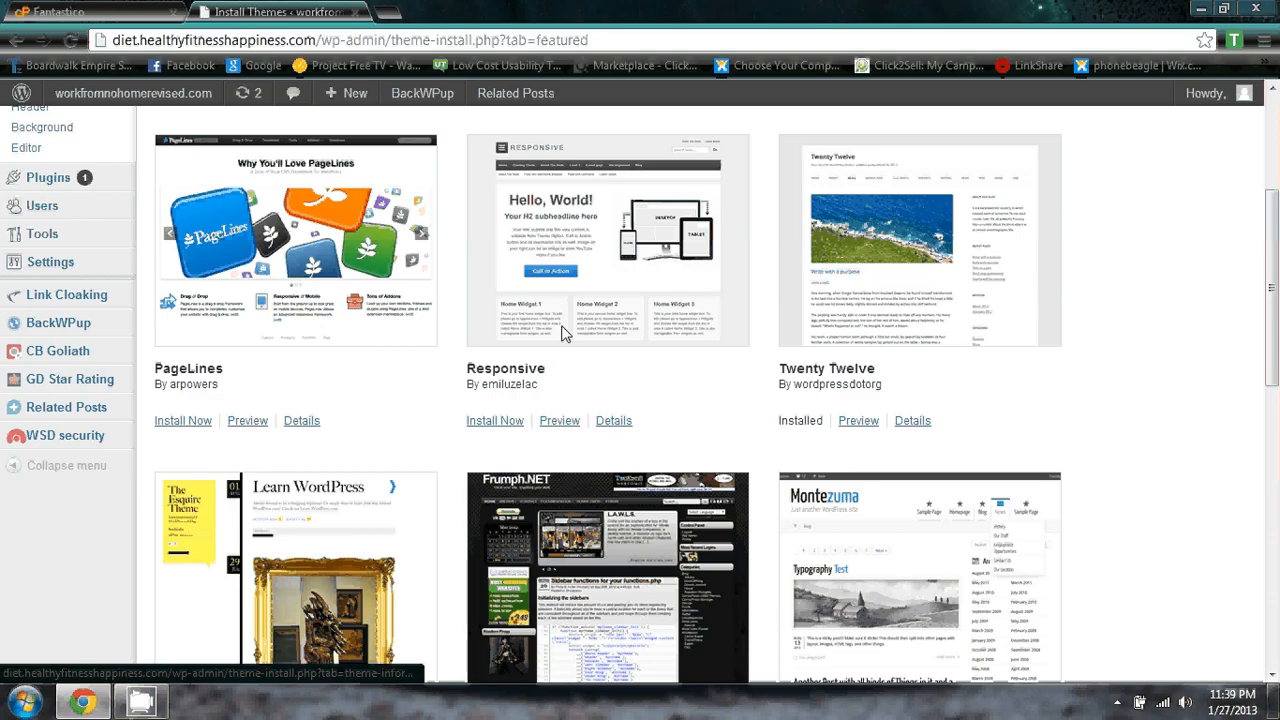
{"action": "scroll", "coordinate": [429, 414], "scroll_direction": "down", "scroll_amount": 4}
{"action": "scroll", "coordinate": [431, 409], "scroll_direction": "up", "scroll_amount": 4}
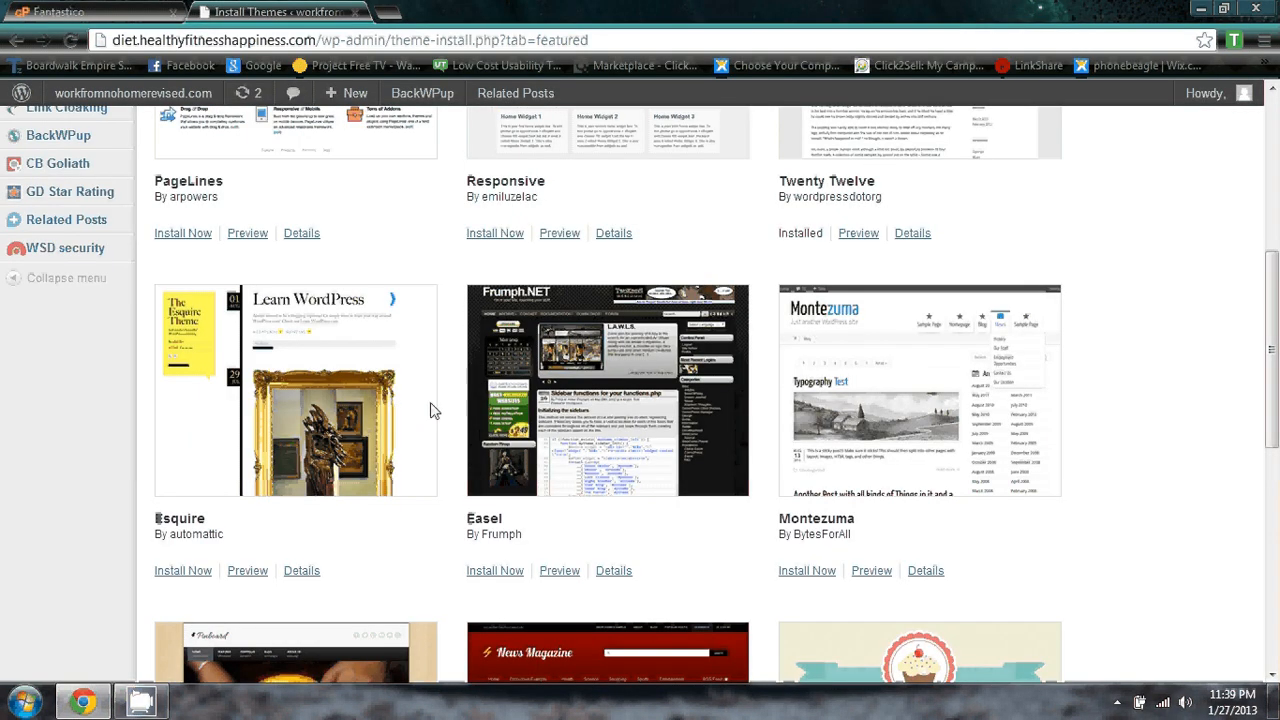
{"action": "scroll", "coordinate": [431, 406], "scroll_direction": "down", "scroll_amount": 4}
{"action": "scroll", "coordinate": [437, 400], "scroll_direction": "up", "scroll_amount": 2}
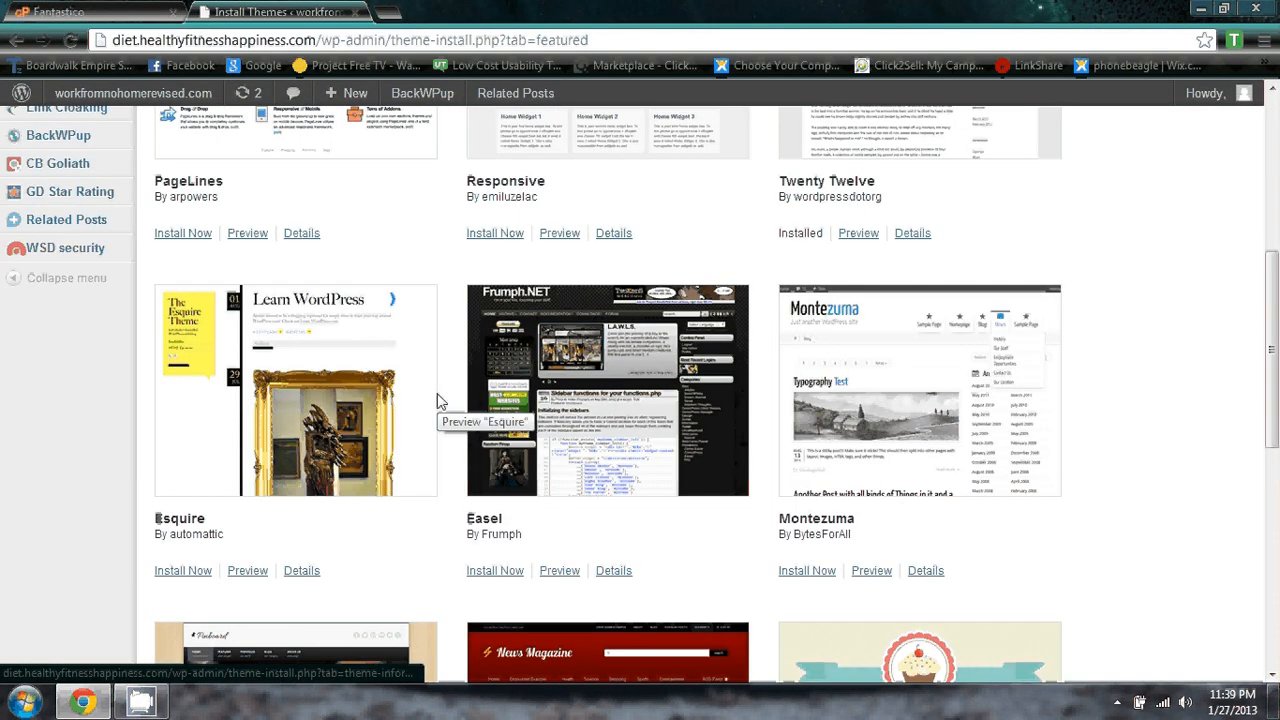
{"action": "scroll", "coordinate": [368, 392], "scroll_direction": "up", "scroll_amount": 1}
{"action": "scroll", "coordinate": [343, 408], "scroll_direction": "up", "scroll_amount": 2}
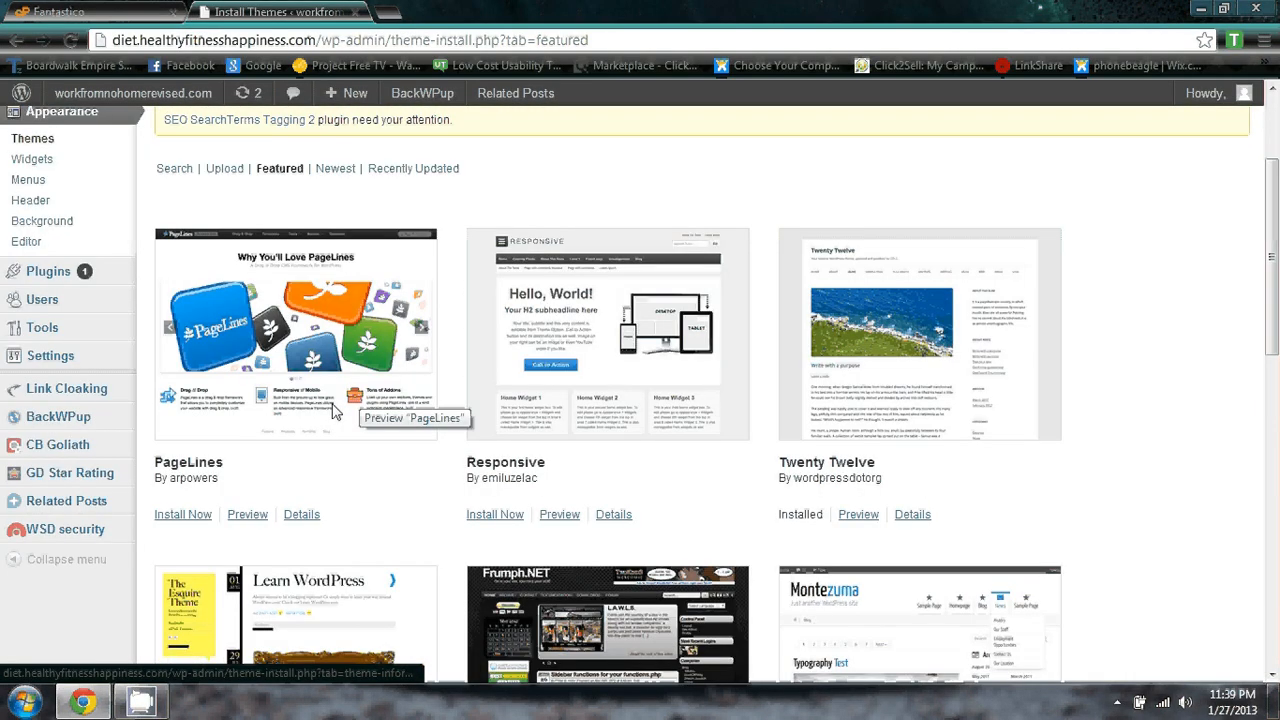
{"action": "scroll", "coordinate": [343, 425], "scroll_direction": "down", "scroll_amount": 1}
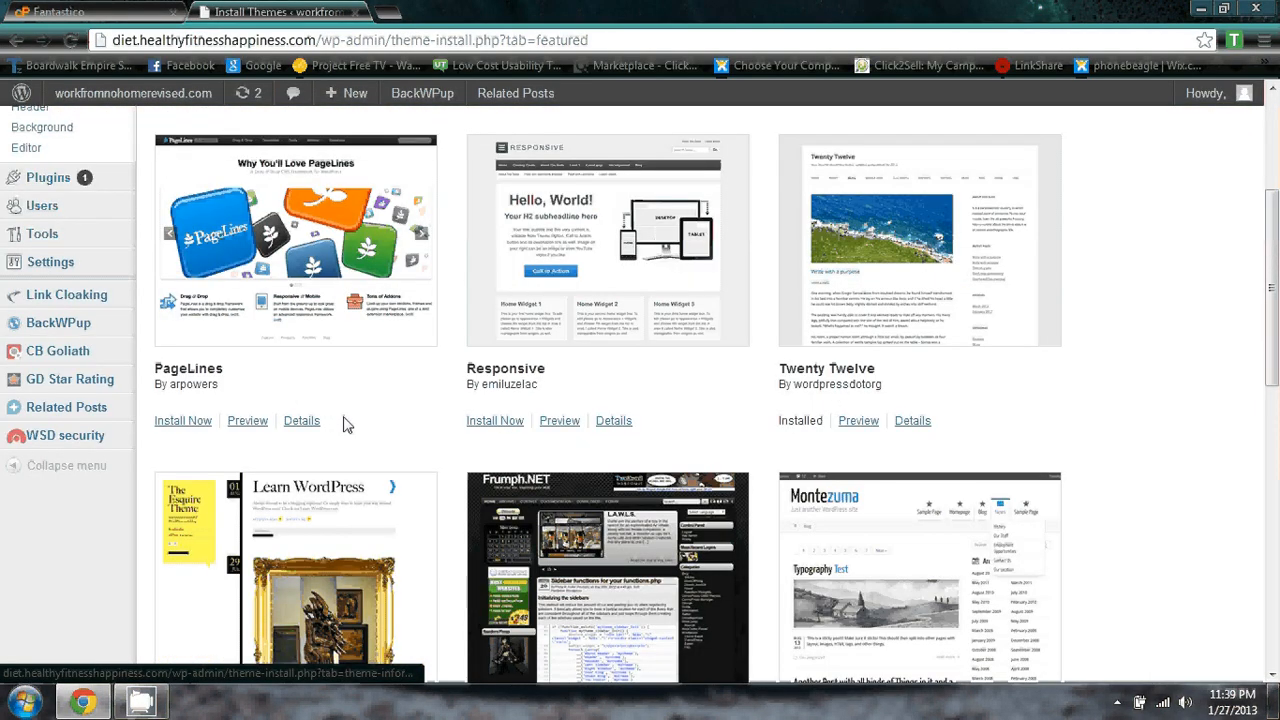
{"action": "scroll", "coordinate": [343, 423], "scroll_direction": "down", "scroll_amount": 9}
{"action": "scroll", "coordinate": [343, 420], "scroll_direction": "up", "scroll_amount": 3}
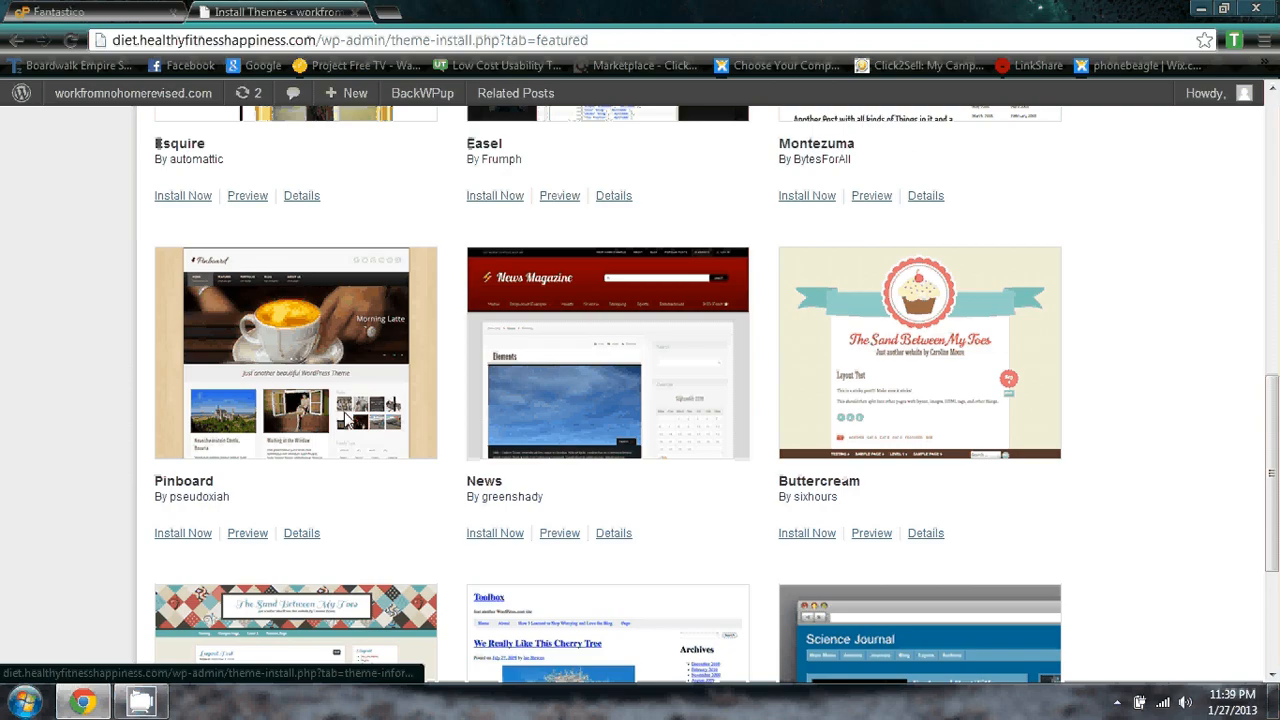
{"action": "scroll", "coordinate": [344, 415], "scroll_direction": "up", "scroll_amount": 9}
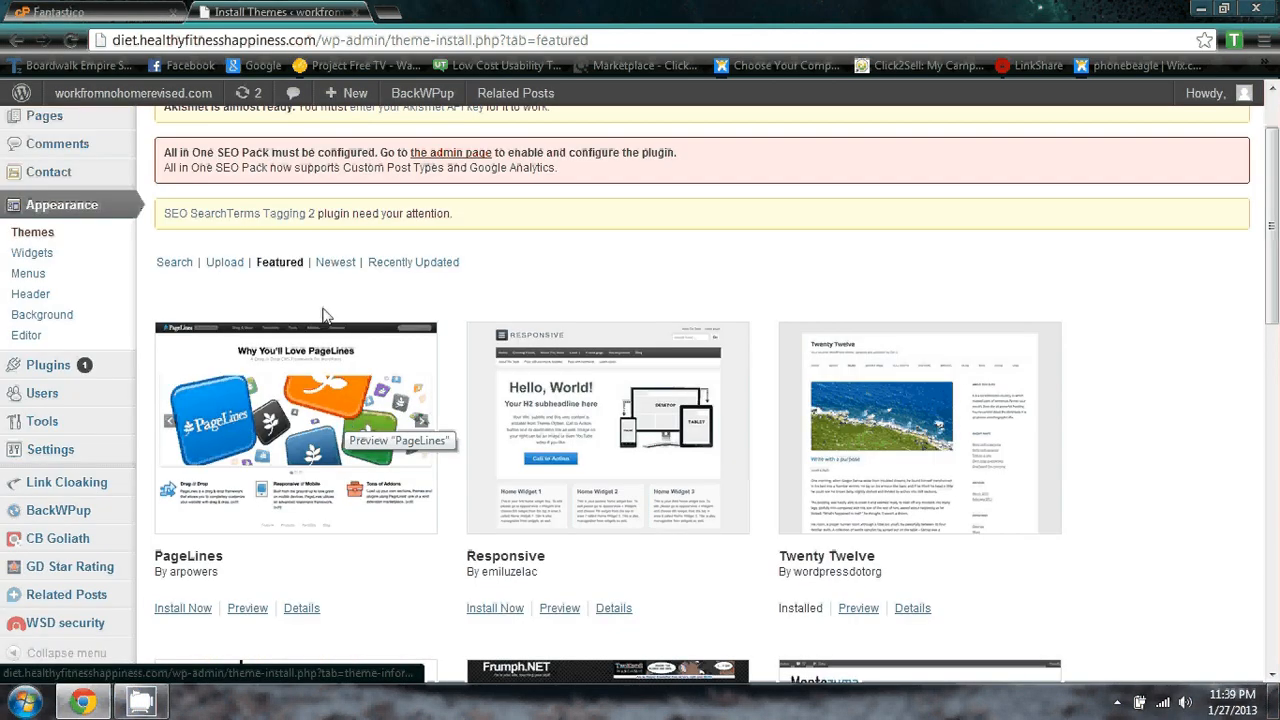
Search the theme directory for the keyword 'weaver'.
{"action": "left_click", "coordinate": [179, 268]}
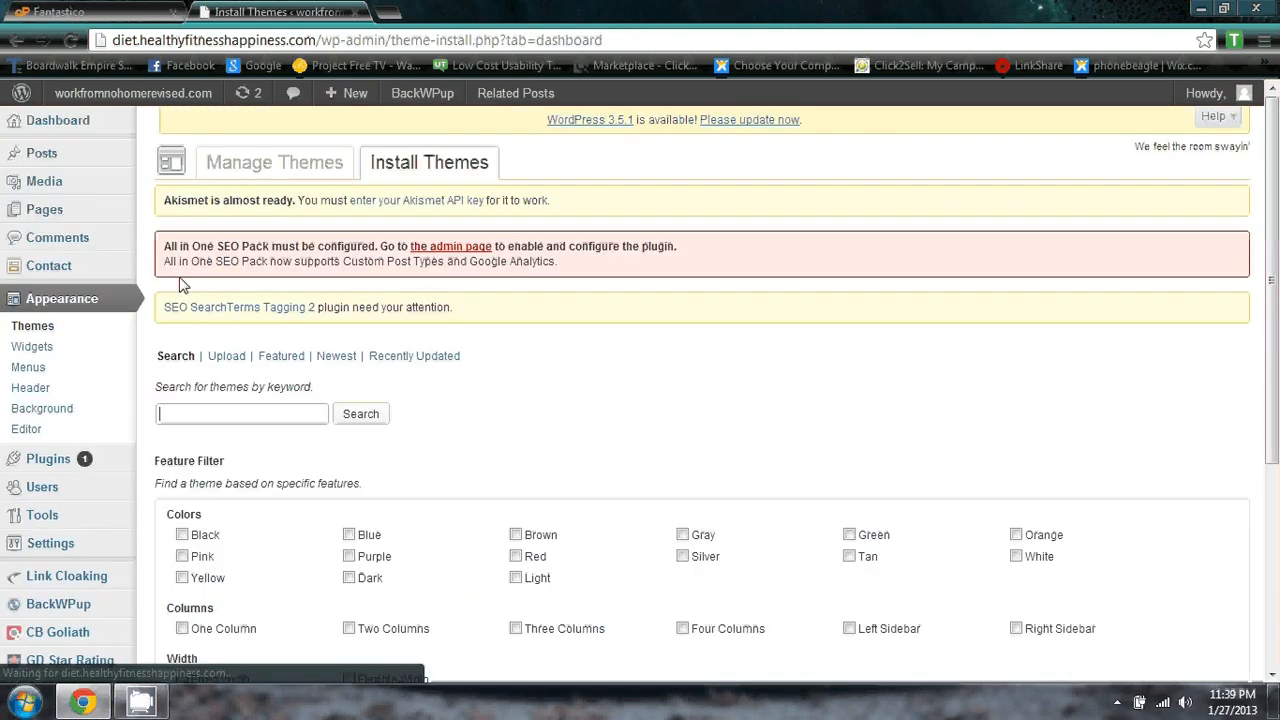
{"action": "scroll", "coordinate": [185, 295], "scroll_direction": "down", "scroll_amount": 2}
{"action": "left_click", "coordinate": [210, 230]}
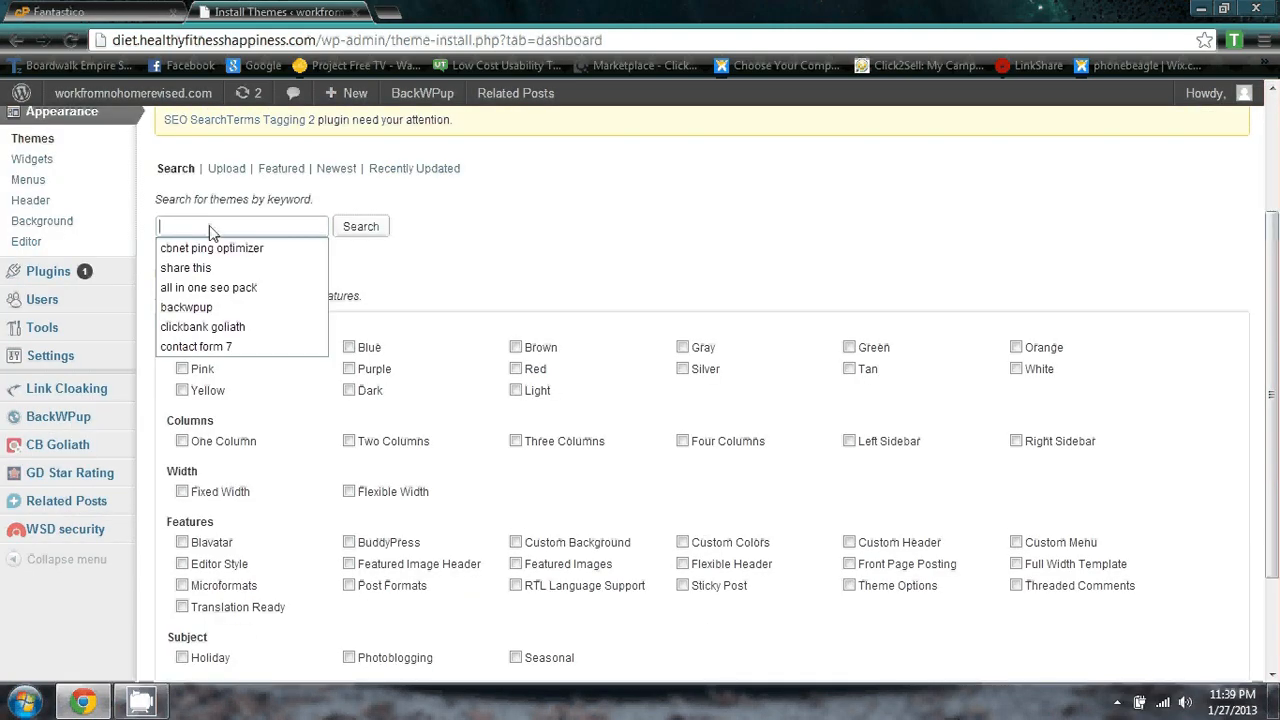
{"action": "type", "text": "w"}
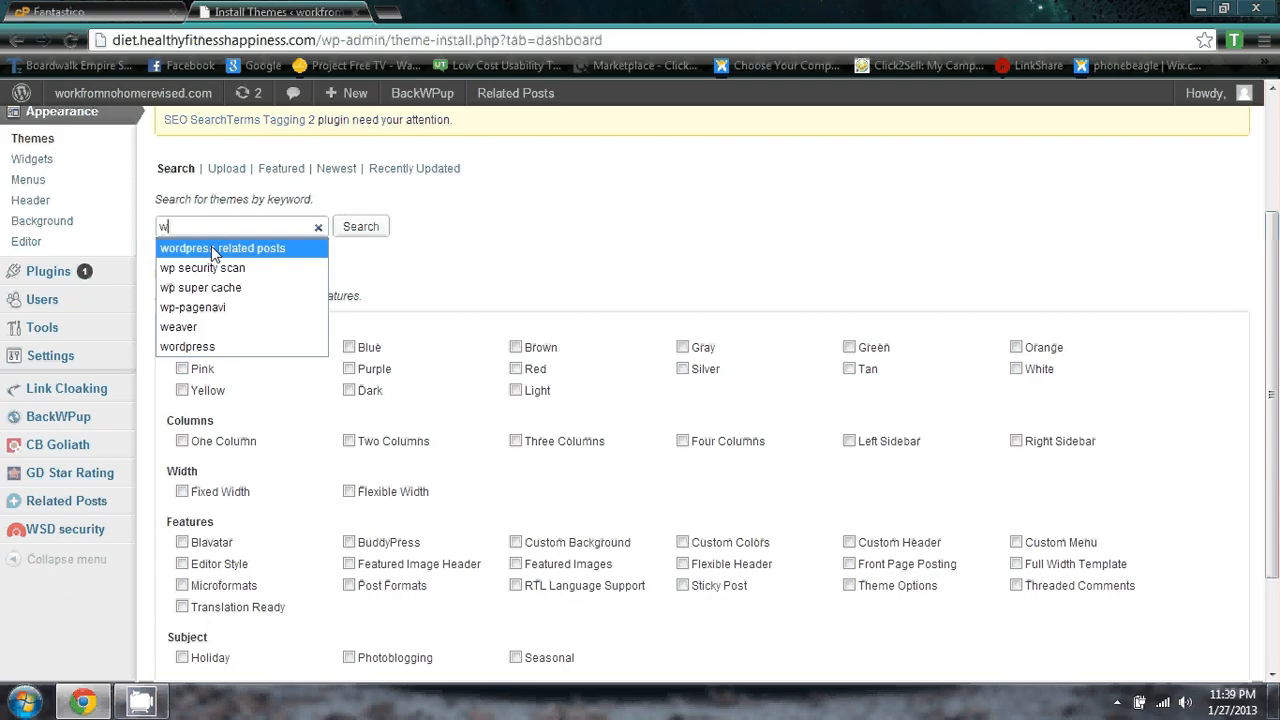
{"action": "left_click", "coordinate": [190, 327]}
{"action": "left_click", "coordinate": [368, 229]}
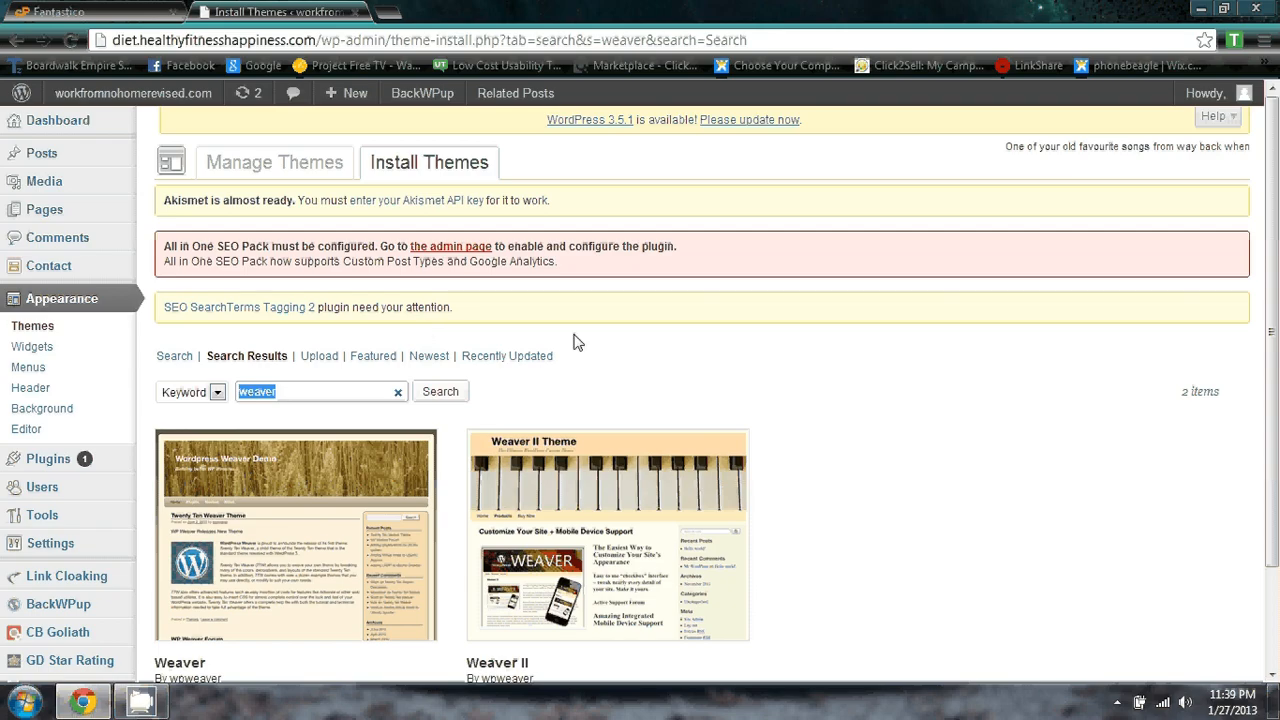
Preview the Weaver theme from the results and install Weaver 2.2.9.
{"action": "scroll", "coordinate": [747, 336], "scroll_direction": "down", "scroll_amount": 1}
{"action": "scroll", "coordinate": [747, 336], "scroll_direction": "up", "scroll_amount": 1}
{"action": "scroll", "coordinate": [741, 373], "scroll_direction": "down", "scroll_amount": 1}
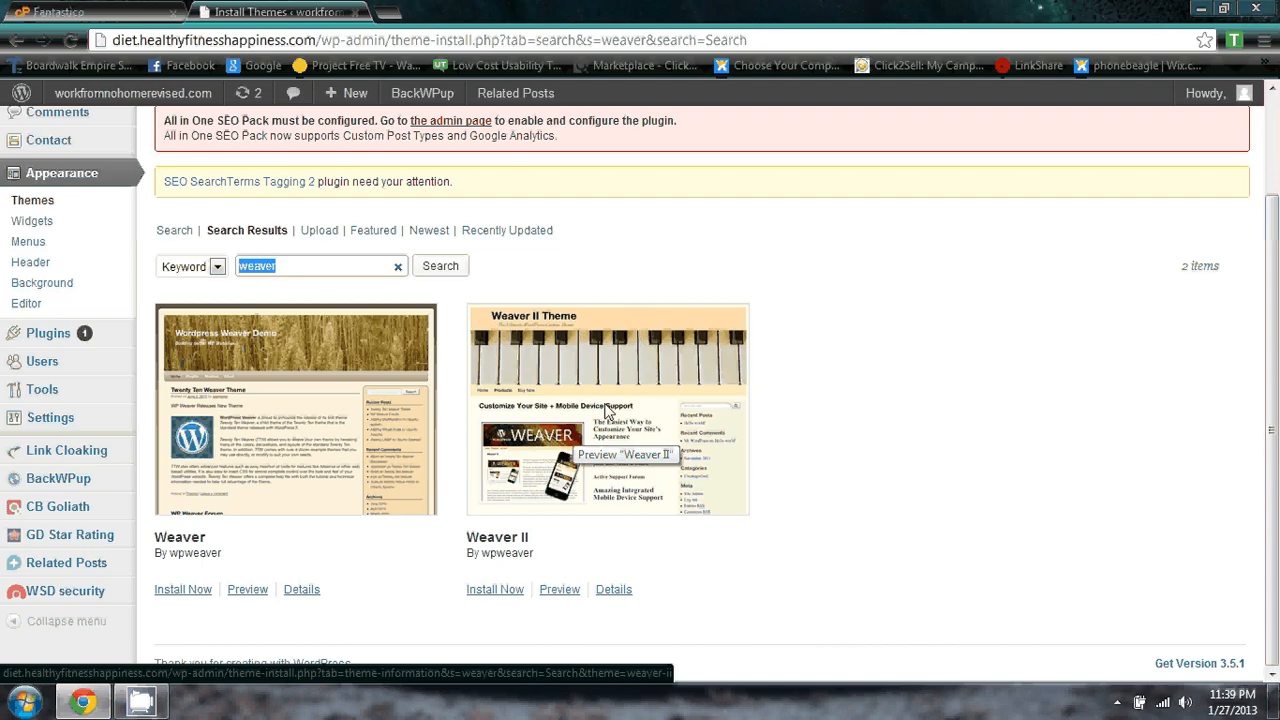
{"action": "left_click", "coordinate": [280, 447]}
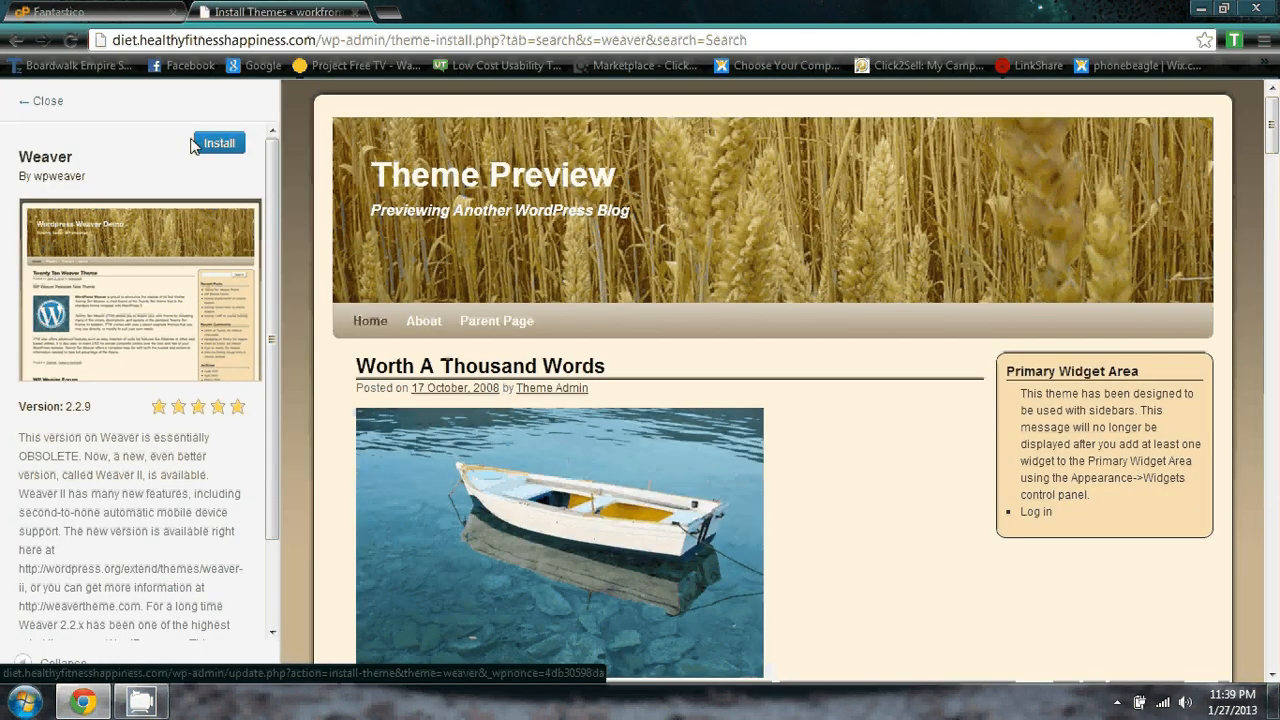
{"action": "left_click", "coordinate": [219, 145]}
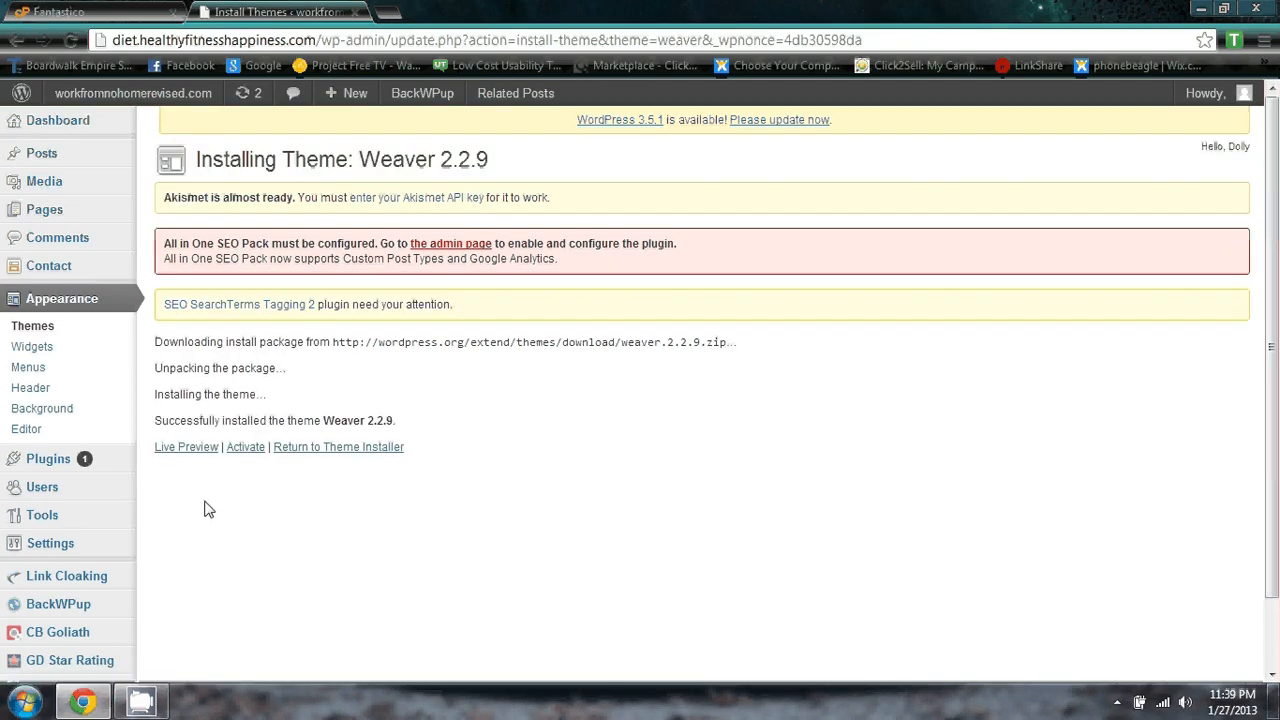
Activate Weaver 2.2.9 so it becomes the diet site's current theme.
{"action": "left_click", "coordinate": [250, 450]}
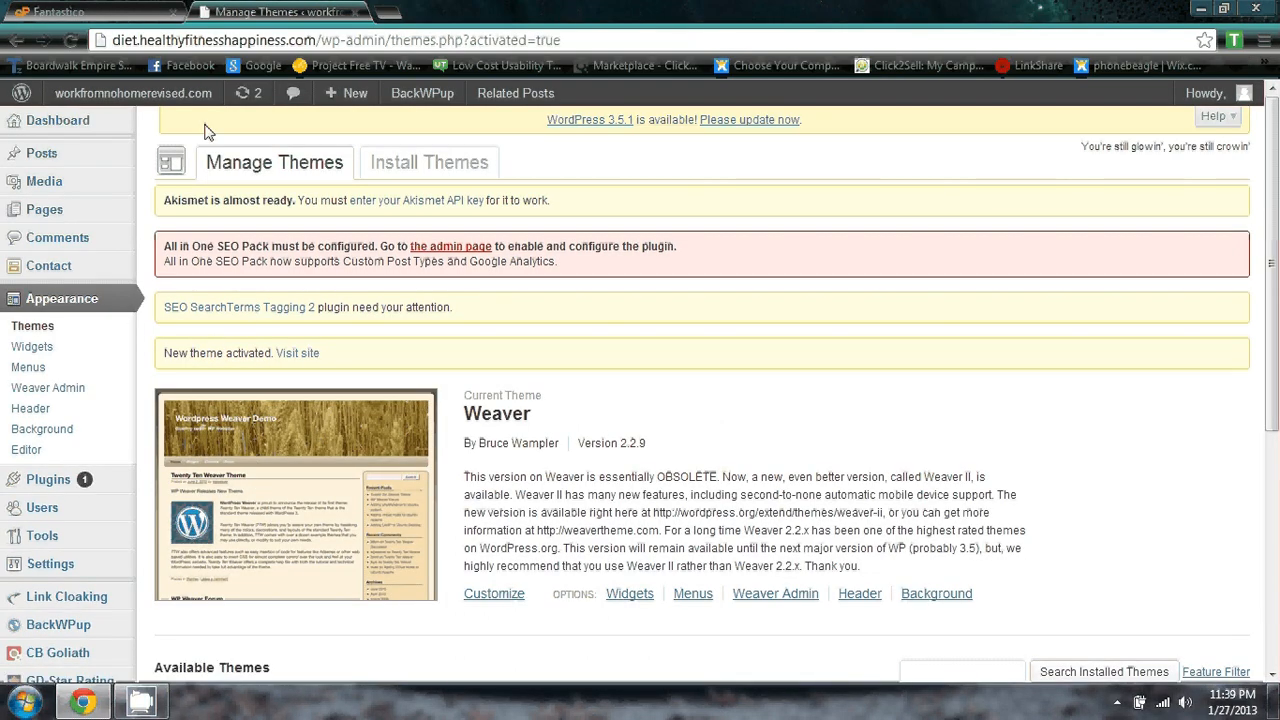
{"action": "mouse_move", "coordinate": [103, 100]}
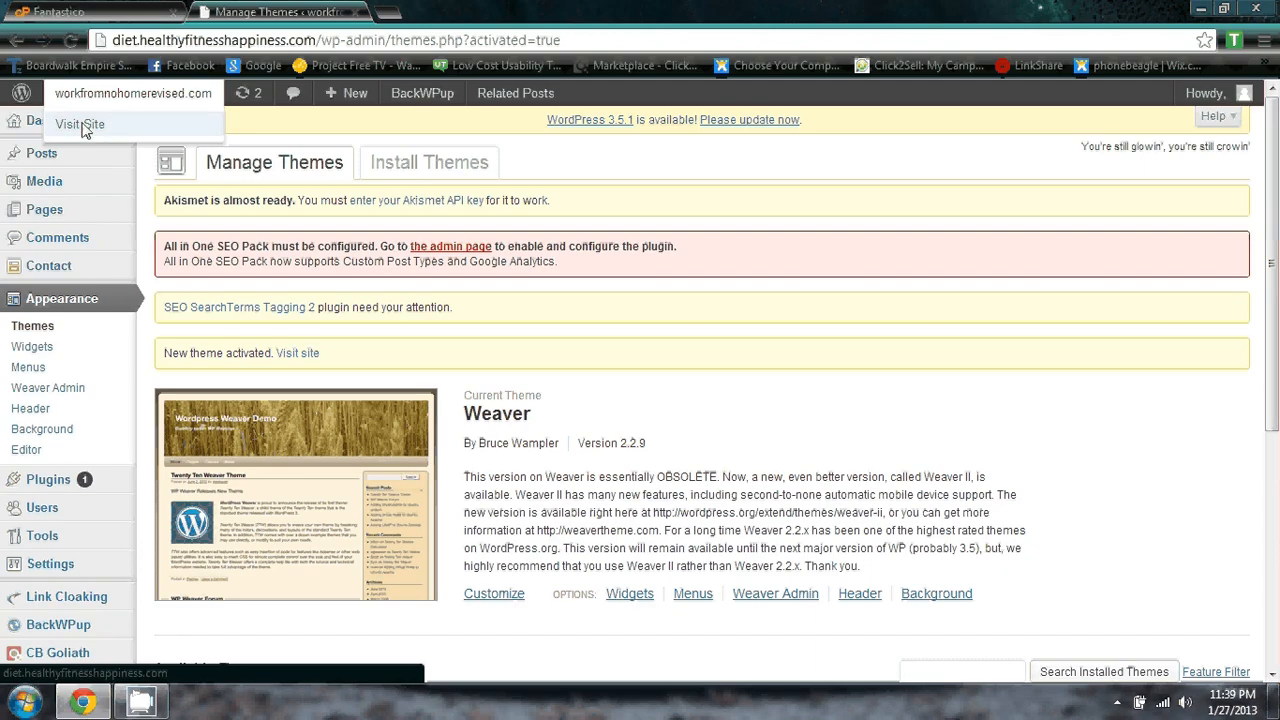
Visit the live diet site and scroll its Weaver front page with the Hello world post.
{"action": "left_click", "coordinate": [84, 130]}
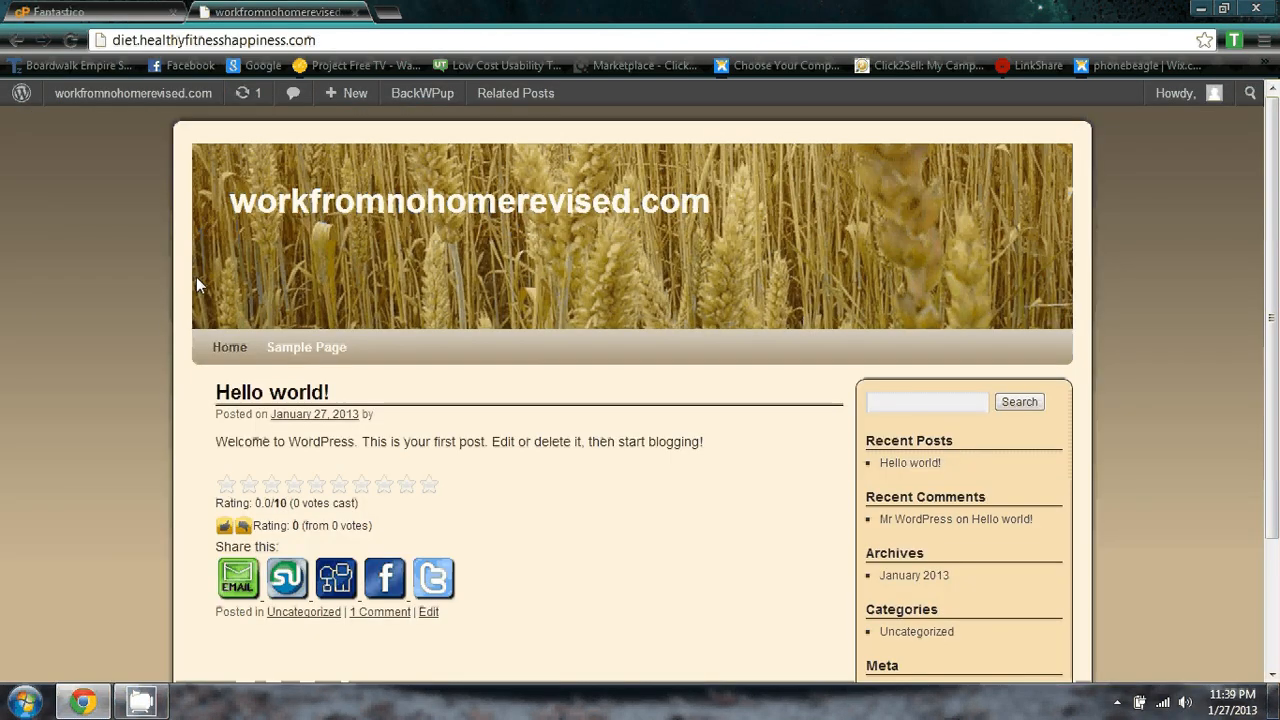
{"action": "scroll", "coordinate": [390, 366], "scroll_direction": "down", "scroll_amount": 3}
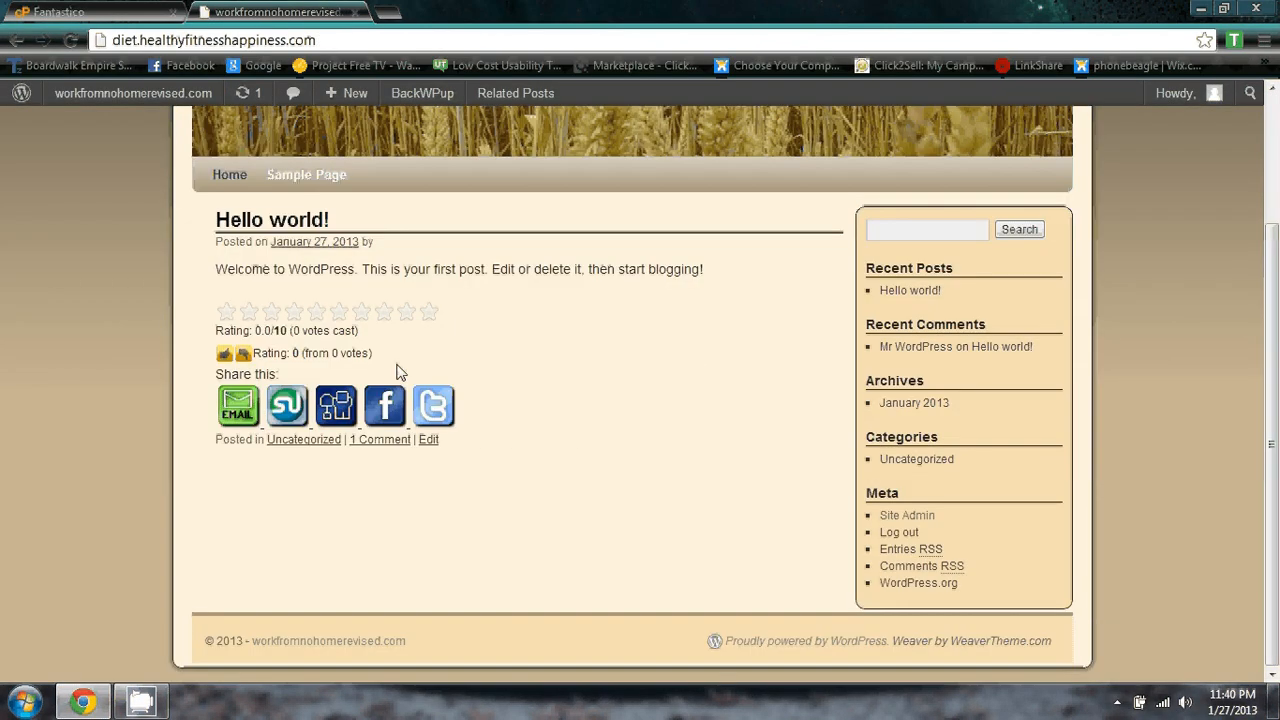
{"action": "scroll", "coordinate": [396, 371], "scroll_direction": "up", "scroll_amount": 3}
{"action": "scroll", "coordinate": [404, 369], "scroll_direction": "down", "scroll_amount": 2}
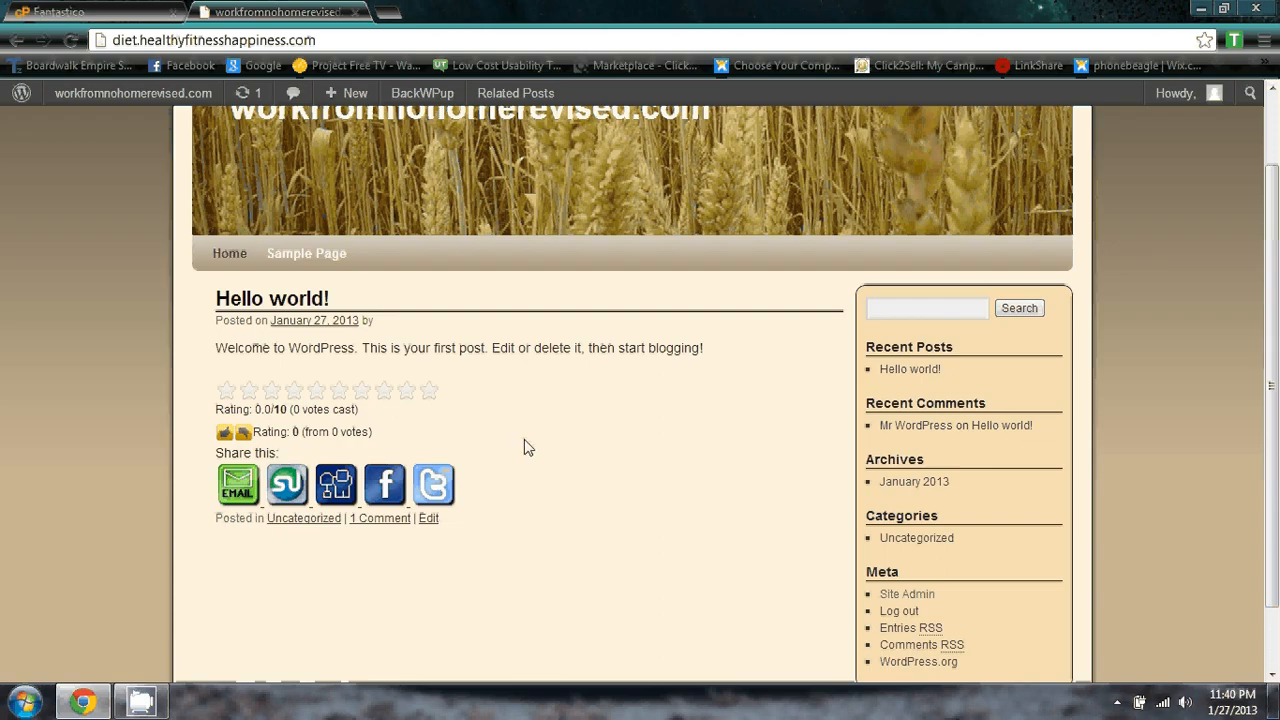
{"action": "scroll", "coordinate": [524, 444], "scroll_direction": "down", "scroll_amount": 1}
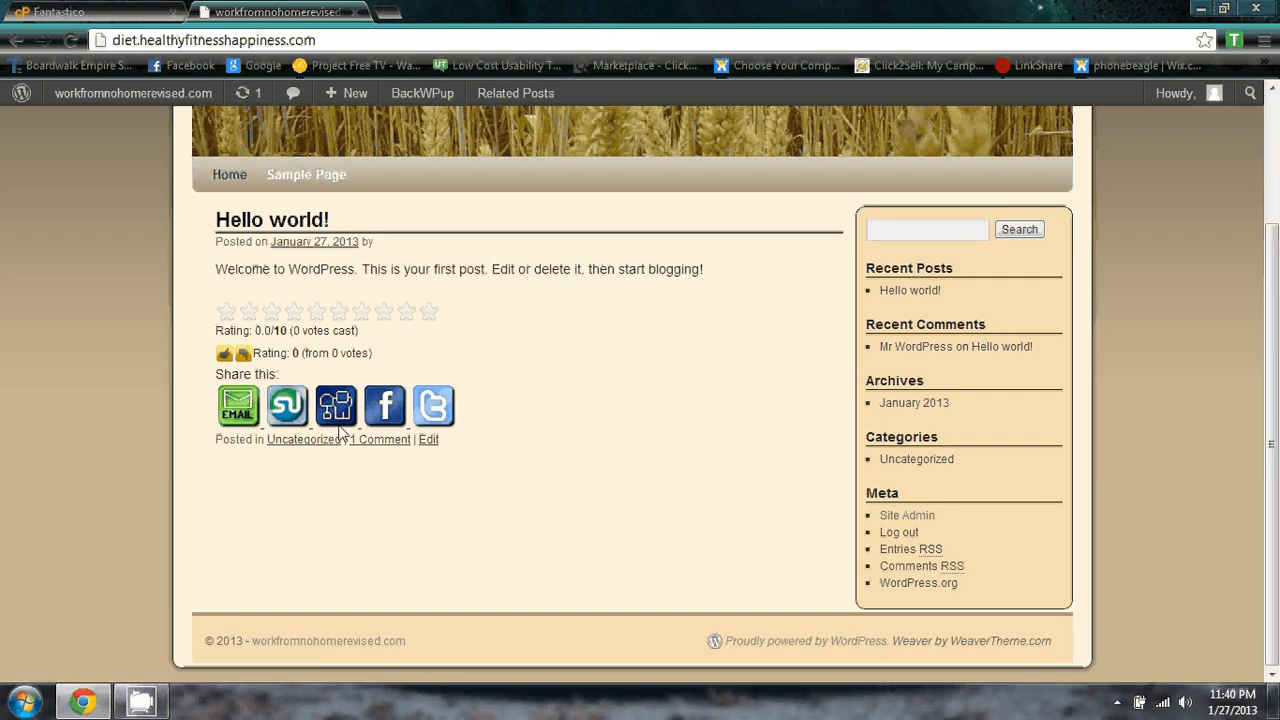
{"action": "scroll", "coordinate": [512, 404], "scroll_direction": "up", "scroll_amount": 1}
{"action": "scroll", "coordinate": [500, 406], "scroll_direction": "up", "scroll_amount": 1}
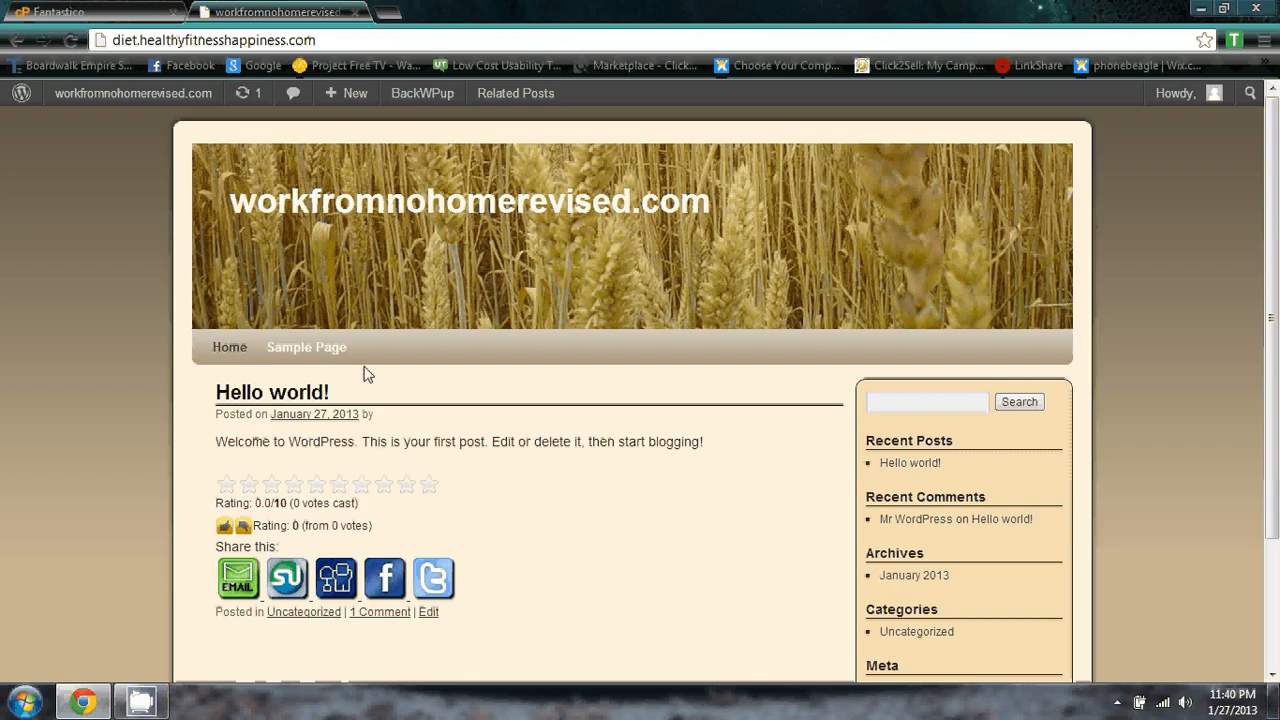
Return to the admin Dashboard, then open the Social Web Links settings under WSD security.
{"action": "mouse_move", "coordinate": [103, 96]}
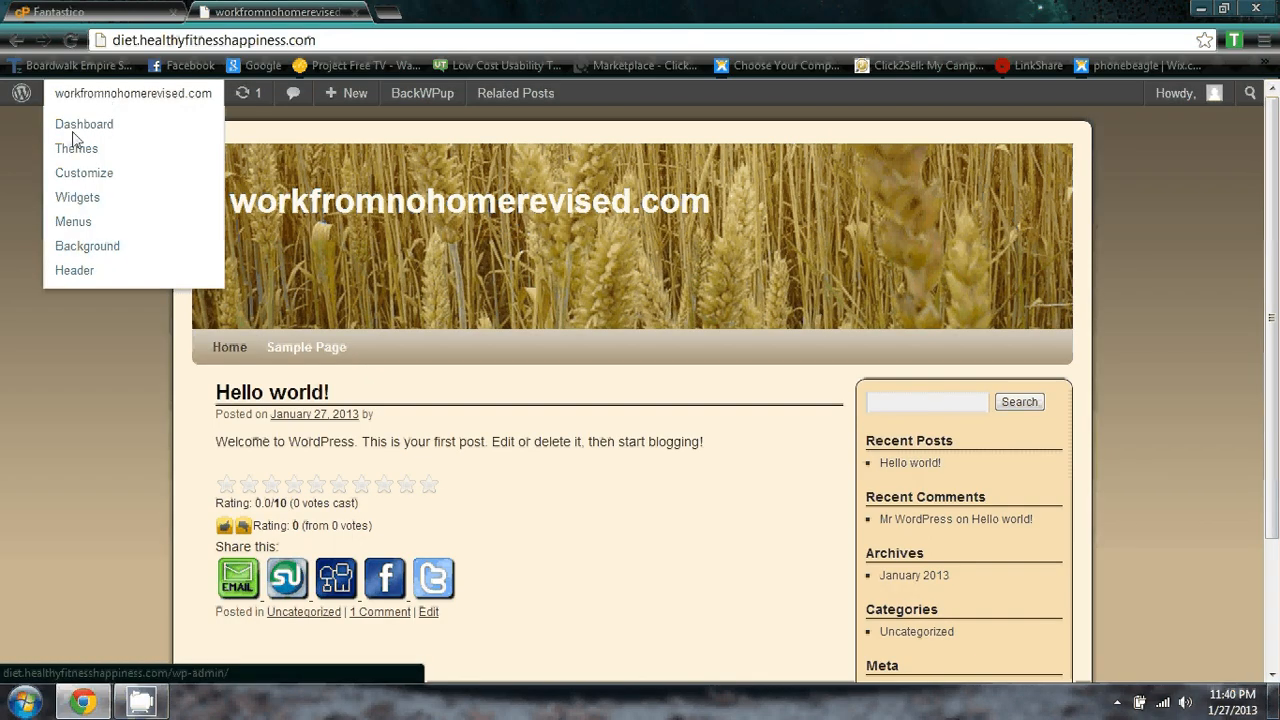
{"action": "left_click", "coordinate": [80, 126]}
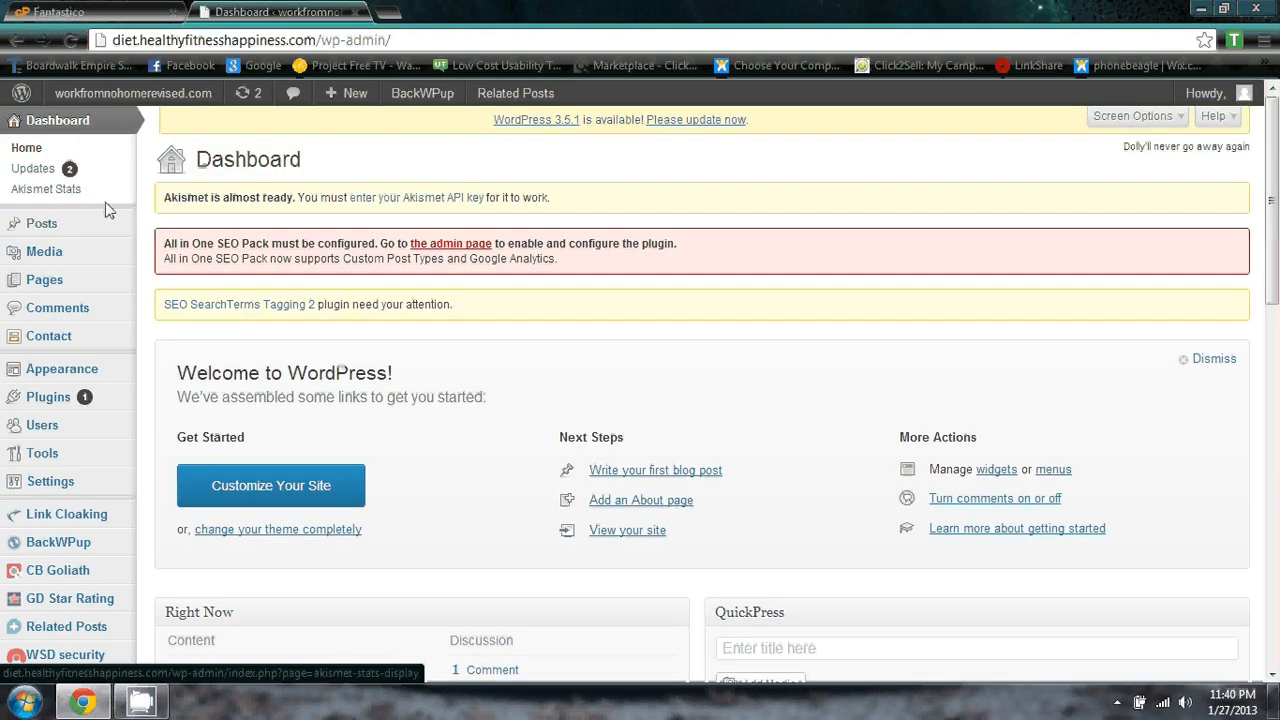
{"action": "scroll", "coordinate": [103, 209], "scroll_direction": "down", "scroll_amount": 3}
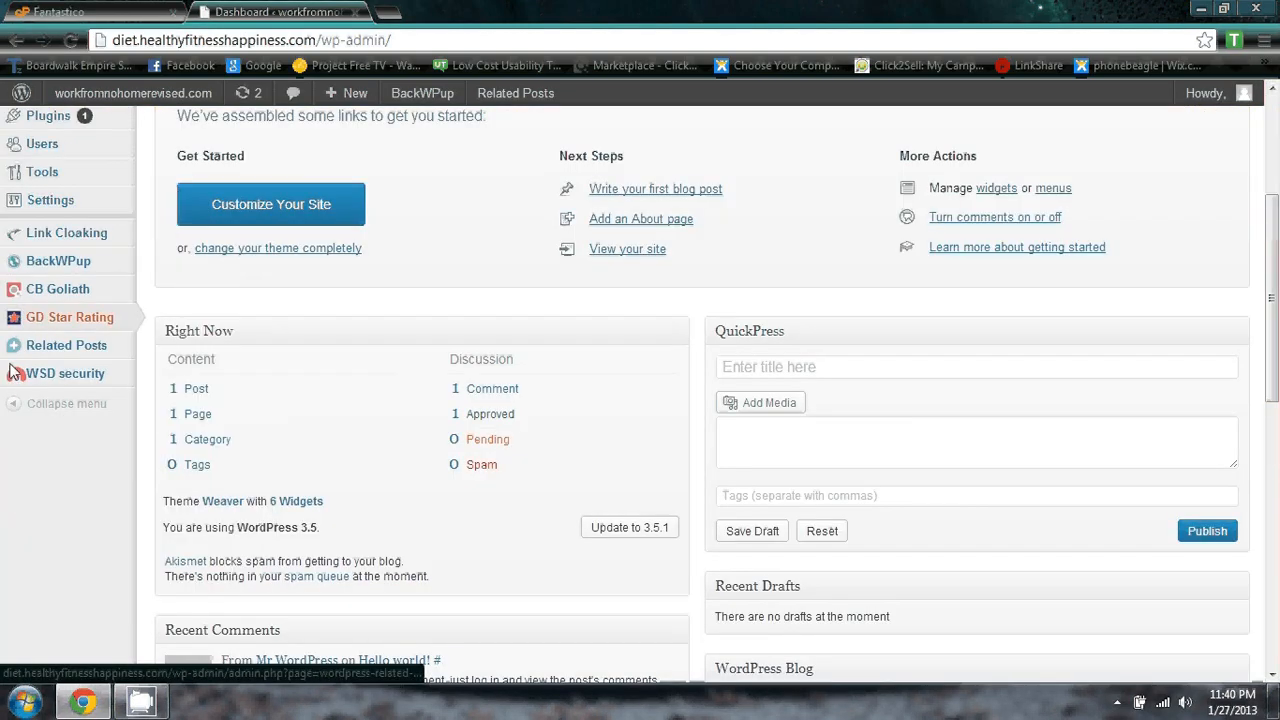
{"action": "mouse_move", "coordinate": [88, 373]}
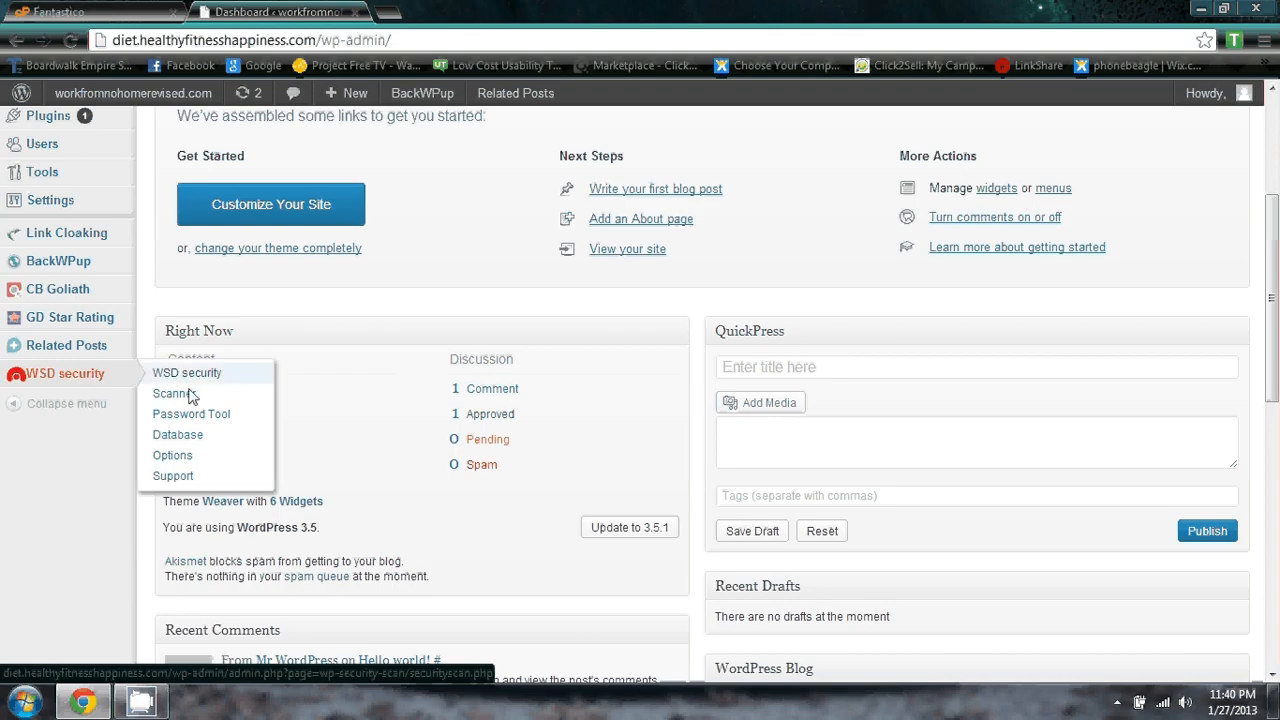
{"action": "left_click", "coordinate": [165, 456]}
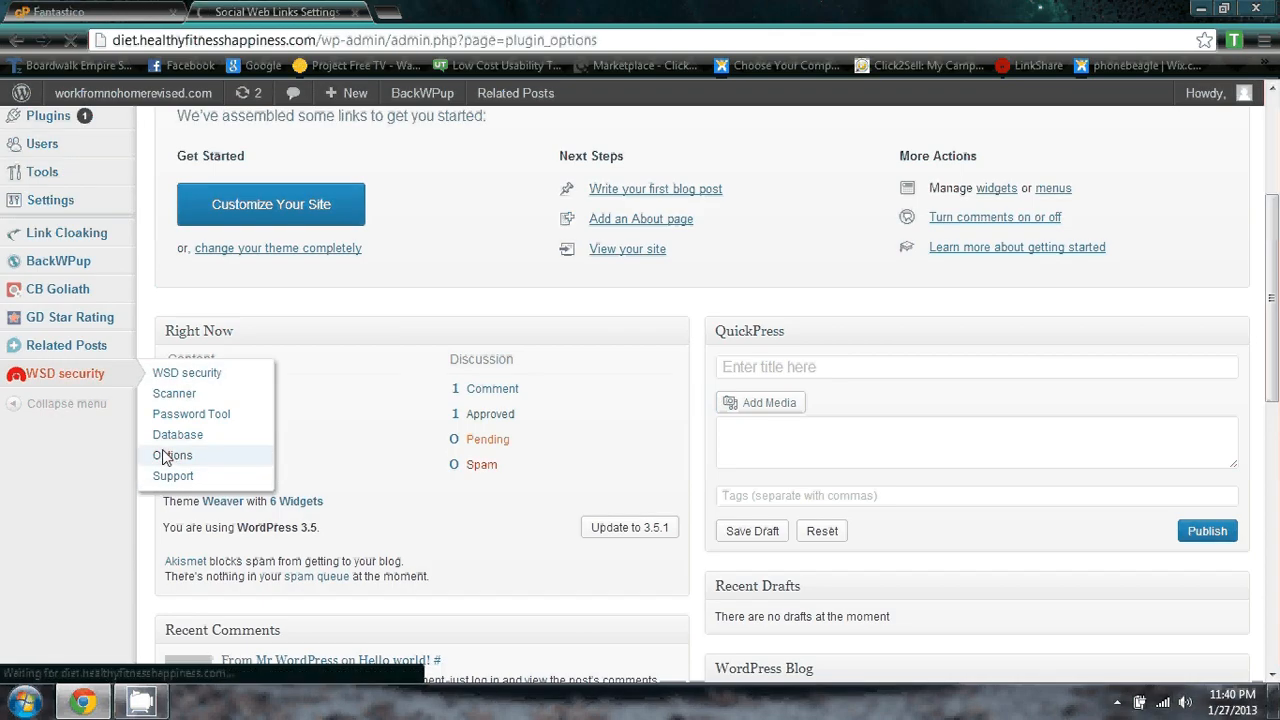
Fill the Facebook field with the suggested Facebook page URL.
{"action": "scroll", "coordinate": [266, 391], "scroll_direction": "down", "scroll_amount": 6}
{"action": "scroll", "coordinate": [268, 403], "scroll_direction": "down", "scroll_amount": 1}
{"action": "scroll", "coordinate": [268, 403], "scroll_direction": "up", "scroll_amount": 1}
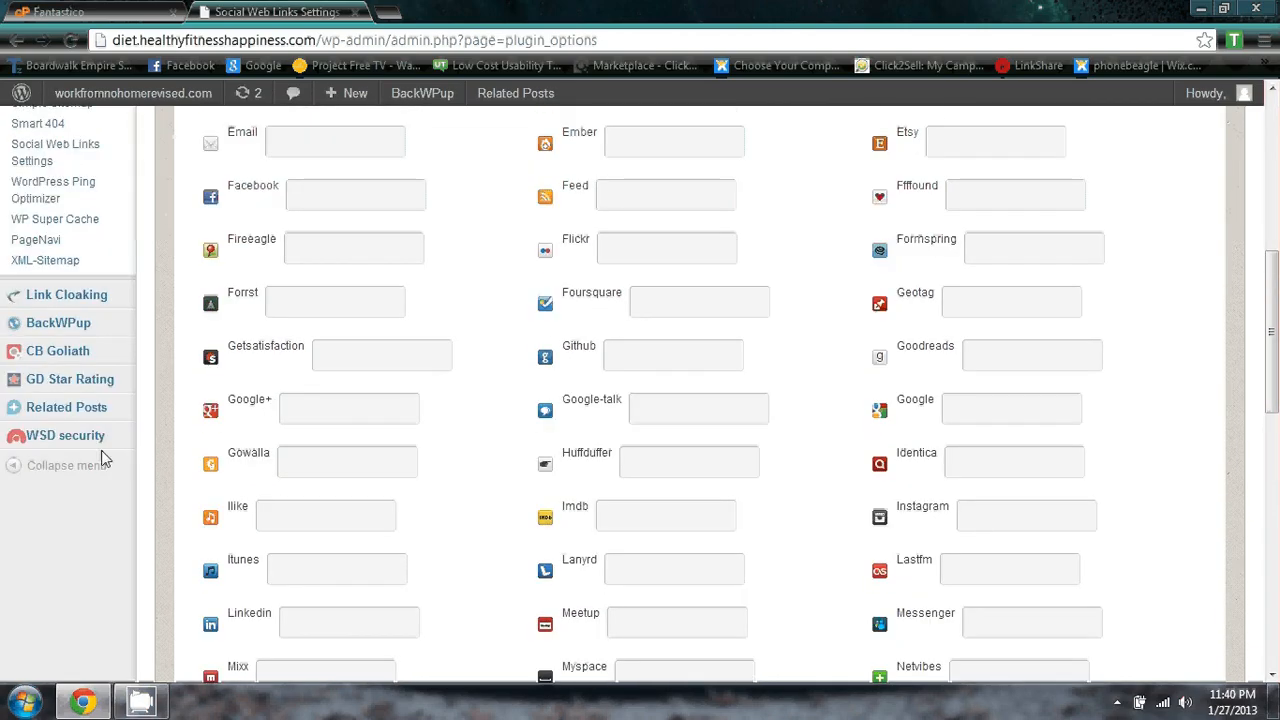
{"action": "scroll", "coordinate": [396, 460], "scroll_direction": "down", "scroll_amount": 2}
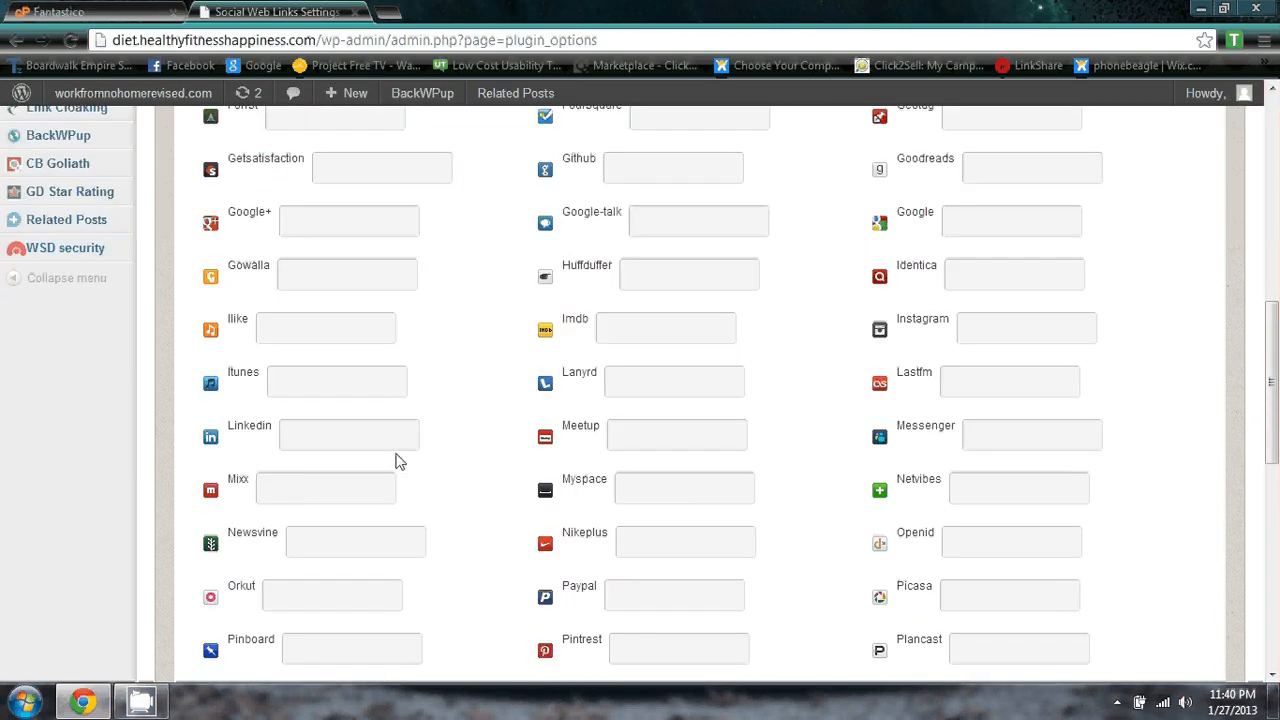
{"action": "scroll", "coordinate": [396, 460], "scroll_direction": "up", "scroll_amount": 3}
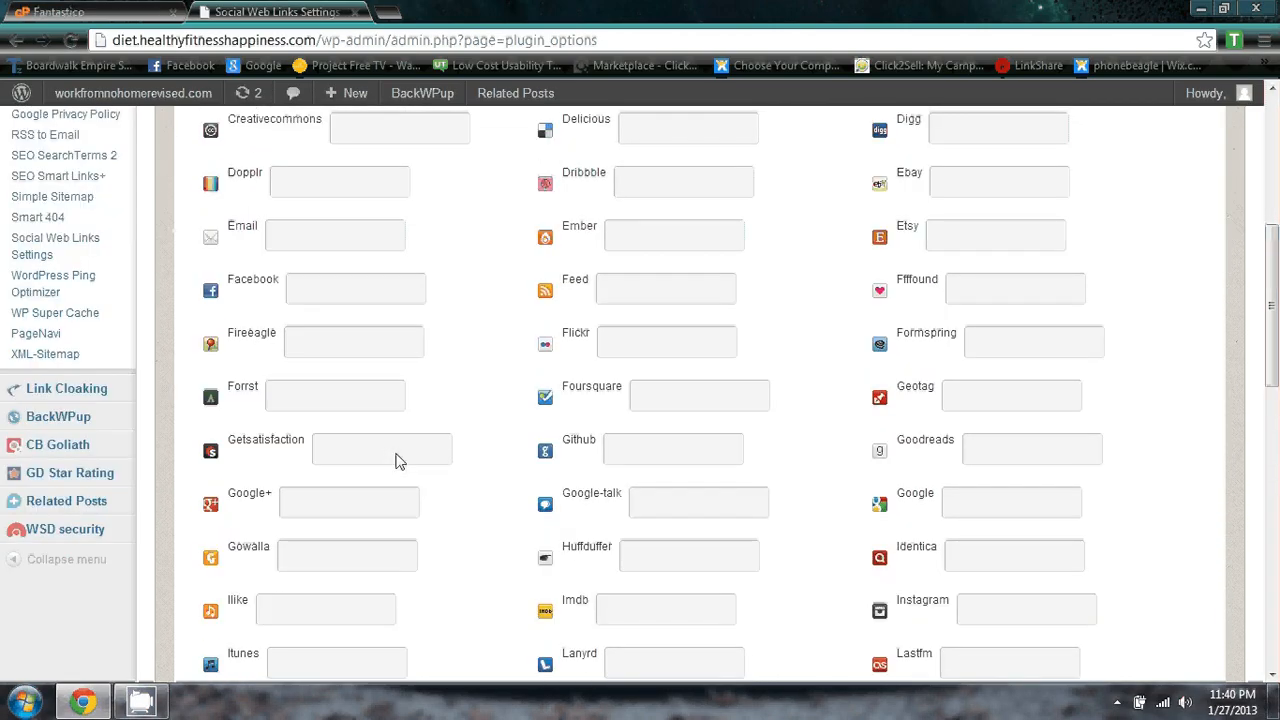
{"action": "left_click", "coordinate": [314, 287]}
{"action": "left_click", "coordinate": [380, 318]}
{"action": "scroll", "coordinate": [368, 370], "scroll_direction": "down", "scroll_amount": 2}
{"action": "scroll", "coordinate": [371, 384], "scroll_direction": "down", "scroll_amount": 5}
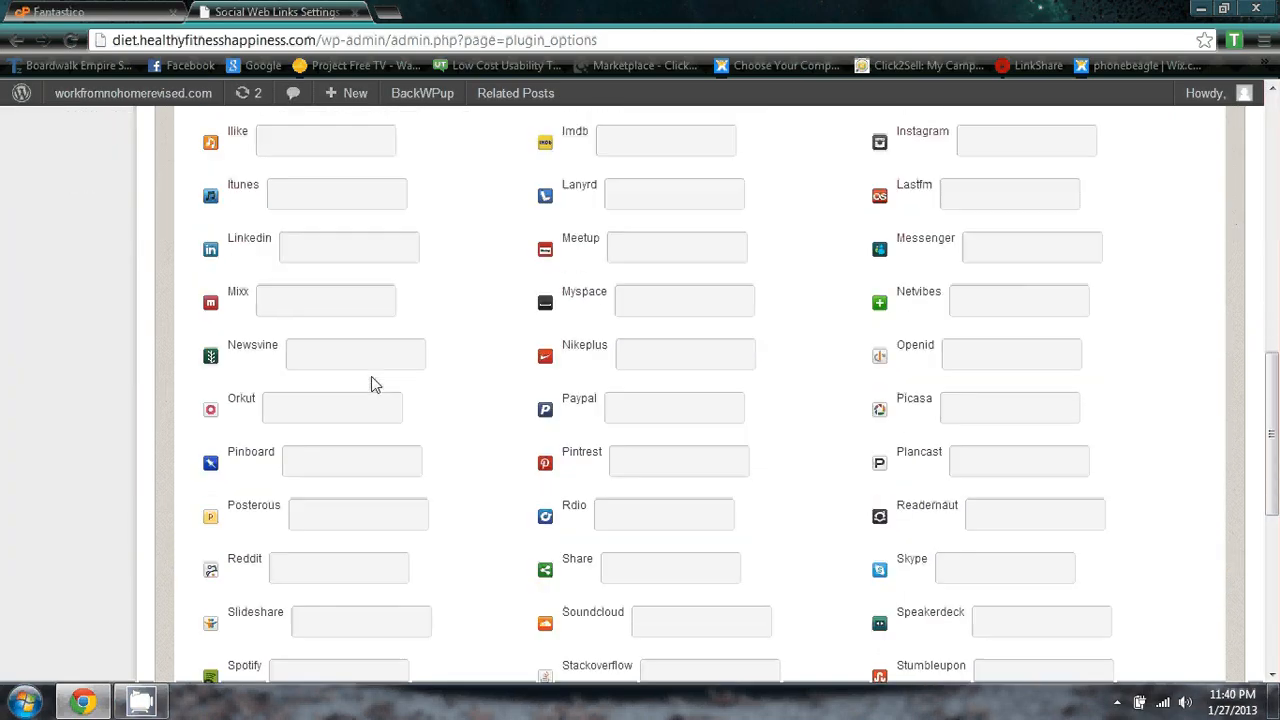
{"action": "scroll", "coordinate": [376, 382], "scroll_direction": "down", "scroll_amount": 3}
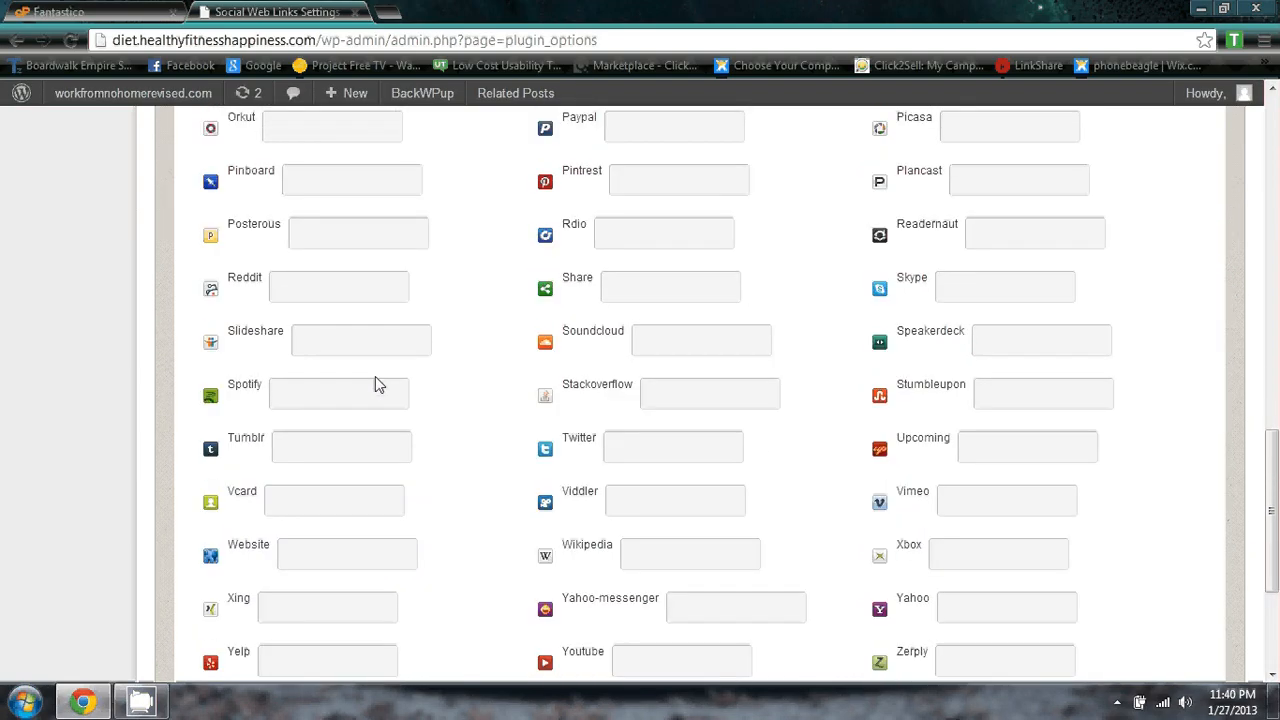
{"action": "scroll", "coordinate": [595, 435], "scroll_direction": "up", "scroll_amount": 1}
{"action": "scroll", "coordinate": [595, 435], "scroll_direction": "up", "scroll_amount": 9}
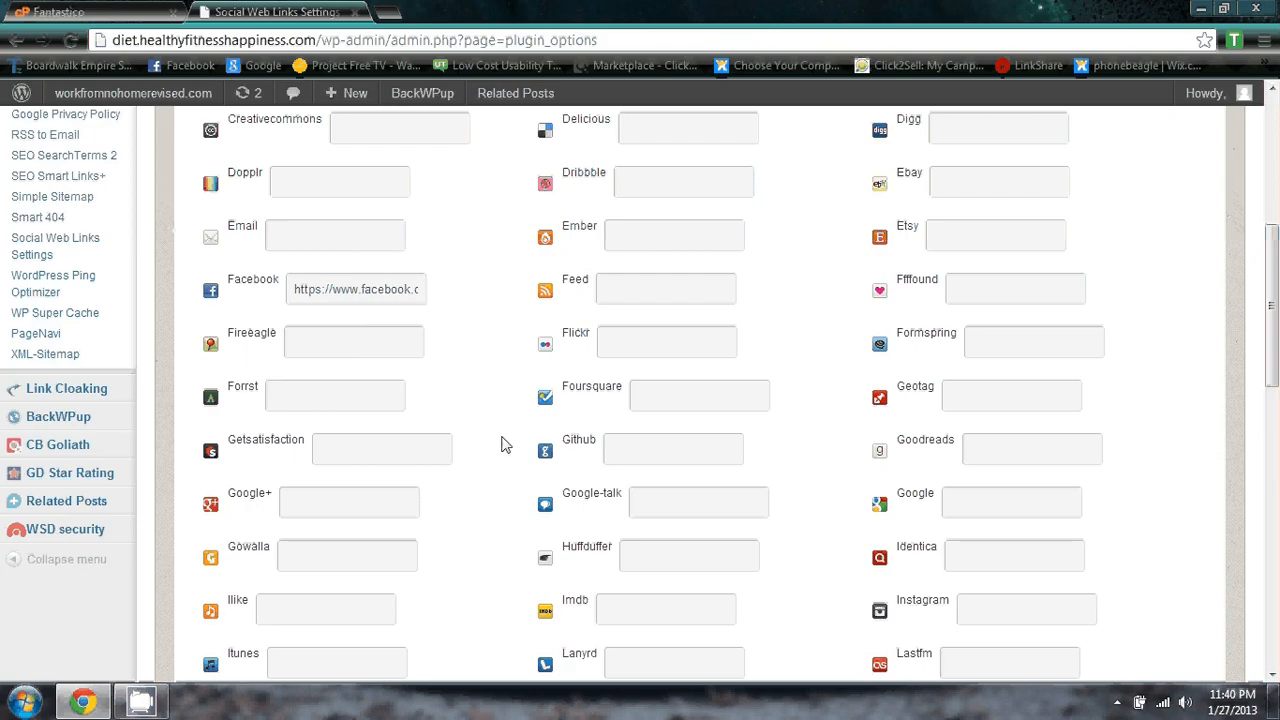
{"action": "scroll", "coordinate": [810, 358], "scroll_direction": "up", "scroll_amount": 2}
{"action": "scroll", "coordinate": [800, 358], "scroll_direction": "down", "scroll_amount": 4}
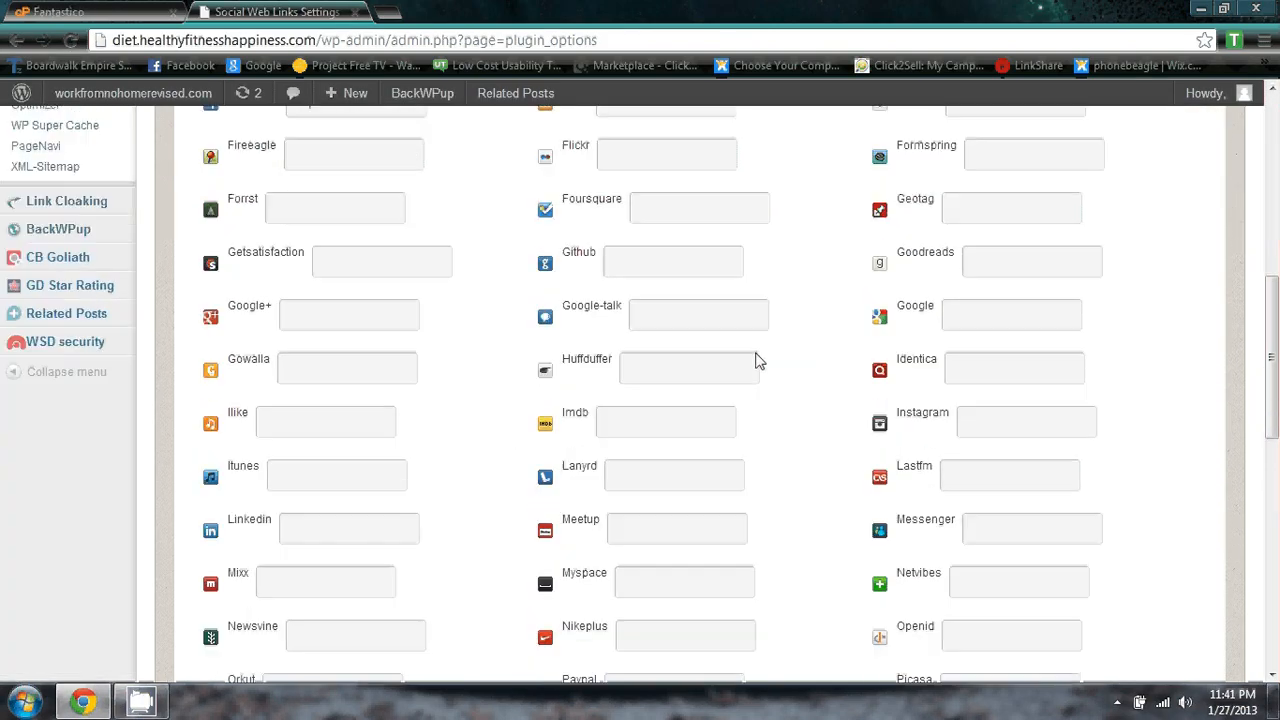
{"action": "left_click", "coordinate": [978, 320]}
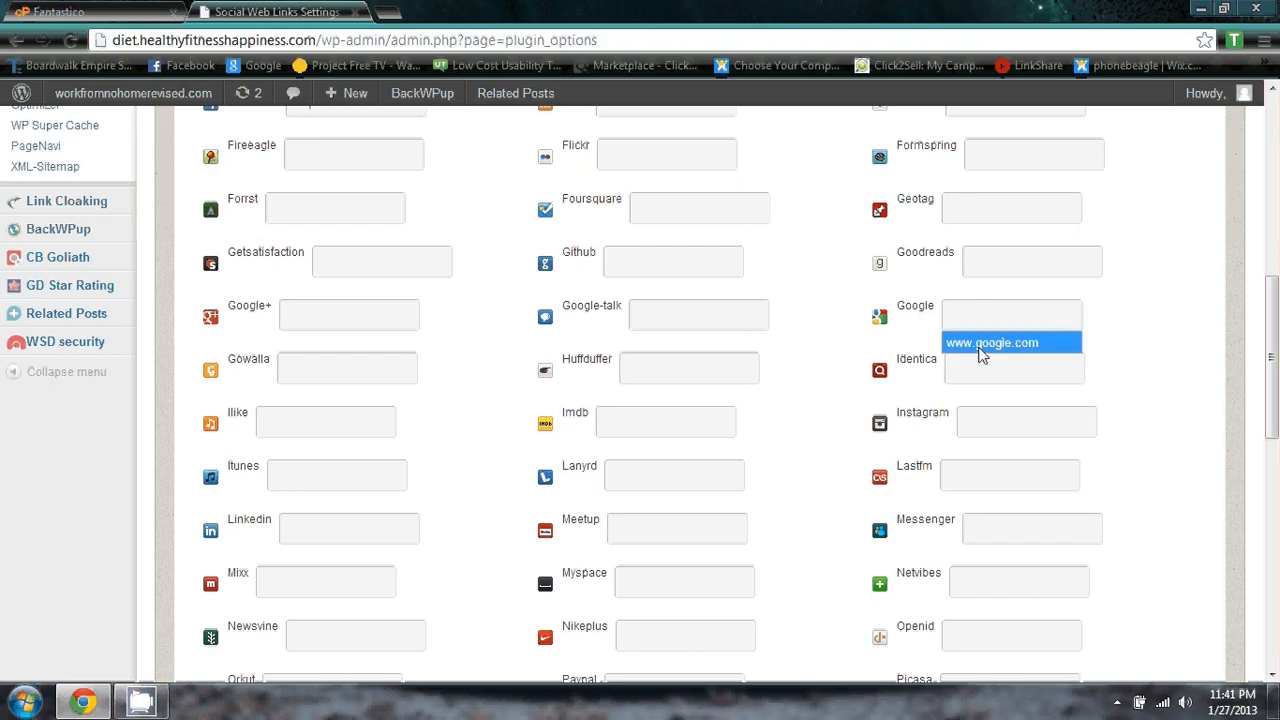
{"action": "left_click", "coordinate": [986, 345]}
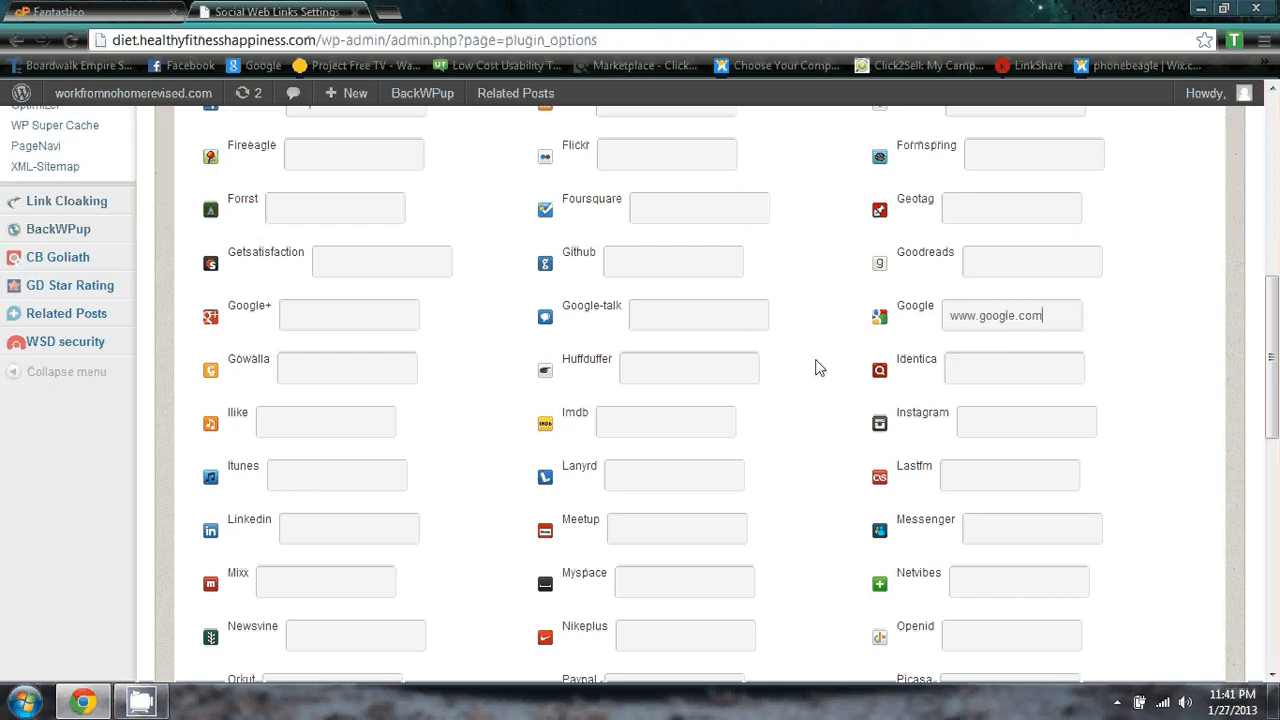
{"action": "scroll", "coordinate": [670, 360], "scroll_direction": "down", "scroll_amount": 1}
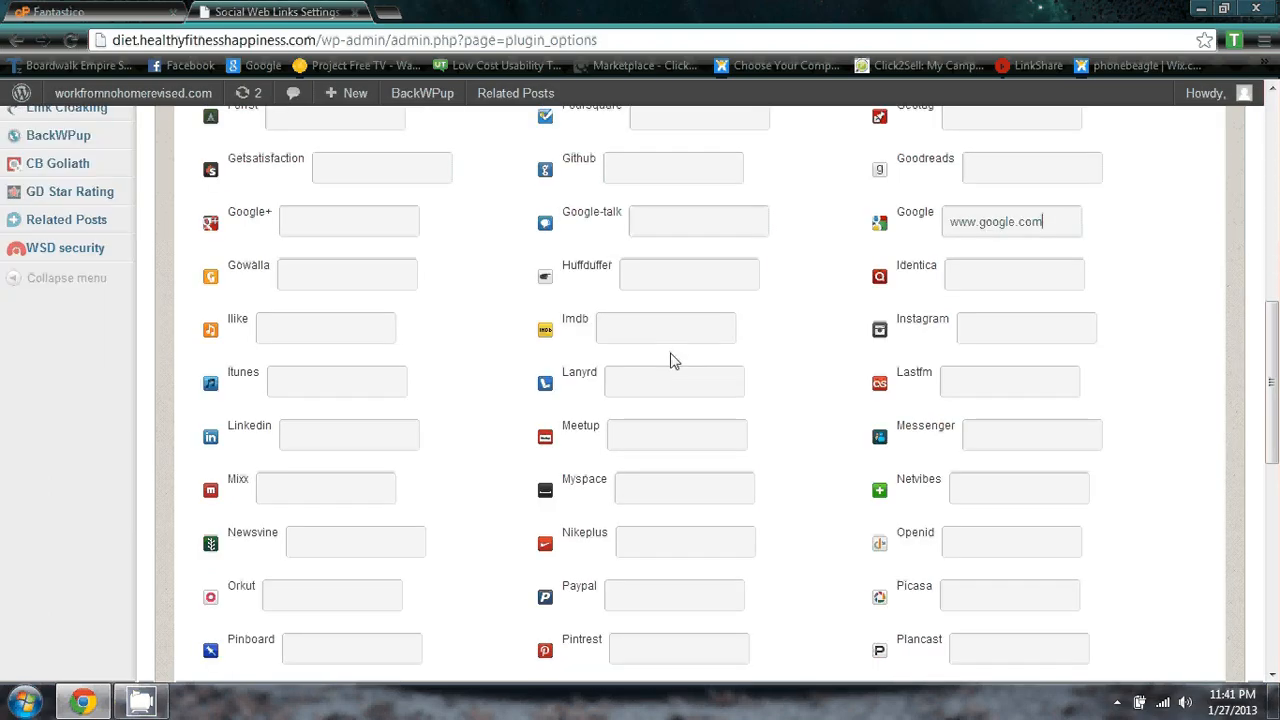
{"action": "scroll", "coordinate": [670, 360], "scroll_direction": "up", "scroll_amount": 3}
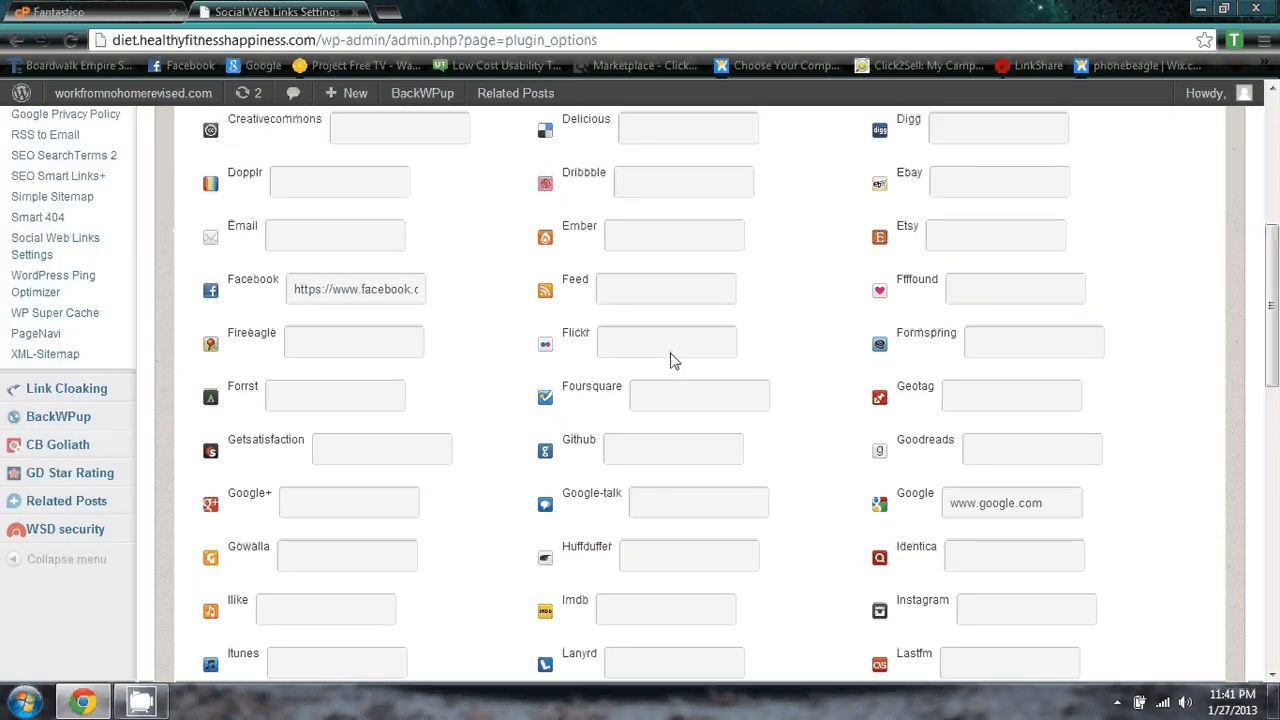
{"action": "scroll", "coordinate": [572, 360], "scroll_direction": "up", "scroll_amount": 2}
{"action": "scroll", "coordinate": [572, 360], "scroll_direction": "down", "scroll_amount": 7}
{"action": "scroll", "coordinate": [572, 360], "scroll_direction": "up", "scroll_amount": 4}
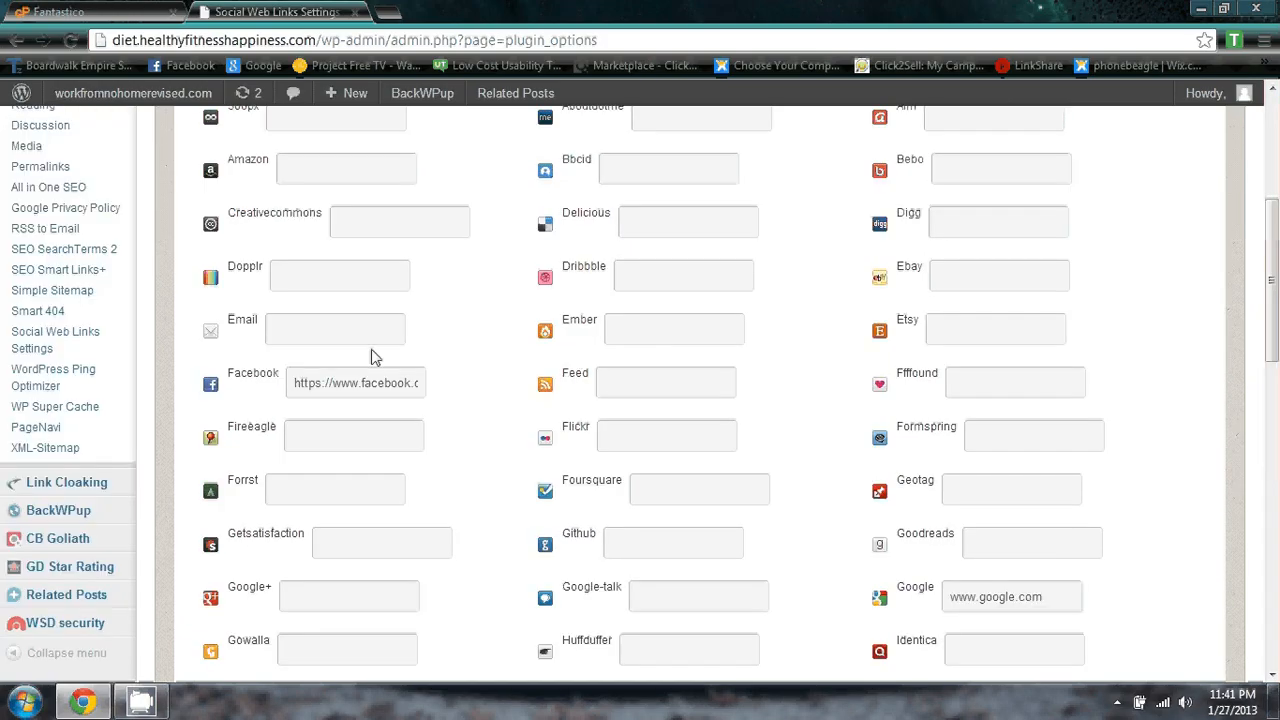
{"action": "scroll", "coordinate": [326, 358], "scroll_direction": "up", "scroll_amount": 2}
{"action": "scroll", "coordinate": [326, 358], "scroll_direction": "down", "scroll_amount": 5}
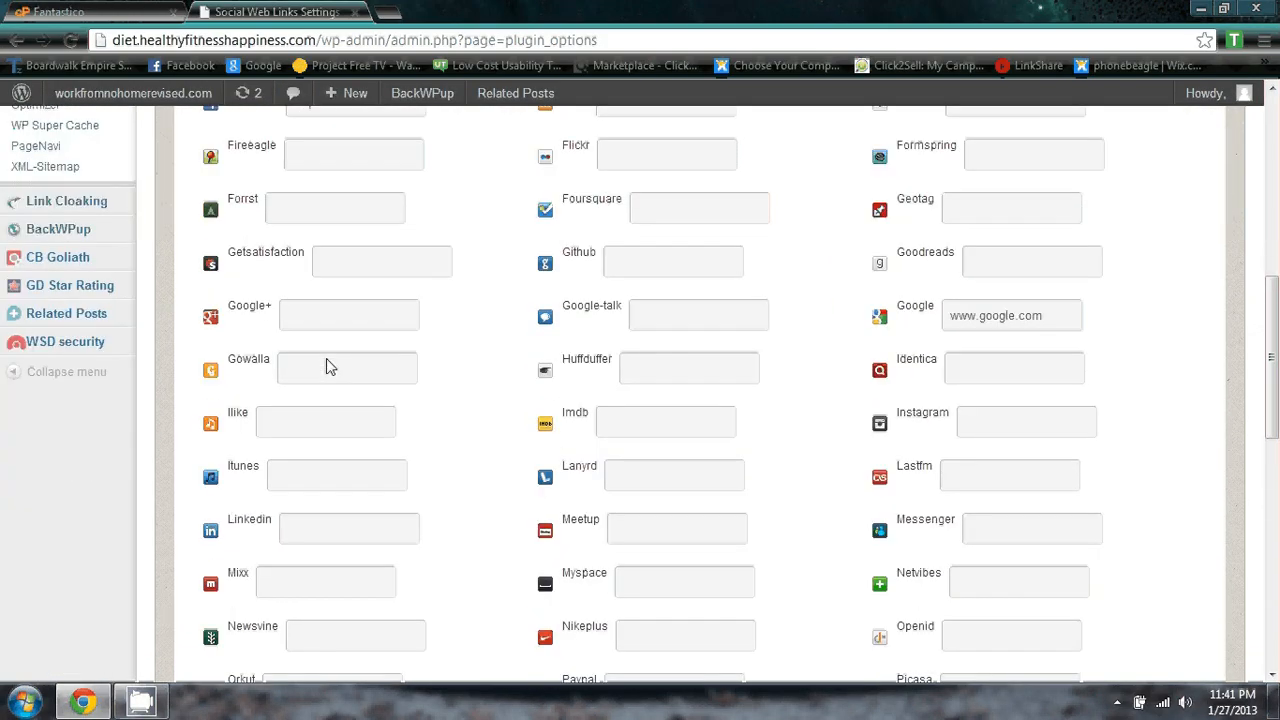
Fill the Google+ field with the suggested profile URL.
{"action": "left_click", "coordinate": [300, 316]}
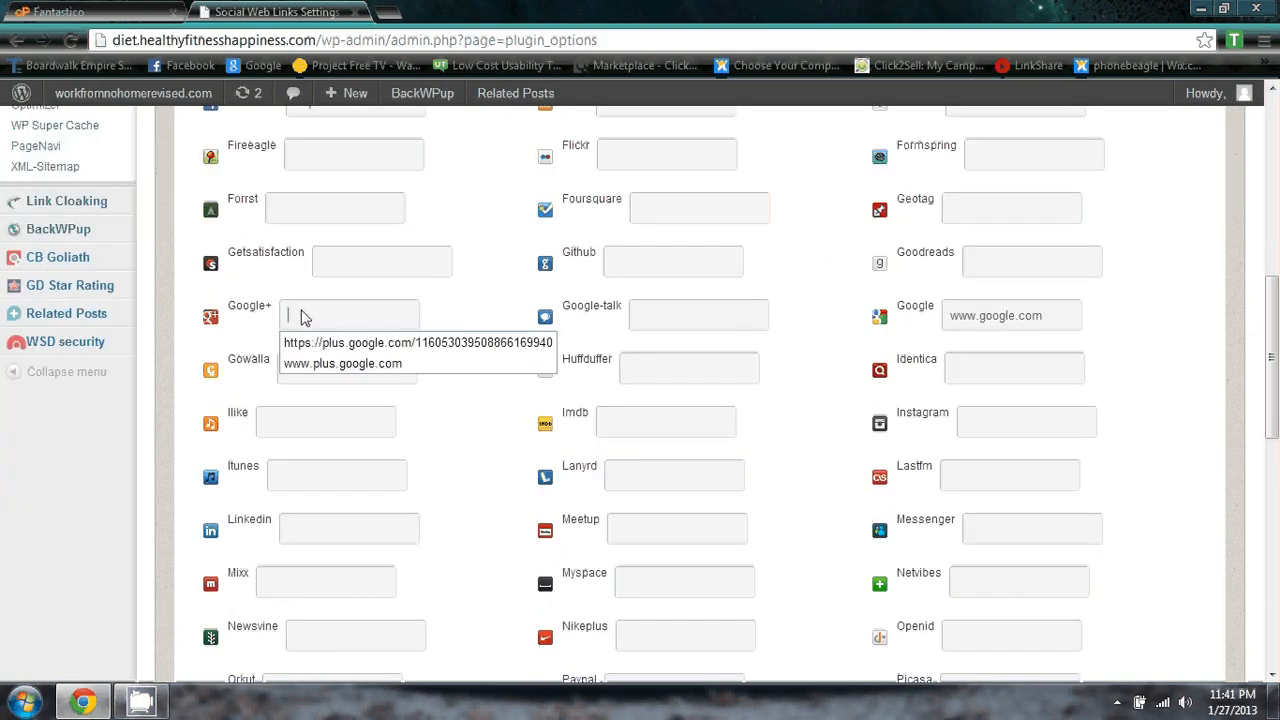
{"action": "left_click", "coordinate": [368, 344]}
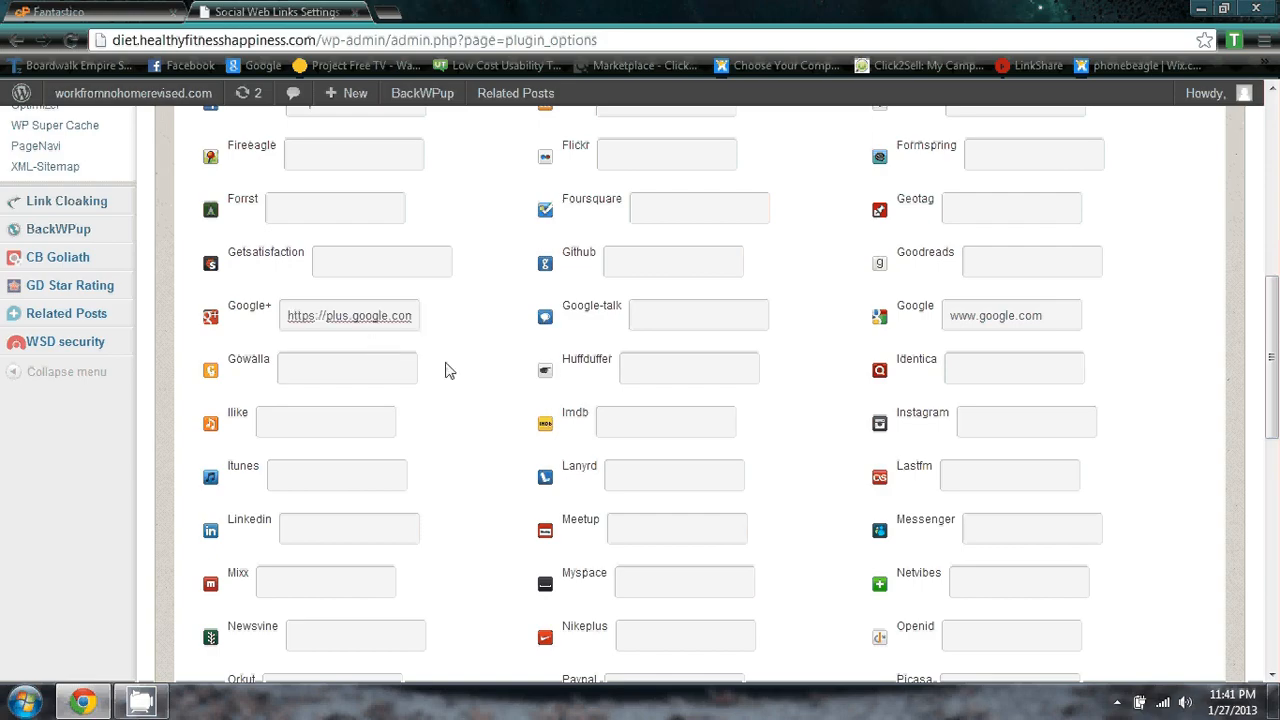
{"action": "scroll", "coordinate": [448, 370], "scroll_direction": "up", "scroll_amount": 2}
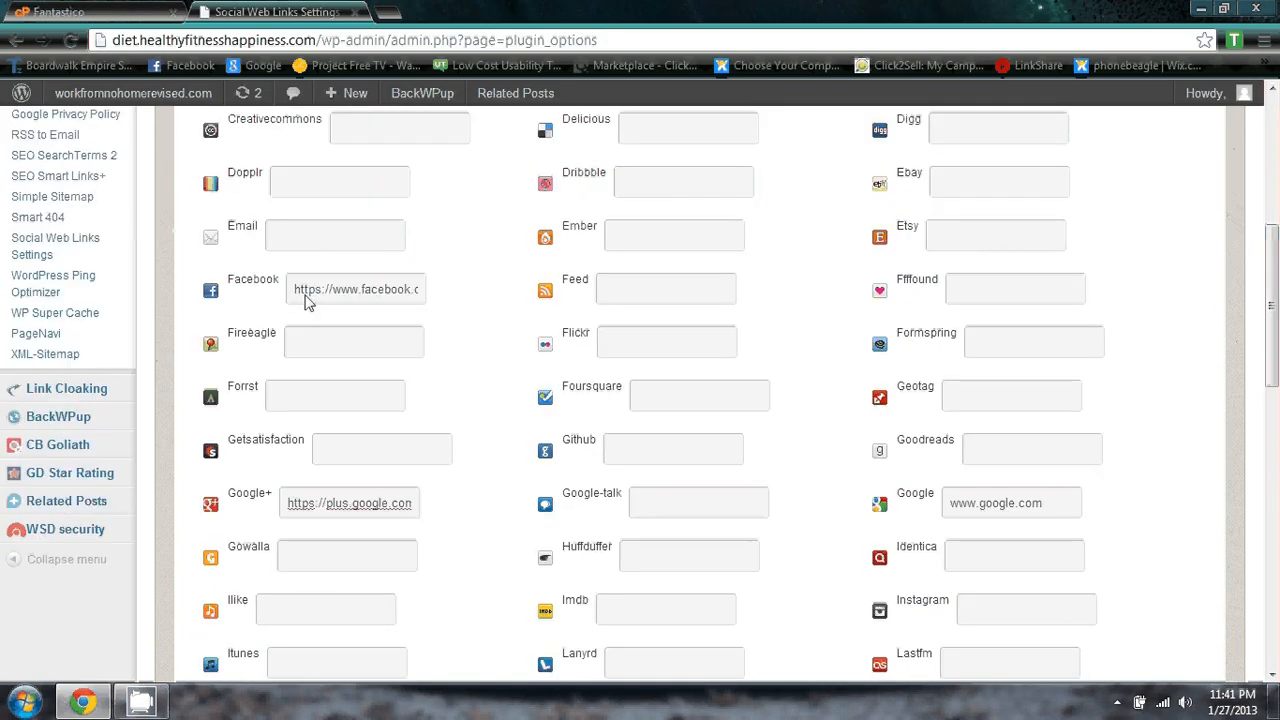
{"action": "scroll", "coordinate": [515, 410], "scroll_direction": "down", "scroll_amount": 3}
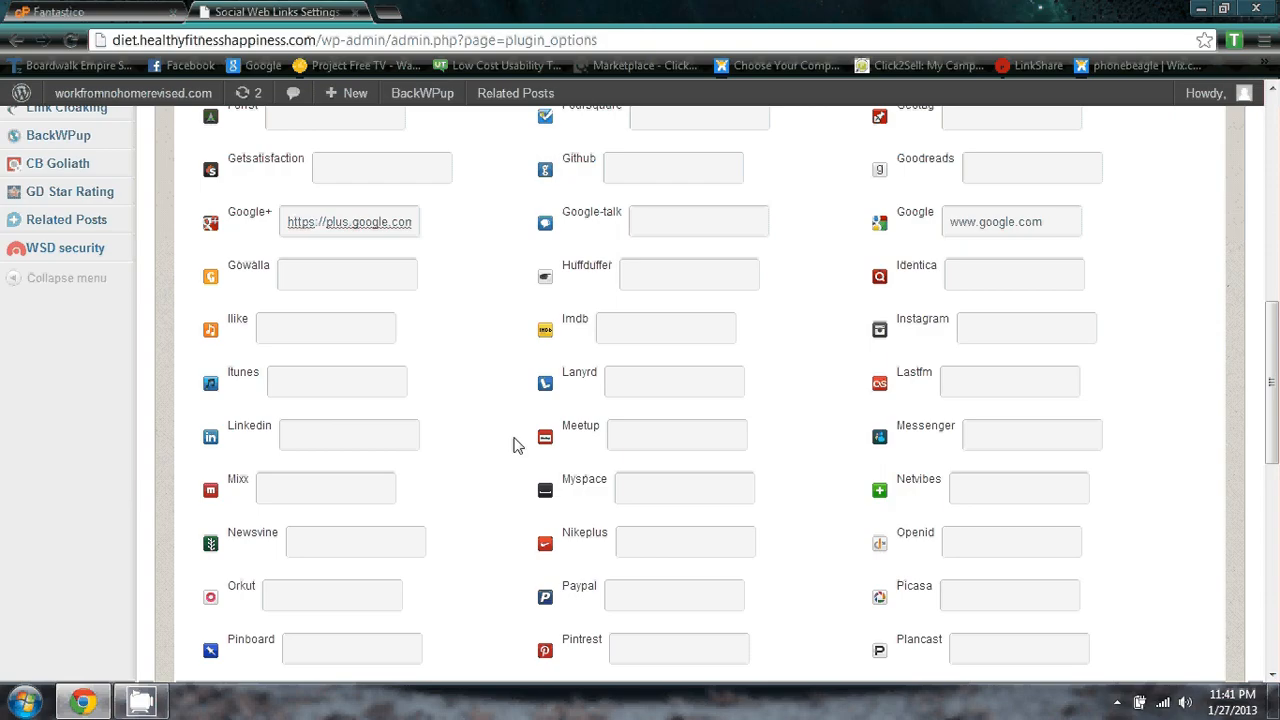
{"action": "scroll", "coordinate": [515, 443], "scroll_direction": "down", "scroll_amount": 3}
{"action": "left_click", "coordinate": [643, 376]}
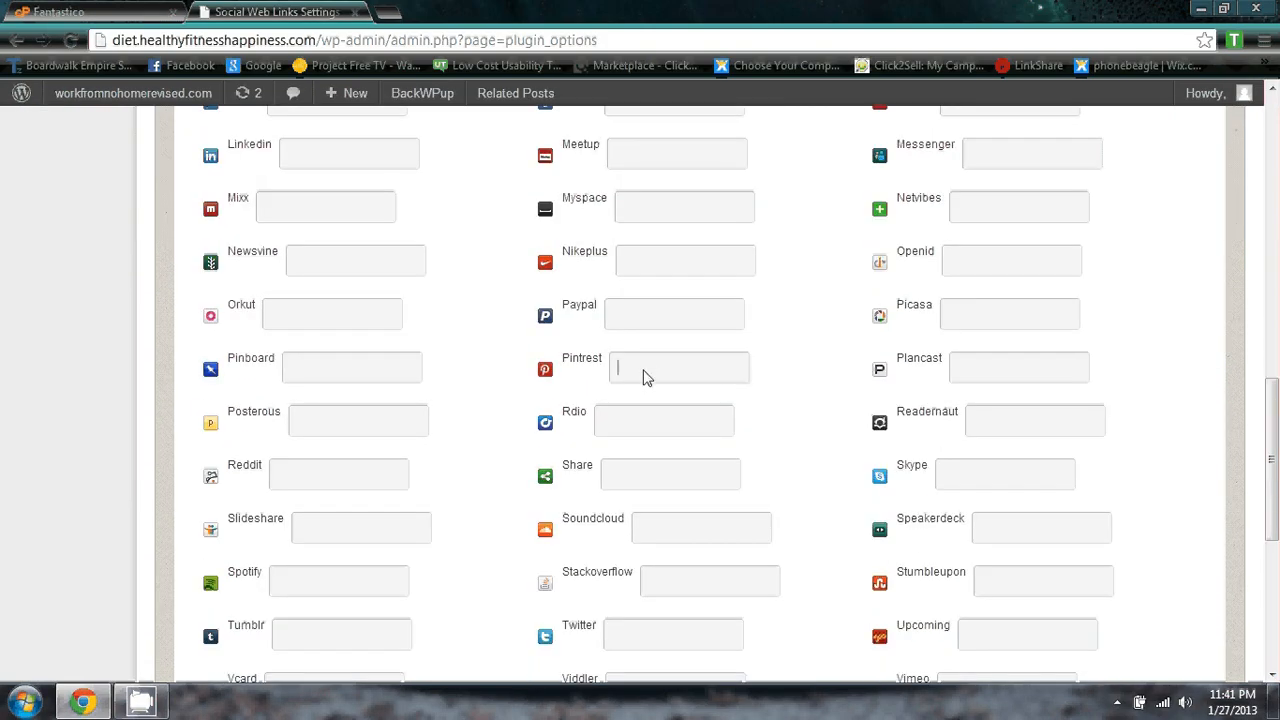
{"action": "left_click", "coordinate": [649, 400]}
{"action": "scroll", "coordinate": [615, 410], "scroll_direction": "up", "scroll_amount": 2}
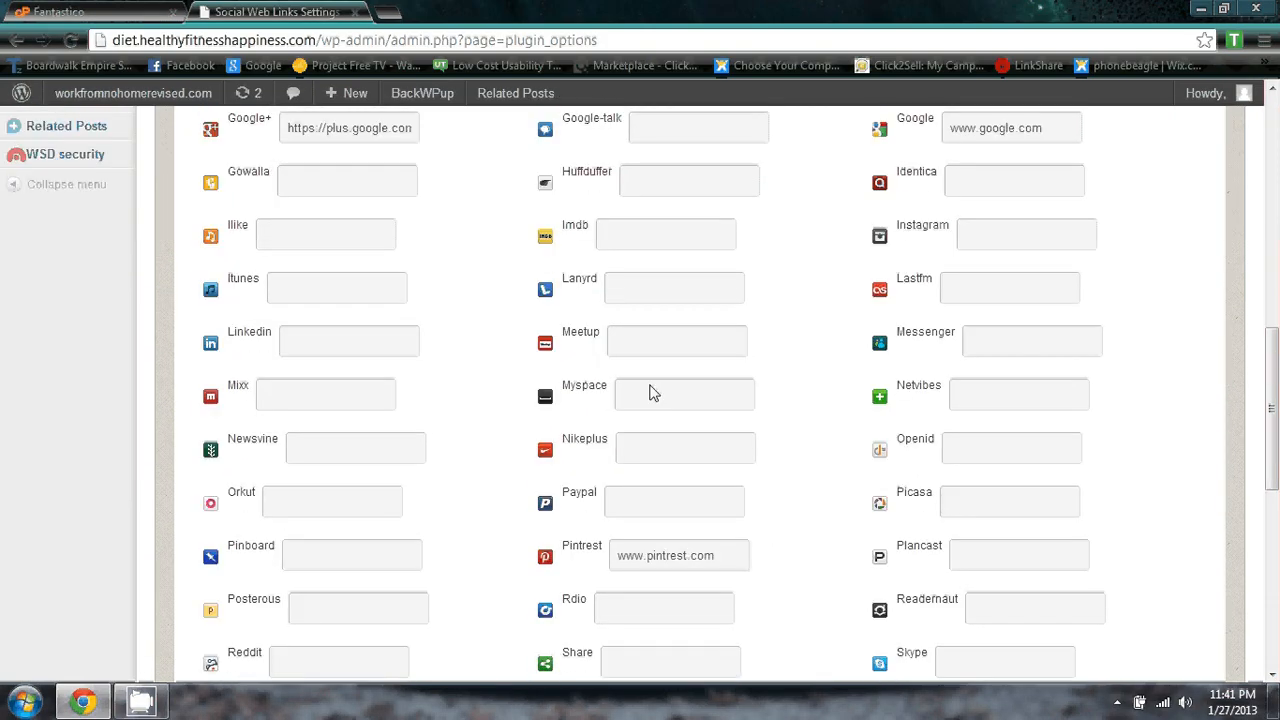
{"action": "scroll", "coordinate": [700, 393], "scroll_direction": "up", "scroll_amount": 4}
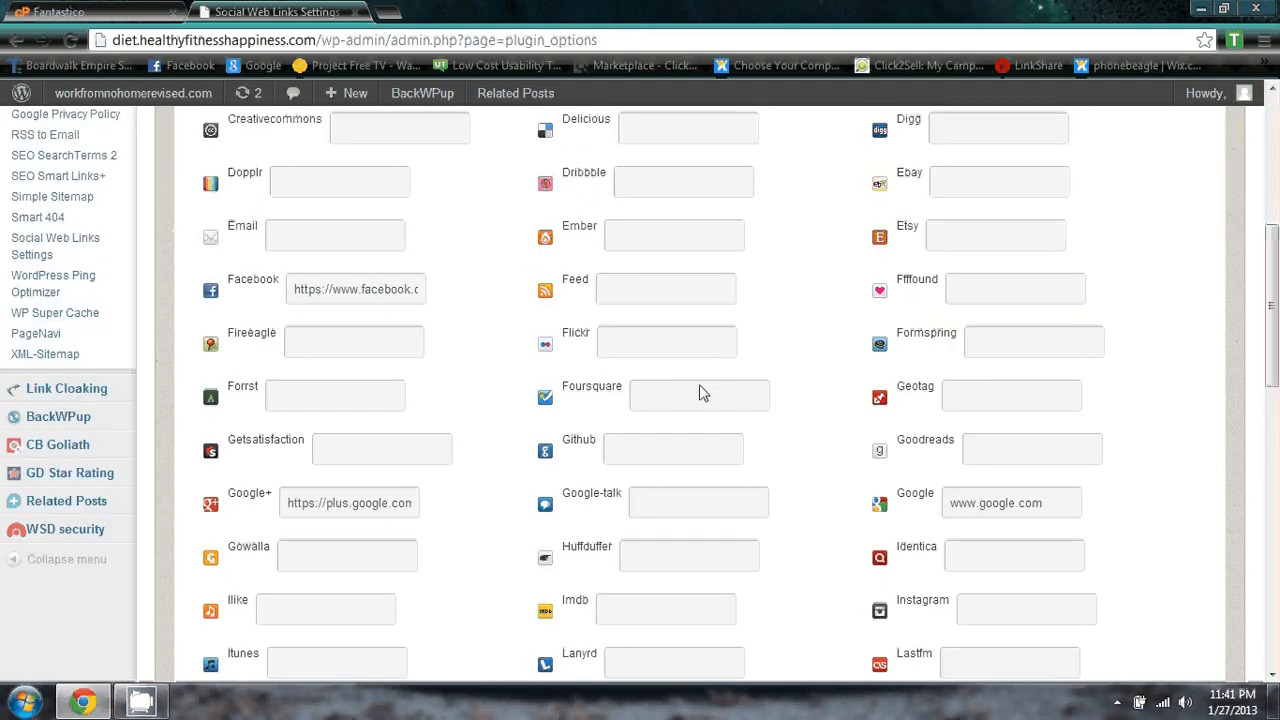
{"action": "scroll", "coordinate": [700, 393], "scroll_direction": "up", "scroll_amount": 2}
{"action": "scroll", "coordinate": [700, 393], "scroll_direction": "down", "scroll_amount": 5}
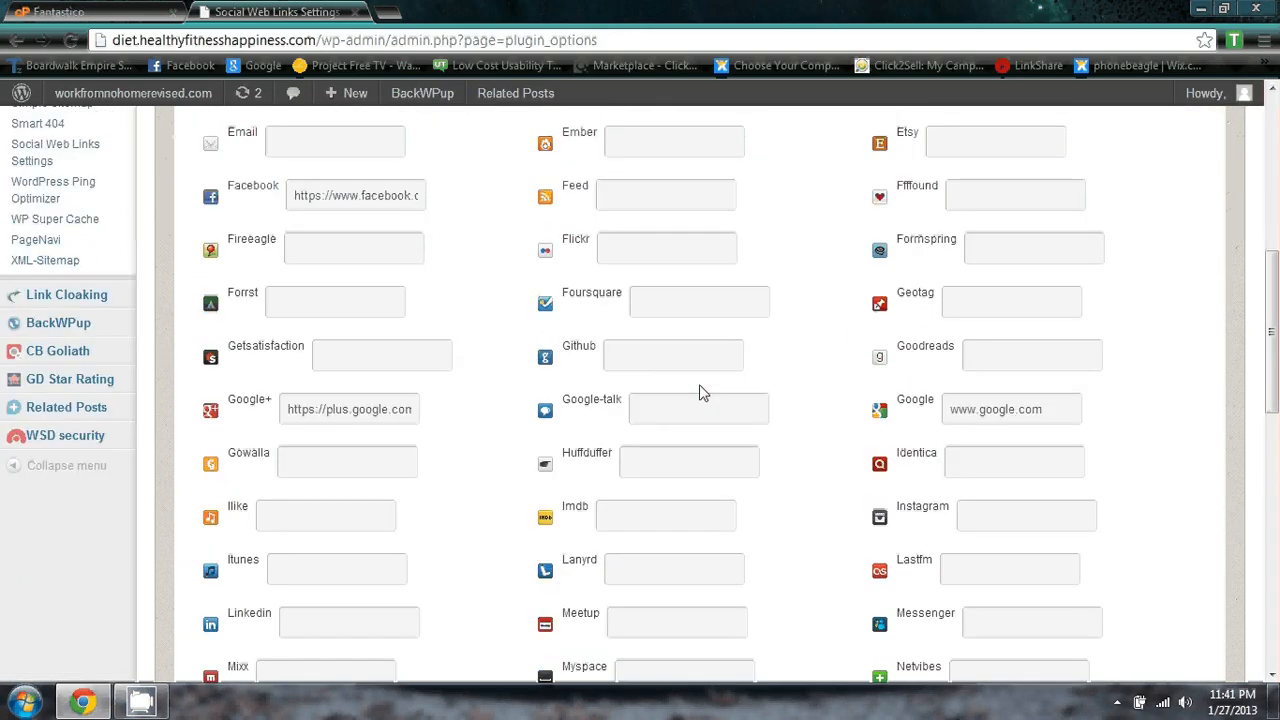
{"action": "scroll", "coordinate": [700, 393], "scroll_direction": "down", "scroll_amount": 6}
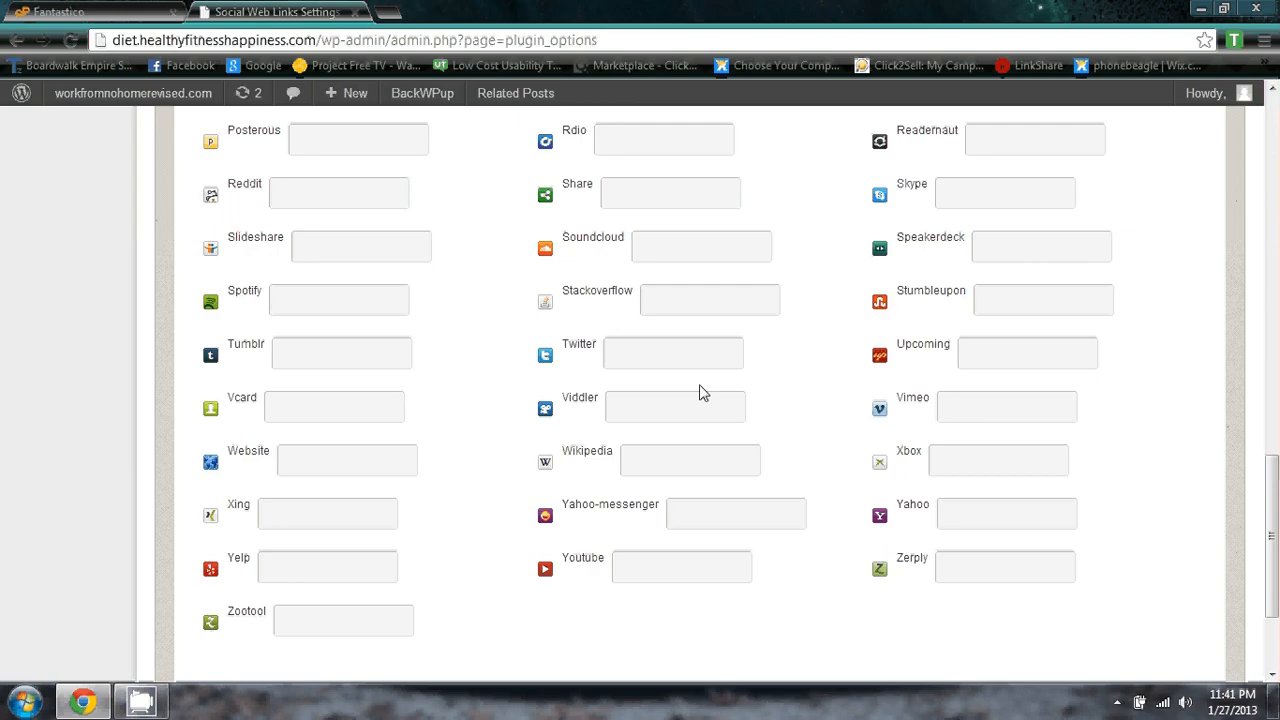
{"action": "scroll", "coordinate": [780, 320], "scroll_direction": "up", "scroll_amount": 2}
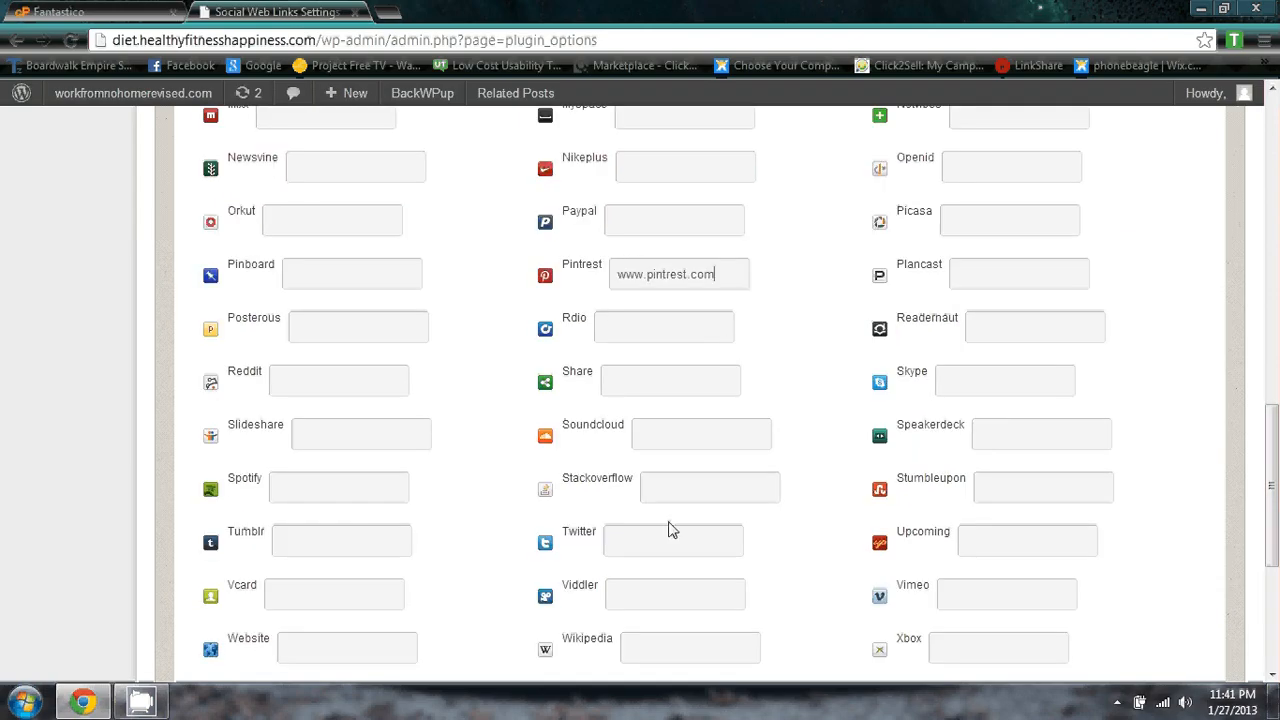
{"action": "left_click", "coordinate": [641, 541]}
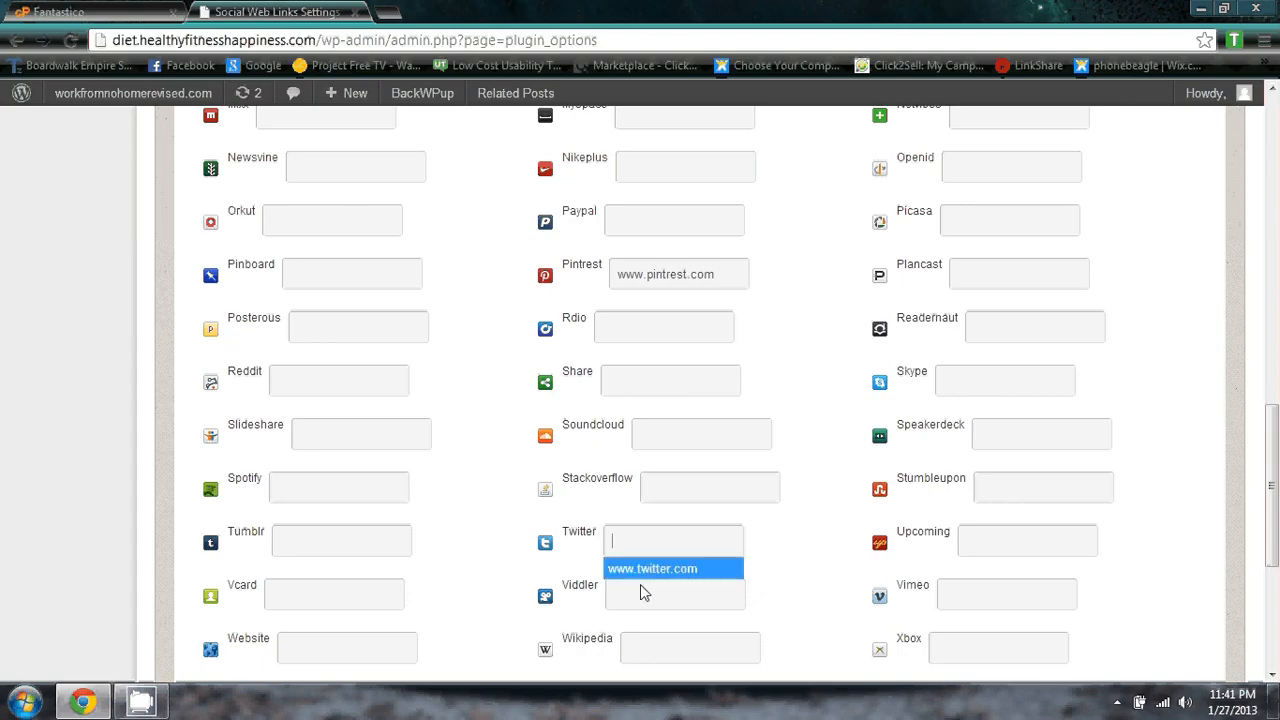
{"action": "left_click", "coordinate": [732, 578]}
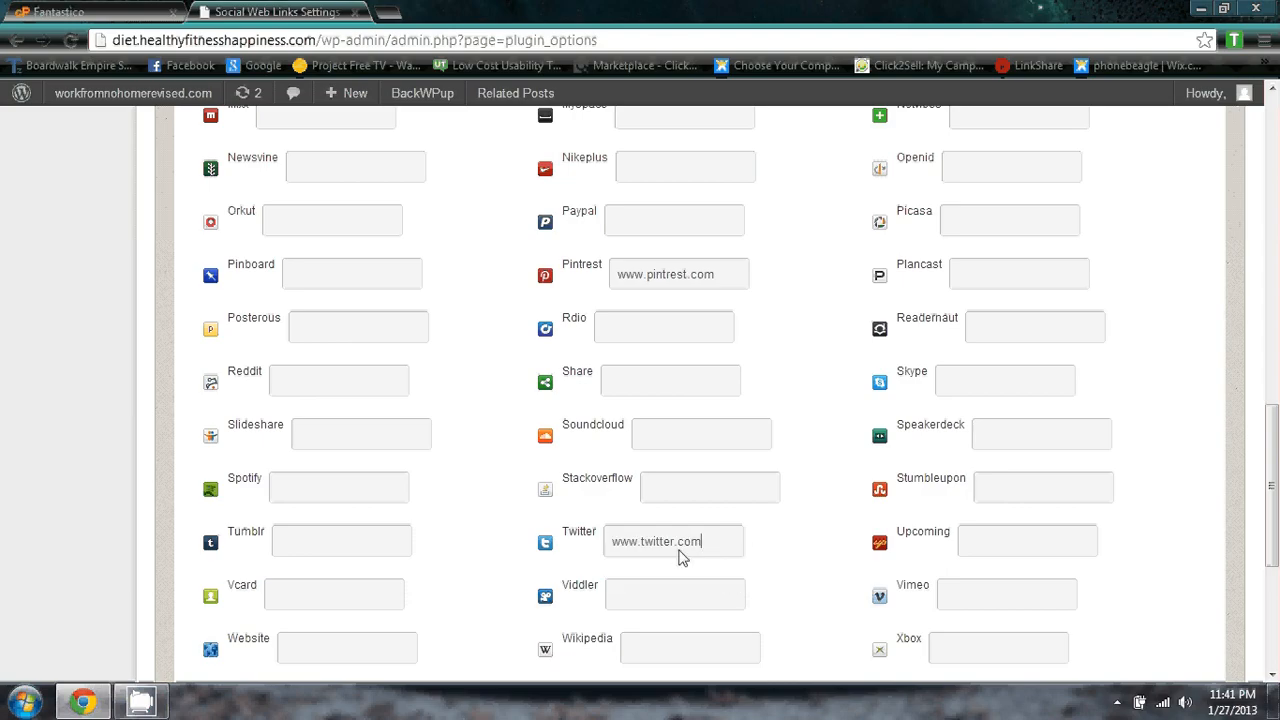
{"action": "scroll", "coordinate": [748, 457], "scroll_direction": "up", "scroll_amount": 8}
{"action": "scroll", "coordinate": [747, 452], "scroll_direction": "down", "scroll_amount": 8}
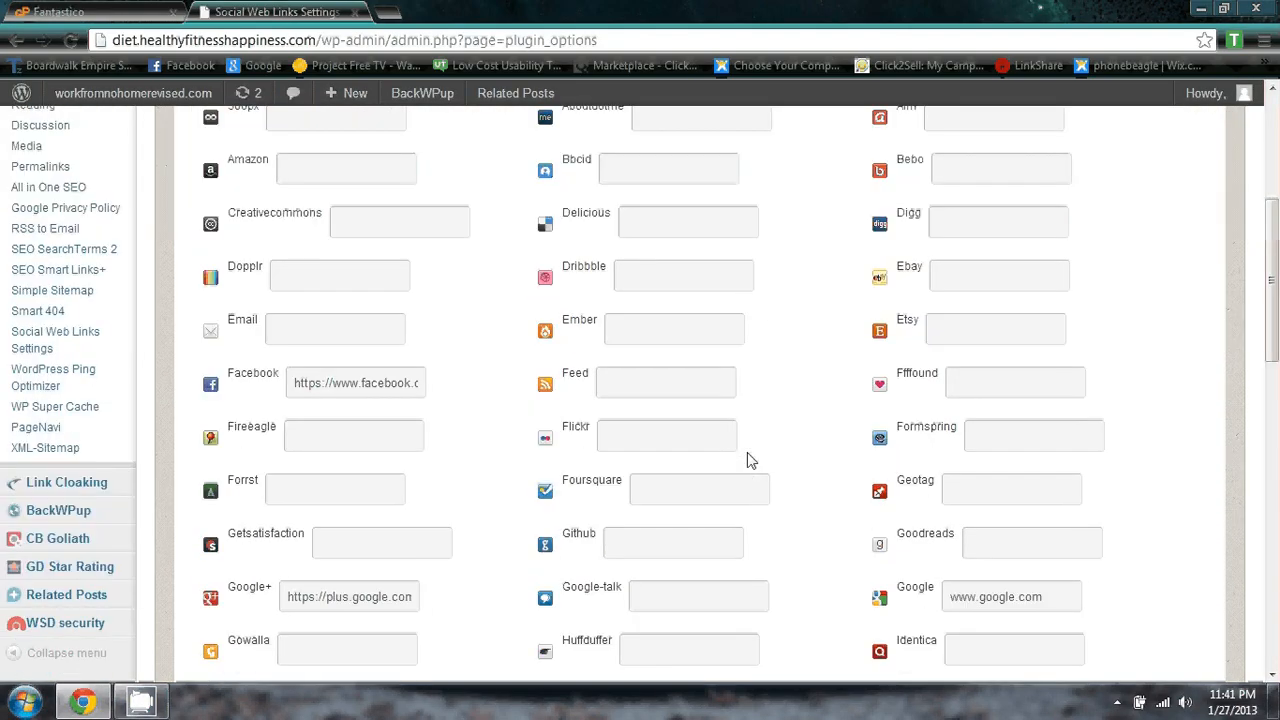
{"action": "scroll", "coordinate": [740, 460], "scroll_direction": "down", "scroll_amount": 5}
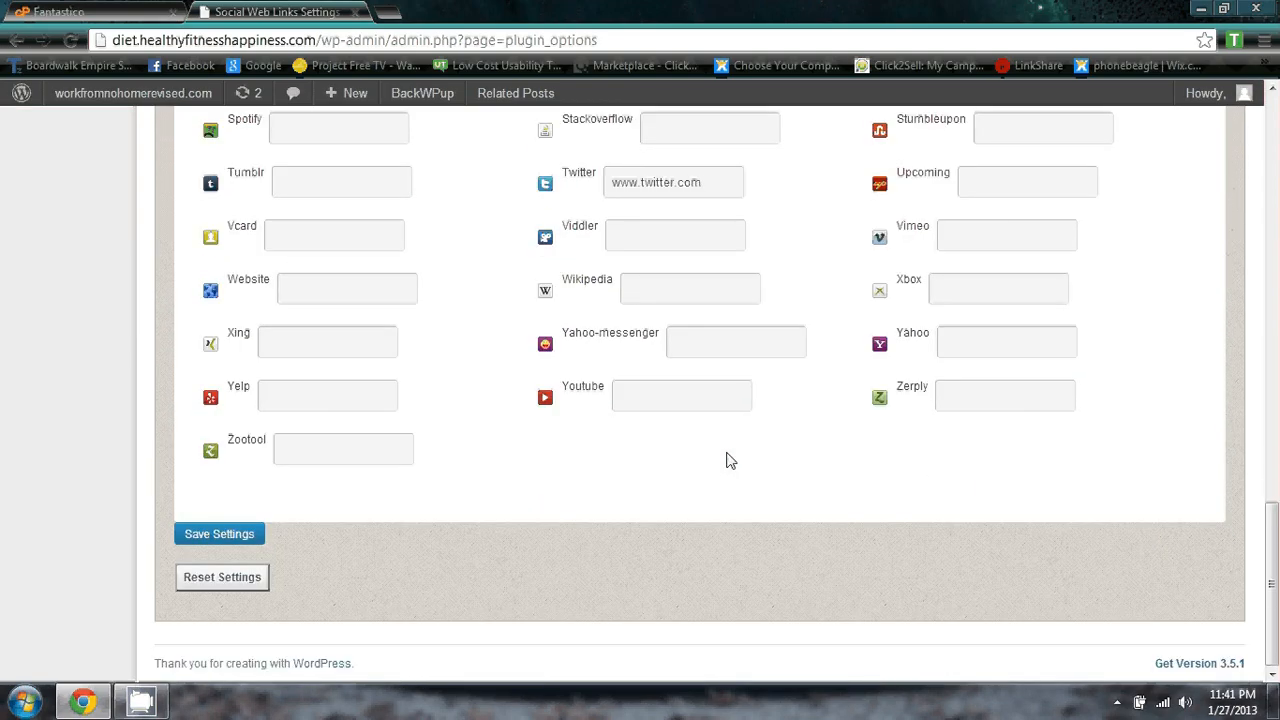
{"action": "left_click", "coordinate": [200, 536]}
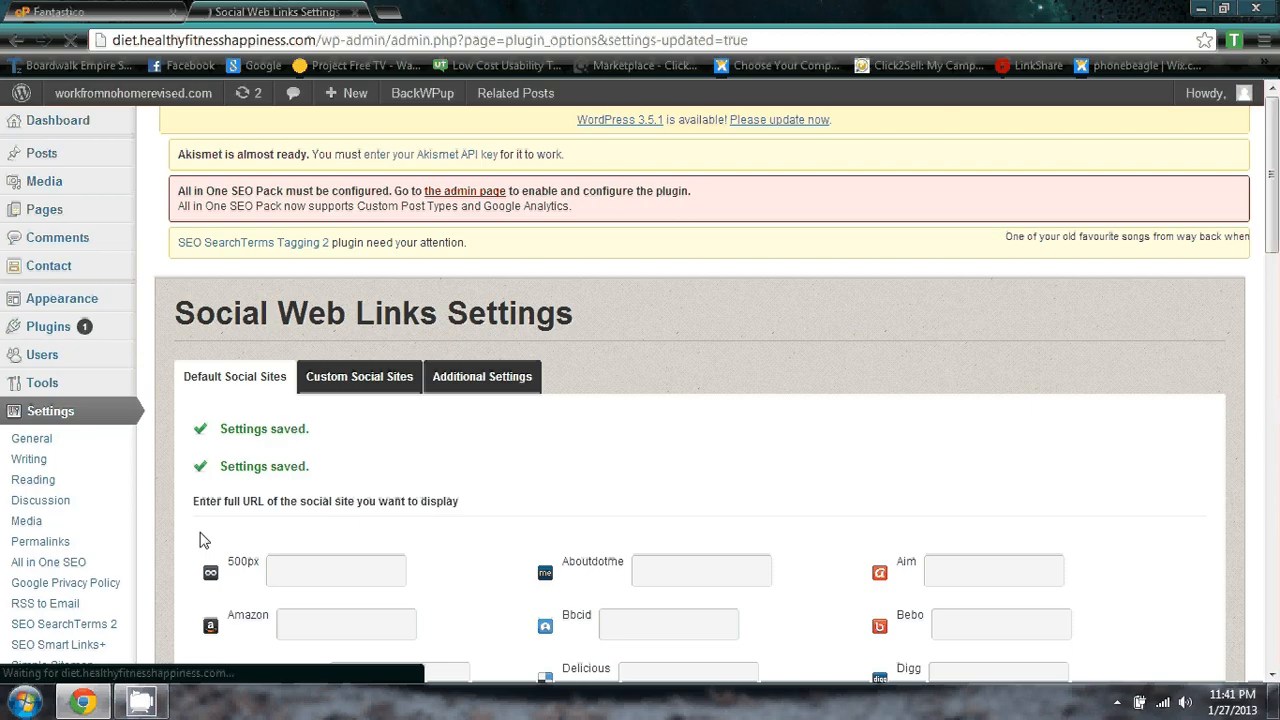
{"action": "scroll", "coordinate": [343, 524], "scroll_direction": "down", "scroll_amount": 1}
{"action": "scroll", "coordinate": [343, 524], "scroll_direction": "down", "scroll_amount": 7}
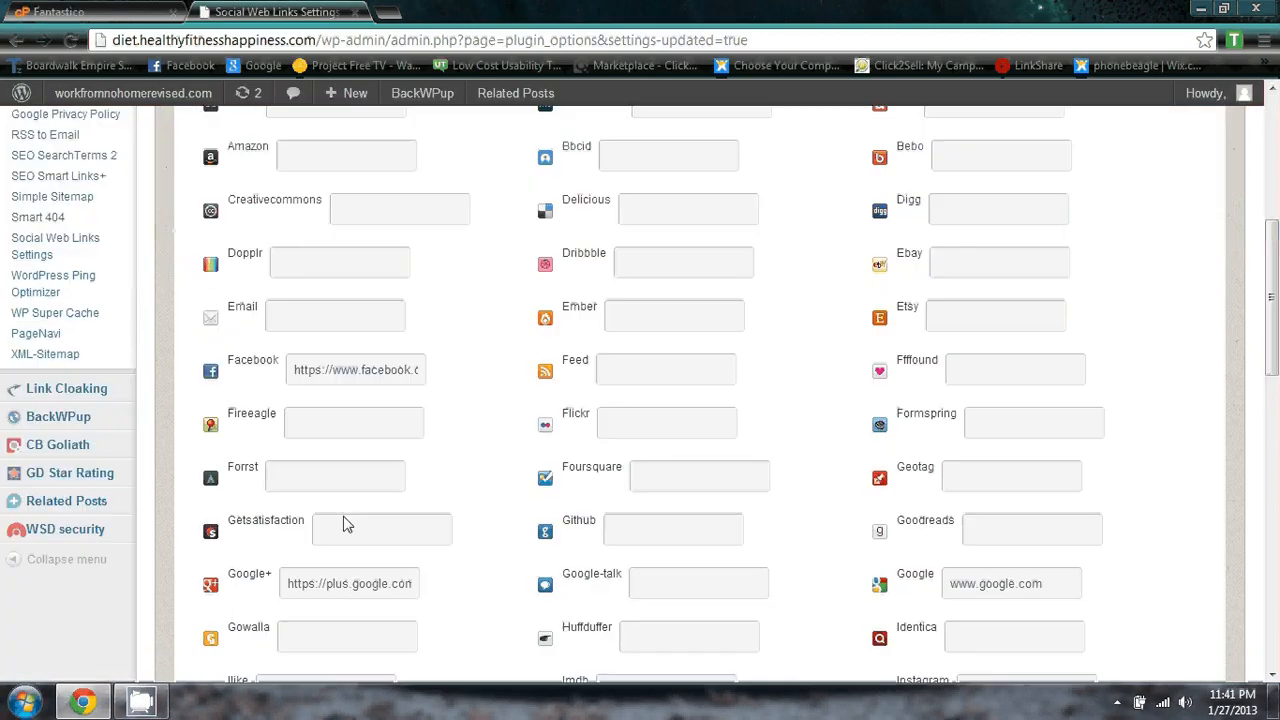
{"action": "scroll", "coordinate": [343, 524], "scroll_direction": "up", "scroll_amount": 3}
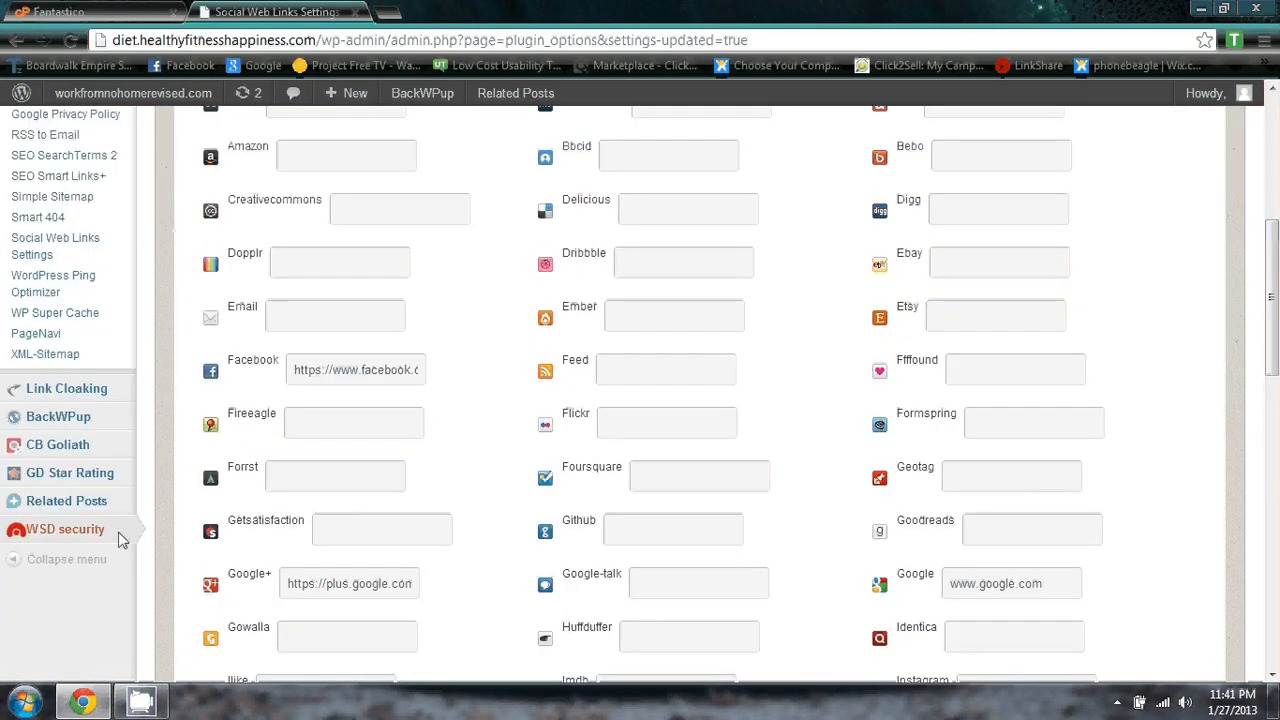
Turn on Related Posts' Publisher plan, saving the Related Posts title with 5 posts.
{"action": "left_click", "coordinate": [79, 502]}
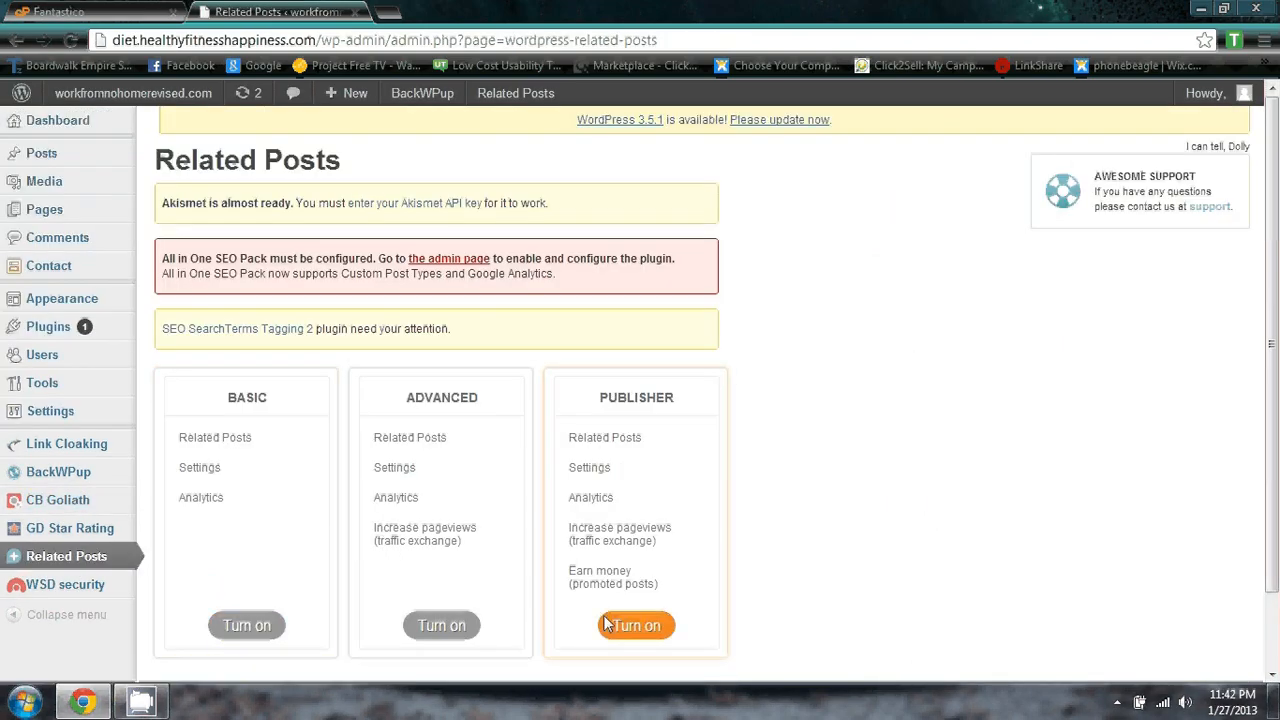
{"action": "scroll", "coordinate": [634, 626], "scroll_direction": "down", "scroll_amount": 1}
{"action": "left_click", "coordinate": [638, 544]}
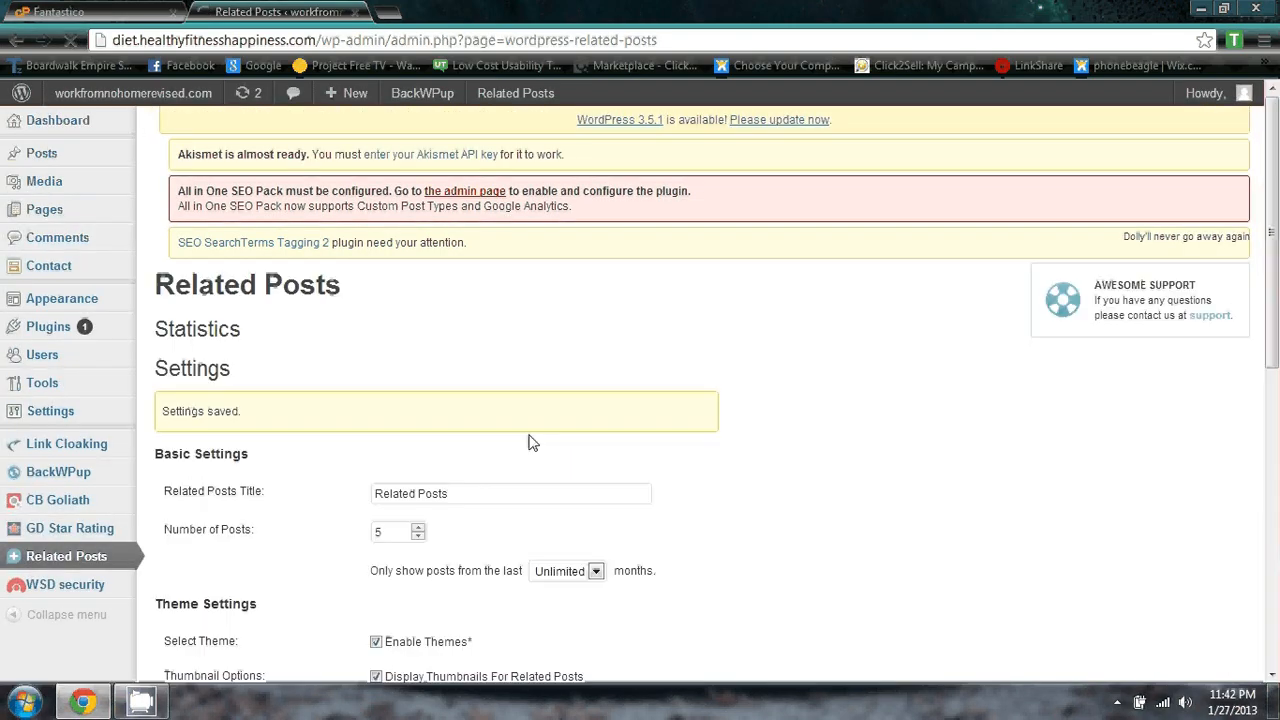
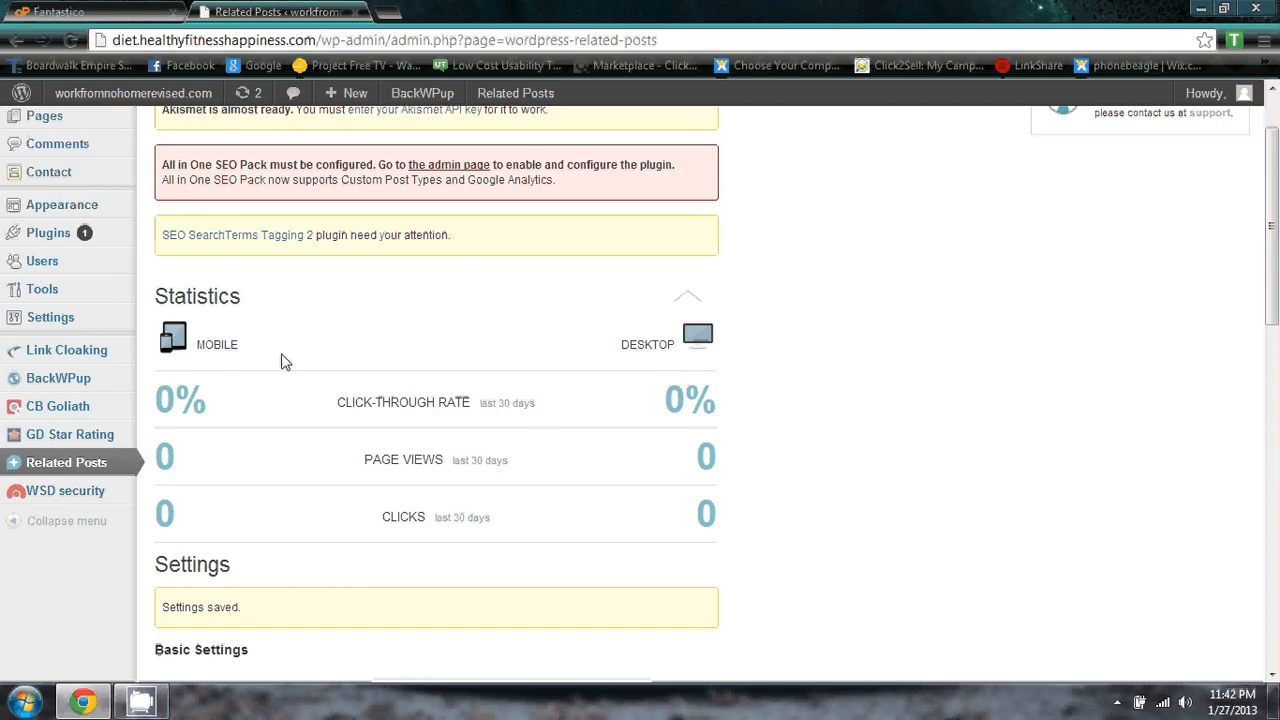
Set related posts to show 7 posts in the Vertical (Large) theme.
{"action": "scroll", "coordinate": [428, 416], "scroll_direction": "down", "scroll_amount": 3}
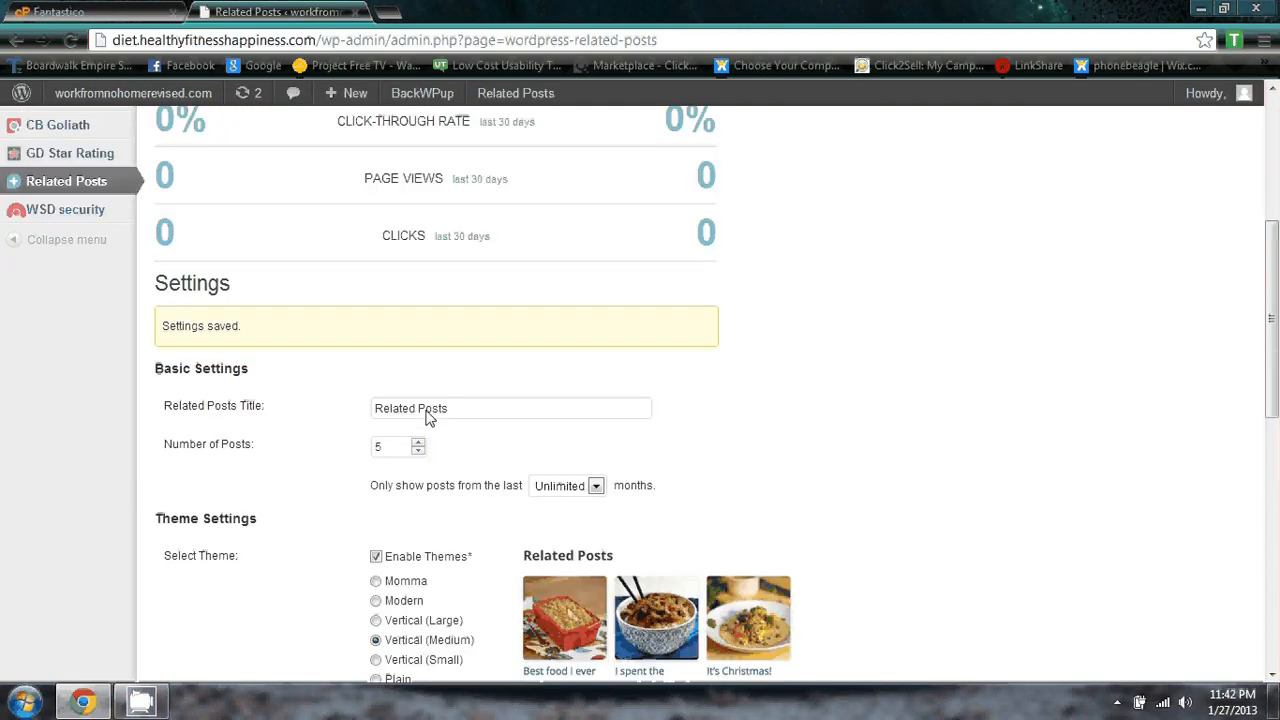
{"action": "scroll", "coordinate": [428, 416], "scroll_direction": "down", "scroll_amount": 1}
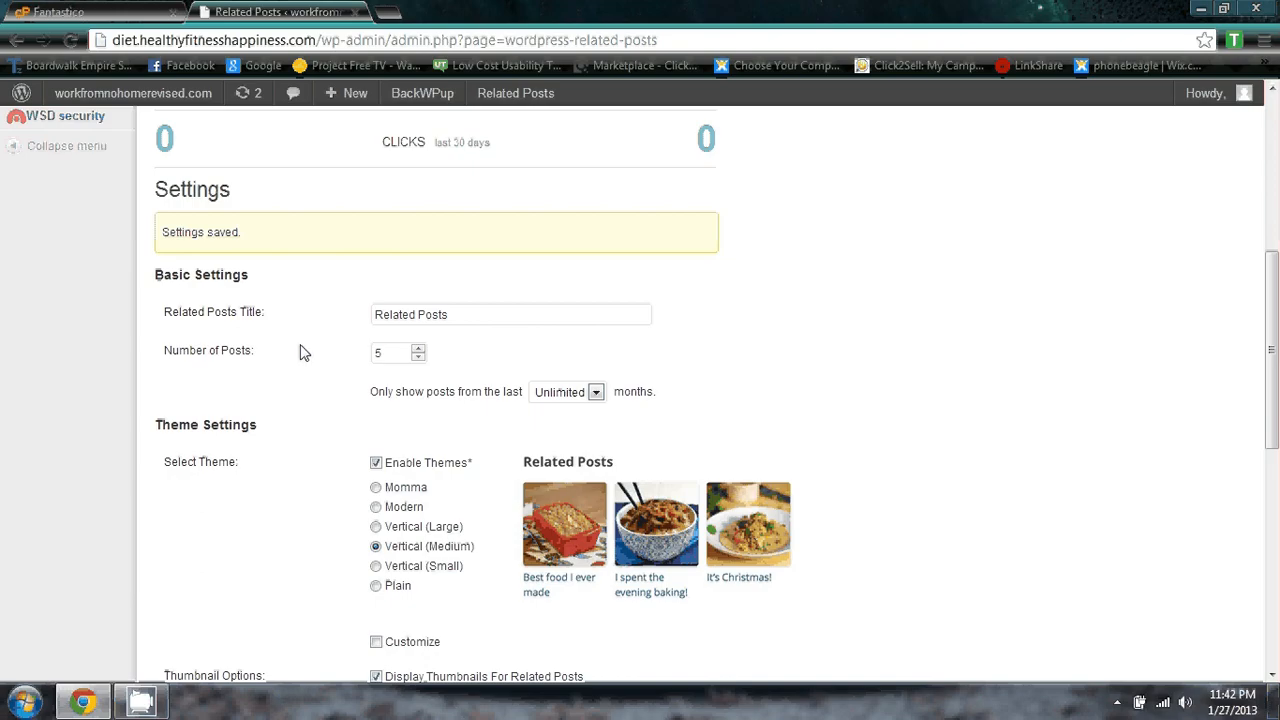
{"action": "left_click", "coordinate": [418, 349]}
{"action": "left_click", "coordinate": [418, 349]}
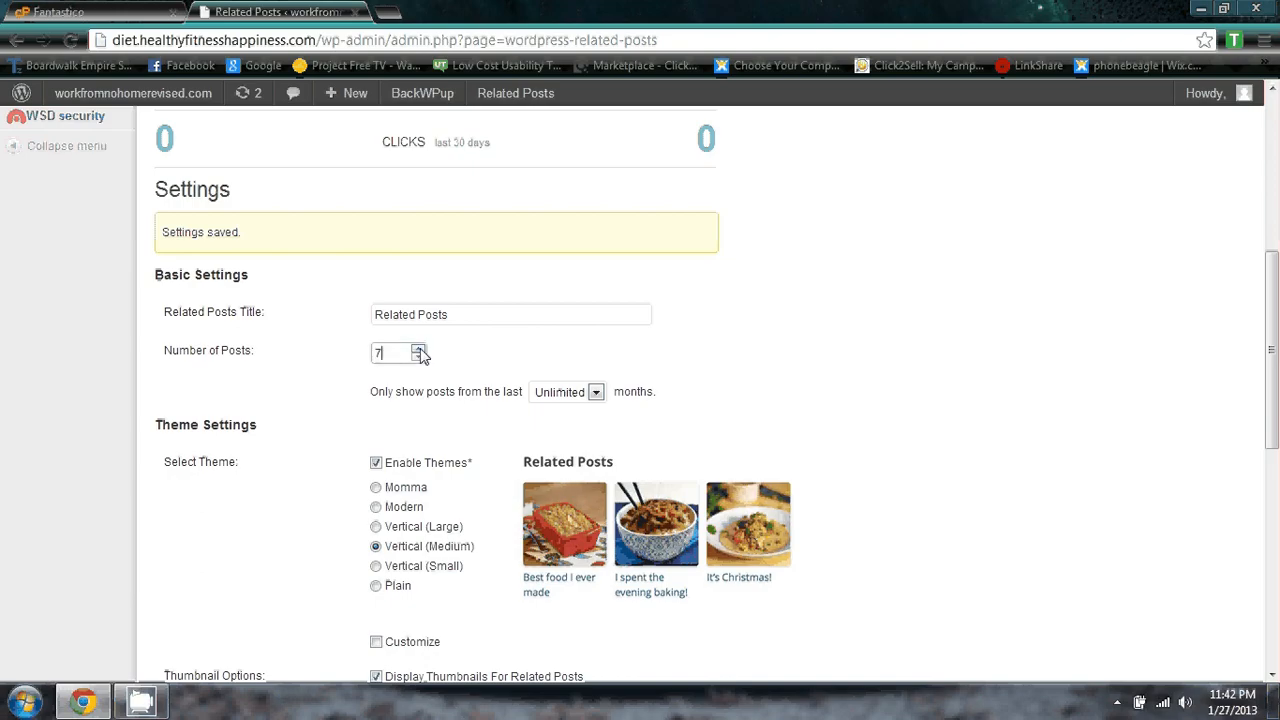
{"action": "scroll", "coordinate": [331, 417], "scroll_direction": "down", "scroll_amount": 2}
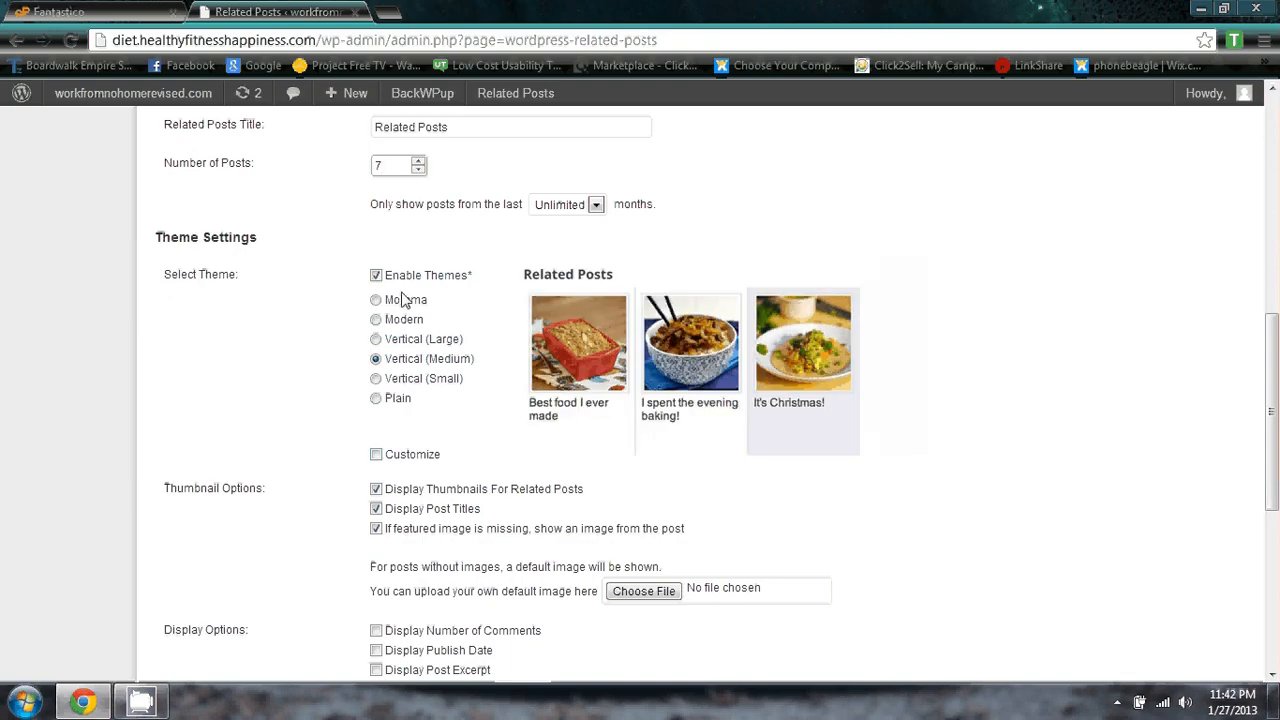
{"action": "left_click", "coordinate": [376, 340]}
Enable post excerpts with a 500-character limit and save the Related Posts settings.
{"action": "scroll", "coordinate": [461, 371], "scroll_direction": "down", "scroll_amount": 1}
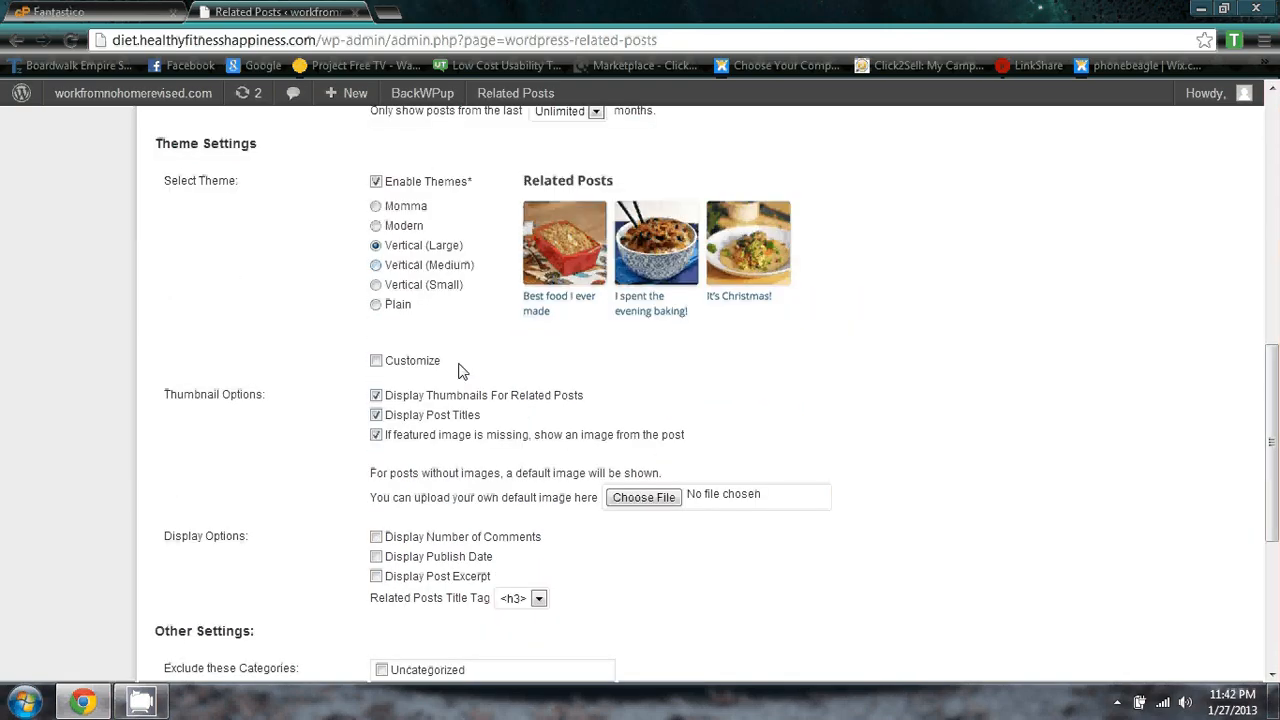
{"action": "scroll", "coordinate": [461, 371], "scroll_direction": "down", "scroll_amount": 1}
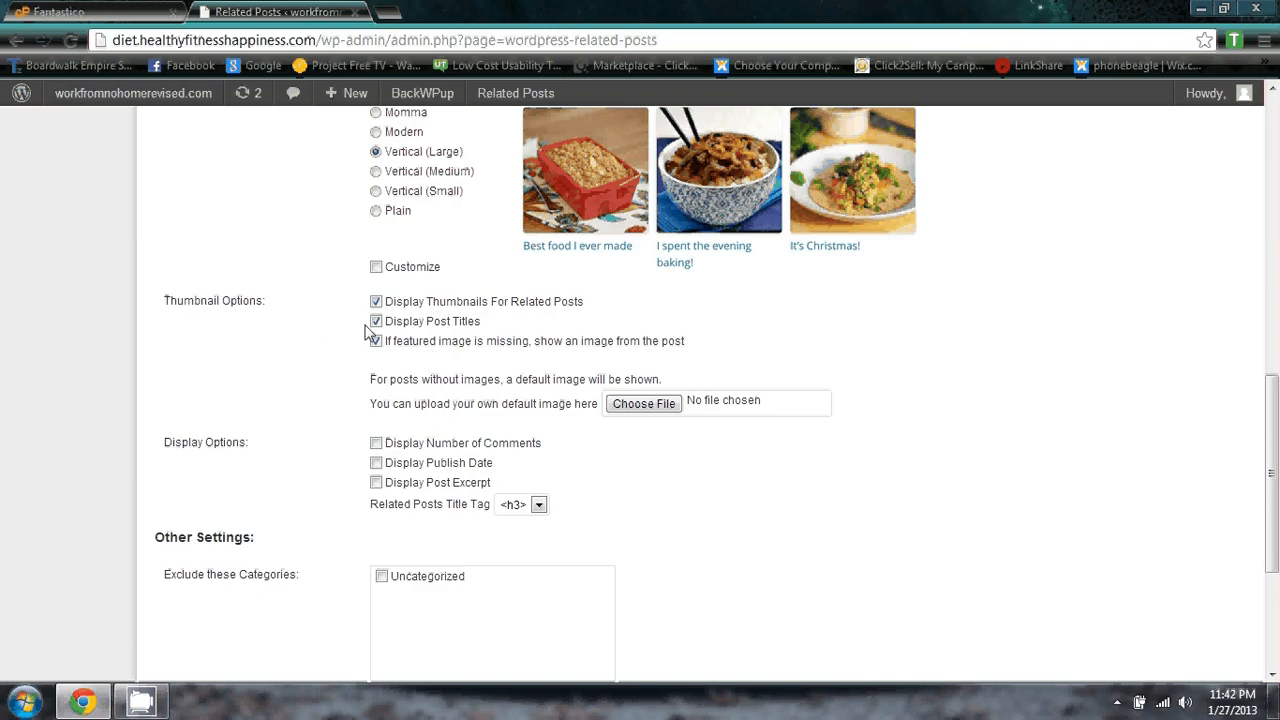
{"action": "scroll", "coordinate": [320, 335], "scroll_direction": "down", "scroll_amount": 1}
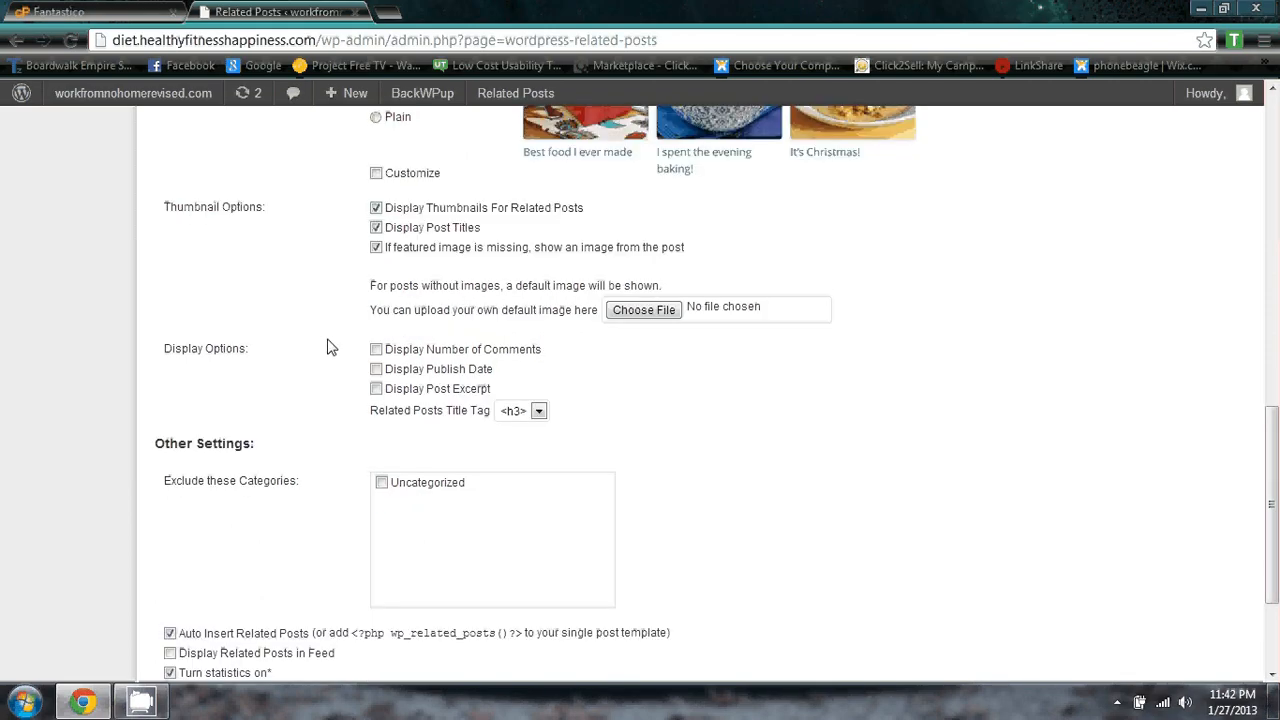
{"action": "scroll", "coordinate": [334, 350], "scroll_direction": "down", "scroll_amount": 2}
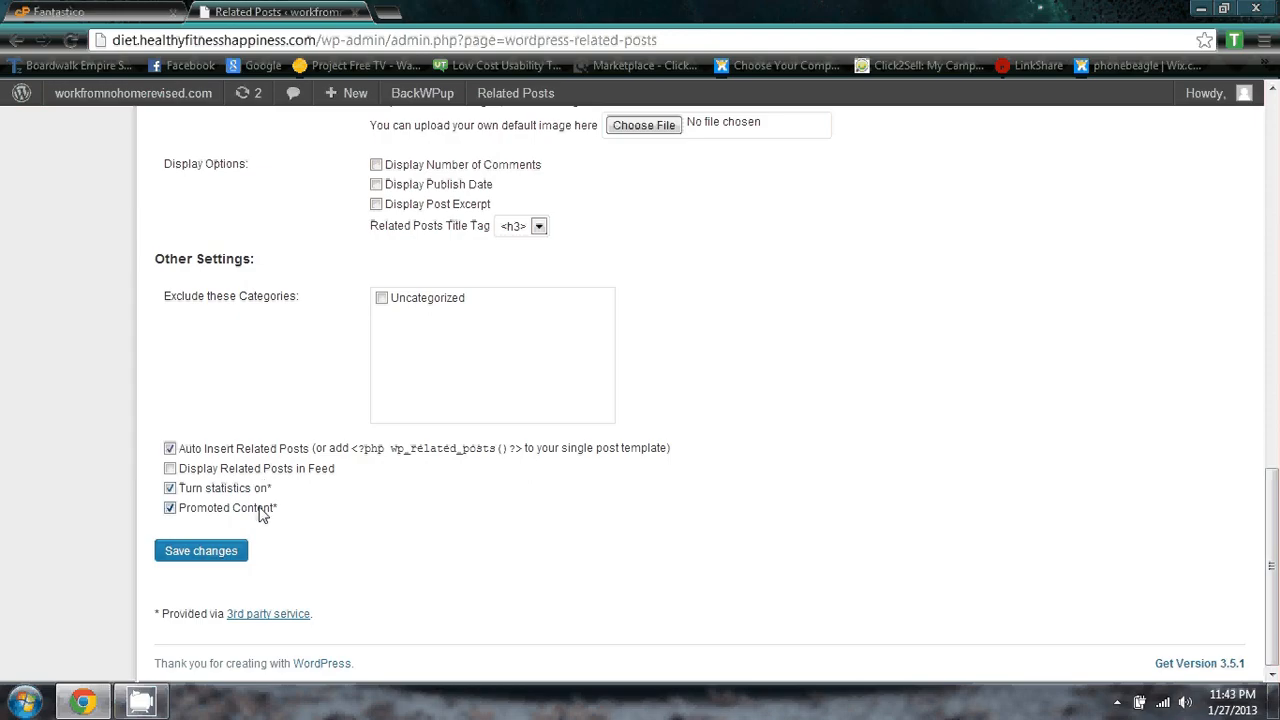
{"action": "scroll", "coordinate": [320, 425], "scroll_direction": "up", "scroll_amount": 2}
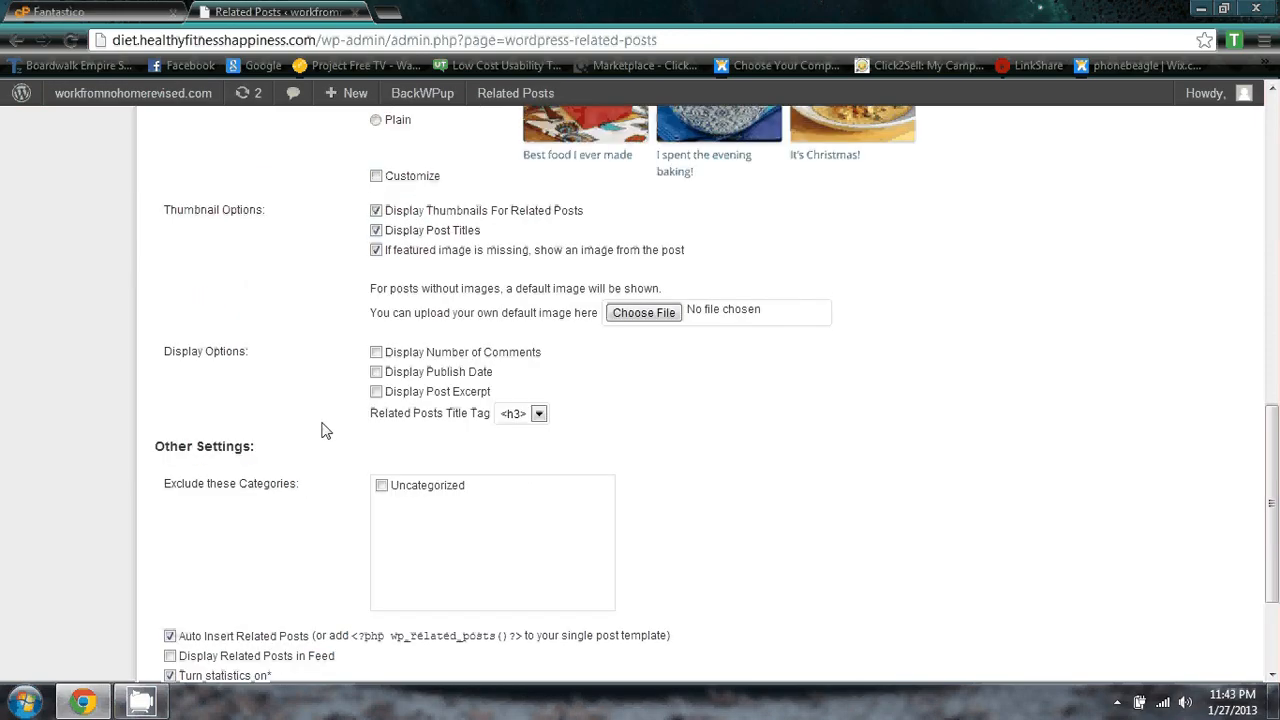
{"action": "left_click", "coordinate": [376, 392]}
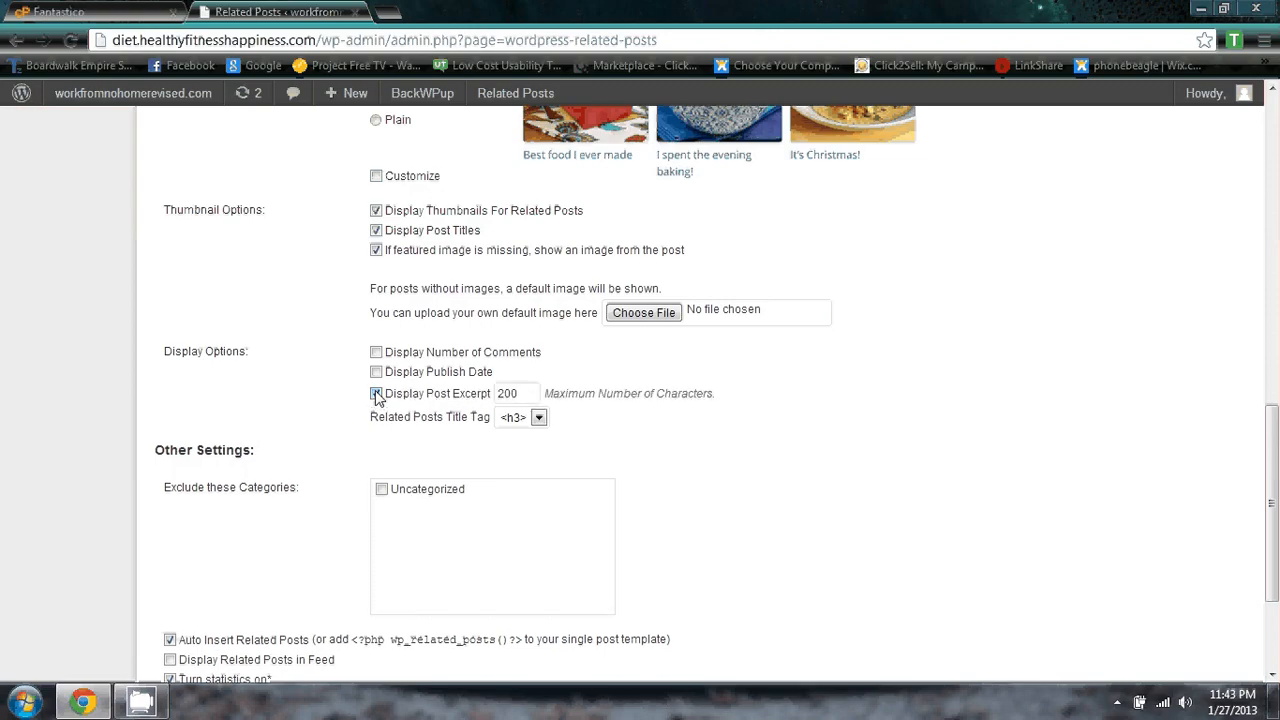
{"action": "left_click", "coordinate": [506, 396]}
{"action": "key", "text": "BackSpace"}
{"action": "type", "text": "5"}
{"action": "scroll", "coordinate": [522, 396], "scroll_direction": "down", "scroll_amount": 2}
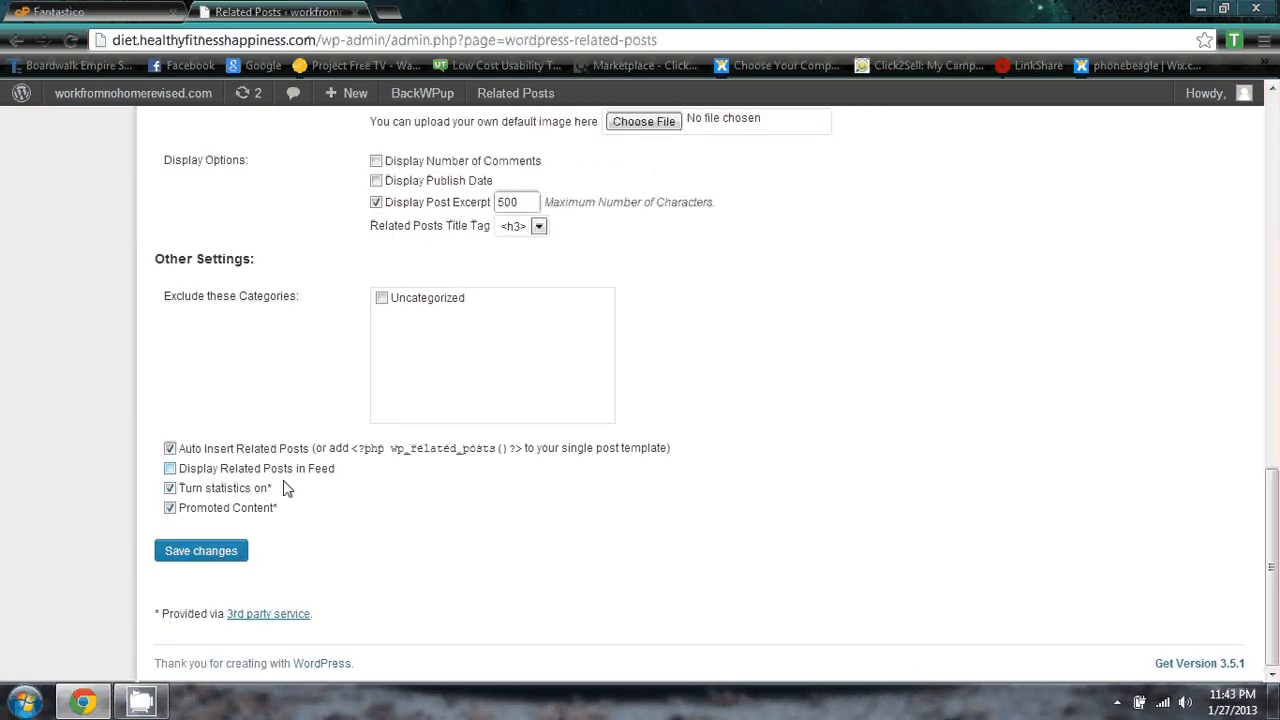
{"action": "left_click", "coordinate": [206, 558]}
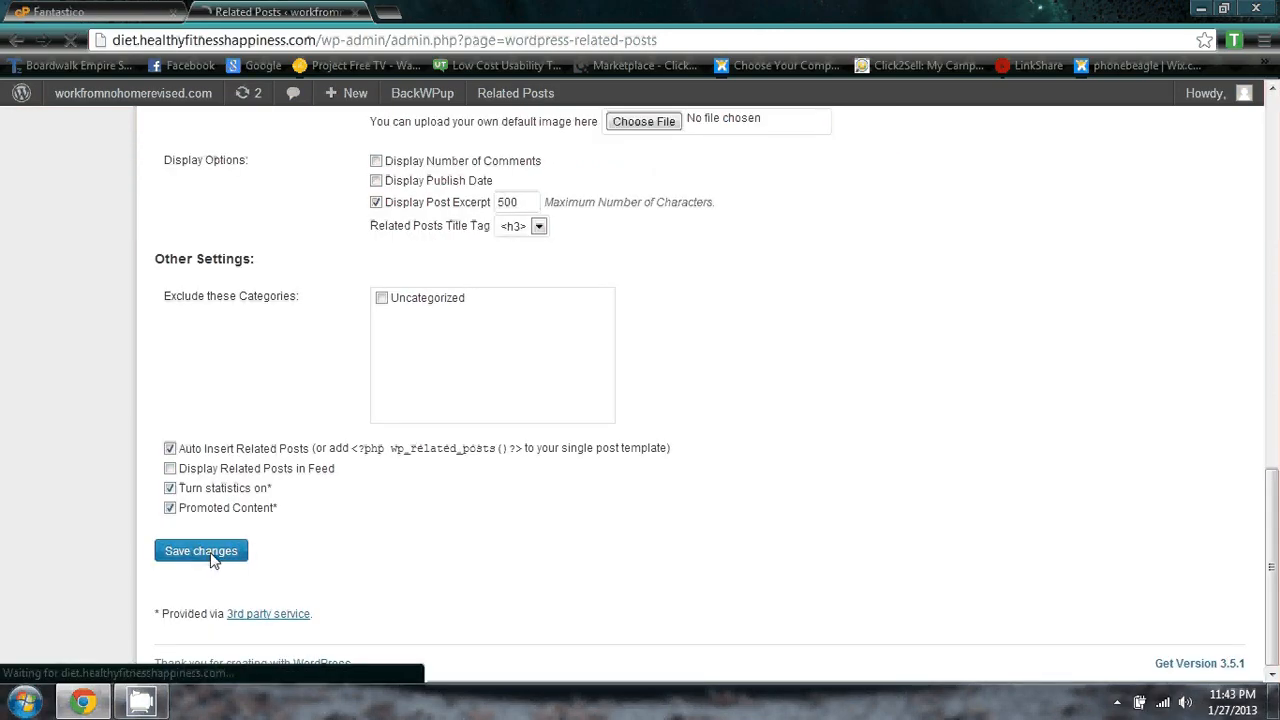
{"action": "scroll", "coordinate": [271, 486], "scroll_direction": "down", "scroll_amount": 2}
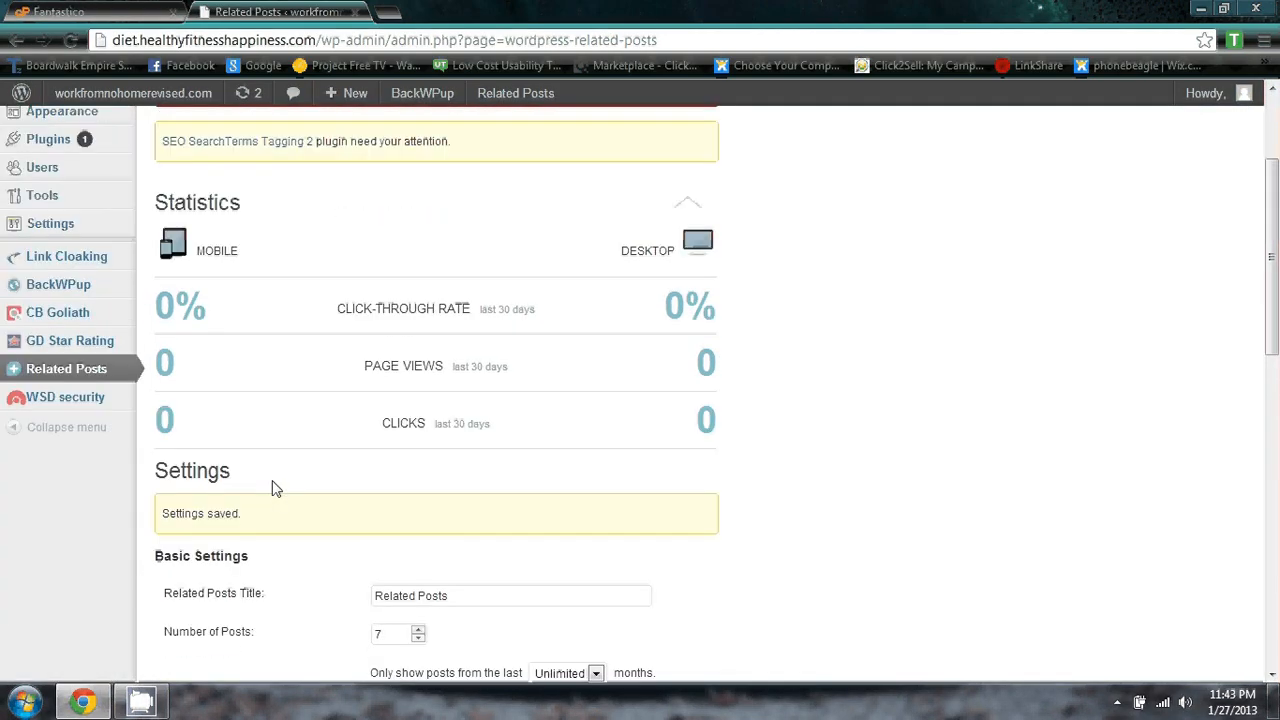
Go to GD Star Rating's Setup page, then on to its Settings page.
{"action": "scroll", "coordinate": [276, 488], "scroll_direction": "up", "scroll_amount": 1}
{"action": "mouse_move", "coordinate": [84, 438]}
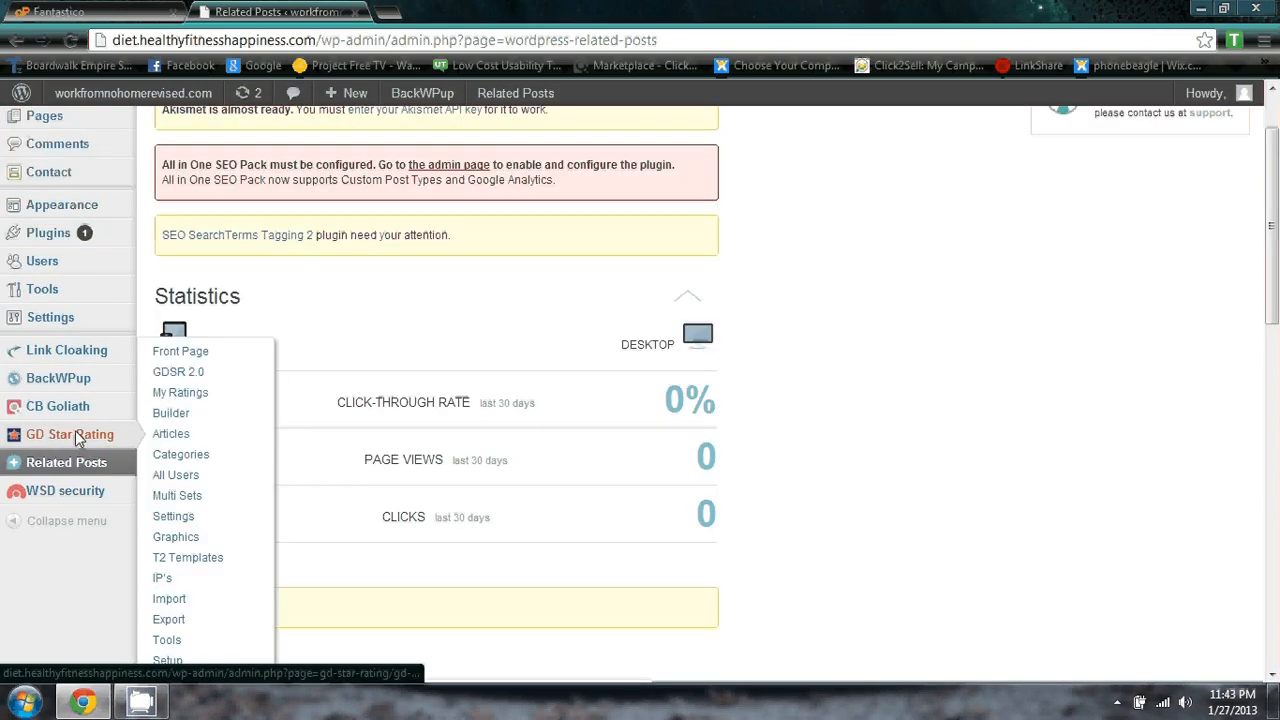
{"action": "scroll", "coordinate": [180, 445], "scroll_direction": "down", "scroll_amount": 2}
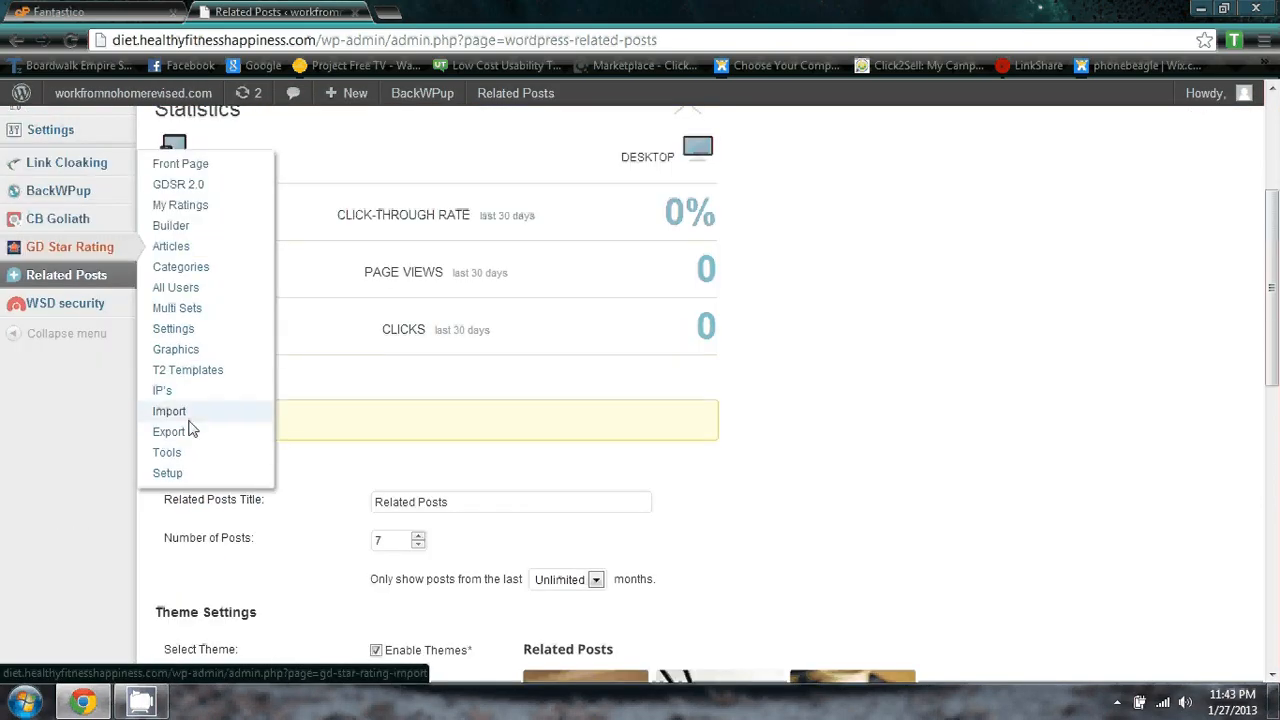
{"action": "left_click", "coordinate": [168, 473]}
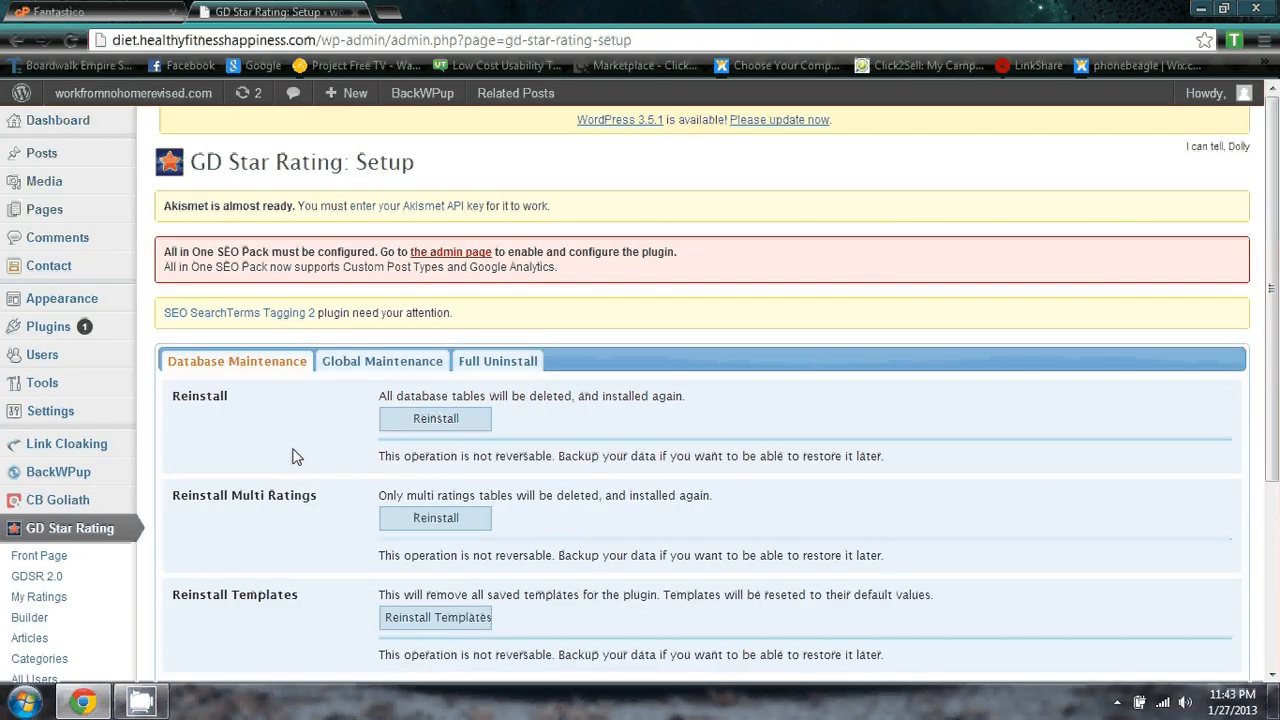
{"action": "scroll", "coordinate": [295, 453], "scroll_direction": "down", "scroll_amount": 2}
{"action": "scroll", "coordinate": [293, 453], "scroll_direction": "up", "scroll_amount": 2}
{"action": "scroll", "coordinate": [260, 455], "scroll_direction": "down", "scroll_amount": 2}
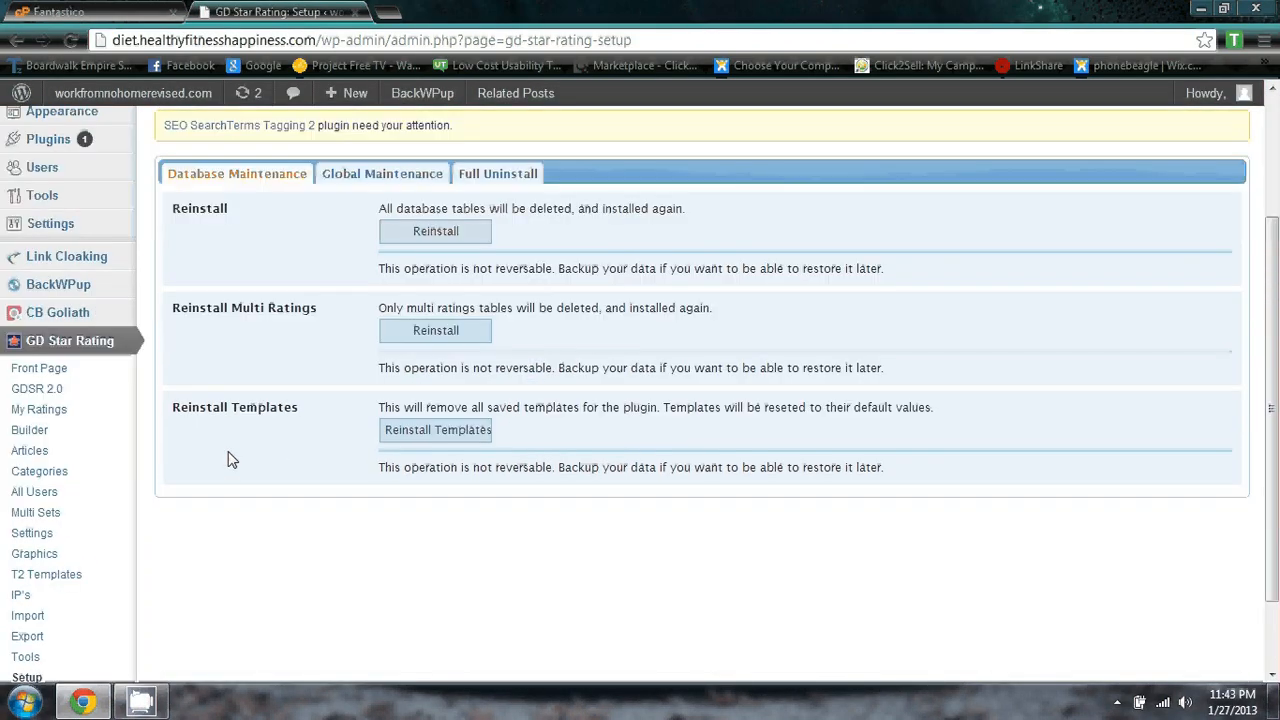
{"action": "scroll", "coordinate": [230, 400], "scroll_direction": "up", "scroll_amount": 2}
{"action": "scroll", "coordinate": [237, 383], "scroll_direction": "down", "scroll_amount": 3}
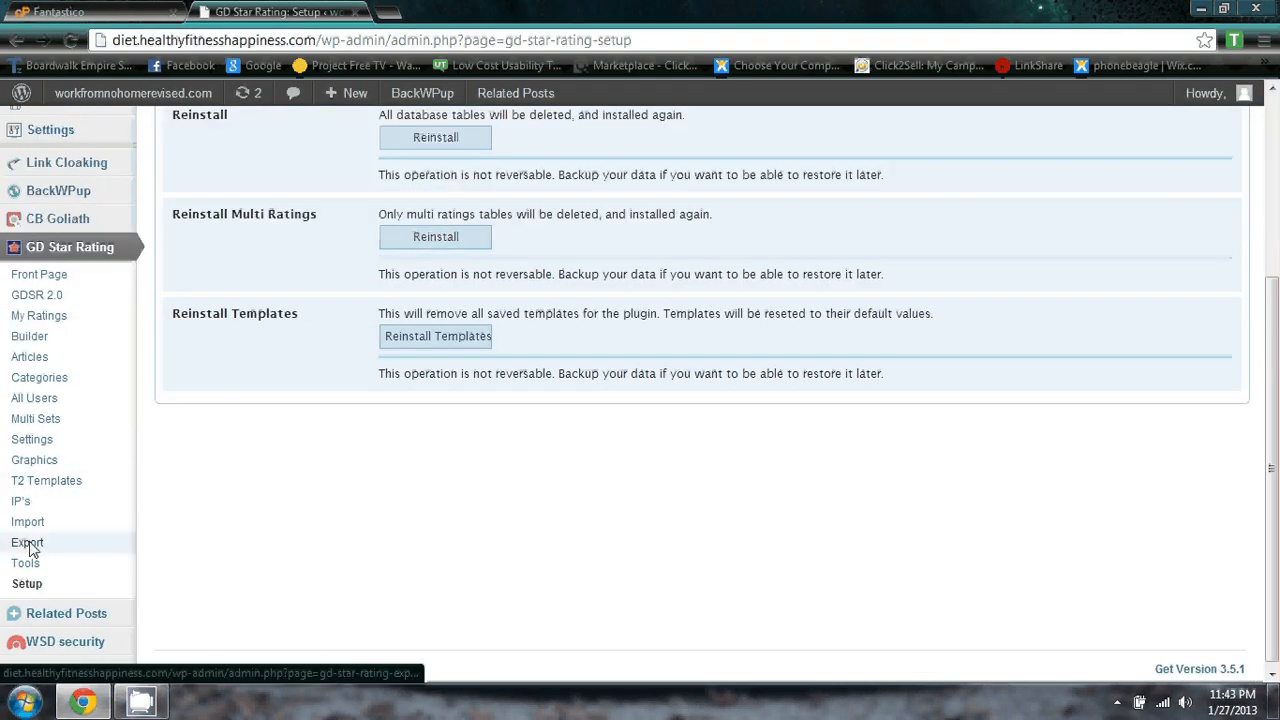
{"action": "left_click", "coordinate": [33, 441]}
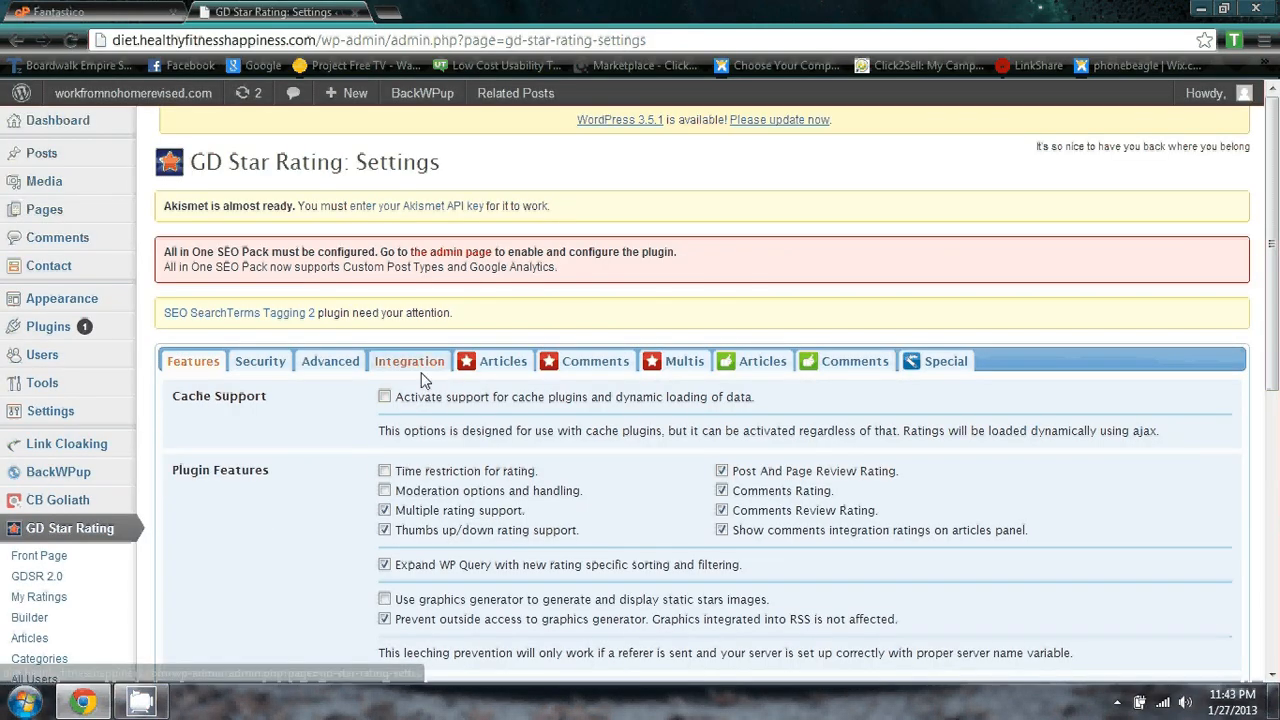
Give article ratings Small [20px] stars with 5 stars and save the GD Star Rating settings.
{"action": "left_click", "coordinate": [502, 368]}
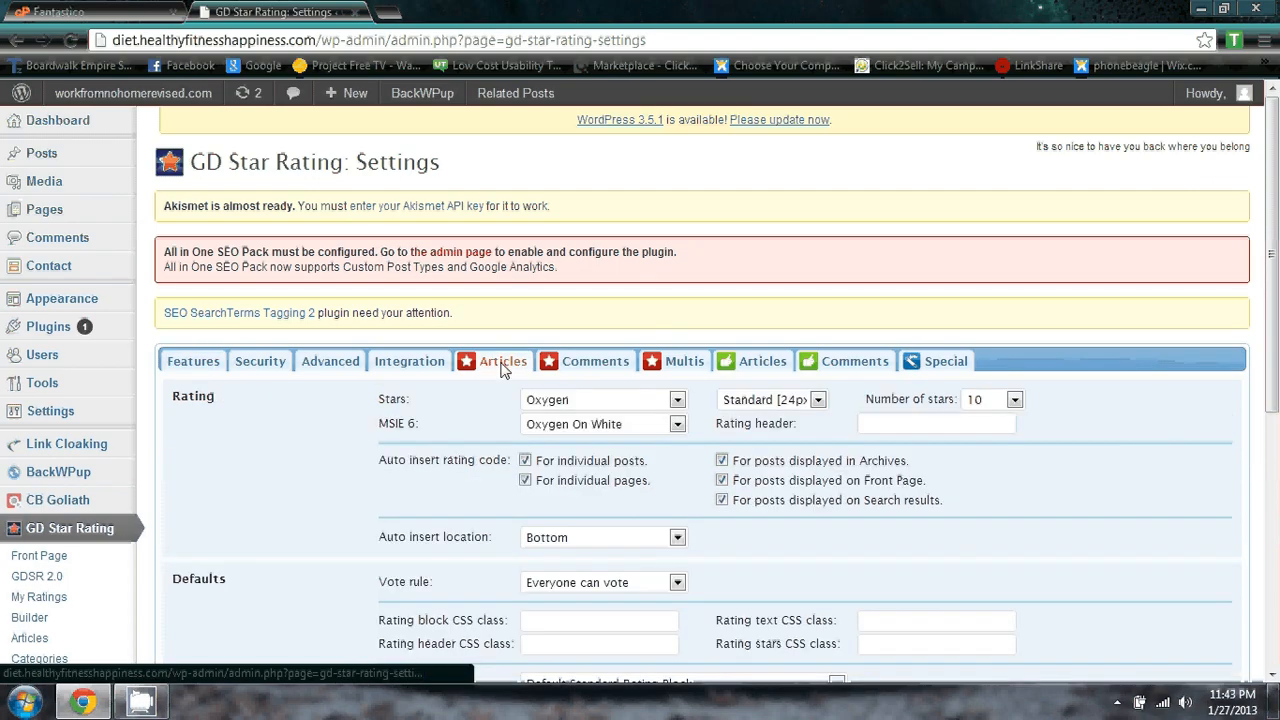
{"action": "scroll", "coordinate": [502, 385], "scroll_direction": "down", "scroll_amount": 2}
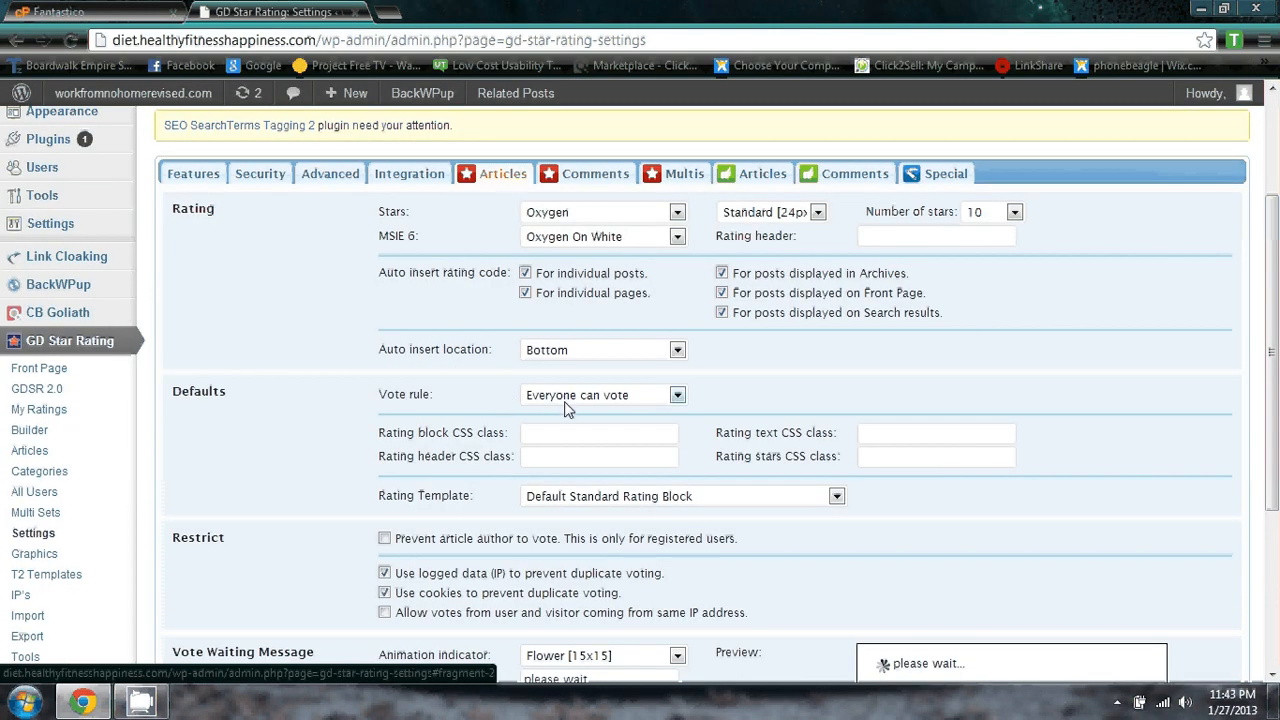
{"action": "scroll", "coordinate": [814, 278], "scroll_direction": "down", "scroll_amount": 3}
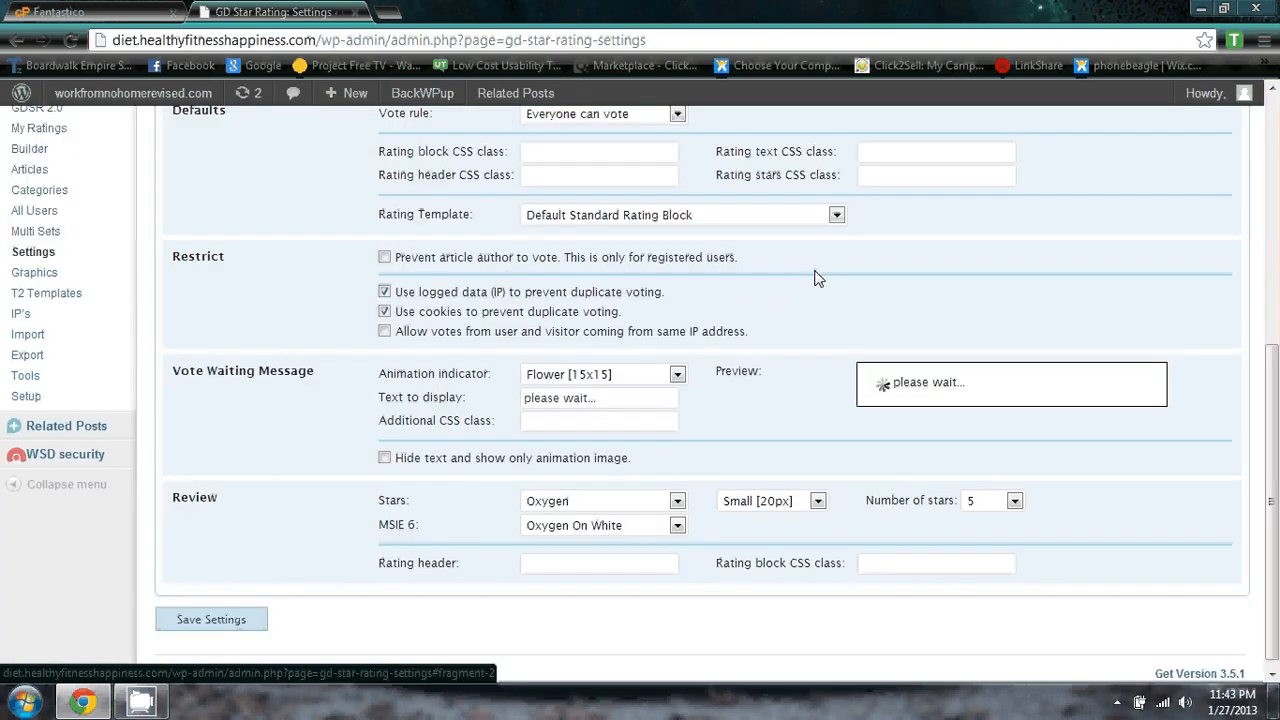
{"action": "scroll", "coordinate": [810, 280], "scroll_direction": "down", "scroll_amount": 1}
{"action": "scroll", "coordinate": [808, 280], "scroll_direction": "up", "scroll_amount": 5}
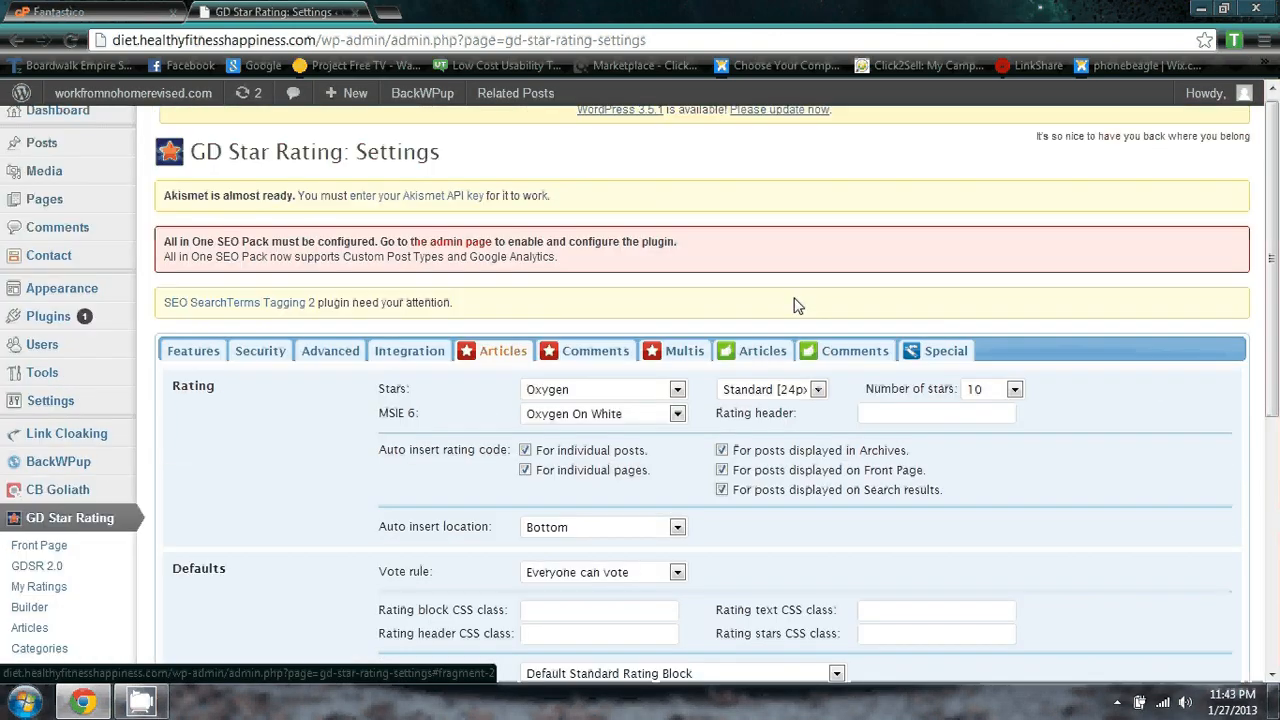
{"action": "left_click", "coordinate": [818, 391]}
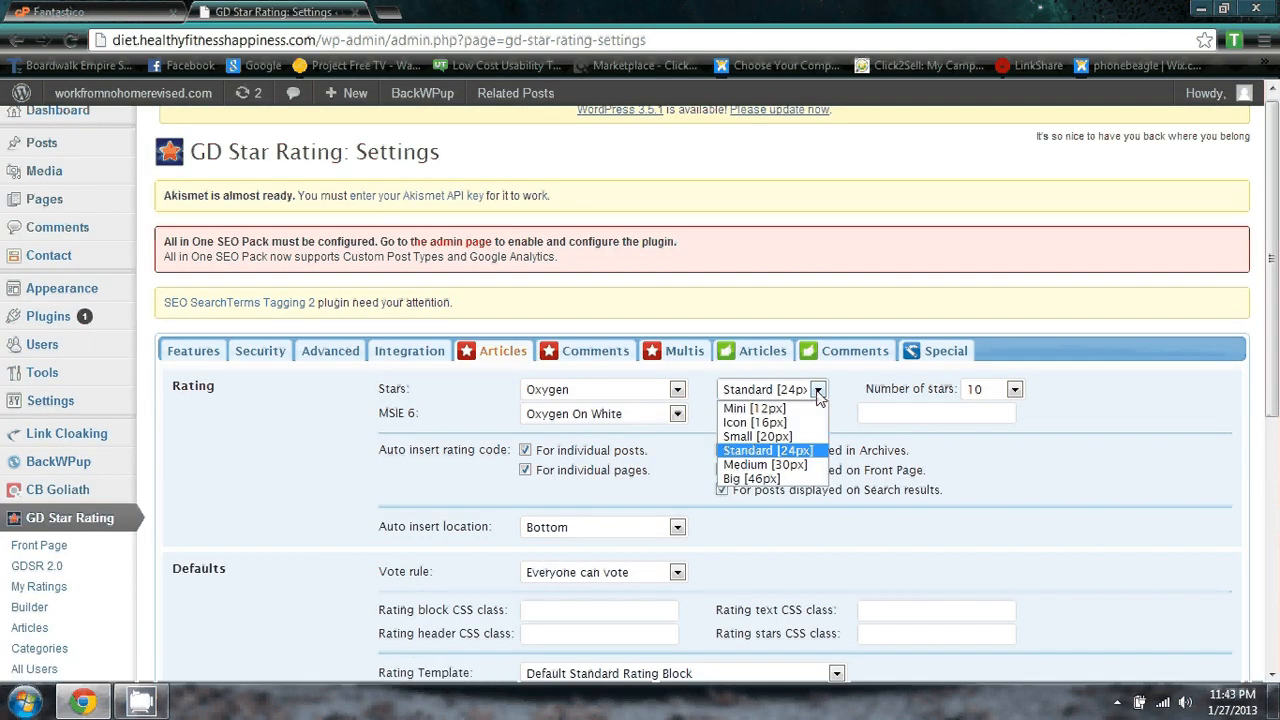
{"action": "left_click", "coordinate": [787, 437]}
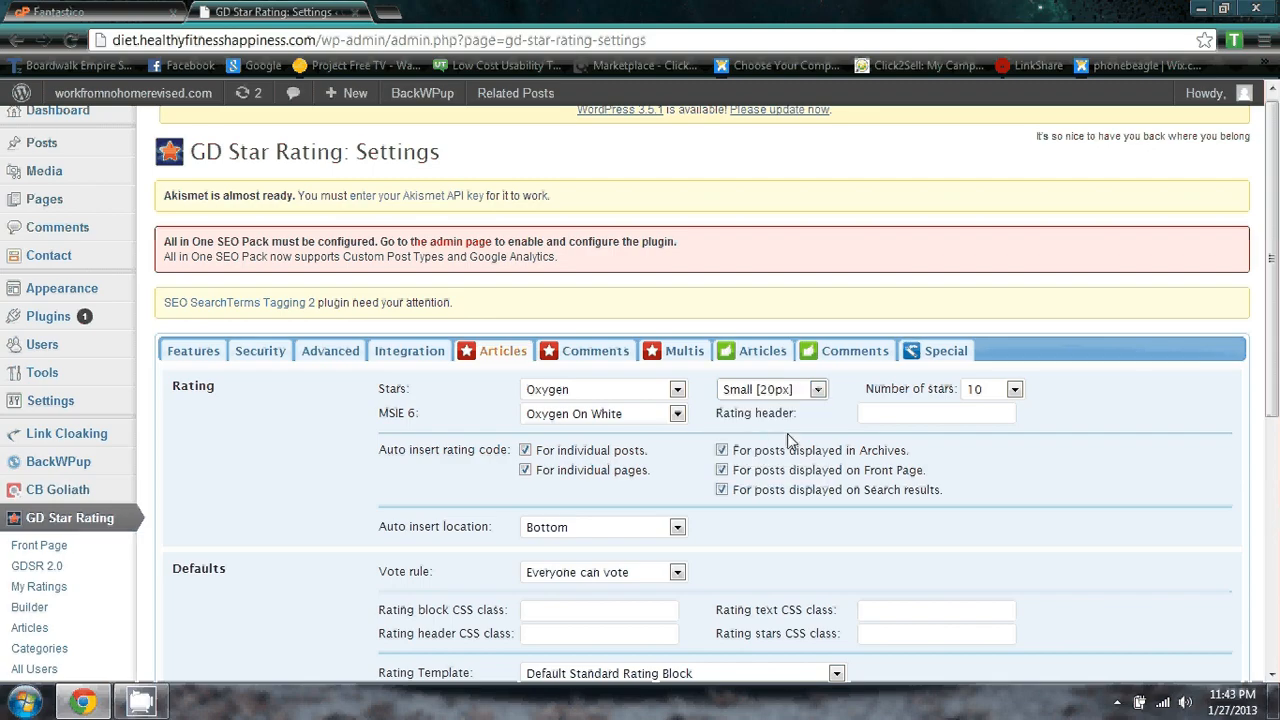
{"action": "left_click", "coordinate": [1014, 389]}
{"action": "left_click", "coordinate": [970, 160]}
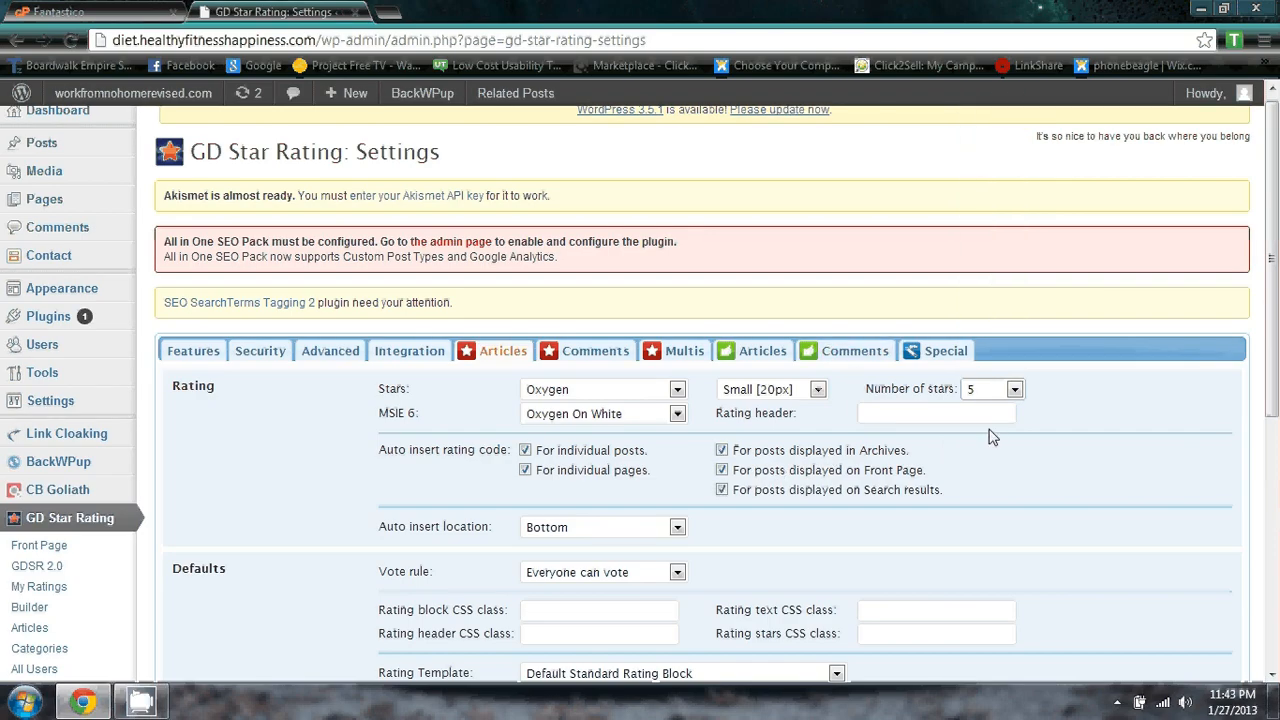
{"action": "left_click", "coordinate": [984, 394]}
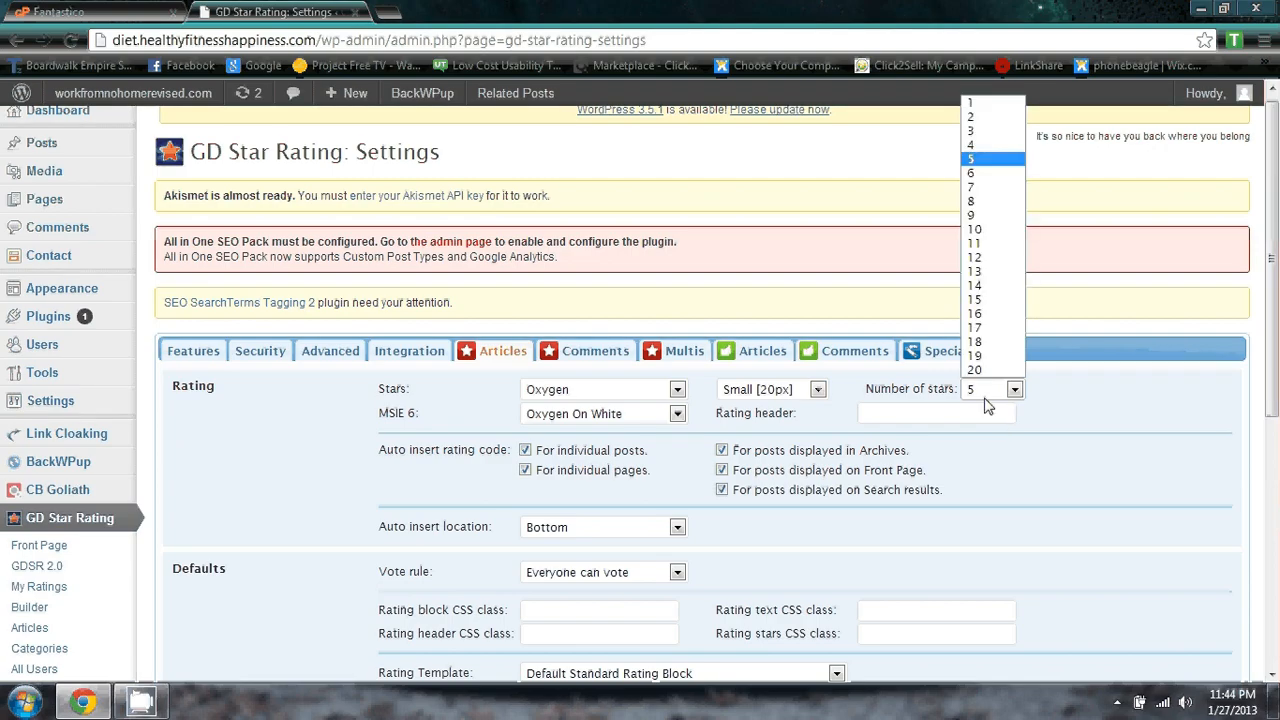
{"action": "left_click", "coordinate": [1000, 484]}
{"action": "scroll", "coordinate": [944, 510], "scroll_direction": "down", "scroll_amount": 2}
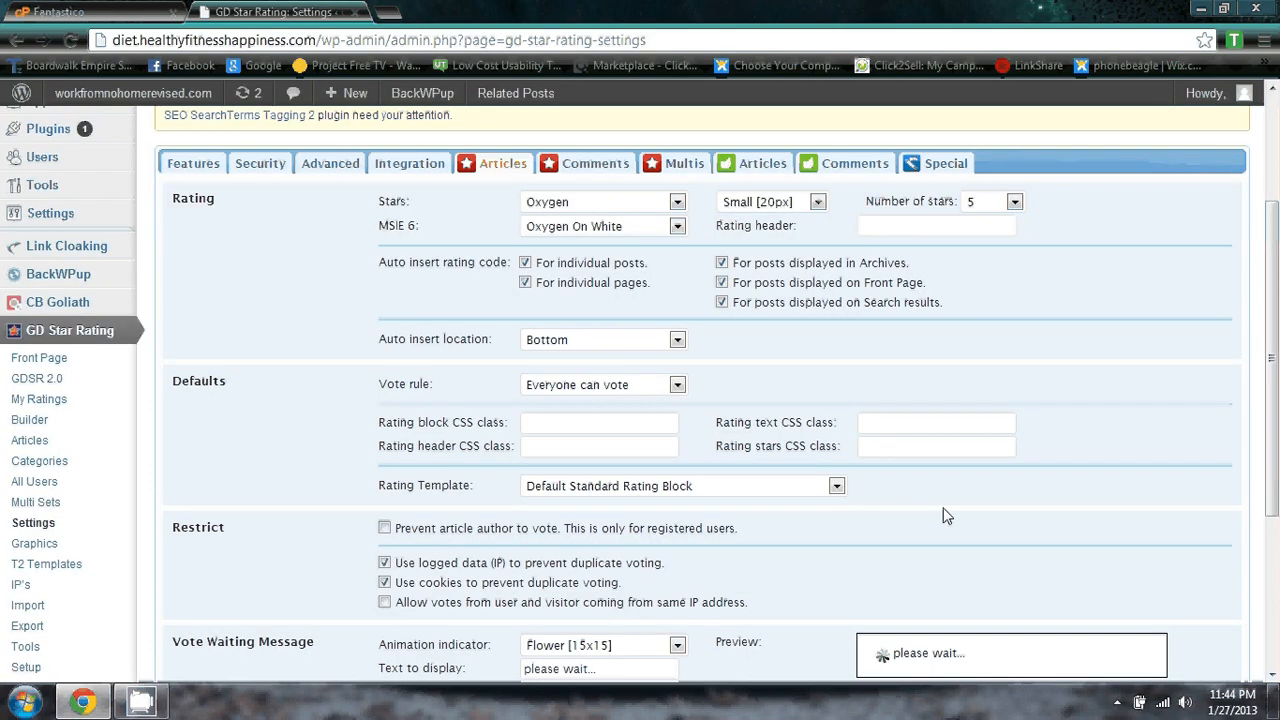
{"action": "scroll", "coordinate": [947, 515], "scroll_direction": "down", "scroll_amount": 2}
{"action": "scroll", "coordinate": [812, 472], "scroll_direction": "down", "scroll_amount": 1}
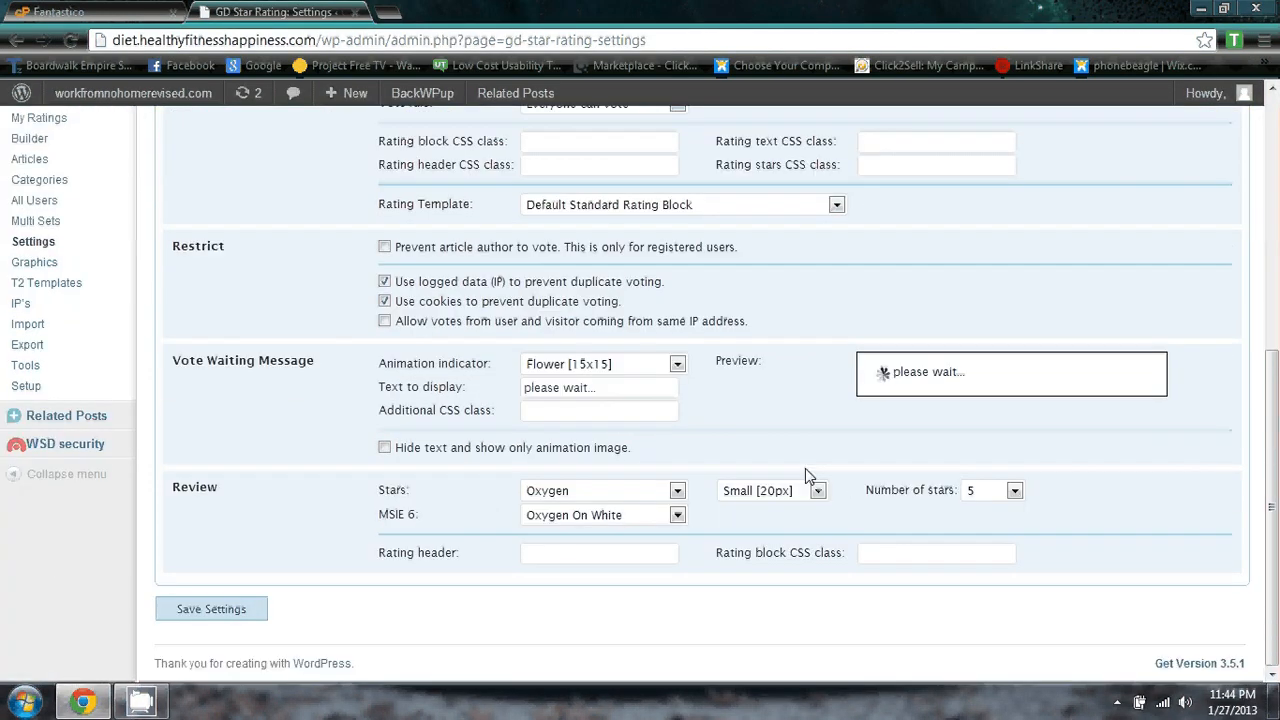
{"action": "left_click", "coordinate": [210, 612]}
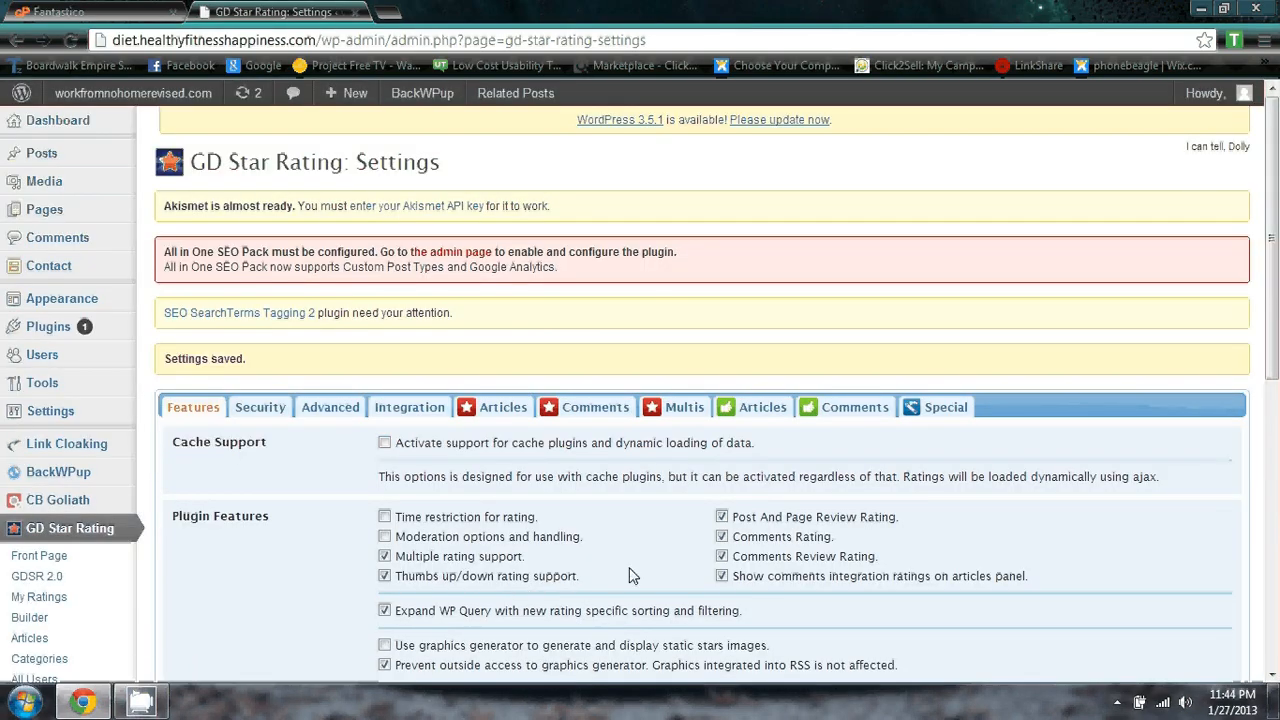
Show the thumbs rating settings for articles.
{"action": "left_click", "coordinate": [768, 408]}
{"action": "scroll", "coordinate": [765, 415], "scroll_direction": "down", "scroll_amount": 1}
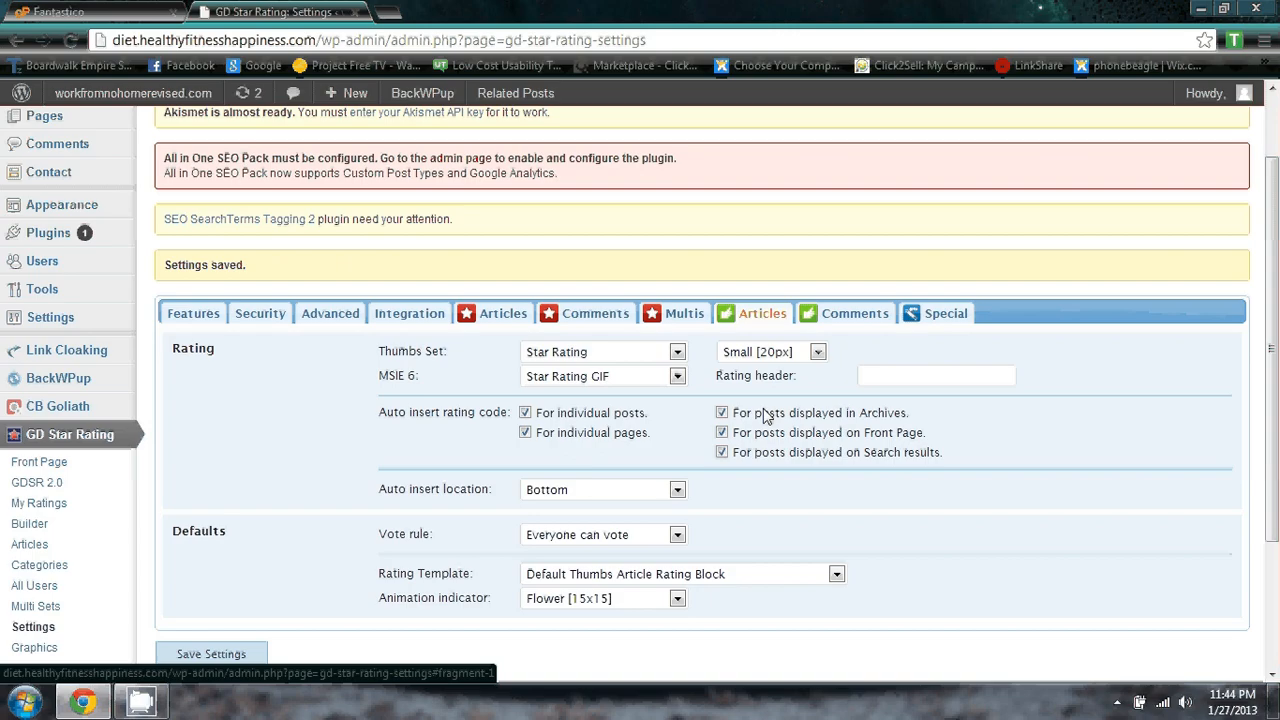
{"action": "scroll", "coordinate": [768, 400], "scroll_direction": "down", "scroll_amount": 1}
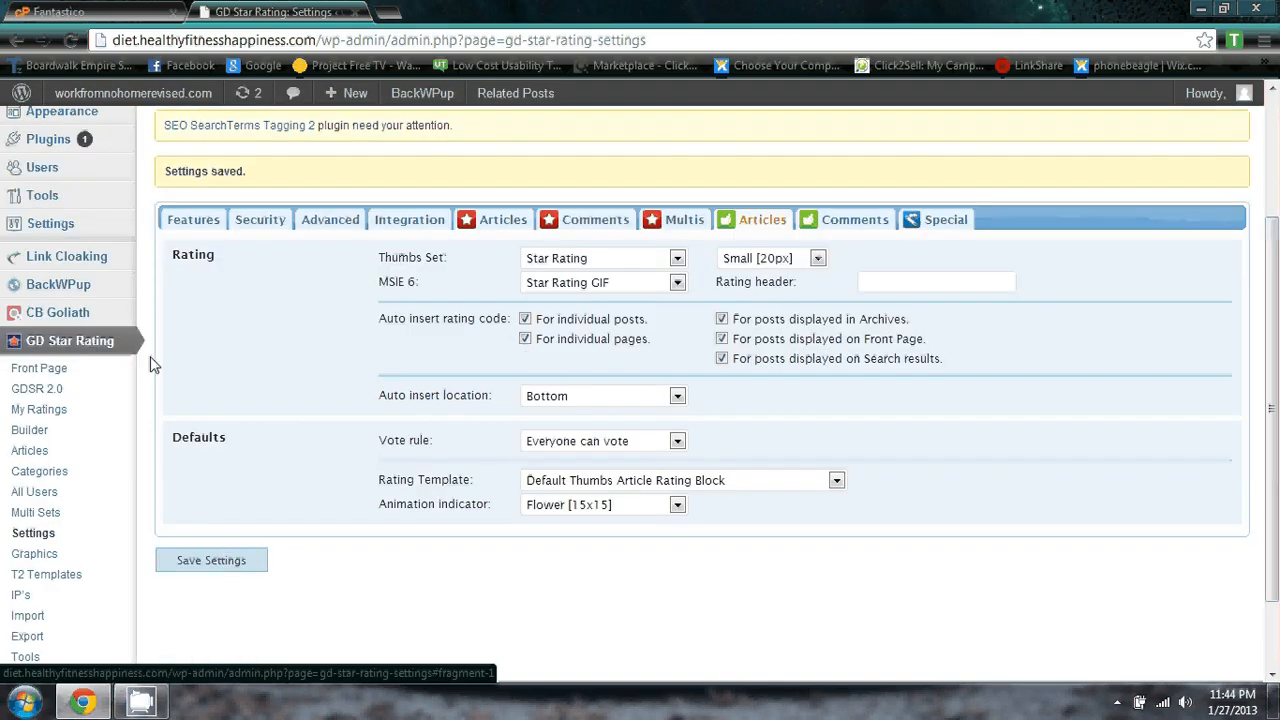
{"action": "mouse_move", "coordinate": [109, 317]}
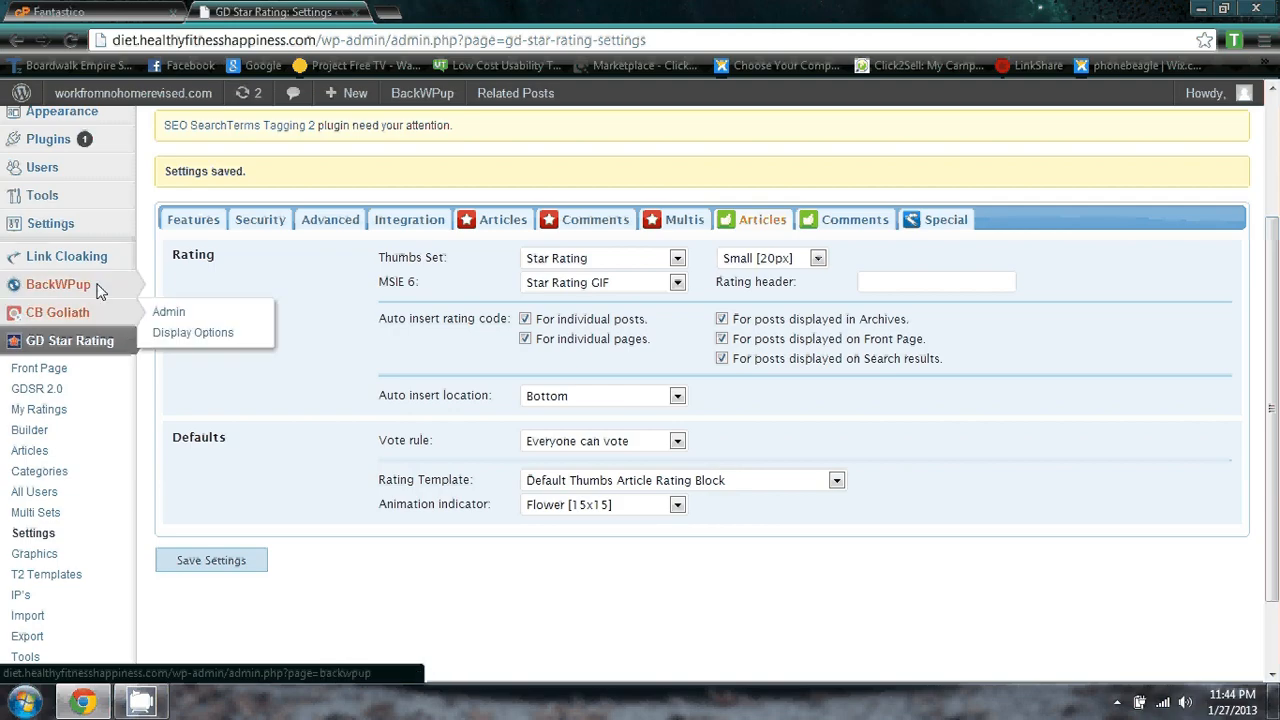
Look over the BackWPup jobs list and plugin settings.
{"action": "left_click", "coordinate": [98, 287]}
{"action": "mouse_move", "coordinate": [83, 422]}
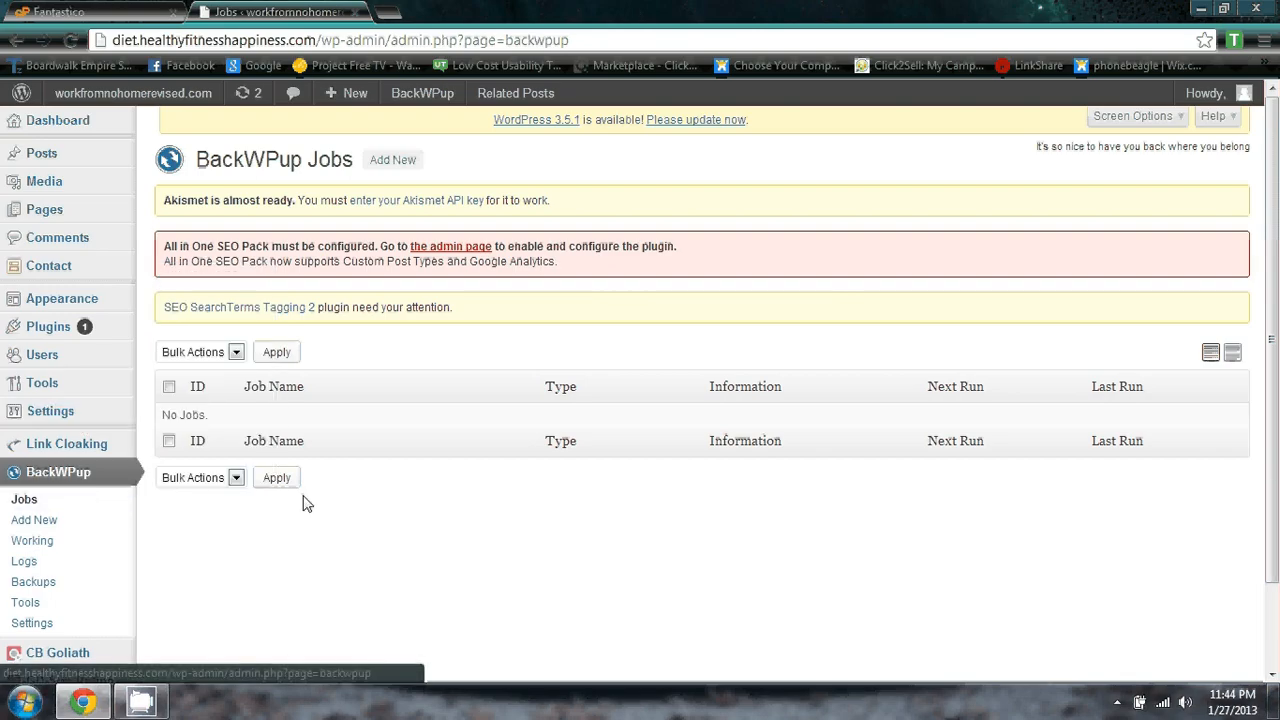
{"action": "scroll", "coordinate": [83, 478], "scroll_direction": "down", "scroll_amount": 2}
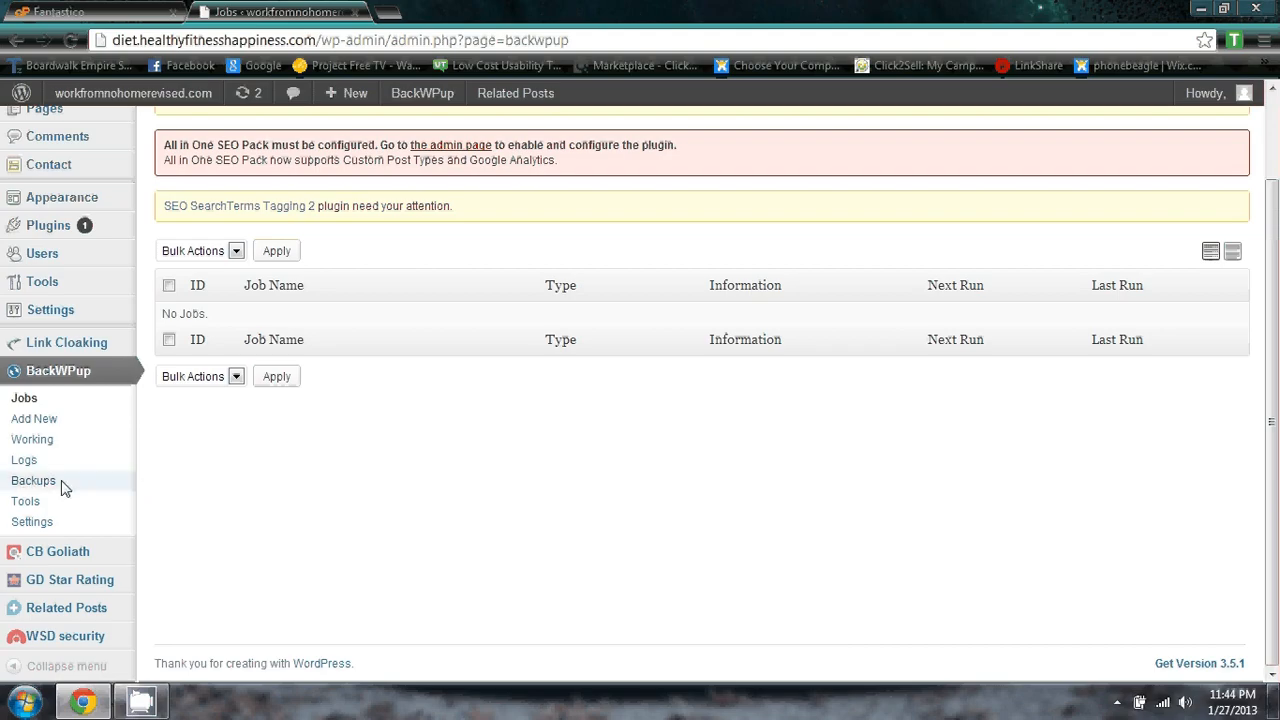
{"action": "left_click", "coordinate": [38, 522]}
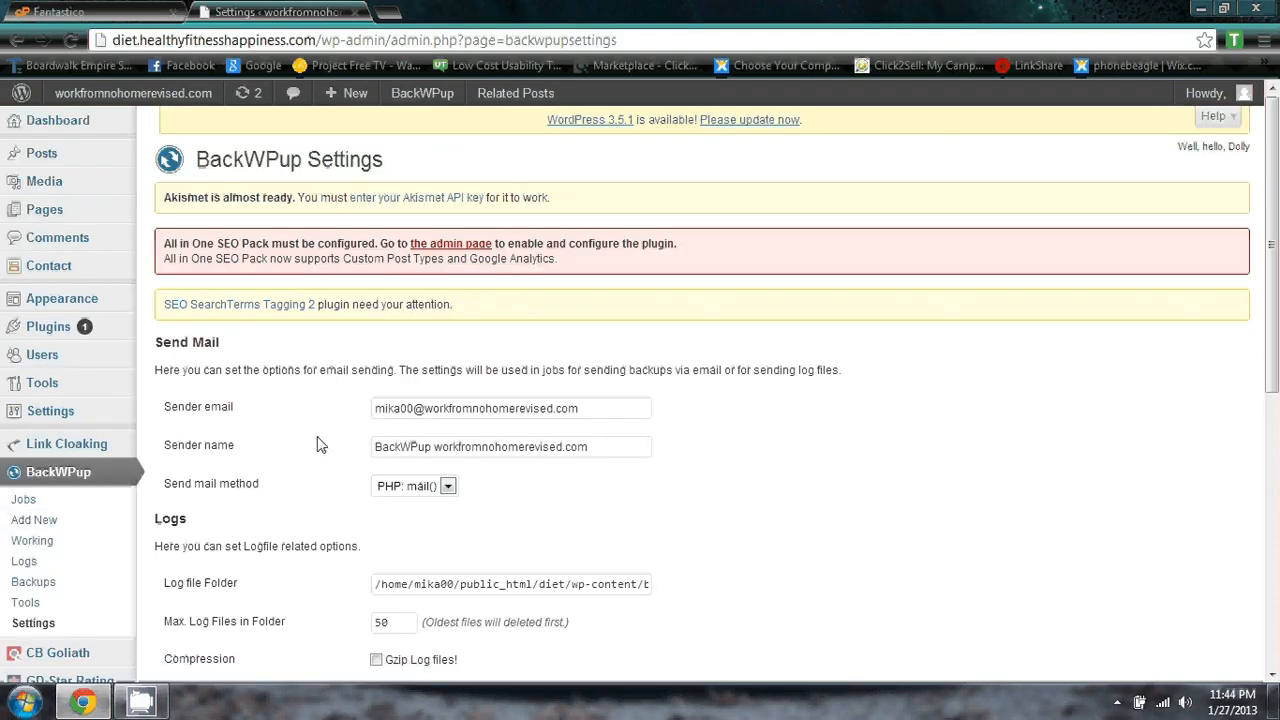
{"action": "scroll", "coordinate": [322, 431], "scroll_direction": "down", "scroll_amount": 3}
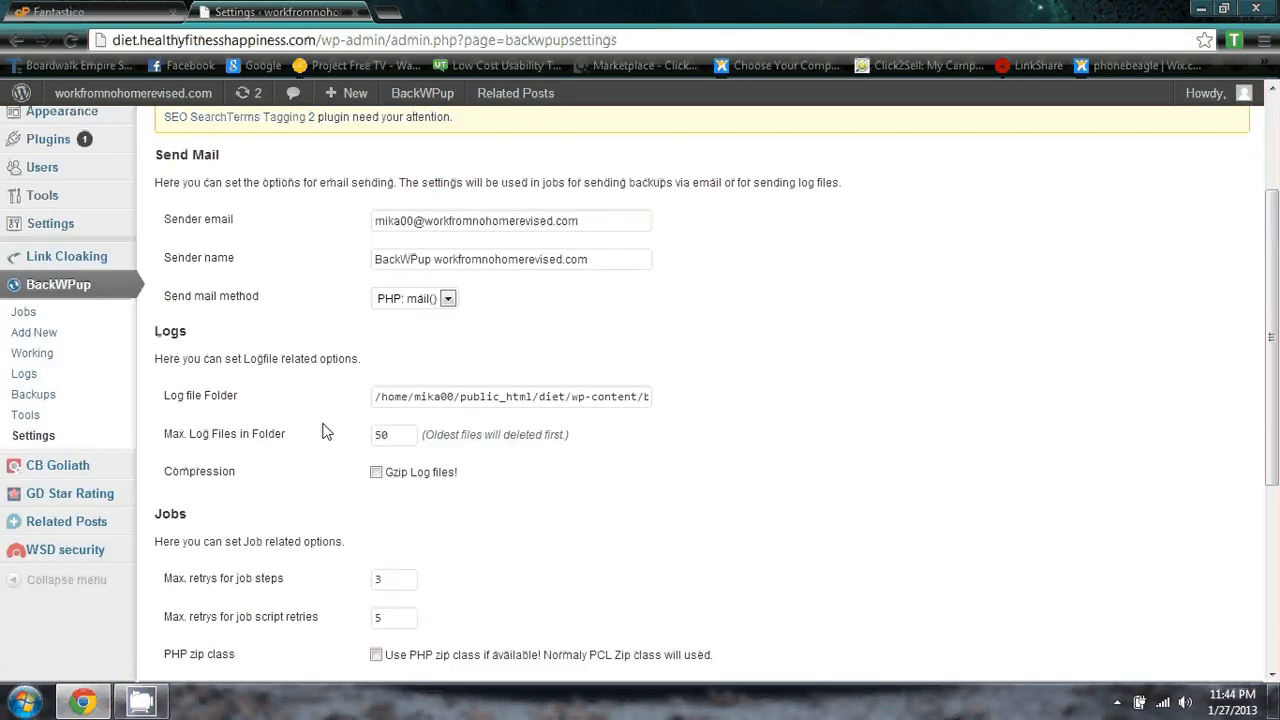
{"action": "scroll", "coordinate": [323, 422], "scroll_direction": "down", "scroll_amount": 3}
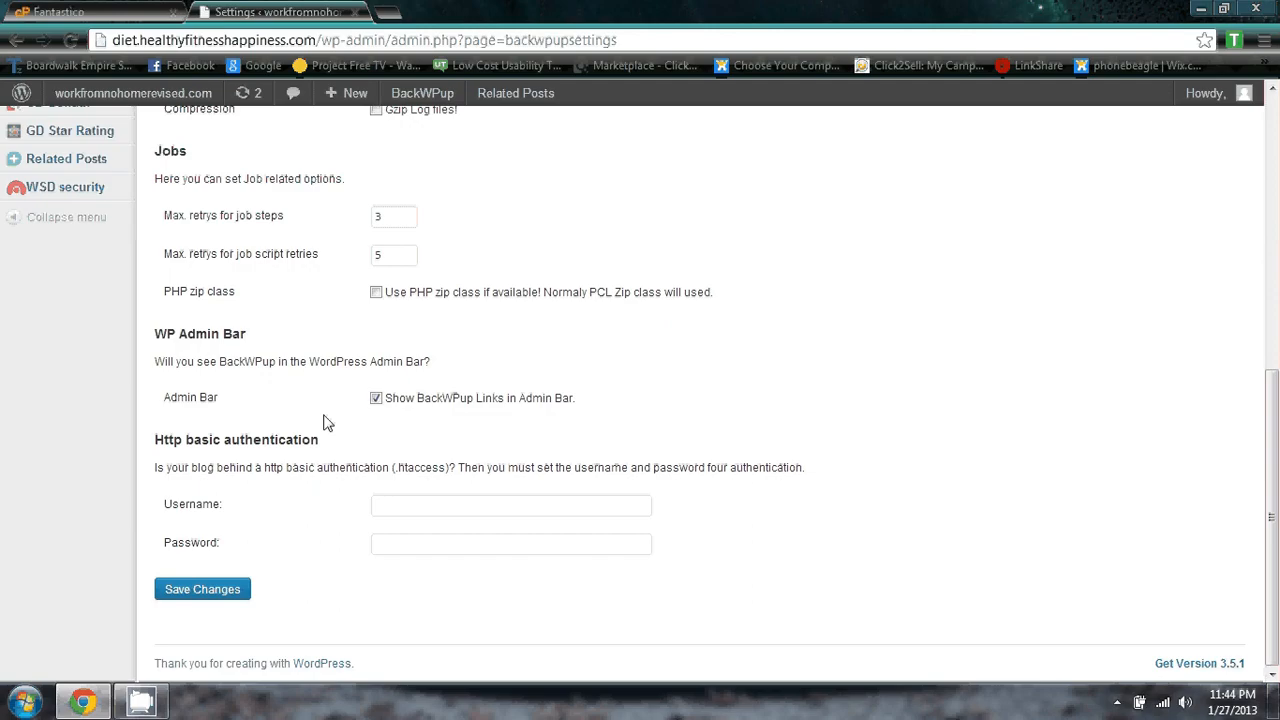
{"action": "scroll", "coordinate": [323, 422], "scroll_direction": "up", "scroll_amount": 5}
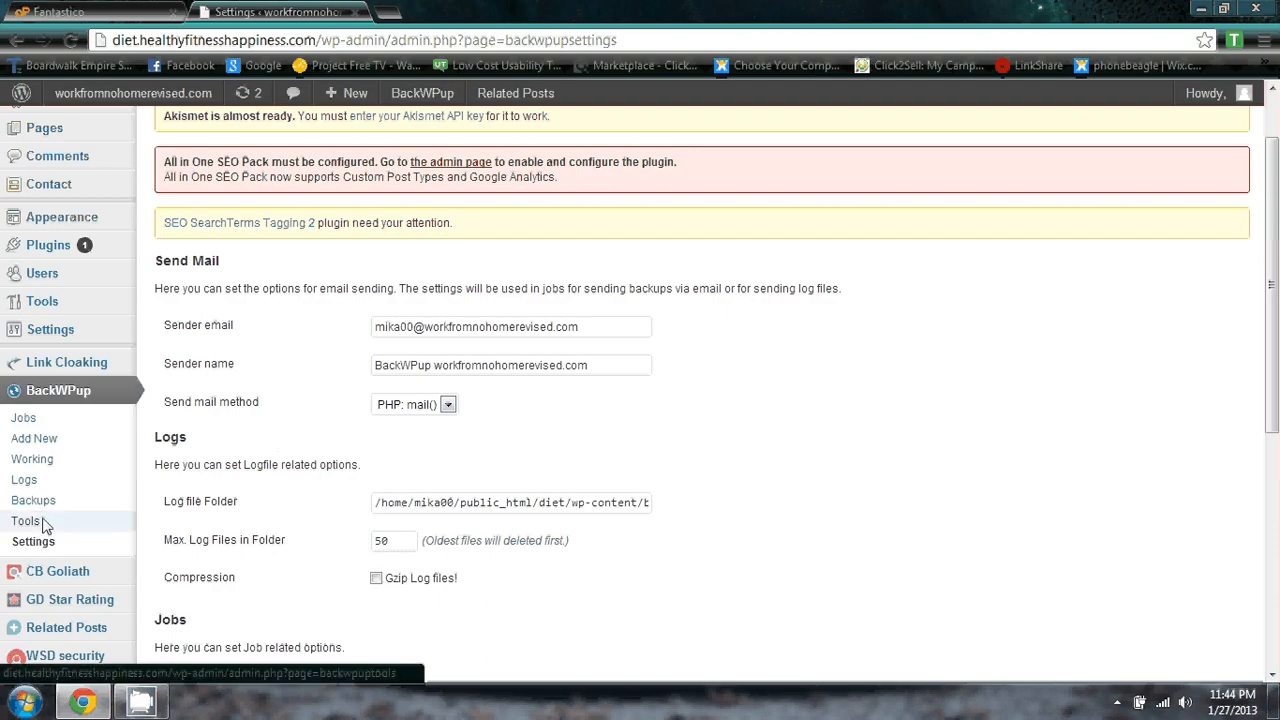
{"action": "left_click", "coordinate": [60, 420]}
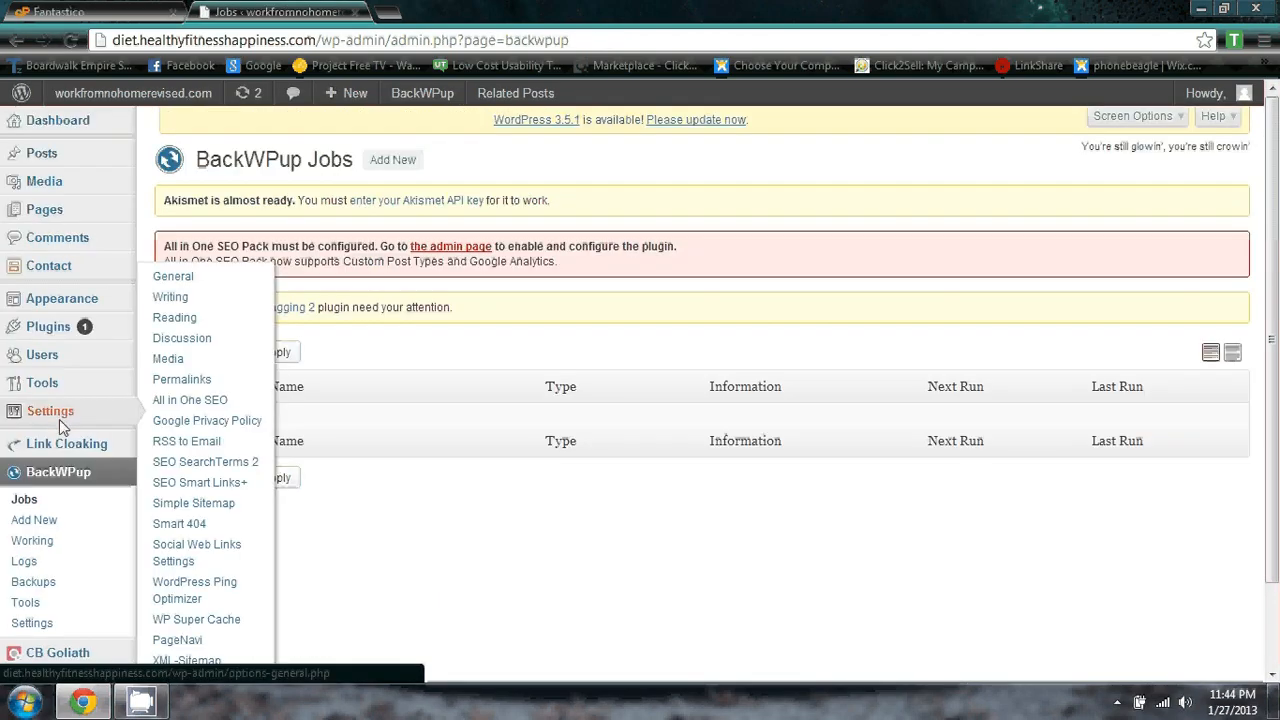
Create a new backup job with scheduling activated to run weekly, and save it.
{"action": "left_click", "coordinate": [40, 524]}
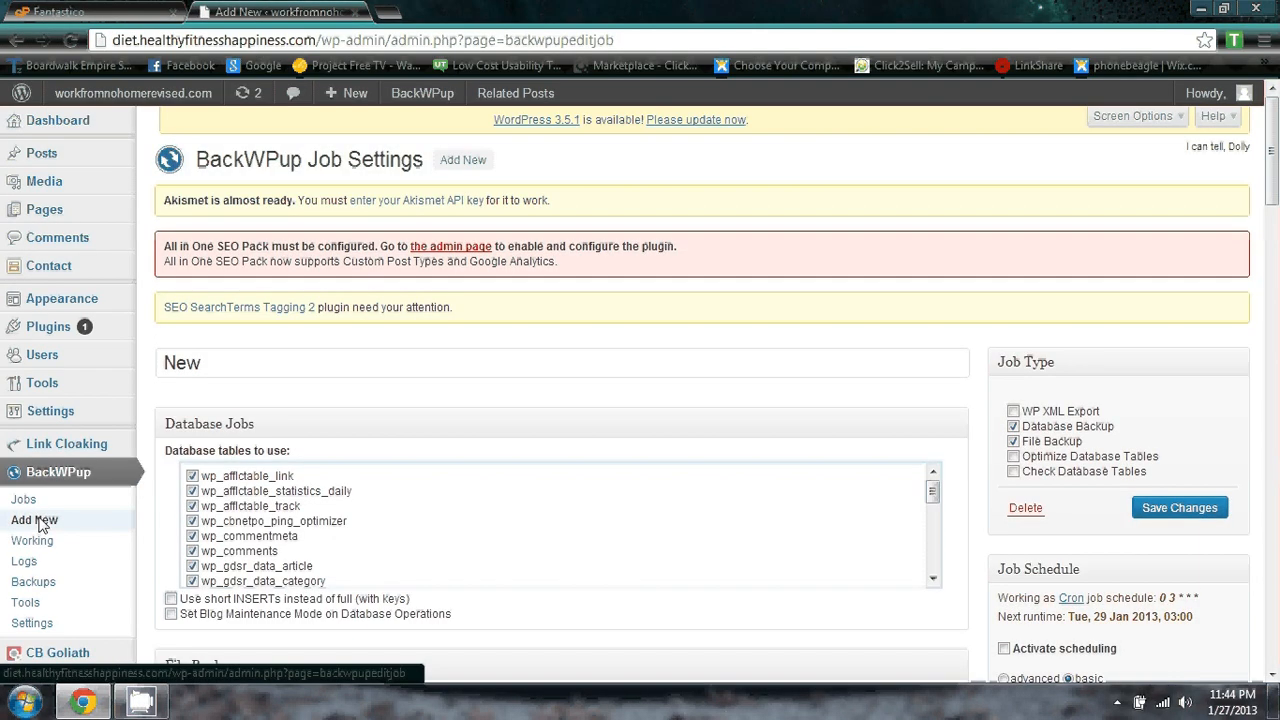
{"action": "scroll", "coordinate": [631, 517], "scroll_direction": "down", "scroll_amount": 3}
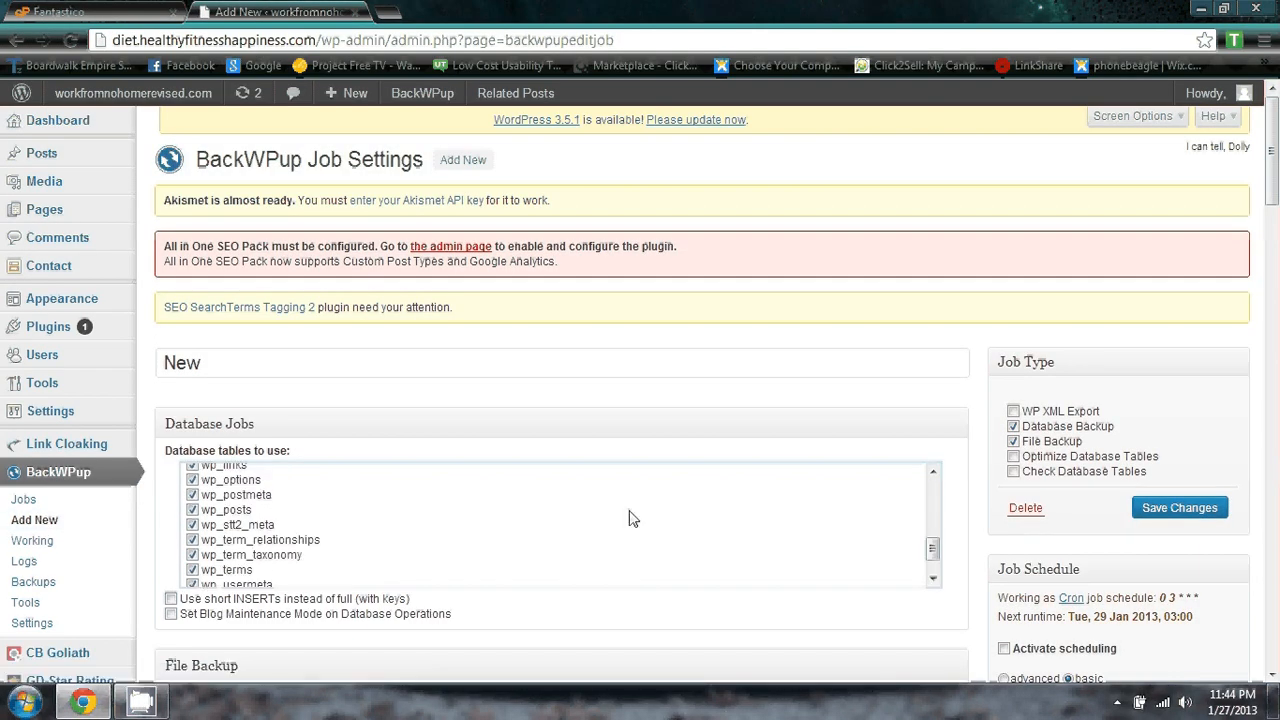
{"action": "scroll", "coordinate": [791, 541], "scroll_direction": "down", "scroll_amount": 3}
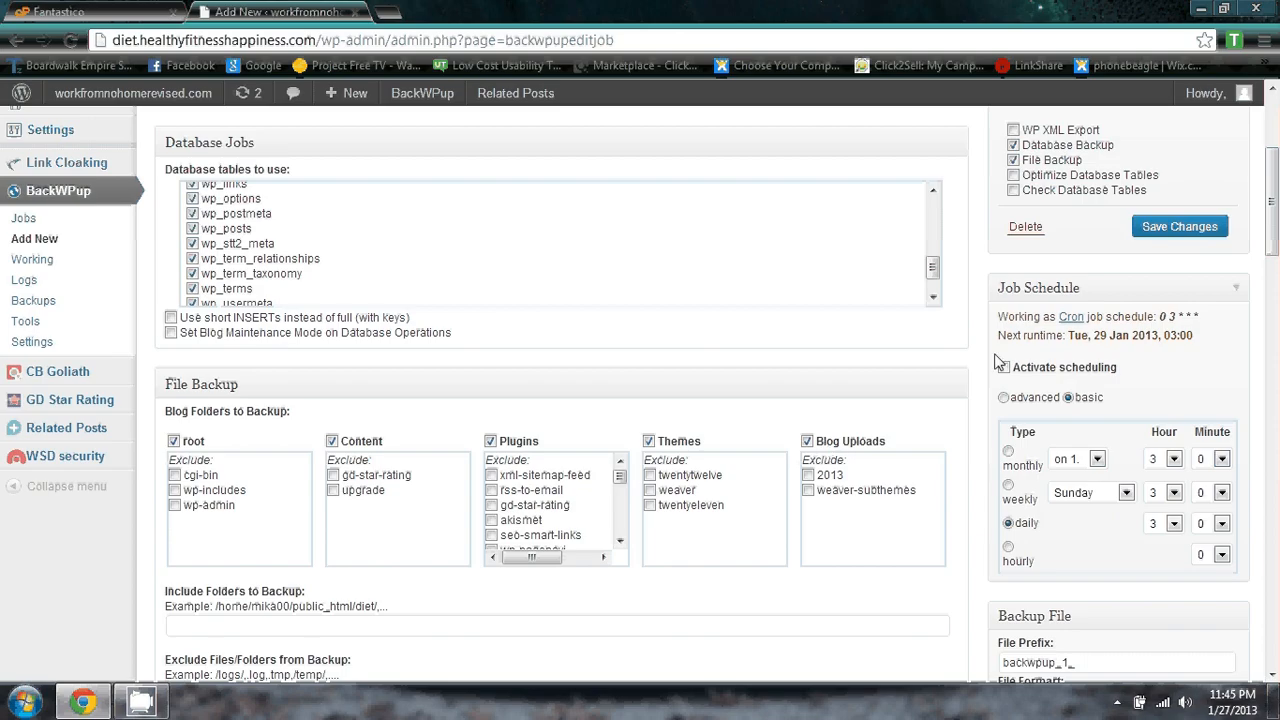
{"action": "left_click", "coordinate": [1004, 368]}
{"action": "scroll", "coordinate": [941, 530], "scroll_direction": "down", "scroll_amount": 2}
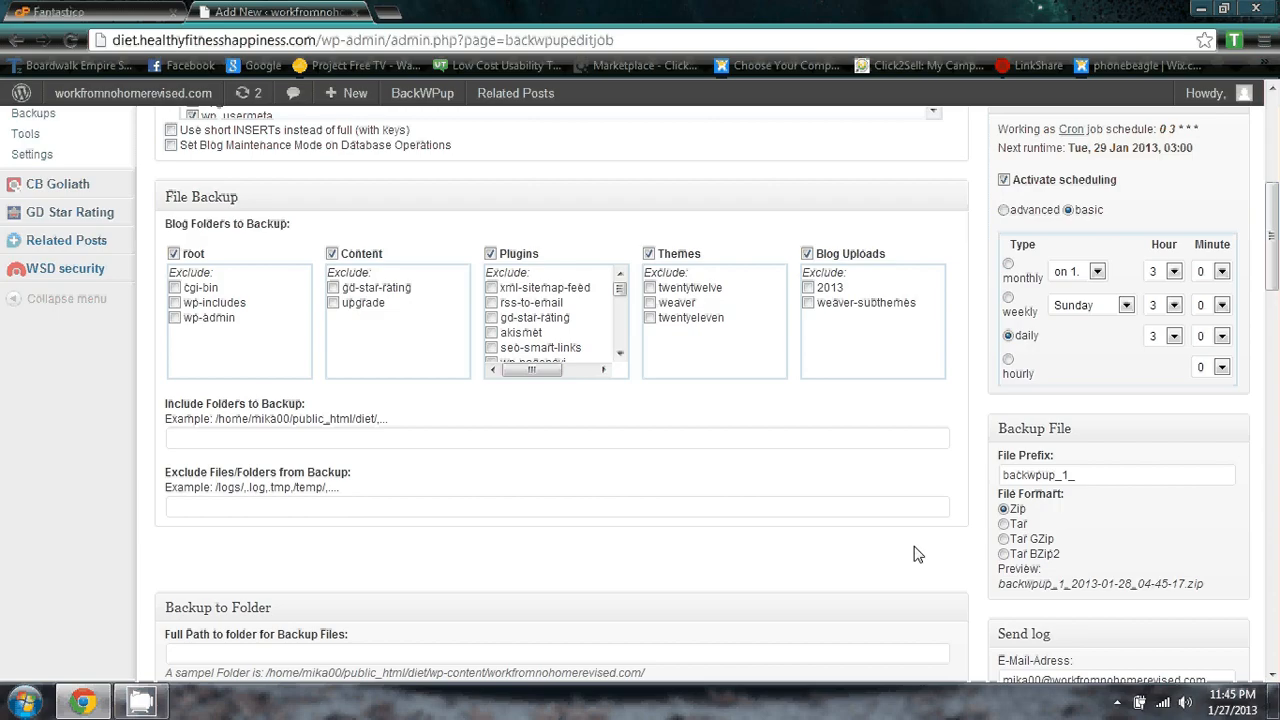
{"action": "left_click", "coordinate": [1008, 297]}
{"action": "scroll", "coordinate": [795, 468], "scroll_direction": "down", "scroll_amount": 2}
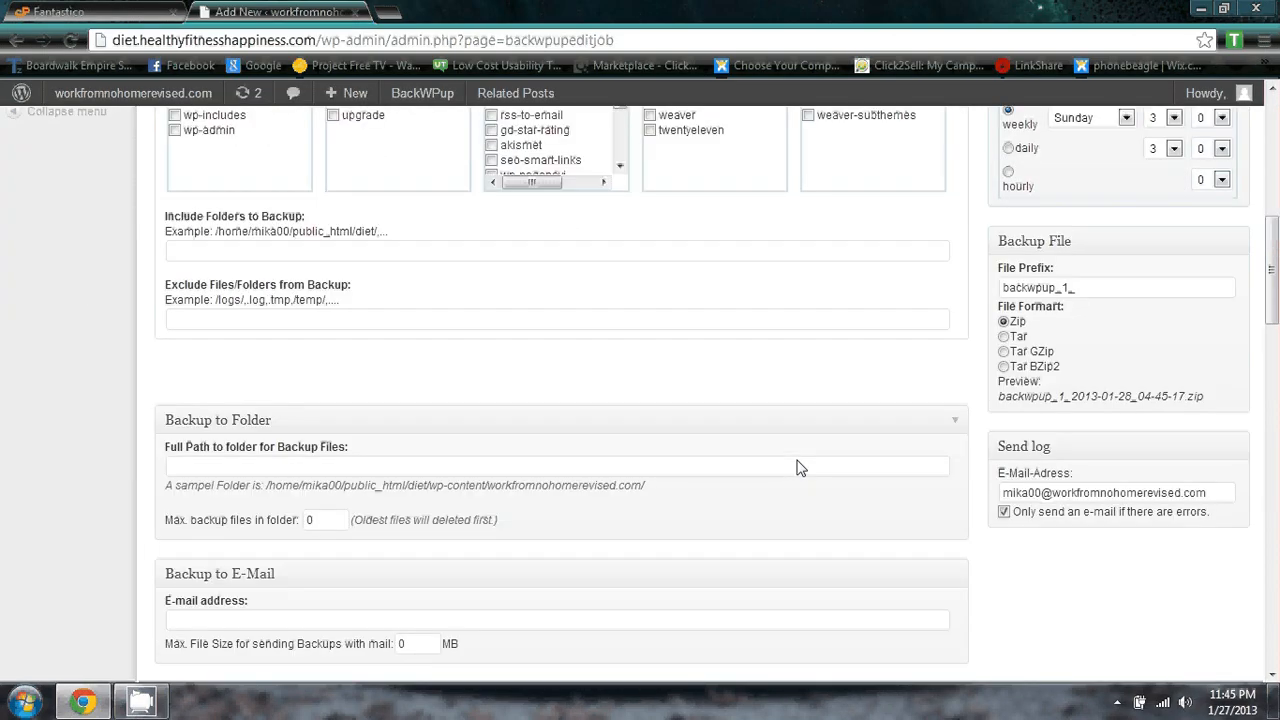
{"action": "scroll", "coordinate": [800, 468], "scroll_direction": "up", "scroll_amount": 2}
{"action": "scroll", "coordinate": [800, 468], "scroll_direction": "down", "scroll_amount": 10}
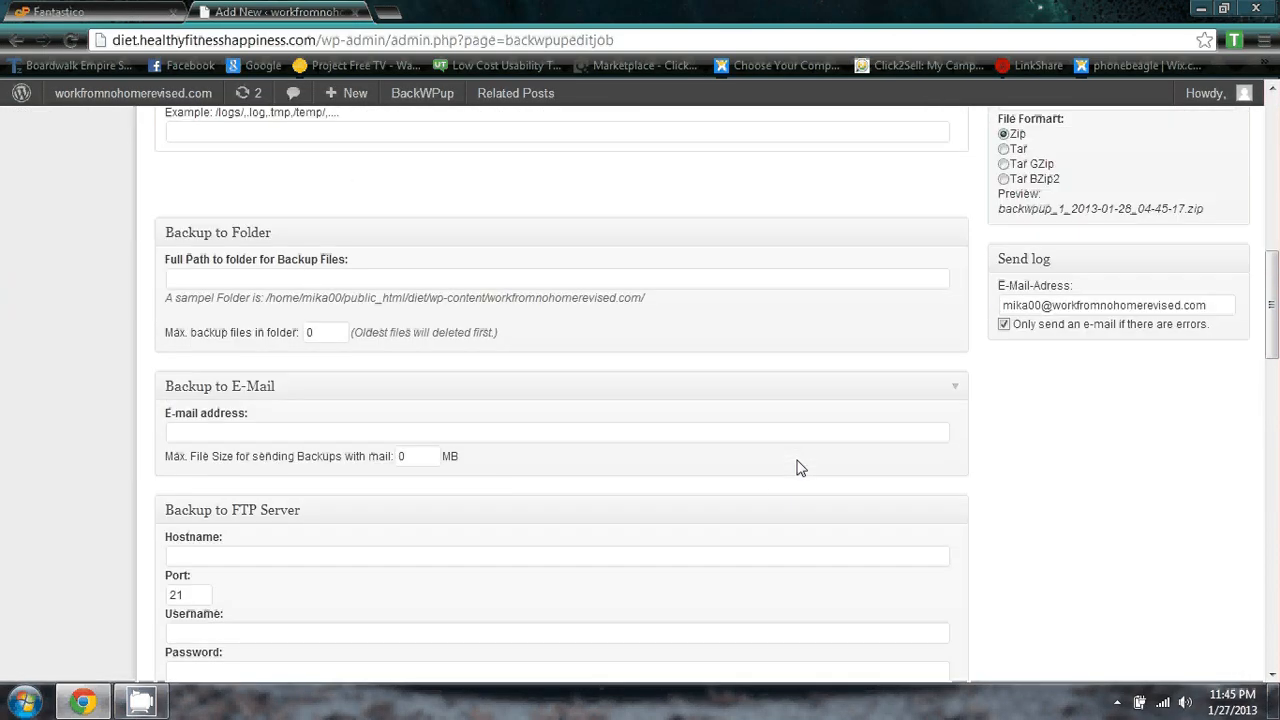
{"action": "scroll", "coordinate": [800, 468], "scroll_direction": "down", "scroll_amount": 4}
{"action": "scroll", "coordinate": [800, 468], "scroll_direction": "up", "scroll_amount": 1}
{"action": "scroll", "coordinate": [800, 468], "scroll_direction": "down", "scroll_amount": 9}
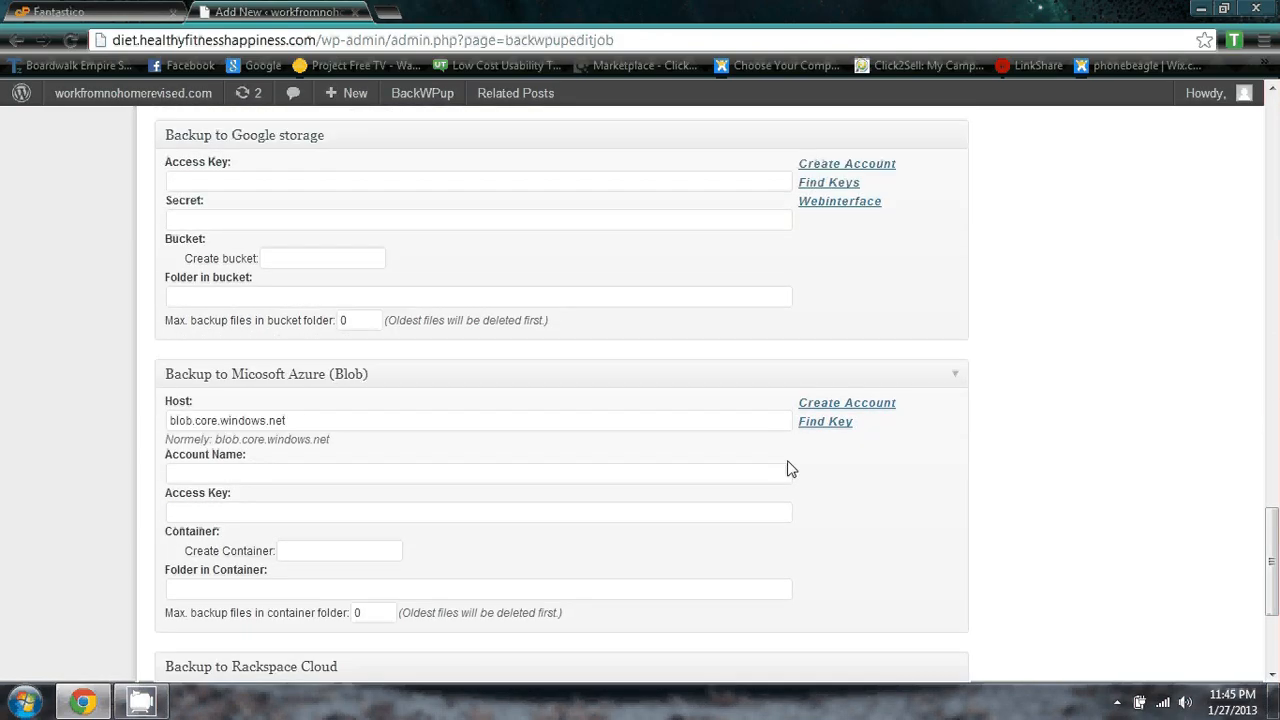
{"action": "scroll", "coordinate": [735, 470], "scroll_direction": "up", "scroll_amount": 20}
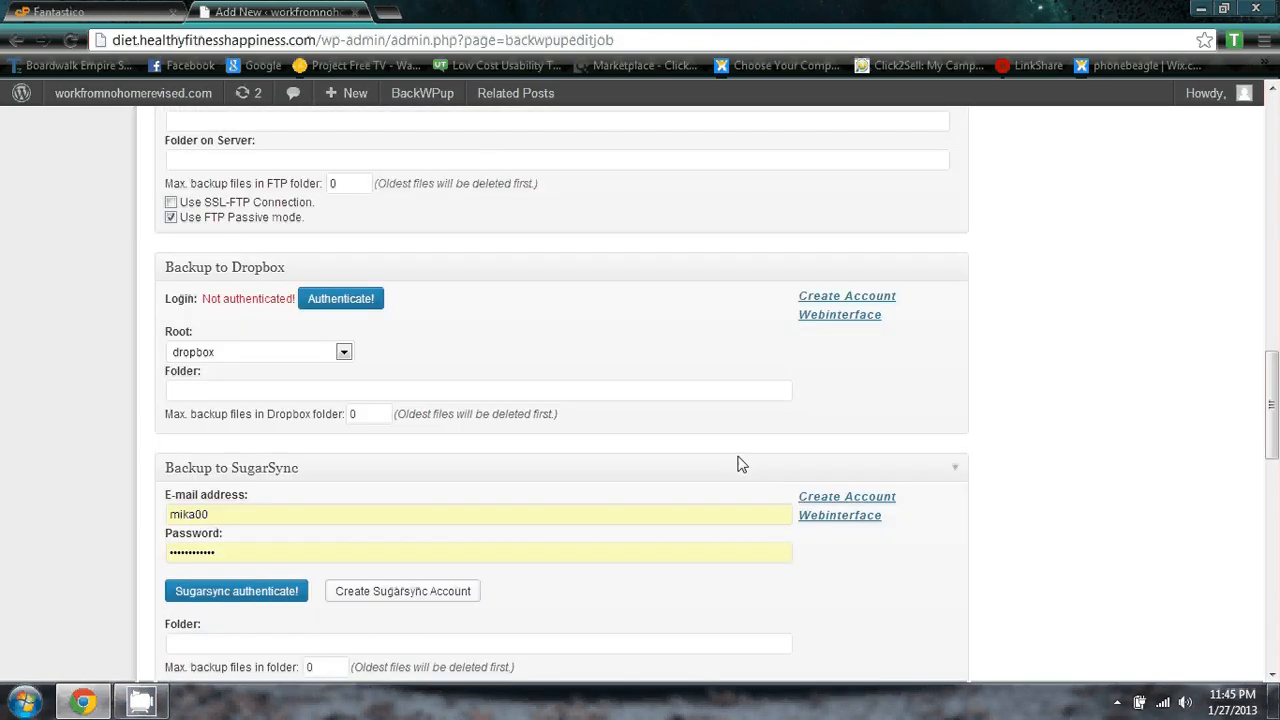
{"action": "scroll", "coordinate": [740, 463], "scroll_direction": "up", "scroll_amount": 2}
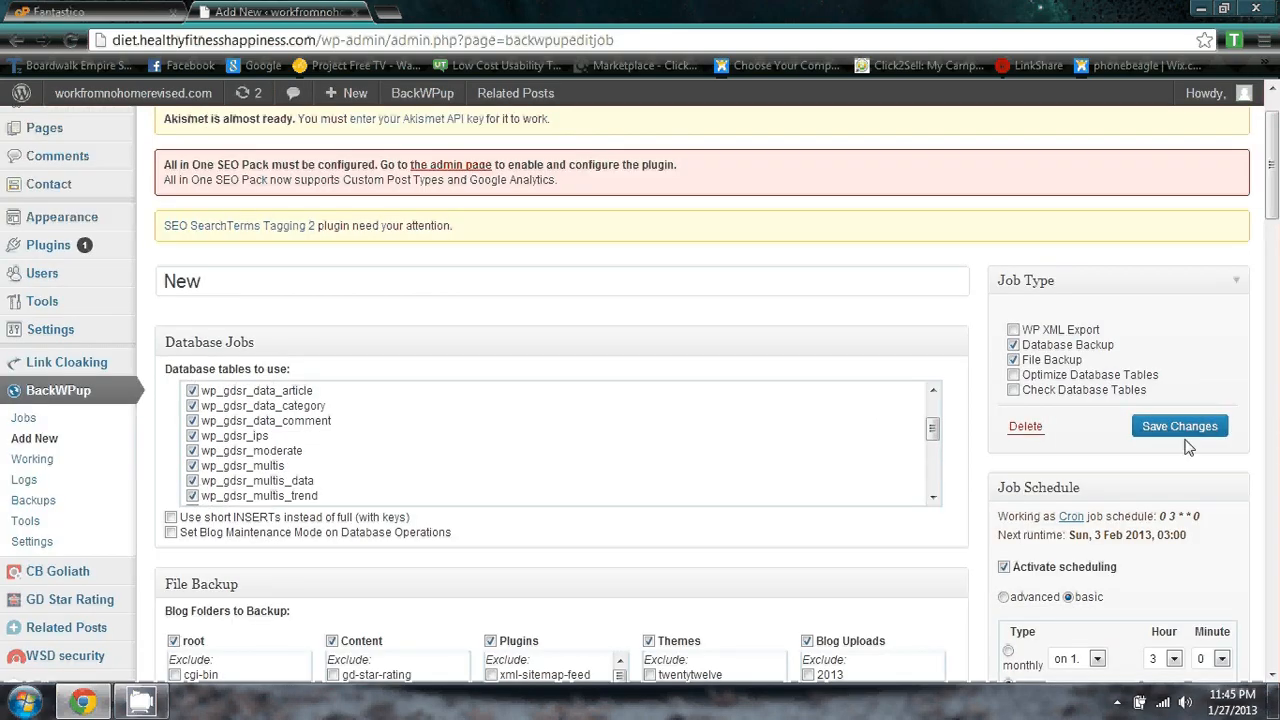
{"action": "left_click", "coordinate": [1215, 426]}
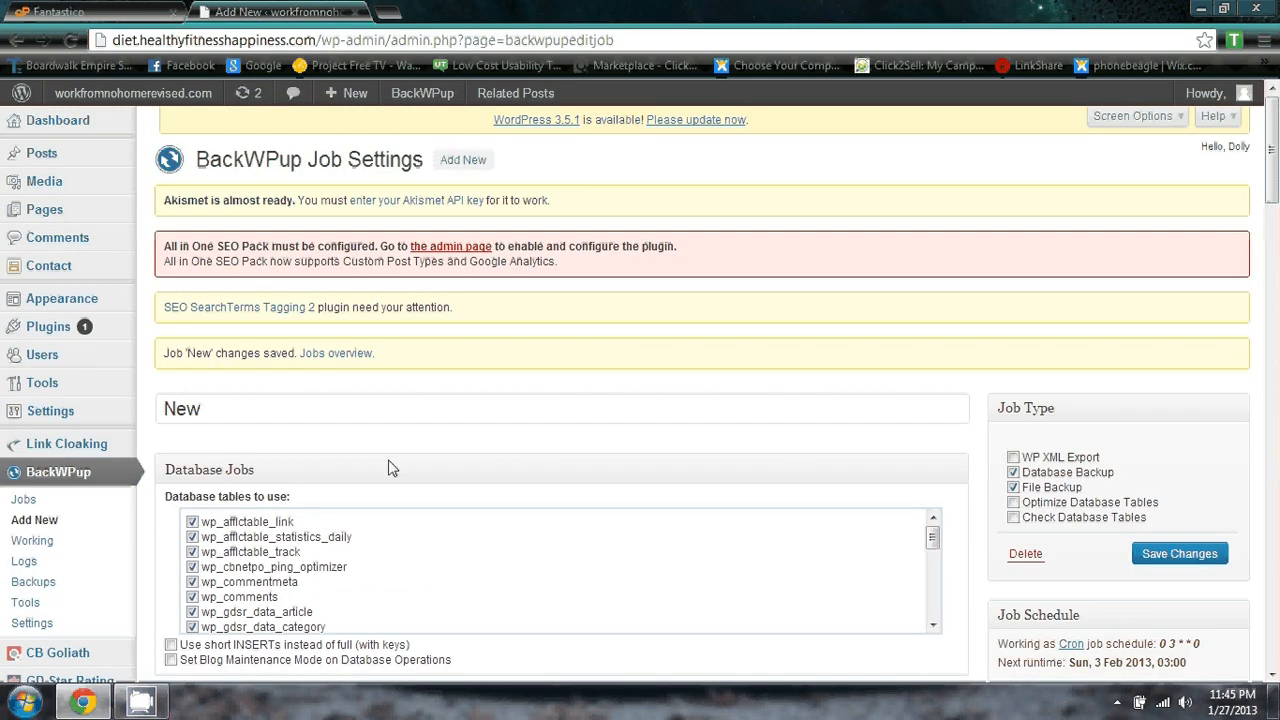
Go through Link Cloaking and its Options to the Add New Link form.
{"action": "left_click", "coordinate": [82, 443]}
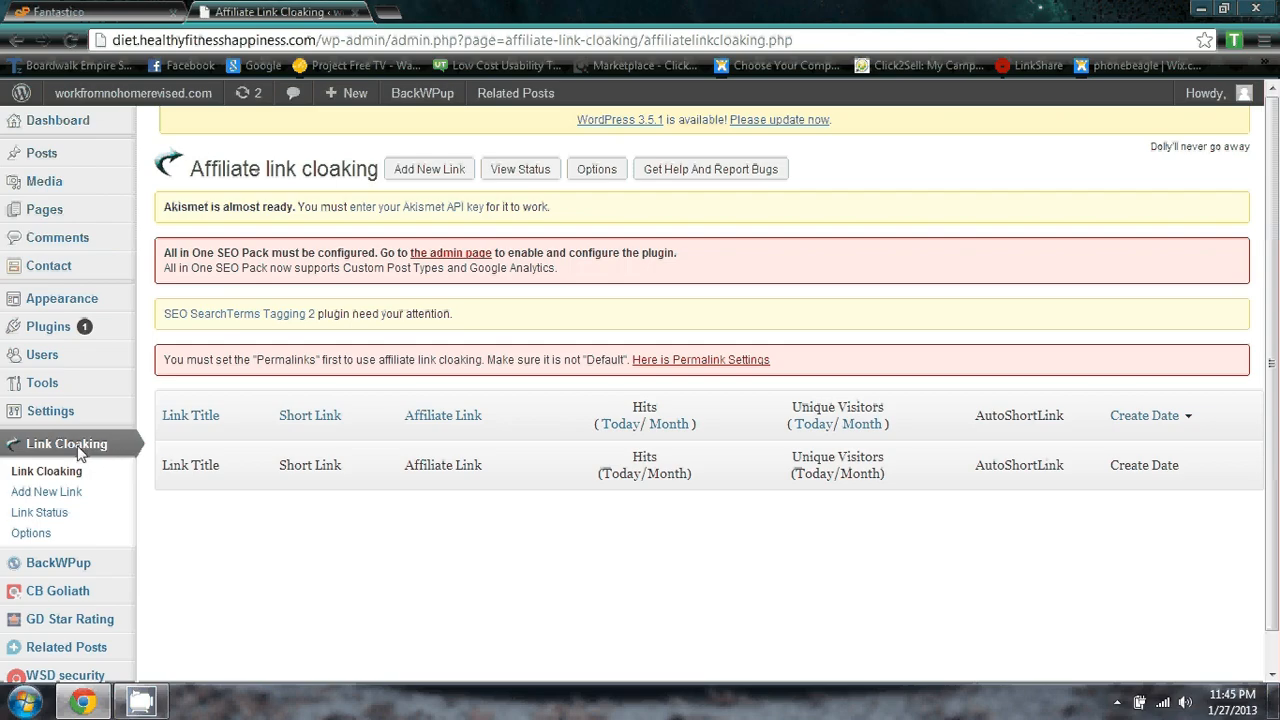
{"action": "left_click", "coordinate": [33, 533]}
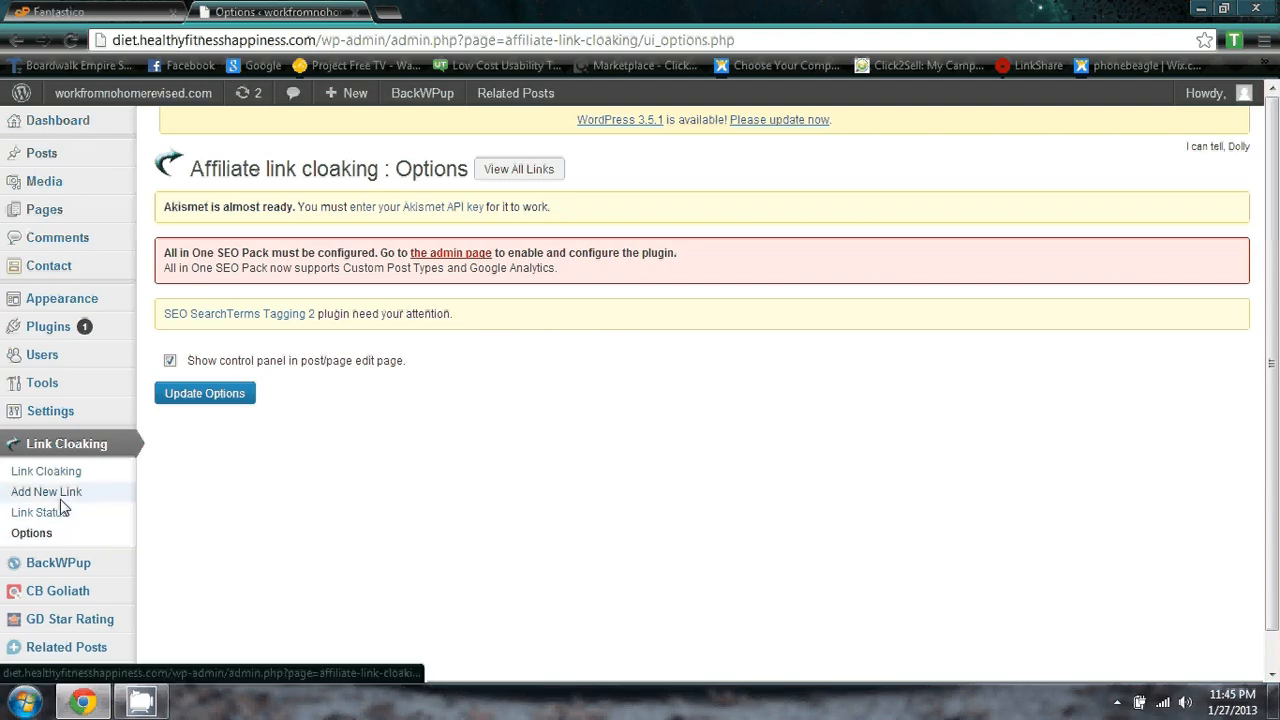
{"action": "left_click", "coordinate": [64, 494]}
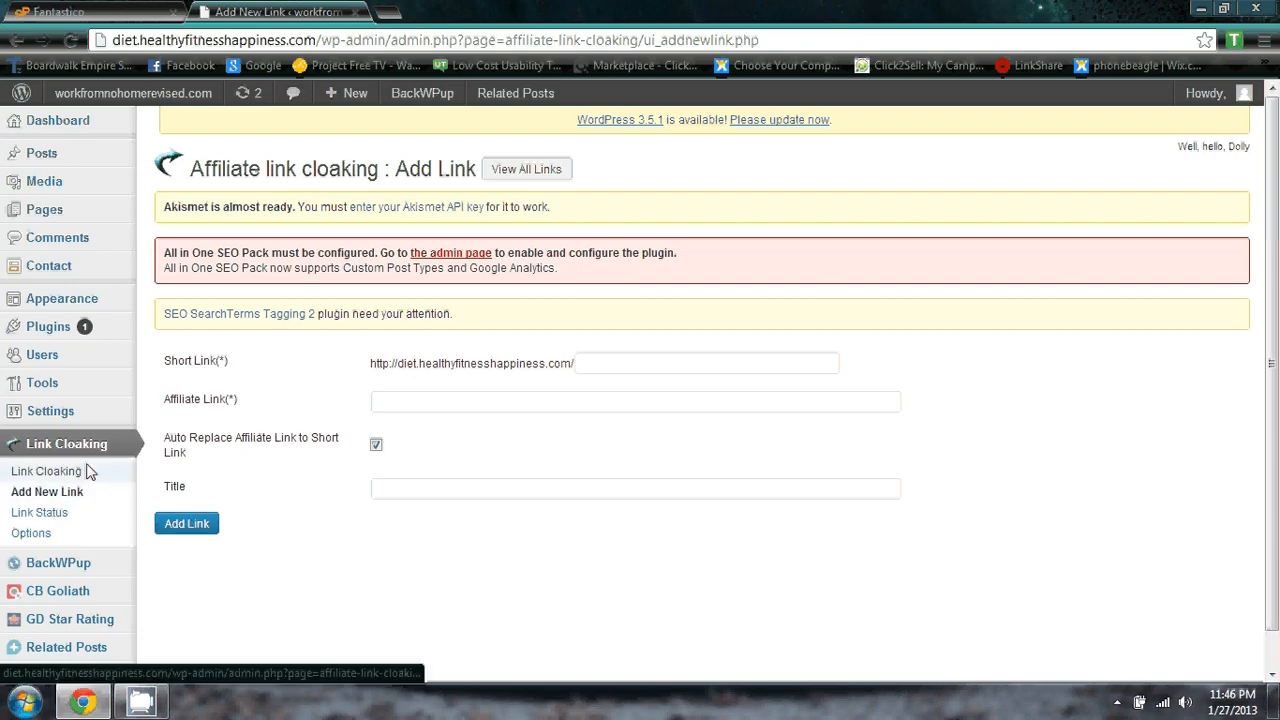
{"action": "left_click", "coordinate": [95, 410]}
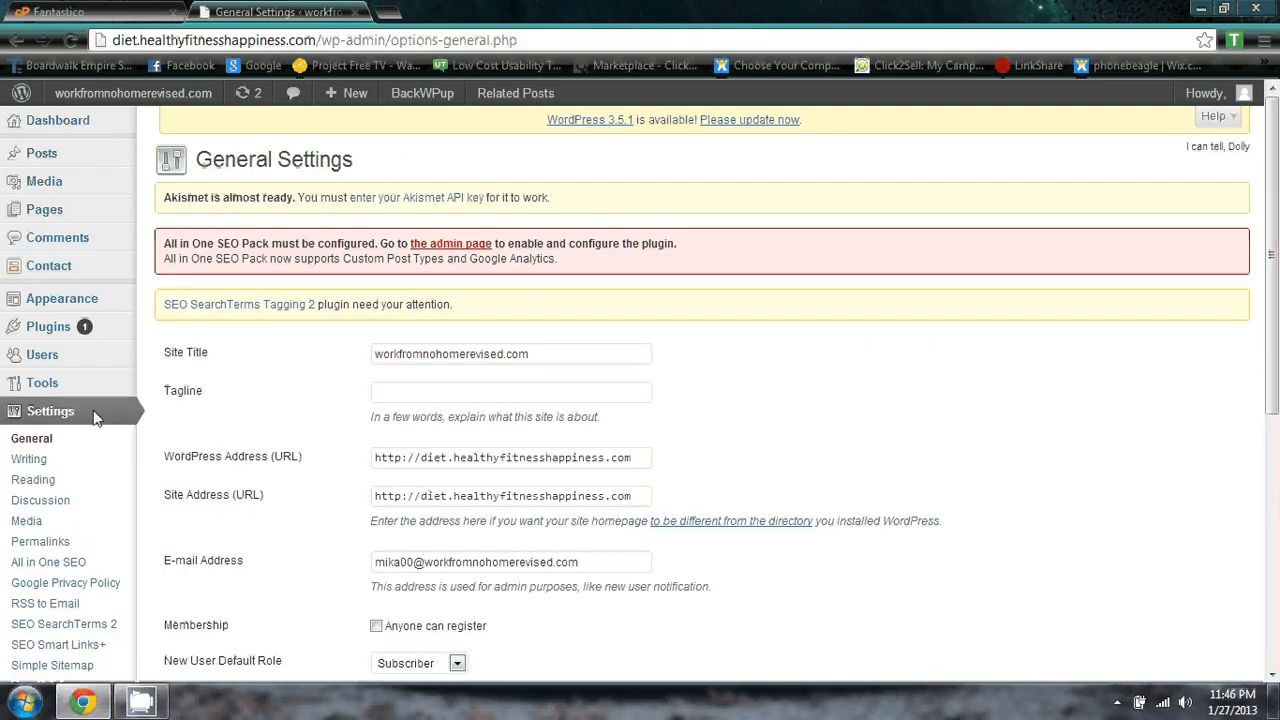
{"action": "scroll", "coordinate": [75, 483], "scroll_direction": "down", "scroll_amount": 3}
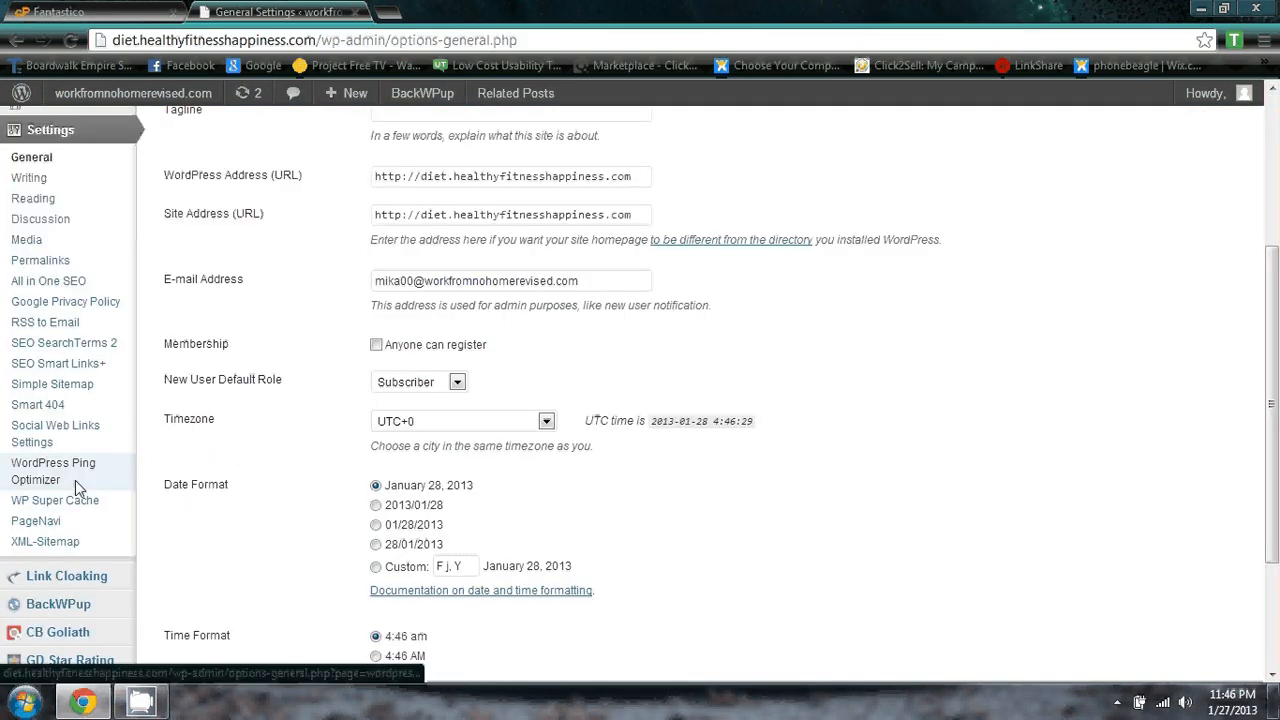
{"action": "left_click", "coordinate": [72, 543]}
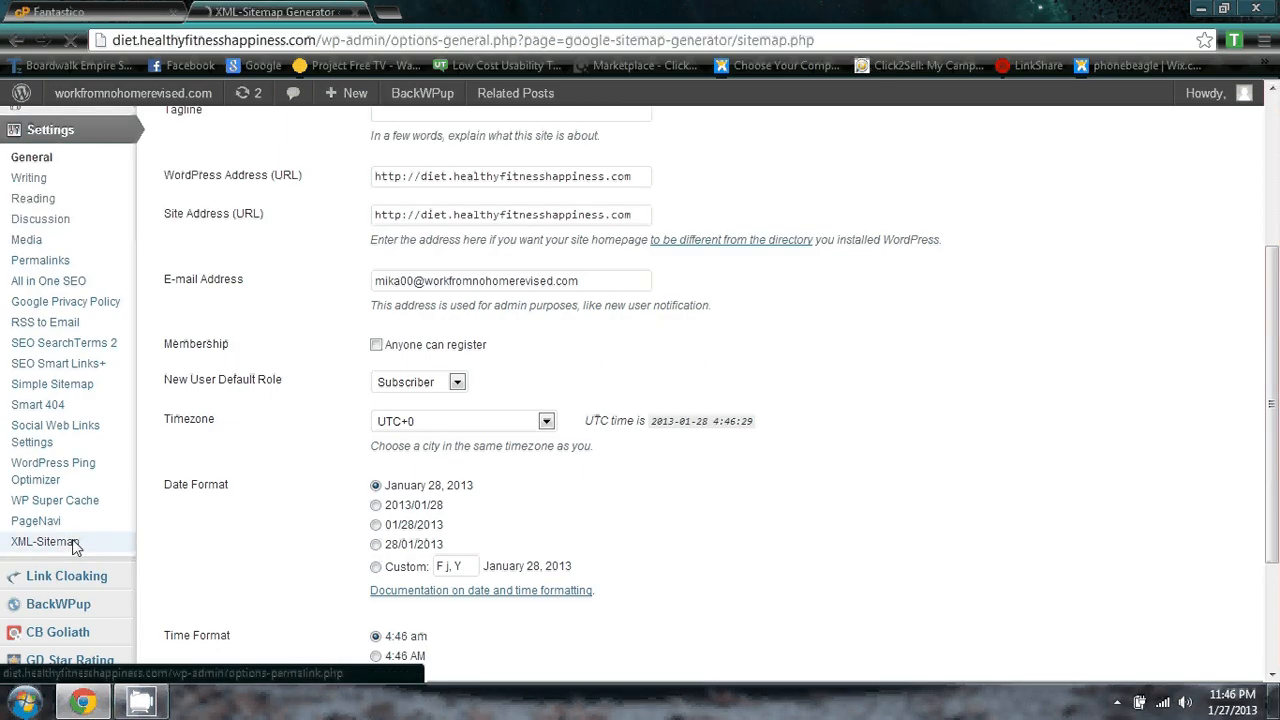
{"action": "scroll", "coordinate": [335, 527], "scroll_direction": "down", "scroll_amount": 3}
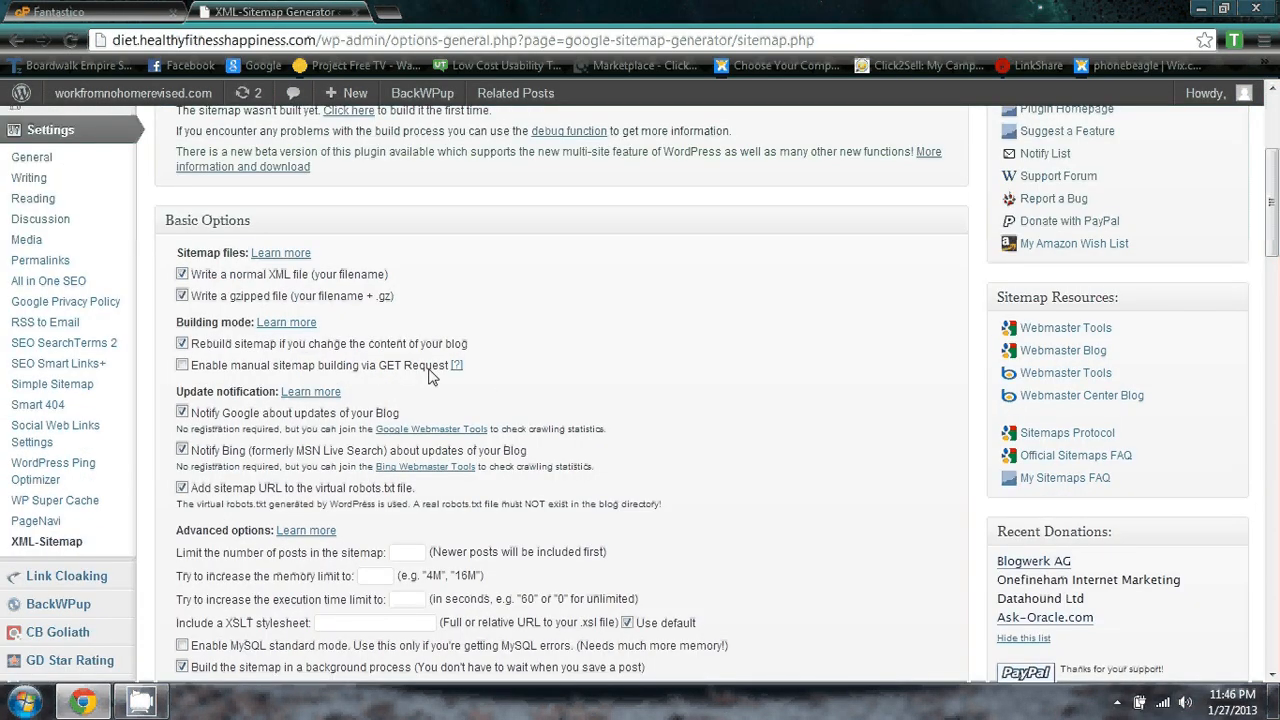
{"action": "scroll", "coordinate": [440, 350], "scroll_direction": "down", "scroll_amount": 10}
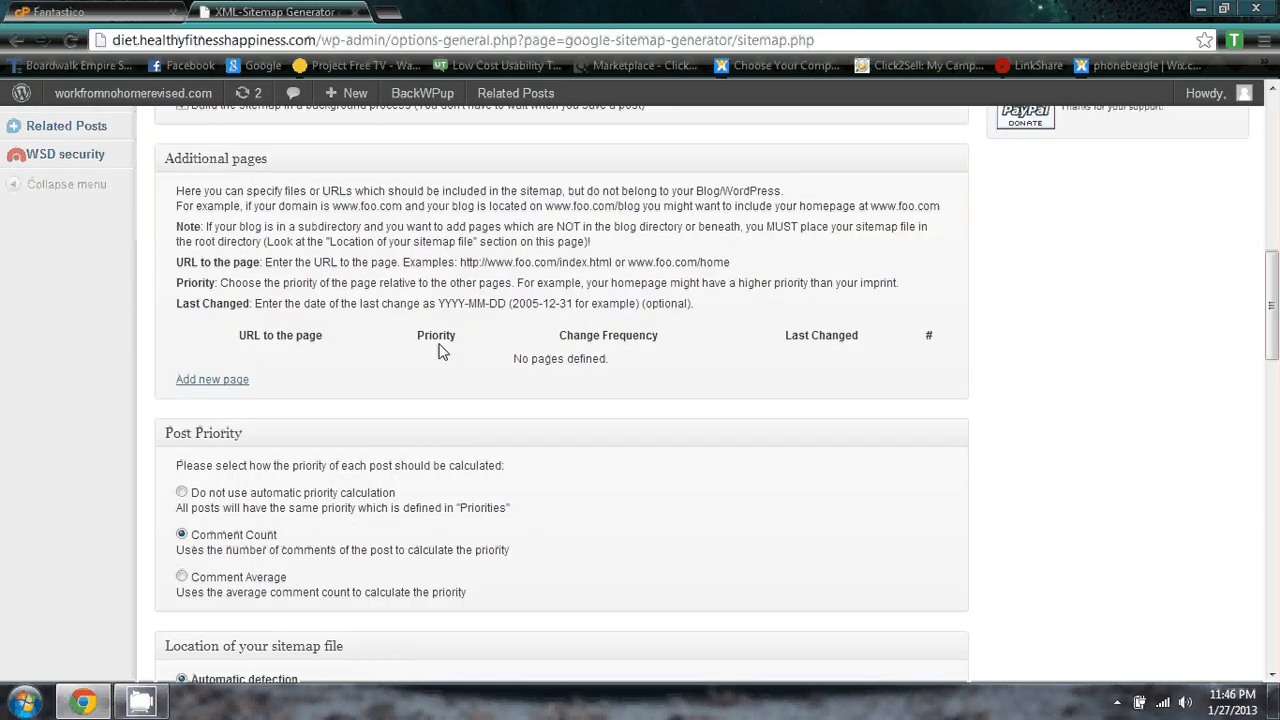
{"action": "scroll", "coordinate": [440, 350], "scroll_direction": "down", "scroll_amount": 7}
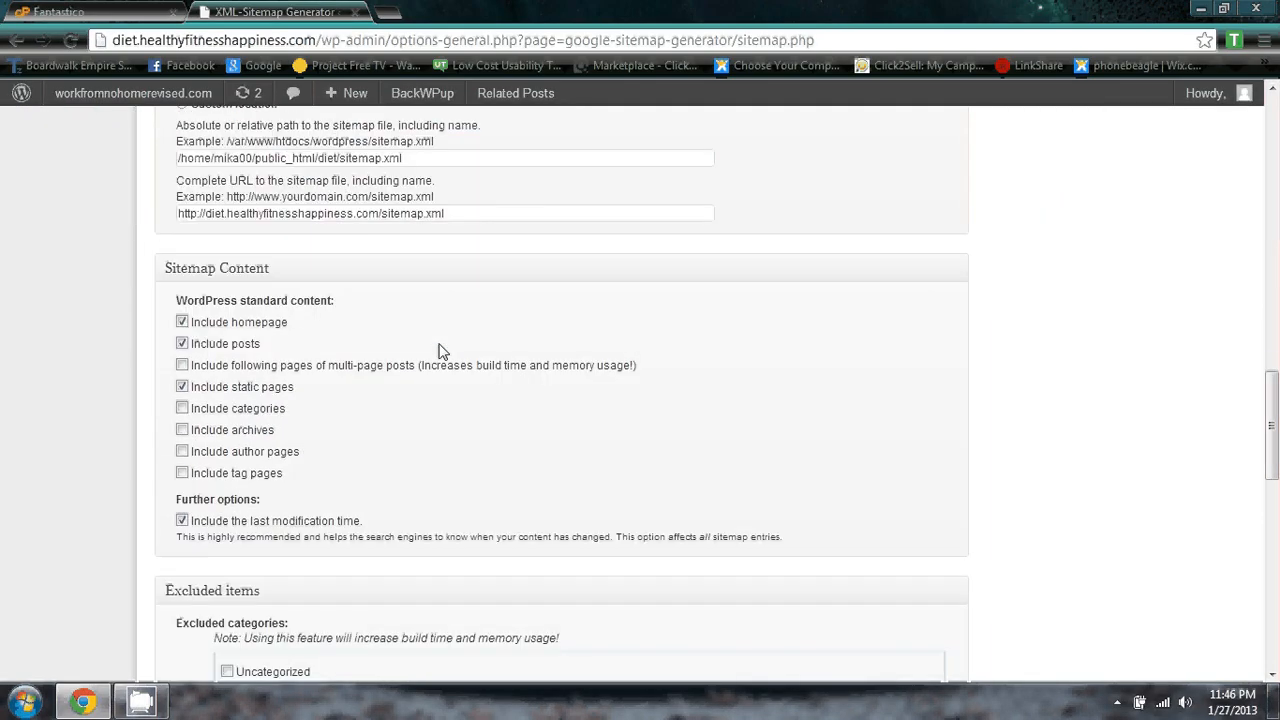
{"action": "scroll", "coordinate": [440, 350], "scroll_direction": "up", "scroll_amount": 3}
{"action": "scroll", "coordinate": [440, 350], "scroll_direction": "down", "scroll_amount": 12}
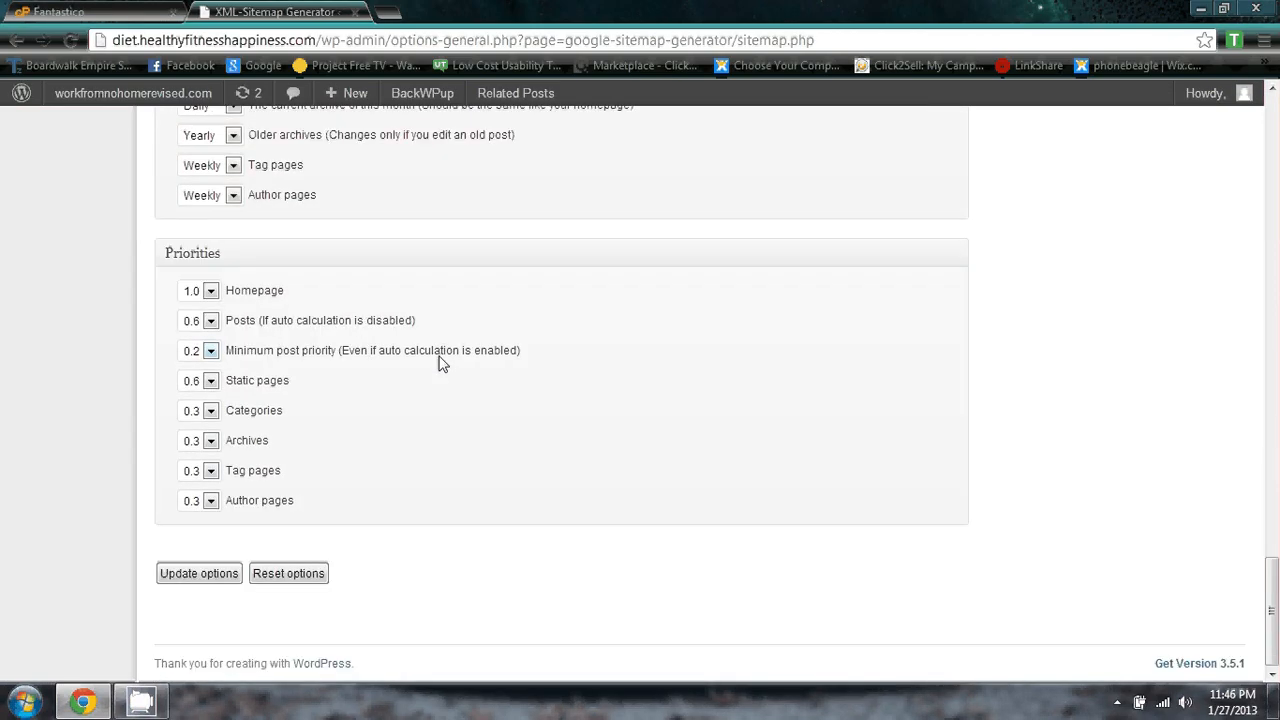
{"action": "scroll", "coordinate": [440, 362], "scroll_direction": "up", "scroll_amount": 9}
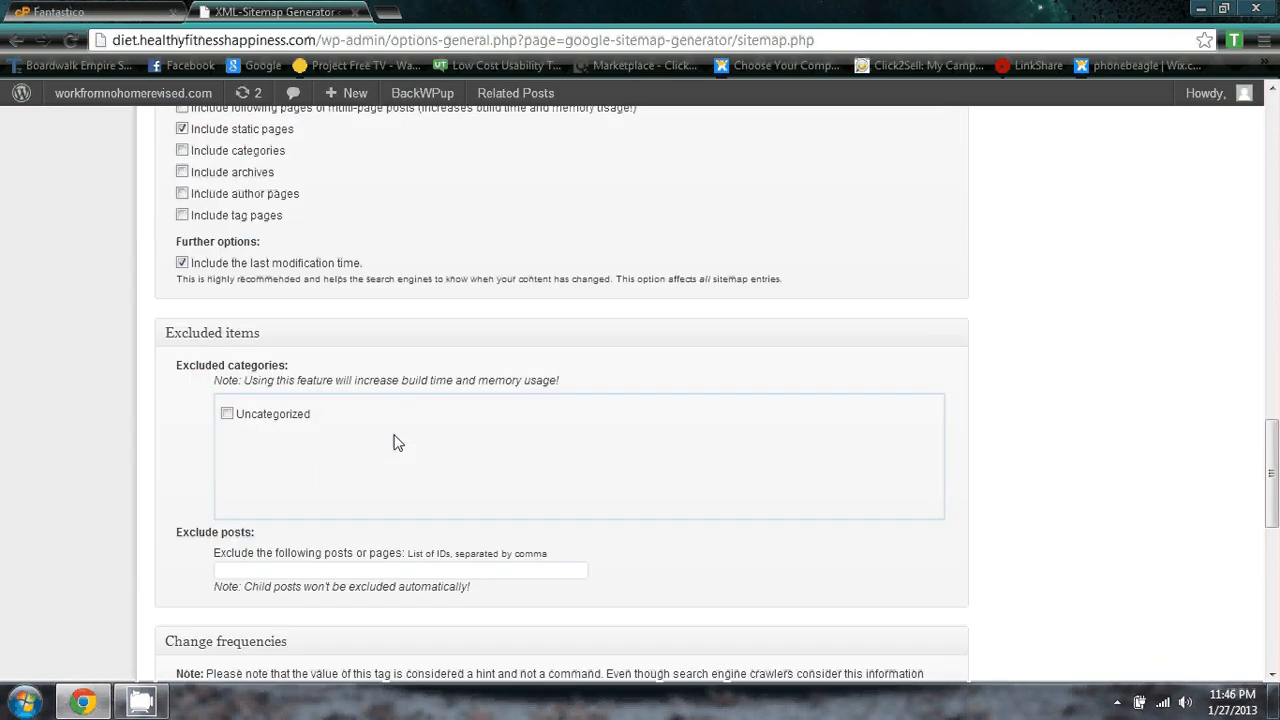
{"action": "scroll", "coordinate": [395, 440], "scroll_direction": "up", "scroll_amount": 9}
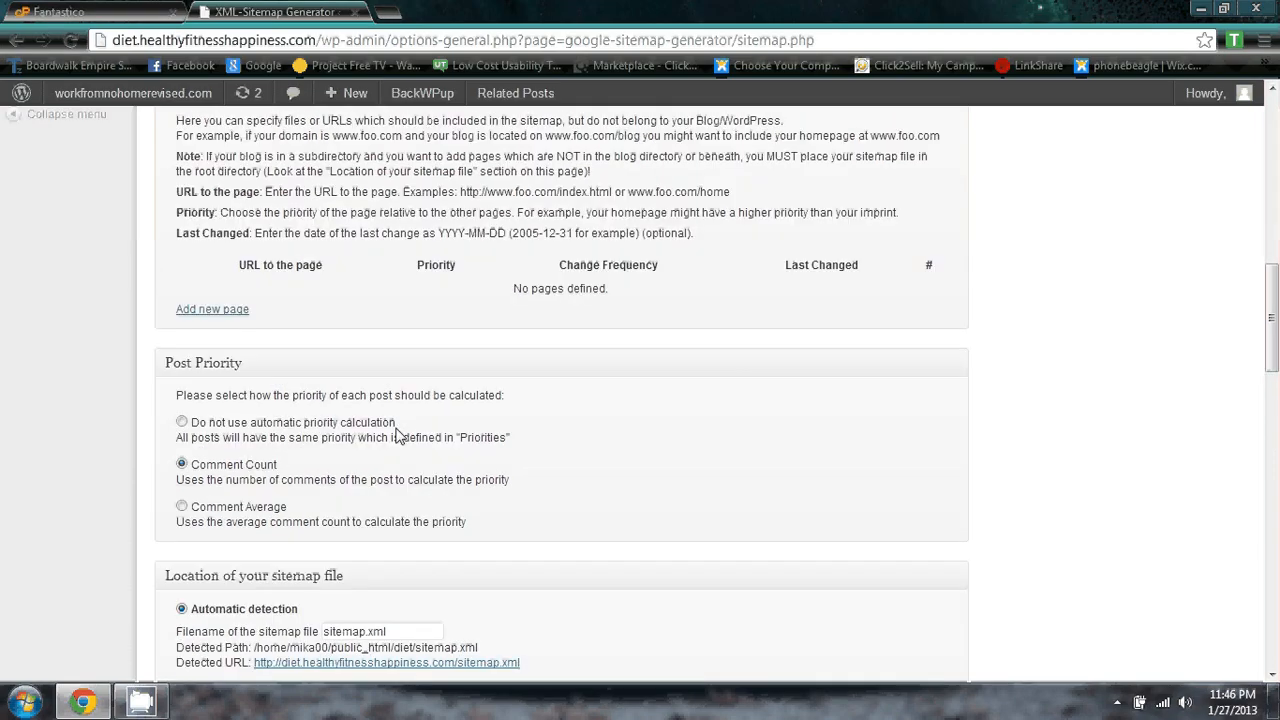
{"action": "scroll", "coordinate": [397, 436], "scroll_direction": "up", "scroll_amount": 1}
{"action": "scroll", "coordinate": [397, 433], "scroll_direction": "up", "scroll_amount": 7}
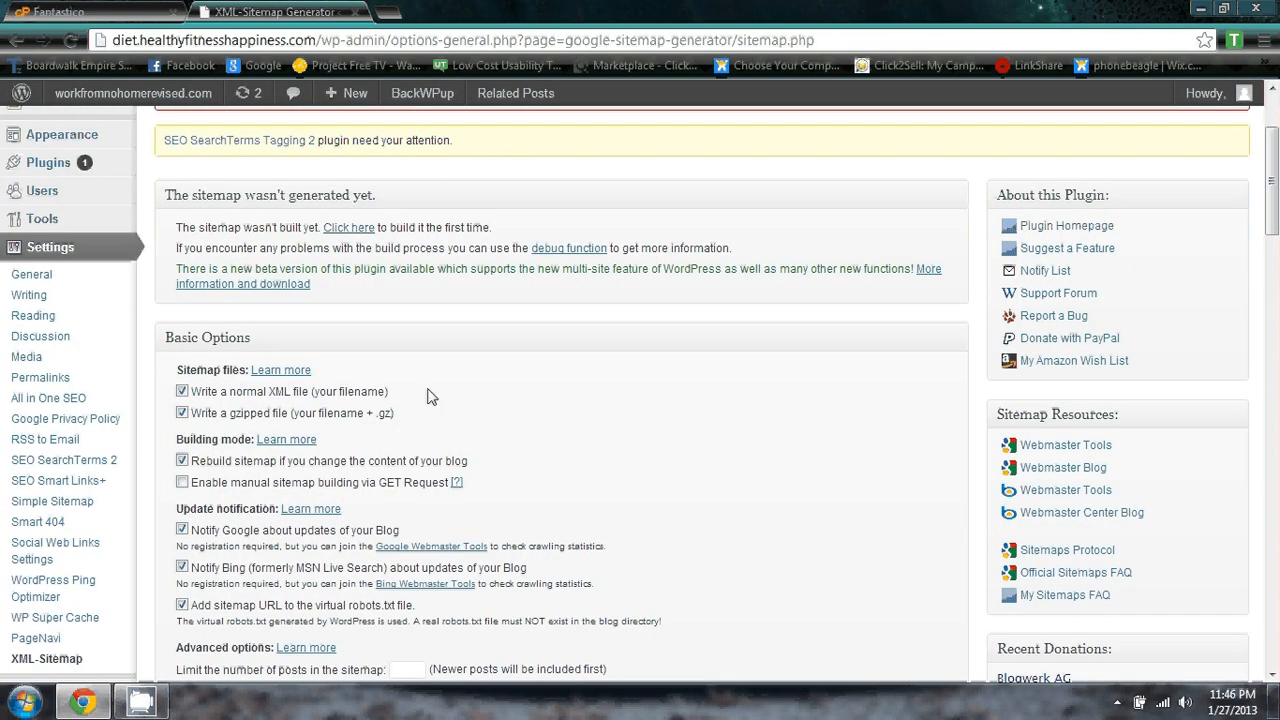
{"action": "scroll", "coordinate": [490, 408], "scroll_direction": "down", "scroll_amount": 4}
{"action": "scroll", "coordinate": [477, 408], "scroll_direction": "up", "scroll_amount": 4}
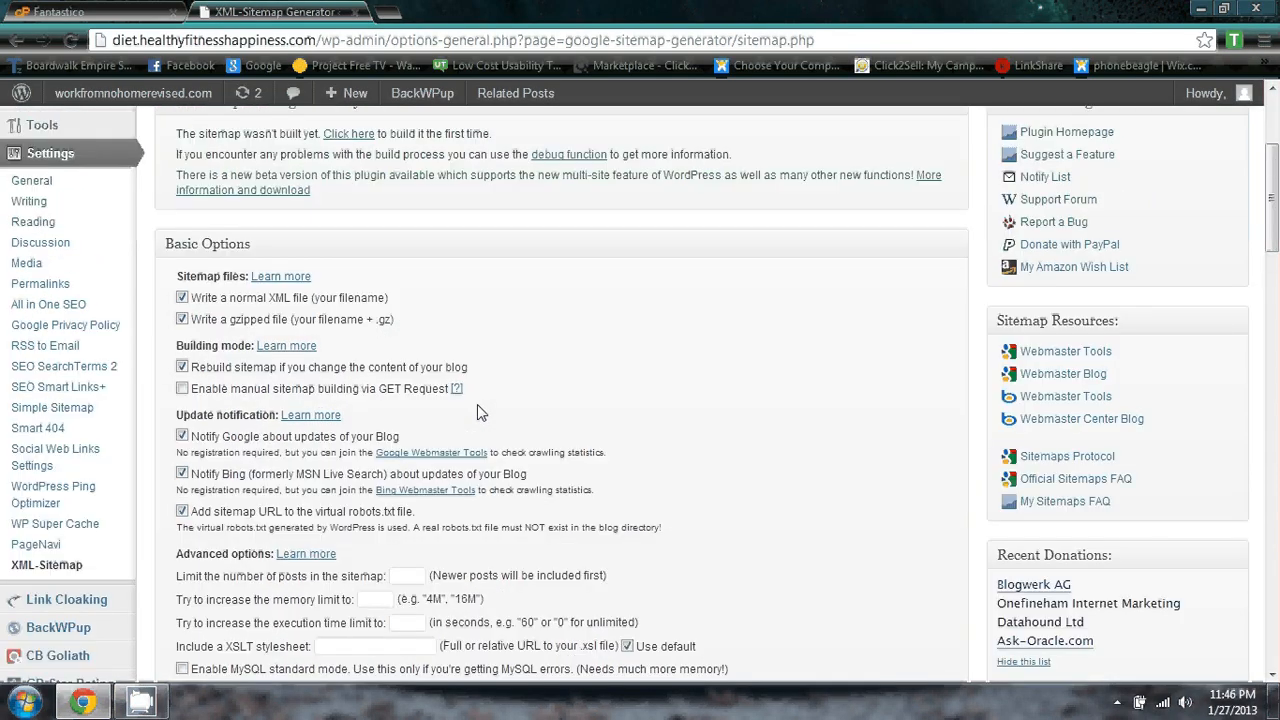
{"action": "scroll", "coordinate": [544, 406], "scroll_direction": "down", "scroll_amount": 4}
{"action": "scroll", "coordinate": [541, 400], "scroll_direction": "up", "scroll_amount": 5}
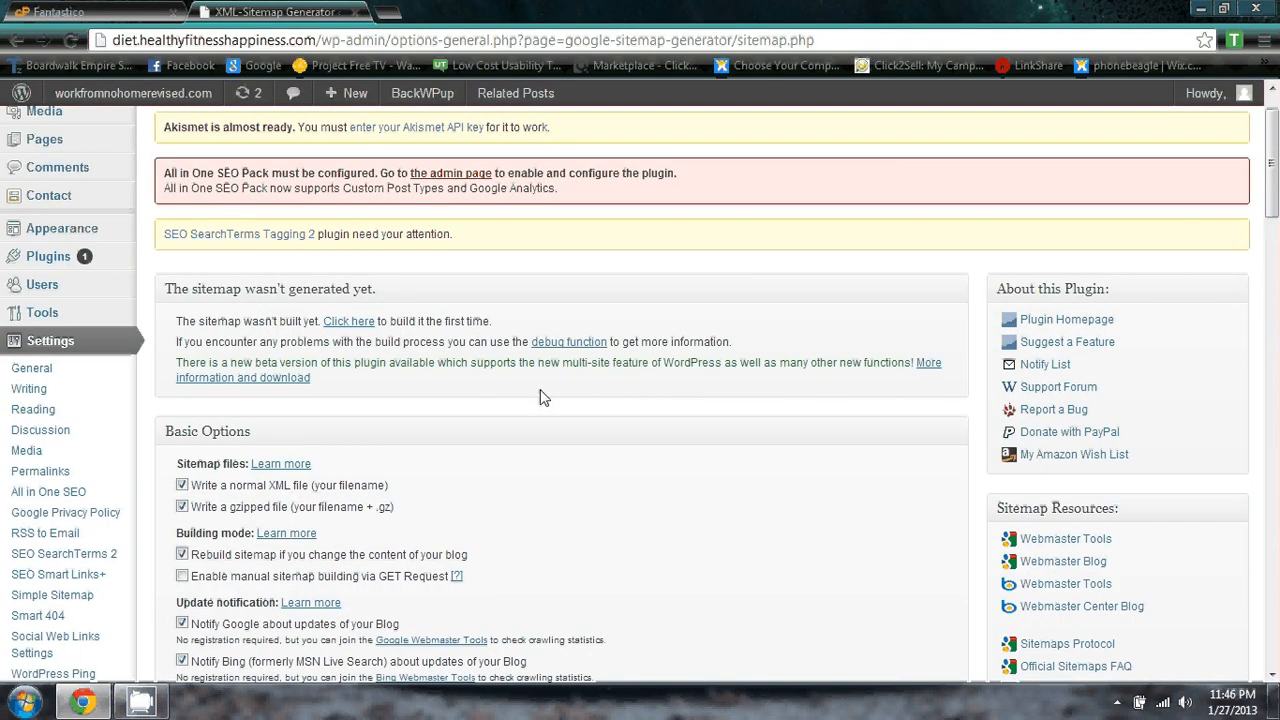
{"action": "scroll", "coordinate": [540, 397], "scroll_direction": "down", "scroll_amount": 2}
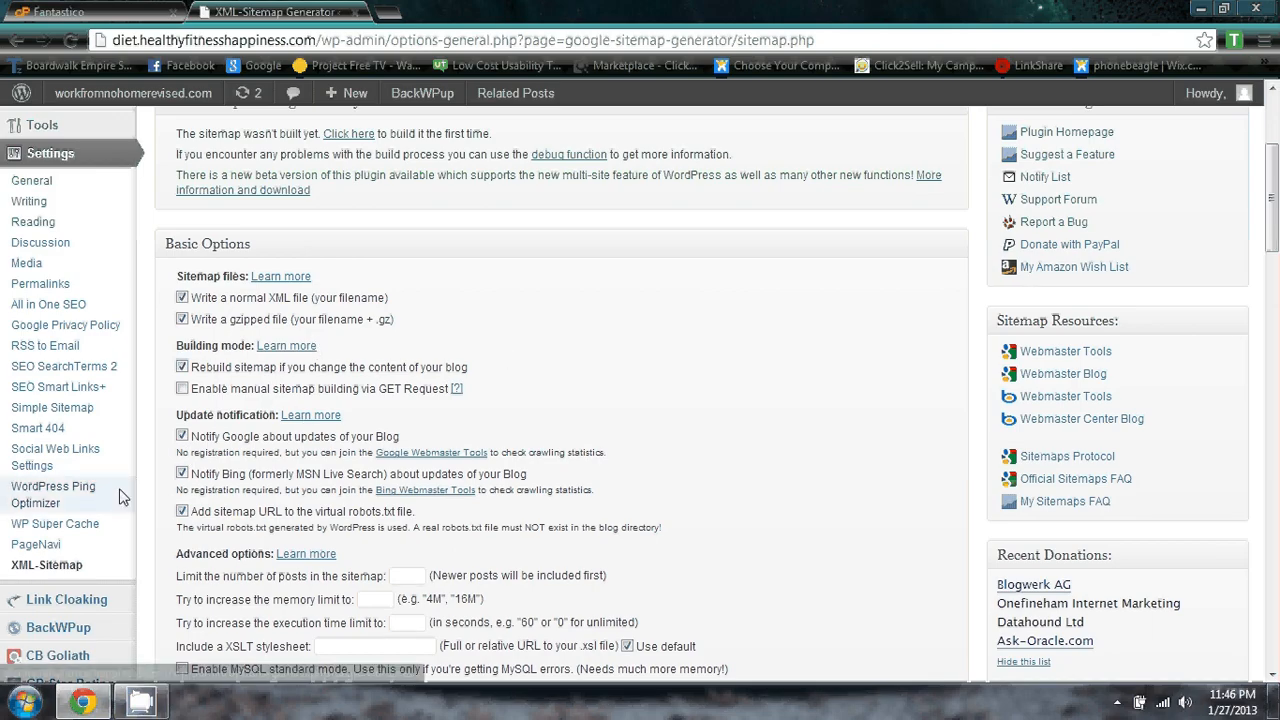
Go via WP Super Cache to the WordPress Ping Optimizer settings page.
{"action": "left_click", "coordinate": [88, 524]}
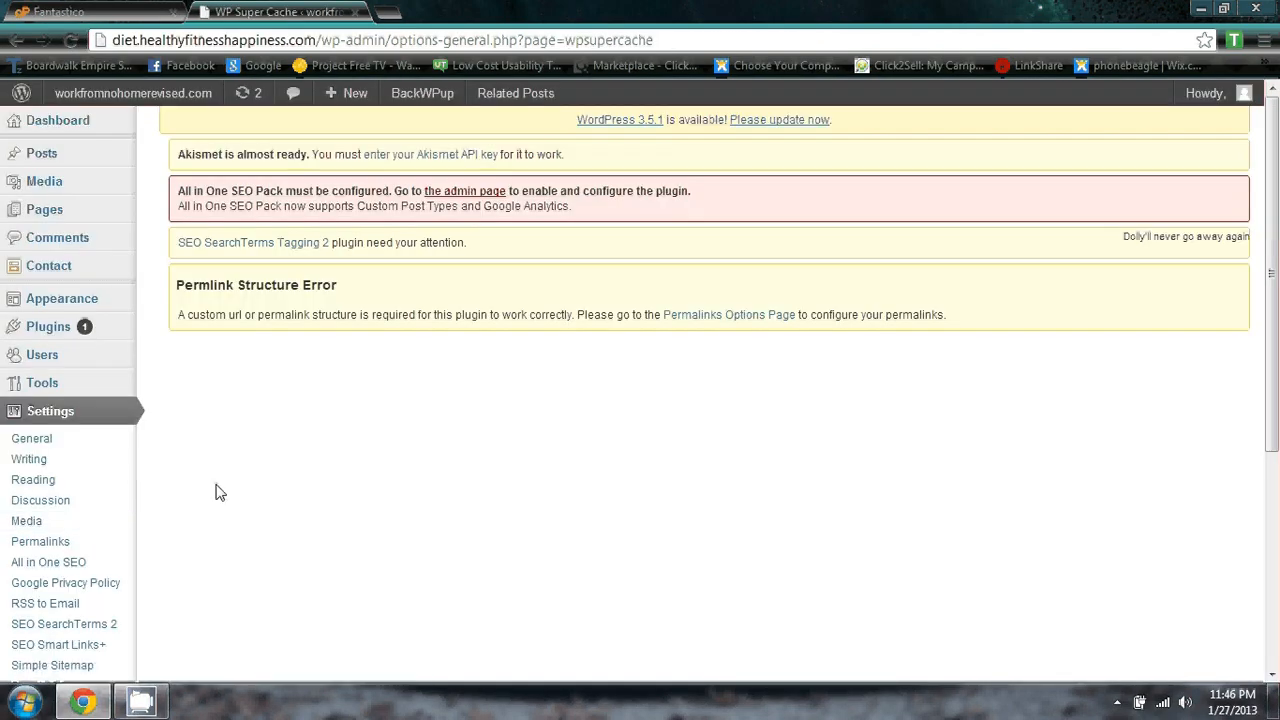
{"action": "scroll", "coordinate": [190, 497], "scroll_direction": "down", "scroll_amount": 3}
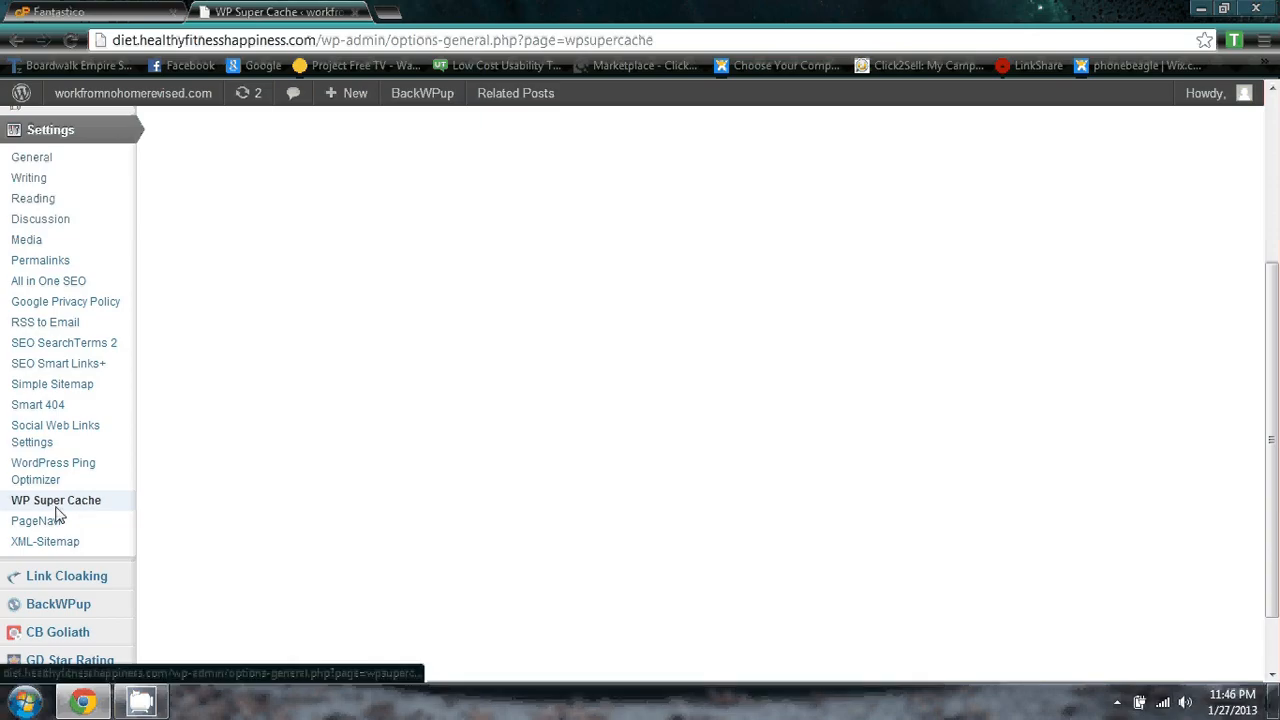
{"action": "left_click", "coordinate": [48, 474]}
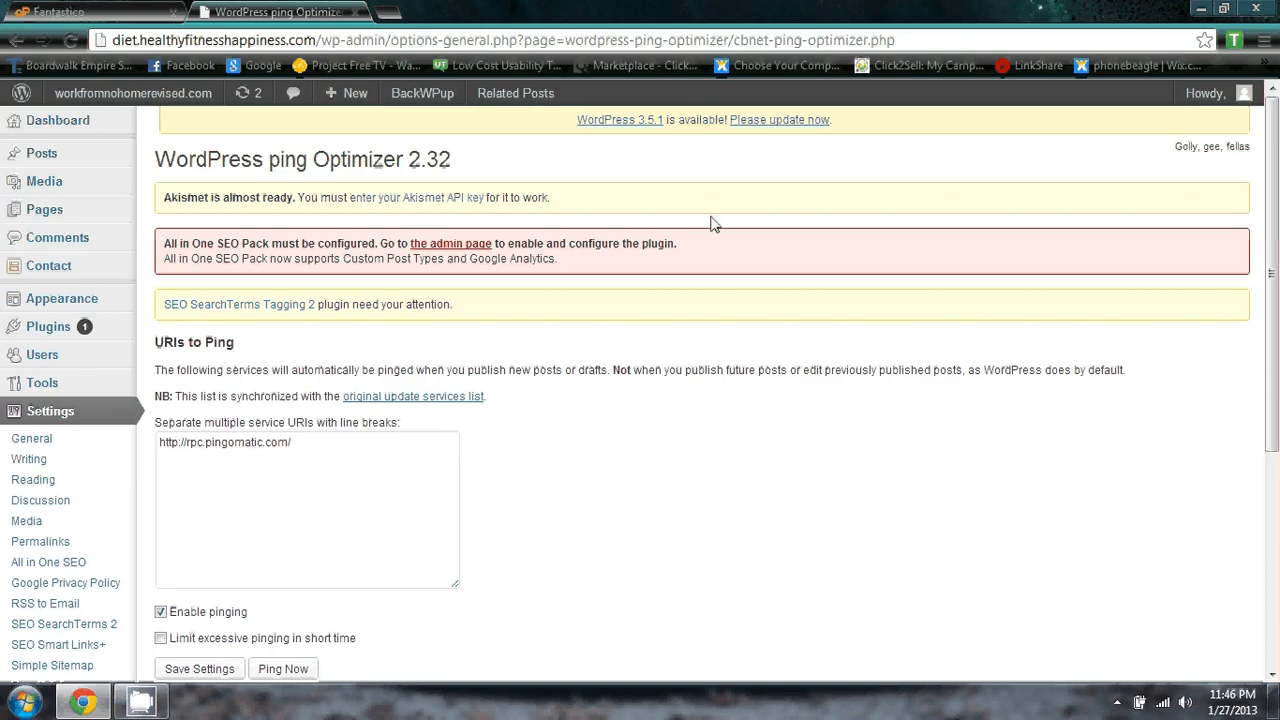
Open the 'ping optimizer list' file from the desktop pingmizerlist folder.
{"action": "left_click", "coordinate": [1200, 9]}
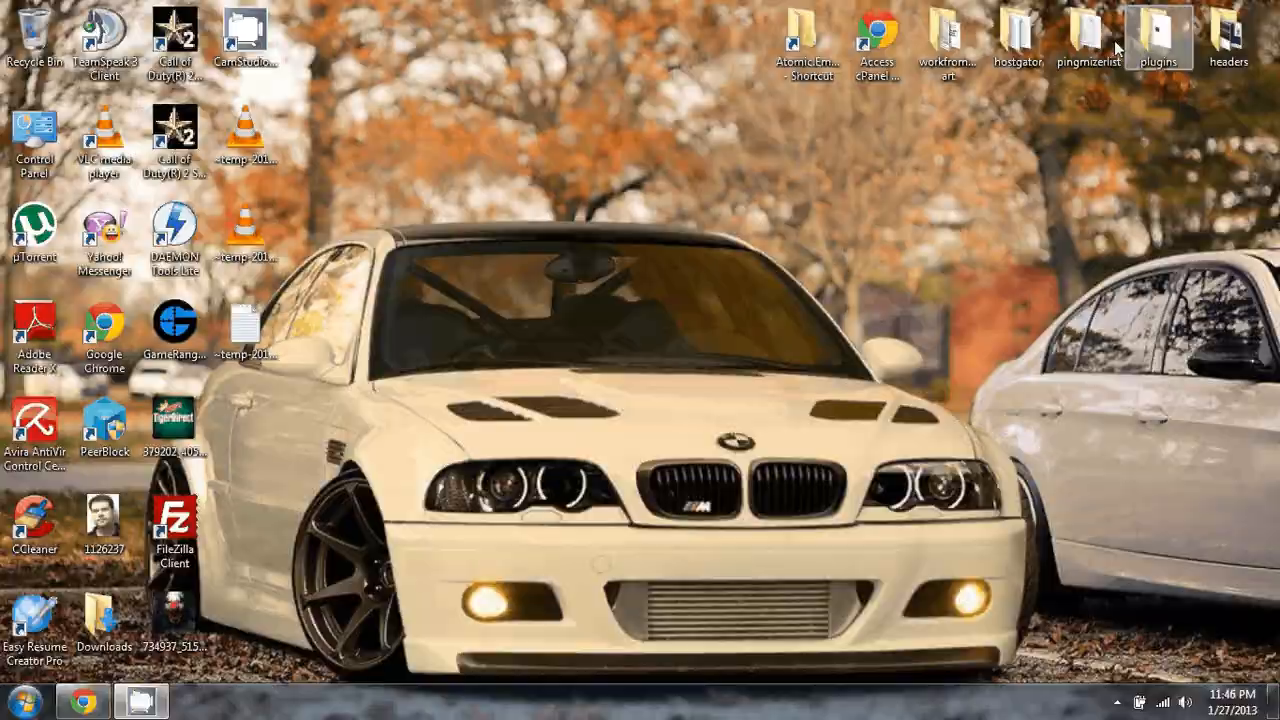
{"action": "double_click", "coordinate": [1084, 58]}
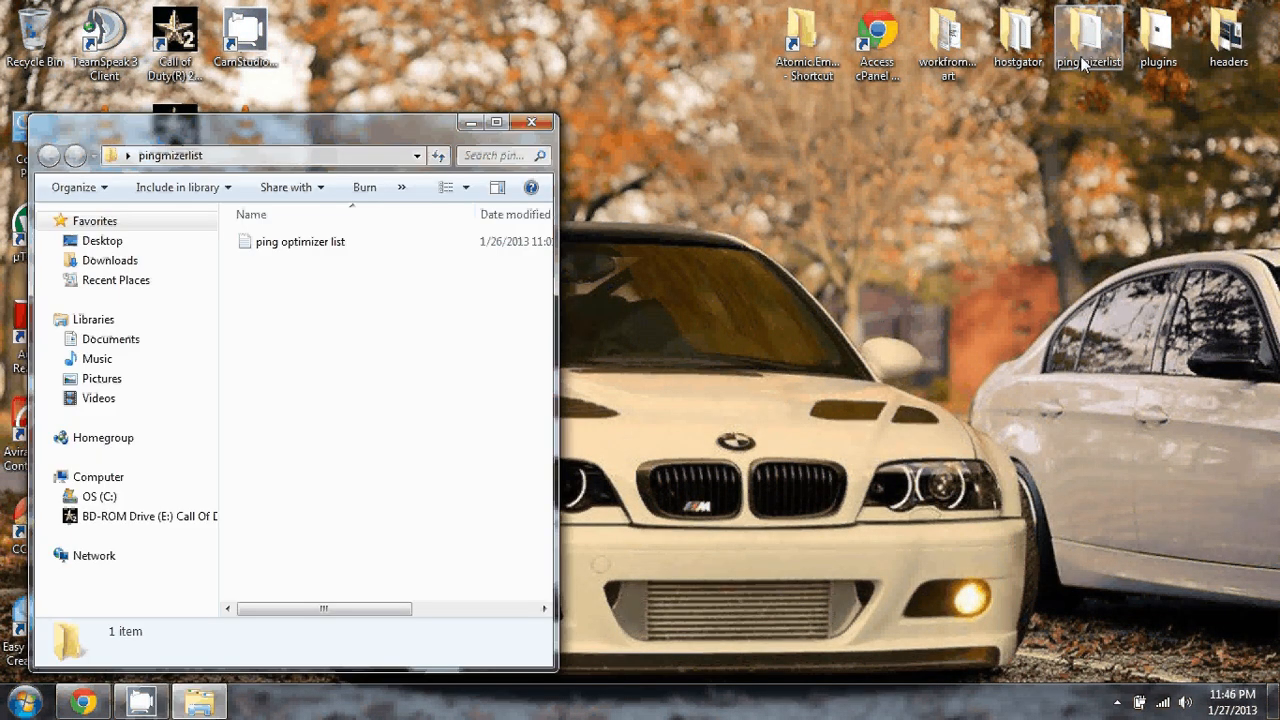
{"action": "double_click", "coordinate": [300, 242]}
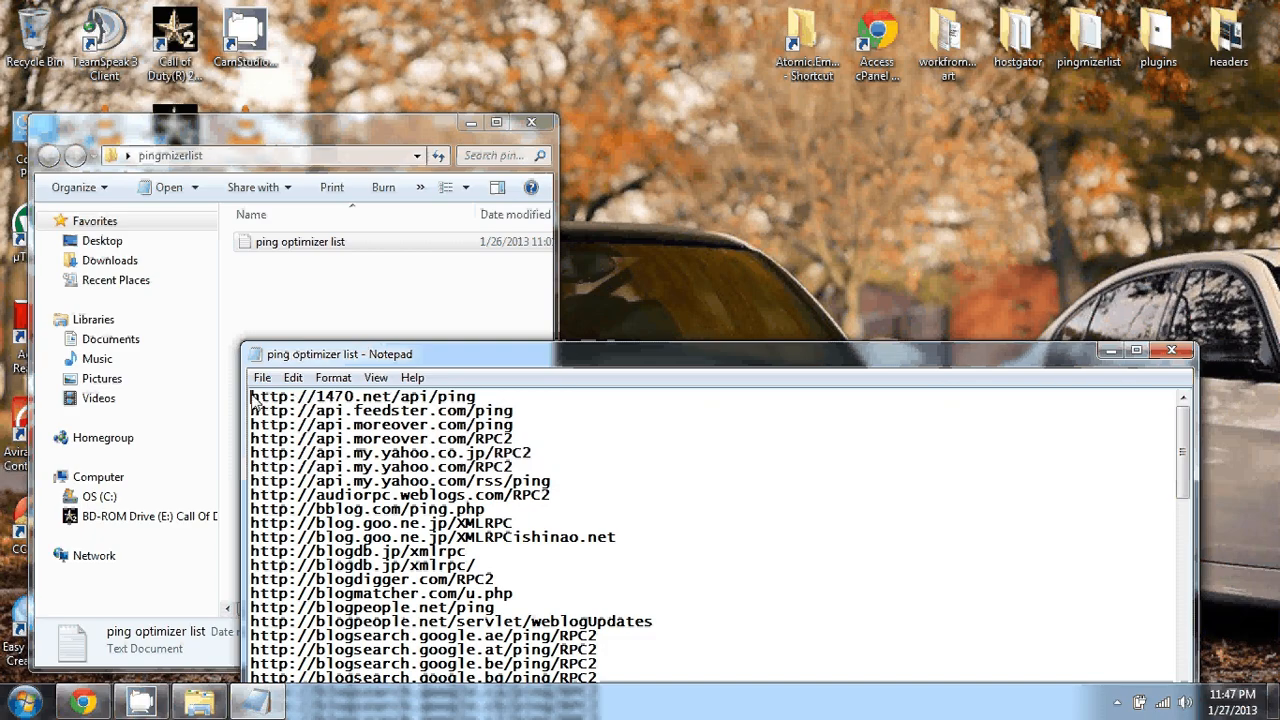
Copy the whole ping URL list, then minimize Notepad and close the pingmizerlist folder.
{"action": "left_click_drag", "start_coordinate": [251, 397], "coordinate": [698, 608]}
{"action": "scroll", "coordinate": [698, 608], "scroll_direction": "down", "scroll_amount": 1}
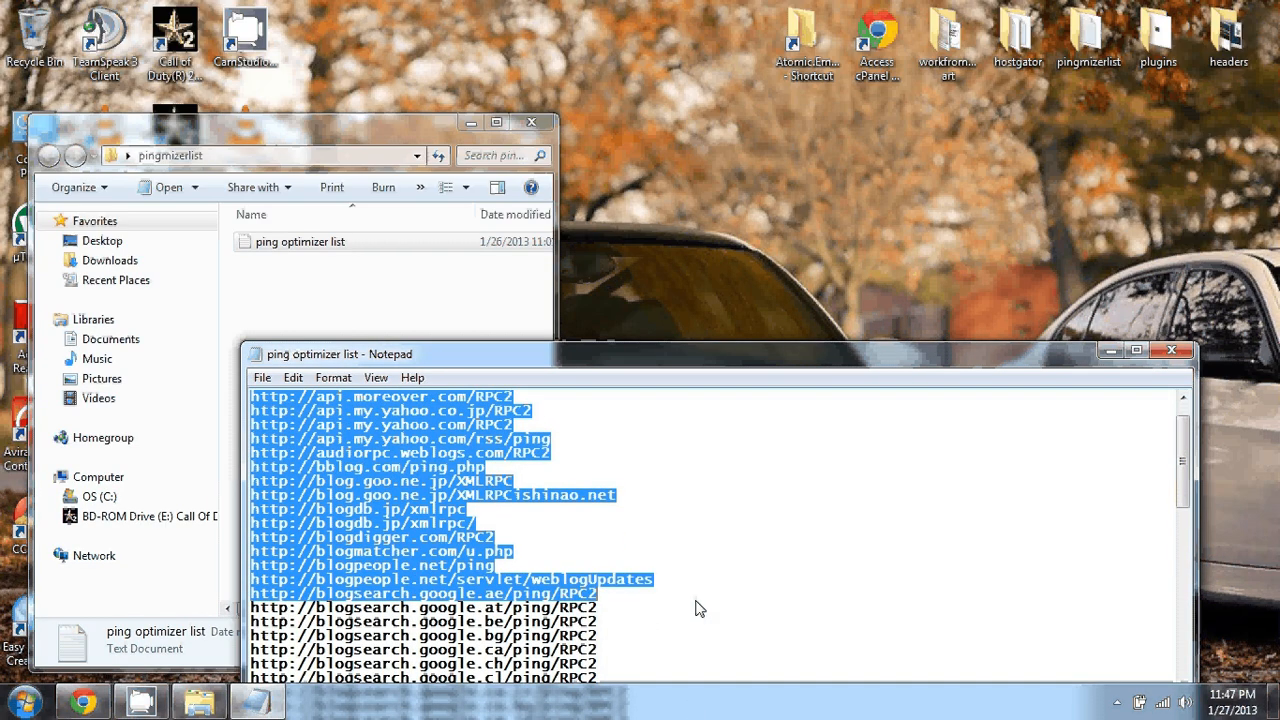
{"action": "scroll", "coordinate": [698, 608], "scroll_direction": "down", "scroll_amount": 1}
{"action": "right_click", "coordinate": [698, 608]}
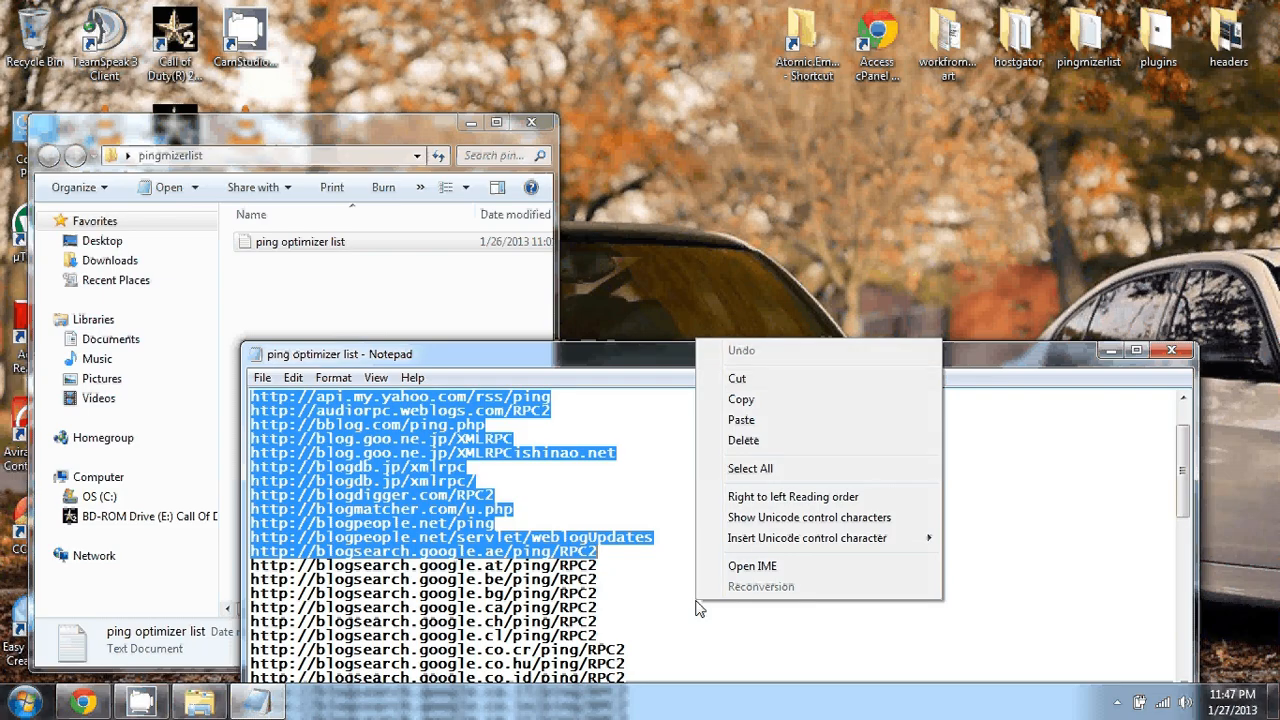
{"action": "left_click", "coordinate": [676, 594]}
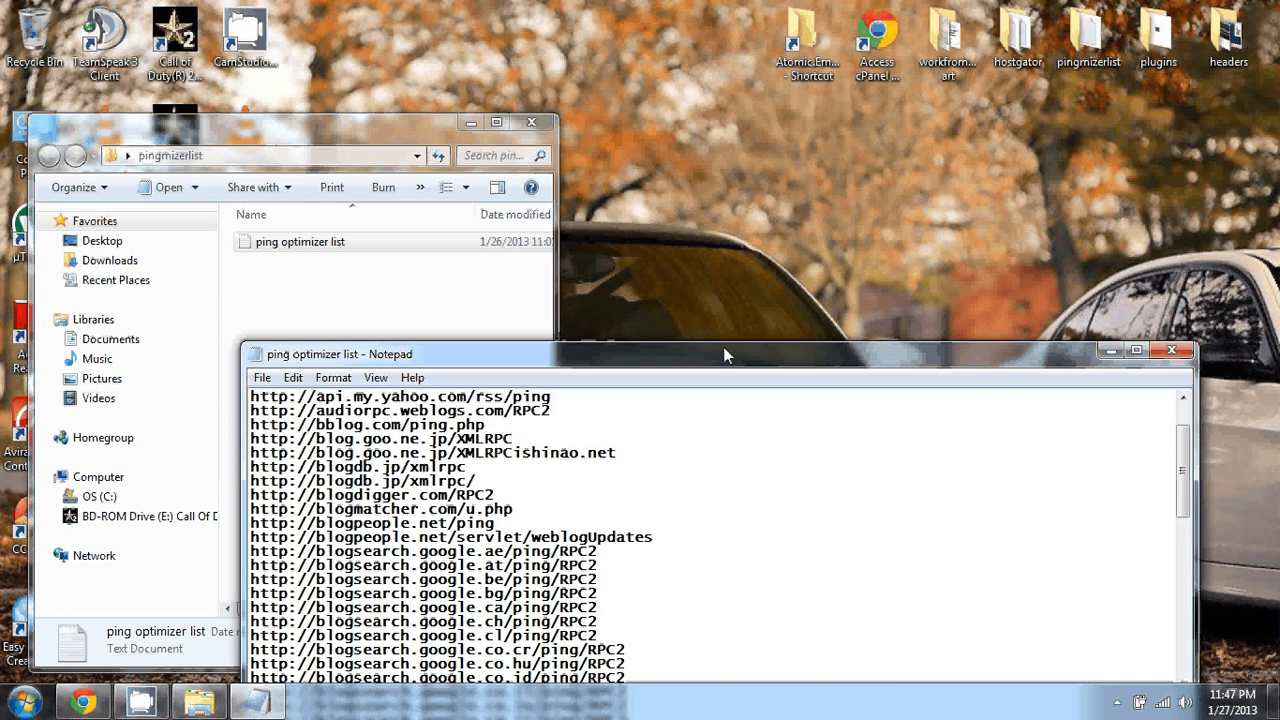
{"action": "left_click_drag", "start_coordinate": [726, 356], "coordinate": [674, 119]}
{"action": "left_click_drag", "start_coordinate": [576, 568], "coordinate": [216, 582]}
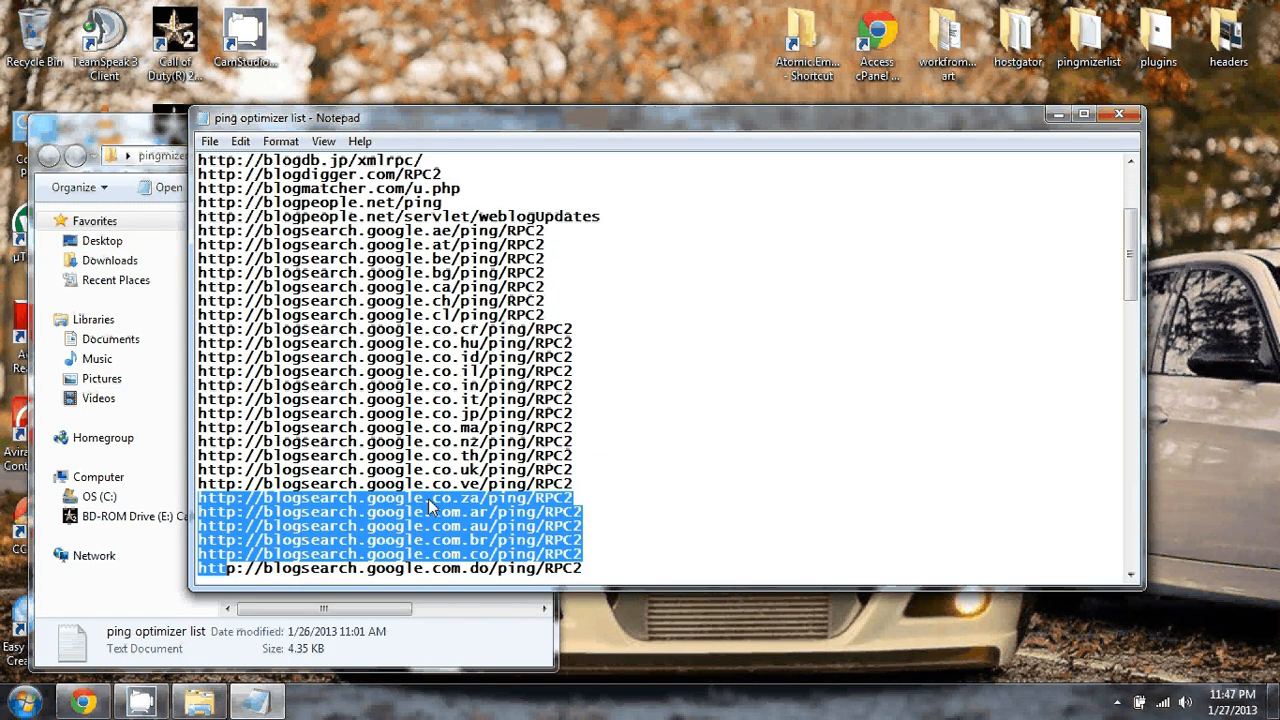
{"action": "scroll", "coordinate": [258, 163], "scroll_direction": "up", "scroll_amount": 4}
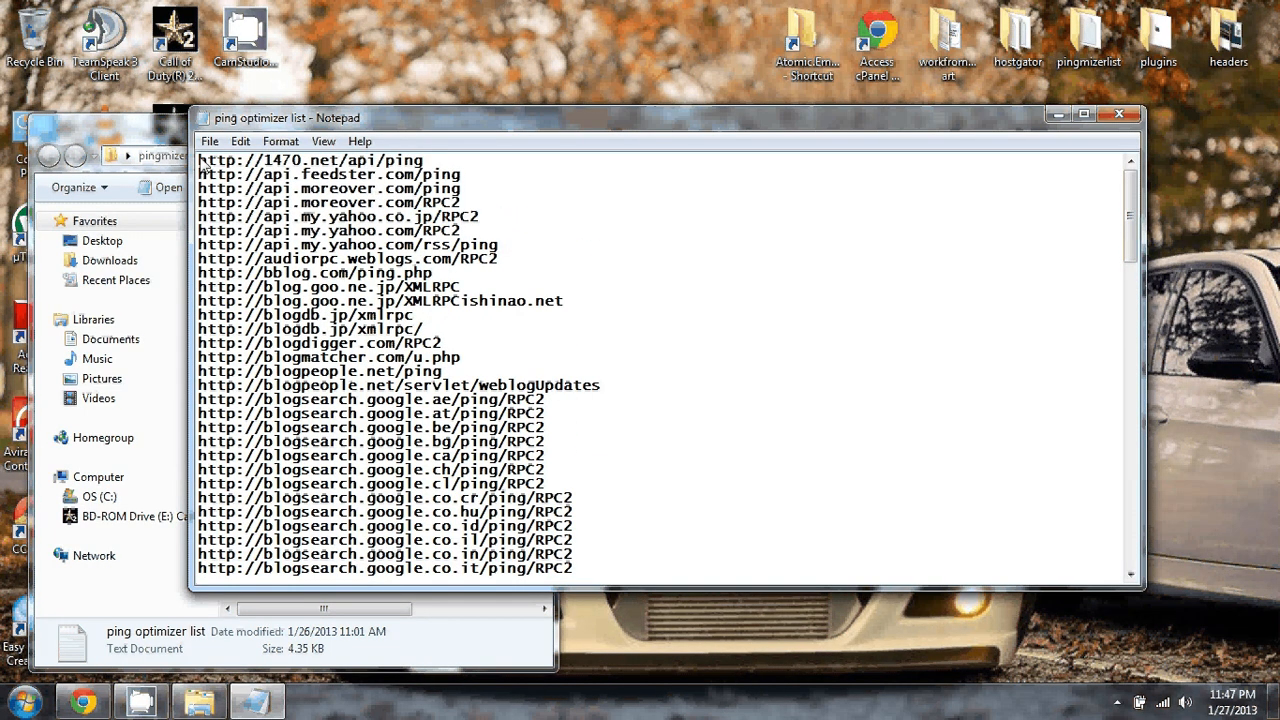
{"action": "left_click_drag", "start_coordinate": [199, 163], "coordinate": [596, 596]}
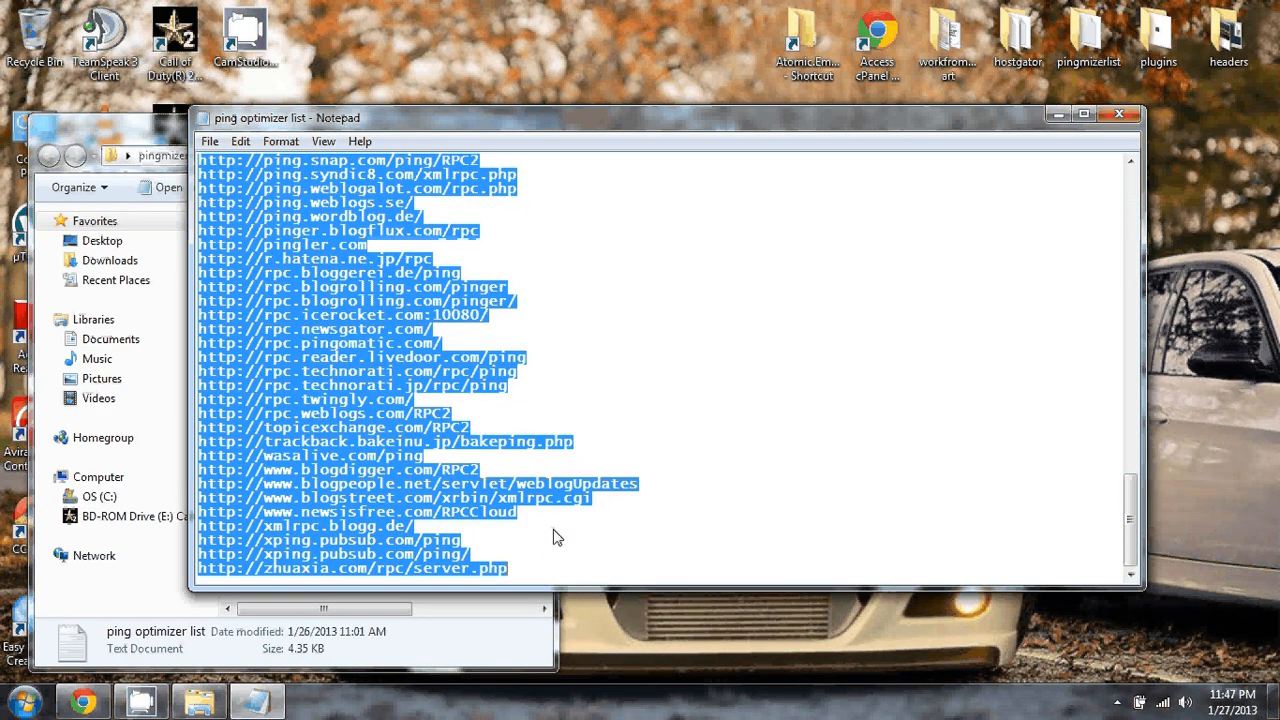
{"action": "right_click", "coordinate": [316, 398]}
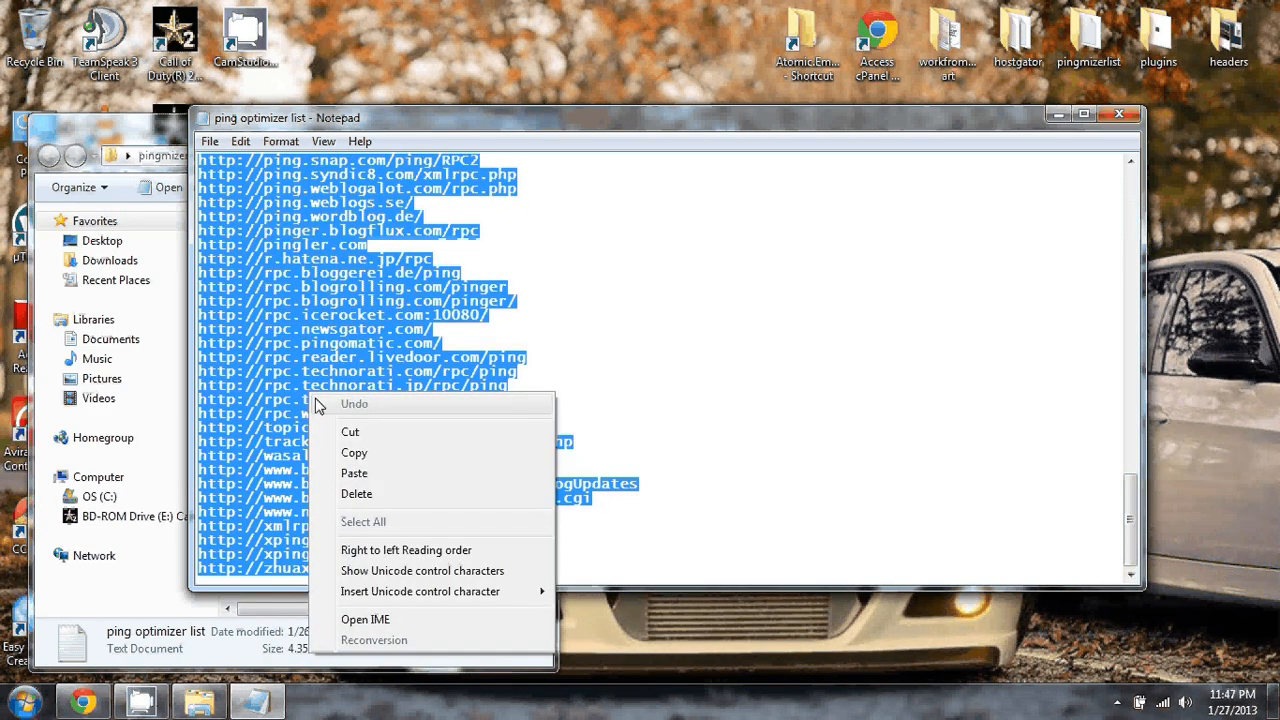
{"action": "left_click", "coordinate": [354, 453]}
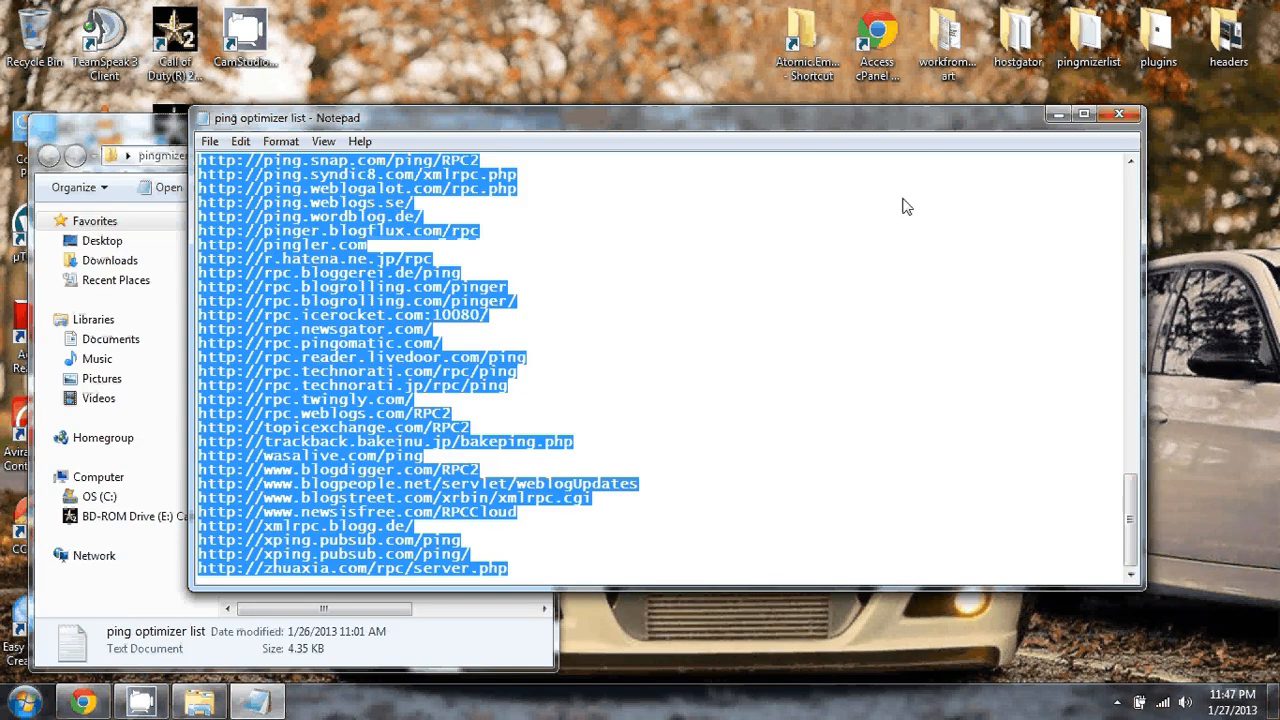
{"action": "left_click", "coordinate": [1057, 115]}
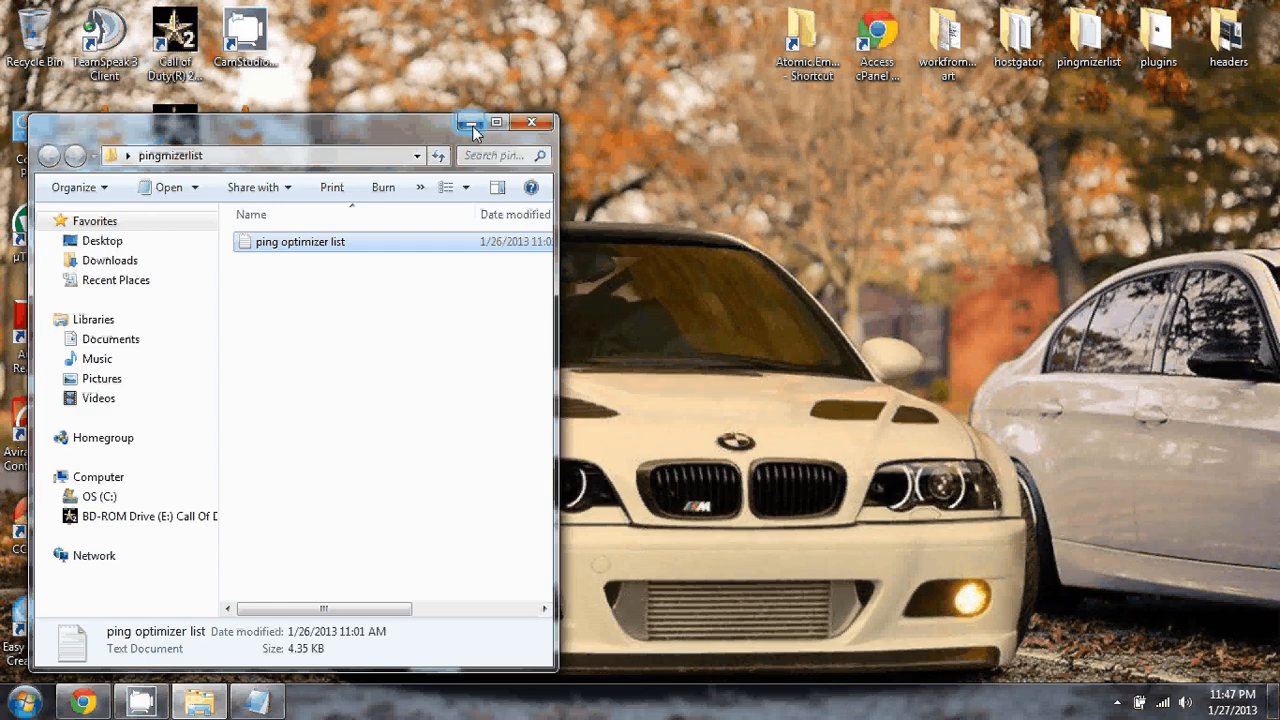
{"action": "left_click", "coordinate": [533, 122]}
Paste the ping URLs into URIs to Ping, enable Limit excessive pinging, and save.
{"action": "left_click", "coordinate": [83, 702]}
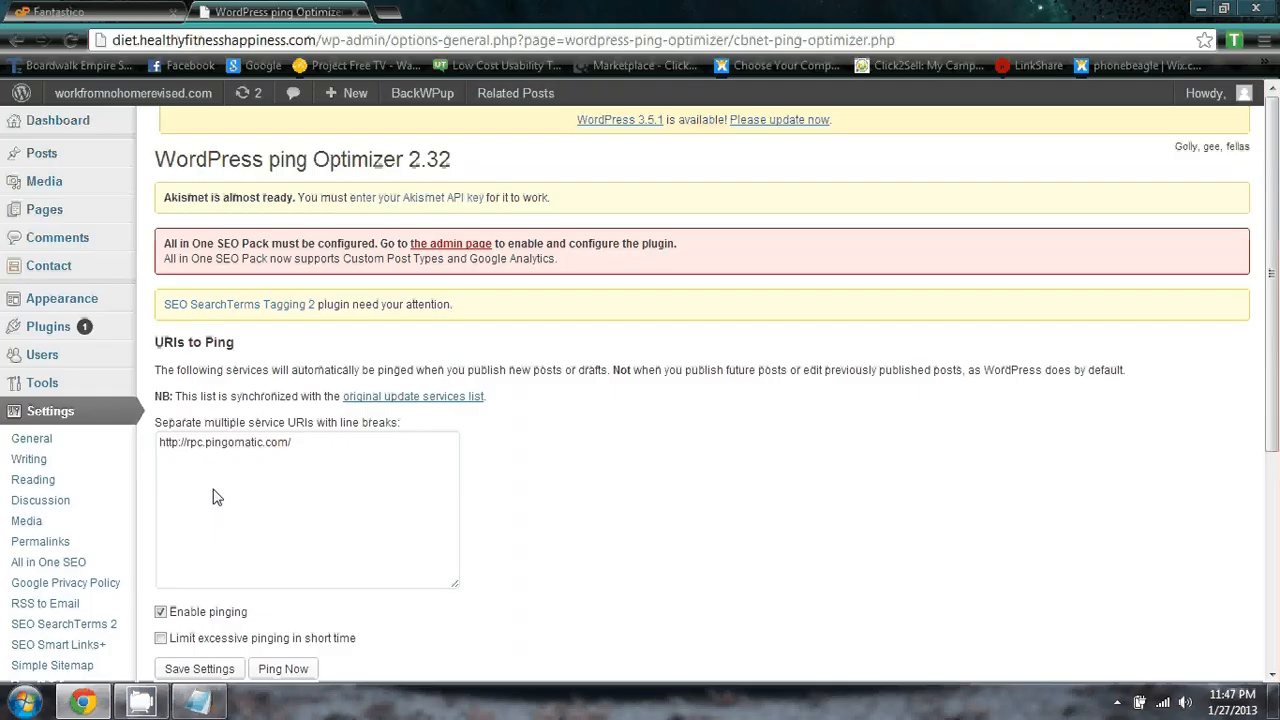
{"action": "right_click", "coordinate": [235, 491]}
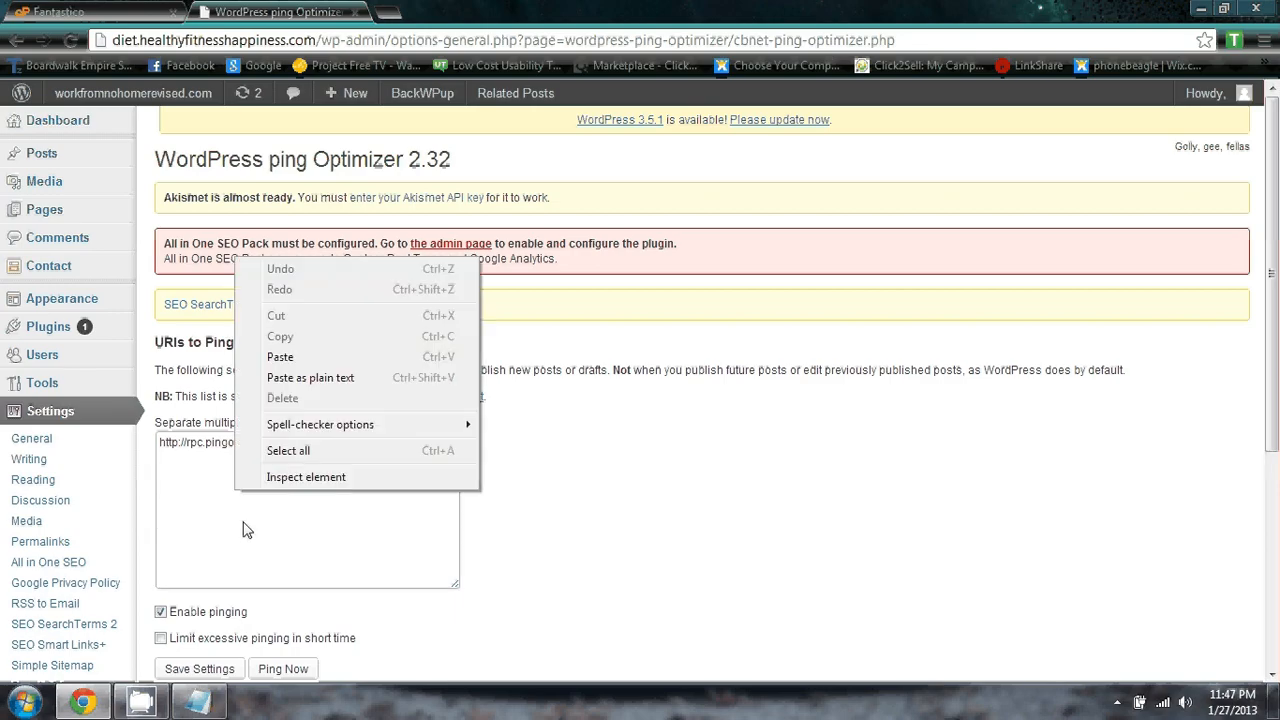
{"action": "left_click", "coordinate": [285, 357]}
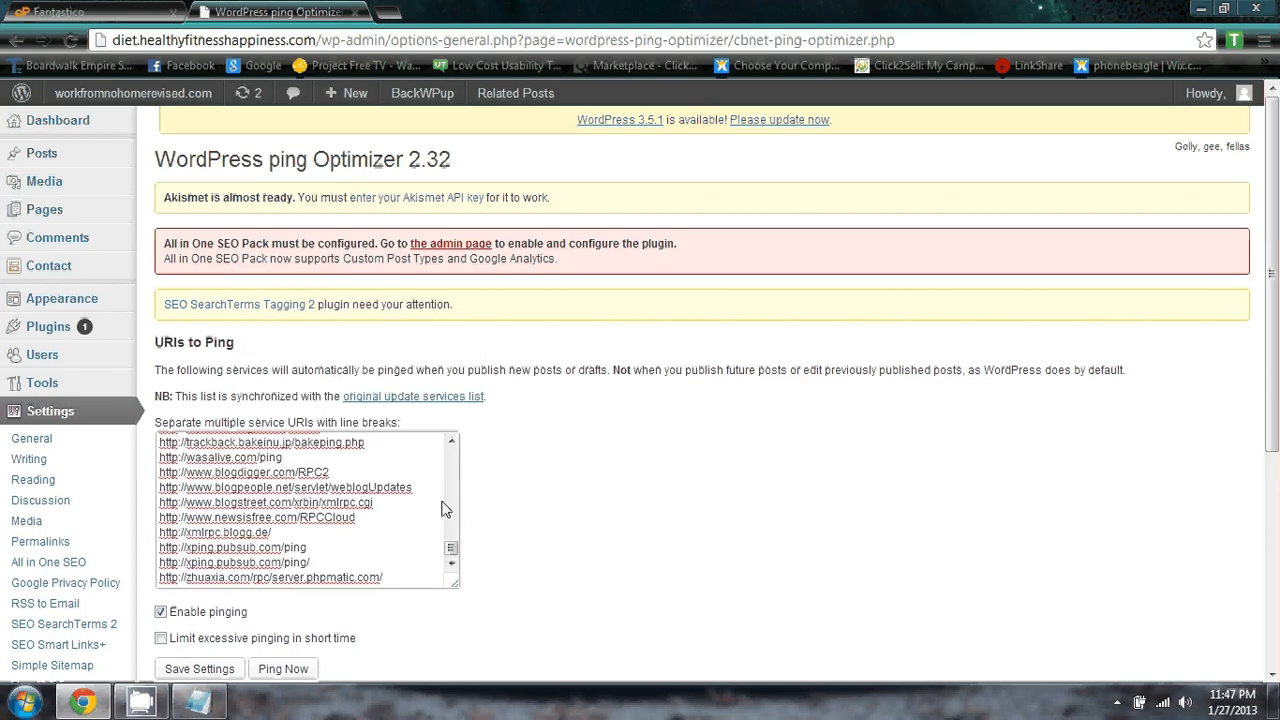
{"action": "scroll", "coordinate": [594, 486], "scroll_direction": "down", "scroll_amount": 3}
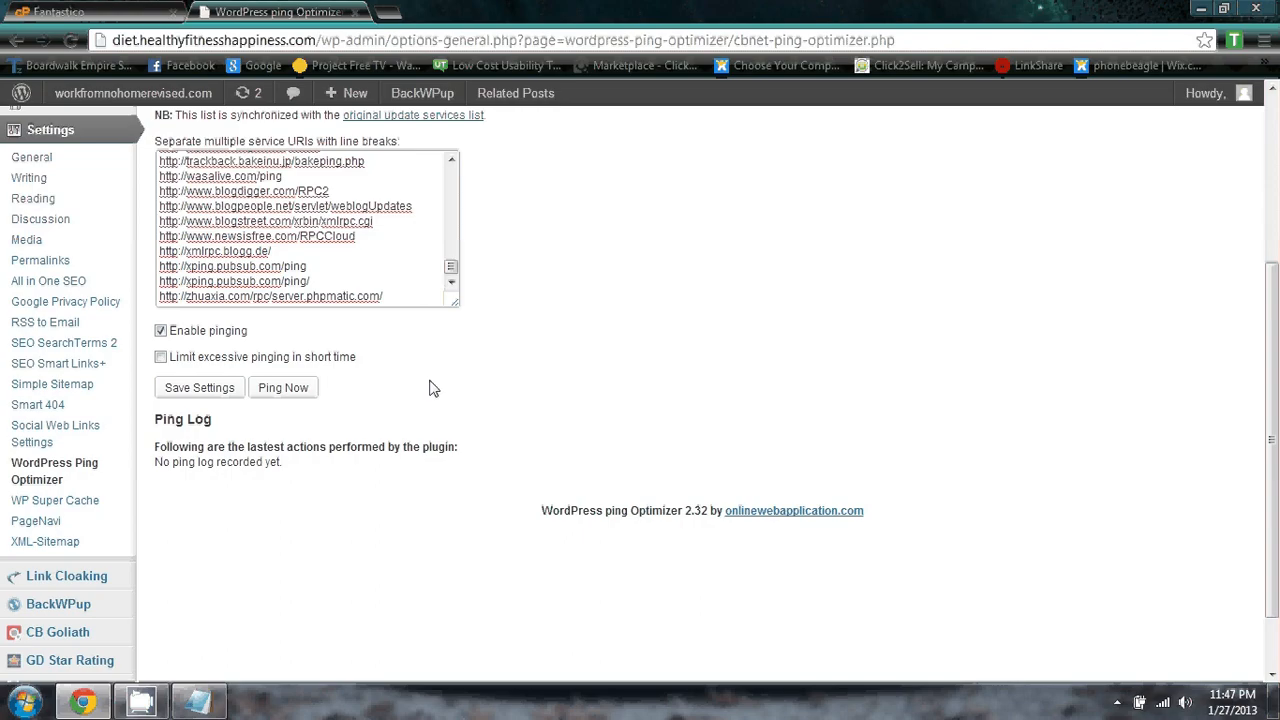
{"action": "left_click", "coordinate": [161, 357]}
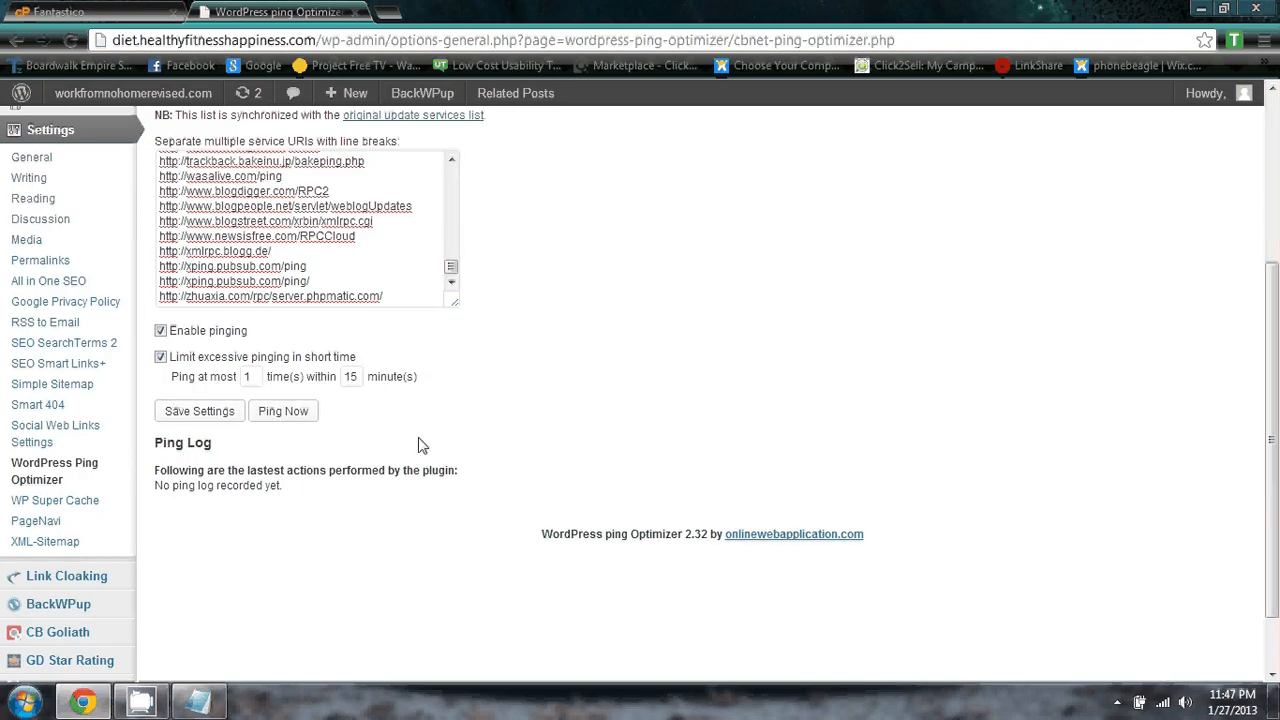
{"action": "left_click", "coordinate": [211, 418]}
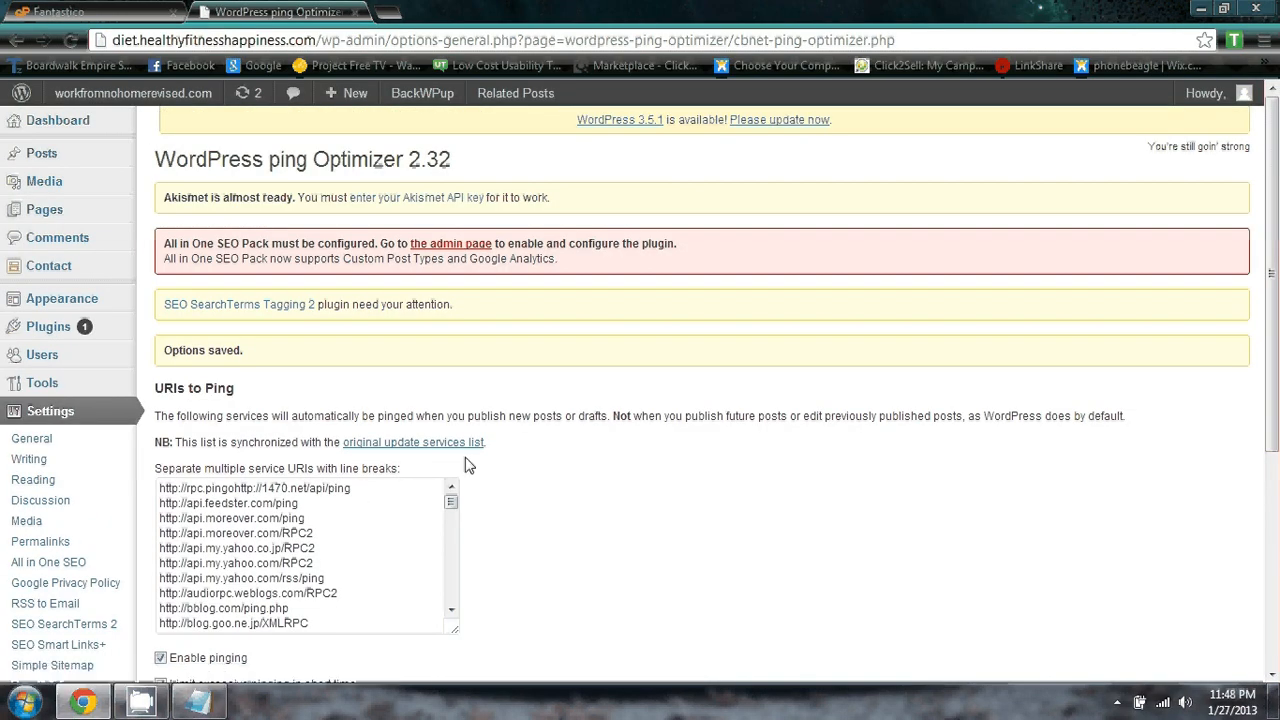
{"action": "scroll", "coordinate": [500, 466], "scroll_direction": "down", "scroll_amount": 5}
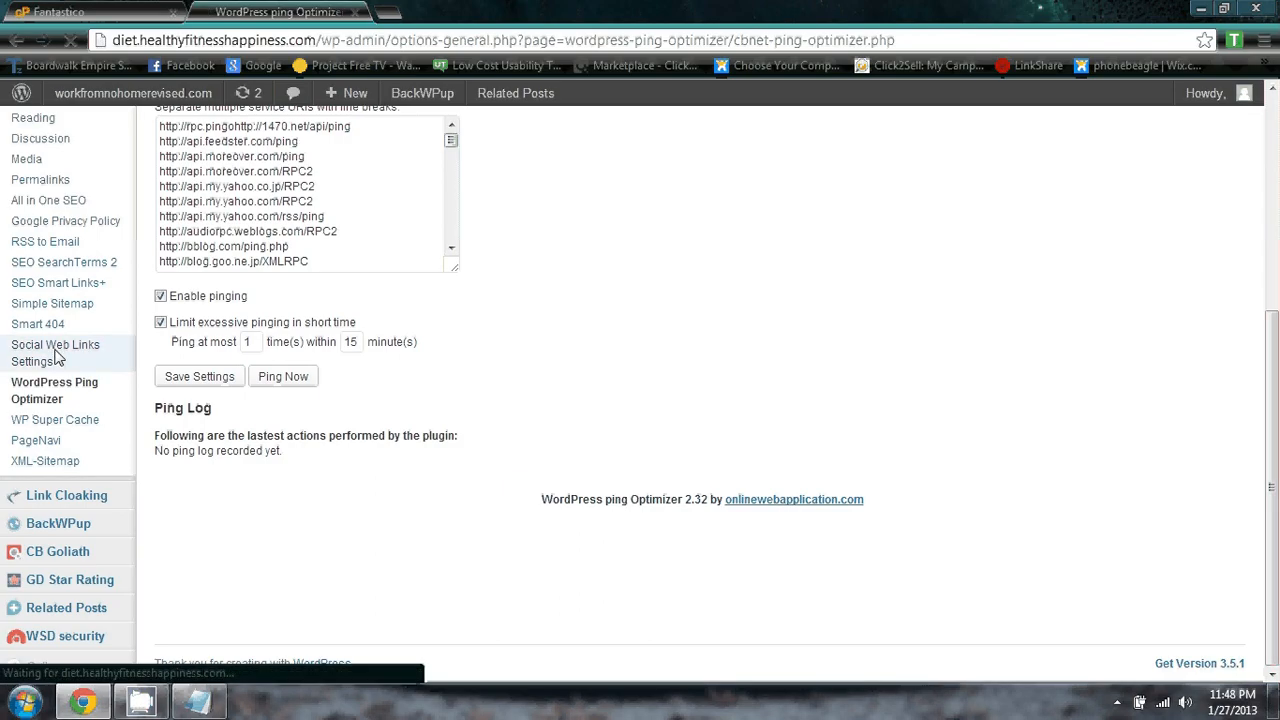
Review the Social Web Links settings page.
{"action": "left_click", "coordinate": [57, 358]}
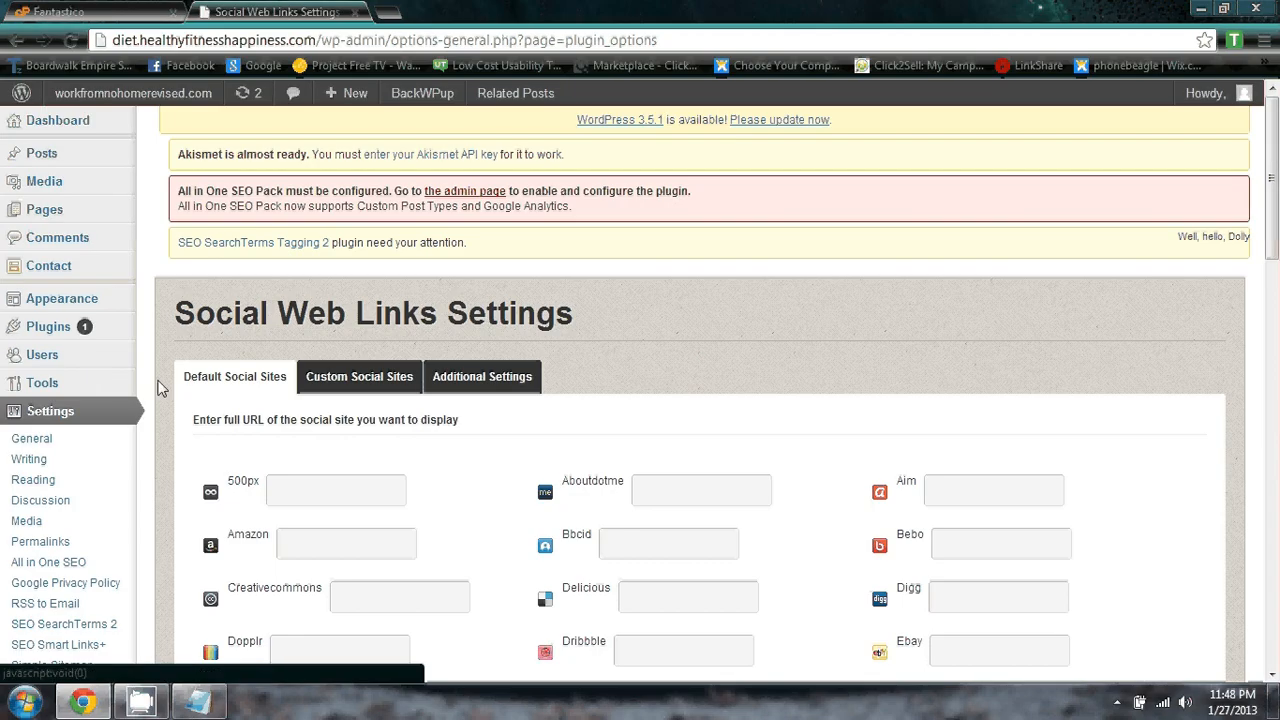
{"action": "scroll", "coordinate": [160, 385], "scroll_direction": "down", "scroll_amount": 6}
{"action": "scroll", "coordinate": [160, 385], "scroll_direction": "up", "scroll_amount": 4}
{"action": "scroll", "coordinate": [160, 385], "scroll_direction": "down", "scroll_amount": 6}
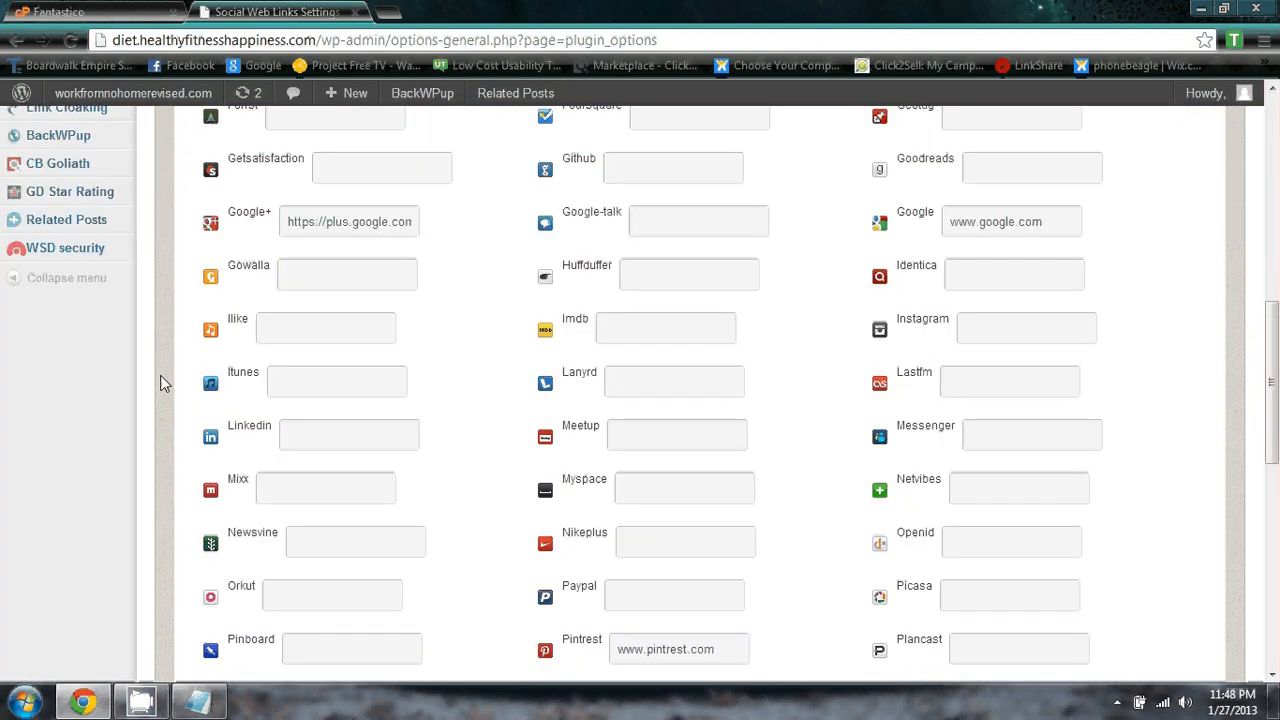
{"action": "scroll", "coordinate": [160, 375], "scroll_direction": "up", "scroll_amount": 1}
{"action": "mouse_move", "coordinate": [130, 345]}
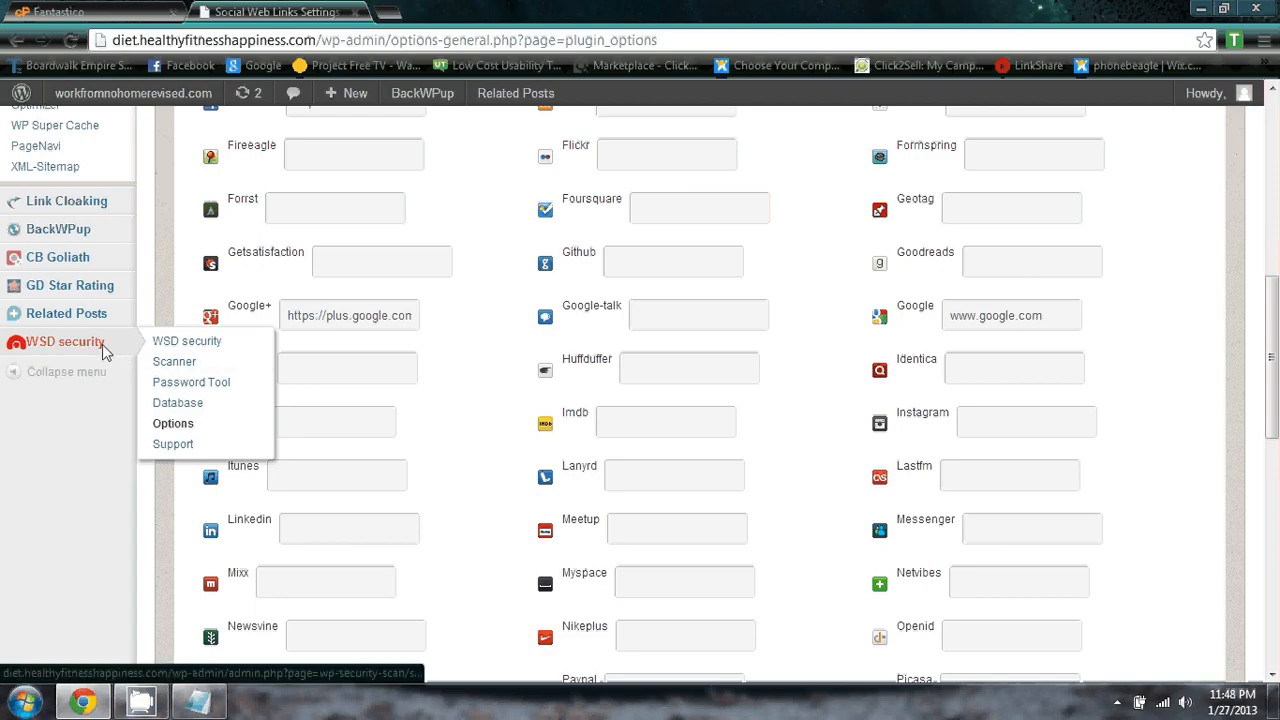
{"action": "scroll", "coordinate": [162, 369], "scroll_direction": "up", "scroll_amount": 3}
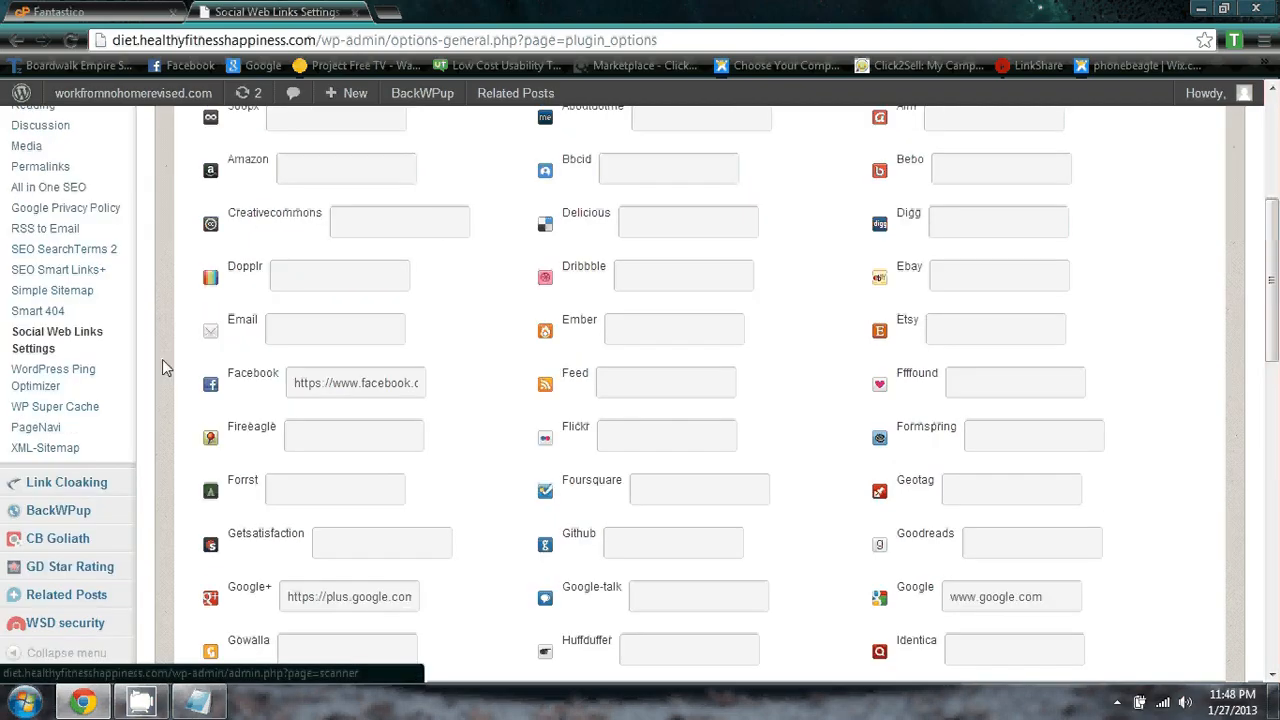
Look over the Smart 404 settings and the Simple Sitemap options.
{"action": "left_click", "coordinate": [57, 343]}
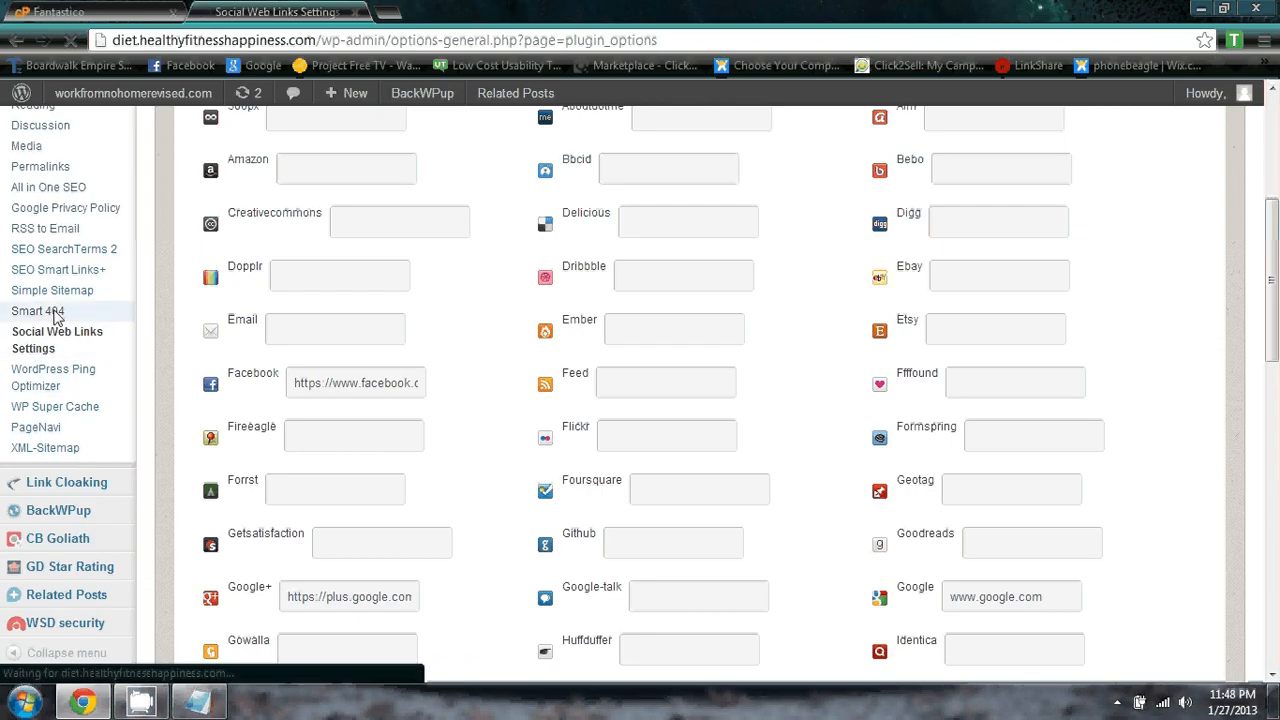
{"action": "scroll", "coordinate": [303, 401], "scroll_direction": "down", "scroll_amount": 3}
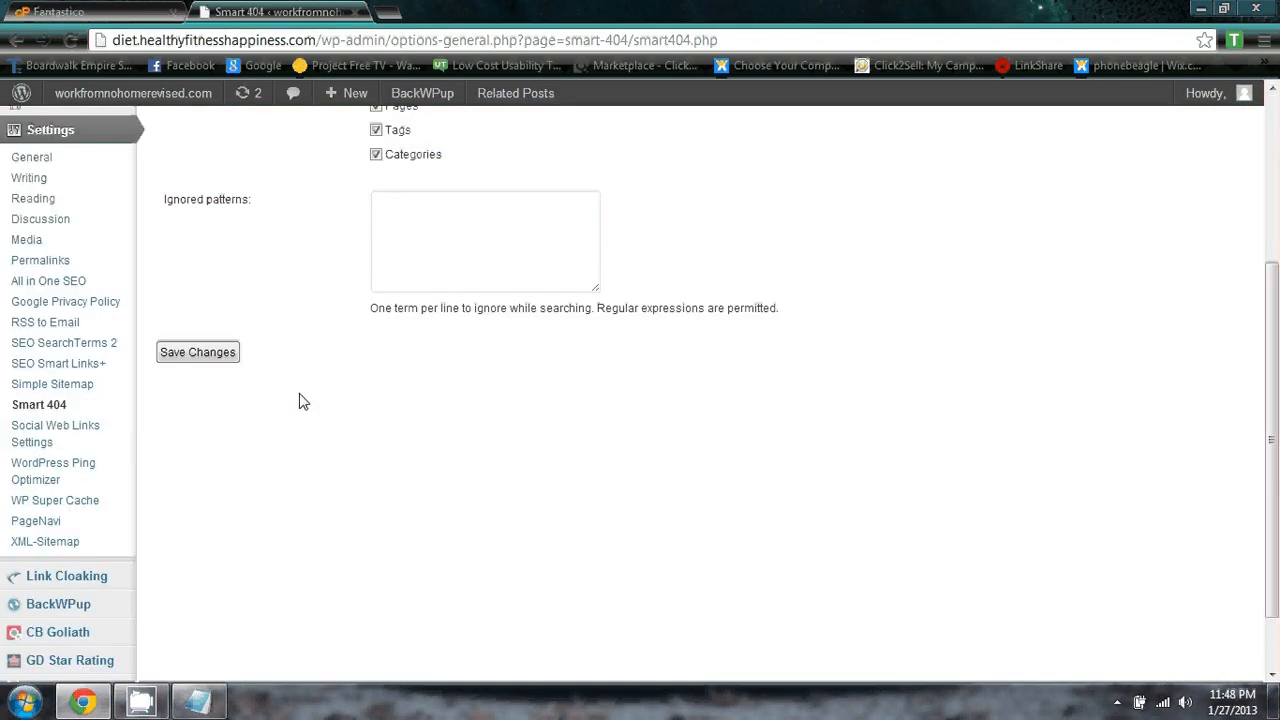
{"action": "scroll", "coordinate": [303, 401], "scroll_direction": "up", "scroll_amount": 2}
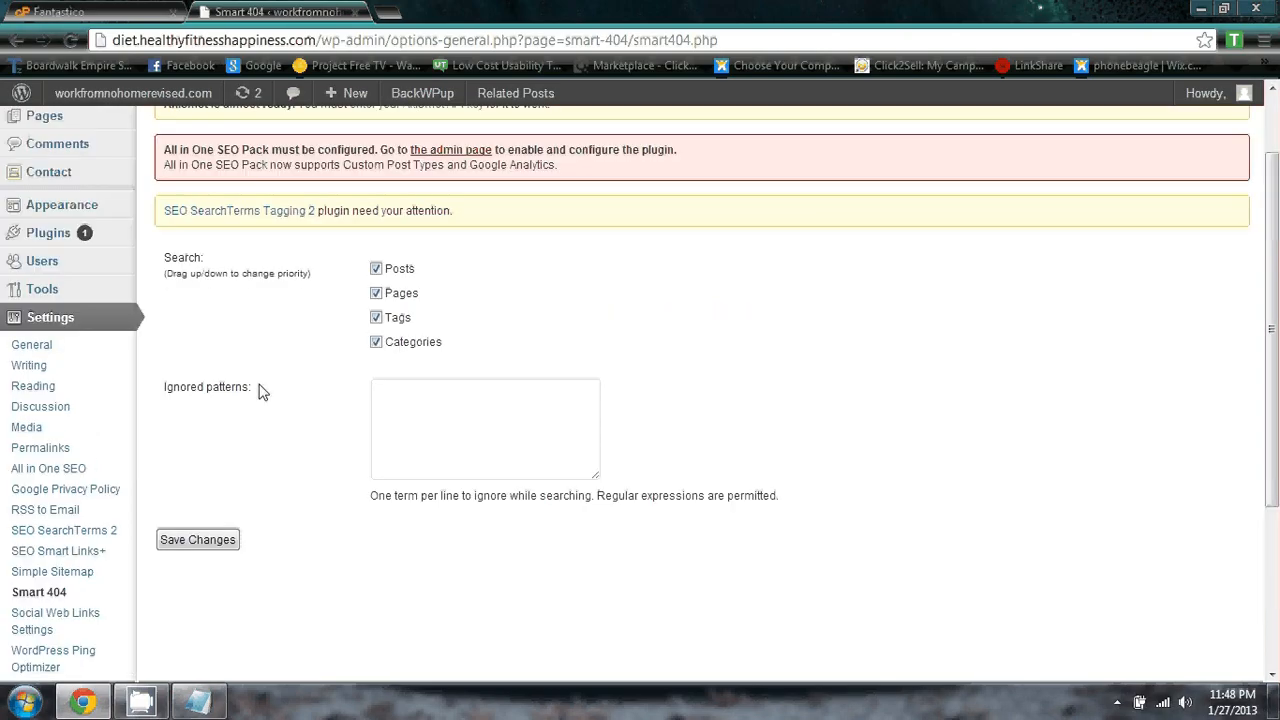
{"action": "left_click", "coordinate": [75, 577]}
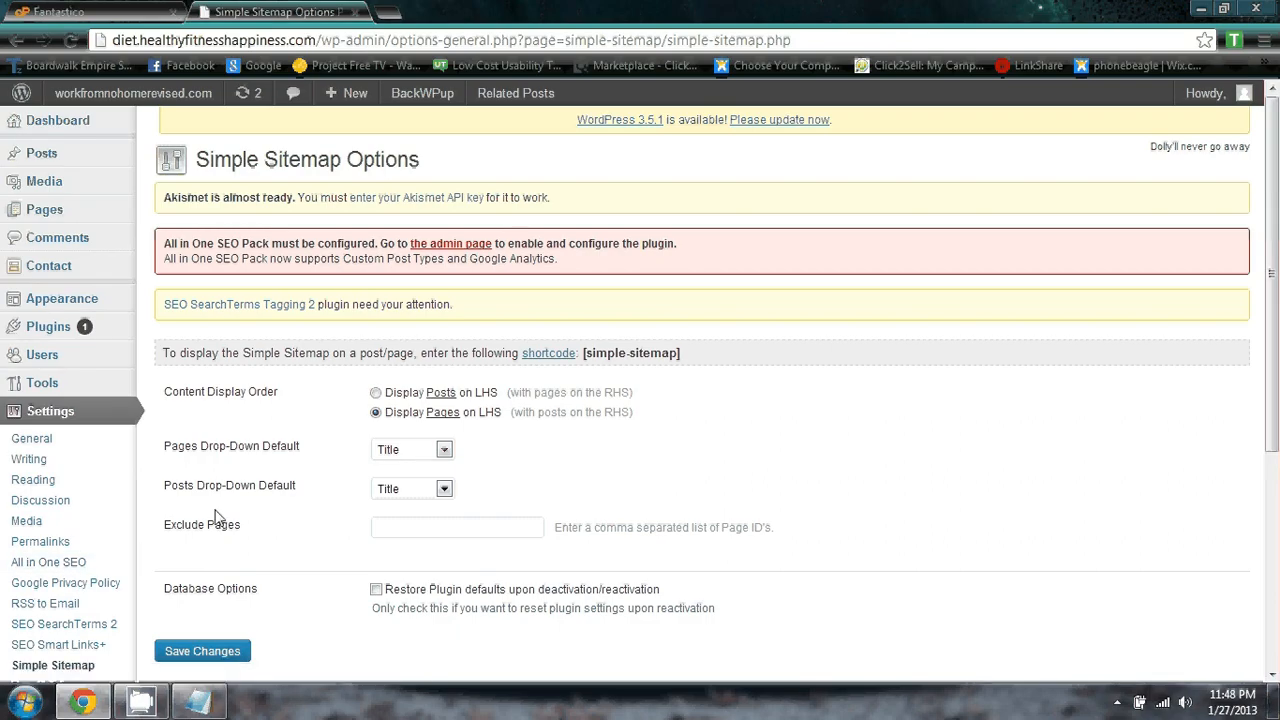
{"action": "scroll", "coordinate": [288, 395], "scroll_direction": "down", "scroll_amount": 2}
{"action": "scroll", "coordinate": [288, 400], "scroll_direction": "down", "scroll_amount": 2}
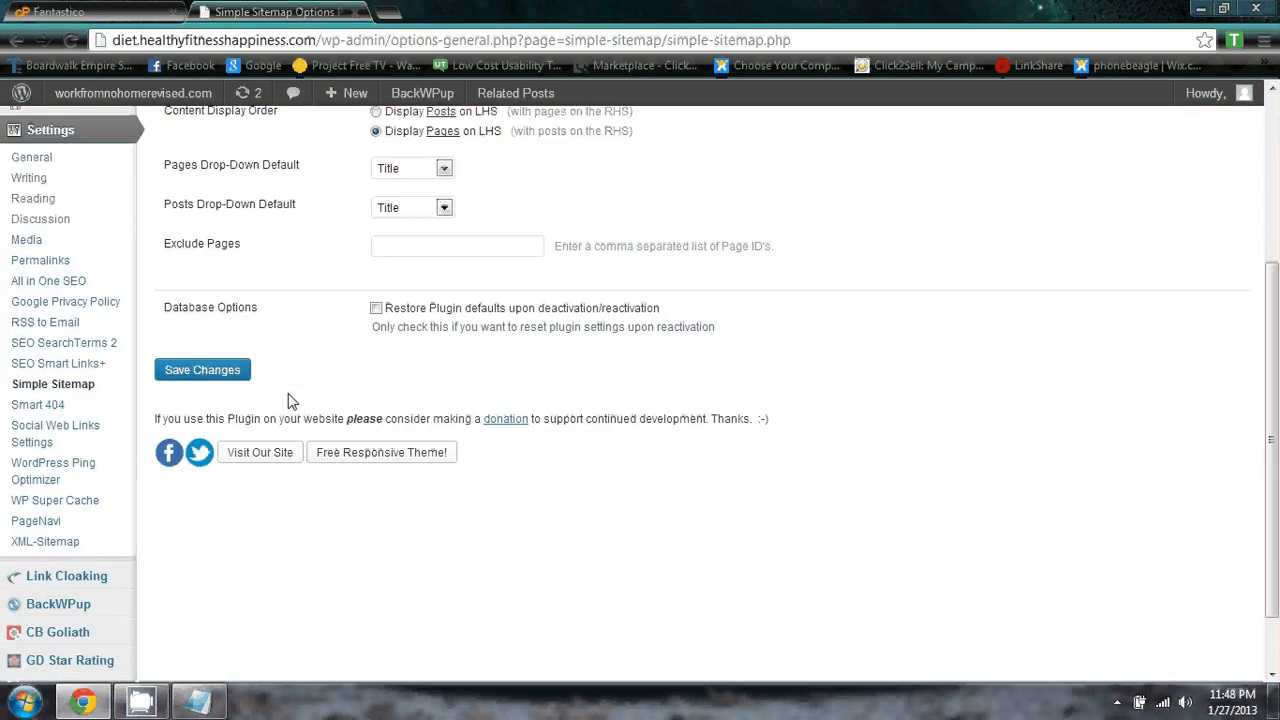
{"action": "scroll", "coordinate": [288, 400], "scroll_direction": "up", "scroll_amount": 4}
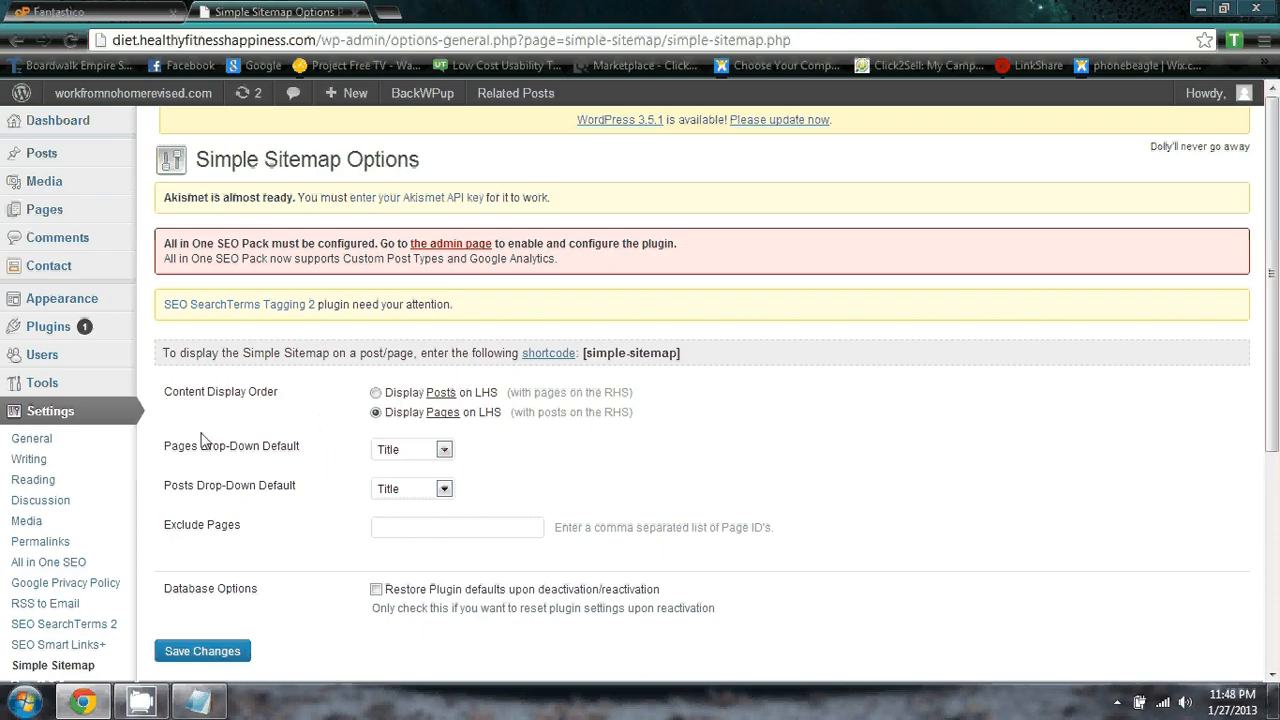
{"action": "scroll", "coordinate": [200, 440], "scroll_direction": "down", "scroll_amount": 1}
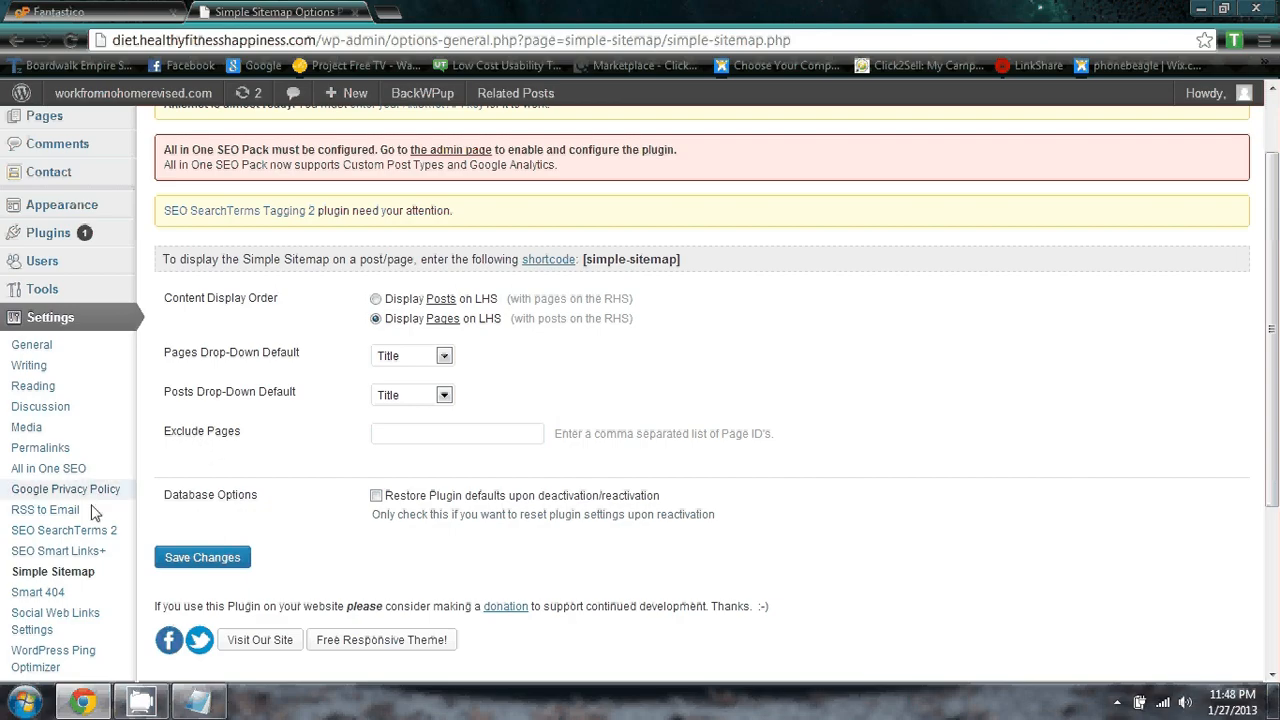
Scroll through the SEO Smart Links + settings.
{"action": "left_click", "coordinate": [88, 553]}
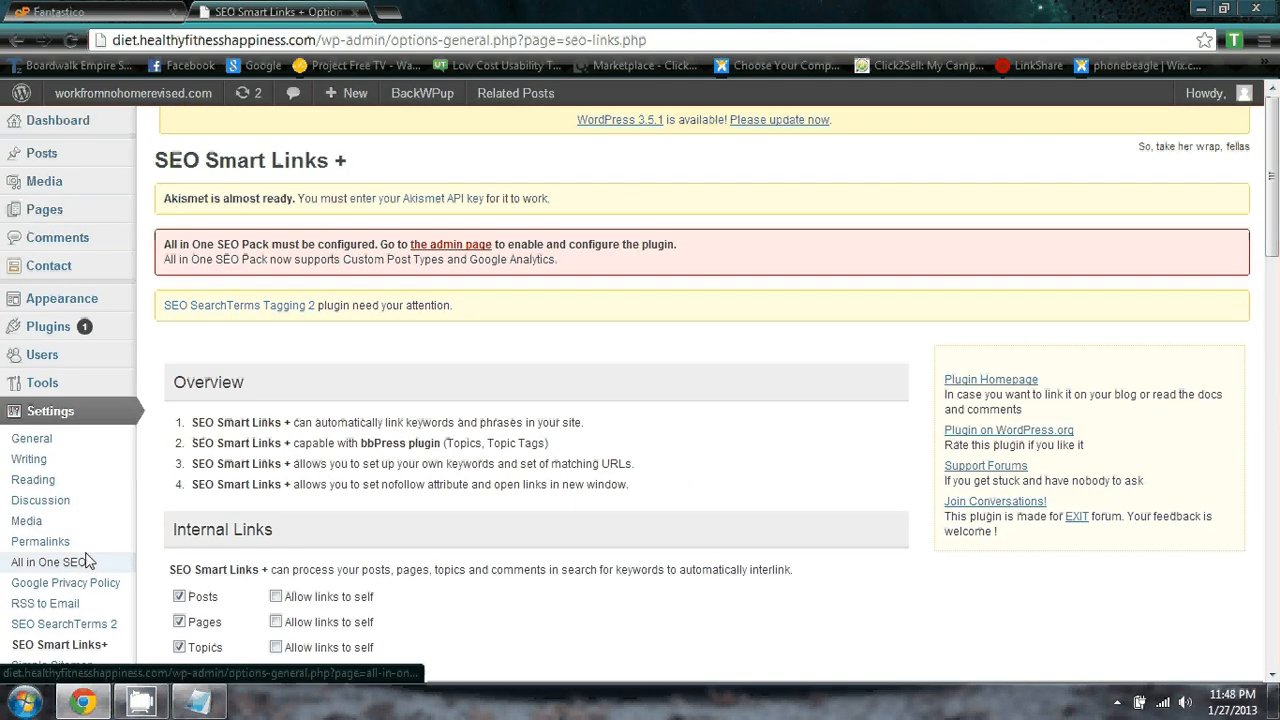
{"action": "scroll", "coordinate": [255, 433], "scroll_direction": "down", "scroll_amount": 2}
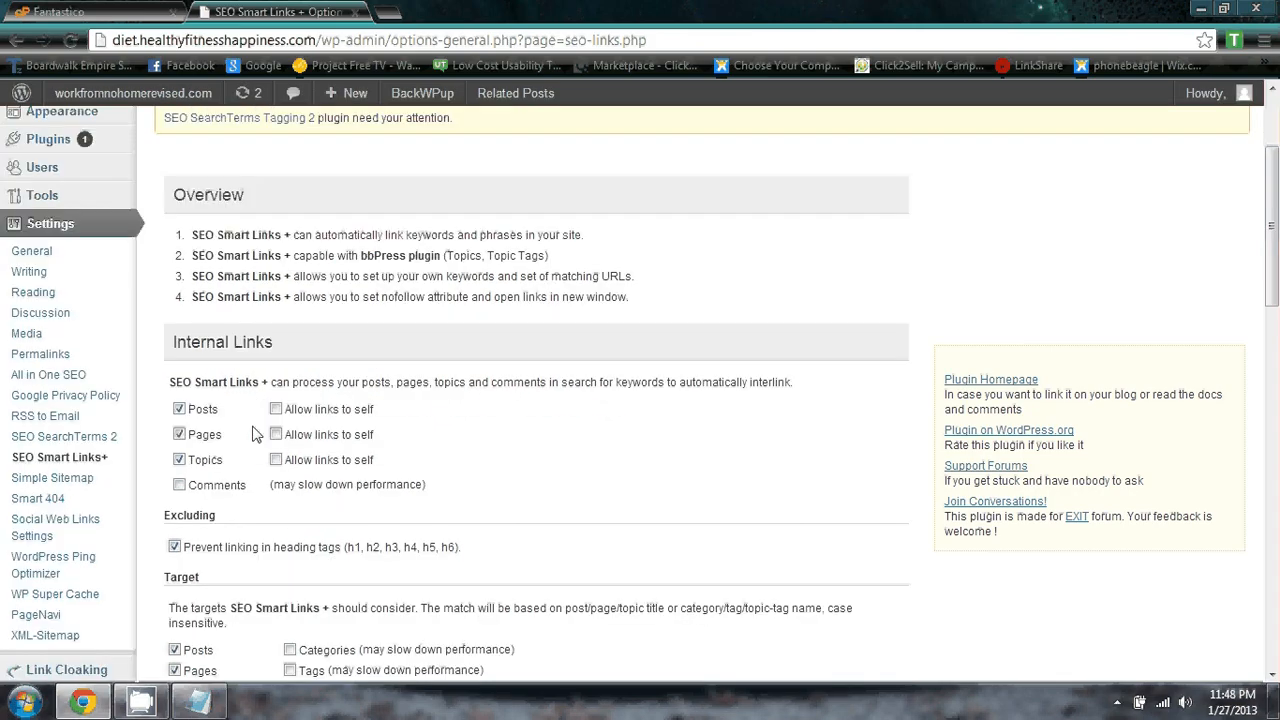
{"action": "scroll", "coordinate": [484, 444], "scroll_direction": "down", "scroll_amount": 3}
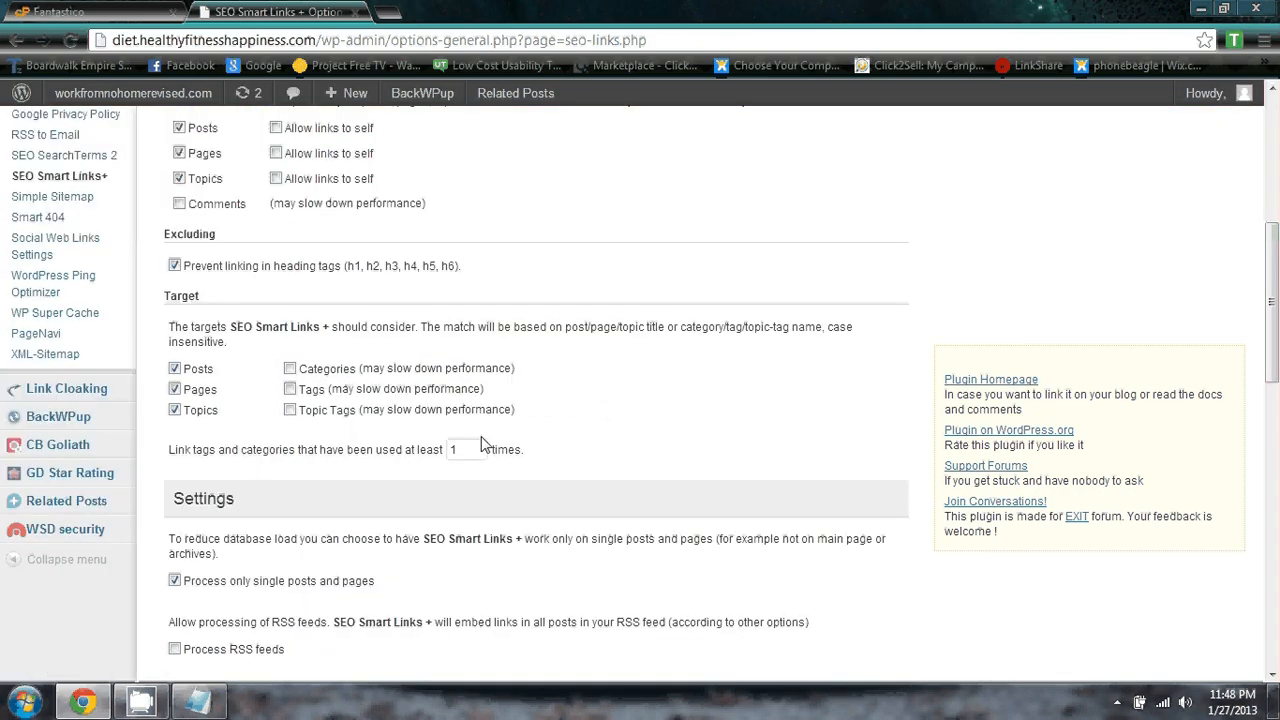
{"action": "scroll", "coordinate": [481, 444], "scroll_direction": "down", "scroll_amount": 3}
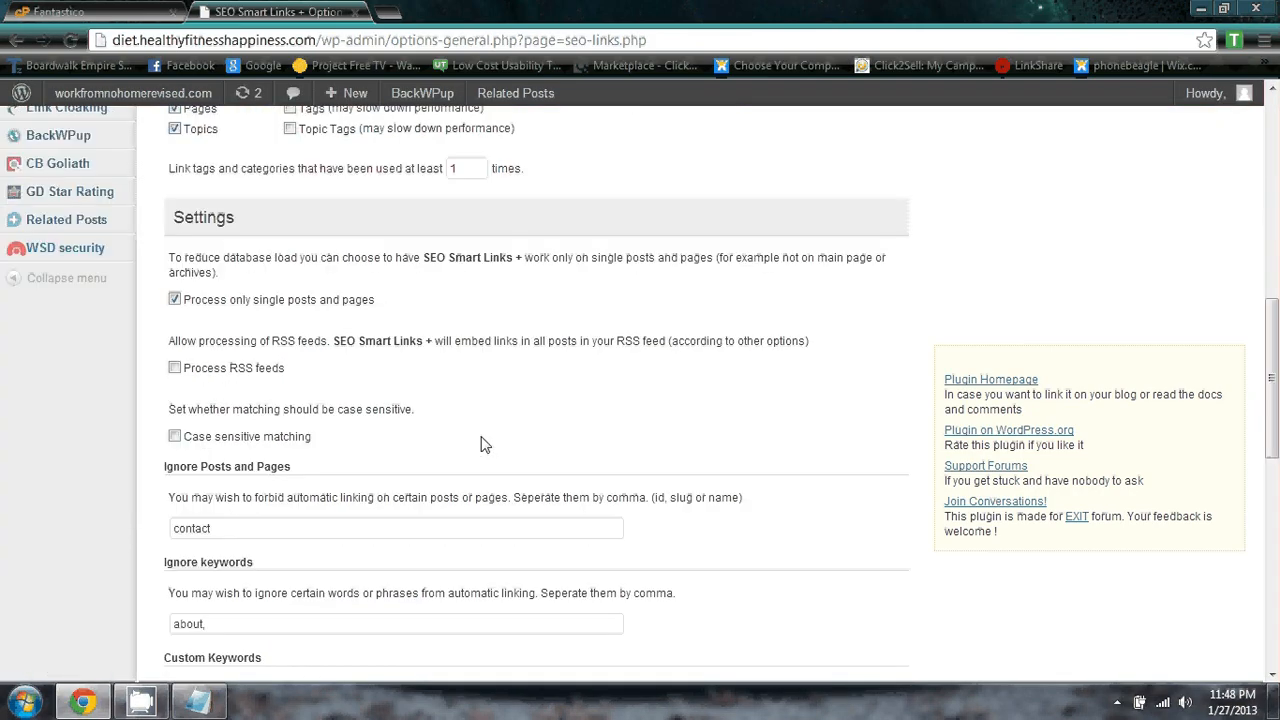
{"action": "scroll", "coordinate": [481, 444], "scroll_direction": "down", "scroll_amount": 4}
{"action": "scroll", "coordinate": [481, 444], "scroll_direction": "down", "scroll_amount": 4}
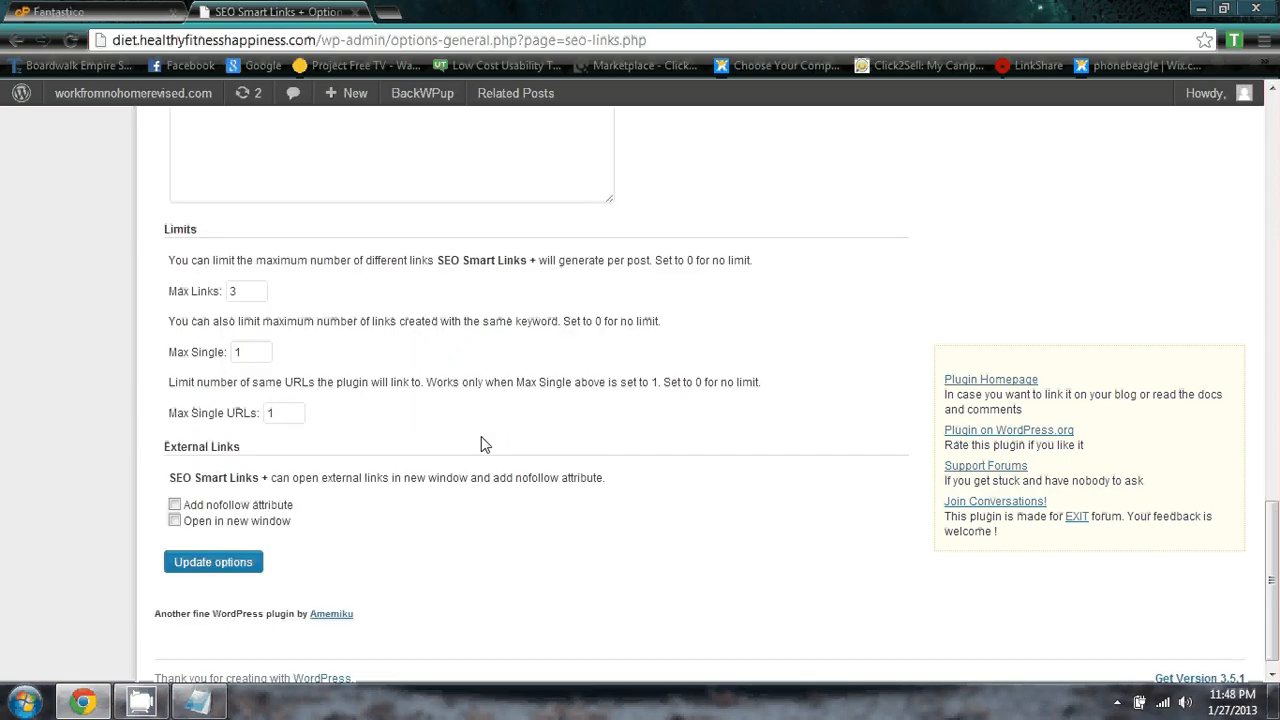
{"action": "scroll", "coordinate": [481, 444], "scroll_direction": "up", "scroll_amount": 10}
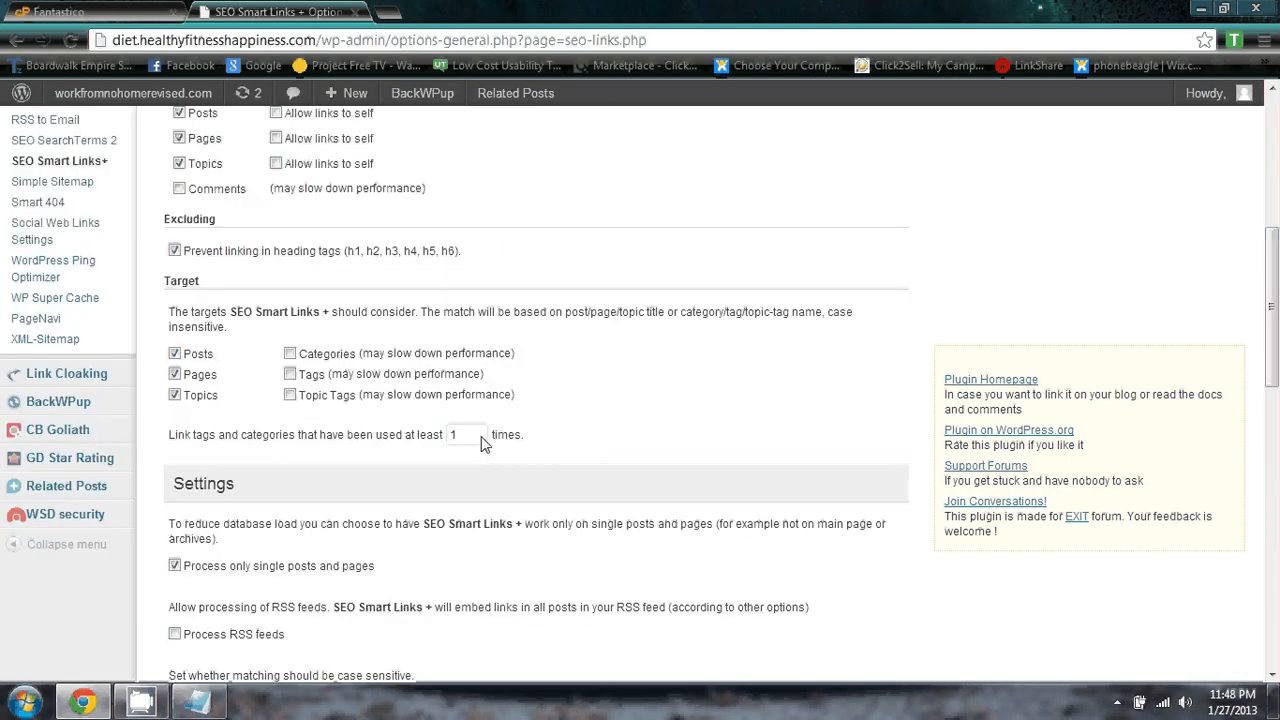
{"action": "scroll", "coordinate": [481, 444], "scroll_direction": "up", "scroll_amount": 4}
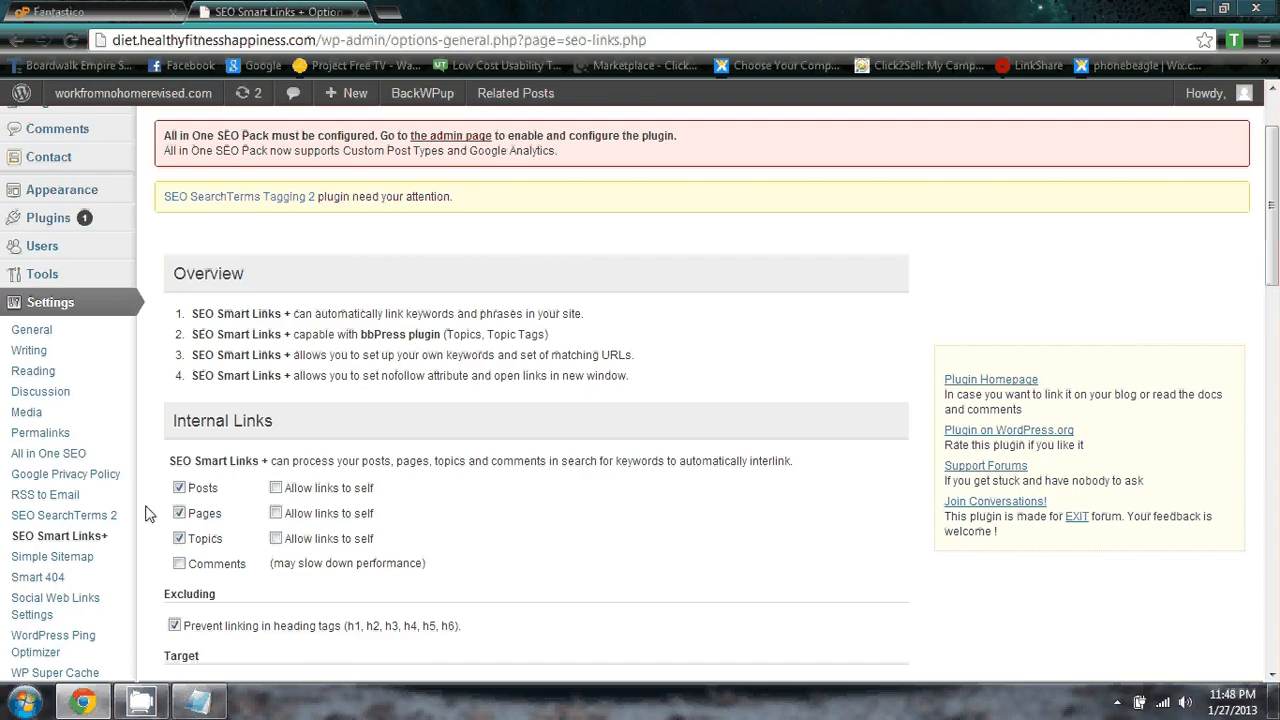
Open the SEO SearchTerms Tagging 2 settings, declining registration with No Thank You!
{"action": "left_click", "coordinate": [104, 516]}
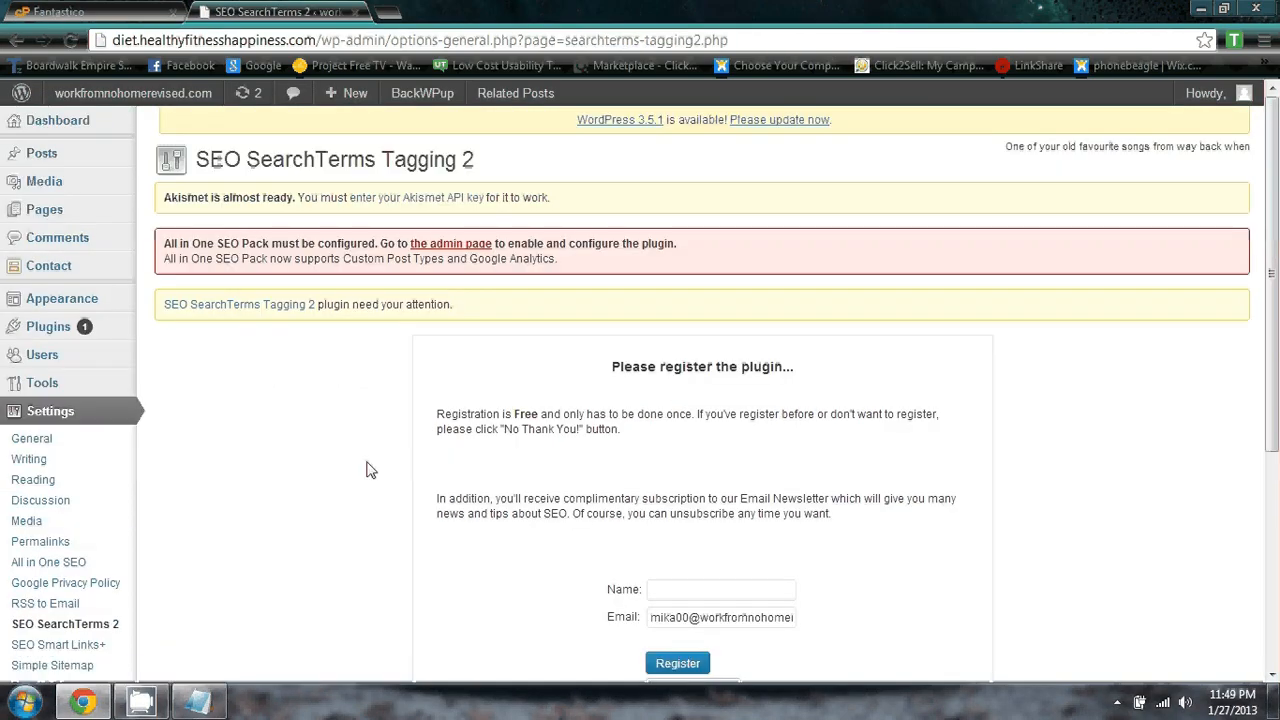
{"action": "scroll", "coordinate": [366, 466], "scroll_direction": "down", "scroll_amount": 3}
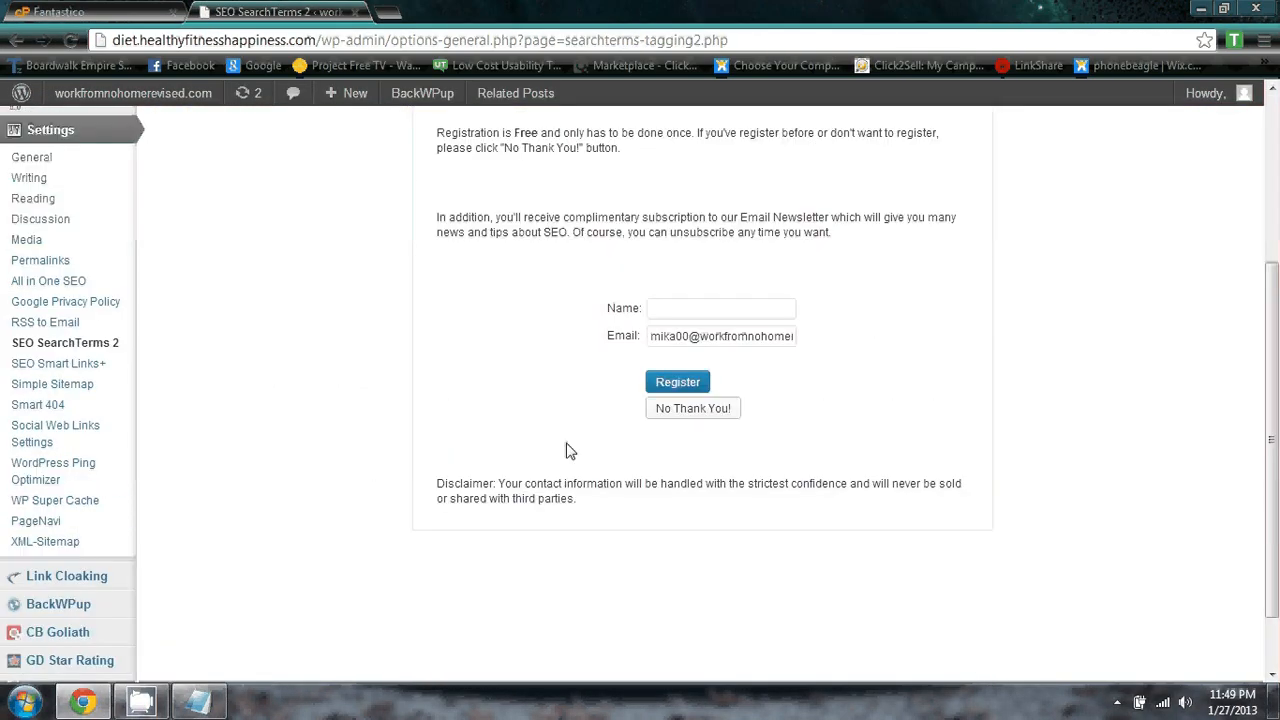
{"action": "left_click", "coordinate": [666, 410]}
{"action": "scroll", "coordinate": [400, 450], "scroll_direction": "down", "scroll_amount": 2}
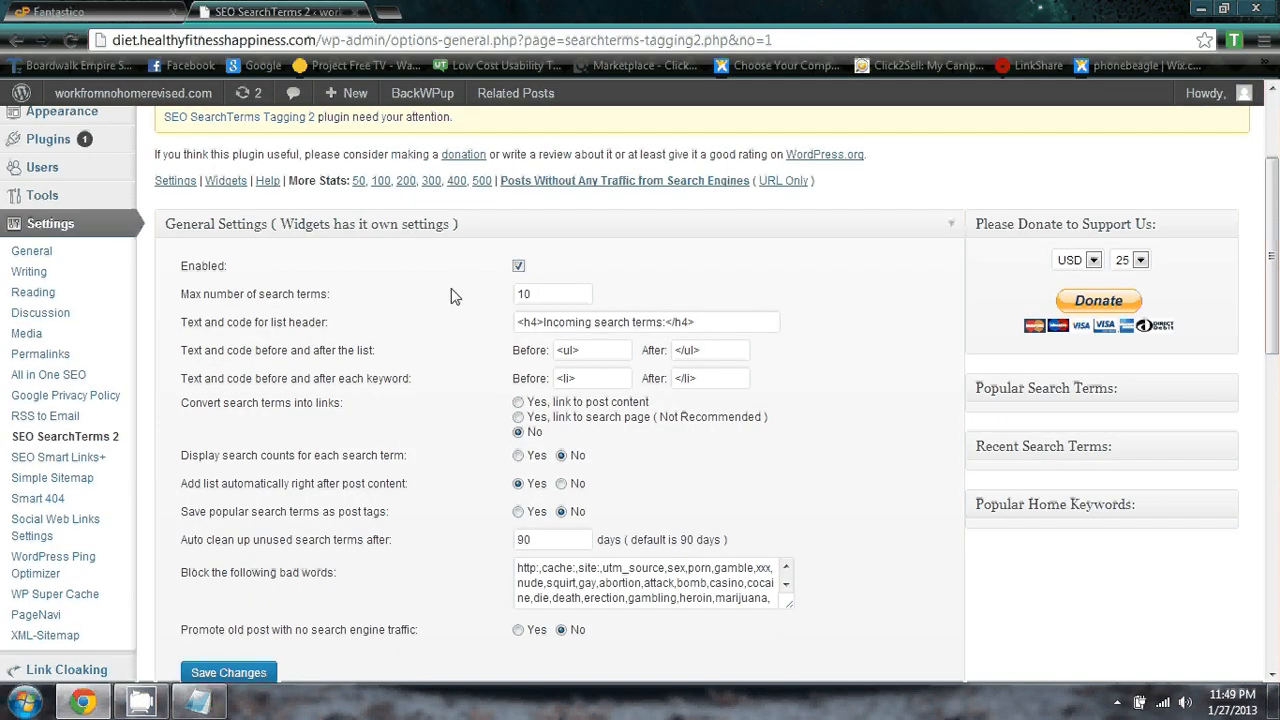
Set max search terms to 30, link them to post content, and save.
{"action": "left_click", "coordinate": [522, 294]}
{"action": "key", "text": "BackSpace"}
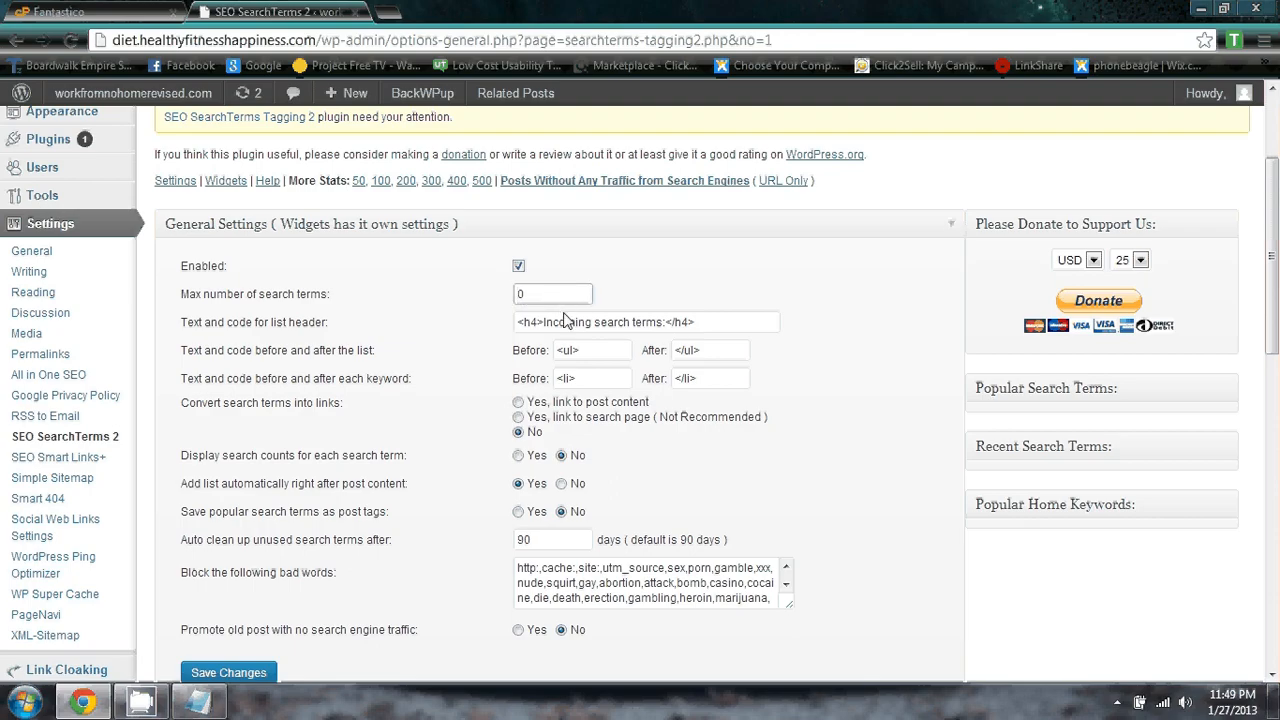
{"action": "type", "text": "3"}
{"action": "scroll", "coordinate": [510, 332], "scroll_direction": "down", "scroll_amount": 1}
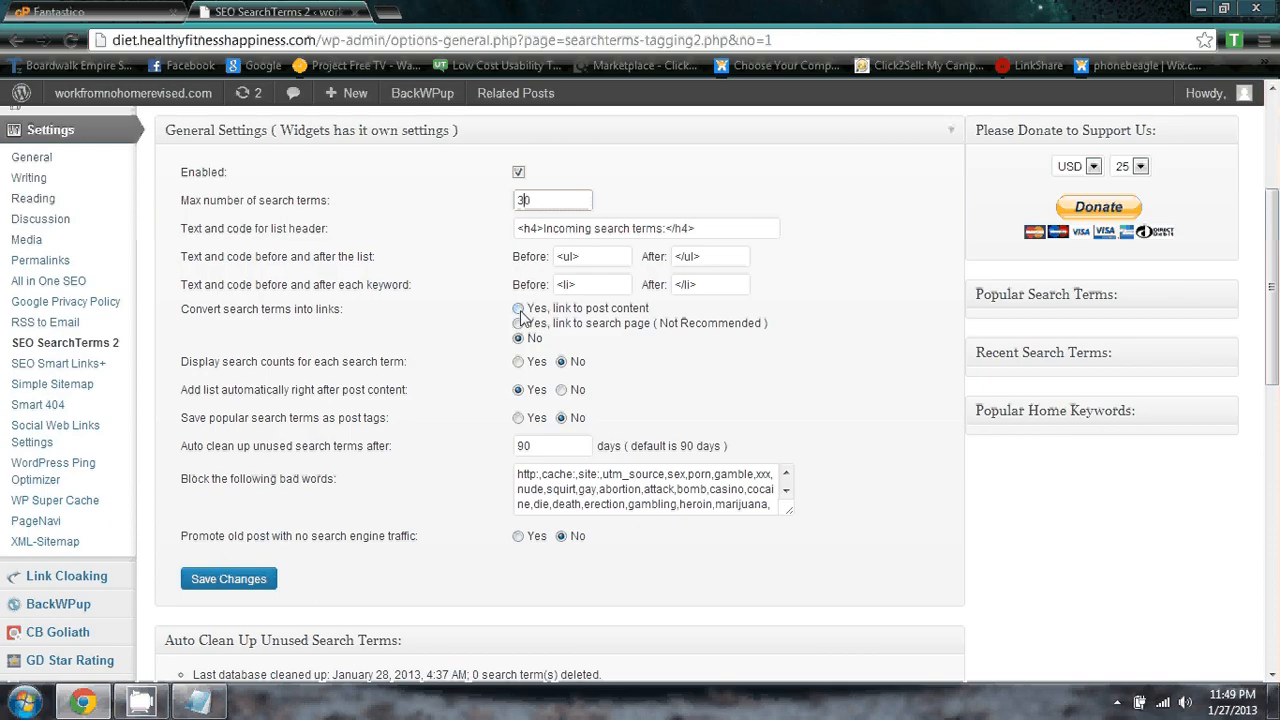
{"action": "left_click", "coordinate": [518, 309]}
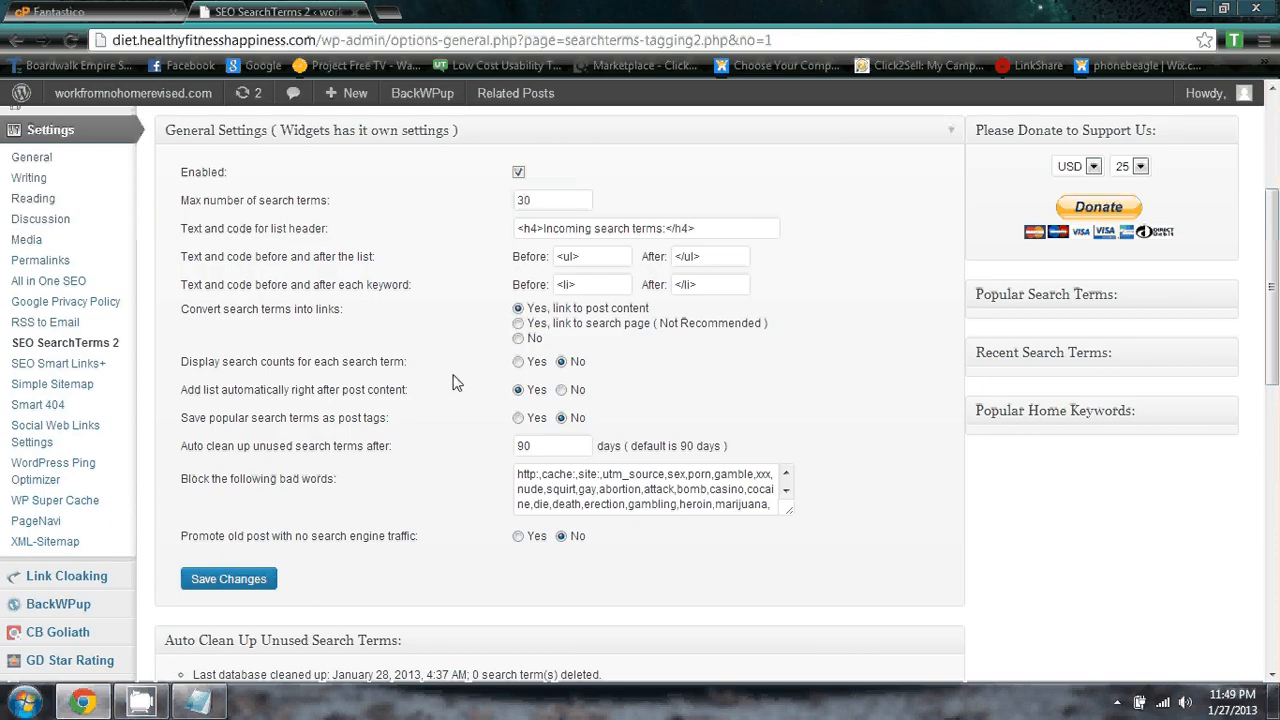
{"action": "scroll", "coordinate": [476, 379], "scroll_direction": "down", "scroll_amount": 2}
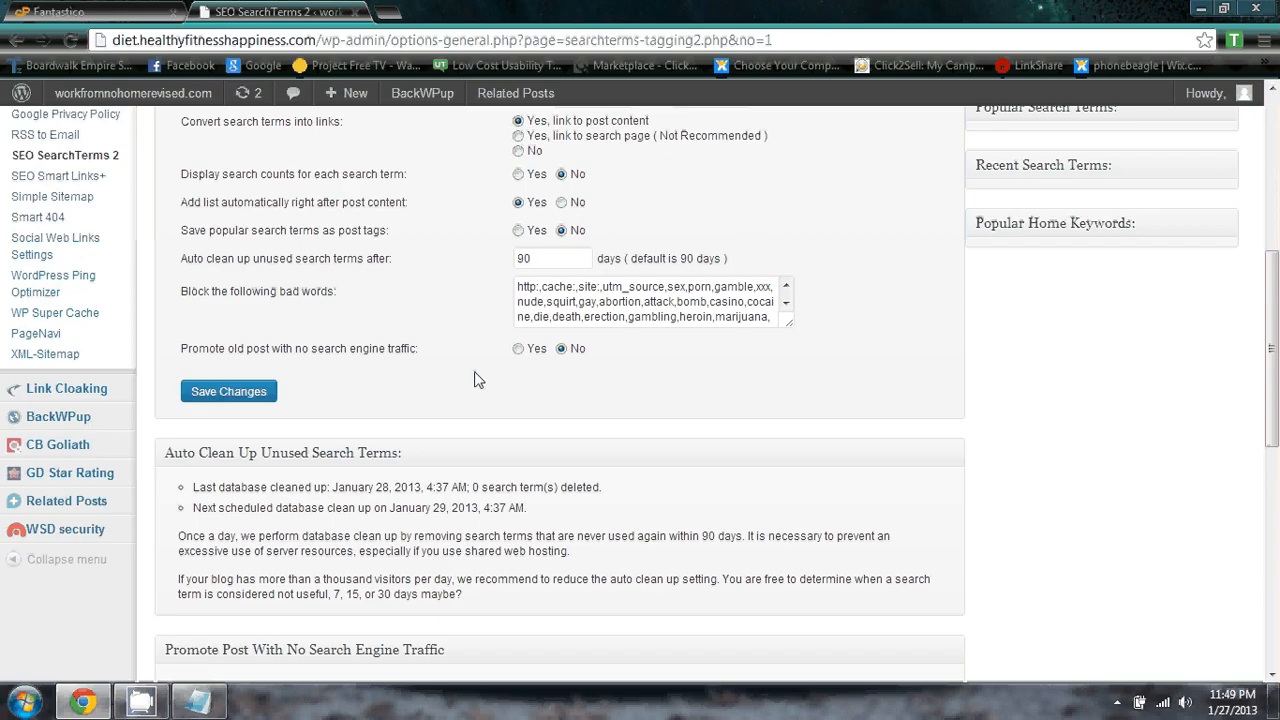
{"action": "left_click", "coordinate": [263, 394]}
{"action": "scroll", "coordinate": [432, 402], "scroll_direction": "down", "scroll_amount": 4}
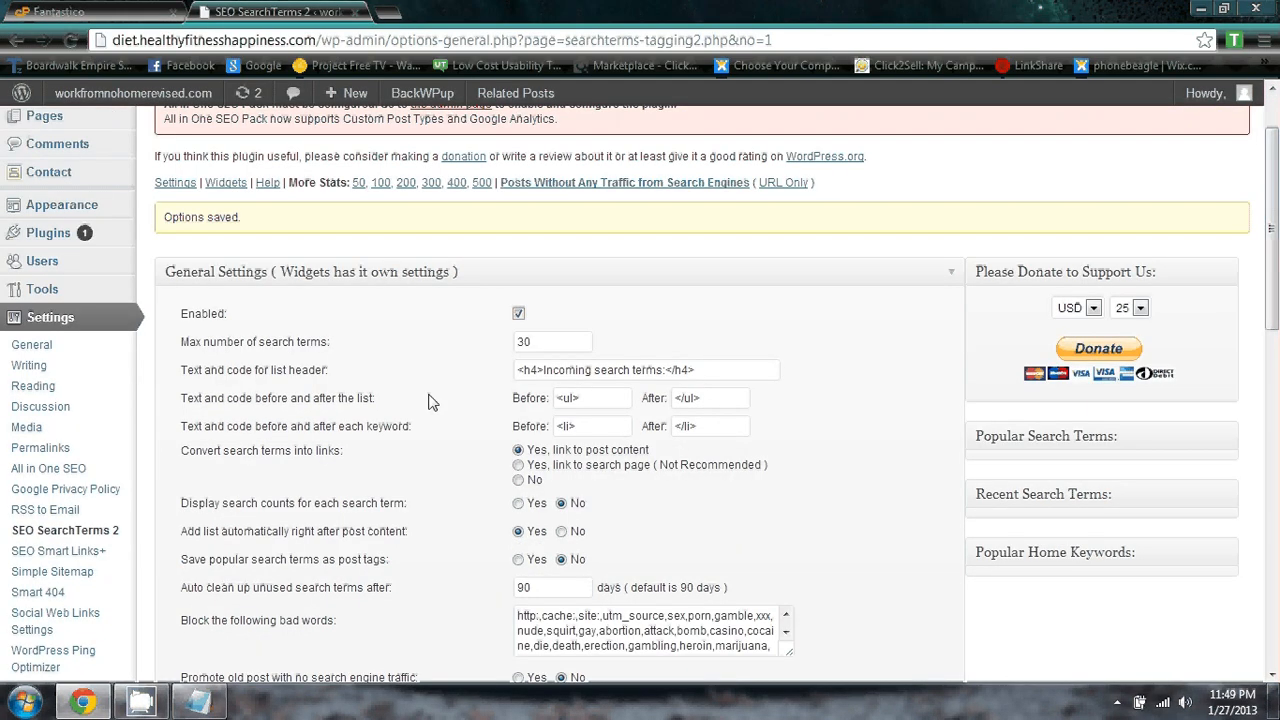
{"action": "scroll", "coordinate": [432, 402], "scroll_direction": "down", "scroll_amount": 5}
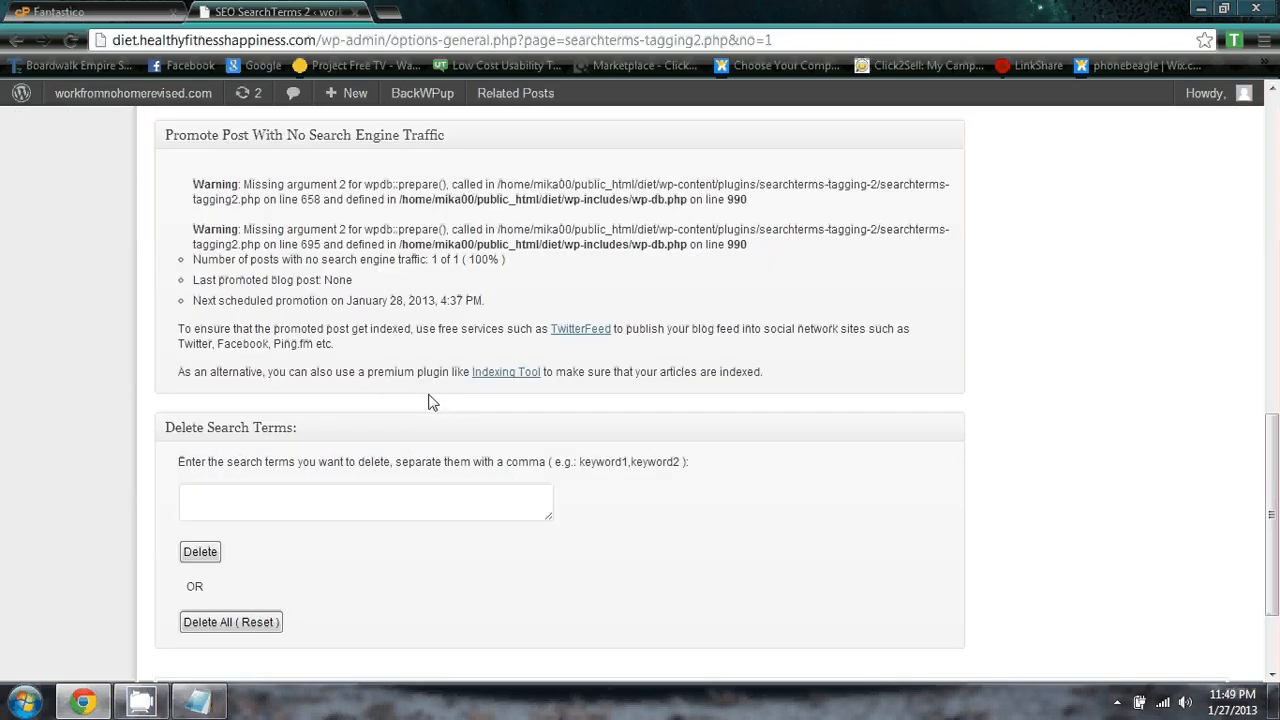
{"action": "scroll", "coordinate": [432, 402], "scroll_direction": "up", "scroll_amount": 9}
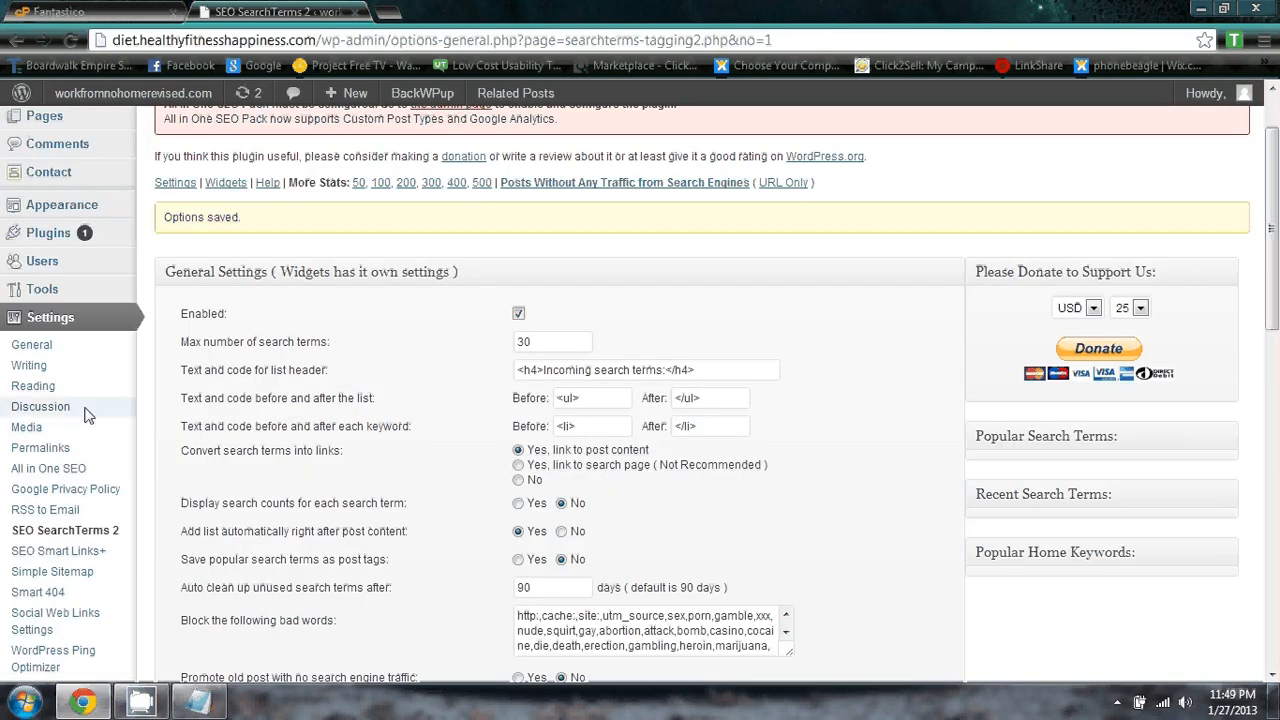
Go to the Google Privacy Policy settings and copy the <!-- googleprivacypolicy --> placeholder.
{"action": "left_click", "coordinate": [60, 509]}
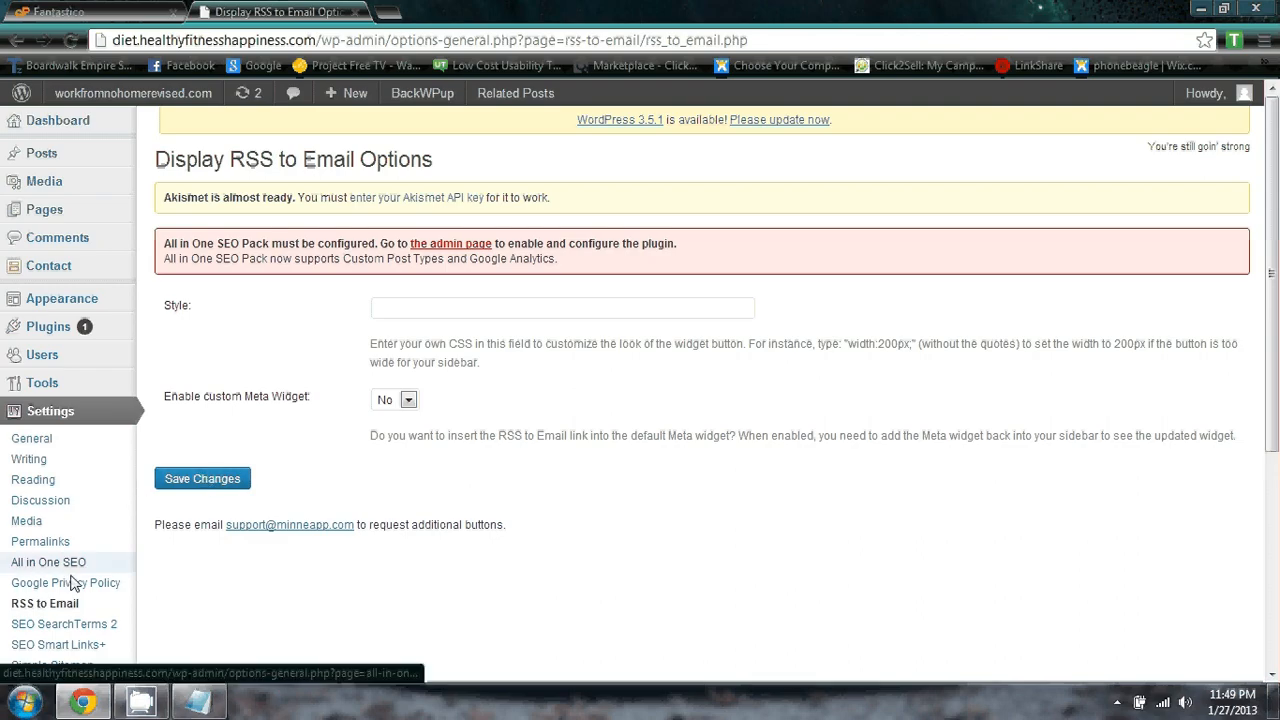
{"action": "left_click", "coordinate": [70, 588]}
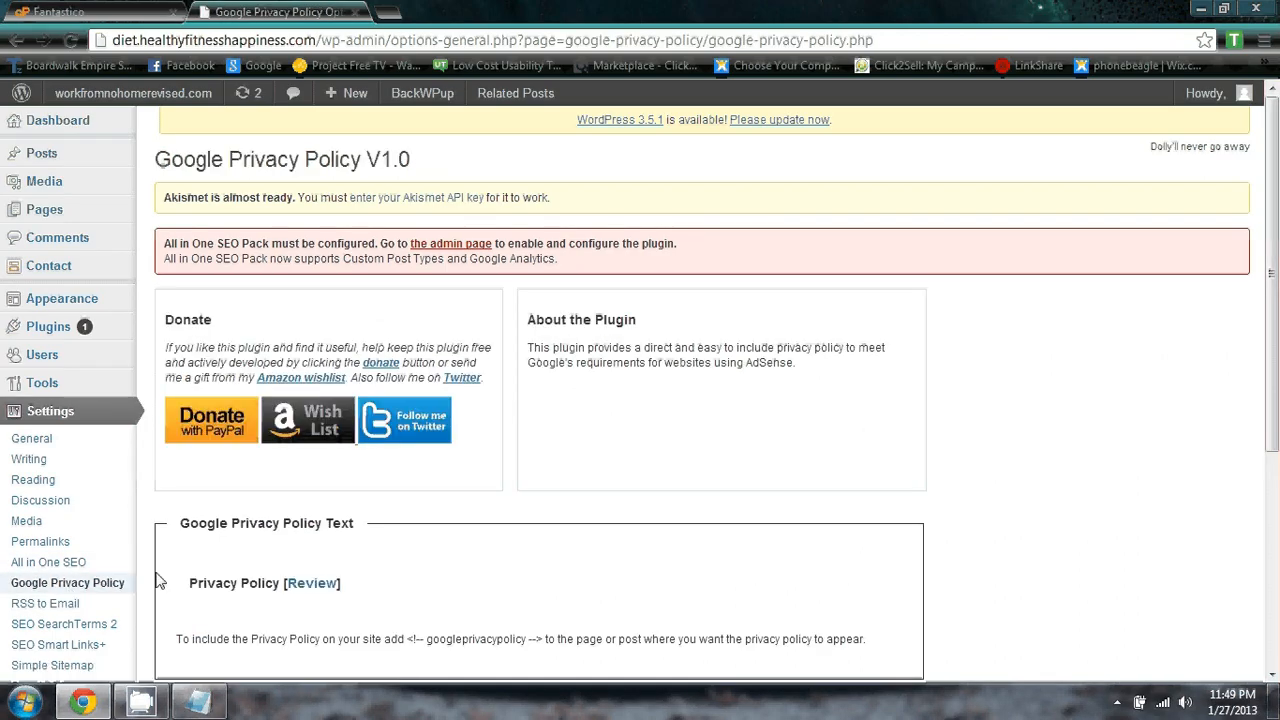
{"action": "scroll", "coordinate": [410, 505], "scroll_direction": "down", "scroll_amount": 5}
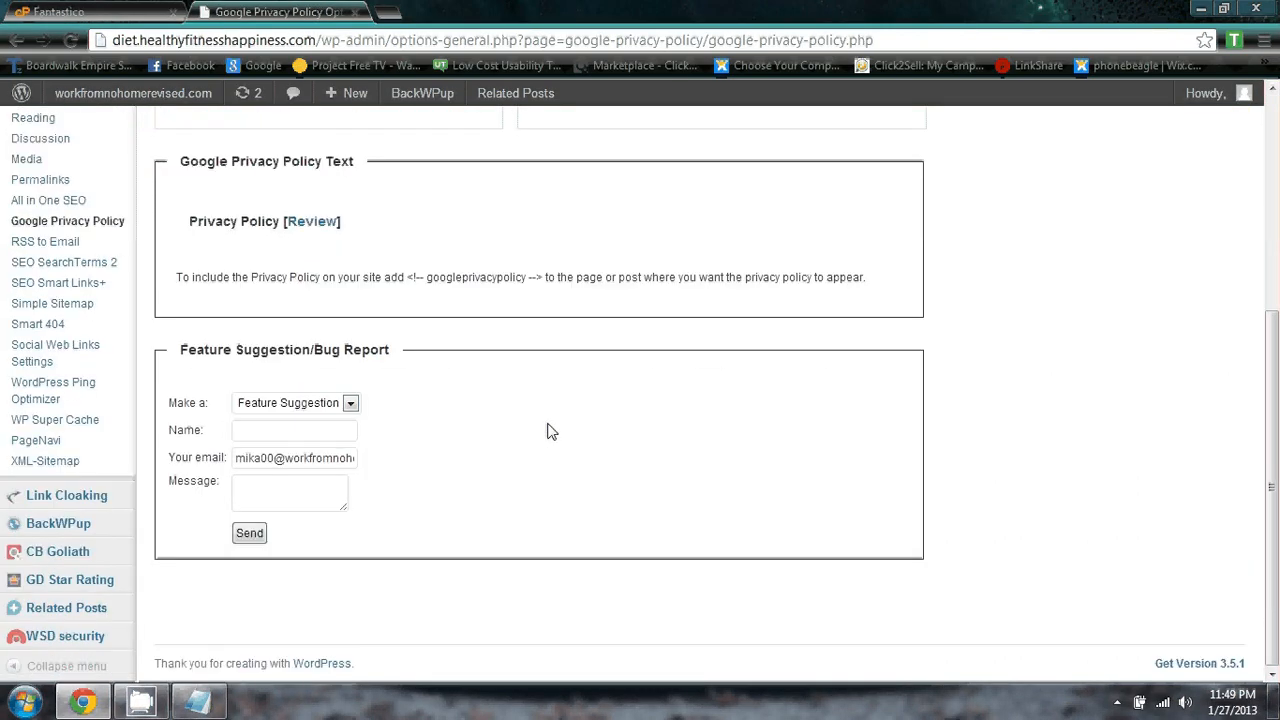
{"action": "scroll", "coordinate": [548, 431], "scroll_direction": "up", "scroll_amount": 2}
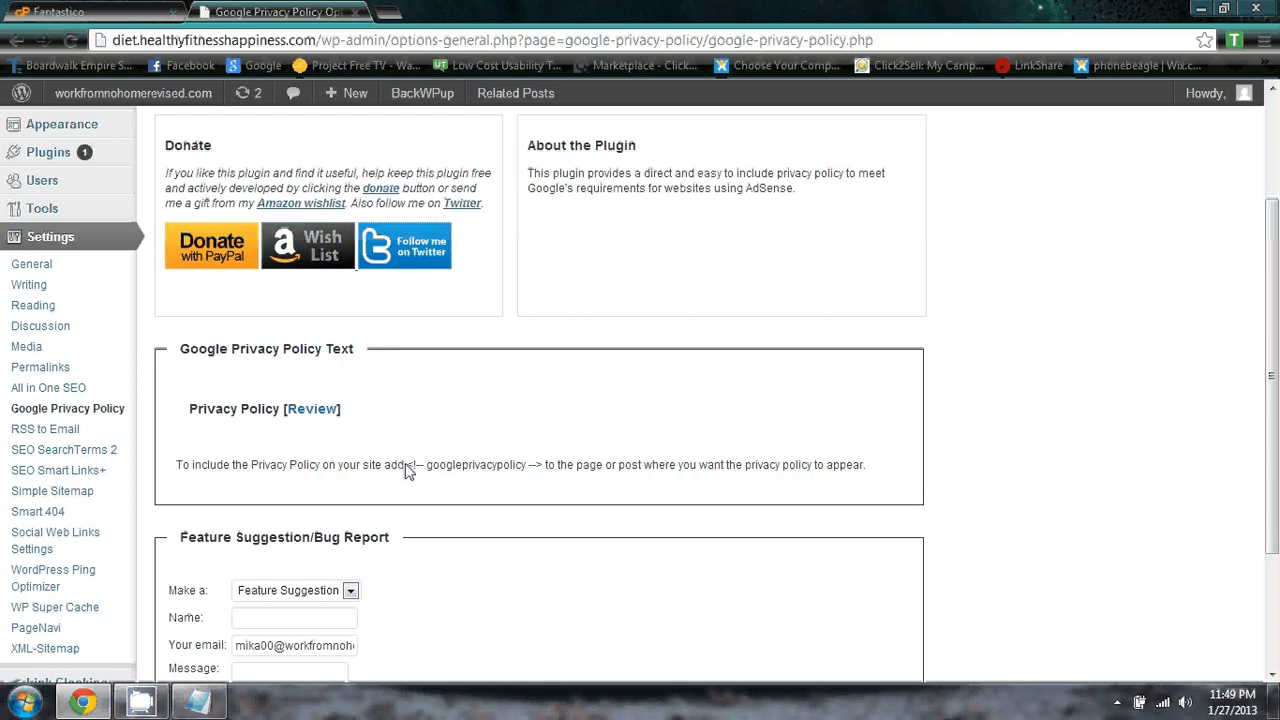
{"action": "left_click_drag", "start_coordinate": [405, 467], "coordinate": [546, 476]}
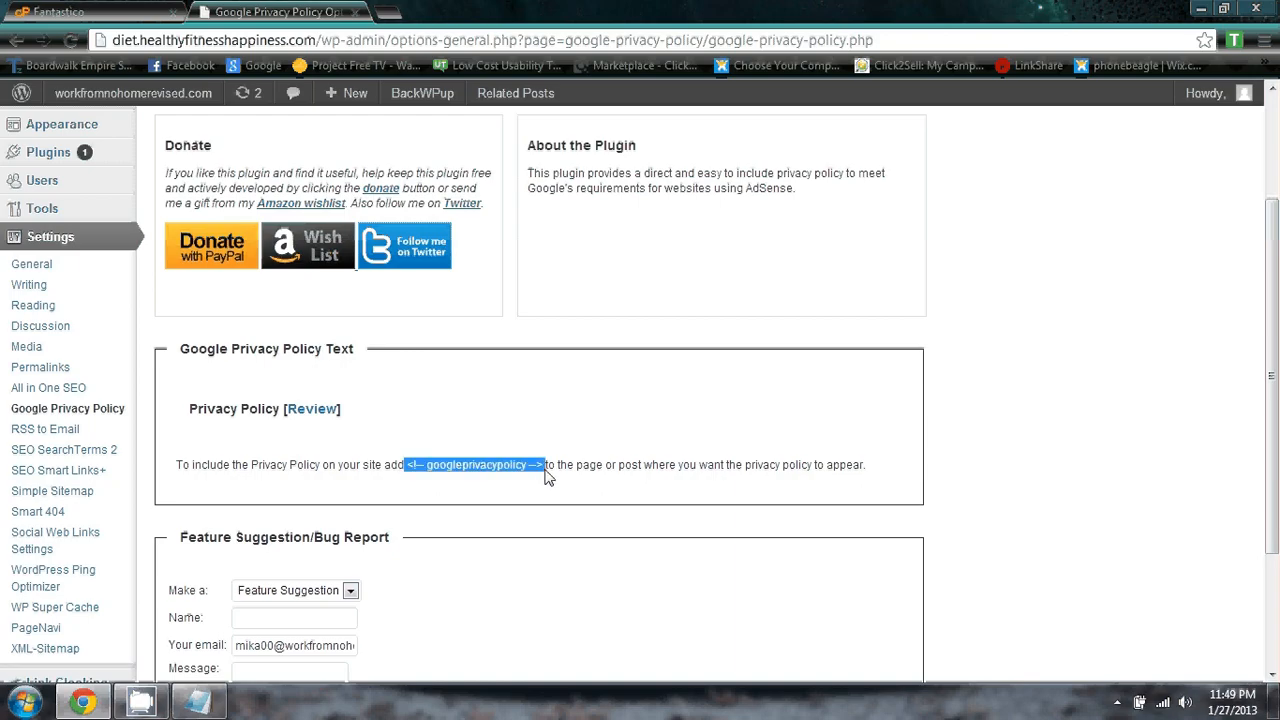
{"action": "right_click", "coordinate": [480, 467]}
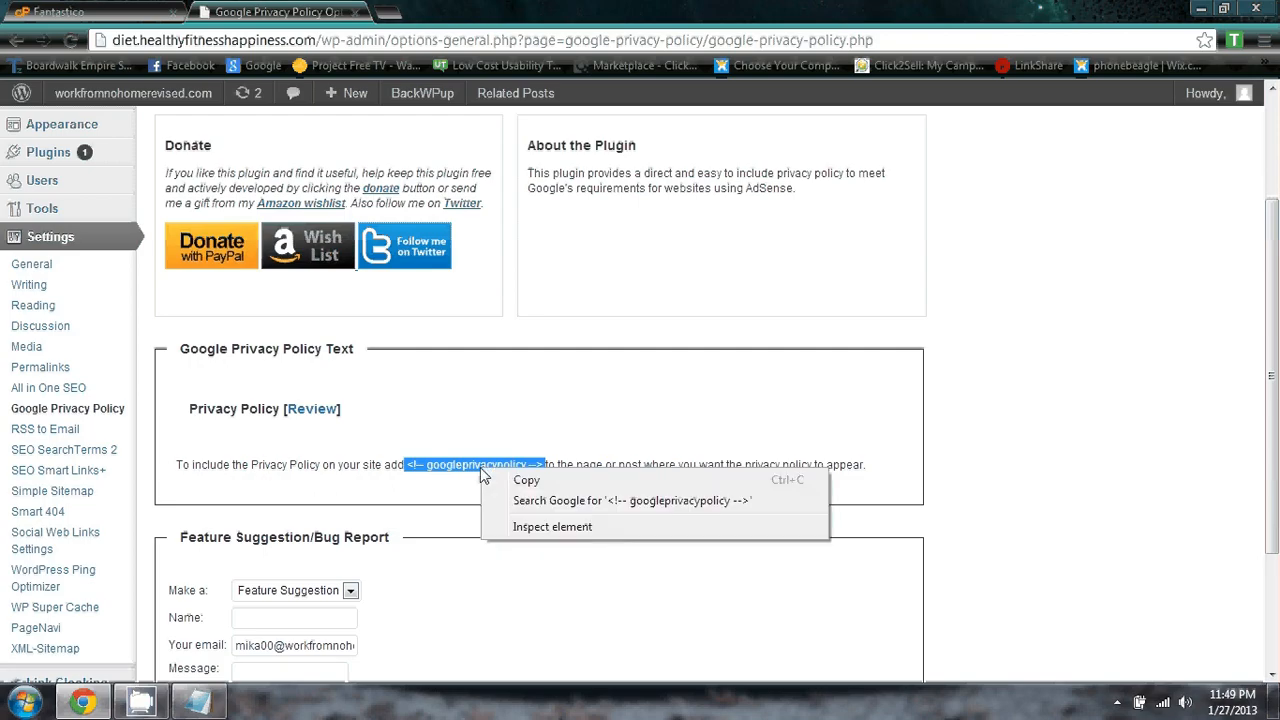
{"action": "left_click", "coordinate": [533, 486]}
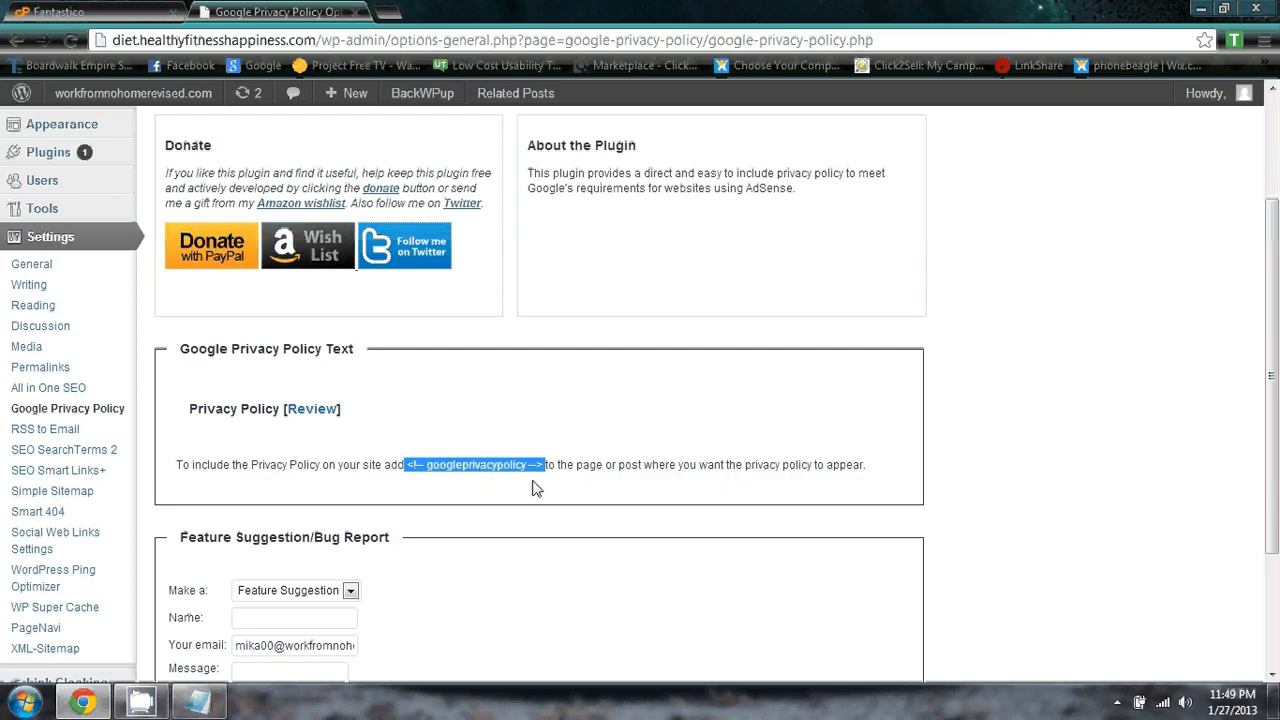
Paste the placeholder into a new blank Notepad note, then minimize Notepad.
{"action": "left_click", "coordinate": [24, 701]}
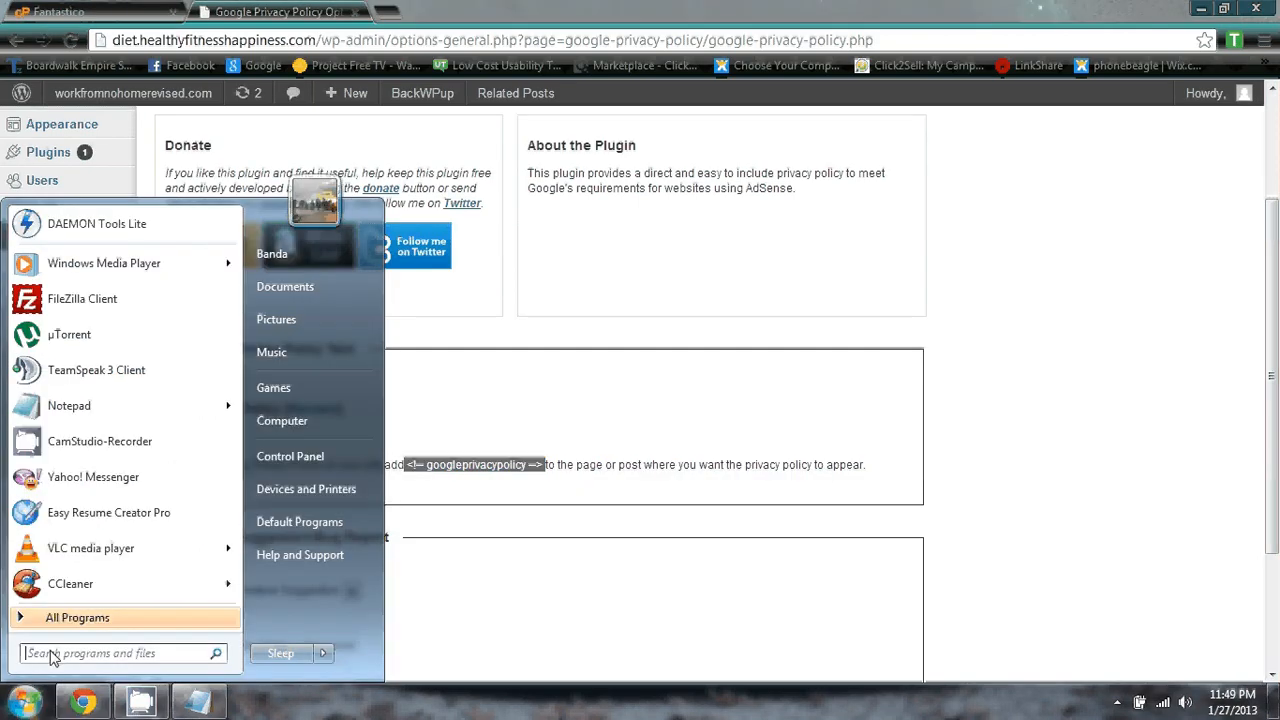
{"action": "left_click", "coordinate": [86, 405]}
{"action": "right_click", "coordinate": [368, 498]}
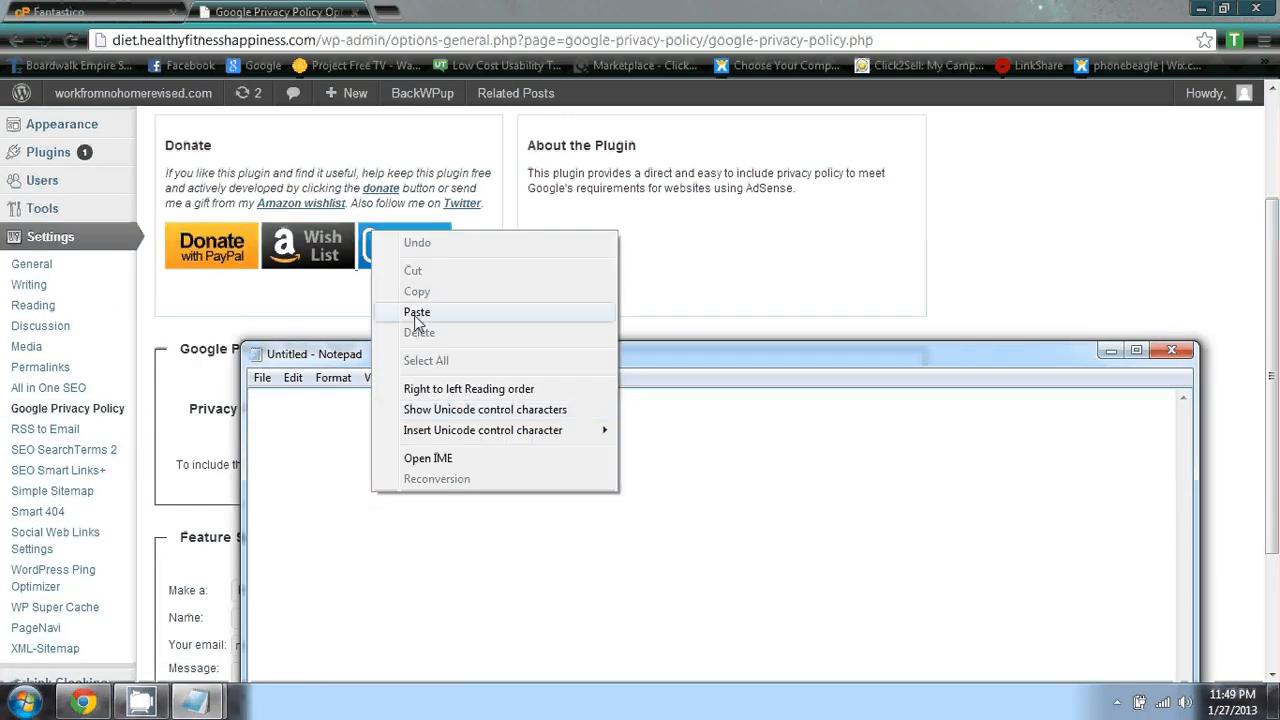
{"action": "left_click", "coordinate": [395, 316]}
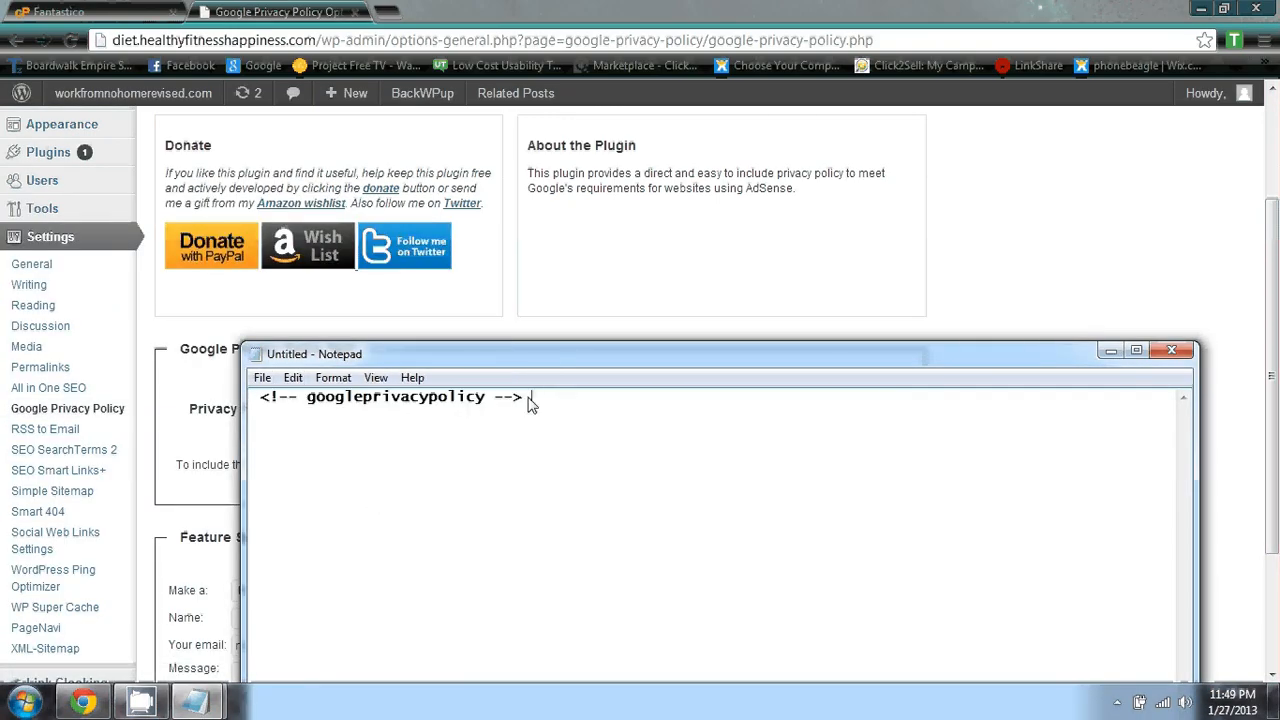
{"action": "left_click", "coordinate": [1110, 351]}
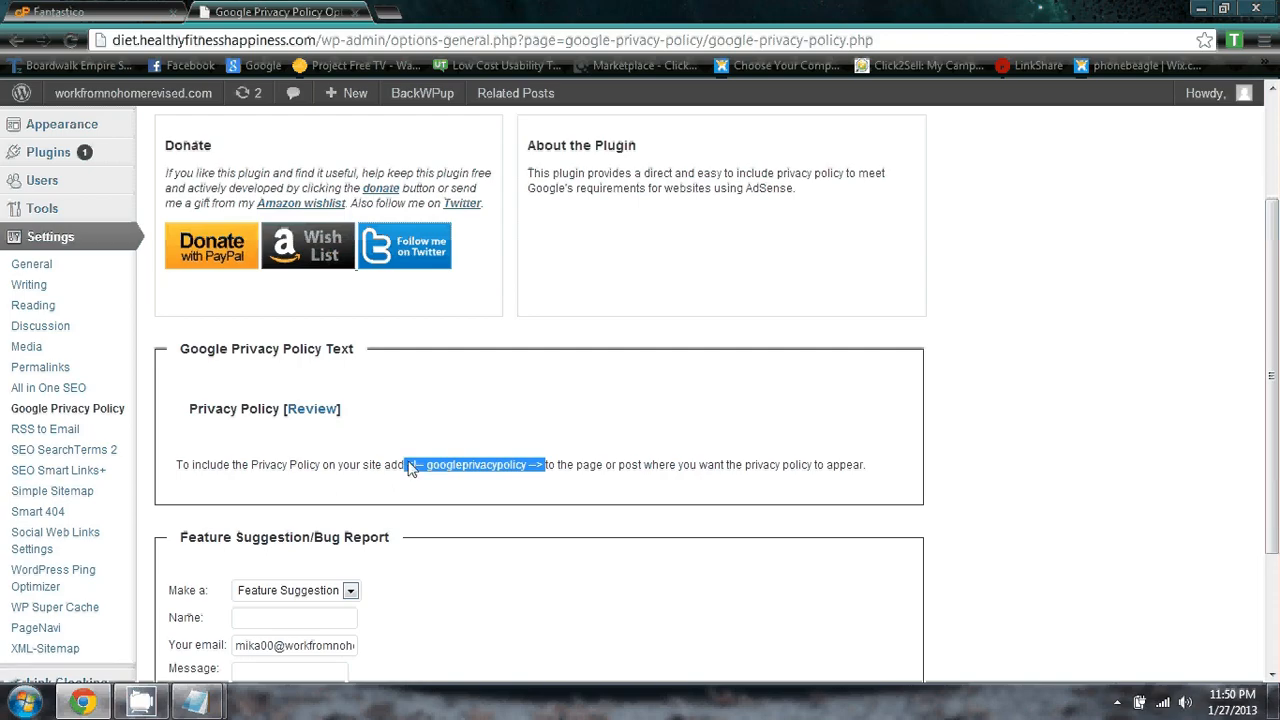
{"action": "scroll", "coordinate": [424, 411], "scroll_direction": "up", "scroll_amount": 2}
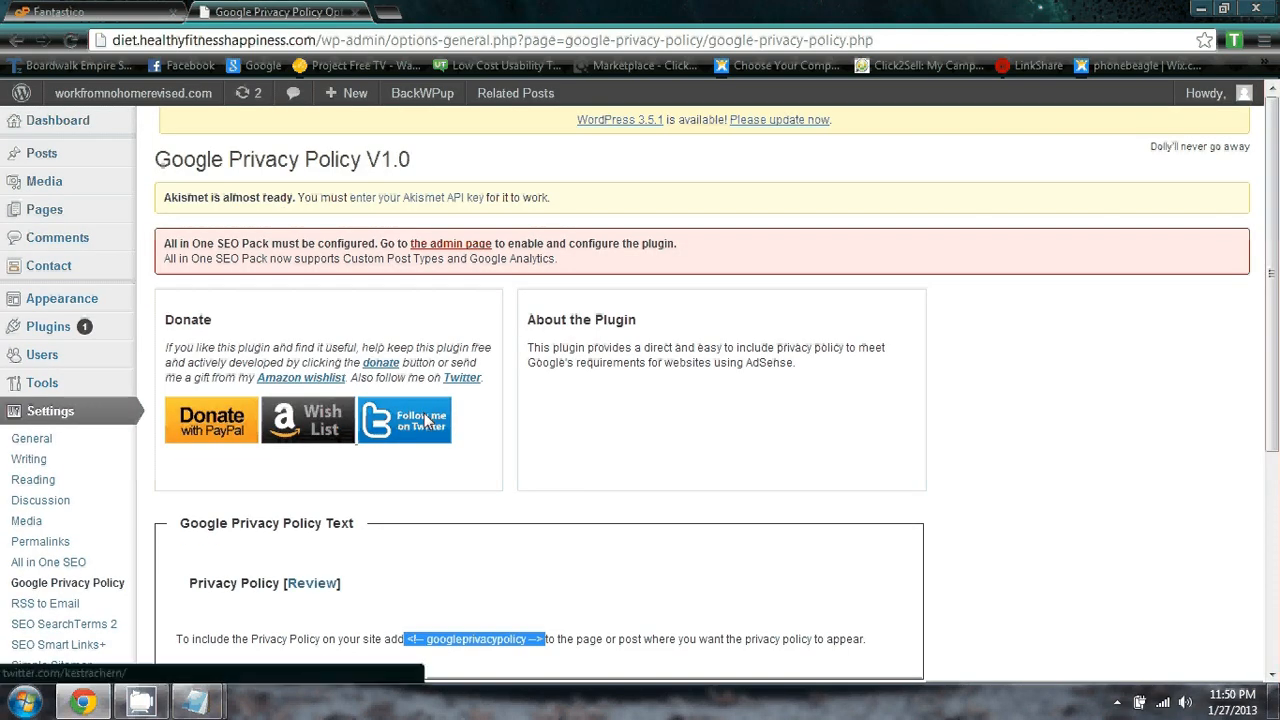
{"action": "scroll", "coordinate": [424, 413], "scroll_direction": "down", "scroll_amount": 4}
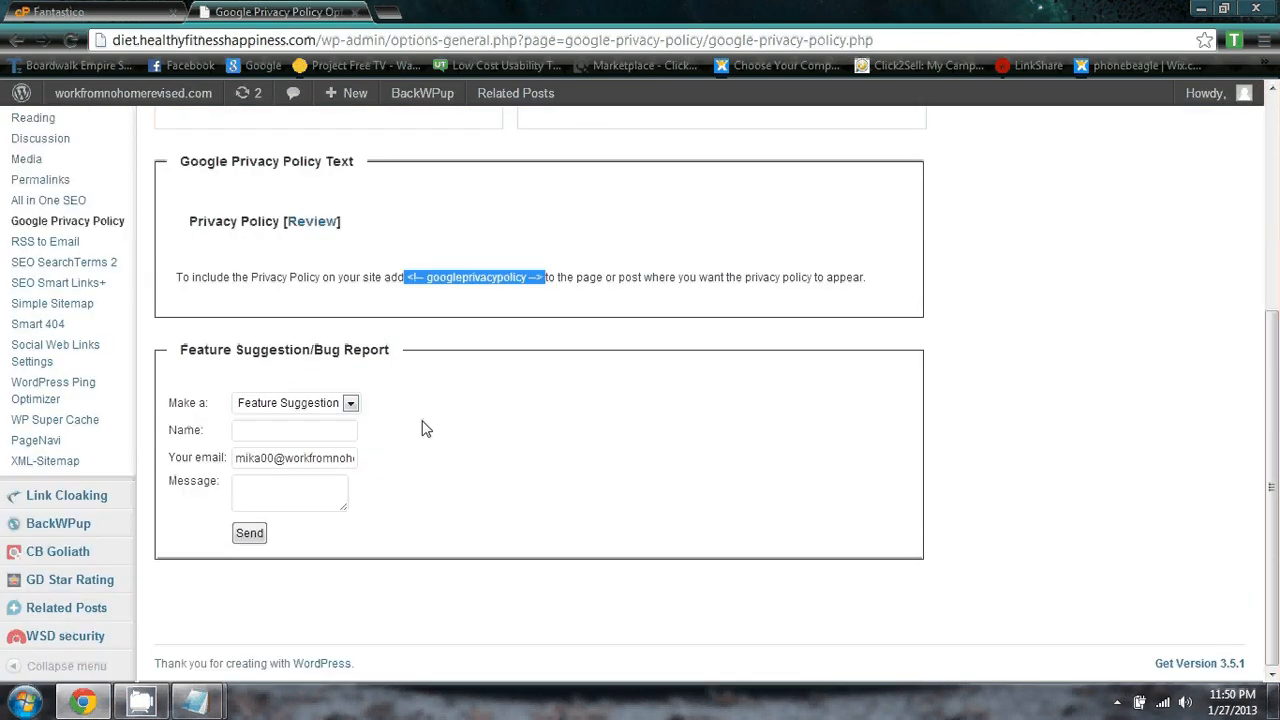
{"action": "scroll", "coordinate": [422, 428], "scroll_direction": "up", "scroll_amount": 3}
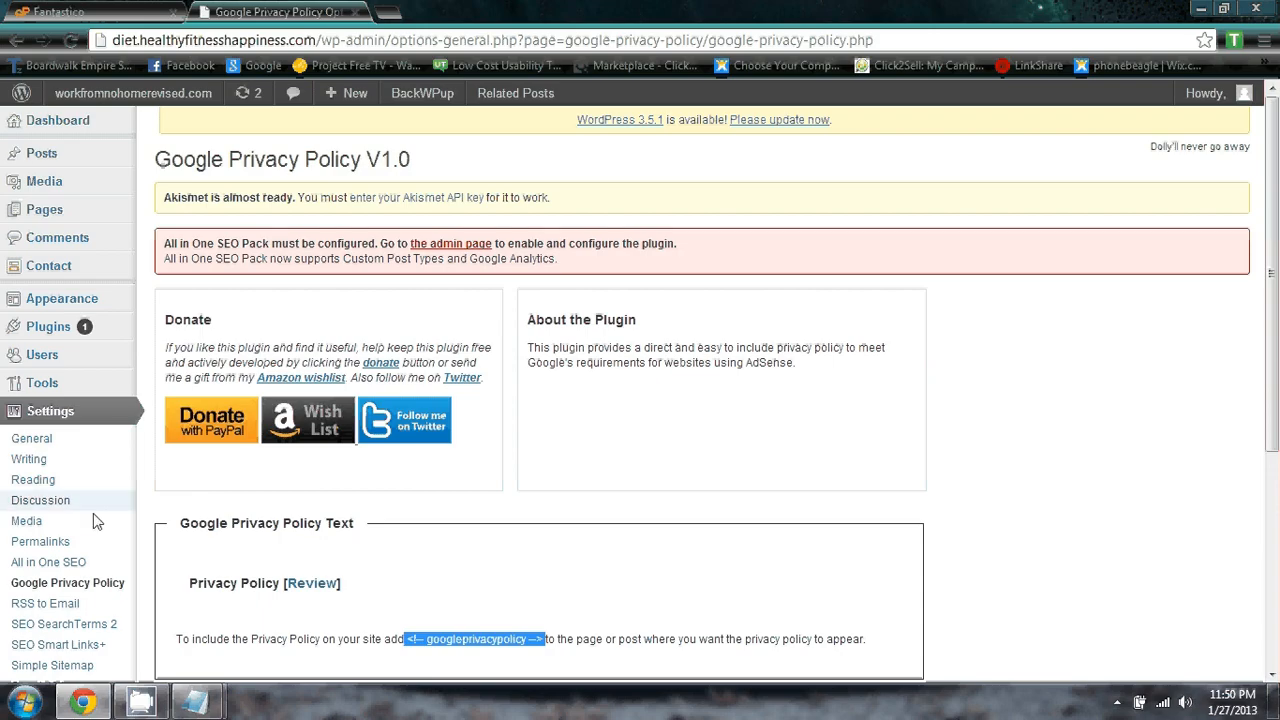
Set the All in One SEO plugin status to Enabled and update its options.
{"action": "left_click", "coordinate": [78, 563]}
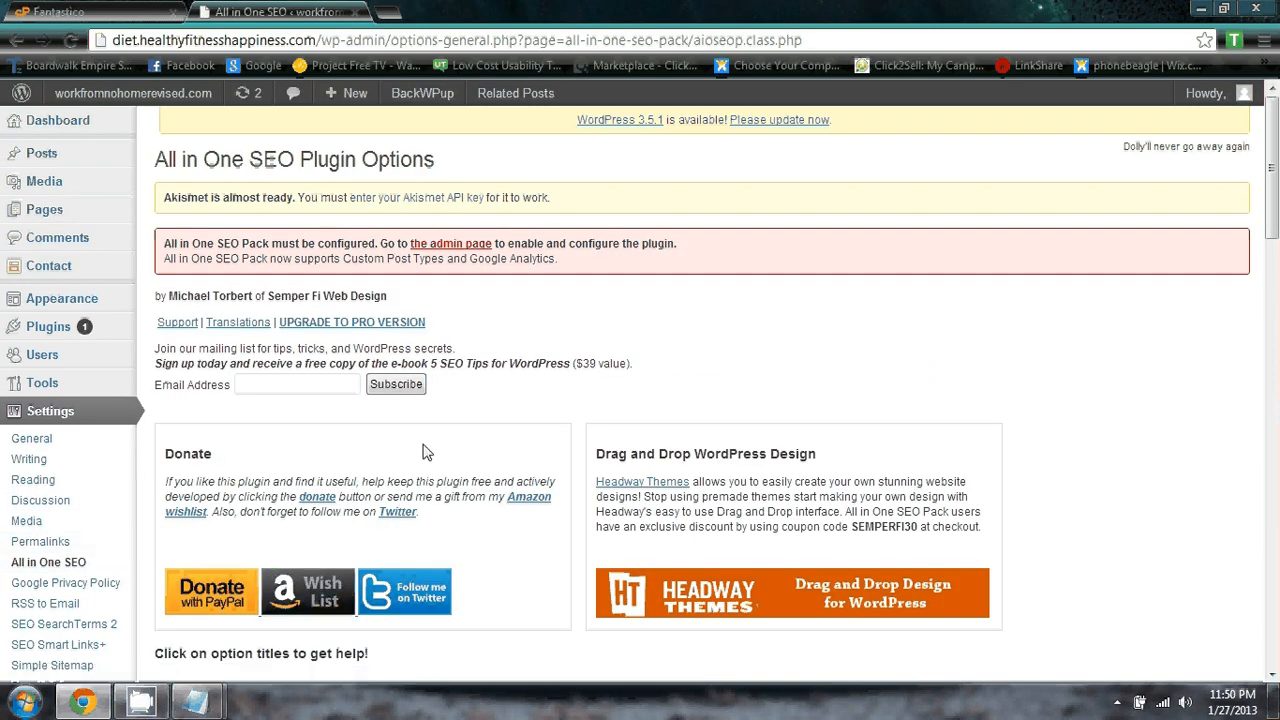
{"action": "scroll", "coordinate": [420, 445], "scroll_direction": "down", "scroll_amount": 4}
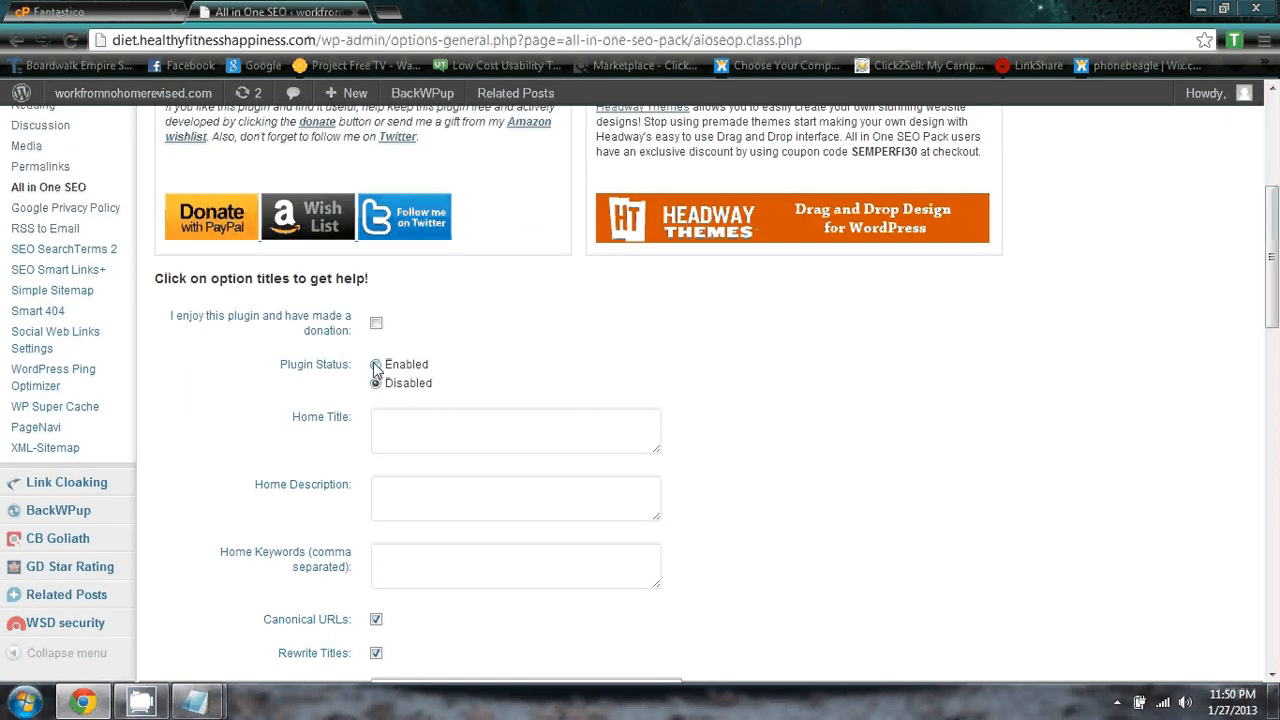
{"action": "left_click", "coordinate": [376, 366]}
{"action": "scroll", "coordinate": [440, 412], "scroll_direction": "down", "scroll_amount": 4}
{"action": "scroll", "coordinate": [452, 420], "scroll_direction": "down", "scroll_amount": 10}
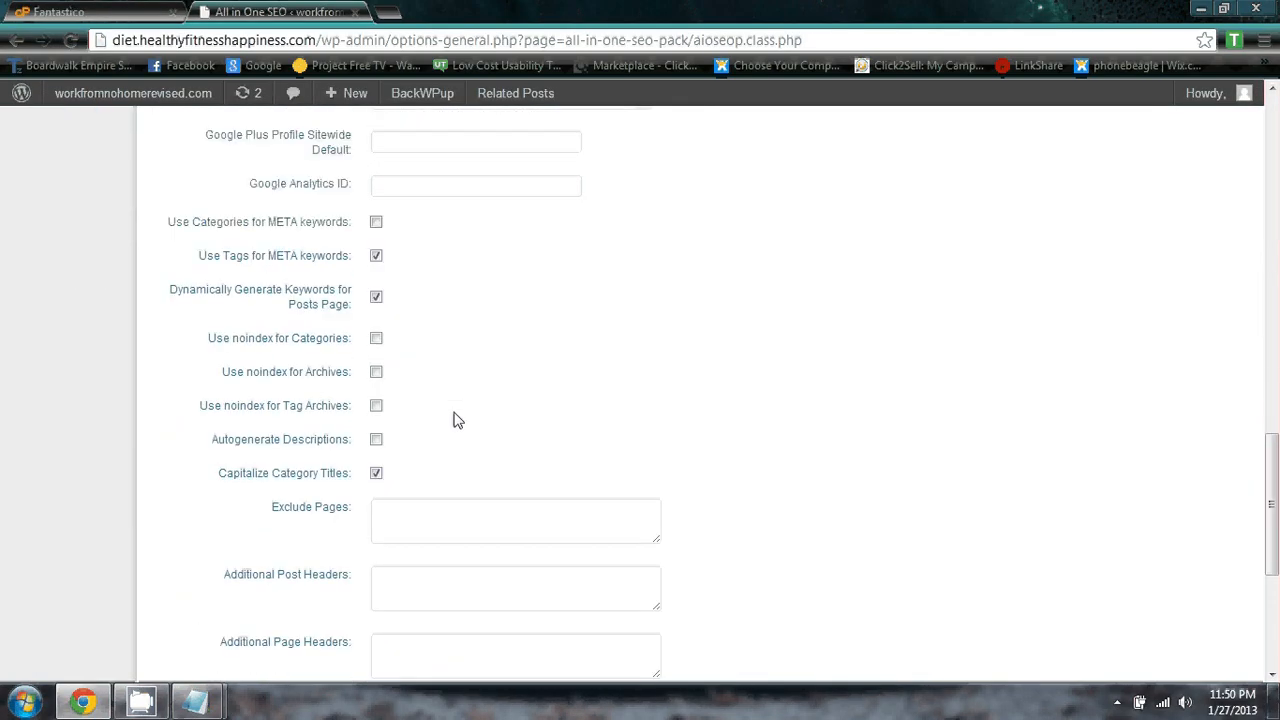
{"action": "left_click", "coordinate": [209, 511]}
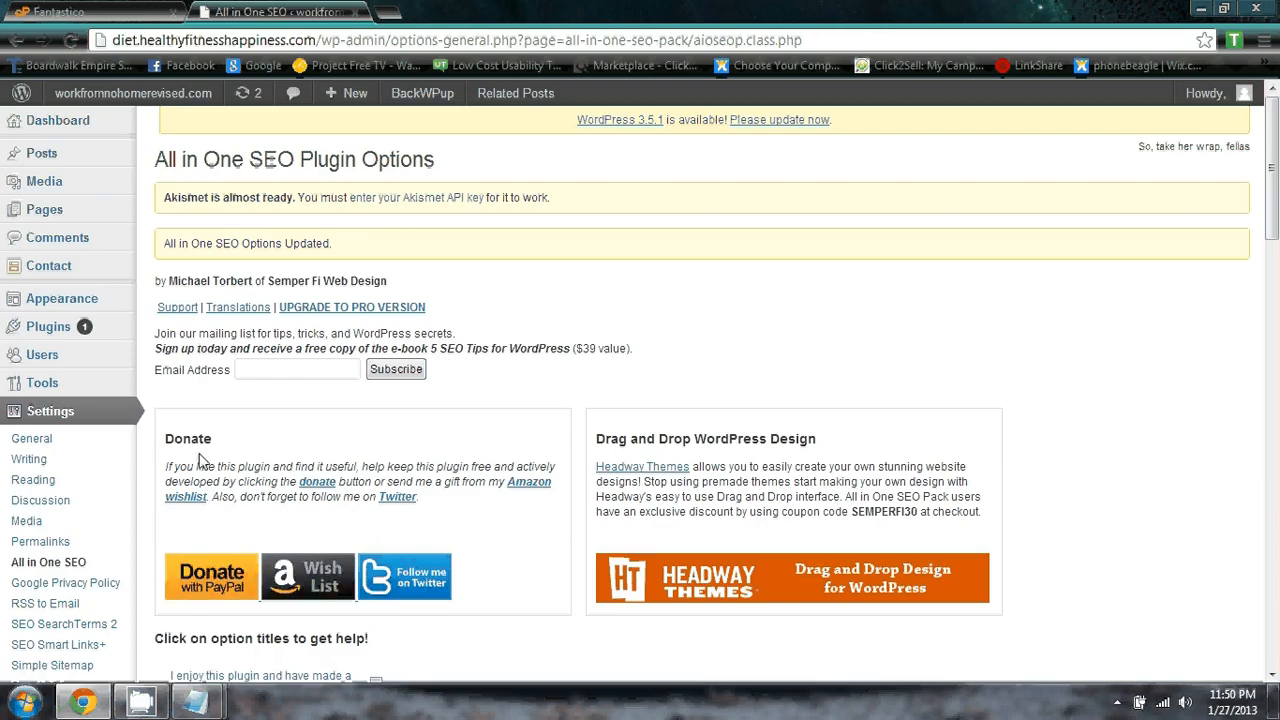
Switch the permalink structure to Post name (/%postname%/).
{"action": "left_click", "coordinate": [50, 542]}
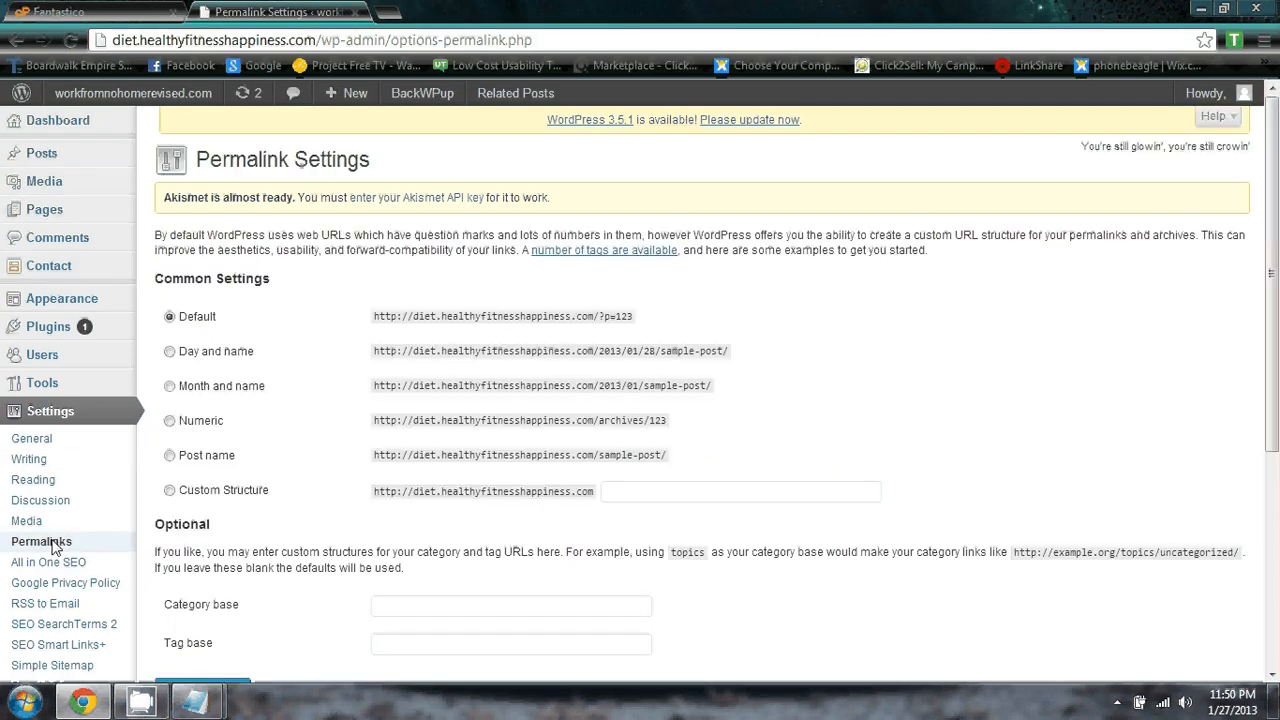
{"action": "left_click", "coordinate": [169, 455]}
{"action": "scroll", "coordinate": [230, 510], "scroll_direction": "down", "scroll_amount": 3}
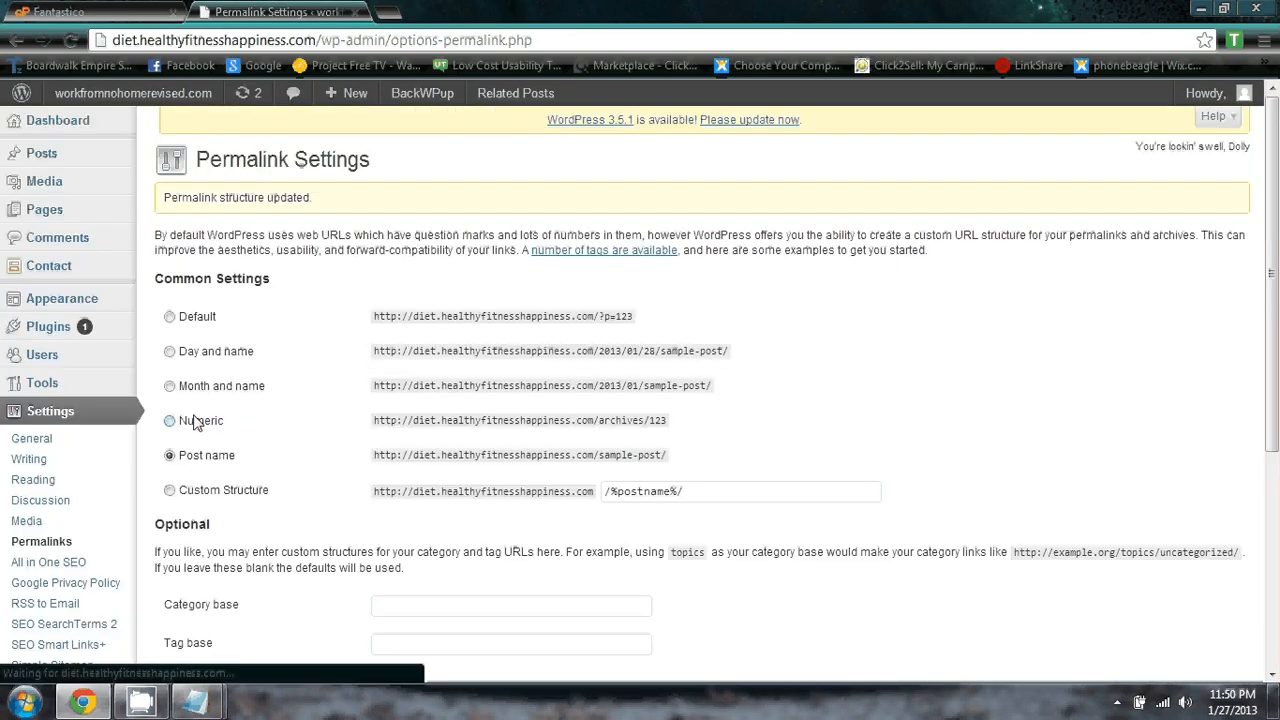
{"action": "left_click", "coordinate": [26, 521]}
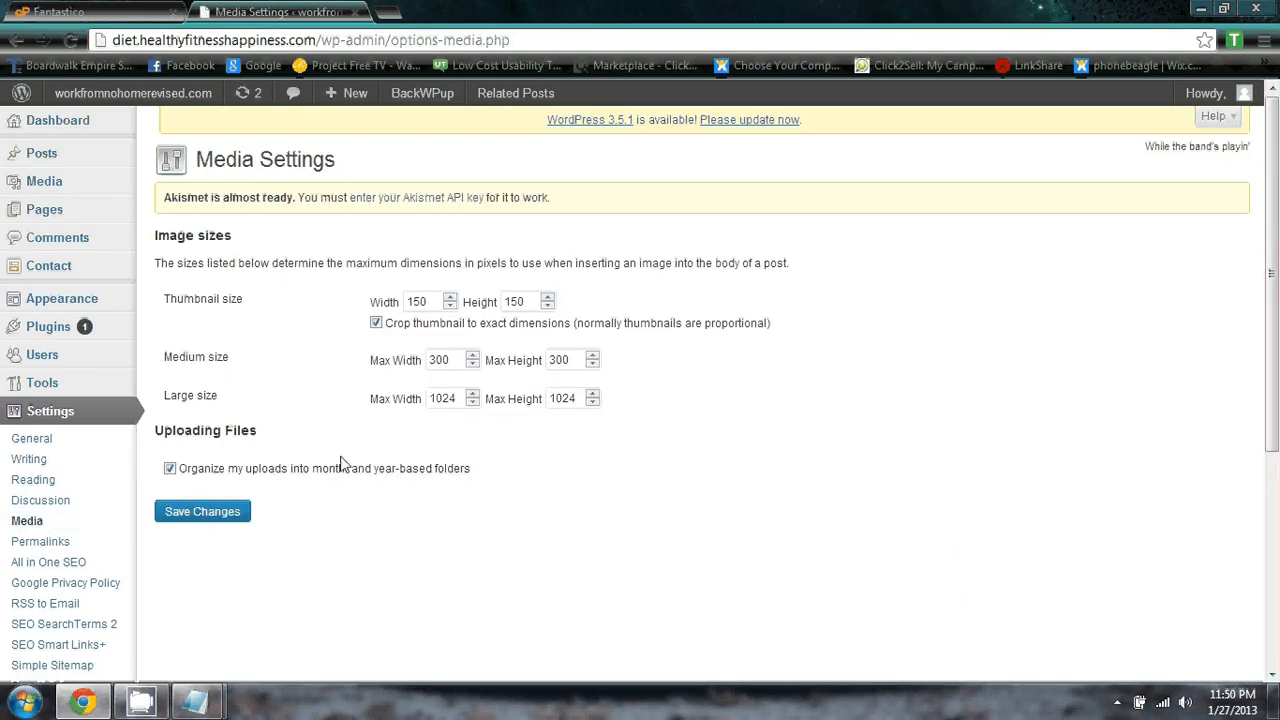
Uncheck 'Anyone posts a comment' e-mails, choose Gravatar Logo as default avatar, and save.
{"action": "left_click", "coordinate": [60, 504]}
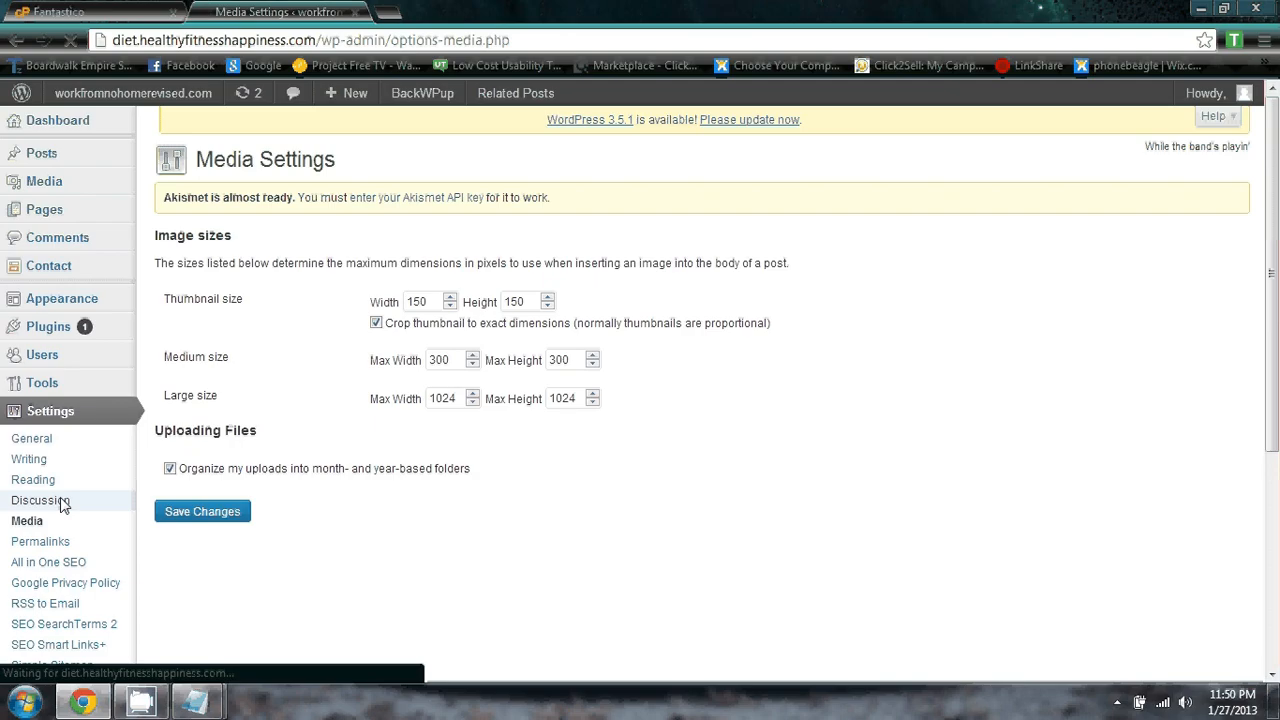
{"action": "scroll", "coordinate": [351, 484], "scroll_direction": "down", "scroll_amount": 2}
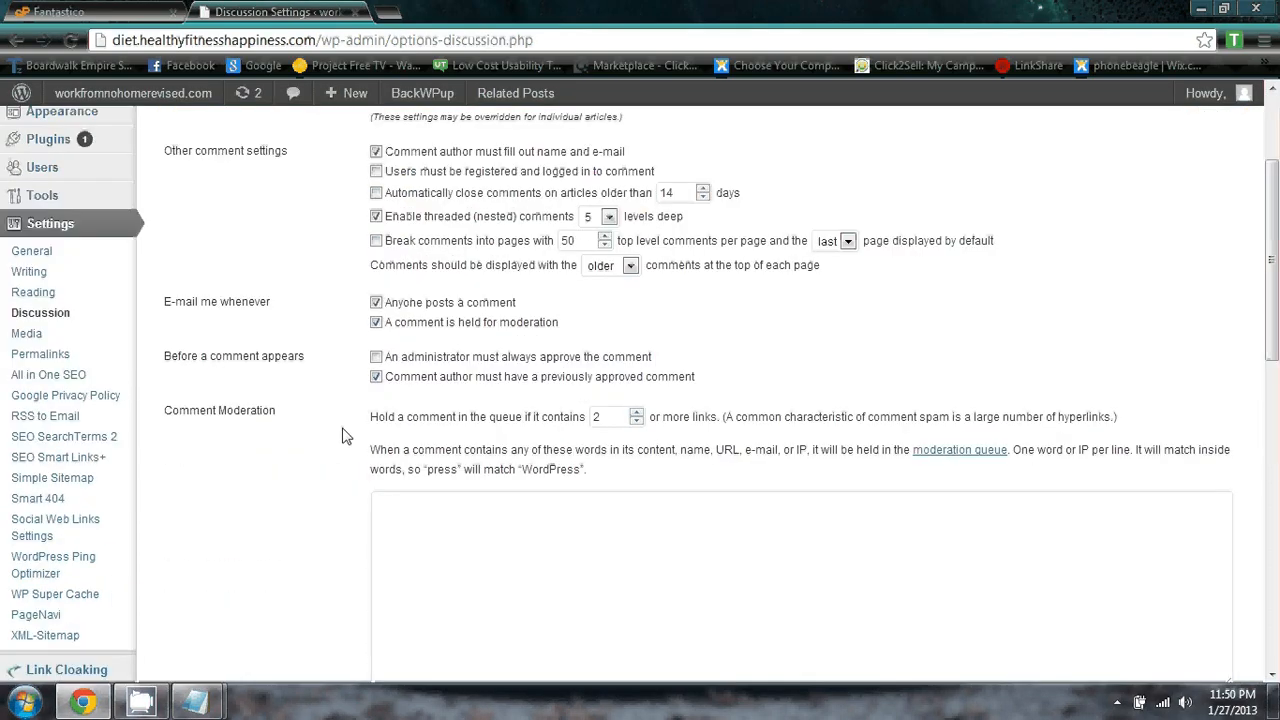
{"action": "left_click", "coordinate": [375, 302]}
{"action": "scroll", "coordinate": [336, 365], "scroll_direction": "down", "scroll_amount": 10}
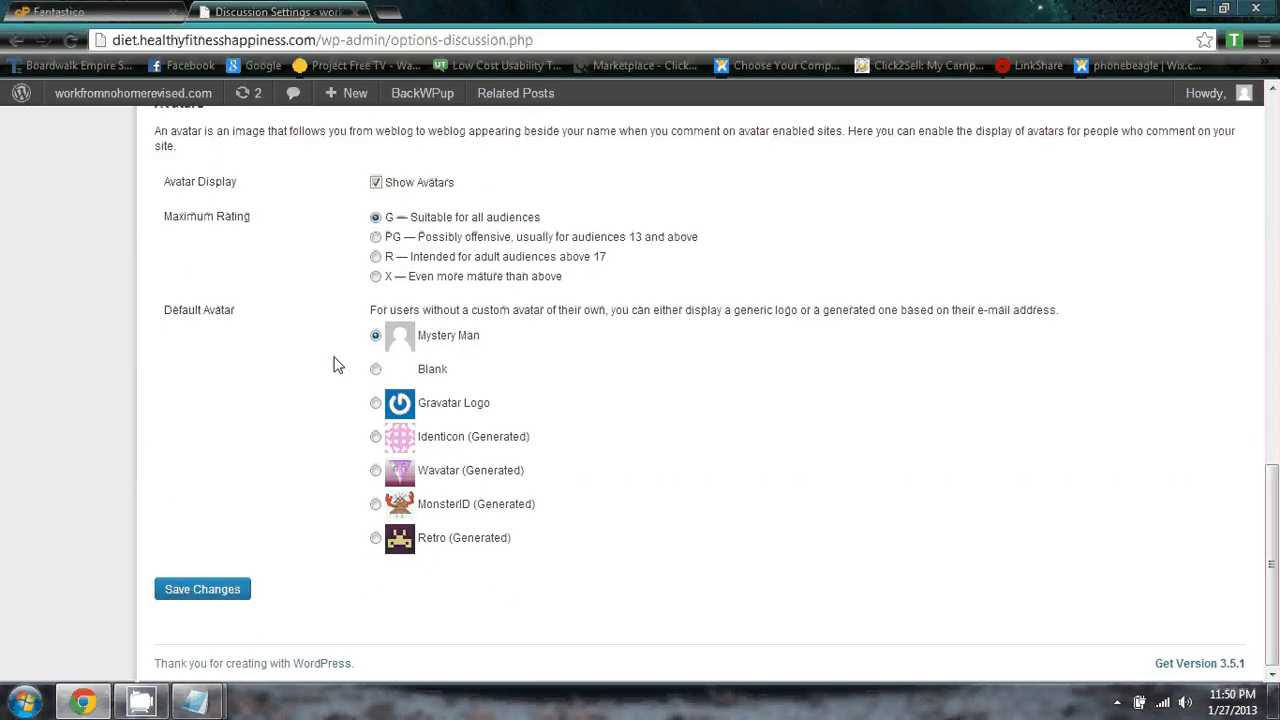
{"action": "left_click", "coordinate": [376, 403]}
{"action": "scroll", "coordinate": [494, 303], "scroll_direction": "up", "scroll_amount": 1}
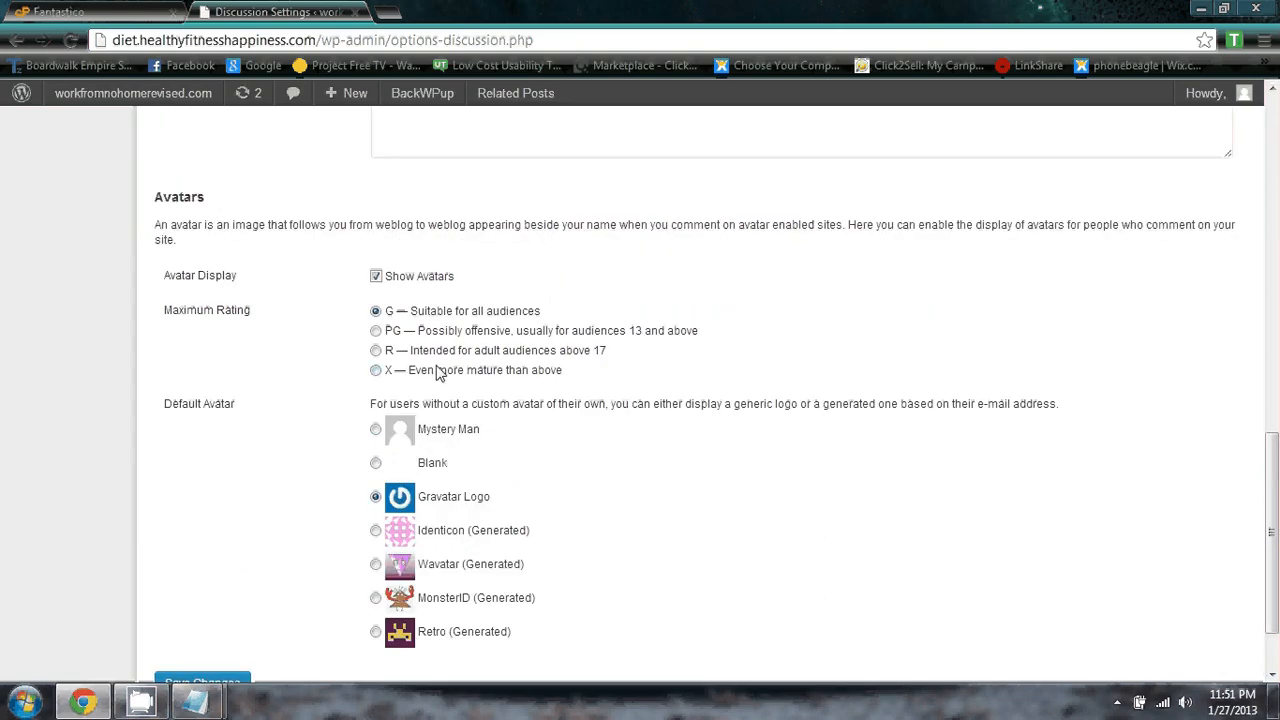
{"action": "scroll", "coordinate": [451, 354], "scroll_direction": "up", "scroll_amount": 4}
{"action": "scroll", "coordinate": [451, 354], "scroll_direction": "down", "scroll_amount": 4}
{"action": "scroll", "coordinate": [451, 356], "scroll_direction": "down", "scroll_amount": 1}
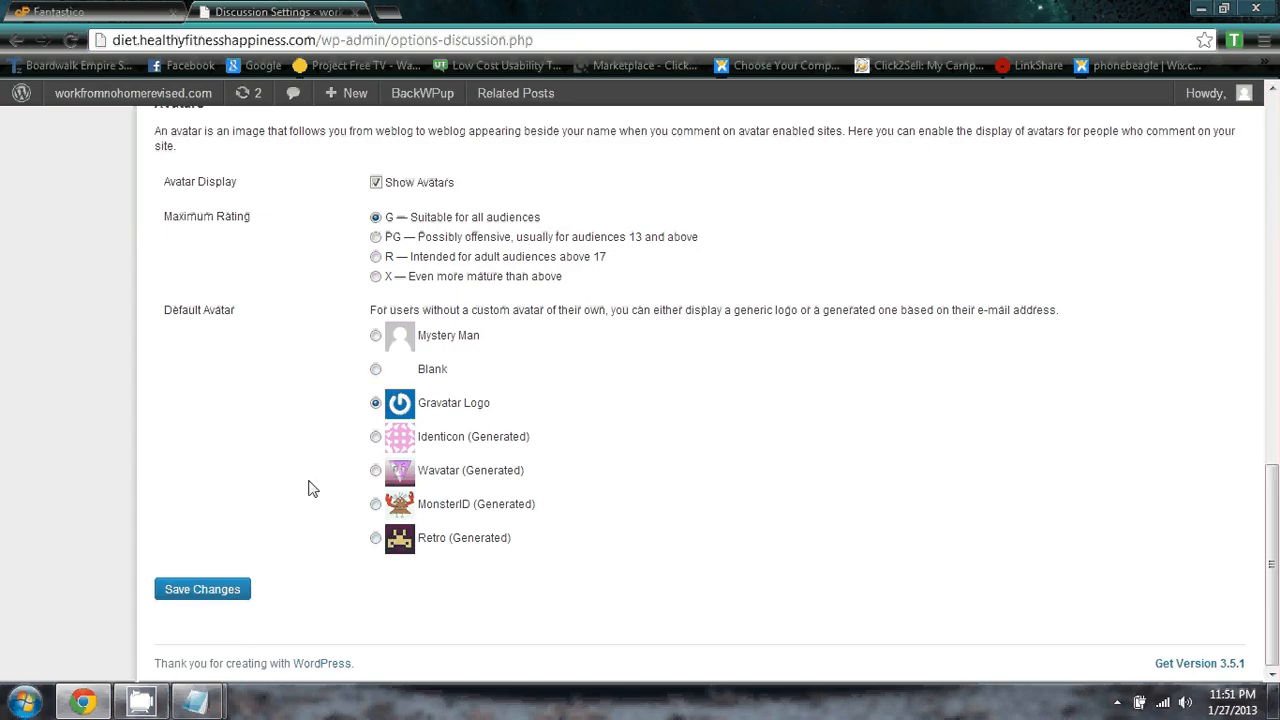
{"action": "scroll", "coordinate": [312, 488], "scroll_direction": "up", "scroll_amount": 10}
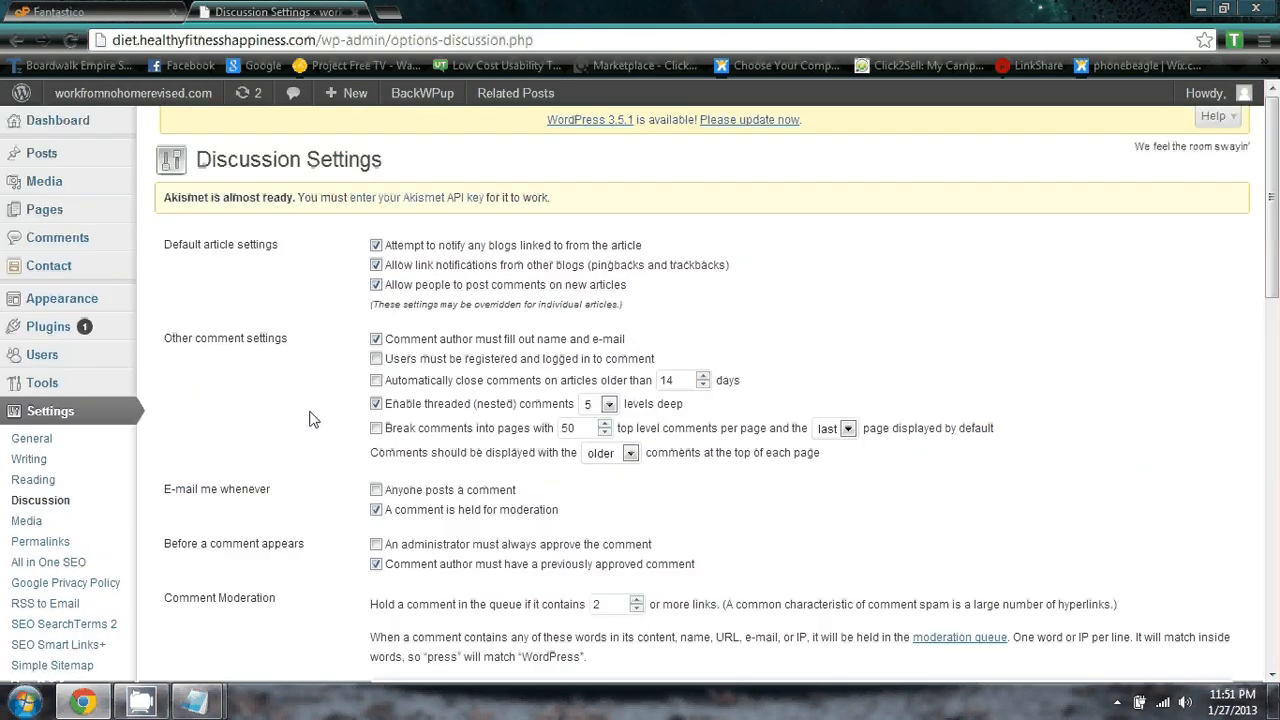
{"action": "scroll", "coordinate": [312, 415], "scroll_direction": "down", "scroll_amount": 10}
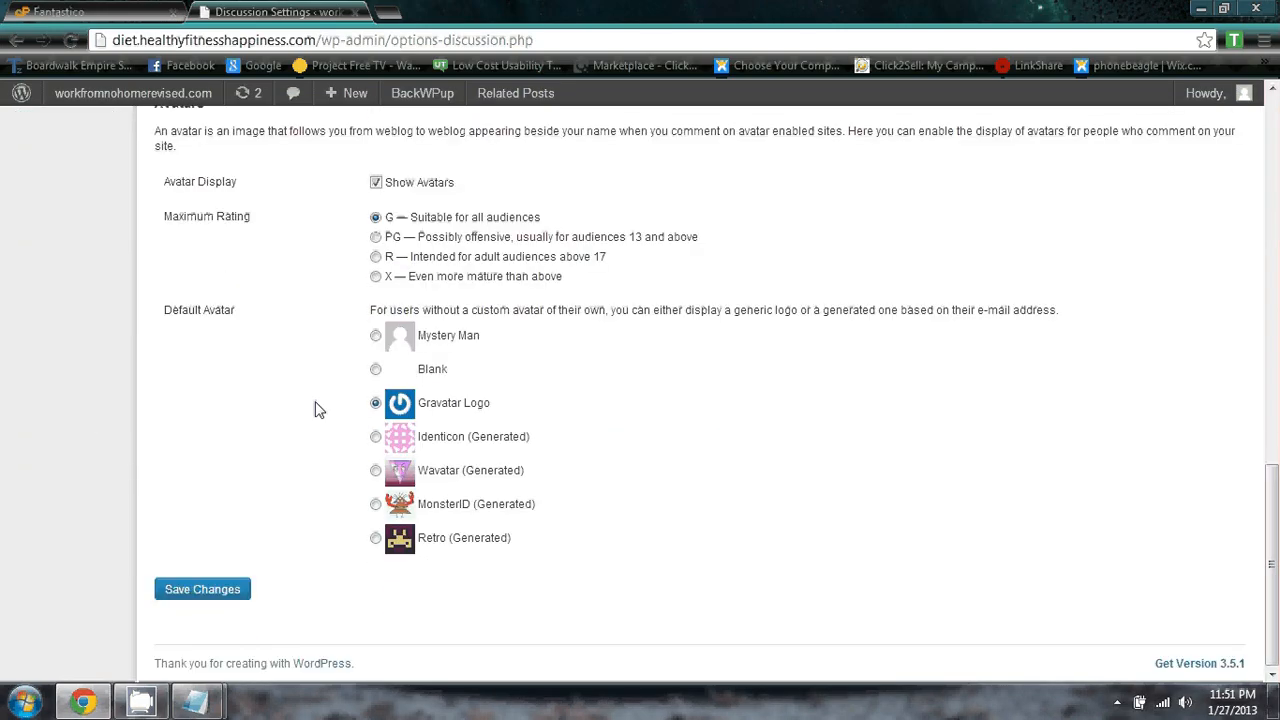
{"action": "left_click", "coordinate": [218, 595]}
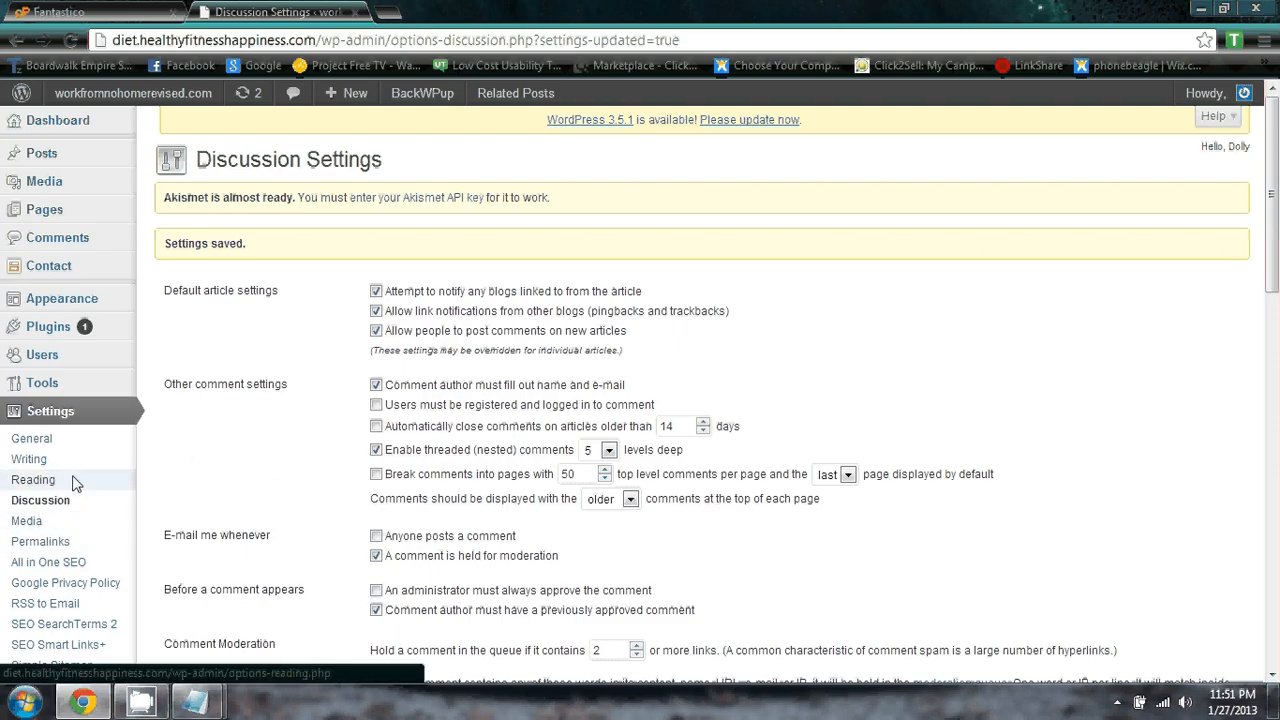
{"action": "scroll", "coordinate": [177, 494], "scroll_direction": "down", "scroll_amount": 15}
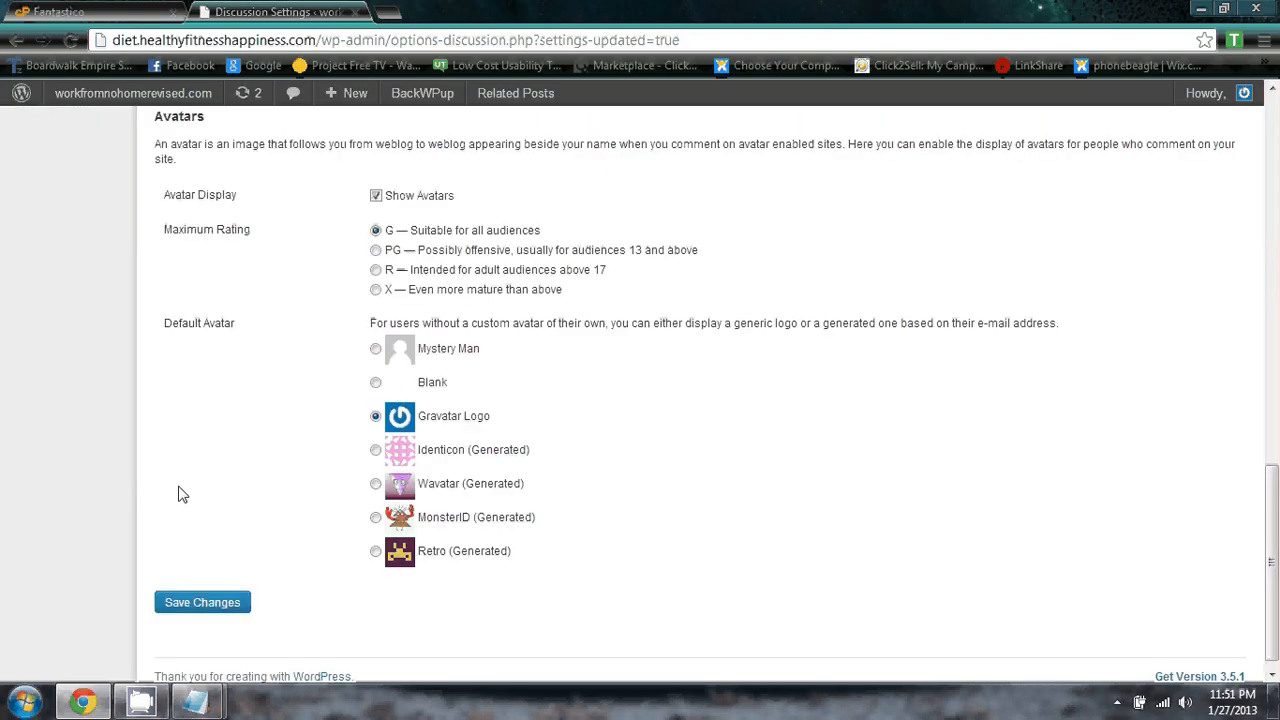
Re-save the discussion settings and save Reading settings with latest posts, 10 per page.
{"action": "left_click", "coordinate": [181, 592]}
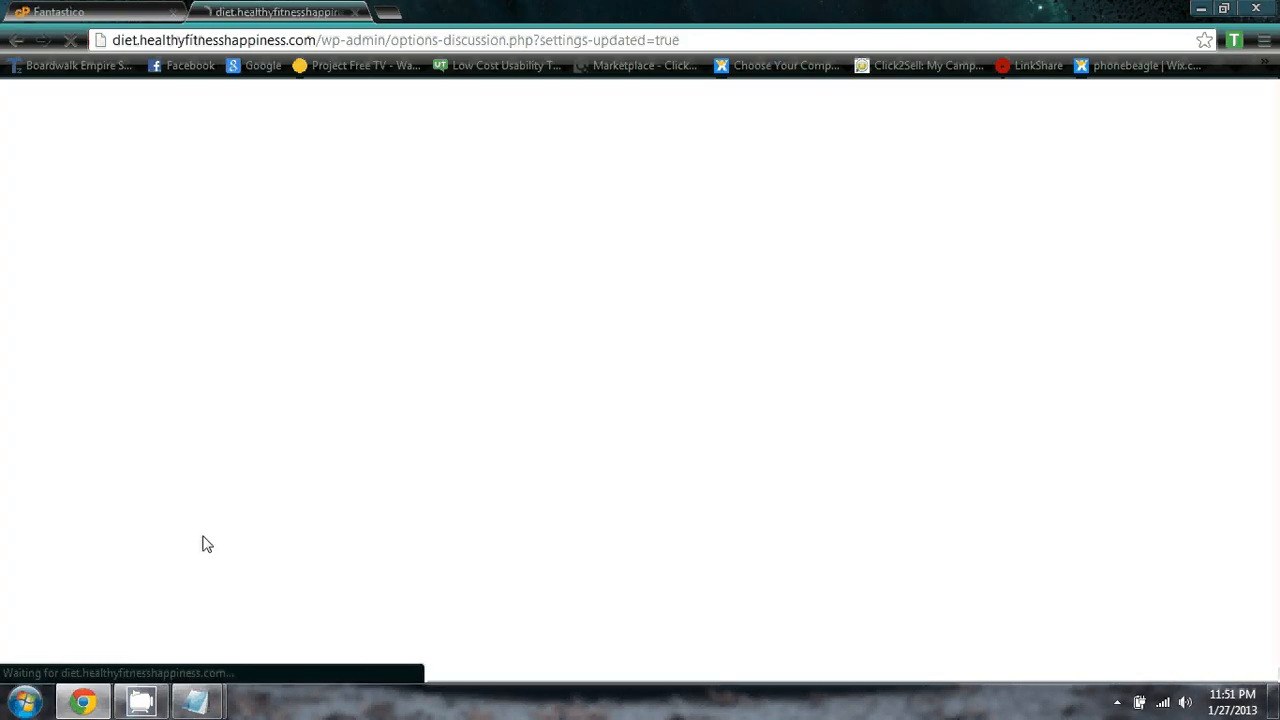
{"action": "left_click", "coordinate": [33, 479]}
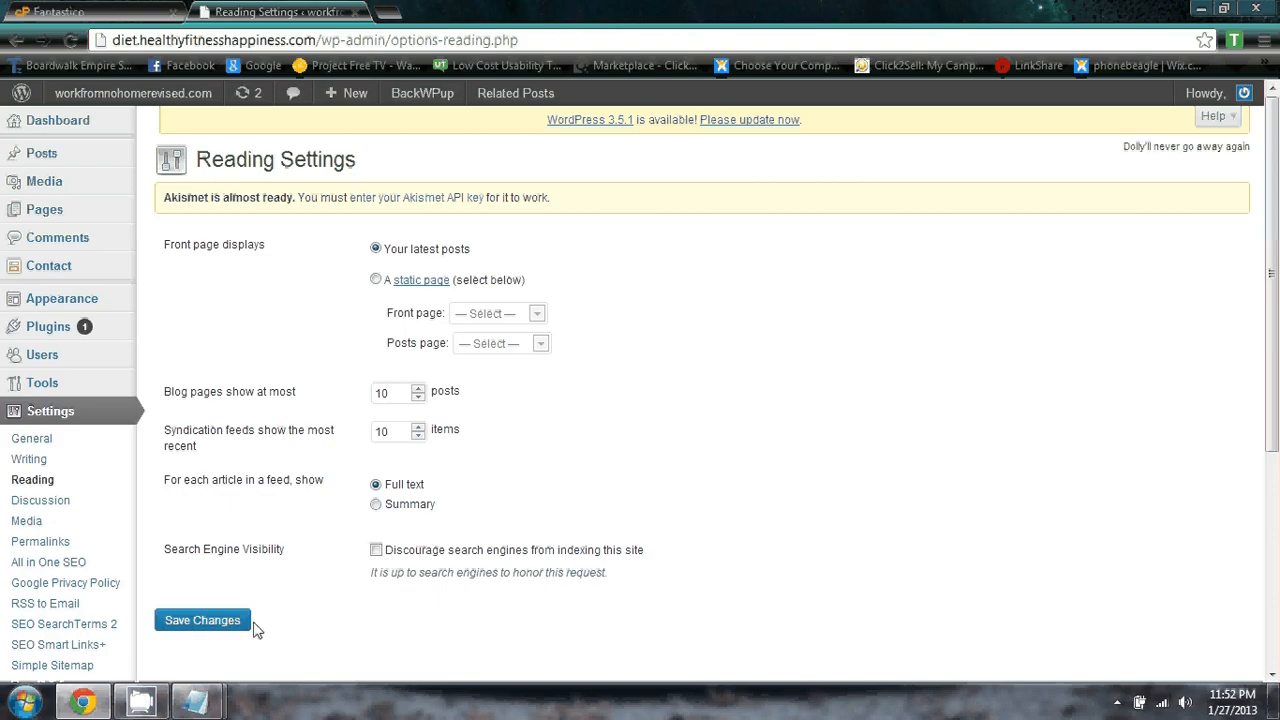
{"action": "left_click", "coordinate": [200, 622]}
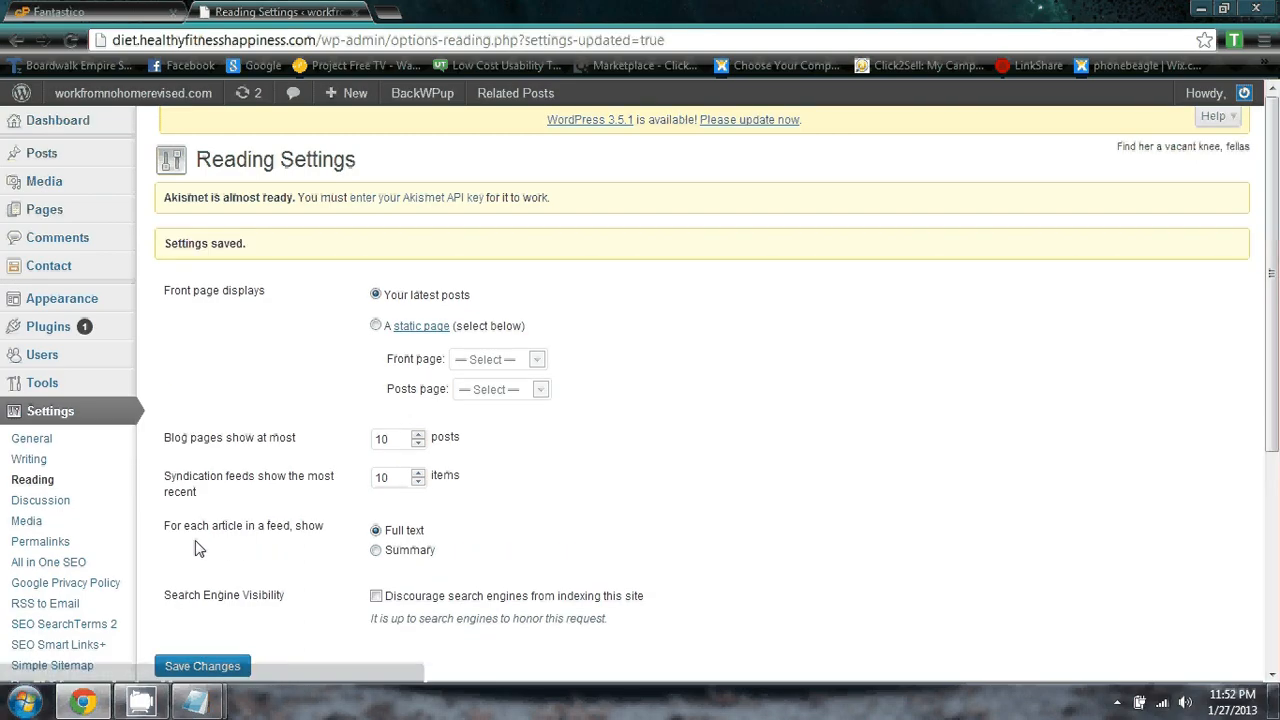
Look through the Writing settings page.
{"action": "left_click", "coordinate": [62, 465]}
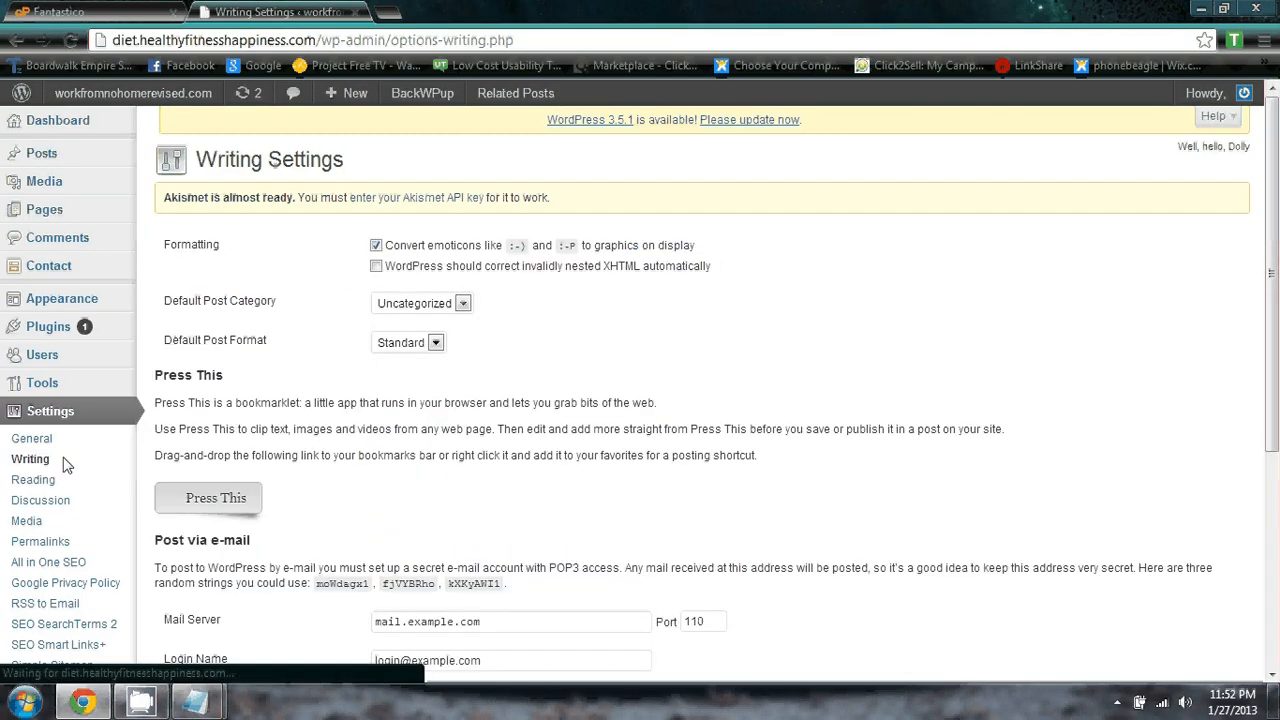
{"action": "scroll", "coordinate": [360, 477], "scroll_direction": "down", "scroll_amount": 3}
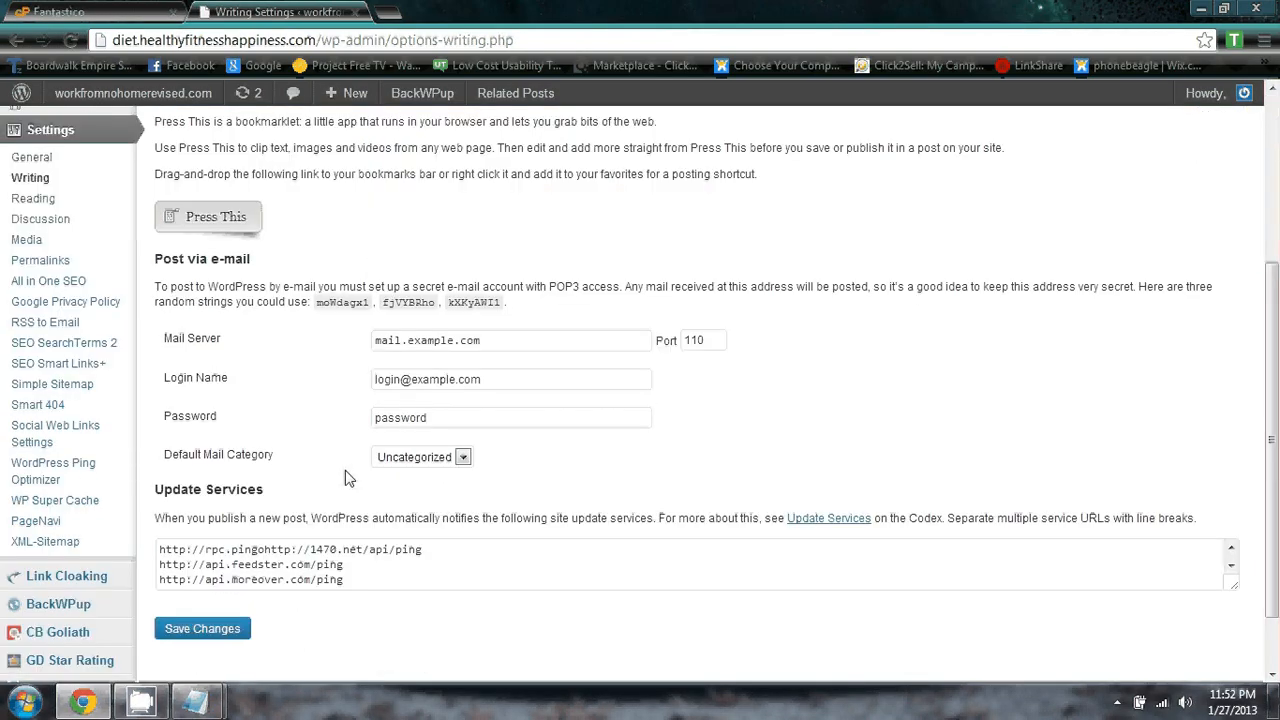
{"action": "scroll", "coordinate": [345, 477], "scroll_direction": "down", "scroll_amount": 2}
{"action": "scroll", "coordinate": [203, 458], "scroll_direction": "up", "scroll_amount": 2}
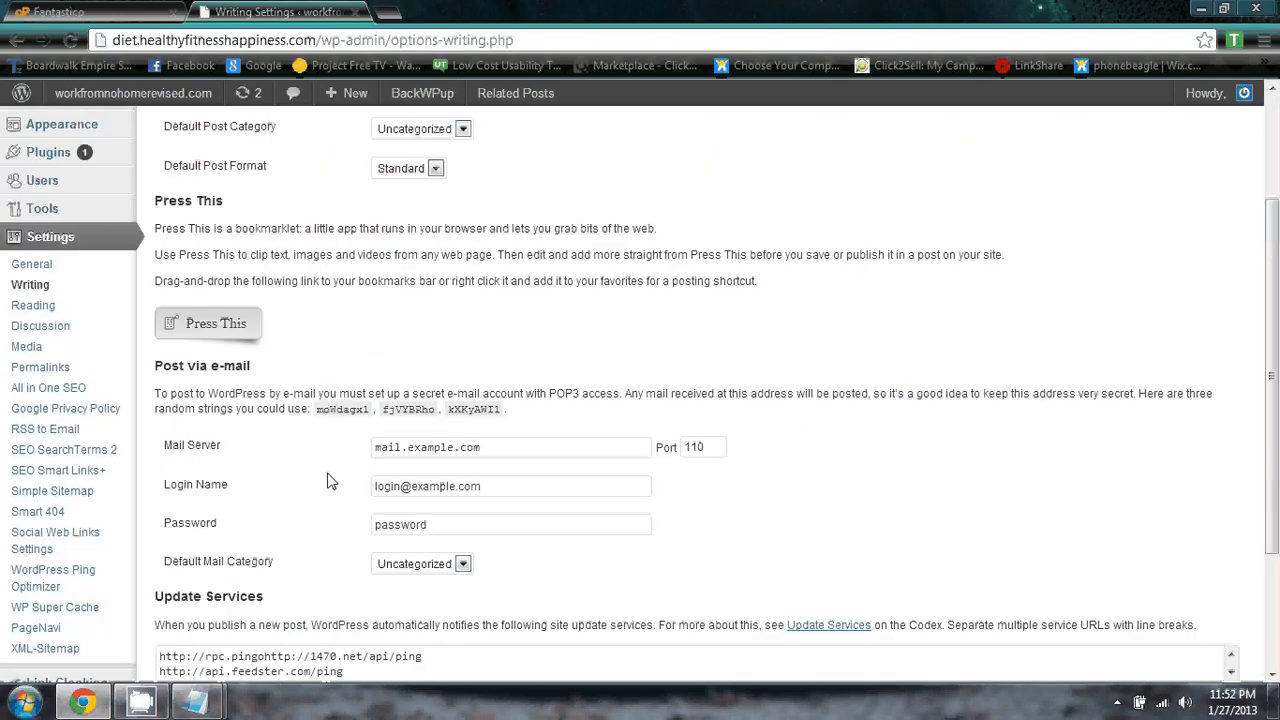
{"action": "left_click", "coordinate": [35, 264]}
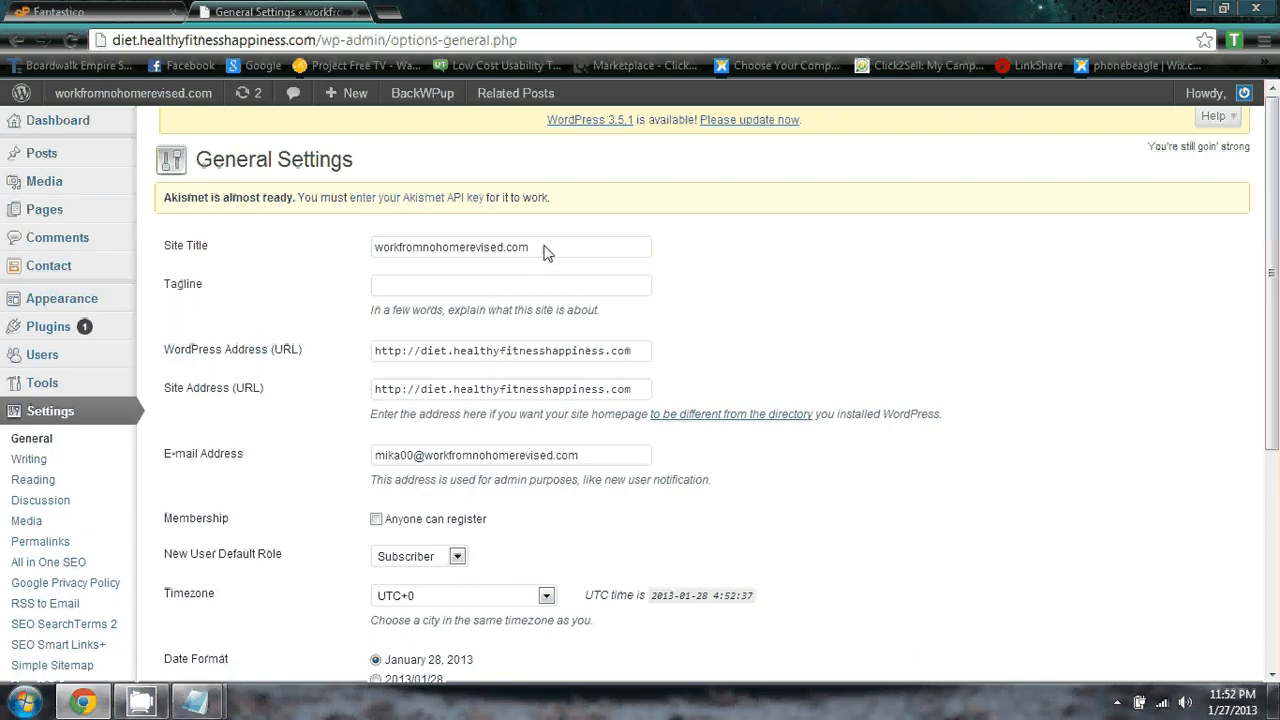
Erase the workfromnohomerevised.com title and type the new 'Diet', 'Healthy' and 'Happiness' words.
{"action": "left_click_drag", "start_coordinate": [543, 253], "coordinate": [240, 252]}
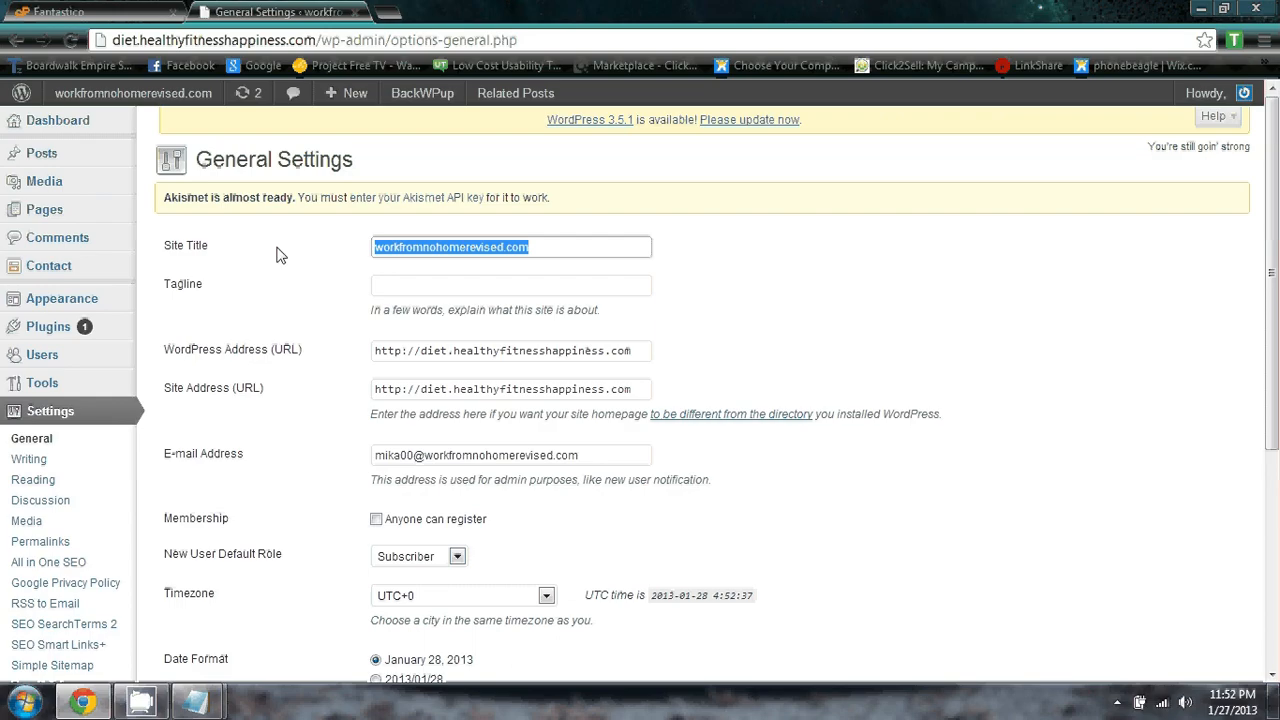
{"action": "key", "text": "BackSpace"}
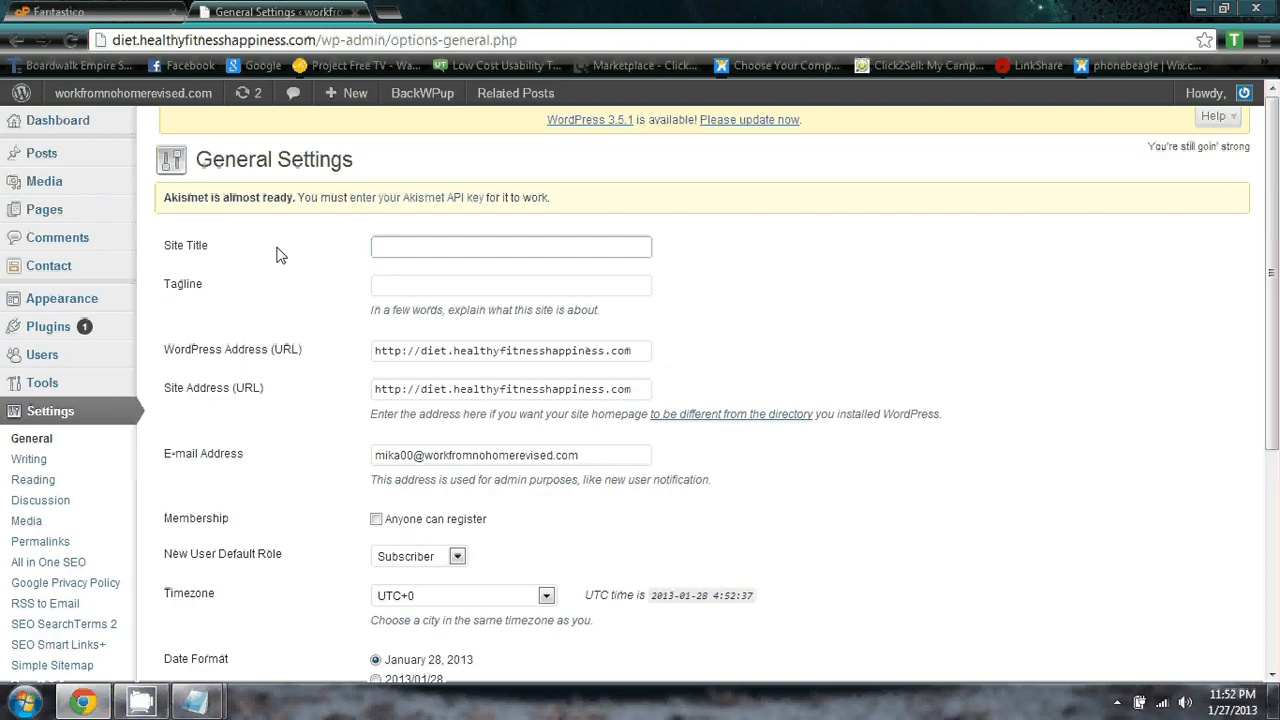
{"action": "type", "text": "Diet Healt happiness"}
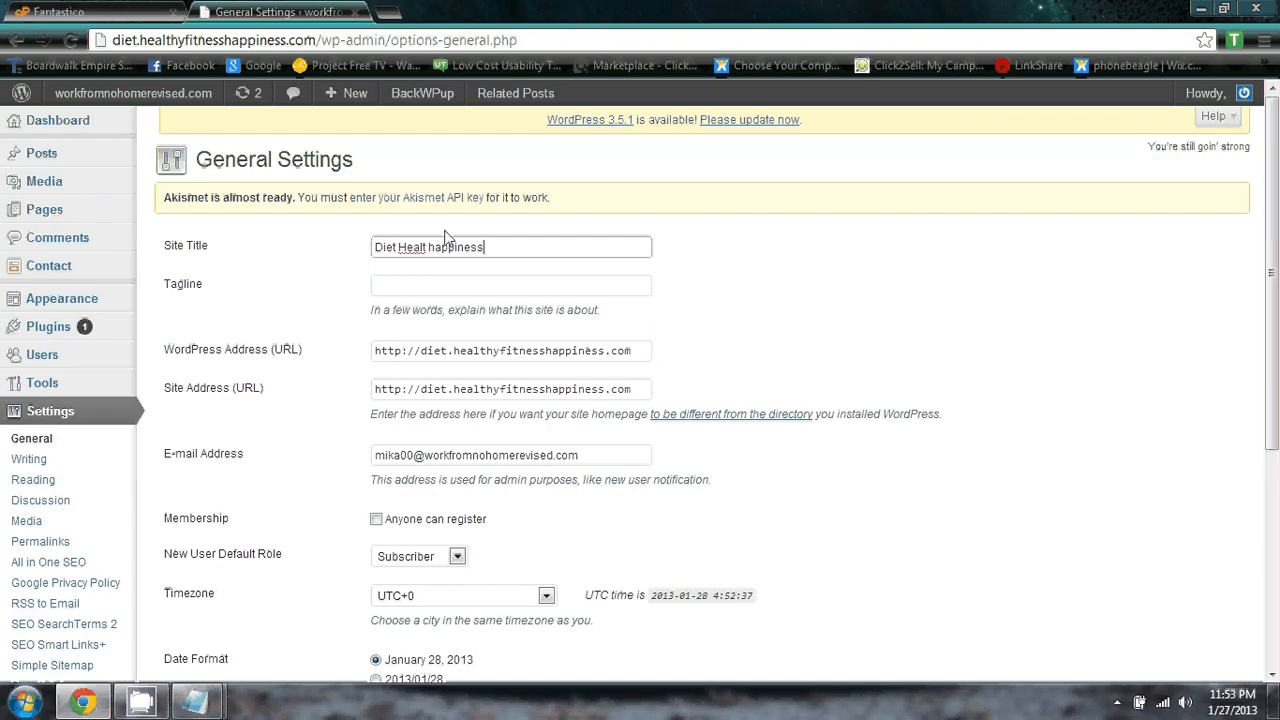
{"action": "left_click", "coordinate": [435, 250]}
{"action": "key", "text": "BackSpace"}
{"action": "type", "text": "H"}
Insert 'Fittness' and fix the typos so the title reads 'Diet Healthy Fittness Happiness .com'.
{"action": "type", "text": "Fittness H"}
{"action": "left_click", "coordinate": [428, 249]}
{"action": "key", "text": "BackSpace"}
{"action": "type", "text": "h"}
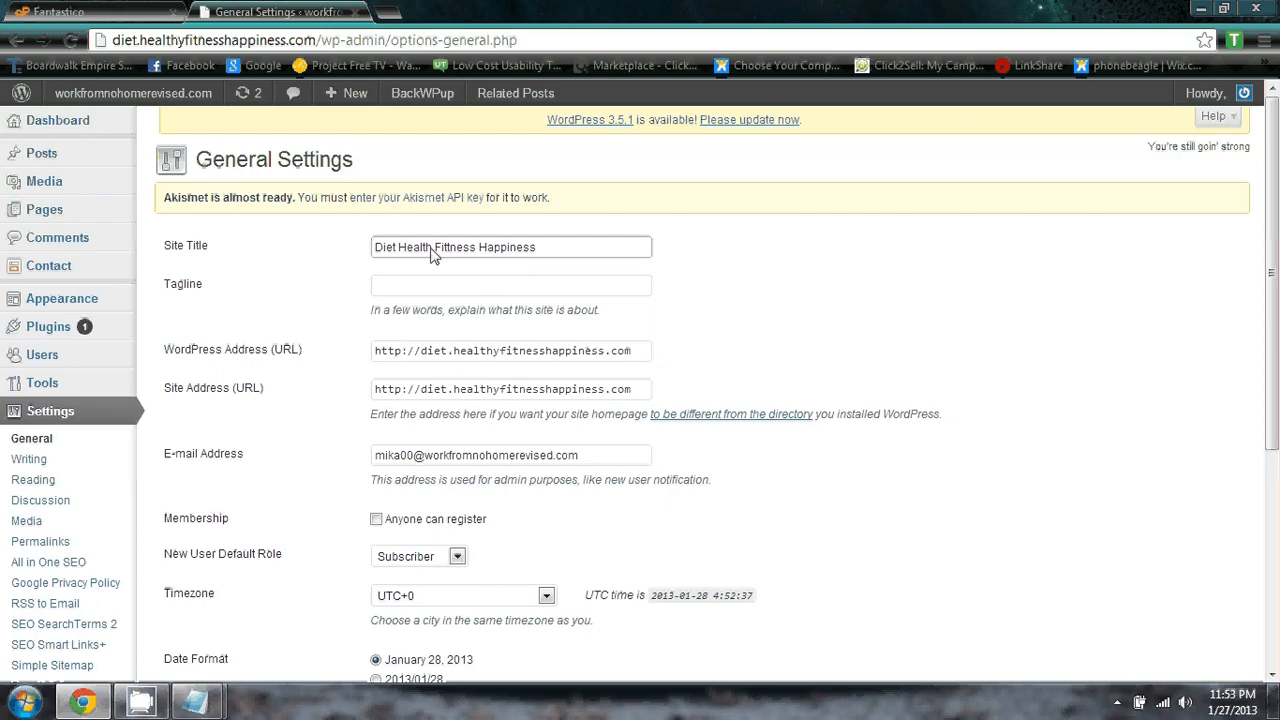
{"action": "type", "text": "y"}
{"action": "left_click", "coordinate": [575, 254]}
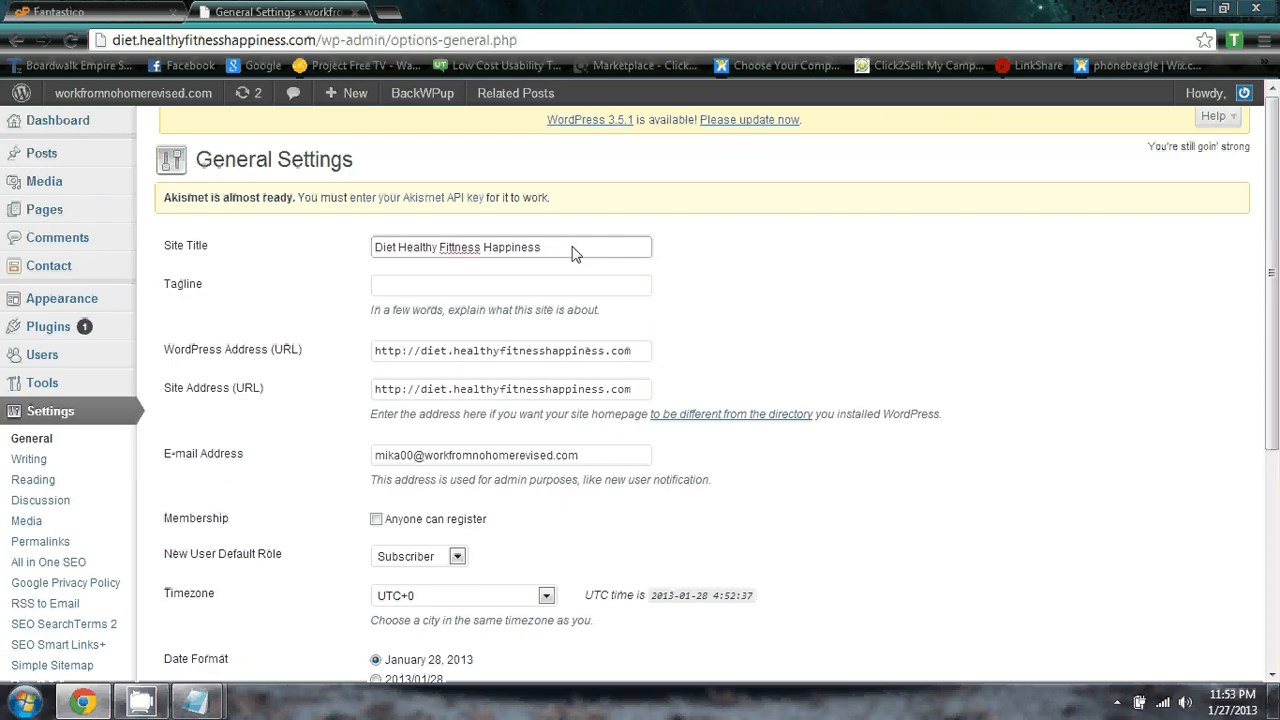
{"action": "type", "text": ".com"}
{"action": "key", "text": "BackSpace"}
{"action": "key", "text": "BackSpace"}
{"action": "key", "text": "BackSpace"}
{"action": "key", "text": "BackSpace"}
{"action": "type", "text": ".Com"}
{"action": "key", "text": "BackSpace"}
{"action": "key", "text": "BackSpace"}
{"action": "type", "text": "com"}
{"action": "left_click", "coordinate": [464, 286]}
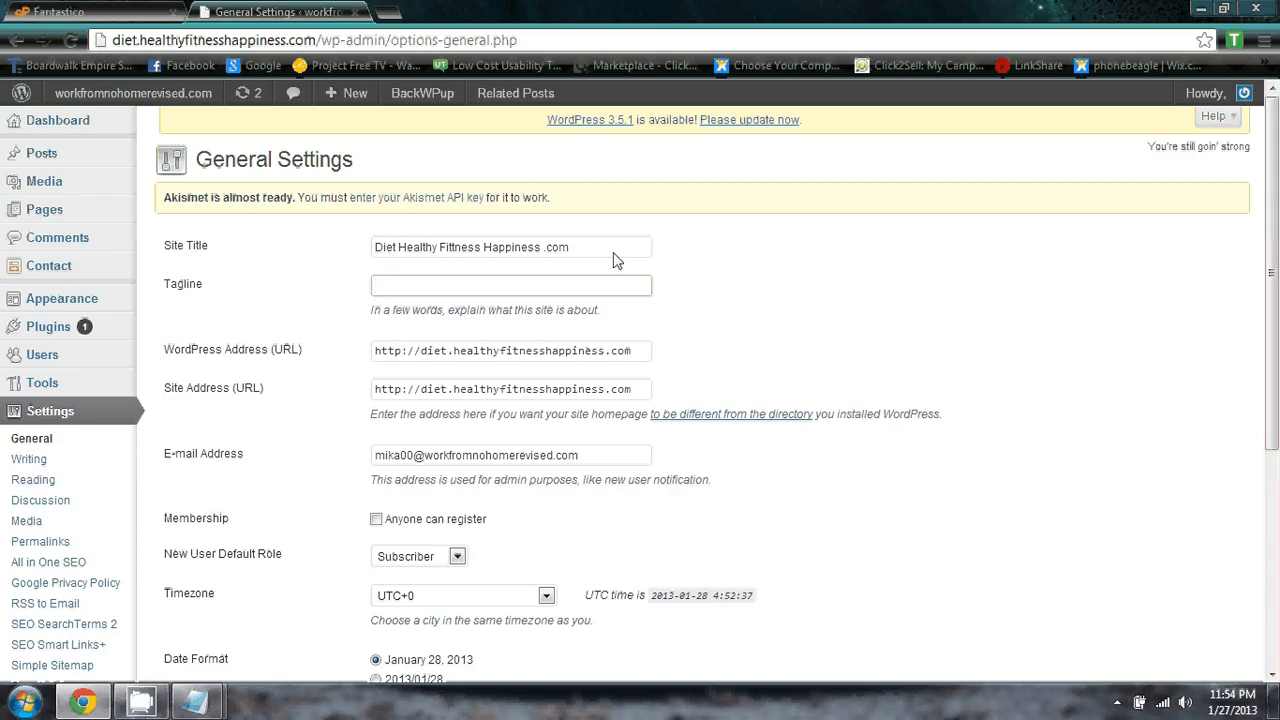
Set the tagline to 'Dieting Fitness blog's' with Dieting and Fitness capitalized.
{"action": "left_click", "coordinate": [386, 287]}
{"action": "type", "text": "blogs"}
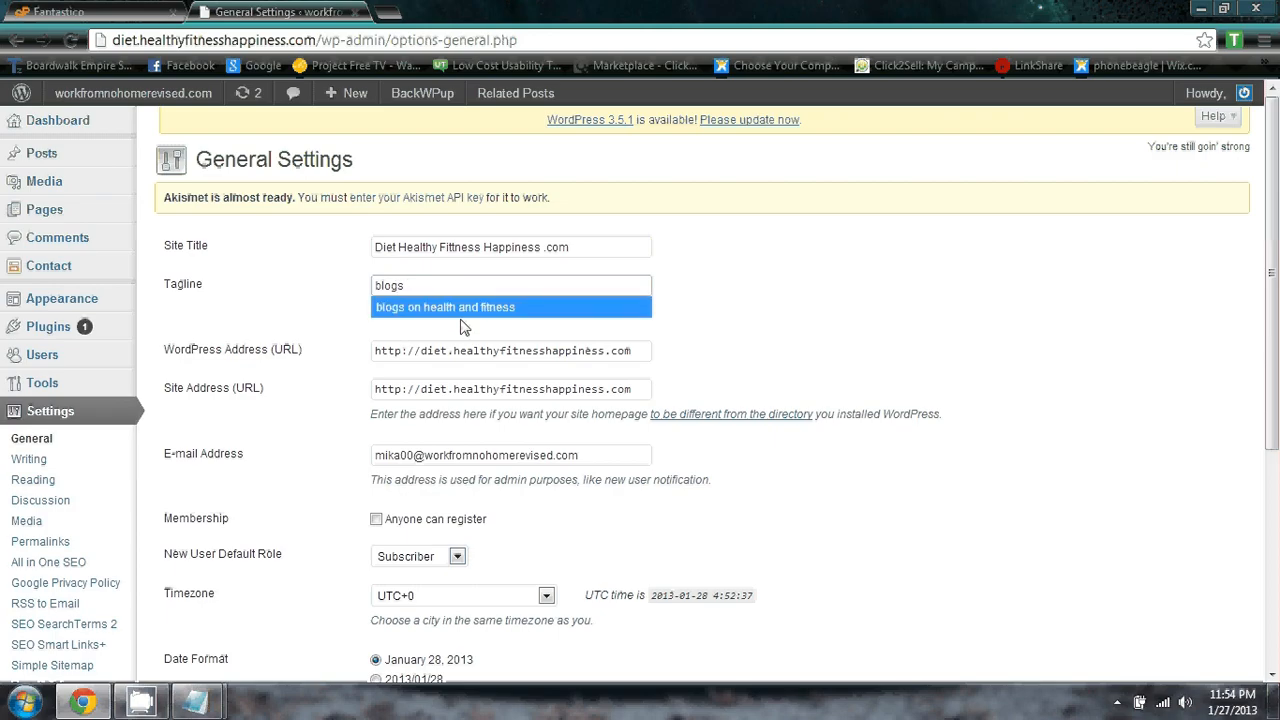
{"action": "left_click", "coordinate": [442, 308]}
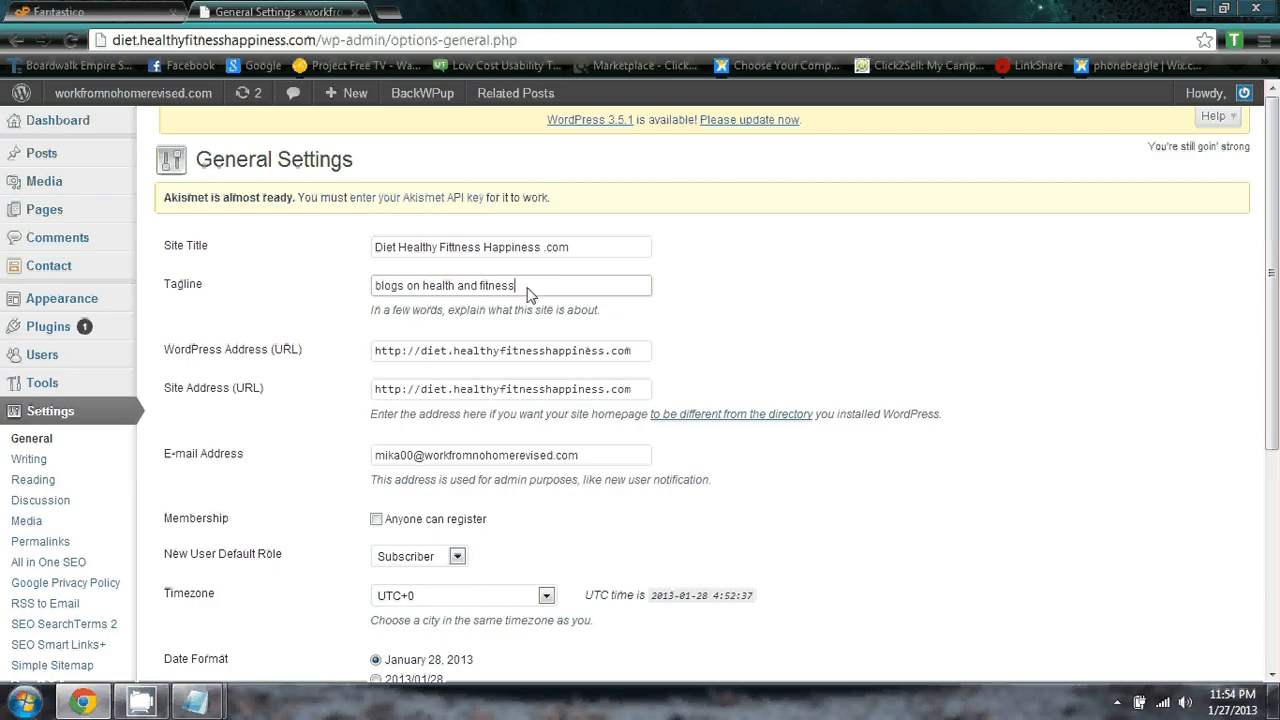
{"action": "left_click_drag", "start_coordinate": [528, 291], "coordinate": [310, 297]}
{"action": "key", "text": "BackSpace"}
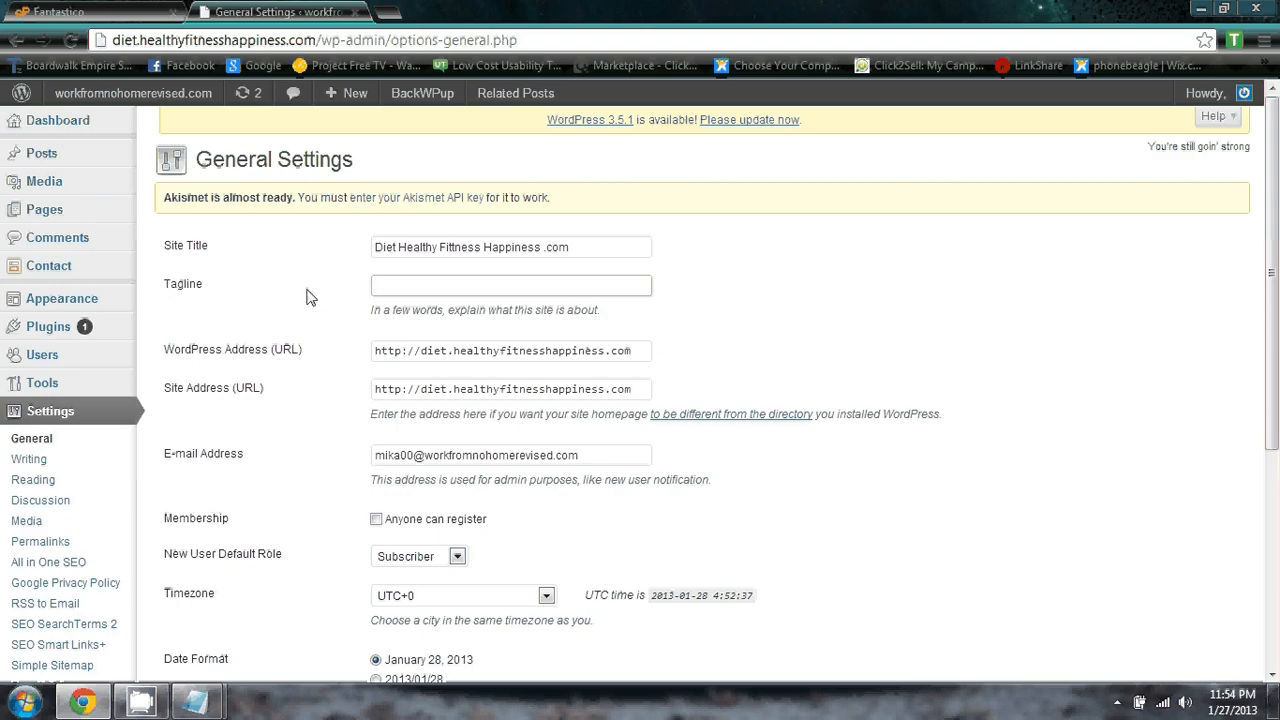
{"action": "type", "text": "dieting fitness blog's"}
{"action": "left_click", "coordinate": [382, 286]}
{"action": "key", "text": "BackSpace"}
{"action": "type", "text": "D"}
{"action": "left_click", "coordinate": [415, 286]}
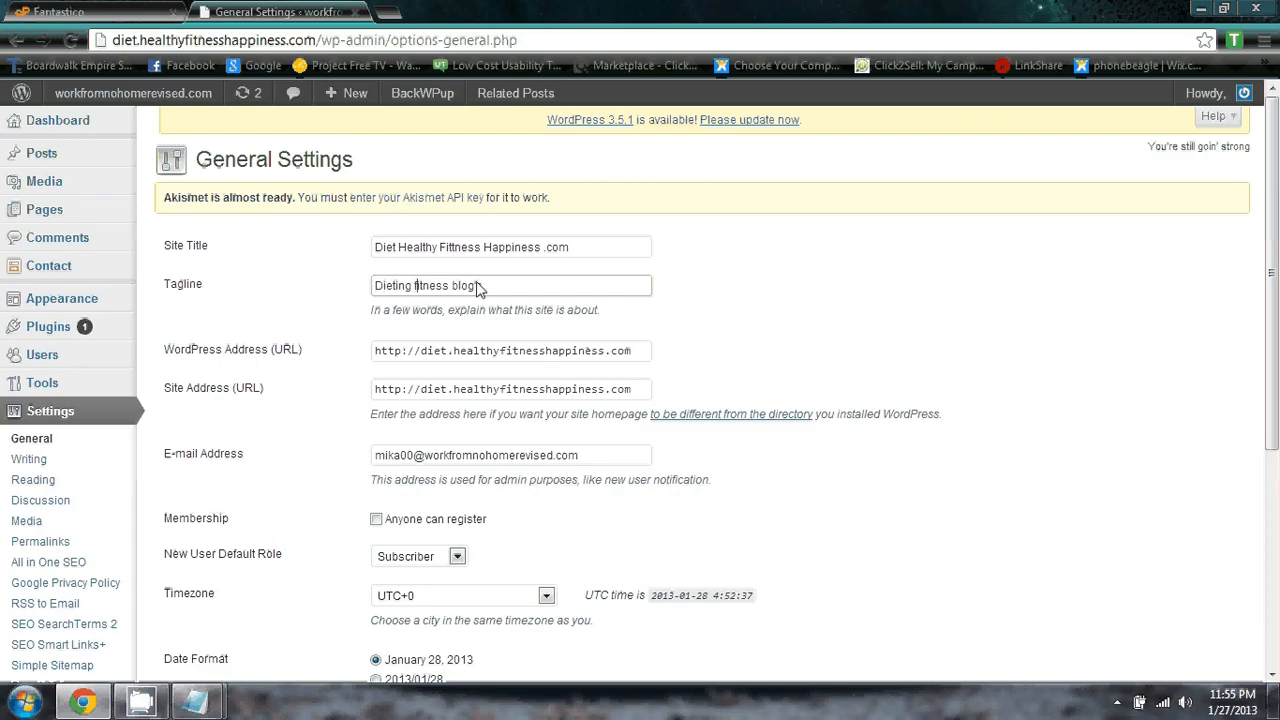
{"action": "key", "text": "Delete"}
{"action": "type", "text": "F"}
Save the general settings, then go to the Users list via Tools.
{"action": "scroll", "coordinate": [455, 320], "scroll_direction": "down", "scroll_amount": 1}
{"action": "scroll", "coordinate": [450, 346], "scroll_direction": "down", "scroll_amount": 3}
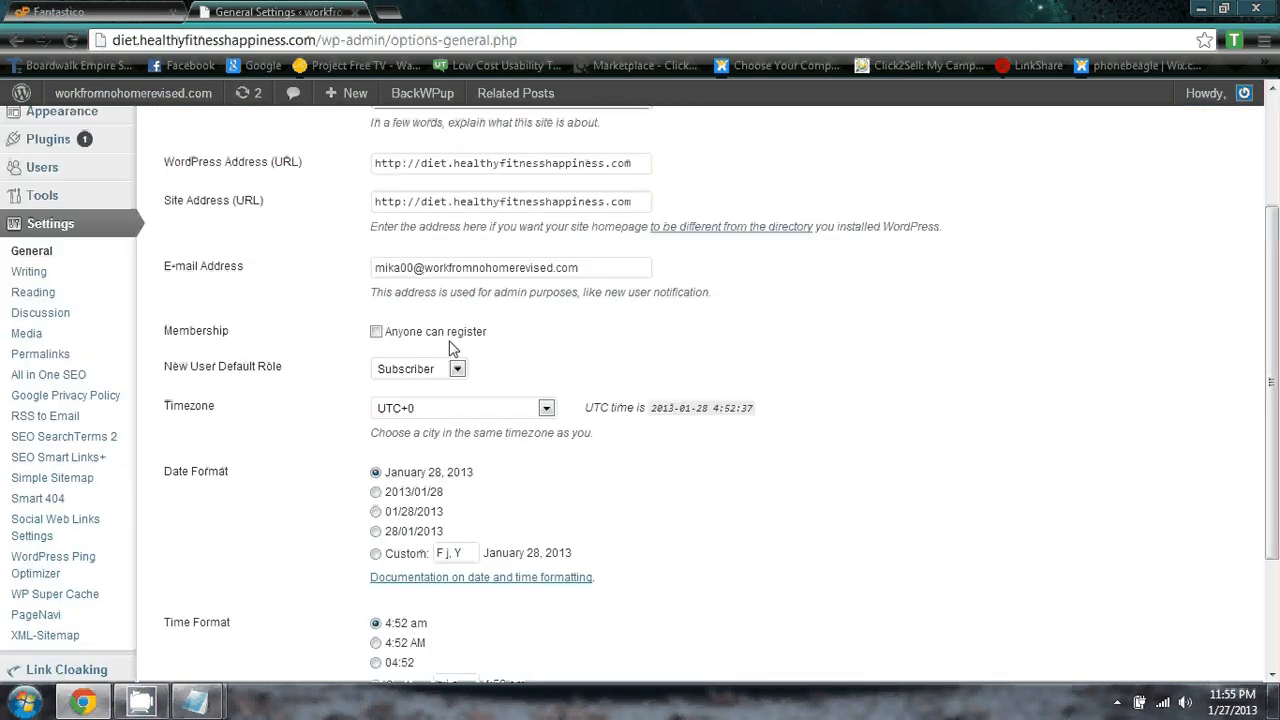
{"action": "scroll", "coordinate": [450, 346], "scroll_direction": "up", "scroll_amount": 2}
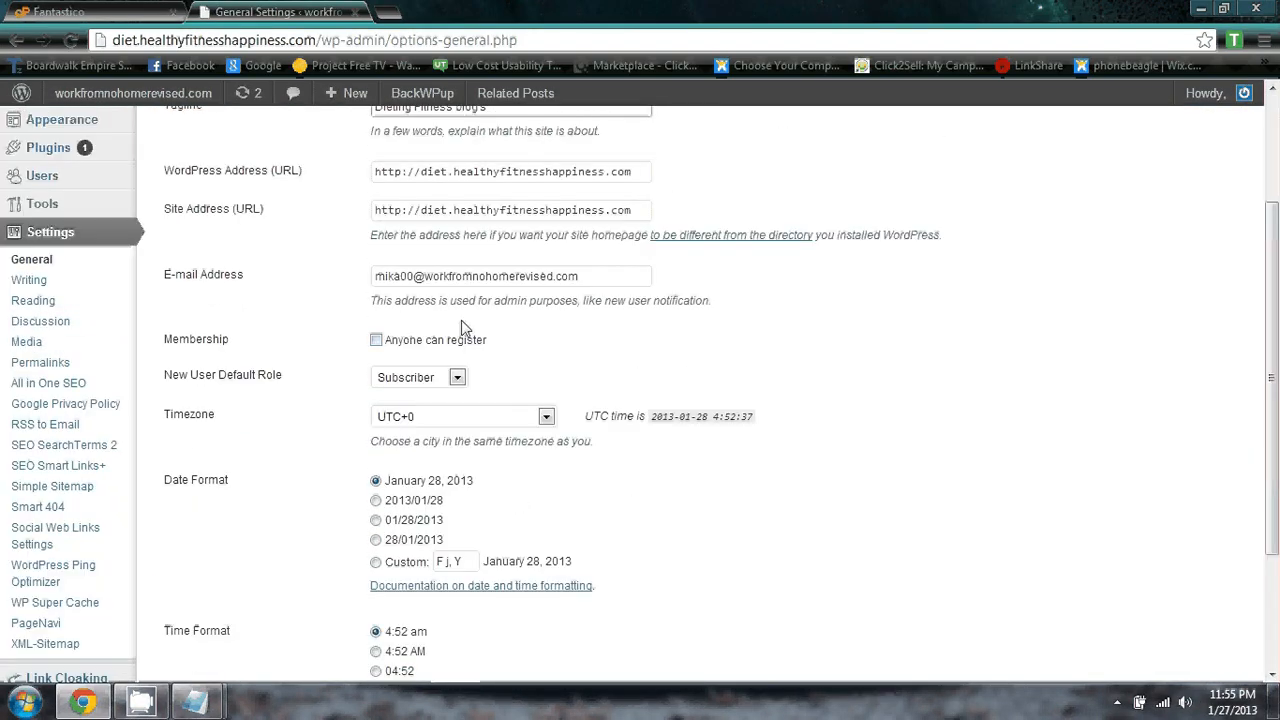
{"action": "scroll", "coordinate": [452, 345], "scroll_direction": "down", "scroll_amount": 2}
{"action": "left_click", "coordinate": [195, 589]}
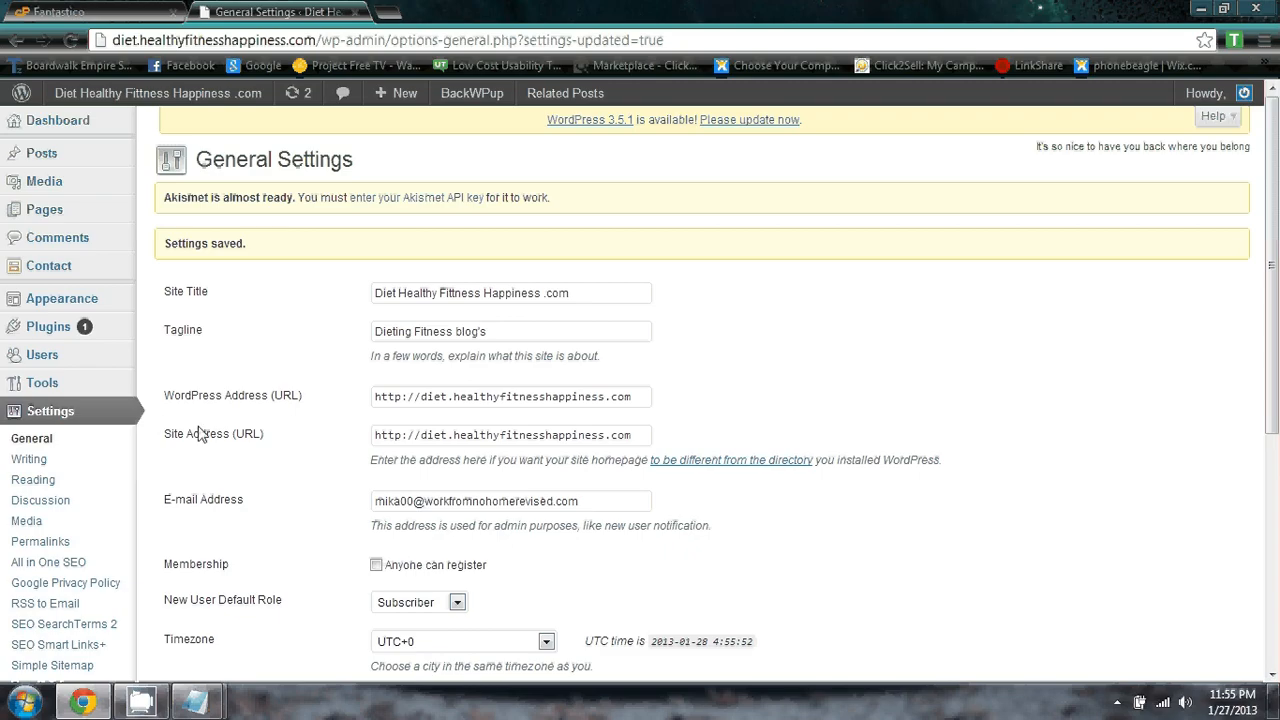
{"action": "scroll", "coordinate": [200, 432], "scroll_direction": "down", "scroll_amount": 5}
{"action": "scroll", "coordinate": [200, 432], "scroll_direction": "up", "scroll_amount": 5}
{"action": "left_click", "coordinate": [79, 375]}
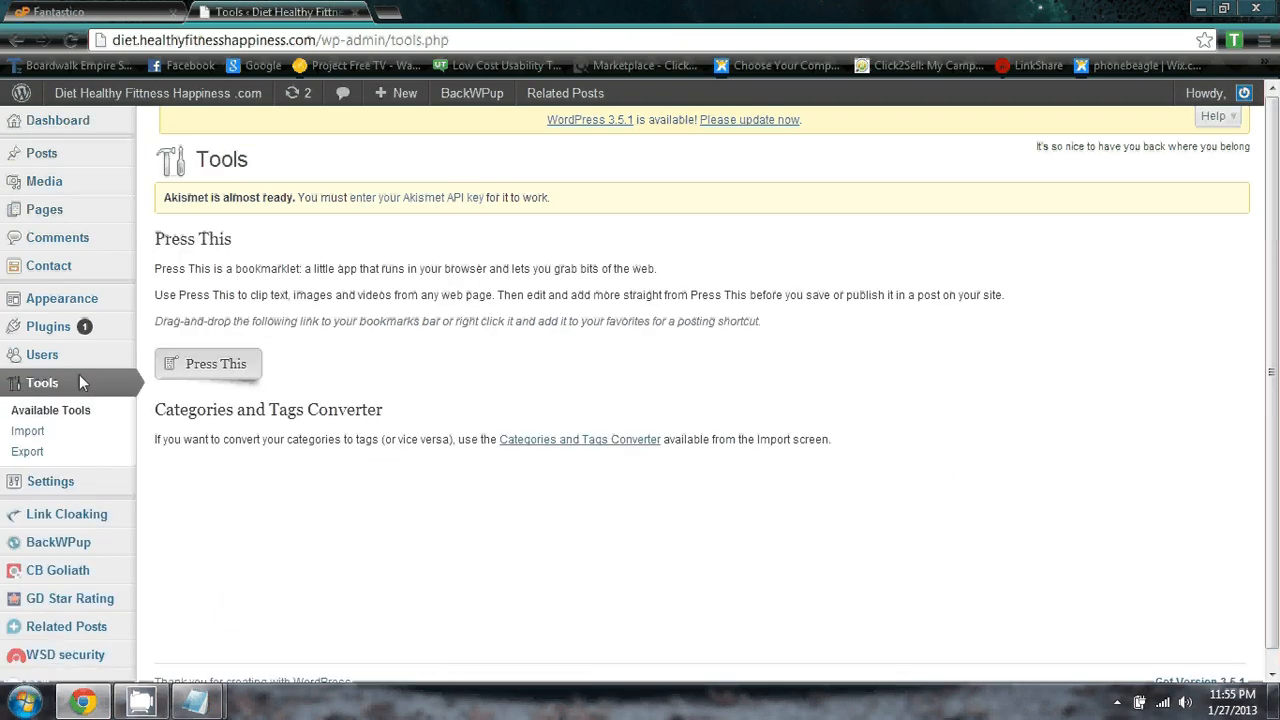
{"action": "left_click", "coordinate": [91, 349]}
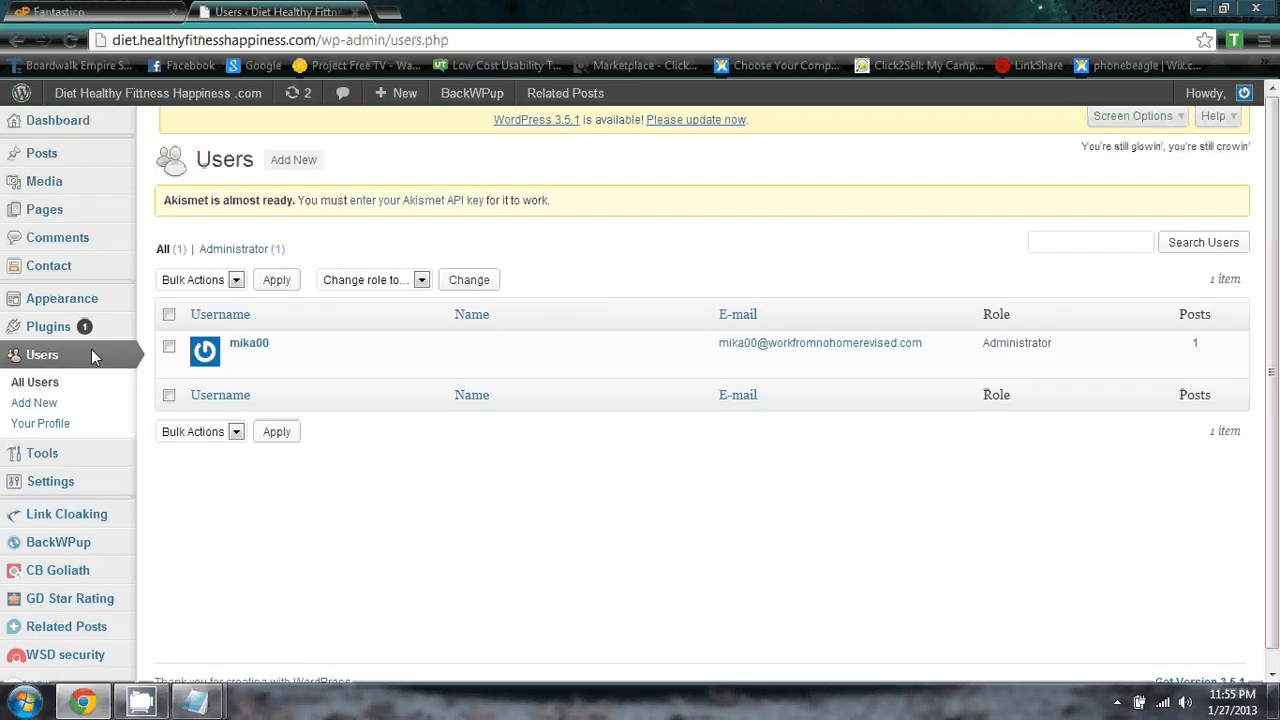
Open the Installed Plugins page showing the 26 active plugins.
{"action": "mouse_move", "coordinate": [208, 362]}
{"action": "mouse_move", "coordinate": [76, 326]}
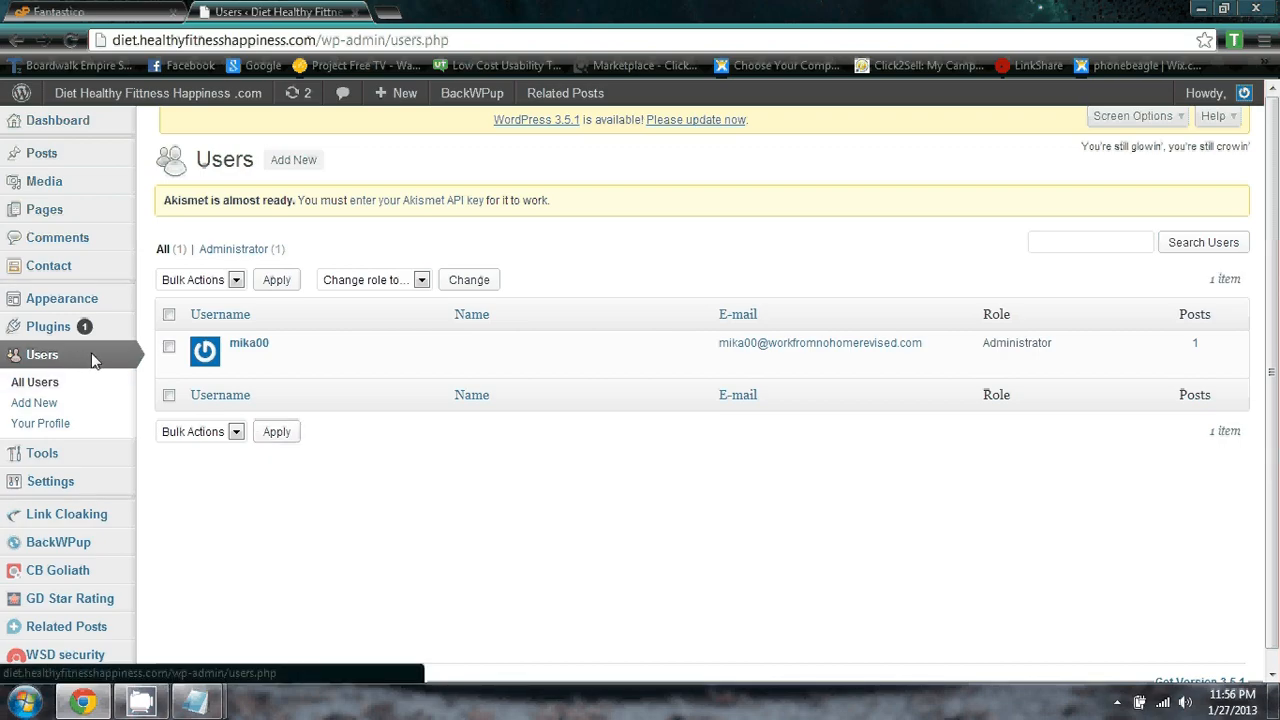
{"action": "mouse_move", "coordinate": [40, 338]}
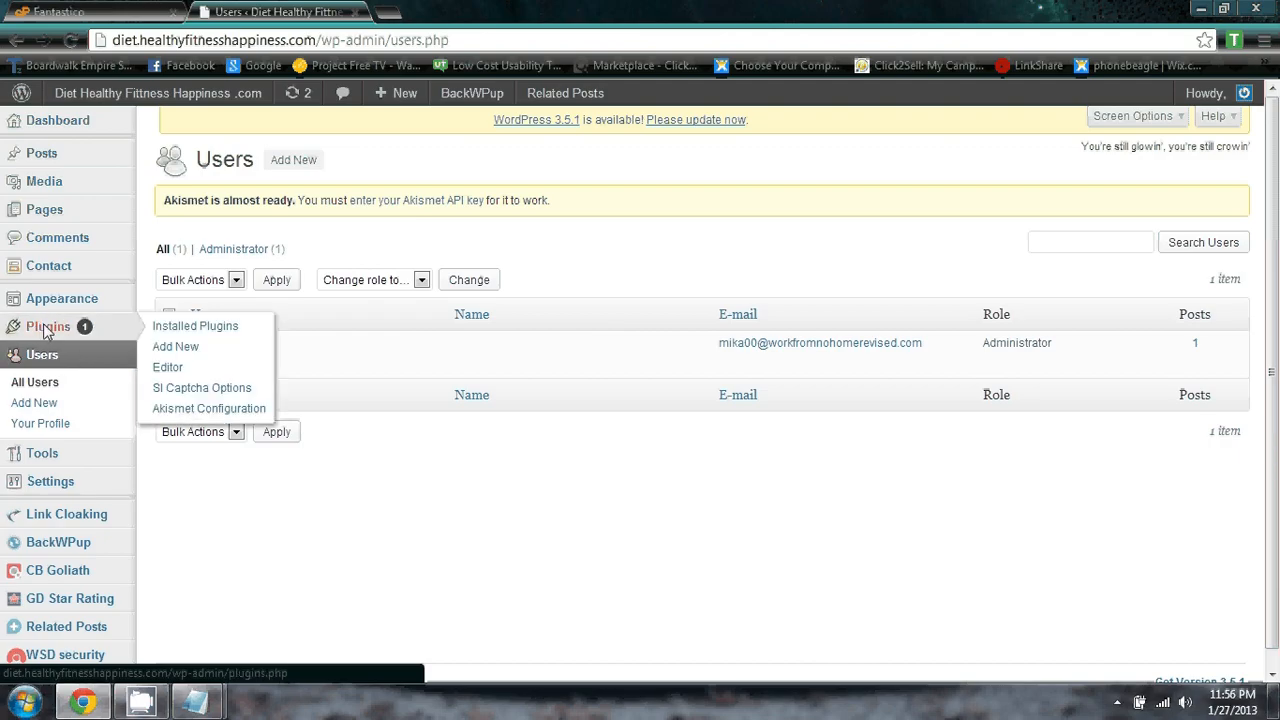
{"action": "left_click", "coordinate": [45, 330]}
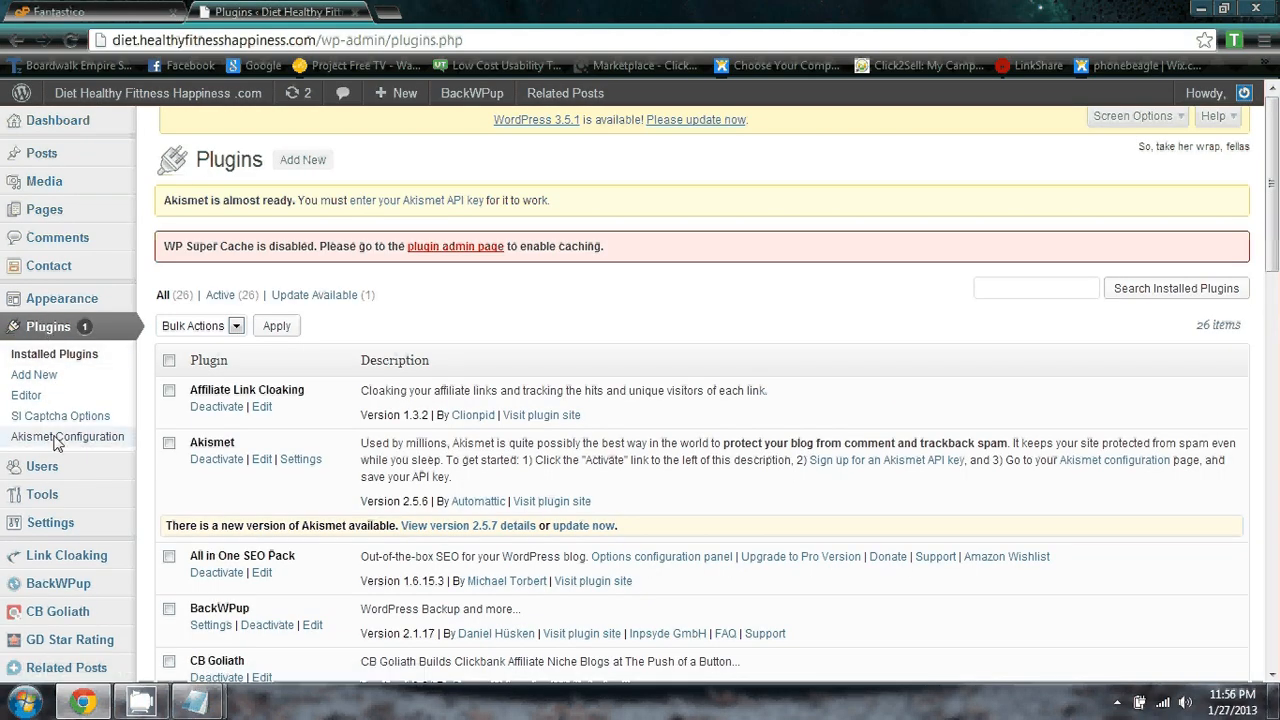
Enter the saved Akismet API key on the Akismet Configuration page.
{"action": "left_click", "coordinate": [55, 438]}
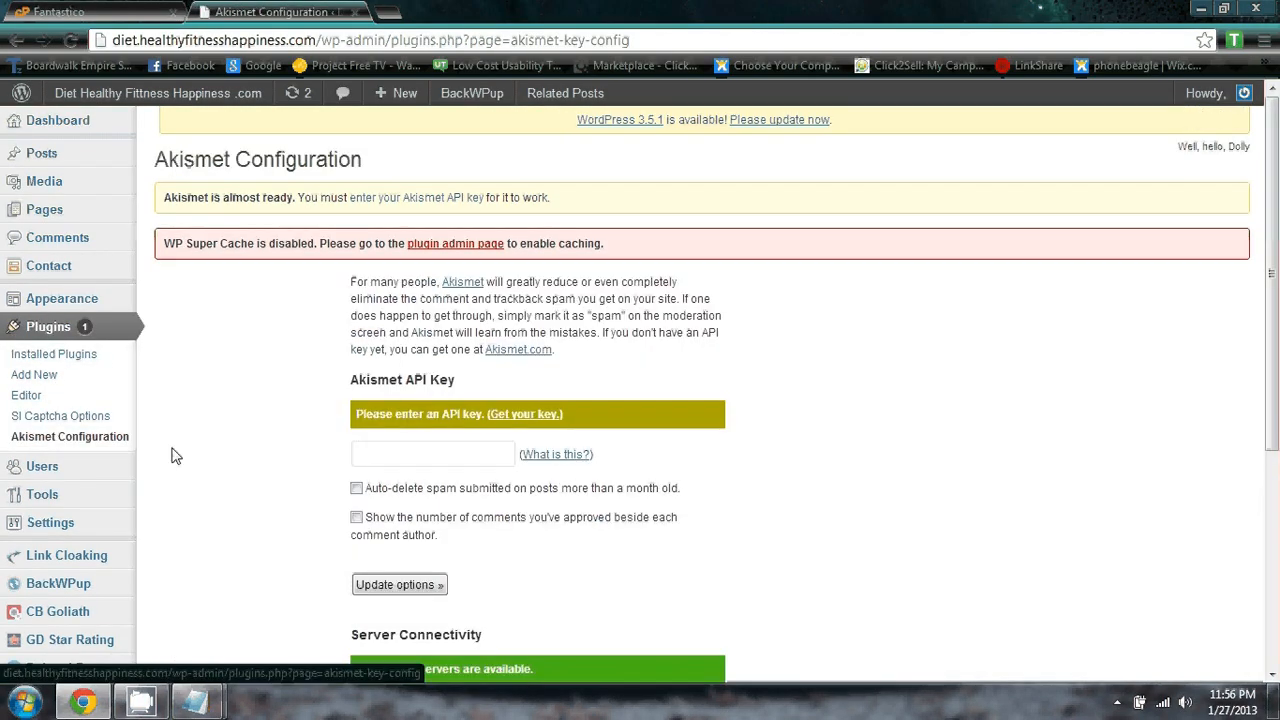
{"action": "scroll", "coordinate": [323, 451], "scroll_direction": "down", "scroll_amount": 3}
{"action": "scroll", "coordinate": [330, 400], "scroll_direction": "up", "scroll_amount": 2}
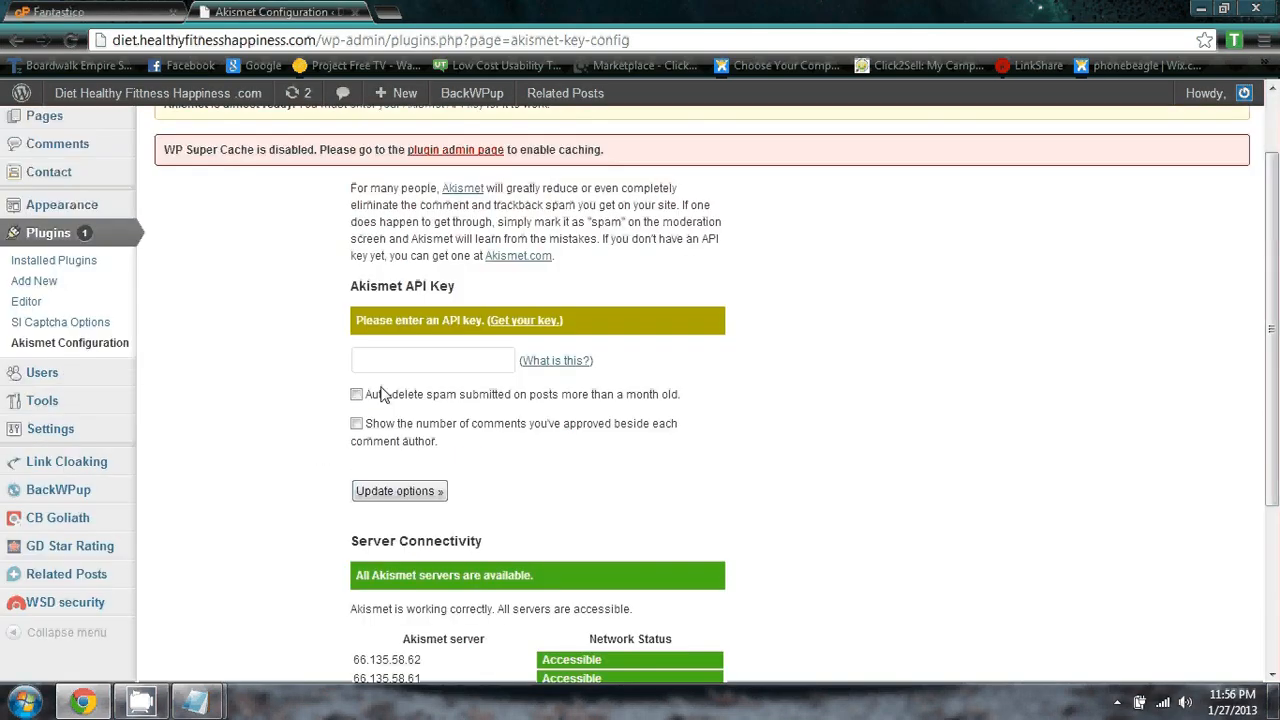
{"action": "left_click", "coordinate": [390, 368]}
{"action": "type", "text": "b"}
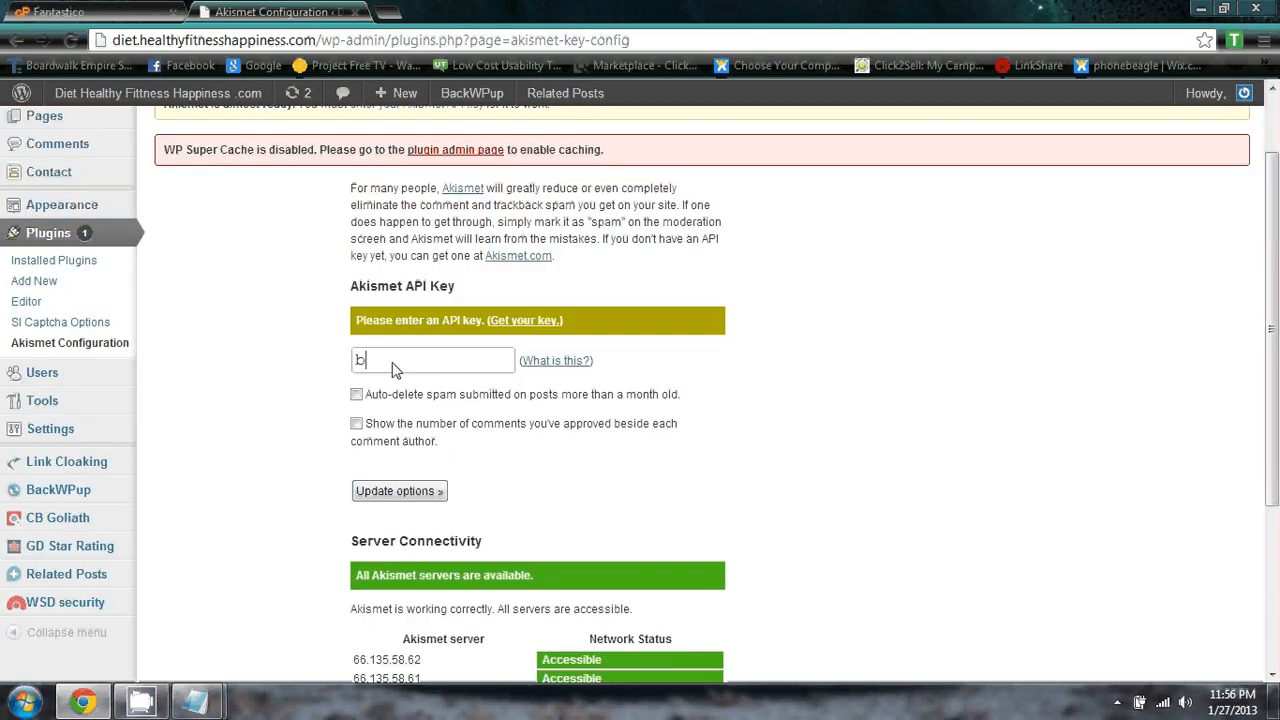
{"action": "key", "text": "BackSpace"}
{"action": "type", "text": "8"}
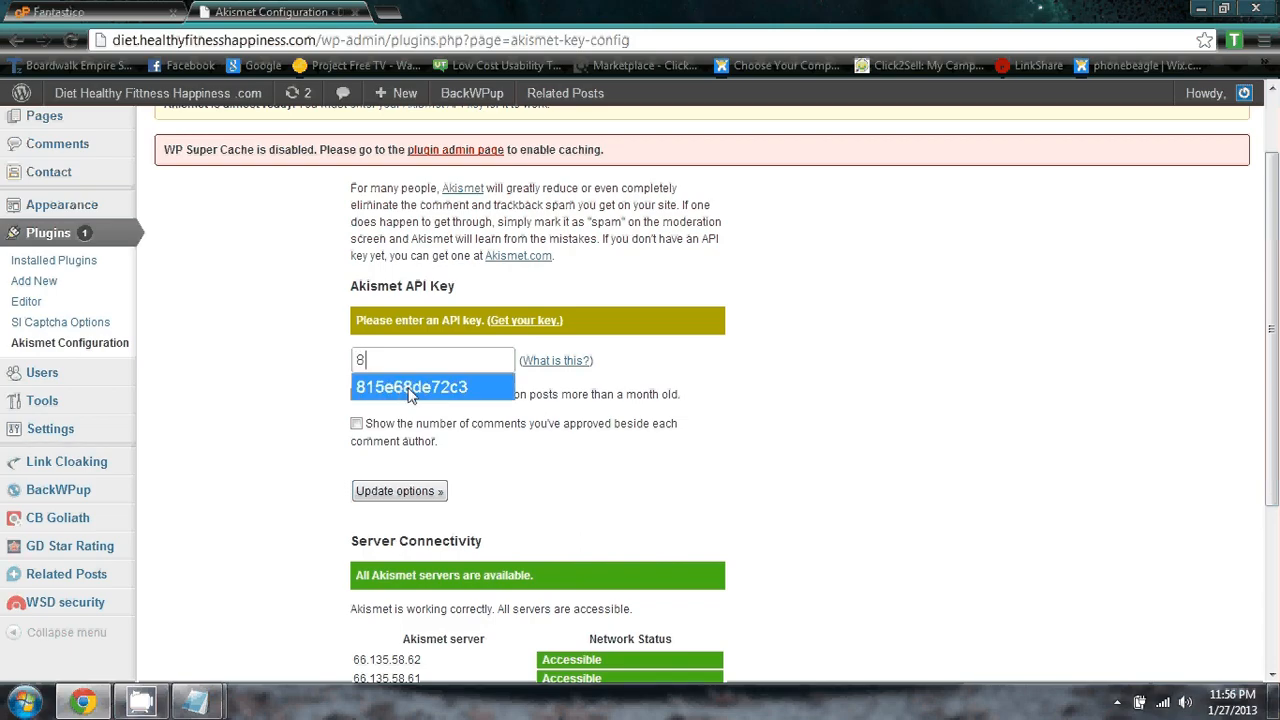
{"action": "left_click", "coordinate": [412, 394]}
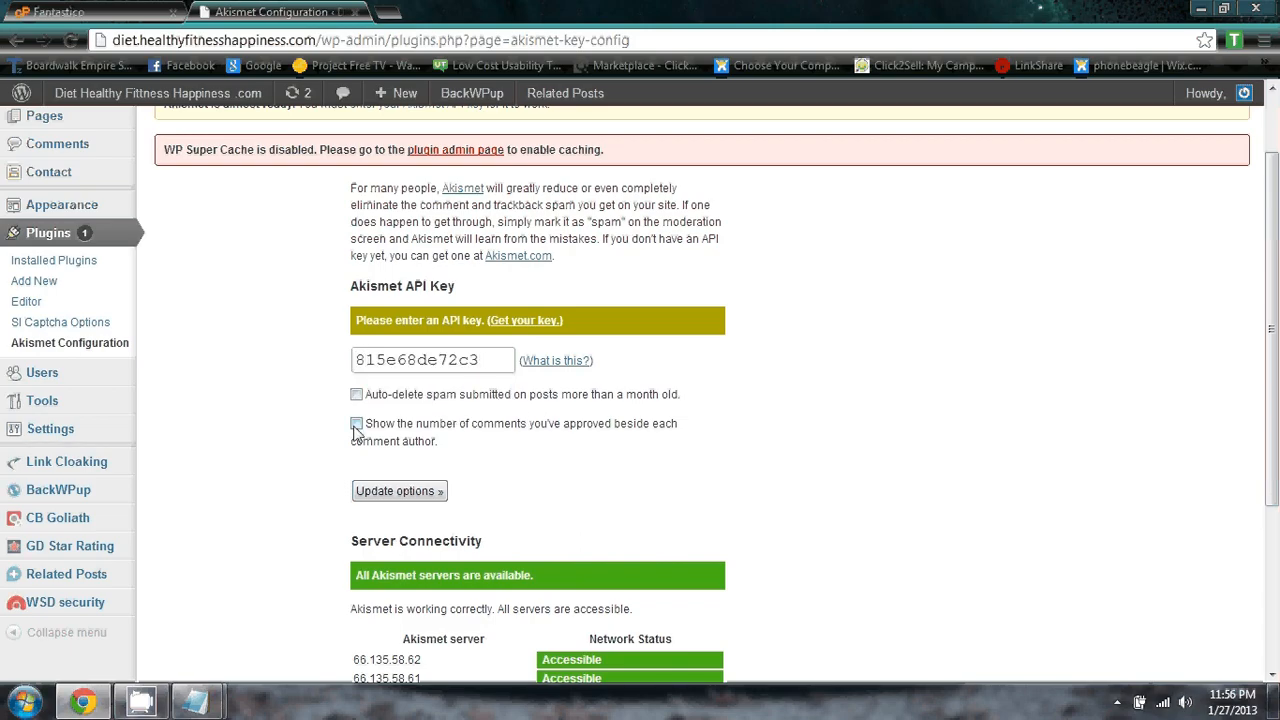
Turn on auto-deleting month-old spam and save the Akismet options.
{"action": "left_click", "coordinate": [357, 395]}
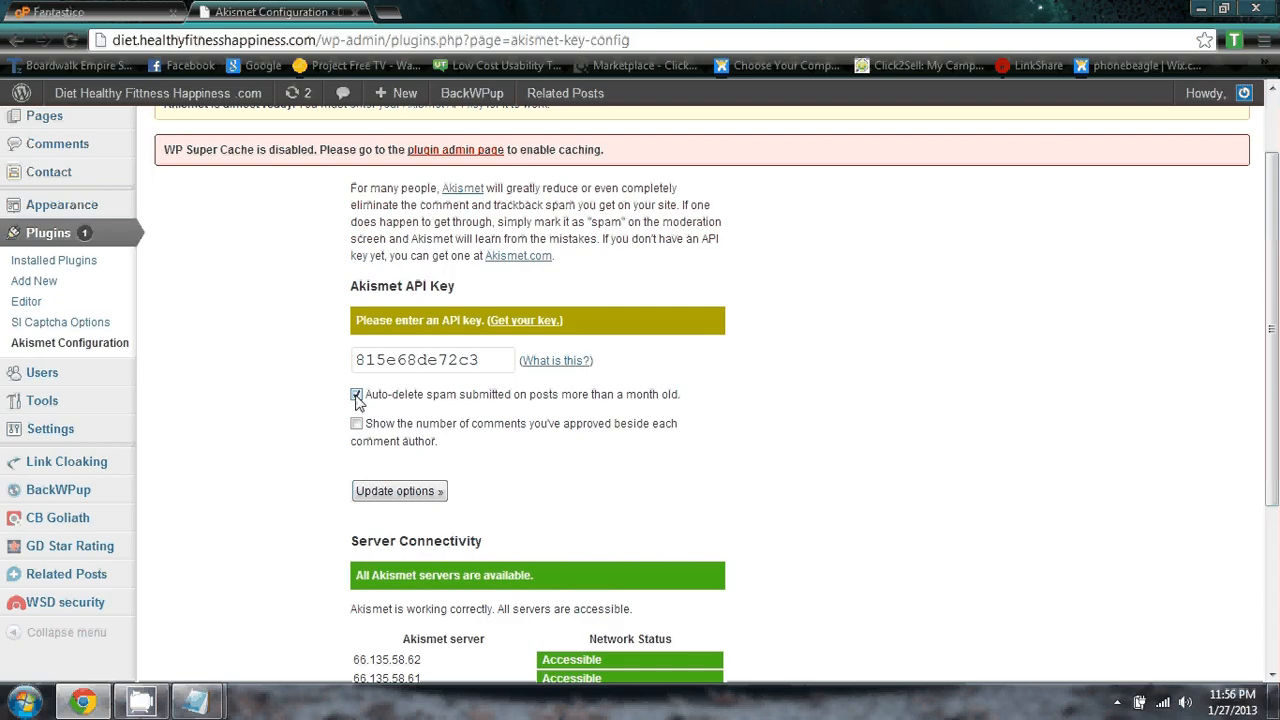
{"action": "left_click", "coordinate": [418, 491]}
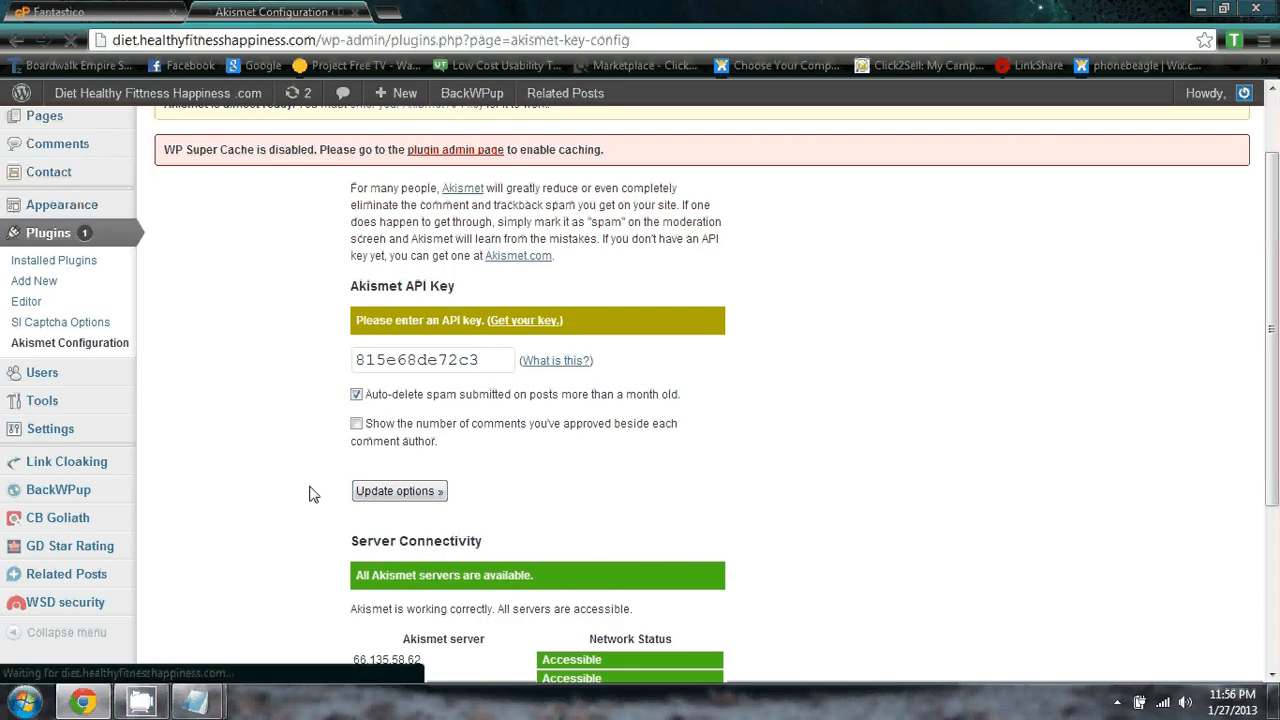
{"action": "scroll", "coordinate": [286, 500], "scroll_direction": "down", "scroll_amount": 4}
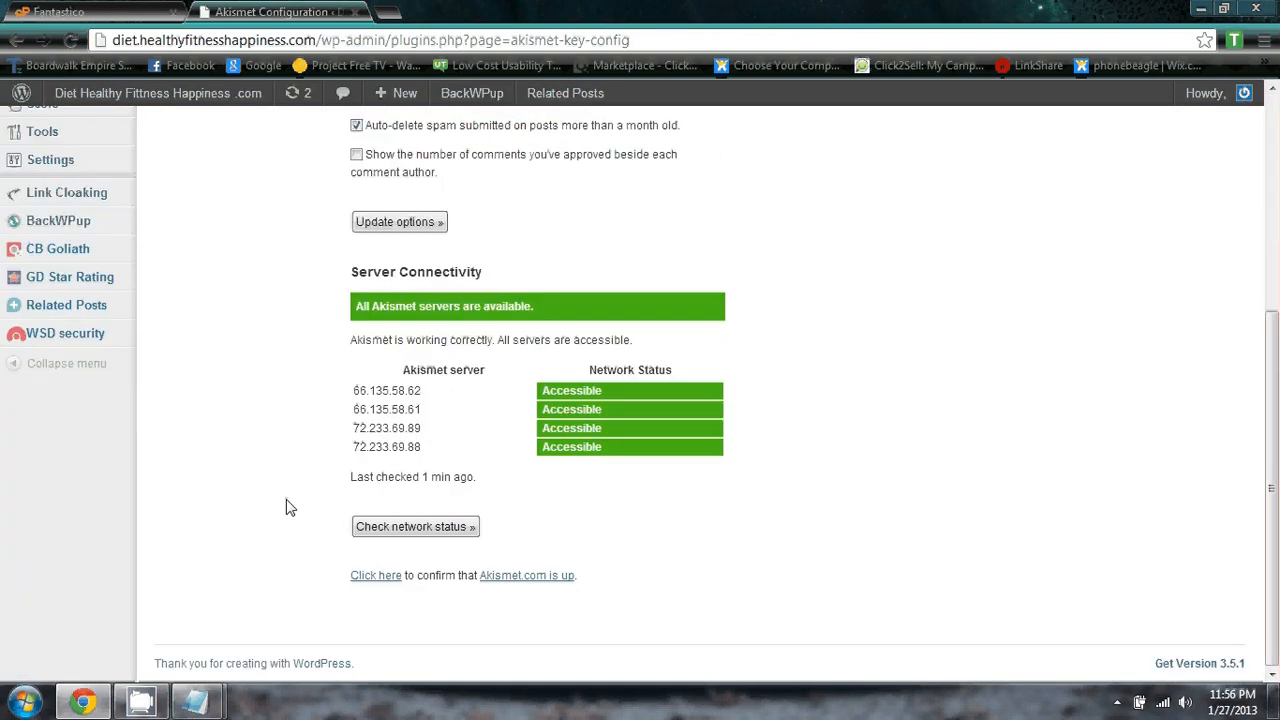
{"action": "scroll", "coordinate": [286, 500], "scroll_direction": "up", "scroll_amount": 4}
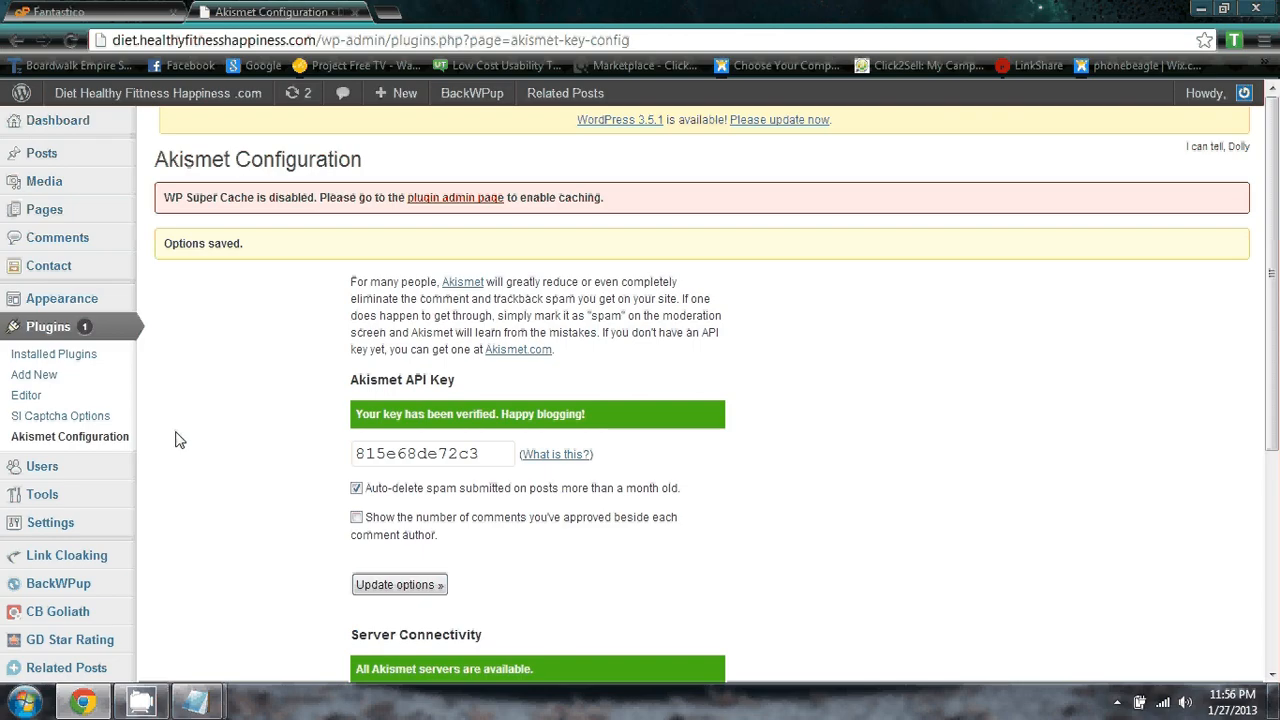
{"action": "left_click", "coordinate": [80, 418]}
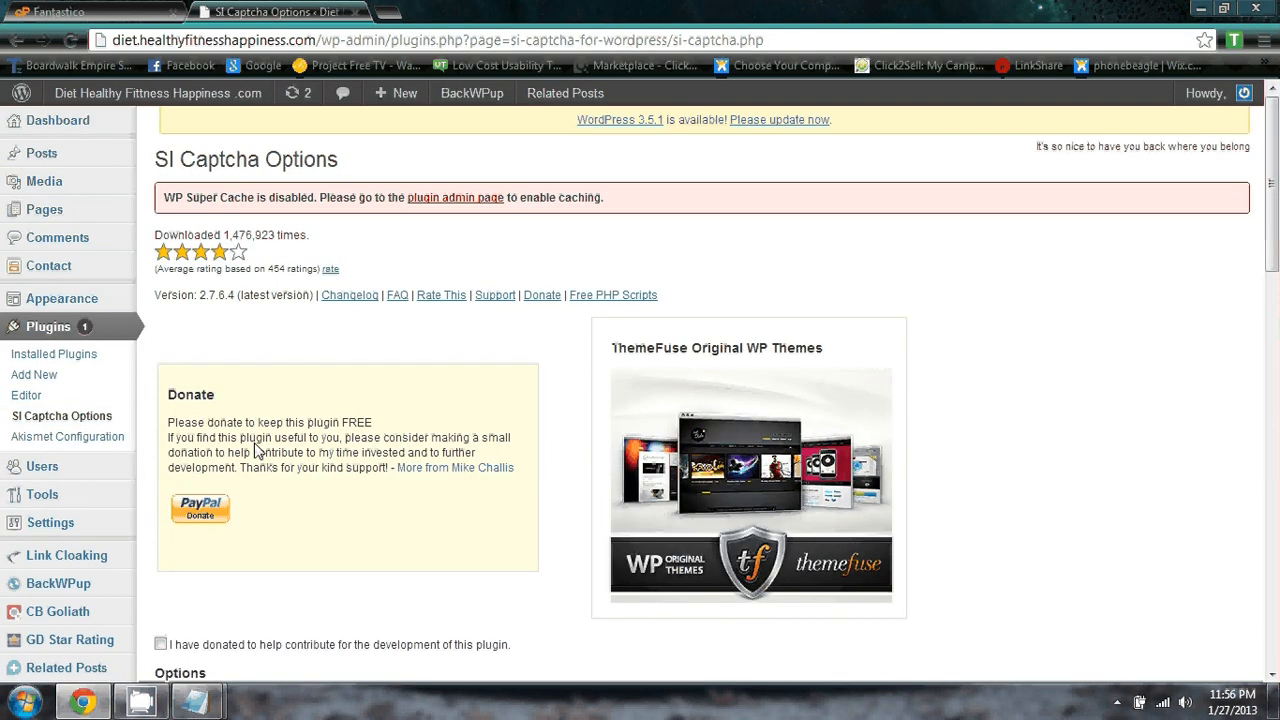
Tick the Akismet checkbox in SI Captcha Options and update them until 'Options saved.' appears.
{"action": "scroll", "coordinate": [352, 440], "scroll_direction": "down", "scroll_amount": 3}
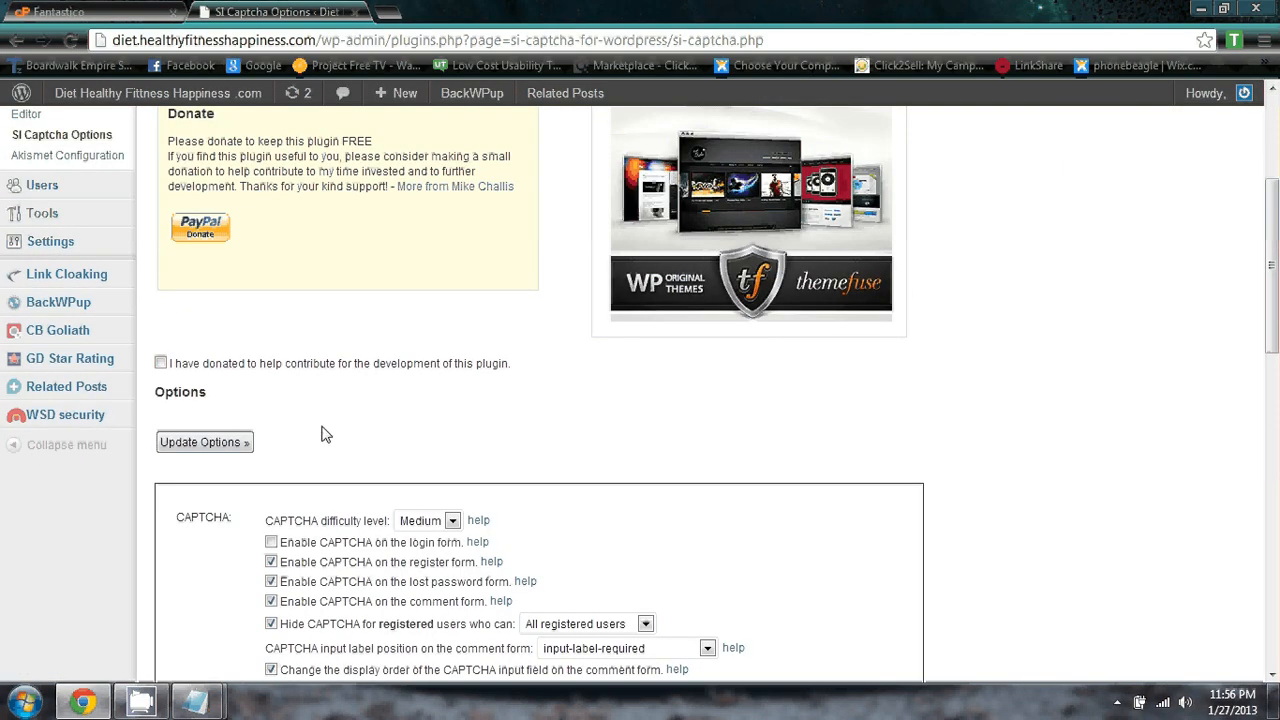
{"action": "scroll", "coordinate": [322, 434], "scroll_direction": "down", "scroll_amount": 3}
{"action": "left_click", "coordinate": [385, 556]}
{"action": "scroll", "coordinate": [362, 555], "scroll_direction": "down", "scroll_amount": 5}
{"action": "scroll", "coordinate": [362, 555], "scroll_direction": "down", "scroll_amount": 3}
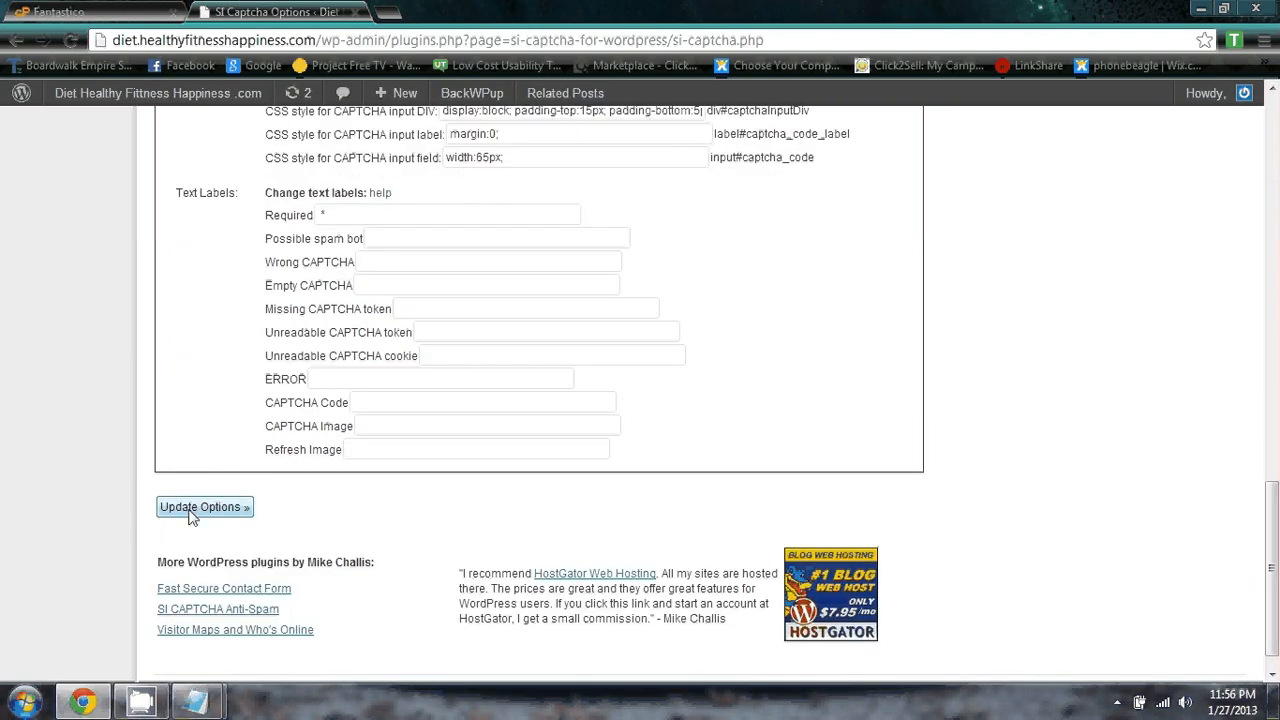
{"action": "left_click", "coordinate": [193, 512]}
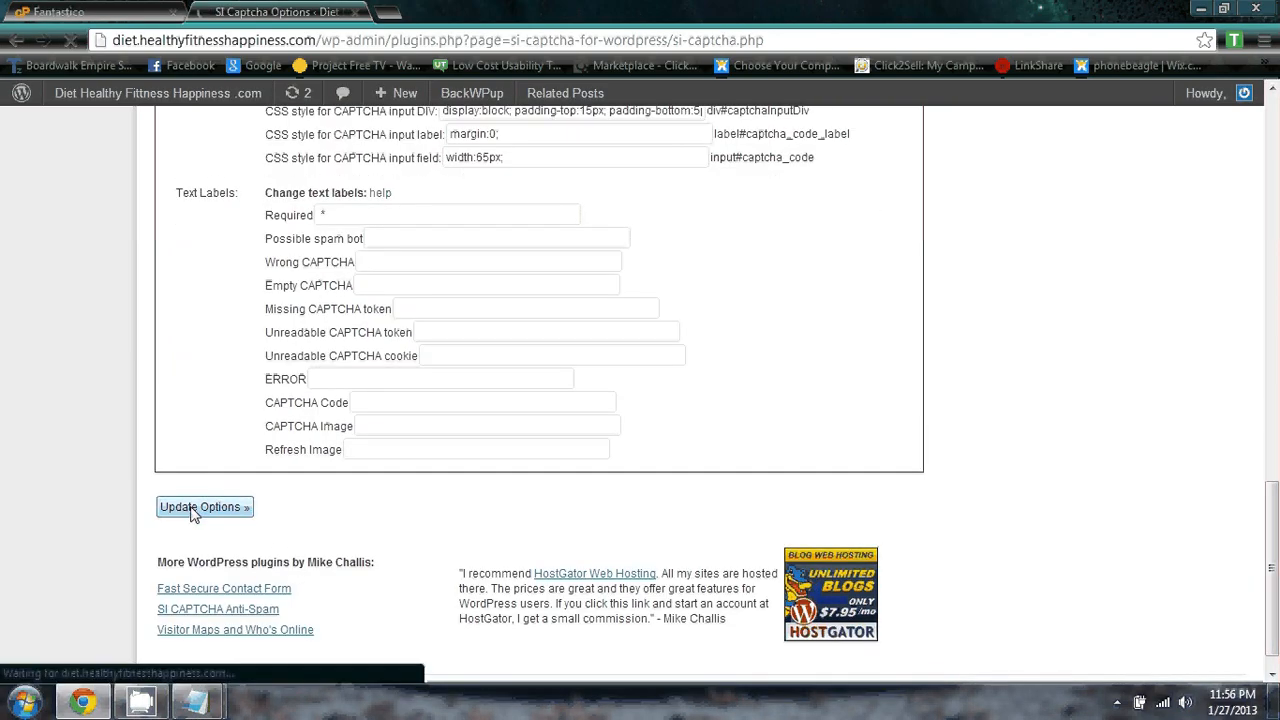
{"action": "scroll", "coordinate": [407, 517], "scroll_direction": "down", "scroll_amount": 3}
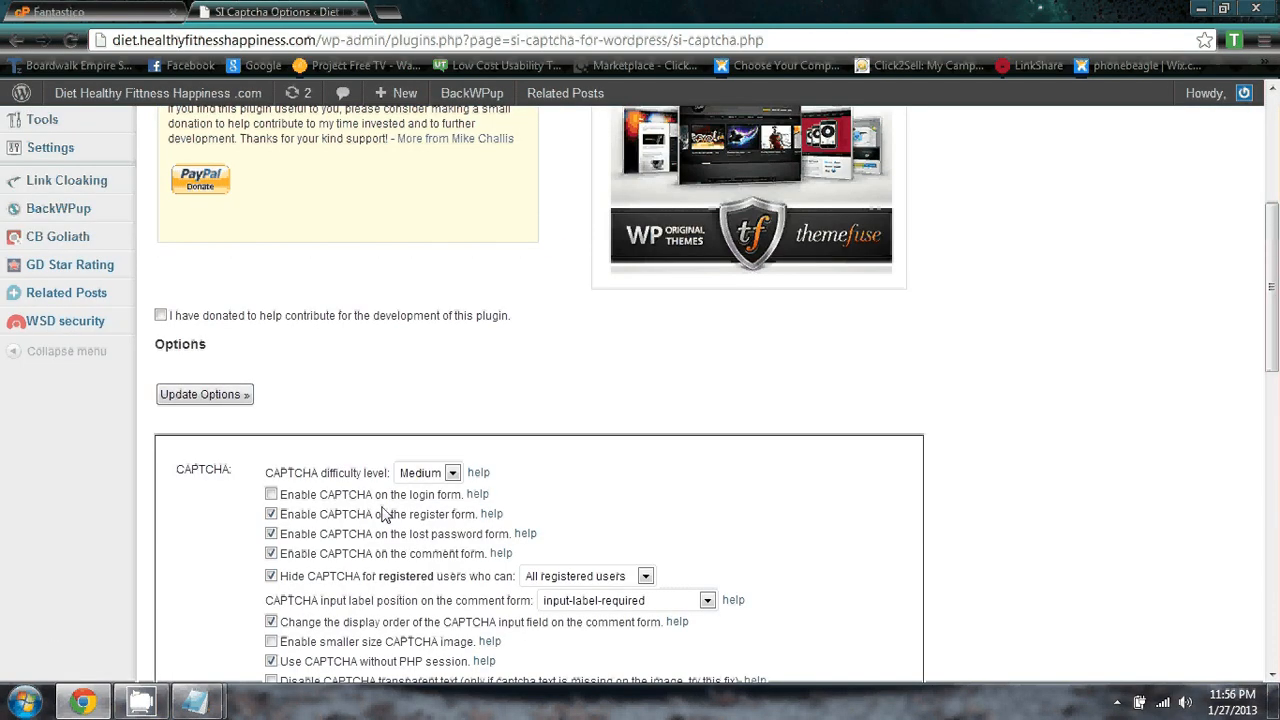
{"action": "scroll", "coordinate": [383, 514], "scroll_direction": "down", "scroll_amount": 2}
{"action": "scroll", "coordinate": [300, 512], "scroll_direction": "up", "scroll_amount": 6}
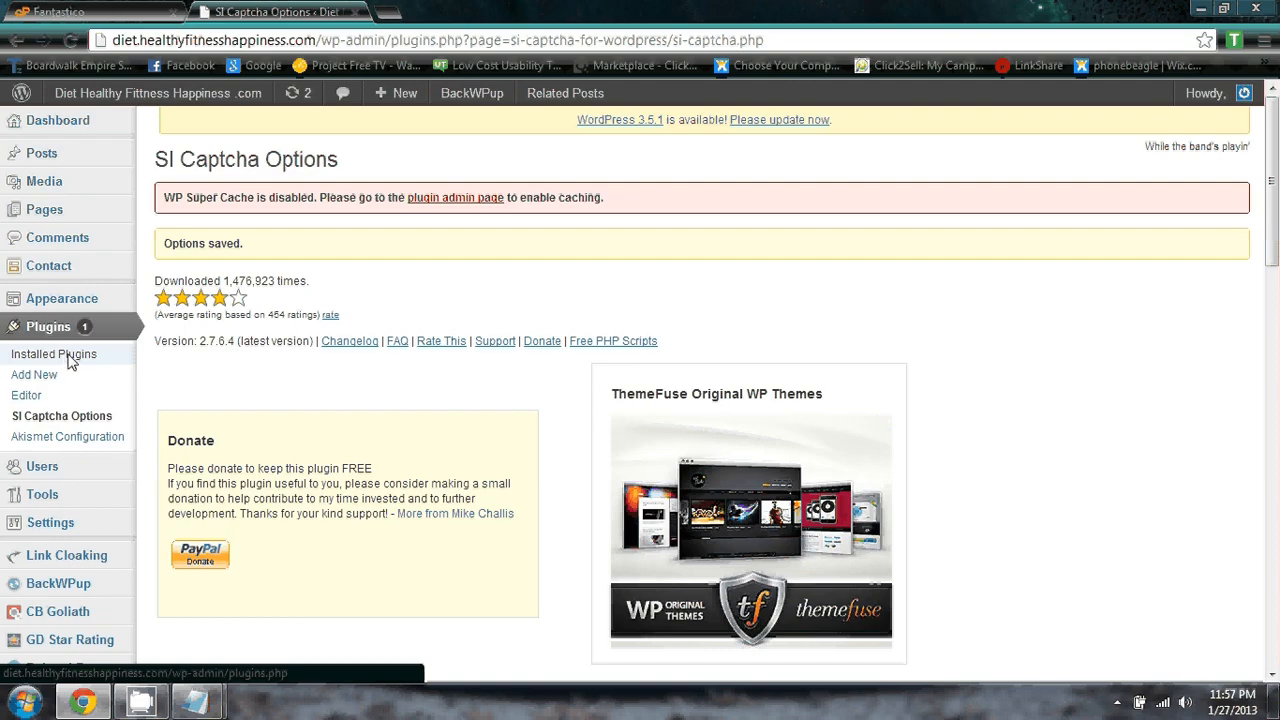
{"action": "mouse_move", "coordinate": [60, 297]}
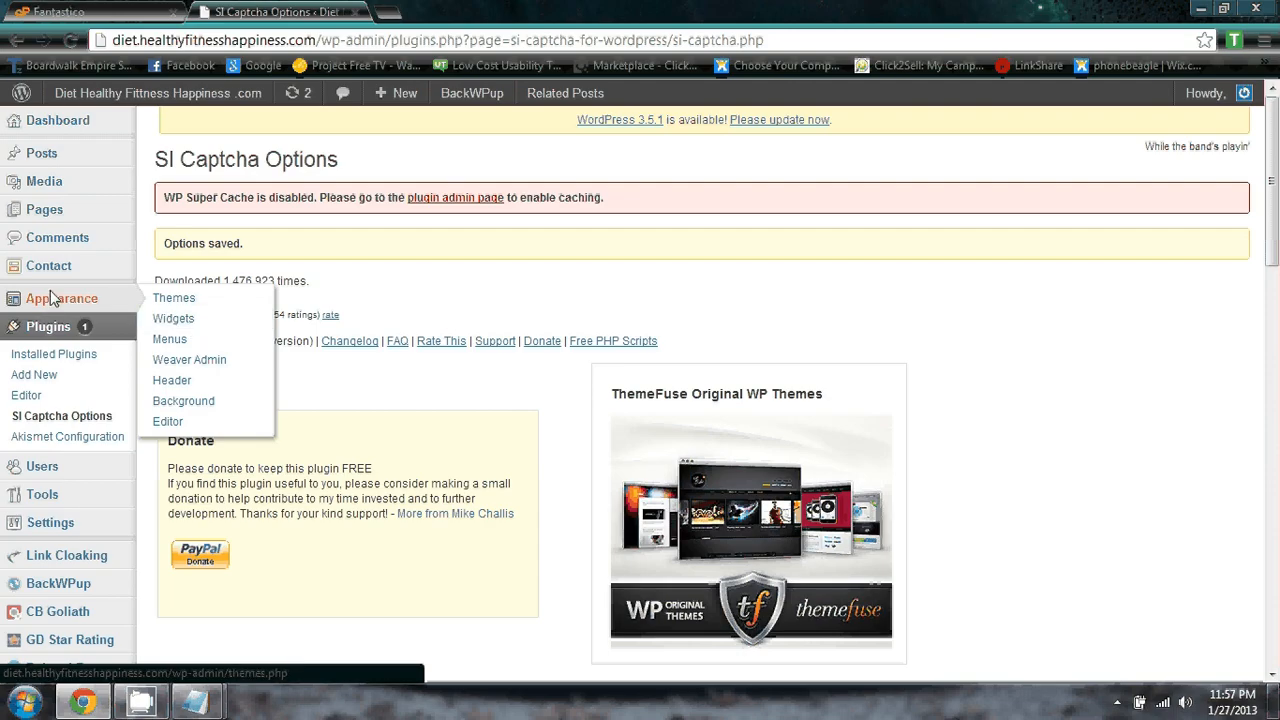
Trash the Sample Page and start a blank new page in the Add New Page editor.
{"action": "left_click", "coordinate": [68, 213]}
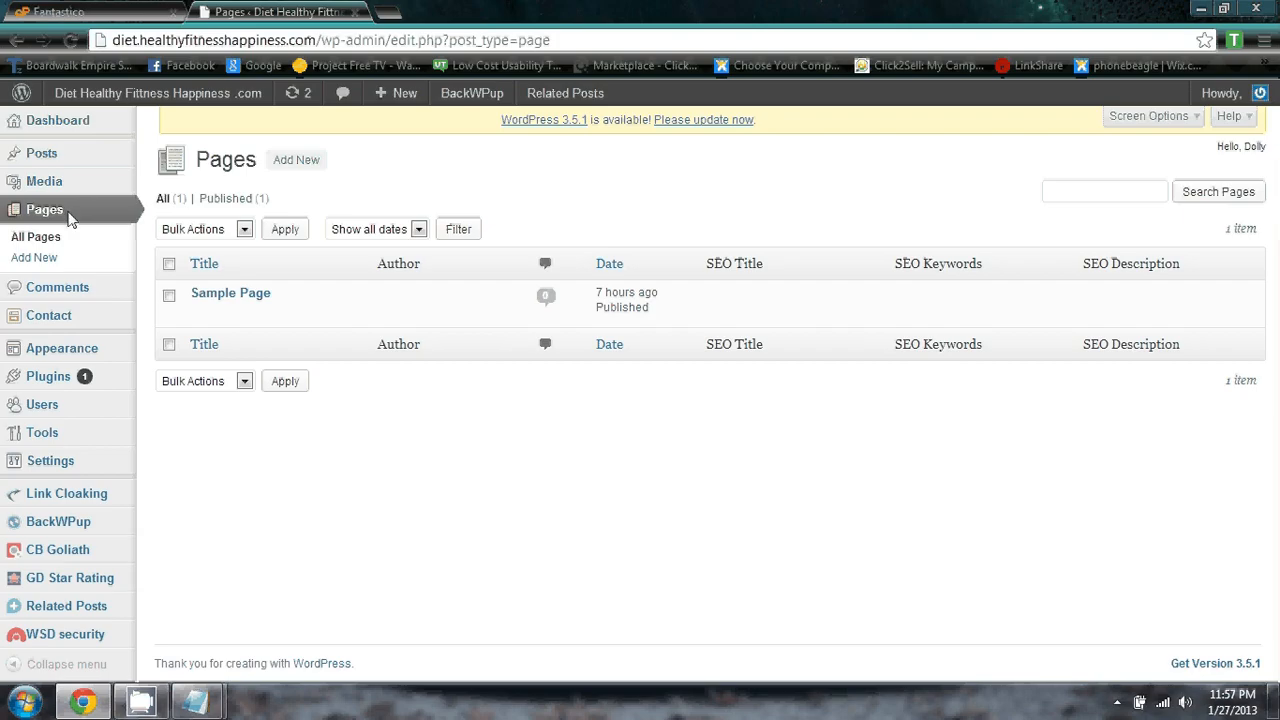
{"action": "mouse_move", "coordinate": [290, 320]}
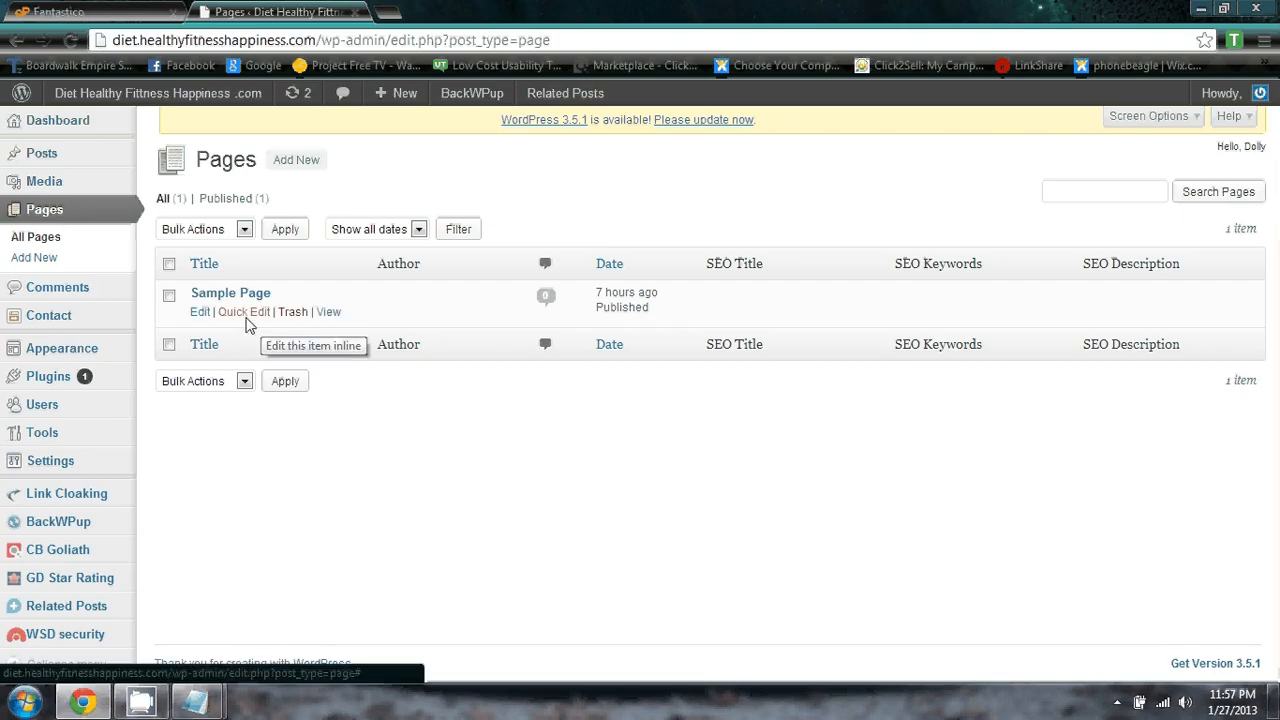
{"action": "left_click", "coordinate": [293, 313]}
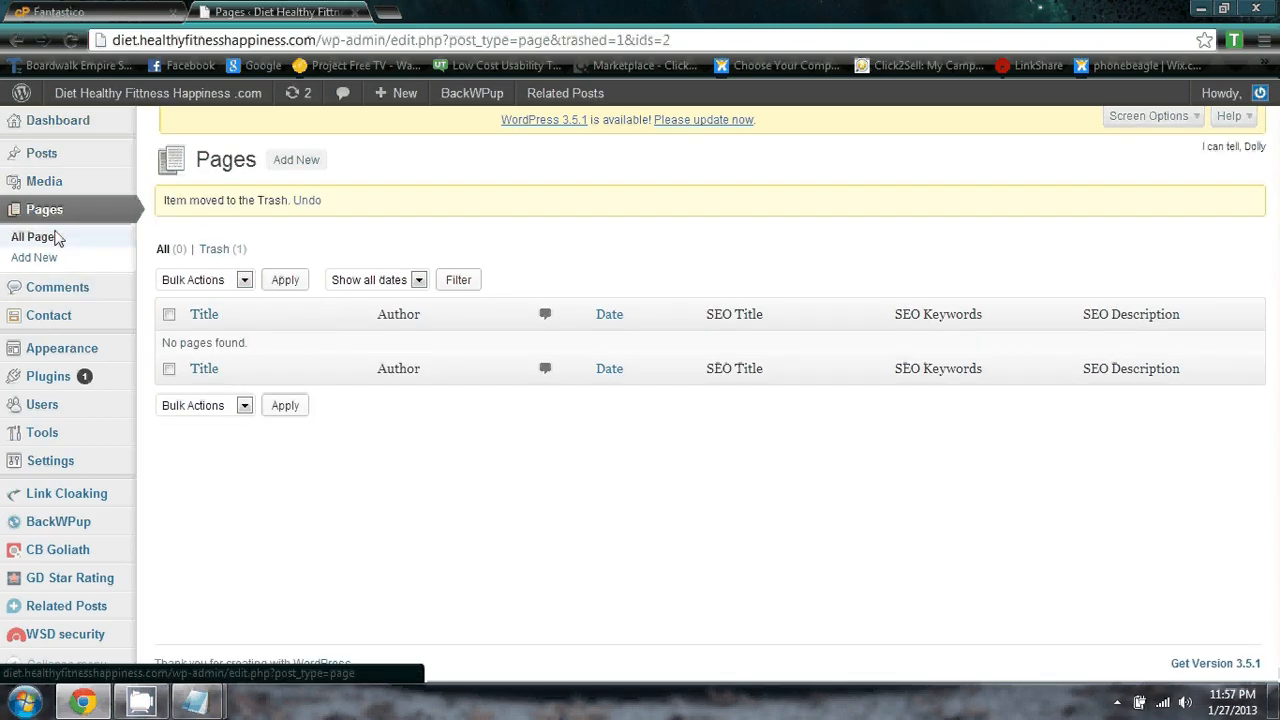
{"action": "left_click", "coordinate": [34, 258]}
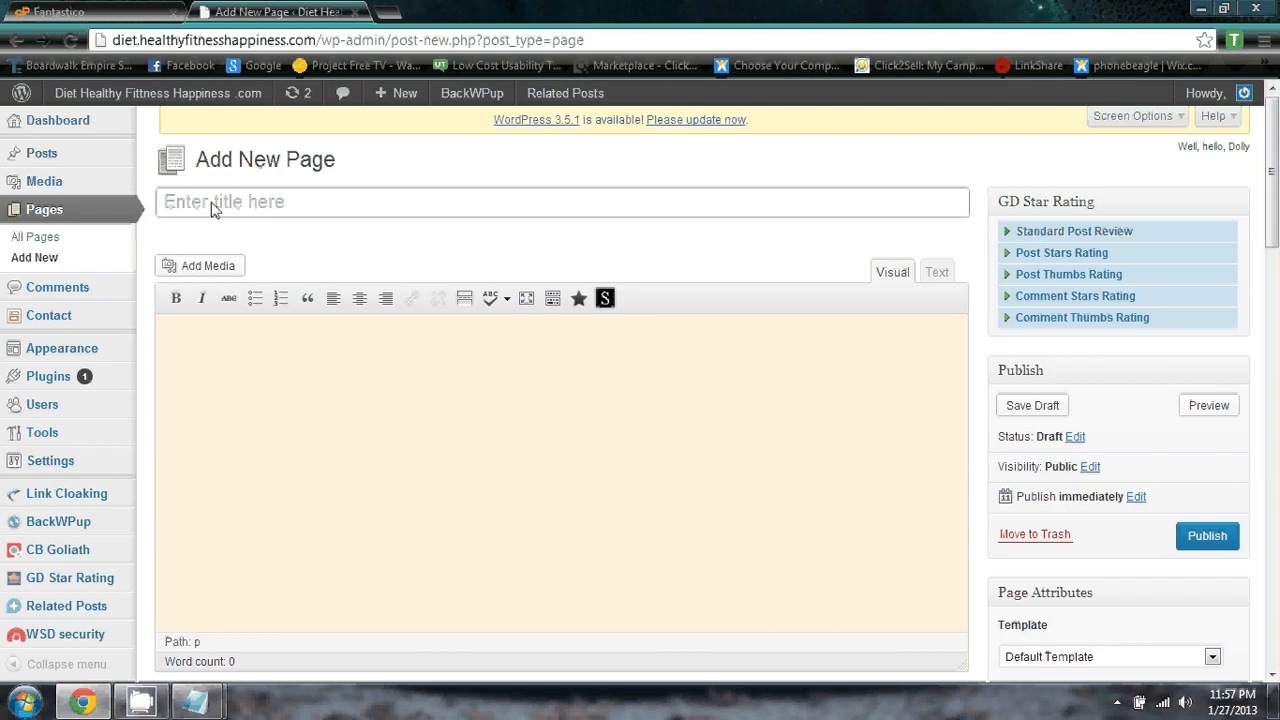
Title the page 'Contact' and copy the <!-- googleprivacypolicy --> line from the notes file.
{"action": "type", "text": "Contact"}
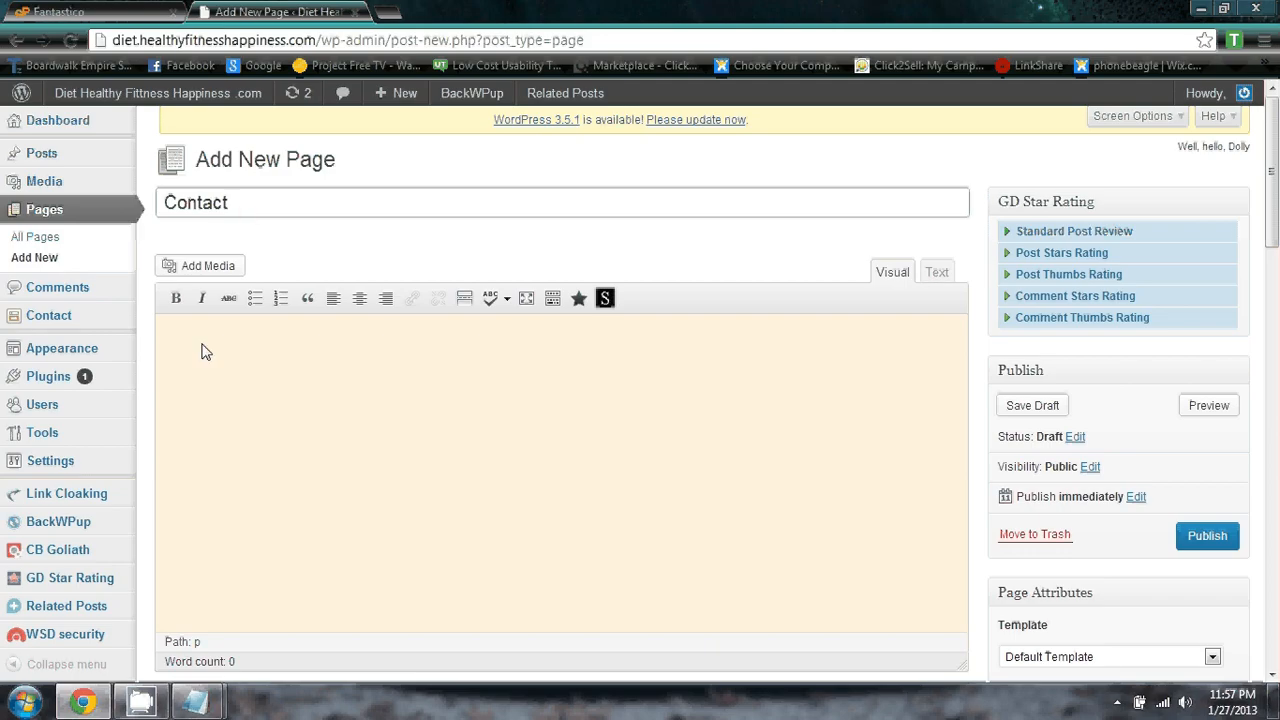
{"action": "mouse_move", "coordinate": [195, 700]}
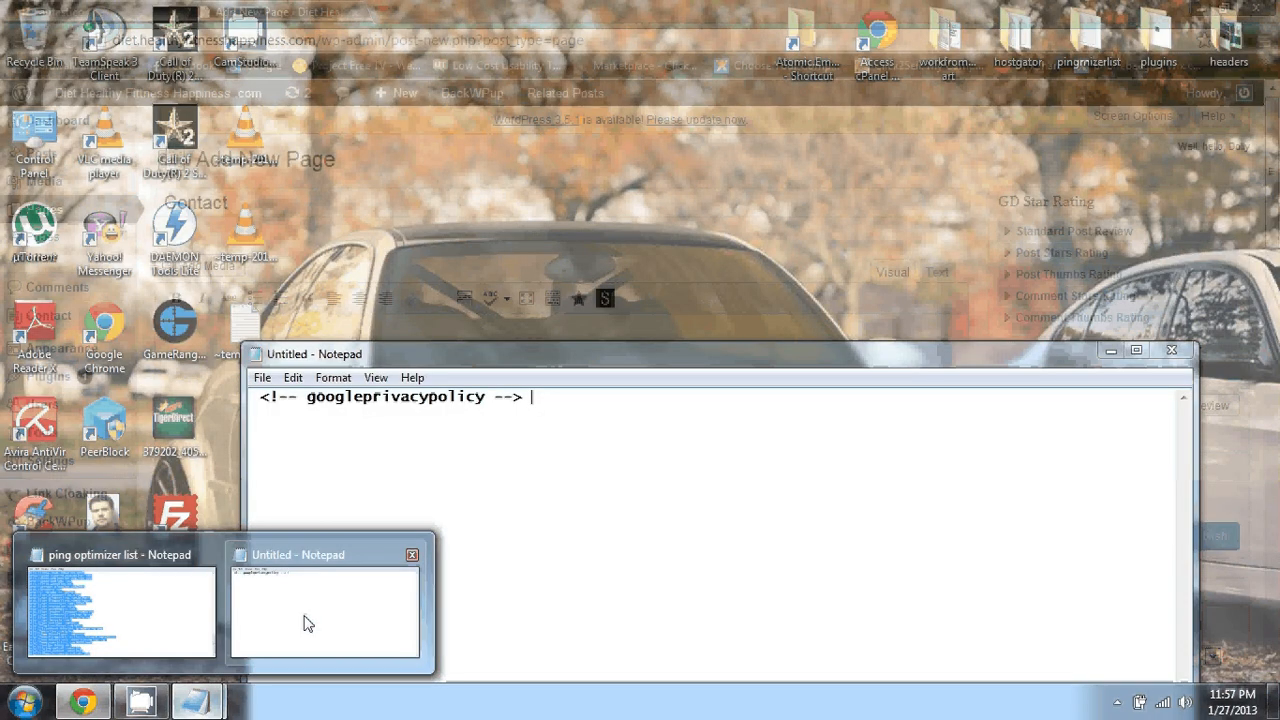
{"action": "left_click", "coordinate": [308, 622]}
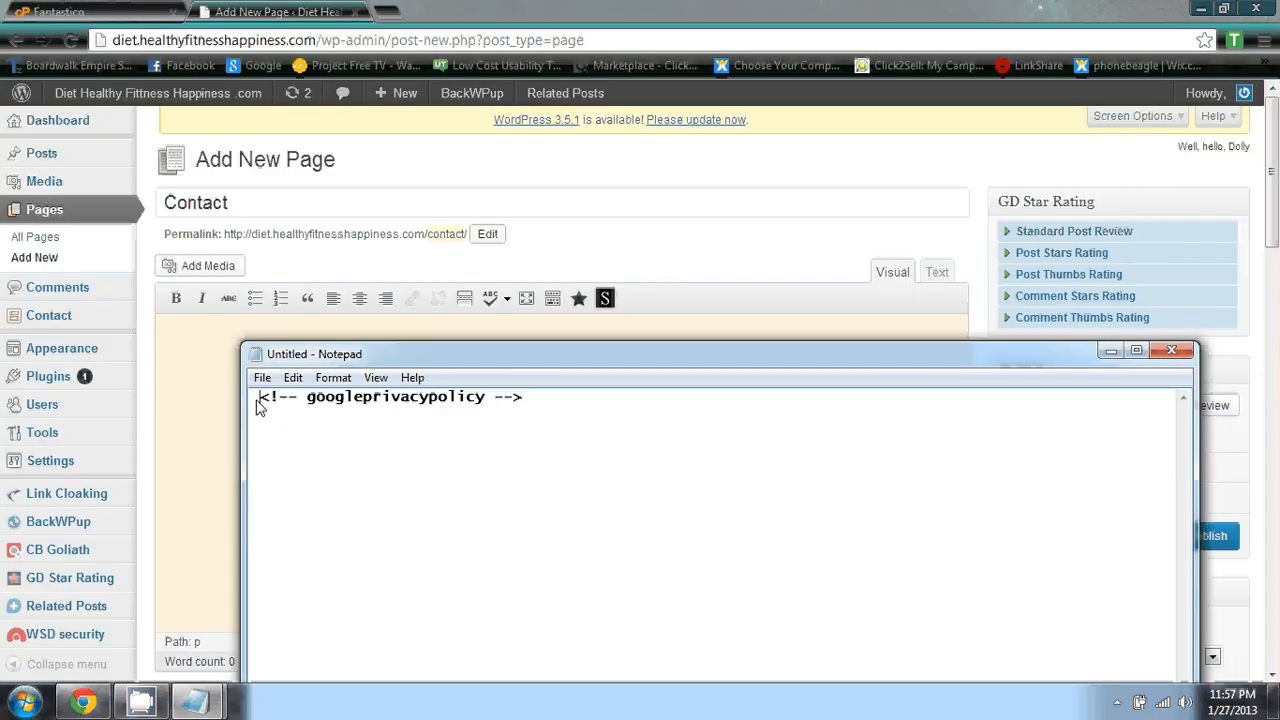
{"action": "left_click_drag", "start_coordinate": [258, 405], "coordinate": [597, 409]}
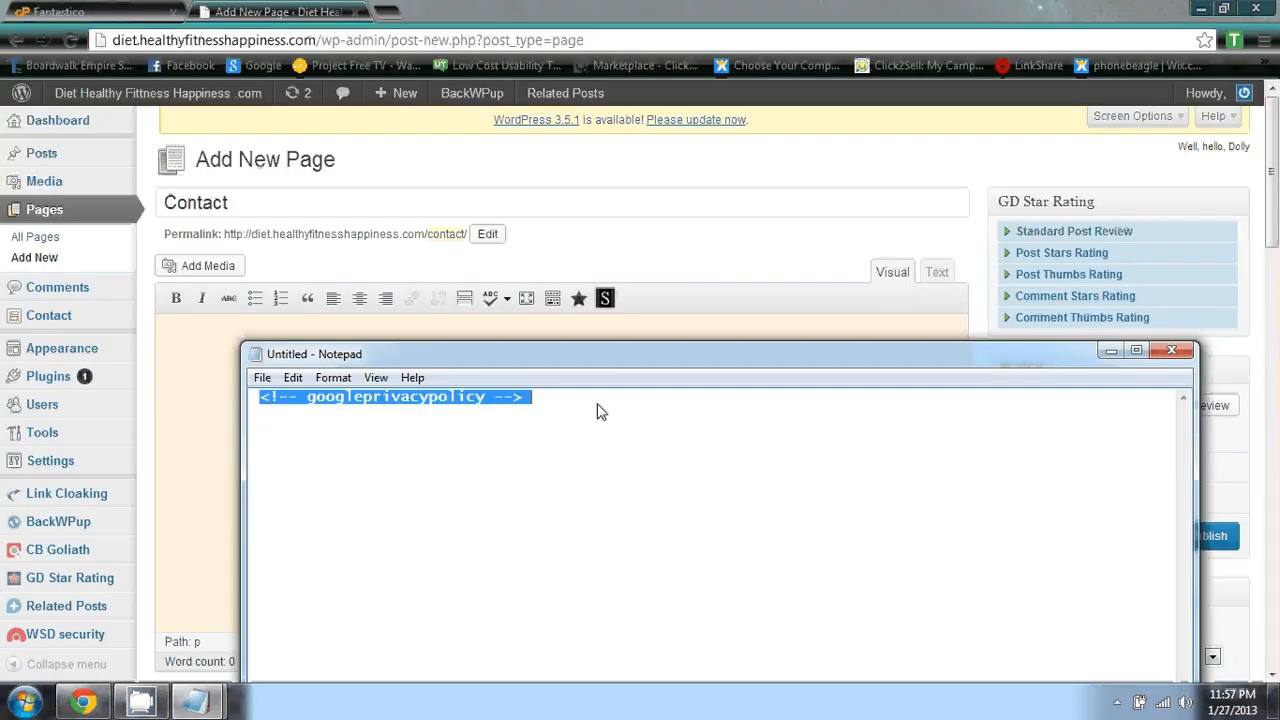
{"action": "right_click", "coordinate": [402, 398]}
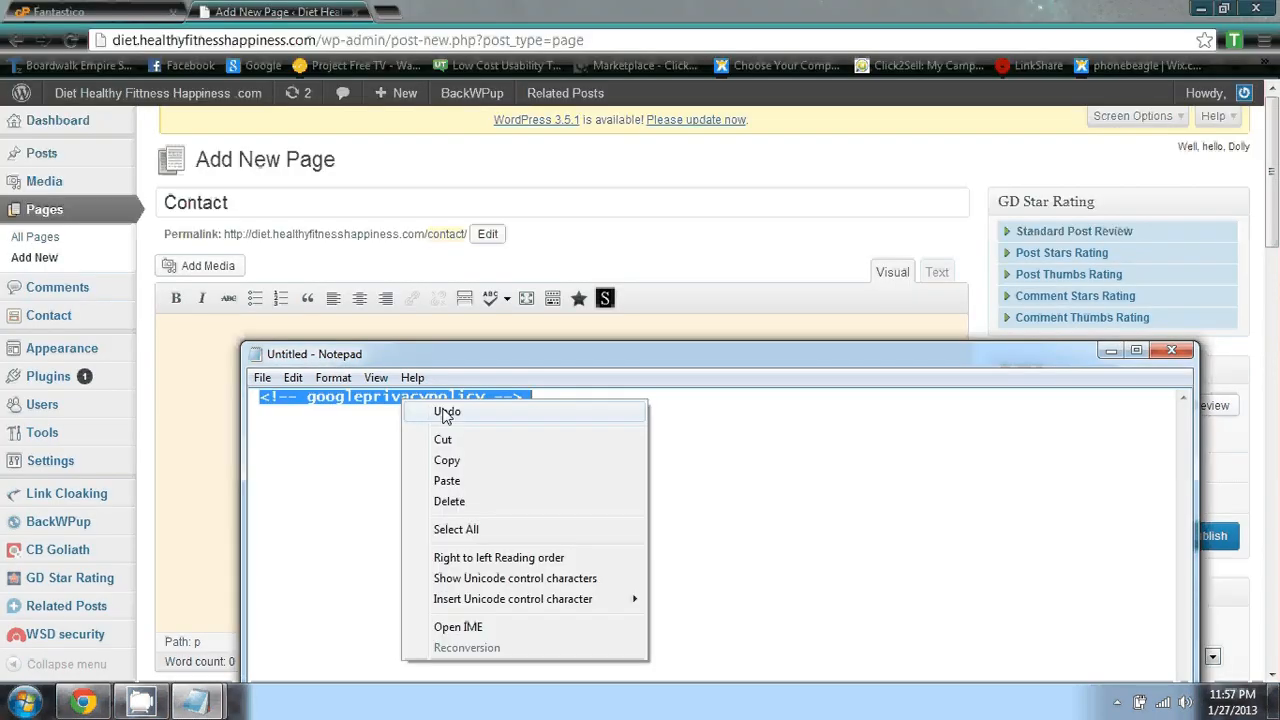
{"action": "left_click", "coordinate": [446, 463]}
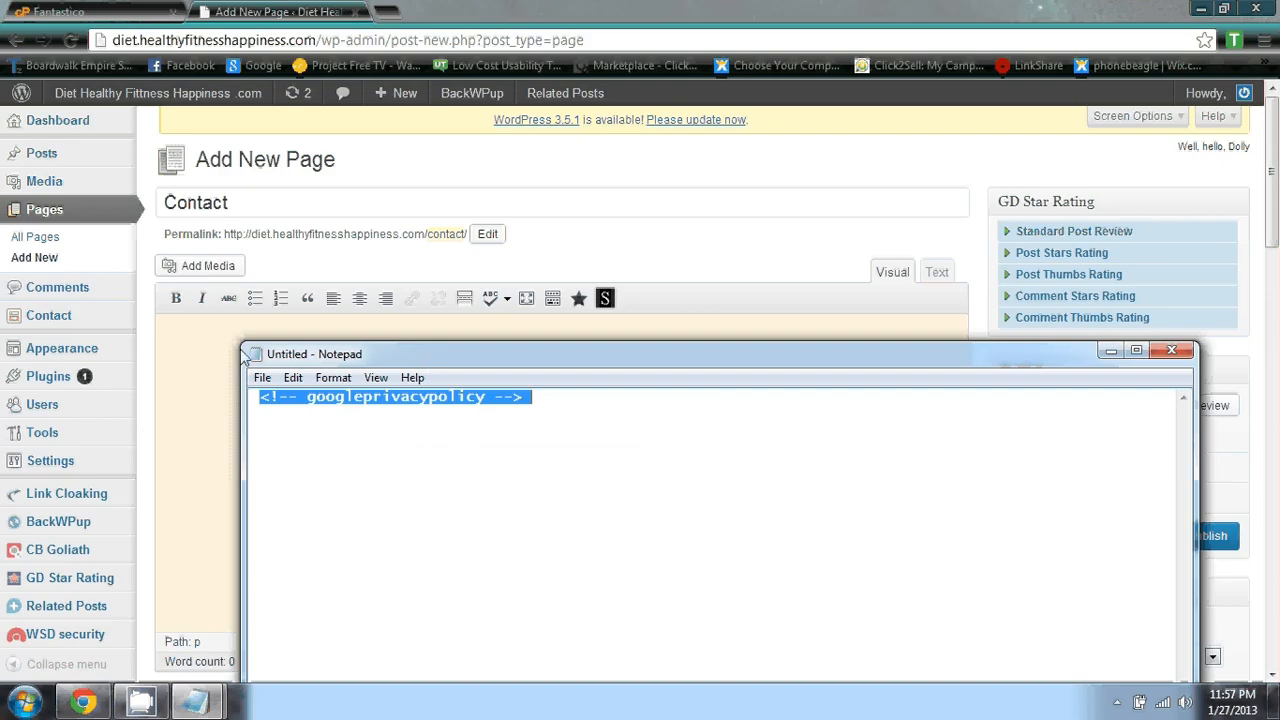
Paste the <!-- googleprivacypolicy --> comment as raw HTML in the Text view, replacing the escaped version.
{"action": "left_click", "coordinate": [217, 393]}
{"action": "right_click", "coordinate": [251, 376]}
{"action": "left_click", "coordinate": [298, 490]}
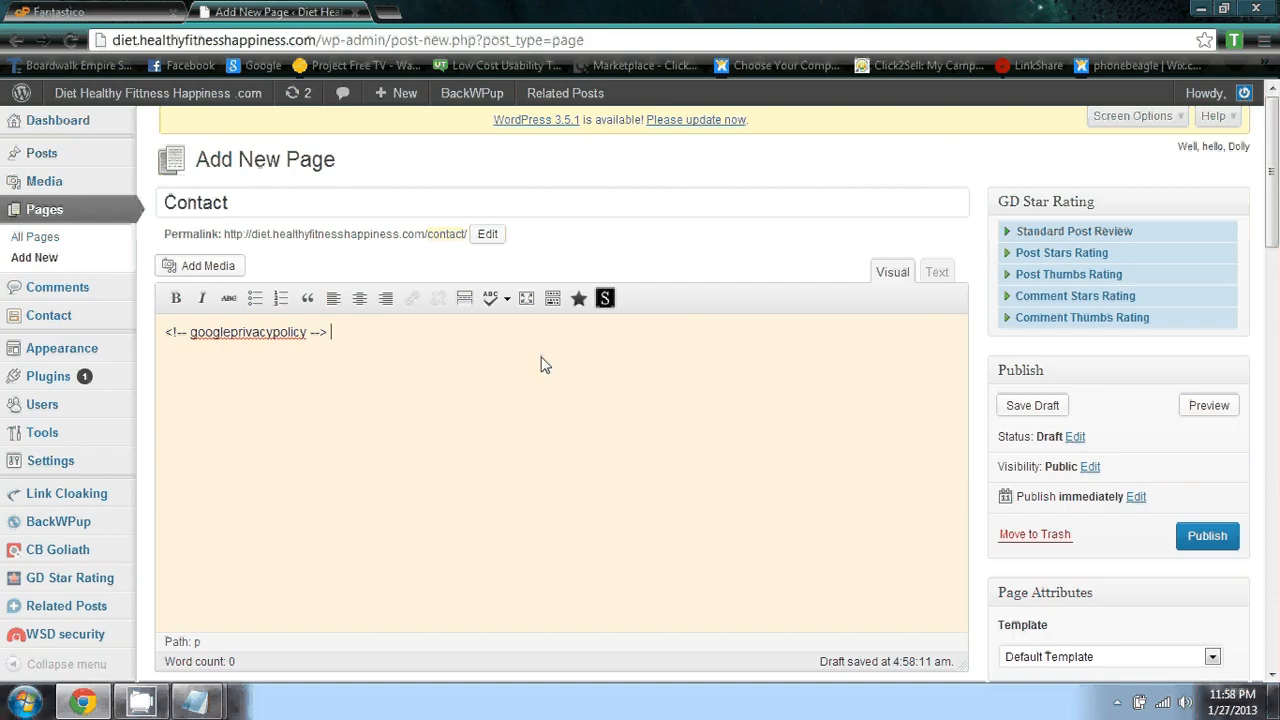
{"action": "left_click", "coordinate": [933, 275]}
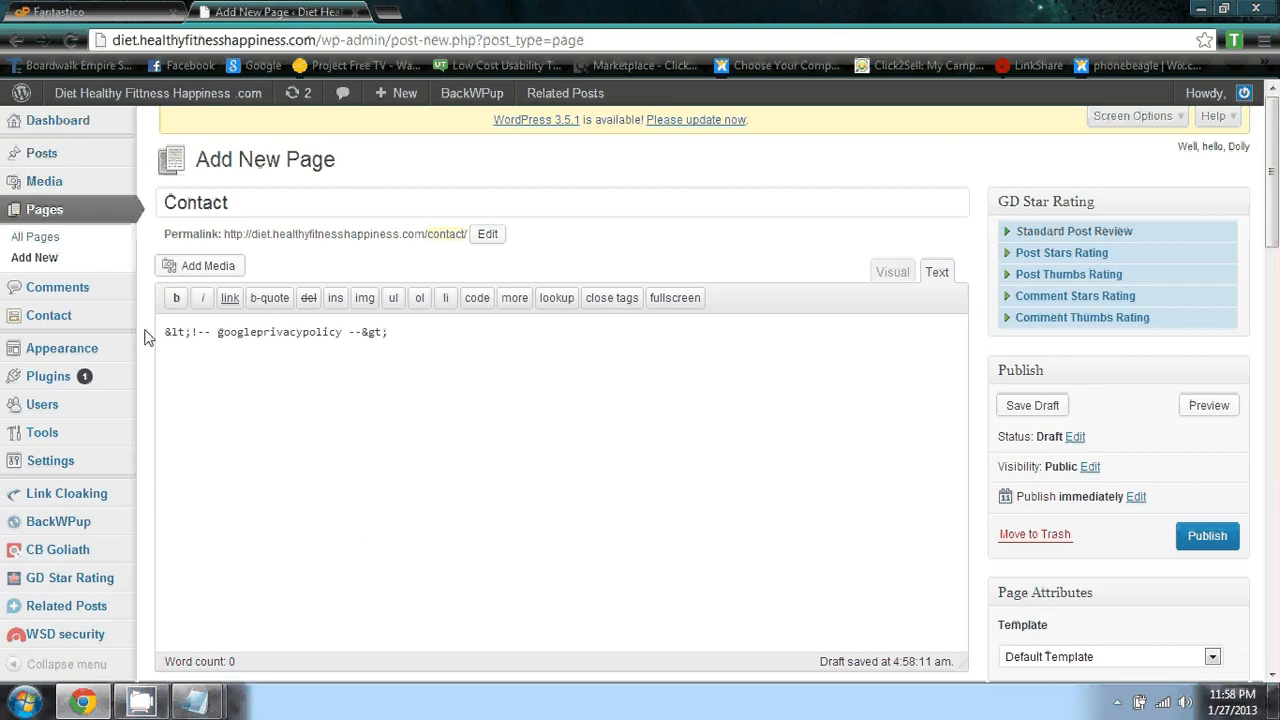
{"action": "left_click_drag", "start_coordinate": [403, 341], "coordinate": [114, 334]}
{"action": "key", "text": "BackSpace"}
{"action": "right_click", "coordinate": [199, 337]}
{"action": "left_click", "coordinate": [258, 440]}
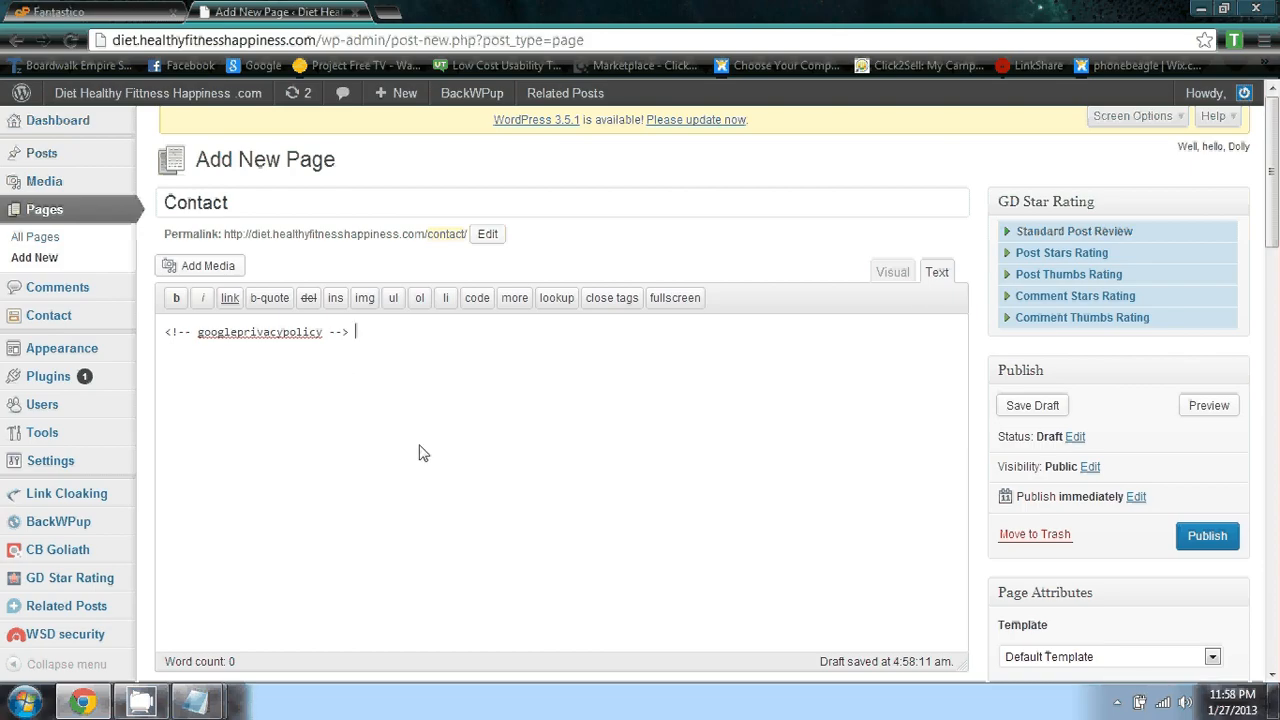
Publish the Contact page.
{"action": "scroll", "coordinate": [826, 520], "scroll_direction": "down", "scroll_amount": 3}
{"action": "scroll", "coordinate": [898, 517], "scroll_direction": "up", "scroll_amount": 3}
{"action": "left_click", "coordinate": [1207, 537]}
{"action": "left_click", "coordinate": [1206, 537]}
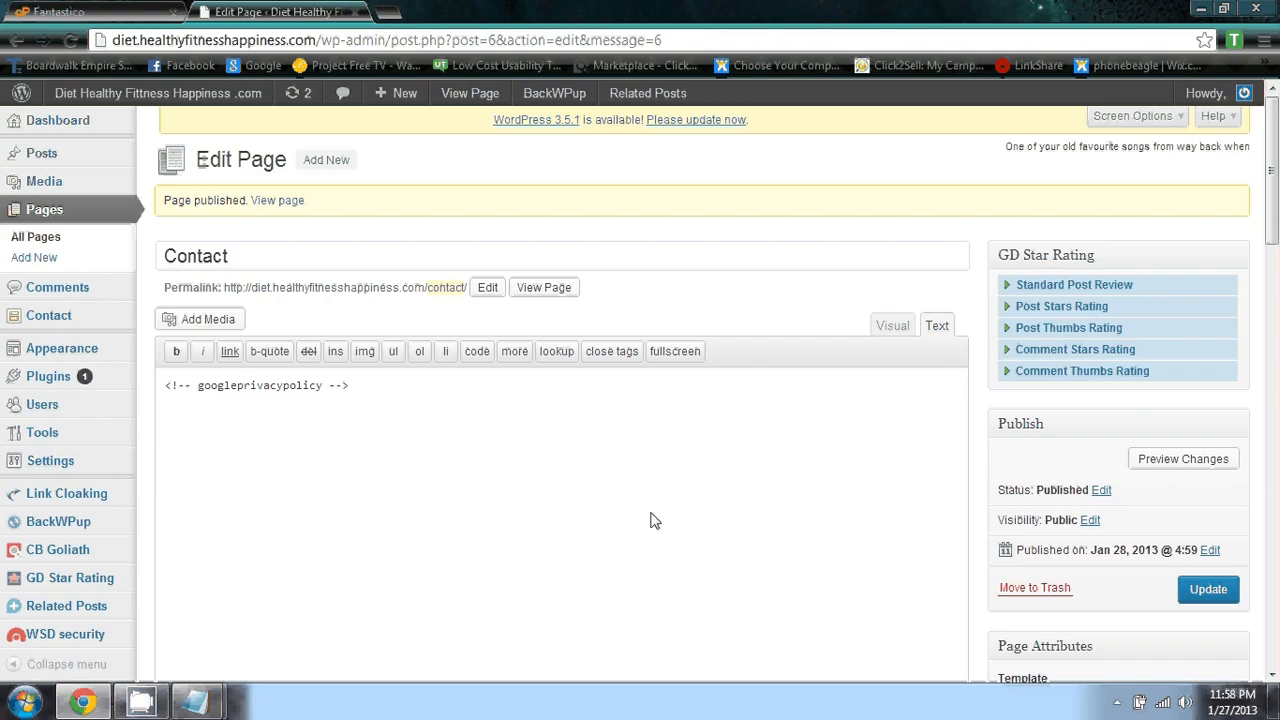
Create a new page titled 'SiteMap' with the [simple-sitemap] shortcode as its body and publish it.
{"action": "left_click", "coordinate": [71, 257]}
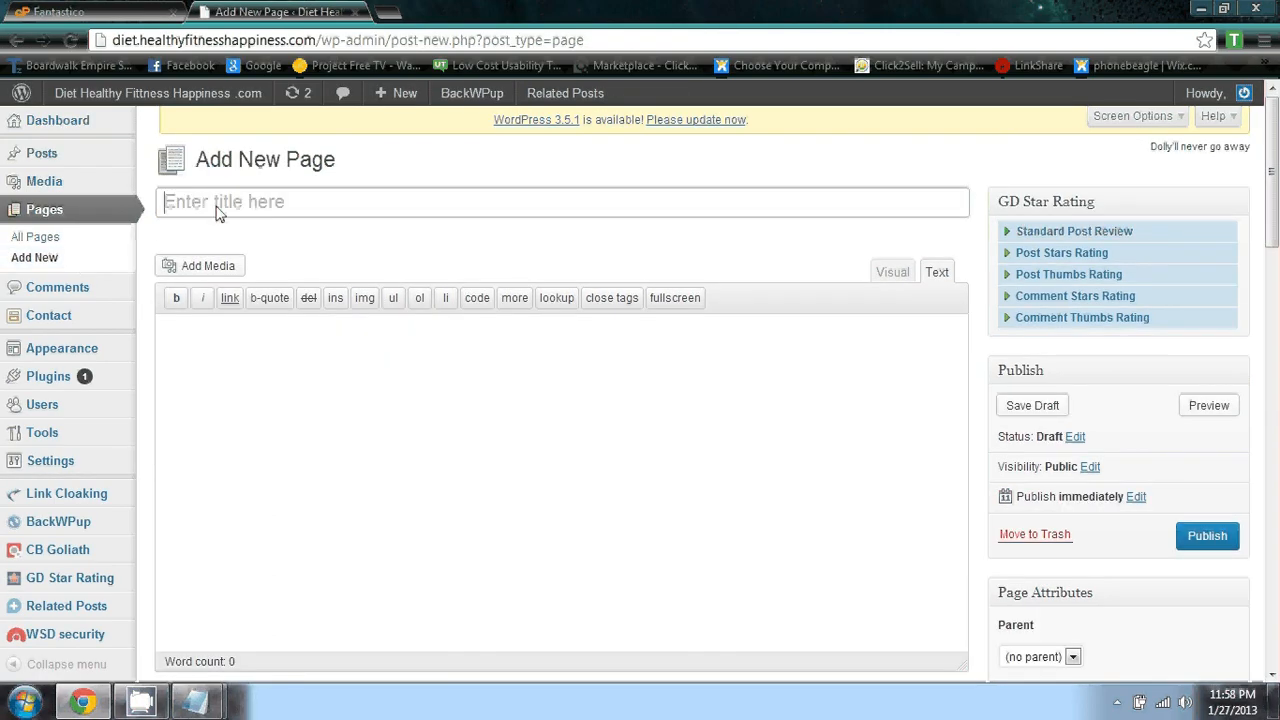
{"action": "type", "text": "SiteMap"}
{"action": "left_click", "coordinate": [215, 377]}
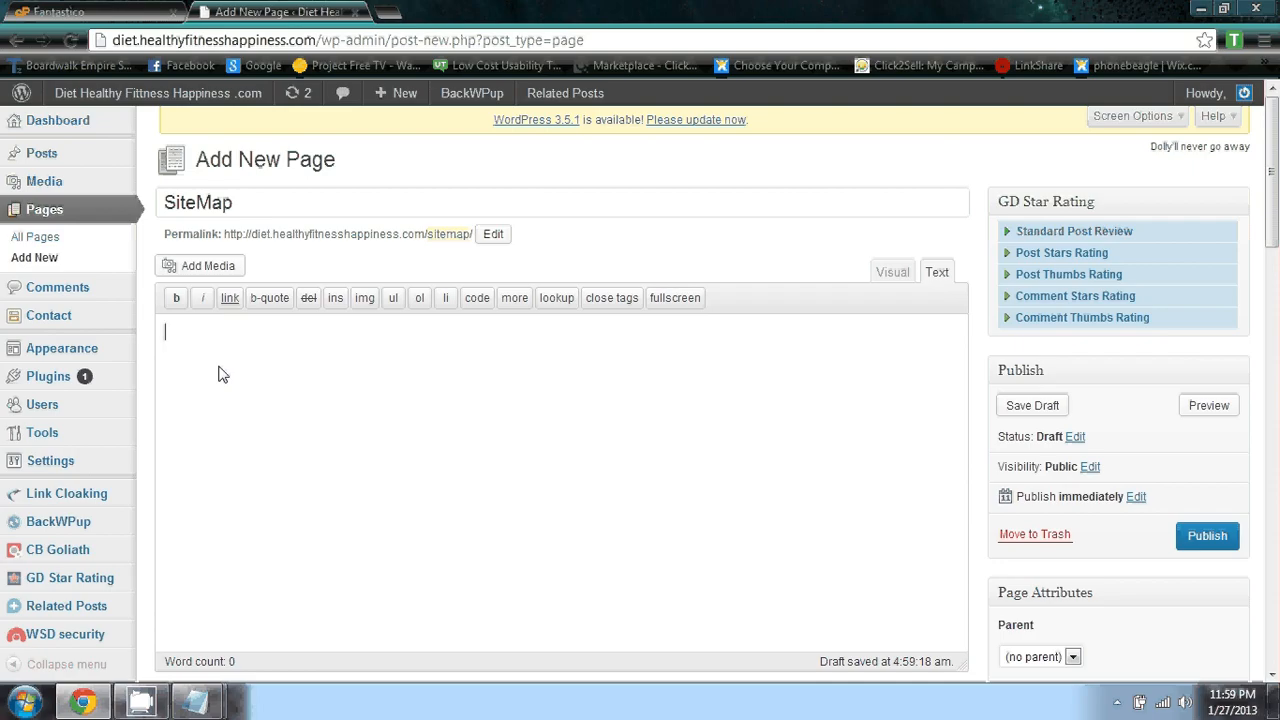
{"action": "type", "text": "["}
{"action": "type", "text": "simple-sitemap]"}
{"action": "left_click", "coordinate": [1211, 548]}
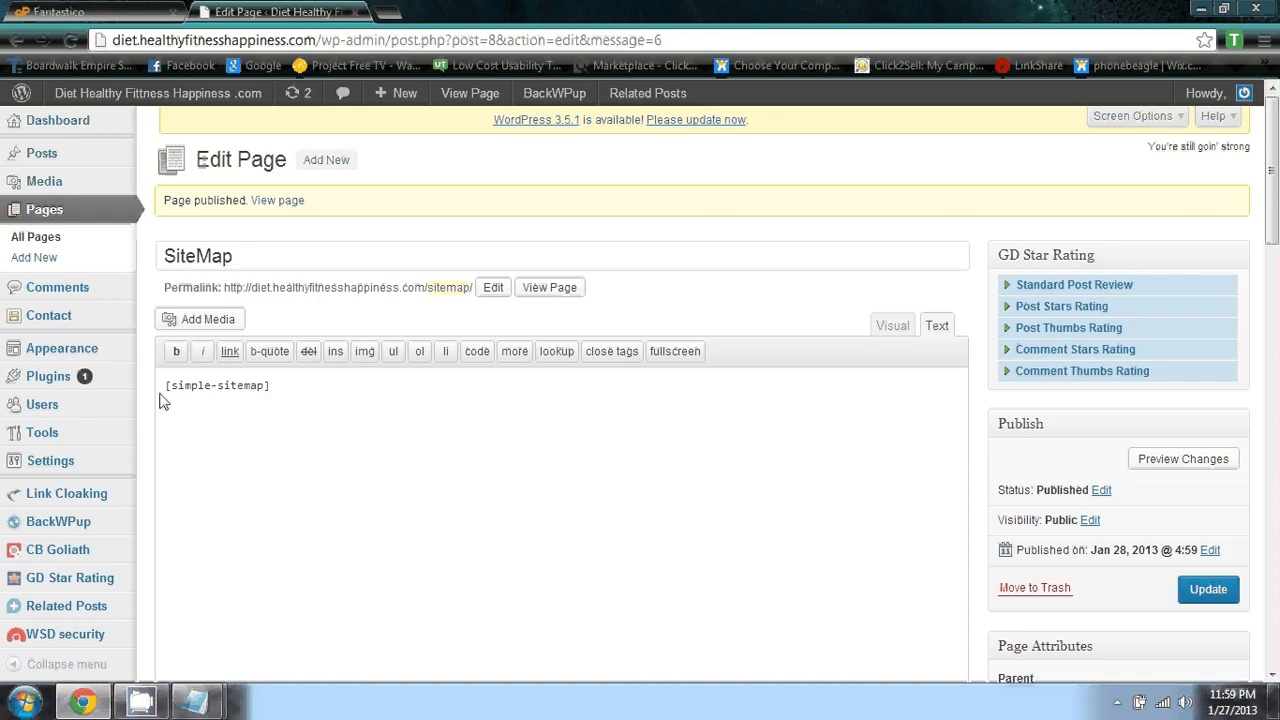
{"action": "mouse_move", "coordinate": [131, 420]}
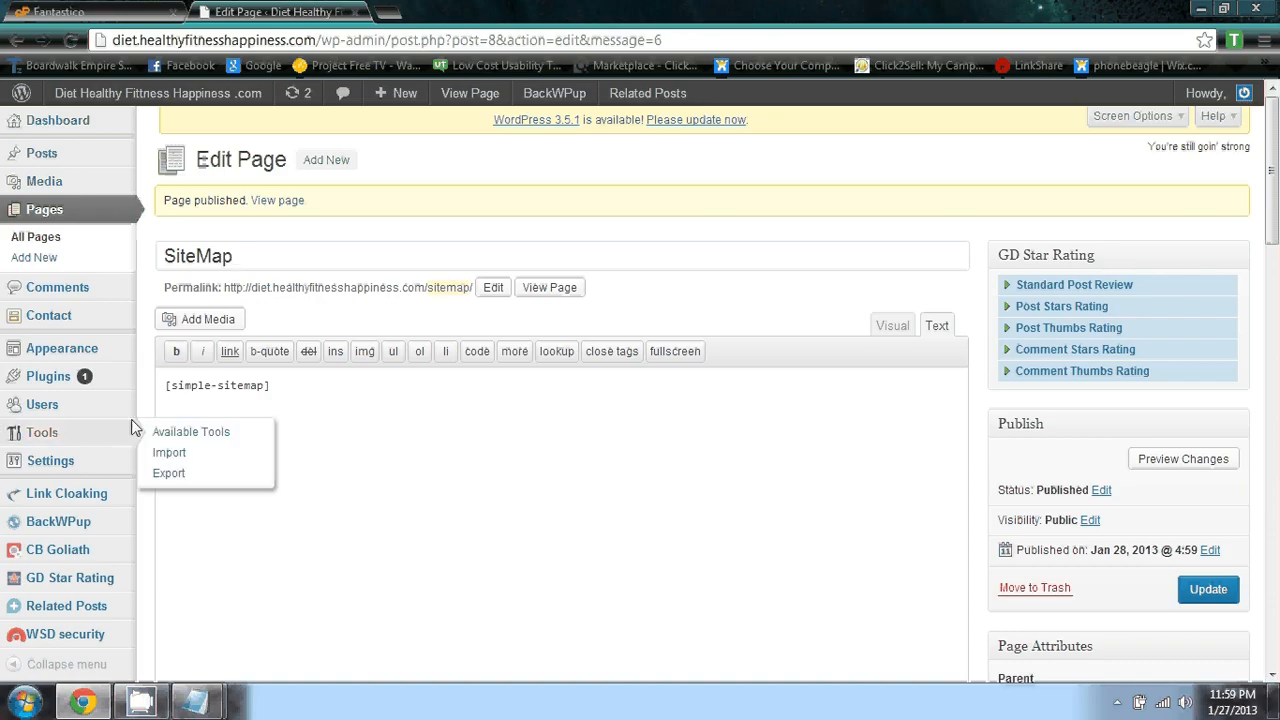
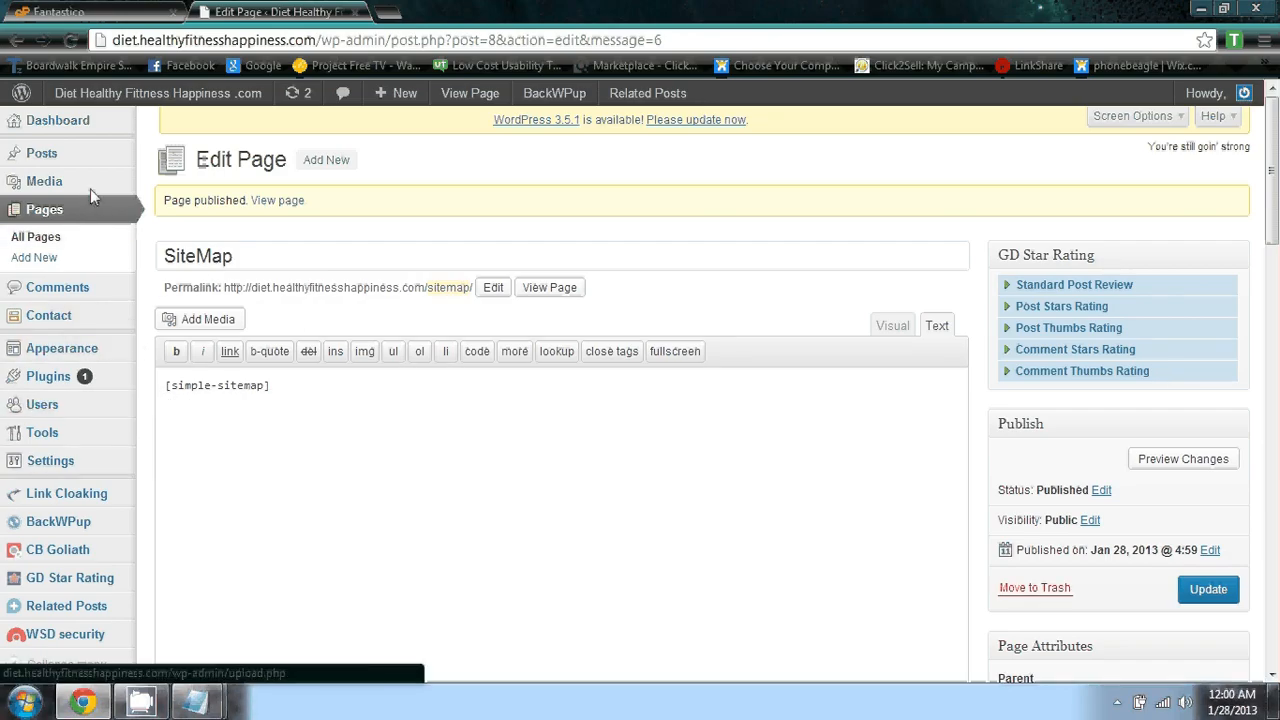
Move the default Hello world! post to the trash.
{"action": "mouse_move", "coordinate": [88, 158]}
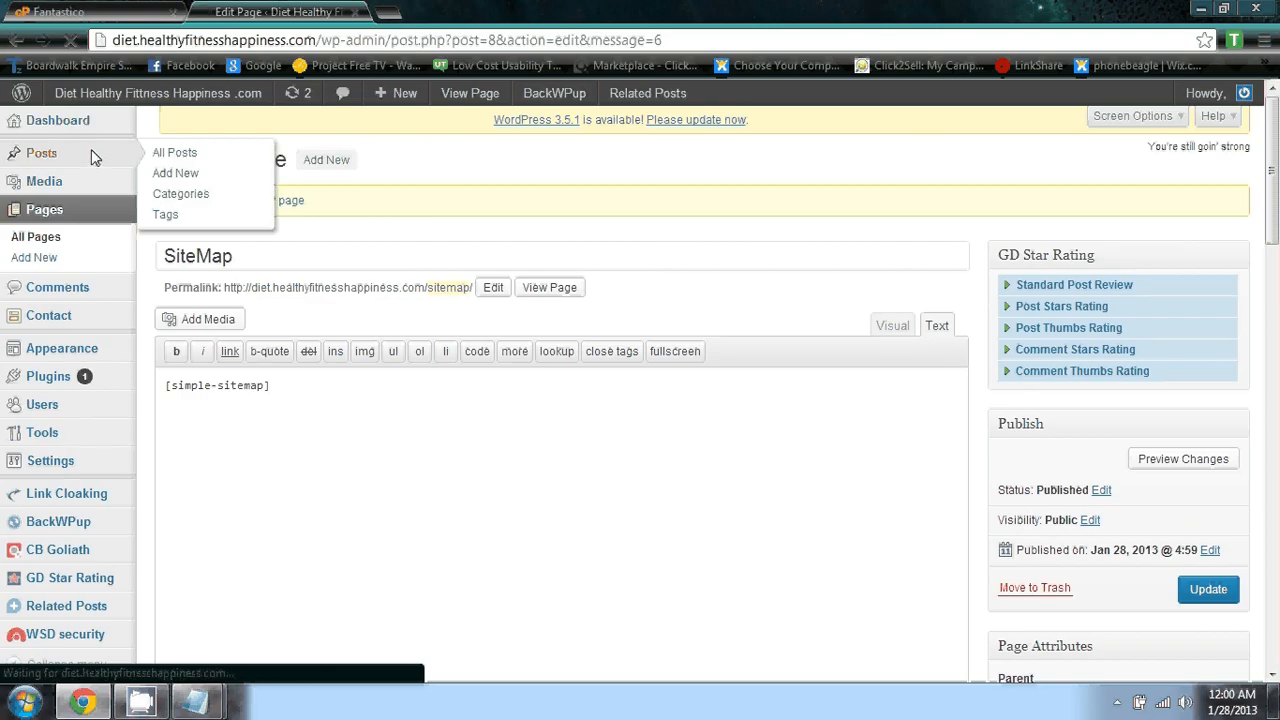
{"action": "left_click", "coordinate": [91, 151]}
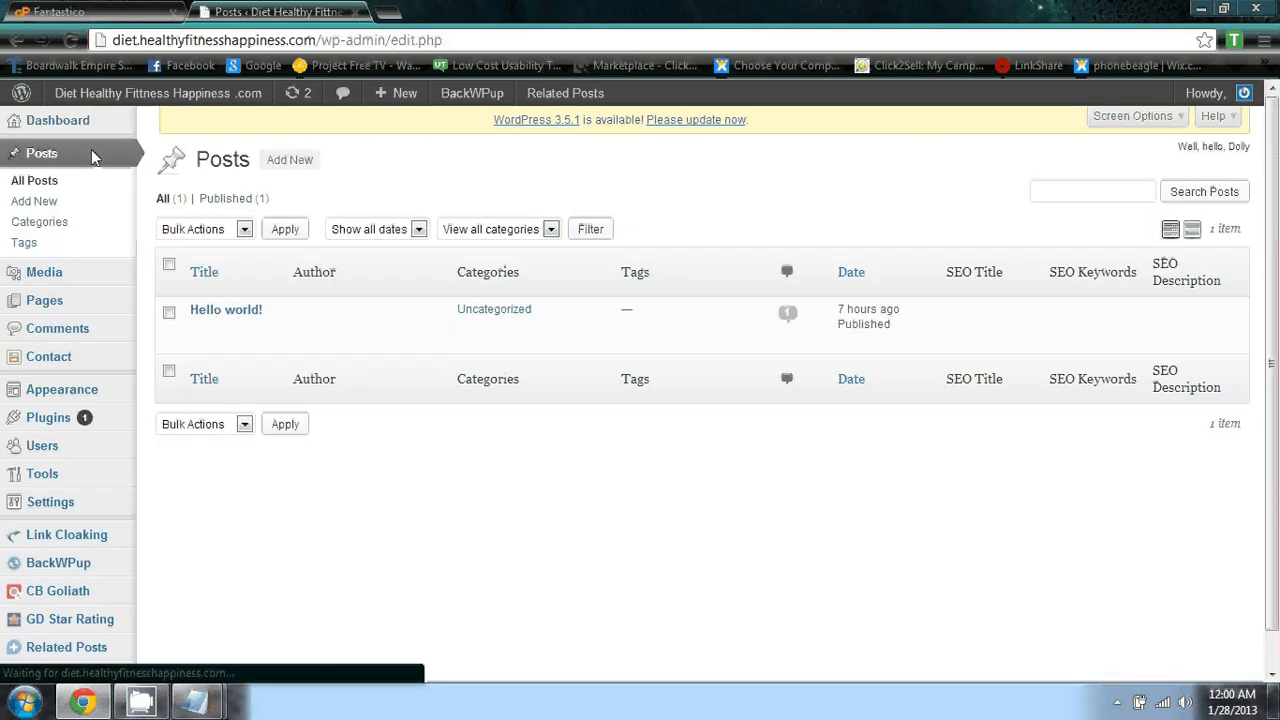
{"action": "mouse_move", "coordinate": [230, 318]}
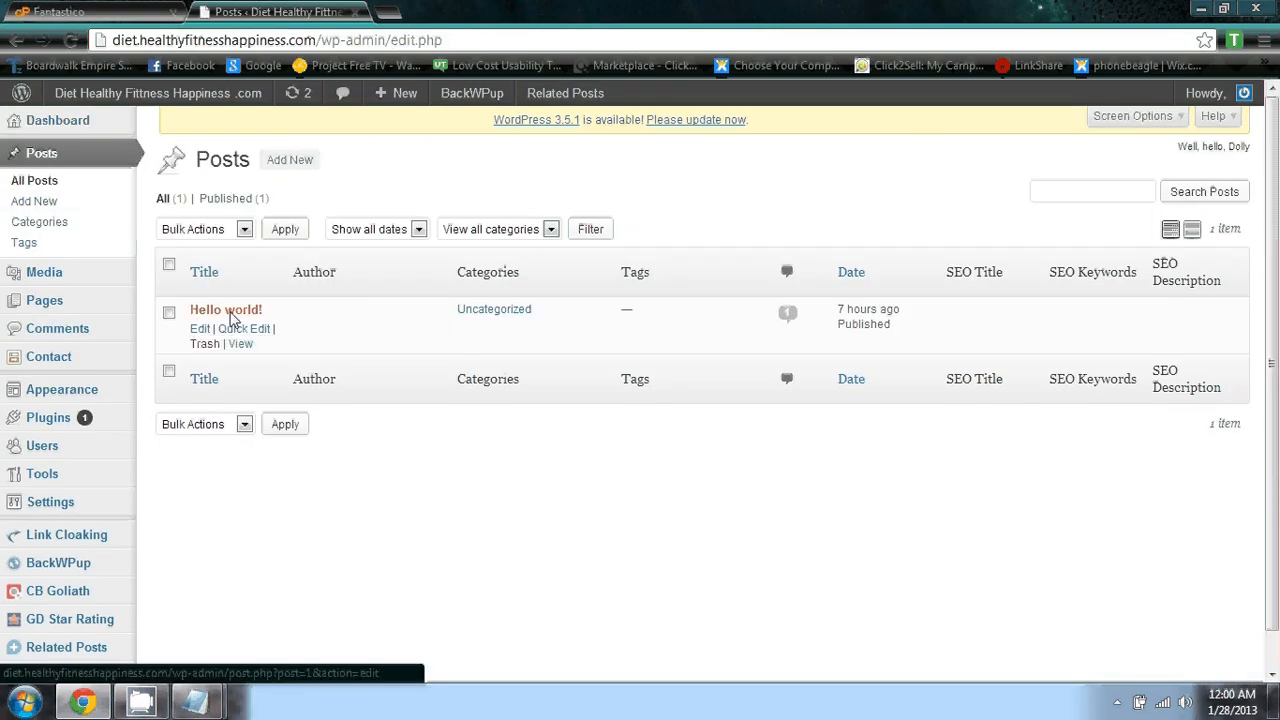
{"action": "left_click", "coordinate": [206, 346]}
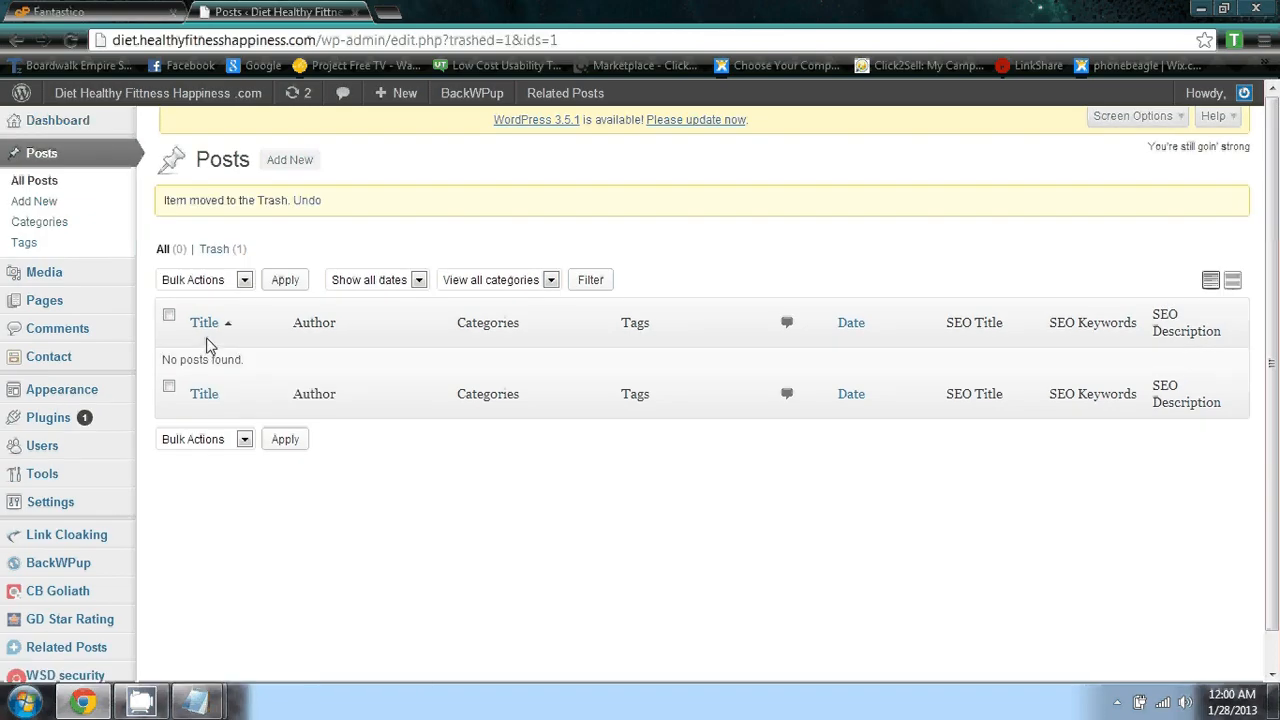
{"action": "left_click", "coordinate": [40, 181]}
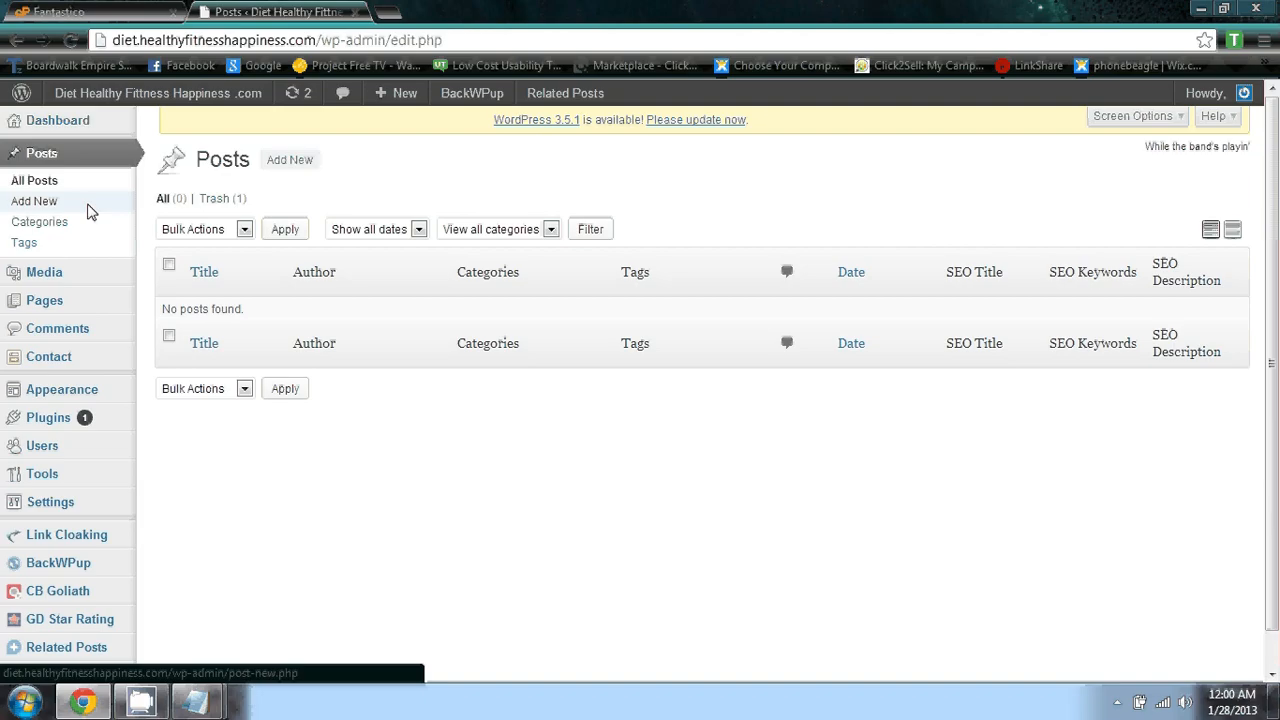
Look through Categories, Tags, Media, Comments and Contact Forms, ending on Manage Themes showing Weaver.
{"action": "left_click", "coordinate": [80, 224]}
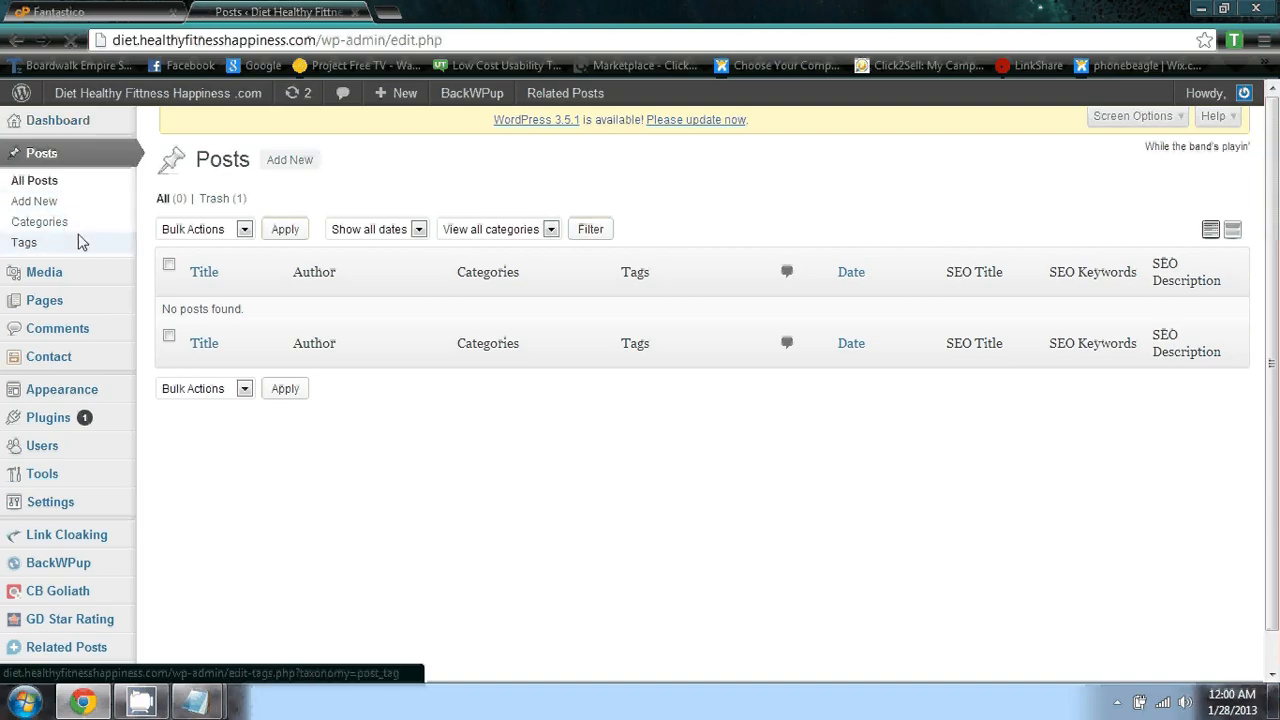
{"action": "left_click", "coordinate": [75, 248]}
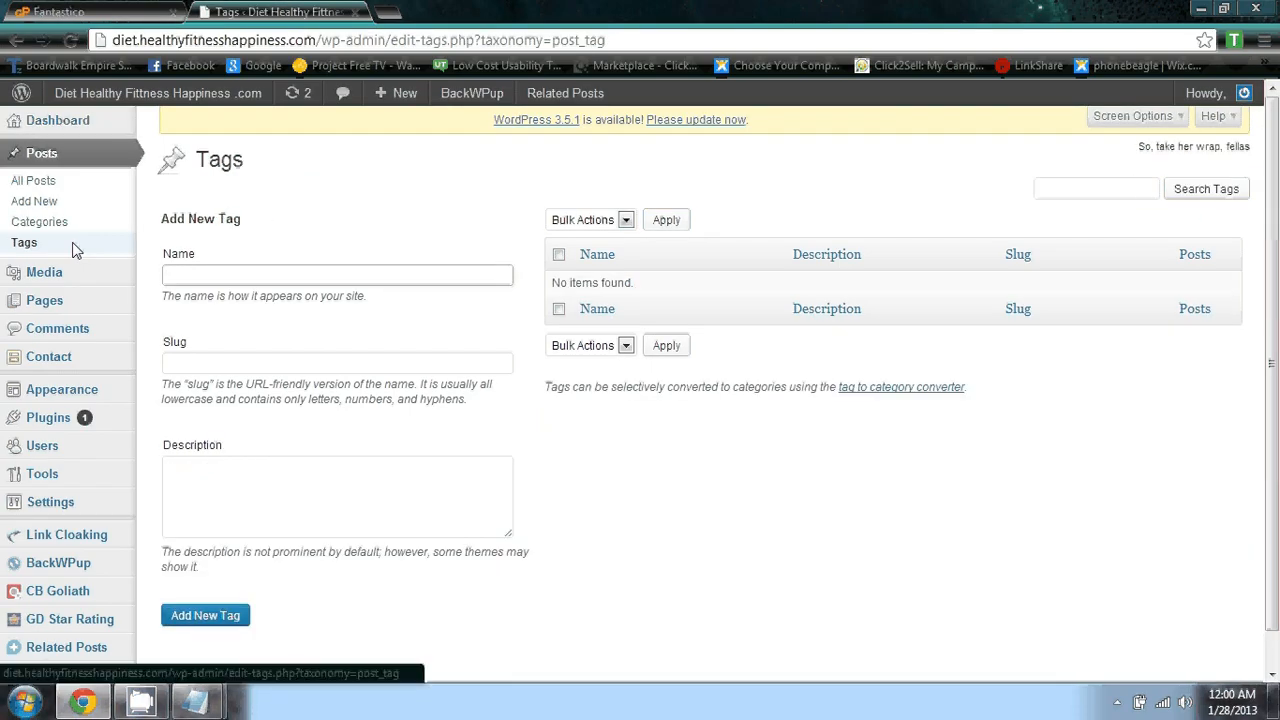
{"action": "mouse_move", "coordinate": [75, 269]}
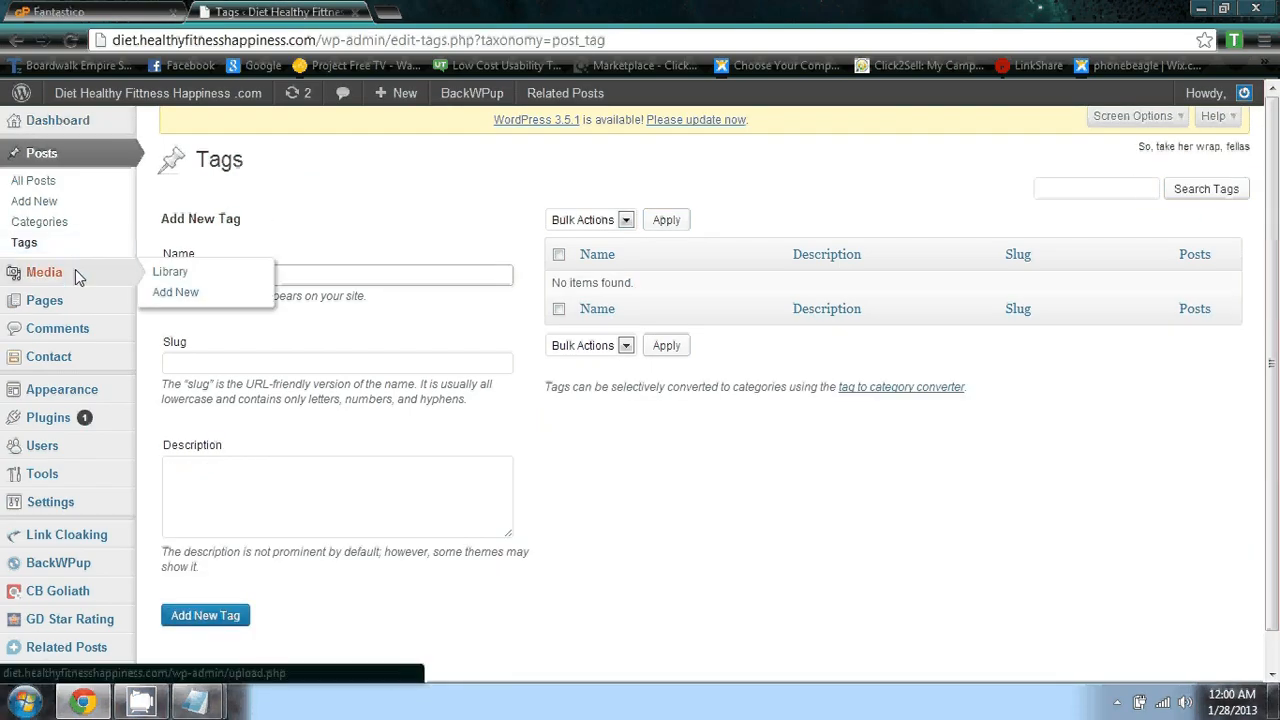
{"action": "left_click", "coordinate": [79, 271]}
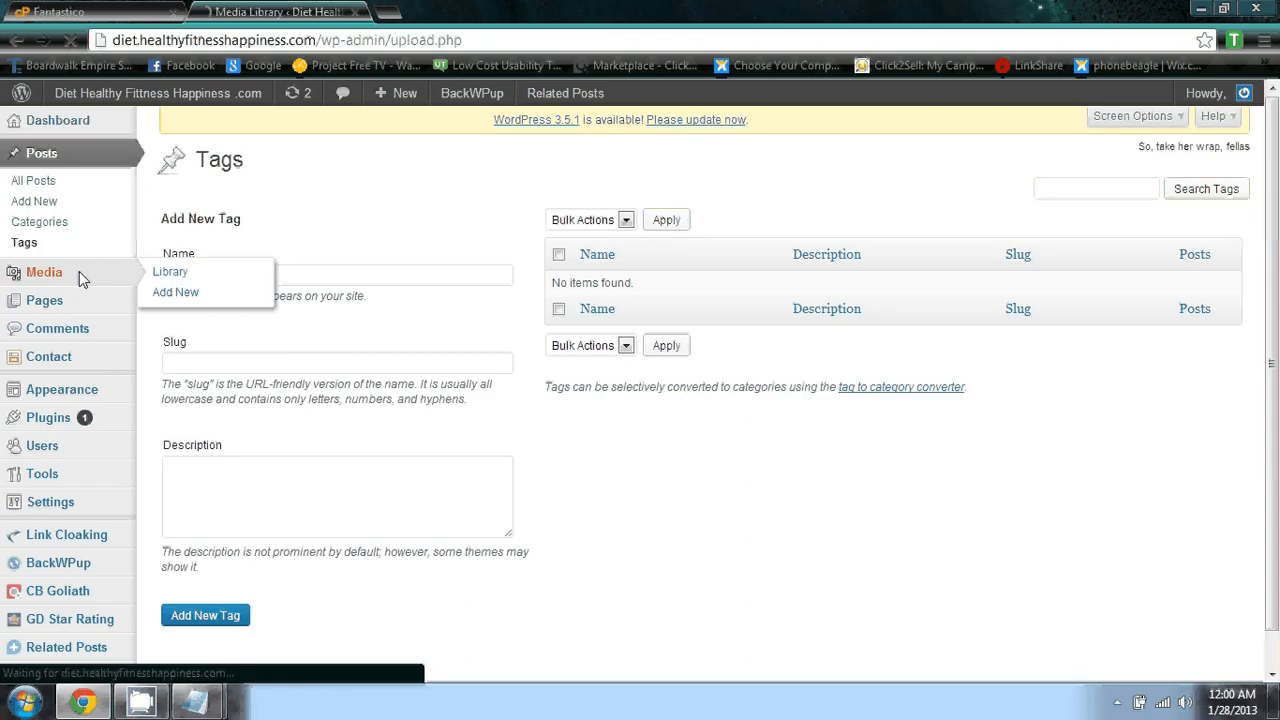
{"action": "left_click", "coordinate": [93, 288]}
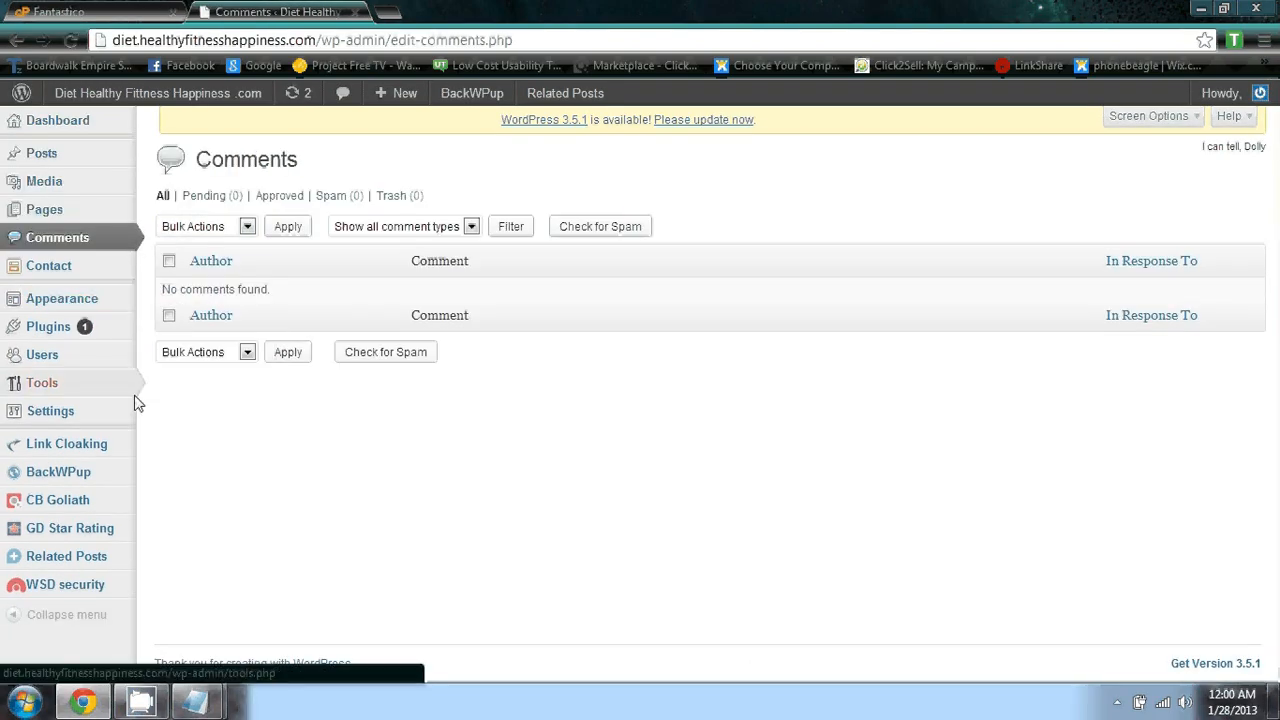
{"action": "mouse_move", "coordinate": [85, 358]}
{"action": "left_click", "coordinate": [99, 271]}
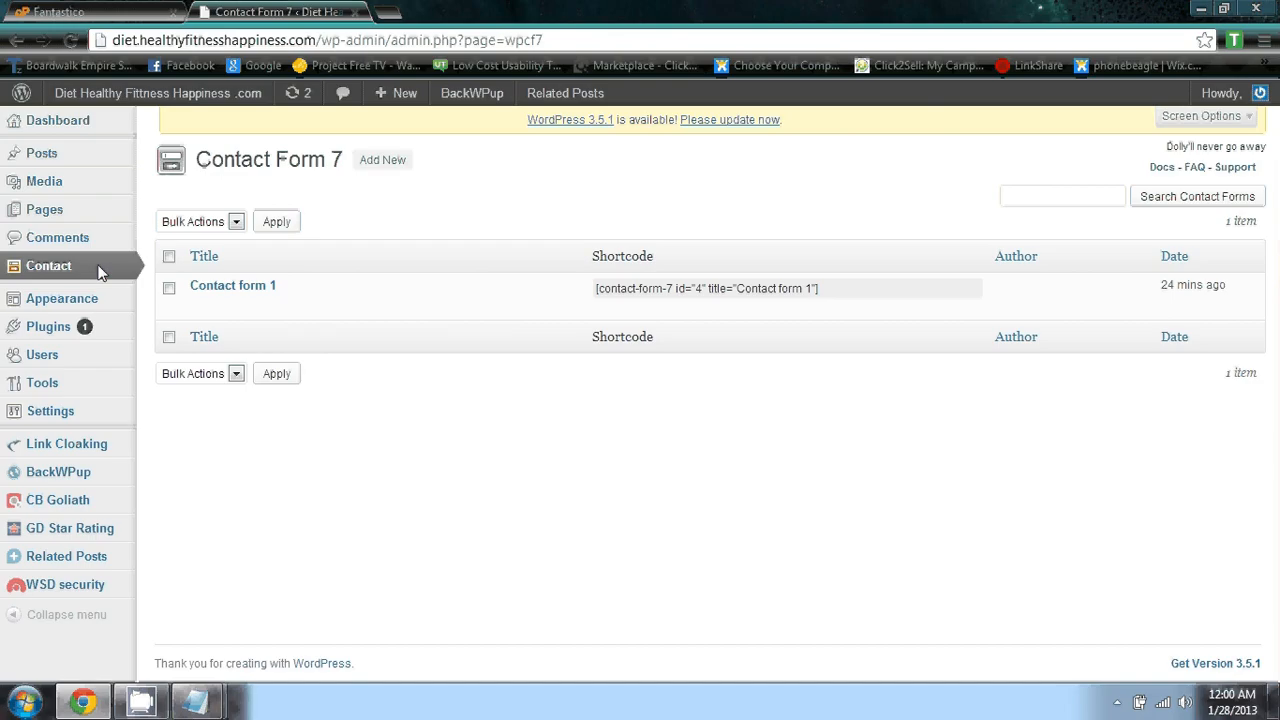
{"action": "left_click", "coordinate": [98, 298]}
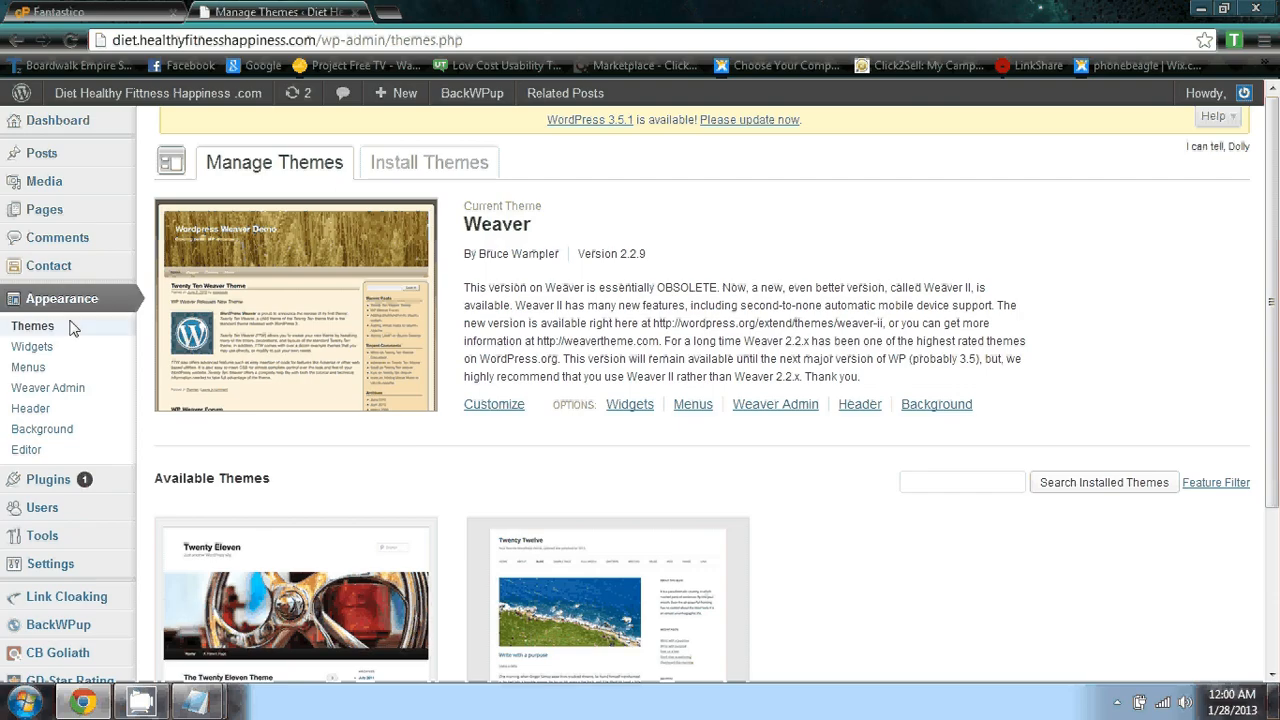
Open Weaver Admin and look over its Main Options and Advanced Options tabs.
{"action": "left_click", "coordinate": [69, 392]}
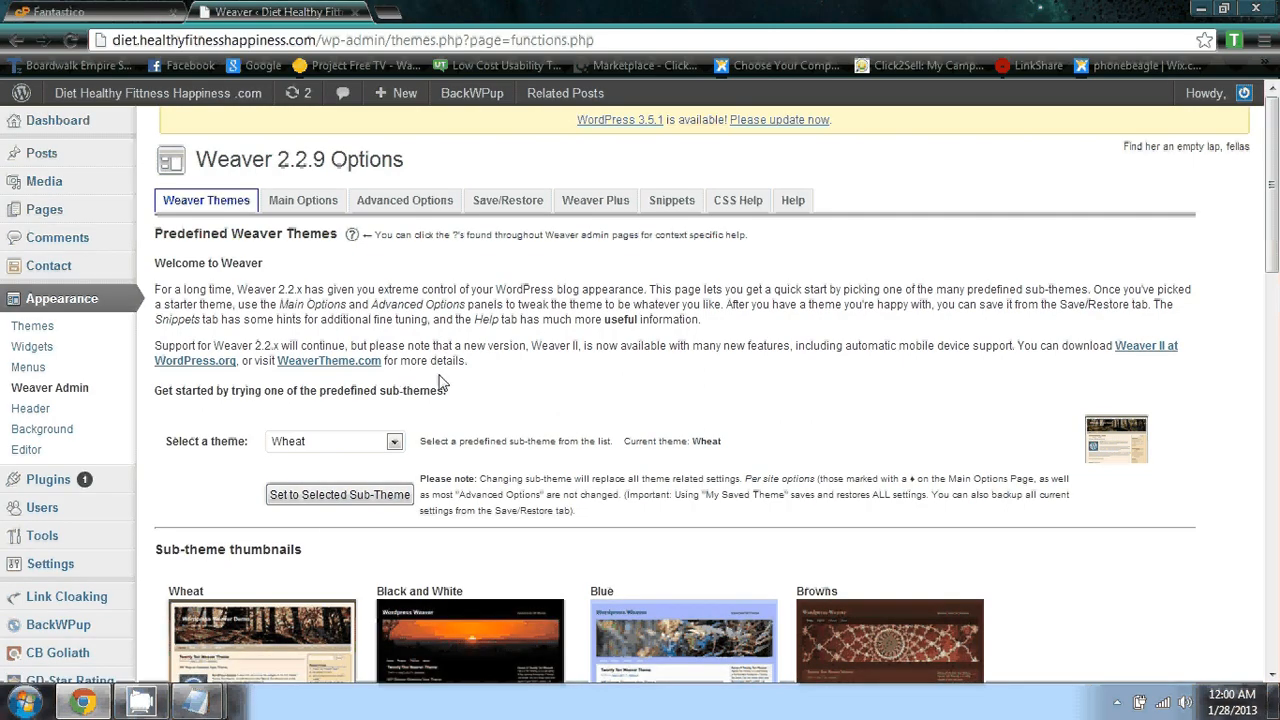
{"action": "scroll", "coordinate": [440, 372], "scroll_direction": "down", "scroll_amount": 3}
{"action": "scroll", "coordinate": [439, 370], "scroll_direction": "down", "scroll_amount": 3}
{"action": "scroll", "coordinate": [439, 370], "scroll_direction": "up", "scroll_amount": 6}
{"action": "left_click", "coordinate": [297, 202]}
{"action": "scroll", "coordinate": [316, 277], "scroll_direction": "down", "scroll_amount": 2}
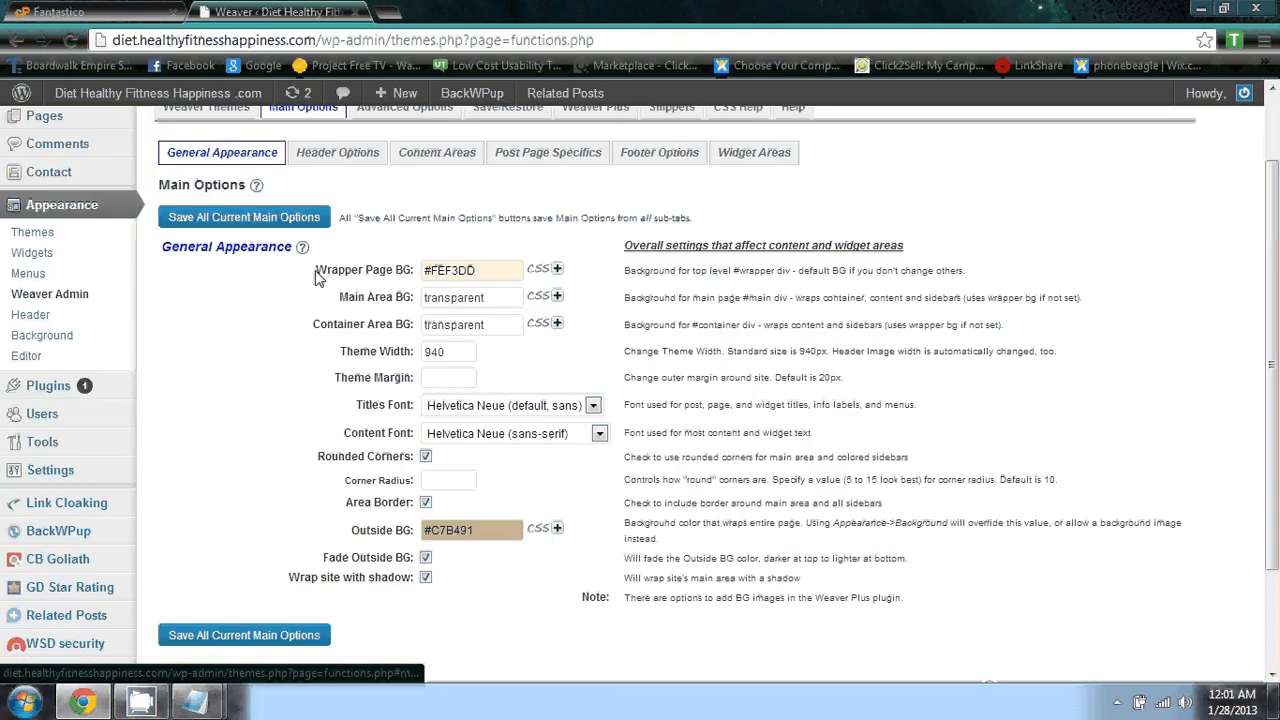
{"action": "scroll", "coordinate": [316, 277], "scroll_direction": "down", "scroll_amount": 3}
{"action": "scroll", "coordinate": [290, 260], "scroll_direction": "up", "scroll_amount": 5}
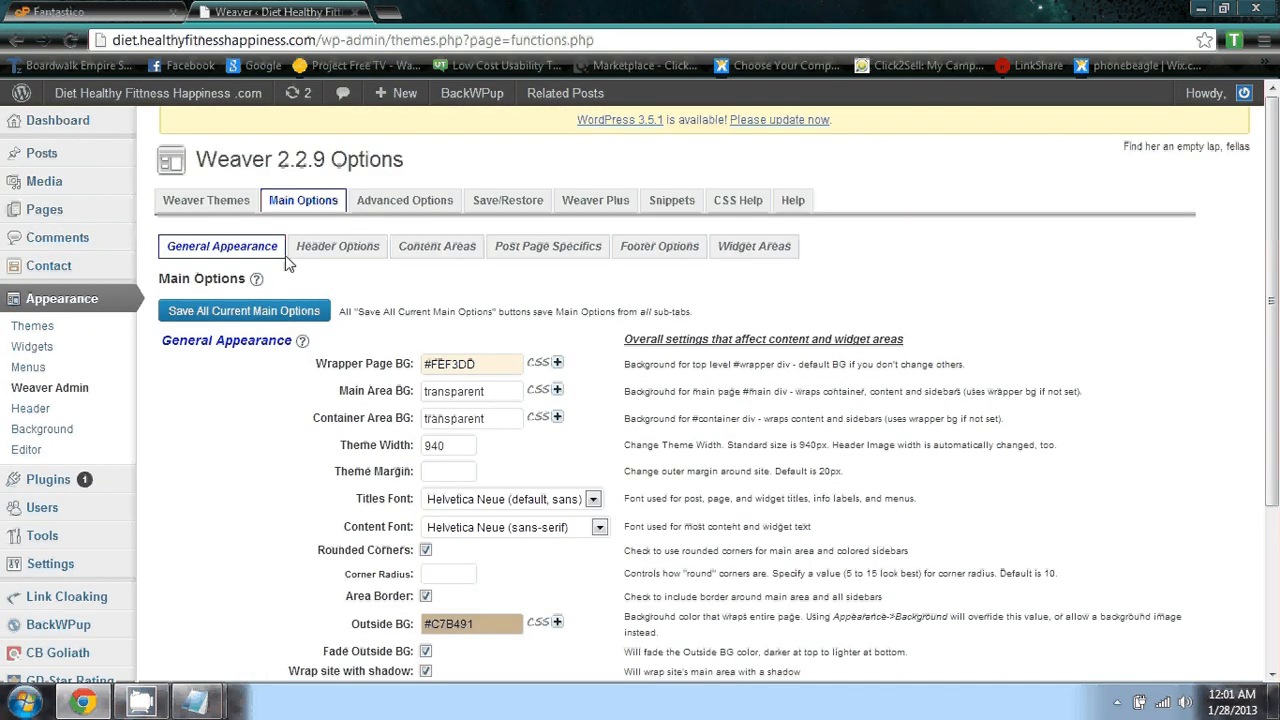
{"action": "left_click", "coordinate": [405, 205]}
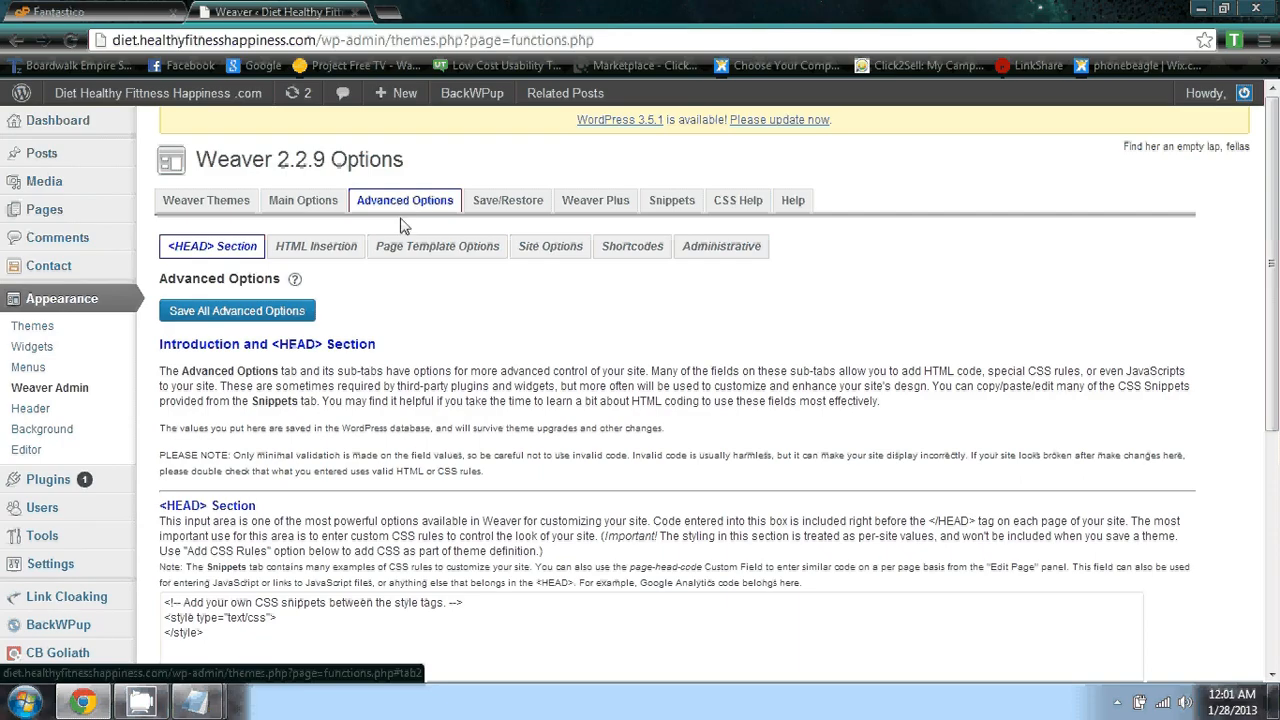
{"action": "scroll", "coordinate": [400, 220], "scroll_direction": "down", "scroll_amount": 3}
{"action": "scroll", "coordinate": [440, 212], "scroll_direction": "up", "scroll_amount": 3}
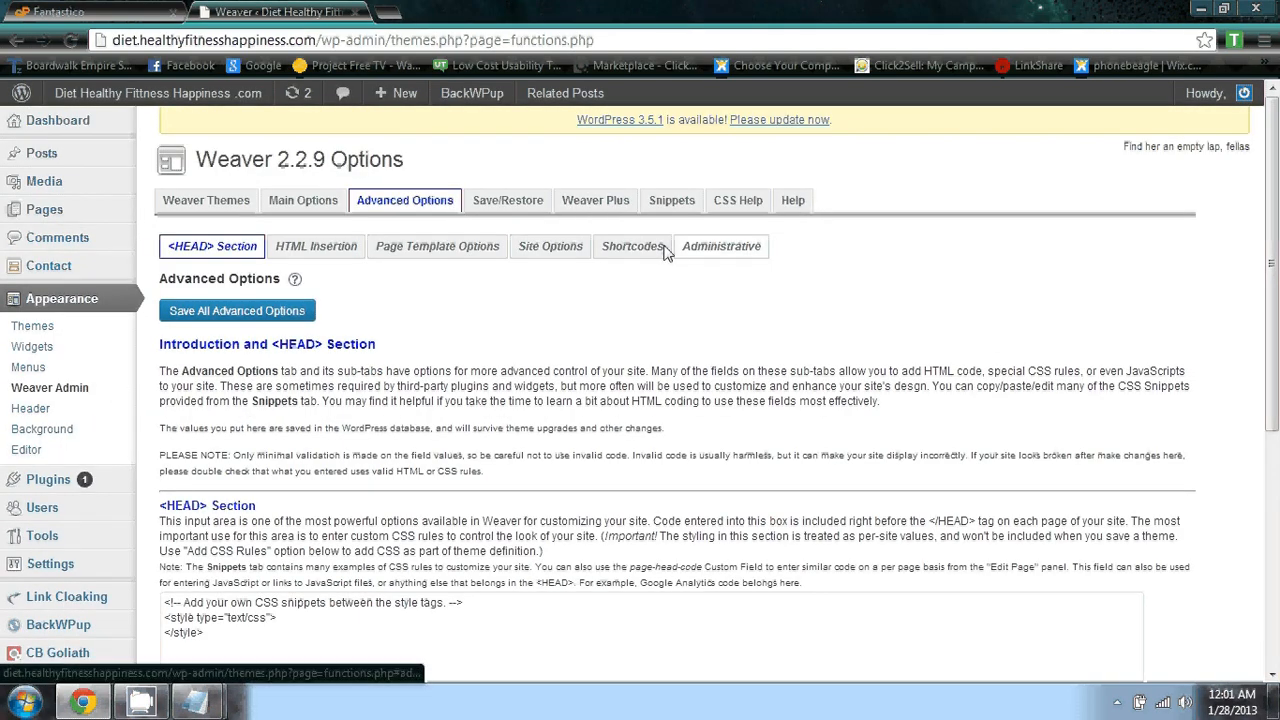
Browse the Header, General Appearance, Footer and Widget Area sub-tabs, ending on Weaver Themes with Wheat current.
{"action": "left_click", "coordinate": [301, 201]}
{"action": "left_click", "coordinate": [343, 249]}
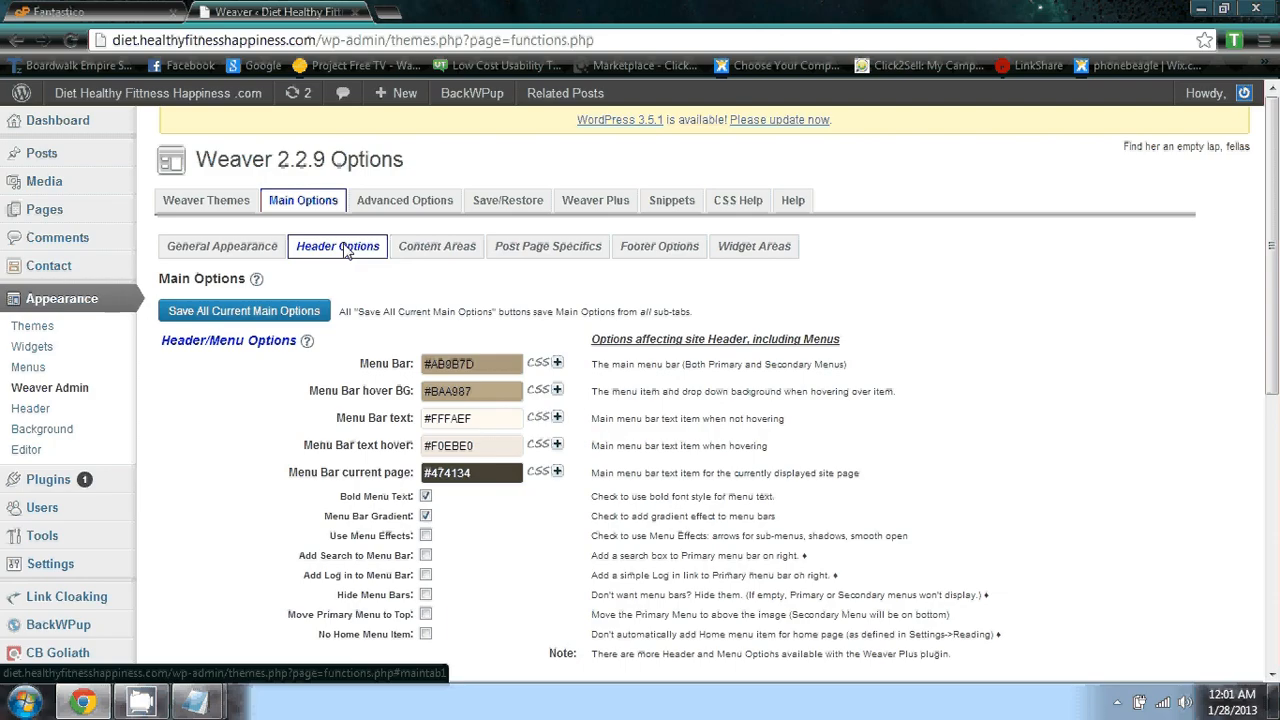
{"action": "scroll", "coordinate": [343, 249], "scroll_direction": "down", "scroll_amount": 6}
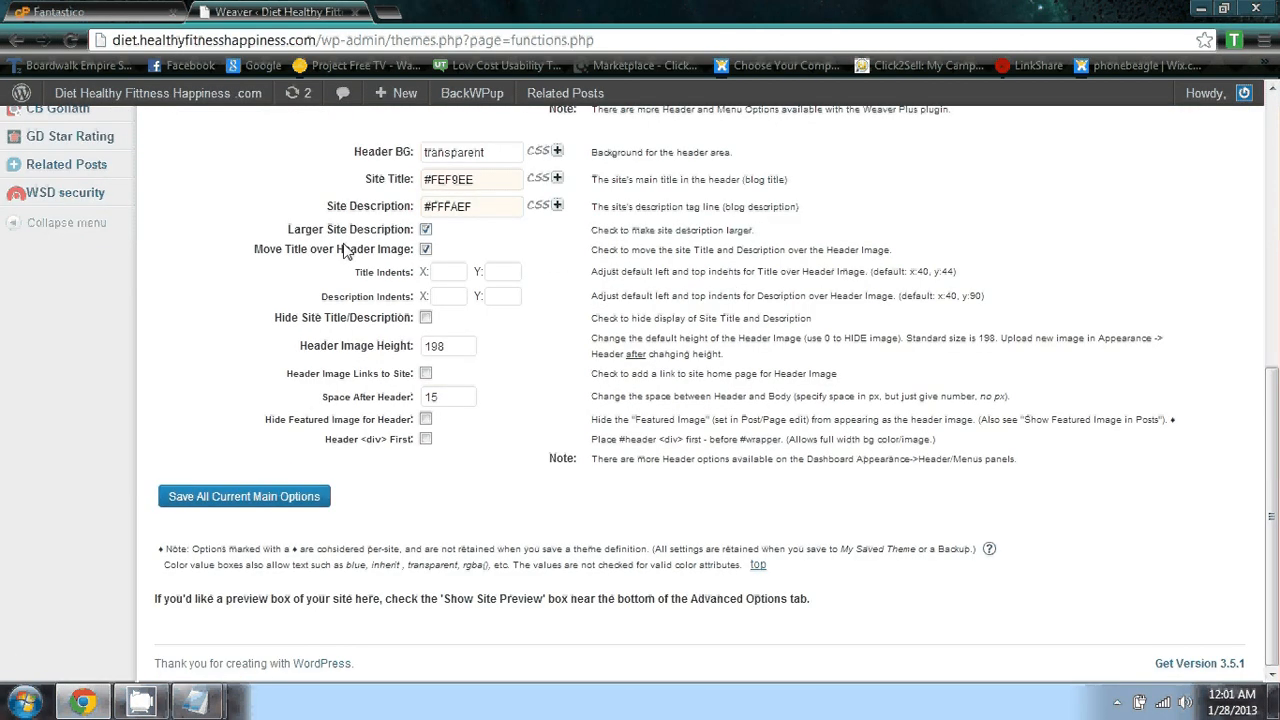
{"action": "scroll", "coordinate": [343, 250], "scroll_direction": "up", "scroll_amount": 4}
{"action": "scroll", "coordinate": [343, 249], "scroll_direction": "up", "scroll_amount": 2}
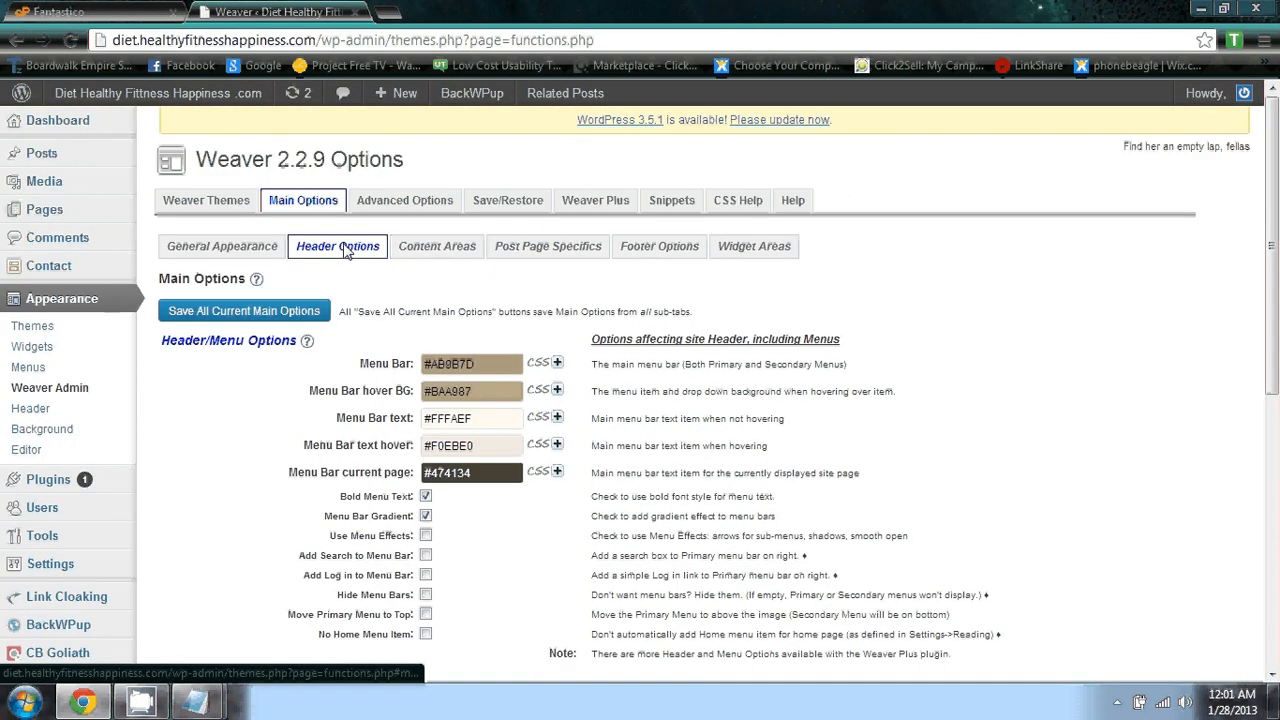
{"action": "left_click", "coordinate": [240, 250]}
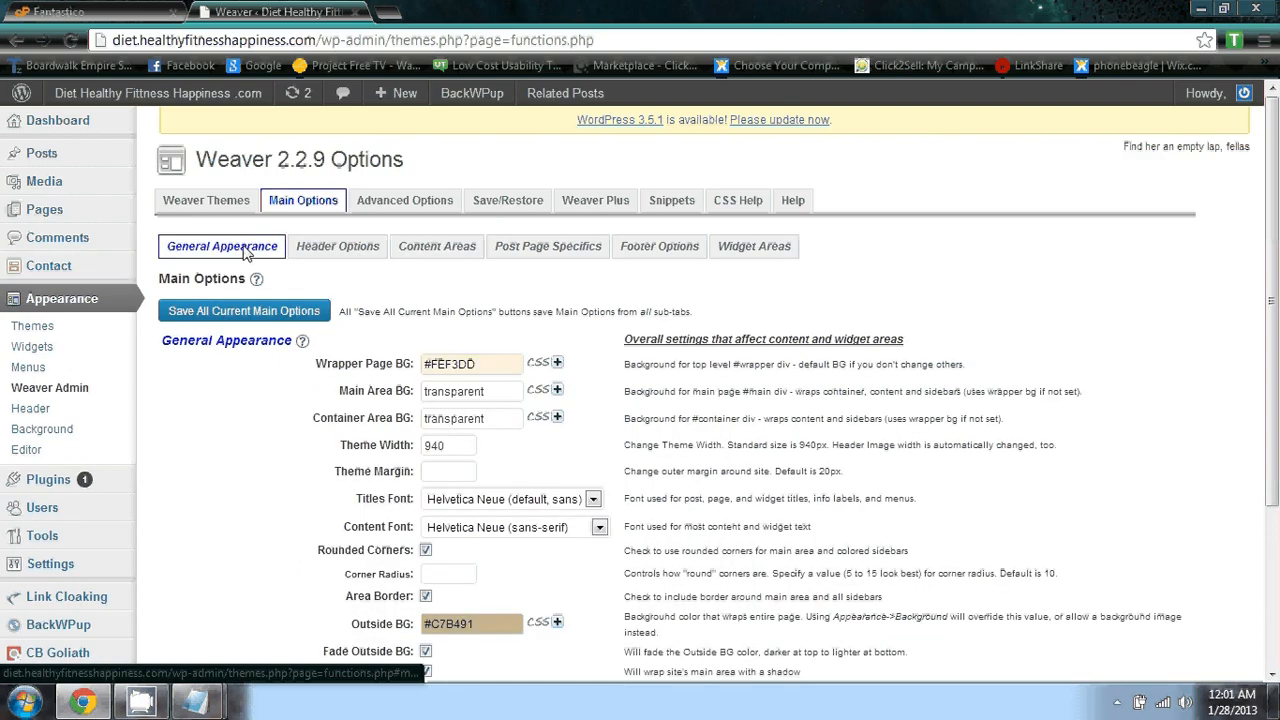
{"action": "left_click", "coordinate": [645, 250]}
{"action": "left_click", "coordinate": [745, 250]}
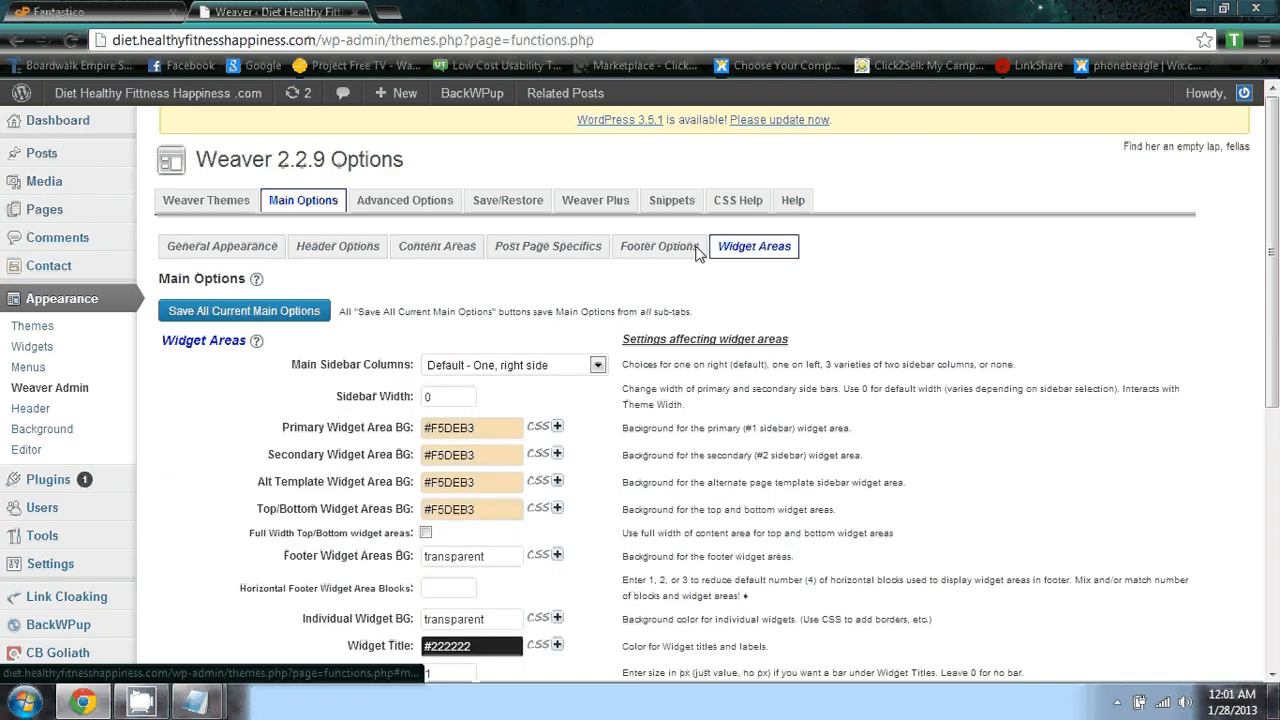
{"action": "left_click", "coordinate": [228, 203]}
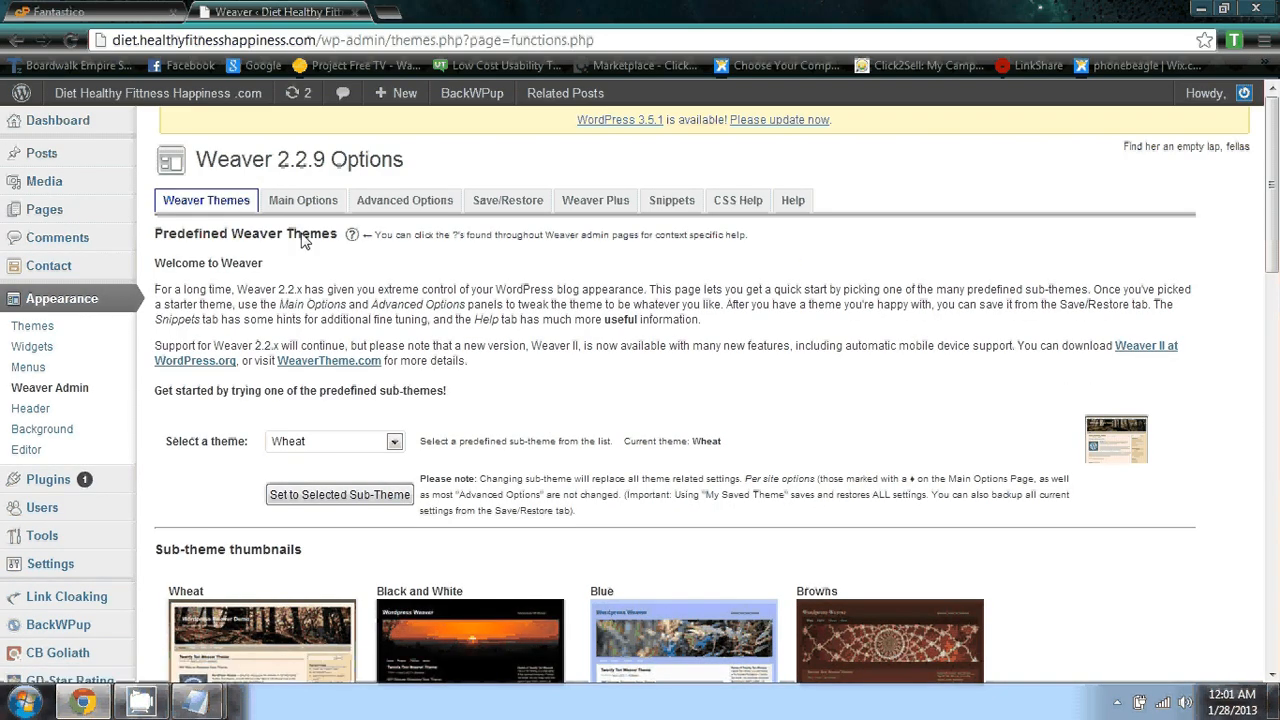
{"action": "scroll", "coordinate": [303, 240], "scroll_direction": "down", "scroll_amount": 3}
{"action": "scroll", "coordinate": [303, 240], "scroll_direction": "up", "scroll_amount": 1}
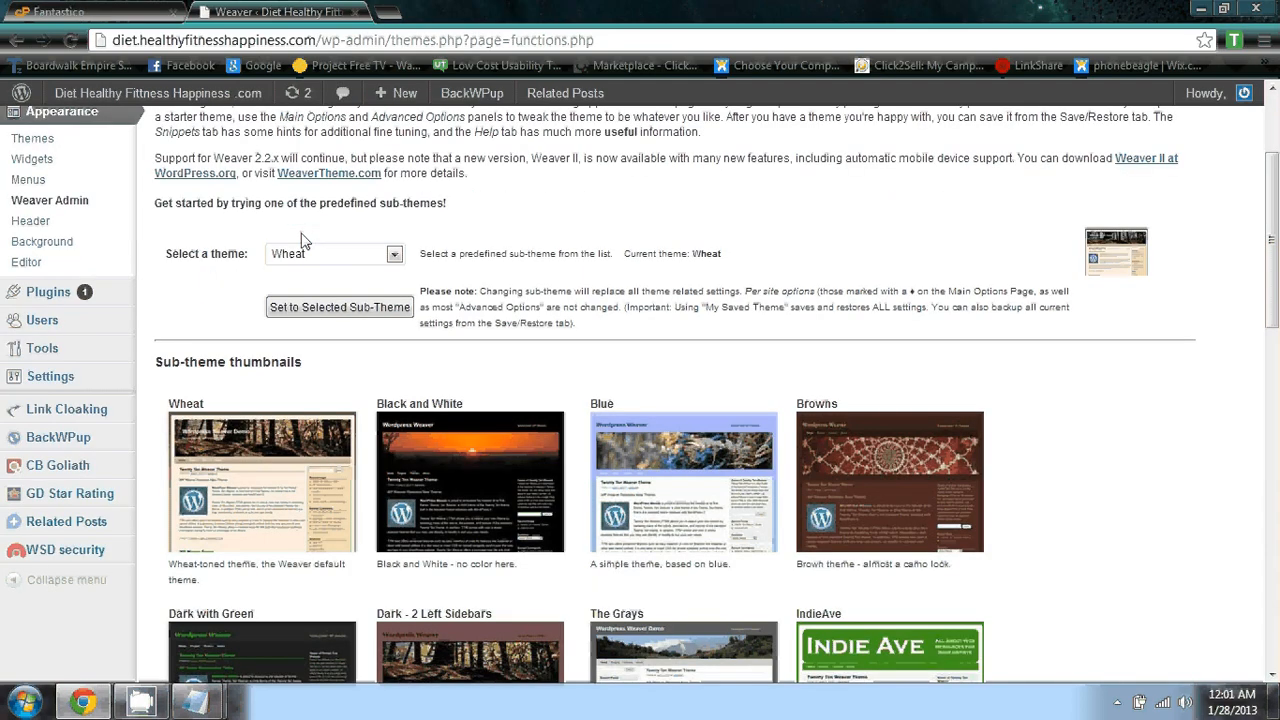
{"action": "left_click", "coordinate": [395, 258]}
{"action": "left_click", "coordinate": [395, 258]}
{"action": "scroll", "coordinate": [546, 233], "scroll_direction": "down", "scroll_amount": 3}
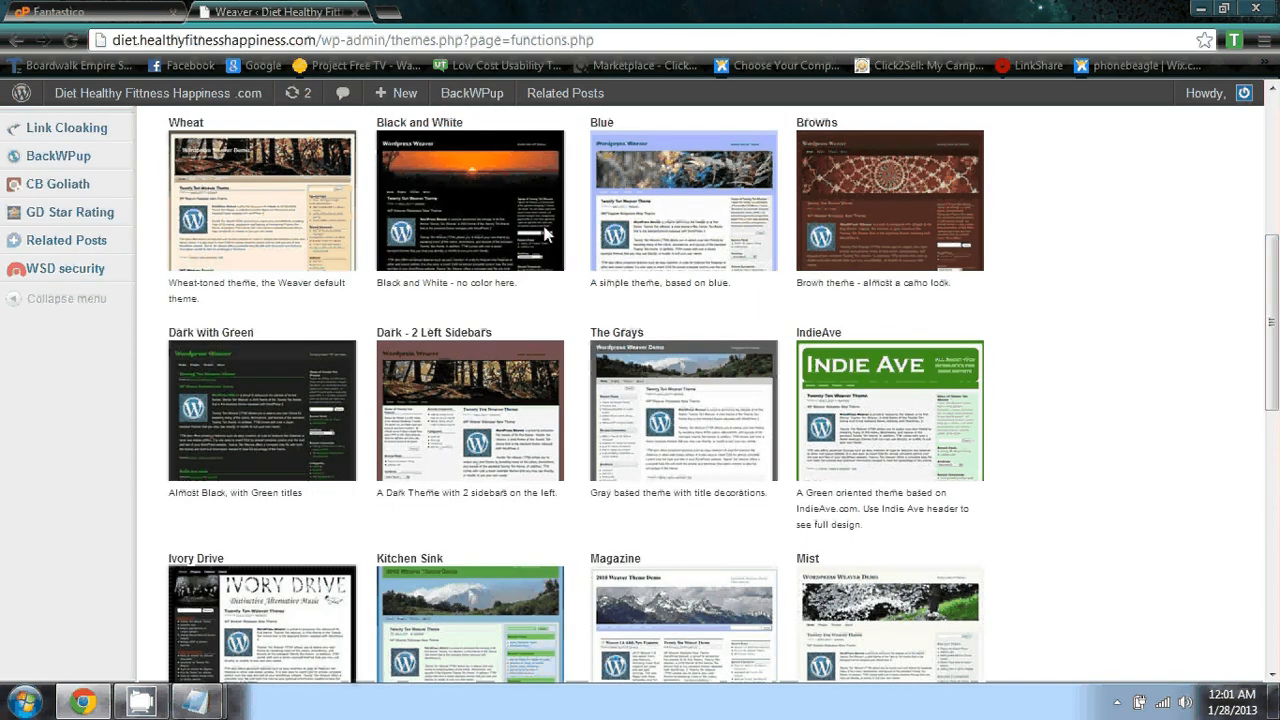
{"action": "scroll", "coordinate": [546, 233], "scroll_direction": "down", "scroll_amount": 8}
{"action": "scroll", "coordinate": [546, 233], "scroll_direction": "up", "scroll_amount": 5}
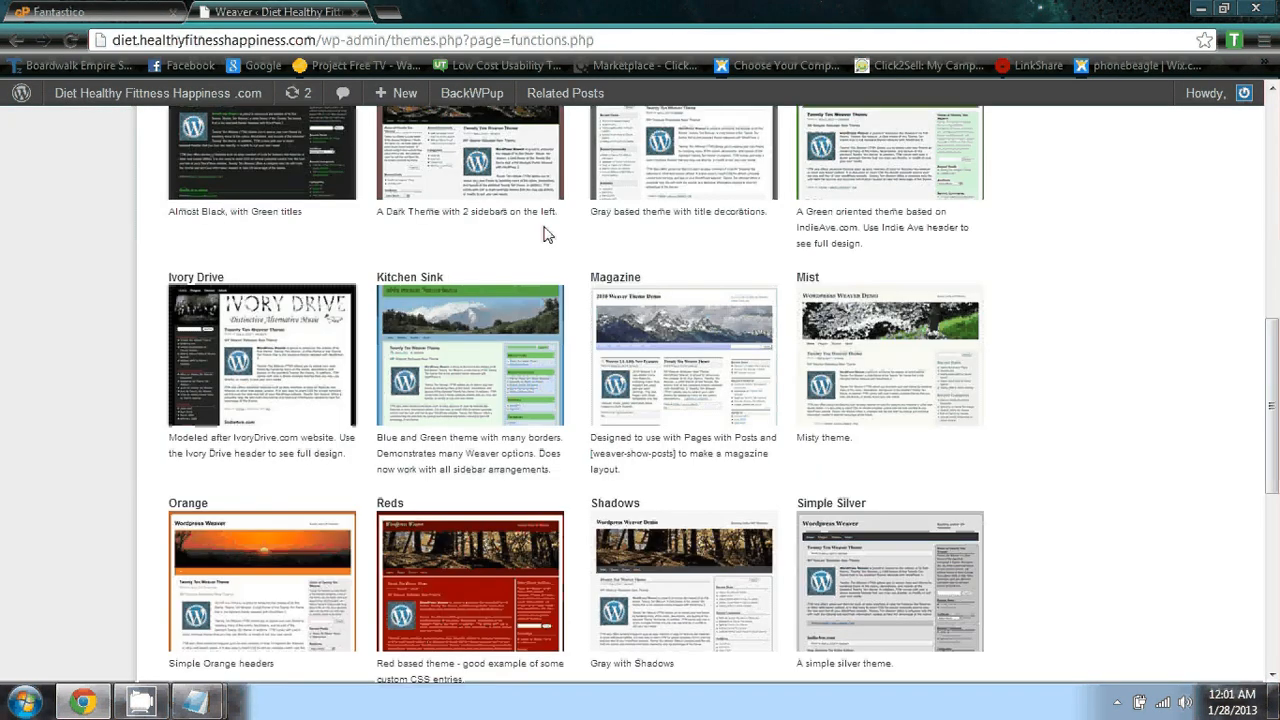
{"action": "scroll", "coordinate": [546, 233], "scroll_direction": "up", "scroll_amount": 5}
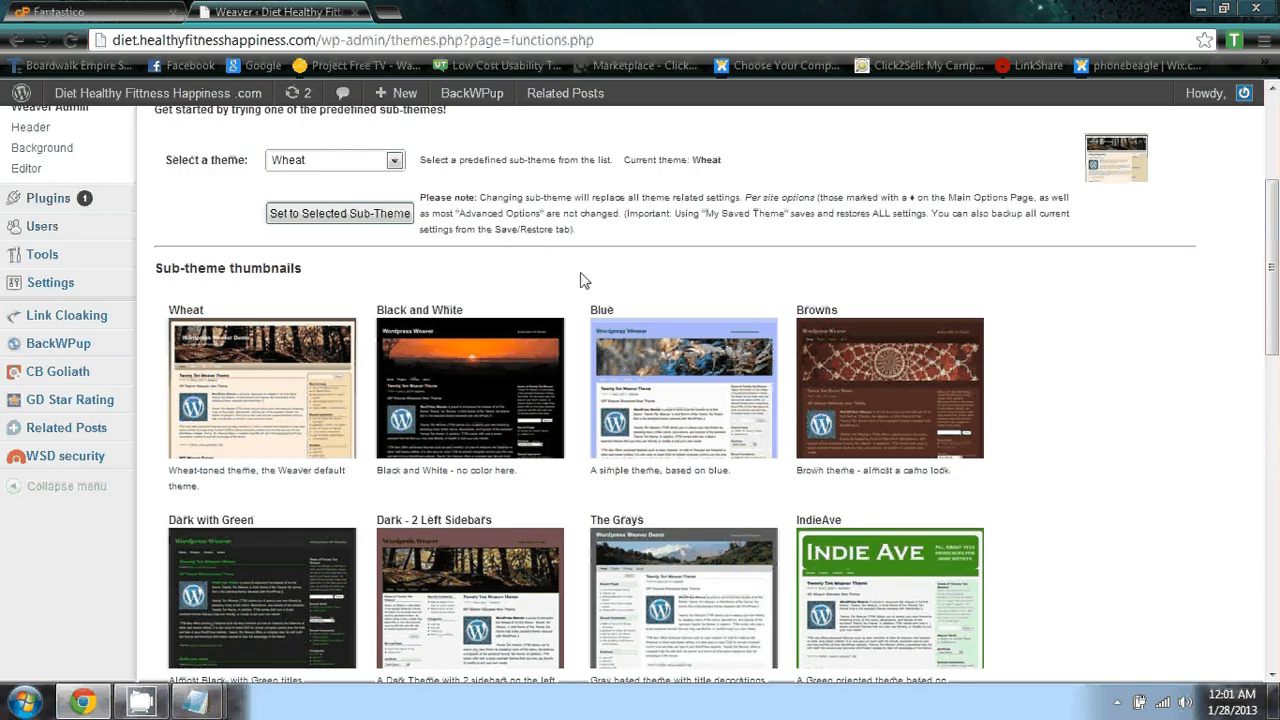
{"action": "scroll", "coordinate": [587, 276], "scroll_direction": "down", "scroll_amount": 3}
{"action": "scroll", "coordinate": [587, 276], "scroll_direction": "up", "scroll_amount": 2}
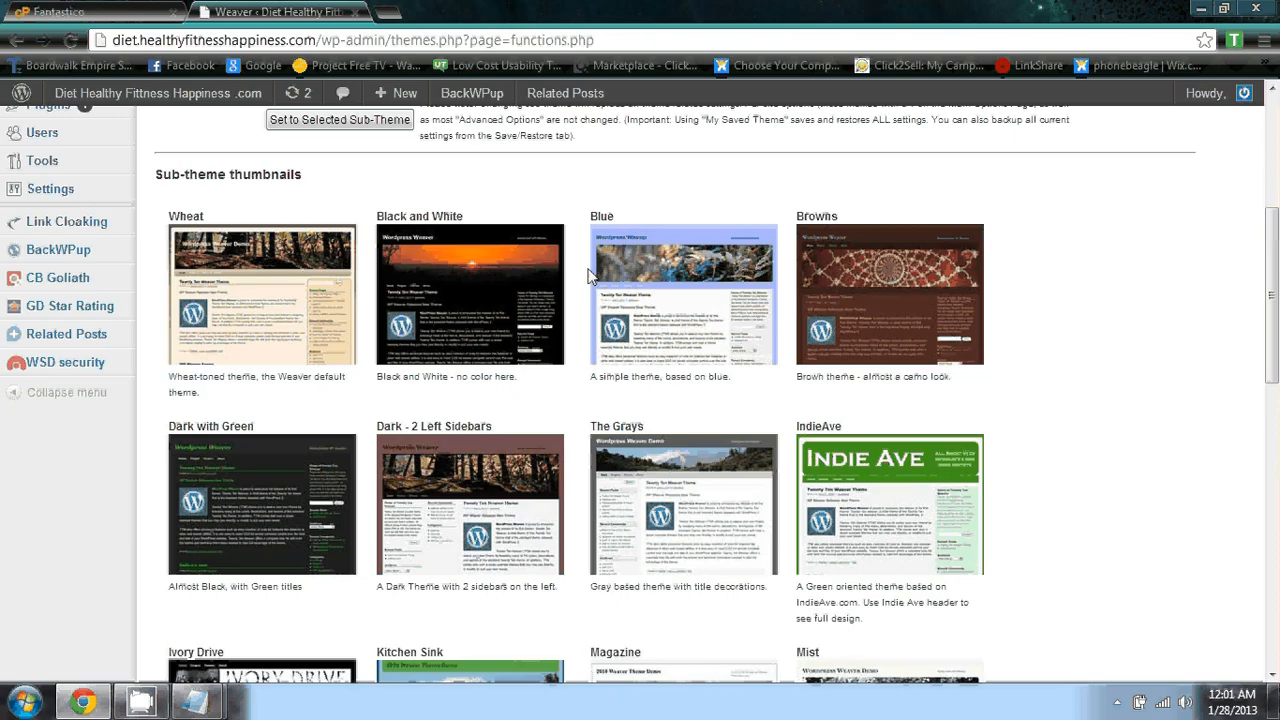
{"action": "scroll", "coordinate": [588, 276], "scroll_direction": "down", "scroll_amount": 4}
{"action": "scroll", "coordinate": [588, 276], "scroll_direction": "down", "scroll_amount": 4}
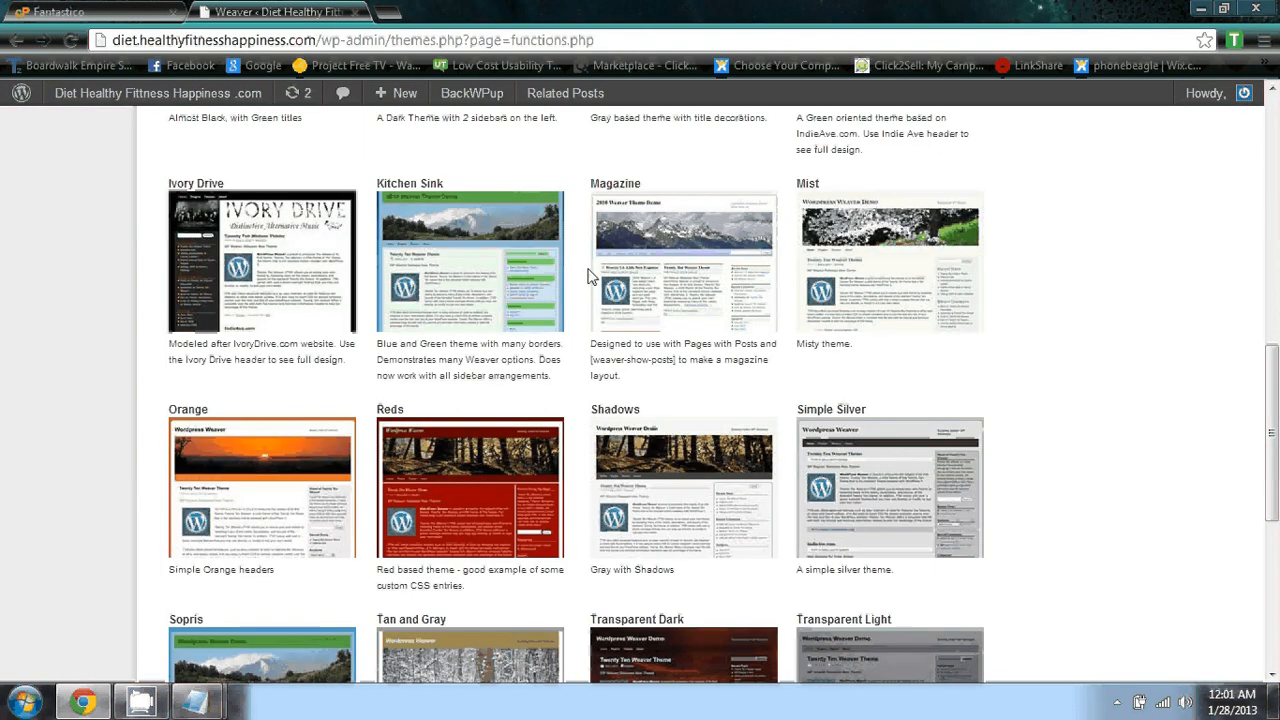
{"action": "scroll", "coordinate": [588, 276], "scroll_direction": "down", "scroll_amount": 2}
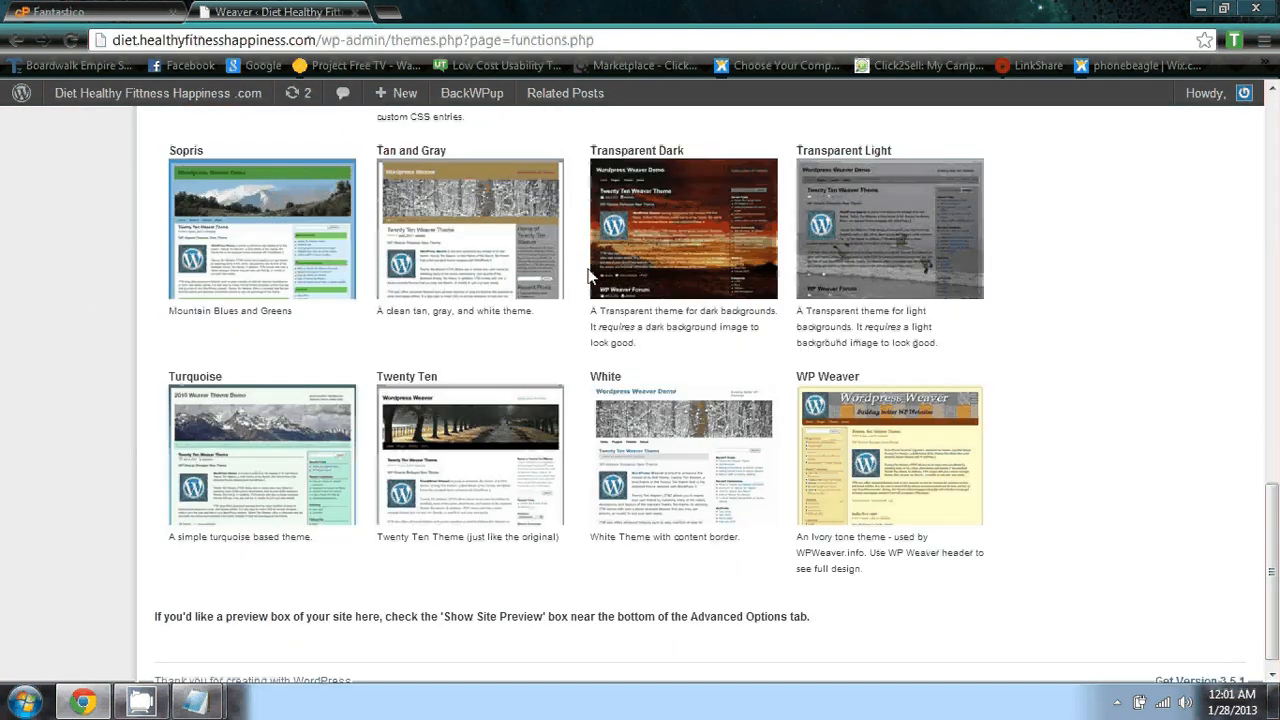
{"action": "scroll", "coordinate": [590, 276], "scroll_direction": "up", "scroll_amount": 1}
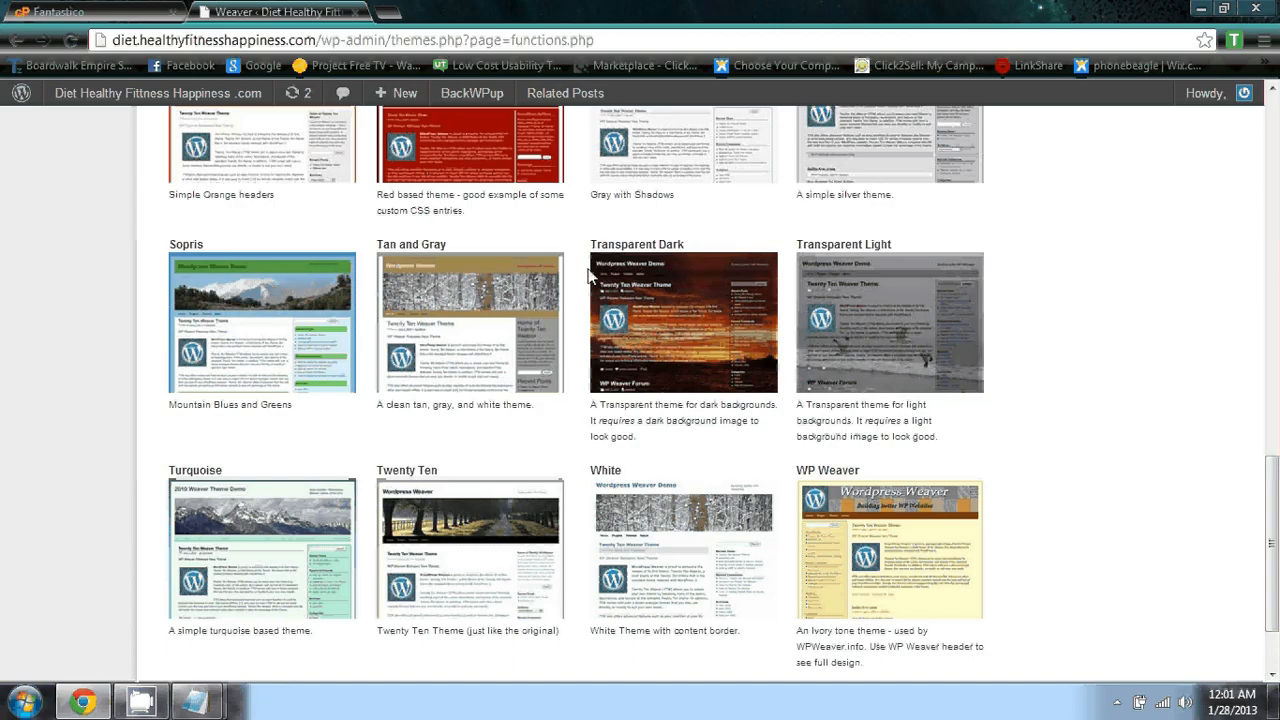
{"action": "scroll", "coordinate": [588, 276], "scroll_direction": "down", "scroll_amount": 1}
{"action": "scroll", "coordinate": [588, 276], "scroll_direction": "up", "scroll_amount": 3}
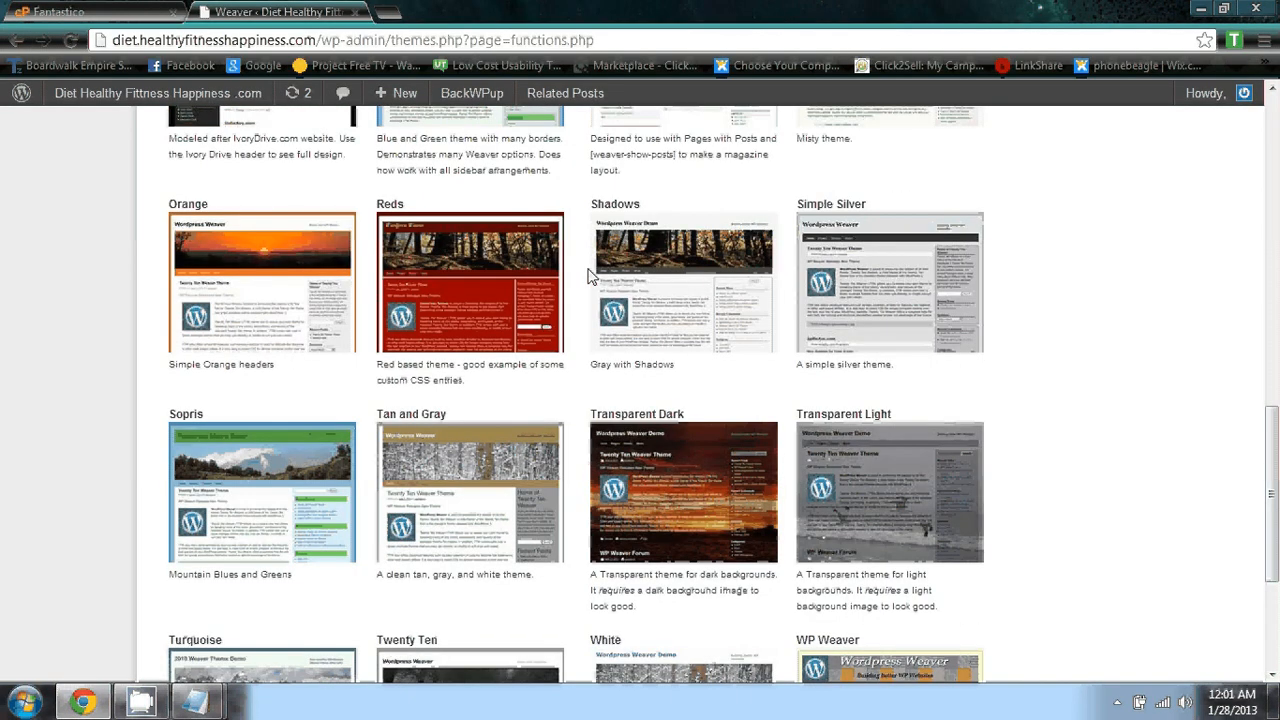
{"action": "scroll", "coordinate": [588, 276], "scroll_direction": "up", "scroll_amount": 6}
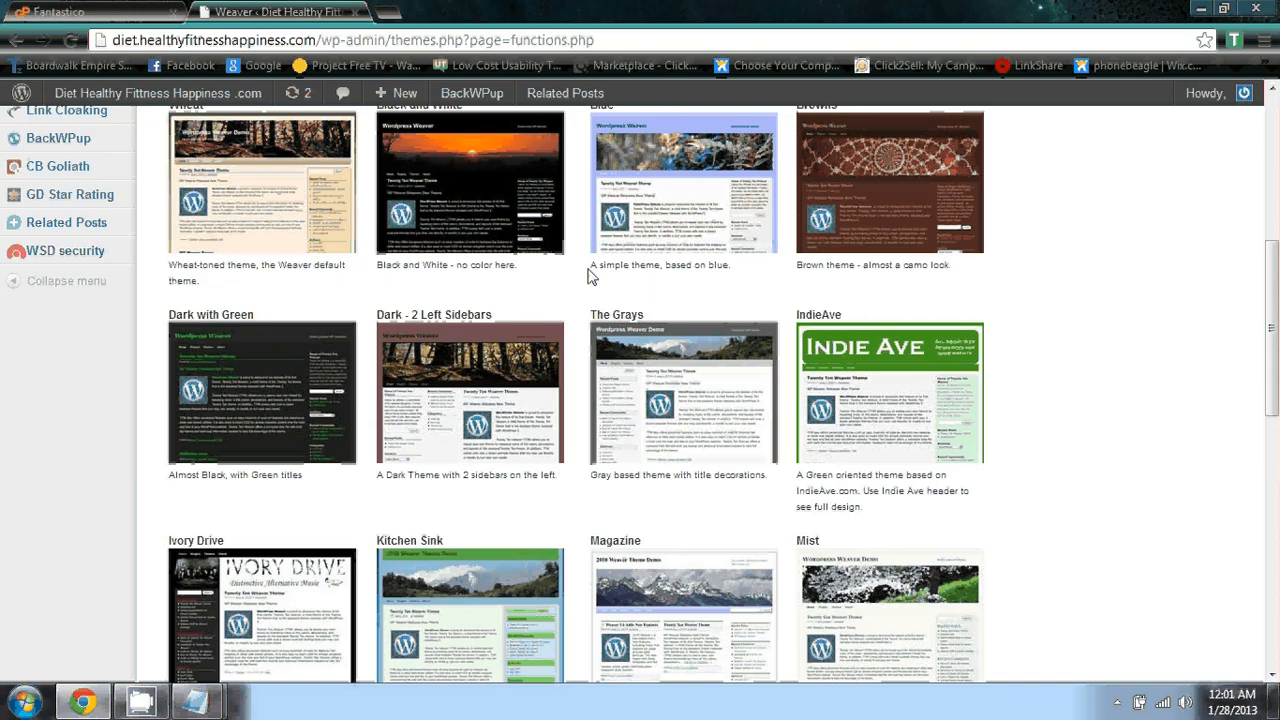
{"action": "scroll", "coordinate": [588, 276], "scroll_direction": "down", "scroll_amount": 1}
{"action": "scroll", "coordinate": [588, 276], "scroll_direction": "down", "scroll_amount": 6}
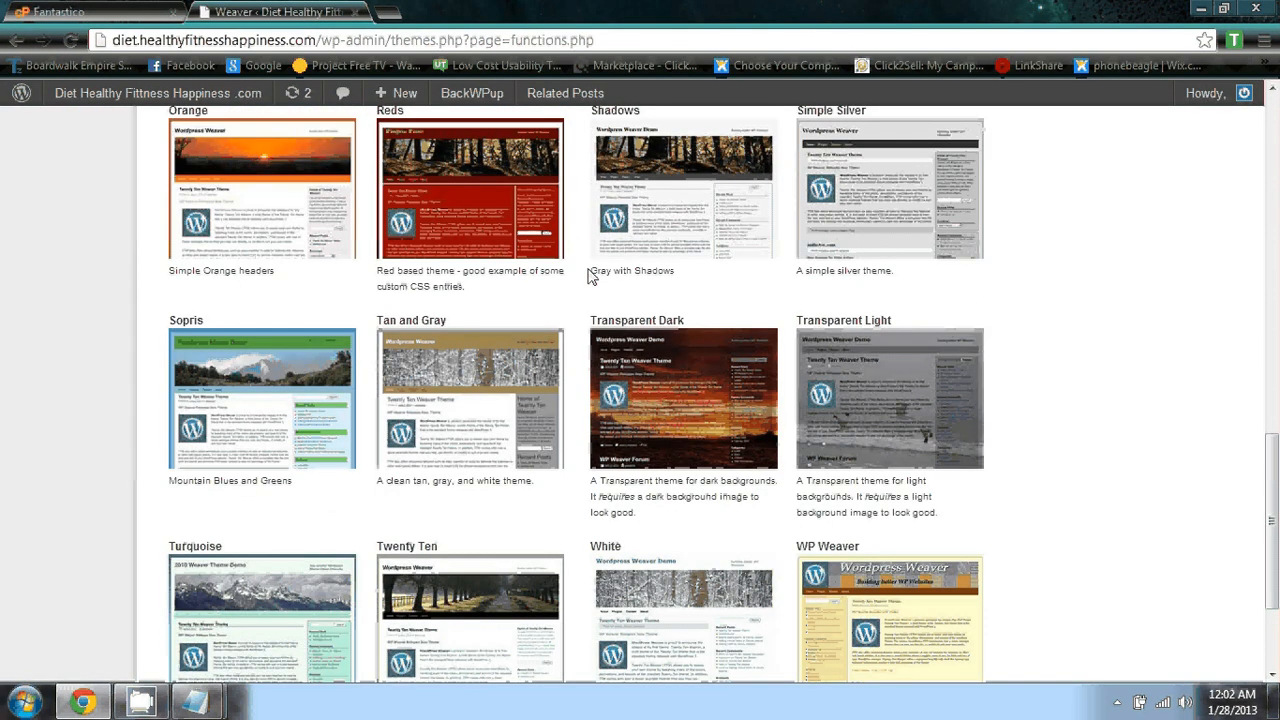
{"action": "scroll", "coordinate": [588, 276], "scroll_direction": "down", "scroll_amount": 2}
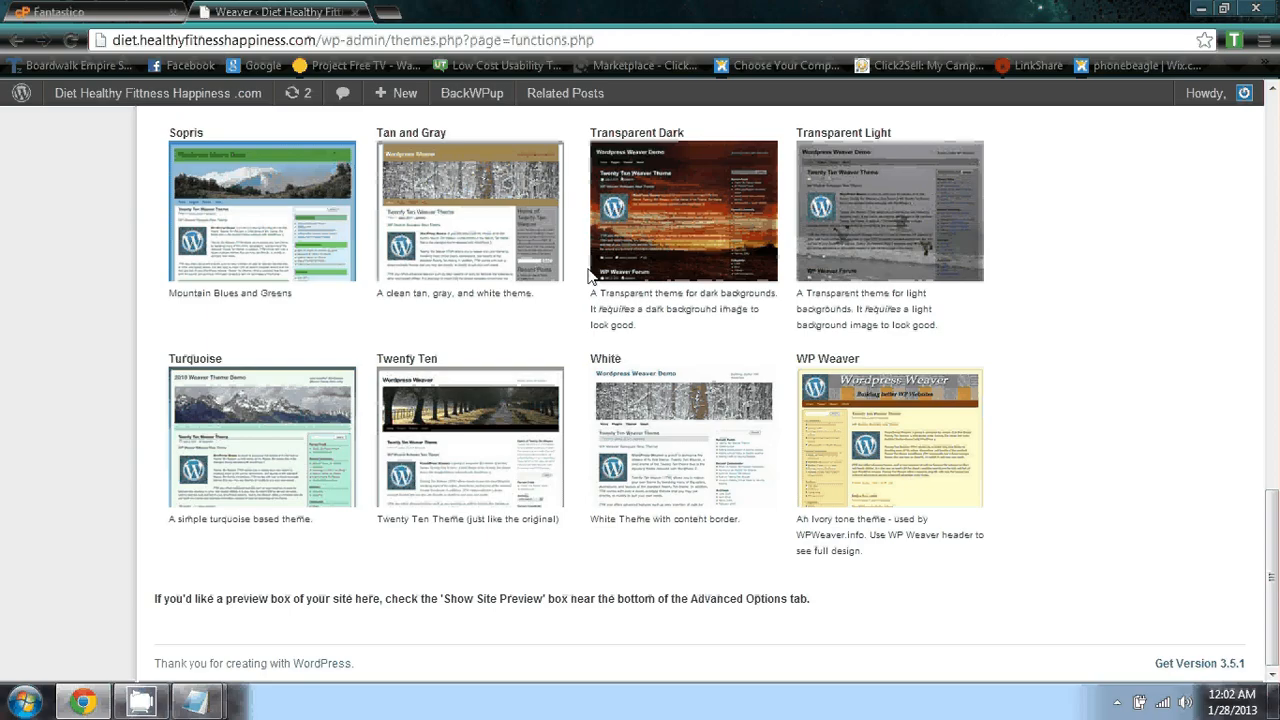
{"action": "scroll", "coordinate": [588, 276], "scroll_direction": "up", "scroll_amount": 2}
{"action": "scroll", "coordinate": [588, 276], "scroll_direction": "up", "scroll_amount": 4}
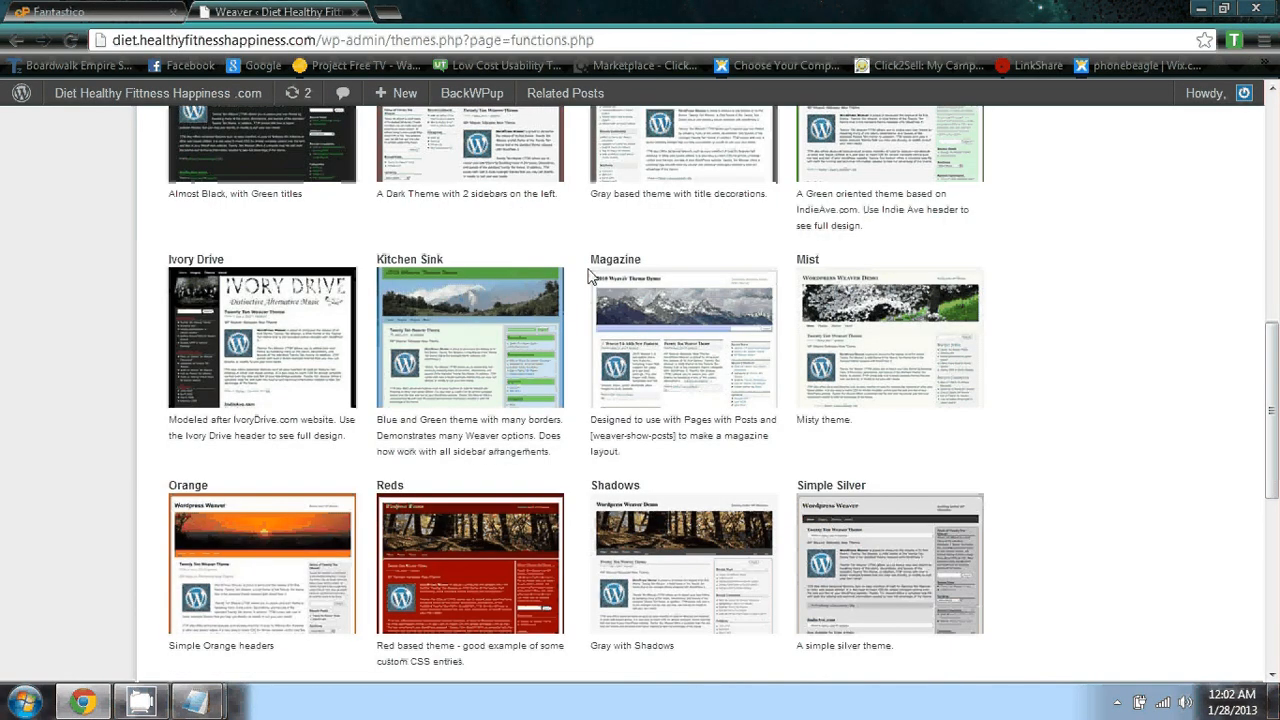
{"action": "scroll", "coordinate": [588, 276], "scroll_direction": "up", "scroll_amount": 4}
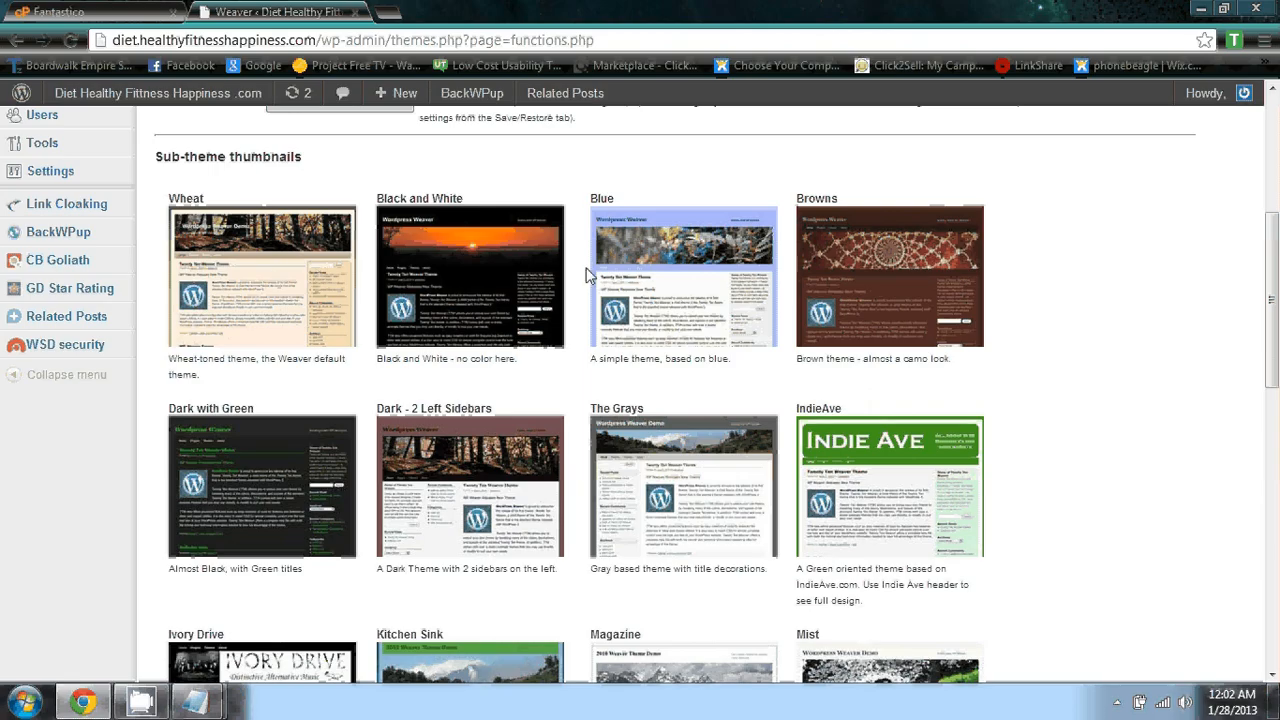
{"action": "scroll", "coordinate": [588, 276], "scroll_direction": "down", "scroll_amount": 1}
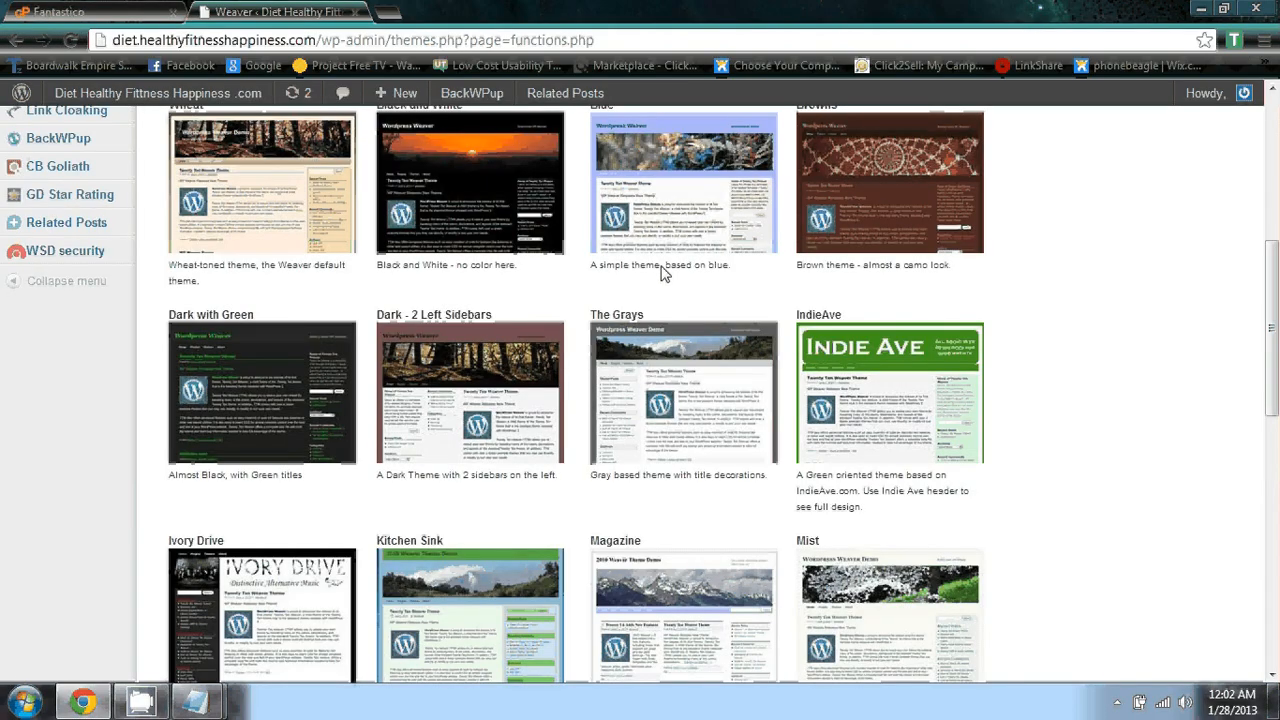
{"action": "scroll", "coordinate": [660, 272], "scroll_direction": "down", "scroll_amount": 2}
{"action": "scroll", "coordinate": [631, 265], "scroll_direction": "up", "scroll_amount": 5}
{"action": "scroll", "coordinate": [631, 265], "scroll_direction": "down", "scroll_amount": 3}
{"action": "scroll", "coordinate": [727, 392], "scroll_direction": "up", "scroll_amount": 5}
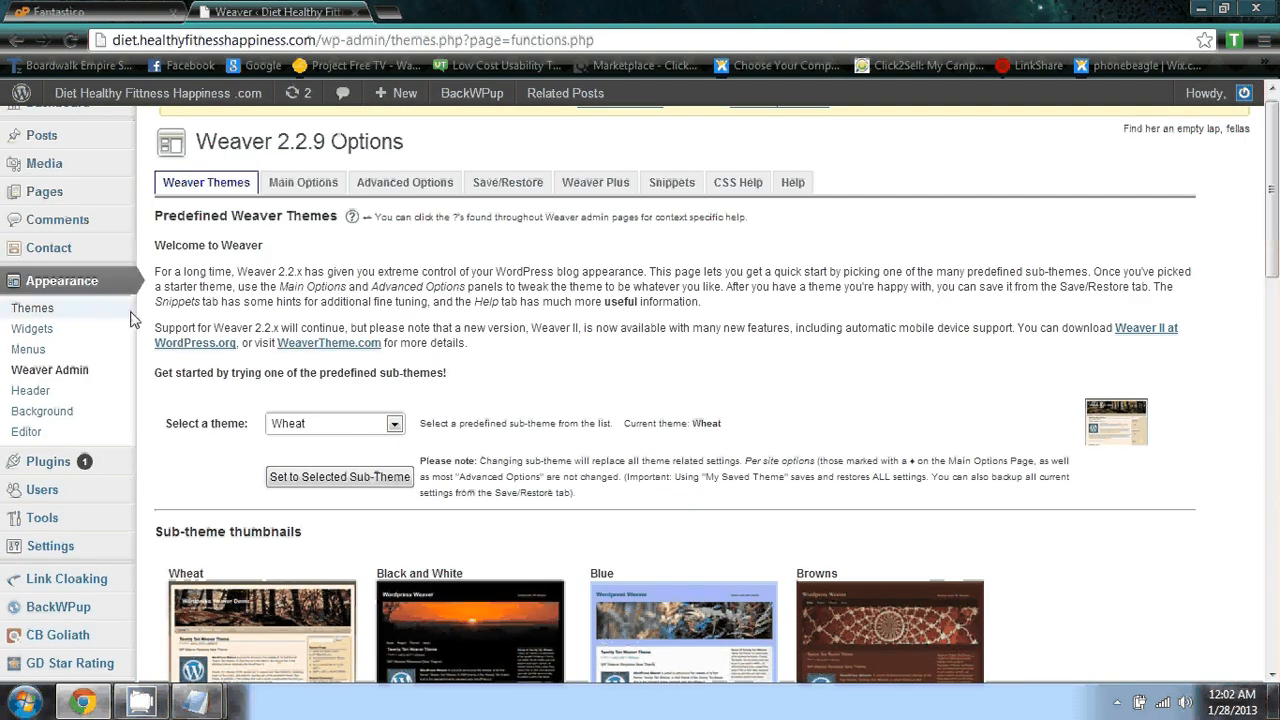
Show the Custom Header page with the wheat-field image, then load Google in a new tab.
{"action": "left_click", "coordinate": [54, 395]}
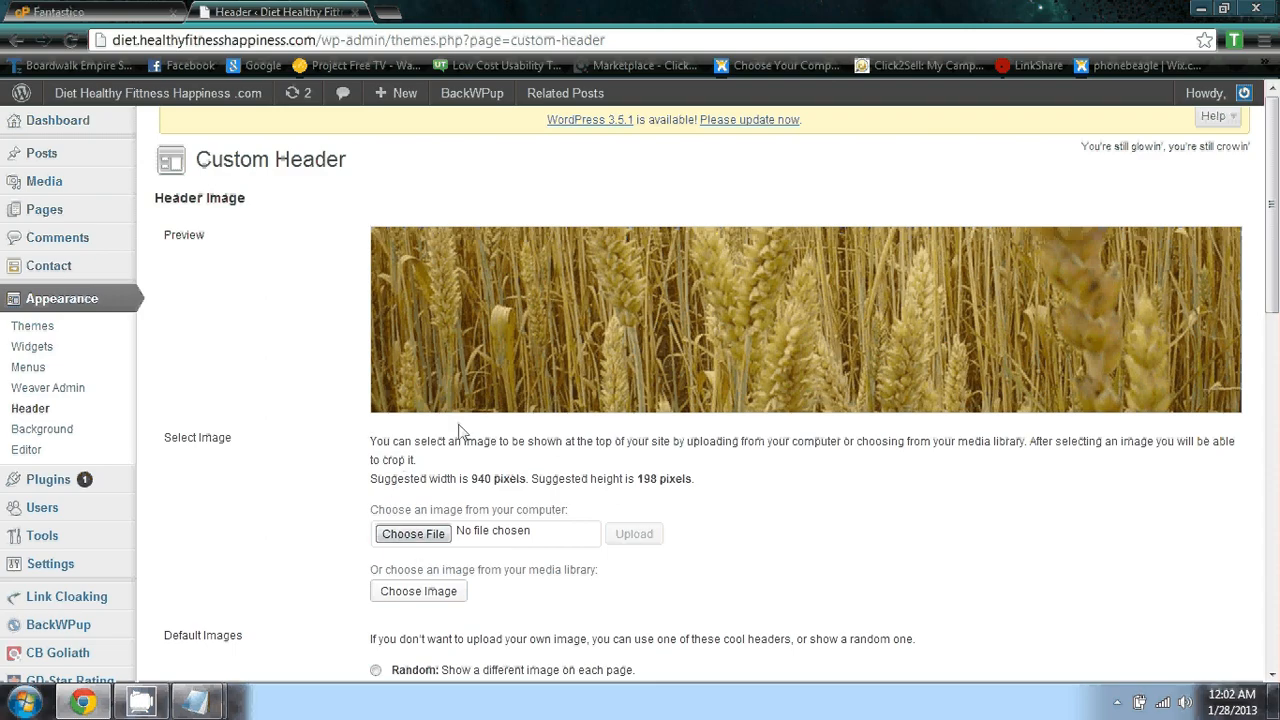
{"action": "left_click", "coordinate": [391, 12]}
{"action": "left_click", "coordinate": [257, 65]}
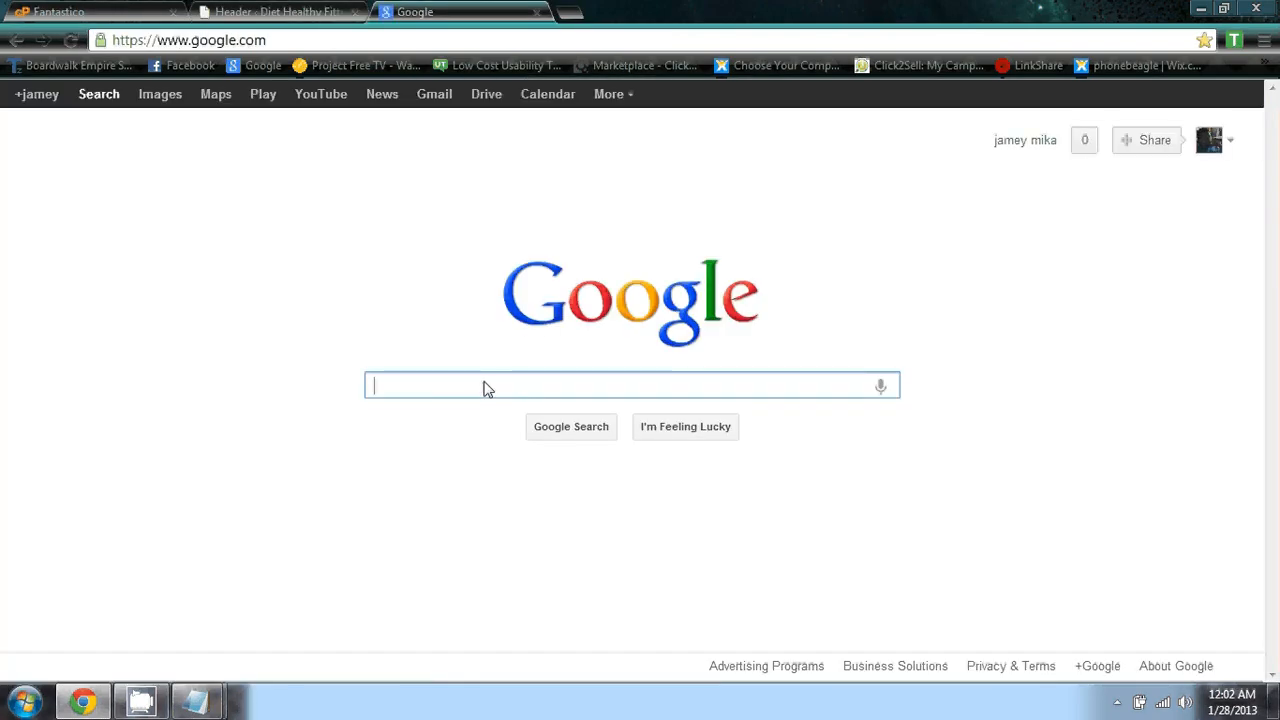
{"action": "left_click", "coordinate": [159, 94]}
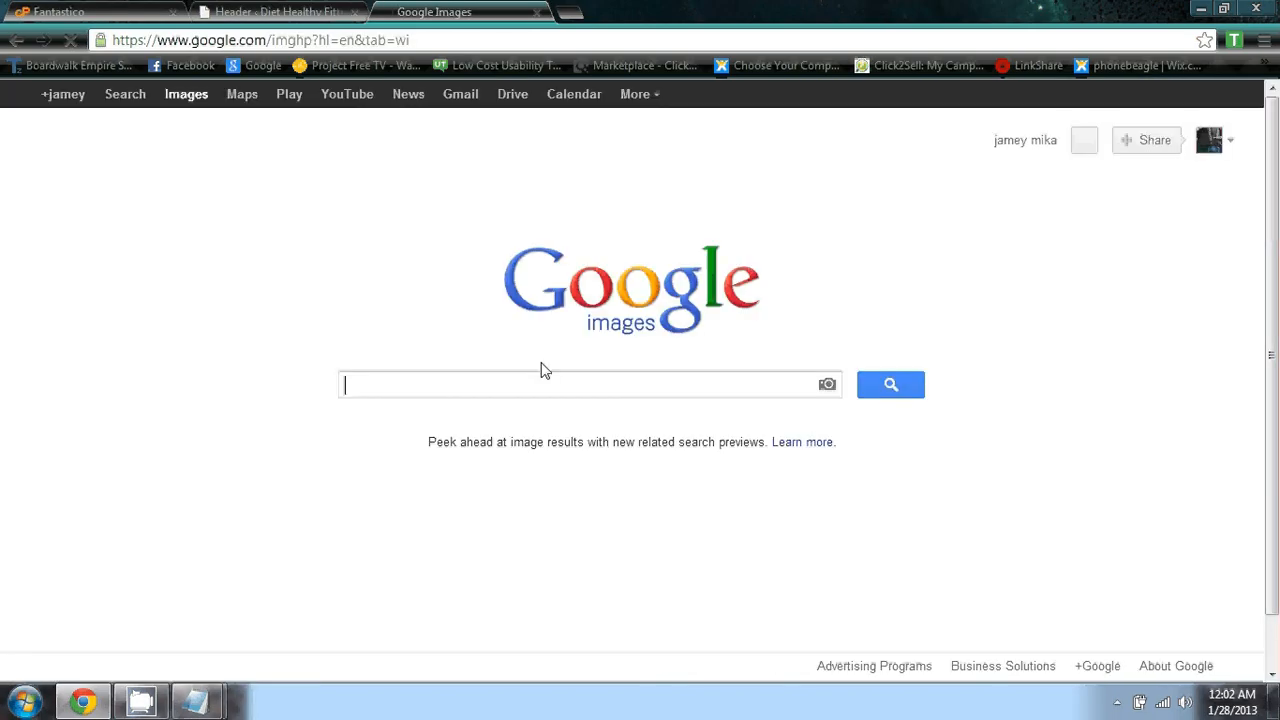
{"action": "left_click", "coordinate": [463, 383]}
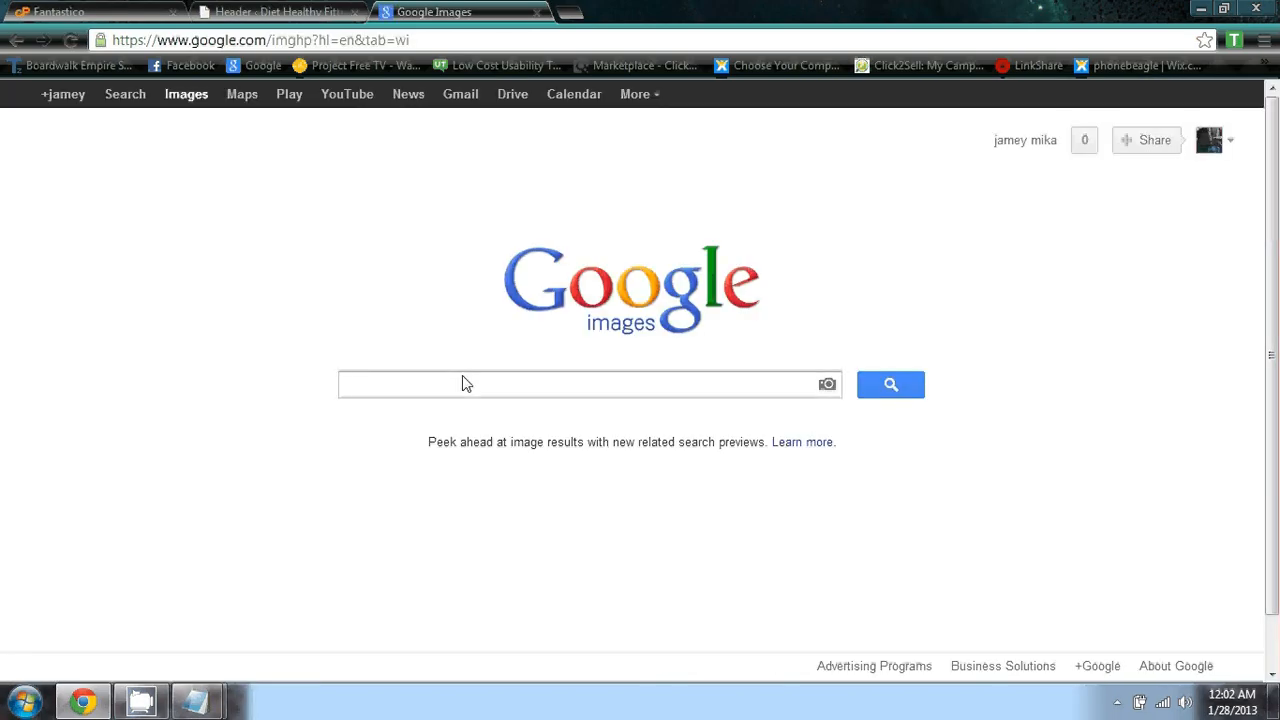
{"action": "type", "text": "diet"}
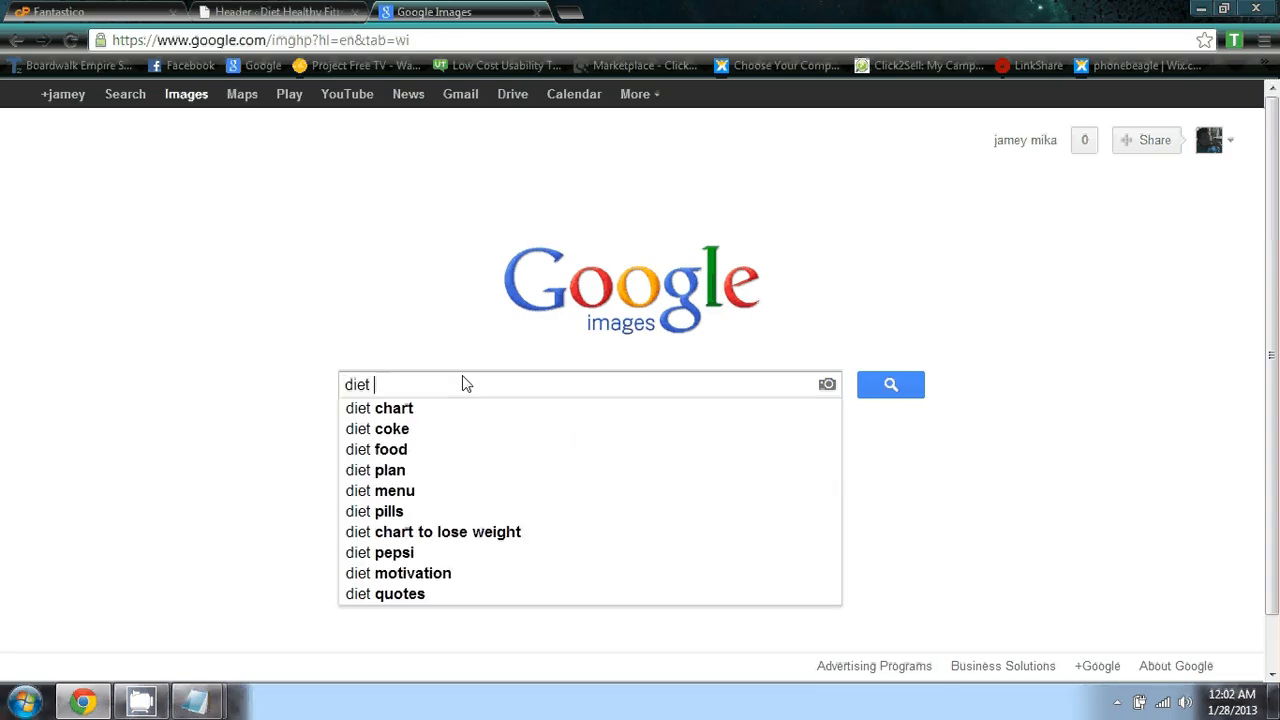
{"action": "type", "text": " headers"}
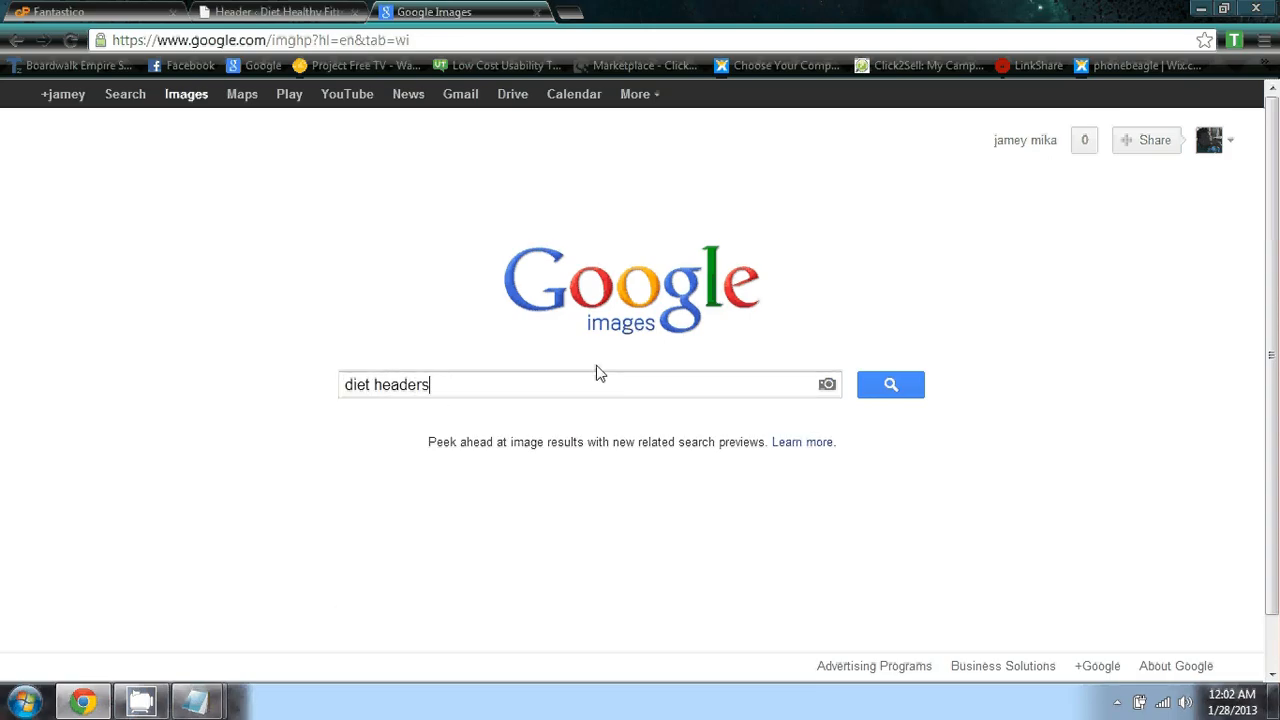
{"action": "left_click", "coordinate": [892, 388]}
{"action": "scroll", "coordinate": [533, 406], "scroll_direction": "down", "scroll_amount": 2}
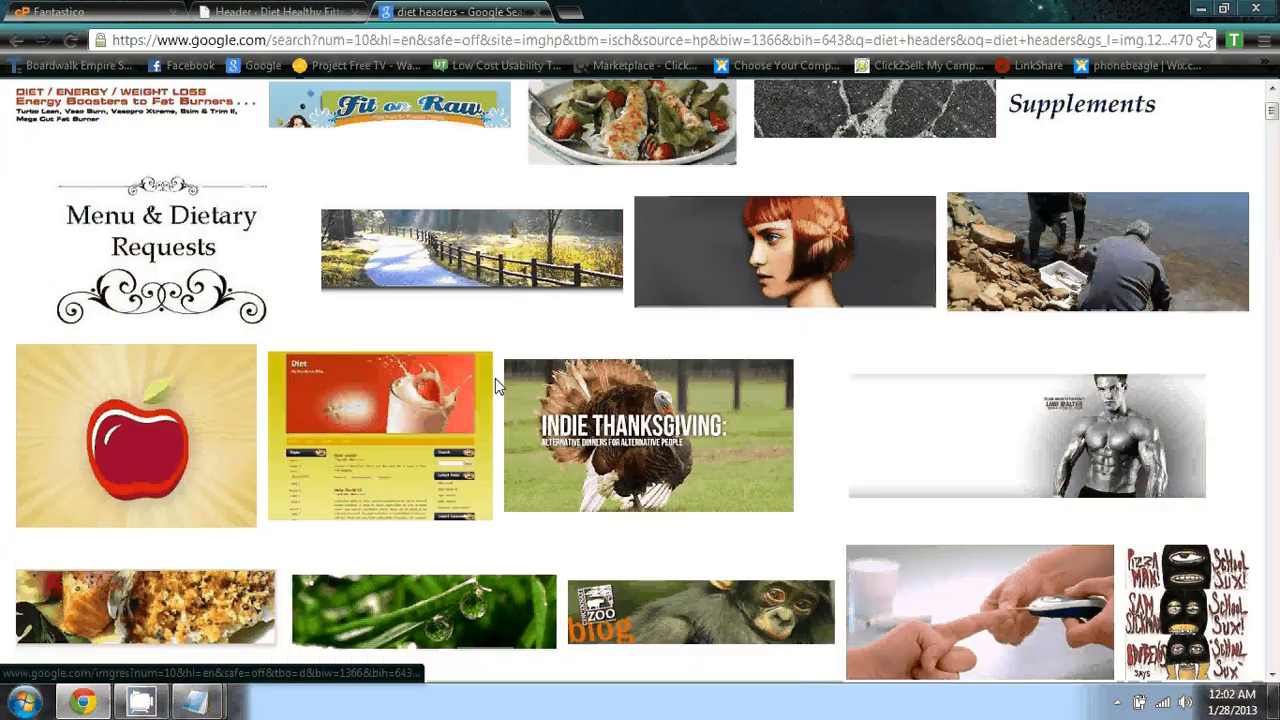
{"action": "scroll", "coordinate": [495, 380], "scroll_direction": "down", "scroll_amount": 3}
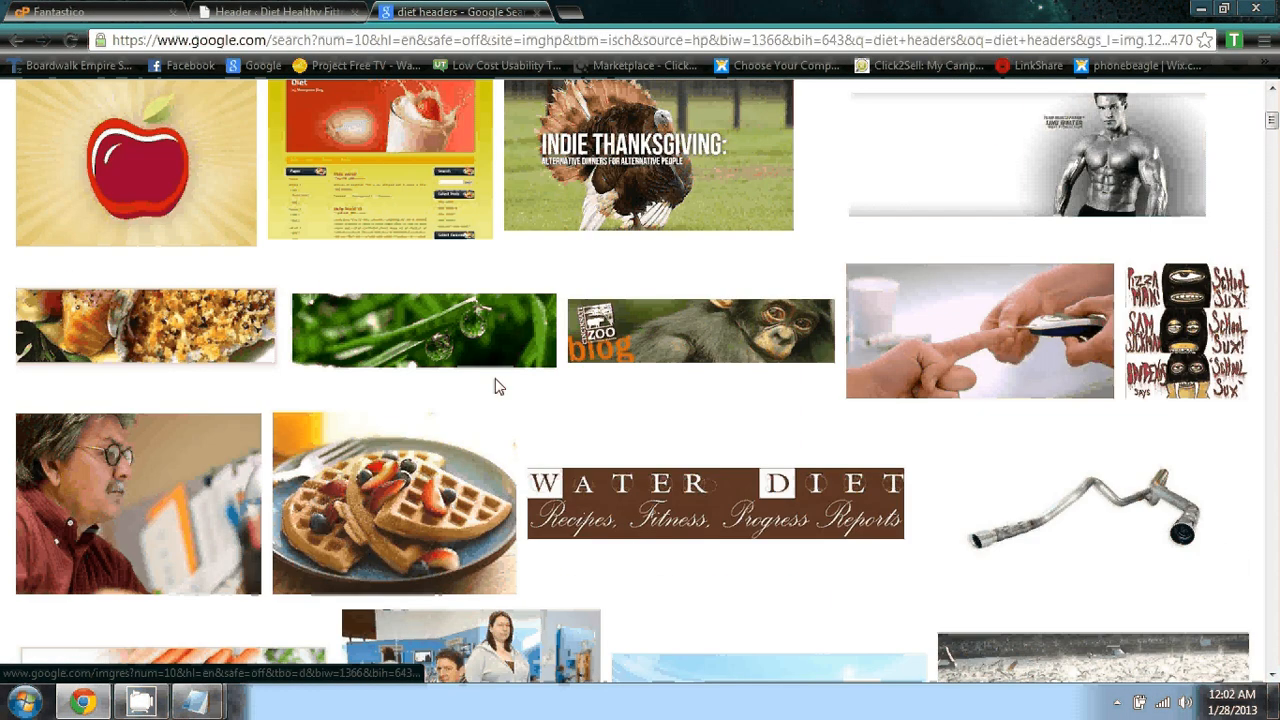
{"action": "scroll", "coordinate": [497, 385], "scroll_direction": "down", "scroll_amount": 3}
{"action": "scroll", "coordinate": [495, 383], "scroll_direction": "down", "scroll_amount": 2}
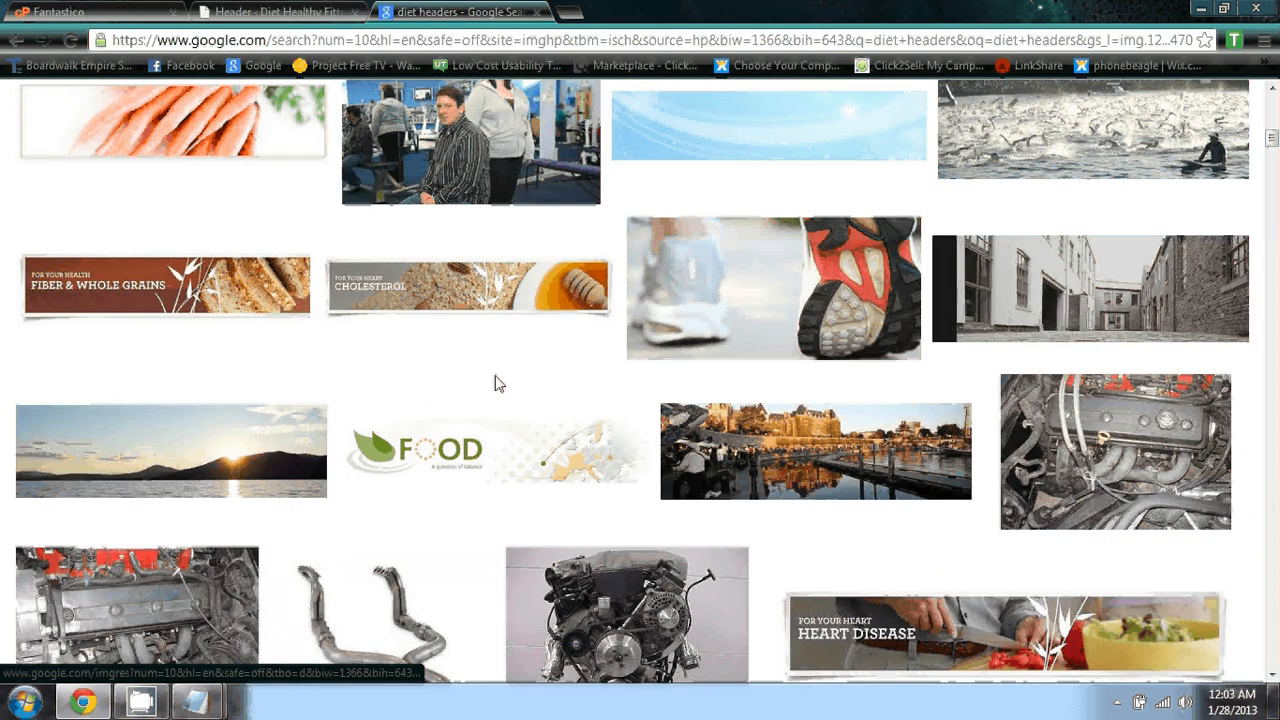
{"action": "scroll", "coordinate": [498, 384], "scroll_direction": "down", "scroll_amount": 1}
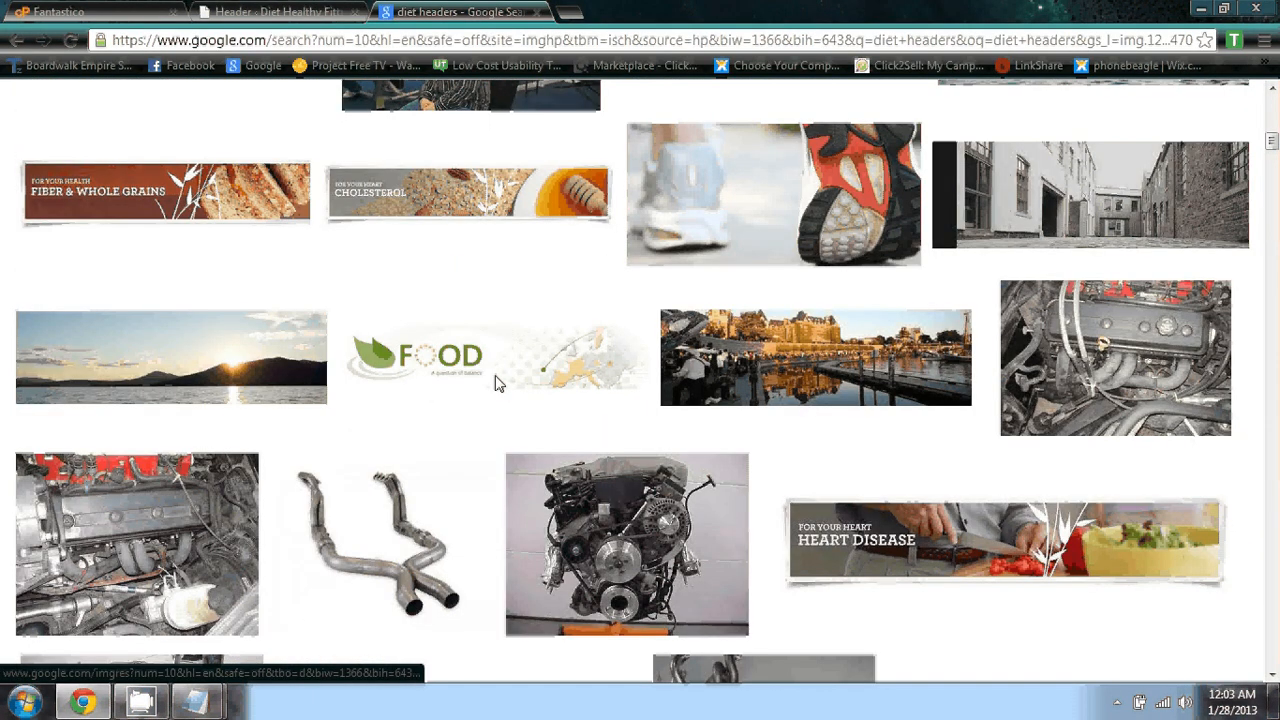
{"action": "scroll", "coordinate": [498, 384], "scroll_direction": "down", "scroll_amount": 1}
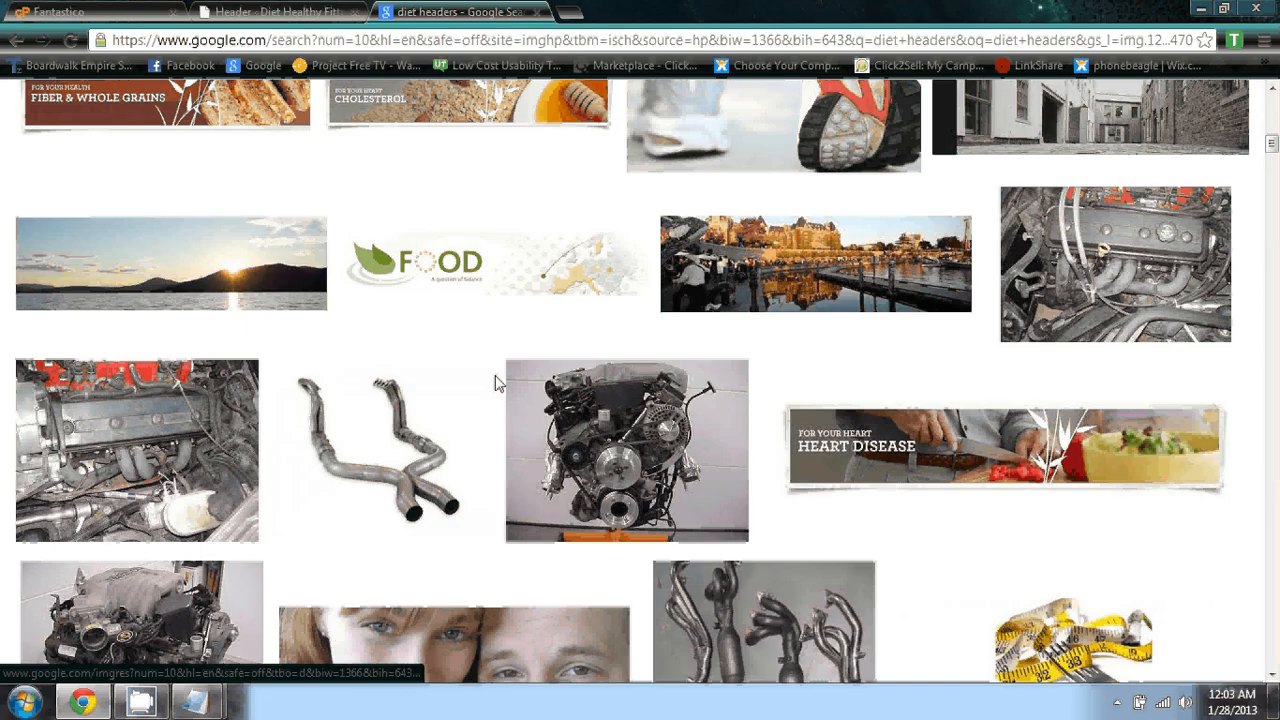
{"action": "scroll", "coordinate": [495, 383], "scroll_direction": "down", "scroll_amount": 3}
{"action": "scroll", "coordinate": [495, 383], "scroll_direction": "up", "scroll_amount": 1}
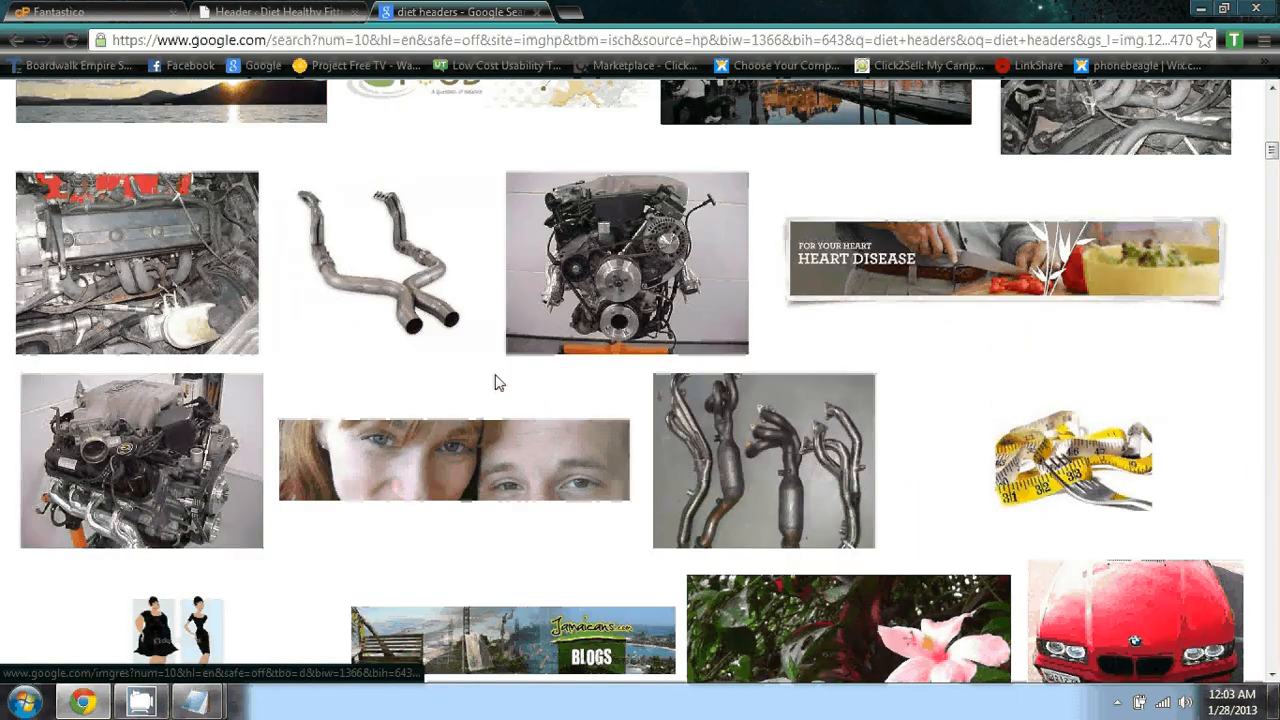
{"action": "scroll", "coordinate": [498, 383], "scroll_direction": "down", "scroll_amount": 2}
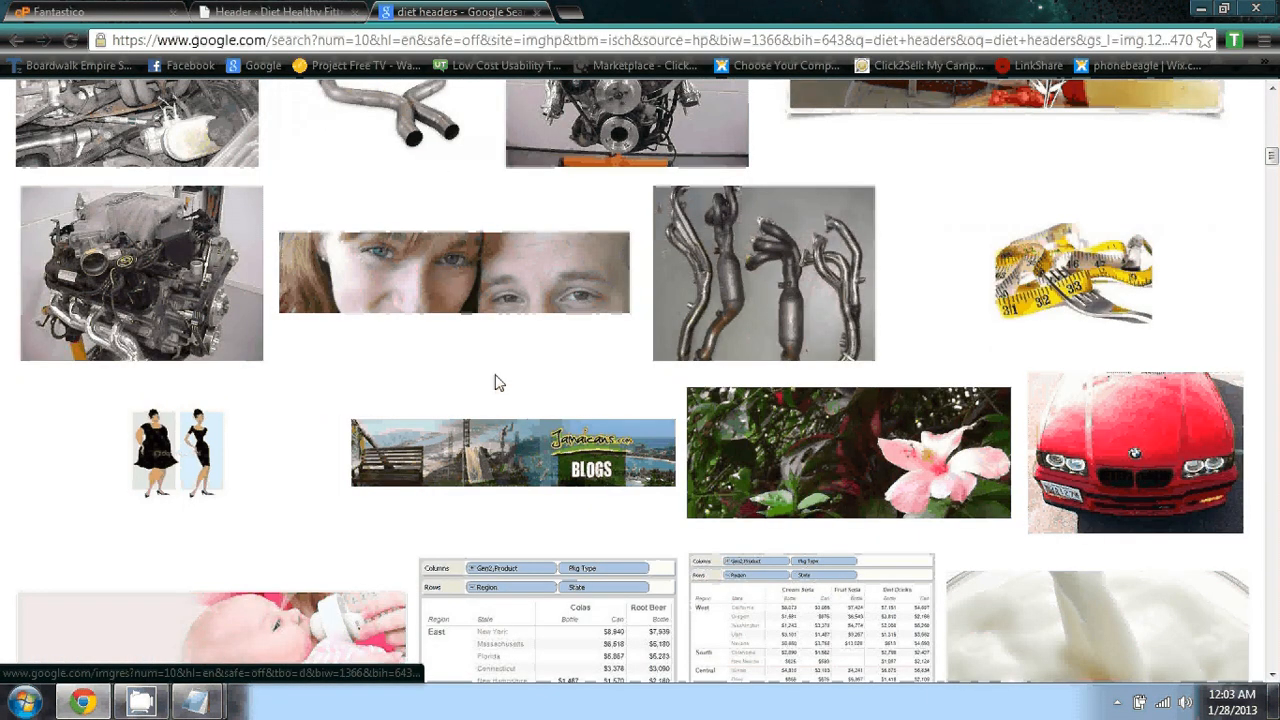
{"action": "scroll", "coordinate": [498, 383], "scroll_direction": "down", "scroll_amount": 3}
{"action": "scroll", "coordinate": [495, 374], "scroll_direction": "up", "scroll_amount": 3}
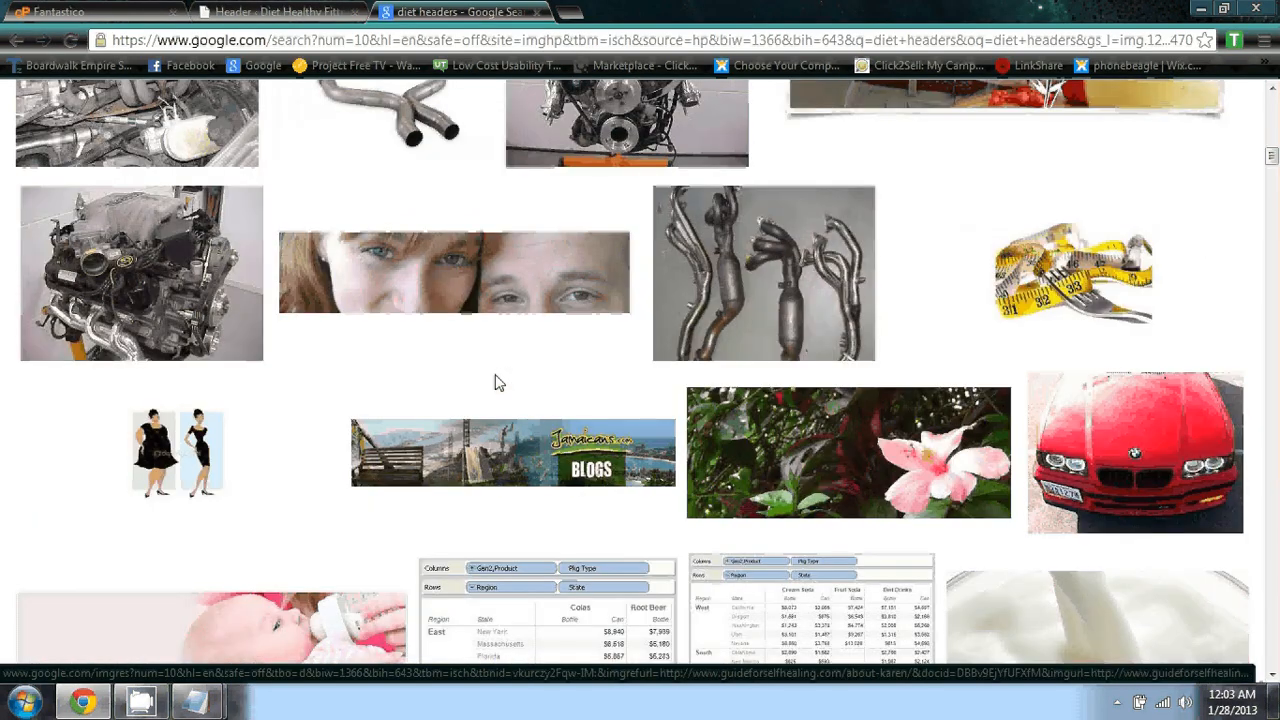
{"action": "scroll", "coordinate": [498, 383], "scroll_direction": "up", "scroll_amount": 2}
{"action": "scroll", "coordinate": [498, 383], "scroll_direction": "down", "scroll_amount": 6}
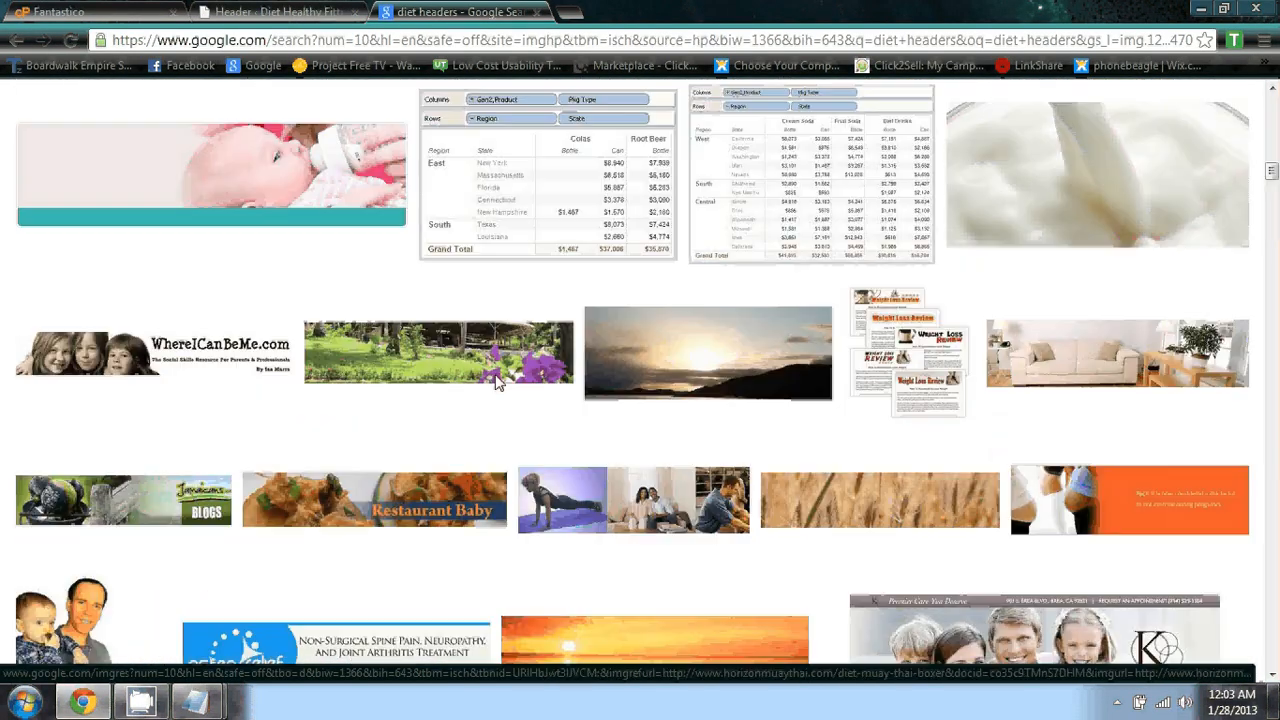
{"action": "scroll", "coordinate": [460, 380], "scroll_direction": "down", "scroll_amount": 3}
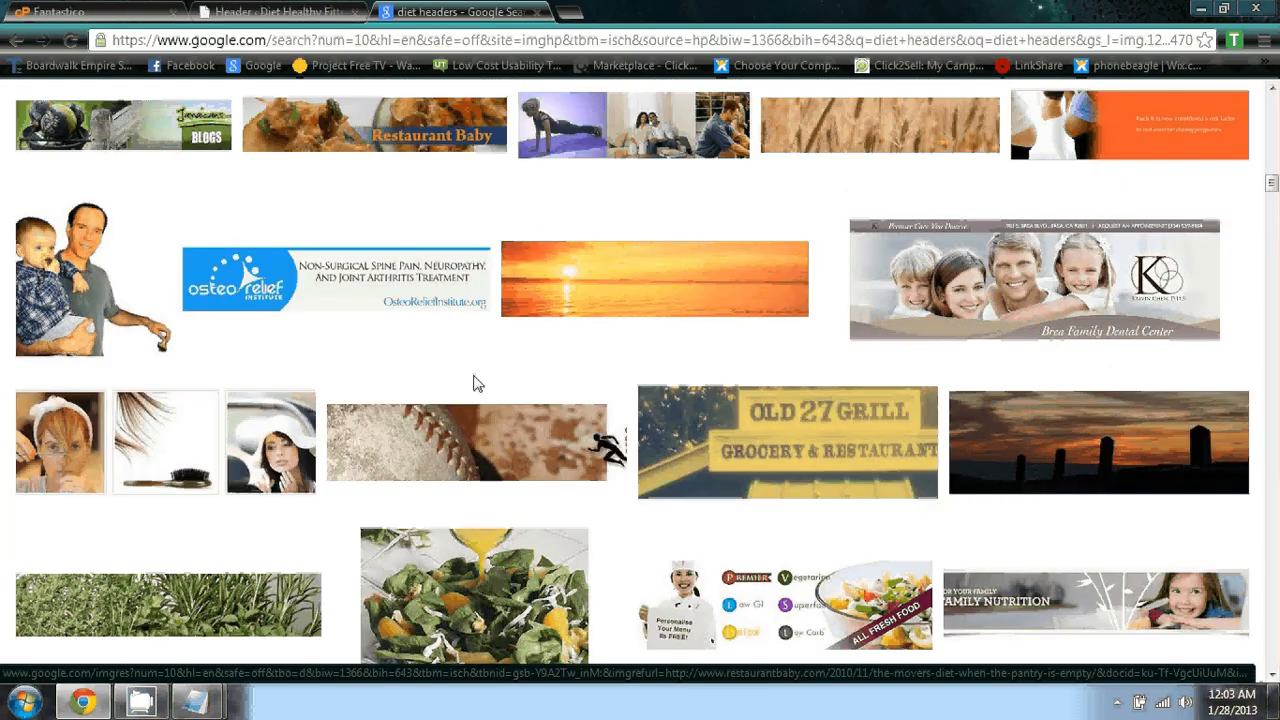
{"action": "scroll", "coordinate": [476, 383], "scroll_direction": "down", "scroll_amount": 5}
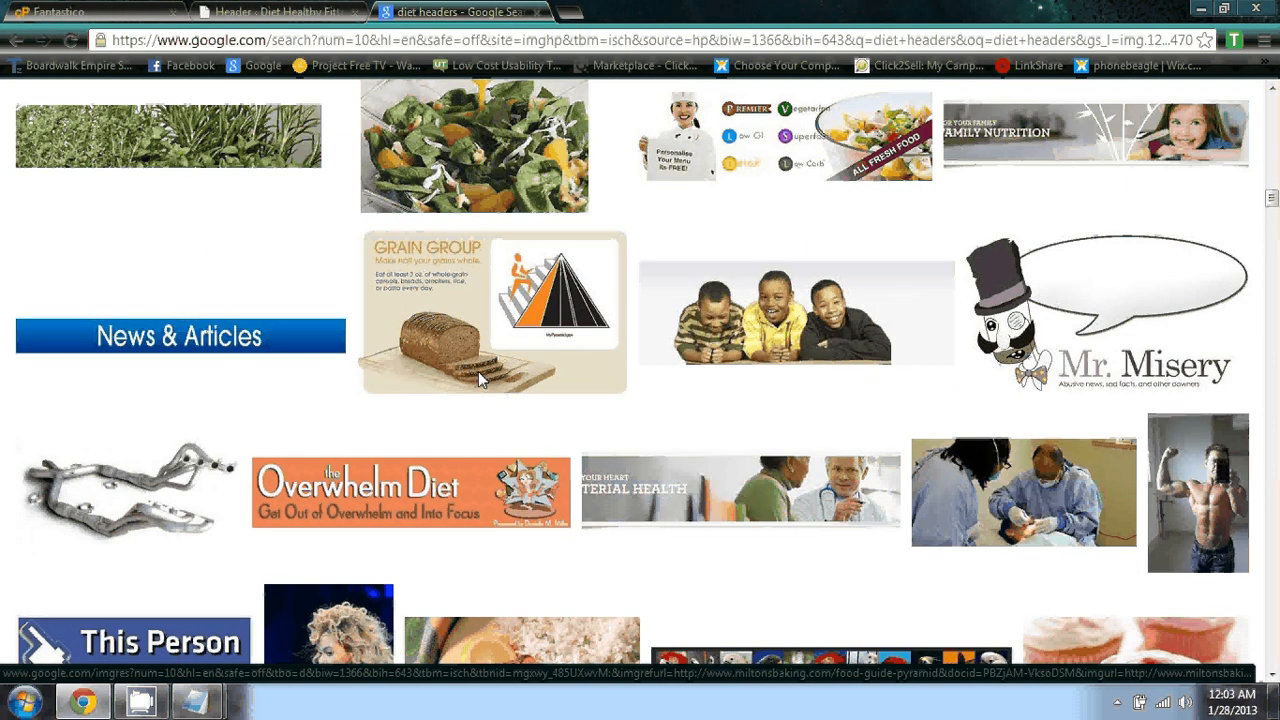
{"action": "scroll", "coordinate": [478, 377], "scroll_direction": "down", "scroll_amount": 2}
{"action": "scroll", "coordinate": [478, 379], "scroll_direction": "down", "scroll_amount": 2}
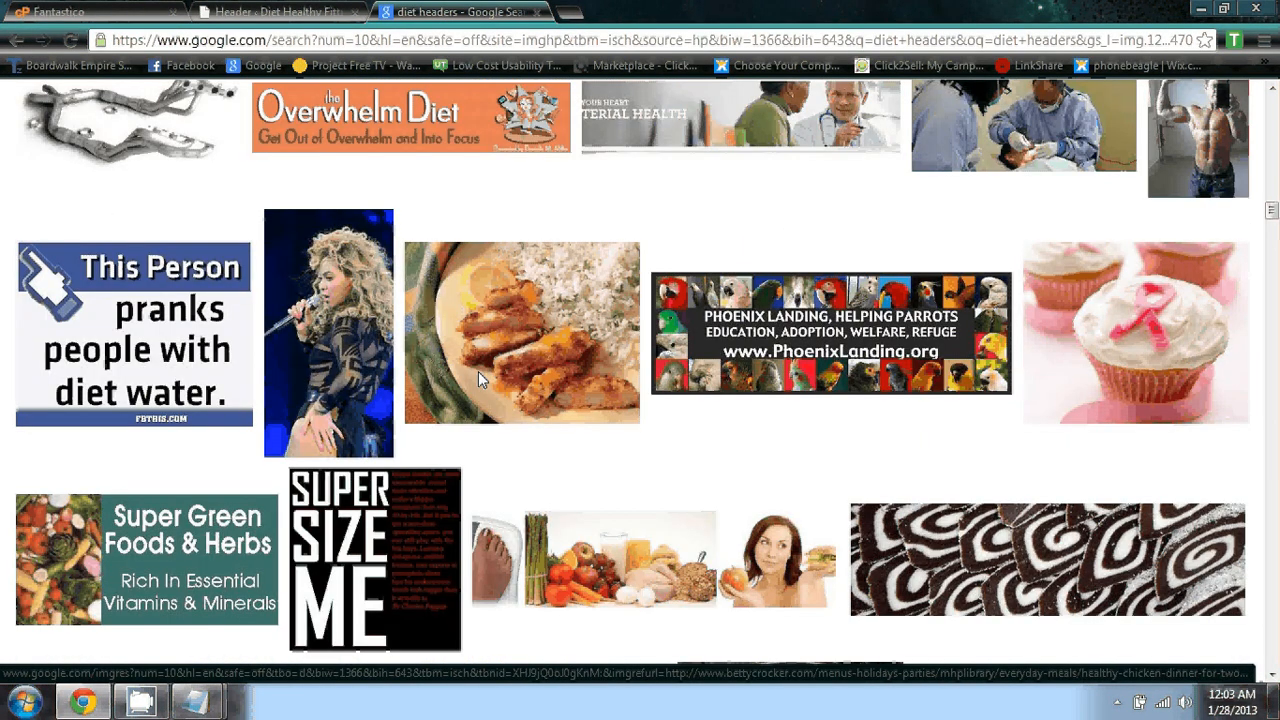
{"action": "scroll", "coordinate": [478, 371], "scroll_direction": "down", "scroll_amount": 3}
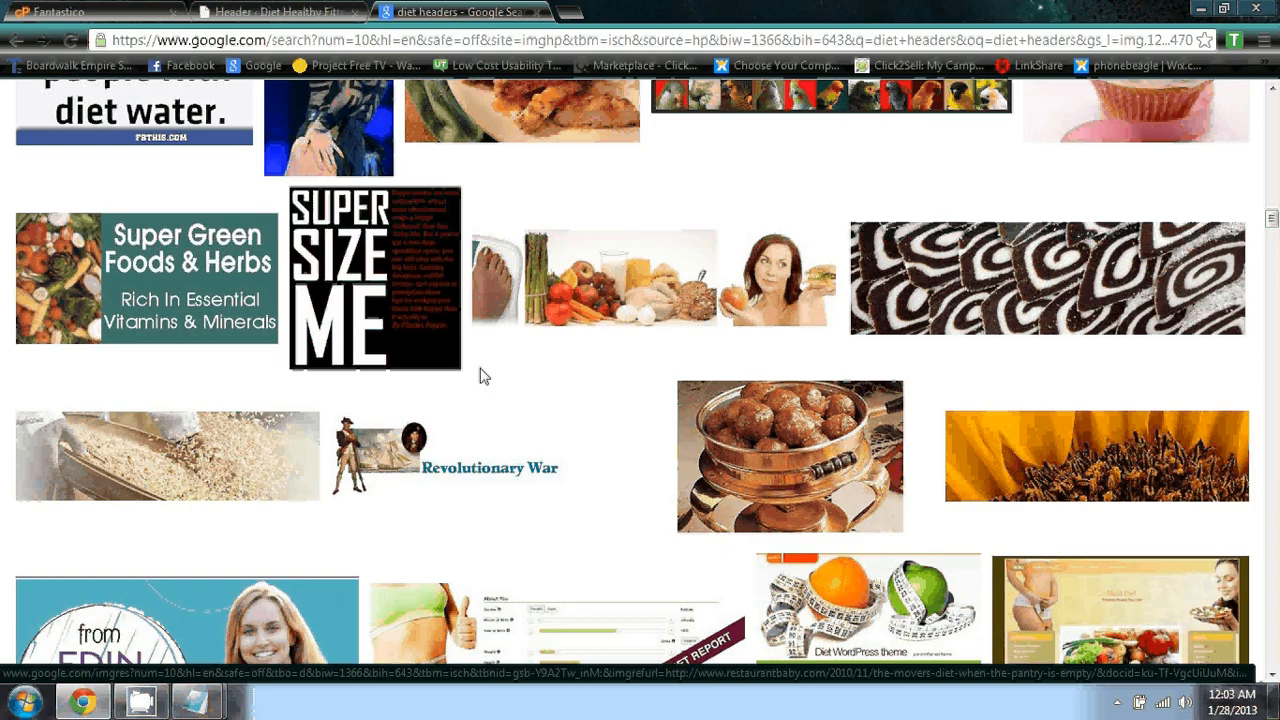
{"action": "scroll", "coordinate": [480, 375], "scroll_direction": "down", "scroll_amount": 1}
{"action": "scroll", "coordinate": [481, 375], "scroll_direction": "up", "scroll_amount": 1}
{"action": "scroll", "coordinate": [520, 381], "scroll_direction": "down", "scroll_amount": 1}
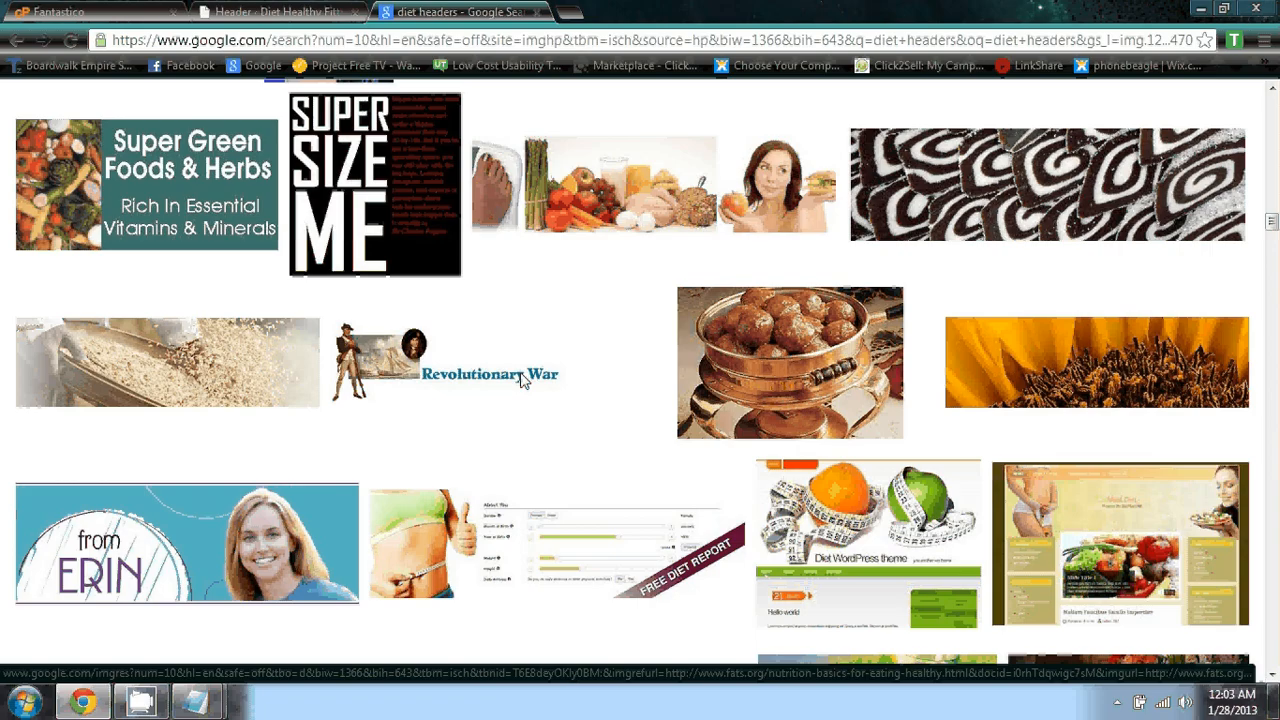
{"action": "scroll", "coordinate": [520, 381], "scroll_direction": "down", "scroll_amount": 8}
{"action": "scroll", "coordinate": [520, 381], "scroll_direction": "down", "scroll_amount": 1}
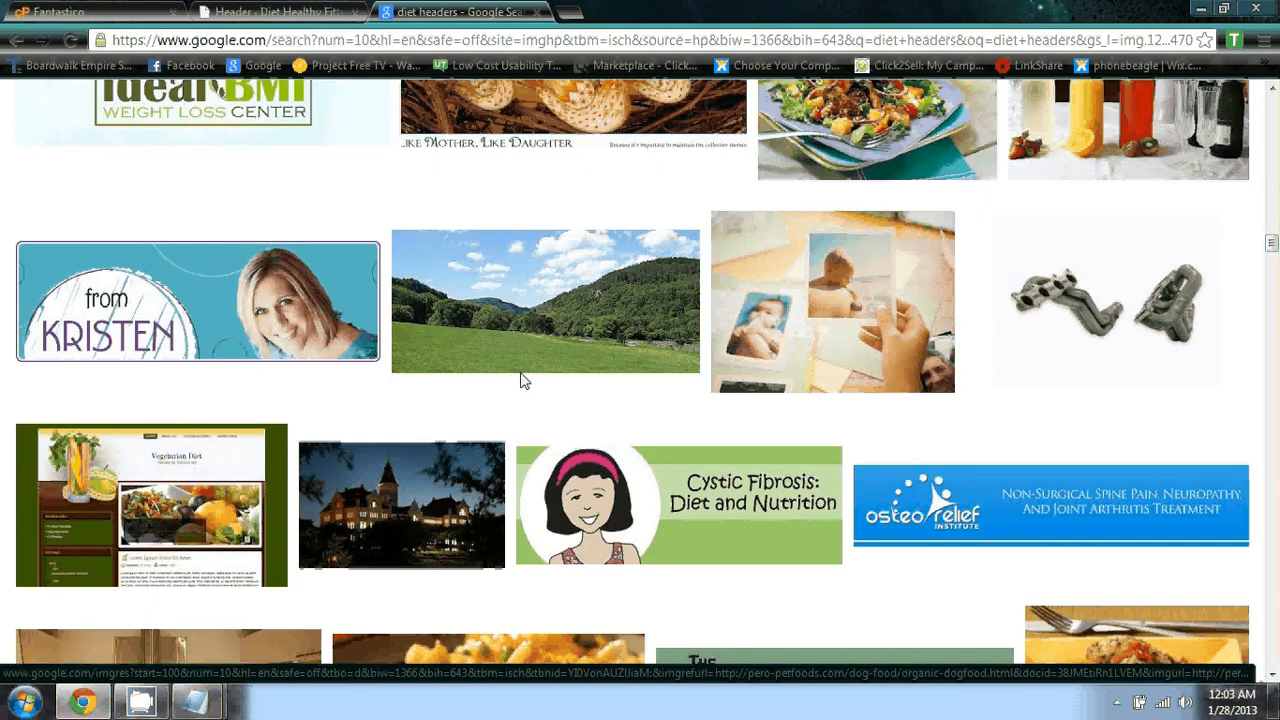
{"action": "scroll", "coordinate": [520, 381], "scroll_direction": "down", "scroll_amount": 6}
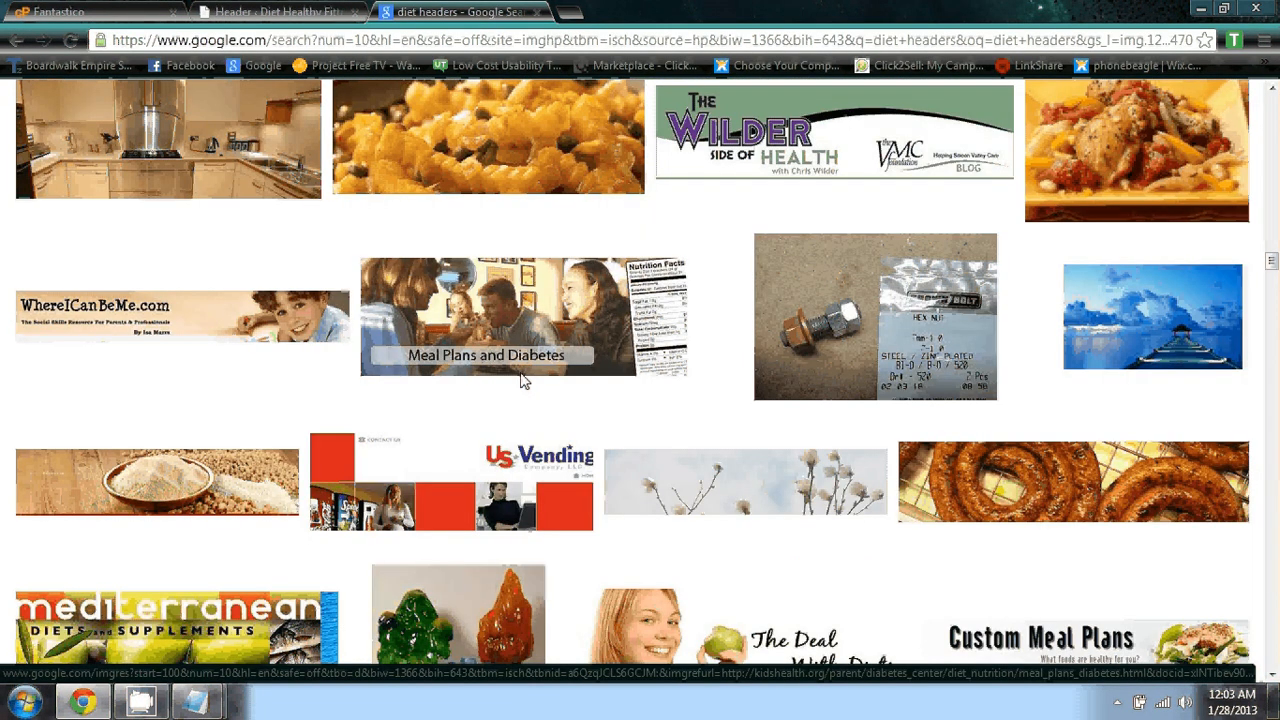
{"action": "scroll", "coordinate": [520, 381], "scroll_direction": "down", "scroll_amount": 3}
{"action": "scroll", "coordinate": [520, 380], "scroll_direction": "down", "scroll_amount": 1}
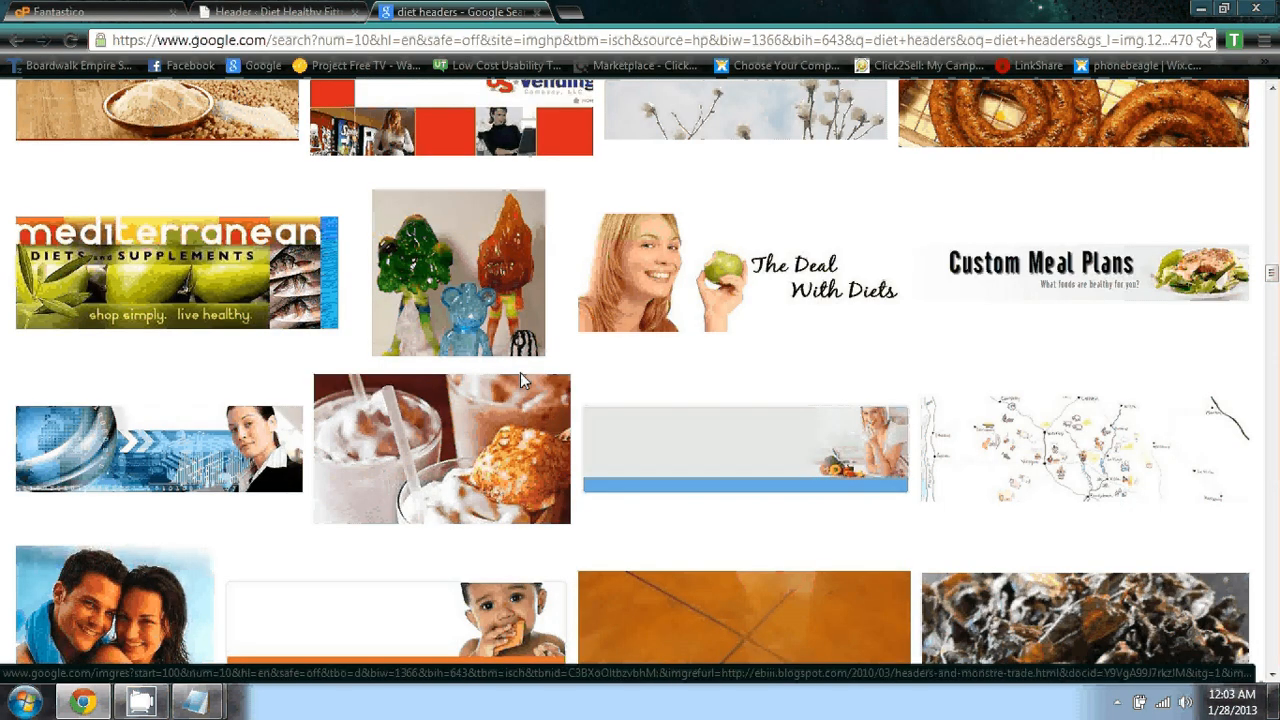
{"action": "scroll", "coordinate": [520, 380], "scroll_direction": "down", "scroll_amount": 6}
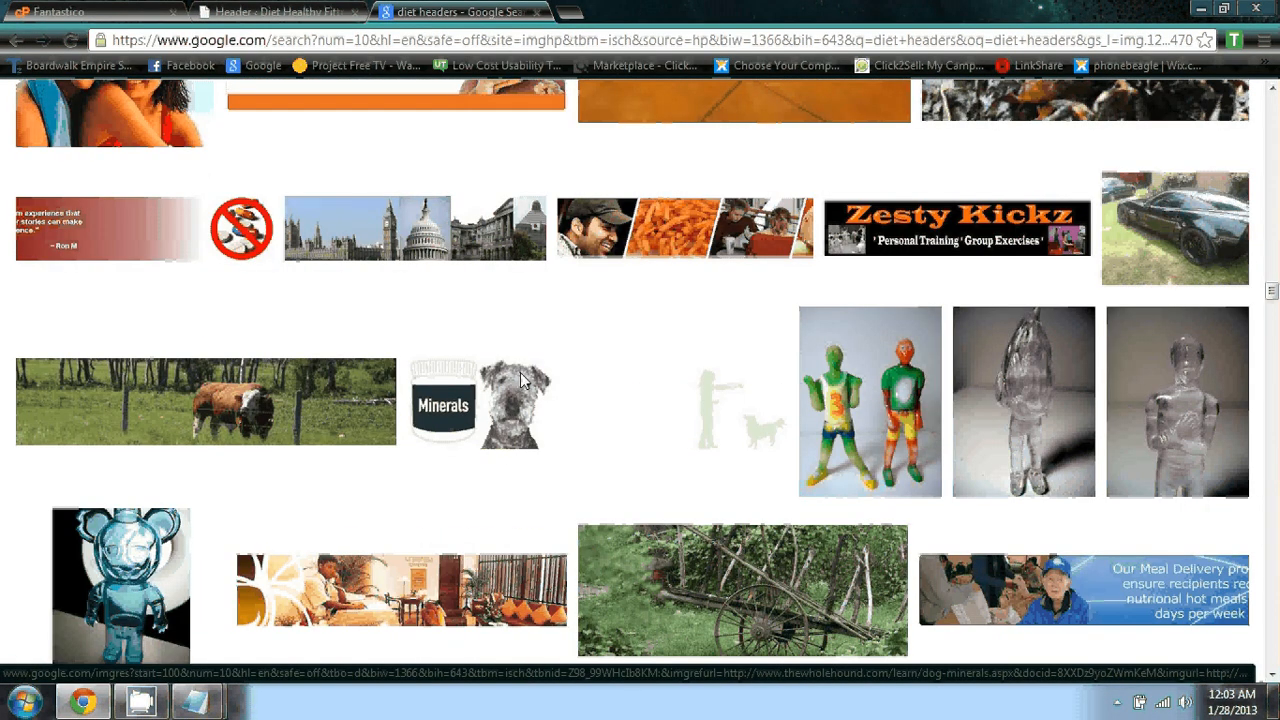
{"action": "scroll", "coordinate": [520, 380], "scroll_direction": "up", "scroll_amount": 8}
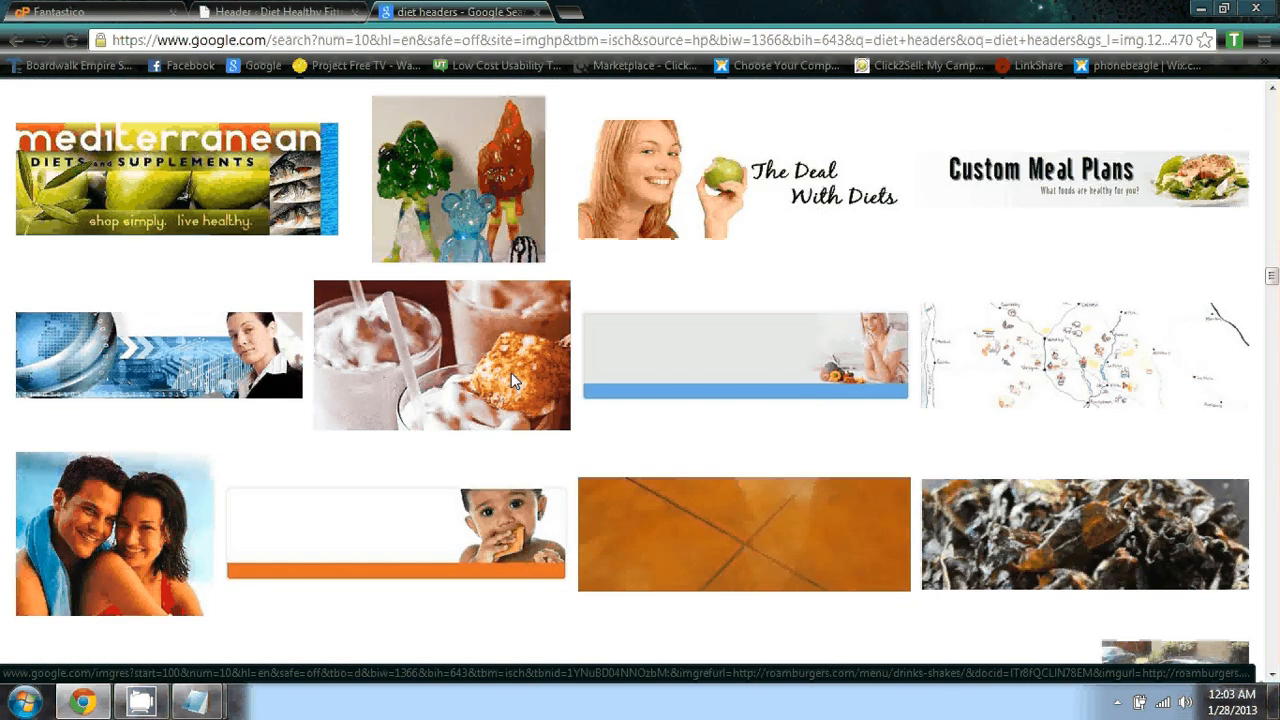
{"action": "scroll", "coordinate": [520, 380], "scroll_direction": "up", "scroll_amount": 5}
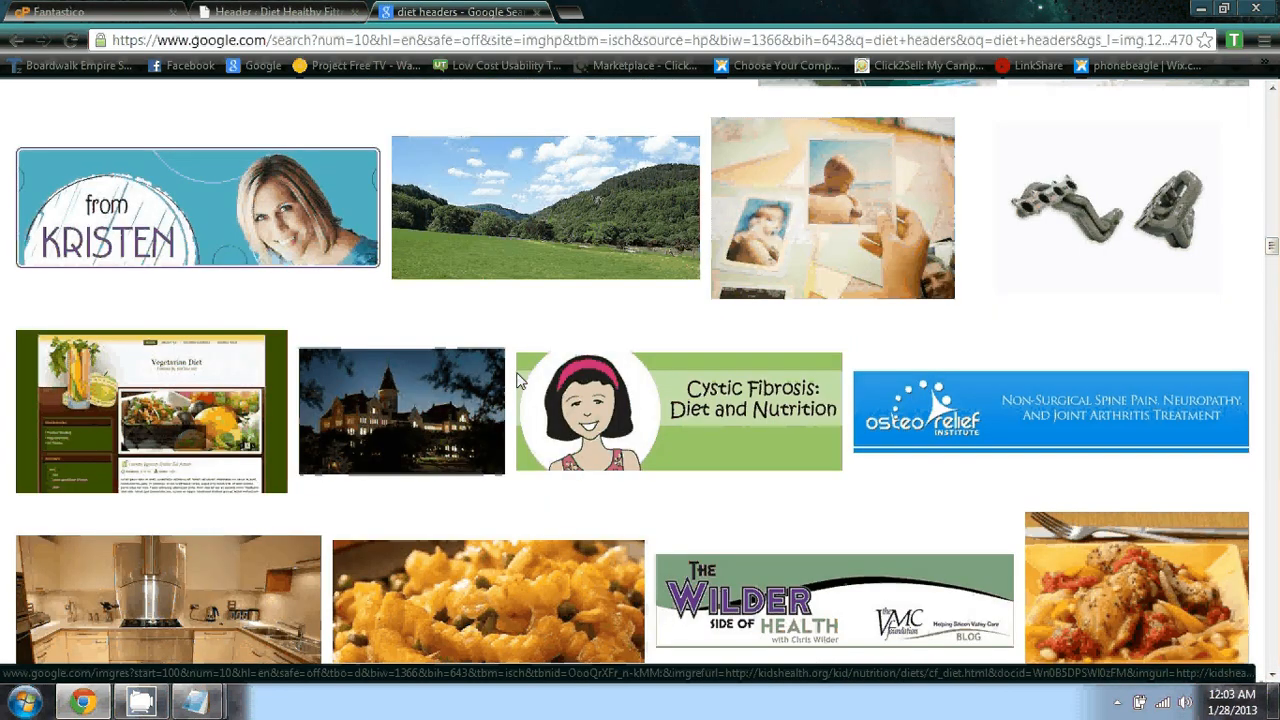
{"action": "scroll", "coordinate": [518, 380], "scroll_direction": "up", "scroll_amount": 4}
{"action": "scroll", "coordinate": [518, 380], "scroll_direction": "up", "scroll_amount": 4}
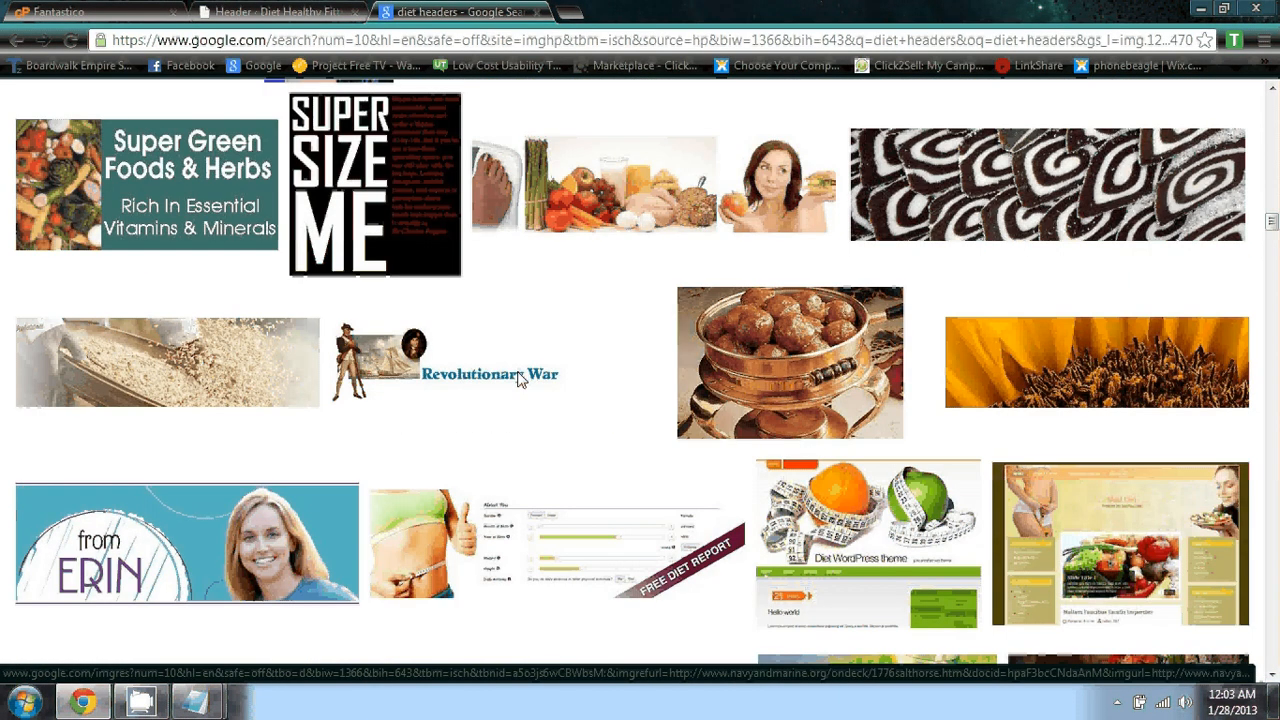
{"action": "scroll", "coordinate": [519, 380], "scroll_direction": "up", "scroll_amount": 1}
{"action": "scroll", "coordinate": [519, 380], "scroll_direction": "up", "scroll_amount": 1}
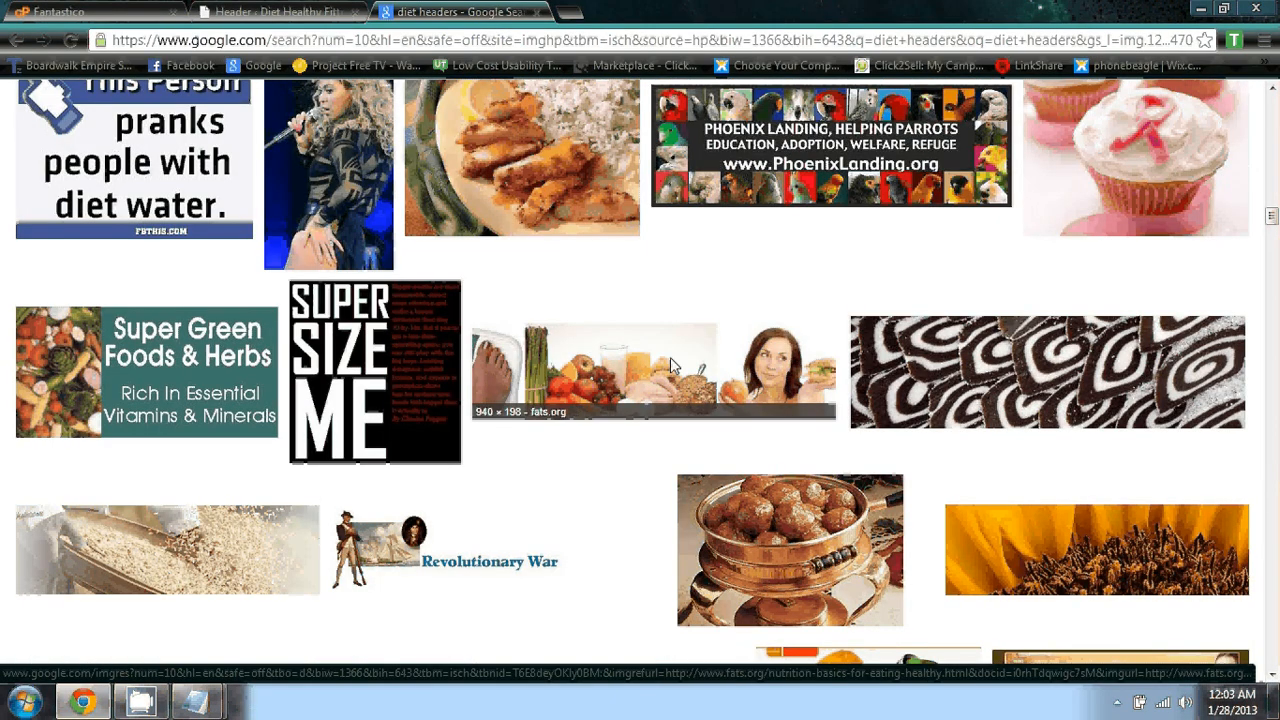
Save the full-size fats.org diet banner as cropped-header-new.jpg in Downloads, then minimize the browser.
{"action": "right_click", "coordinate": [670, 357]}
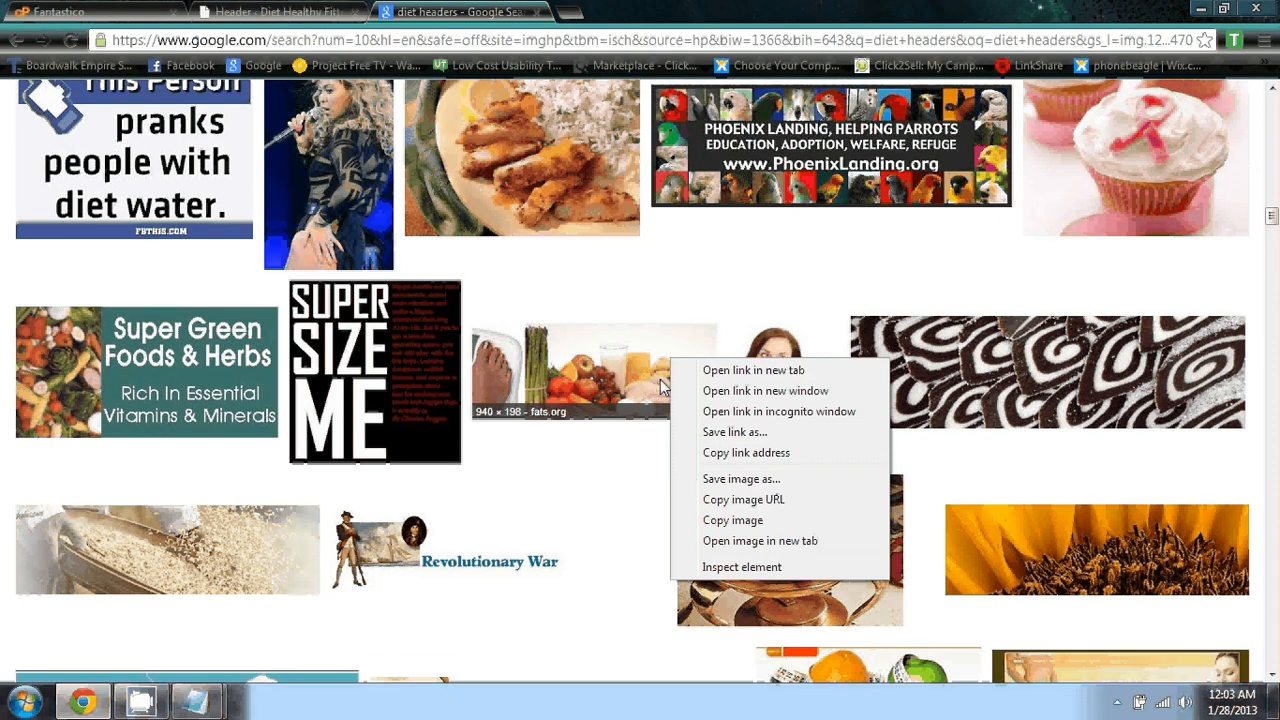
{"action": "left_click", "coordinate": [740, 479]}
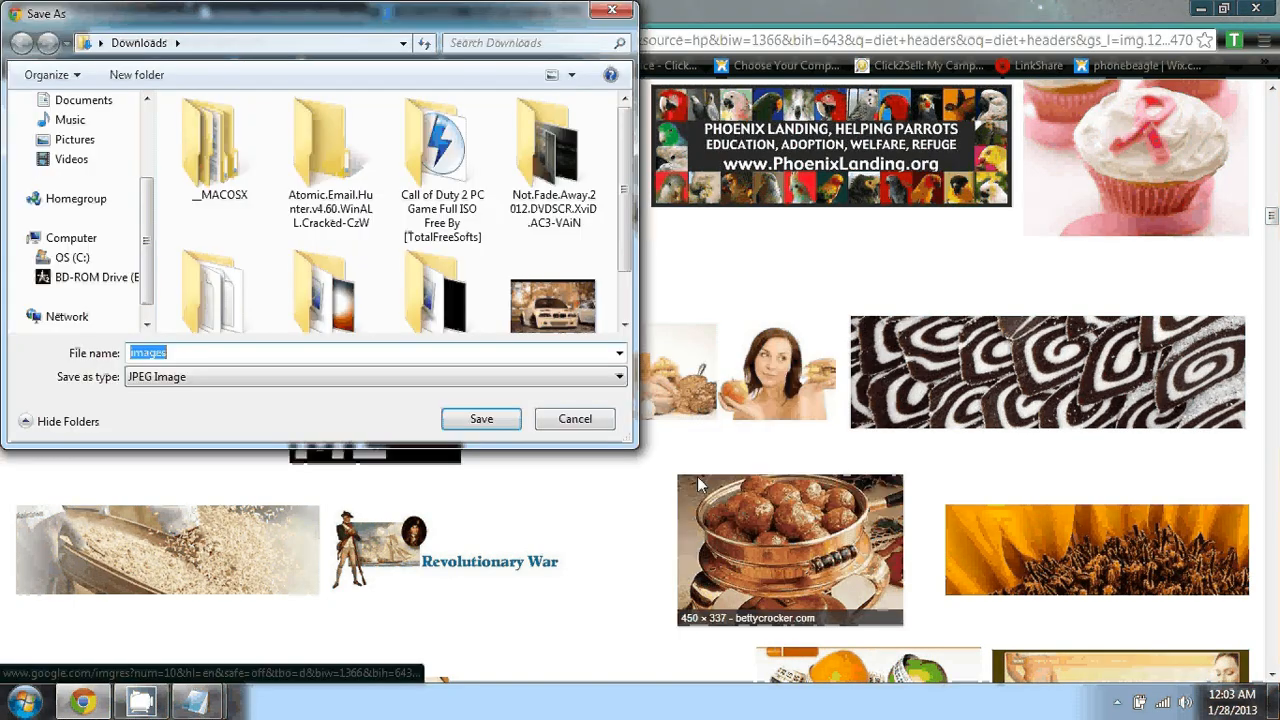
{"action": "left_click", "coordinate": [612, 10]}
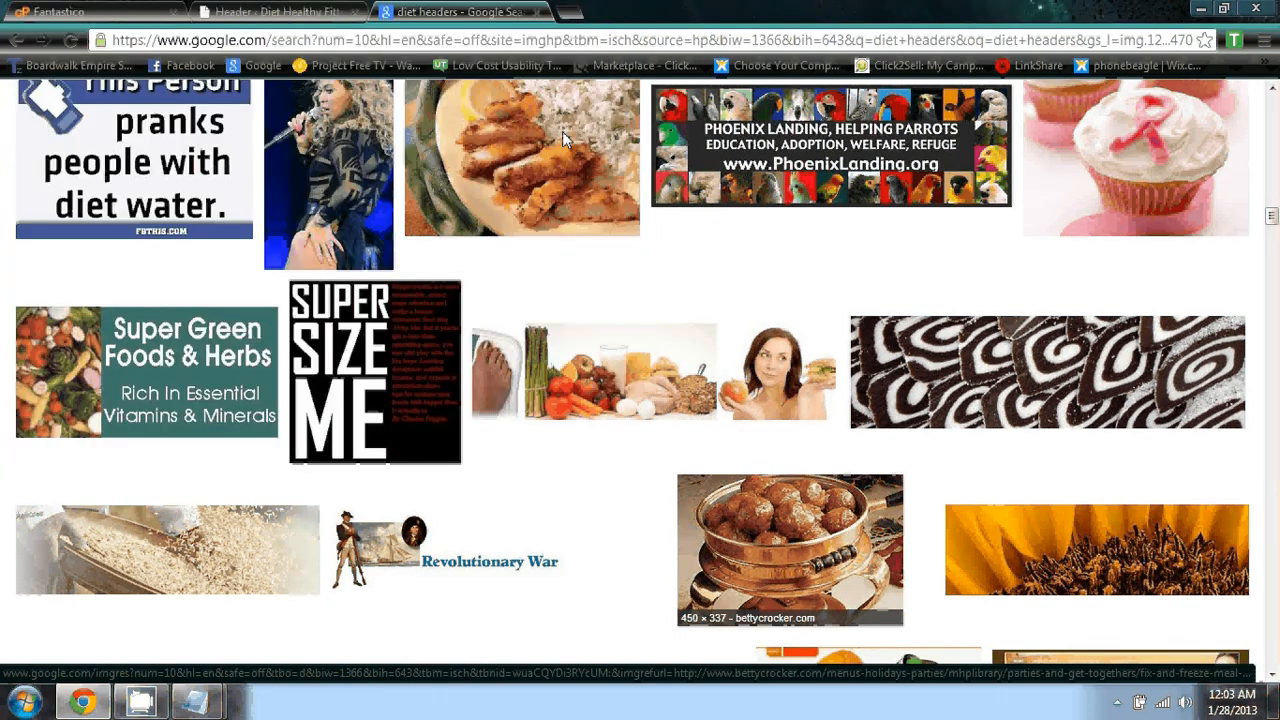
{"action": "left_click", "coordinate": [605, 383]}
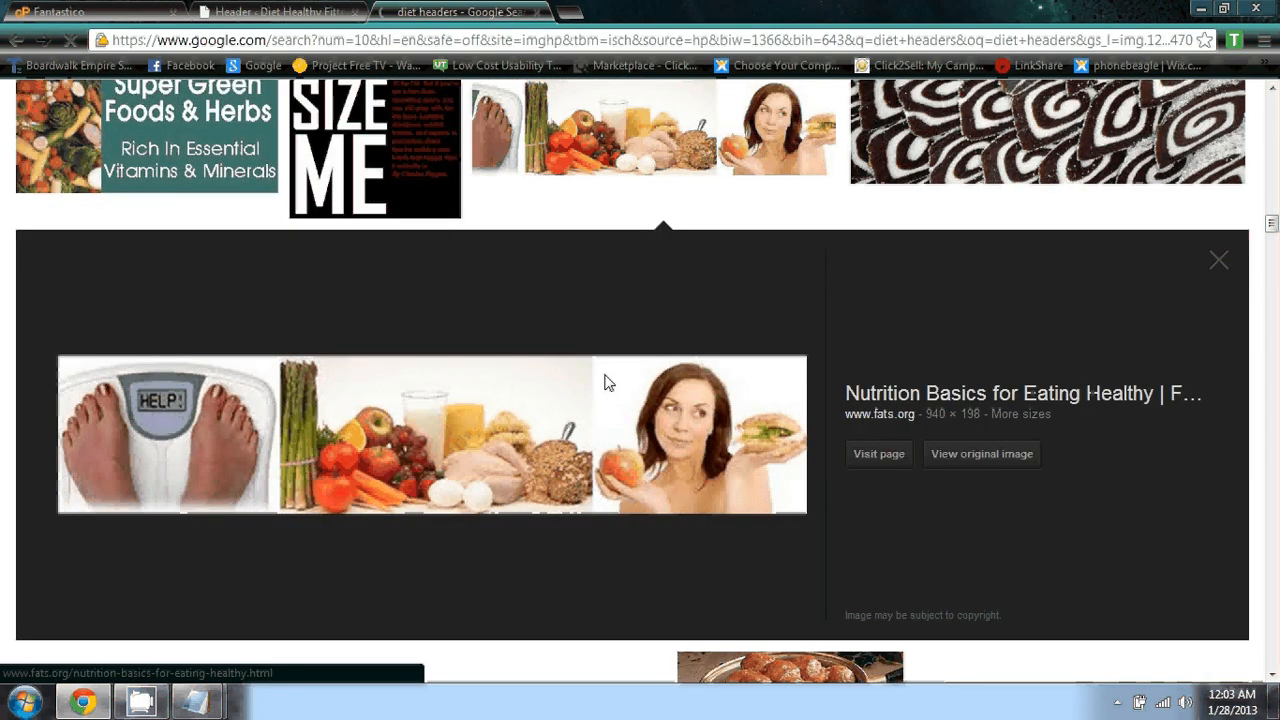
{"action": "left_click", "coordinate": [971, 456]}
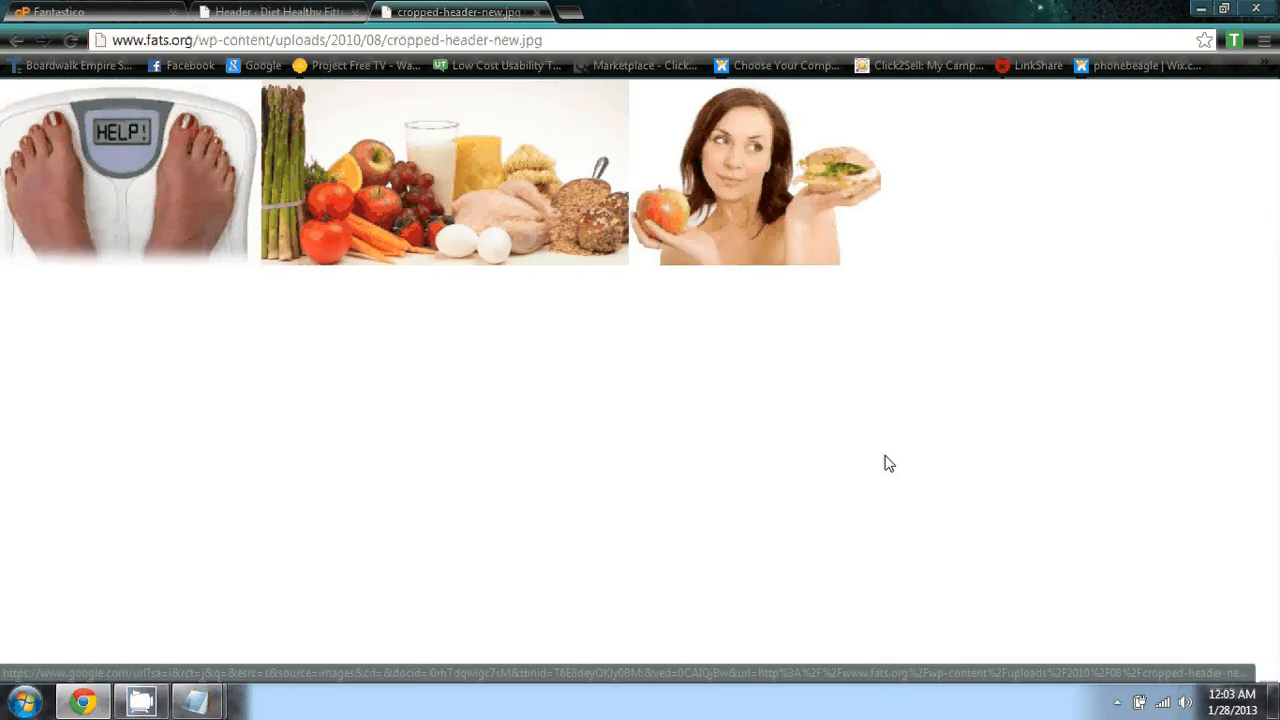
{"action": "right_click", "coordinate": [601, 167]}
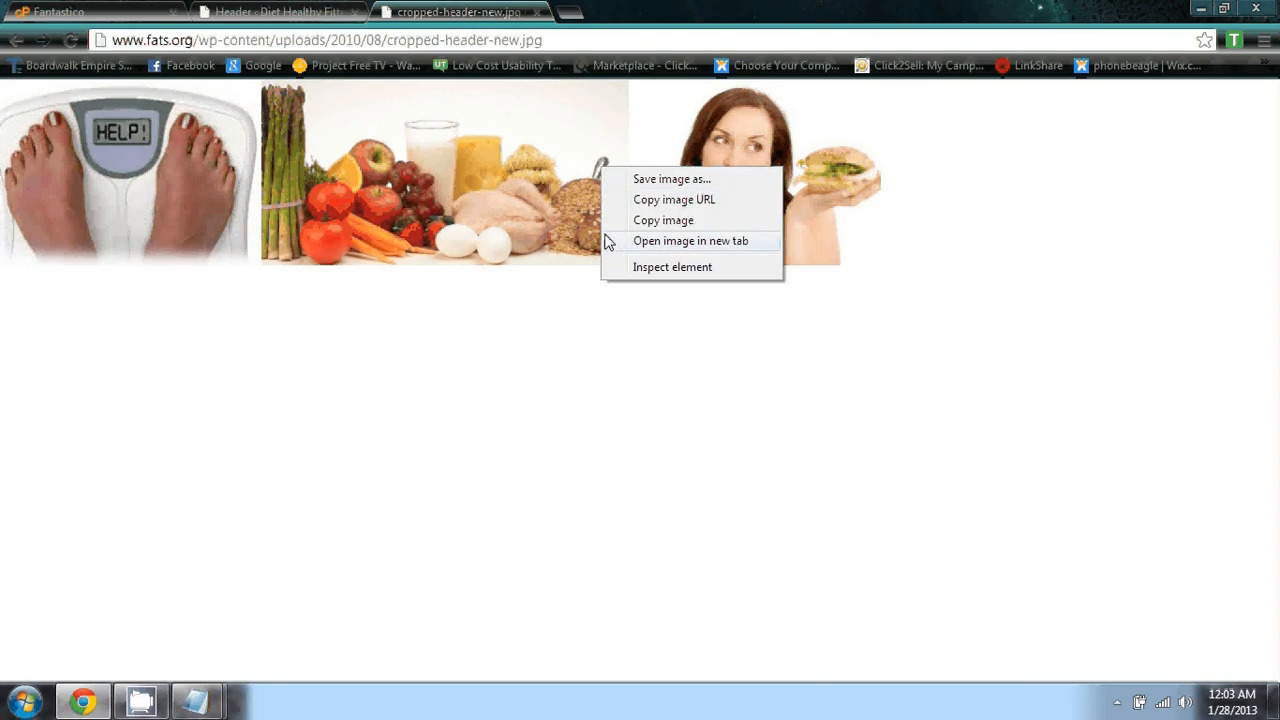
{"action": "left_click", "coordinate": [634, 180]}
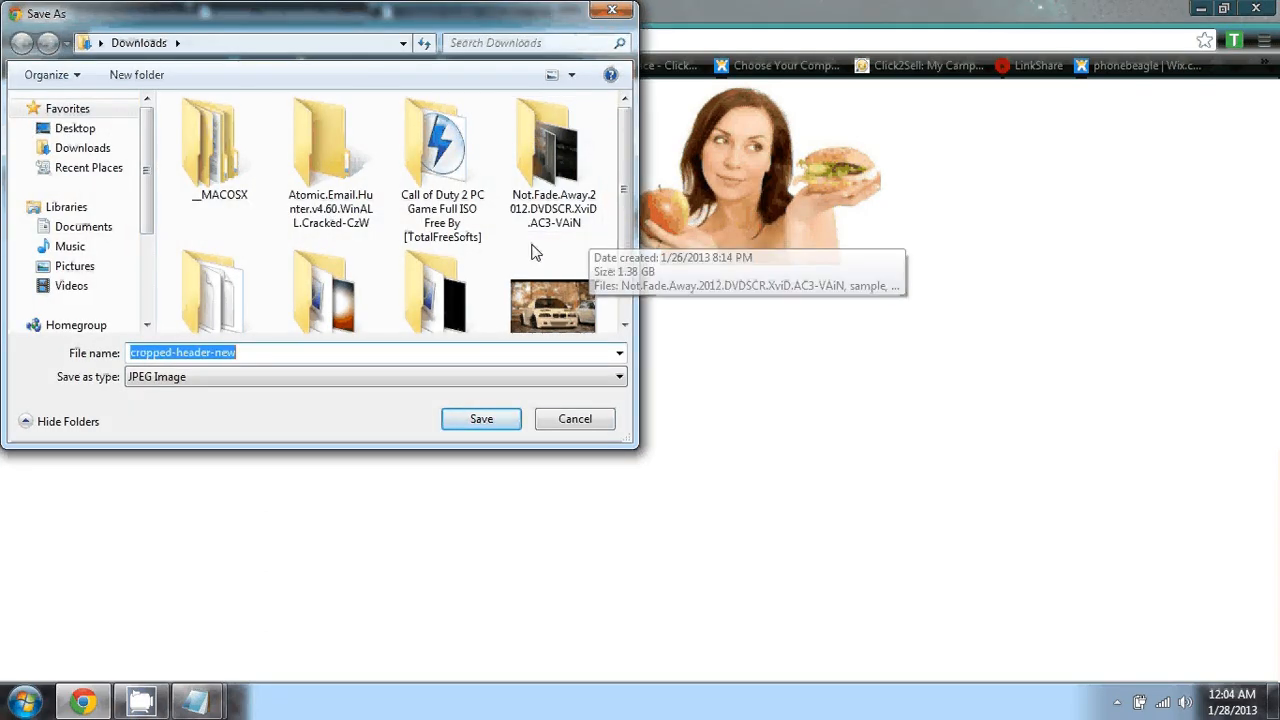
{"action": "left_click", "coordinate": [480, 424]}
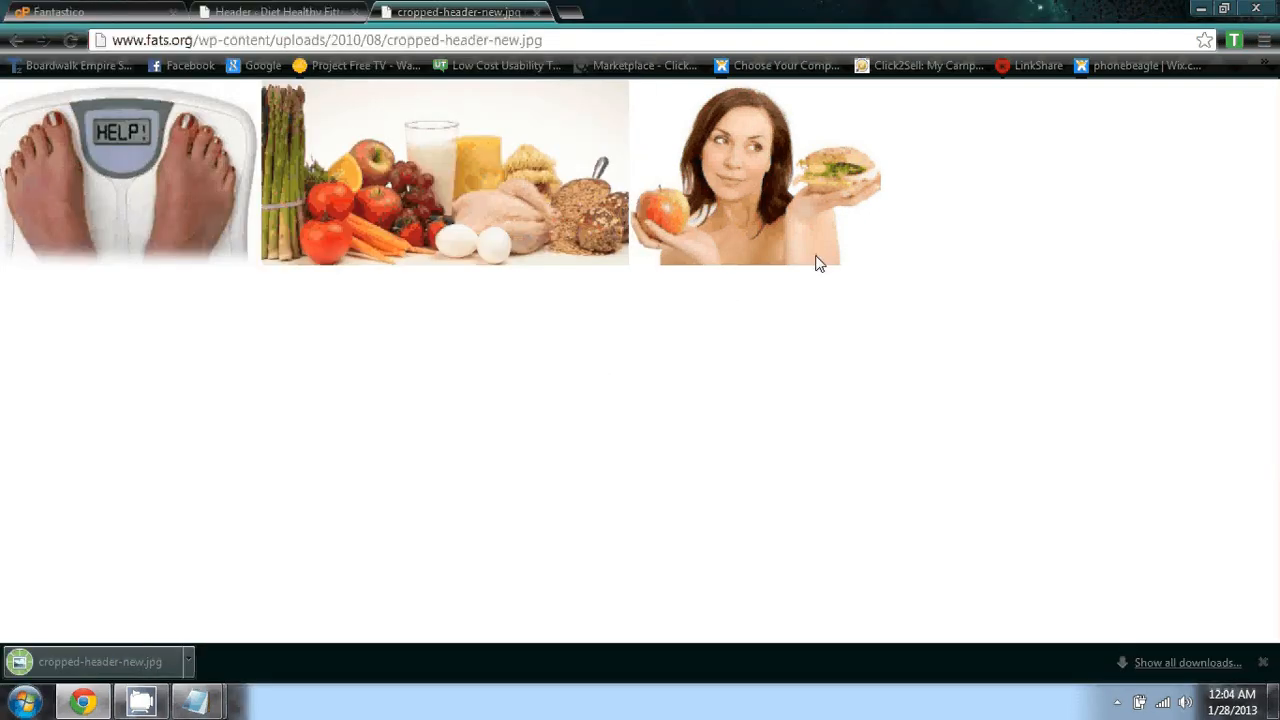
{"action": "left_click", "coordinate": [1200, 9]}
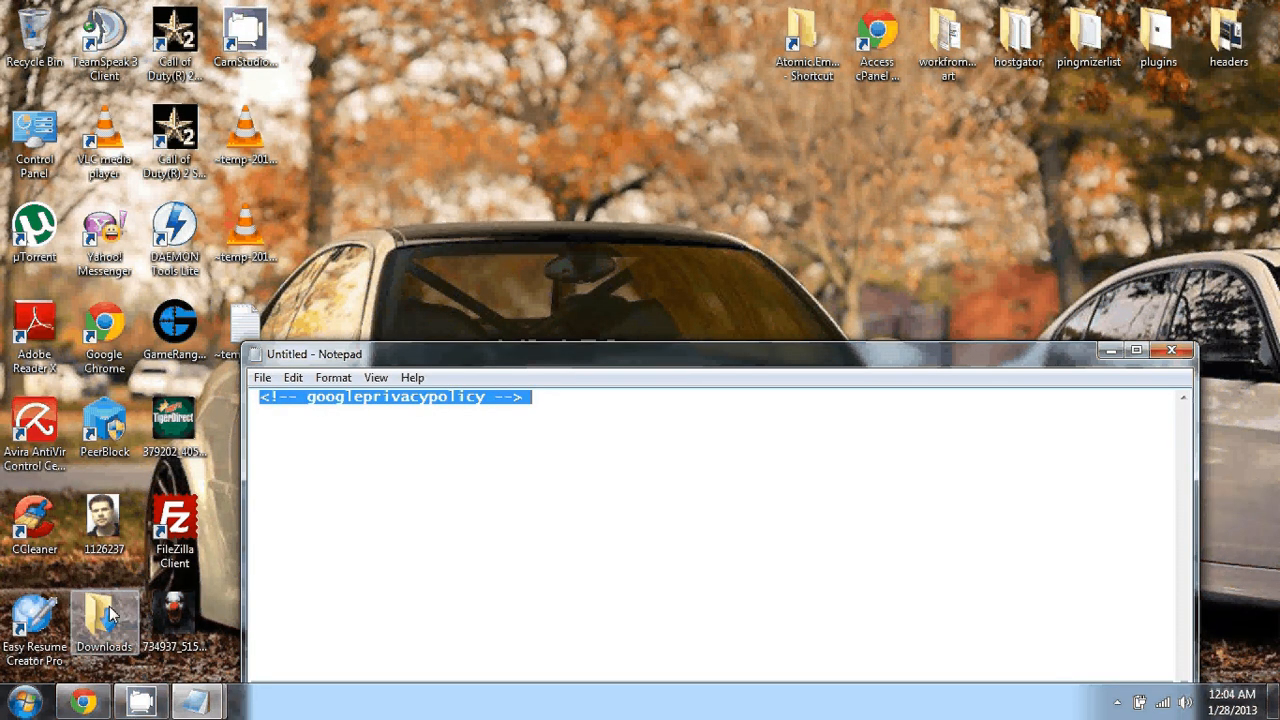
Close the untitled Notepad note without saving and restore the Chrome window.
{"action": "left_click", "coordinate": [1170, 349]}
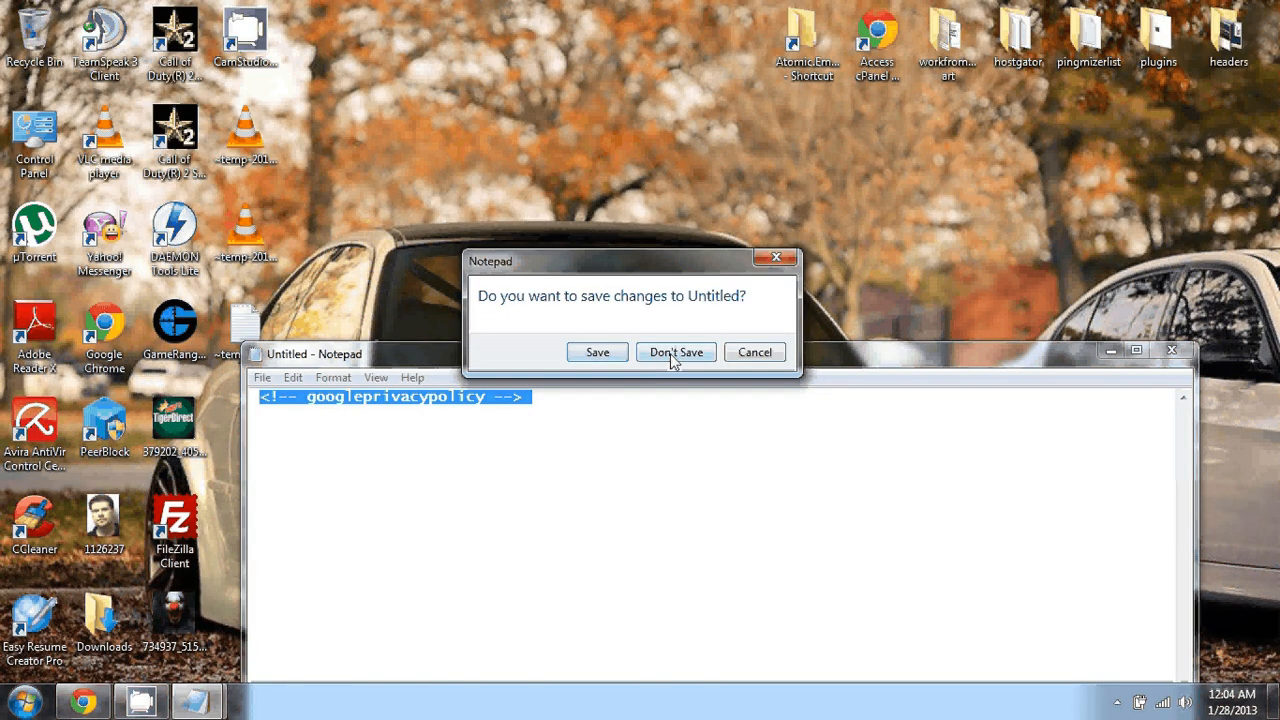
{"action": "left_click", "coordinate": [673, 355]}
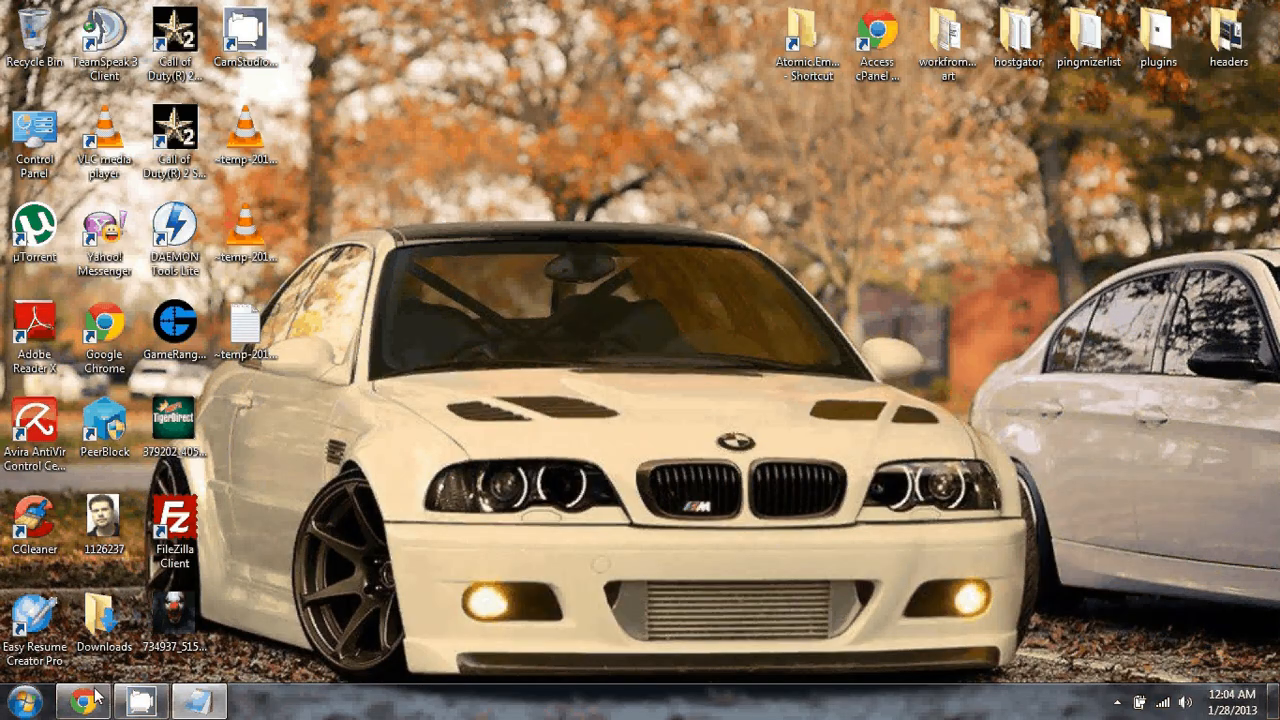
{"action": "left_click", "coordinate": [88, 699]}
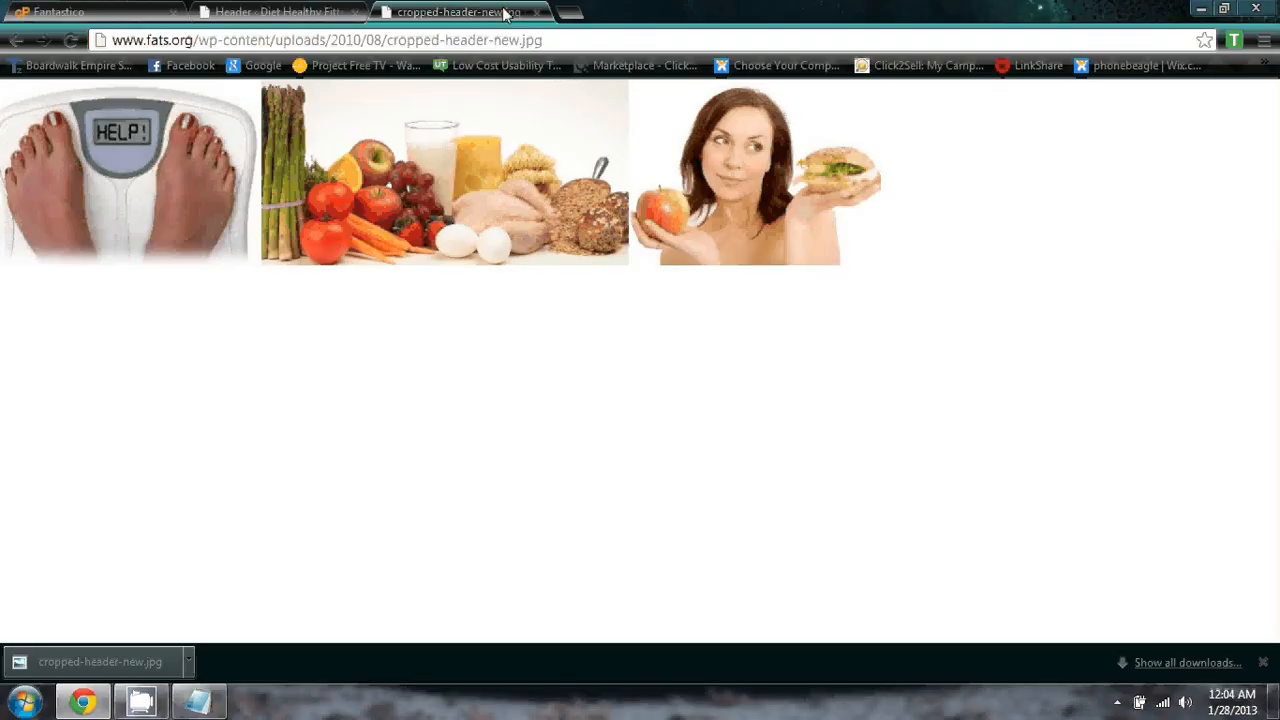
Close the image tab and upload cropped-header-new.jpg from Downloads on the Custom Header page.
{"action": "left_click", "coordinate": [537, 12]}
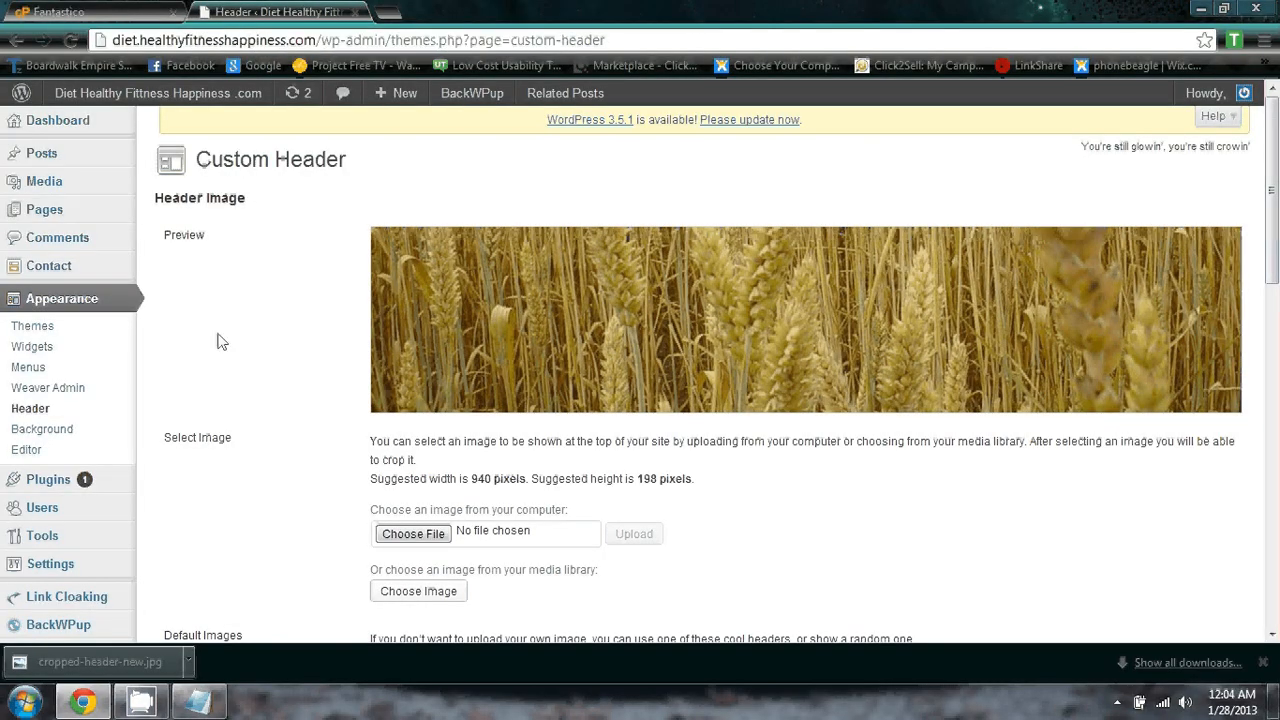
{"action": "left_click", "coordinate": [410, 533]}
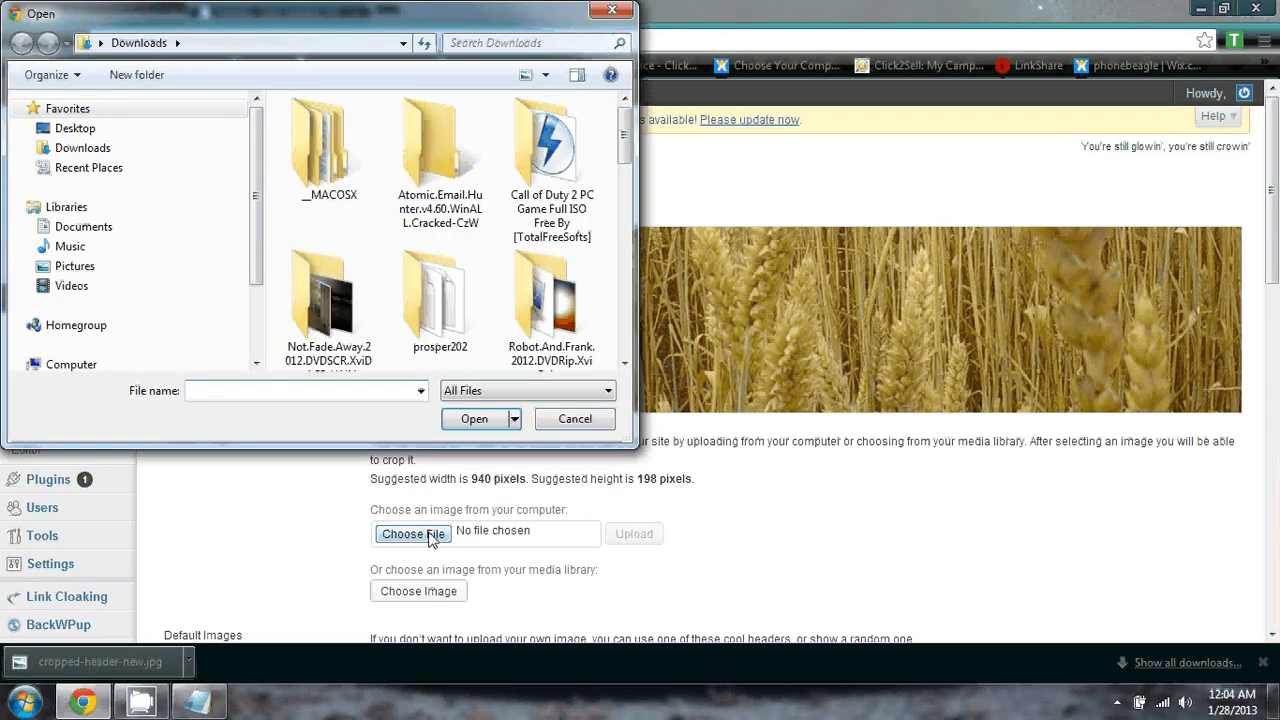
{"action": "left_click", "coordinate": [165, 130]}
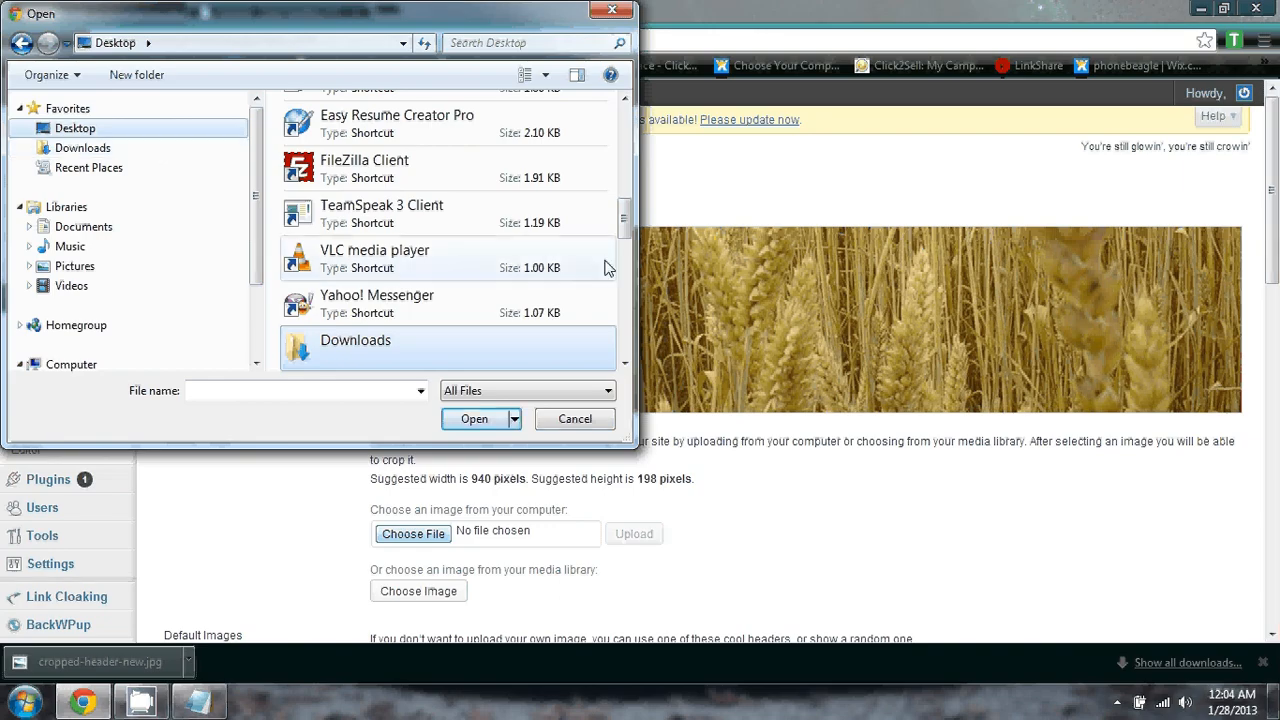
{"action": "mouse_move", "coordinate": [624, 215]}
{"action": "left_mouse_down"}
{"action": "mouse_move", "coordinate": [622, 345]}
{"action": "mouse_move", "coordinate": [622, 237]}
{"action": "left_mouse_up"}
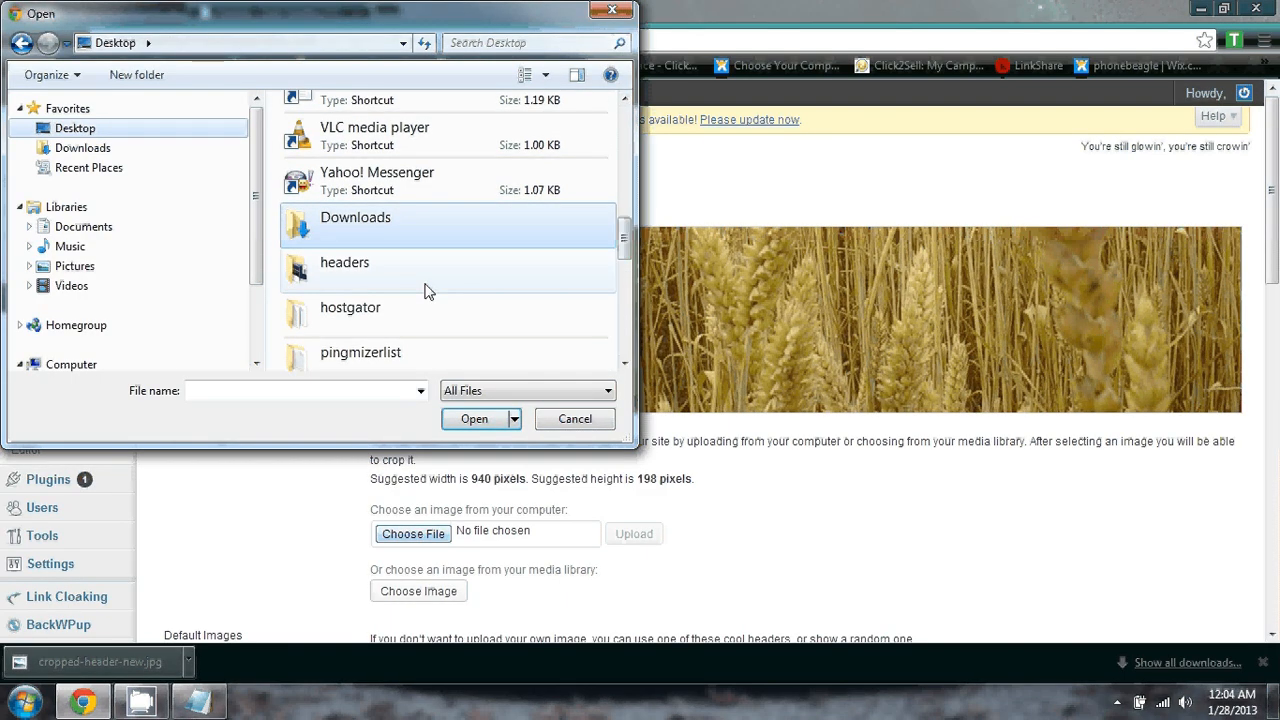
{"action": "left_click", "coordinate": [83, 148]}
{"action": "left_click_drag", "start_coordinate": [623, 143], "coordinate": [628, 290]}
{"action": "left_click", "coordinate": [551, 205]}
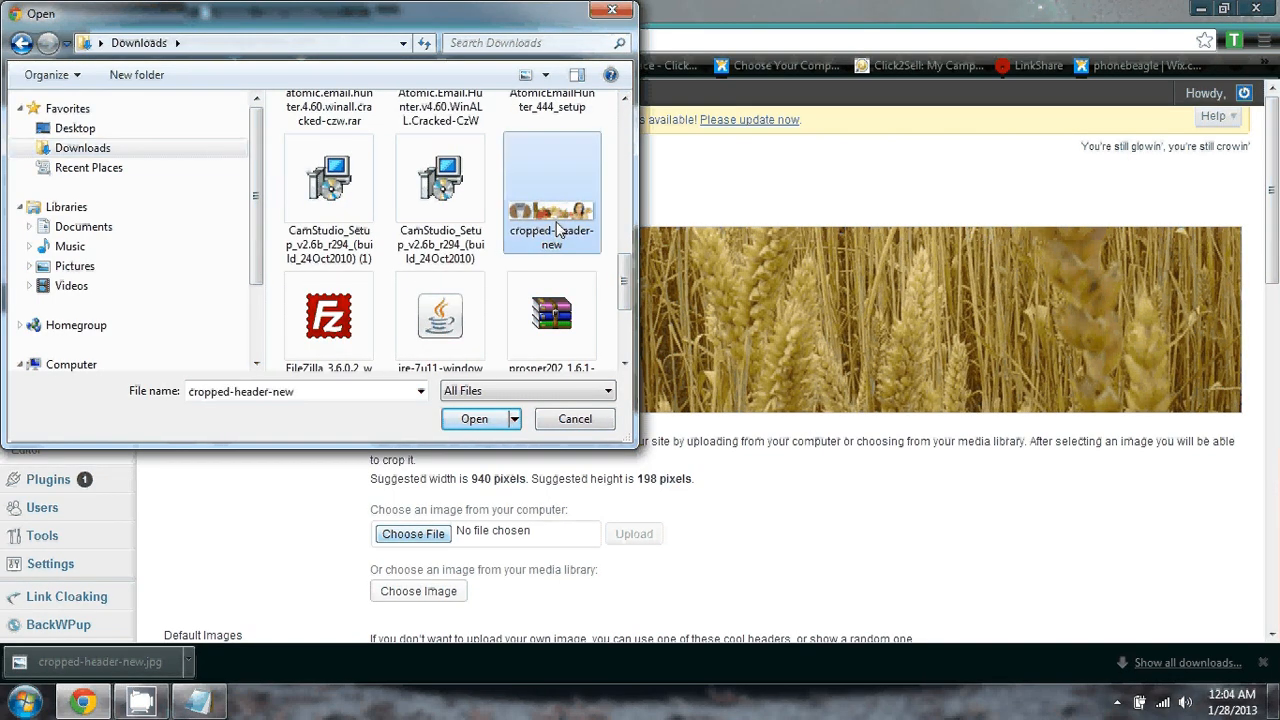
{"action": "left_click", "coordinate": [476, 420]}
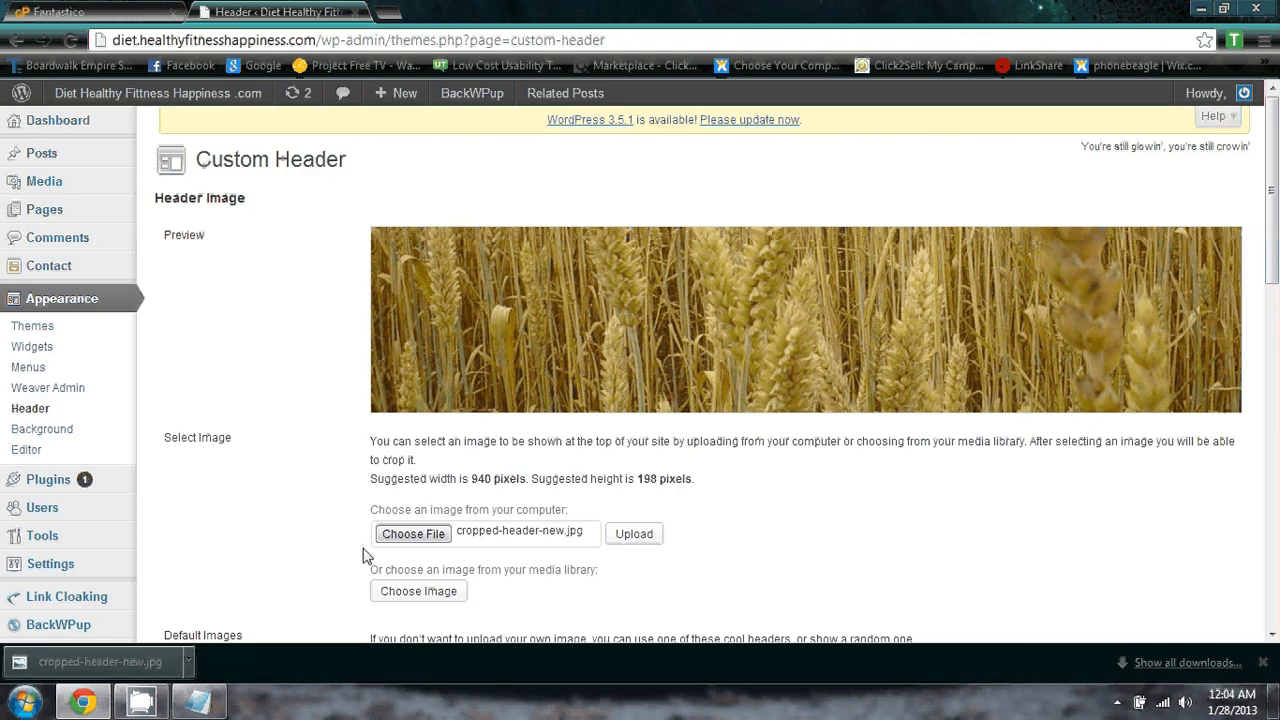
{"action": "left_click", "coordinate": [640, 536]}
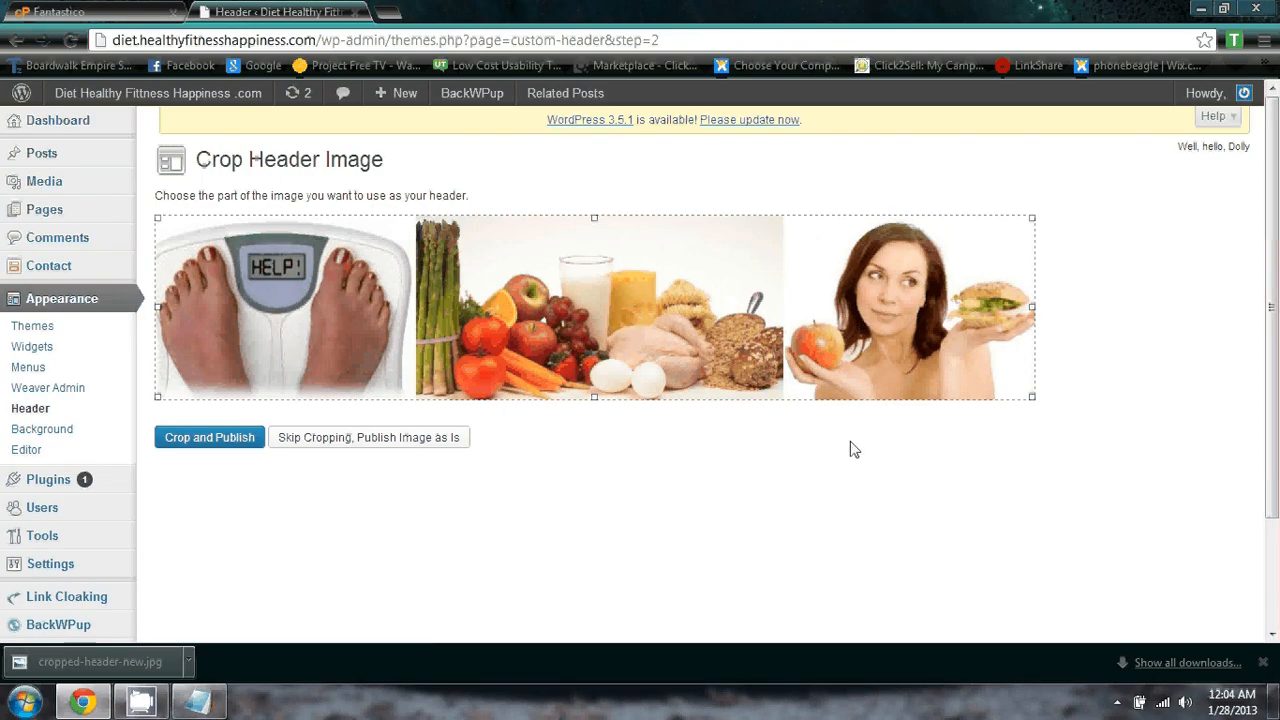
Crop the scale, vegetables and woman banner and publish it as the header, then open Appearance > Background.
{"action": "left_click_drag", "start_coordinate": [1033, 399], "coordinate": [1089, 426]}
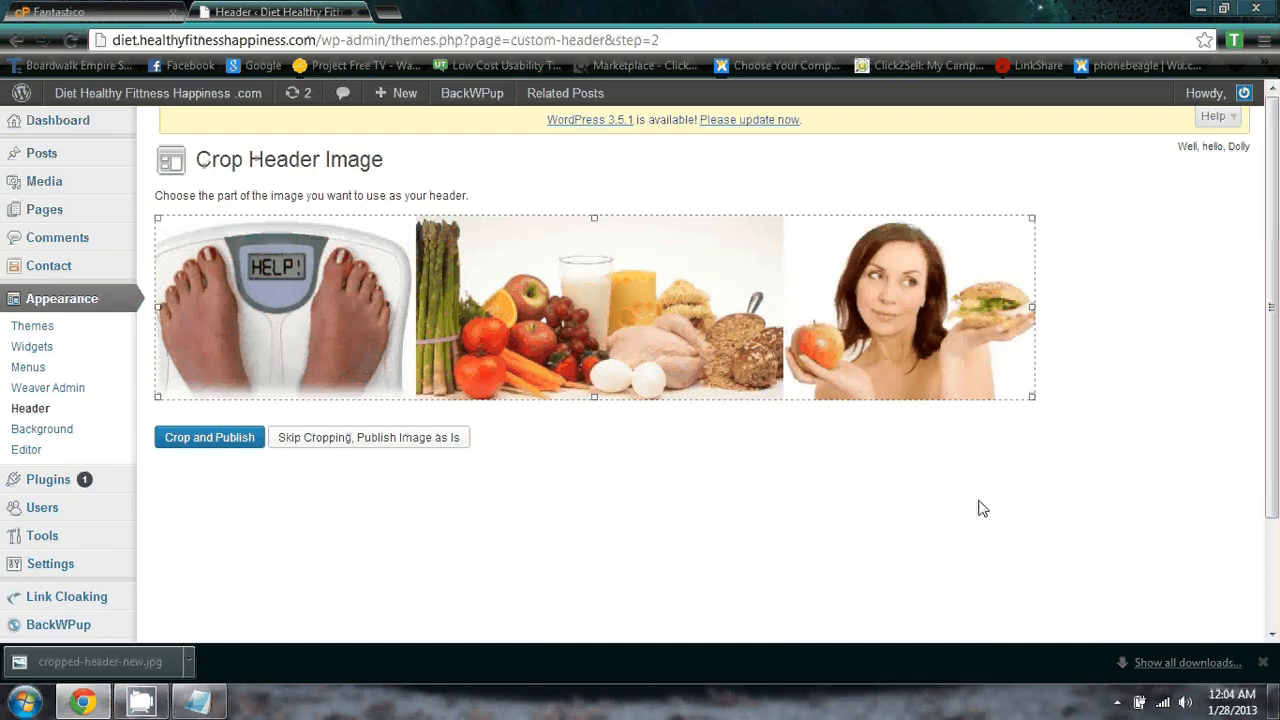
{"action": "left_click", "coordinate": [198, 441]}
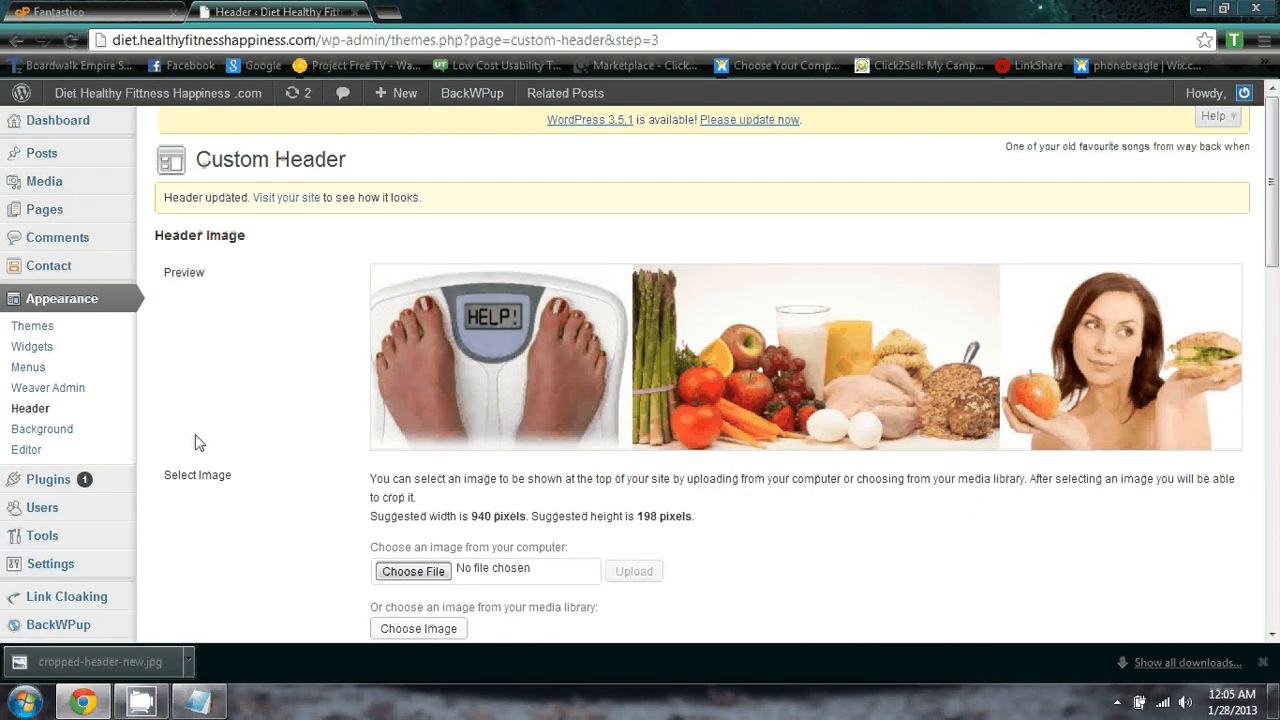
{"action": "scroll", "coordinate": [200, 448], "scroll_direction": "down", "scroll_amount": 7}
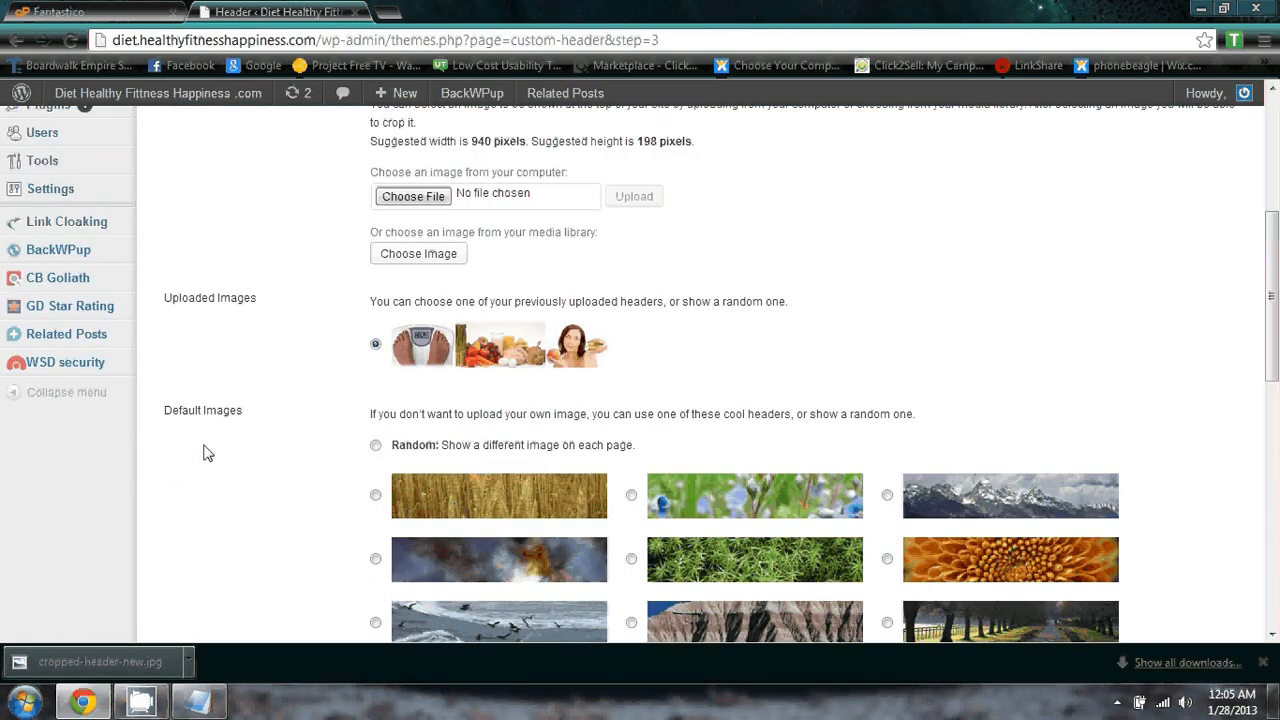
{"action": "scroll", "coordinate": [203, 453], "scroll_direction": "down", "scroll_amount": 3}
{"action": "scroll", "coordinate": [203, 453], "scroll_direction": "up", "scroll_amount": 10}
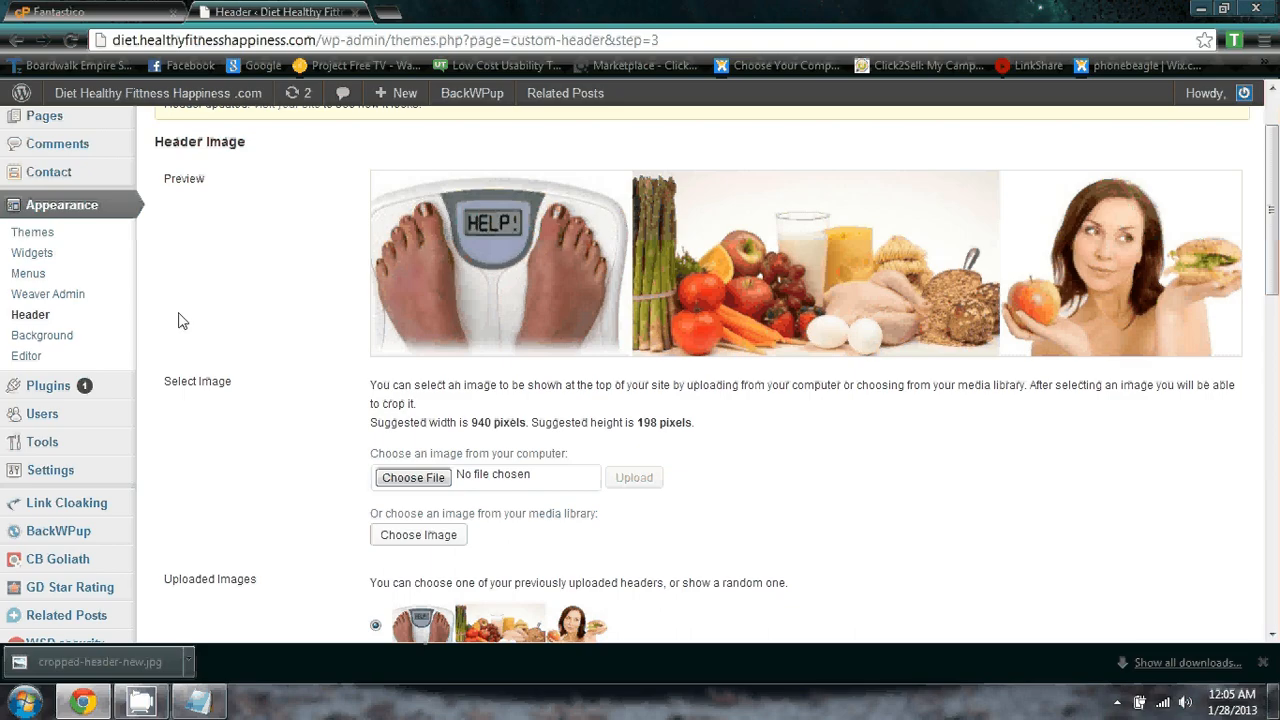
{"action": "left_click", "coordinate": [42, 336]}
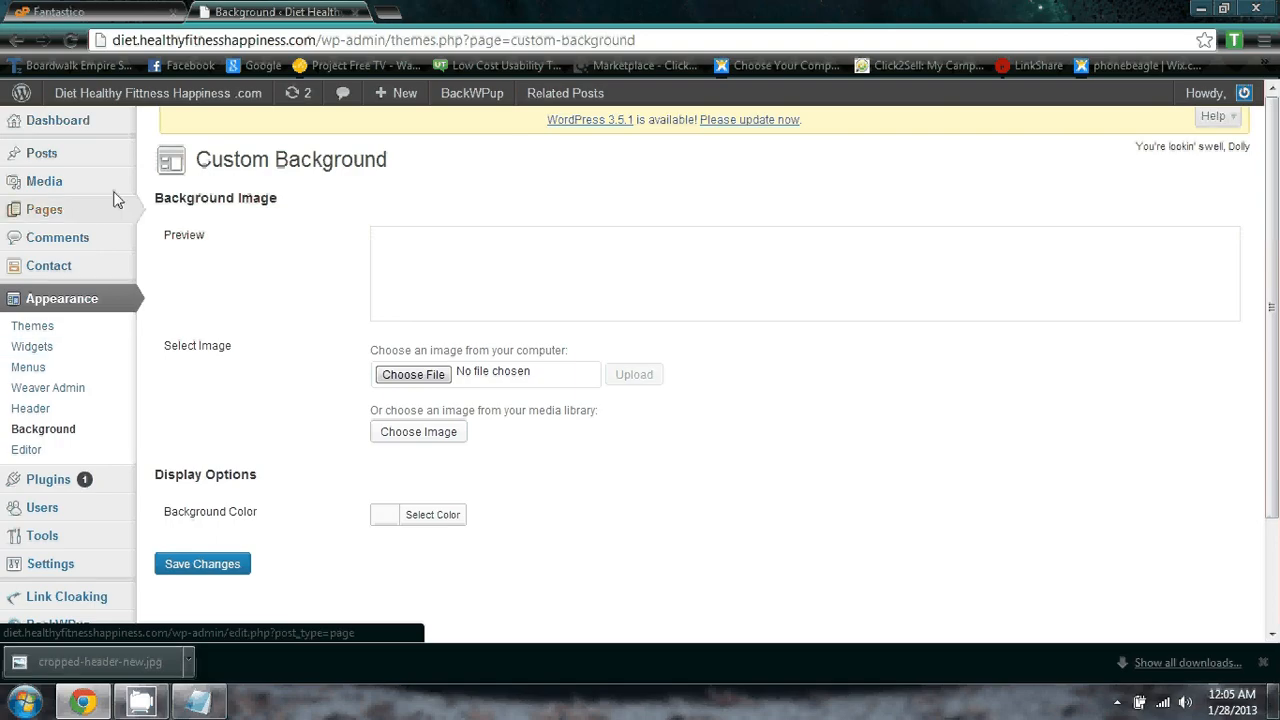
Visit the live site and scroll through the home page with its new diet banner.
{"action": "mouse_move", "coordinate": [95, 125]}
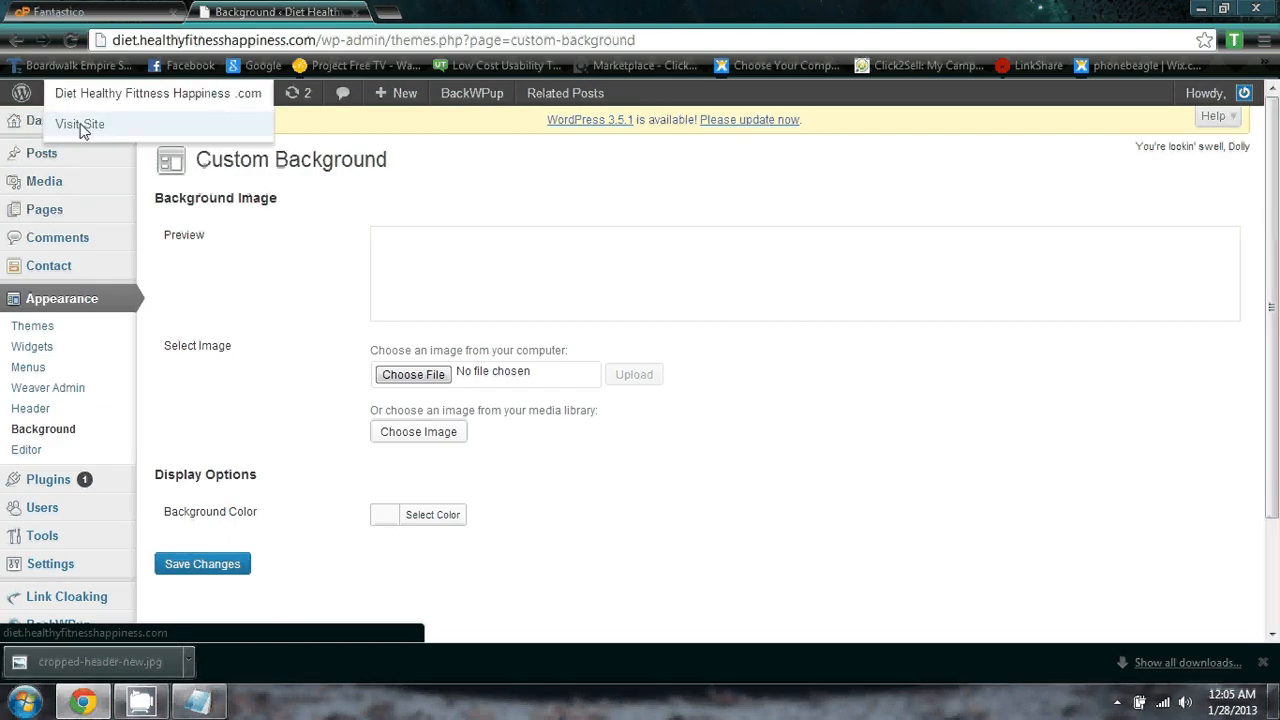
{"action": "left_click", "coordinate": [82, 124]}
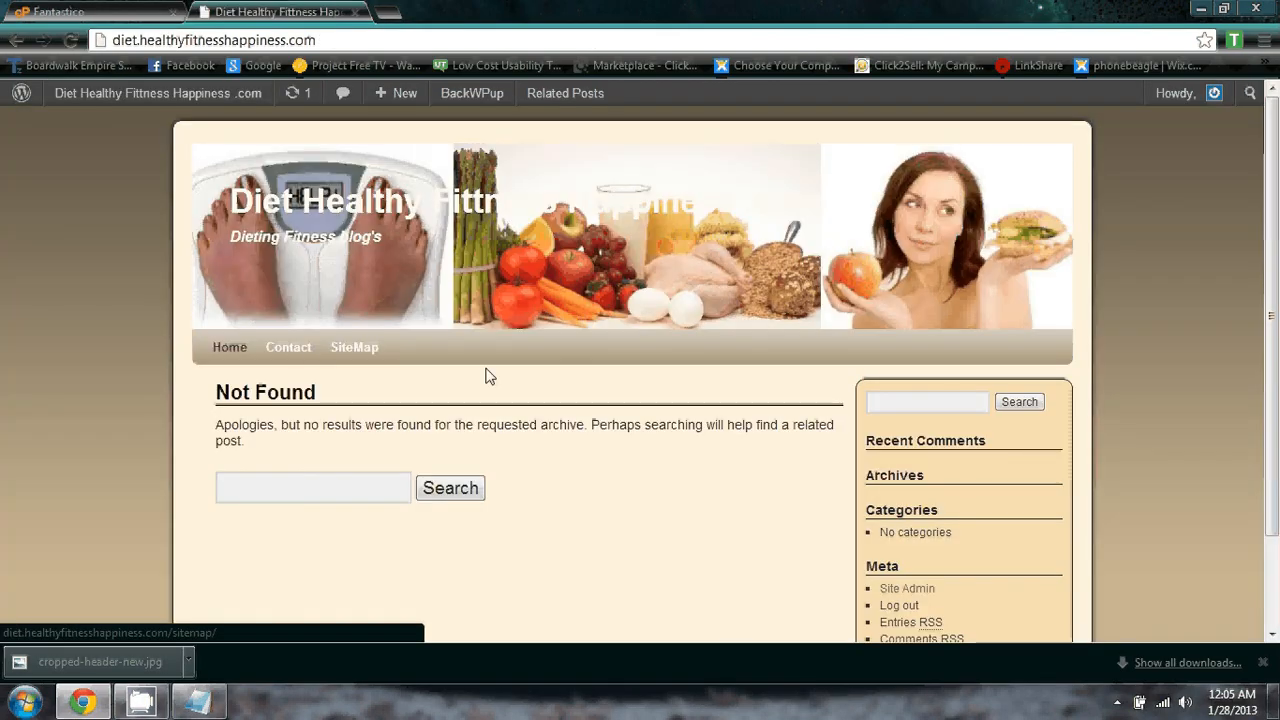
{"action": "scroll", "coordinate": [520, 420], "scroll_direction": "down", "scroll_amount": 2}
{"action": "scroll", "coordinate": [537, 445], "scroll_direction": "up", "scroll_amount": 2}
{"action": "scroll", "coordinate": [537, 434], "scroll_direction": "down", "scroll_amount": 2}
{"action": "scroll", "coordinate": [537, 435], "scroll_direction": "up", "scroll_amount": 2}
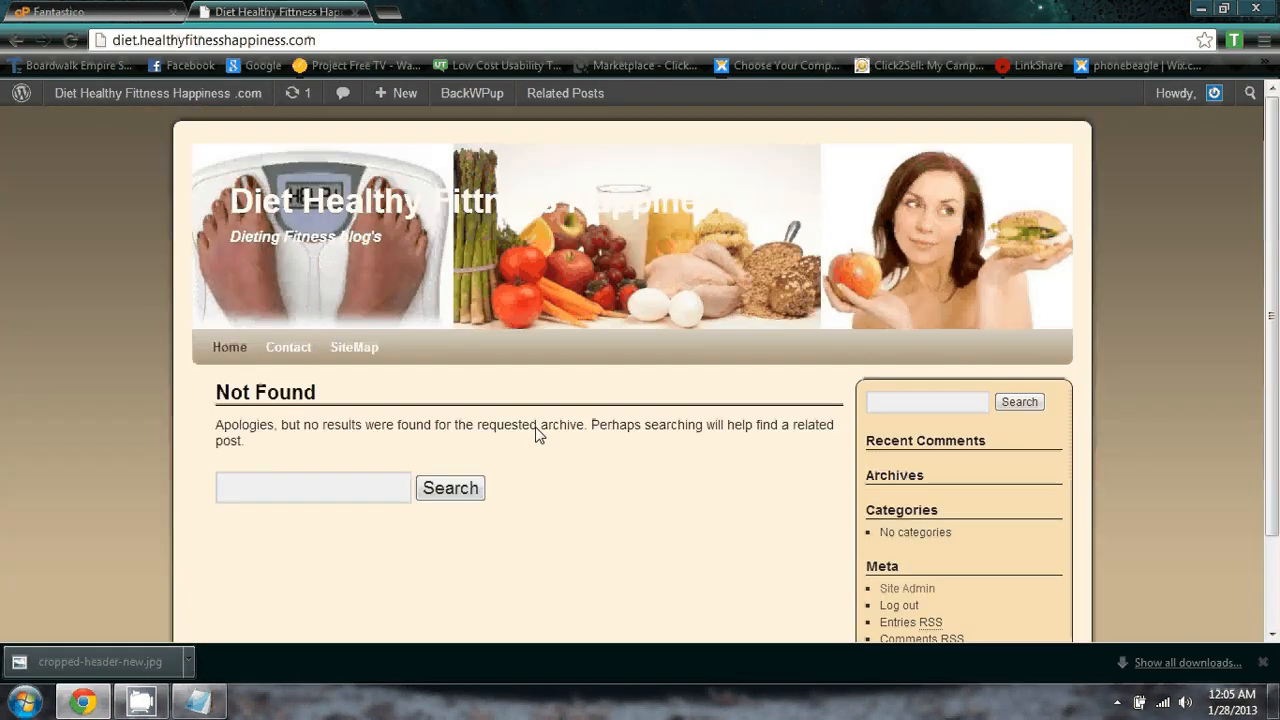
{"action": "scroll", "coordinate": [537, 435], "scroll_direction": "down", "scroll_amount": 2}
{"action": "scroll", "coordinate": [537, 435], "scroll_direction": "up", "scroll_amount": 2}
{"action": "scroll", "coordinate": [603, 480], "scroll_direction": "down", "scroll_amount": 2}
{"action": "scroll", "coordinate": [604, 479], "scroll_direction": "up", "scroll_amount": 2}
{"action": "scroll", "coordinate": [989, 412], "scroll_direction": "down", "scroll_amount": 3}
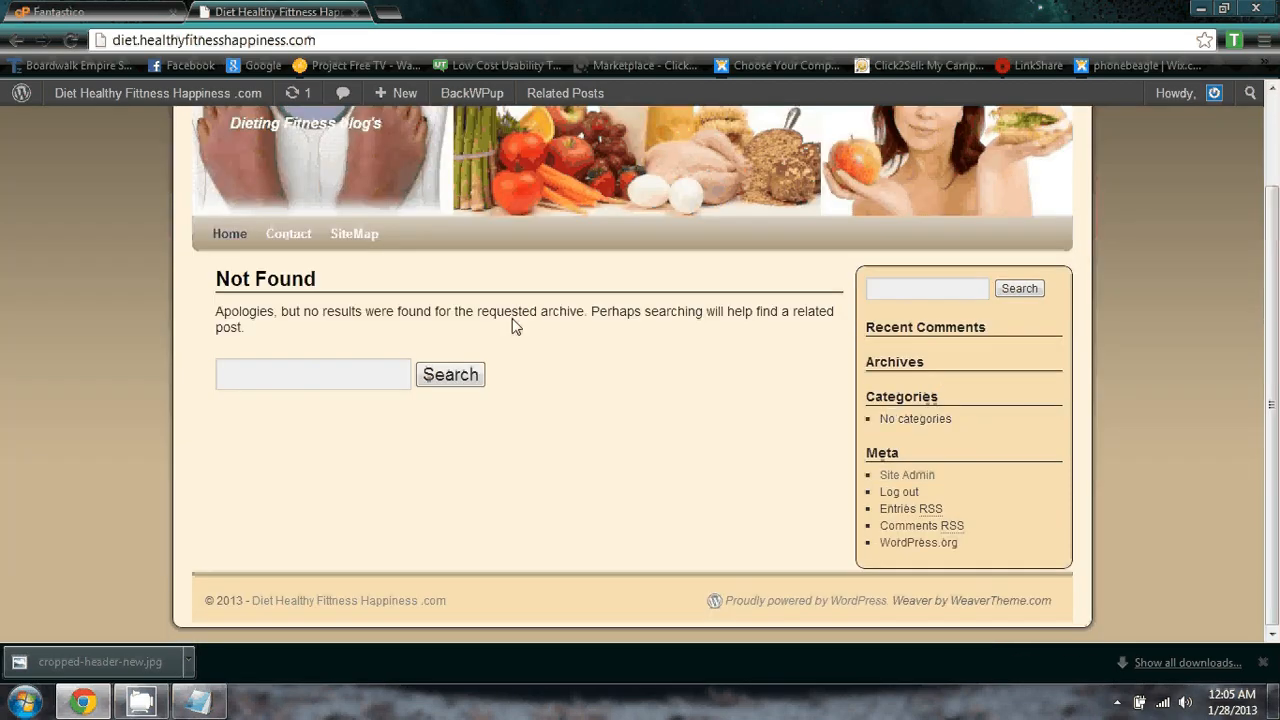
Check the site's Contact and SiteMap pages, then return to the Home page.
{"action": "left_click", "coordinate": [288, 236]}
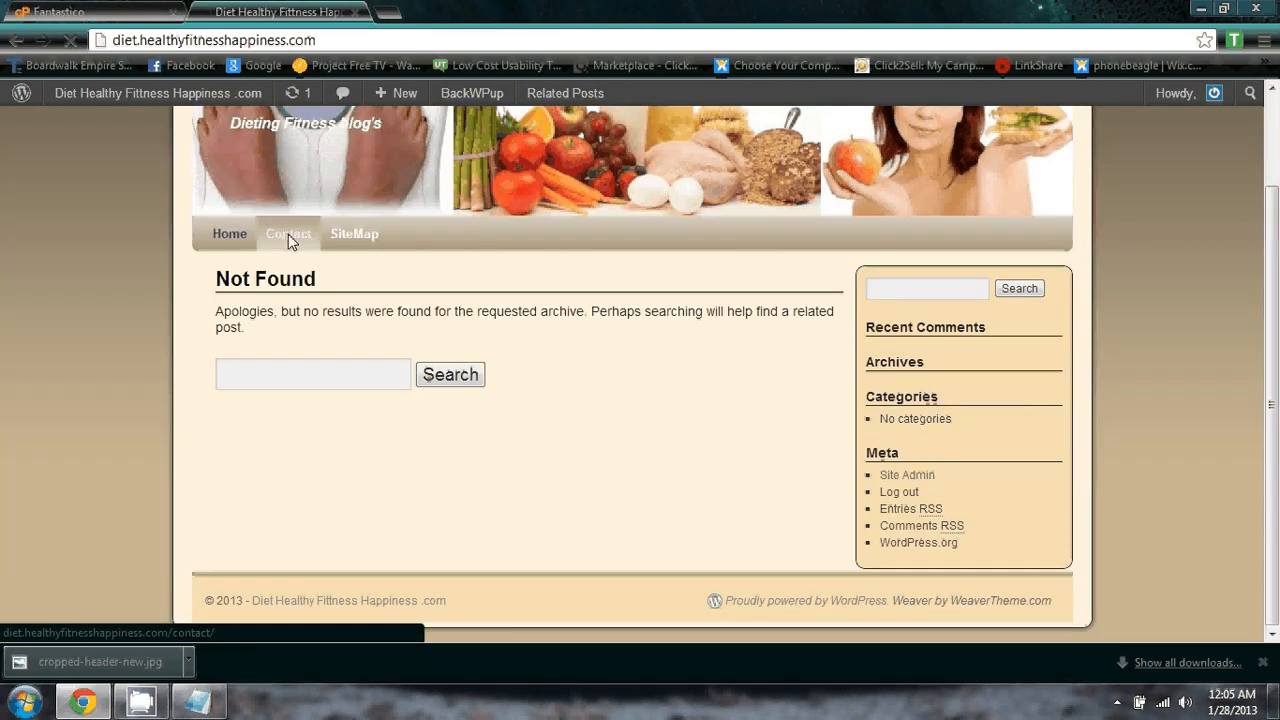
{"action": "scroll", "coordinate": [355, 450], "scroll_direction": "down", "scroll_amount": 6}
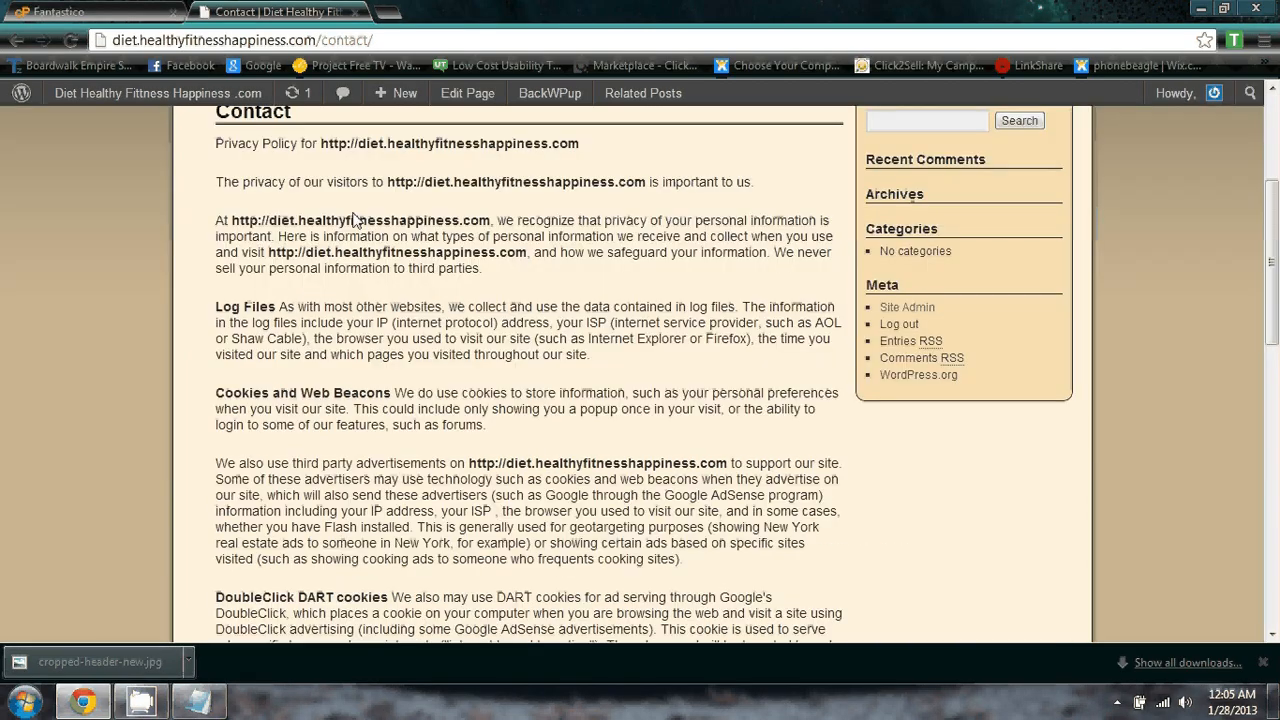
{"action": "scroll", "coordinate": [355, 450], "scroll_direction": "up", "scroll_amount": 6}
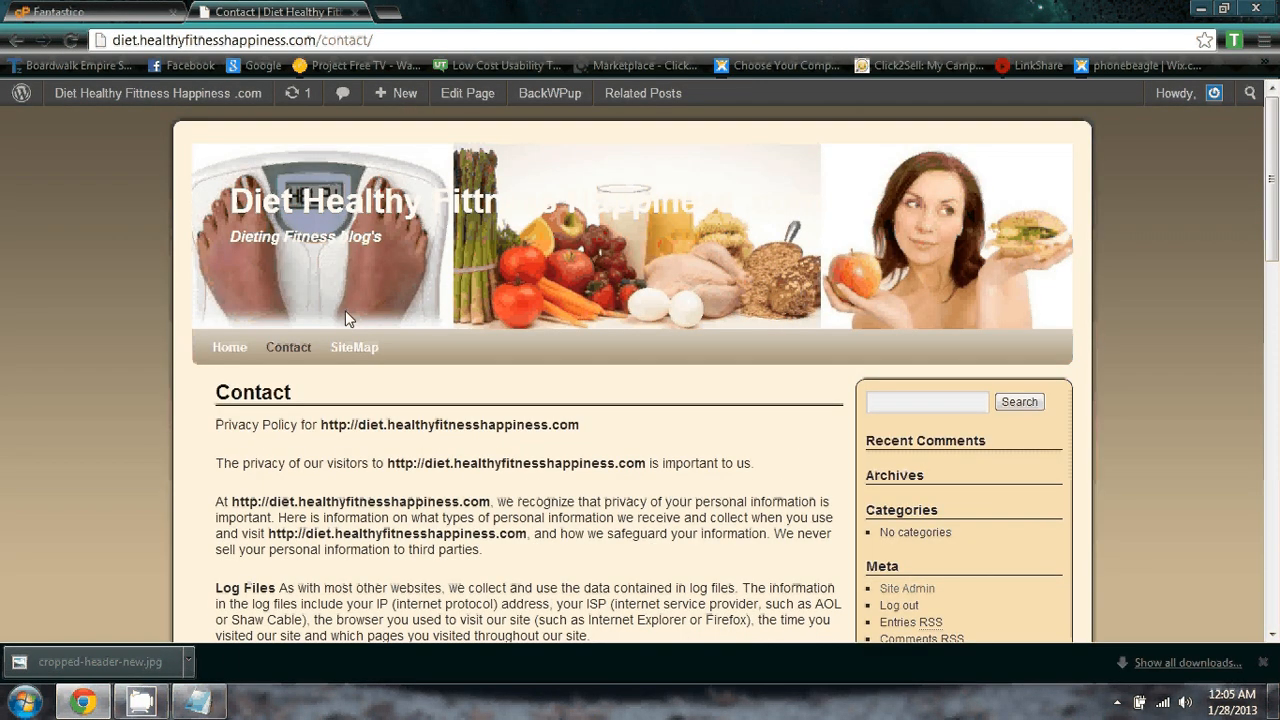
{"action": "left_click", "coordinate": [363, 347]}
{"action": "scroll", "coordinate": [364, 347], "scroll_direction": "down", "scroll_amount": 3}
{"action": "scroll", "coordinate": [364, 347], "scroll_direction": "up", "scroll_amount": 3}
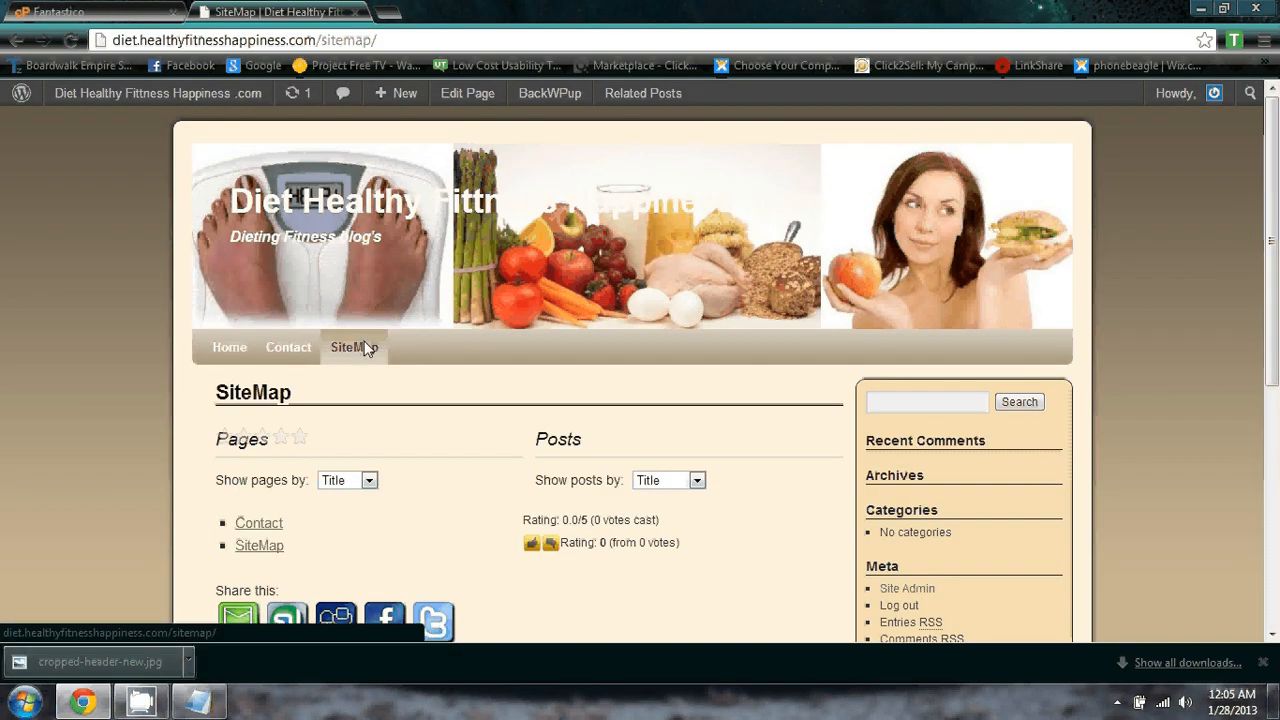
{"action": "scroll", "coordinate": [367, 347], "scroll_direction": "down", "scroll_amount": 5}
{"action": "scroll", "coordinate": [363, 342], "scroll_direction": "up", "scroll_amount": 6}
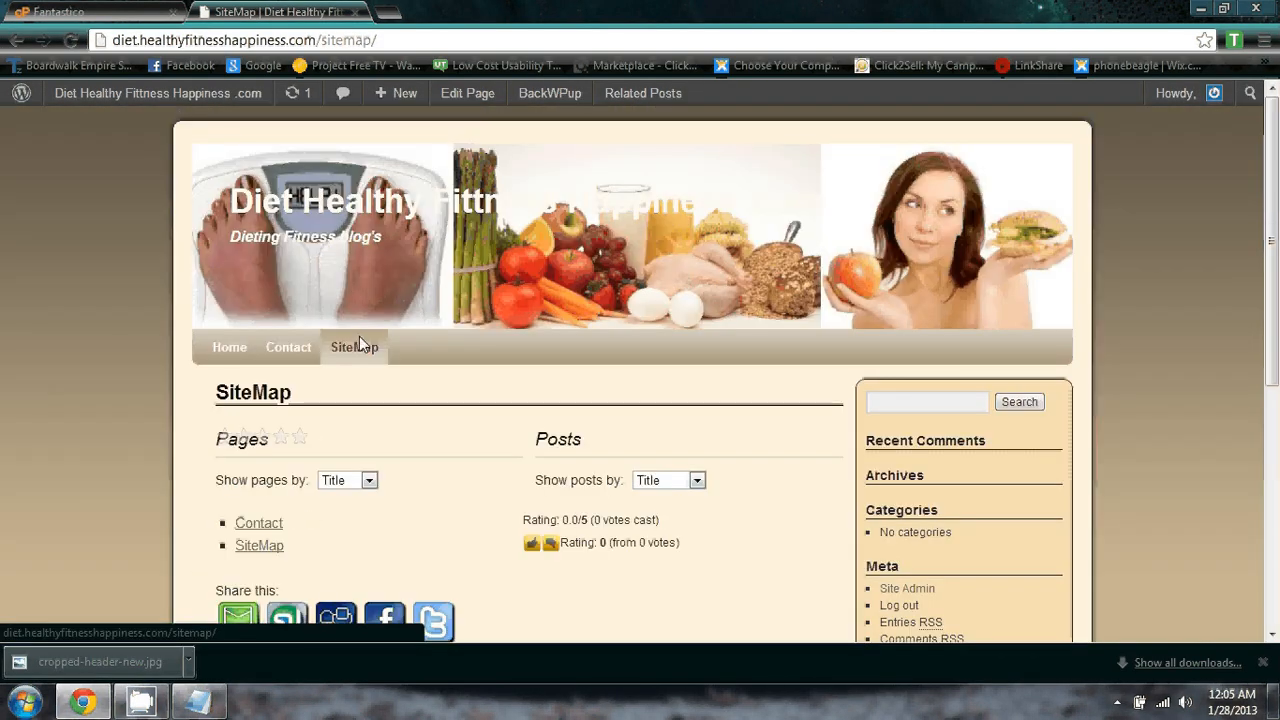
{"action": "left_click", "coordinate": [235, 343]}
{"action": "scroll", "coordinate": [494, 344], "scroll_direction": "down", "scroll_amount": 3}
{"action": "scroll", "coordinate": [493, 342], "scroll_direction": "up", "scroll_amount": 3}
Start a new page titled 'Privacy Policy'.
{"action": "mouse_move", "coordinate": [50, 98]}
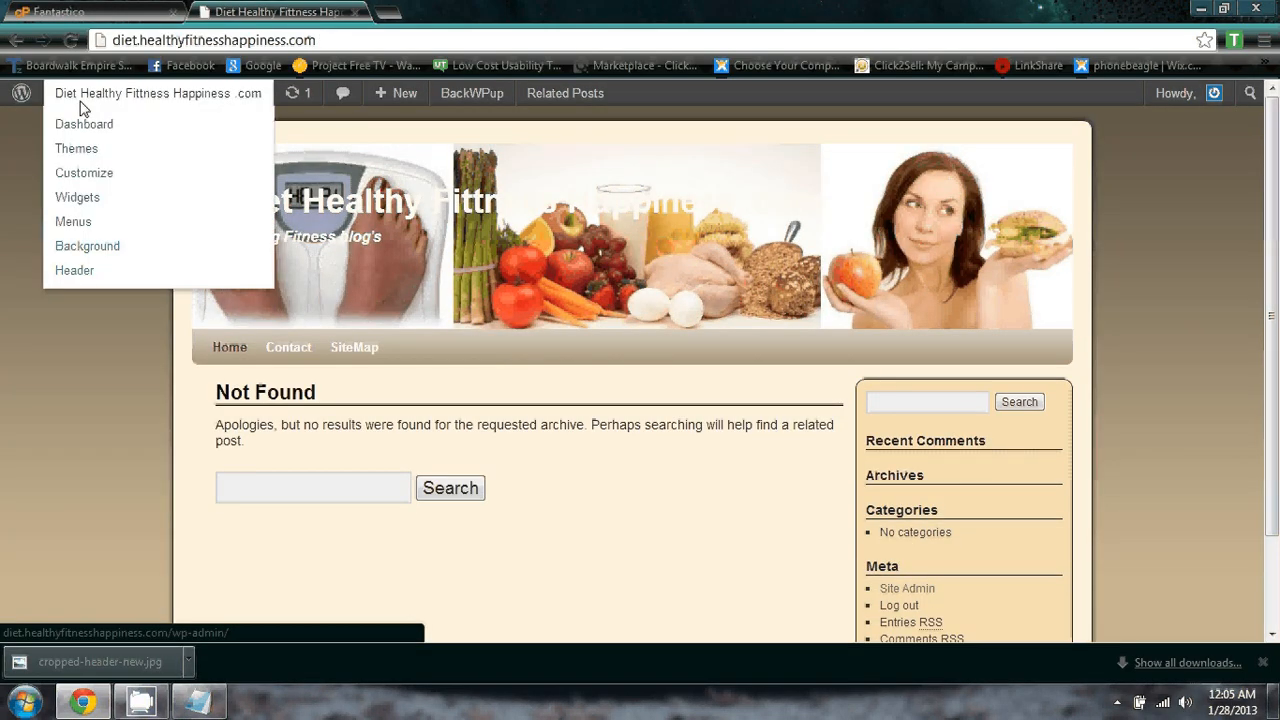
{"action": "left_click", "coordinate": [85, 130]}
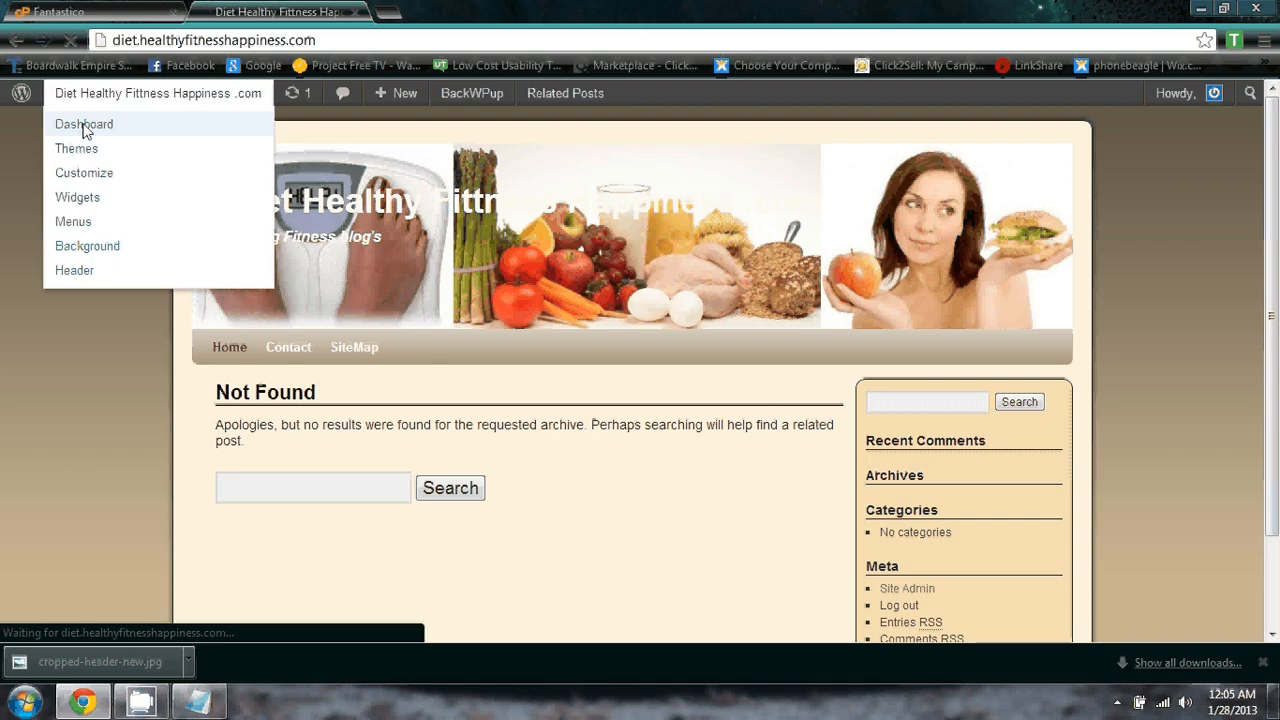
{"action": "left_click", "coordinate": [55, 281]}
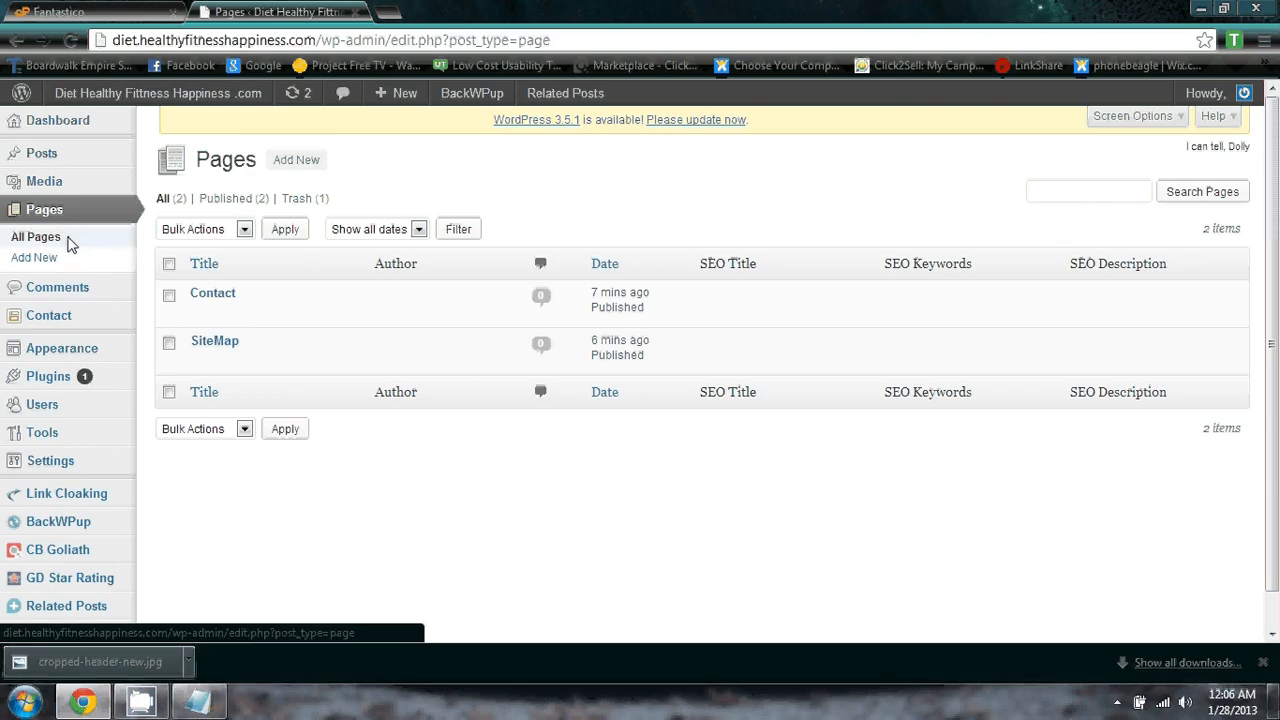
{"action": "left_click", "coordinate": [40, 258]}
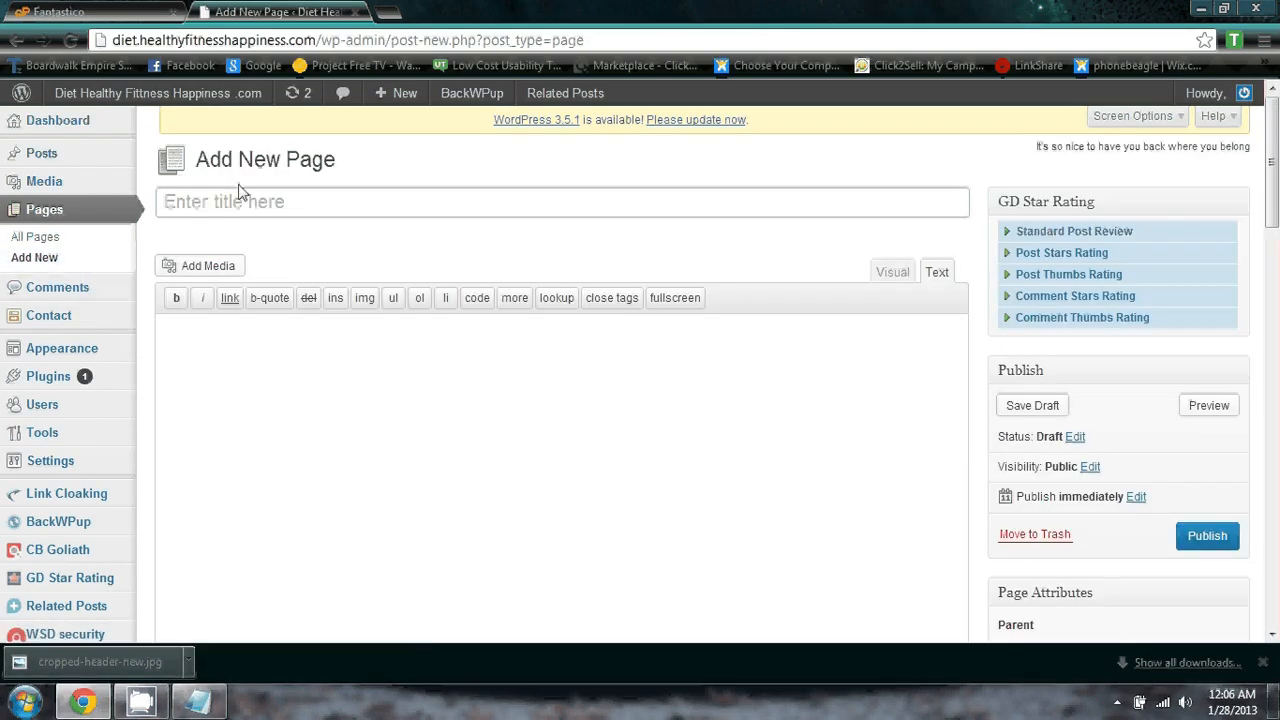
{"action": "left_click", "coordinate": [238, 192]}
{"action": "type", "text": "Privacy"}
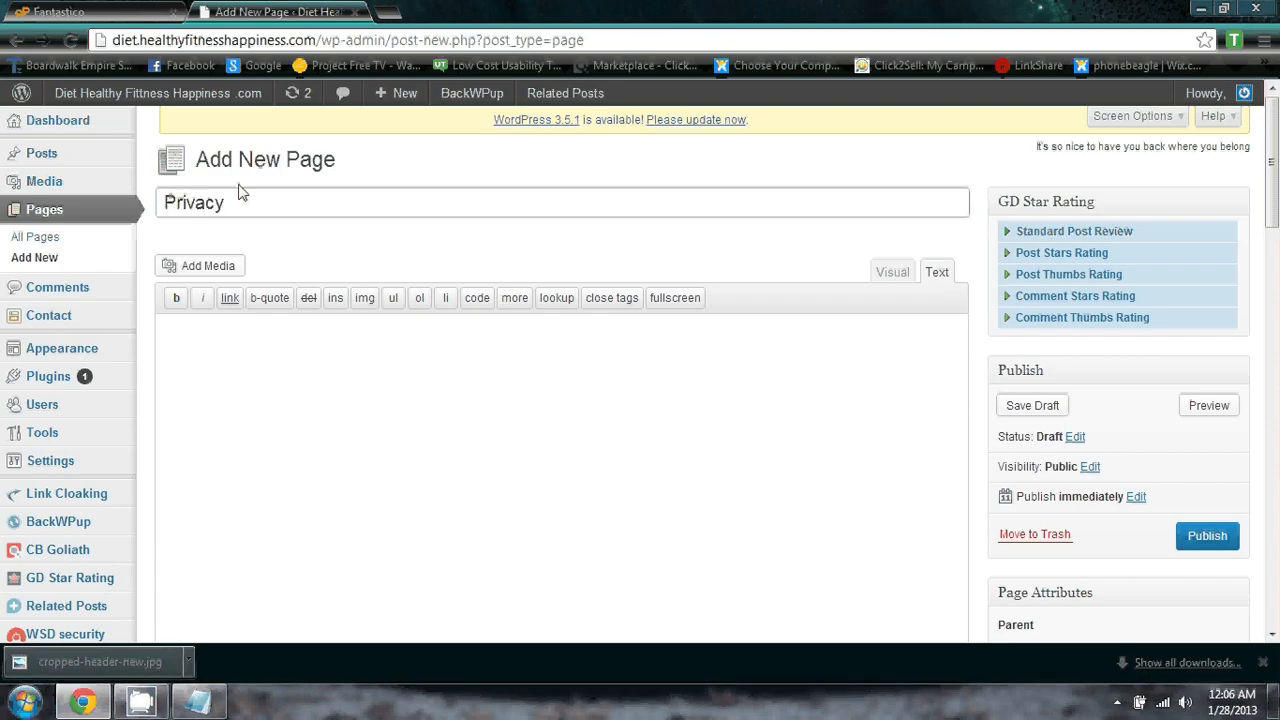
{"action": "type", "text": " Policy"}
Enter <!-- googleprivacypolicy --> as the page body and publish the page.
{"action": "left_click", "coordinate": [198, 702]}
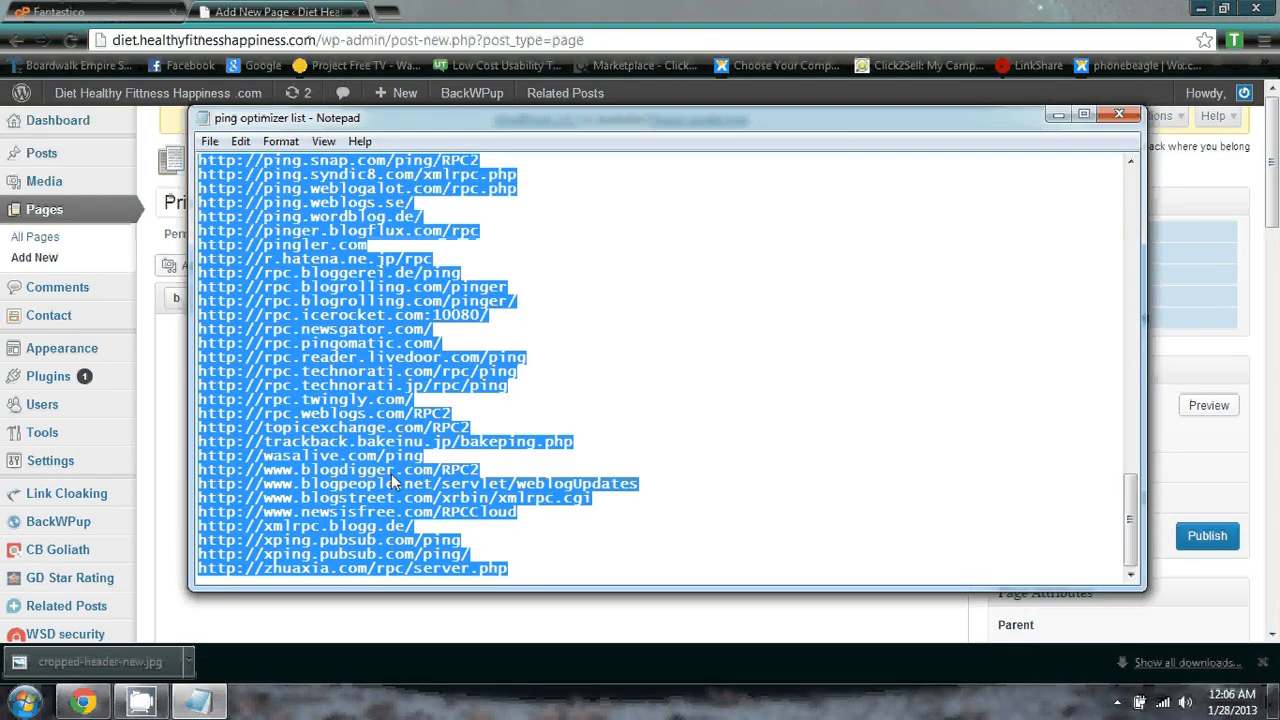
{"action": "left_click", "coordinate": [1119, 114]}
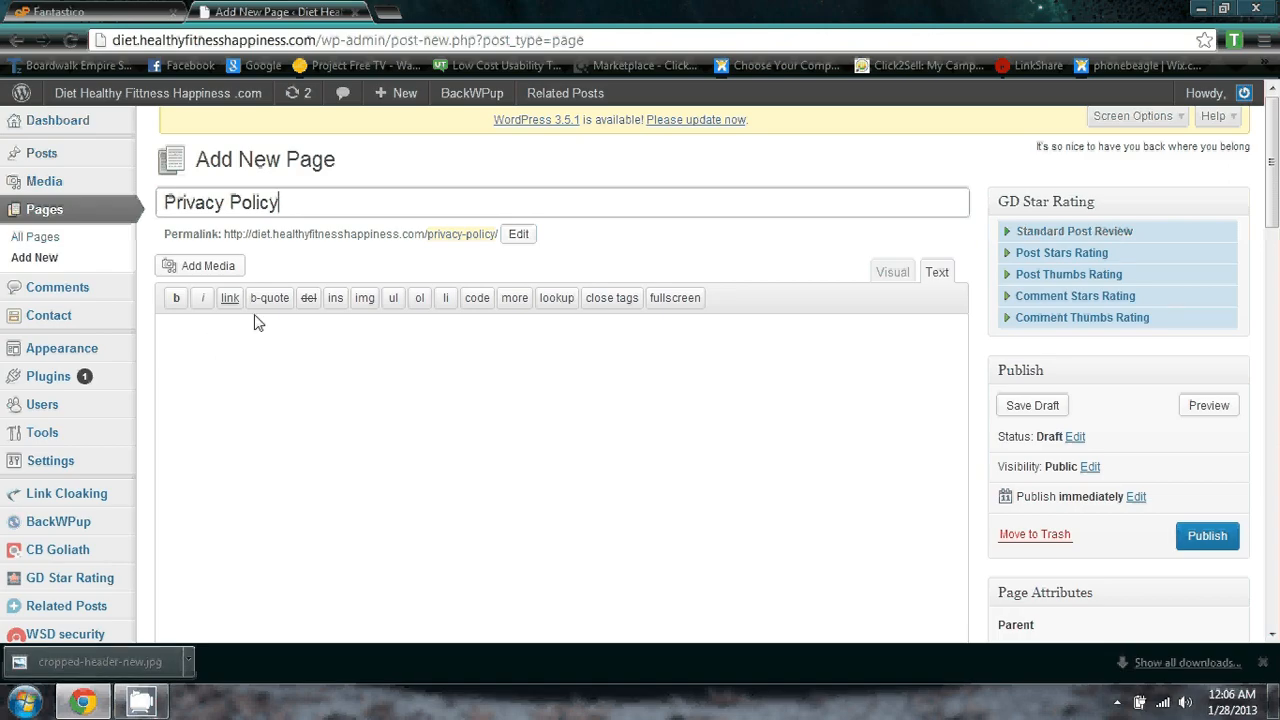
{"action": "left_click", "coordinate": [251, 379]}
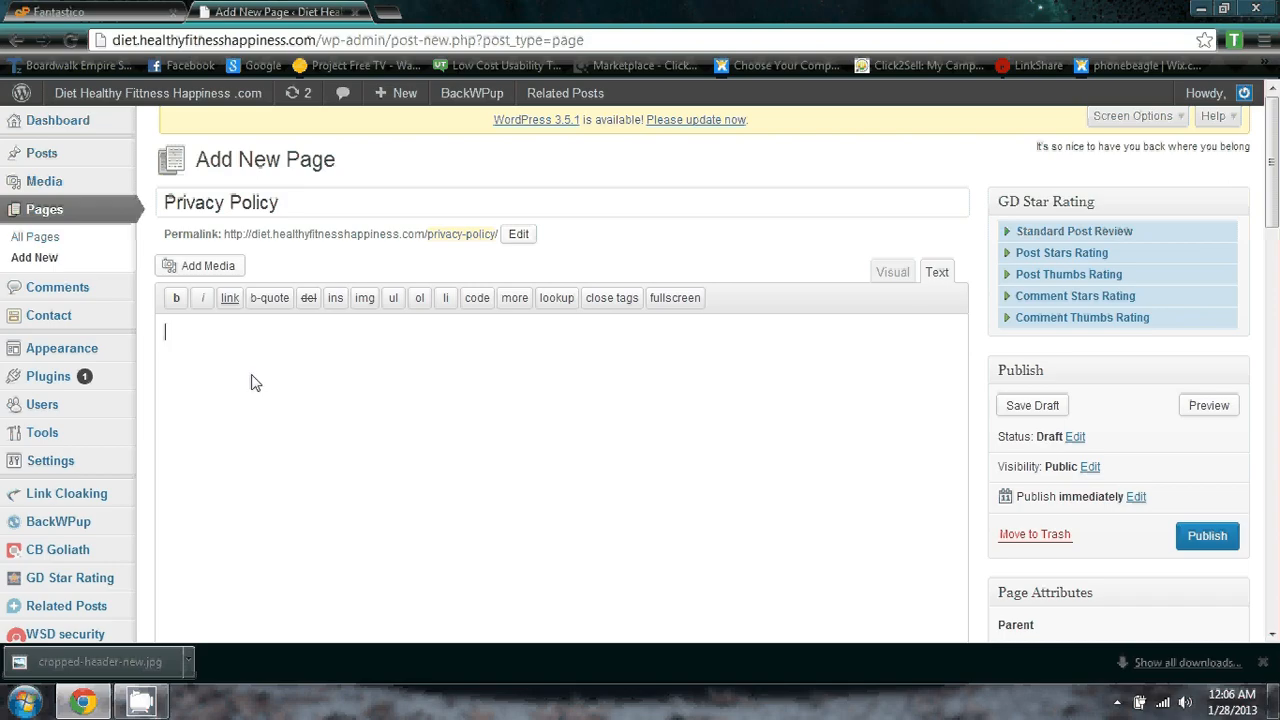
{"action": "type", "text": "<!-- googleprivacypolicy --"}
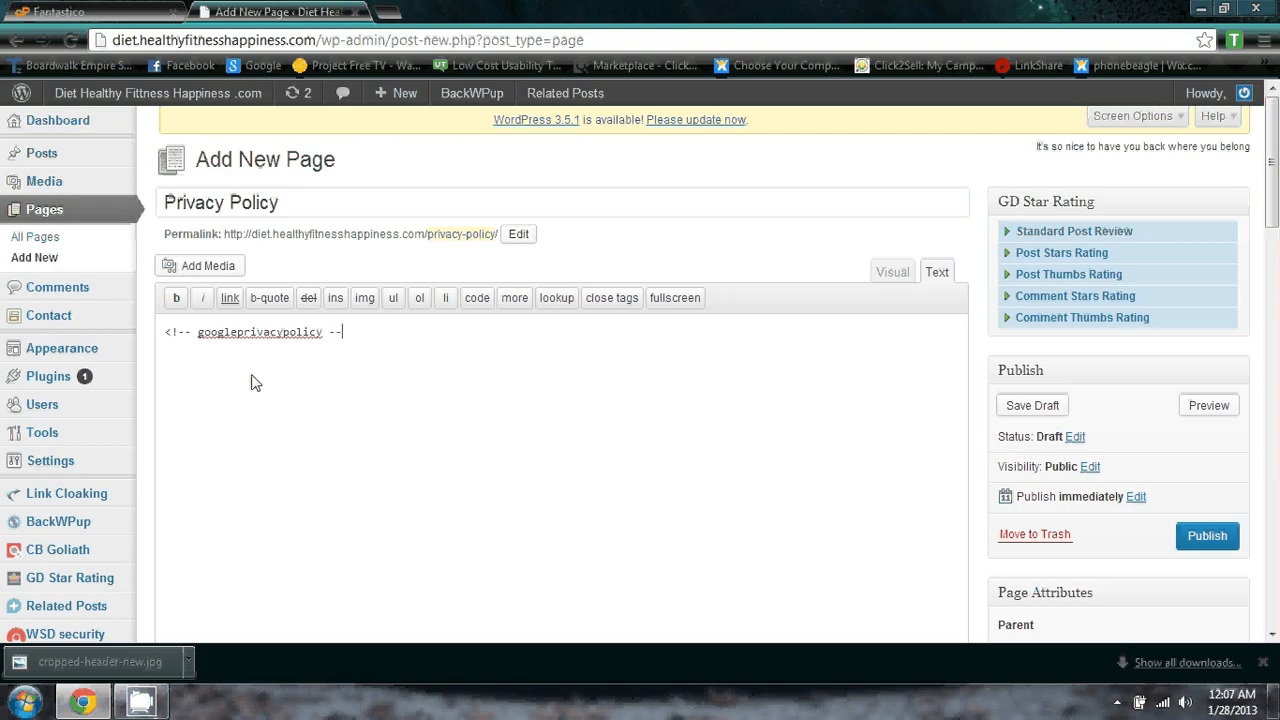
{"action": "type", "text": ">"}
{"action": "left_click", "coordinate": [1207, 537]}
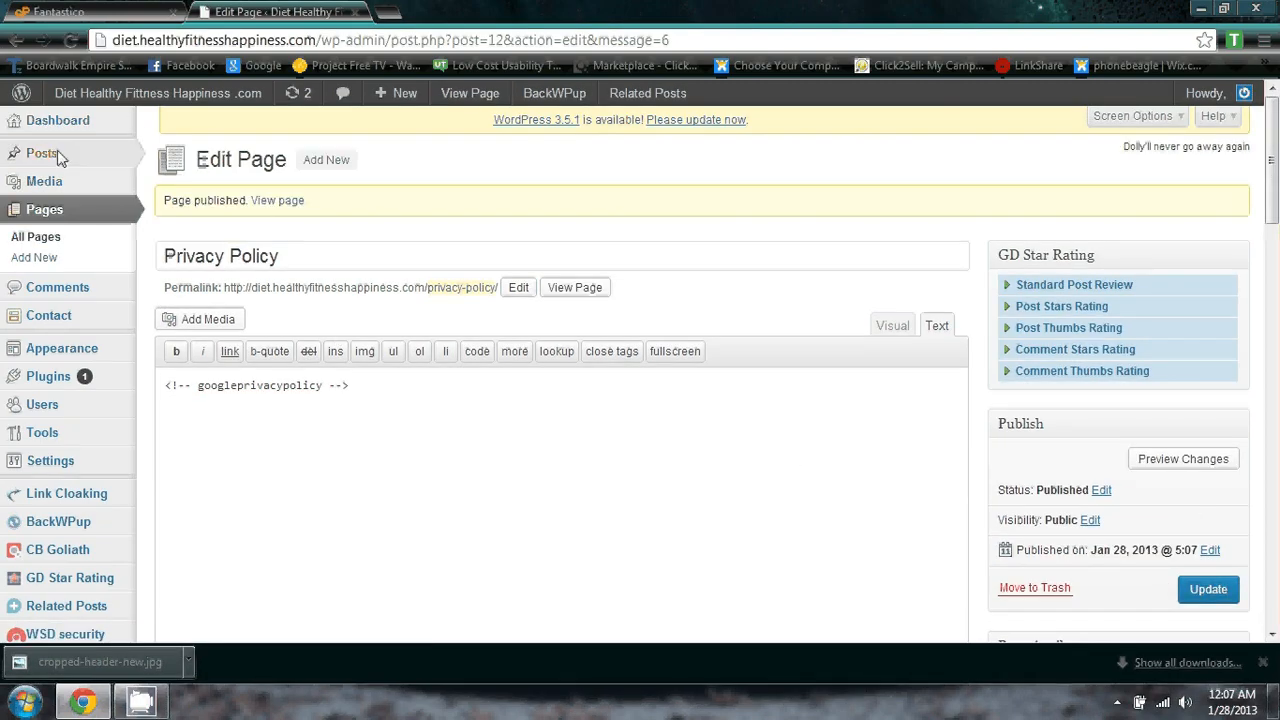
{"action": "mouse_move", "coordinate": [72, 158]}
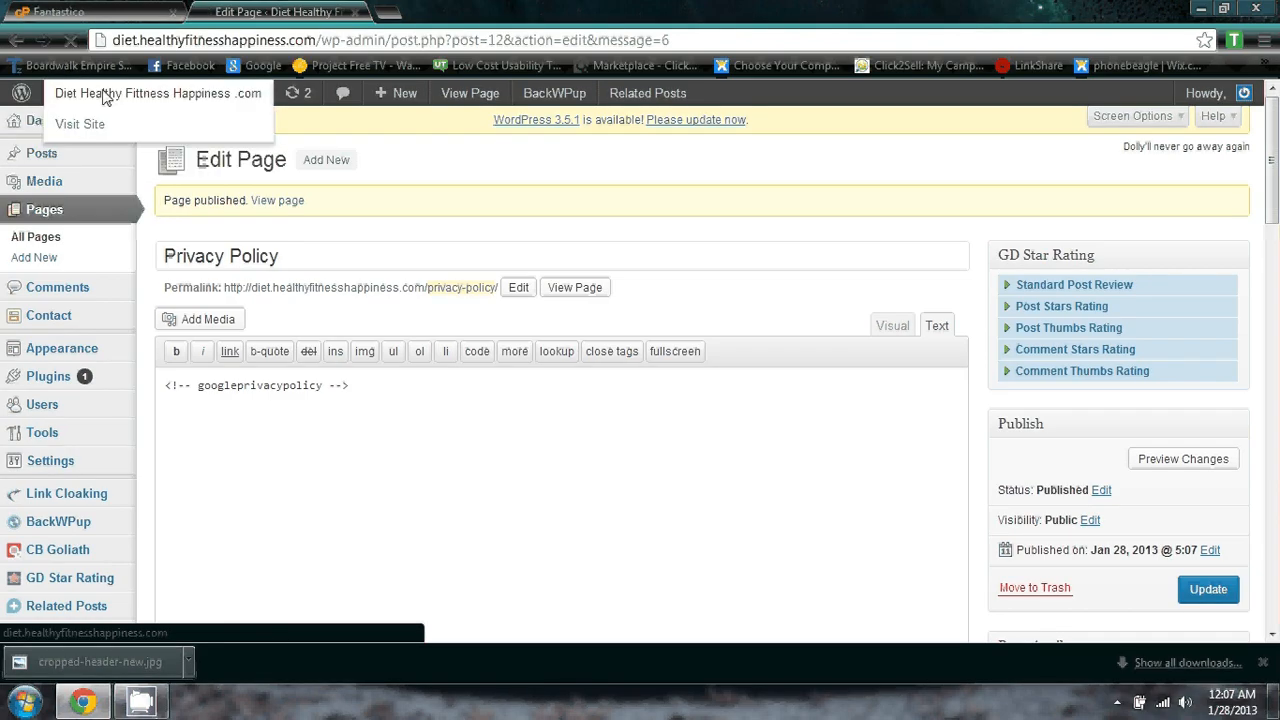
View the live Privacy Policy and Contact pages, then go back to the admin Dashboard.
{"action": "left_click", "coordinate": [89, 121]}
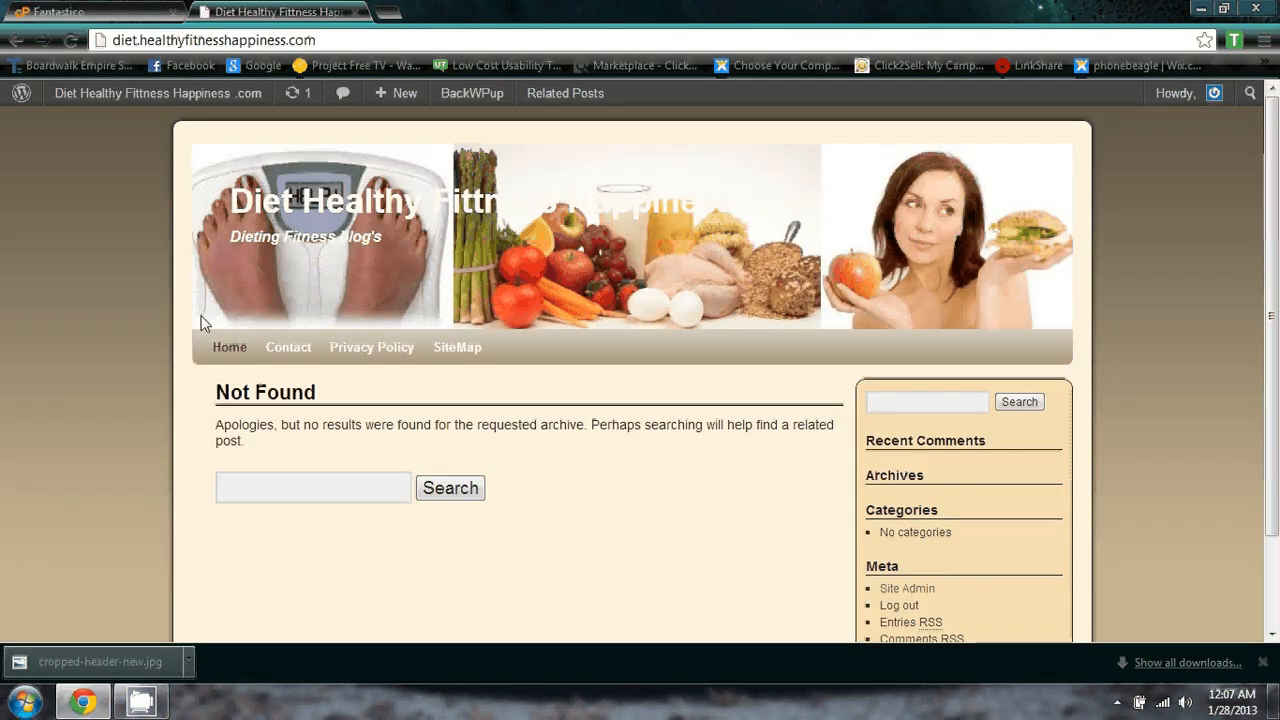
{"action": "left_click", "coordinate": [406, 362]}
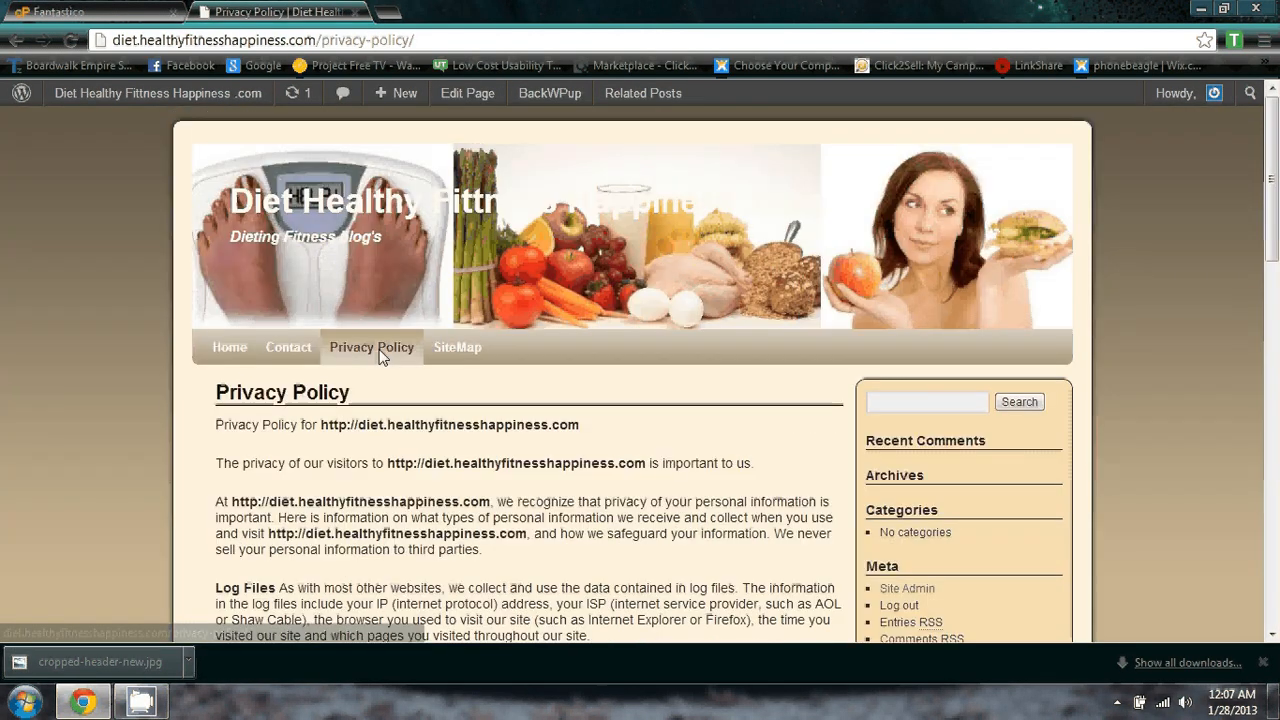
{"action": "left_click", "coordinate": [283, 352]}
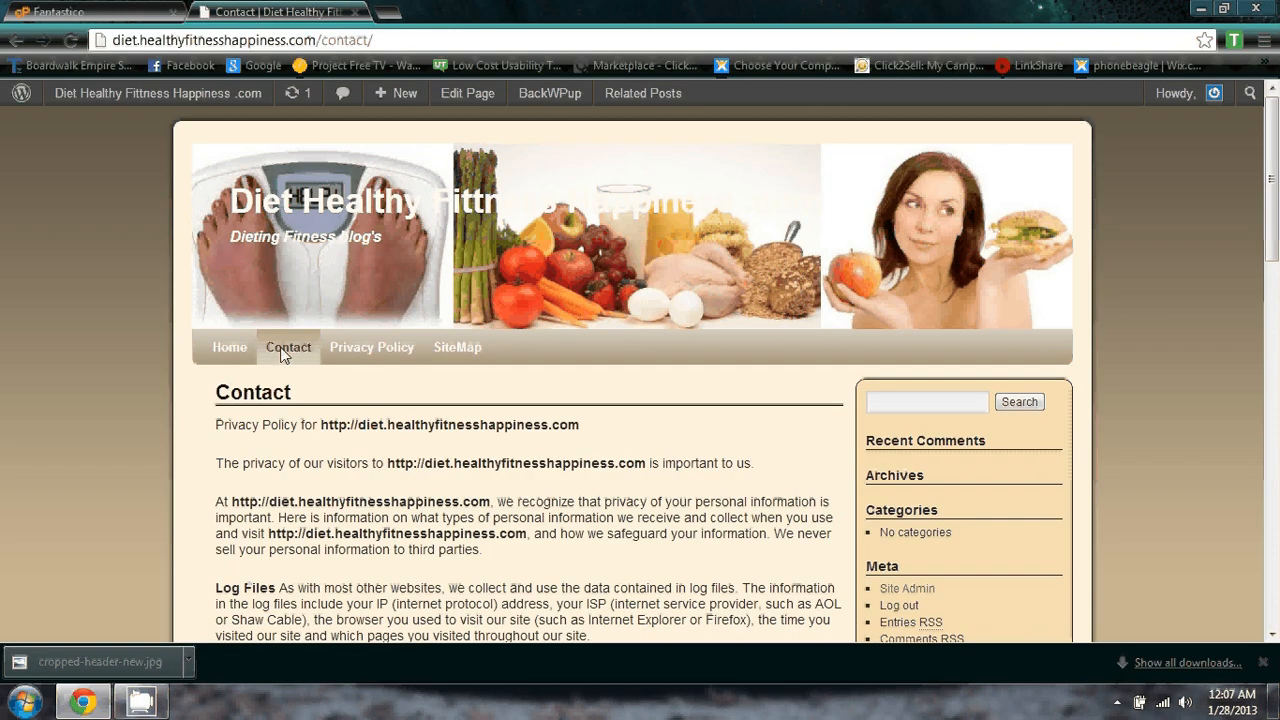
{"action": "scroll", "coordinate": [283, 355], "scroll_direction": "down", "scroll_amount": 4}
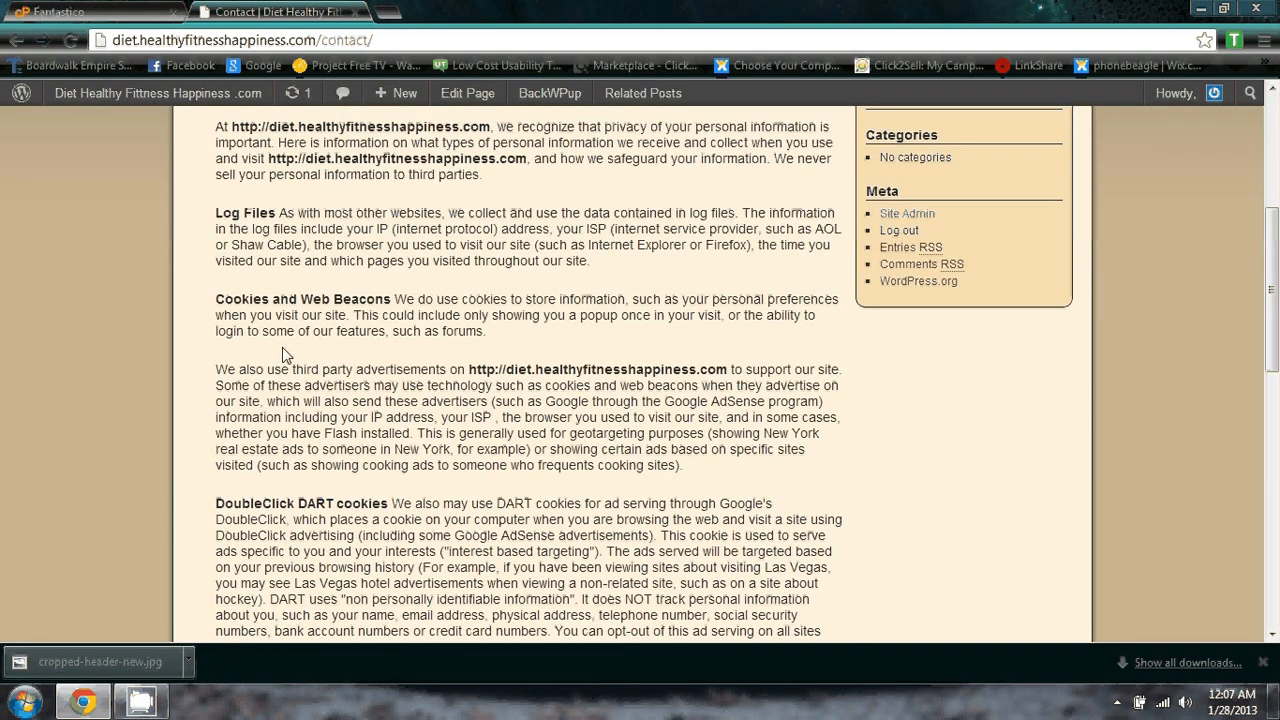
{"action": "scroll", "coordinate": [282, 347], "scroll_direction": "up", "scroll_amount": 3}
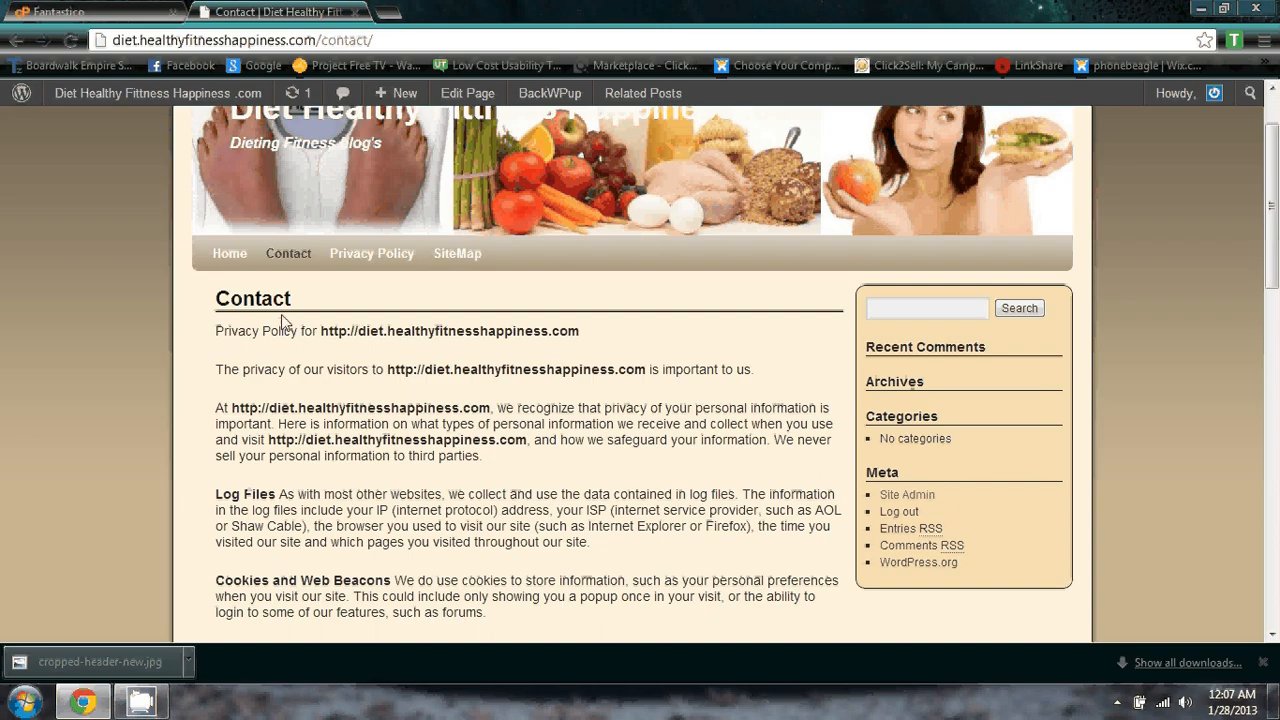
{"action": "left_click", "coordinate": [358, 269]}
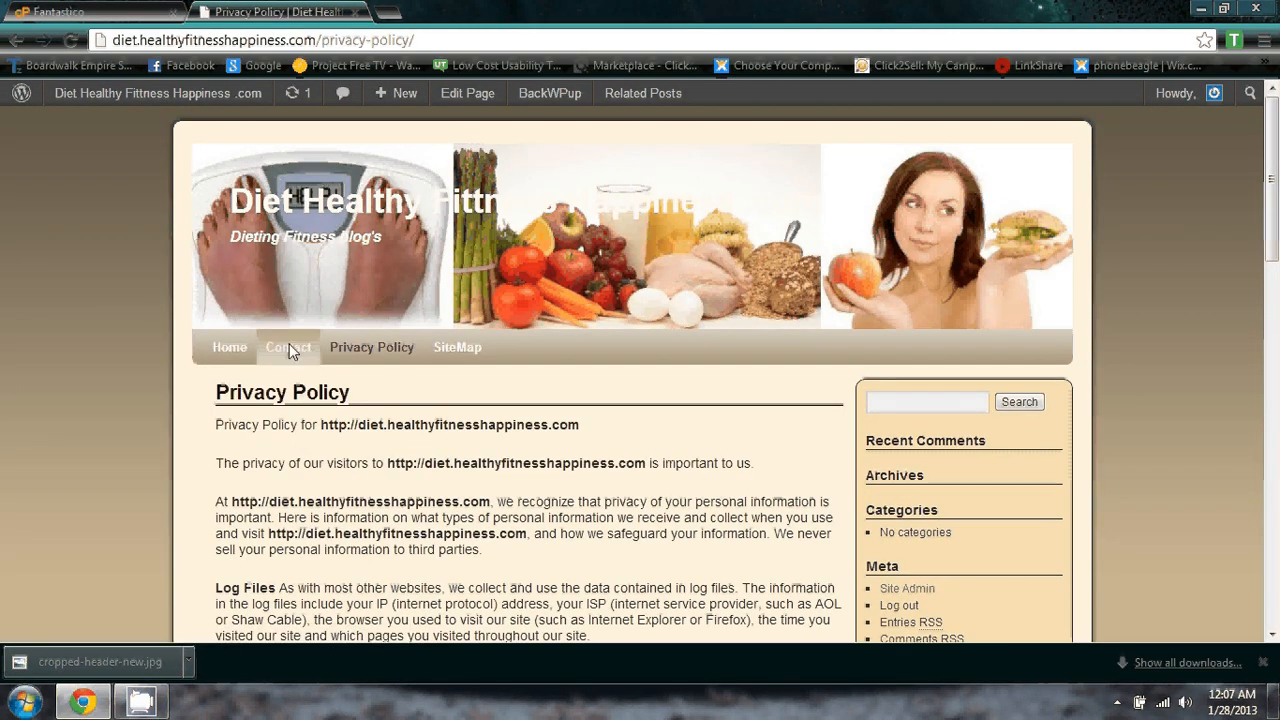
{"action": "left_click", "coordinate": [289, 345]}
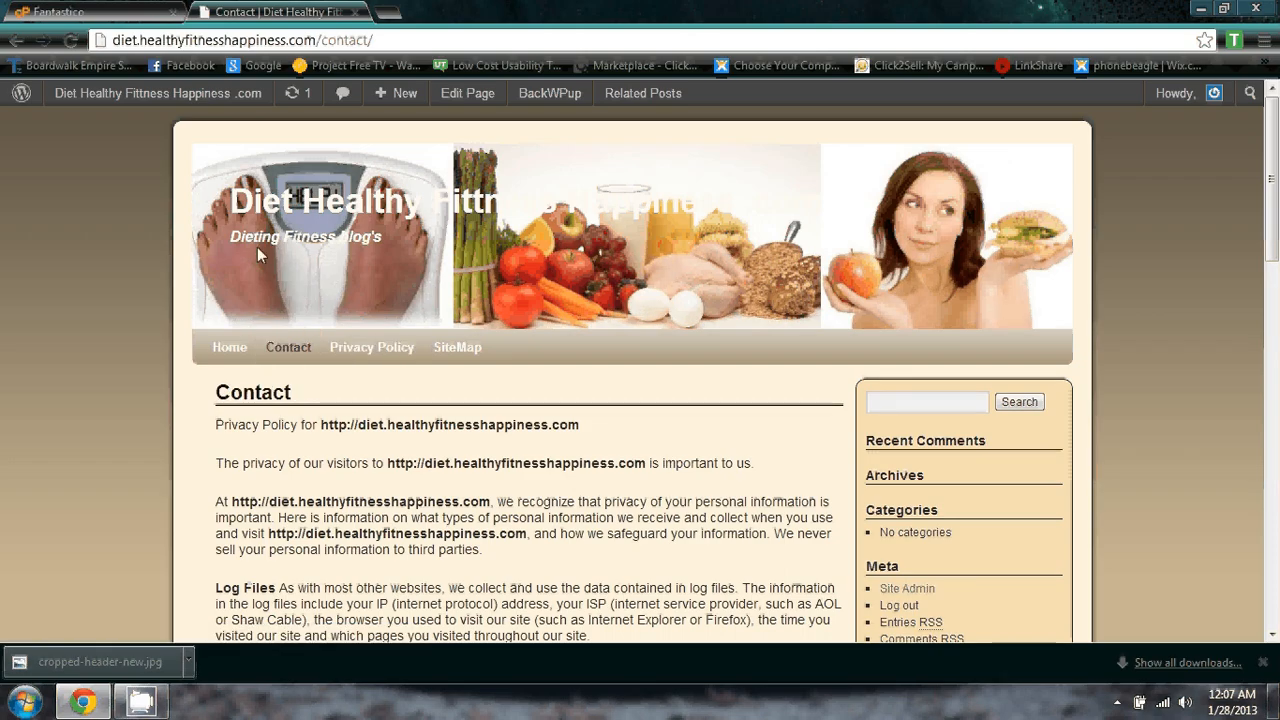
{"action": "left_click", "coordinate": [92, 91]}
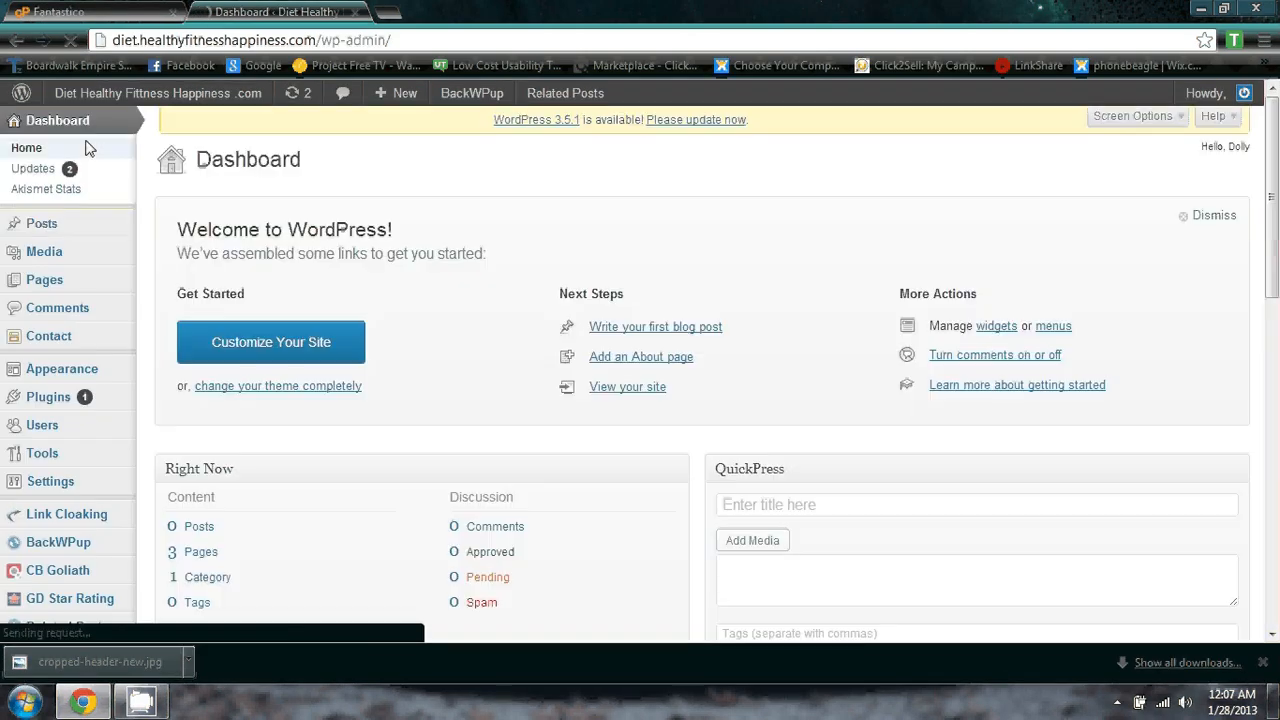
Look through All Posts and Pages, then reach Manage Themes showing Weaver 2.2.9 as current.
{"action": "scroll", "coordinate": [77, 226], "scroll_direction": "down", "scroll_amount": 3}
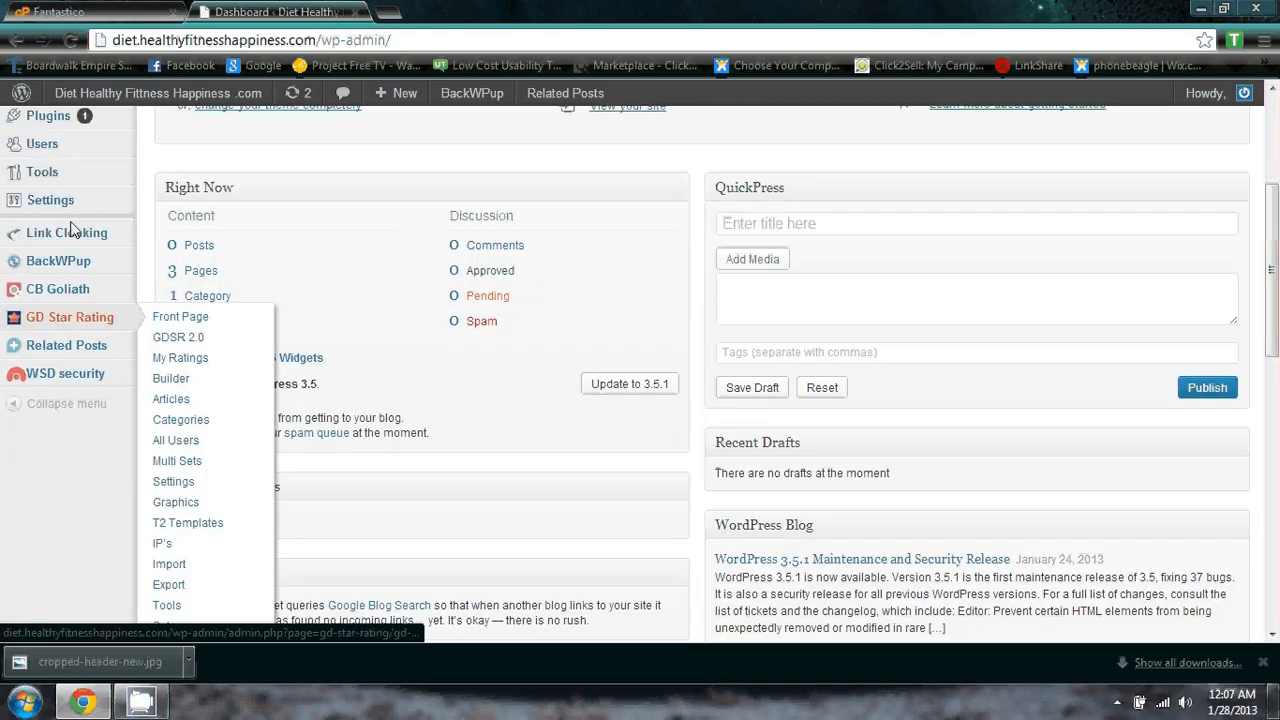
{"action": "scroll", "coordinate": [70, 228], "scroll_direction": "up", "scroll_amount": 3}
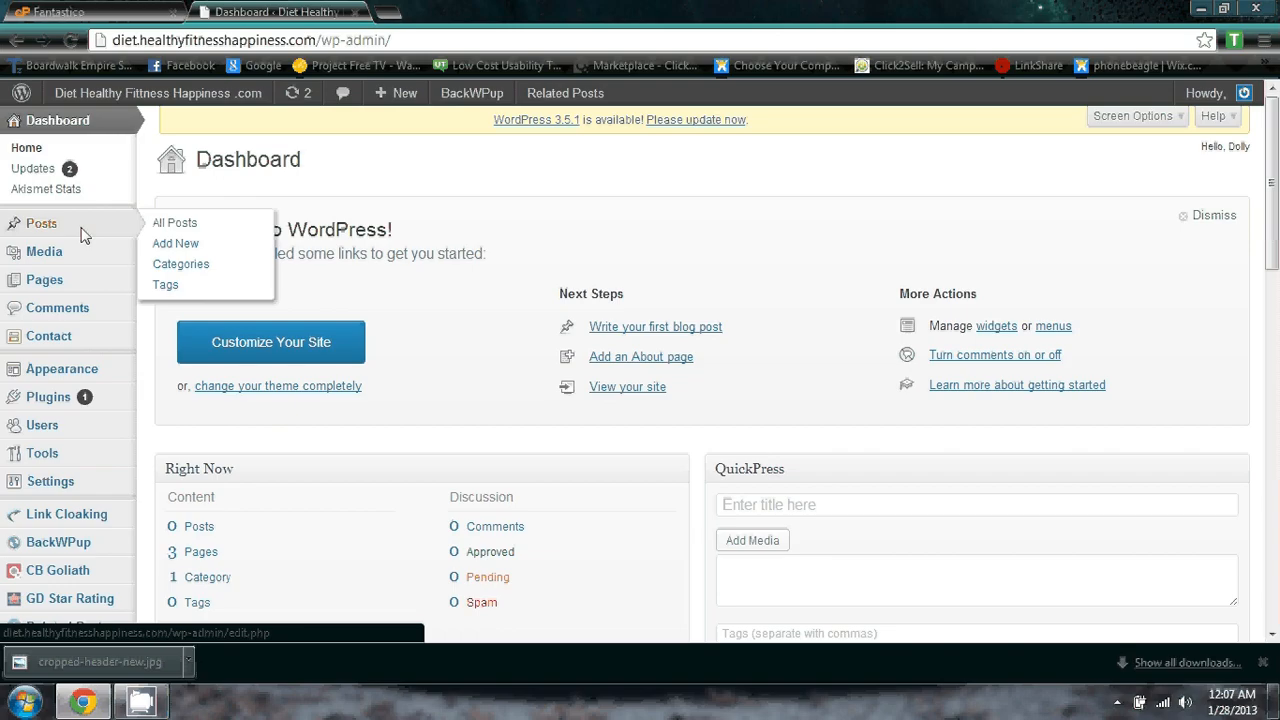
{"action": "left_click", "coordinate": [157, 226]}
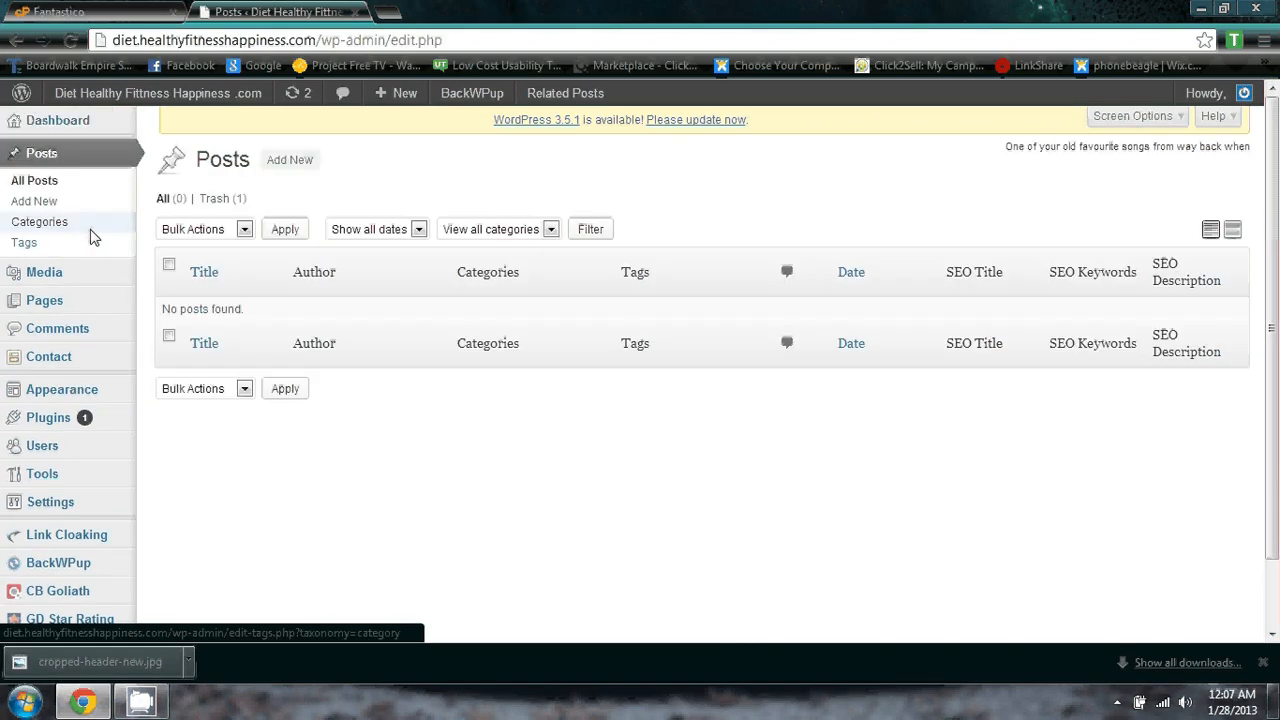
{"action": "scroll", "coordinate": [90, 236], "scroll_direction": "down", "scroll_amount": 2}
{"action": "scroll", "coordinate": [90, 236], "scroll_direction": "up", "scroll_amount": 2}
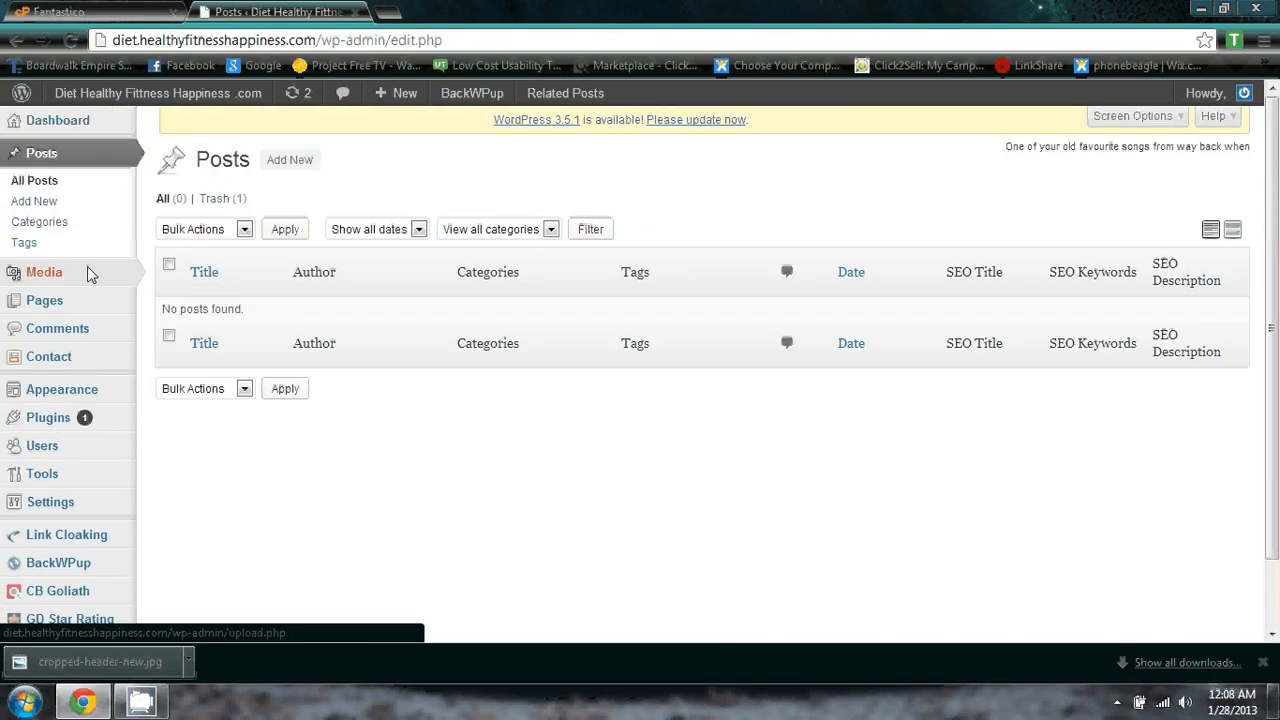
{"action": "mouse_move", "coordinate": [88, 270]}
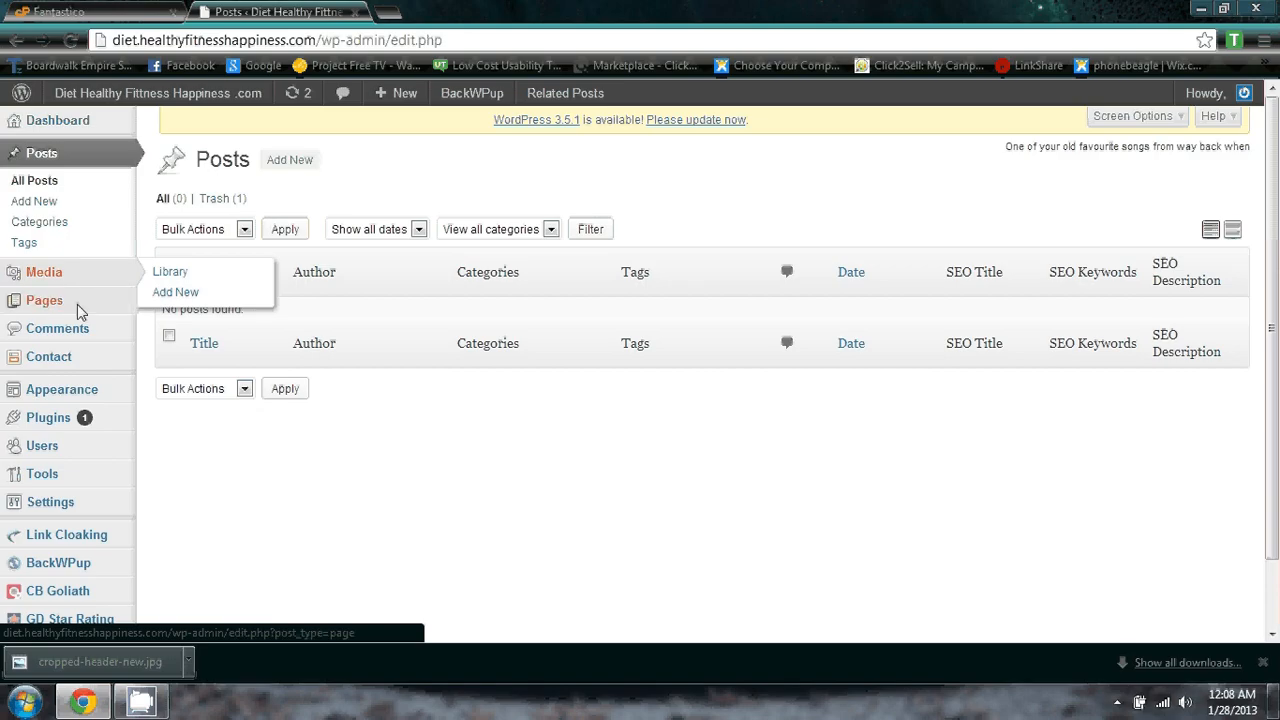
{"action": "left_click", "coordinate": [85, 304]}
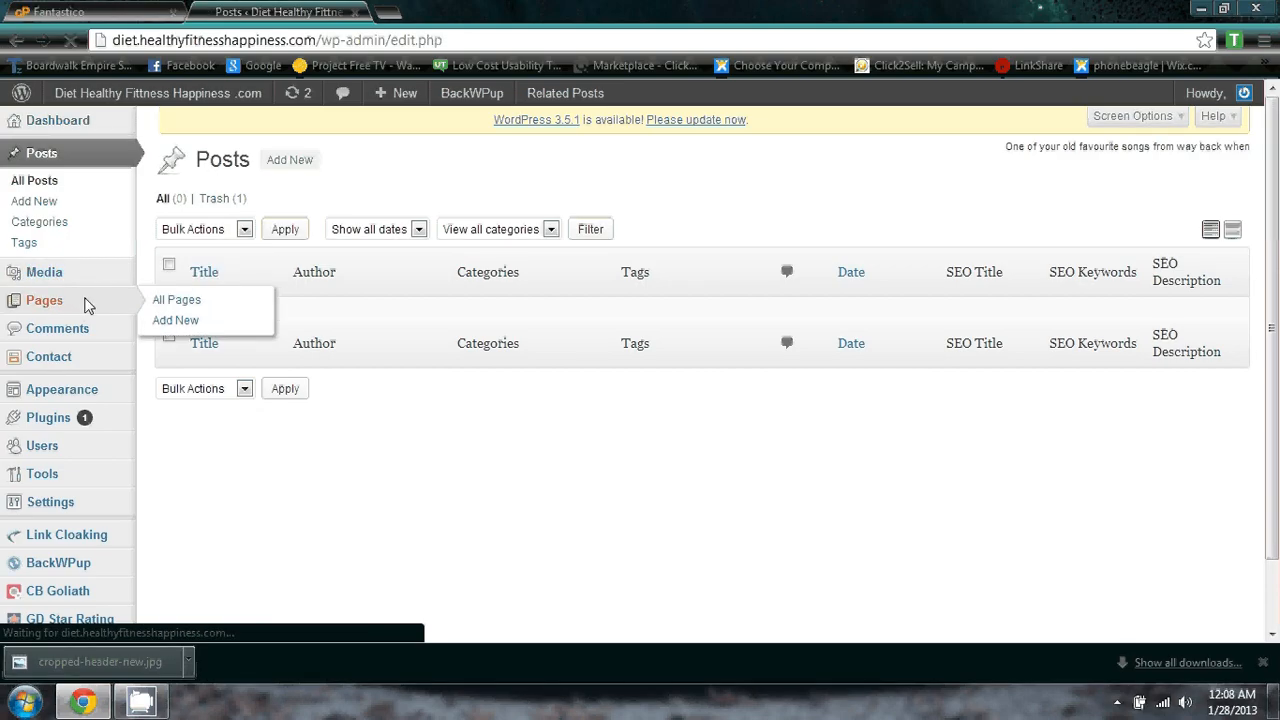
{"action": "left_click", "coordinate": [60, 304]}
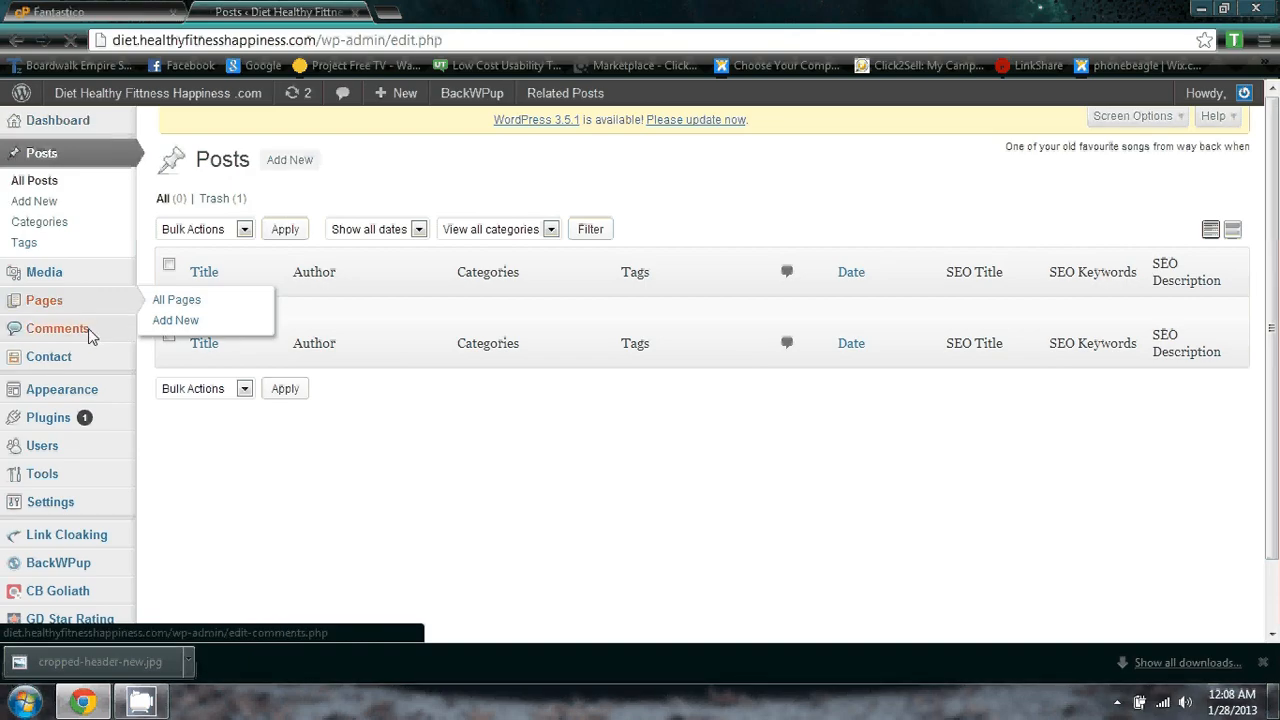
{"action": "left_click", "coordinate": [88, 362]}
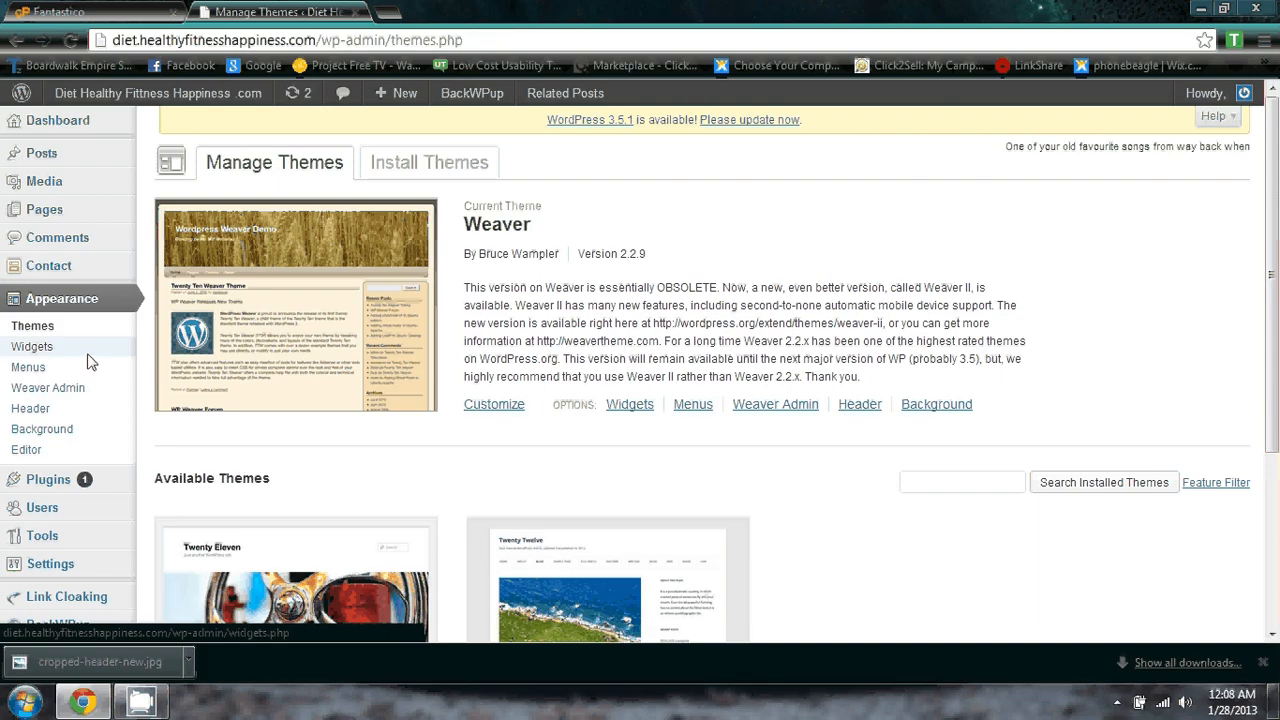
Copy the Contact form 1 shortcode from the Contact forms page, then go to All Posts.
{"action": "left_click", "coordinate": [79, 262]}
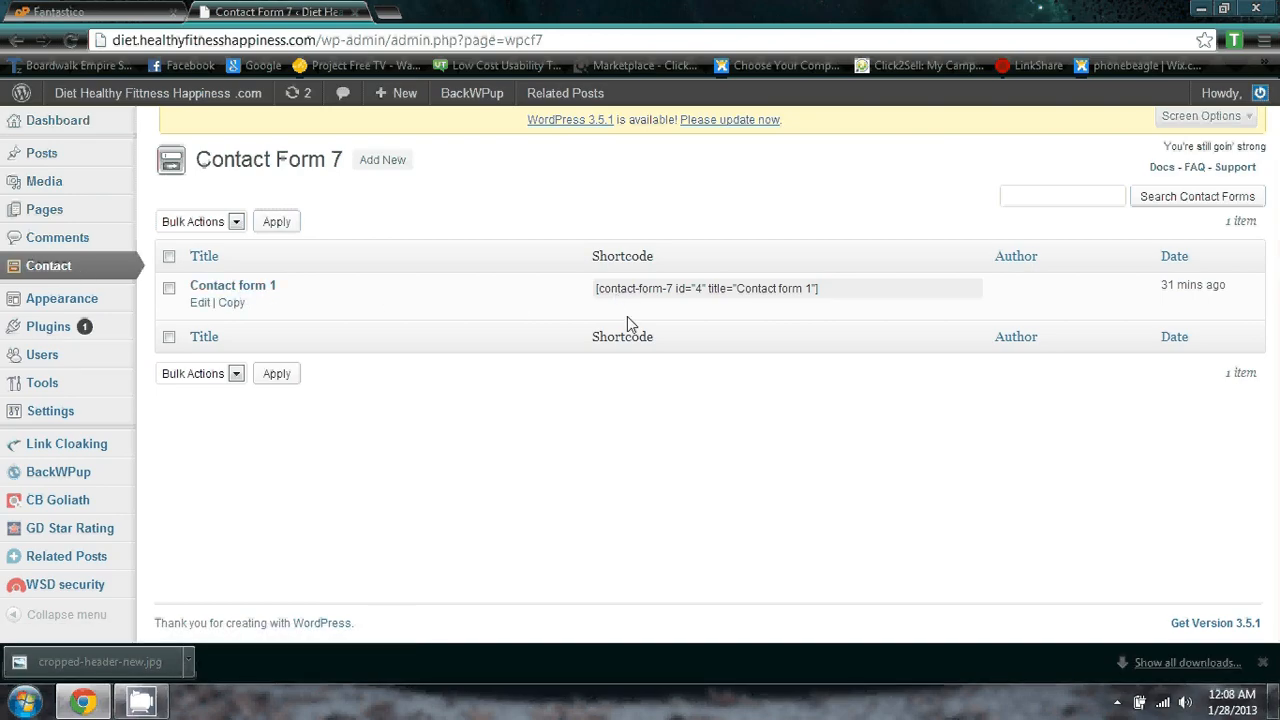
{"action": "left_click_drag", "start_coordinate": [579, 293], "coordinate": [763, 288]}
{"action": "right_click", "coordinate": [763, 288]}
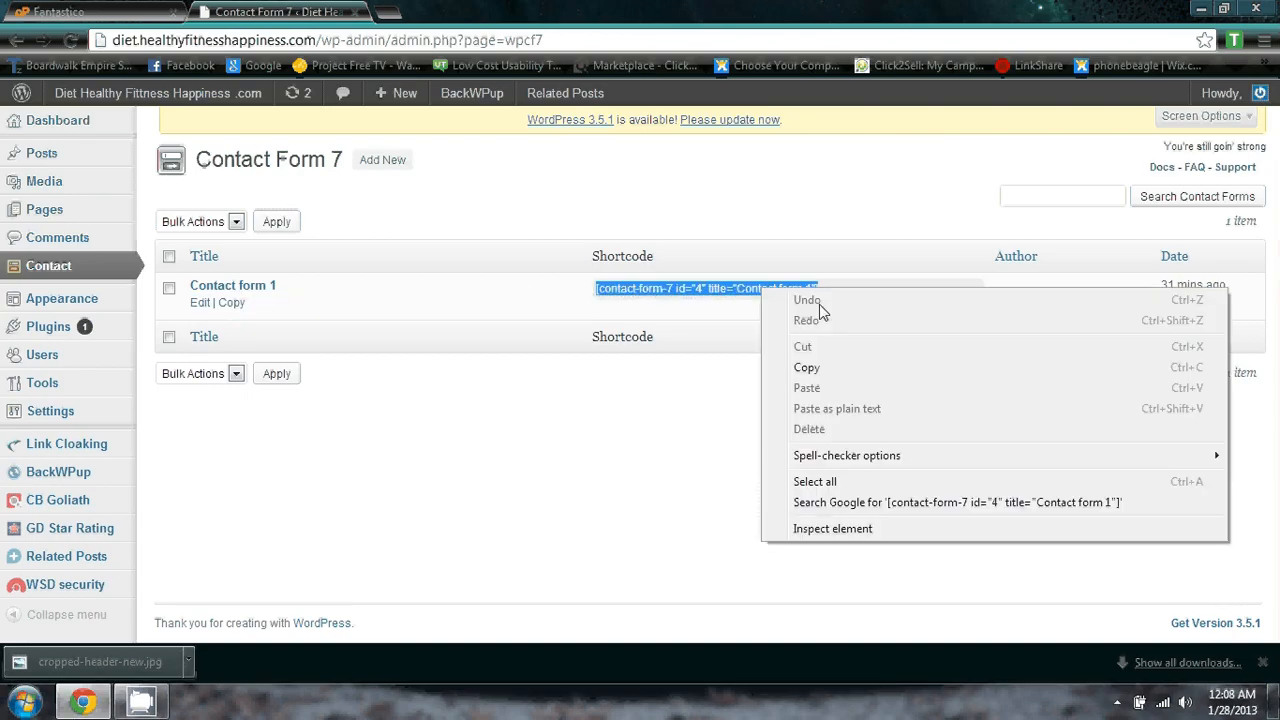
{"action": "left_click", "coordinate": [820, 370]}
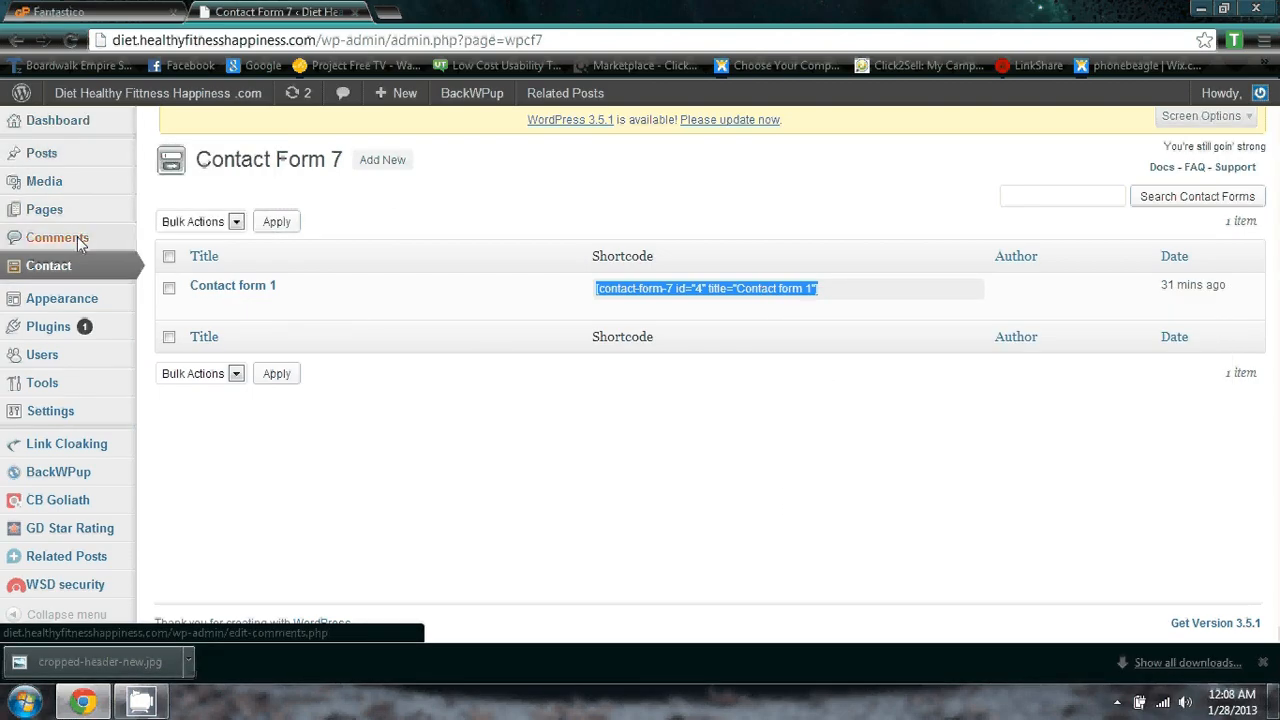
{"action": "left_click", "coordinate": [80, 152]}
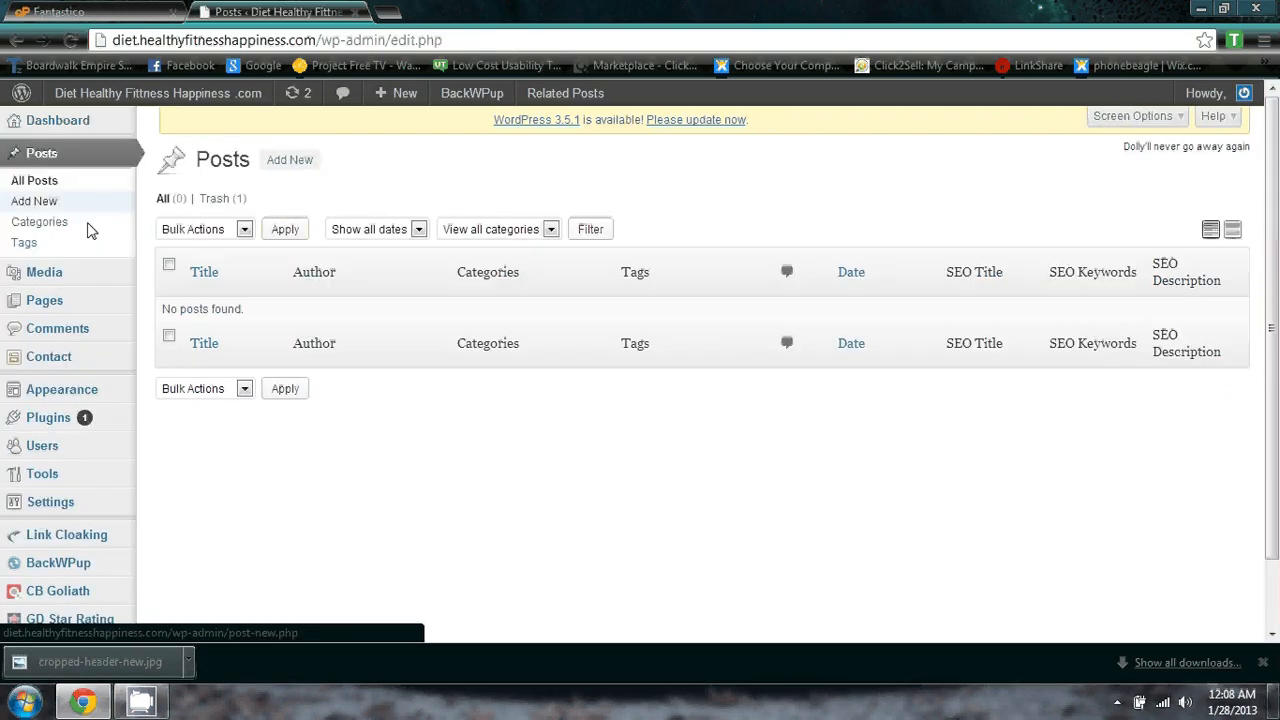
{"action": "left_click", "coordinate": [91, 188]}
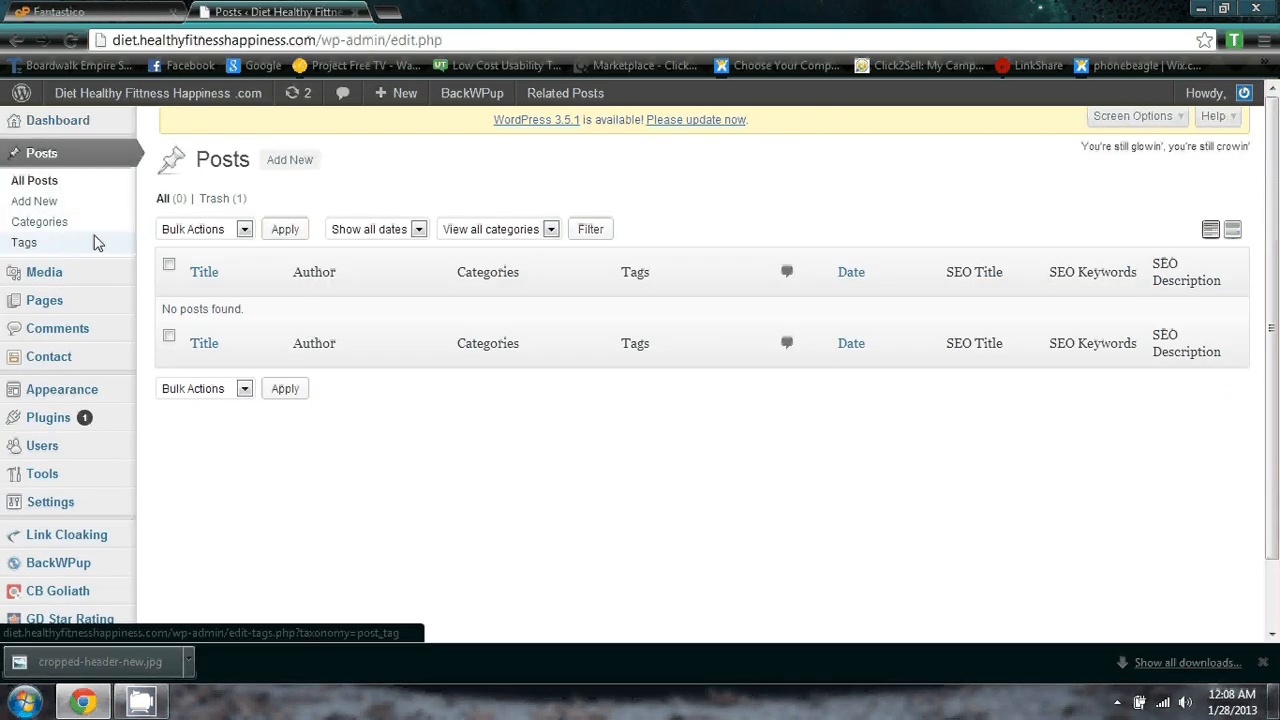
Open the Contact page for editing from the All Pages list.
{"action": "mouse_move", "coordinate": [62, 303]}
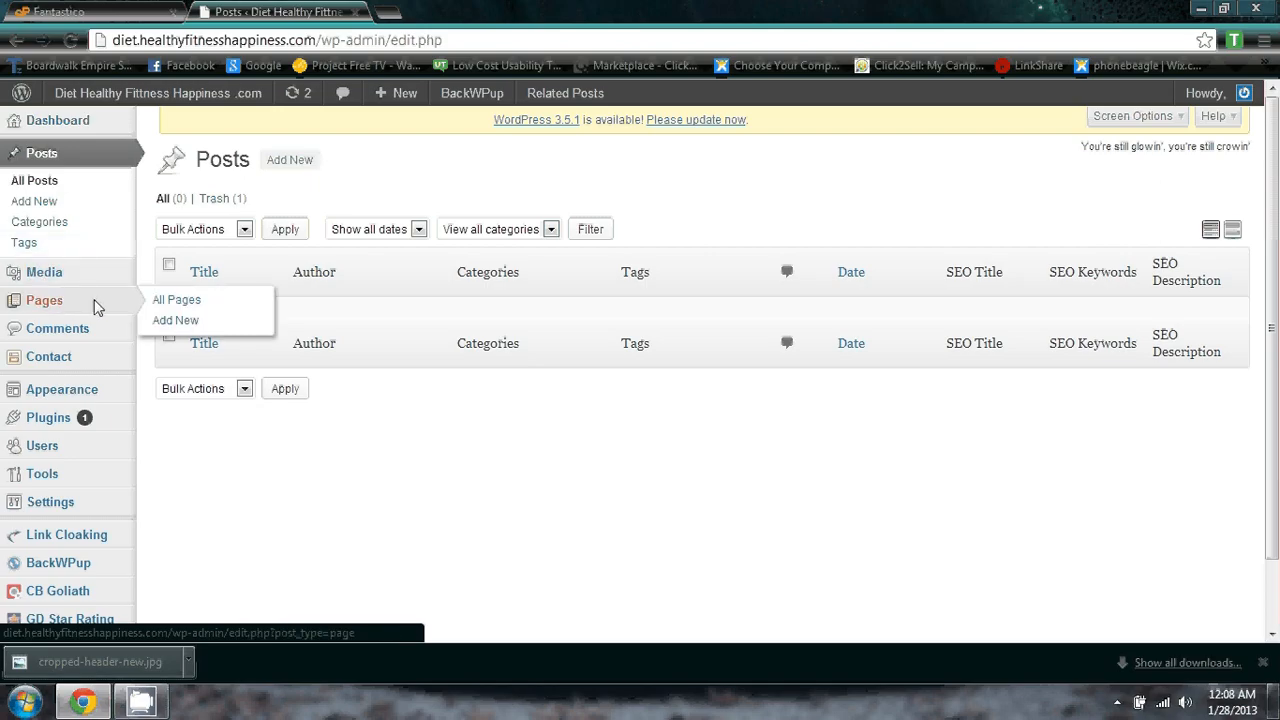
{"action": "left_click", "coordinate": [172, 301]}
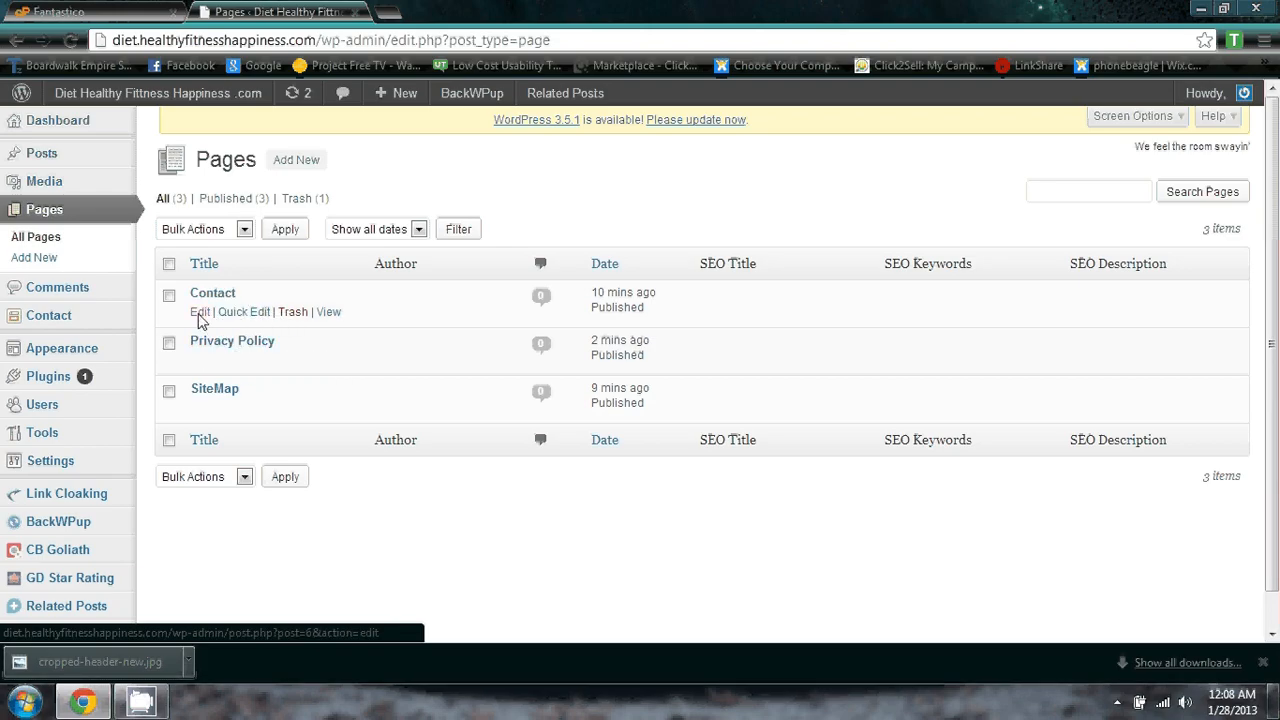
{"action": "left_click", "coordinate": [199, 313]}
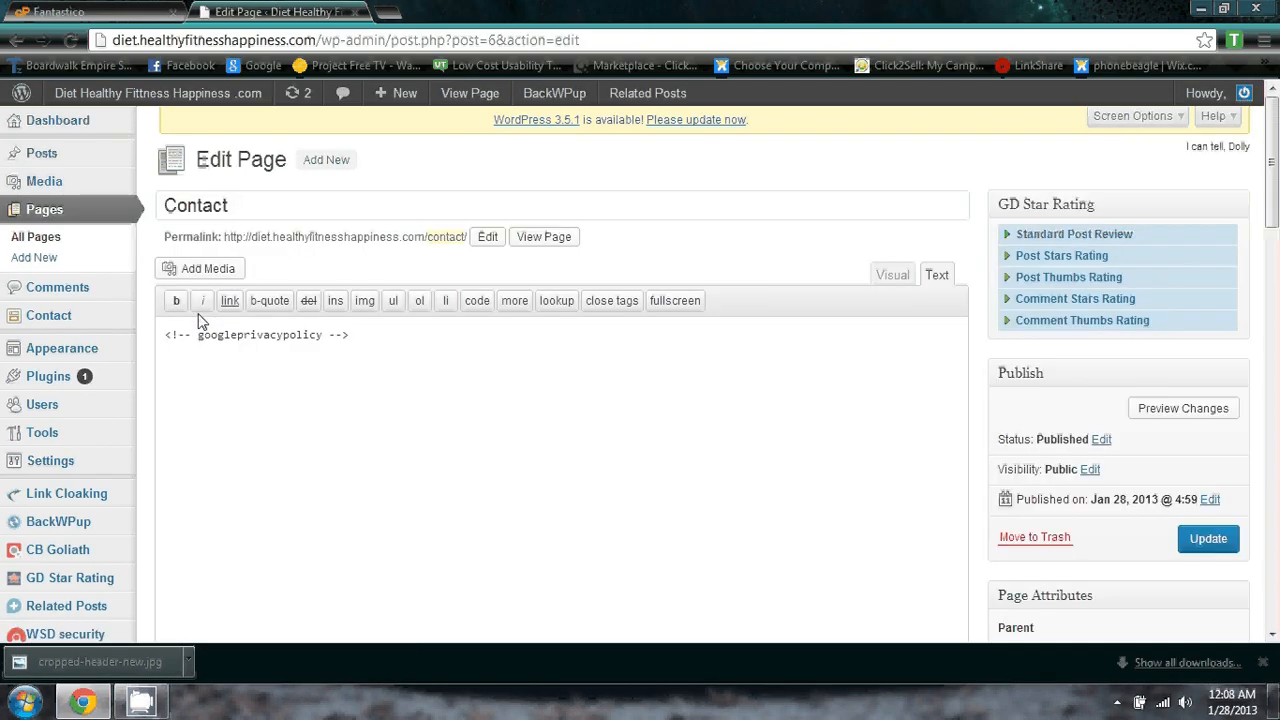
Replace the googleprivacypolicy comment with the pasted Contact form 1 shortcode and update the page.
{"action": "left_click_drag", "start_coordinate": [386, 357], "coordinate": [155, 347]}
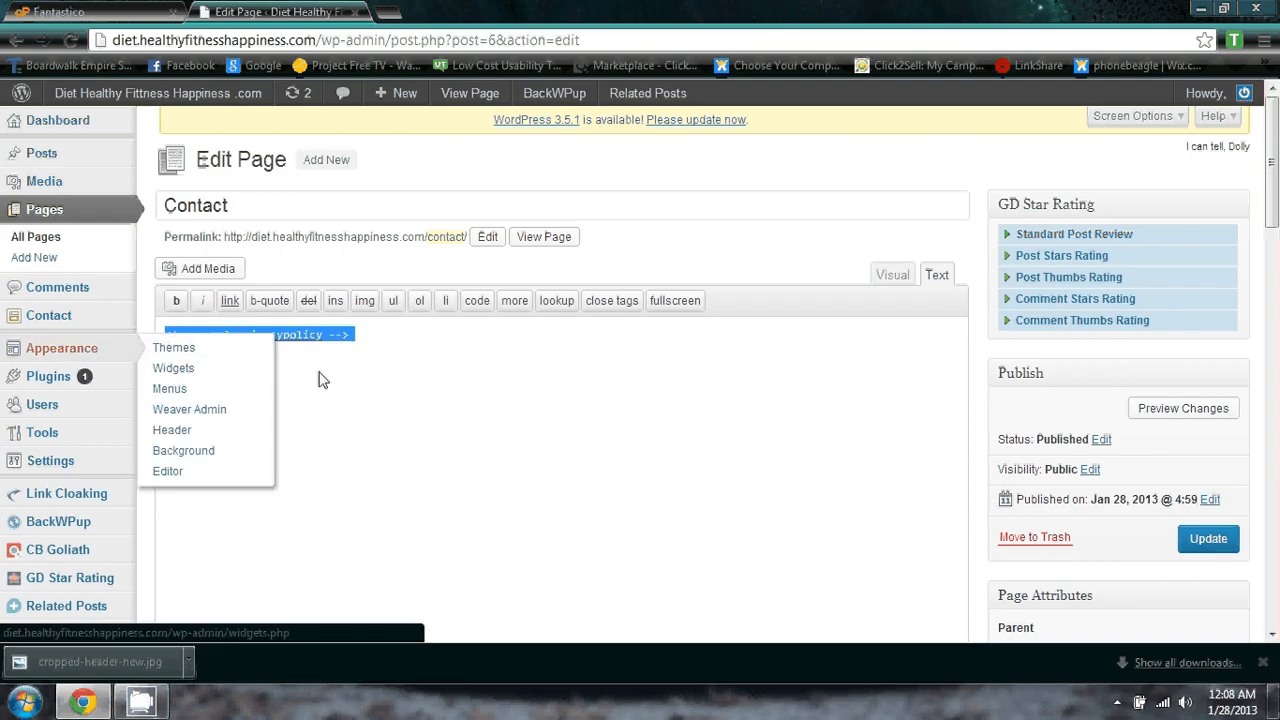
{"action": "key", "text": "Delete"}
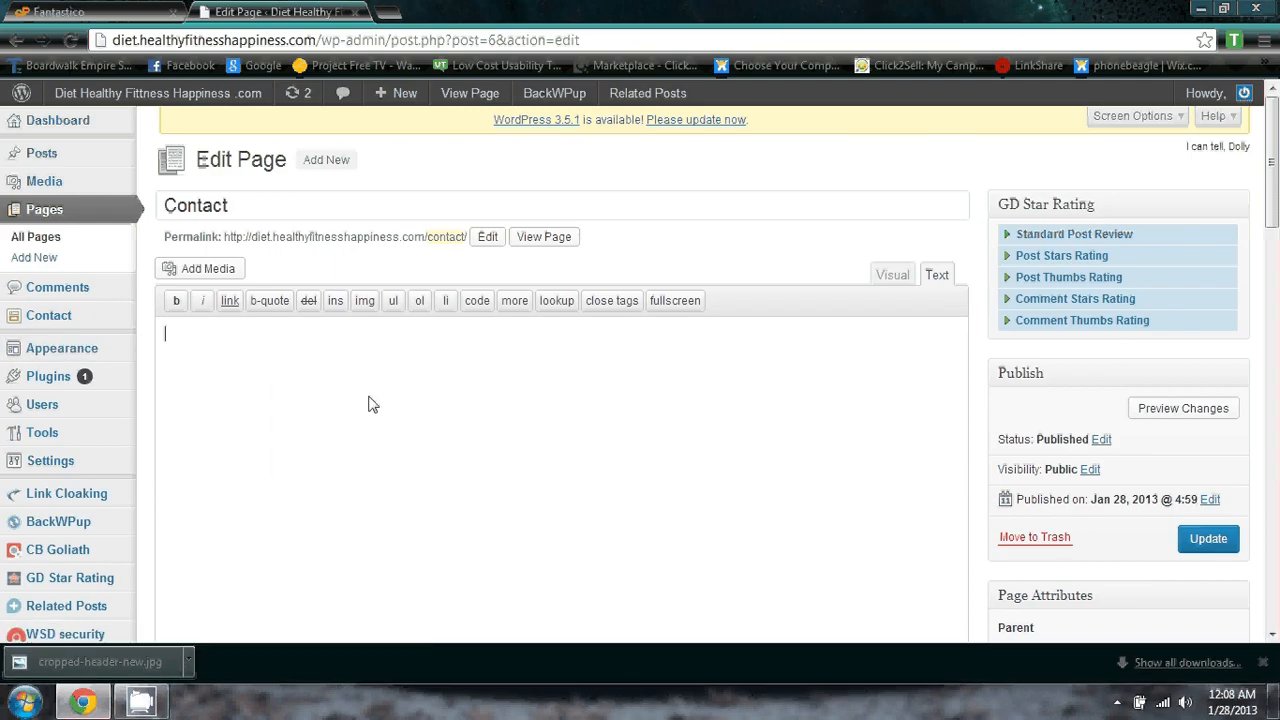
{"action": "right_click", "coordinate": [262, 366]}
{"action": "left_click", "coordinate": [310, 466]}
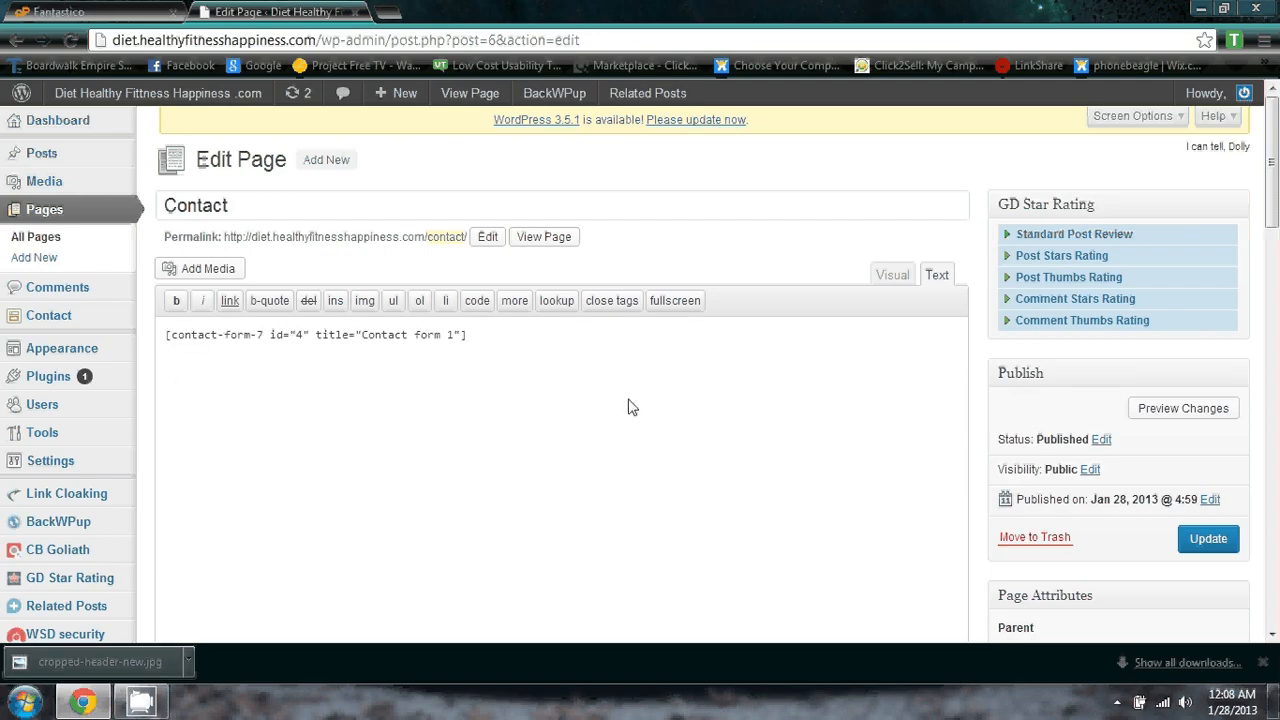
{"action": "left_click", "coordinate": [1206, 539]}
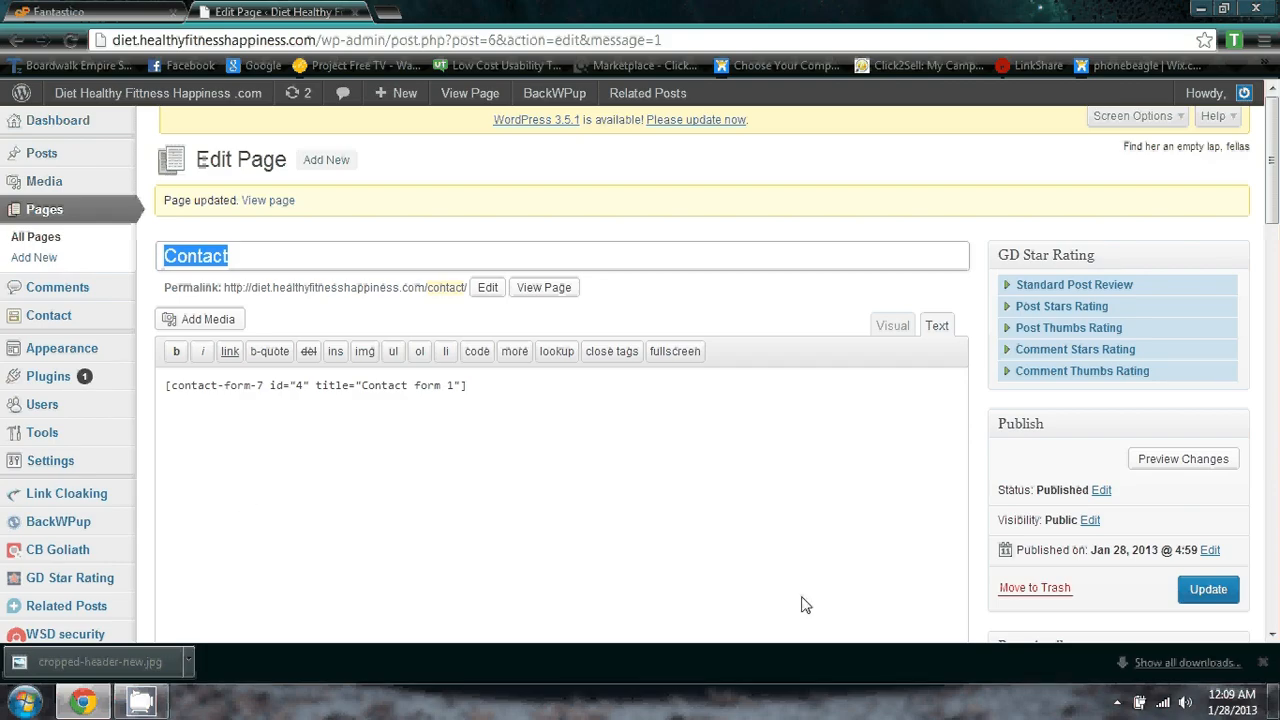
{"action": "mouse_move", "coordinate": [175, 97]}
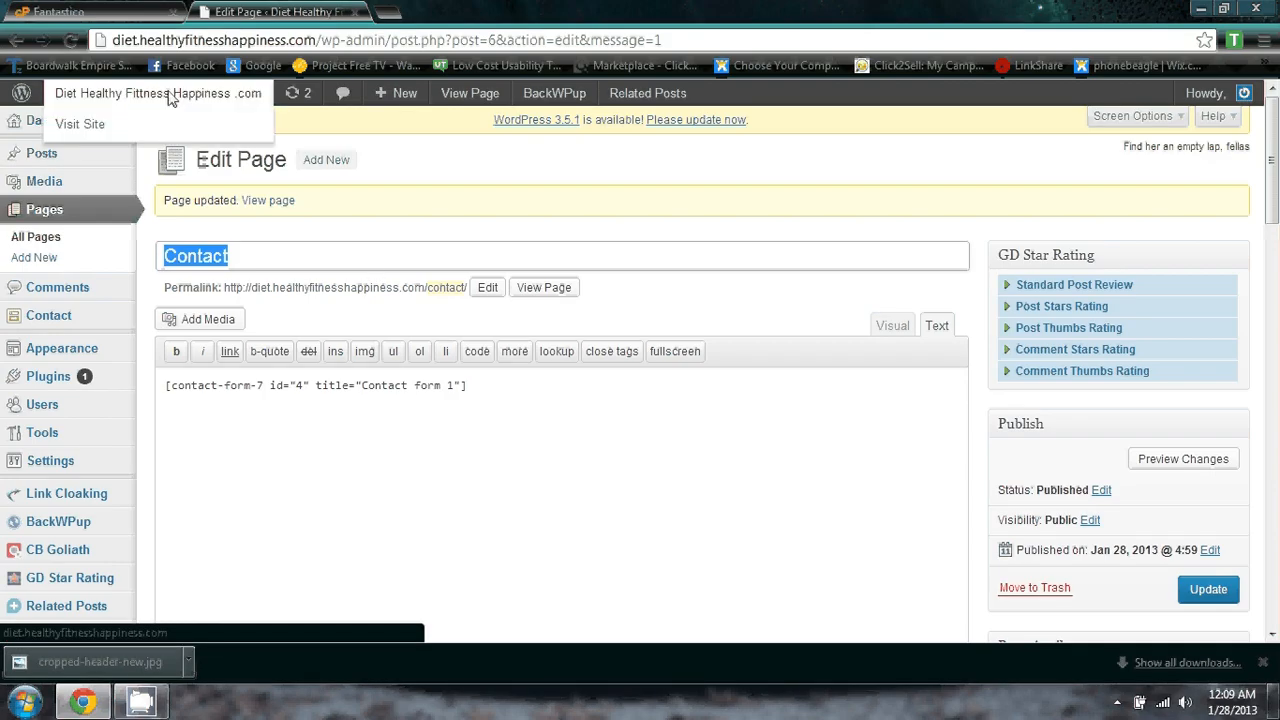
{"action": "left_click", "coordinate": [78, 126]}
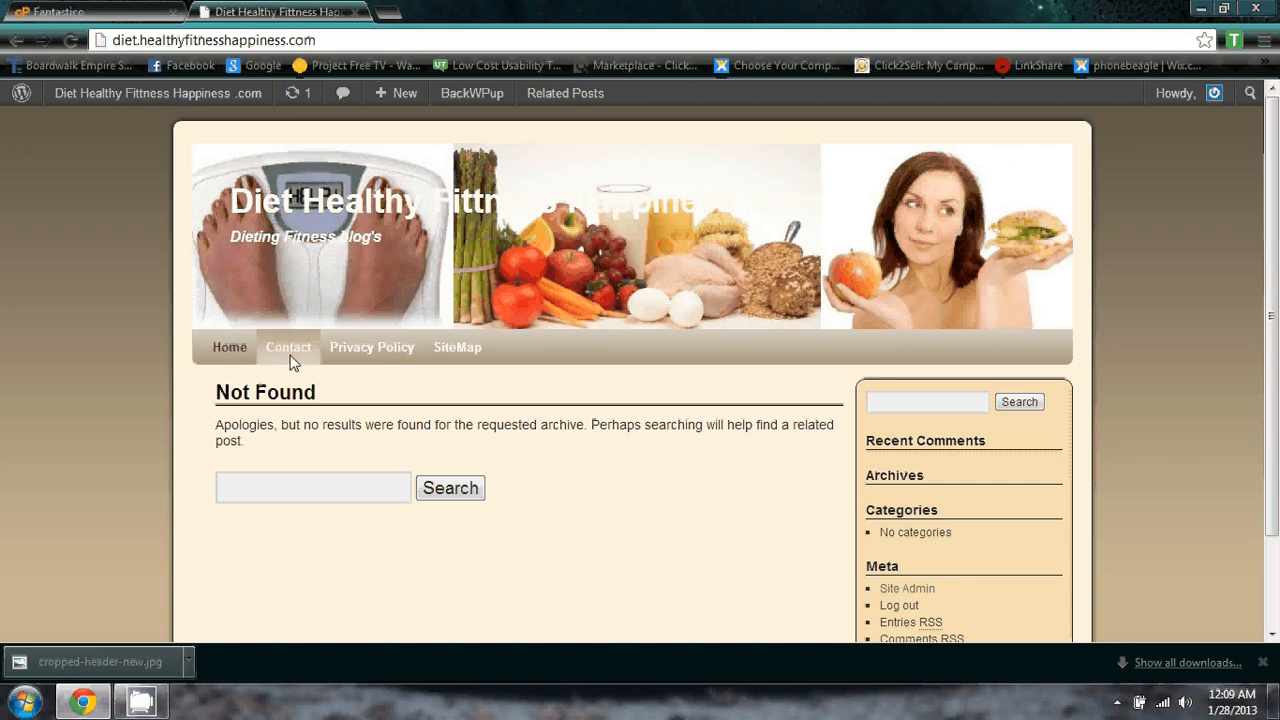
{"action": "left_click", "coordinate": [290, 350]}
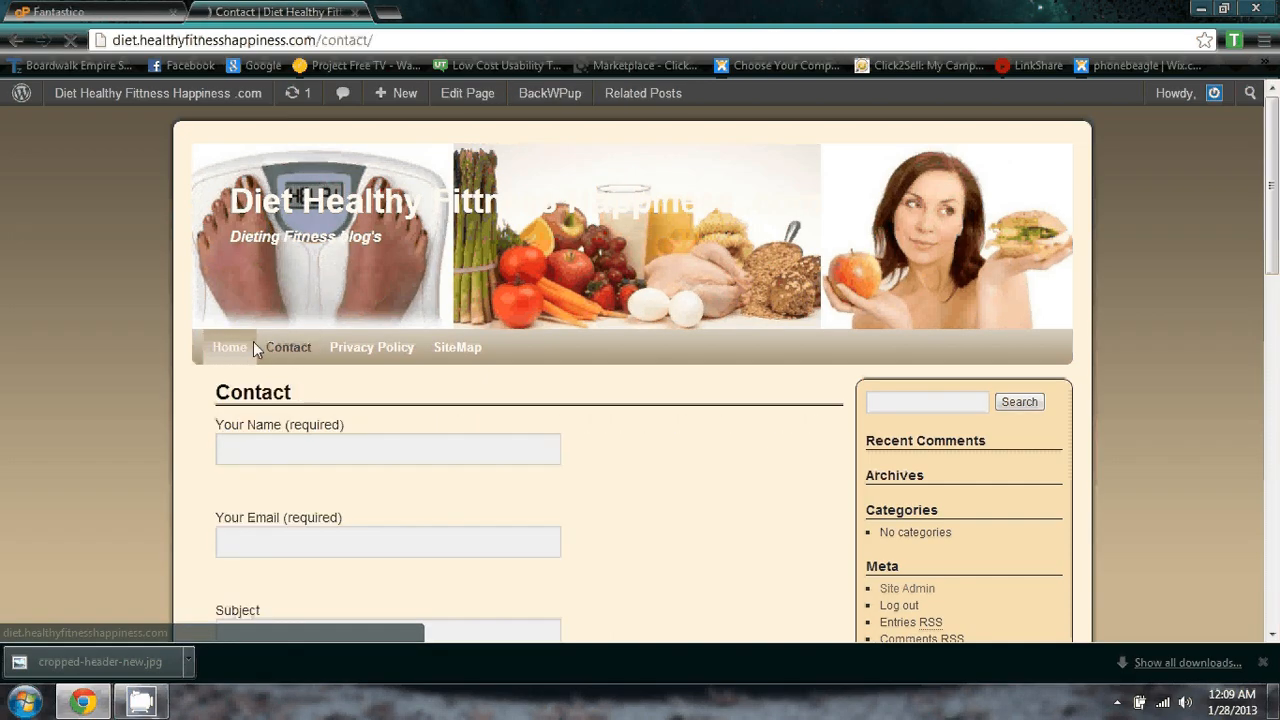
{"action": "scroll", "coordinate": [280, 355], "scroll_direction": "down", "scroll_amount": 3}
{"action": "scroll", "coordinate": [300, 280], "scroll_direction": "up", "scroll_amount": 1}
{"action": "scroll", "coordinate": [300, 273], "scroll_direction": "down", "scroll_amount": 1}
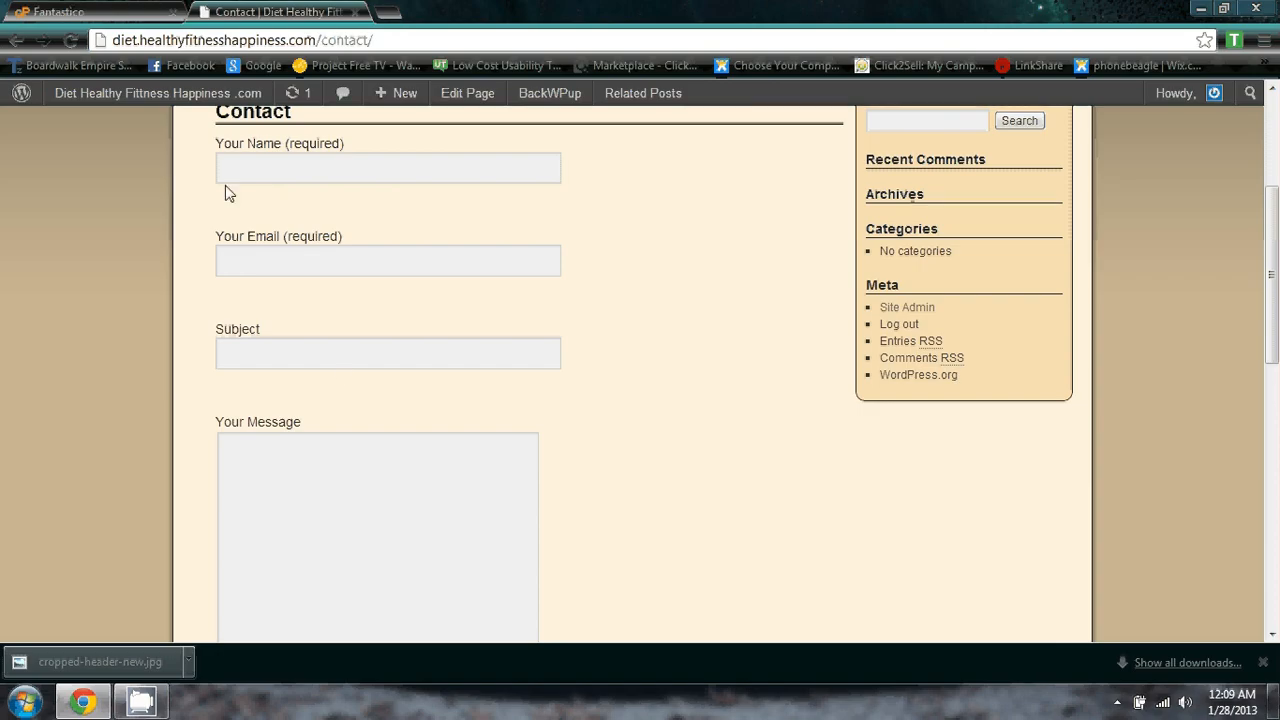
{"action": "left_click", "coordinate": [280, 172]}
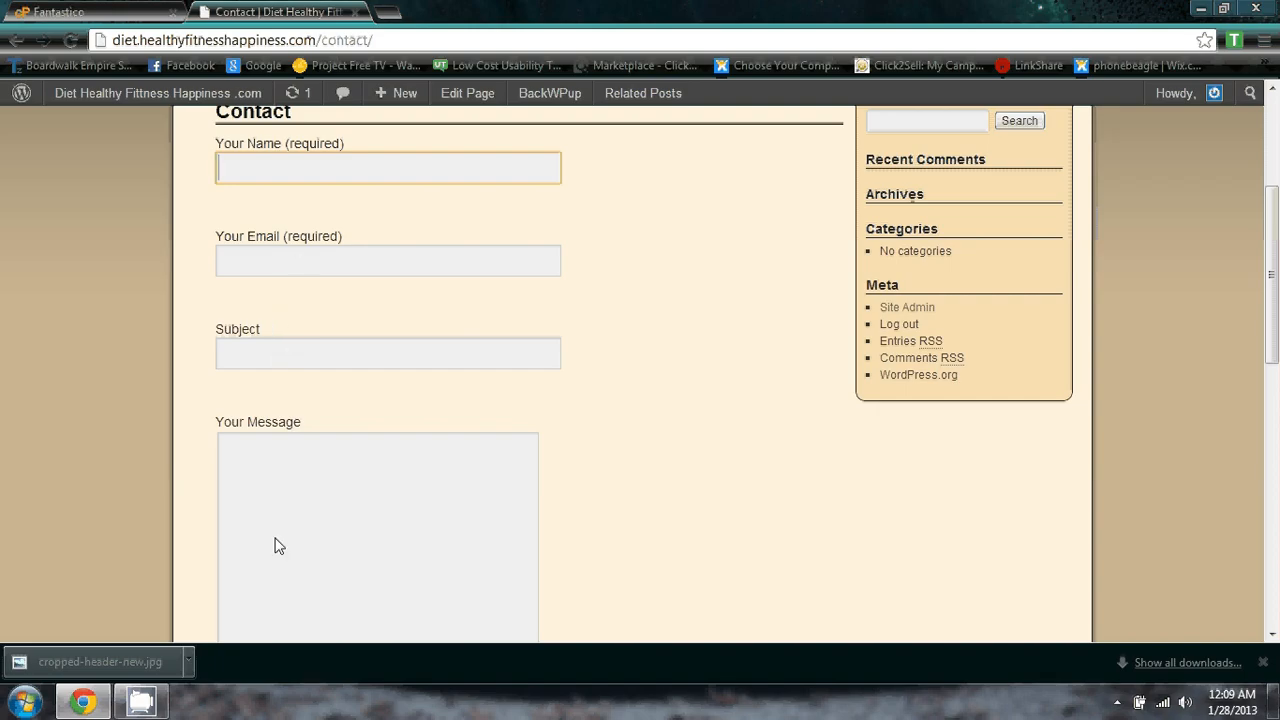
{"action": "scroll", "coordinate": [276, 530], "scroll_direction": "down", "scroll_amount": 5}
{"action": "scroll", "coordinate": [280, 521], "scroll_direction": "up", "scroll_amount": 3}
{"action": "scroll", "coordinate": [281, 520], "scroll_direction": "down", "scroll_amount": 3}
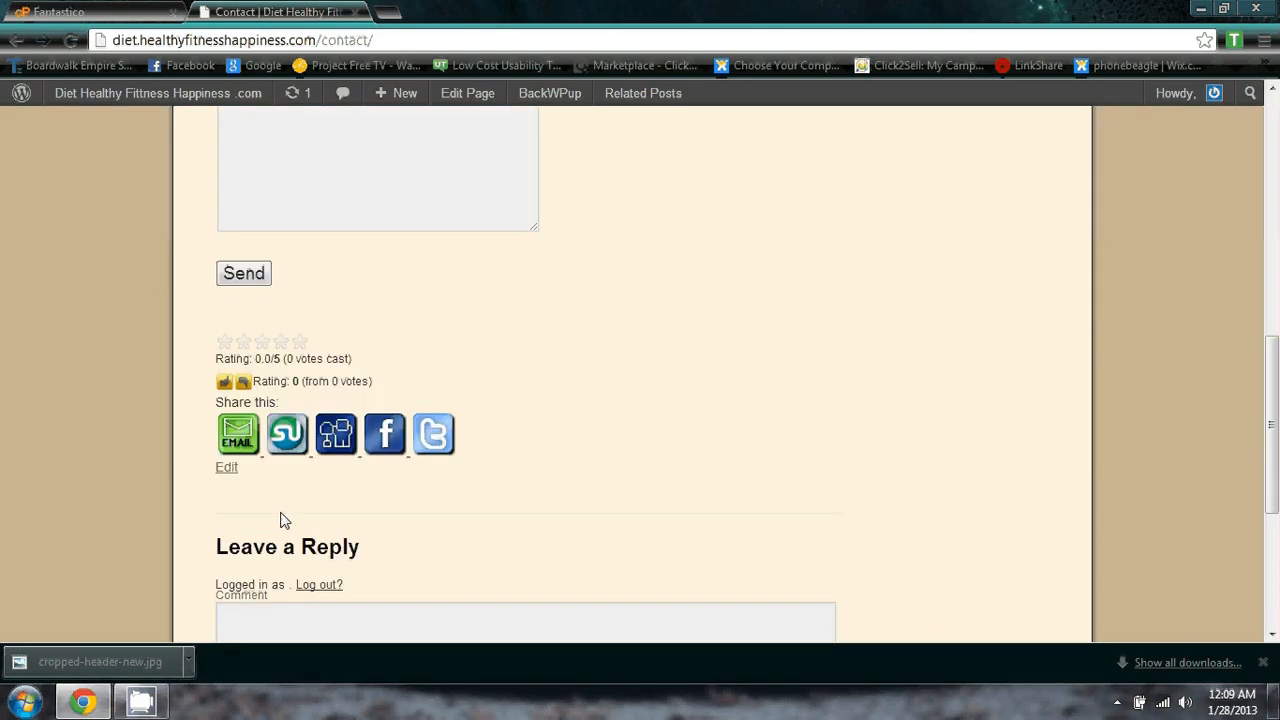
{"action": "scroll", "coordinate": [286, 514], "scroll_direction": "down", "scroll_amount": 3}
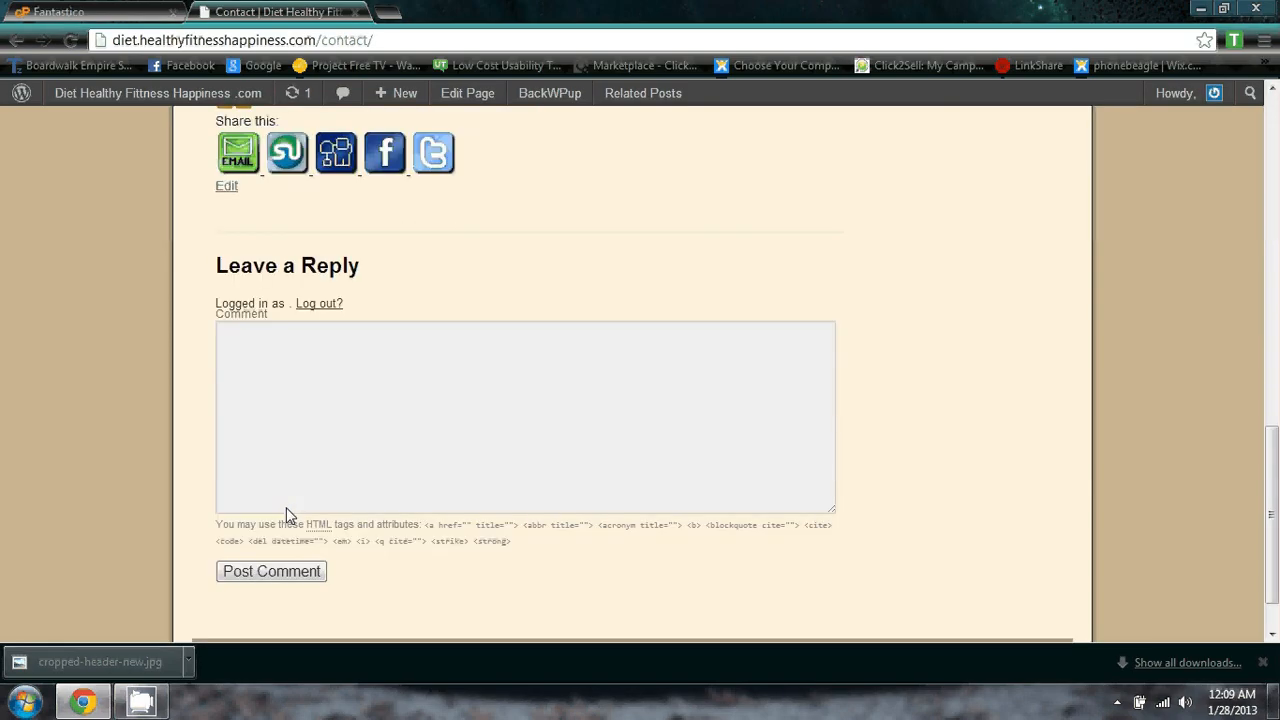
{"action": "scroll", "coordinate": [286, 507], "scroll_direction": "up", "scroll_amount": 4}
{"action": "scroll", "coordinate": [293, 508], "scroll_direction": "up", "scroll_amount": 10}
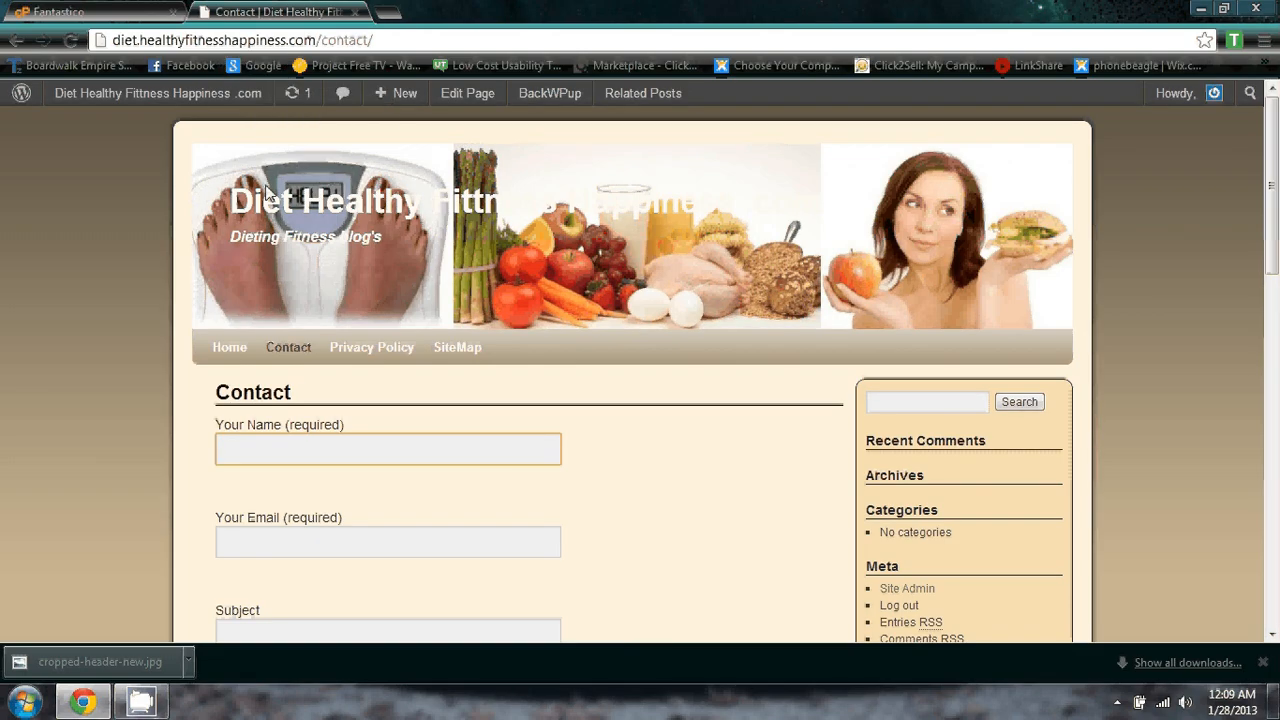
Go to the Dashboard from the admin bar, then open Appearance > Widgets.
{"action": "mouse_move", "coordinate": [120, 93]}
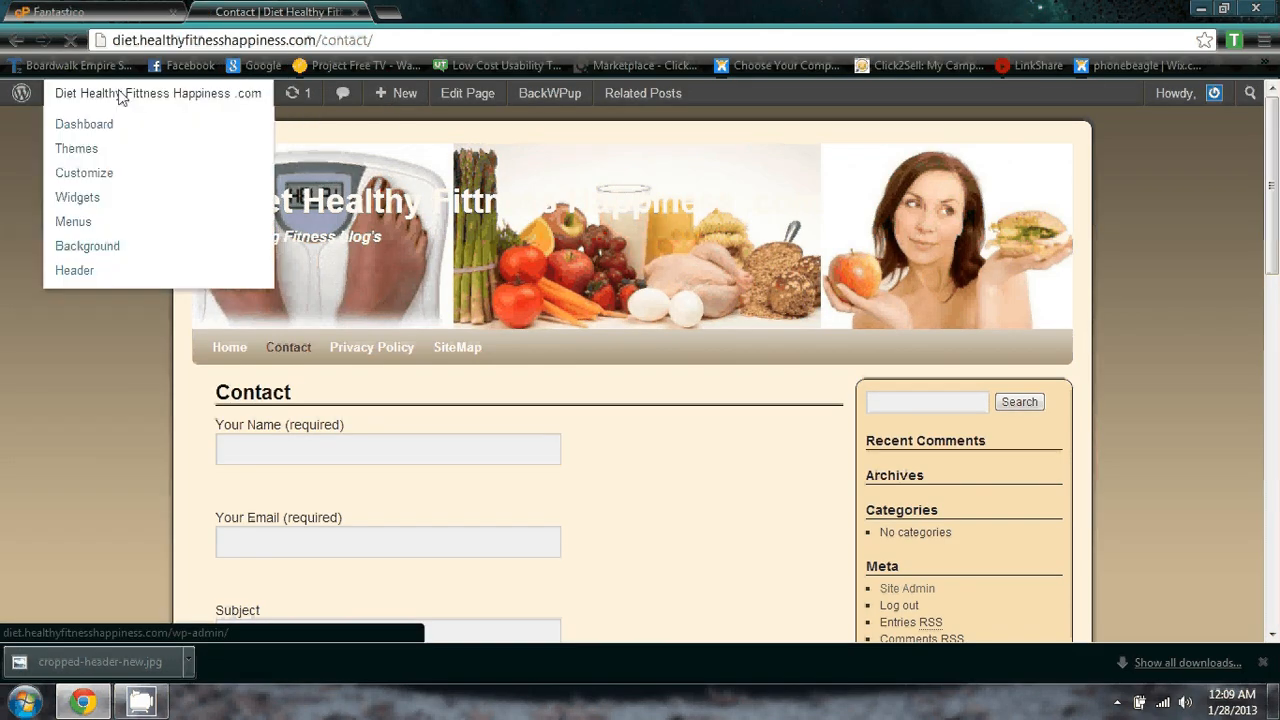
{"action": "left_click", "coordinate": [85, 125]}
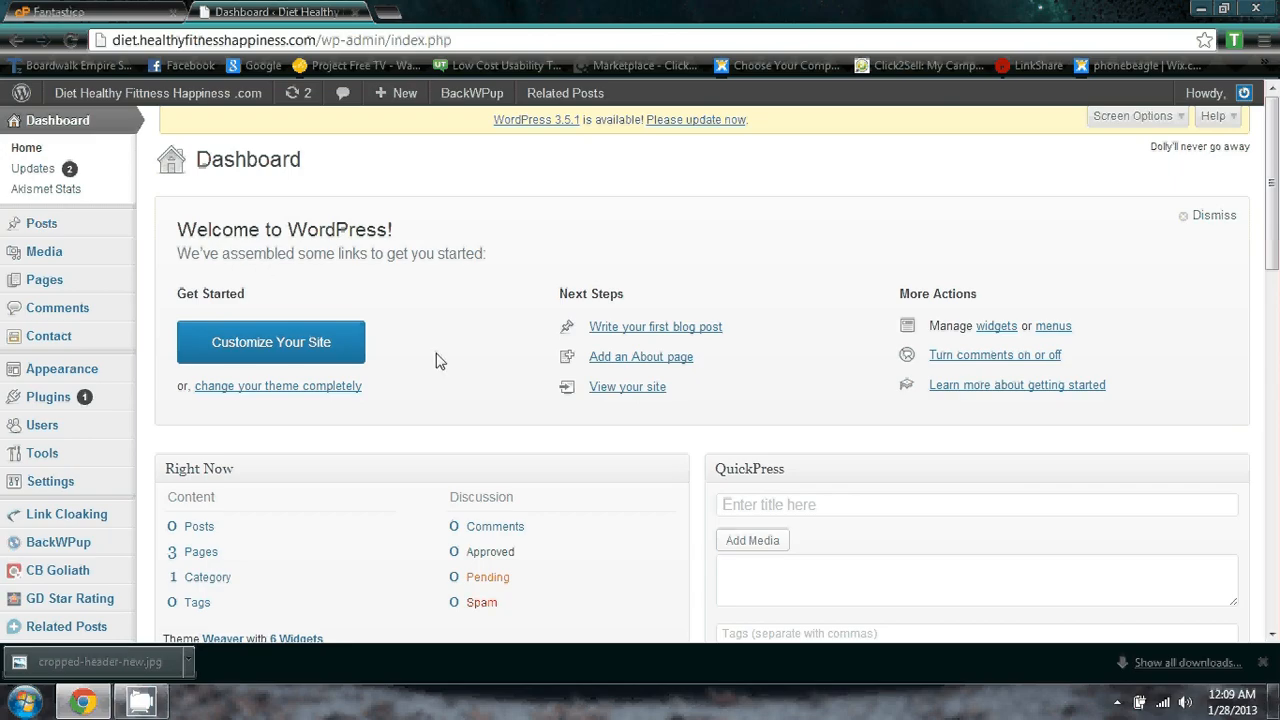
{"action": "scroll", "coordinate": [435, 355], "scroll_direction": "down", "scroll_amount": 2}
{"action": "scroll", "coordinate": [392, 323], "scroll_direction": "down", "scroll_amount": 4}
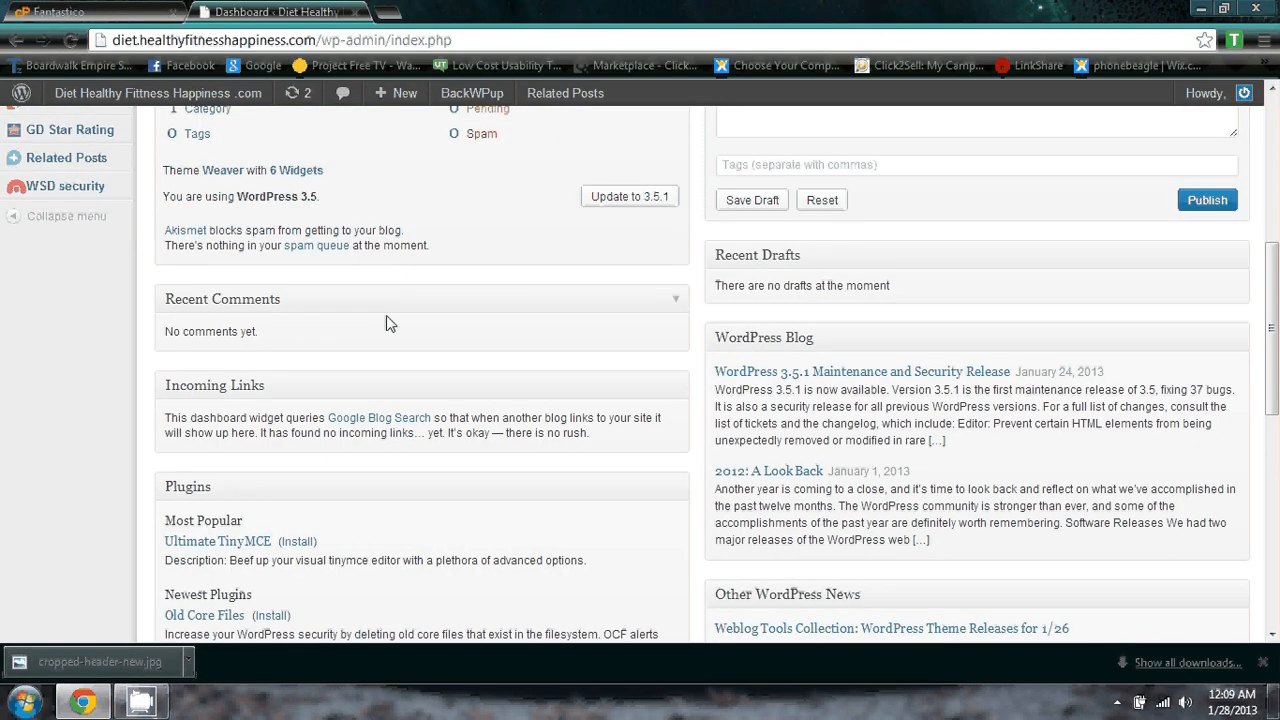
{"action": "scroll", "coordinate": [388, 323], "scroll_direction": "up", "scroll_amount": 5}
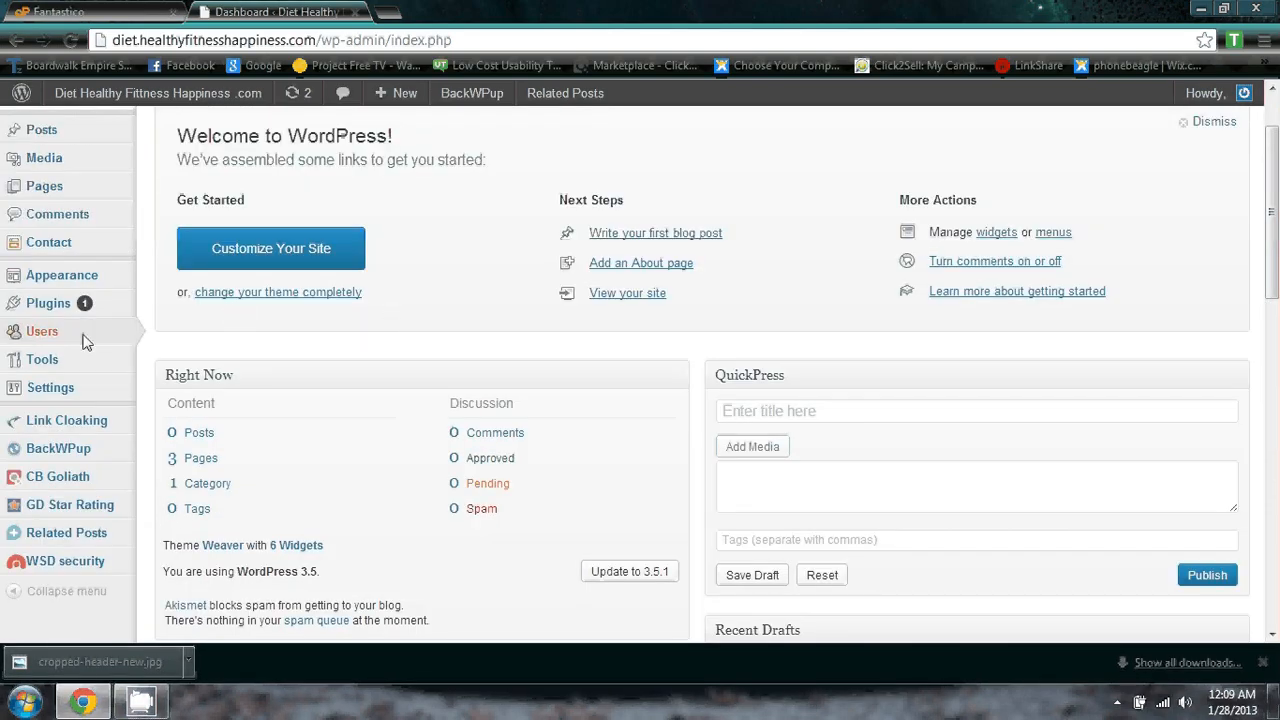
{"action": "mouse_move", "coordinate": [70, 313]}
{"action": "mouse_move", "coordinate": [68, 283]}
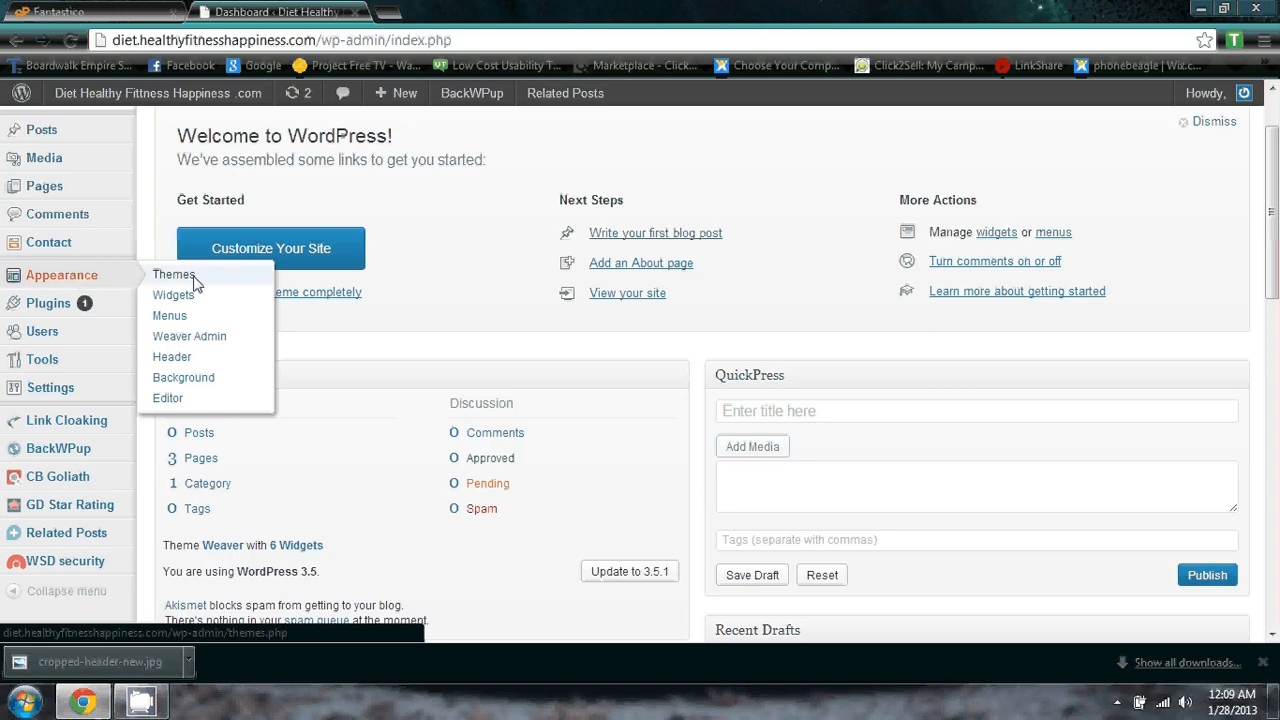
{"action": "left_click", "coordinate": [174, 297]}
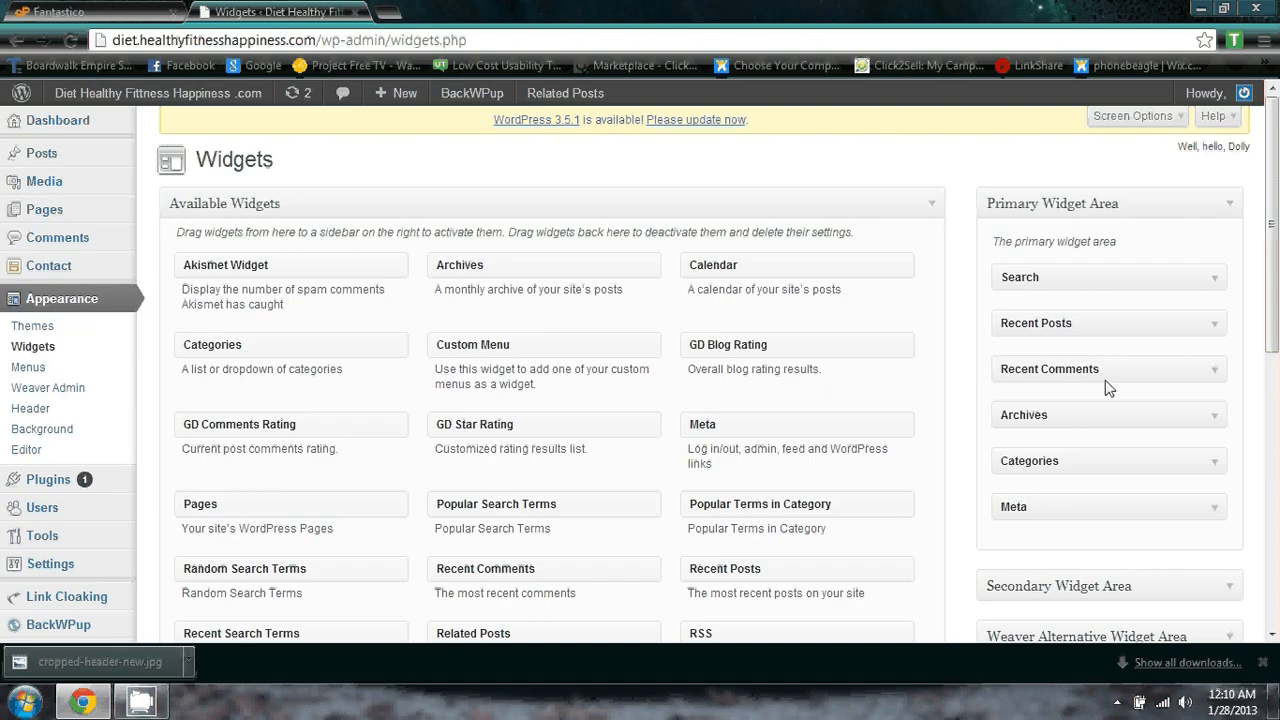
Remove Recent Comments and Meta from the Primary Widget Area and display Categories and Archives as dropdowns.
{"action": "left_click_drag", "start_coordinate": [1090, 372], "coordinate": [612, 374]}
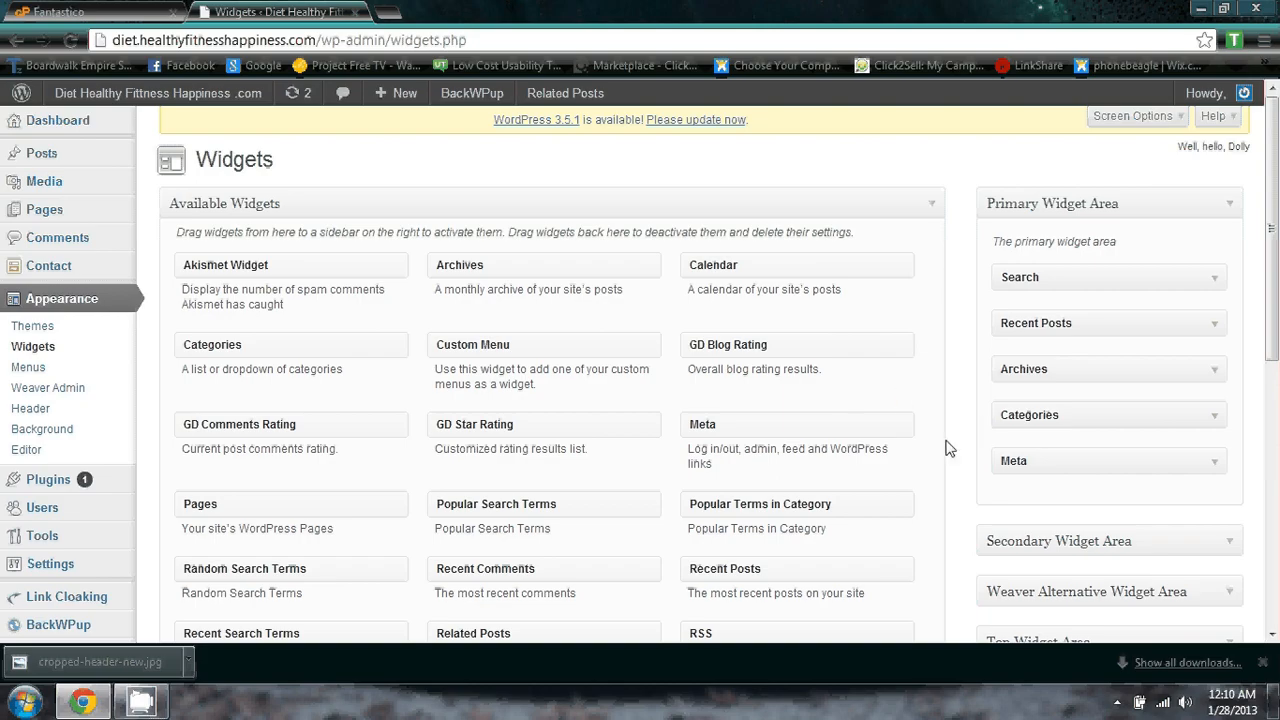
{"action": "left_click_drag", "start_coordinate": [1070, 472], "coordinate": [580, 468]}
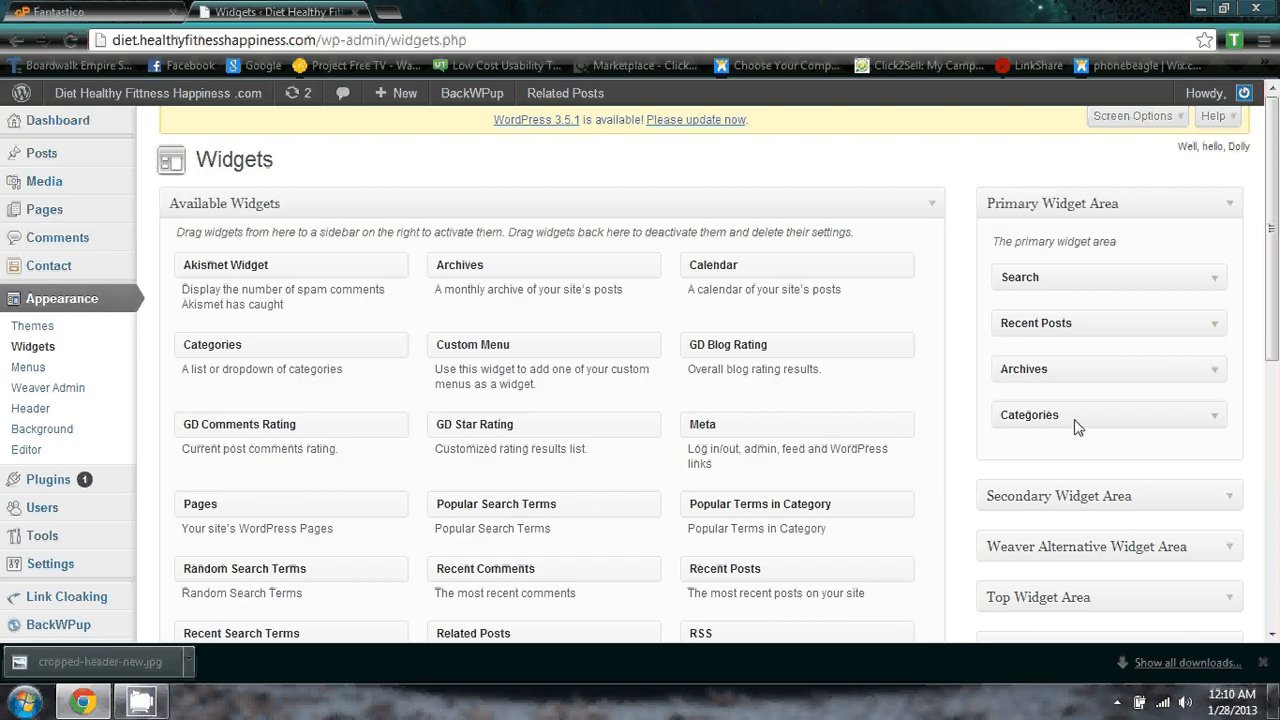
{"action": "left_click", "coordinate": [1214, 416]}
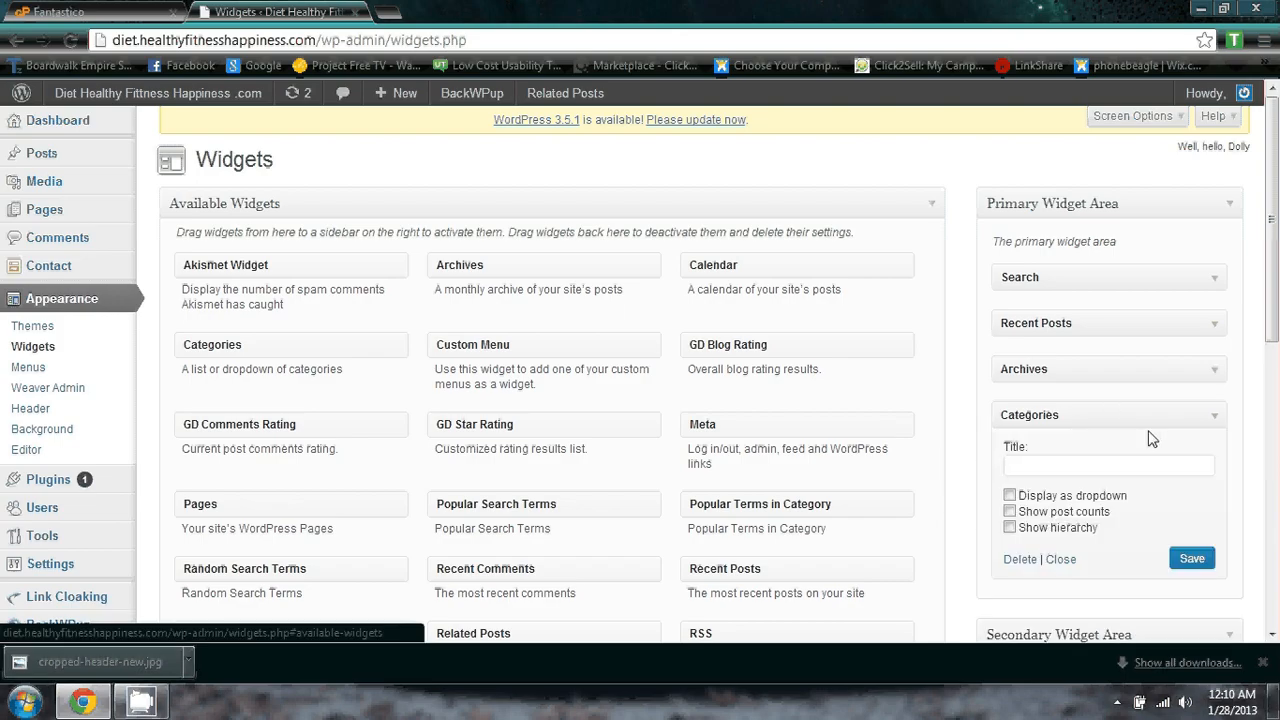
{"action": "left_click", "coordinate": [1010, 496]}
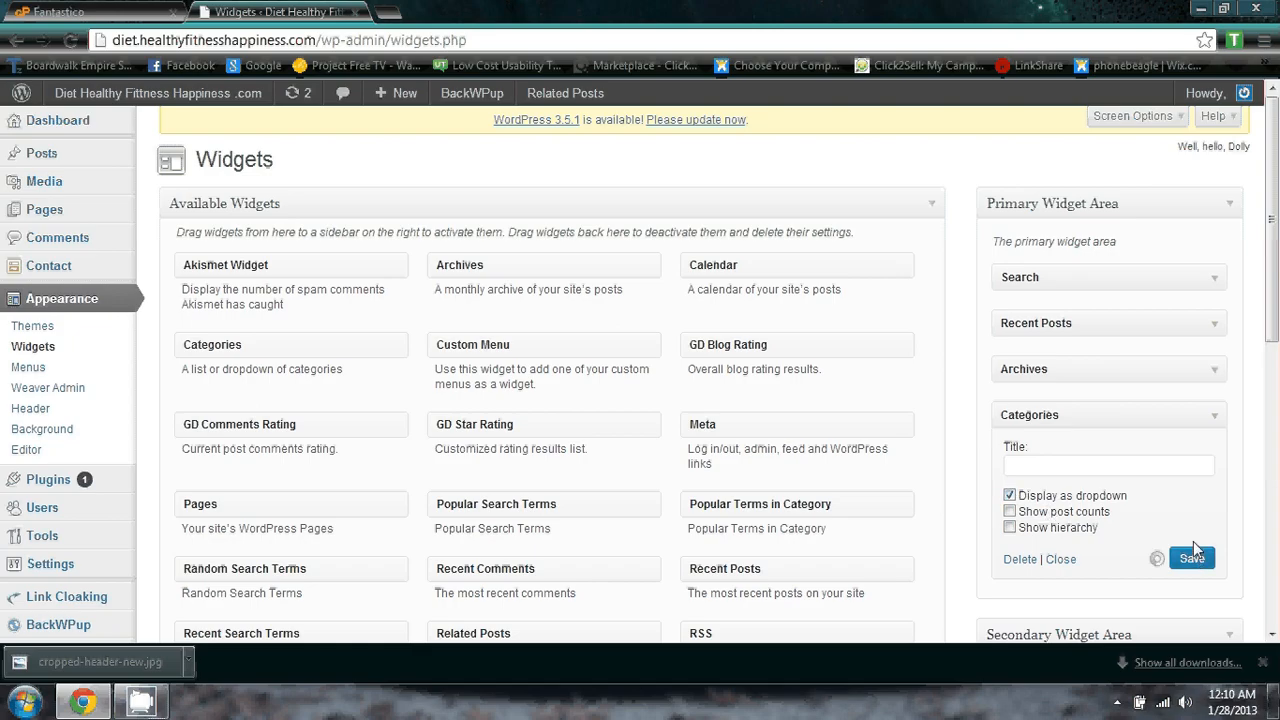
{"action": "left_click", "coordinate": [1216, 374]}
{"action": "left_click", "coordinate": [1010, 450]}
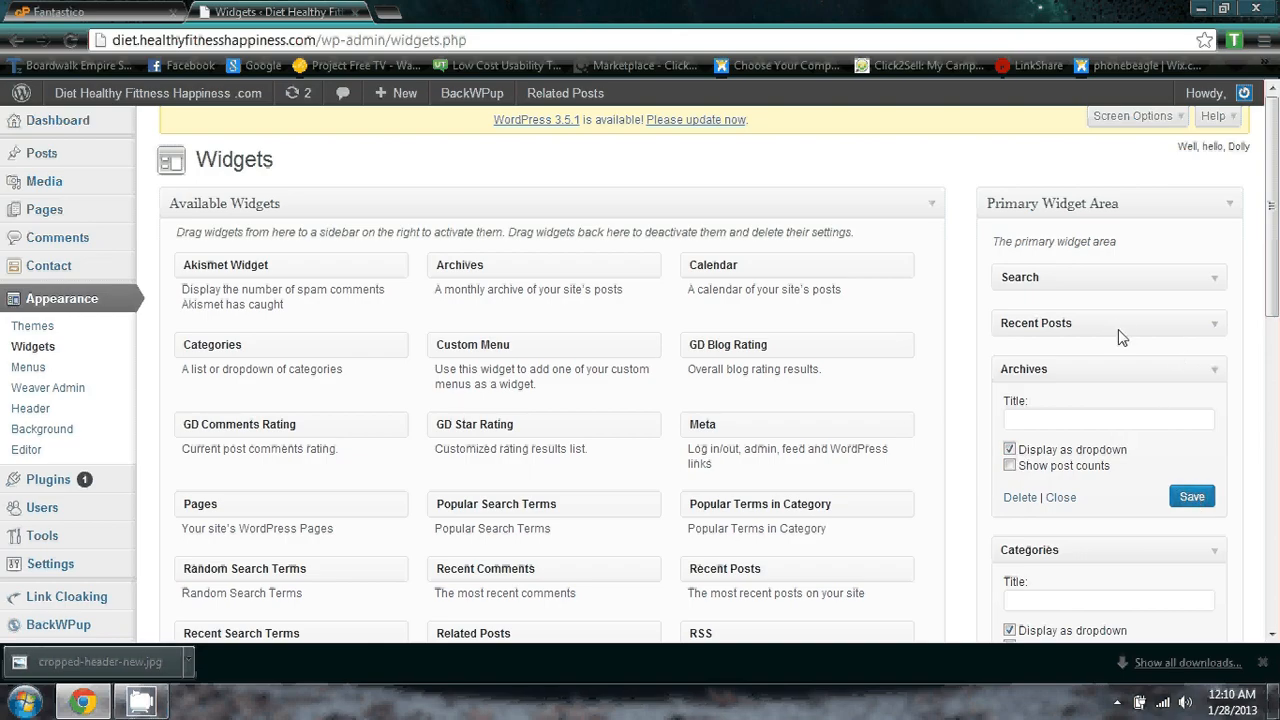
Change Recent Posts from 5 to 7 posts, save it, and collapse the Recent Posts and Search widgets.
{"action": "left_click", "coordinate": [1216, 328]}
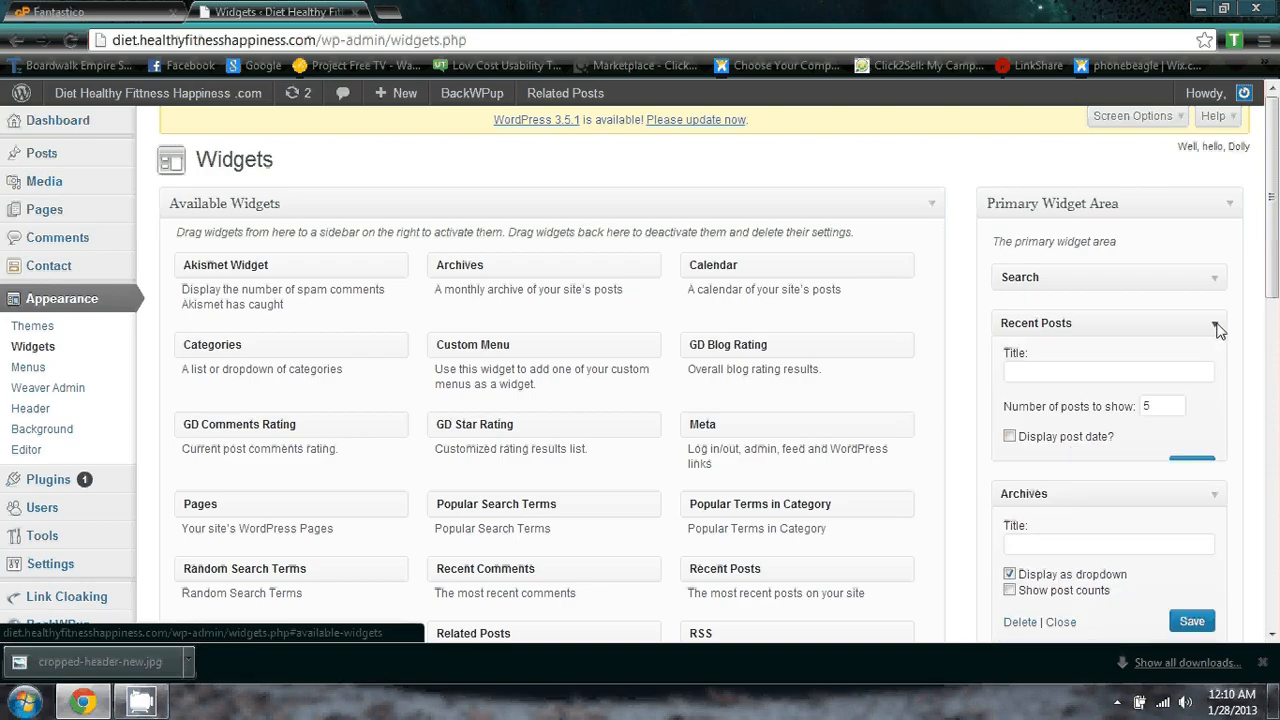
{"action": "left_click", "coordinate": [1160, 410]}
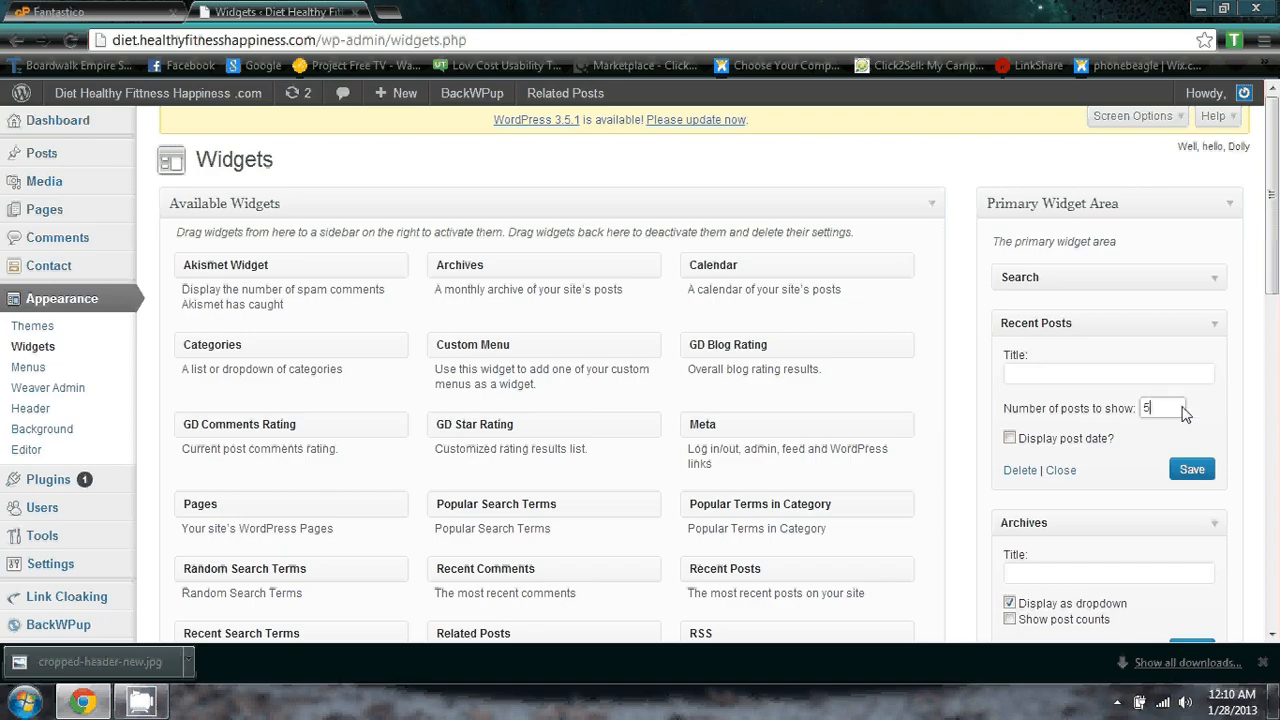
{"action": "key", "text": "BackSpace"}
{"action": "type", "text": "7"}
{"action": "left_click", "coordinate": [1176, 475]}
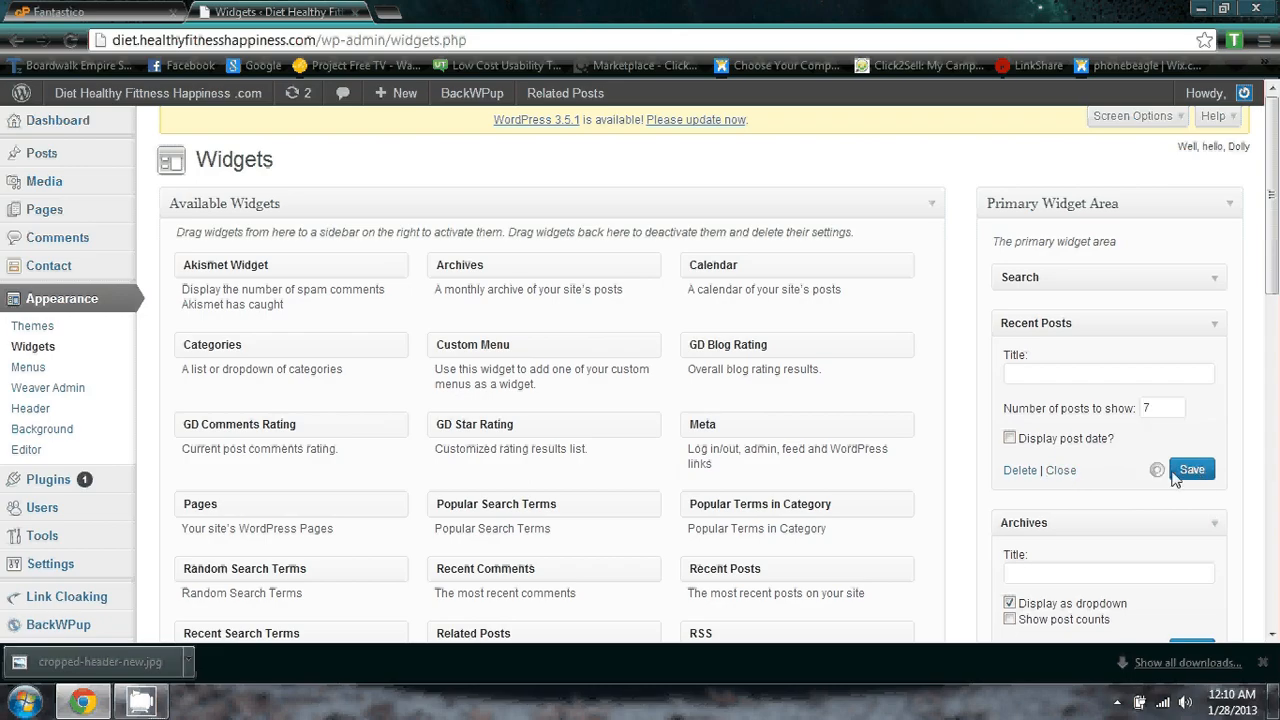
{"action": "left_click", "coordinate": [1061, 470]}
{"action": "left_click", "coordinate": [1177, 284]}
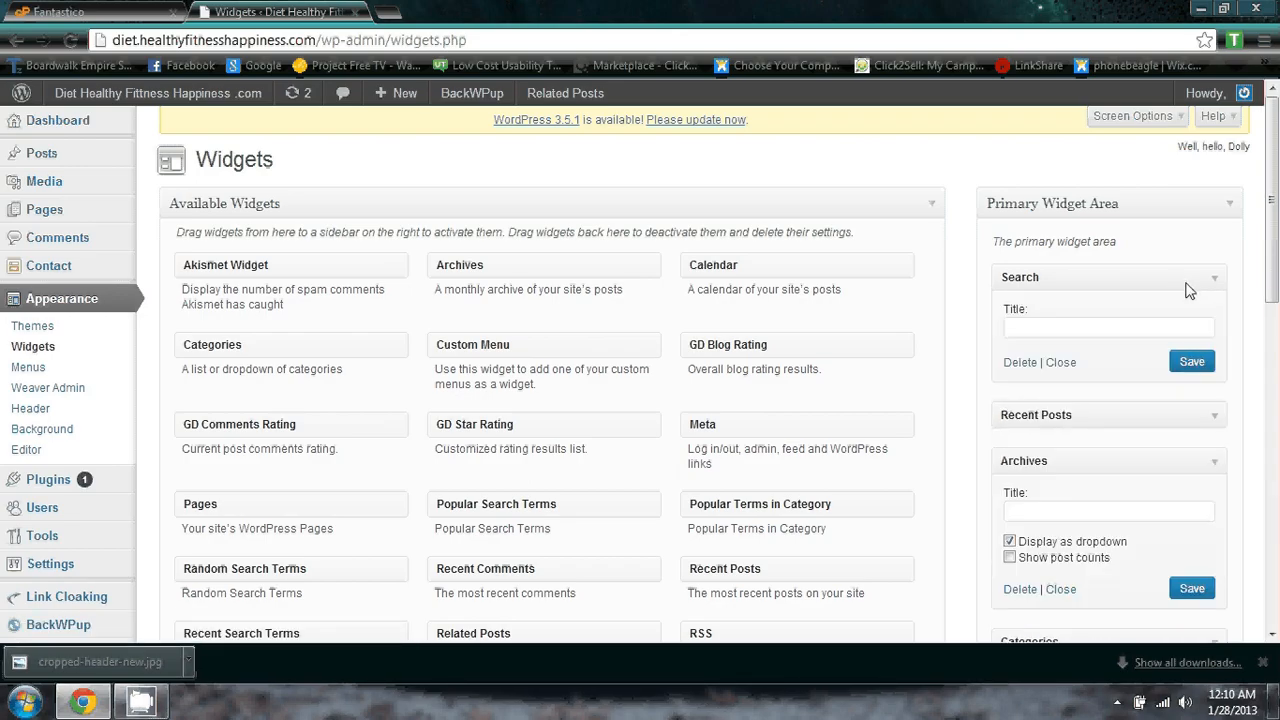
{"action": "left_click", "coordinate": [1061, 362]}
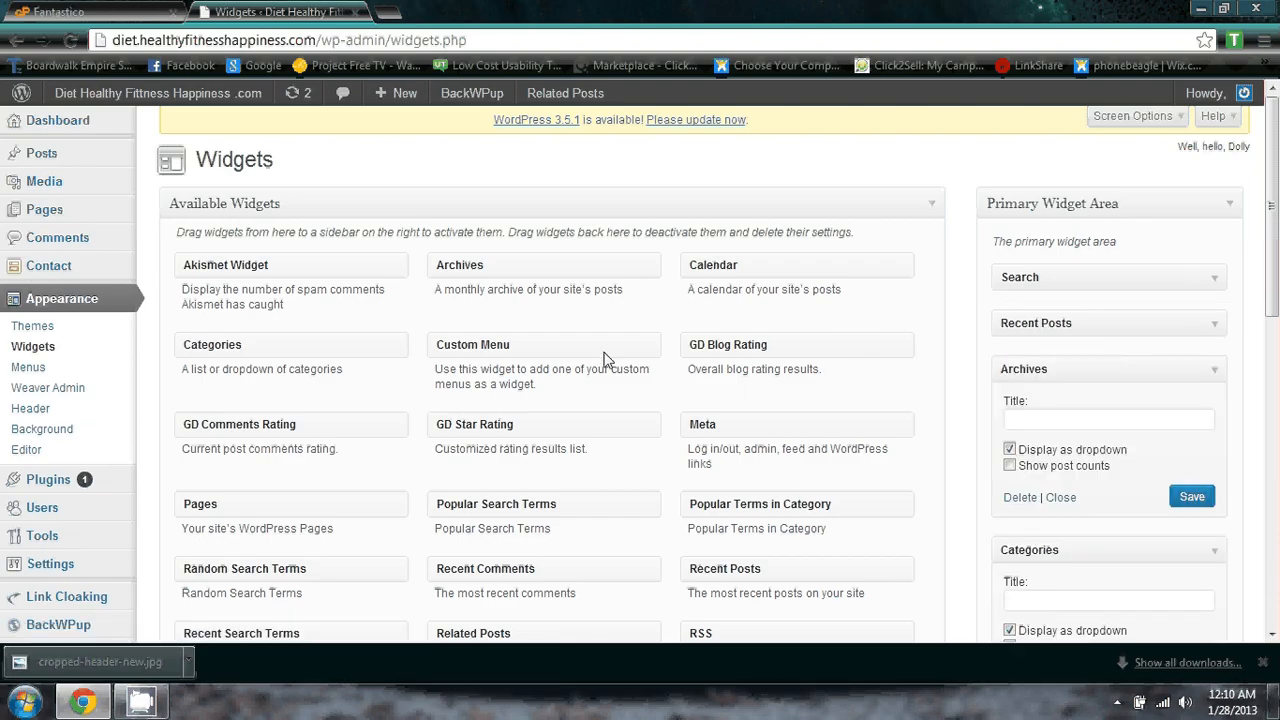
Drag Spider Random Post below Categories in the Primary Widget Area and collapse the open widget forms.
{"action": "scroll", "coordinate": [606, 360], "scroll_direction": "down", "scroll_amount": 3}
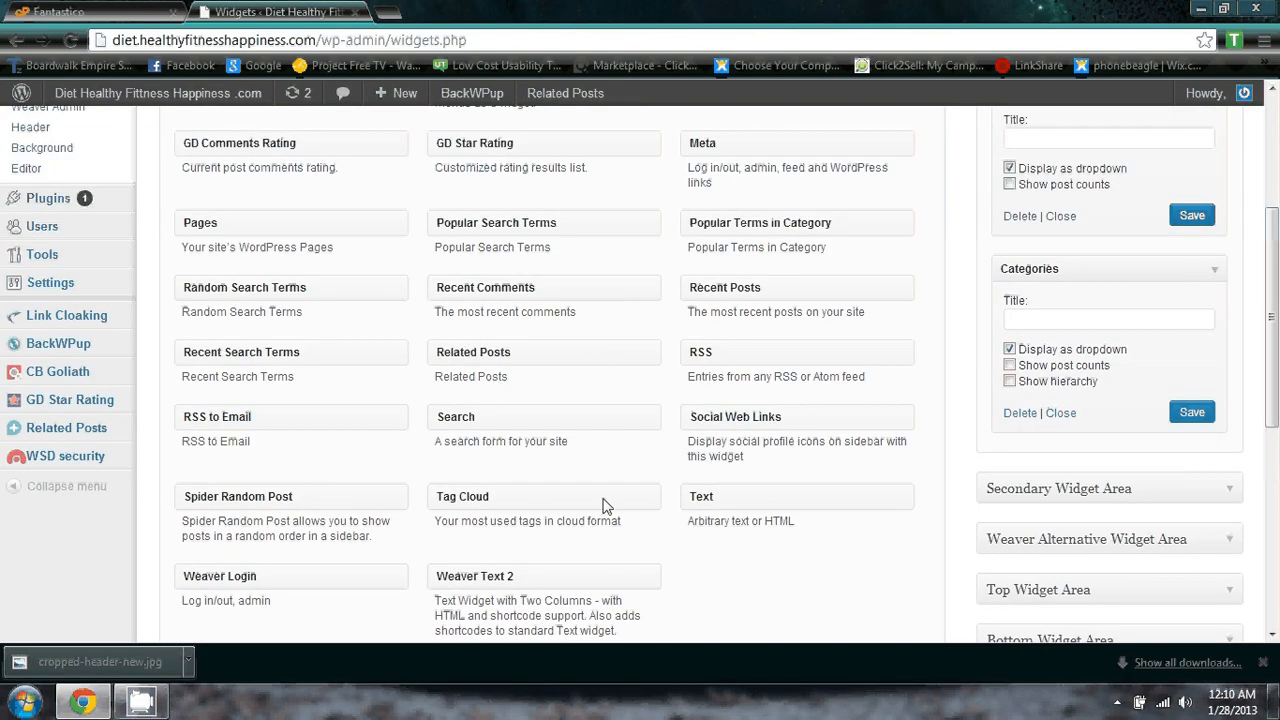
{"action": "scroll", "coordinate": [612, 508], "scroll_direction": "down", "scroll_amount": 1}
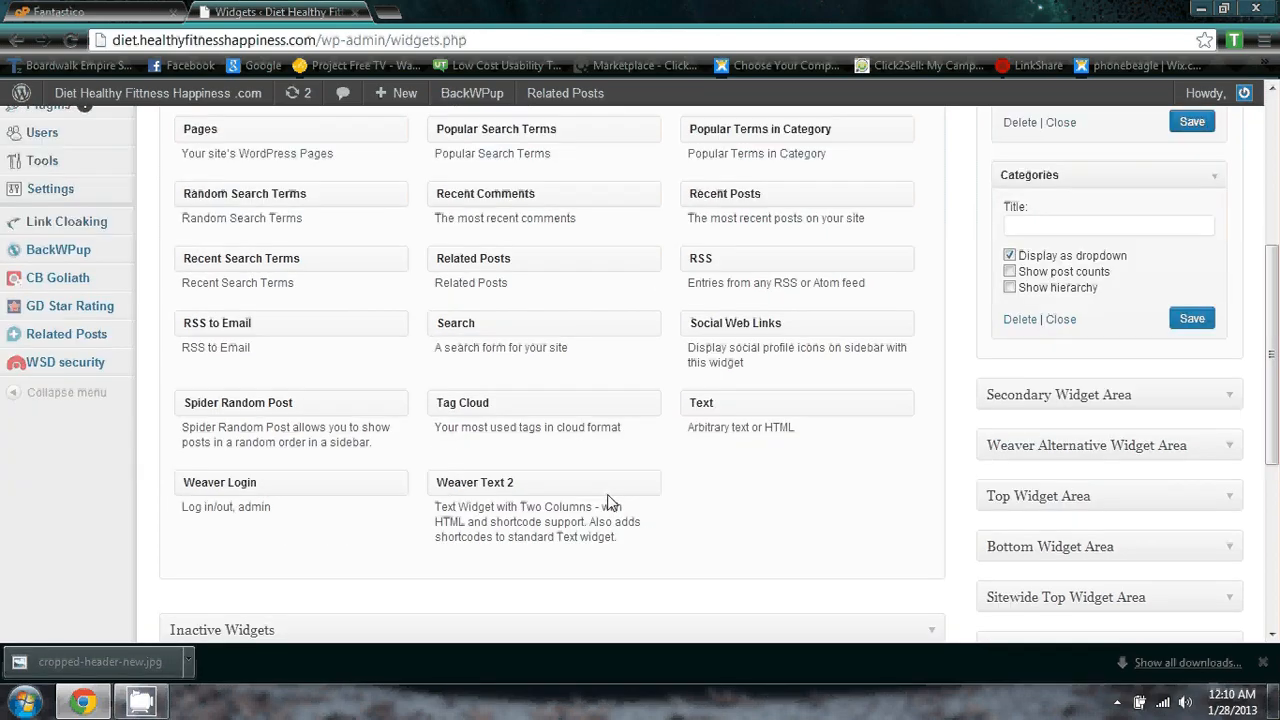
{"action": "scroll", "coordinate": [609, 500], "scroll_direction": "up", "scroll_amount": 1}
{"action": "left_click_drag", "start_coordinate": [354, 512], "coordinate": [1168, 469]}
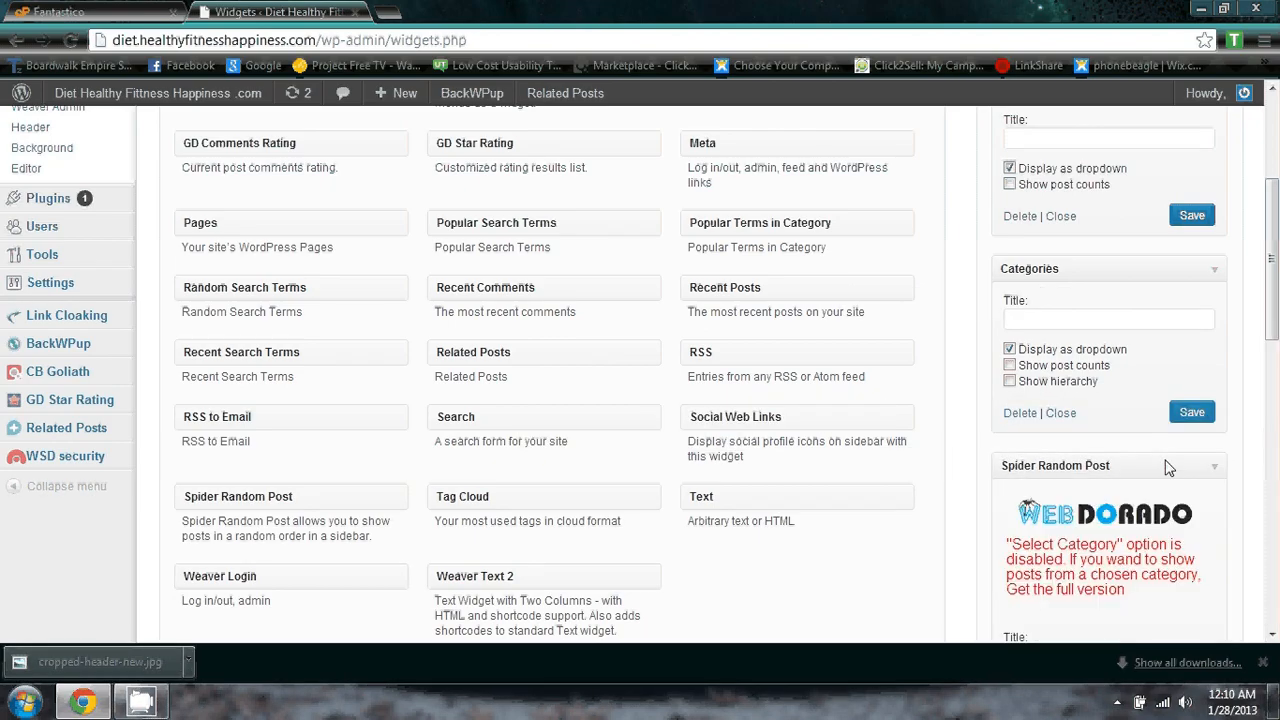
{"action": "left_click", "coordinate": [1062, 413]}
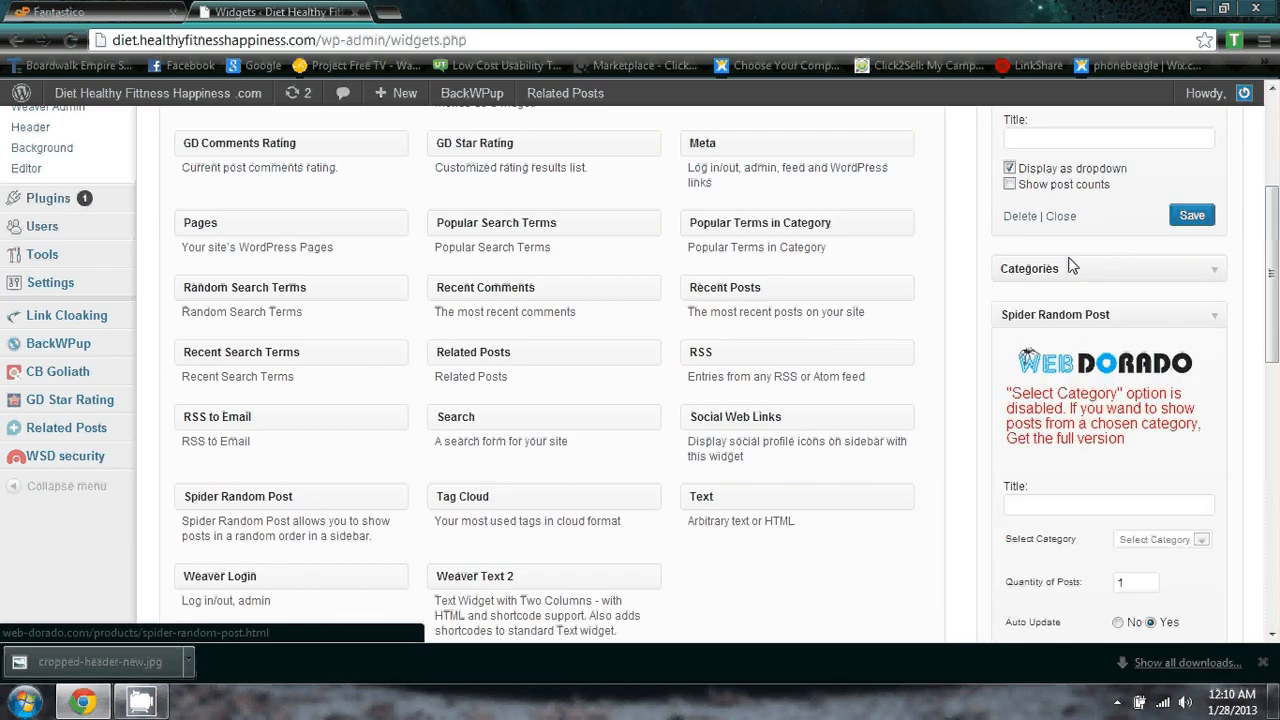
{"action": "left_click", "coordinate": [1060, 216]}
{"action": "scroll", "coordinate": [1073, 215], "scroll_direction": "up", "scroll_amount": 3}
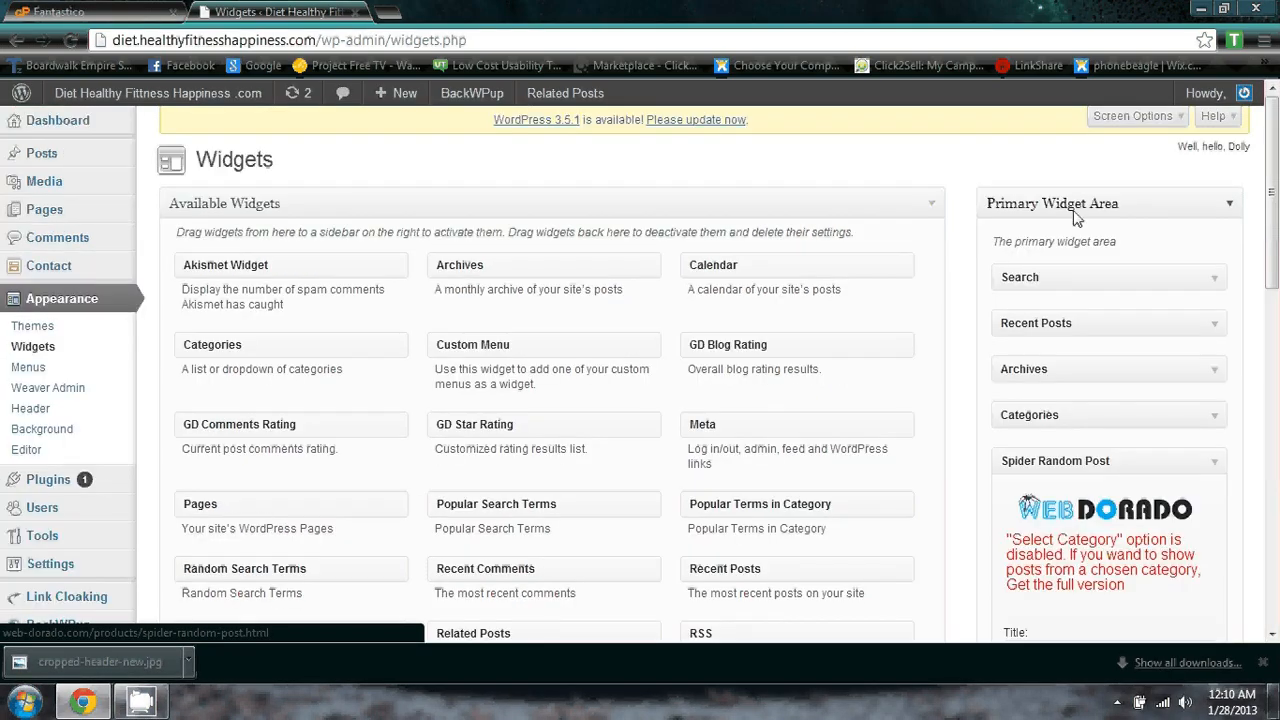
{"action": "scroll", "coordinate": [1073, 215], "scroll_direction": "down", "scroll_amount": 4}
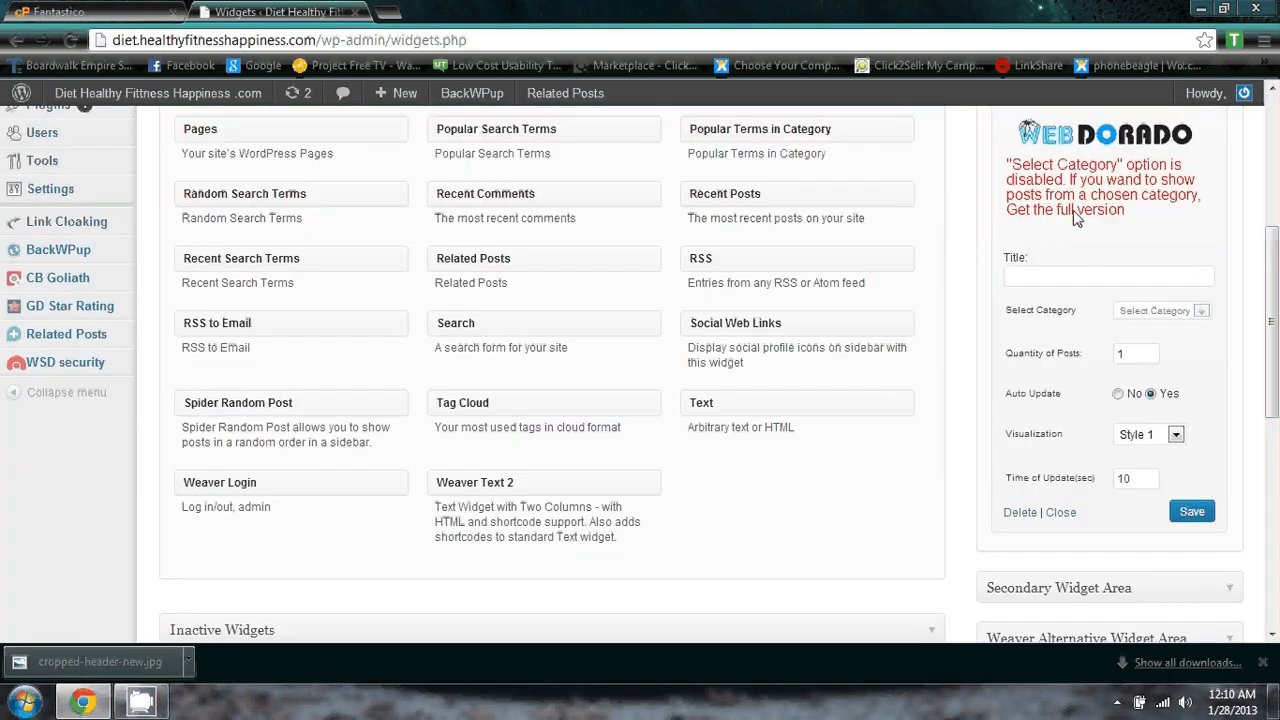
{"action": "left_click", "coordinate": [1060, 513]}
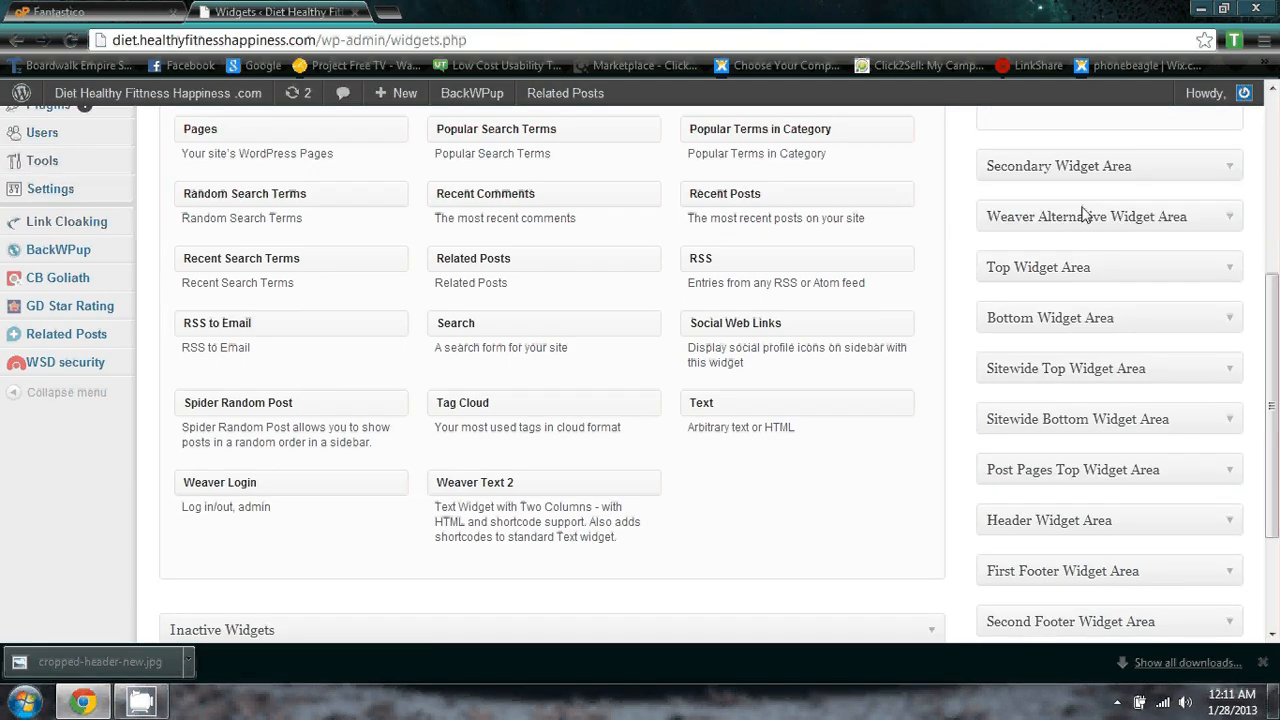
{"action": "scroll", "coordinate": [1086, 294], "scroll_direction": "up", "scroll_amount": 2}
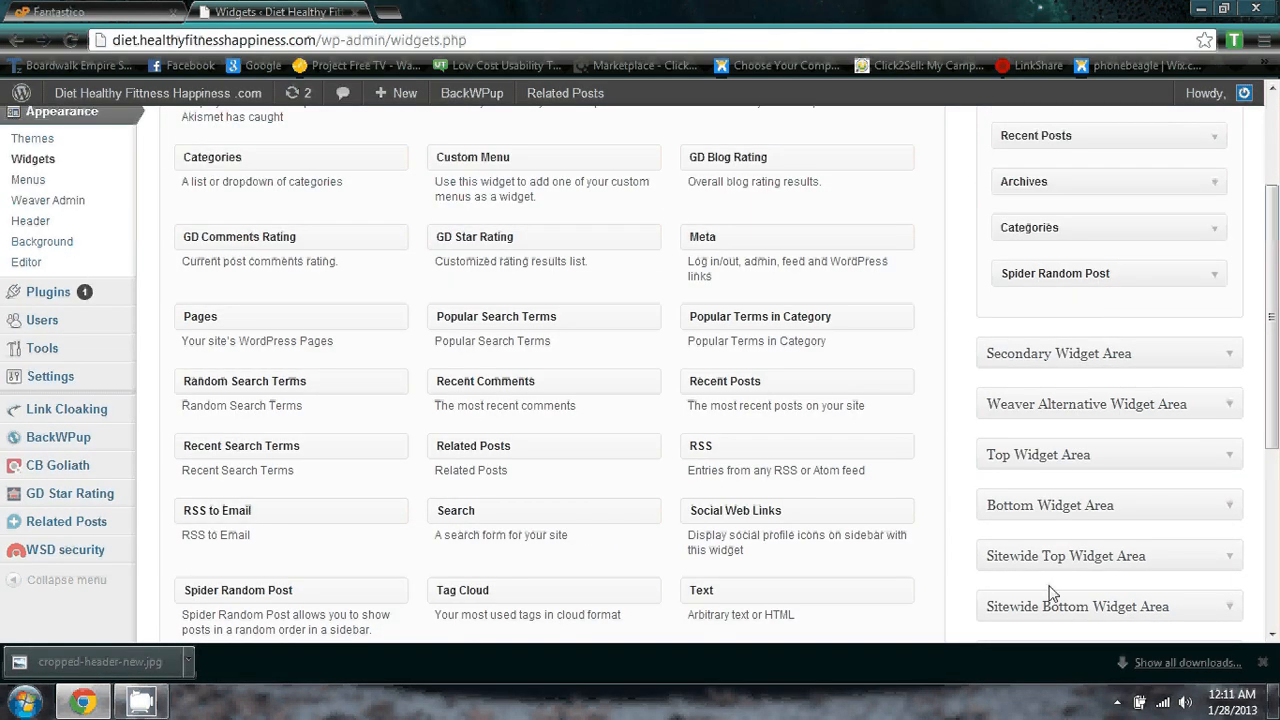
{"action": "scroll", "coordinate": [1050, 593], "scroll_direction": "up", "scroll_amount": 1}
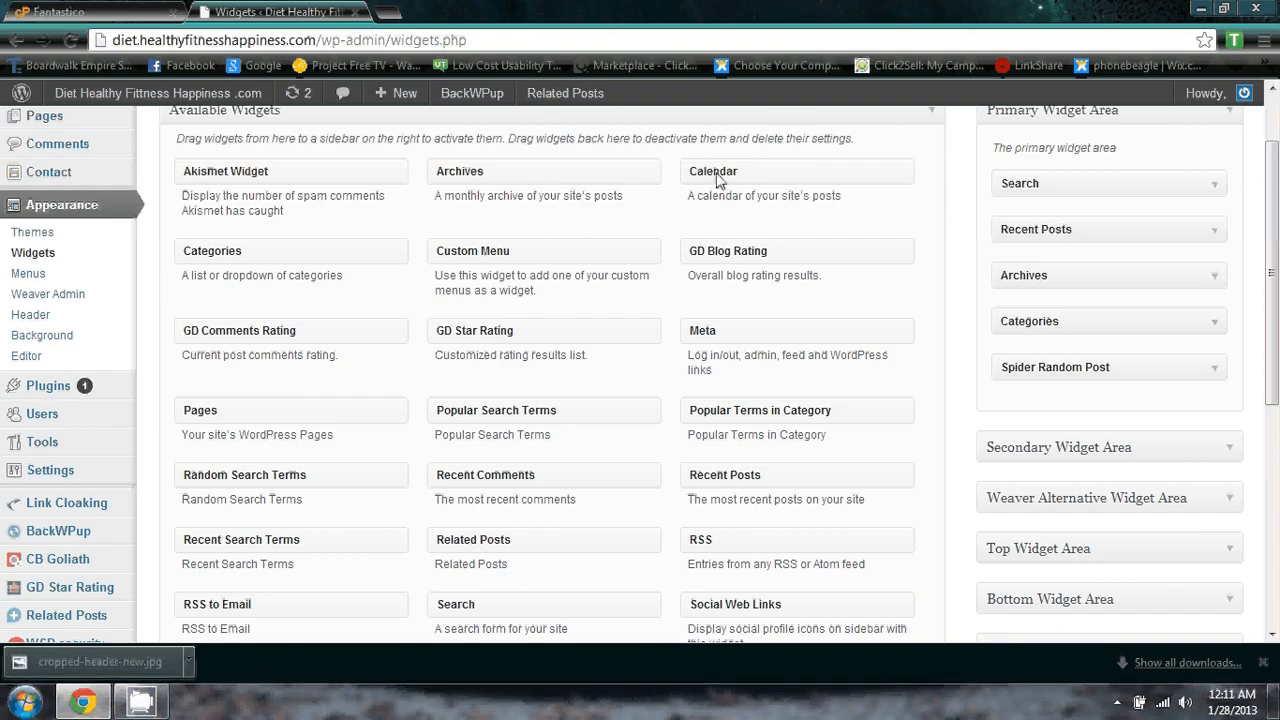
Add the Calendar and GD Star Rating widgets below Spider Random Post.
{"action": "left_click_drag", "start_coordinate": [715, 178], "coordinate": [1022, 402]}
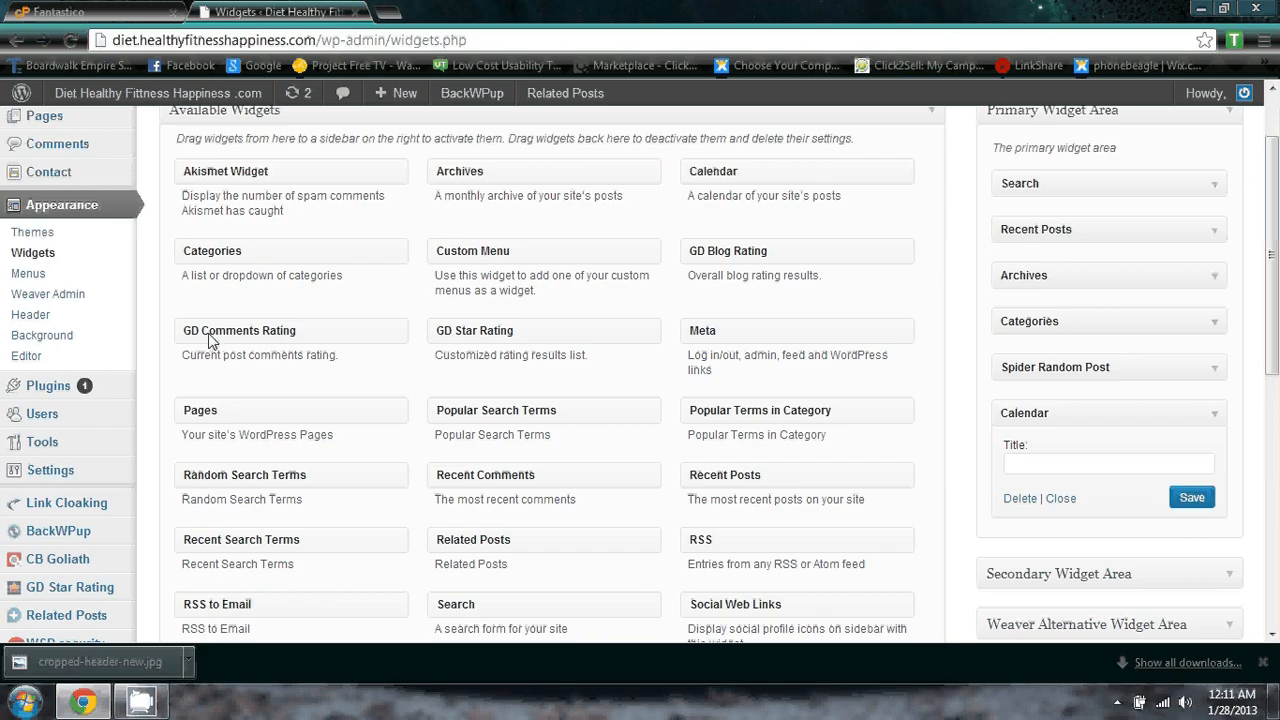
{"action": "left_click_drag", "start_coordinate": [465, 342], "coordinate": [1040, 560]}
{"action": "left_click", "coordinate": [1060, 498]}
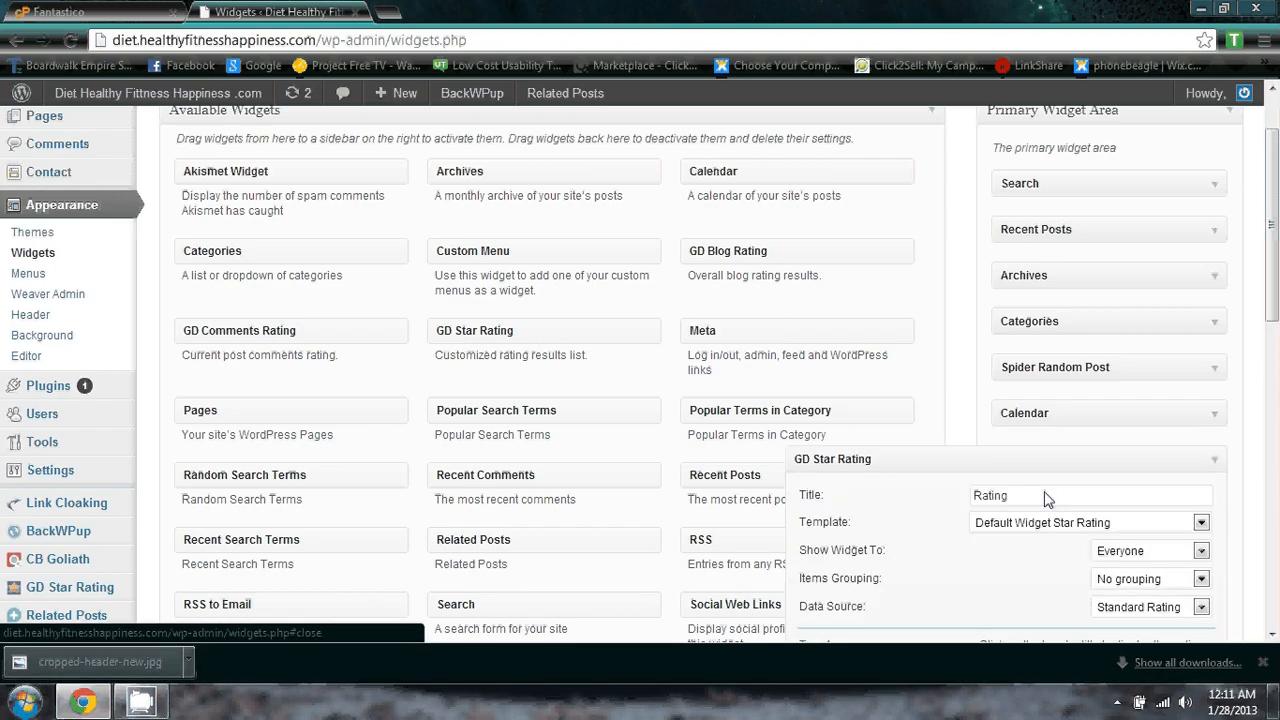
{"action": "scroll", "coordinate": [919, 500], "scroll_direction": "down", "scroll_amount": 2}
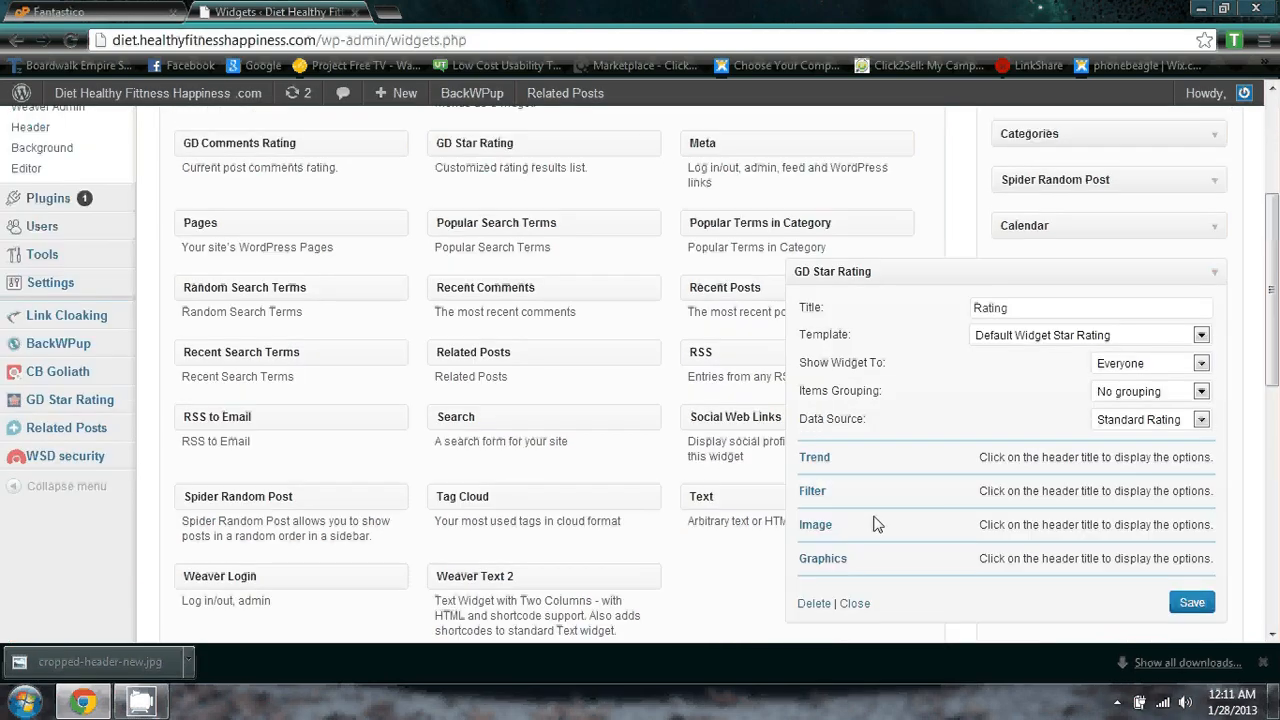
{"action": "left_click", "coordinate": [855, 605]}
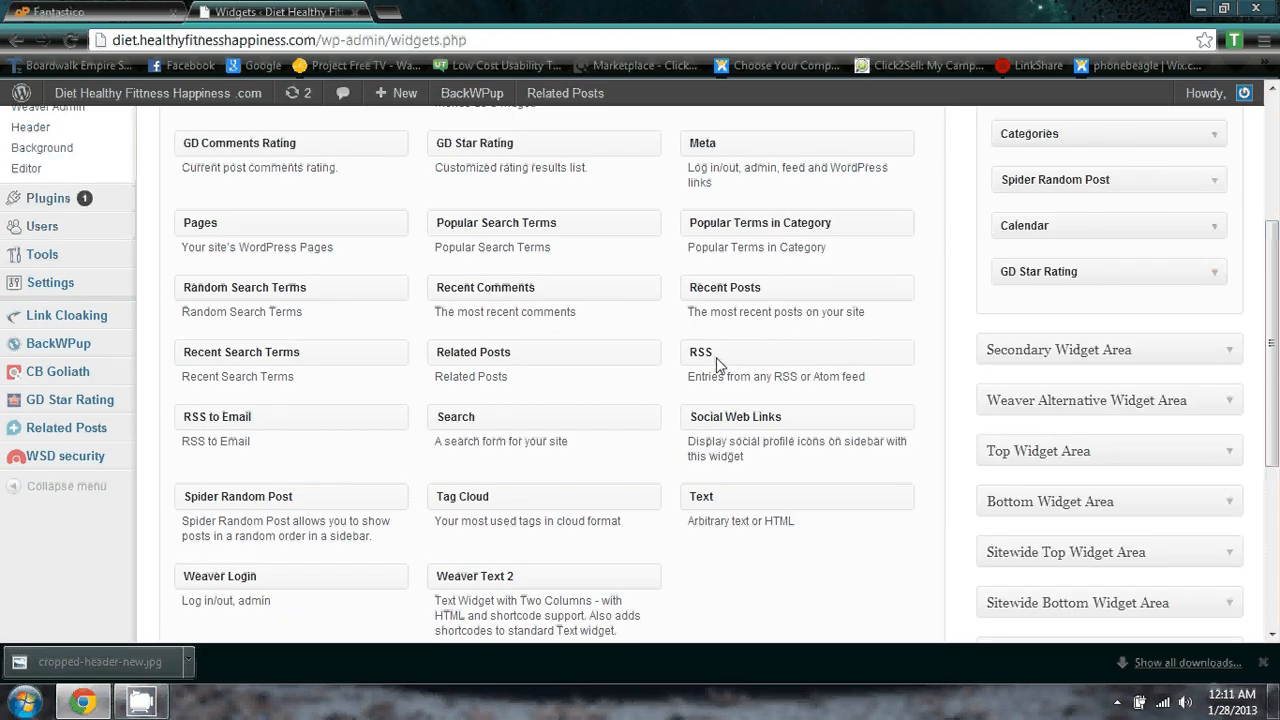
{"action": "left_click_drag", "start_coordinate": [716, 357], "coordinate": [697, 376]}
Add RSS to Email and Social Web Links to the sidebar and close both widget forms.
{"action": "left_click_drag", "start_coordinate": [256, 425], "coordinate": [1064, 318]}
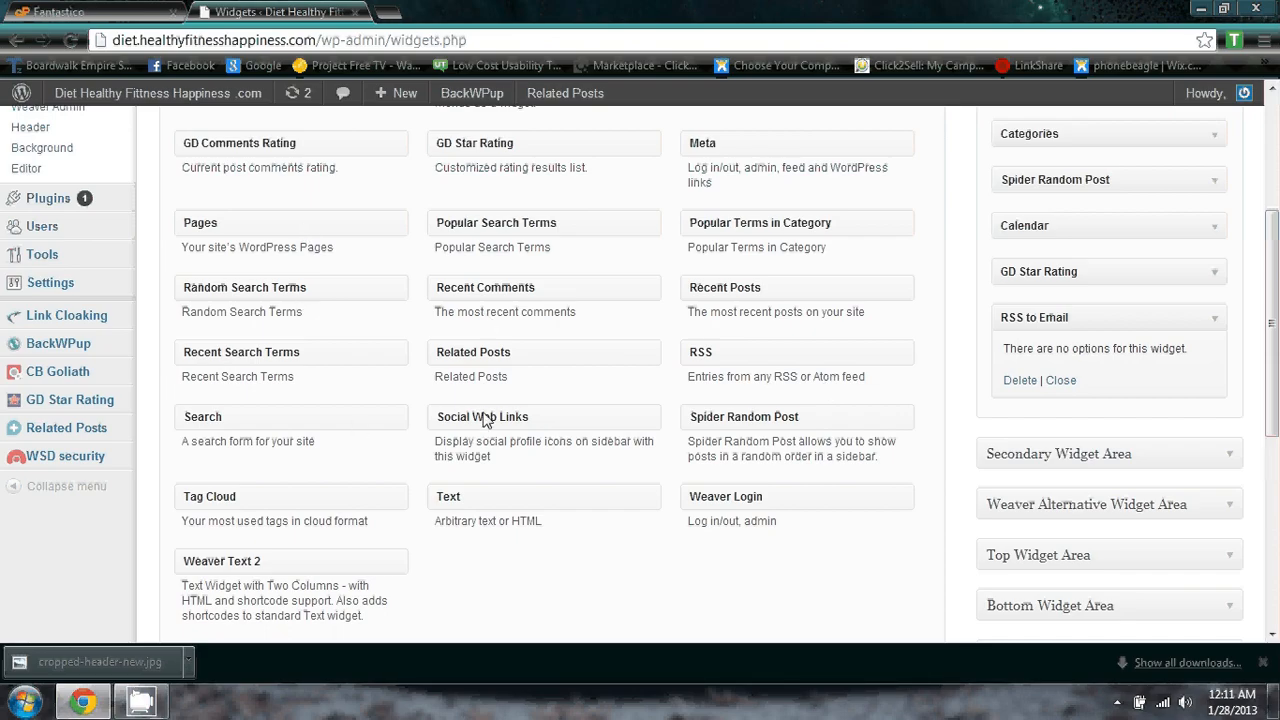
{"action": "left_click_drag", "start_coordinate": [462, 428], "coordinate": [1027, 440]}
{"action": "left_click", "coordinate": [1061, 381]}
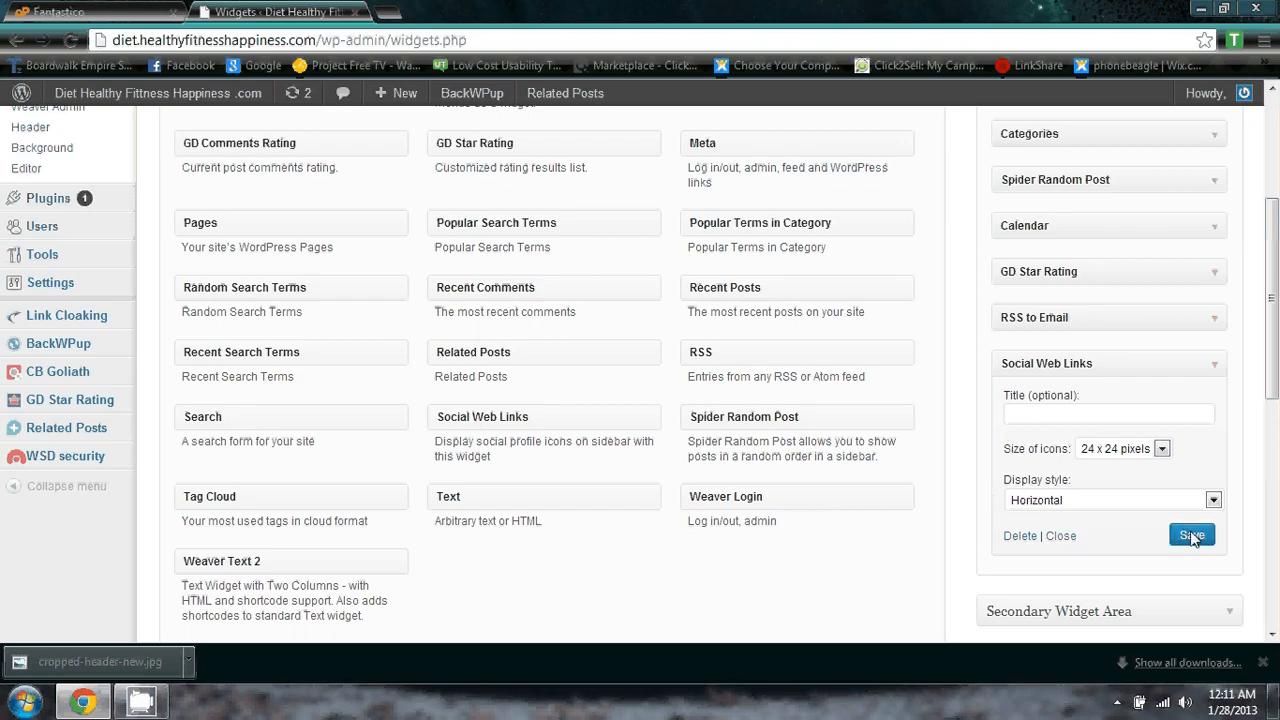
{"action": "left_click", "coordinate": [1061, 536]}
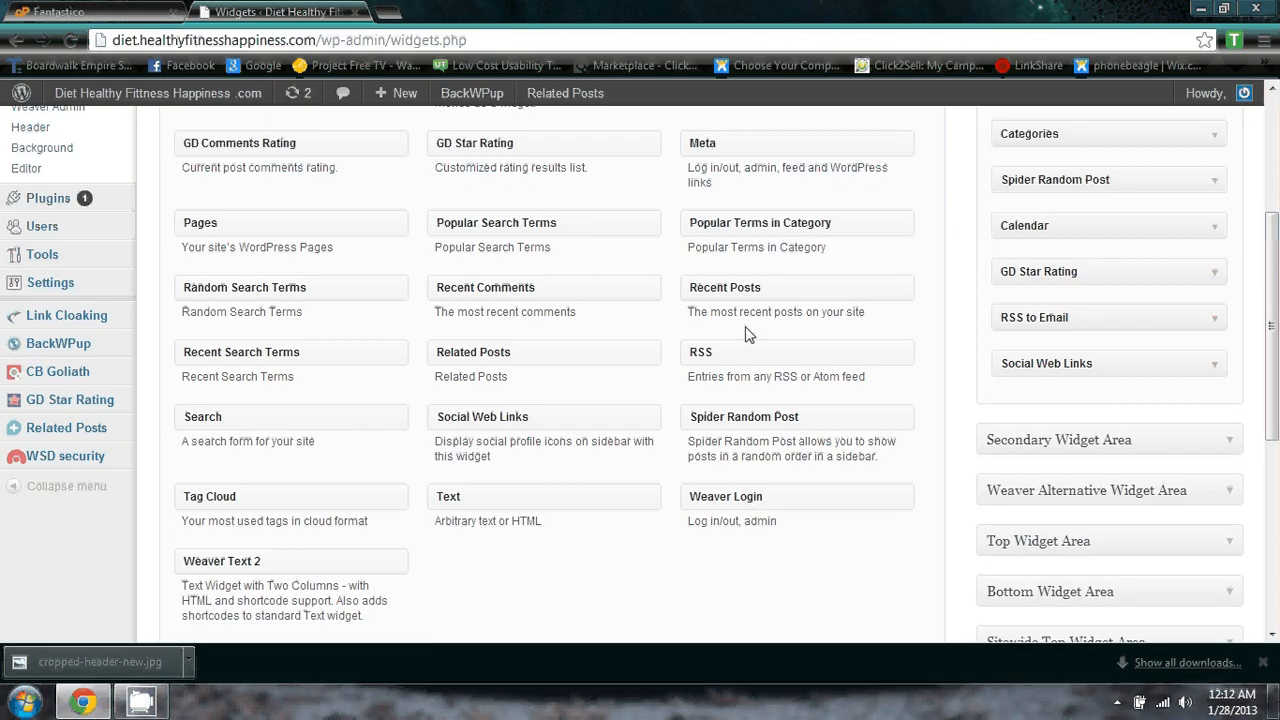
{"action": "scroll", "coordinate": [744, 286], "scroll_direction": "up", "scroll_amount": 1}
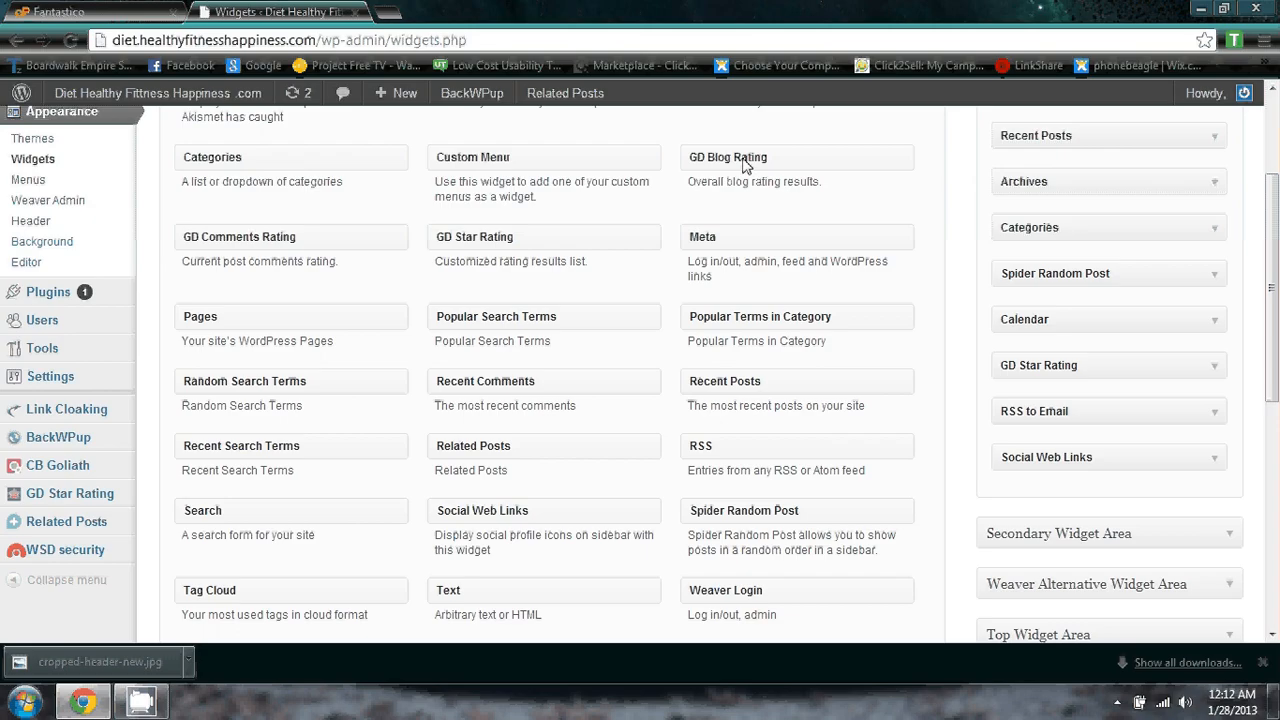
{"action": "scroll", "coordinate": [551, 177], "scroll_direction": "down", "scroll_amount": 2}
{"action": "scroll", "coordinate": [549, 179], "scroll_direction": "up", "scroll_amount": 3}
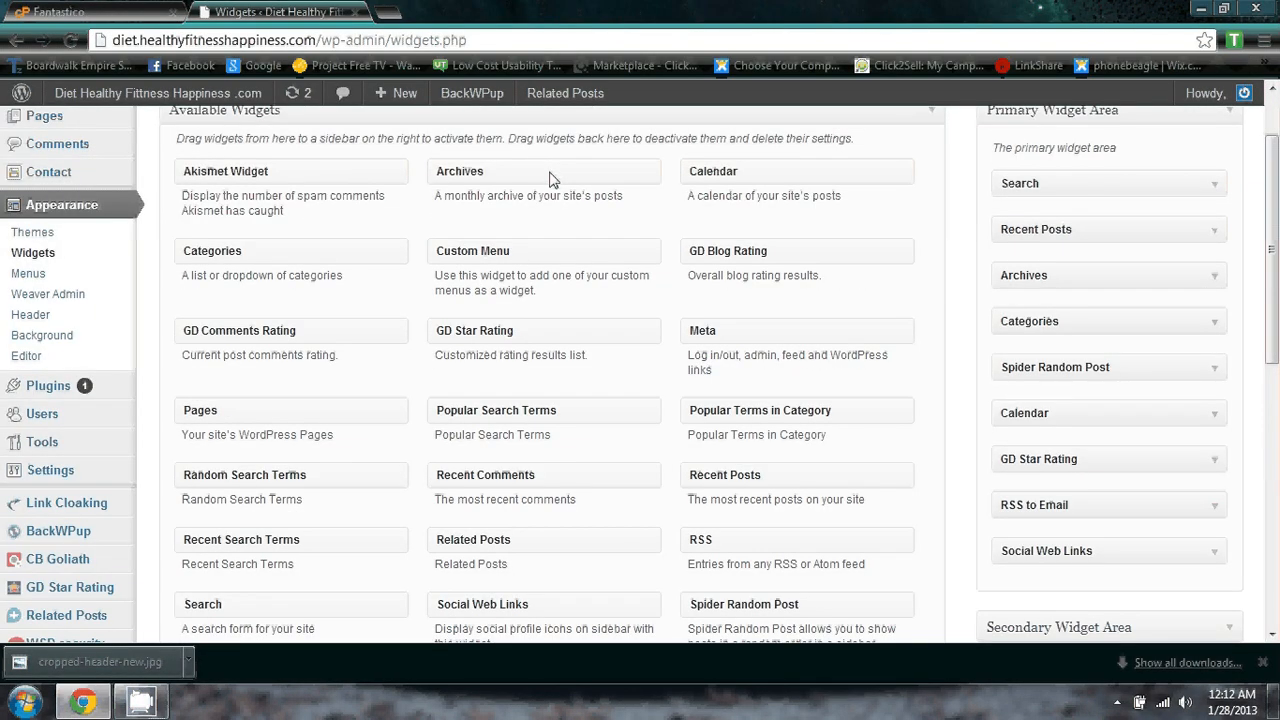
{"action": "scroll", "coordinate": [550, 179], "scroll_direction": "down", "scroll_amount": 1}
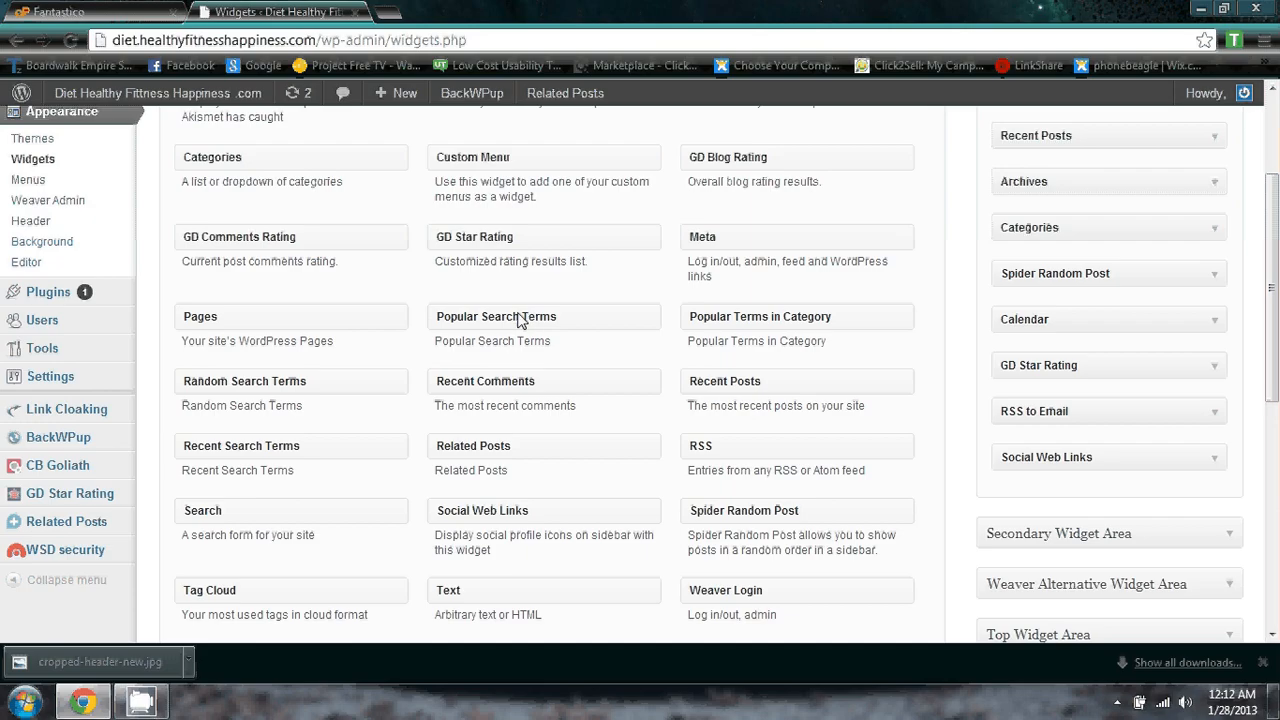
{"action": "scroll", "coordinate": [497, 412], "scroll_direction": "down", "scroll_amount": 1}
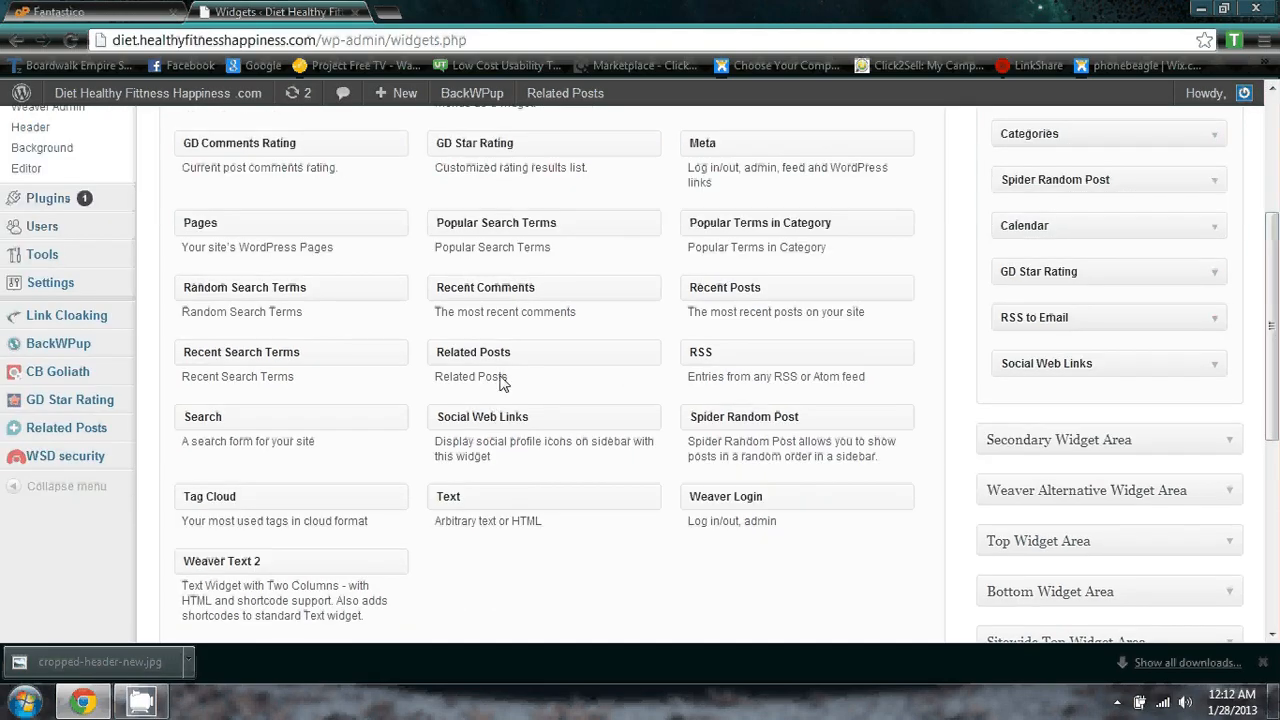
{"action": "scroll", "coordinate": [443, 525], "scroll_direction": "down", "scroll_amount": 1}
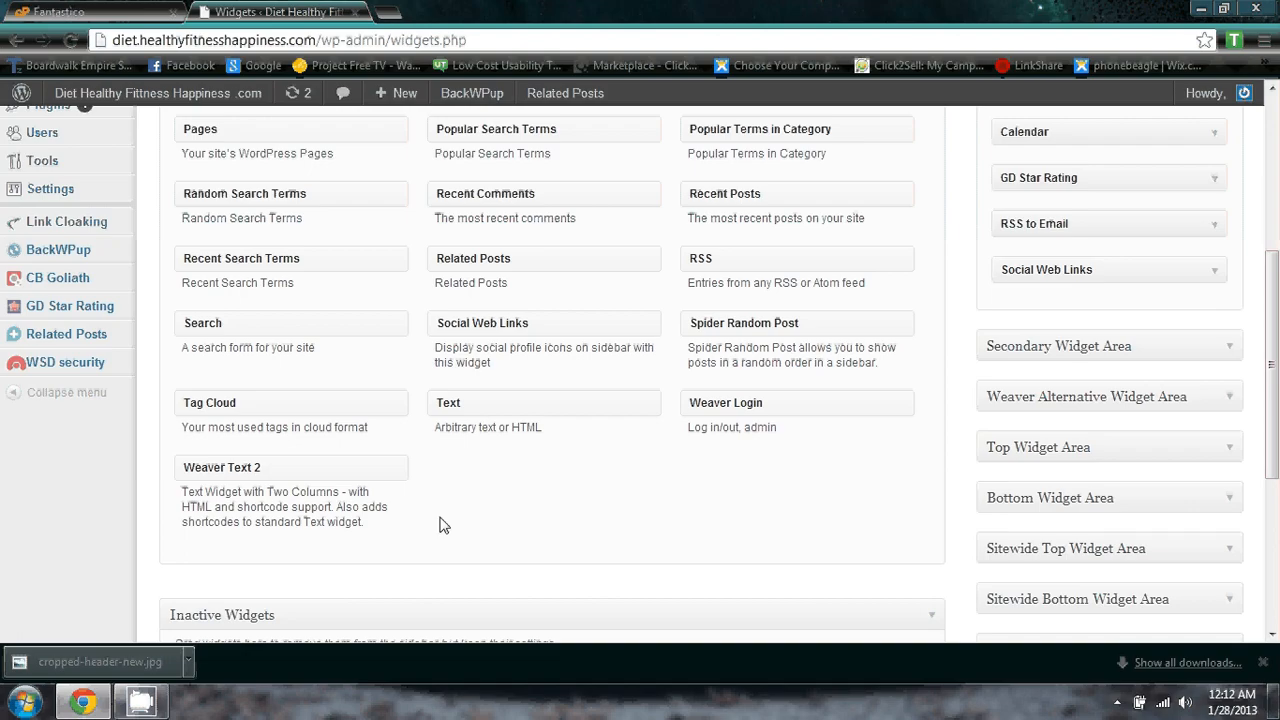
{"action": "left_click_drag", "start_coordinate": [477, 406], "coordinate": [1040, 329]}
{"action": "scroll", "coordinate": [987, 393], "scroll_direction": "down", "scroll_amount": 2}
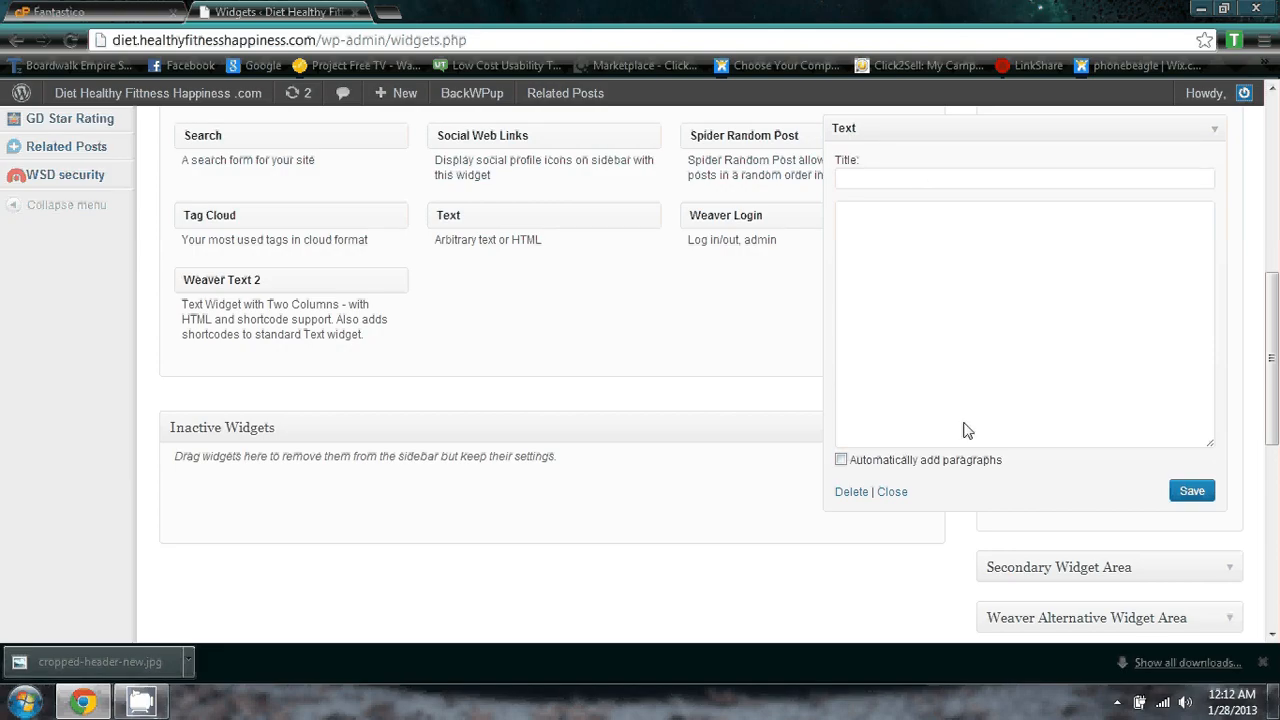
{"action": "scroll", "coordinate": [1106, 340], "scroll_direction": "up", "scroll_amount": 2}
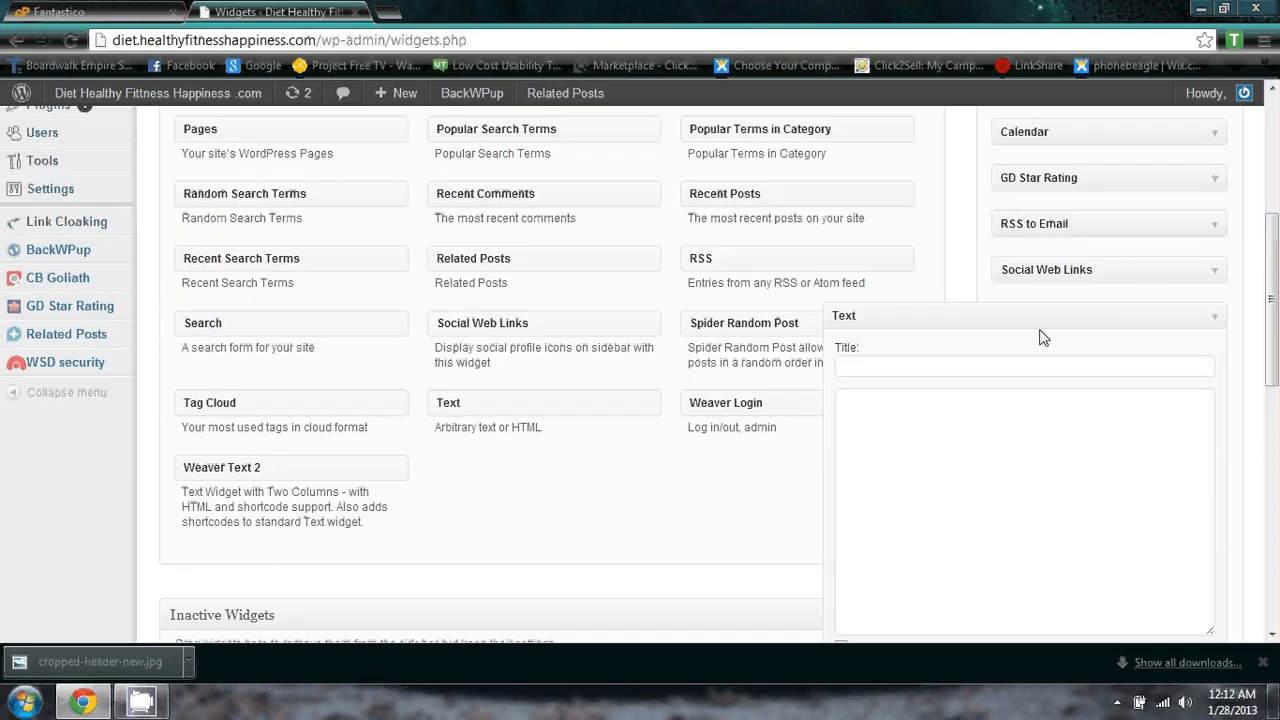
{"action": "scroll", "coordinate": [1040, 338], "scroll_direction": "down", "scroll_amount": 4}
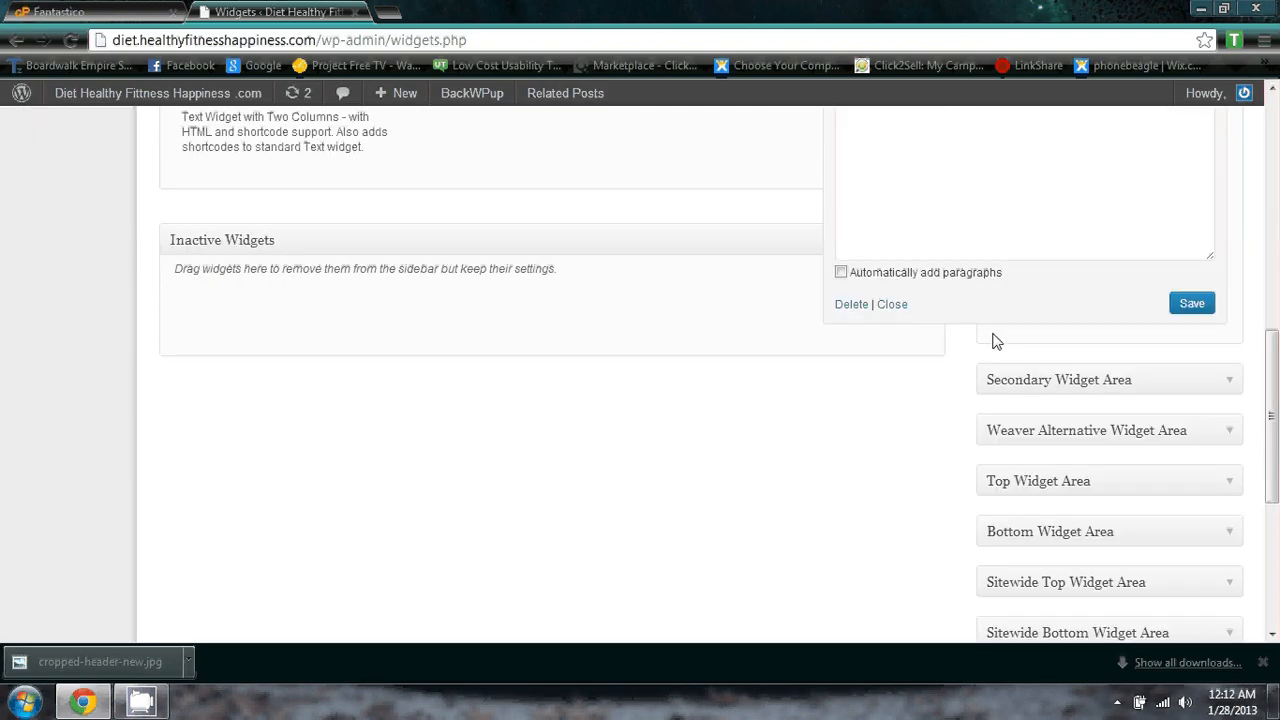
{"action": "left_click", "coordinate": [886, 308]}
{"action": "scroll", "coordinate": [1147, 315], "scroll_direction": "up", "scroll_amount": 4}
{"action": "left_click_drag", "start_coordinate": [1137, 320], "coordinate": [670, 495]}
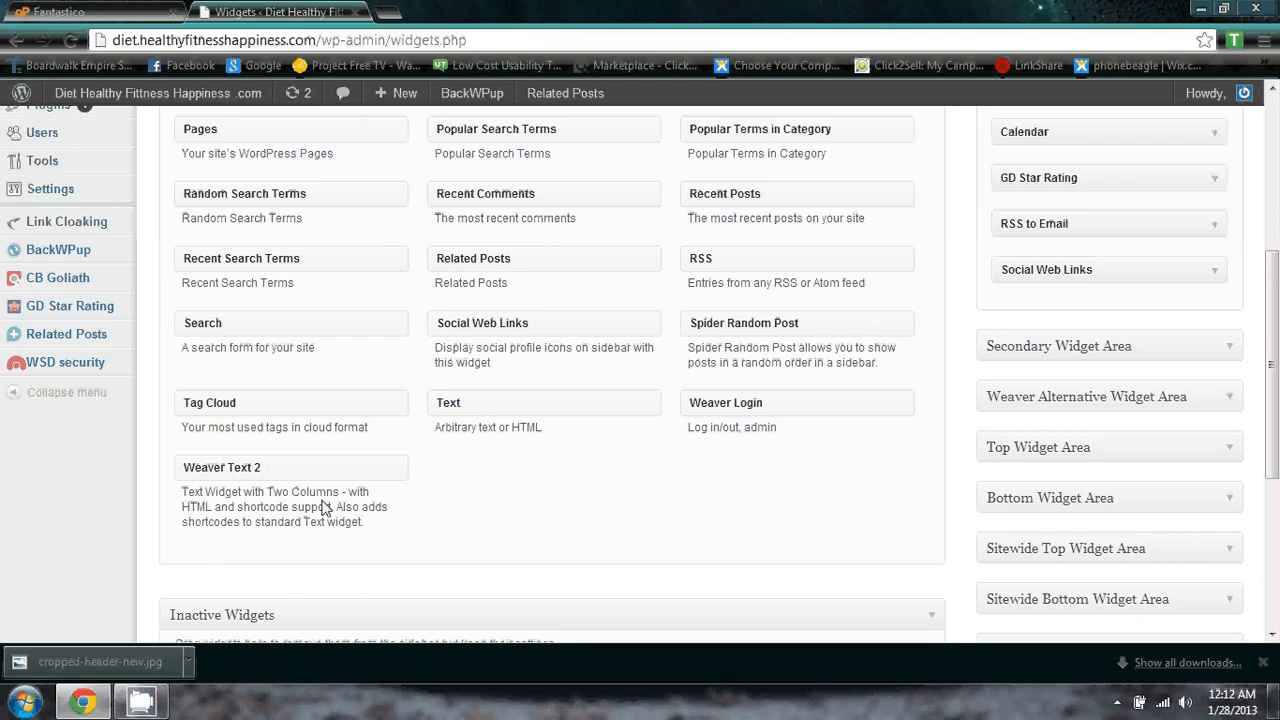
Drag Calendar and Categories to the top, Archives above Recent Posts, and Social Web Links below Archives.
{"action": "scroll", "coordinate": [304, 348], "scroll_direction": "up", "scroll_amount": 3}
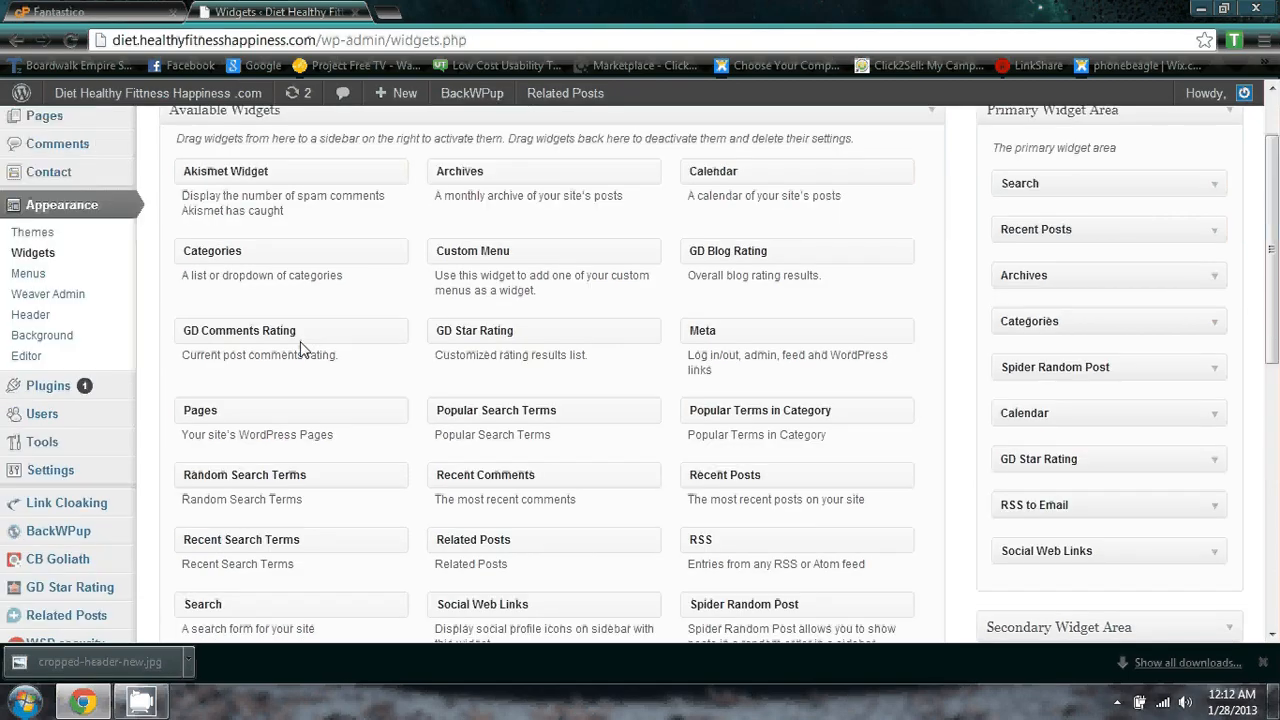
{"action": "scroll", "coordinate": [303, 348], "scroll_direction": "up", "scroll_amount": 1}
{"action": "scroll", "coordinate": [303, 348], "scroll_direction": "down", "scroll_amount": 1}
{"action": "left_click_drag", "start_coordinate": [1040, 420], "coordinate": [1050, 170]}
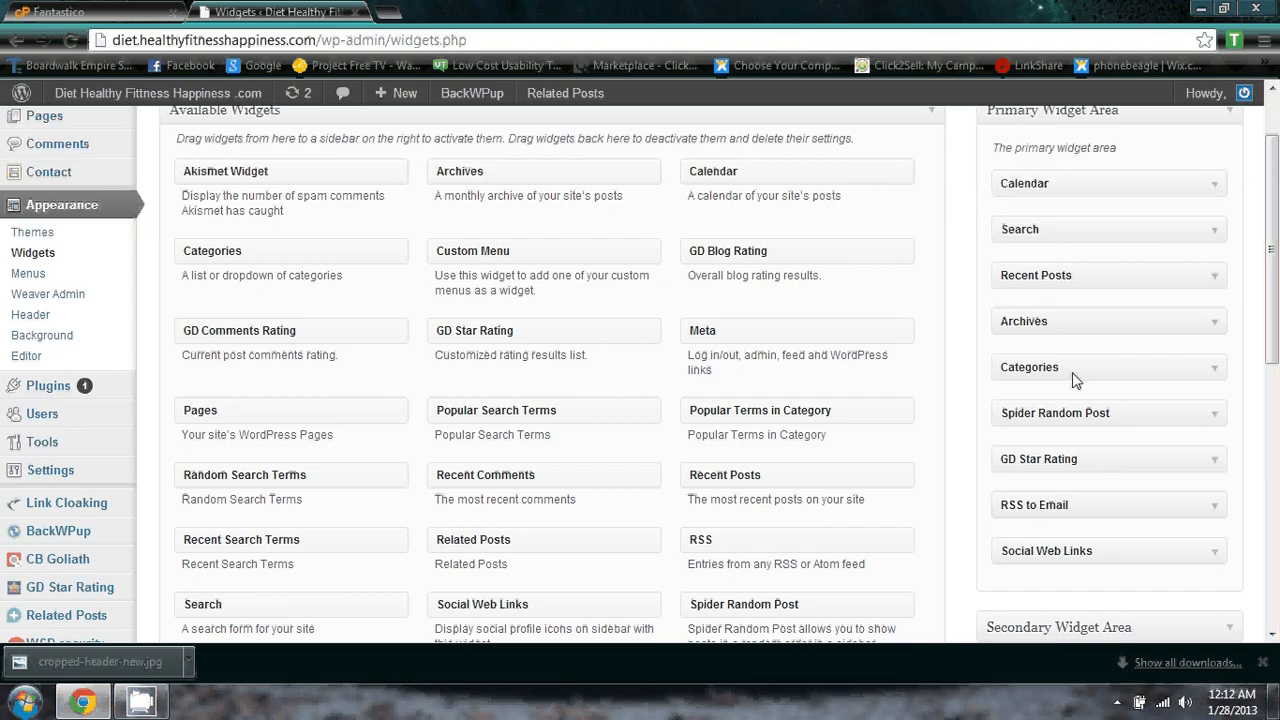
{"action": "left_click_drag", "start_coordinate": [1062, 370], "coordinate": [1067, 212]}
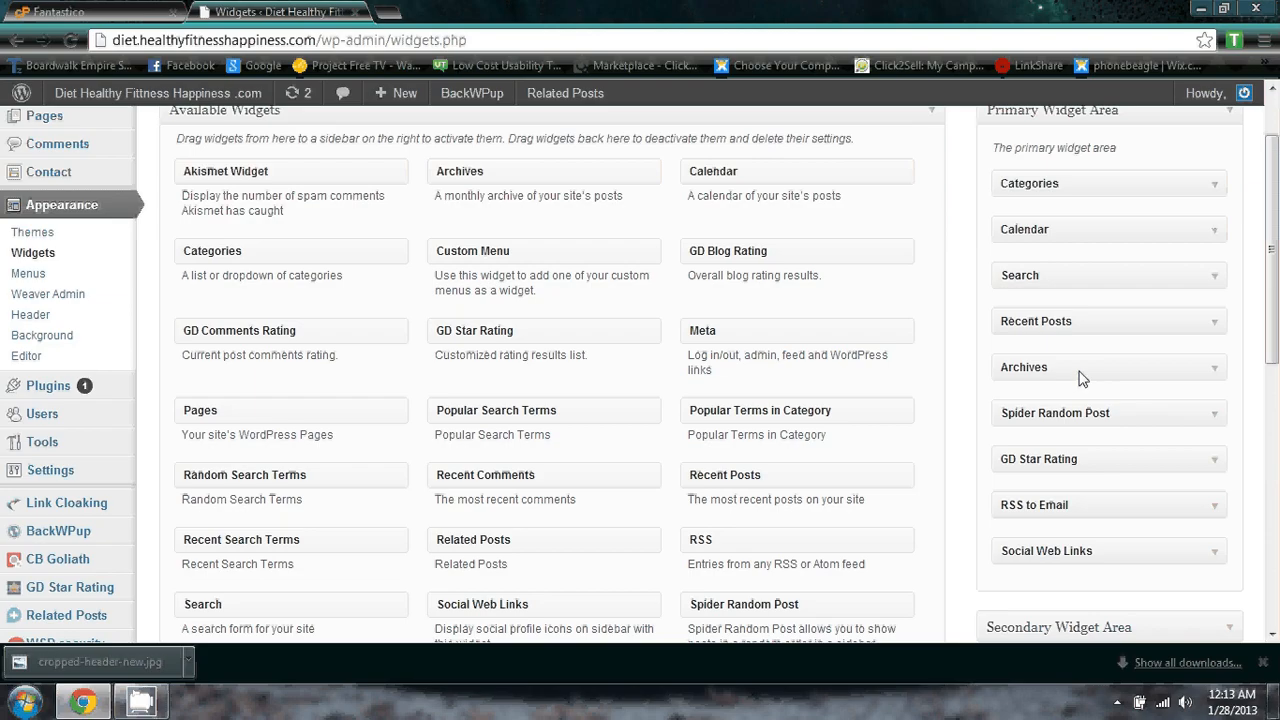
{"action": "left_click_drag", "start_coordinate": [1080, 377], "coordinate": [1087, 317]}
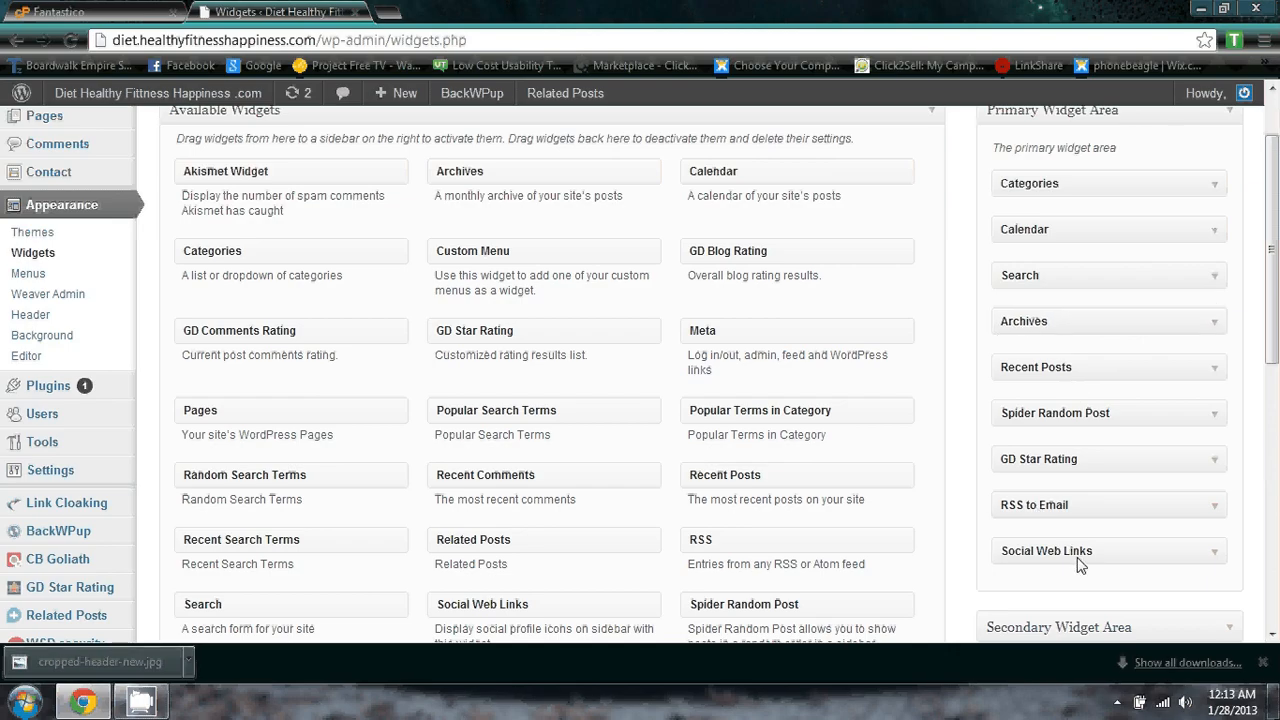
{"action": "left_click_drag", "start_coordinate": [1078, 565], "coordinate": [1090, 377]}
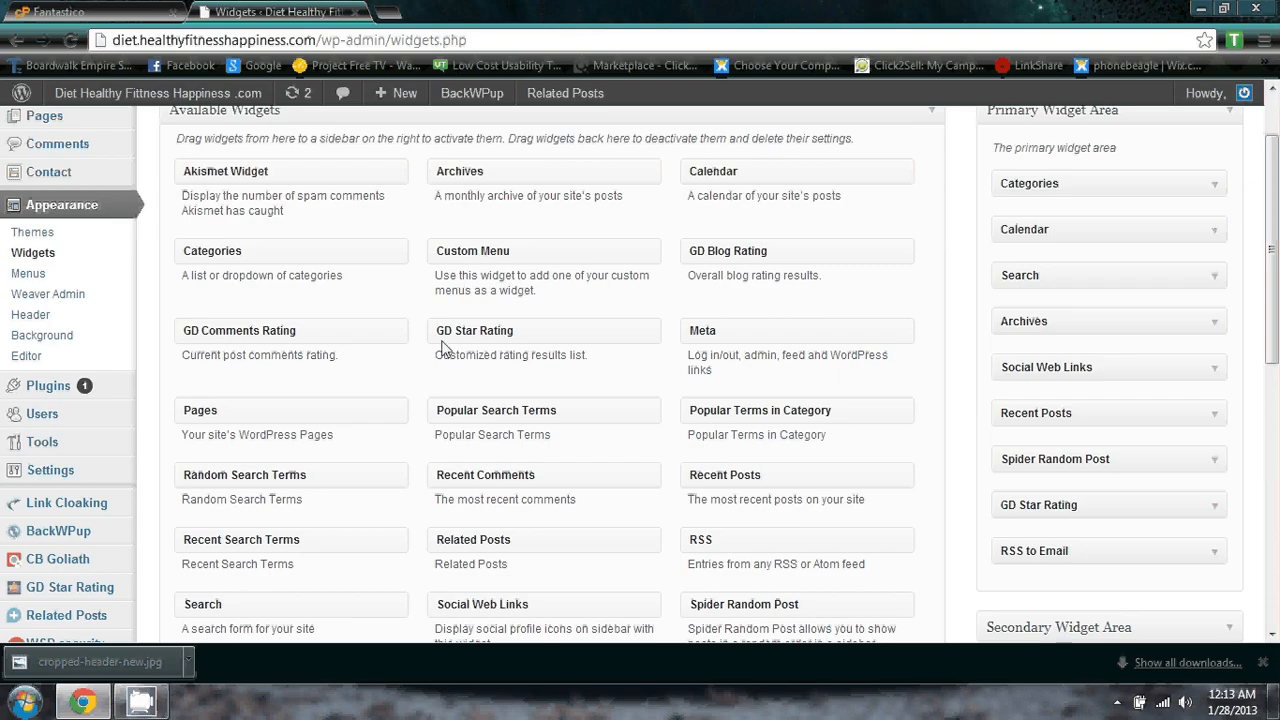
{"action": "scroll", "coordinate": [440, 345], "scroll_direction": "down", "scroll_amount": 5}
{"action": "scroll", "coordinate": [442, 320], "scroll_direction": "up", "scroll_amount": 4}
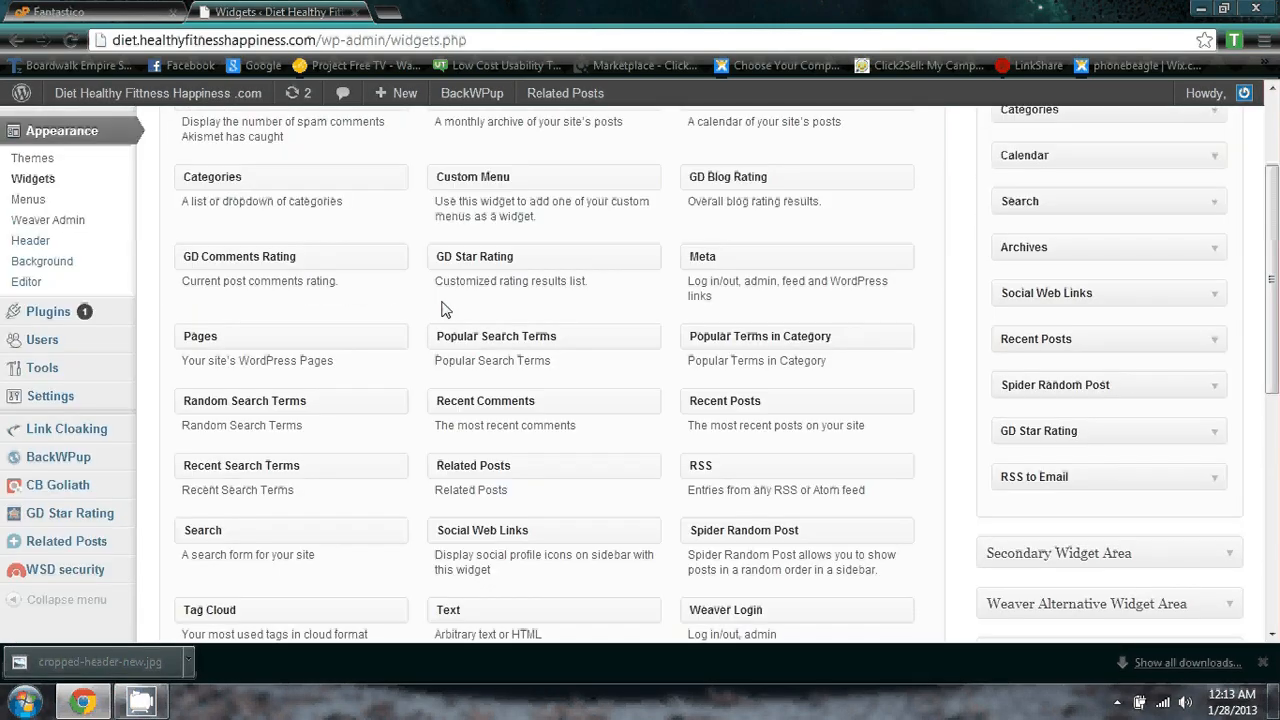
{"action": "scroll", "coordinate": [442, 330], "scroll_direction": "up", "scroll_amount": 2}
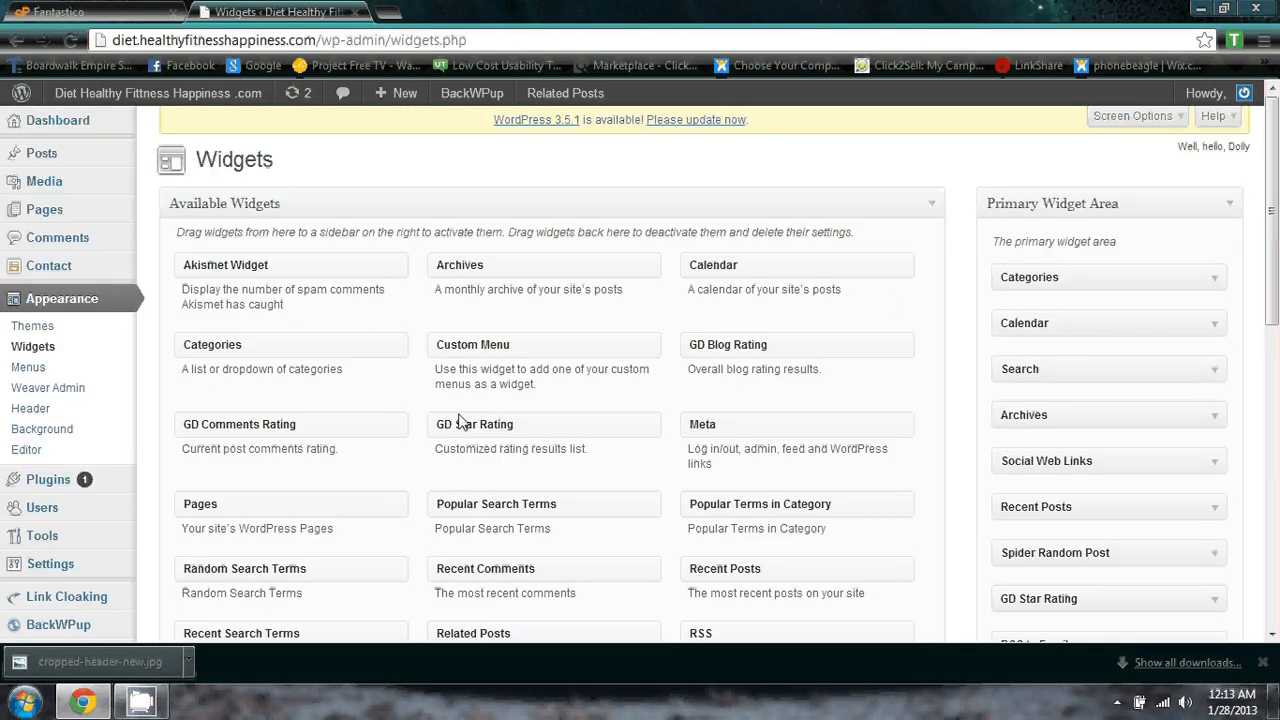
{"action": "left_click", "coordinate": [96, 271]}
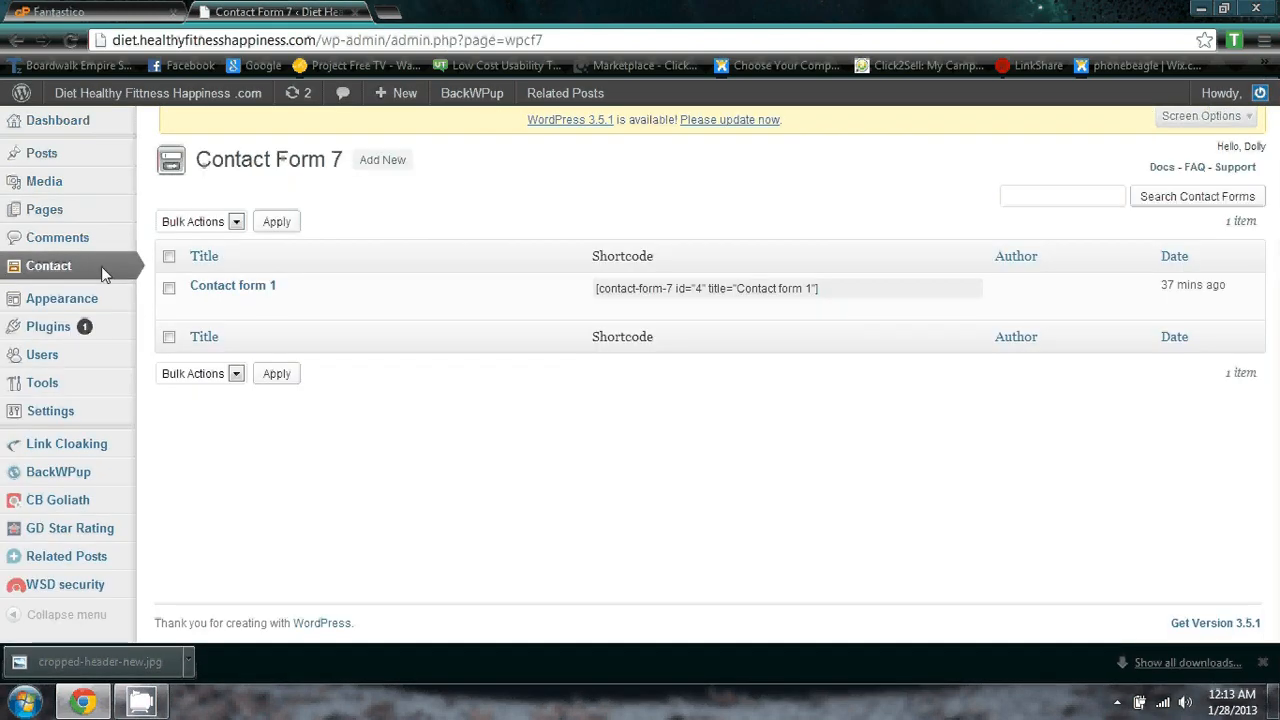
{"action": "left_click", "coordinate": [99, 237]}
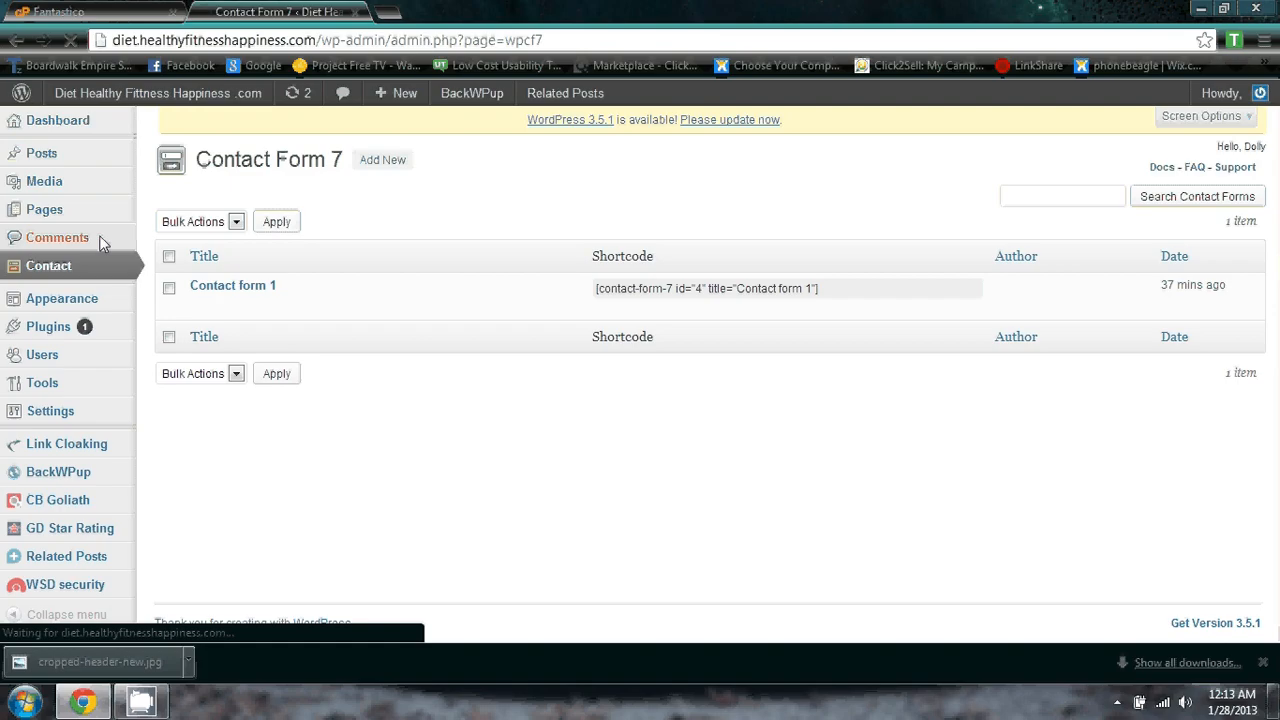
{"action": "left_click", "coordinate": [97, 209]}
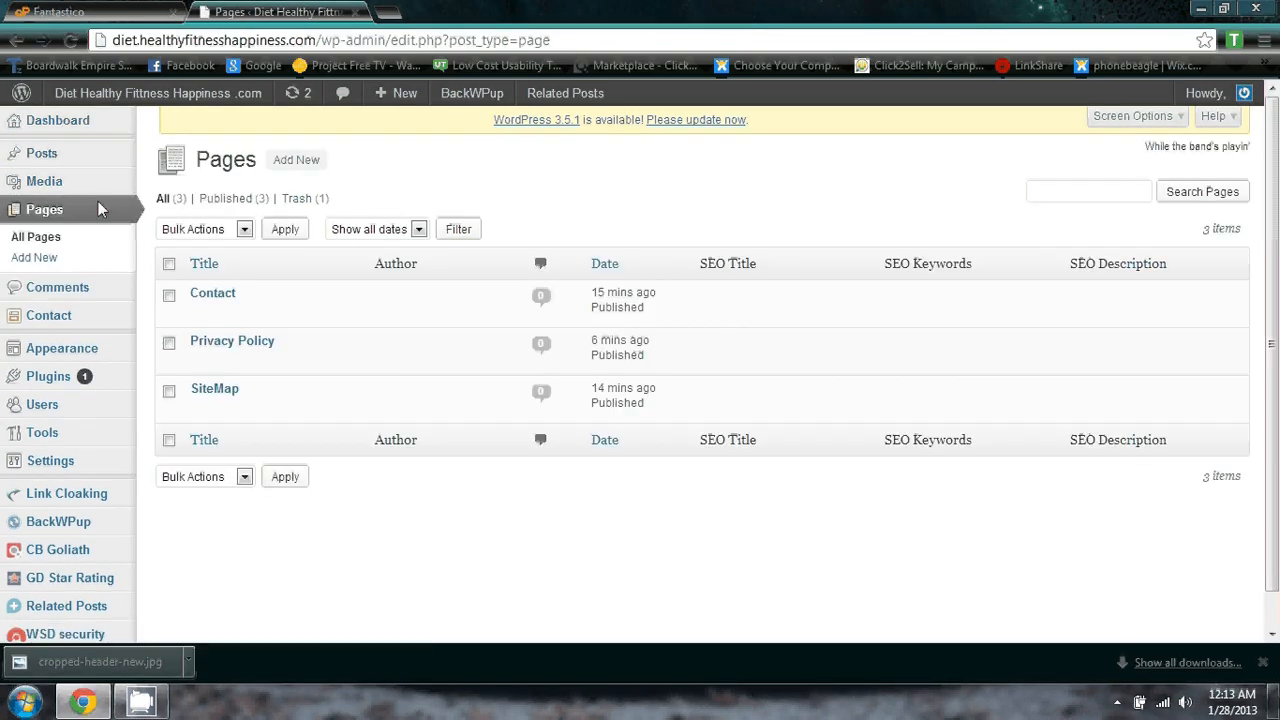
{"action": "left_click", "coordinate": [100, 183]}
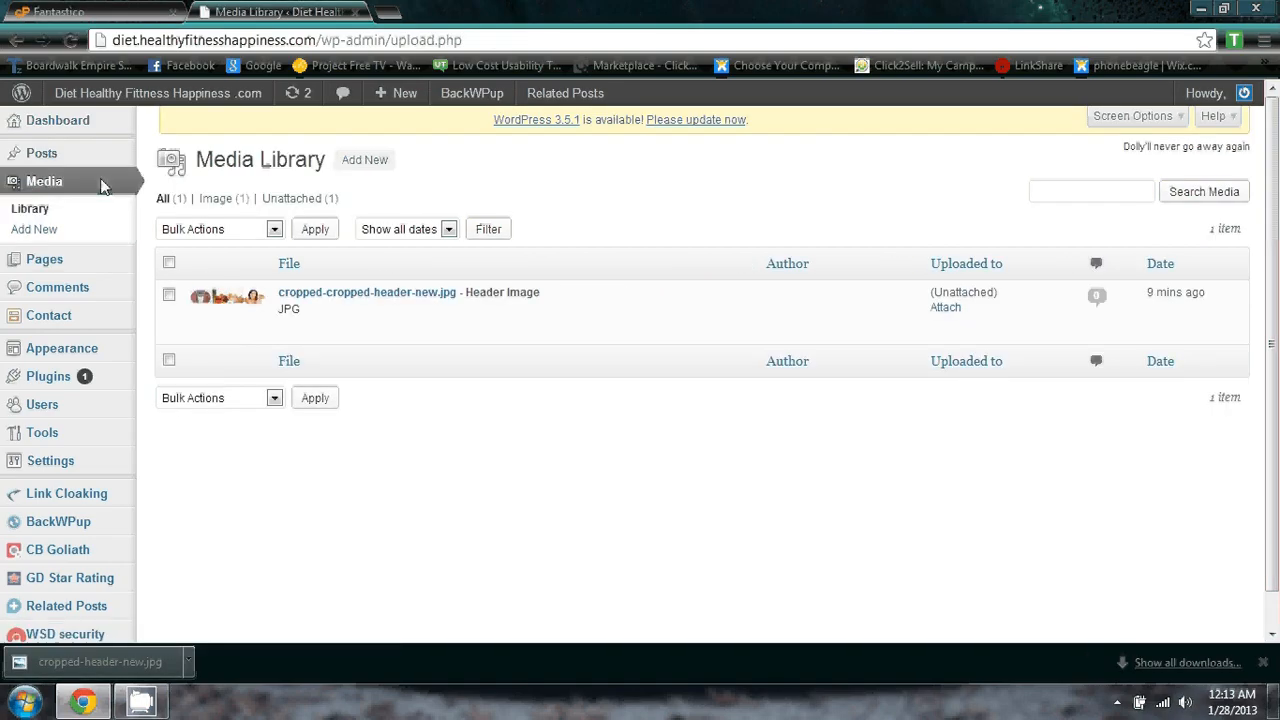
{"action": "left_click", "coordinate": [103, 157]}
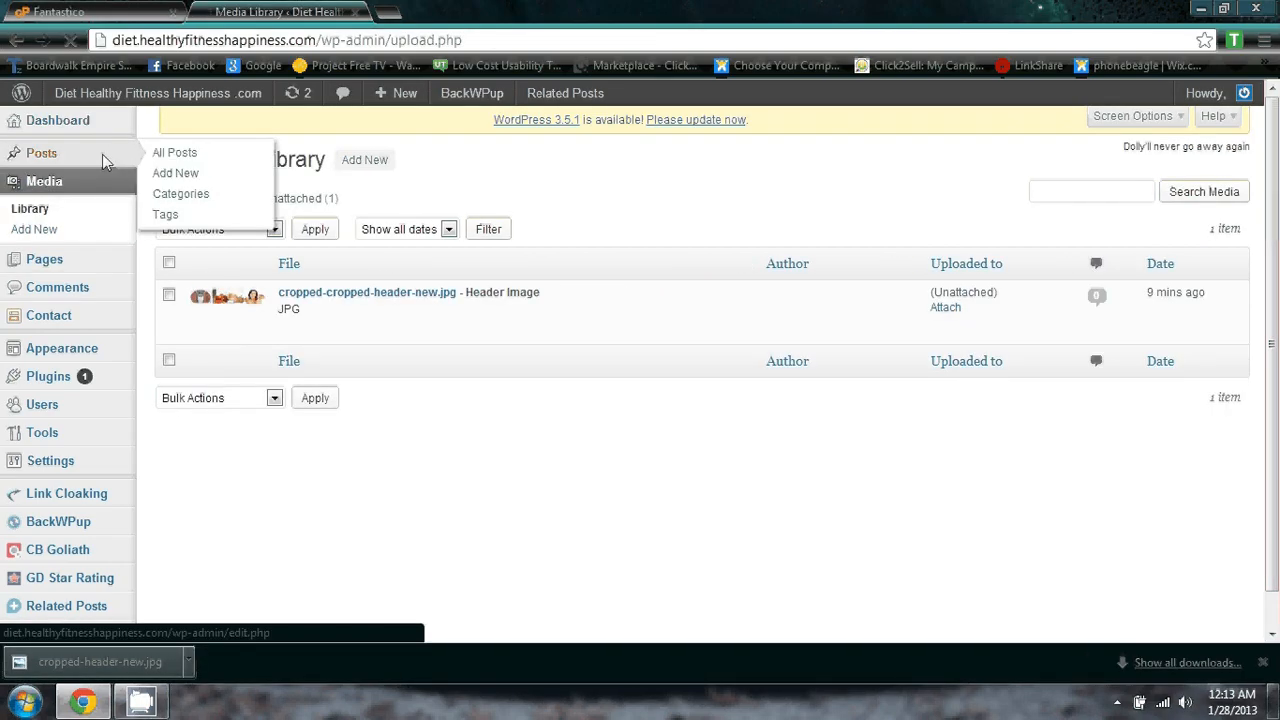
{"action": "scroll", "coordinate": [86, 199], "scroll_direction": "down", "scroll_amount": 1}
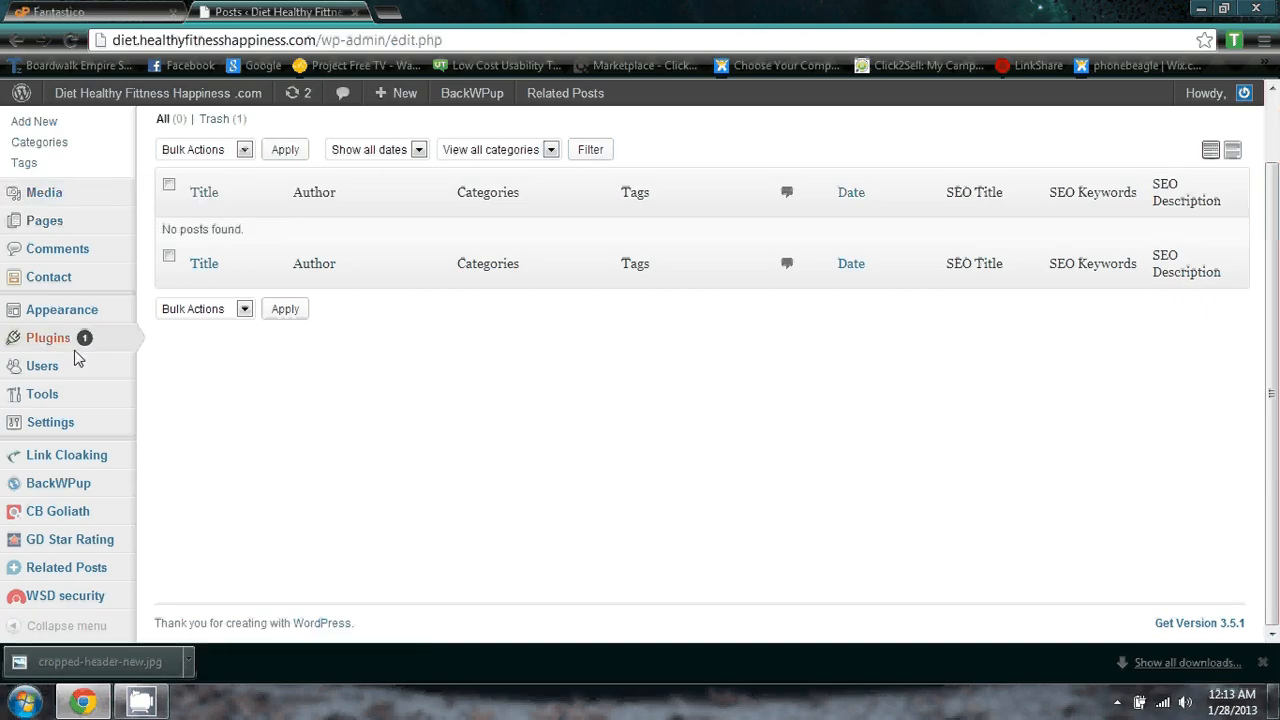
{"action": "mouse_move", "coordinate": [88, 369]}
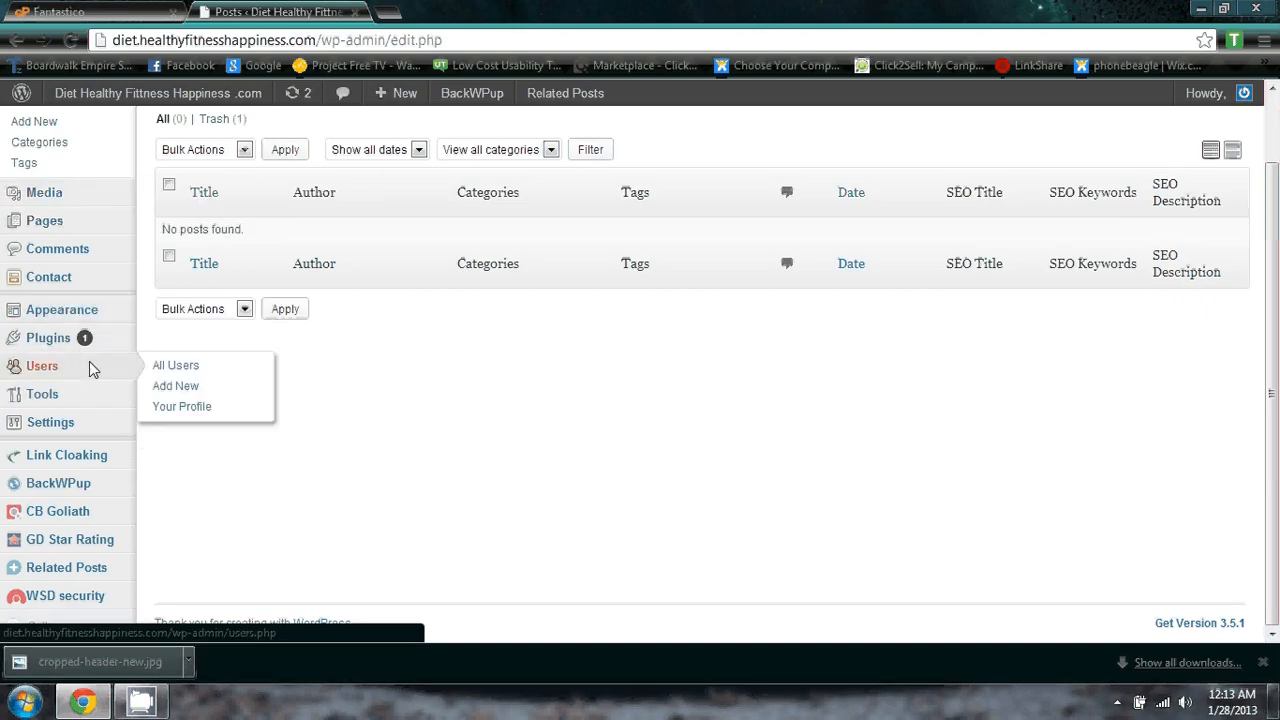
{"action": "mouse_move", "coordinate": [86, 404]}
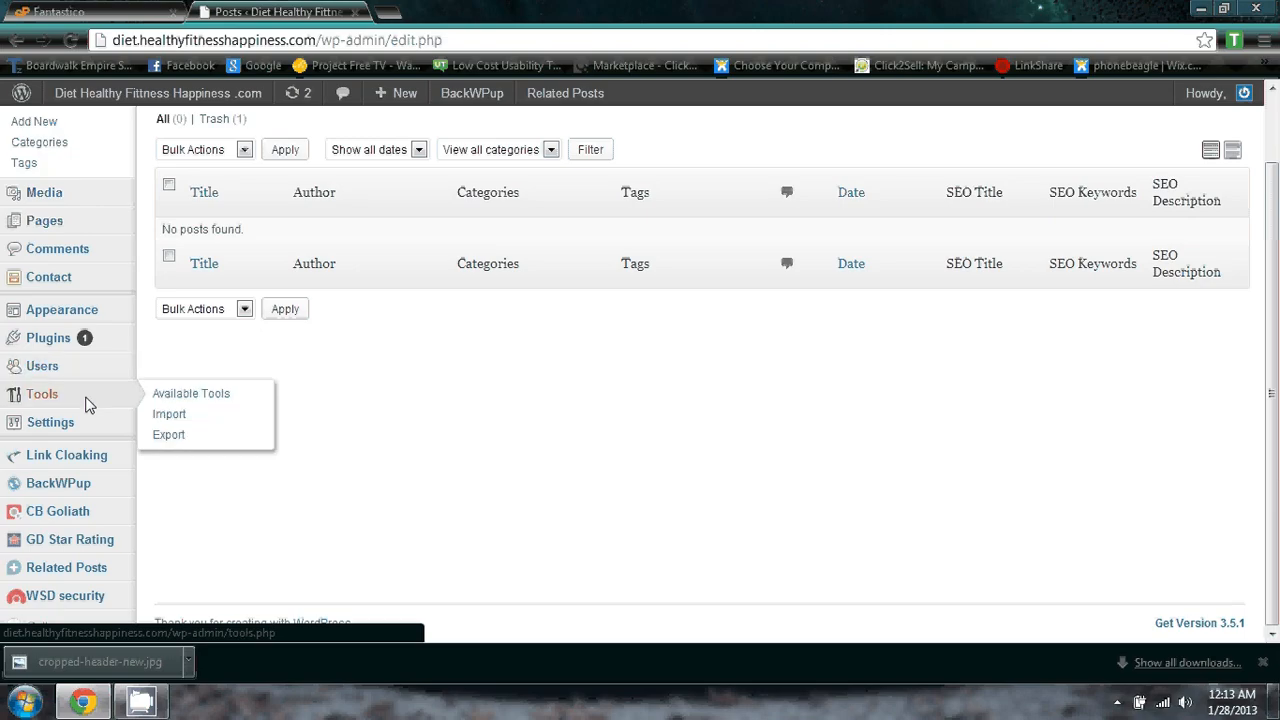
{"action": "mouse_move", "coordinate": [86, 427]}
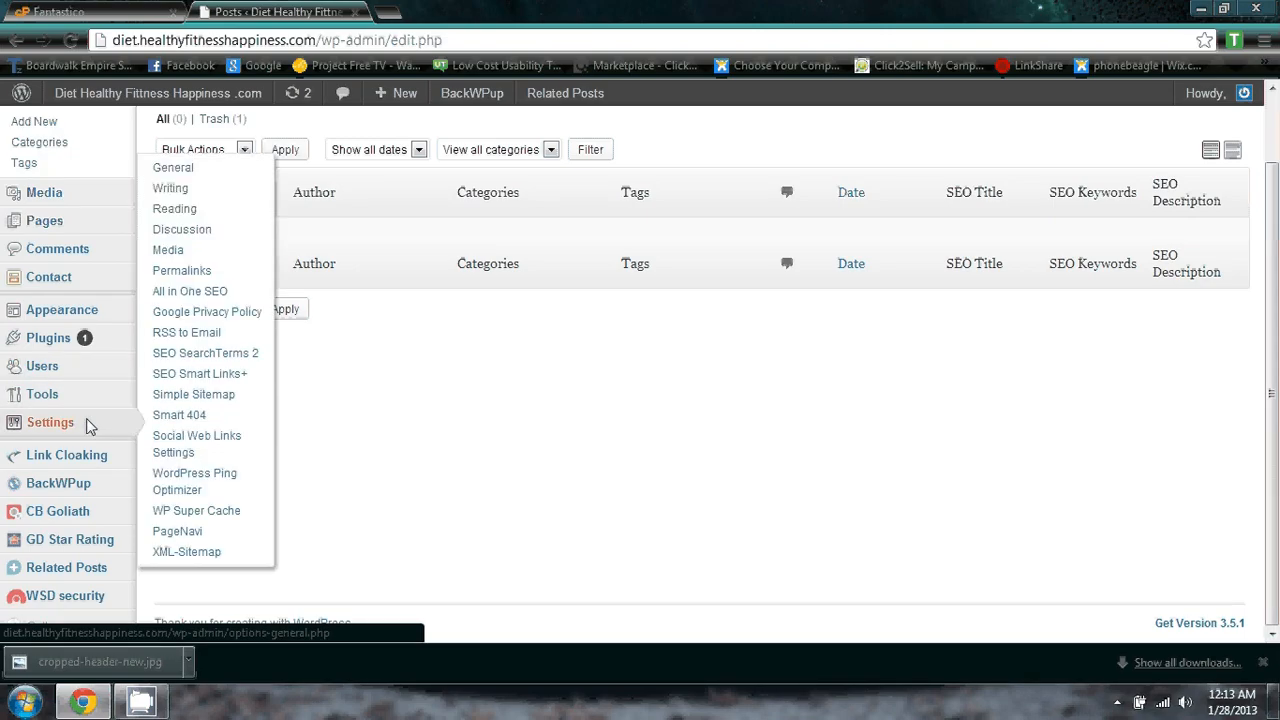
Open Settings > XML-Sitemap and scroll through the XML Sitemap Generator 3.2.9 options.
{"action": "left_click", "coordinate": [188, 556]}
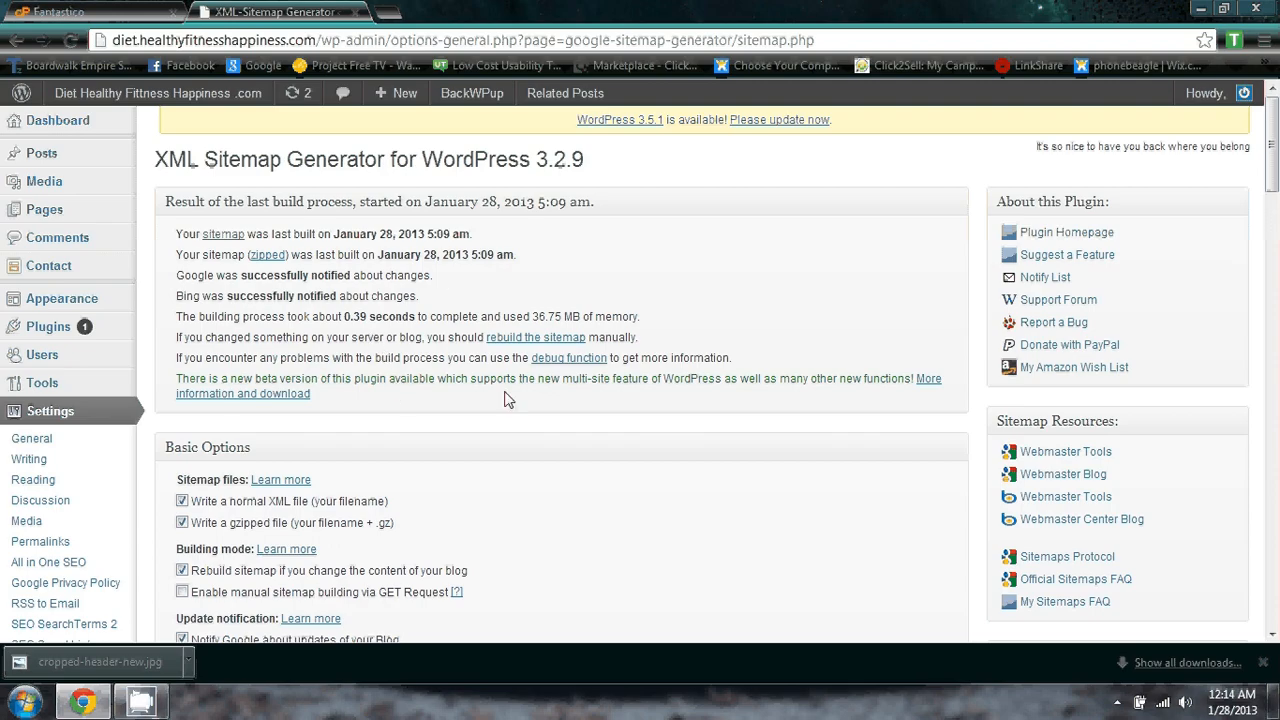
{"action": "scroll", "coordinate": [512, 402], "scroll_direction": "down", "scroll_amount": 15}
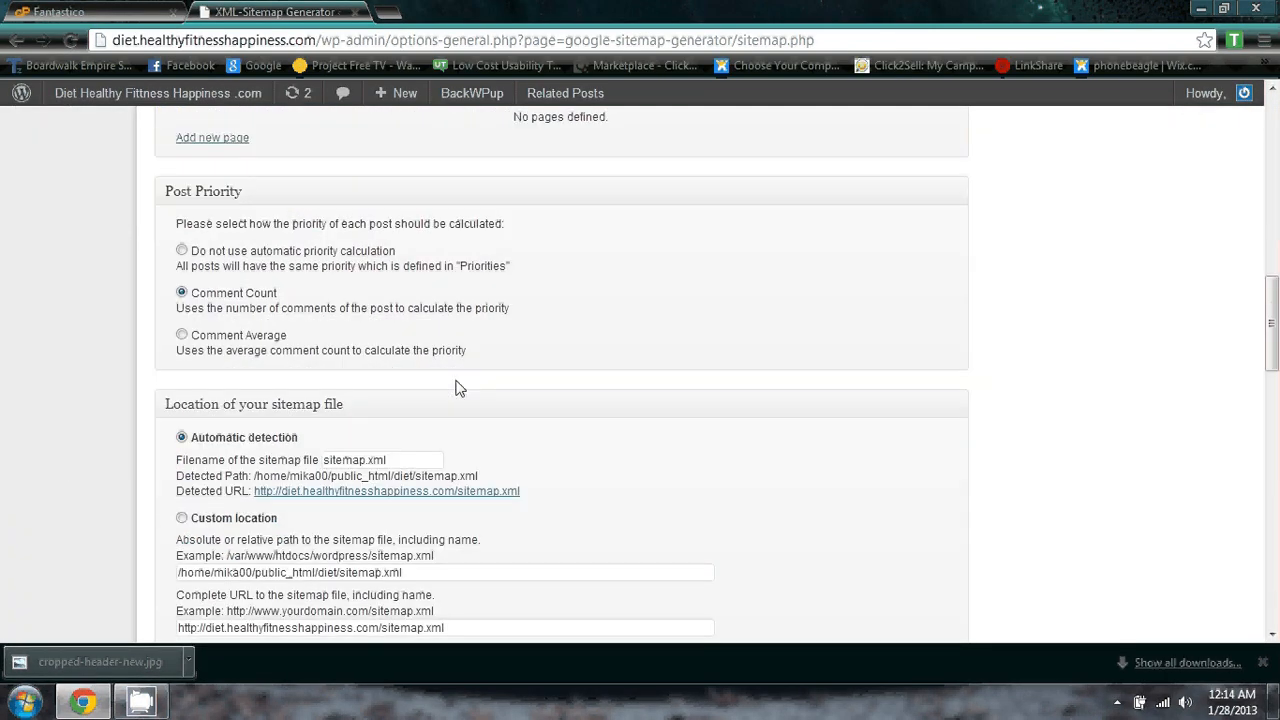
{"action": "scroll", "coordinate": [455, 388], "scroll_direction": "down", "scroll_amount": 6}
{"action": "scroll", "coordinate": [457, 386], "scroll_direction": "up", "scroll_amount": 8}
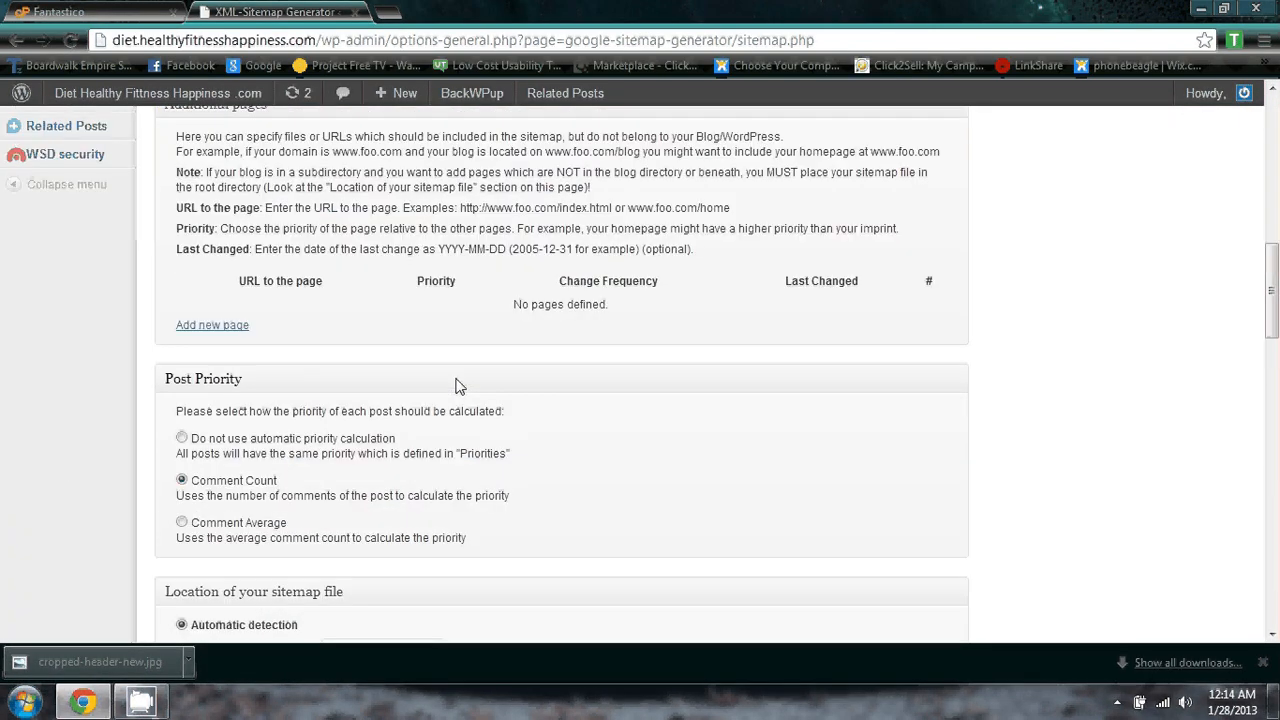
{"action": "scroll", "coordinate": [455, 386], "scroll_direction": "up", "scroll_amount": 15}
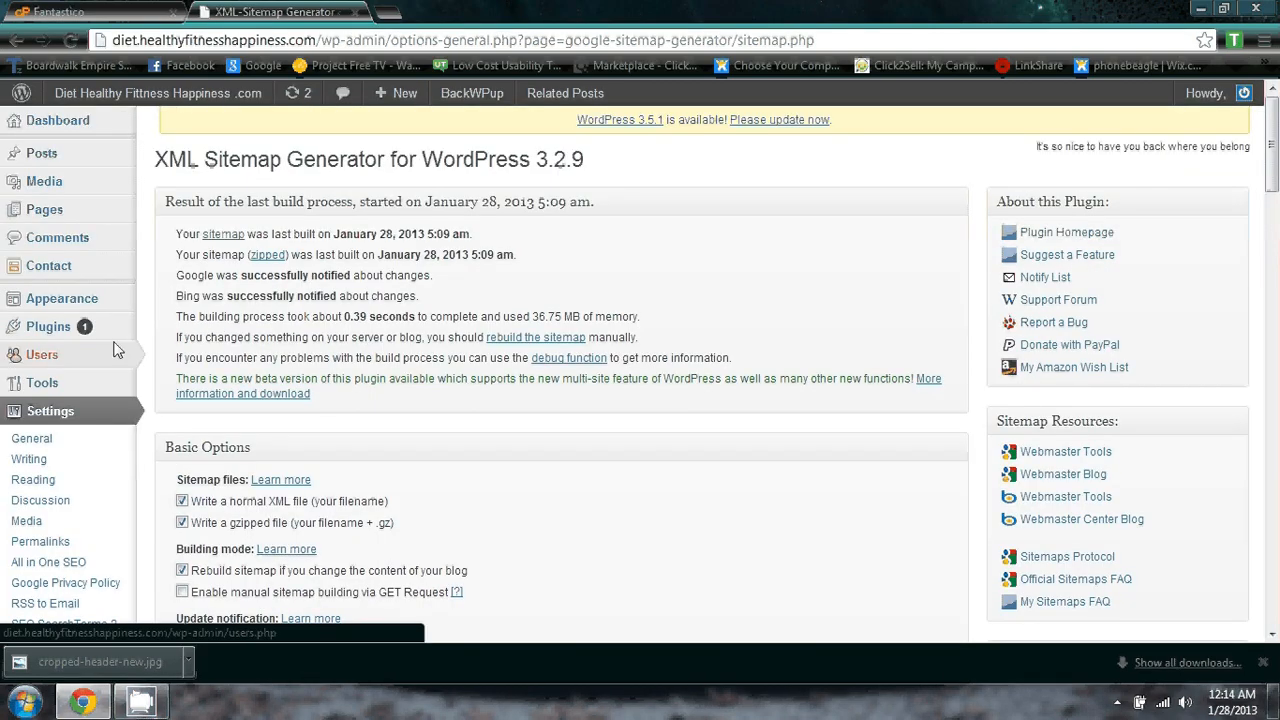
{"action": "scroll", "coordinate": [115, 349], "scroll_direction": "down", "scroll_amount": 14}
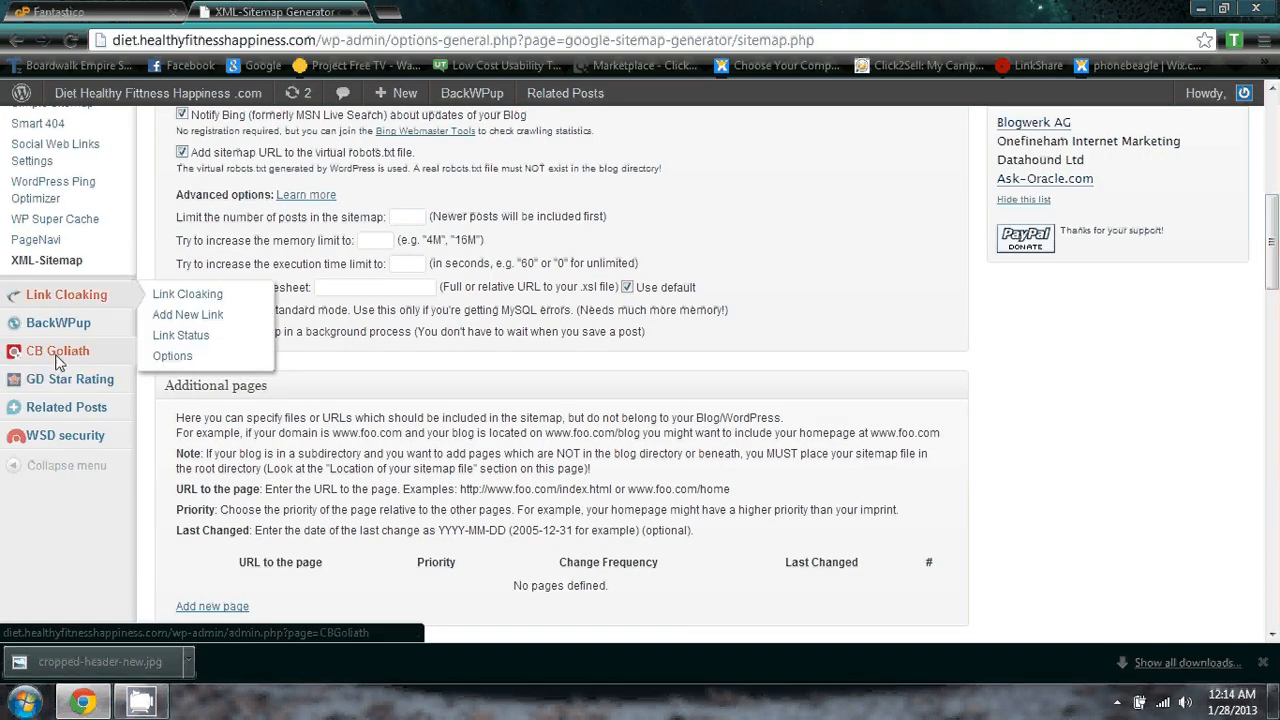
On the CB Goliath page, add a new post category named 'diet'.
{"action": "left_click", "coordinate": [70, 355]}
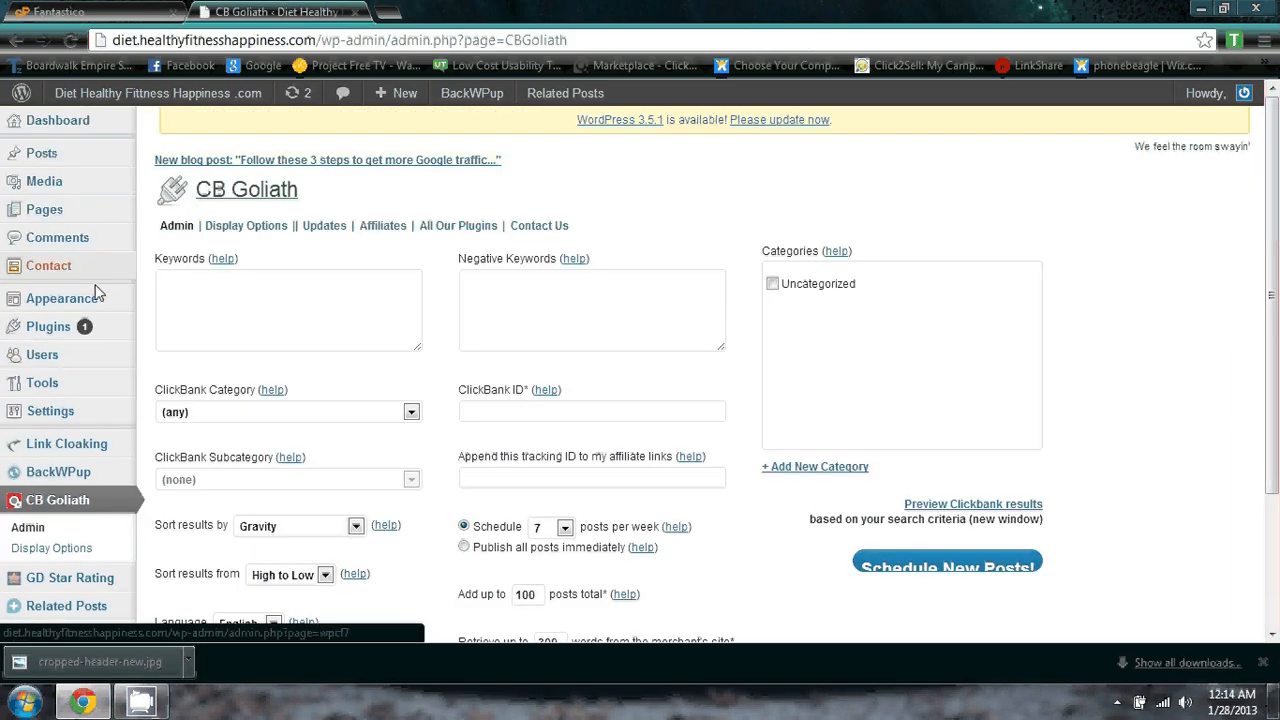
{"action": "scroll", "coordinate": [190, 265], "scroll_direction": "down", "scroll_amount": 2}
{"action": "scroll", "coordinate": [210, 265], "scroll_direction": "up", "scroll_amount": 1}
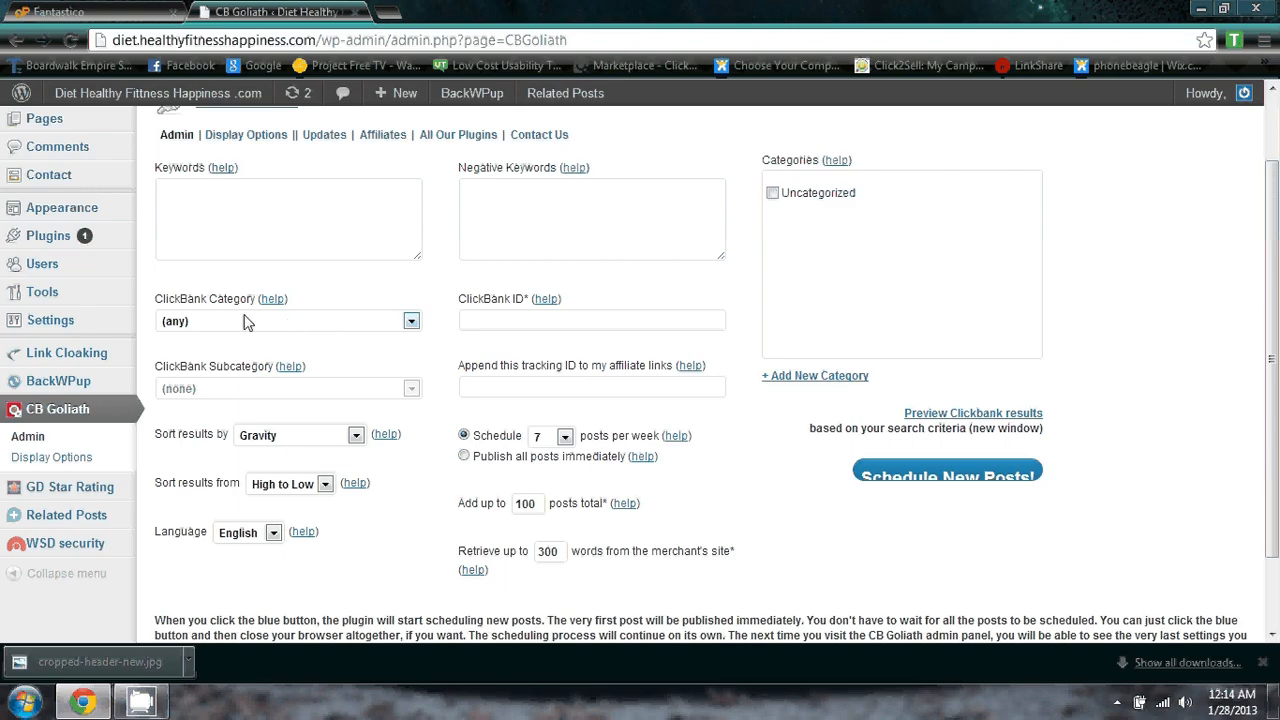
{"action": "left_click", "coordinate": [803, 376]}
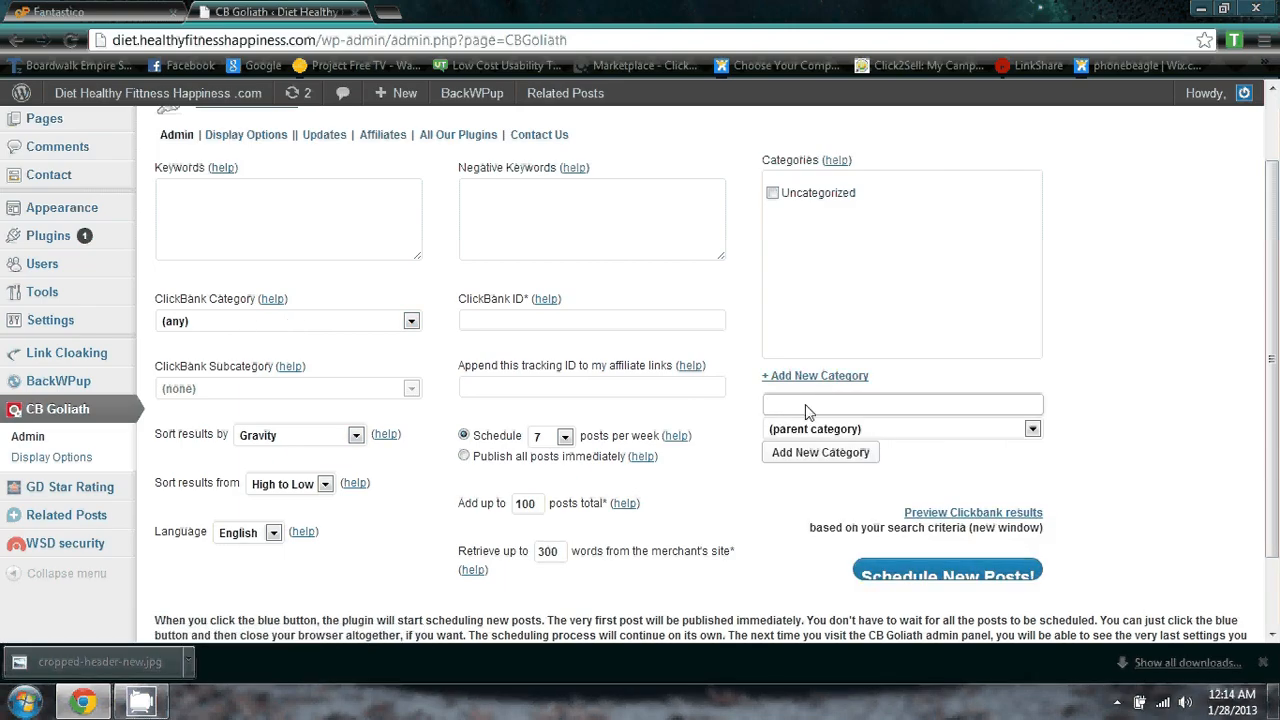
{"action": "type", "text": "diet"}
{"action": "left_click", "coordinate": [796, 458]}
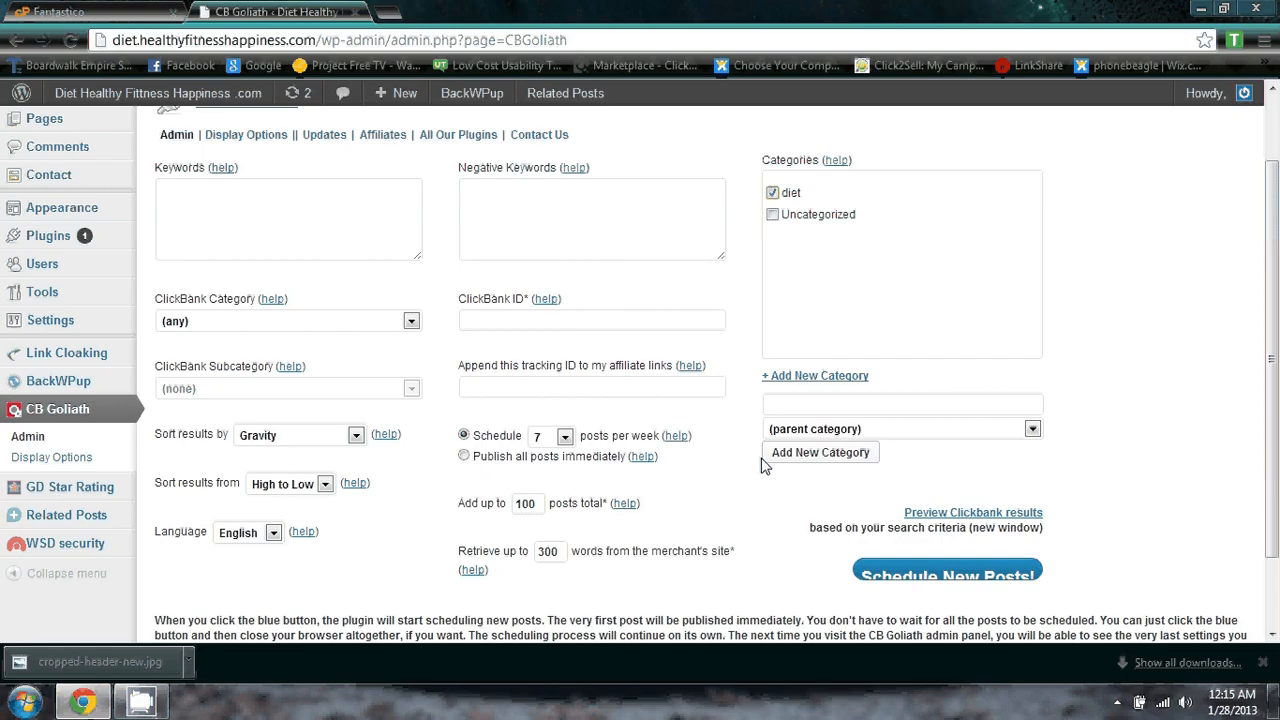
Enter the ClickBank account ID, accepting the previously used ID.
{"action": "left_click", "coordinate": [507, 322]}
{"action": "type", "text": "mm"}
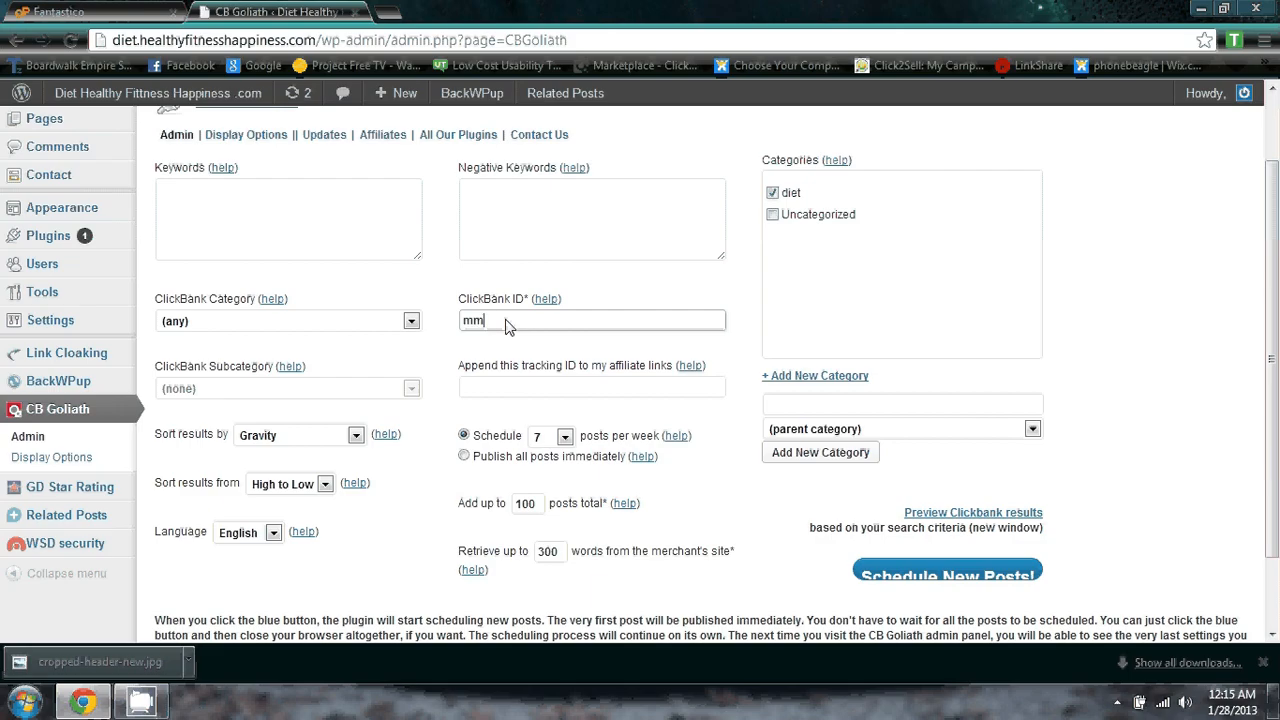
{"action": "type", "text": "ki"}
{"action": "key", "text": "BackSpace"}
{"action": "key", "text": "BackSpace"}
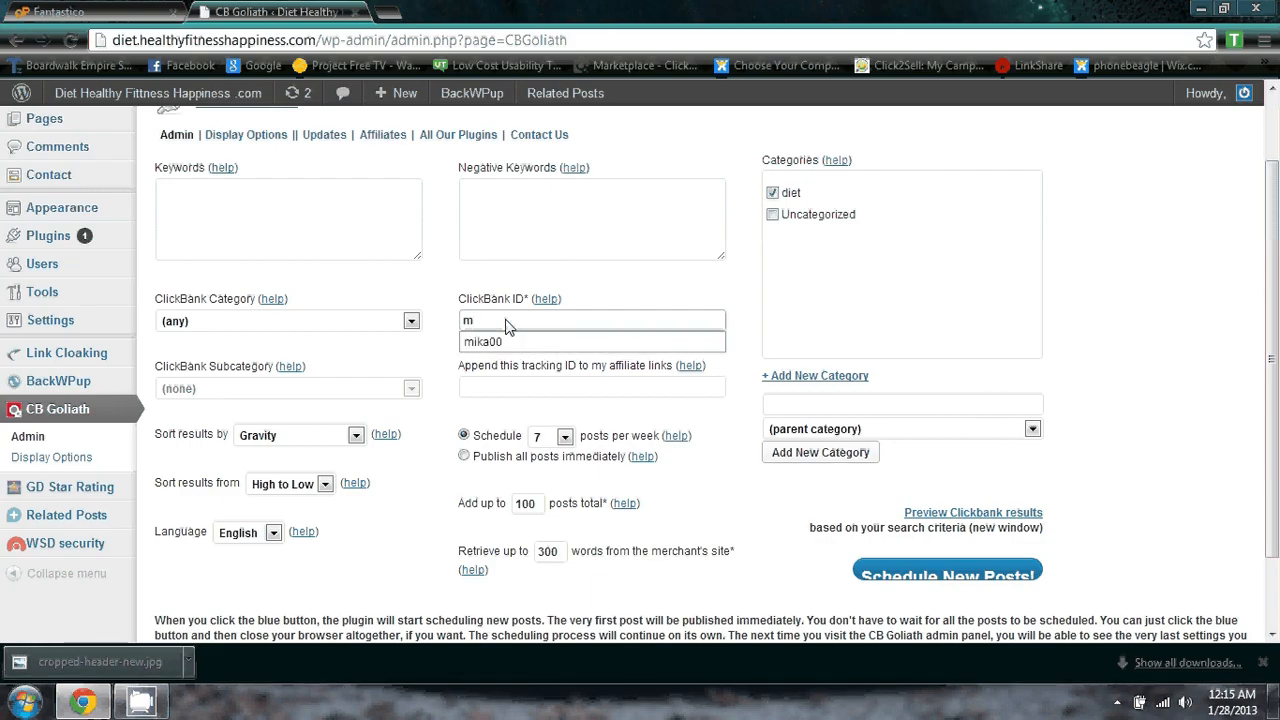
{"action": "left_click", "coordinate": [490, 341]}
Set the affiliate tracking ID to diet.
{"action": "left_click", "coordinate": [520, 395]}
{"action": "type", "text": "diet"}
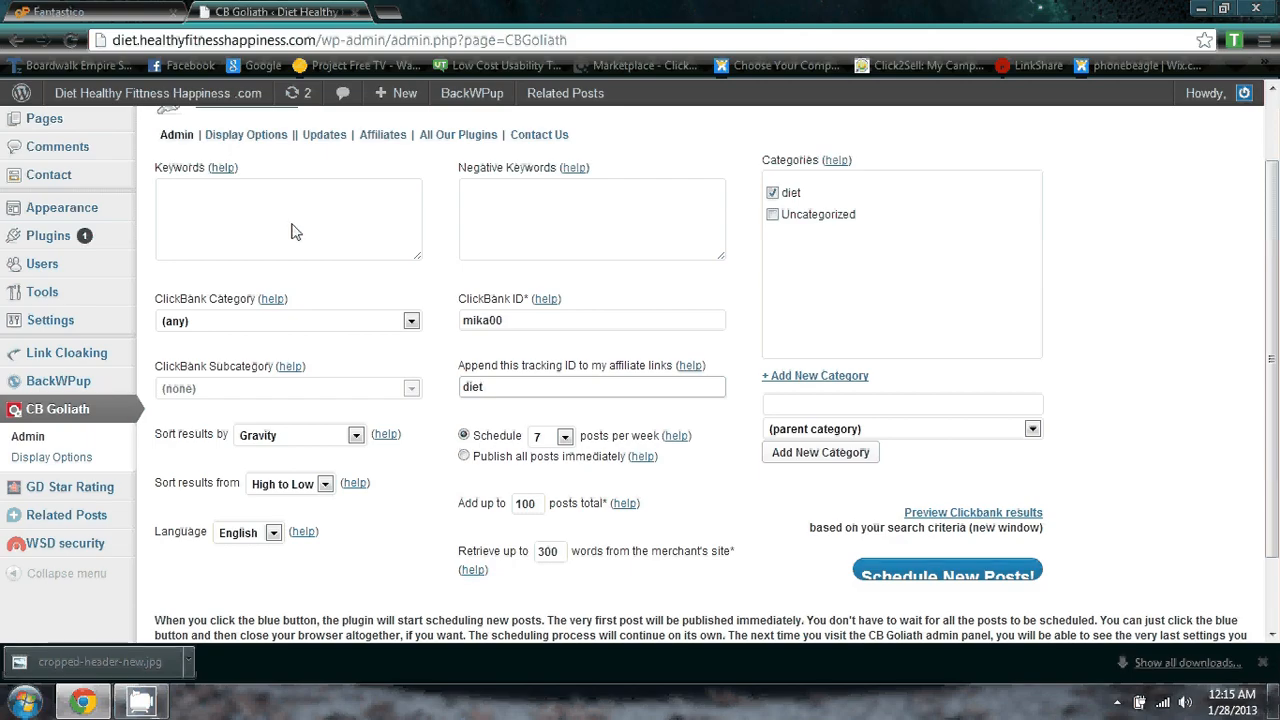
{"action": "left_click", "coordinate": [410, 322]}
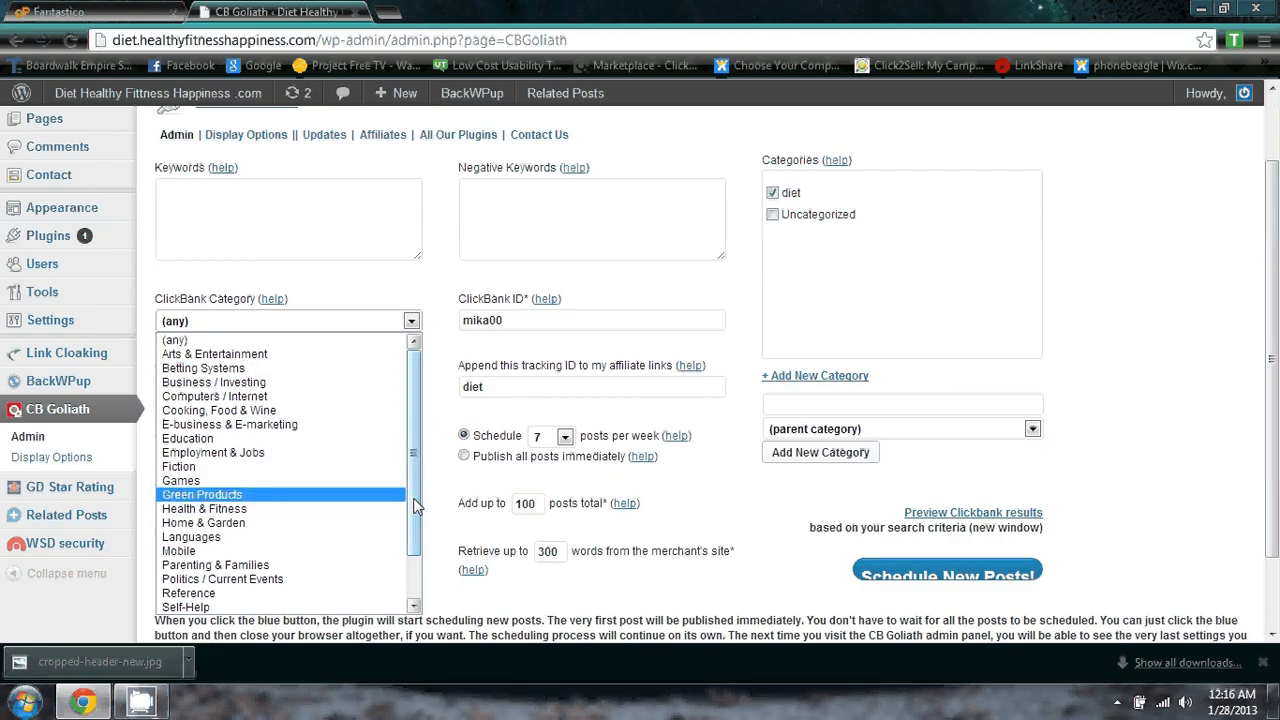
Pick Health & Fitness with the Diets & Weight Loss subcategory, sorted by Gravity.
{"action": "left_click_drag", "start_coordinate": [415, 503], "coordinate": [415, 577]}
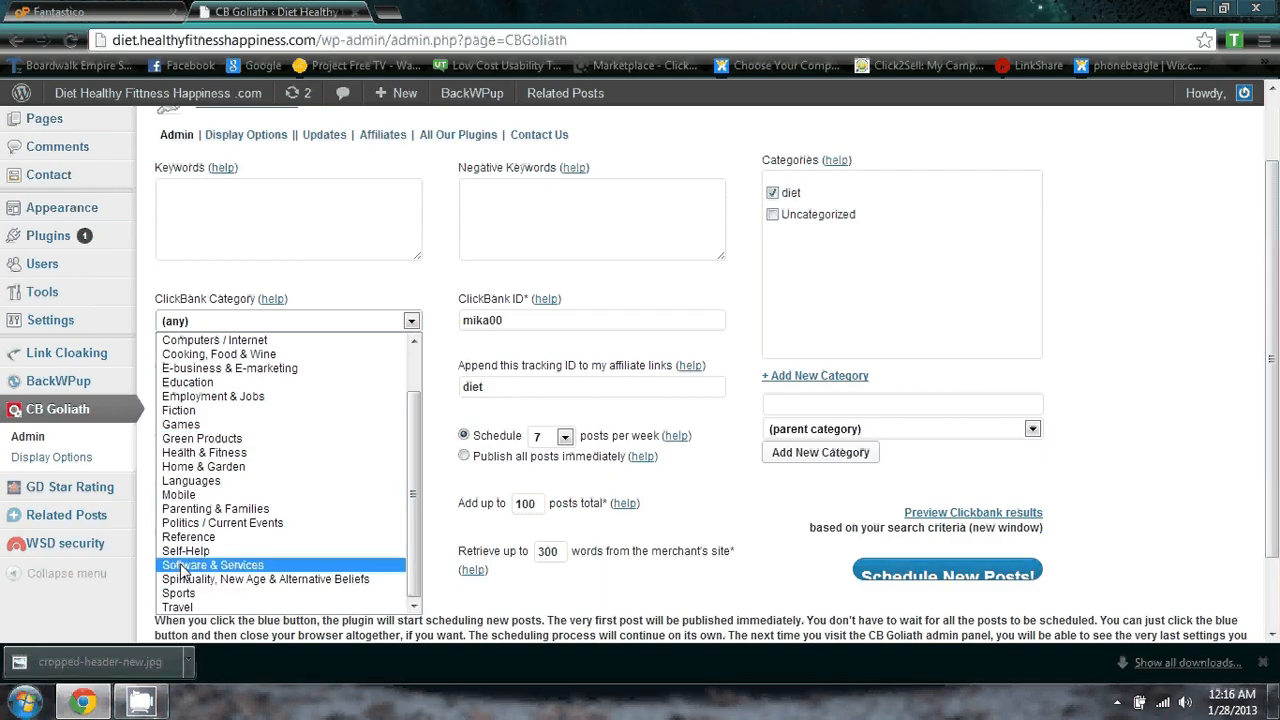
{"action": "left_click", "coordinate": [190, 452]}
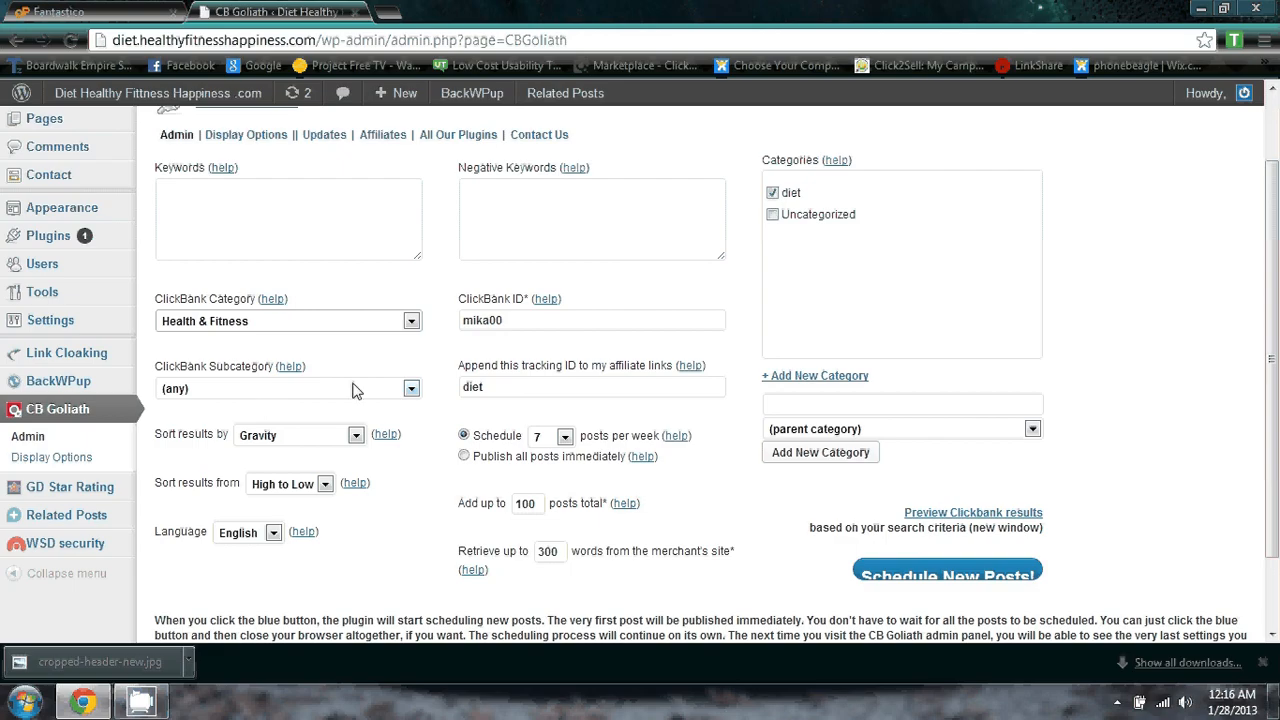
{"action": "left_click", "coordinate": [409, 389]}
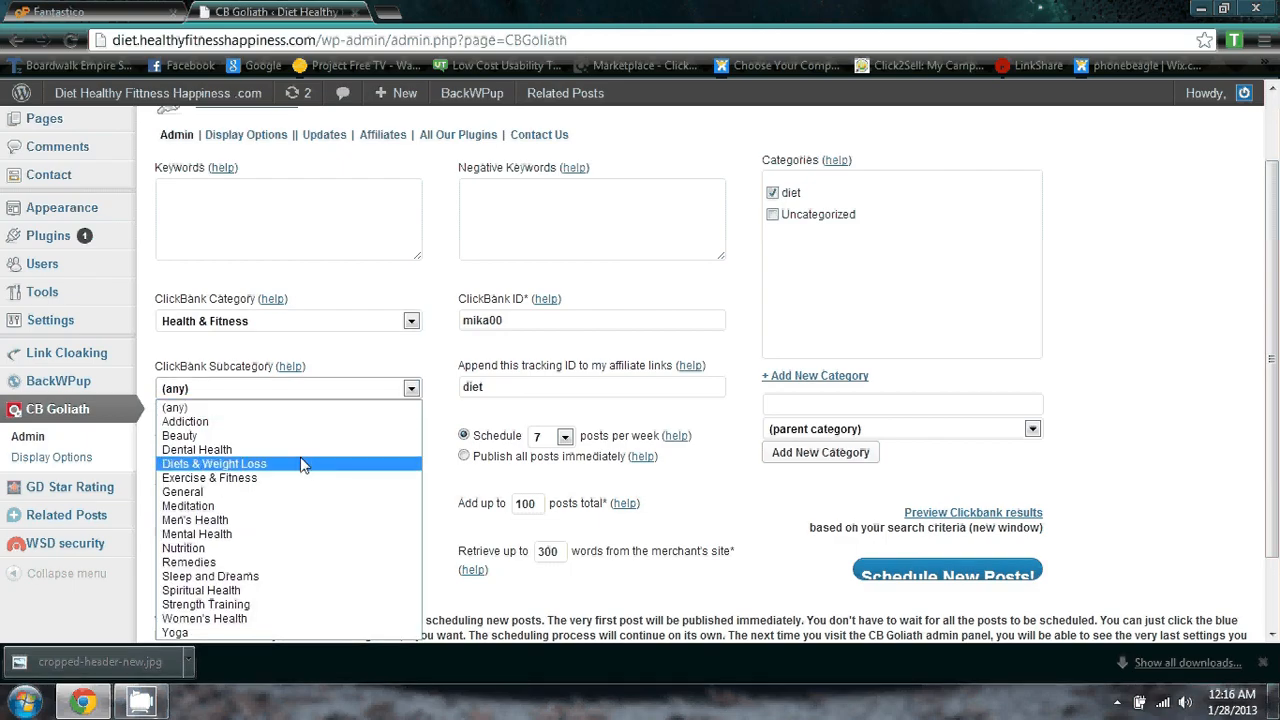
{"action": "left_click", "coordinate": [240, 466]}
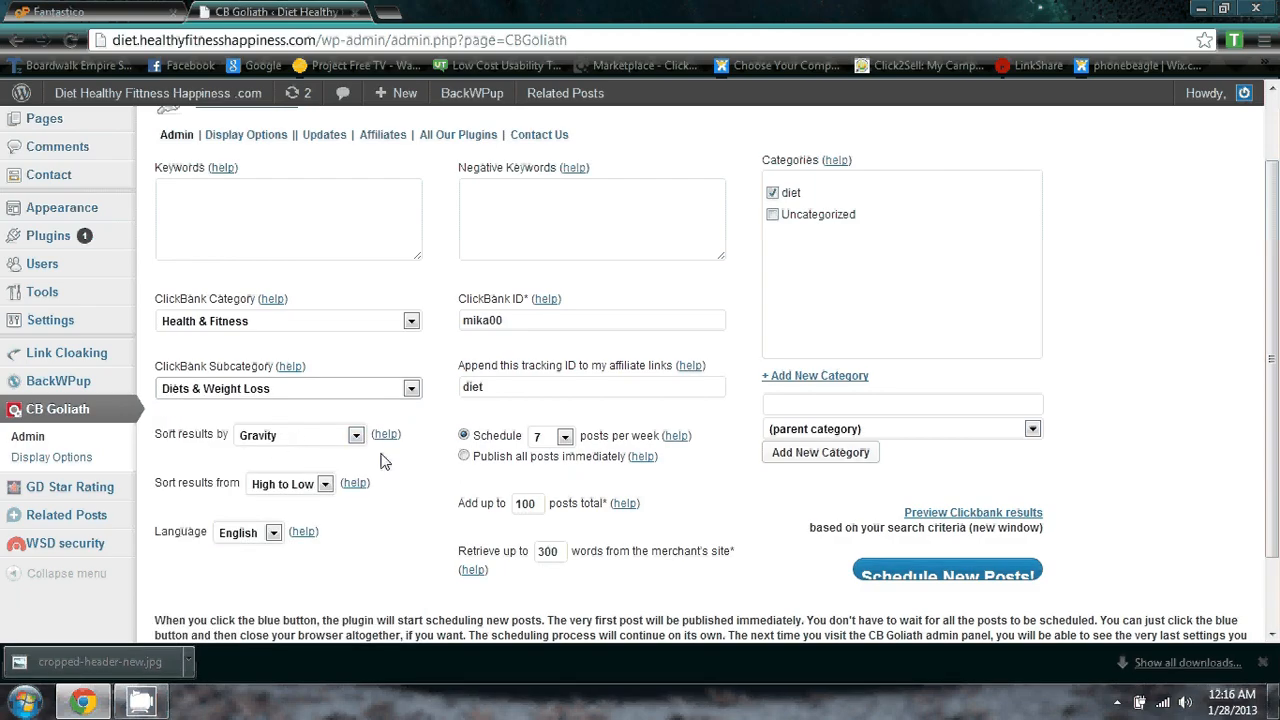
{"action": "left_click", "coordinate": [356, 435]}
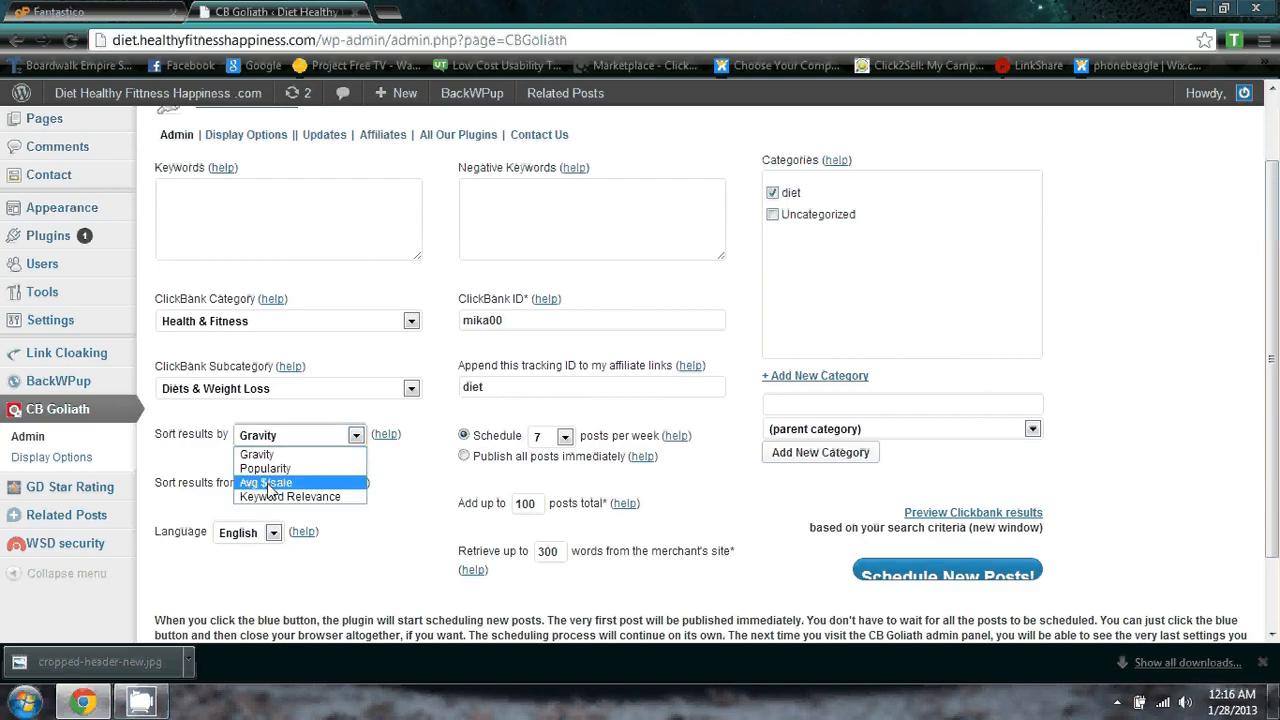
{"action": "left_click", "coordinate": [392, 507]}
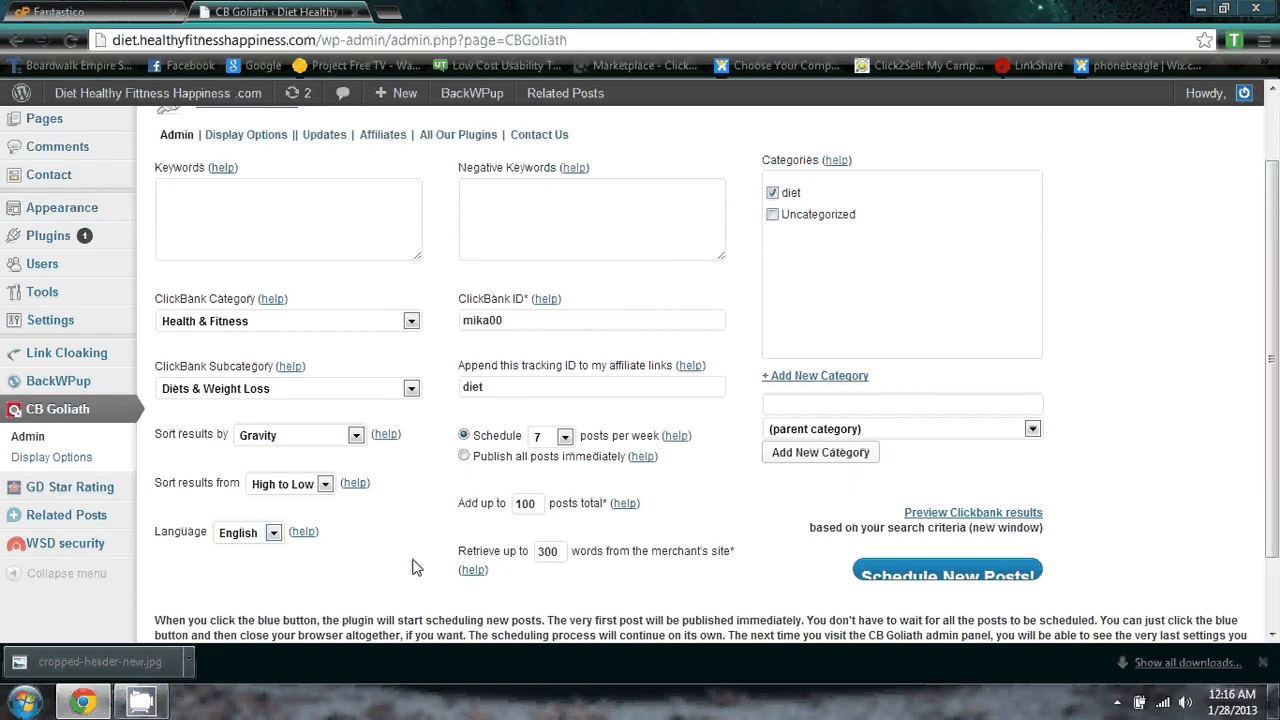
Set 500 total posts and 500 words per merchant, keeping 7 posts per week.
{"action": "left_click", "coordinate": [519, 504]}
{"action": "key", "text": "Delete"}
{"action": "type", "text": "5"}
{"action": "left_click", "coordinate": [544, 552]}
{"action": "key", "text": "BackSpace"}
{"action": "type", "text": "50"}
{"action": "key", "text": "BackSpace"}
{"action": "left_click", "coordinate": [565, 438]}
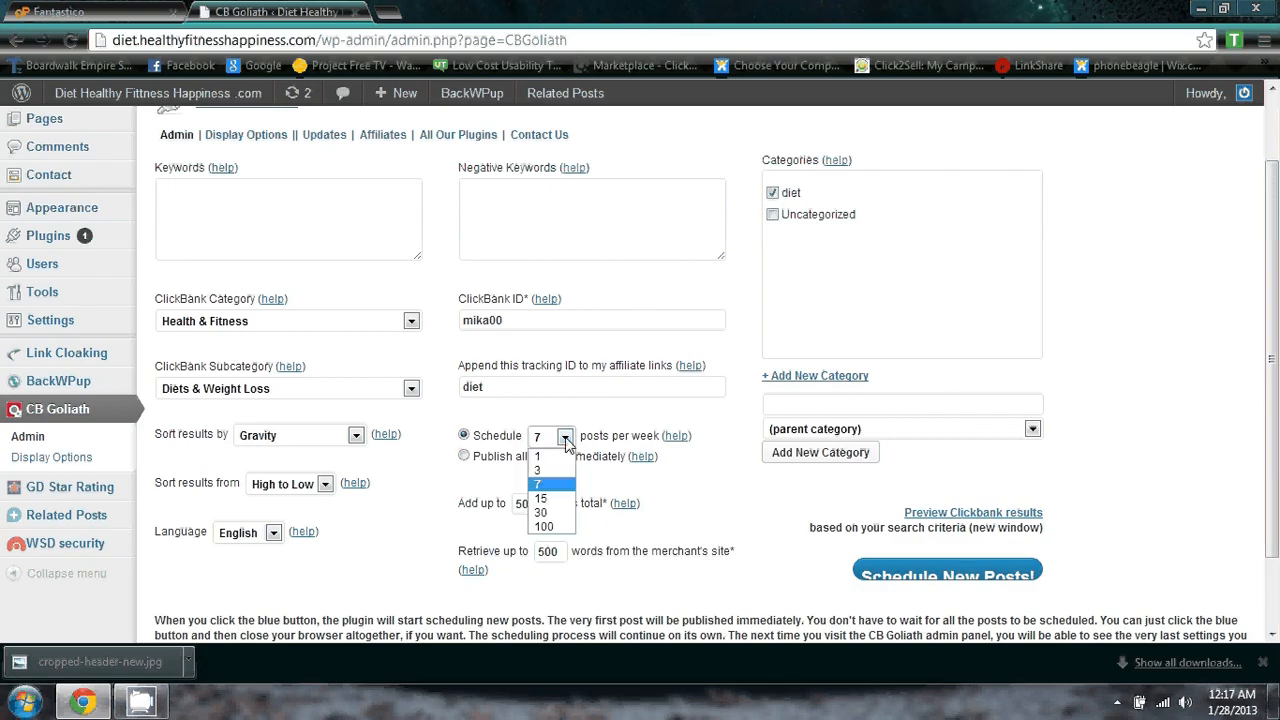
{"action": "left_click", "coordinate": [565, 438]}
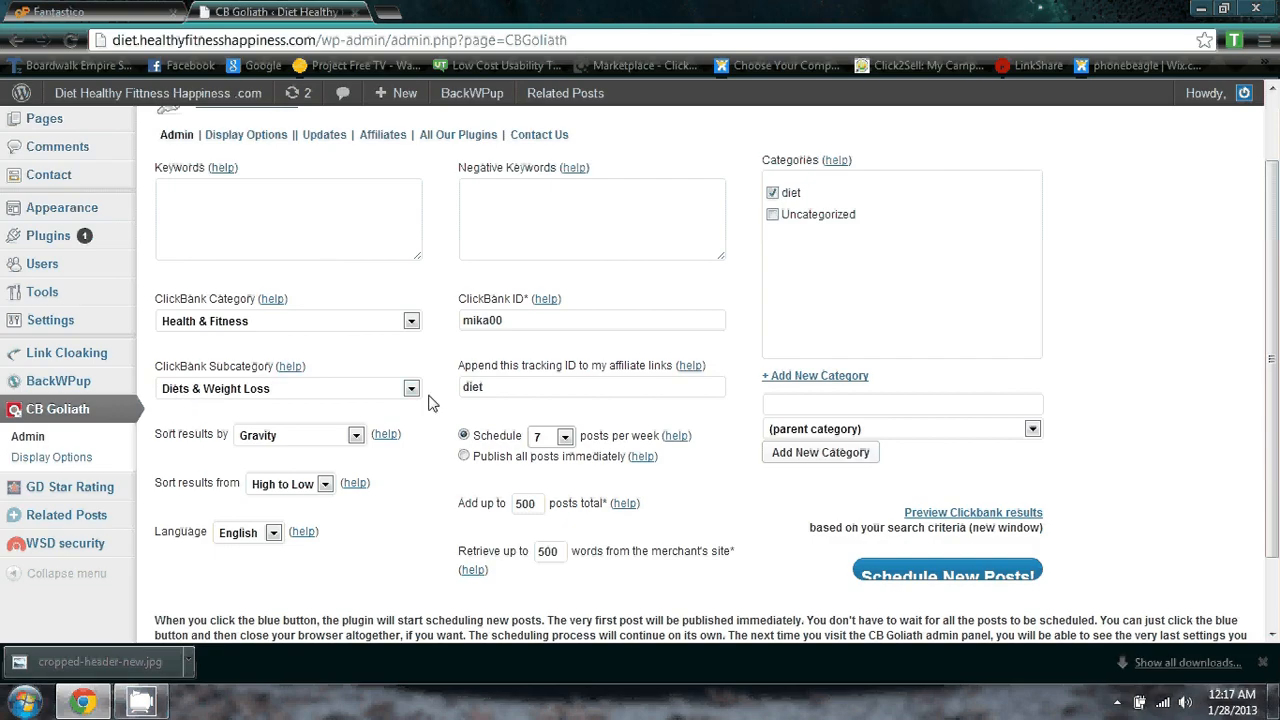
{"action": "scroll", "coordinate": [431, 402], "scroll_direction": "up", "scroll_amount": 2}
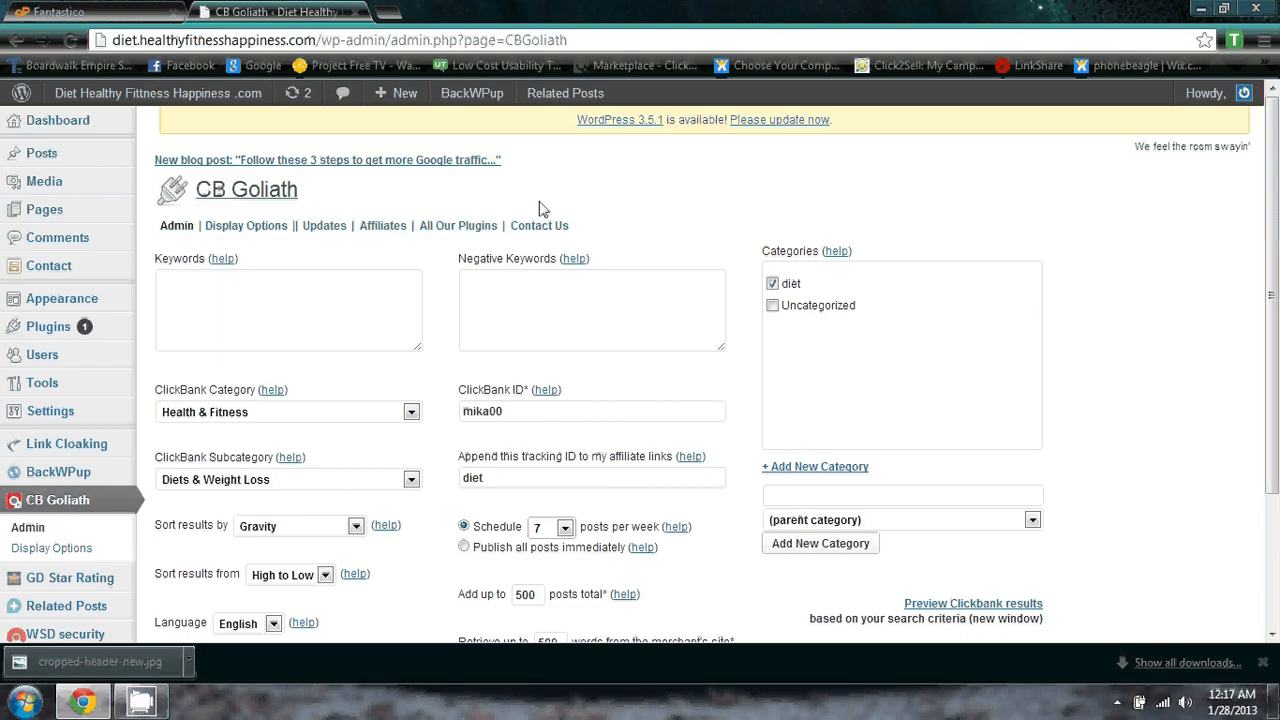
{"action": "scroll", "coordinate": [523, 357], "scroll_direction": "down", "scroll_amount": 3}
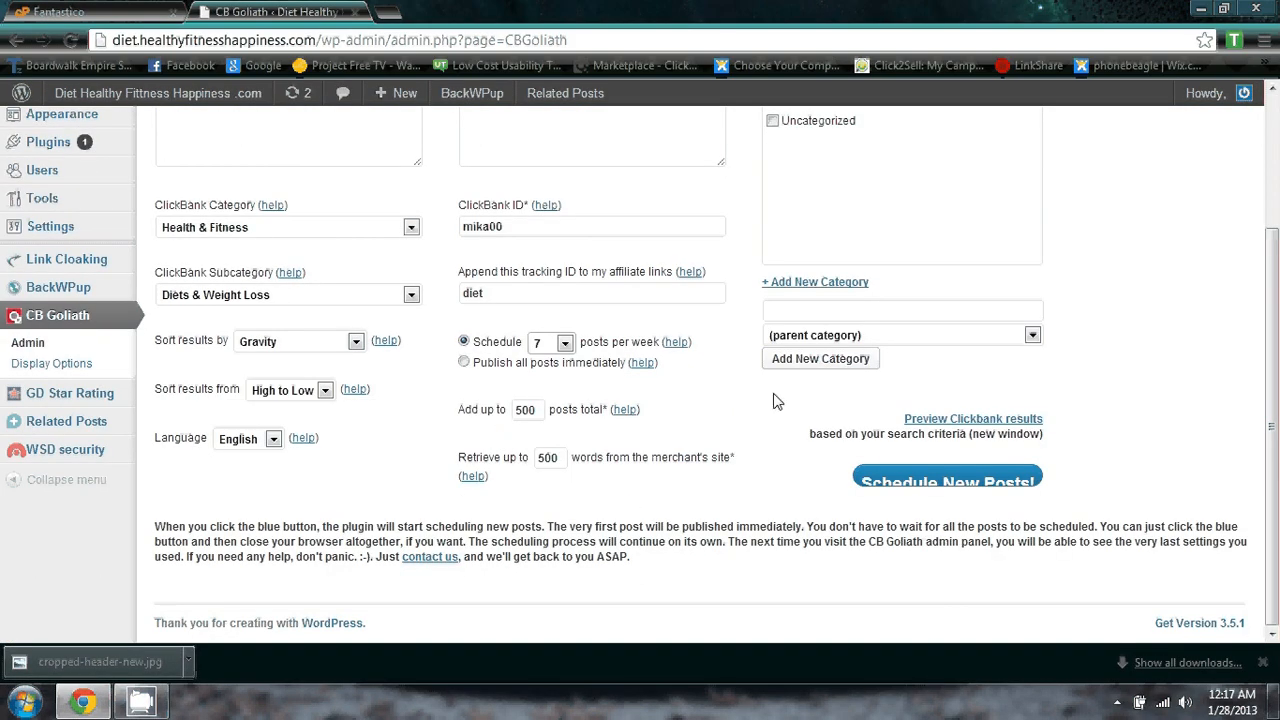
{"action": "scroll", "coordinate": [629, 389], "scroll_direction": "up", "scroll_amount": 3}
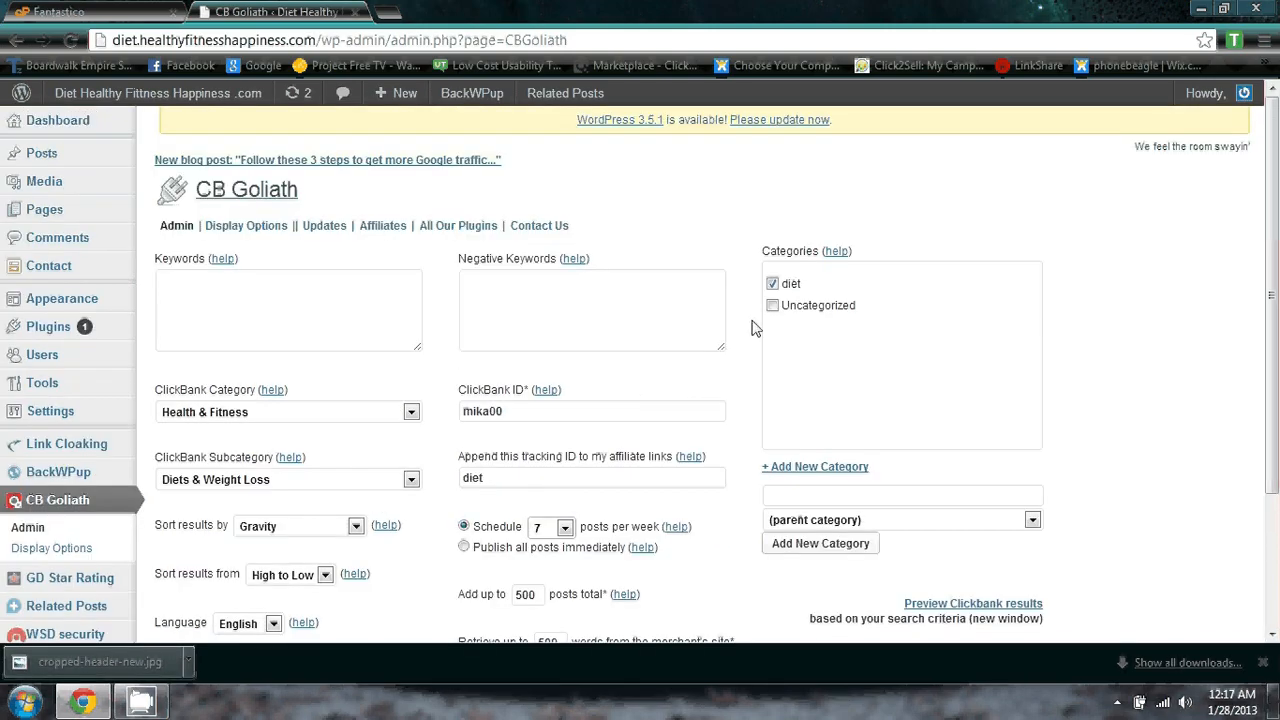
{"action": "scroll", "coordinate": [793, 352], "scroll_direction": "down", "scroll_amount": 3}
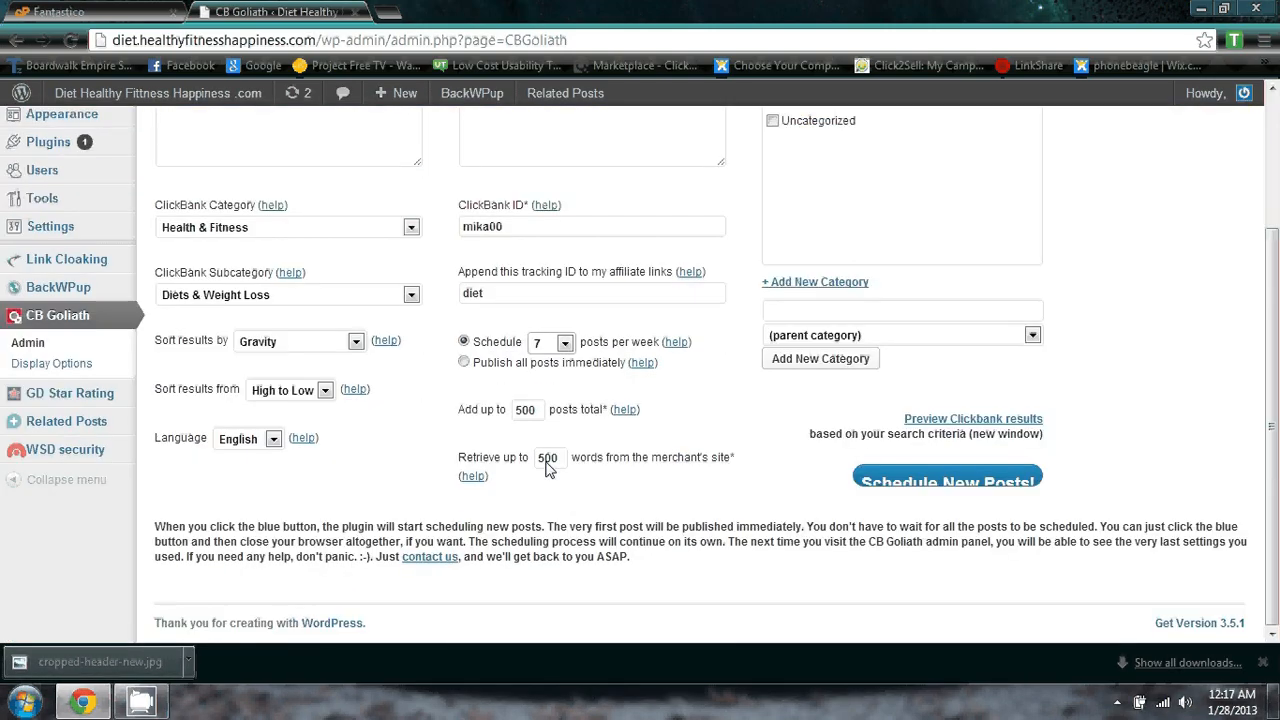
Schedule the new ClickBank diet posts and follow the generation log.
{"action": "left_click", "coordinate": [899, 479]}
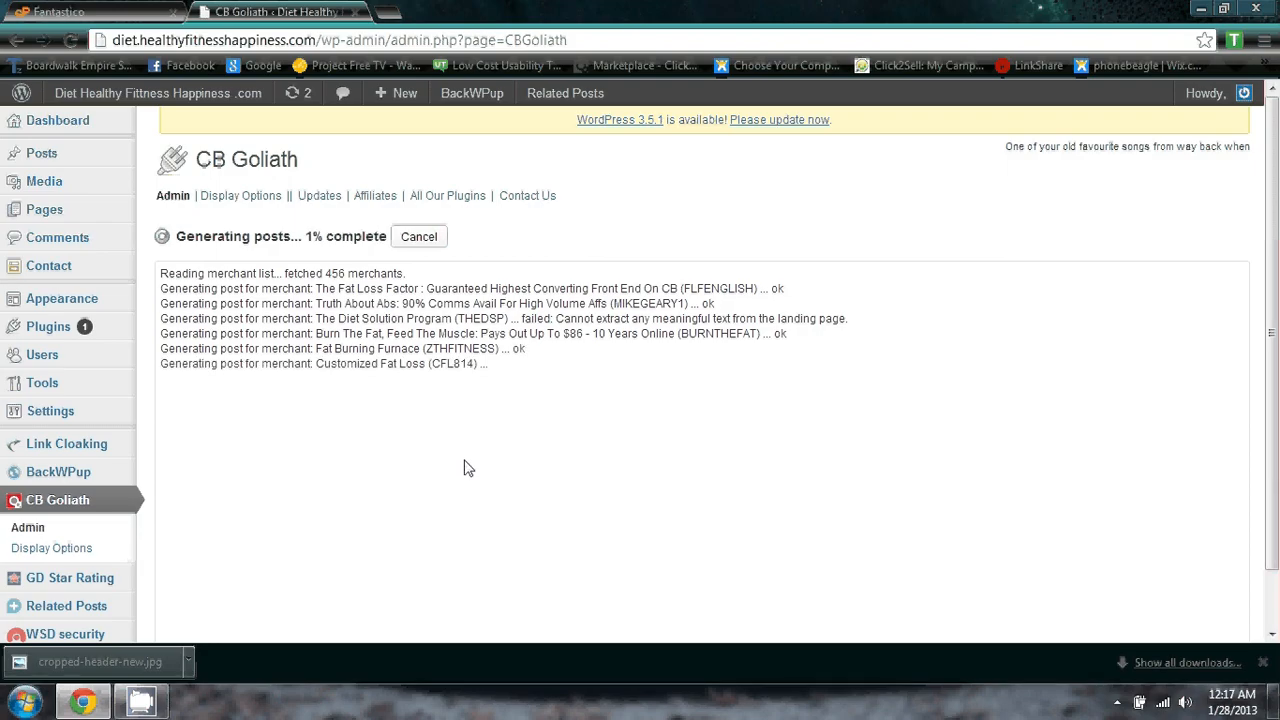
{"action": "scroll", "coordinate": [465, 460], "scroll_direction": "down", "scroll_amount": 1}
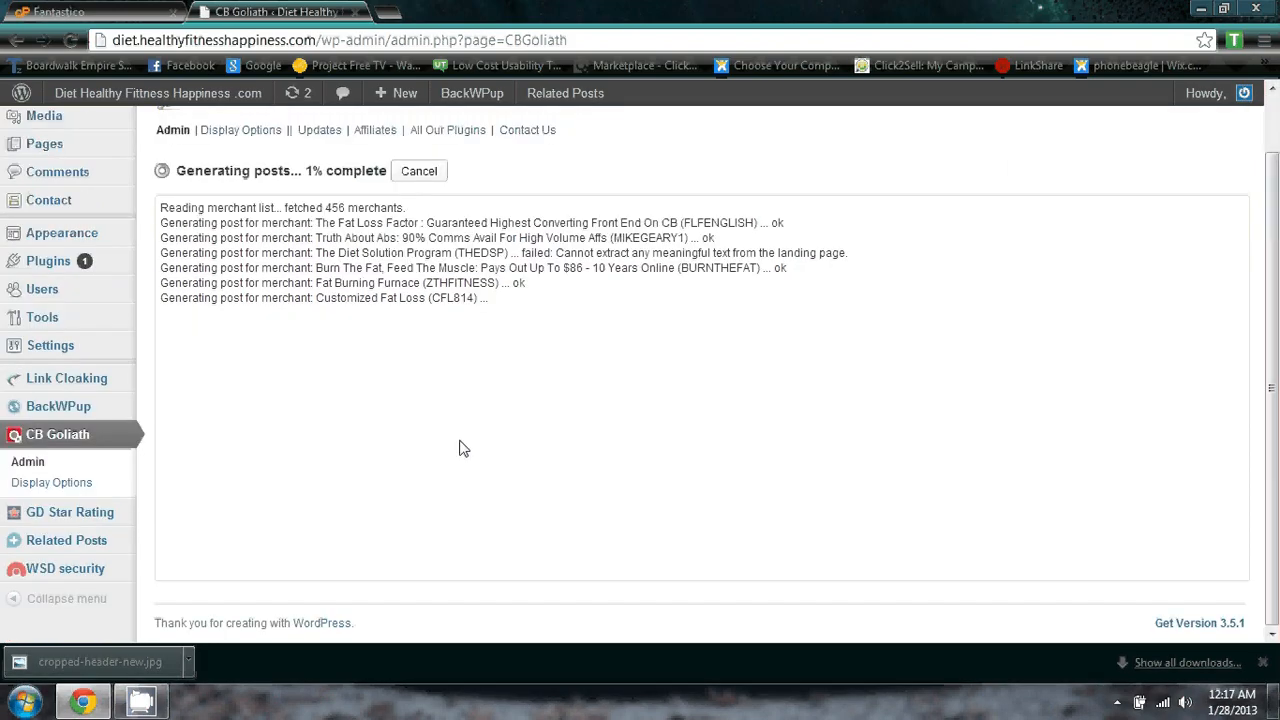
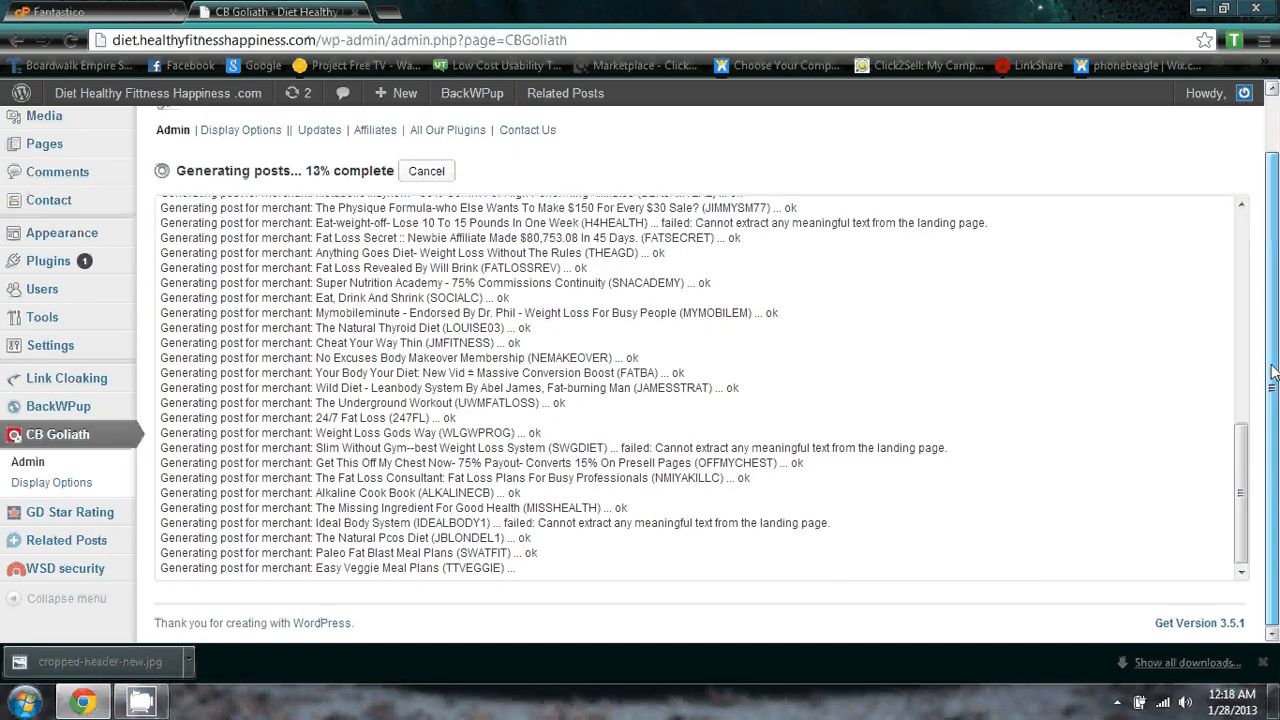
Open the live blog homepage and scroll through the food-themed header and Fat Loss Factor post.
{"action": "left_click_drag", "start_coordinate": [1272, 372], "coordinate": [1274, 274]}
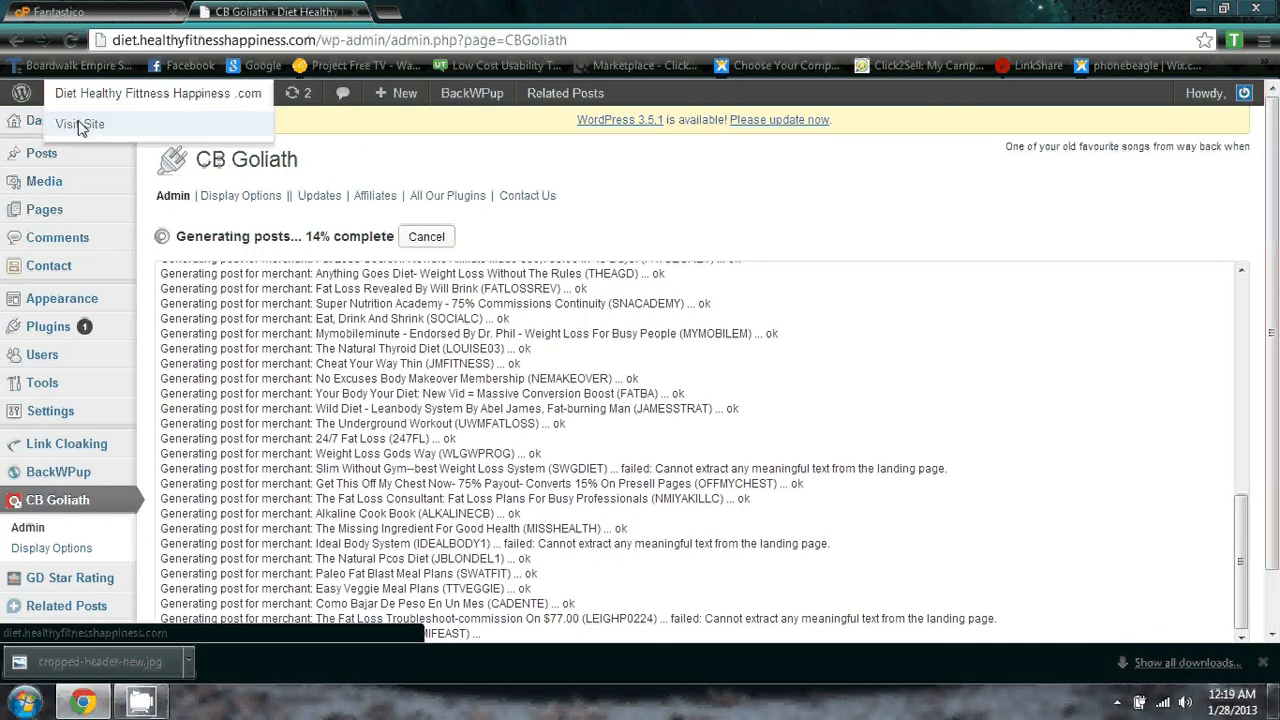
{"action": "left_click", "coordinate": [80, 127]}
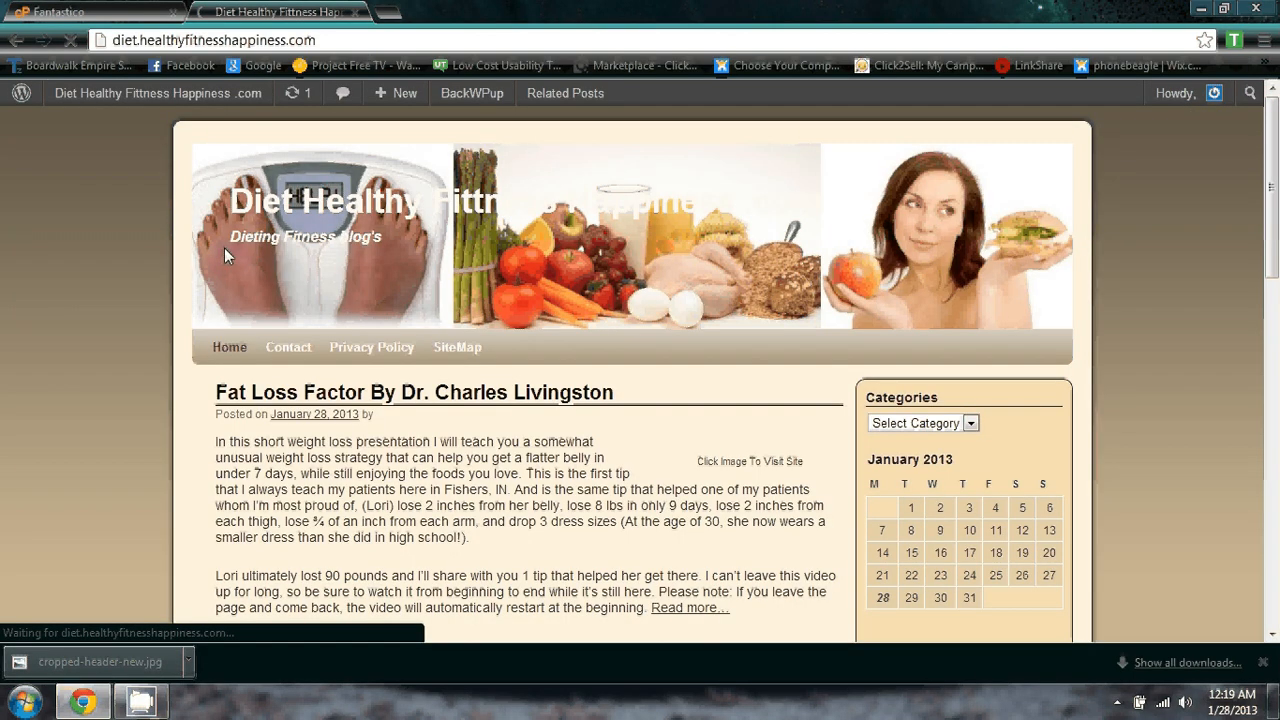
{"action": "scroll", "coordinate": [226, 248], "scroll_direction": "down", "scroll_amount": 3}
{"action": "scroll", "coordinate": [261, 236], "scroll_direction": "up", "scroll_amount": 1}
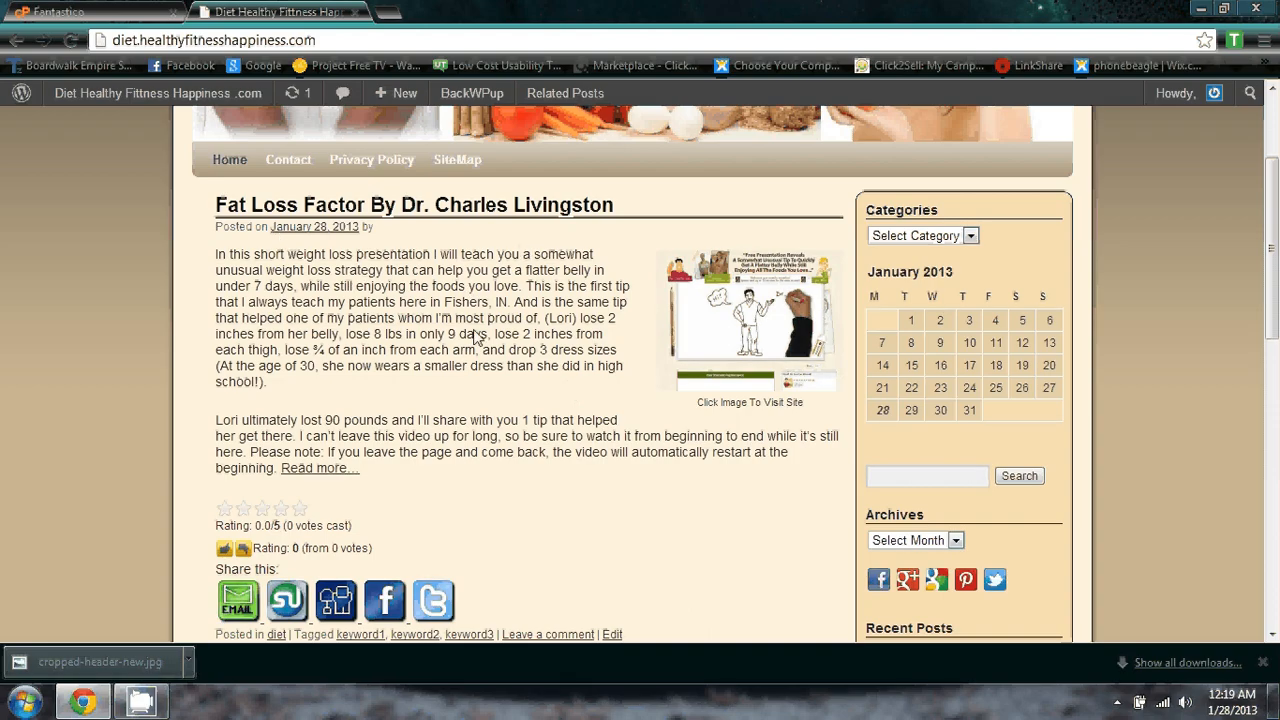
{"action": "scroll", "coordinate": [605, 335], "scroll_direction": "down", "scroll_amount": 2}
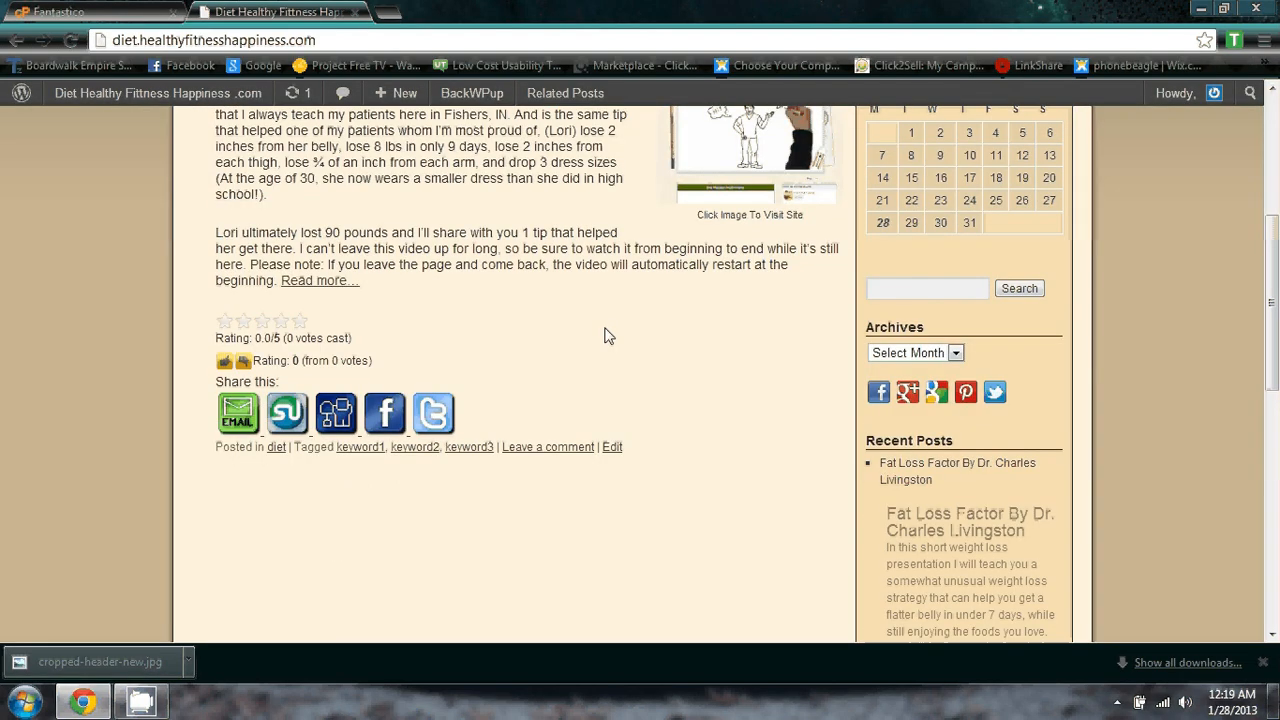
{"action": "scroll", "coordinate": [651, 343], "scroll_direction": "down", "scroll_amount": 1}
{"action": "scroll", "coordinate": [614, 309], "scroll_direction": "up", "scroll_amount": 3}
{"action": "scroll", "coordinate": [614, 309], "scroll_direction": "down", "scroll_amount": 6}
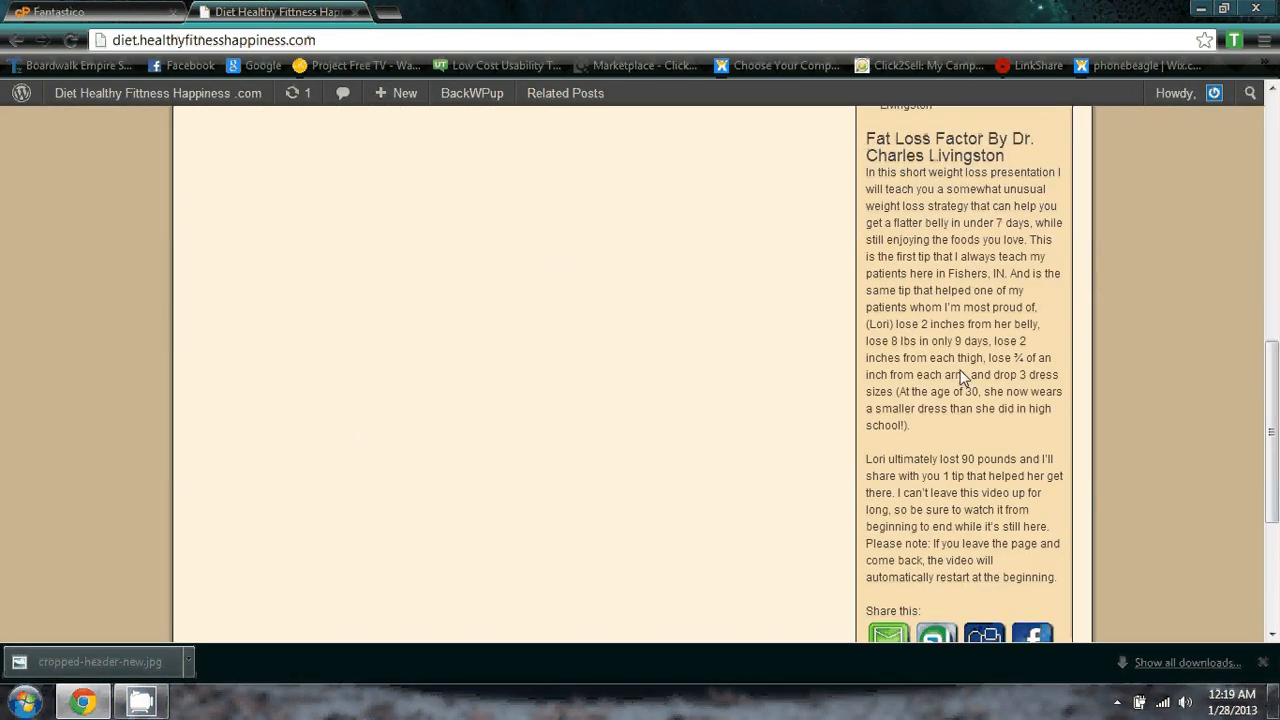
{"action": "scroll", "coordinate": [680, 357], "scroll_direction": "up", "scroll_amount": 4}
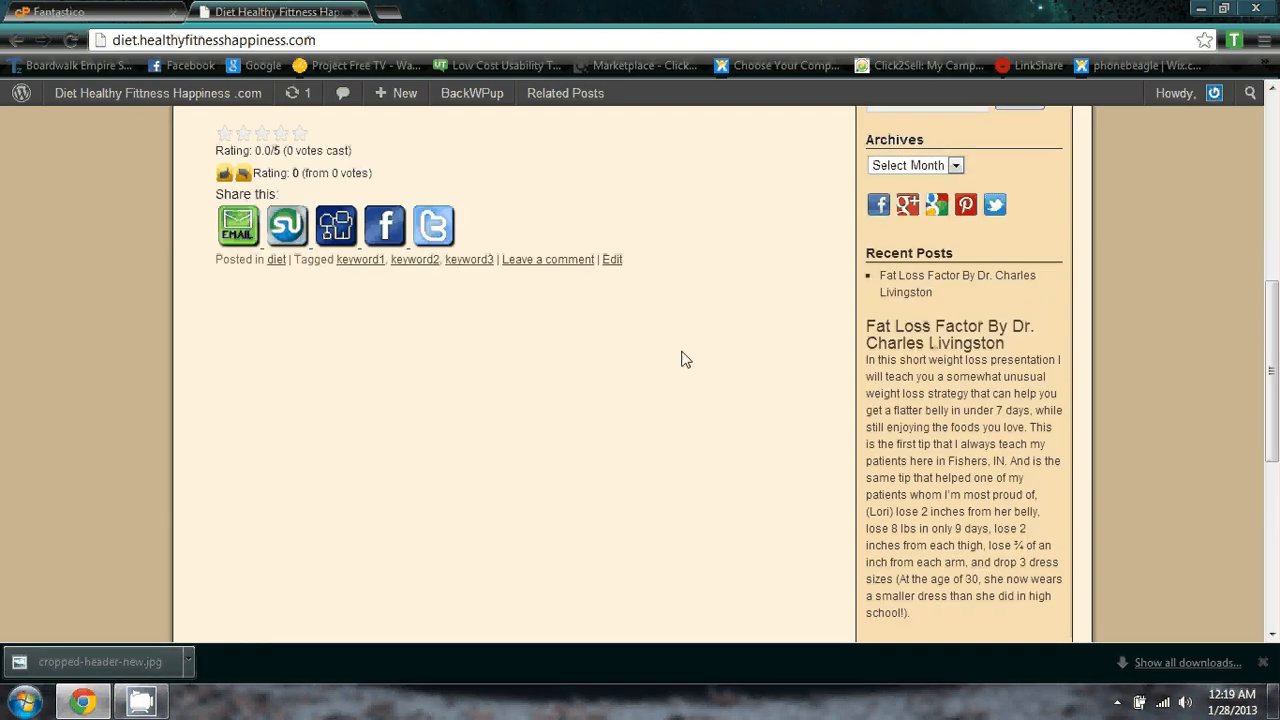
{"action": "scroll", "coordinate": [697, 305], "scroll_direction": "up", "scroll_amount": 2}
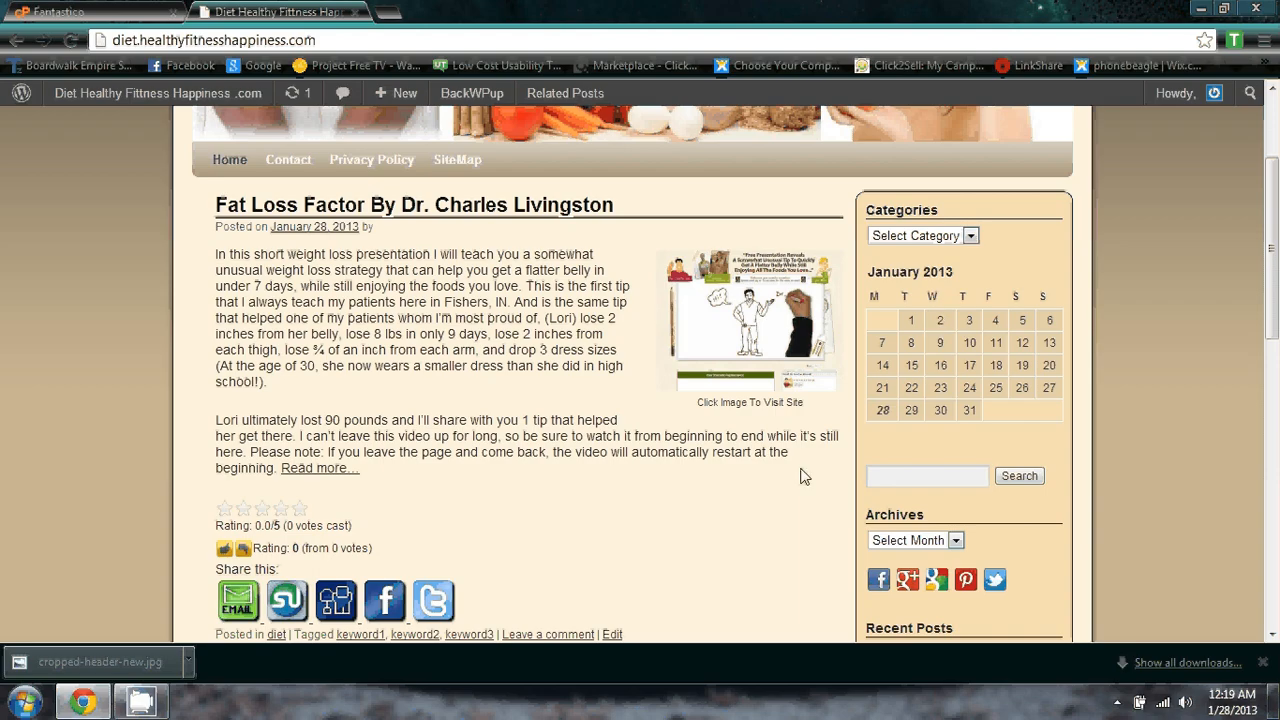
{"action": "scroll", "coordinate": [806, 477], "scroll_direction": "down", "scroll_amount": 1}
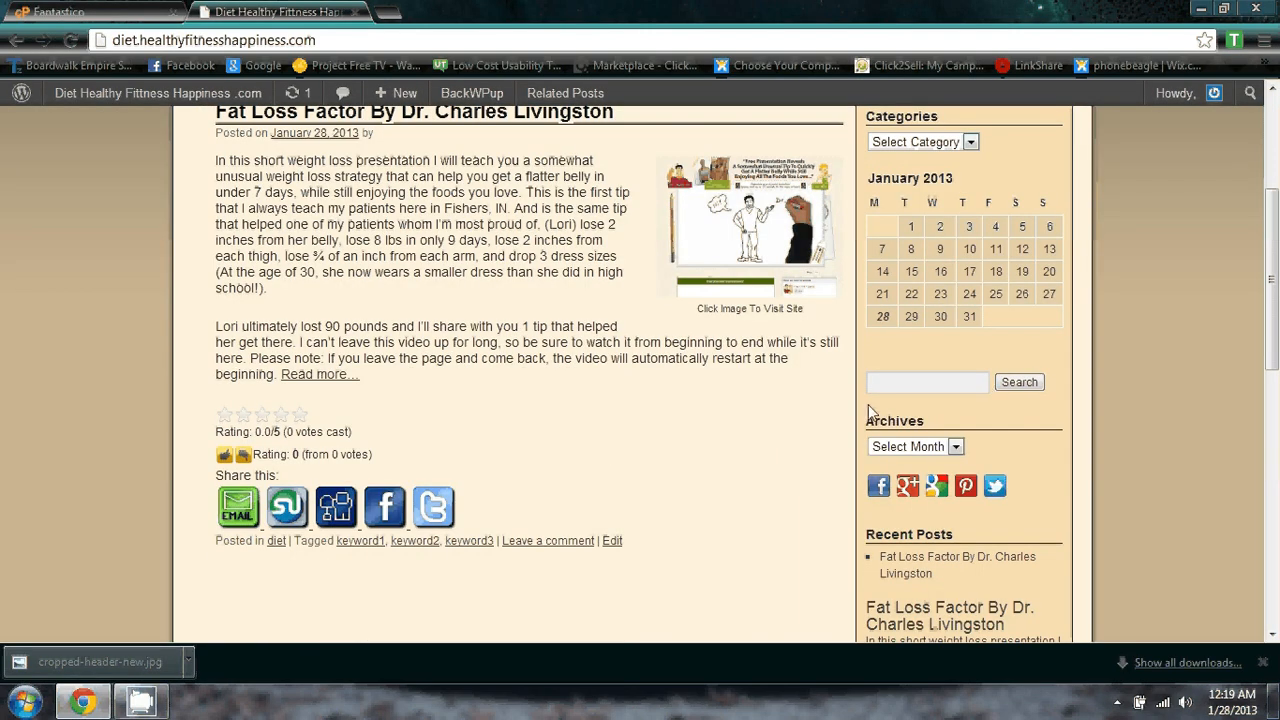
{"action": "scroll", "coordinate": [931, 312], "scroll_direction": "up", "scroll_amount": 2}
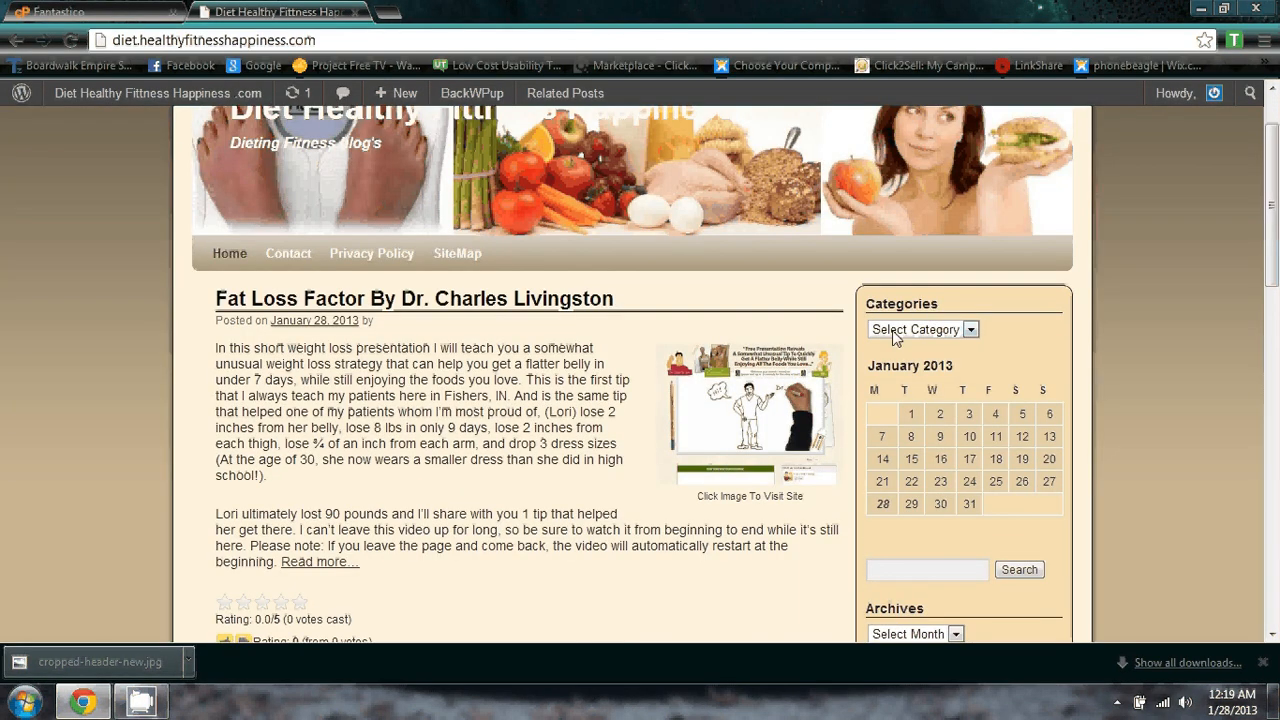
{"action": "scroll", "coordinate": [577, 397], "scroll_direction": "down", "scroll_amount": 2}
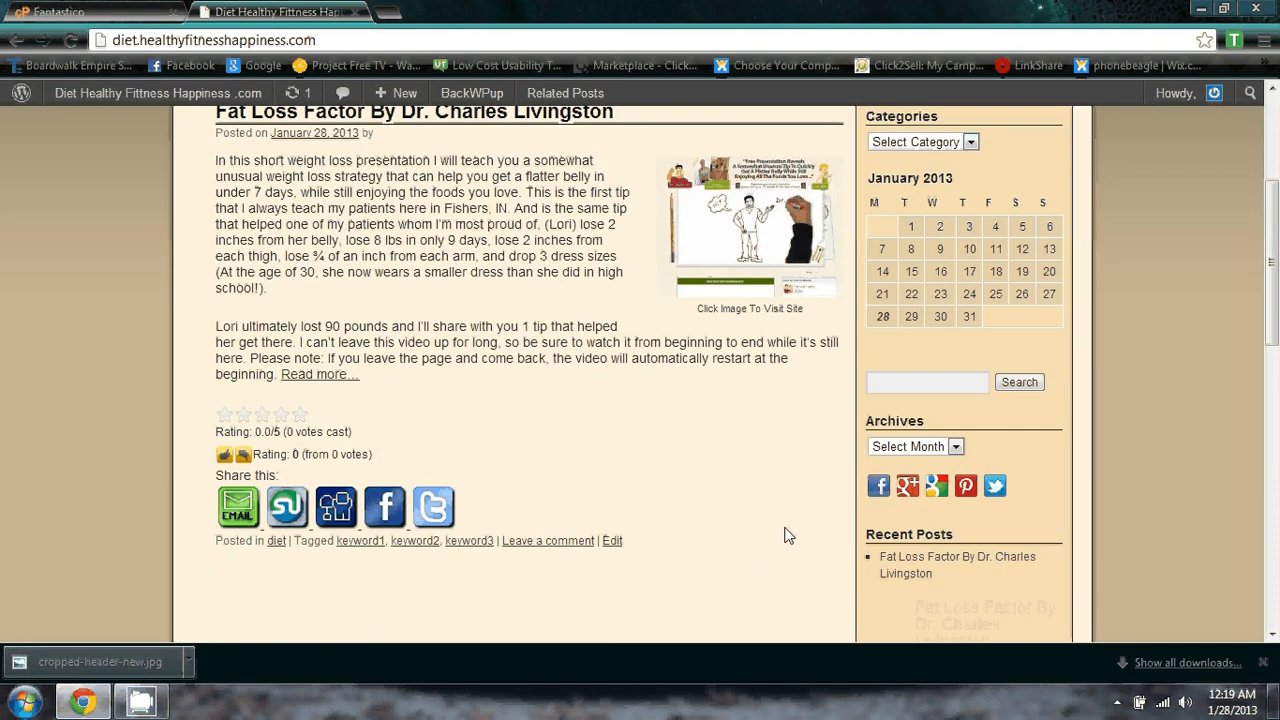
{"action": "scroll", "coordinate": [786, 534], "scroll_direction": "down", "scroll_amount": 3}
{"action": "scroll", "coordinate": [758, 389], "scroll_direction": "up", "scroll_amount": 3}
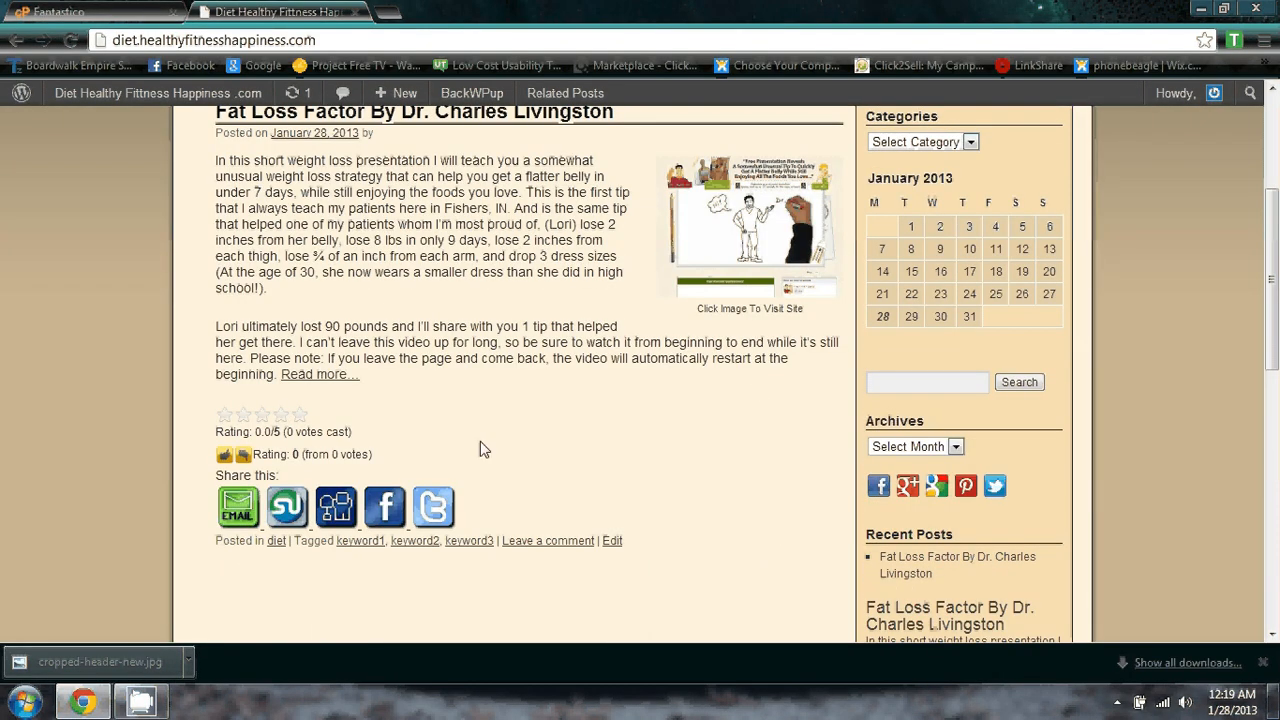
Follow the post's affiliate link to the Fat Loss Factor sales page and browse it.
{"action": "left_click", "coordinate": [326, 378]}
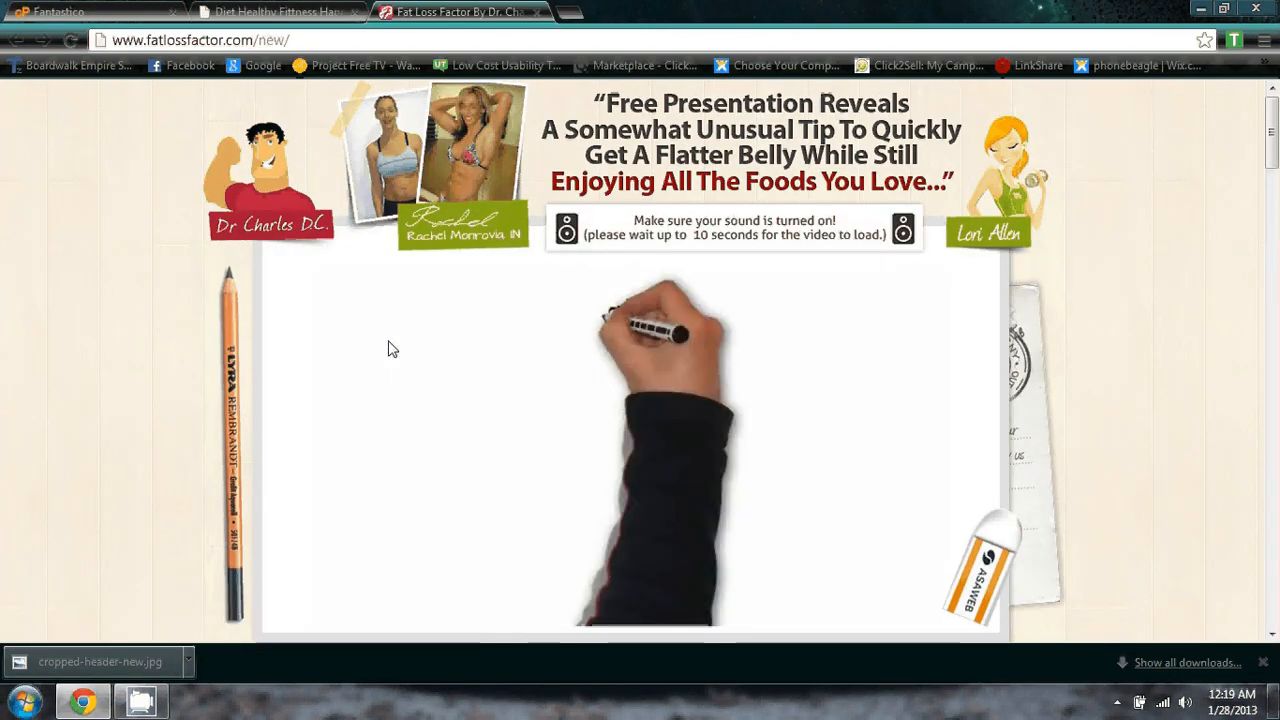
{"action": "scroll", "coordinate": [392, 349], "scroll_direction": "down", "scroll_amount": 2}
{"action": "scroll", "coordinate": [392, 349], "scroll_direction": "down", "scroll_amount": 5}
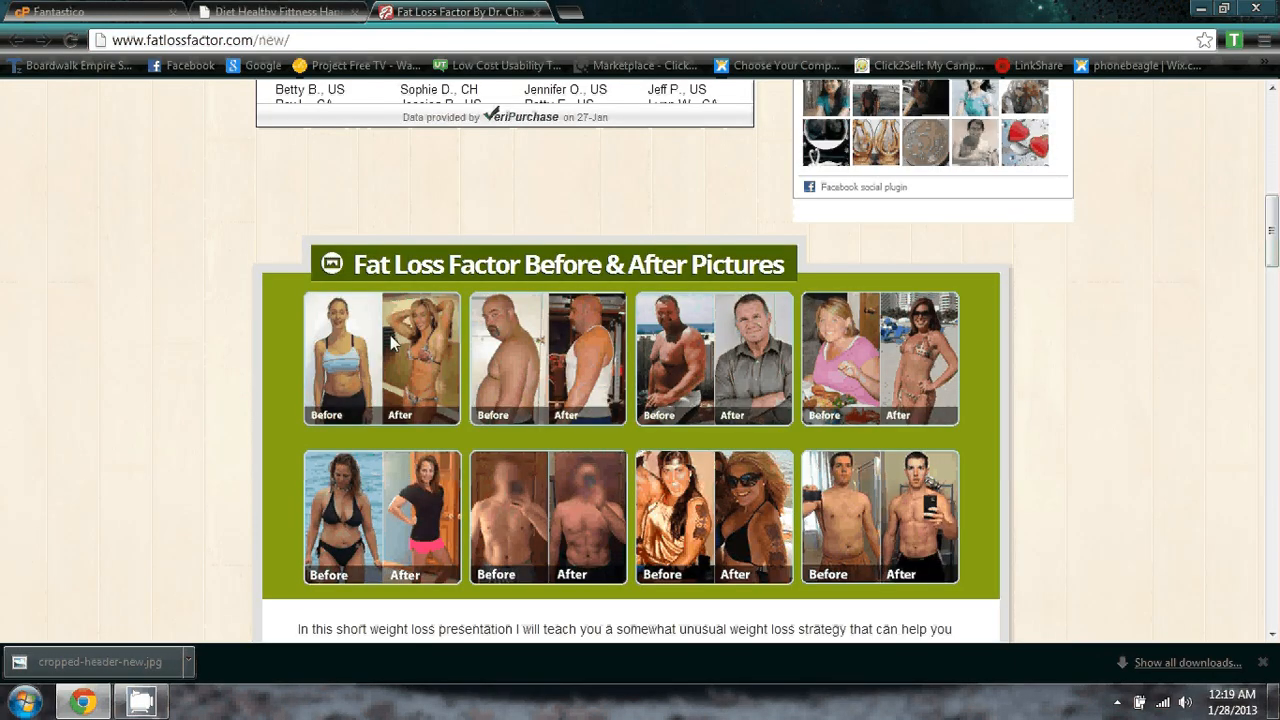
{"action": "scroll", "coordinate": [391, 336], "scroll_direction": "down", "scroll_amount": 7}
{"action": "scroll", "coordinate": [391, 332], "scroll_direction": "up", "scroll_amount": 5}
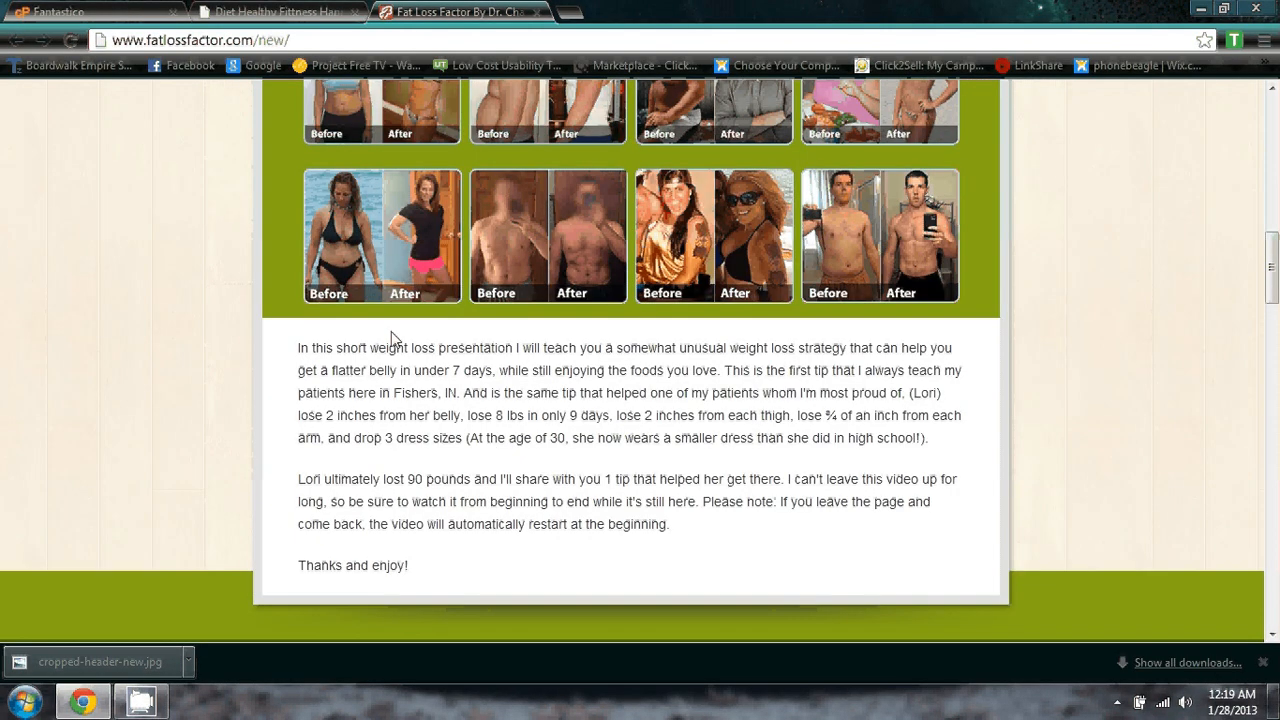
{"action": "scroll", "coordinate": [506, 337], "scroll_direction": "up", "scroll_amount": 8}
{"action": "scroll", "coordinate": [506, 338], "scroll_direction": "up", "scroll_amount": 1}
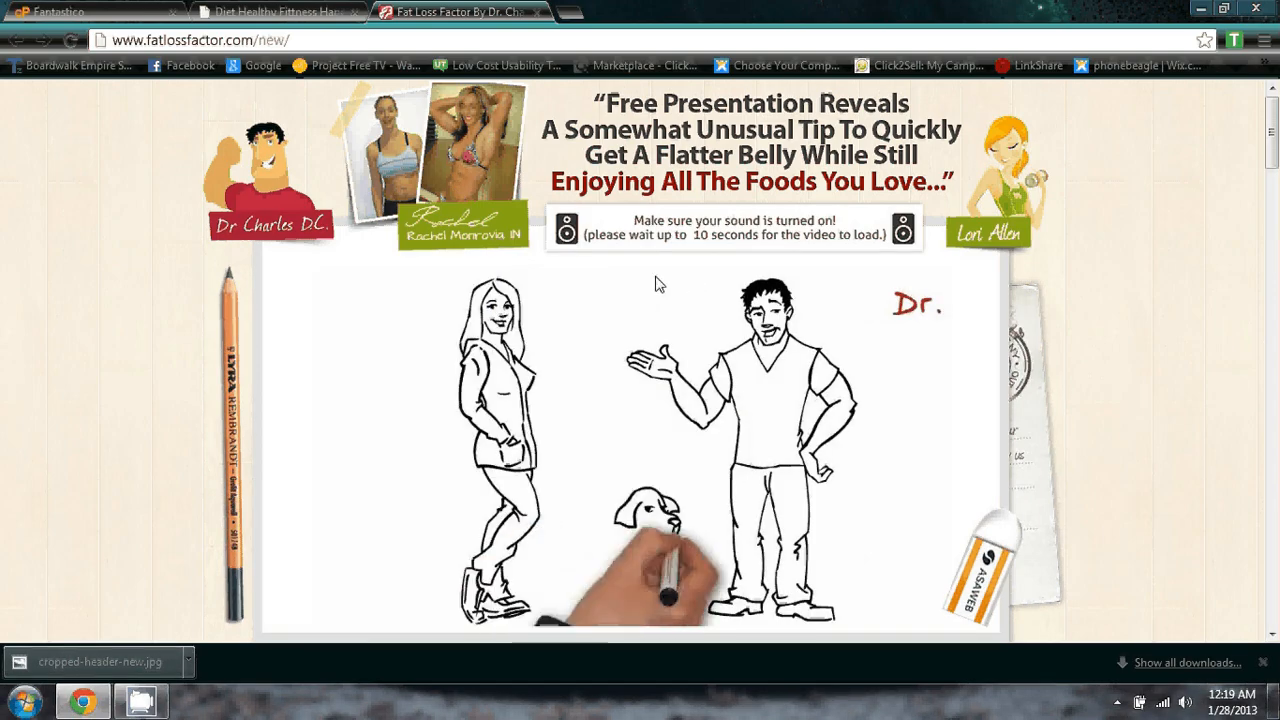
{"action": "scroll", "coordinate": [808, 300], "scroll_direction": "down", "scroll_amount": 4}
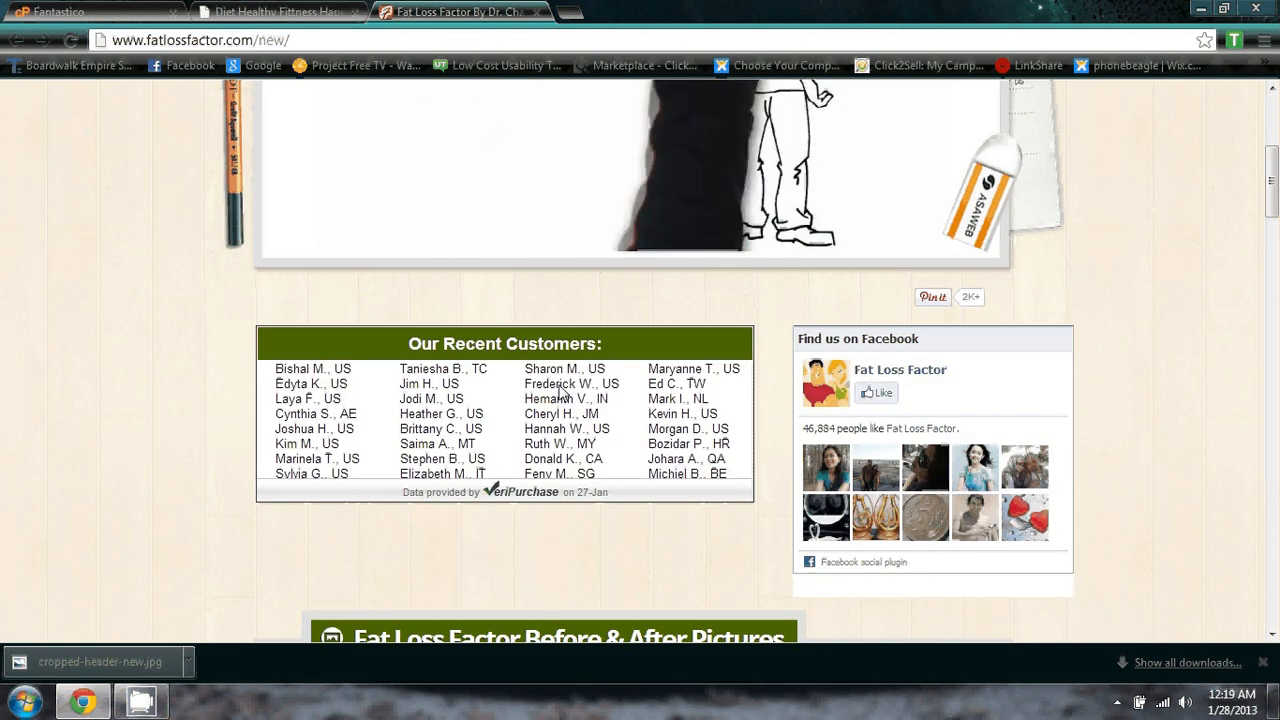
{"action": "scroll", "coordinate": [570, 380], "scroll_direction": "down", "scroll_amount": 3}
{"action": "scroll", "coordinate": [578, 362], "scroll_direction": "down", "scroll_amount": 4}
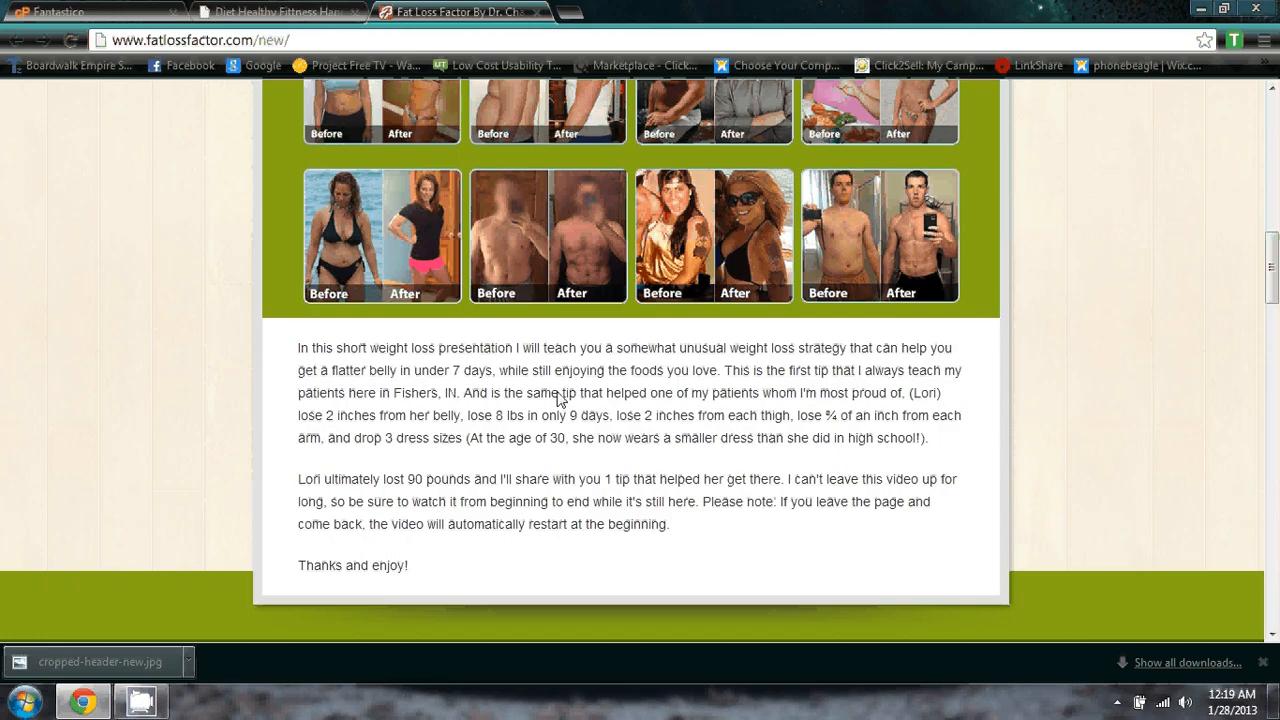
{"action": "scroll", "coordinate": [563, 392], "scroll_direction": "down", "scroll_amount": 6}
{"action": "scroll", "coordinate": [562, 385], "scroll_direction": "down", "scroll_amount": 10}
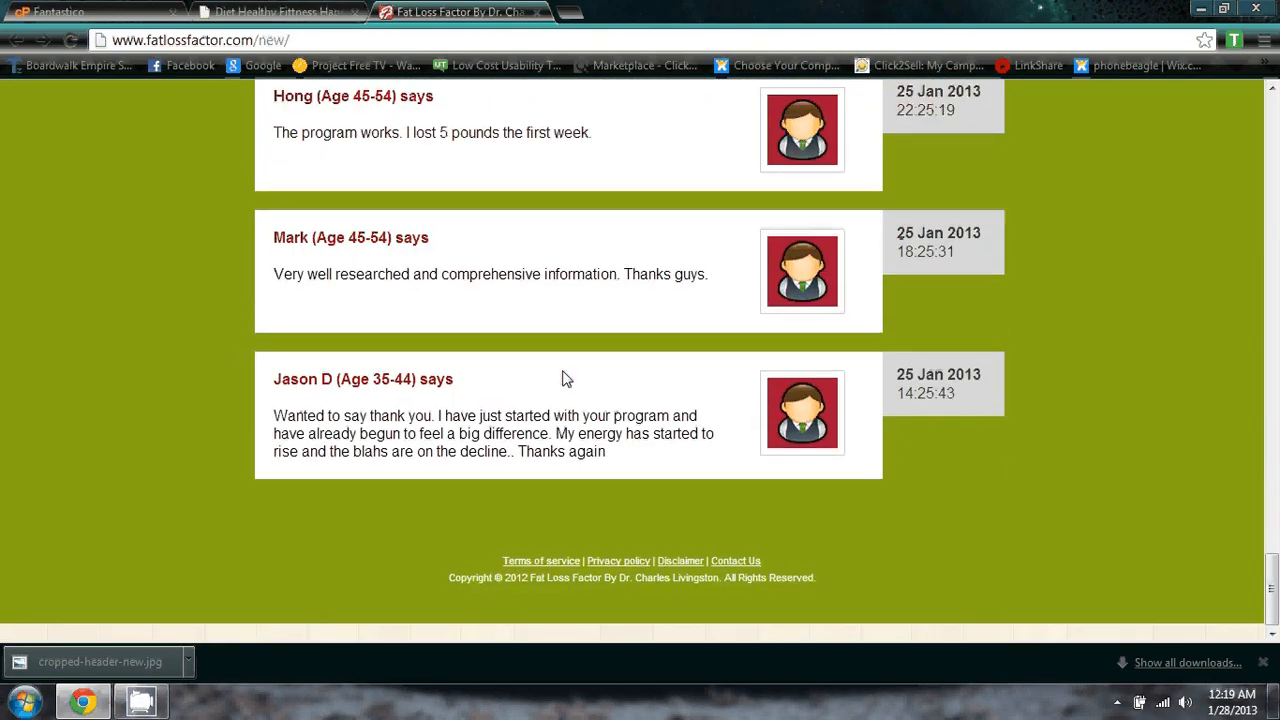
{"action": "scroll", "coordinate": [562, 378], "scroll_direction": "up", "scroll_amount": 15}
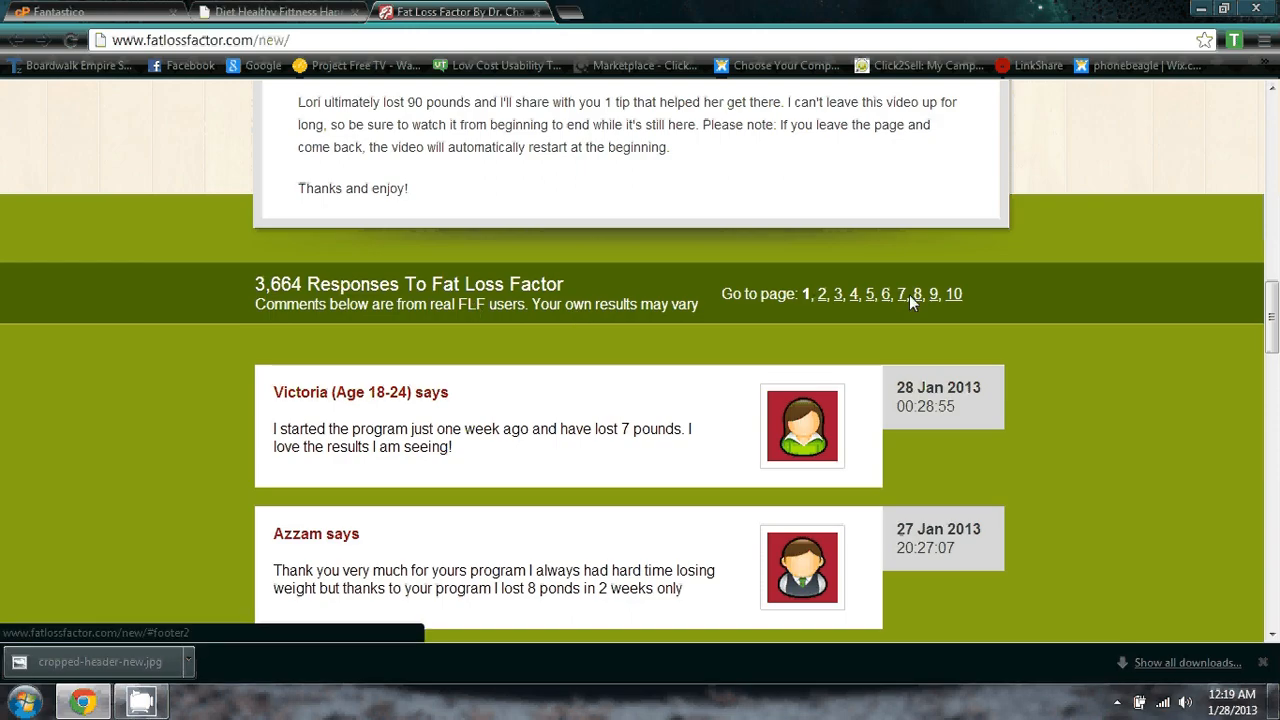
Show page 10 of the sales page's customer comments and read through it.
{"action": "left_click", "coordinate": [955, 294]}
{"action": "scroll", "coordinate": [683, 306], "scroll_direction": "down", "scroll_amount": 10}
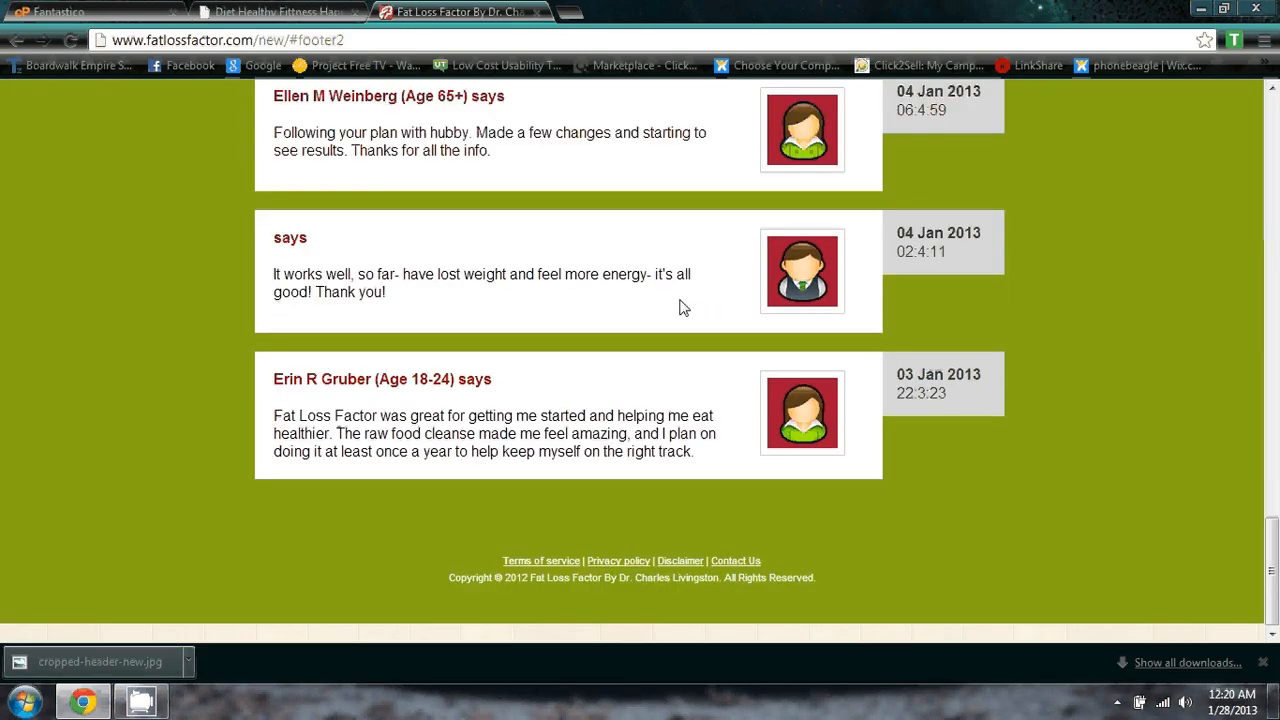
{"action": "scroll", "coordinate": [683, 306], "scroll_direction": "up", "scroll_amount": 15}
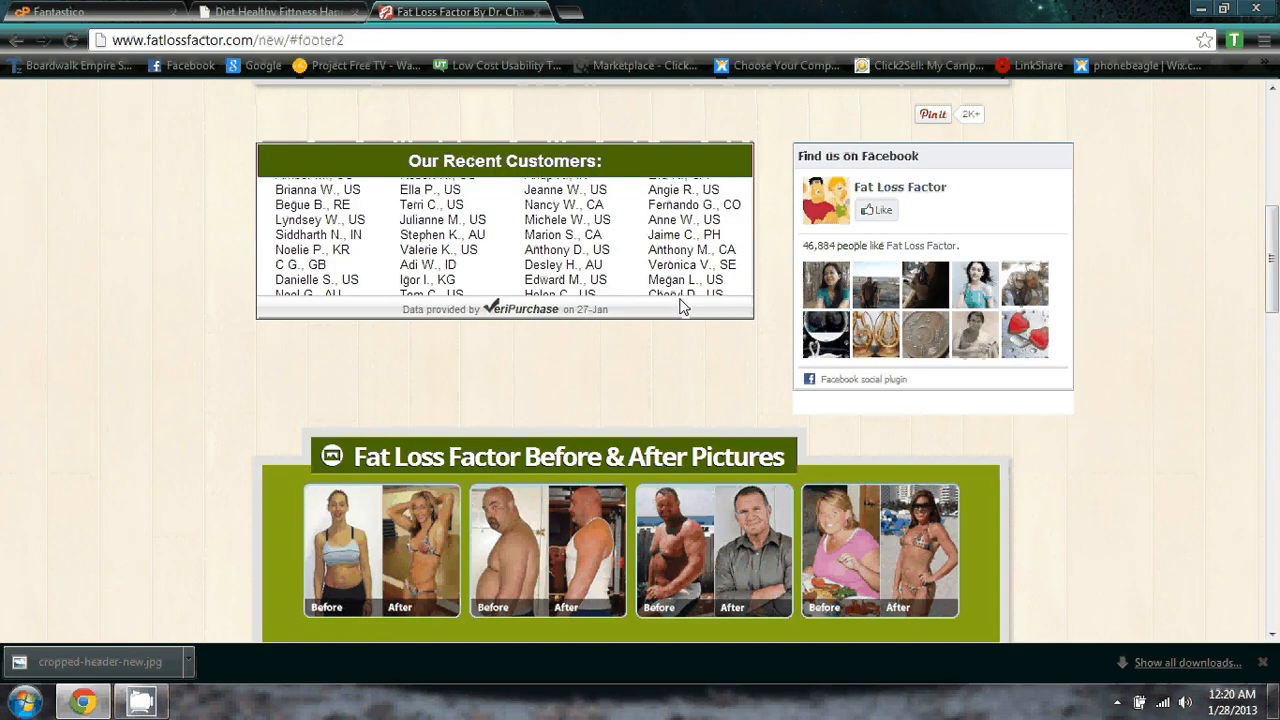
{"action": "scroll", "coordinate": [683, 306], "scroll_direction": "up", "scroll_amount": 2}
{"action": "scroll", "coordinate": [683, 306], "scroll_direction": "up", "scroll_amount": 4}
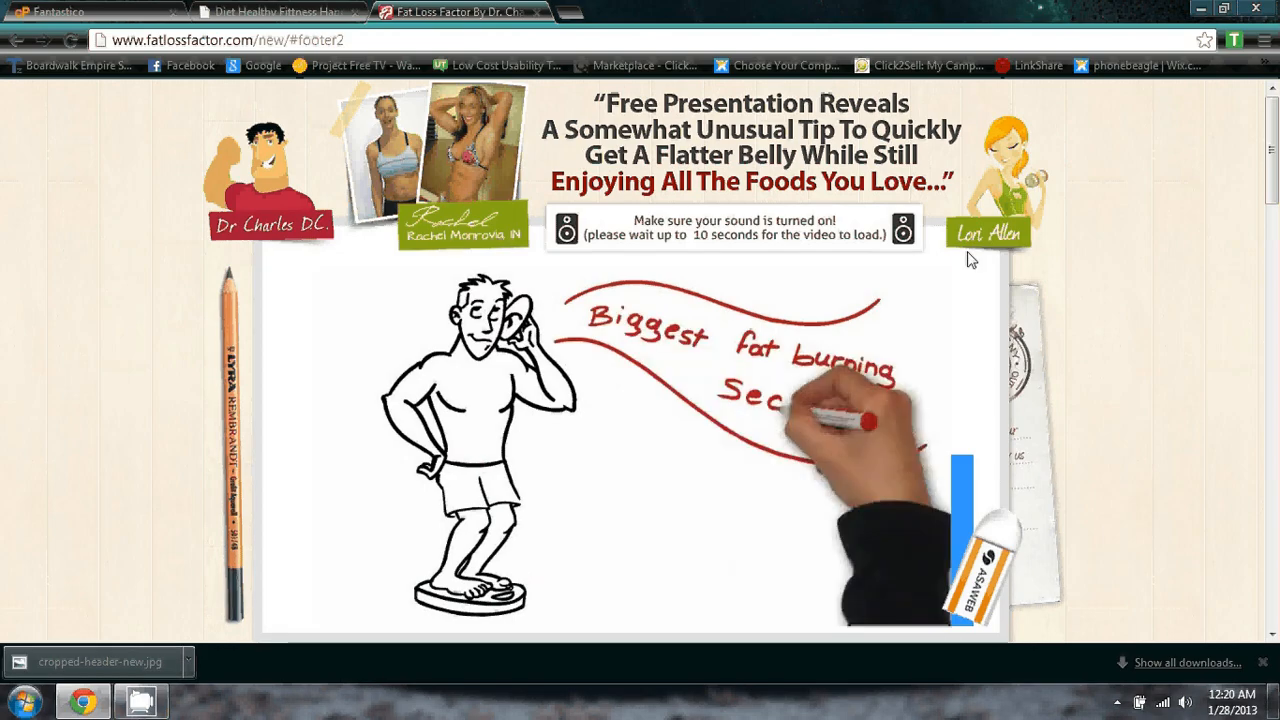
{"action": "scroll", "coordinate": [669, 330], "scroll_direction": "down", "scroll_amount": 6}
{"action": "scroll", "coordinate": [587, 297], "scroll_direction": "up", "scroll_amount": 2}
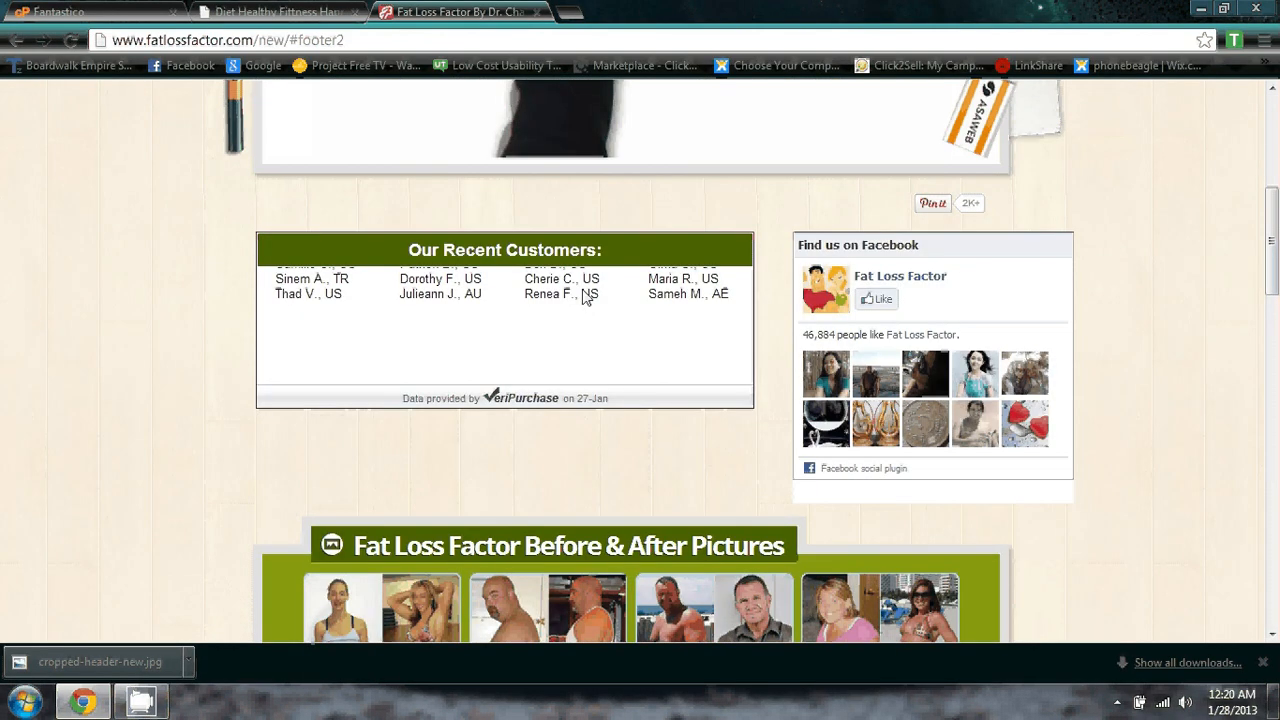
{"action": "scroll", "coordinate": [574, 290], "scroll_direction": "down", "scroll_amount": 3}
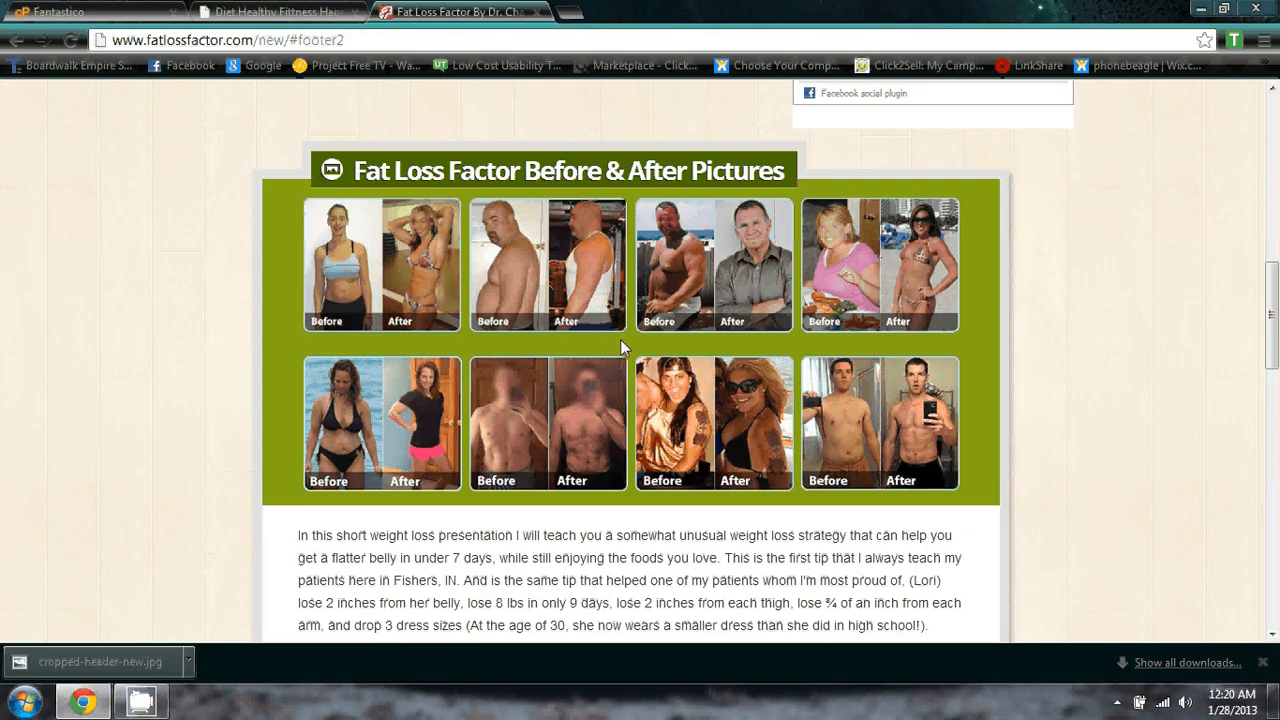
{"action": "scroll", "coordinate": [692, 422], "scroll_direction": "down", "scroll_amount": 5}
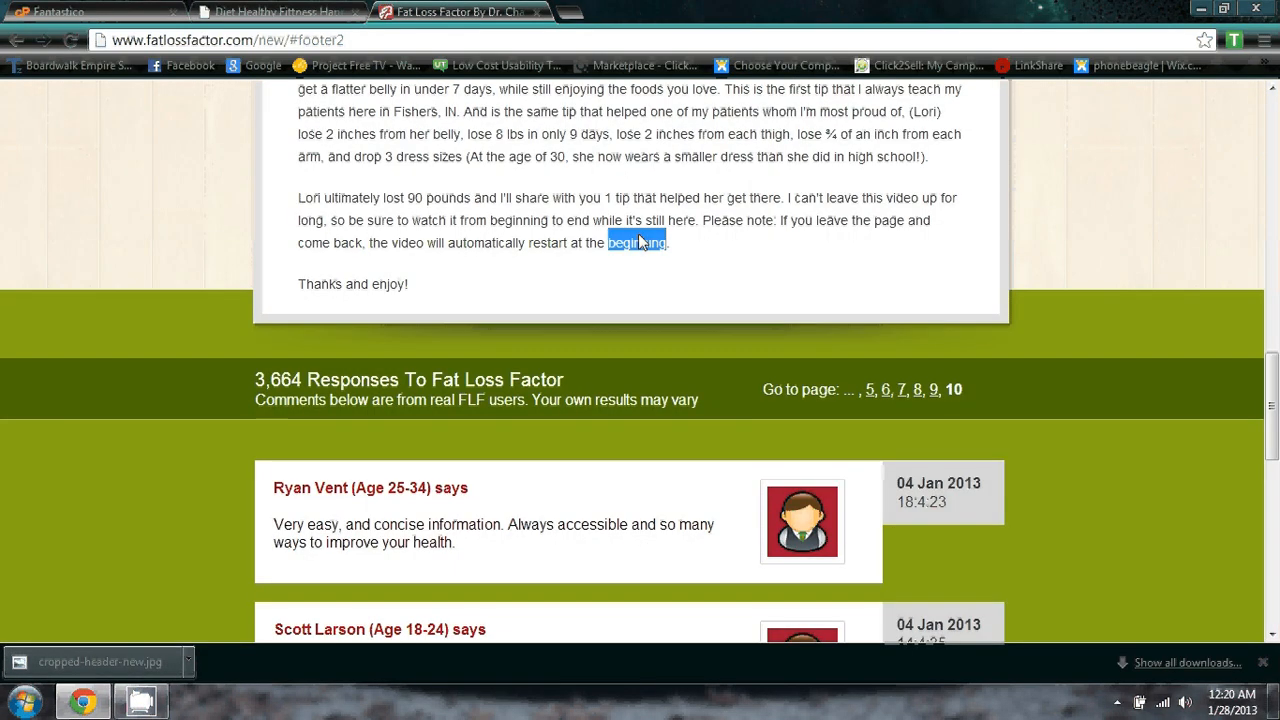
{"action": "double_click", "coordinate": [622, 215]}
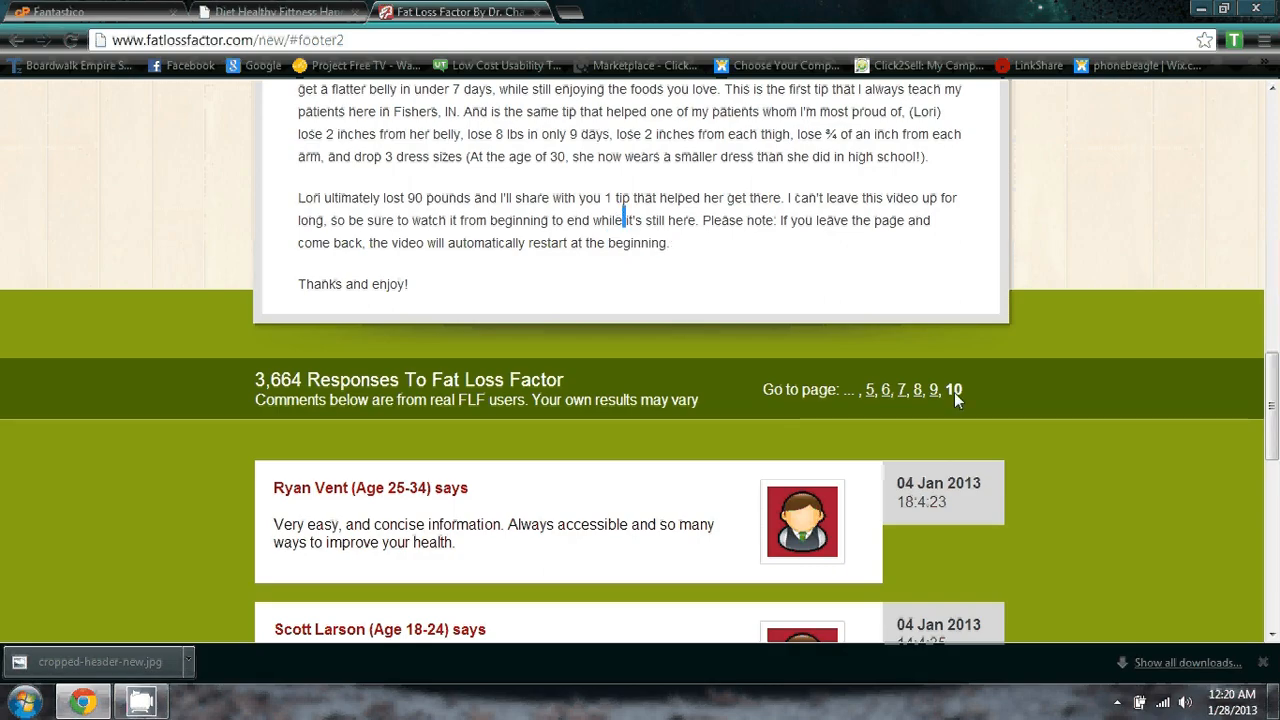
Show page 5 of the customer comments and read through it.
{"action": "left_click", "coordinate": [868, 389]}
{"action": "scroll", "coordinate": [830, 388], "scroll_direction": "up", "scroll_amount": 4}
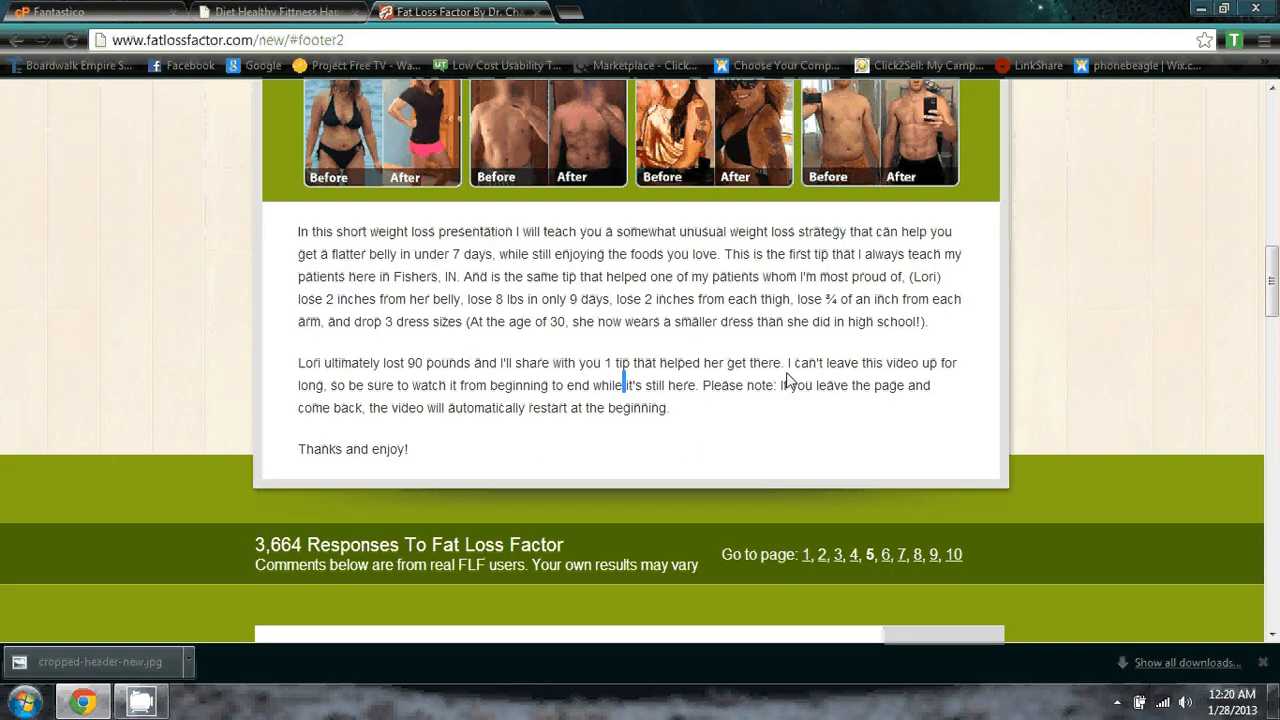
{"action": "scroll", "coordinate": [827, 341], "scroll_direction": "down", "scroll_amount": 2}
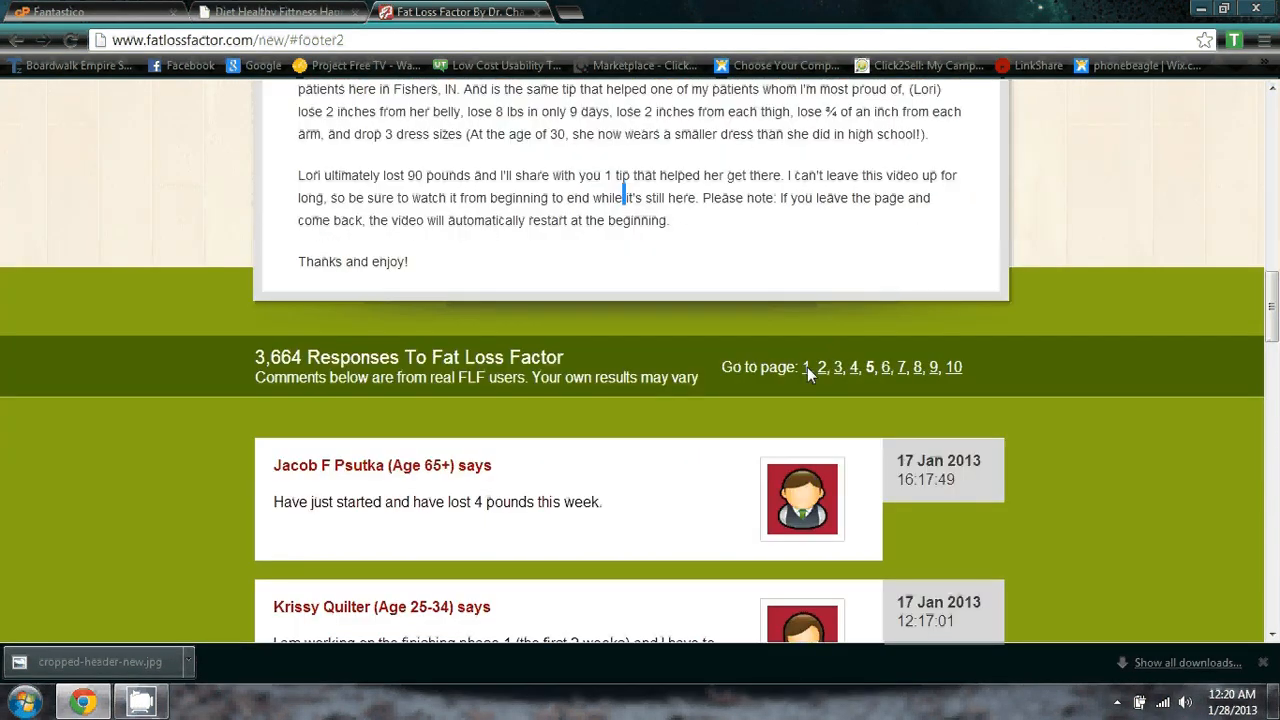
{"action": "scroll", "coordinate": [807, 367], "scroll_direction": "down", "scroll_amount": 2}
{"action": "scroll", "coordinate": [537, 199], "scroll_direction": "up", "scroll_amount": 5}
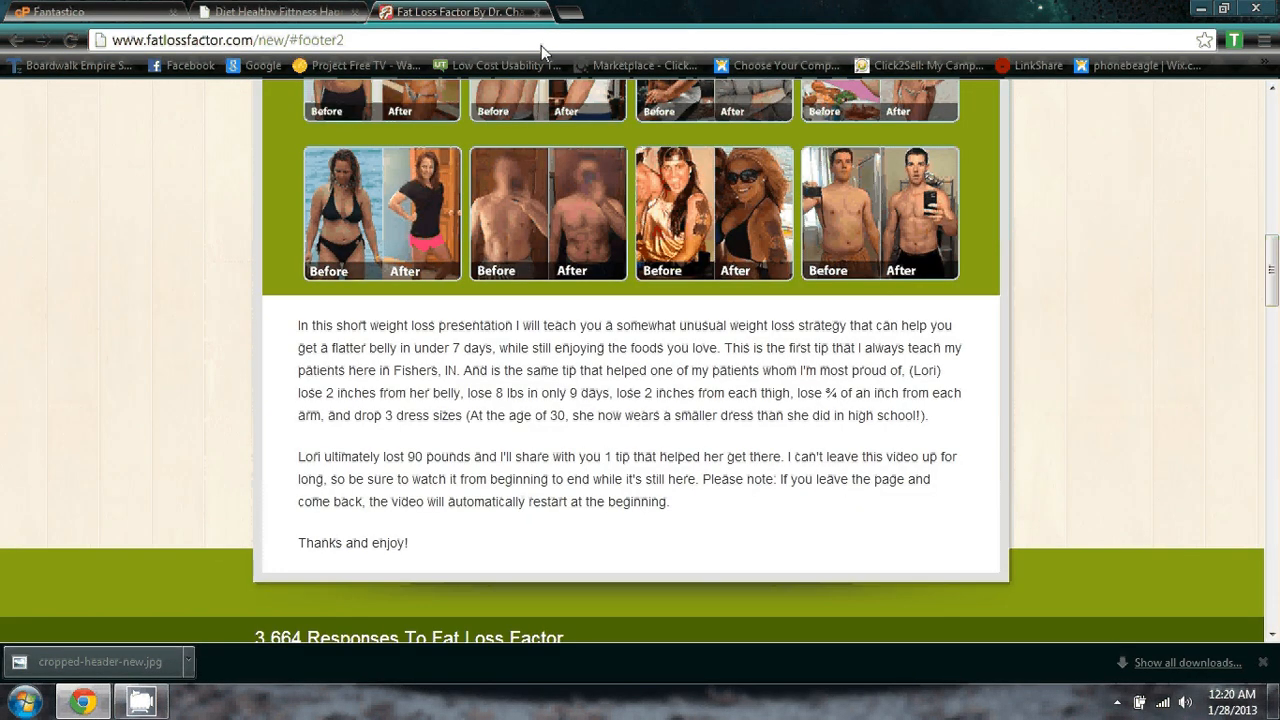
{"action": "scroll", "coordinate": [541, 47], "scroll_direction": "up", "scroll_amount": 6}
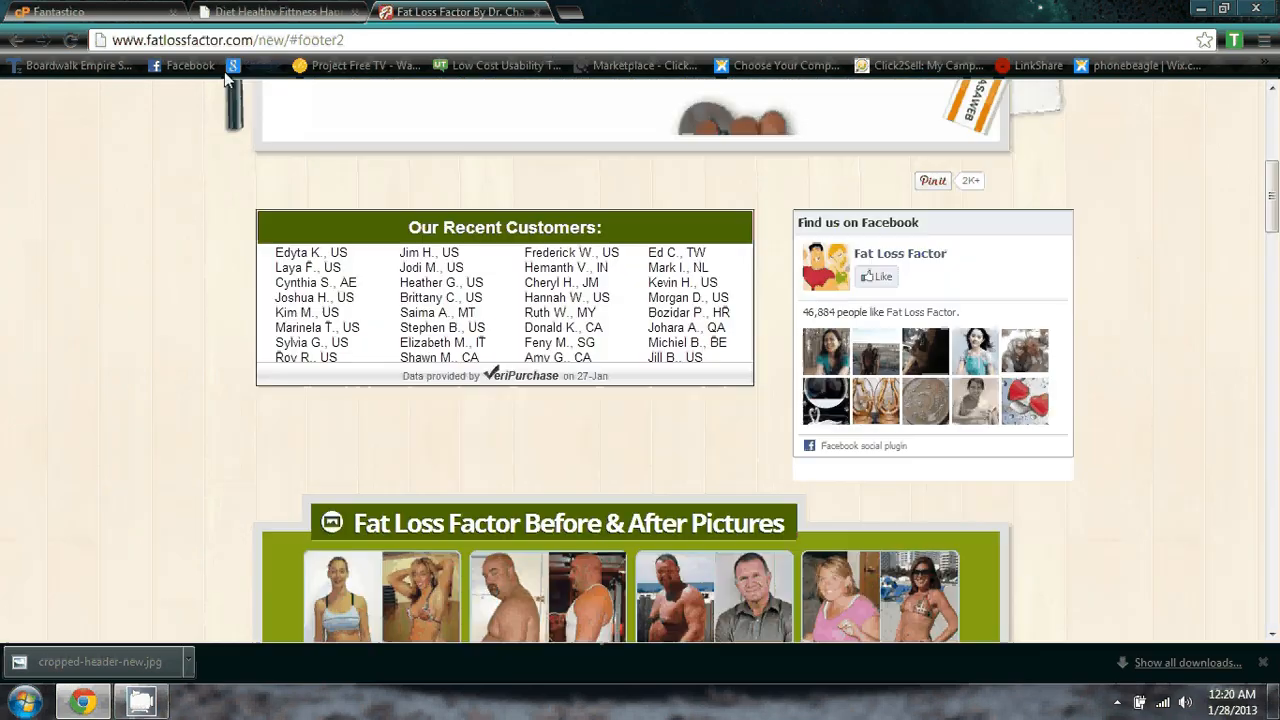
Check the tab's page history, then close the Fat Loss Factor sales tab.
{"action": "right_click", "coordinate": [18, 42]}
{"action": "left_click", "coordinate": [155, 188]}
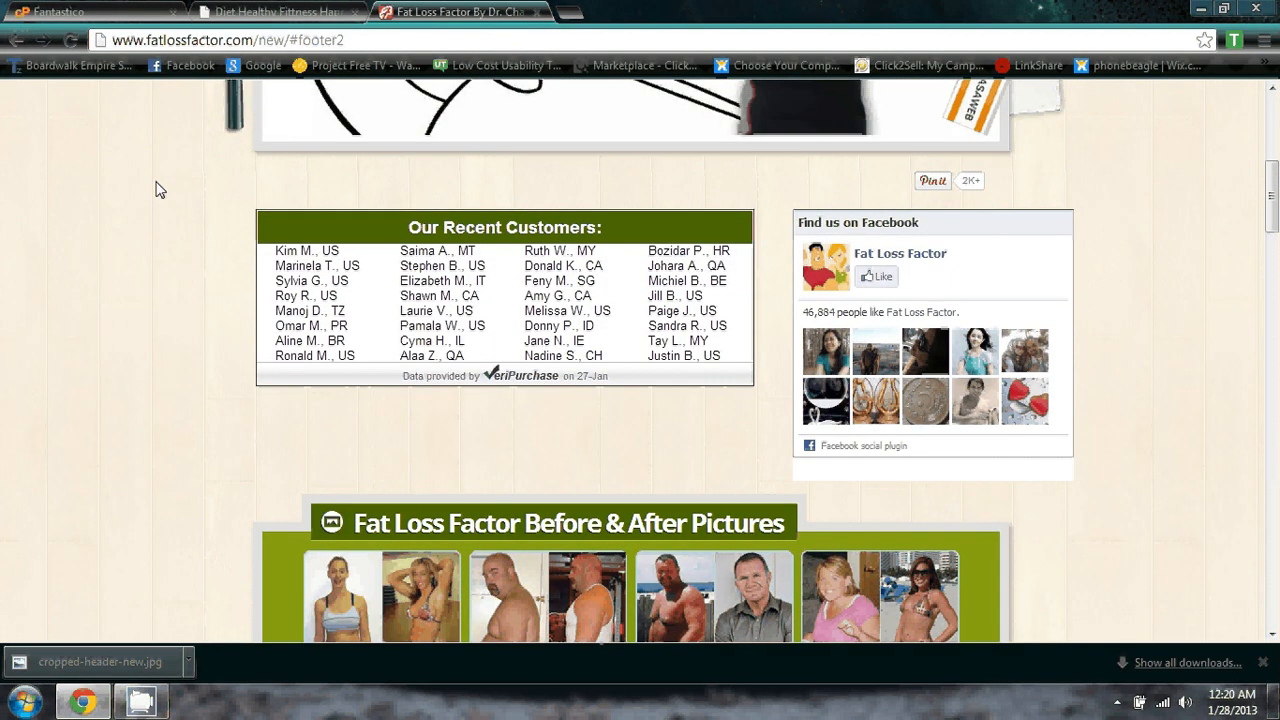
{"action": "left_click", "coordinate": [537, 12]}
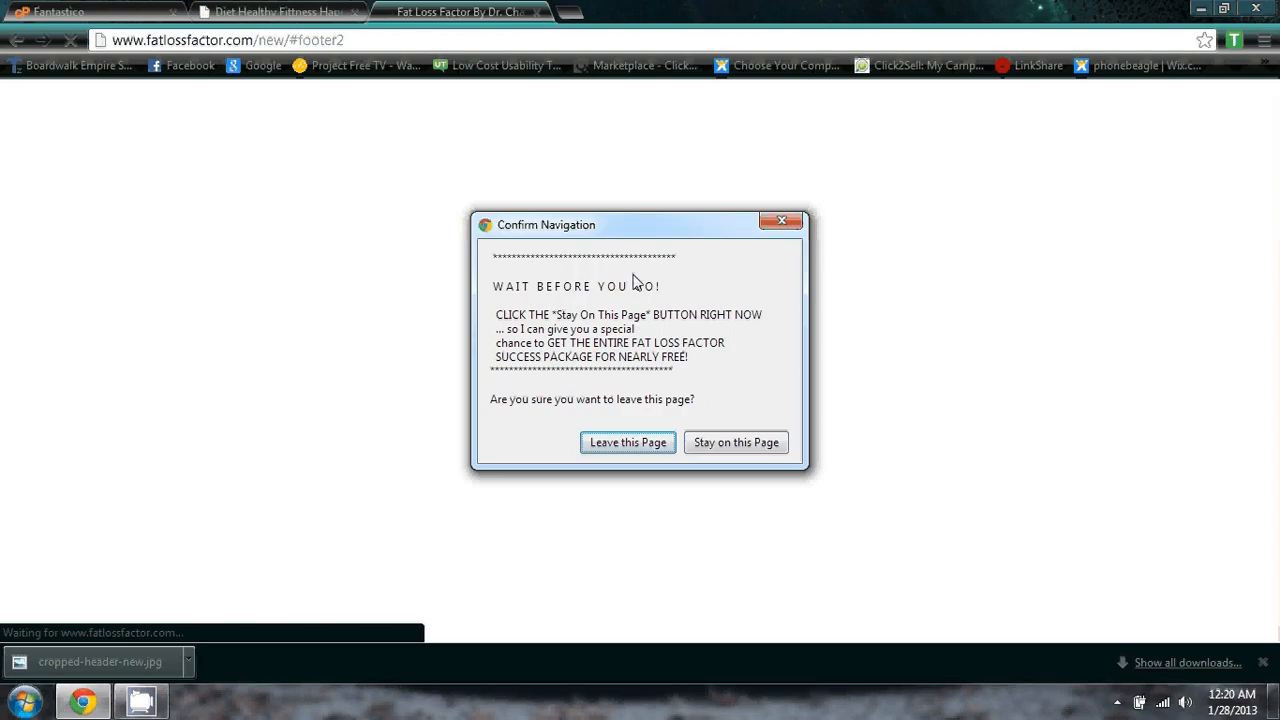
Confirm leaving the Fat Loss Factor page and return to the blog.
{"action": "left_click", "coordinate": [630, 446]}
{"action": "scroll", "coordinate": [450, 378], "scroll_direction": "down", "scroll_amount": 1}
{"action": "scroll", "coordinate": [455, 372], "scroll_direction": "up", "scroll_amount": 2}
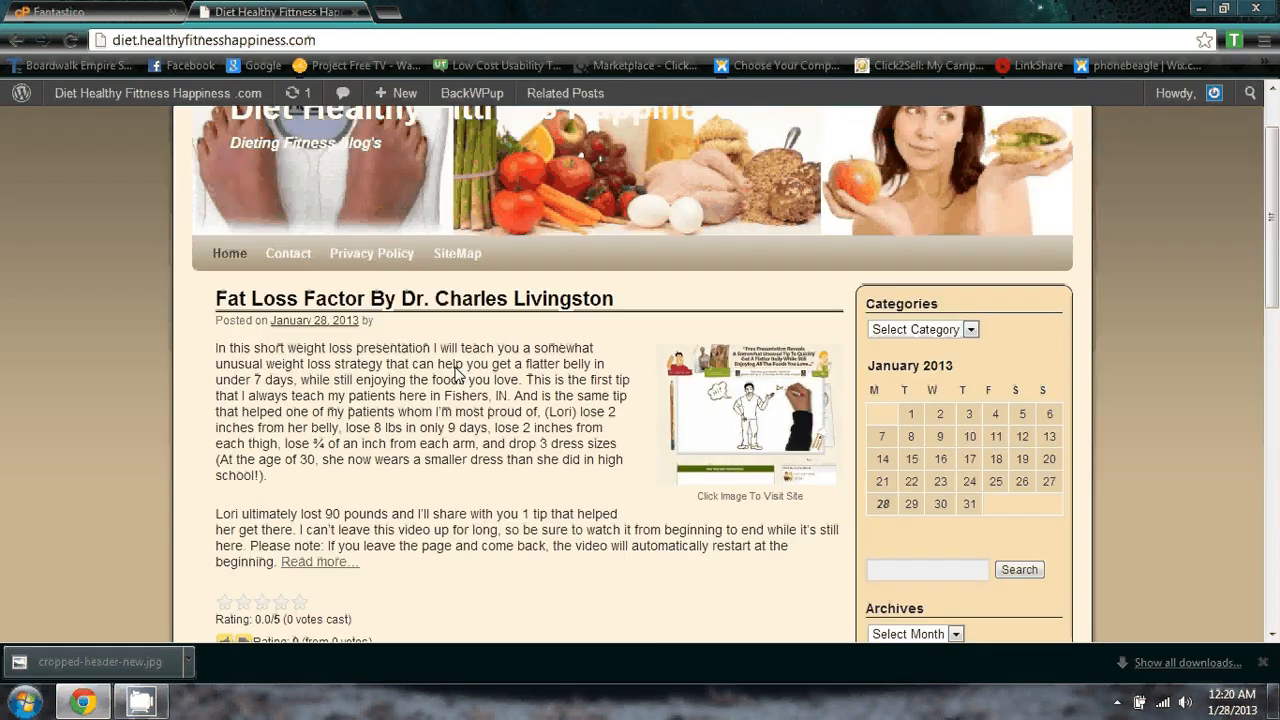
{"action": "scroll", "coordinate": [450, 375], "scroll_direction": "down", "scroll_amount": 3}
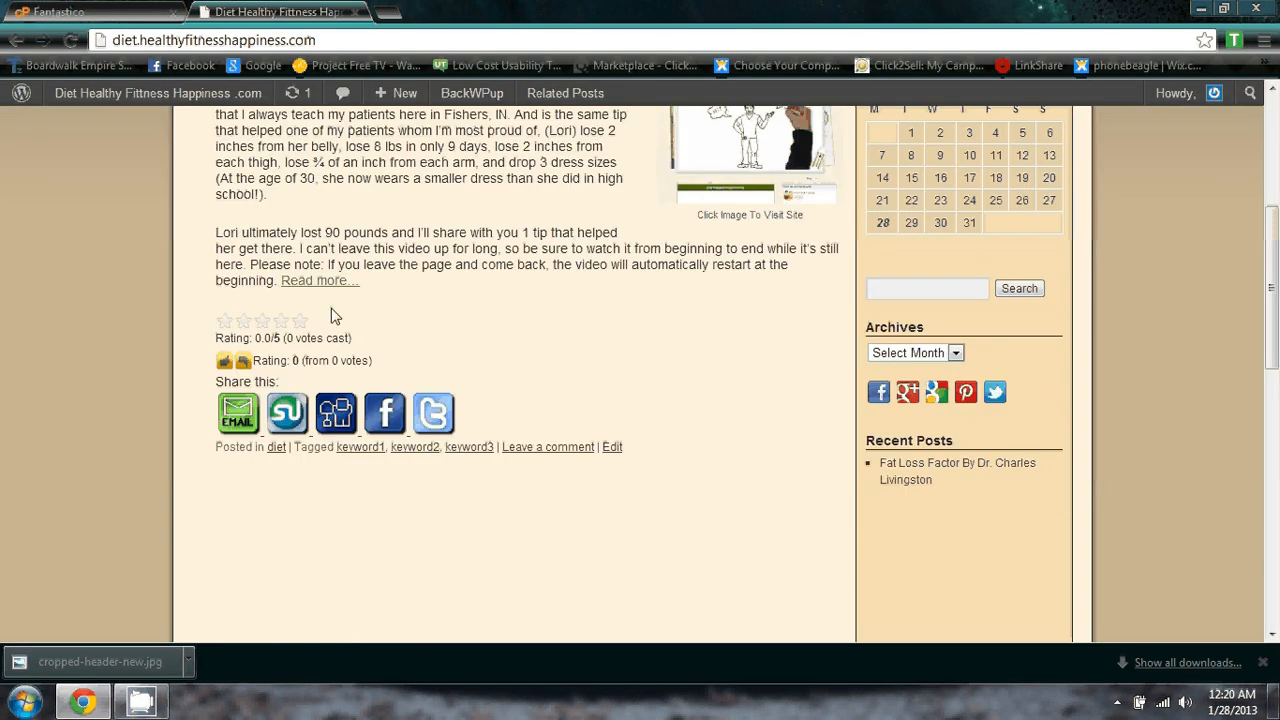
{"action": "scroll", "coordinate": [590, 368], "scroll_direction": "up", "scroll_amount": 4}
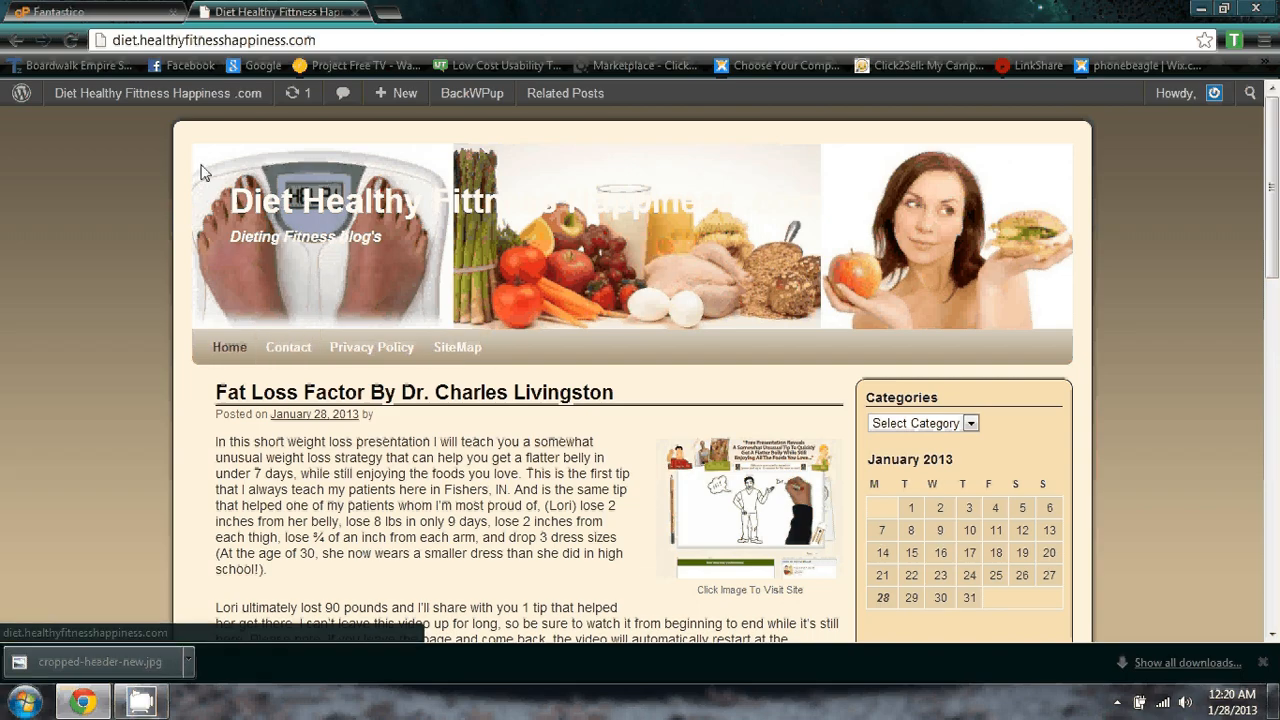
Remove the Calendar and Search widgets from the Primary Widget Area under Appearance > Widgets.
{"action": "left_click", "coordinate": [95, 90]}
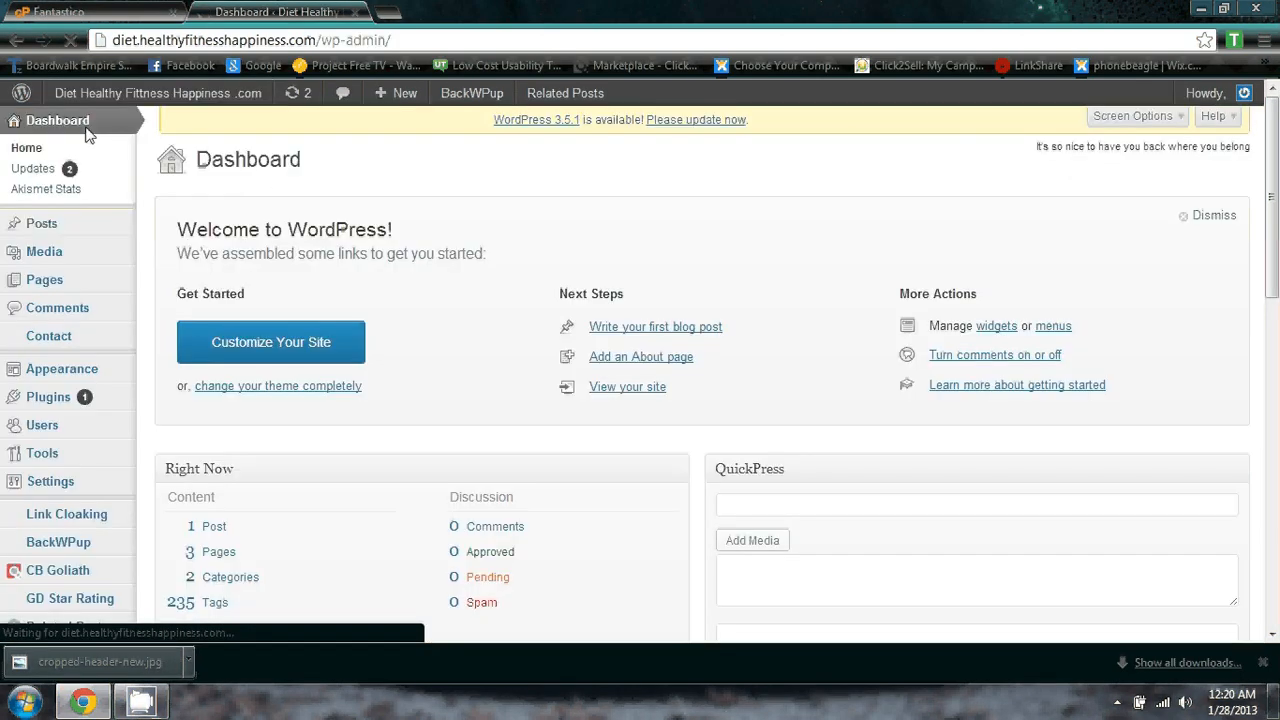
{"action": "left_click", "coordinate": [12, 124]}
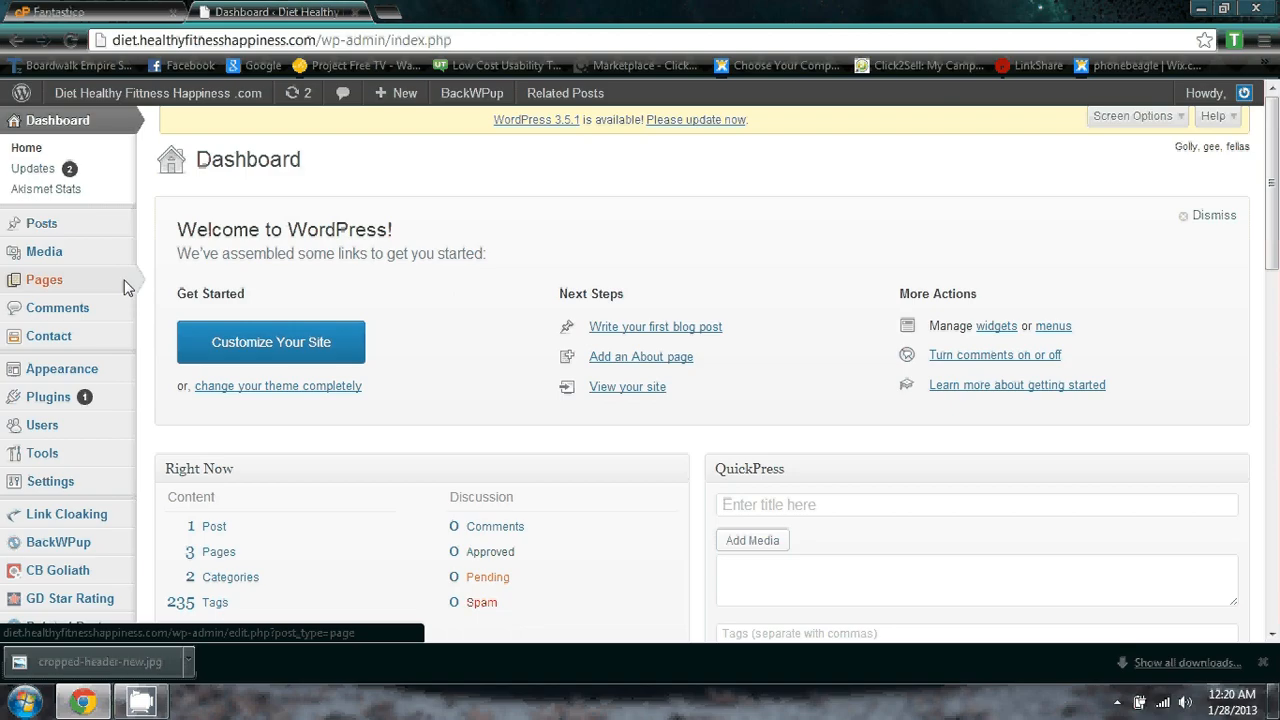
{"action": "scroll", "coordinate": [90, 310], "scroll_direction": "down", "scroll_amount": 1}
{"action": "mouse_move", "coordinate": [107, 278]}
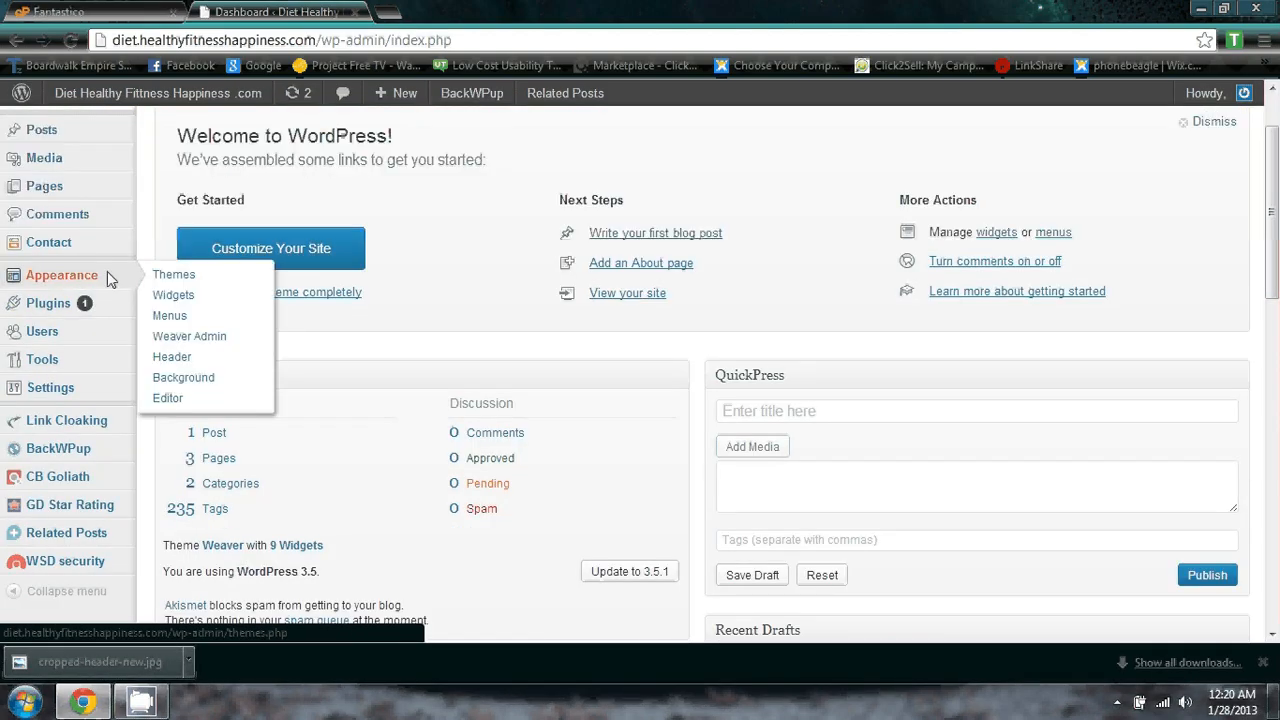
{"action": "left_click", "coordinate": [191, 298]}
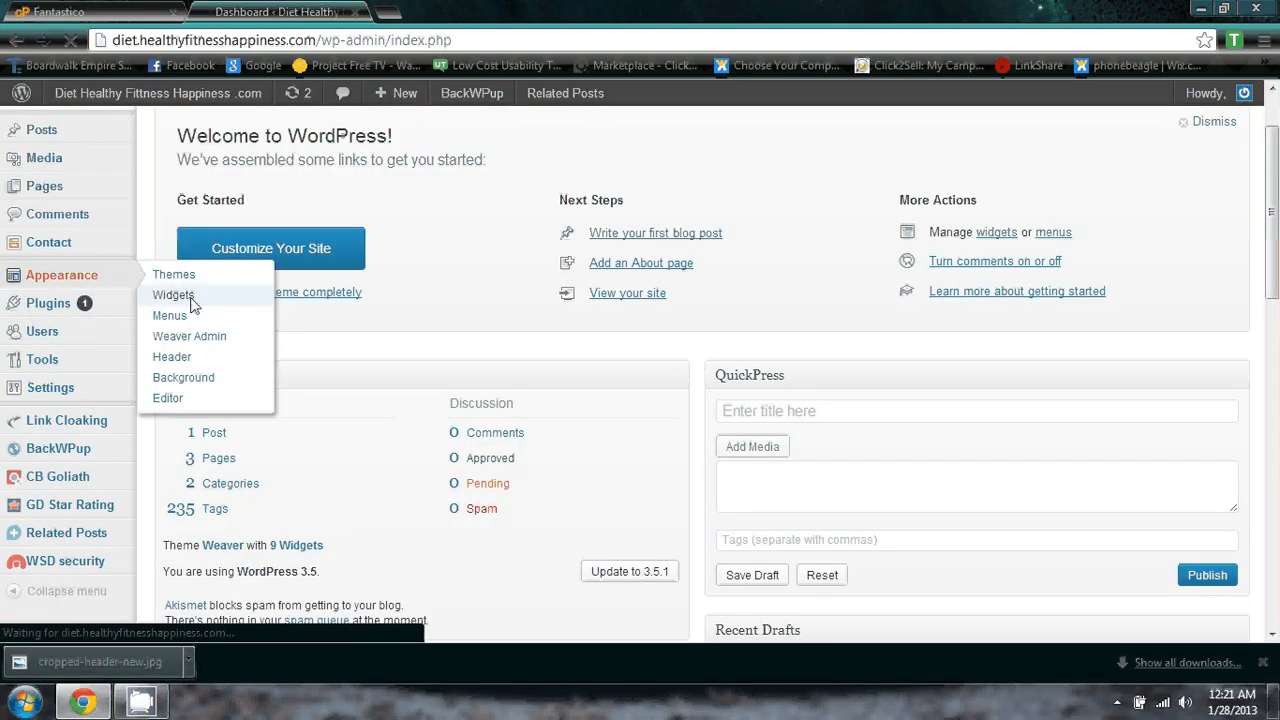
{"action": "left_click_drag", "start_coordinate": [1067, 333], "coordinate": [630, 316]}
{"action": "left_click_drag", "start_coordinate": [1087, 337], "coordinate": [770, 323]}
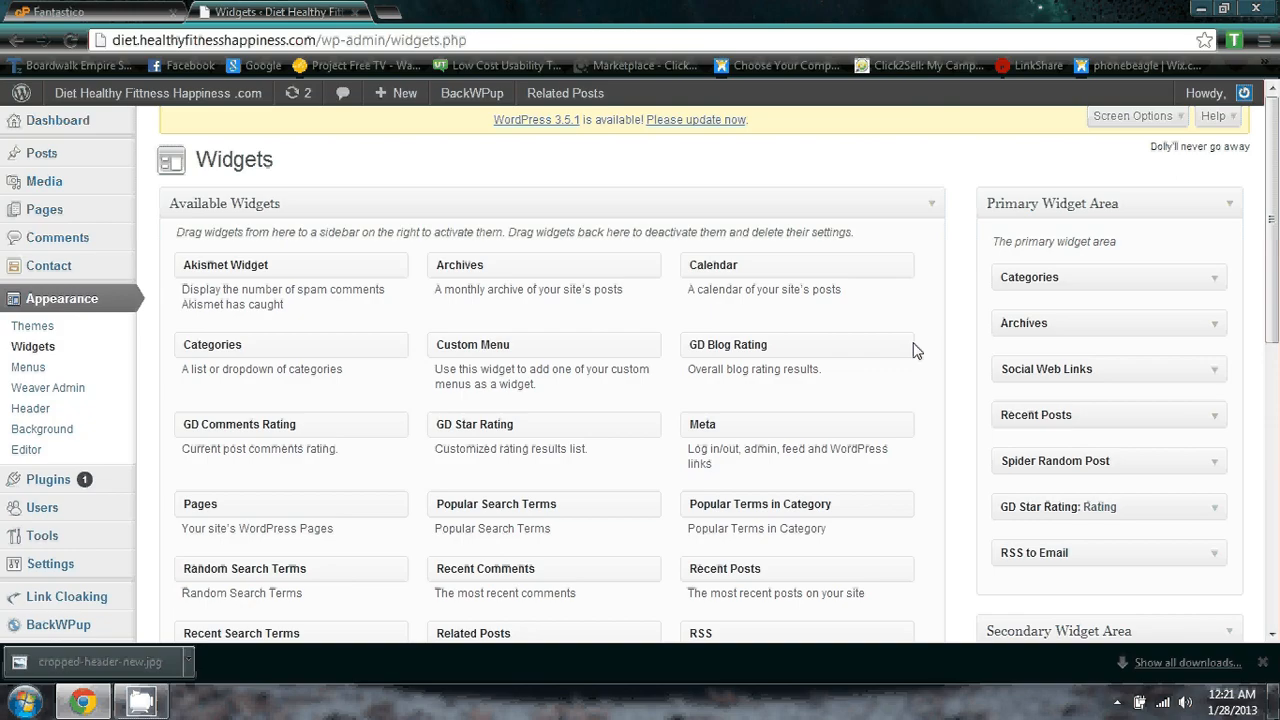
{"action": "scroll", "coordinate": [925, 342], "scroll_direction": "down", "scroll_amount": 3}
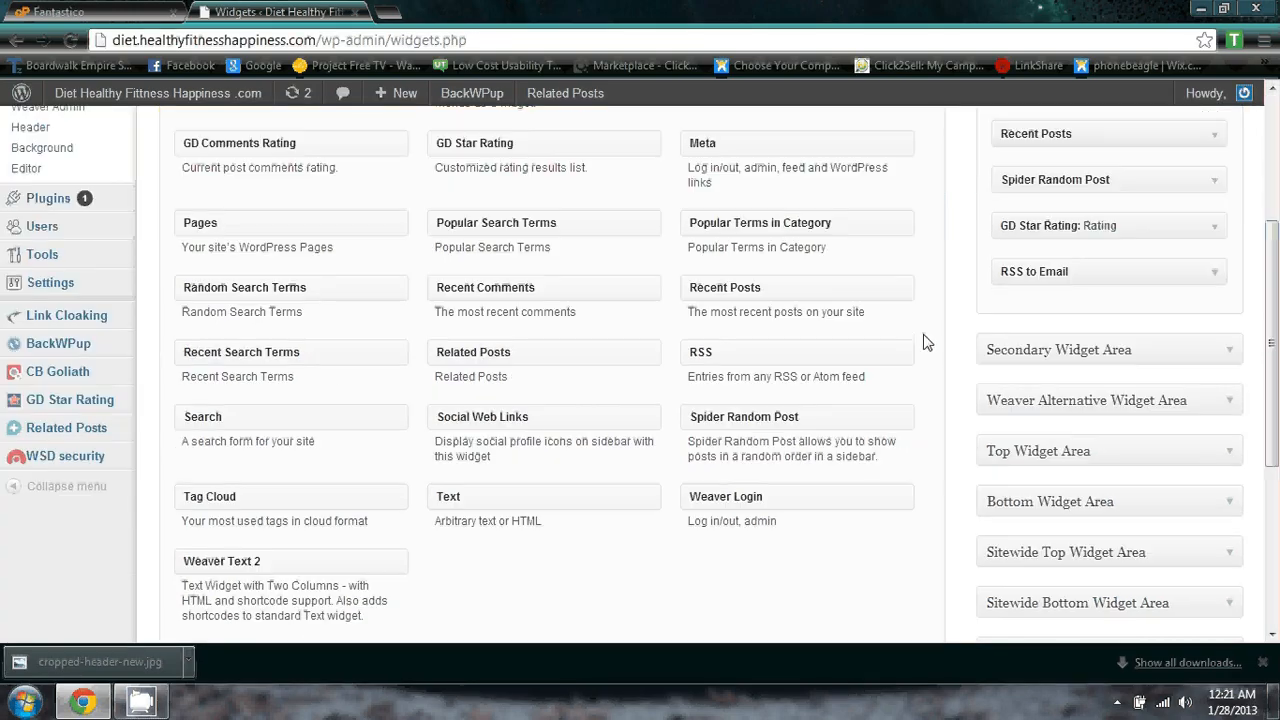
{"action": "scroll", "coordinate": [923, 343], "scroll_direction": "down", "scroll_amount": 3}
{"action": "scroll", "coordinate": [940, 330], "scroll_direction": "up", "scroll_amount": 6}
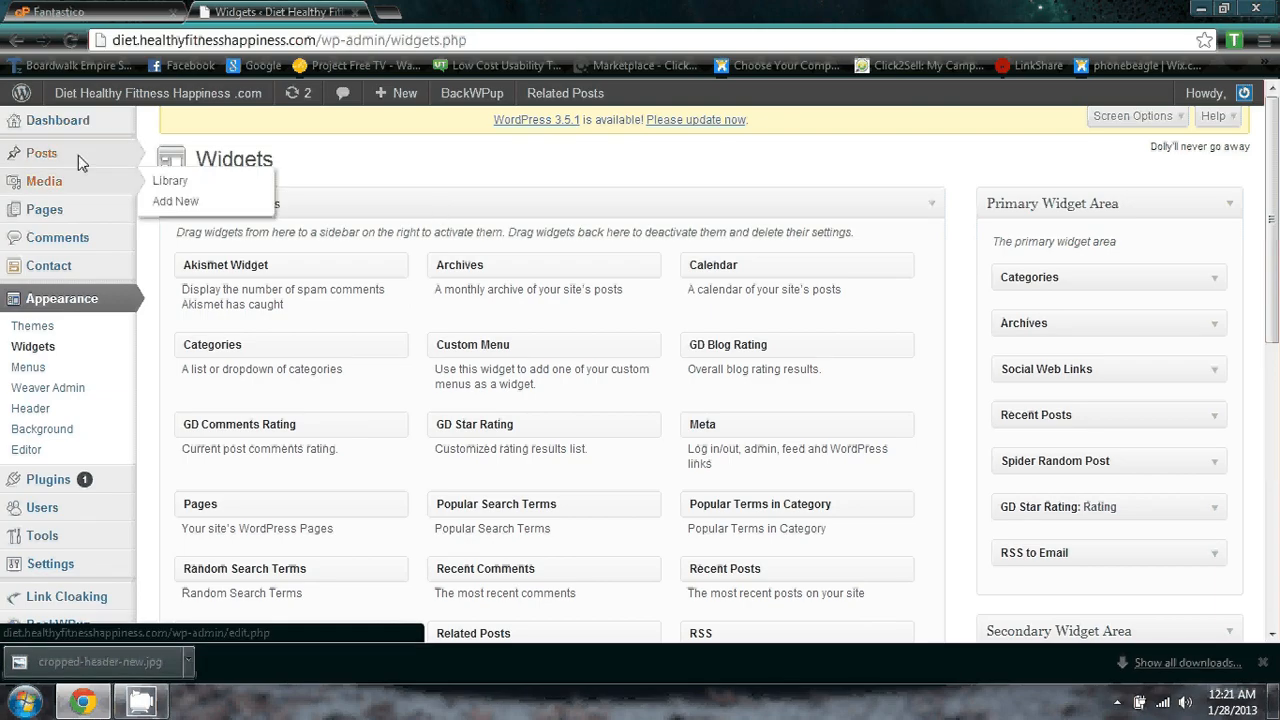
Check the live blog without those widgets, then return to the admin Dashboard.
{"action": "left_click", "coordinate": [77, 124]}
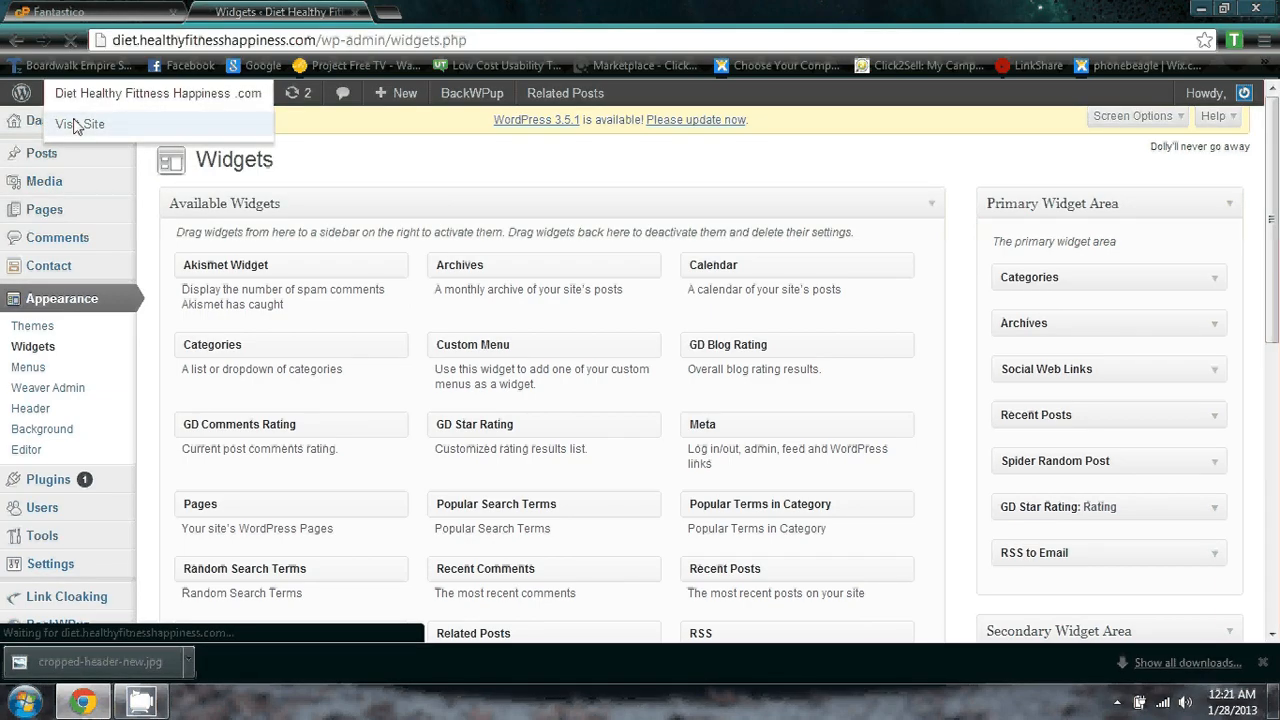
{"action": "scroll", "coordinate": [460, 266], "scroll_direction": "down", "scroll_amount": 5}
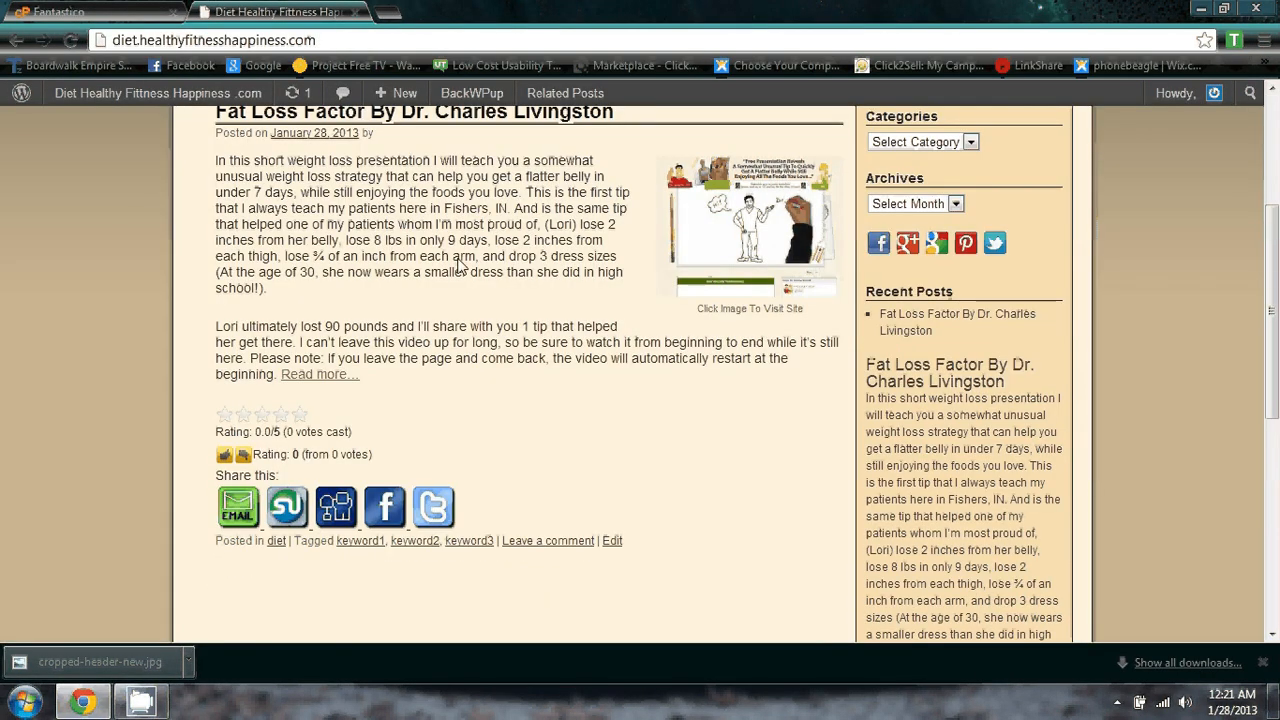
{"action": "scroll", "coordinate": [459, 264], "scroll_direction": "up", "scroll_amount": 4}
{"action": "scroll", "coordinate": [459, 264], "scroll_direction": "down", "scroll_amount": 6}
{"action": "scroll", "coordinate": [459, 264], "scroll_direction": "up", "scroll_amount": 3}
{"action": "scroll", "coordinate": [459, 264], "scroll_direction": "up", "scroll_amount": 2}
{"action": "scroll", "coordinate": [458, 266], "scroll_direction": "up", "scroll_amount": 2}
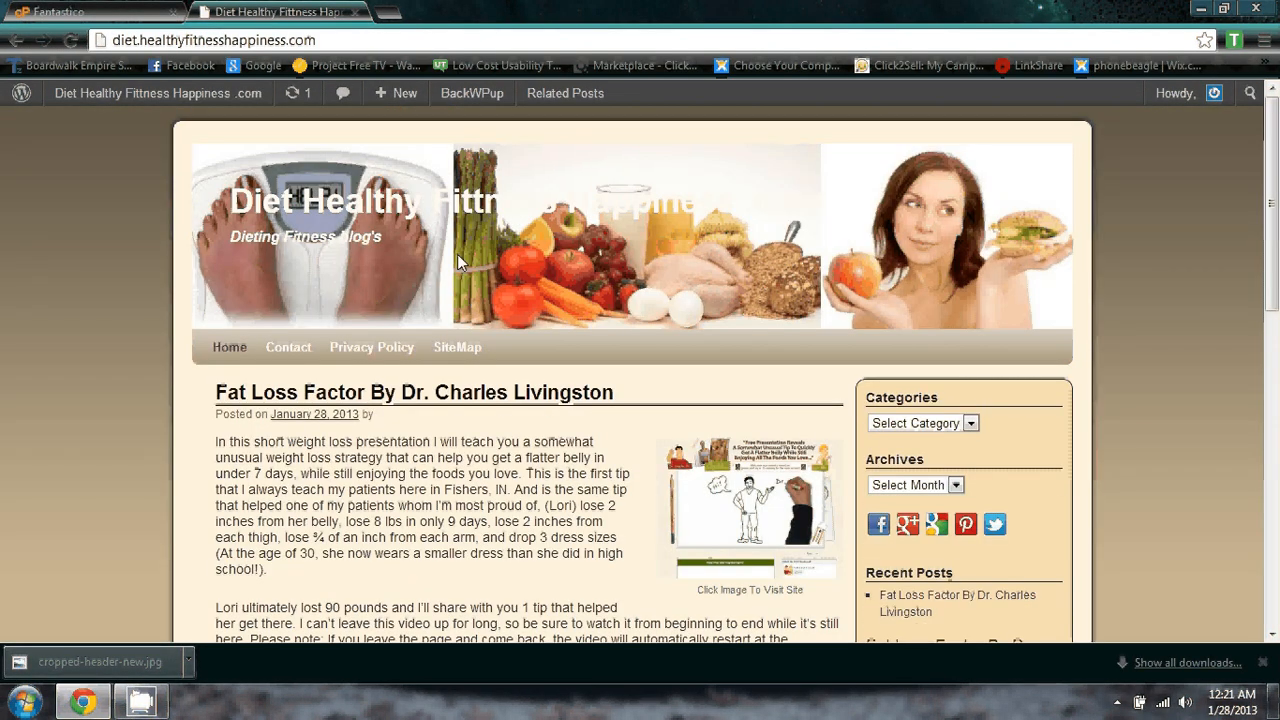
{"action": "mouse_move", "coordinate": [145, 98]}
{"action": "left_click", "coordinate": [85, 125]}
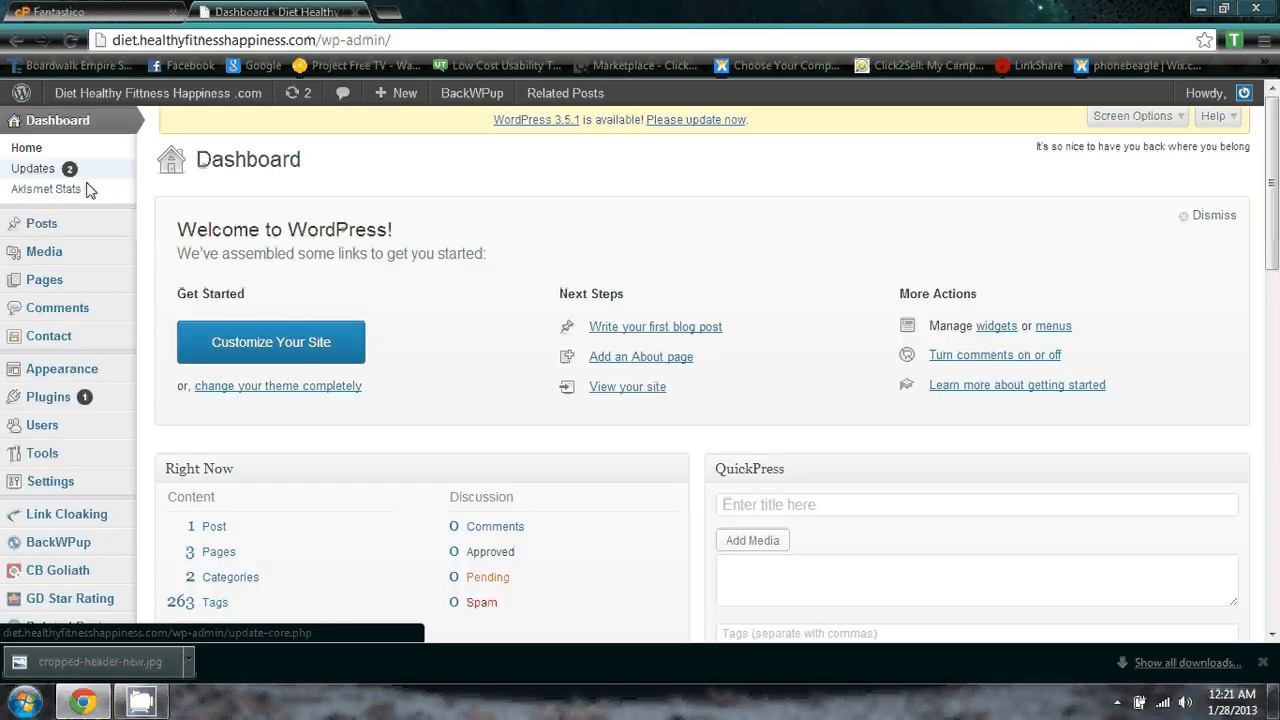
{"action": "scroll", "coordinate": [87, 190], "scroll_direction": "down", "scroll_amount": 4}
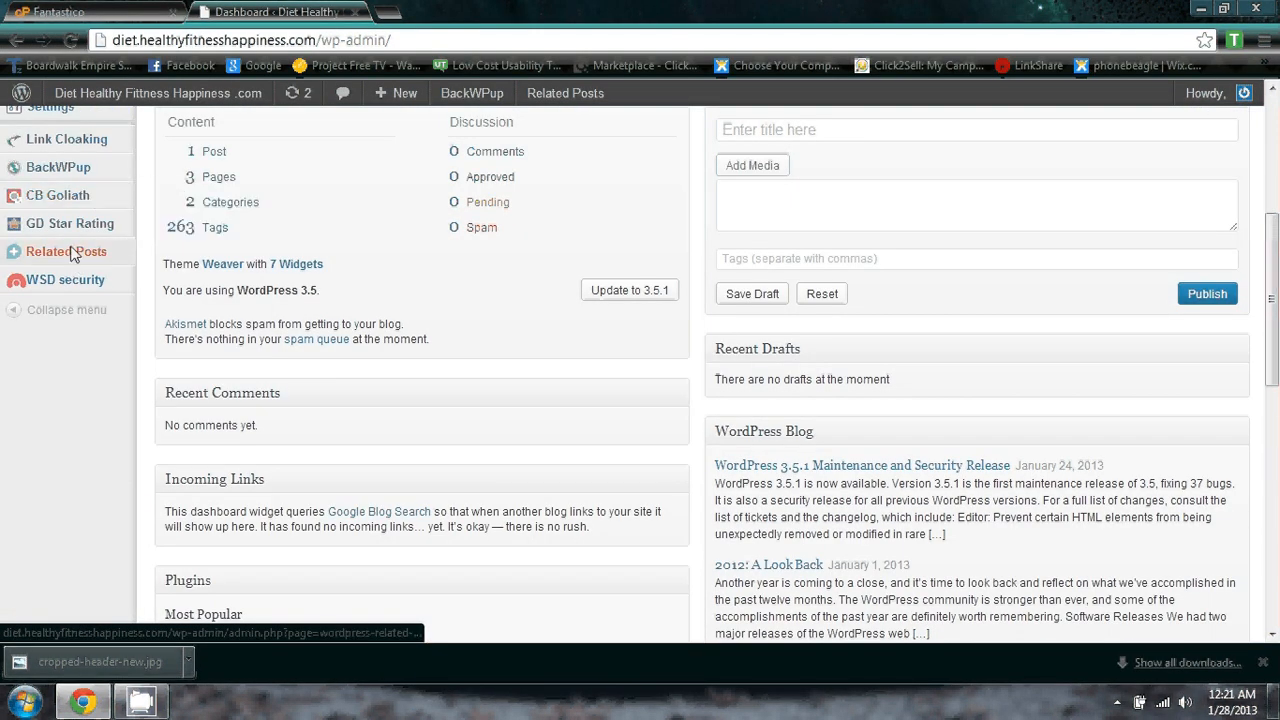
Open Social Web Links Settings, showing the prefilled Google+, Google and Facebook profile URLs.
{"action": "scroll", "coordinate": [60, 265], "scroll_direction": "up", "scroll_amount": 3}
{"action": "scroll", "coordinate": [45, 270], "scroll_direction": "down", "scroll_amount": 2}
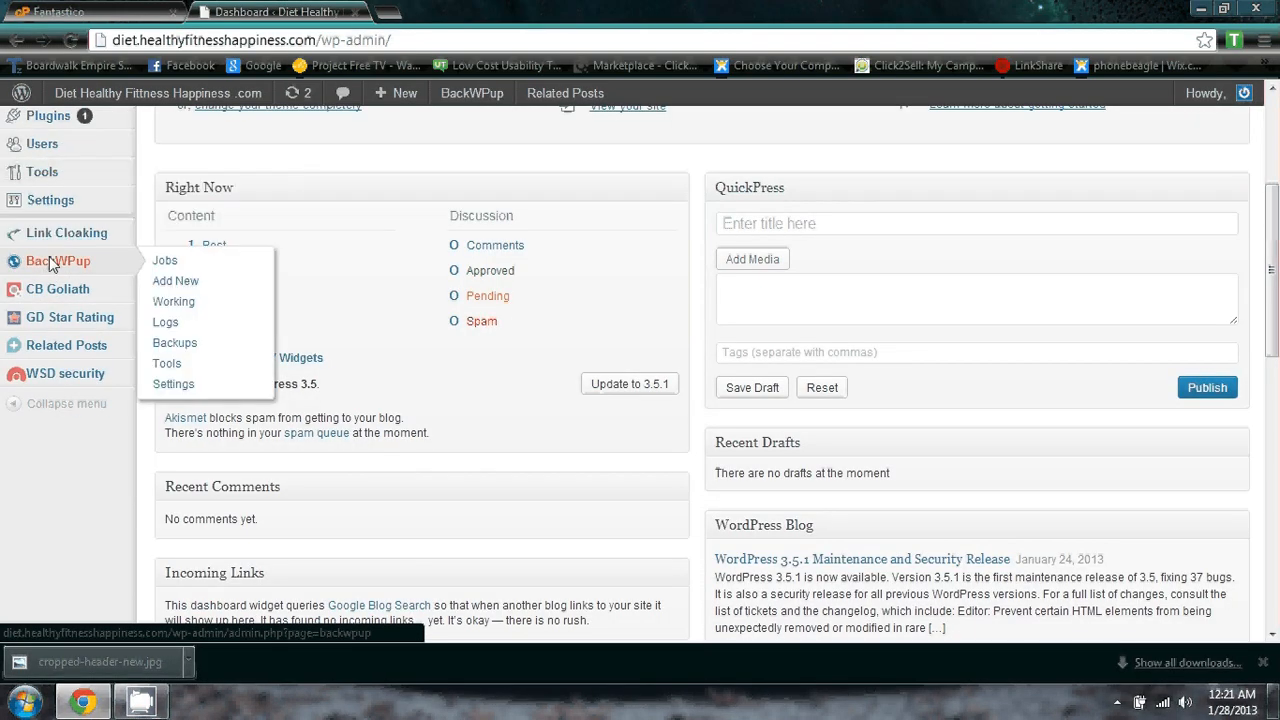
{"action": "scroll", "coordinate": [52, 275], "scroll_direction": "up", "scroll_amount": 1}
{"action": "mouse_move", "coordinate": [75, 303]}
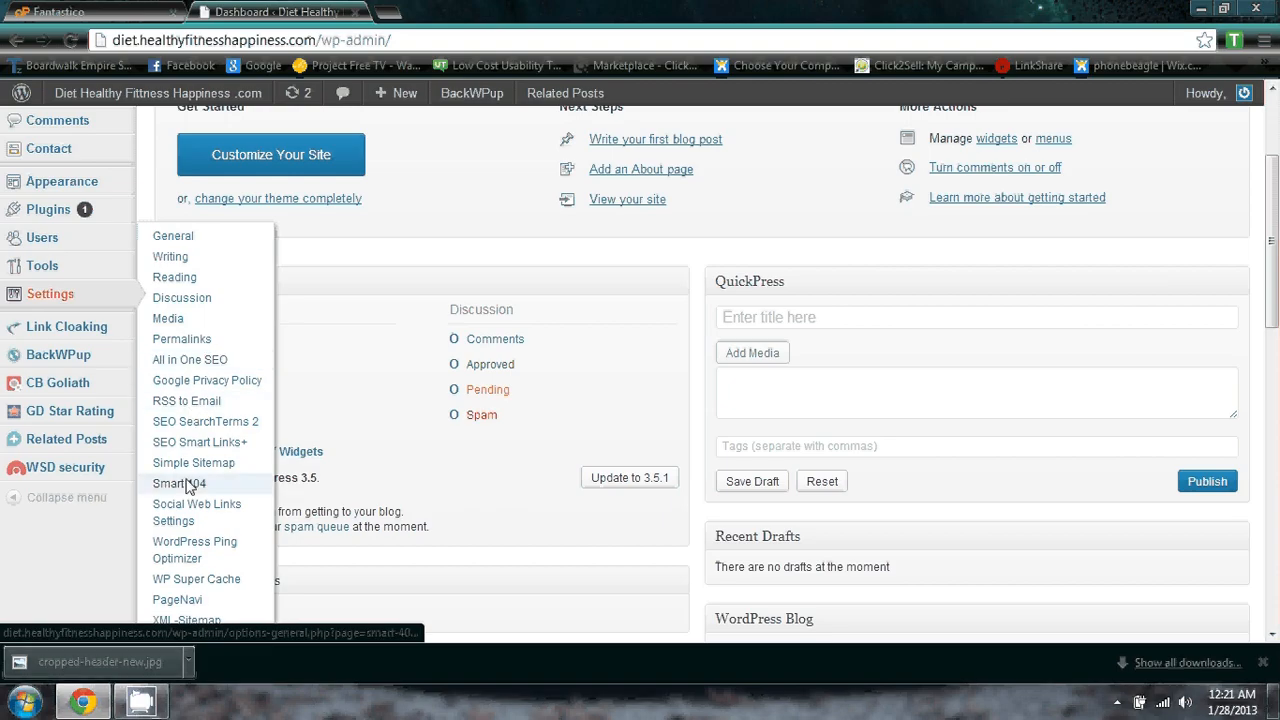
{"action": "left_click", "coordinate": [182, 517]}
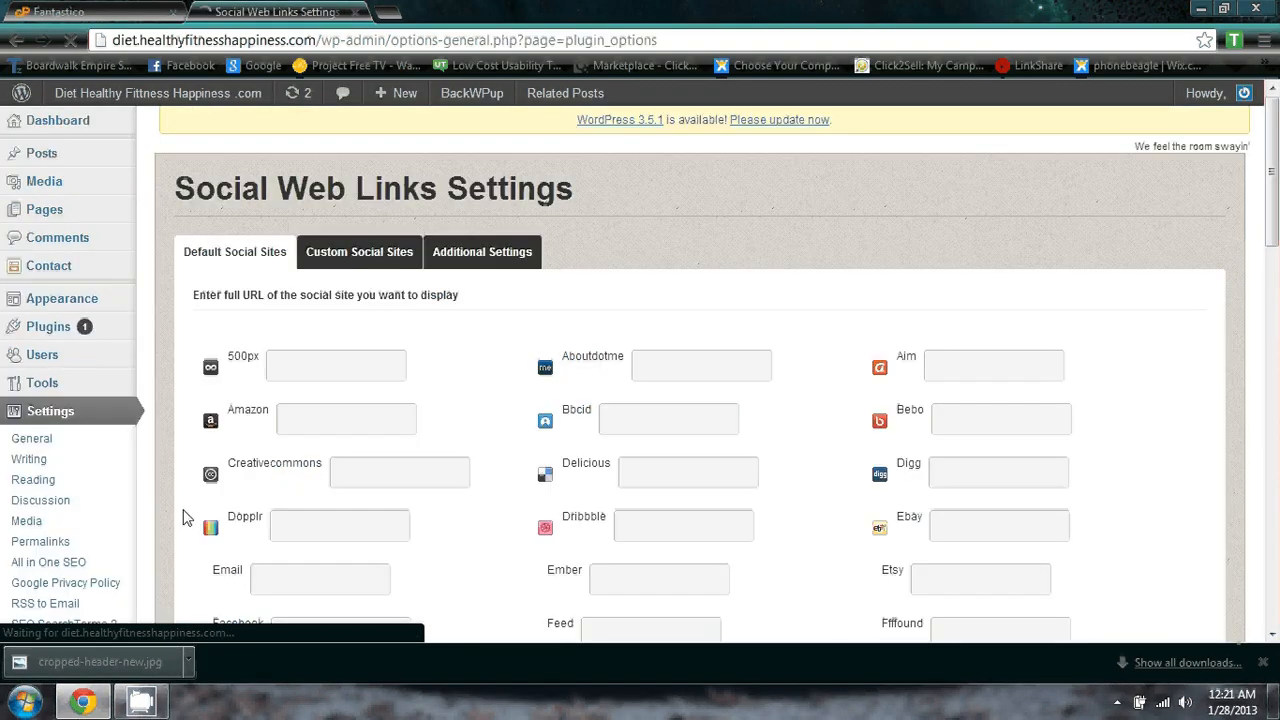
{"action": "scroll", "coordinate": [308, 419], "scroll_direction": "down", "scroll_amount": 7}
{"action": "scroll", "coordinate": [308, 419], "scroll_direction": "up", "scroll_amount": 7}
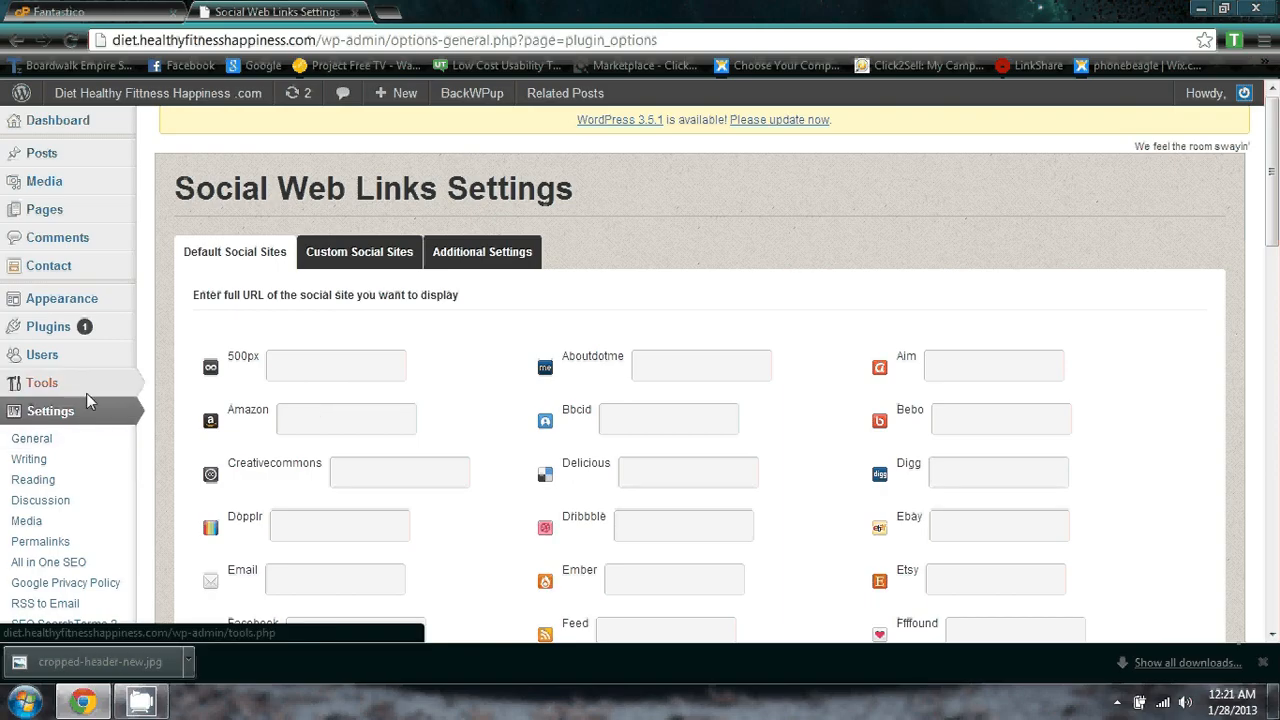
{"action": "mouse_move", "coordinate": [91, 360]}
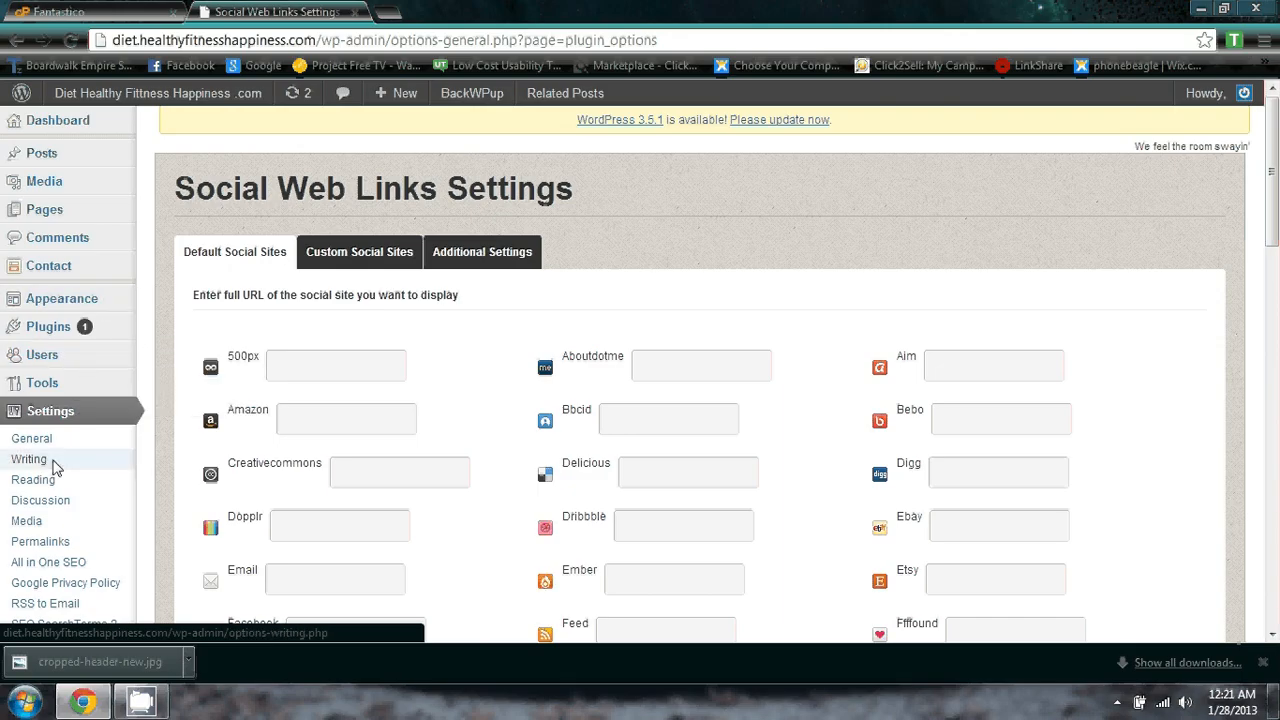
Search plugins for 'social web links', then install and activate Floating Social Media Links 1.4.3.
{"action": "left_click", "coordinate": [52, 327]}
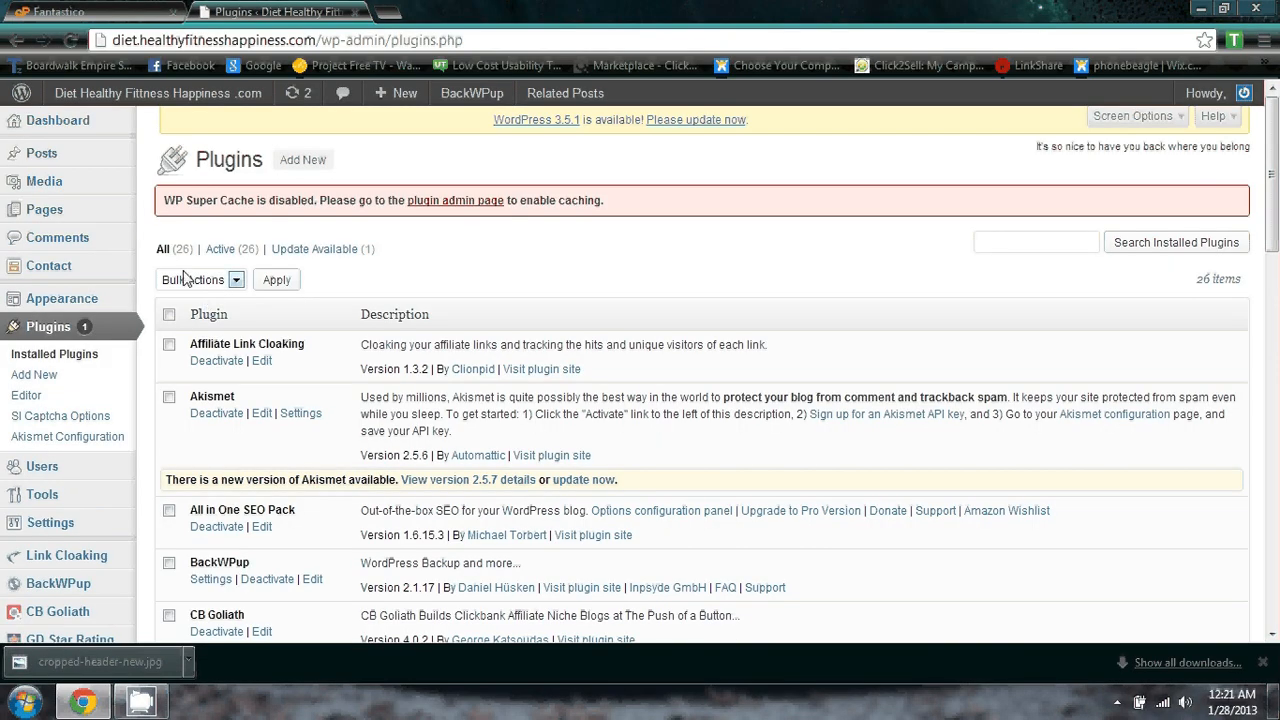
{"action": "left_click", "coordinate": [56, 373]}
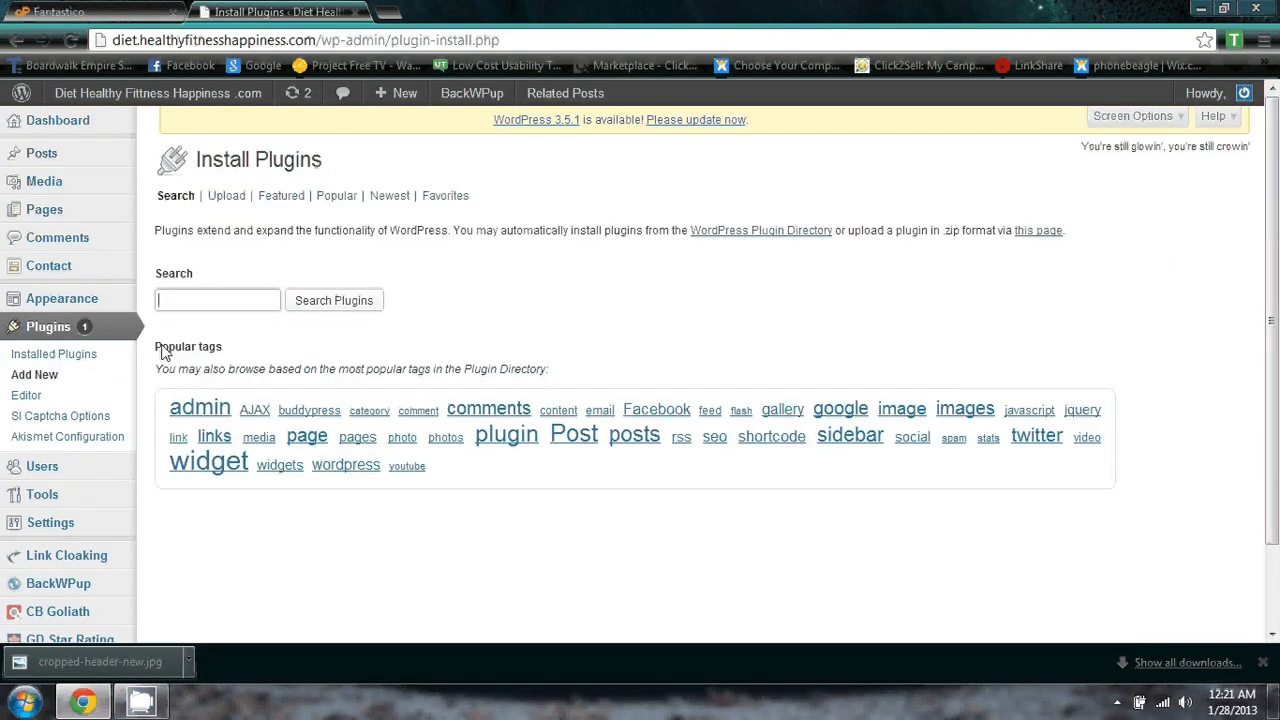
{"action": "type", "text": "s"}
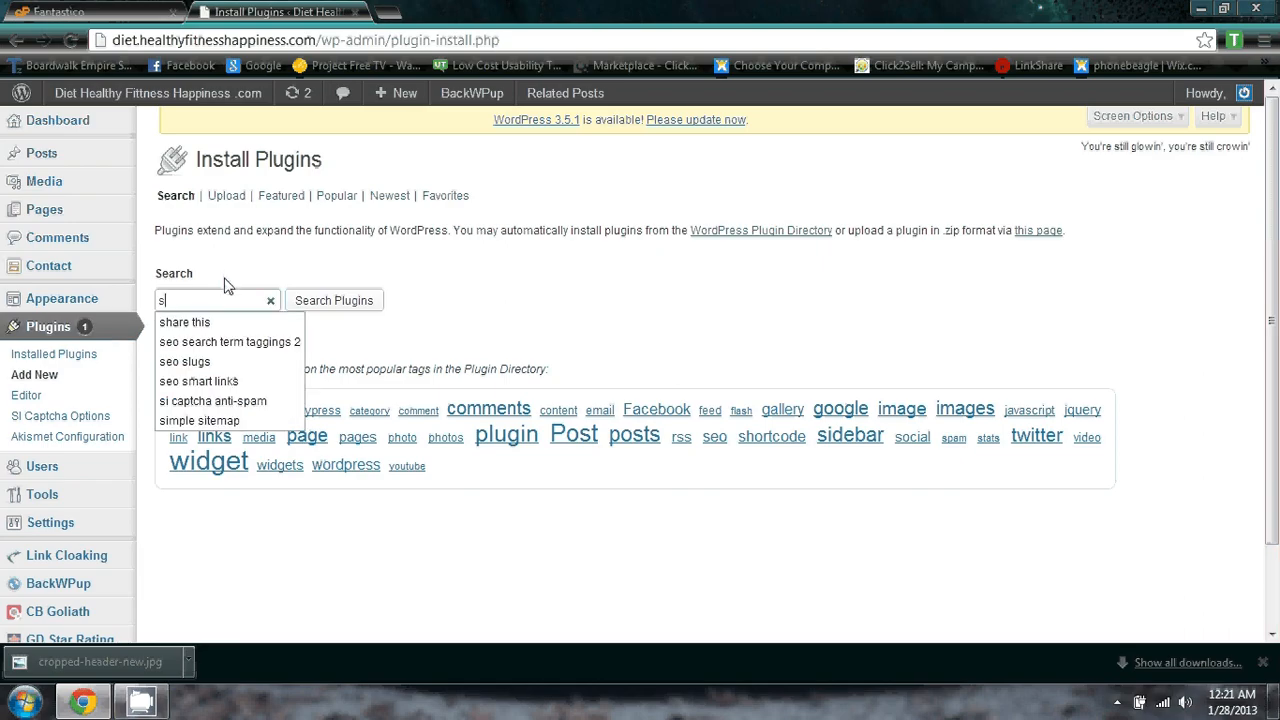
{"action": "type", "text": "o"}
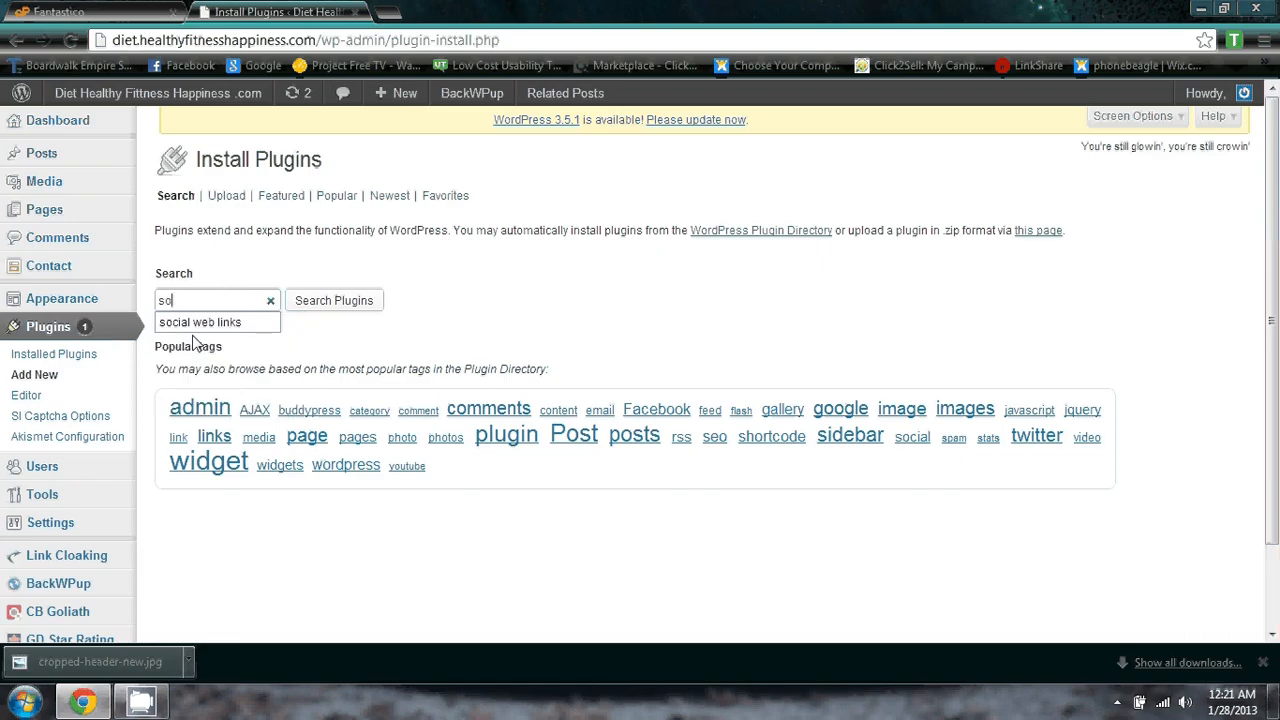
{"action": "left_click", "coordinate": [219, 324]}
{"action": "left_click", "coordinate": [337, 300]}
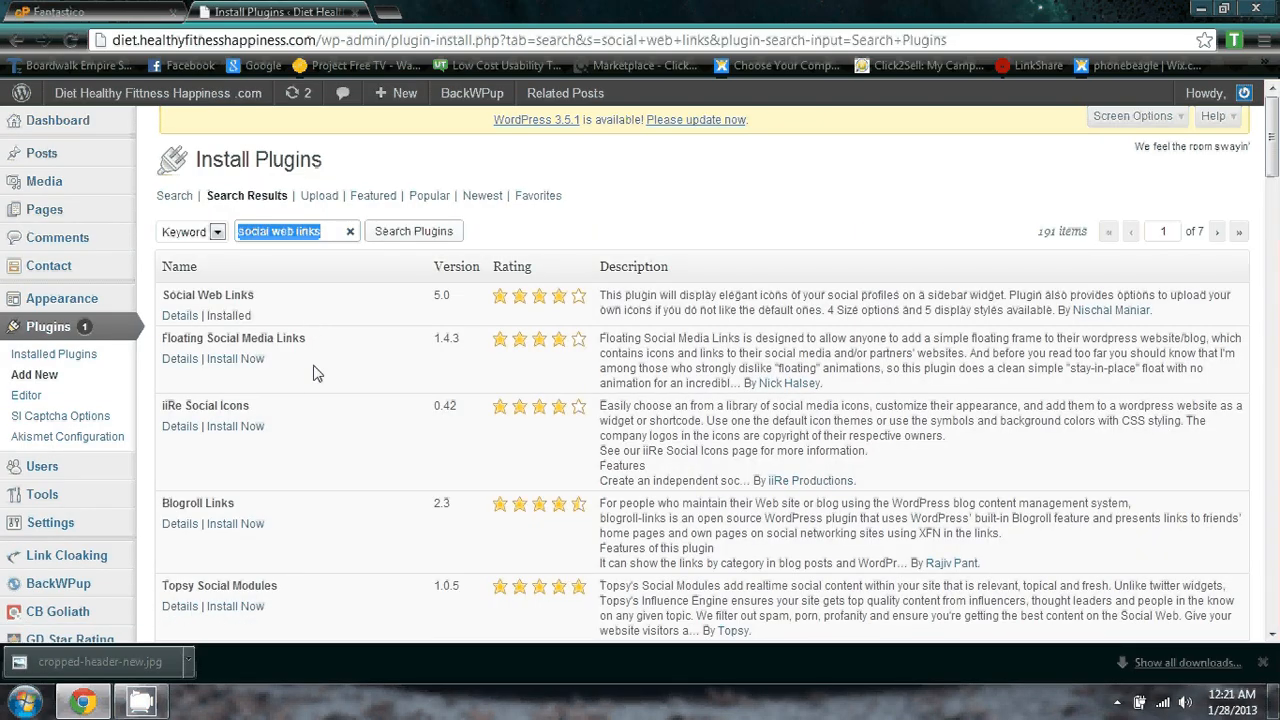
{"action": "left_click", "coordinate": [232, 362]}
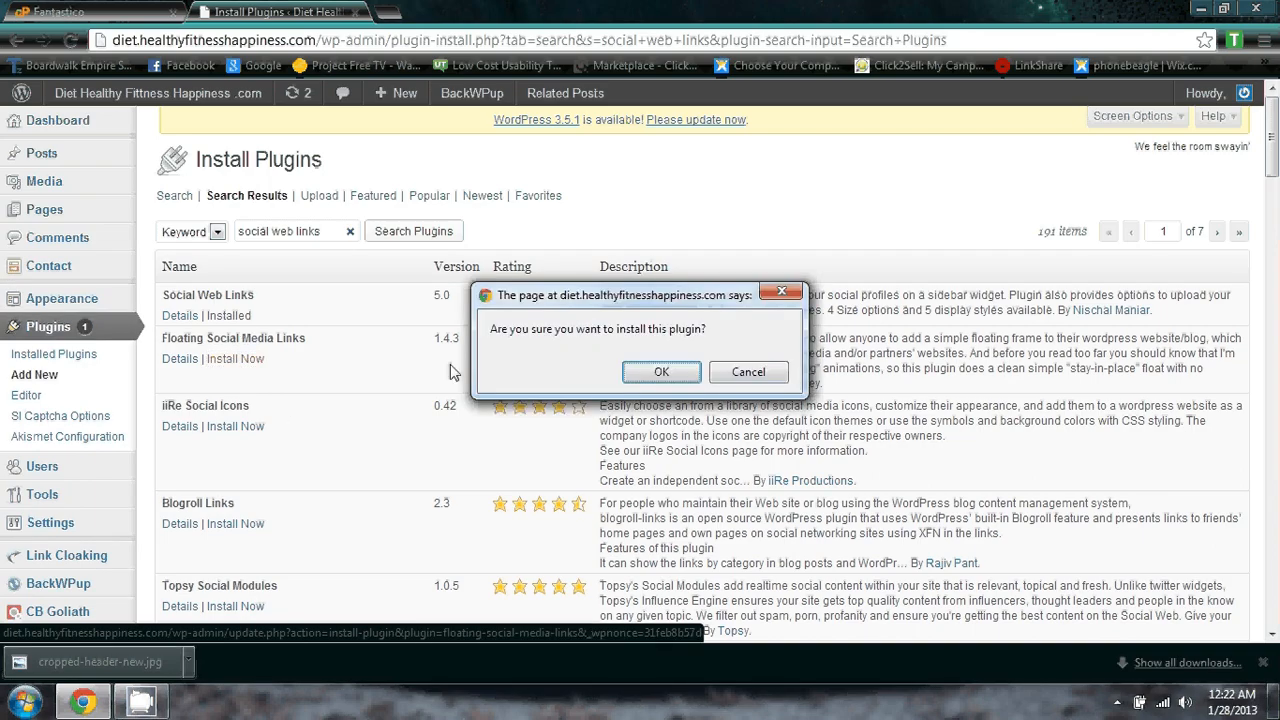
{"action": "left_click", "coordinate": [663, 375]}
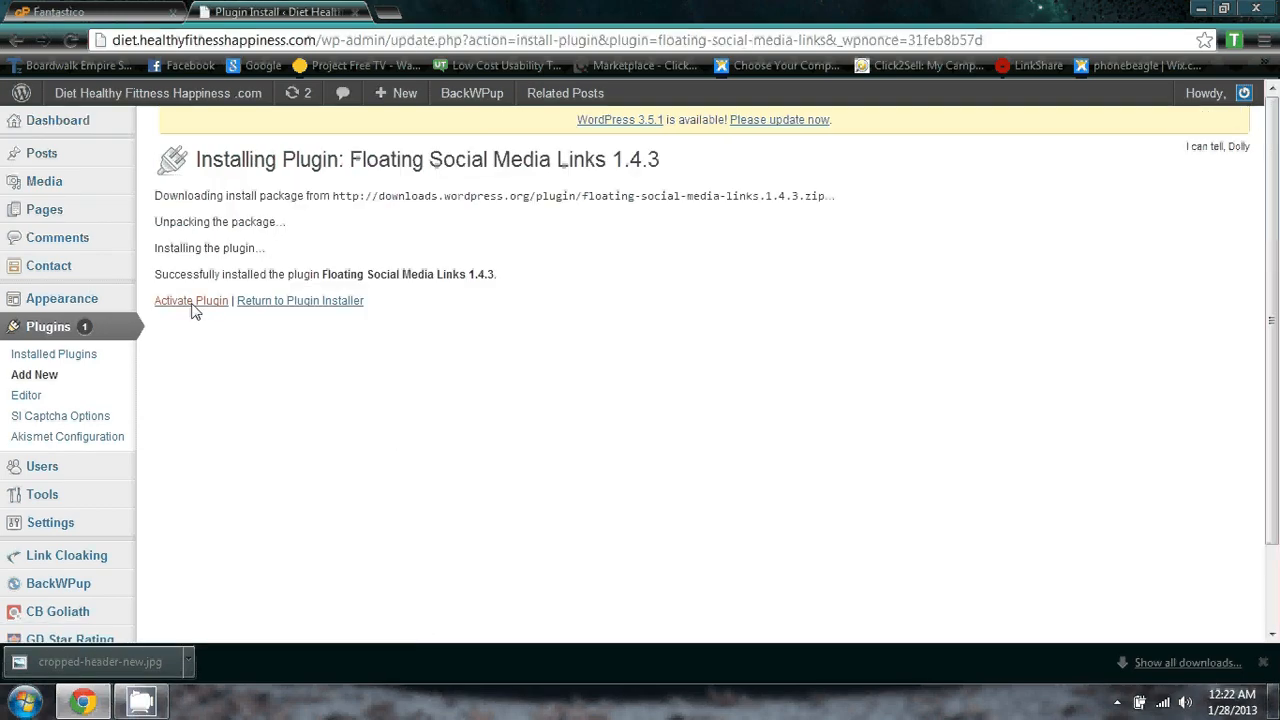
{"action": "left_click", "coordinate": [191, 303]}
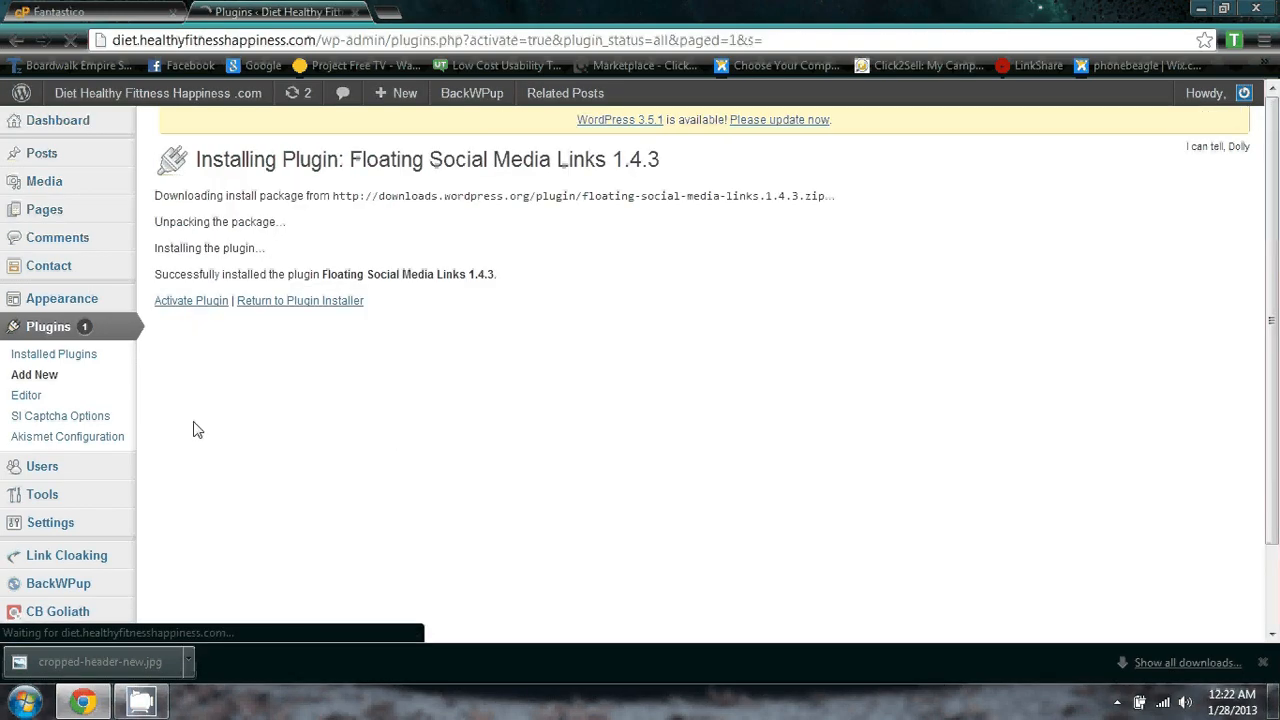
Open the Floating Social Media Links settings page and look over its General Options.
{"action": "scroll", "coordinate": [174, 387], "scroll_direction": "down", "scroll_amount": 2}
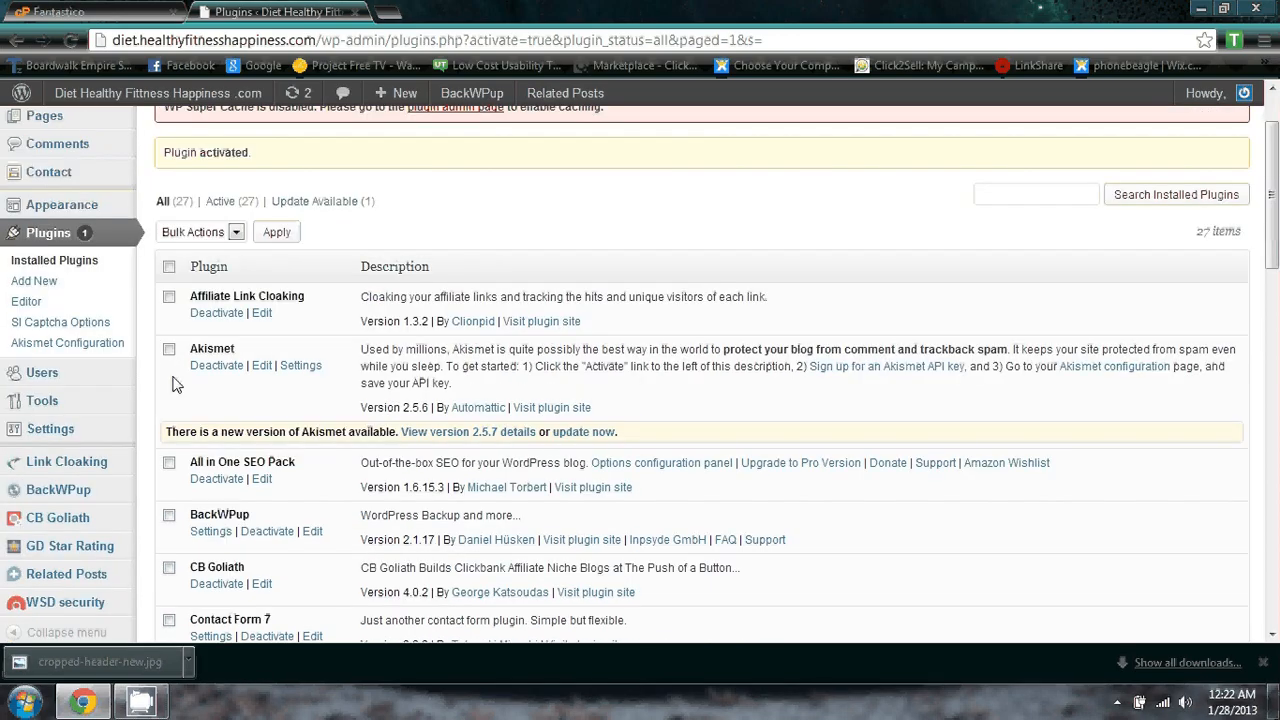
{"action": "scroll", "coordinate": [250, 337], "scroll_direction": "down", "scroll_amount": 1}
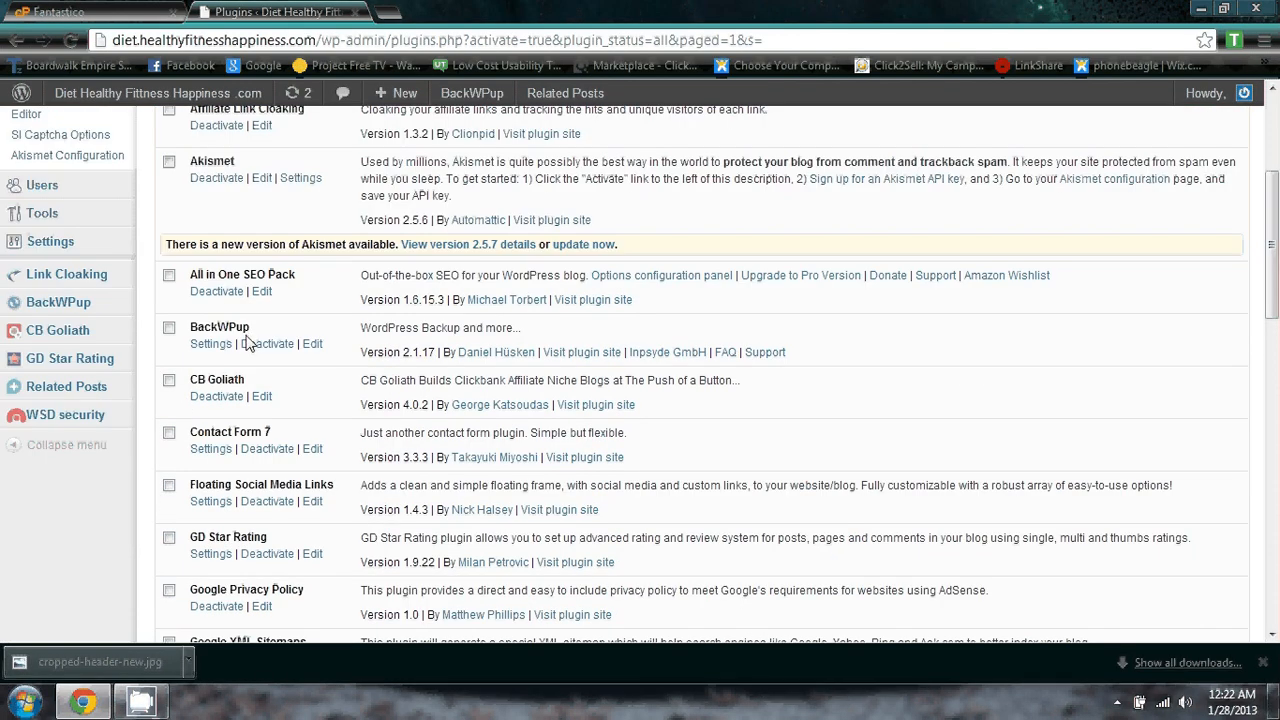
{"action": "scroll", "coordinate": [250, 343], "scroll_direction": "down", "scroll_amount": 2}
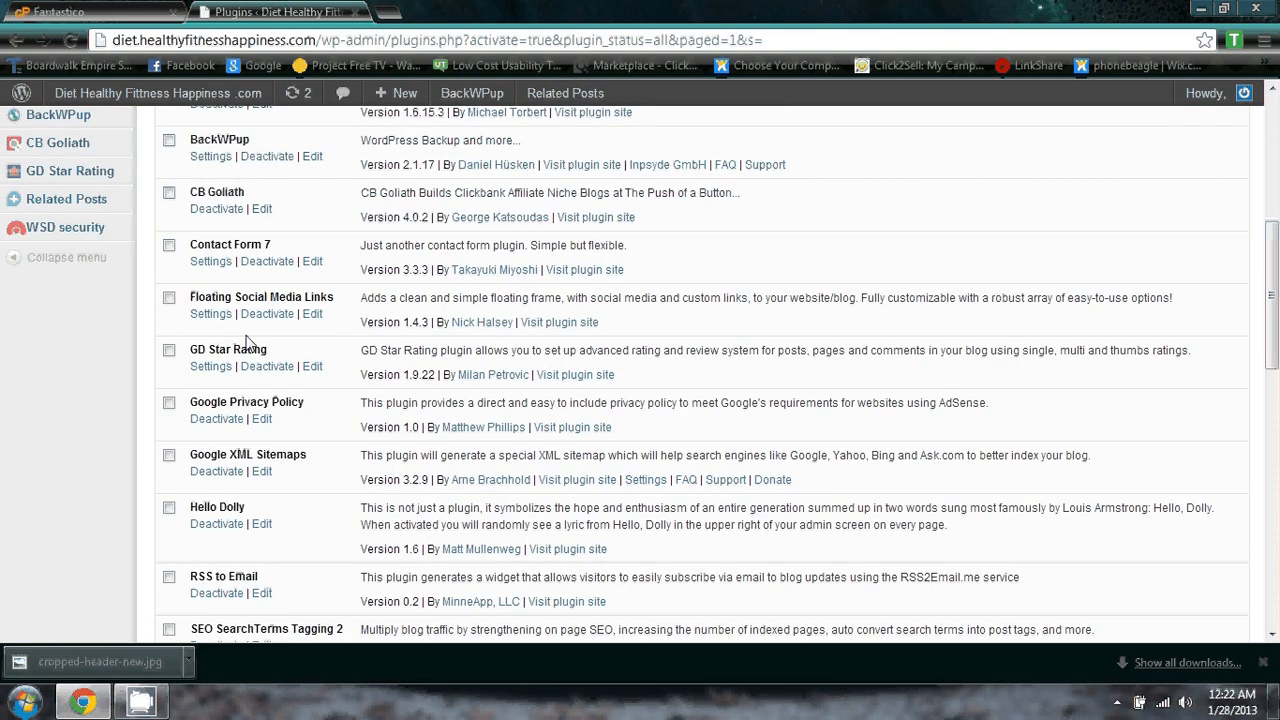
{"action": "scroll", "coordinate": [250, 342], "scroll_direction": "up", "scroll_amount": 5}
{"action": "scroll", "coordinate": [45, 440], "scroll_direction": "down", "scroll_amount": 1}
{"action": "mouse_move", "coordinate": [53, 437]}
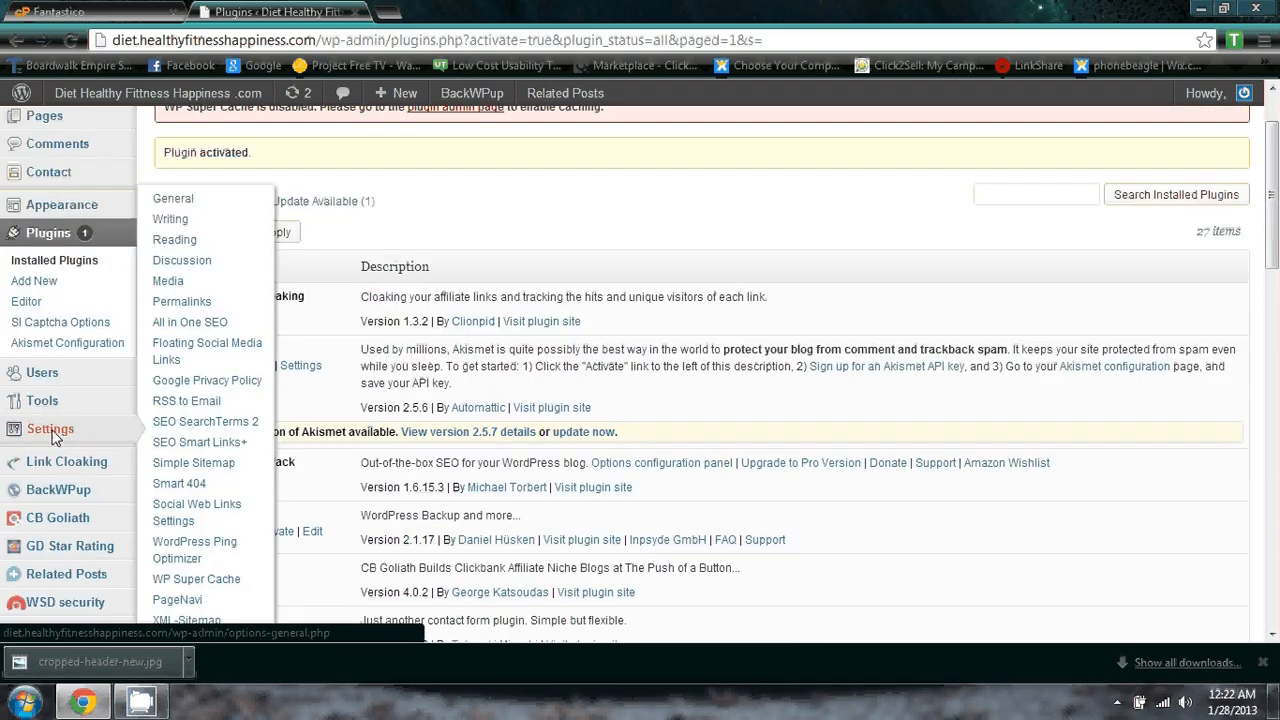
{"action": "scroll", "coordinate": [175, 452], "scroll_direction": "down", "scroll_amount": 1}
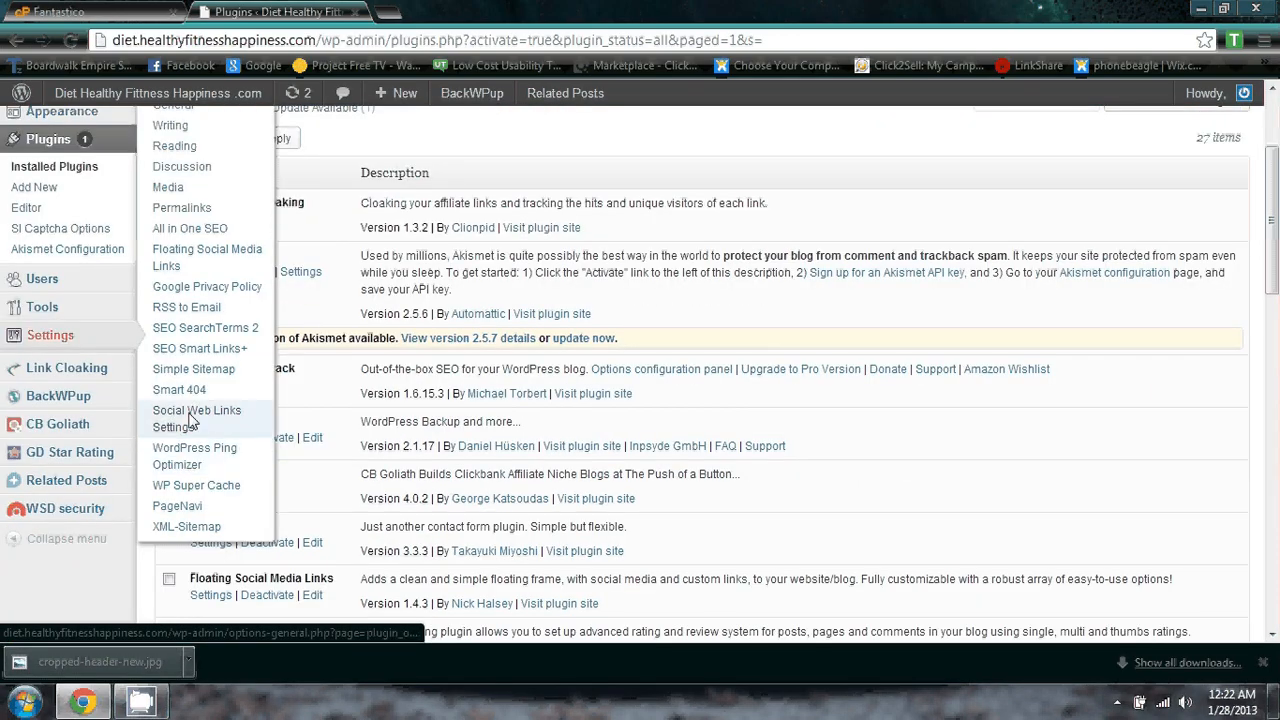
{"action": "left_click", "coordinate": [196, 265]}
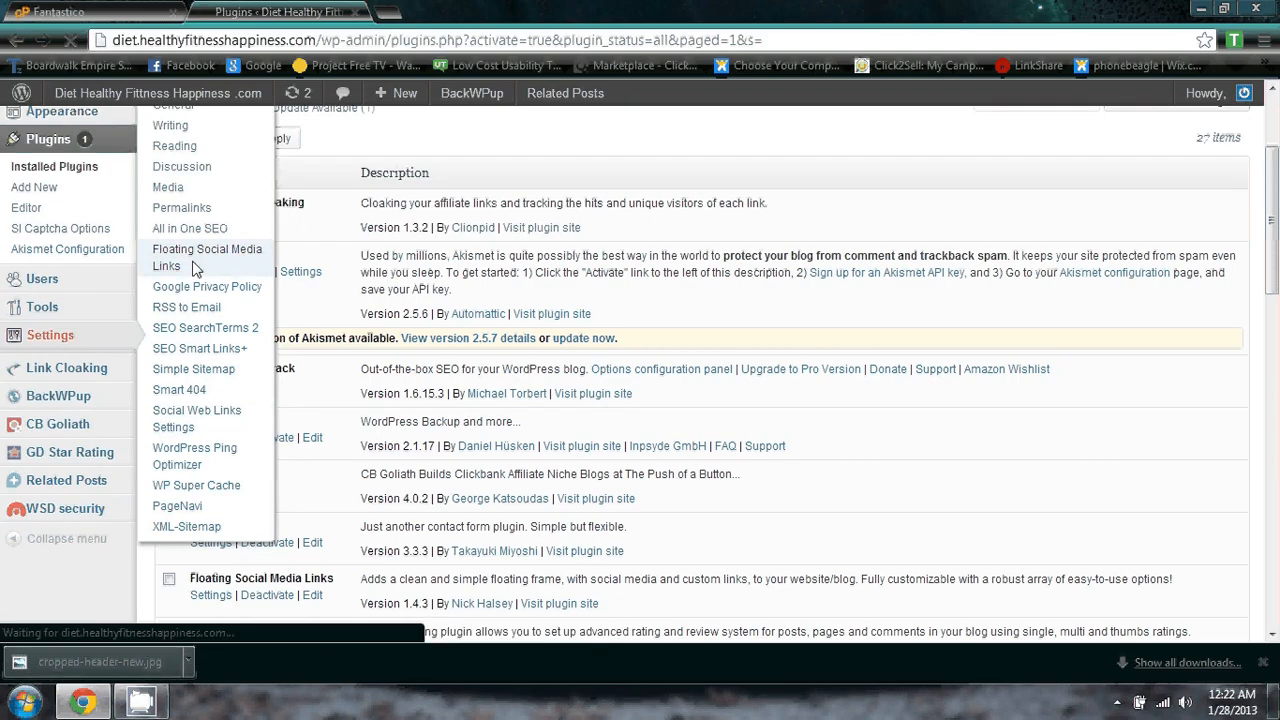
{"action": "scroll", "coordinate": [208, 315], "scroll_direction": "down", "scroll_amount": 5}
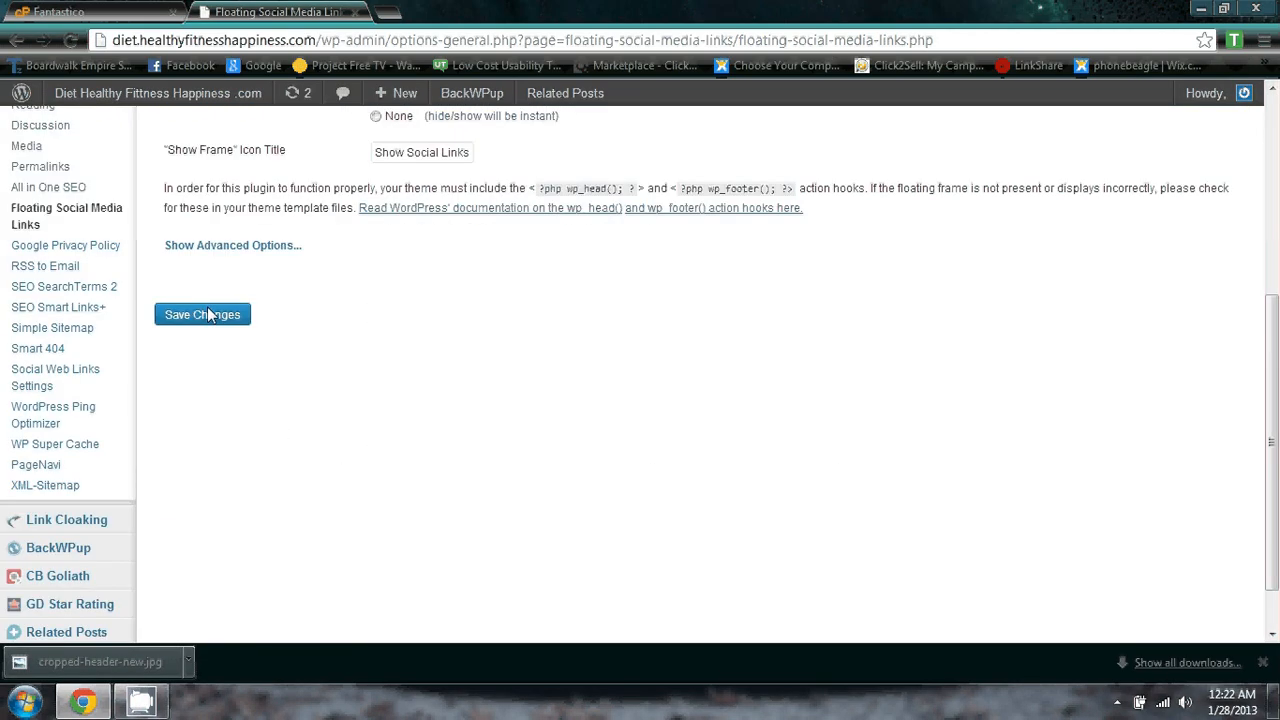
{"action": "scroll", "coordinate": [208, 315], "scroll_direction": "up", "scroll_amount": 5}
Browse its Appearance, Action Buttons and Links/Icons tabs, then return to Social Web Links Settings.
{"action": "left_click", "coordinate": [650, 204]}
{"action": "scroll", "coordinate": [366, 252], "scroll_direction": "down", "scroll_amount": 4}
{"action": "scroll", "coordinate": [368, 257], "scroll_direction": "up", "scroll_amount": 4}
{"action": "scroll", "coordinate": [366, 252], "scroll_direction": "down", "scroll_amount": 3}
{"action": "scroll", "coordinate": [366, 252], "scroll_direction": "up", "scroll_amount": 3}
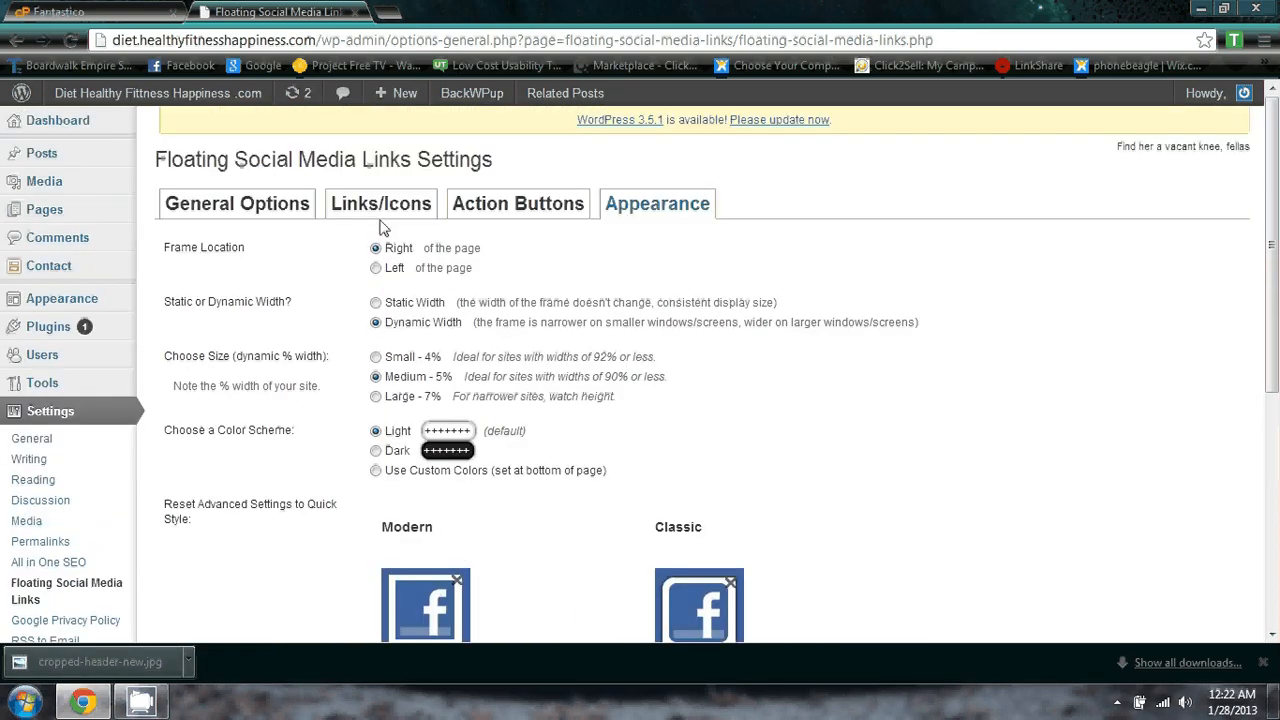
{"action": "left_click", "coordinate": [495, 207]}
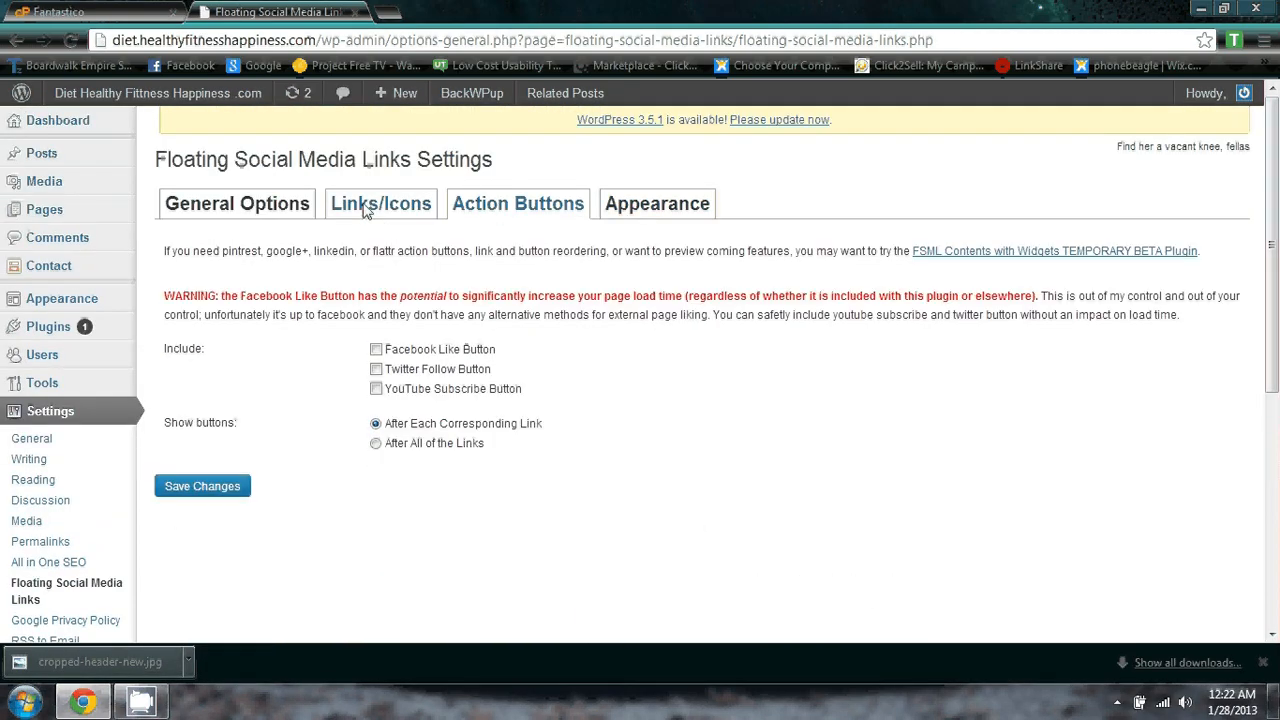
{"action": "left_click", "coordinate": [366, 210]}
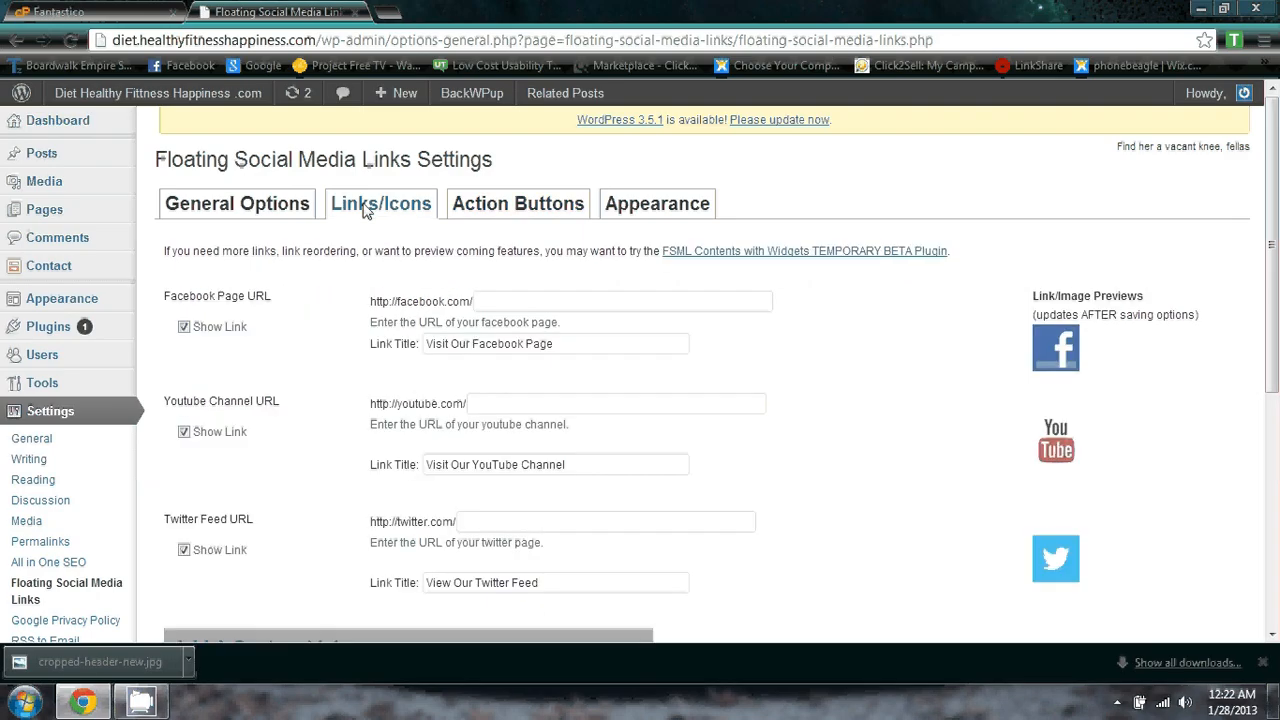
{"action": "left_click", "coordinate": [252, 207]}
{"action": "scroll", "coordinate": [250, 209], "scroll_direction": "down", "scroll_amount": 3}
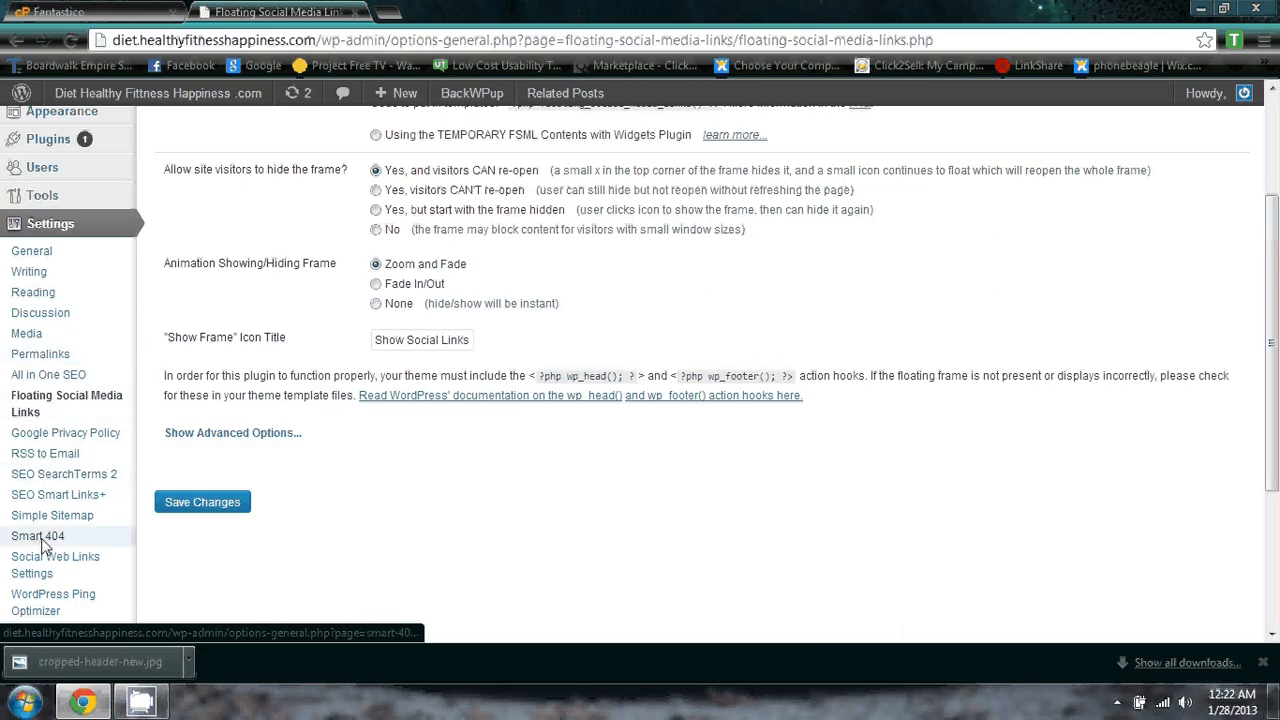
{"action": "left_click", "coordinate": [44, 570]}
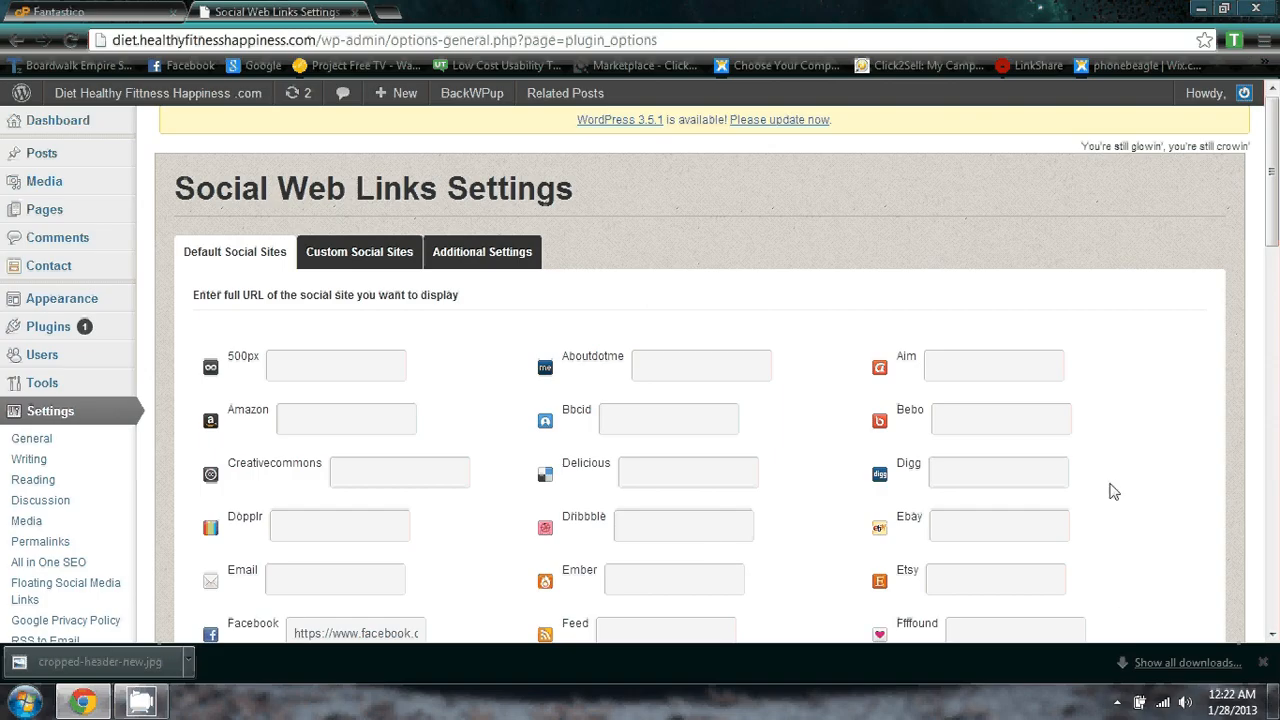
View Additional Settings, then the empty Custom Social Sites name, URL and logo fields.
{"action": "left_click", "coordinate": [512, 258]}
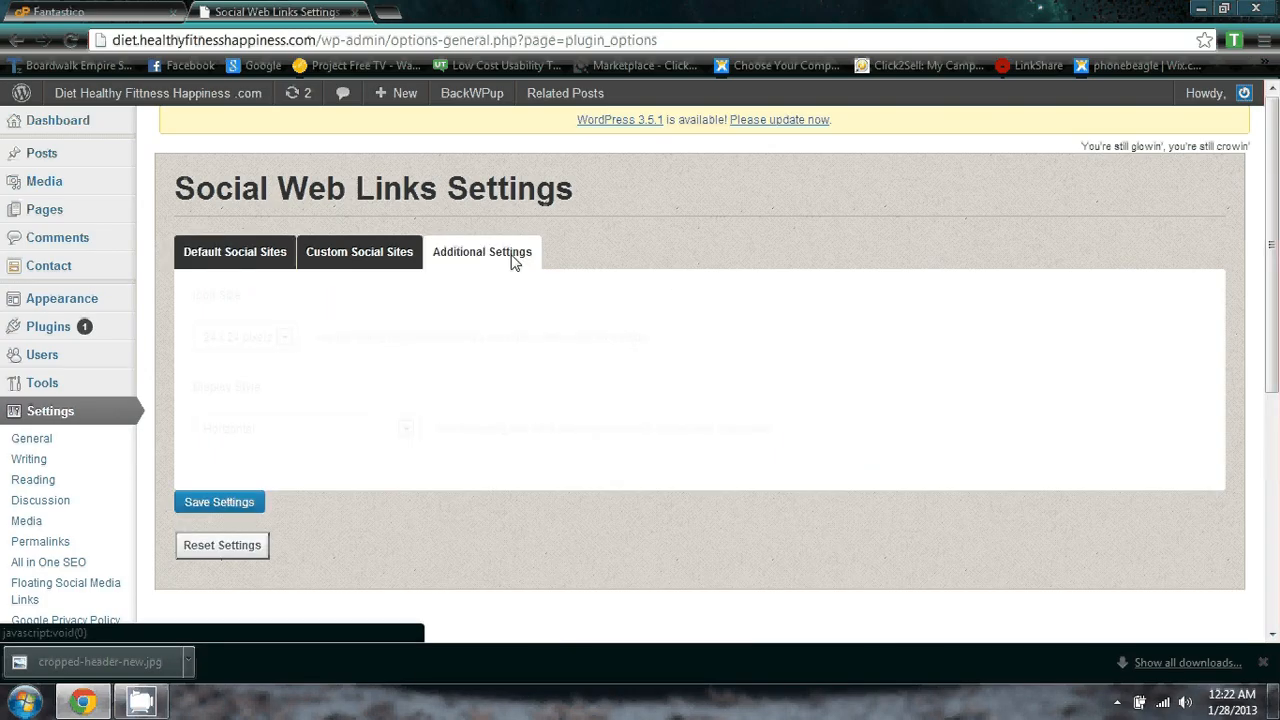
{"action": "left_click", "coordinate": [364, 255]}
{"action": "scroll", "coordinate": [364, 257], "scroll_direction": "down", "scroll_amount": 4}
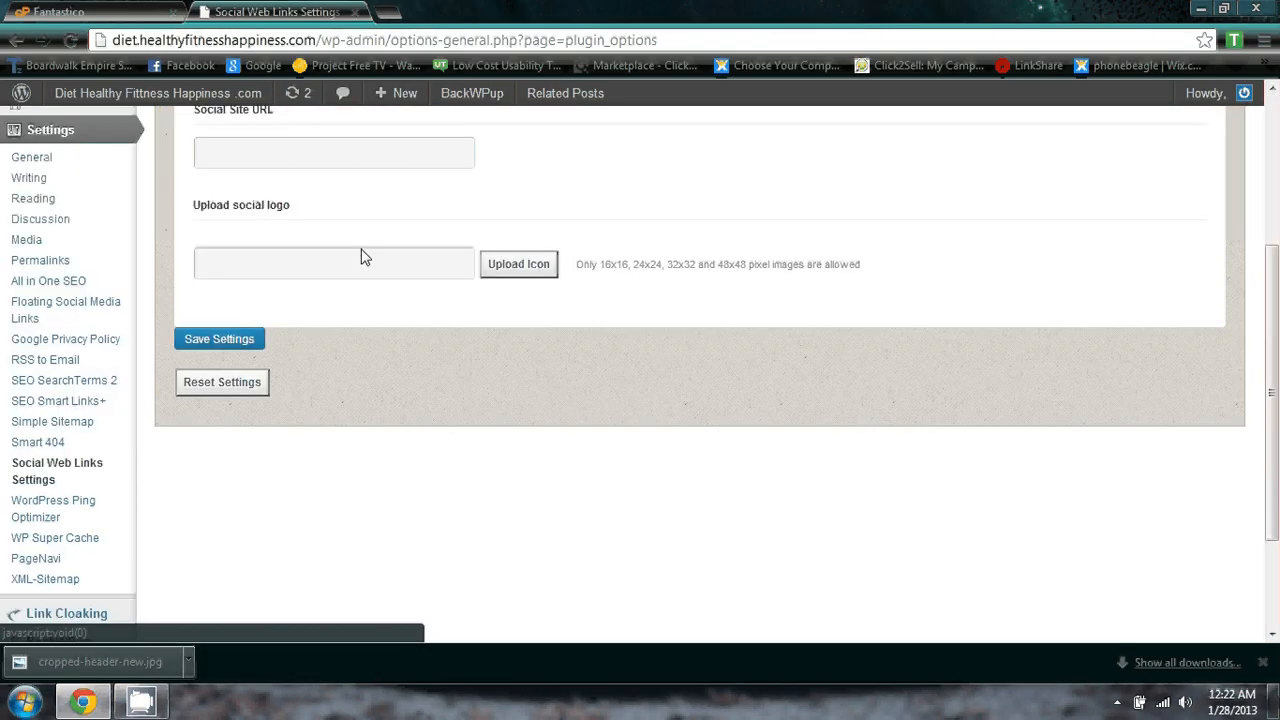
{"action": "scroll", "coordinate": [672, 471], "scroll_direction": "up", "scroll_amount": 4}
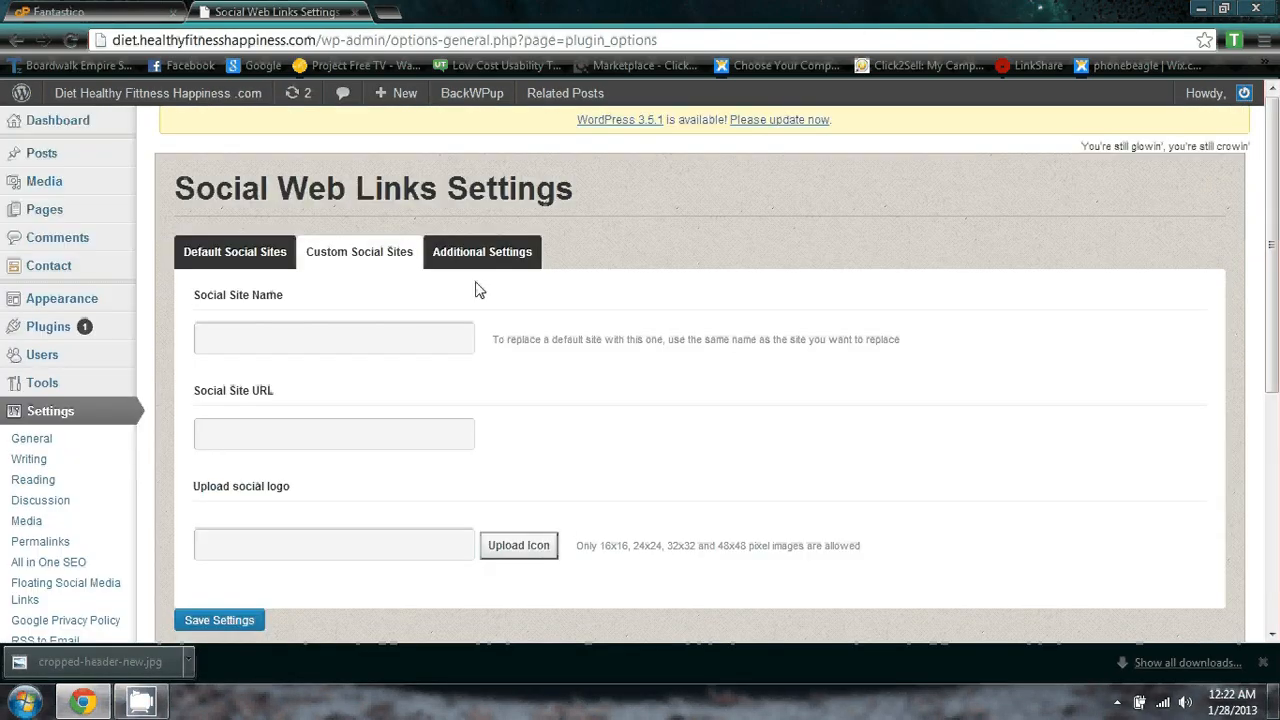
Visit the live diet site, scroll its food header and Fat Loss Factor post, then return to Dashboard.
{"action": "left_click", "coordinate": [77, 422]}
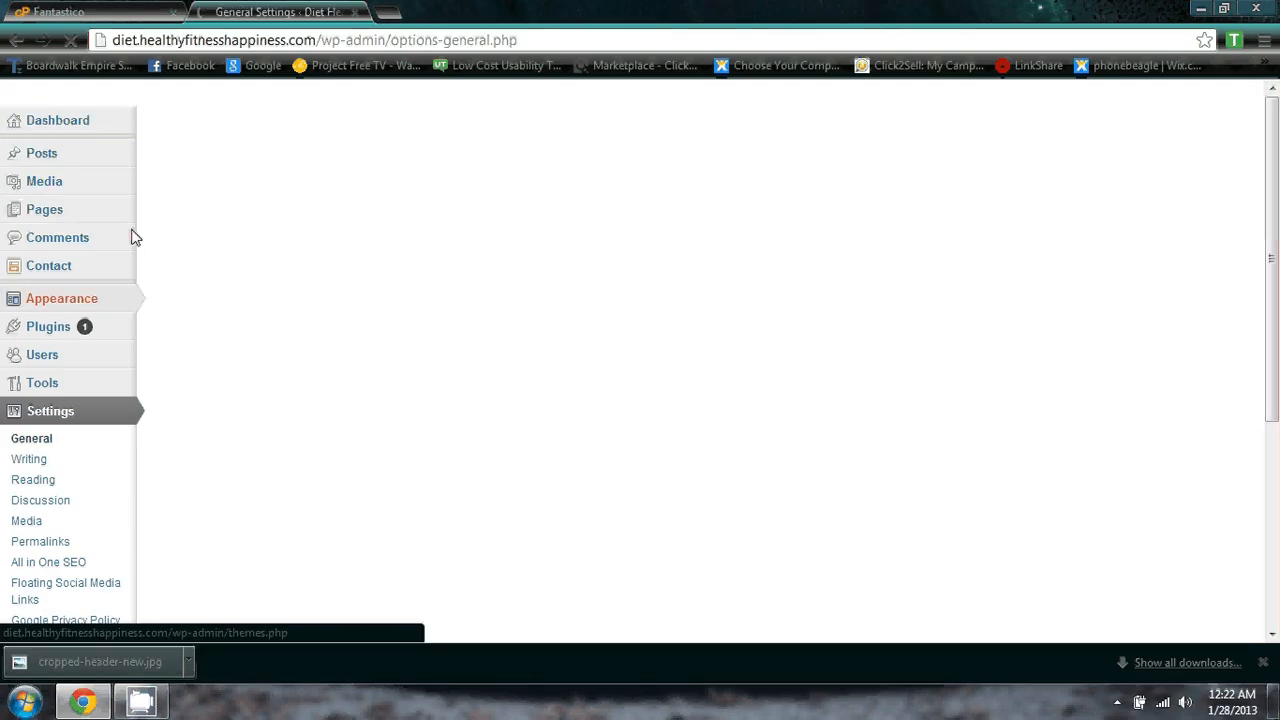
{"action": "mouse_move", "coordinate": [90, 104]}
{"action": "left_click", "coordinate": [75, 130]}
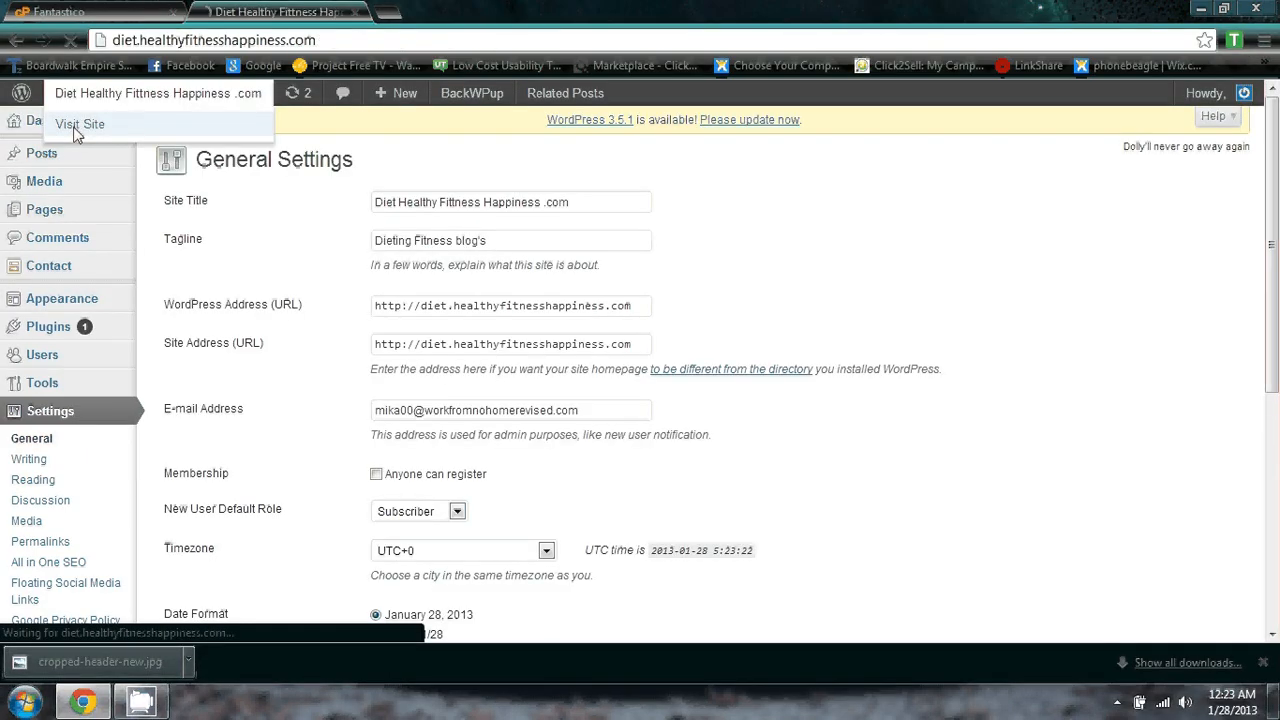
{"action": "scroll", "coordinate": [366, 305], "scroll_direction": "down", "scroll_amount": 8}
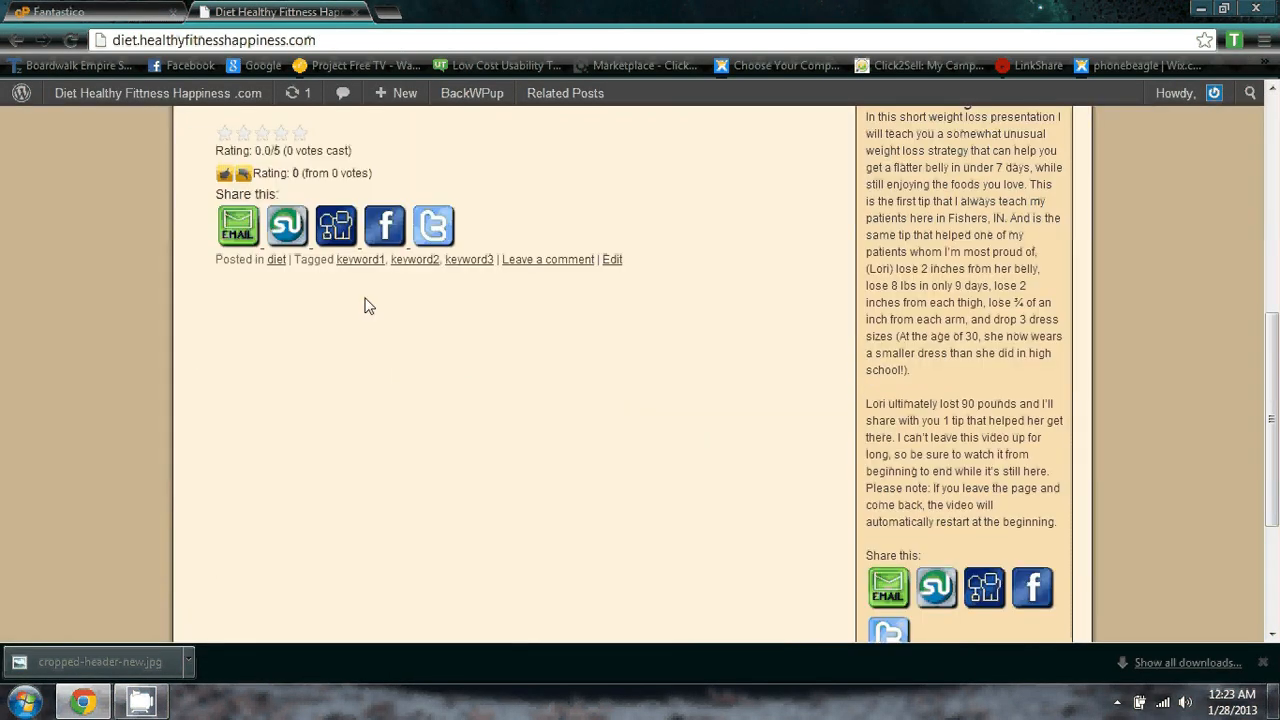
{"action": "scroll", "coordinate": [357, 290], "scroll_direction": "up", "scroll_amount": 3}
{"action": "scroll", "coordinate": [357, 290], "scroll_direction": "down", "scroll_amount": 1}
{"action": "scroll", "coordinate": [357, 290], "scroll_direction": "up", "scroll_amount": 1}
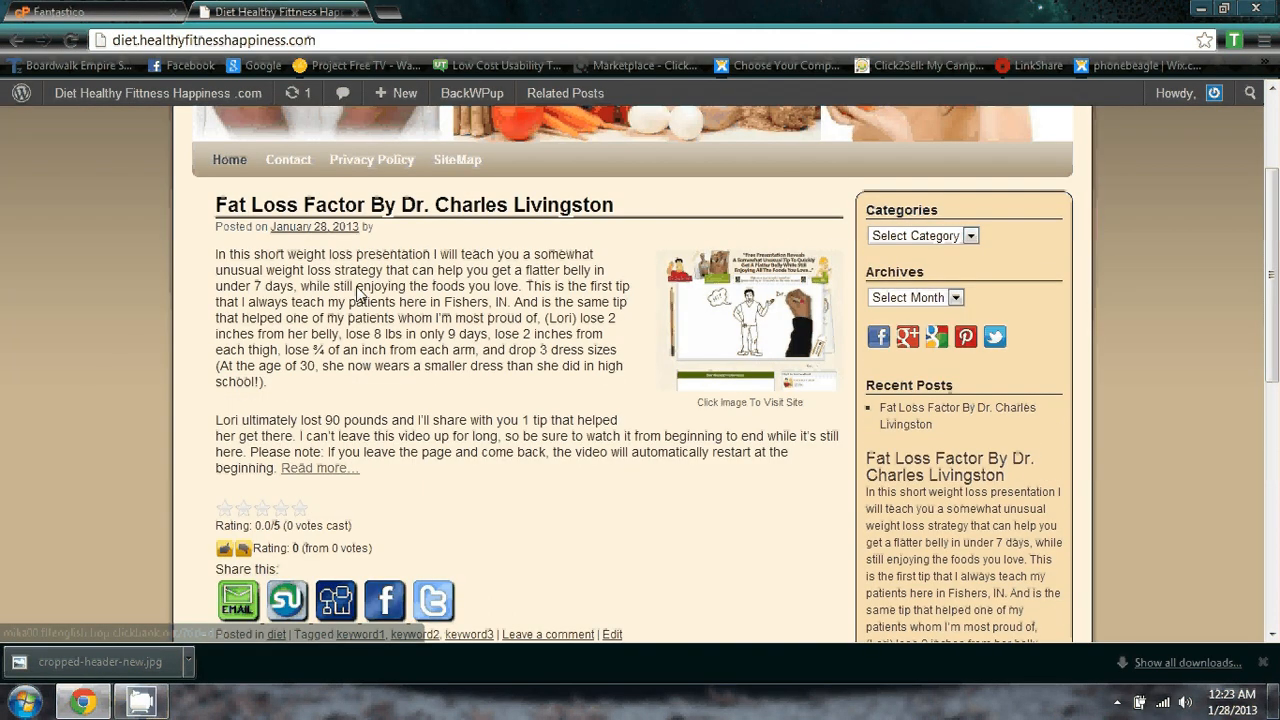
{"action": "scroll", "coordinate": [356, 286], "scroll_direction": "down", "scroll_amount": 3}
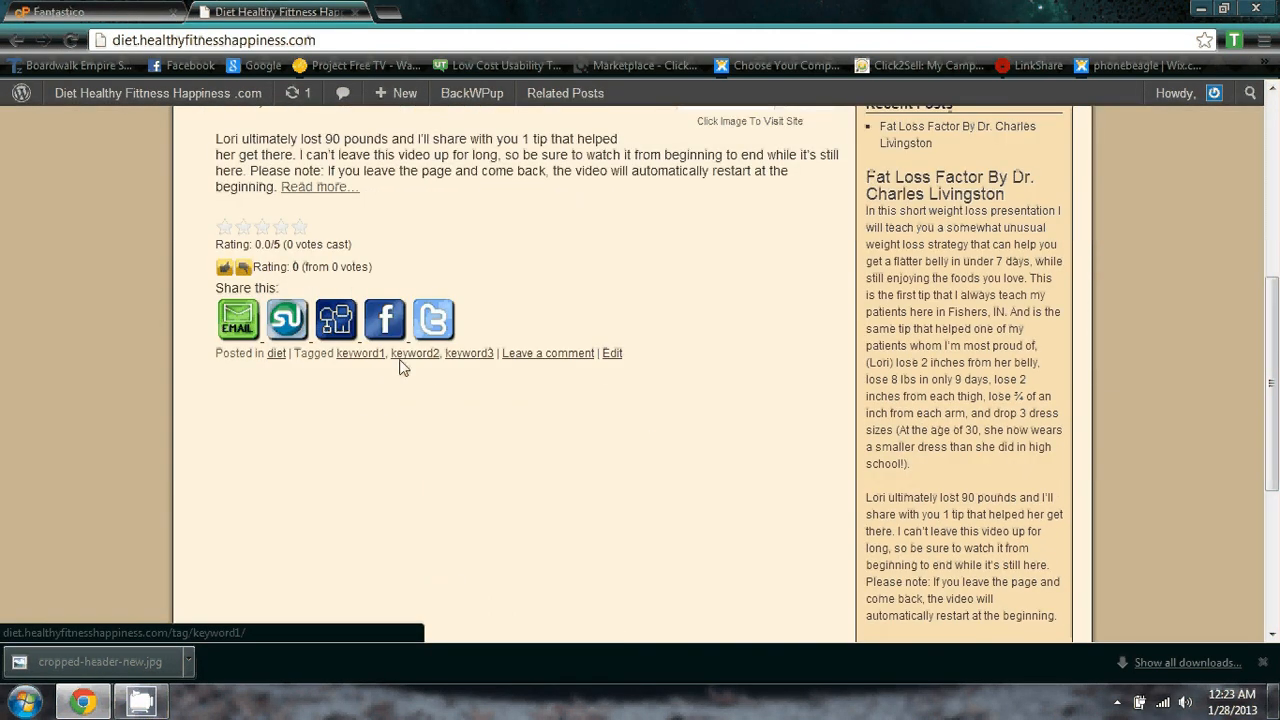
{"action": "scroll", "coordinate": [158, 263], "scroll_direction": "up", "scroll_amount": 5}
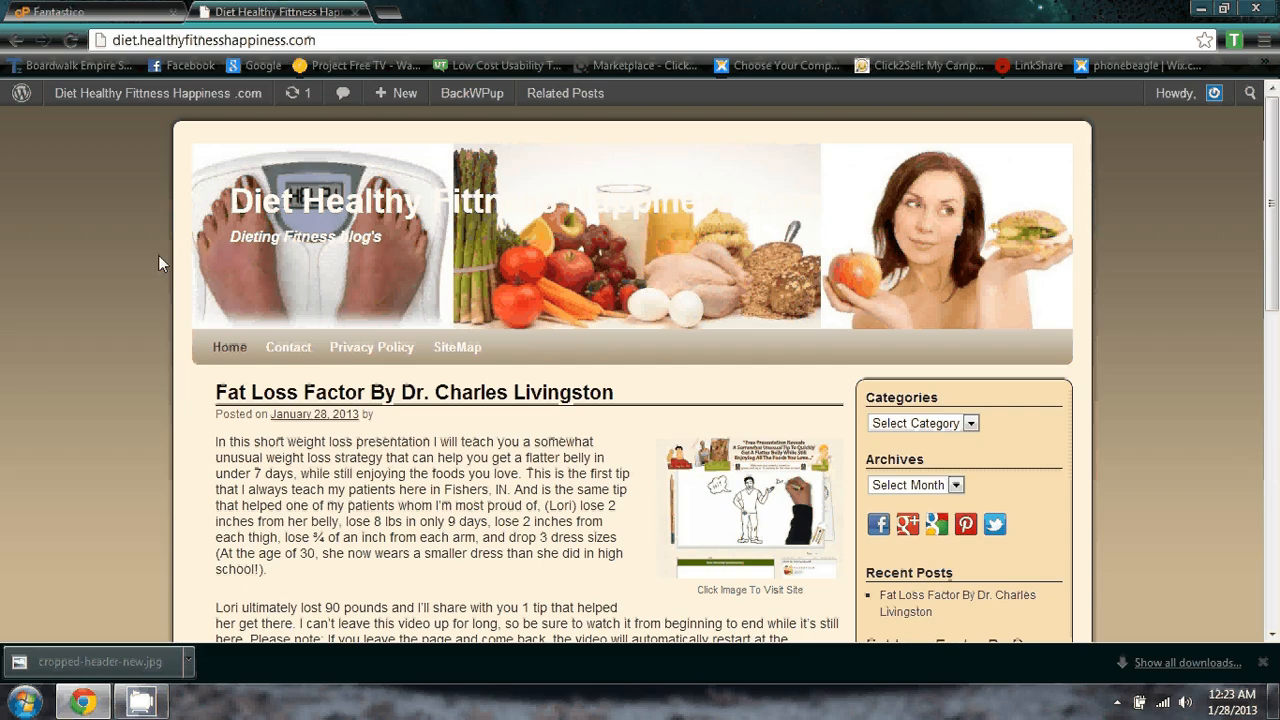
{"action": "left_click", "coordinate": [121, 92]}
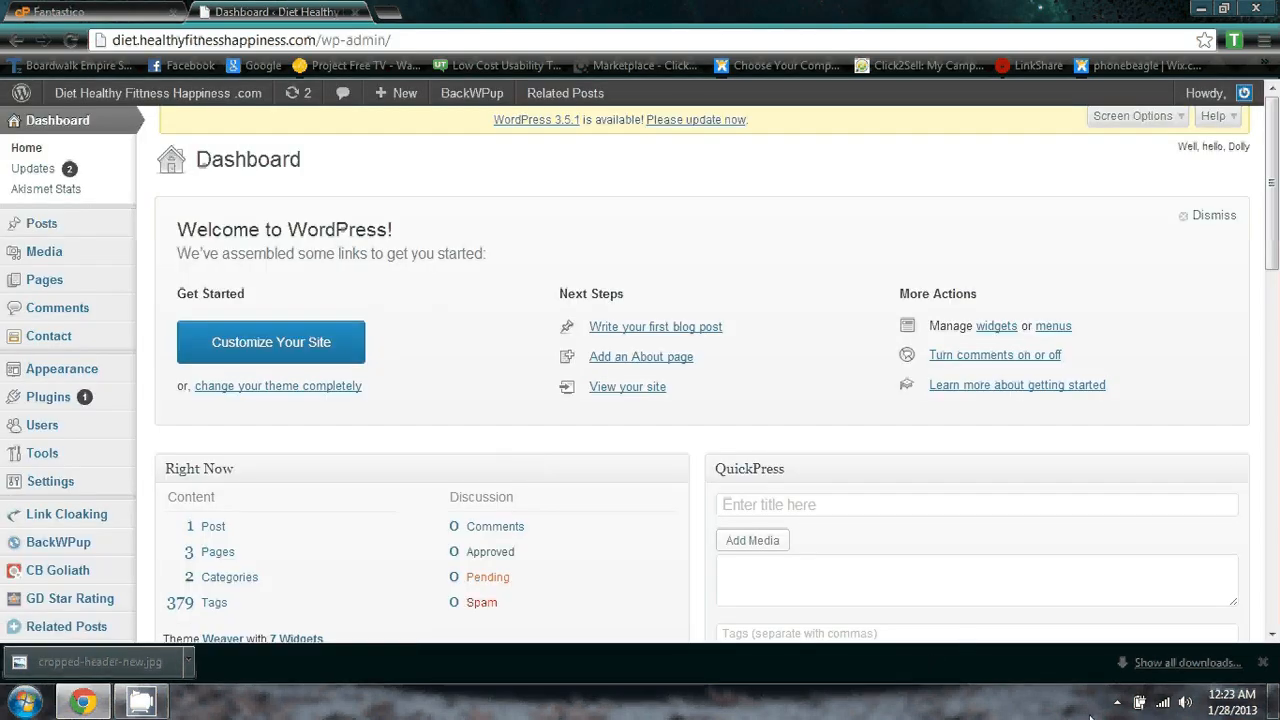
Open Settings > General, showing title 'Diet Healthy Fittness Happiness .com' and tagline 'Dieting Fitness blog's'.
{"action": "right_click", "coordinate": [1117, 704]}
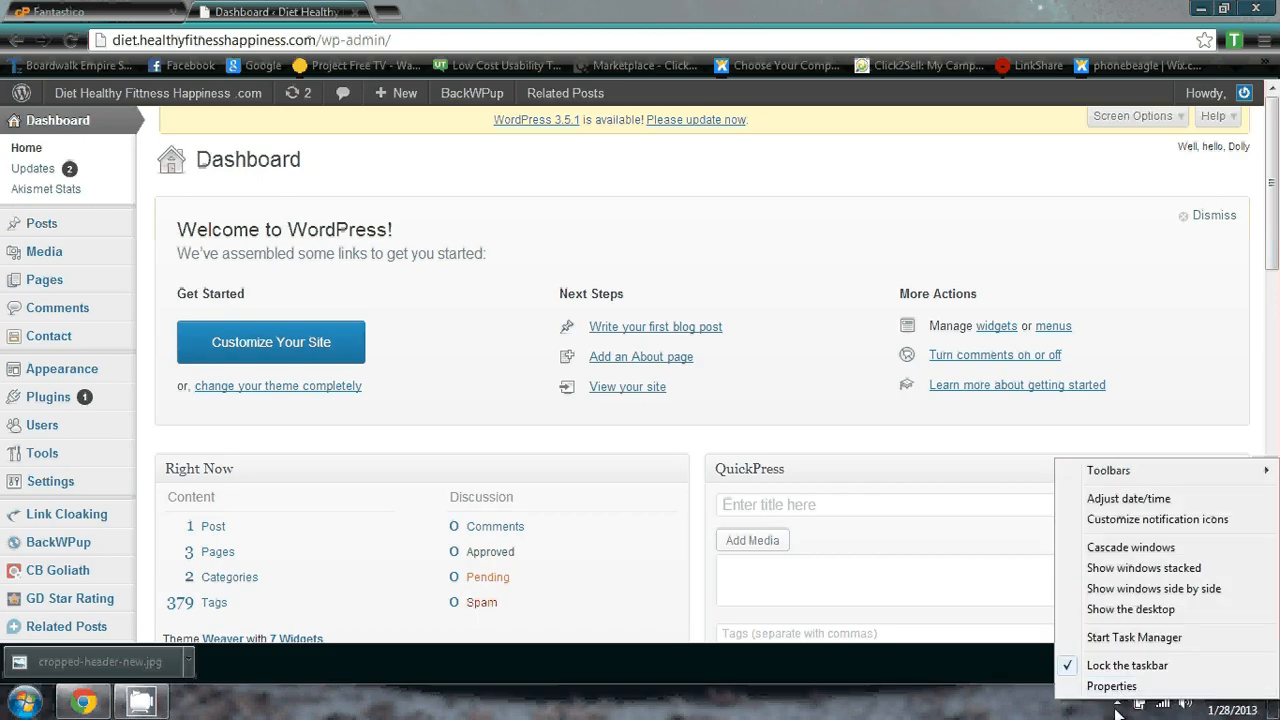
{"action": "left_click", "coordinate": [1117, 704]}
{"action": "left_click", "coordinate": [1117, 704]}
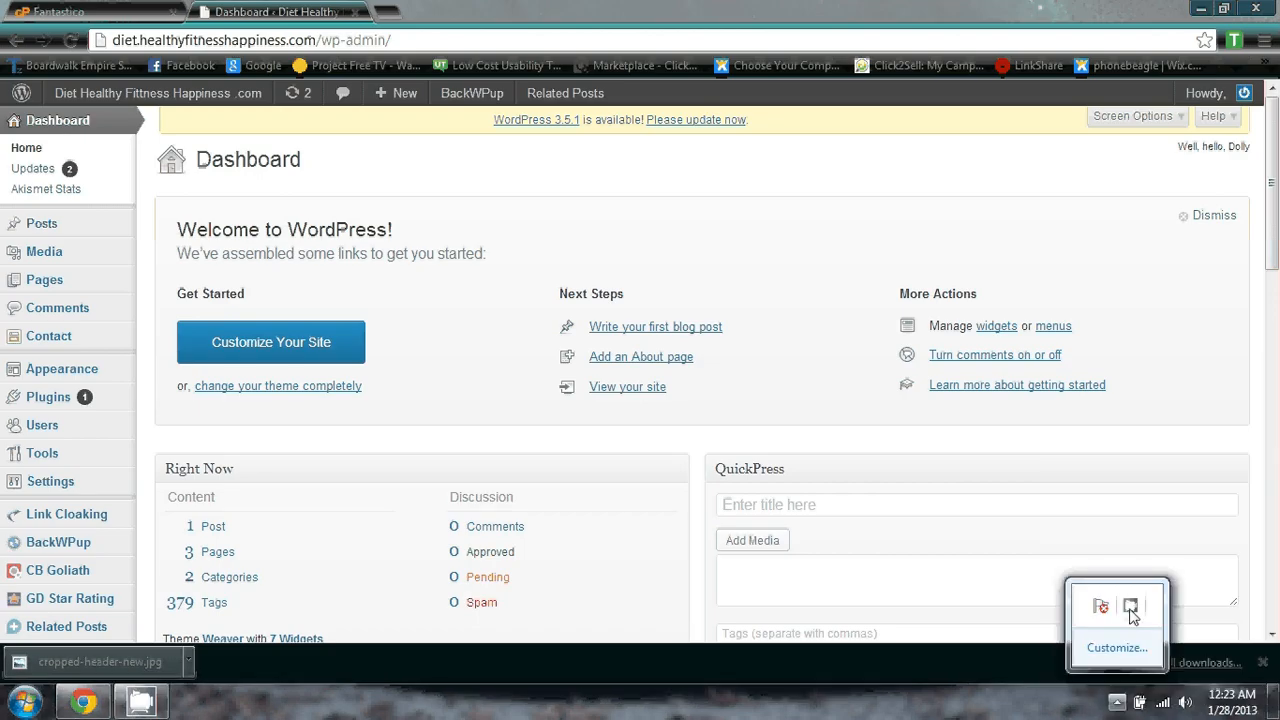
{"action": "right_click", "coordinate": [1130, 614]}
{"action": "left_click", "coordinate": [1165, 545]}
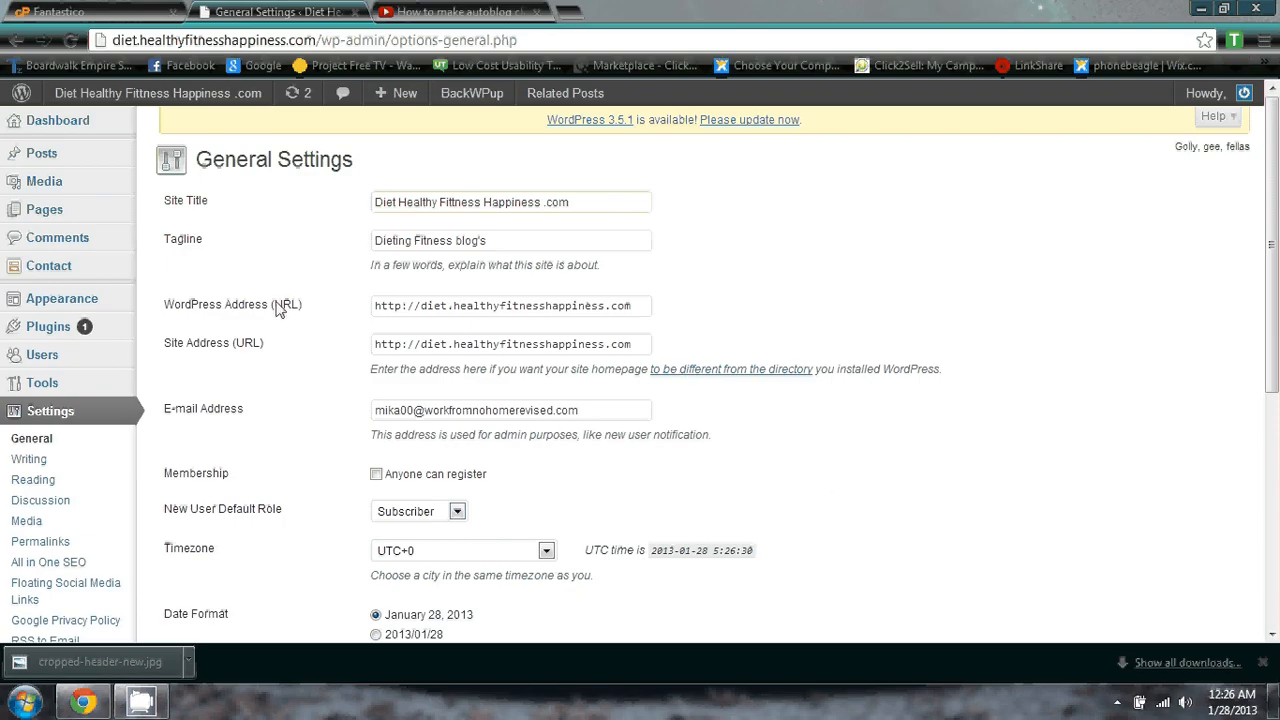
{"action": "mouse_move", "coordinate": [44, 330]}
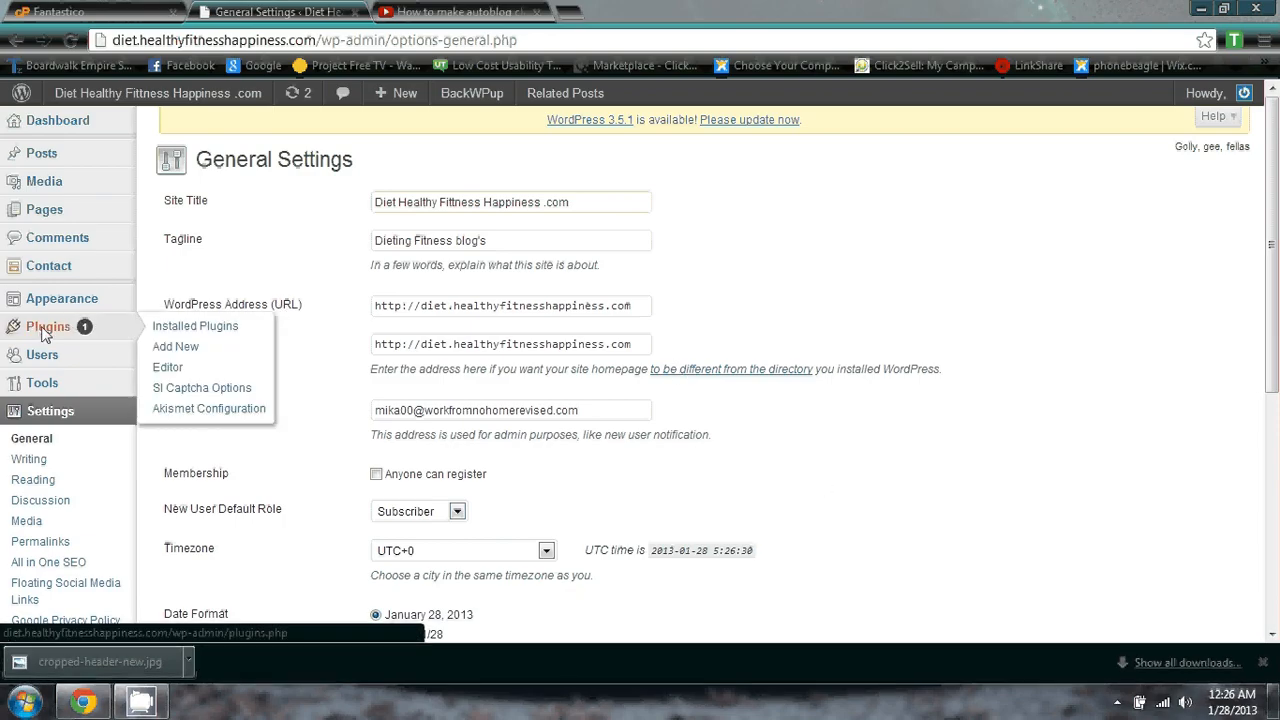
Search plugins for 'share this', then install and activate the ShareThis plugin.
{"action": "left_click", "coordinate": [160, 348]}
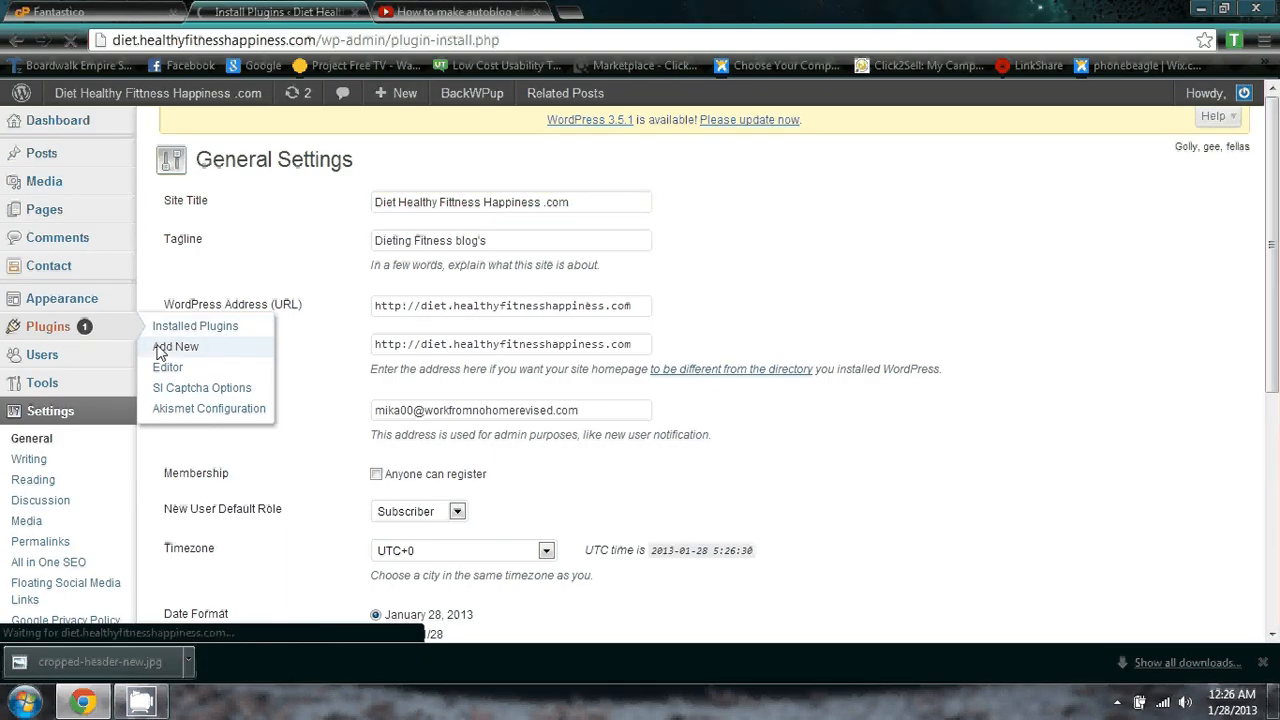
{"action": "left_click", "coordinate": [197, 301]}
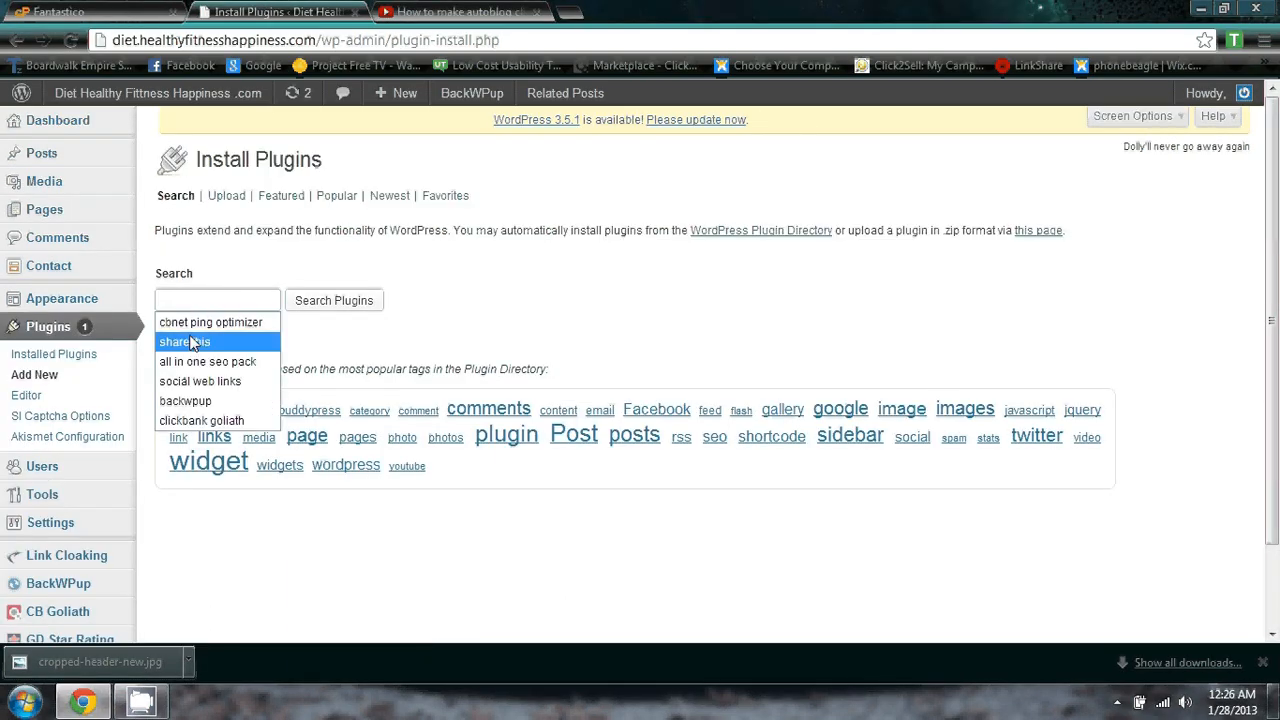
{"action": "left_click", "coordinate": [190, 342]}
{"action": "left_click", "coordinate": [319, 305]}
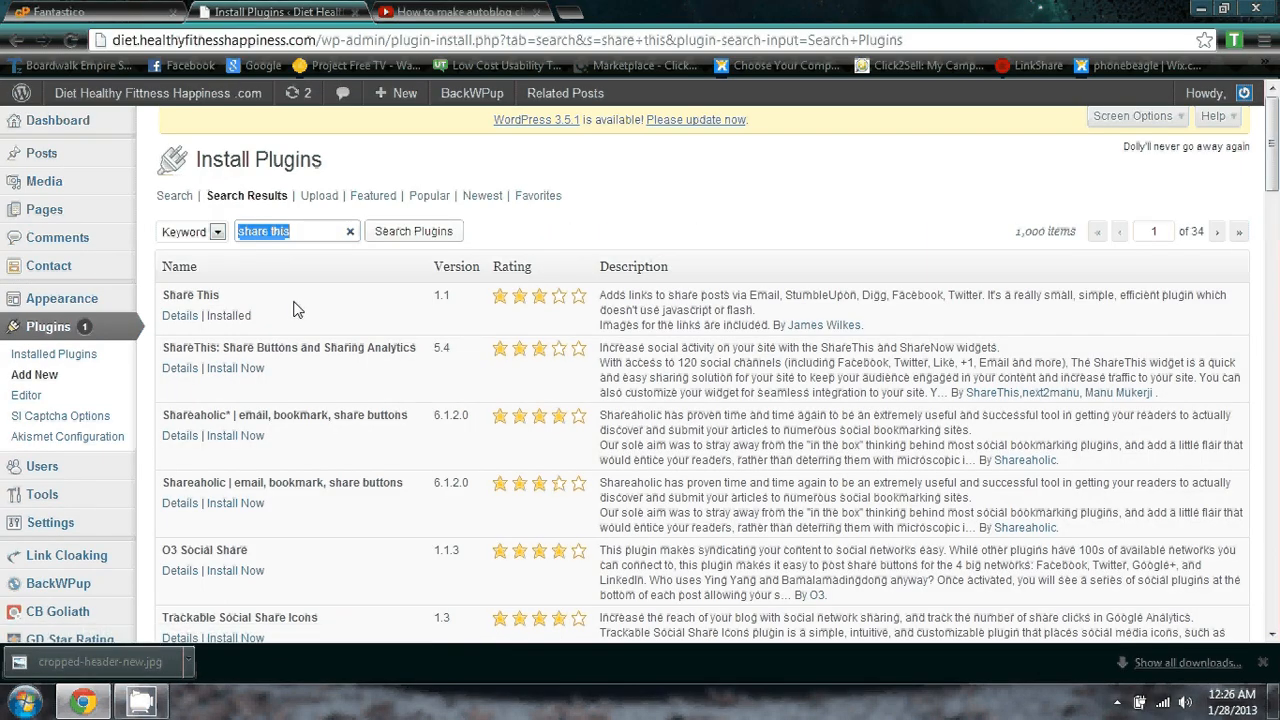
{"action": "left_click", "coordinate": [250, 369]}
{"action": "left_click", "coordinate": [661, 373]}
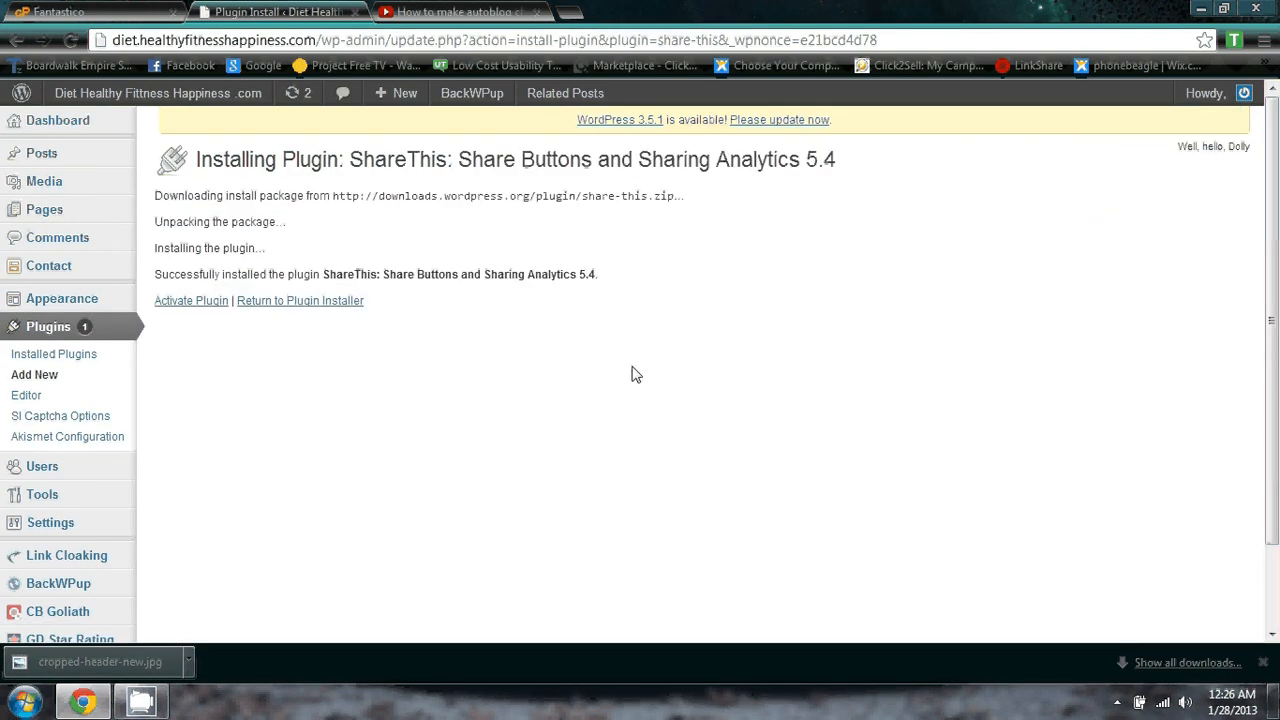
{"action": "left_click", "coordinate": [194, 306]}
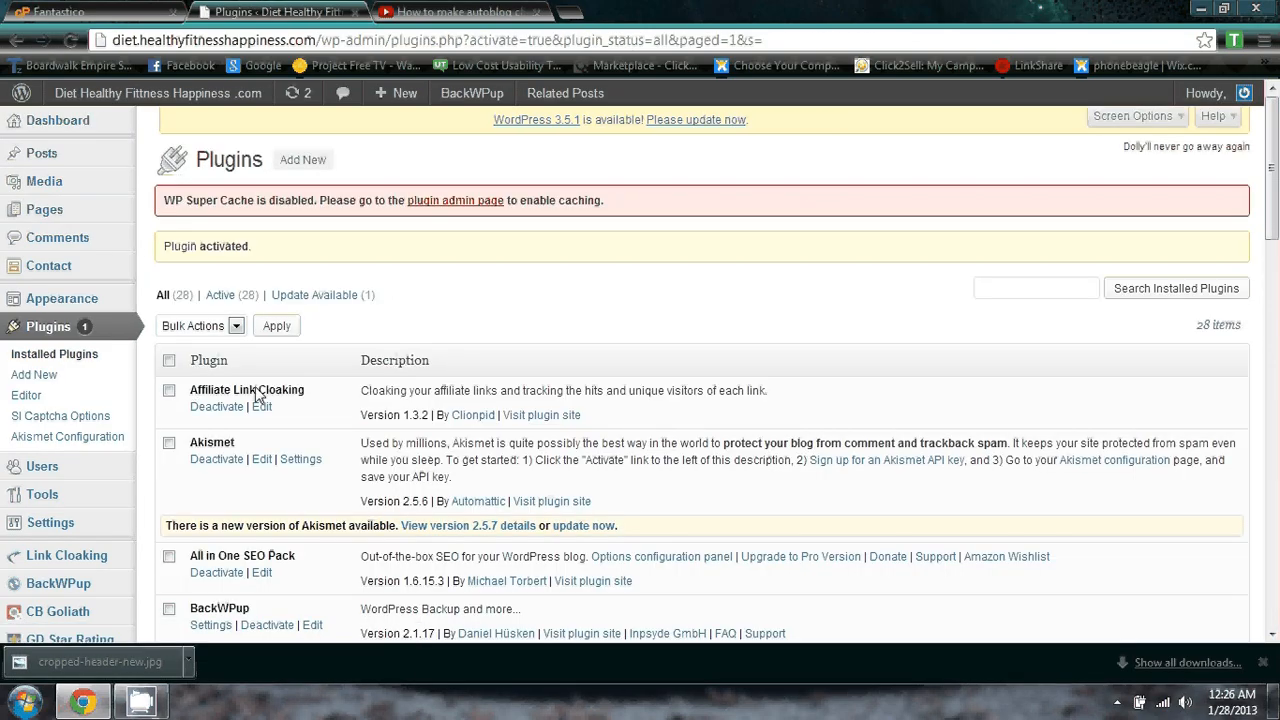
In ShareThis settings, choose Vertical Count buttons and the Classic sharing widget.
{"action": "scroll", "coordinate": [193, 395], "scroll_direction": "down", "scroll_amount": 3}
{"action": "mouse_move", "coordinate": [108, 340]}
{"action": "scroll", "coordinate": [108, 333], "scroll_direction": "up", "scroll_amount": 2}
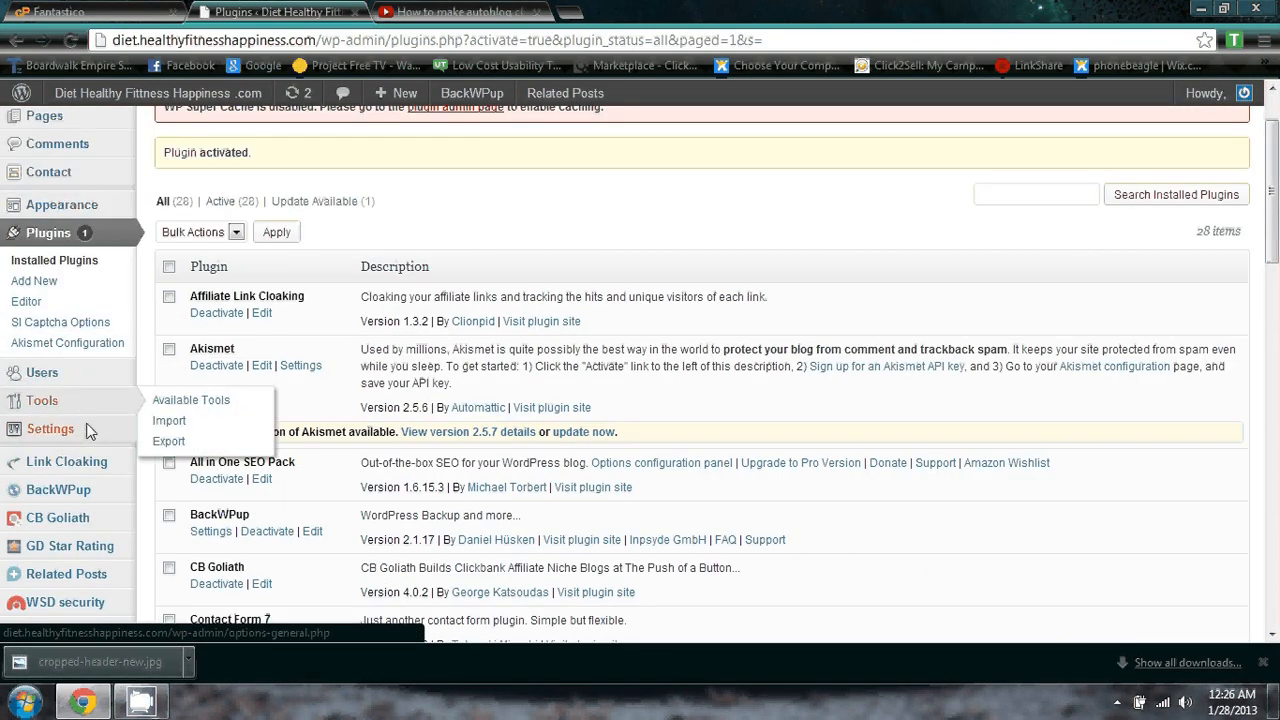
{"action": "mouse_move", "coordinate": [105, 429]}
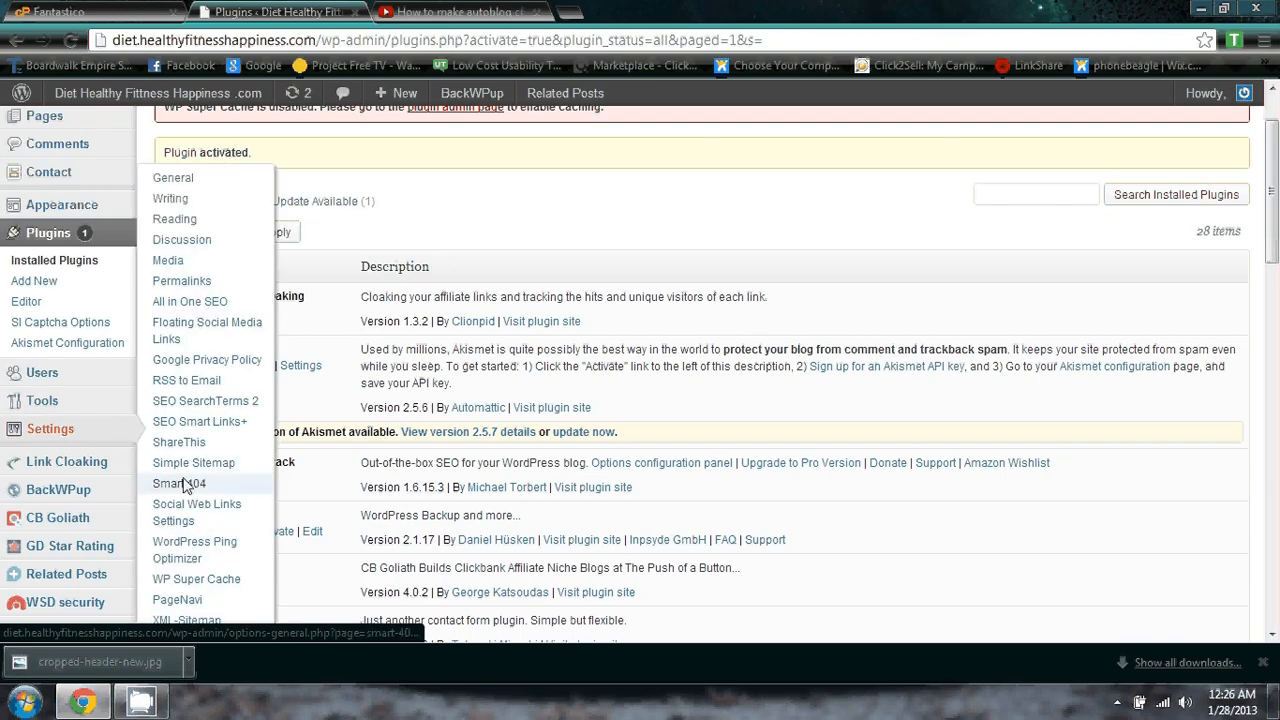
{"action": "left_click", "coordinate": [178, 446]}
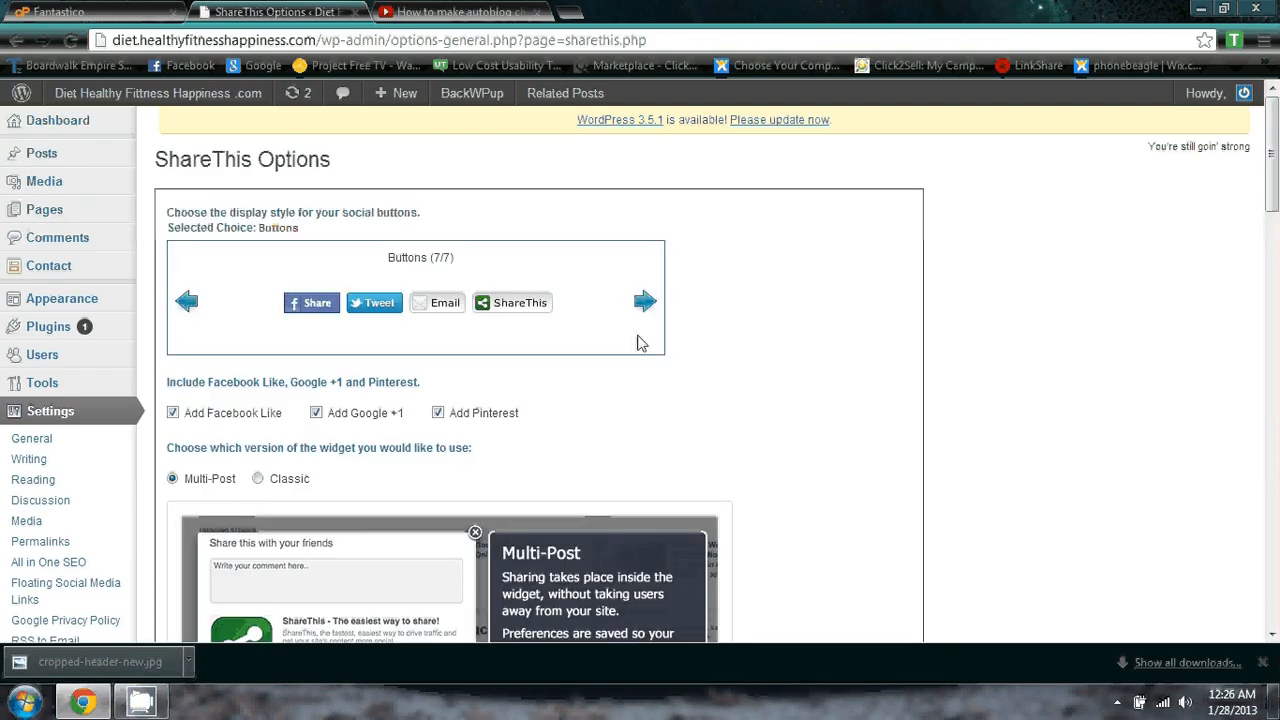
{"action": "left_click", "coordinate": [645, 303]}
{"action": "left_click", "coordinate": [645, 303]}
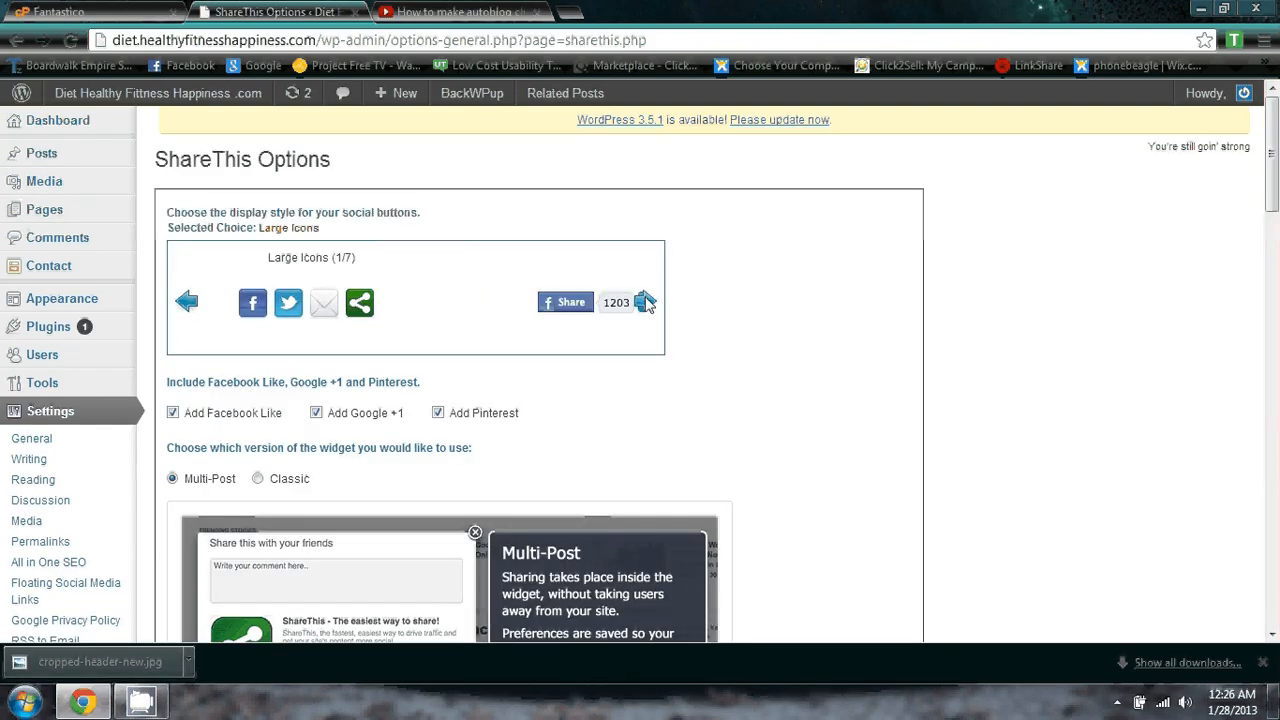
{"action": "left_click", "coordinate": [645, 303]}
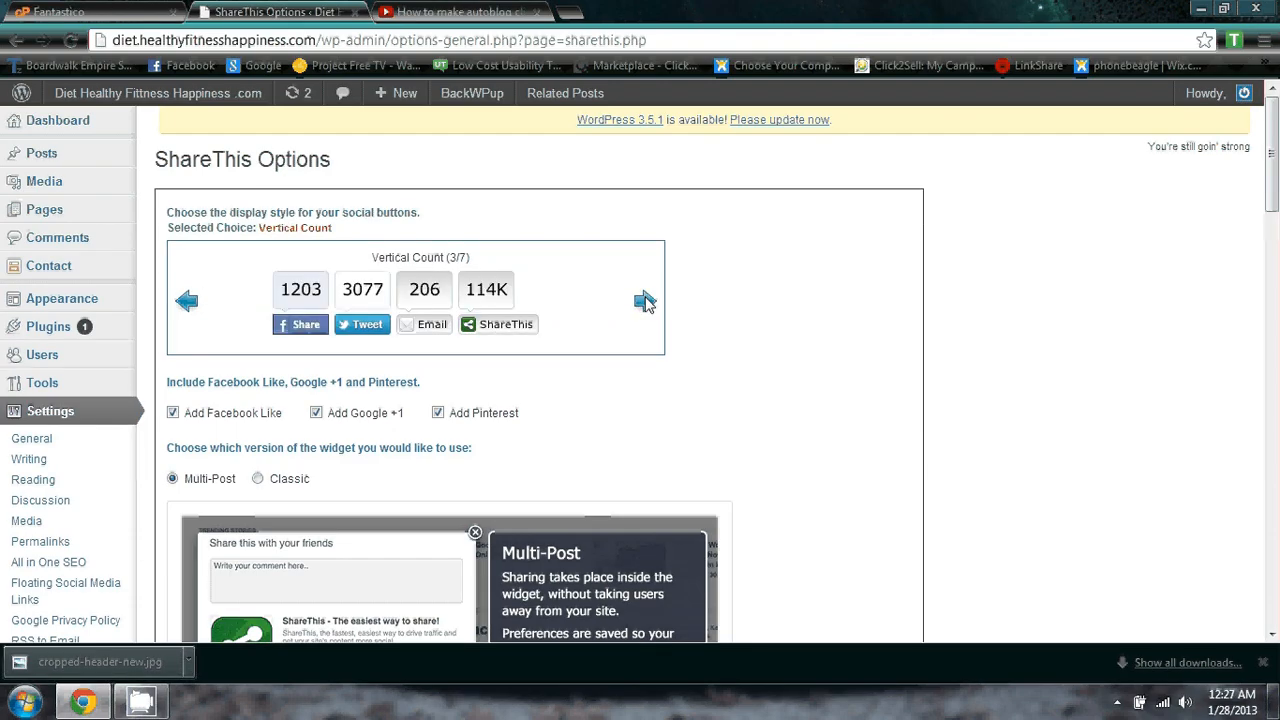
{"action": "scroll", "coordinate": [771, 337], "scroll_direction": "down", "scroll_amount": 2}
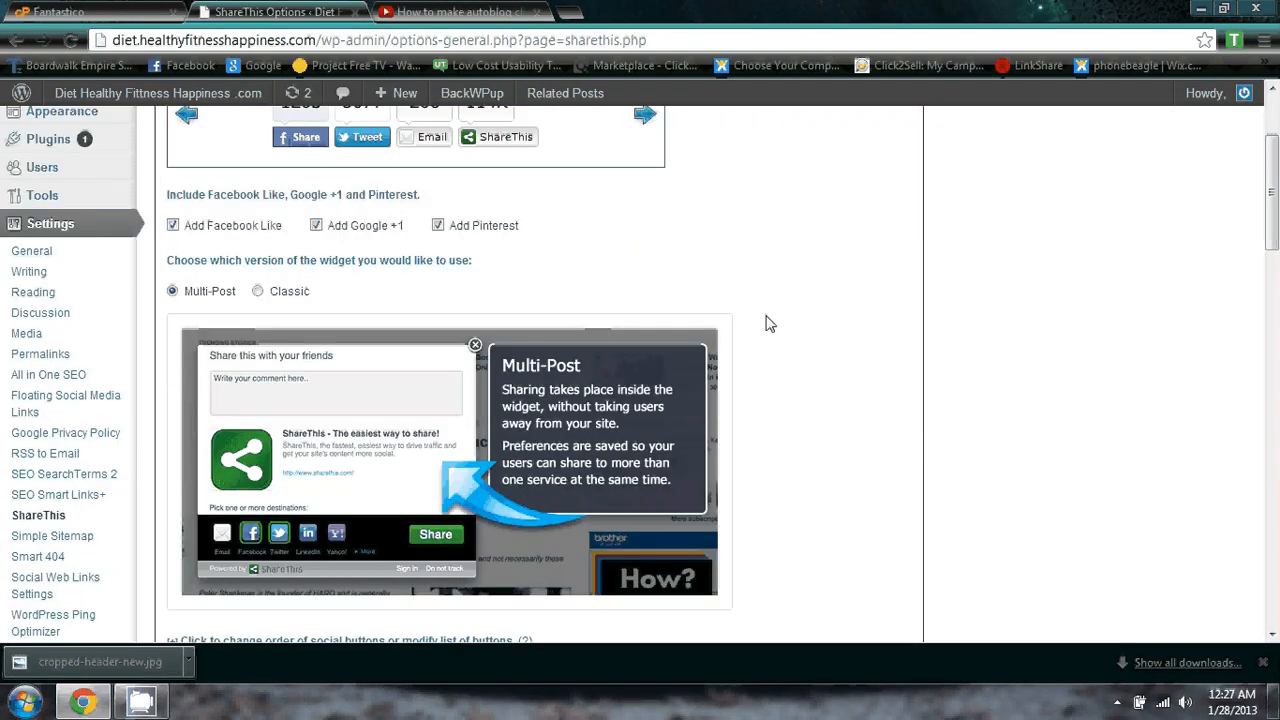
{"action": "left_click", "coordinate": [258, 291]}
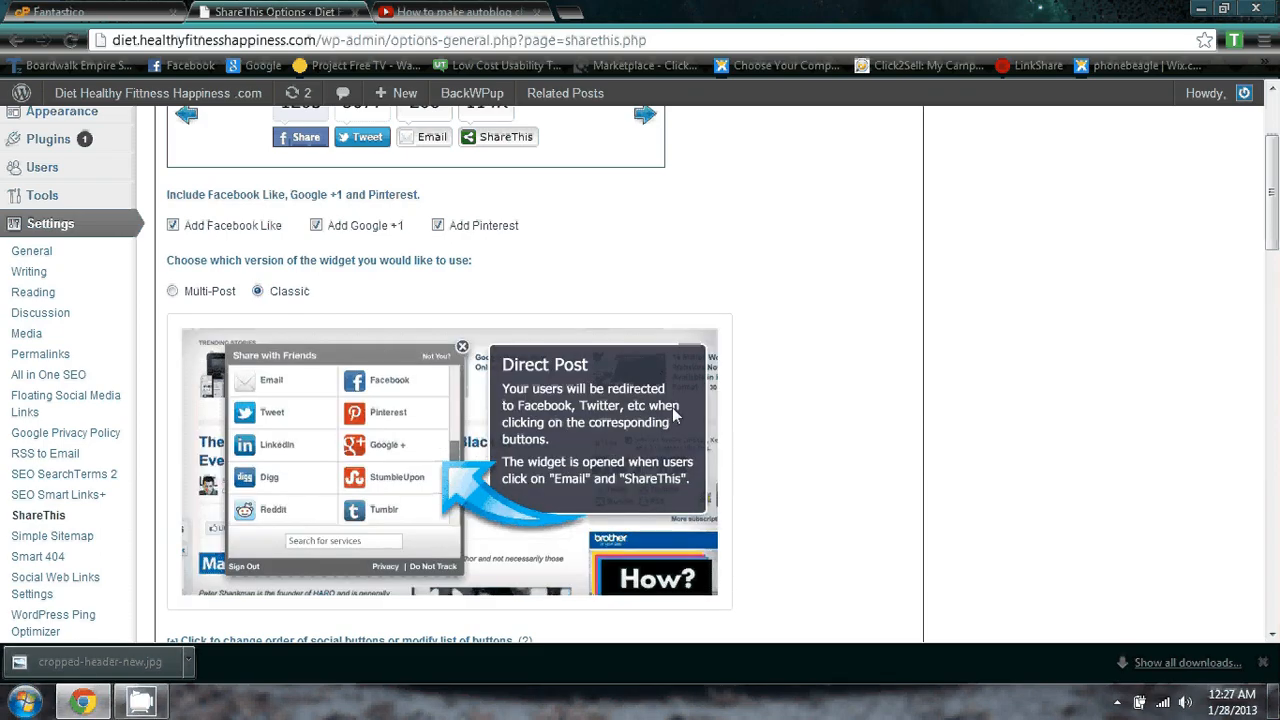
Enable the Hovering Bar and ShareNow with the orange style, then save the ShareThis options.
{"action": "scroll", "coordinate": [840, 370], "scroll_direction": "down", "scroll_amount": 4}
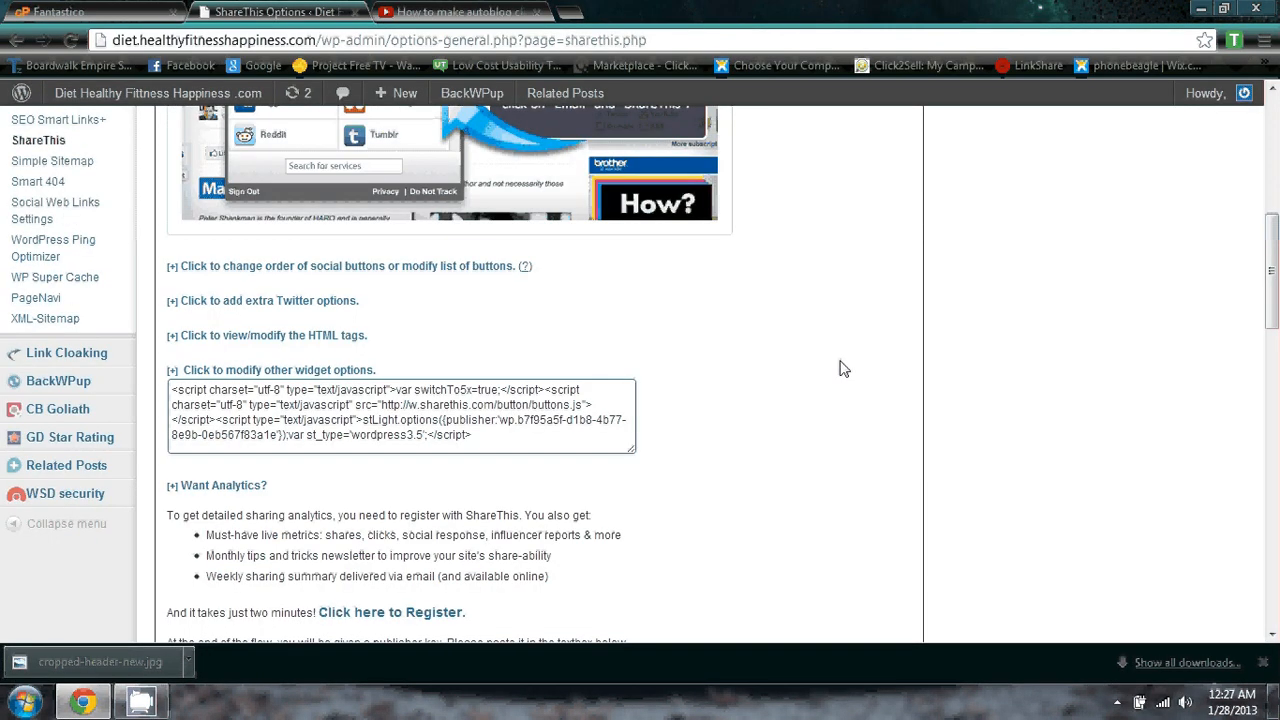
{"action": "scroll", "coordinate": [829, 351], "scroll_direction": "down", "scroll_amount": 3}
{"action": "scroll", "coordinate": [740, 350], "scroll_direction": "down", "scroll_amount": 2}
{"action": "scroll", "coordinate": [740, 352], "scroll_direction": "down", "scroll_amount": 3}
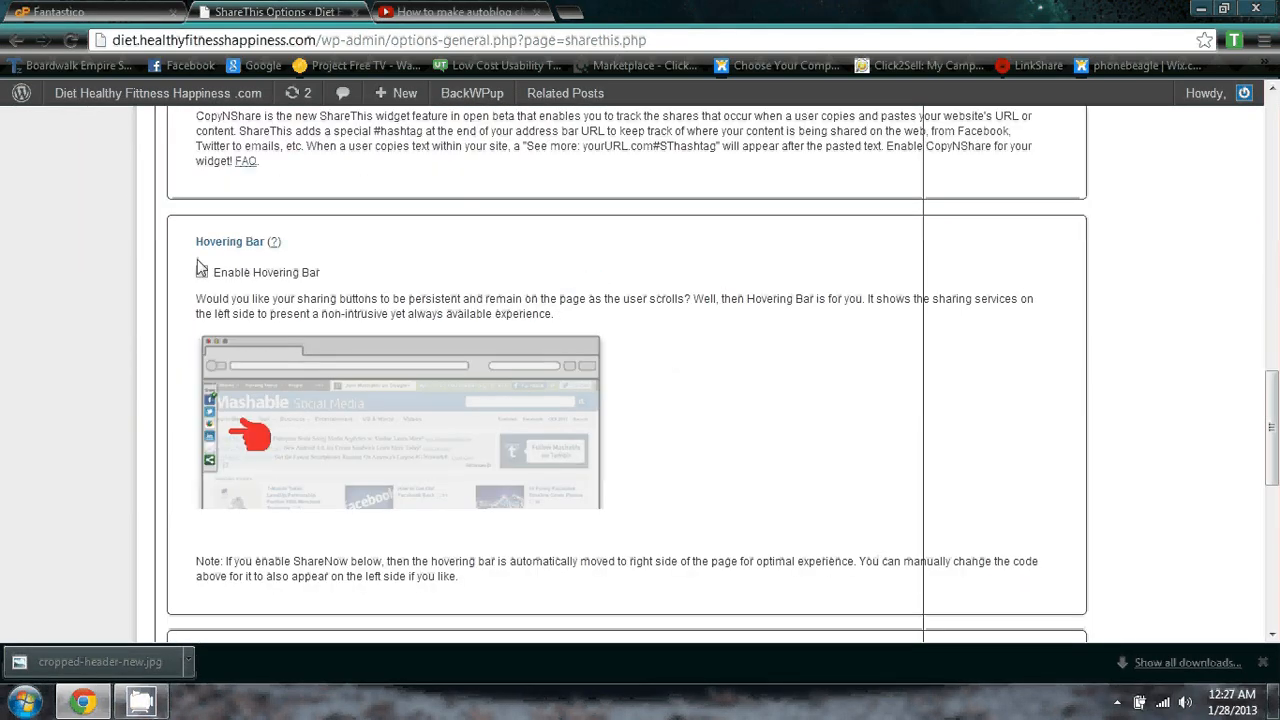
{"action": "left_click", "coordinate": [202, 274]}
{"action": "scroll", "coordinate": [650, 380], "scroll_direction": "down", "scroll_amount": 4}
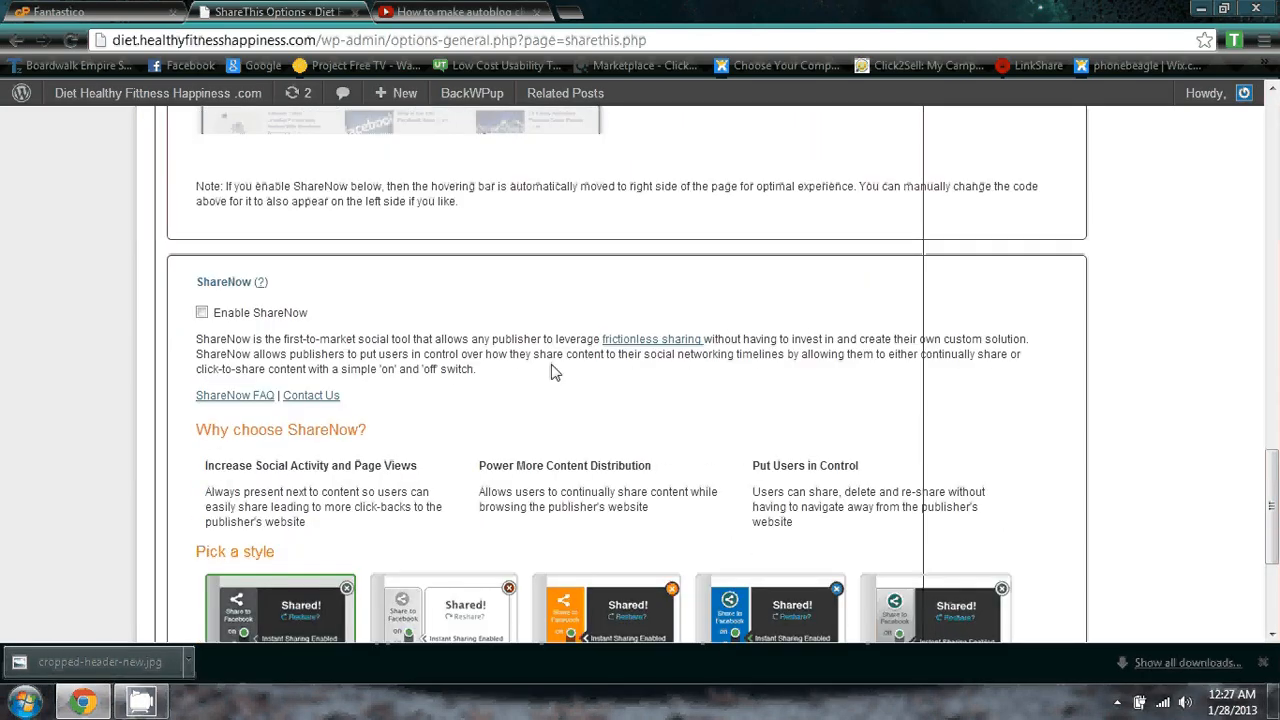
{"action": "left_click", "coordinate": [201, 315]}
{"action": "scroll", "coordinate": [466, 345], "scroll_direction": "down", "scroll_amount": 2}
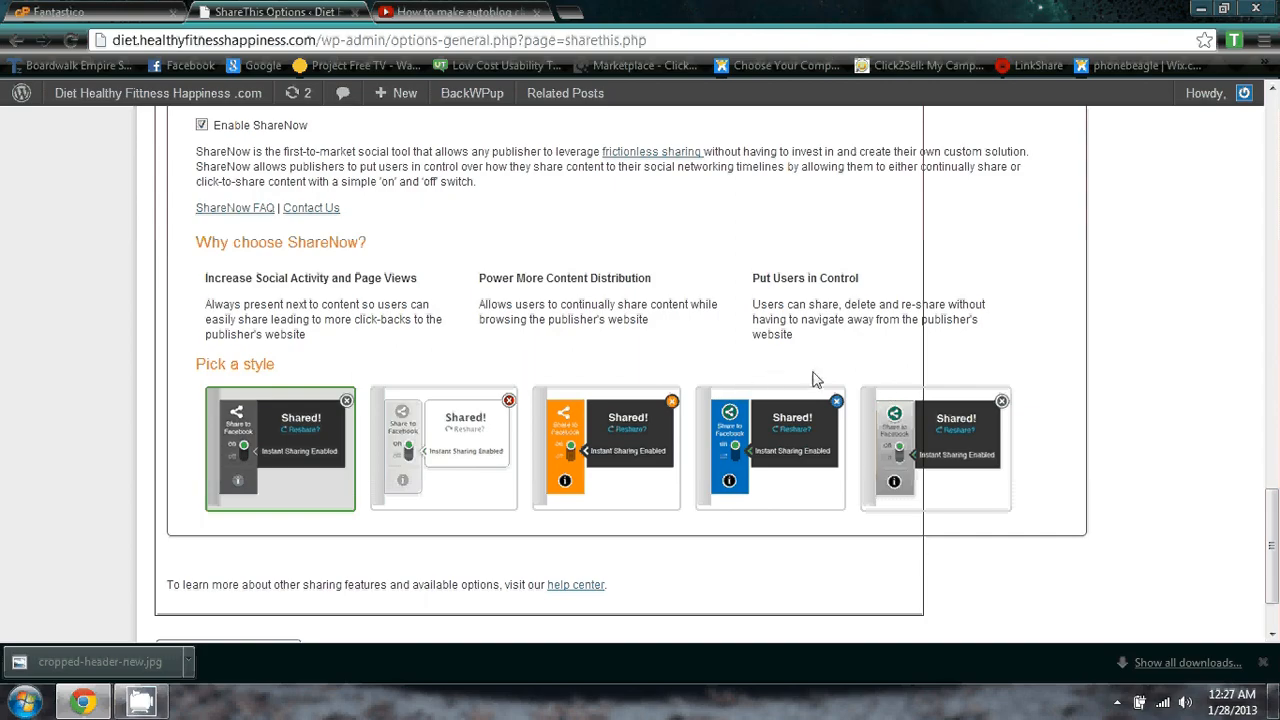
{"action": "left_click", "coordinate": [584, 441]}
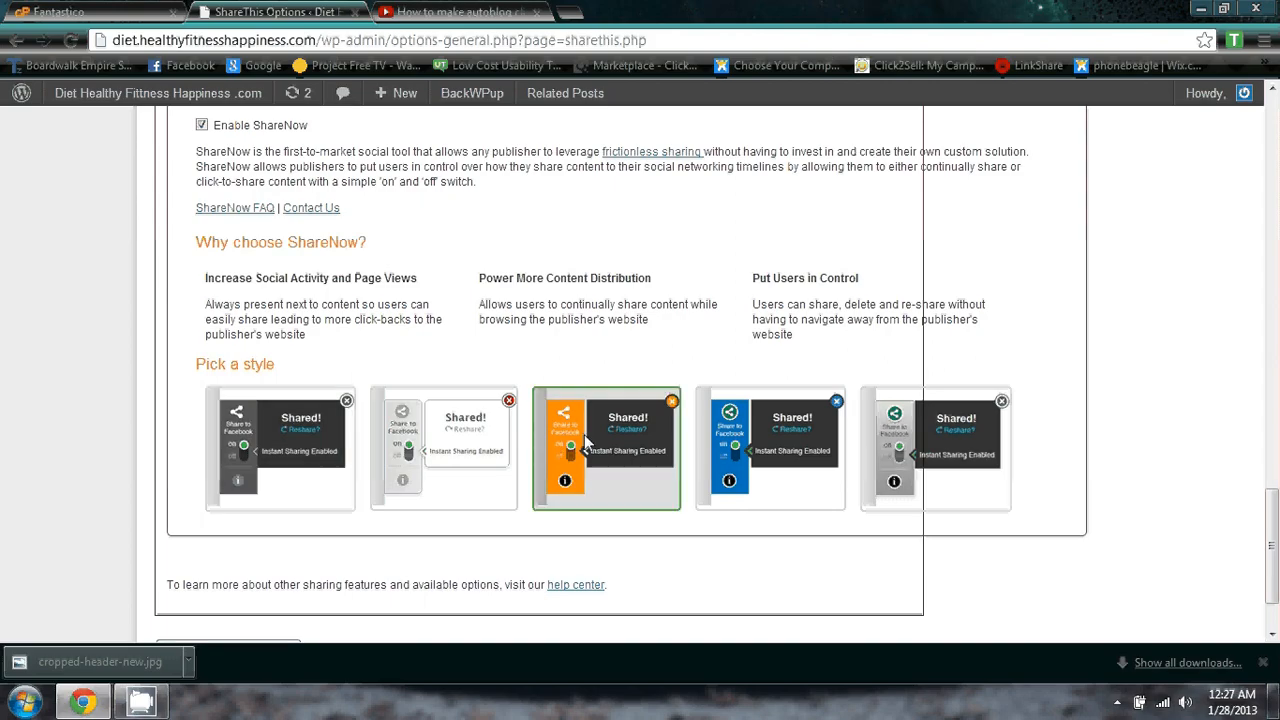
{"action": "scroll", "coordinate": [584, 441], "scroll_direction": "down", "scroll_amount": 2}
{"action": "left_click", "coordinate": [228, 547]}
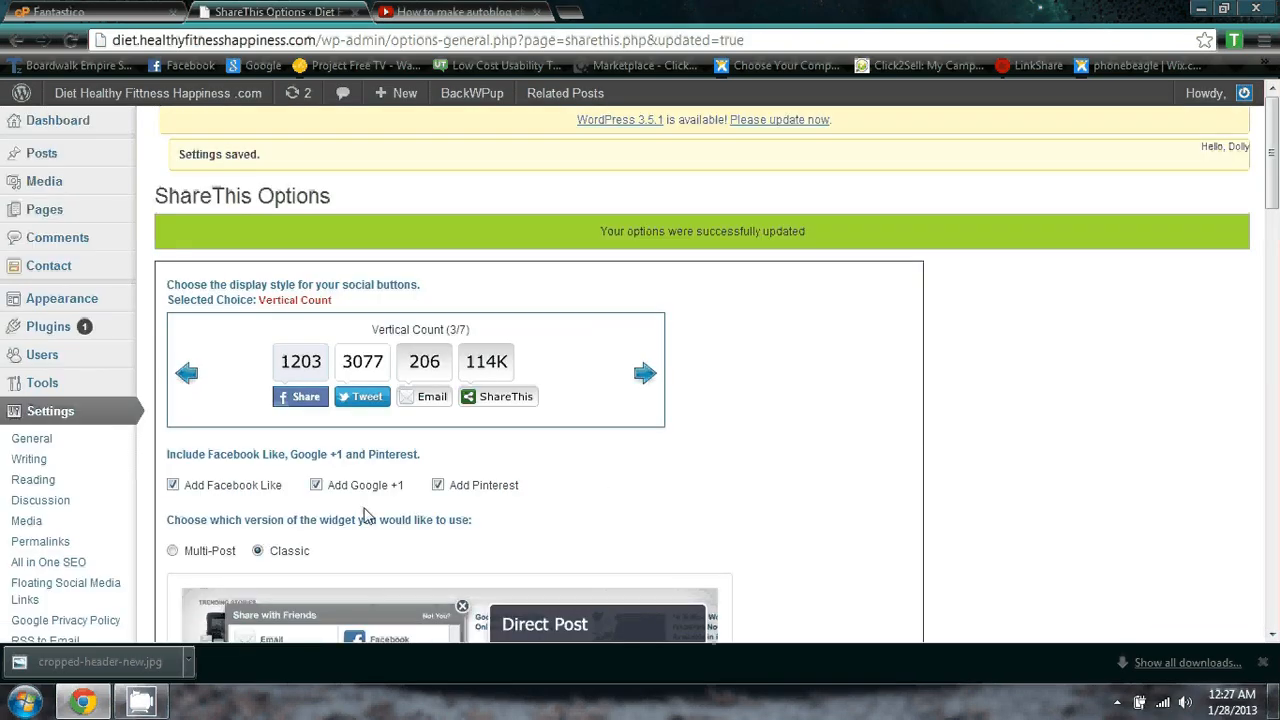
Visit the live blog and try the ShareNow Facebook toggle.
{"action": "mouse_move", "coordinate": [110, 95]}
{"action": "left_click", "coordinate": [80, 125]}
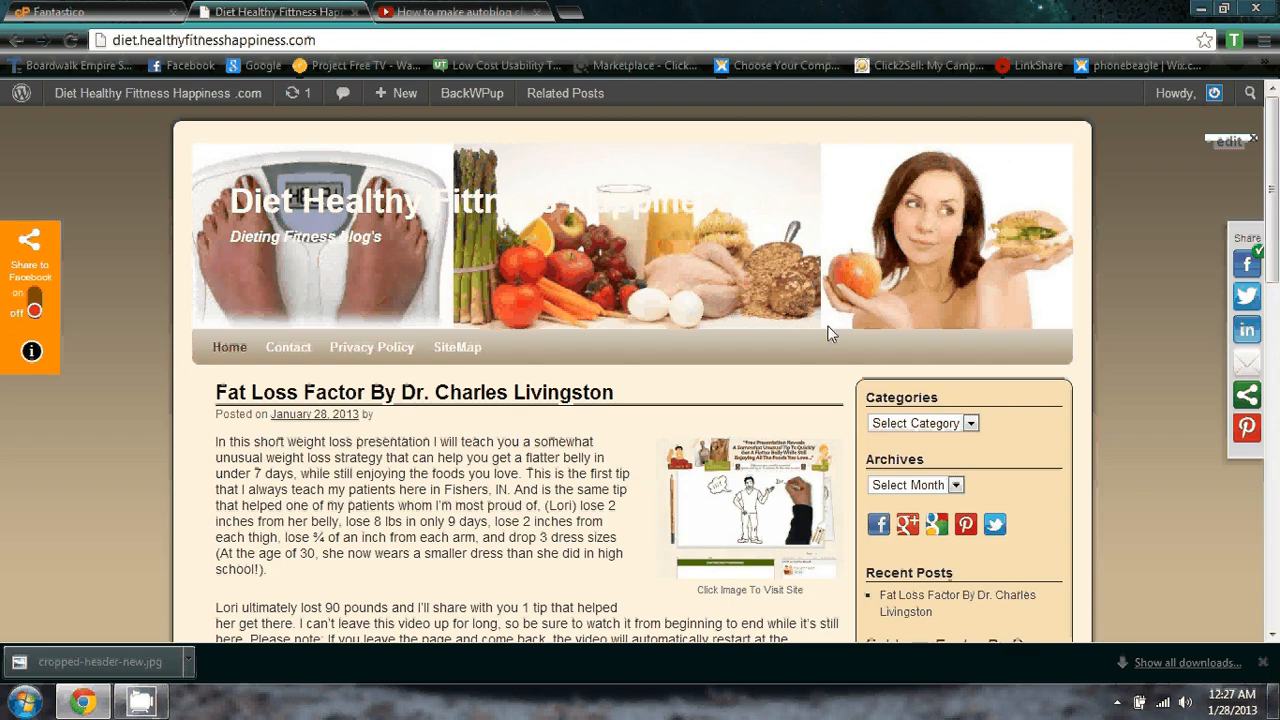
{"action": "mouse_move", "coordinate": [27, 285]}
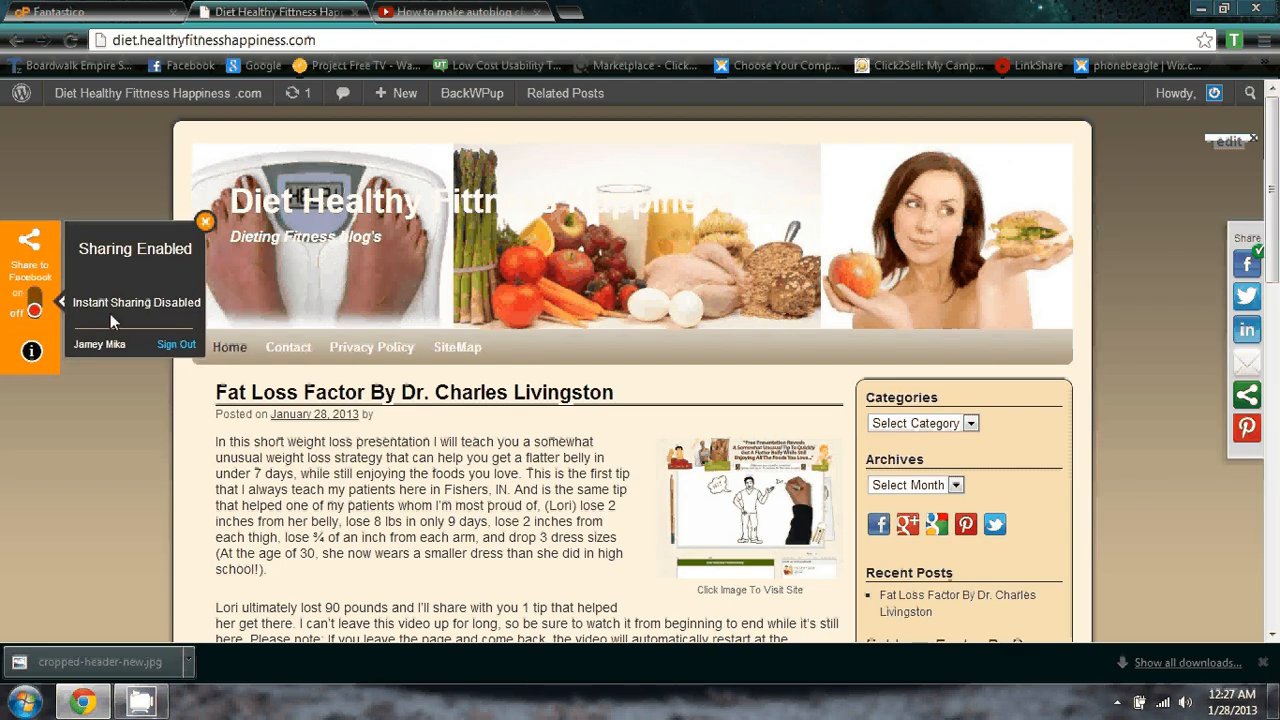
{"action": "left_click", "coordinate": [35, 309]}
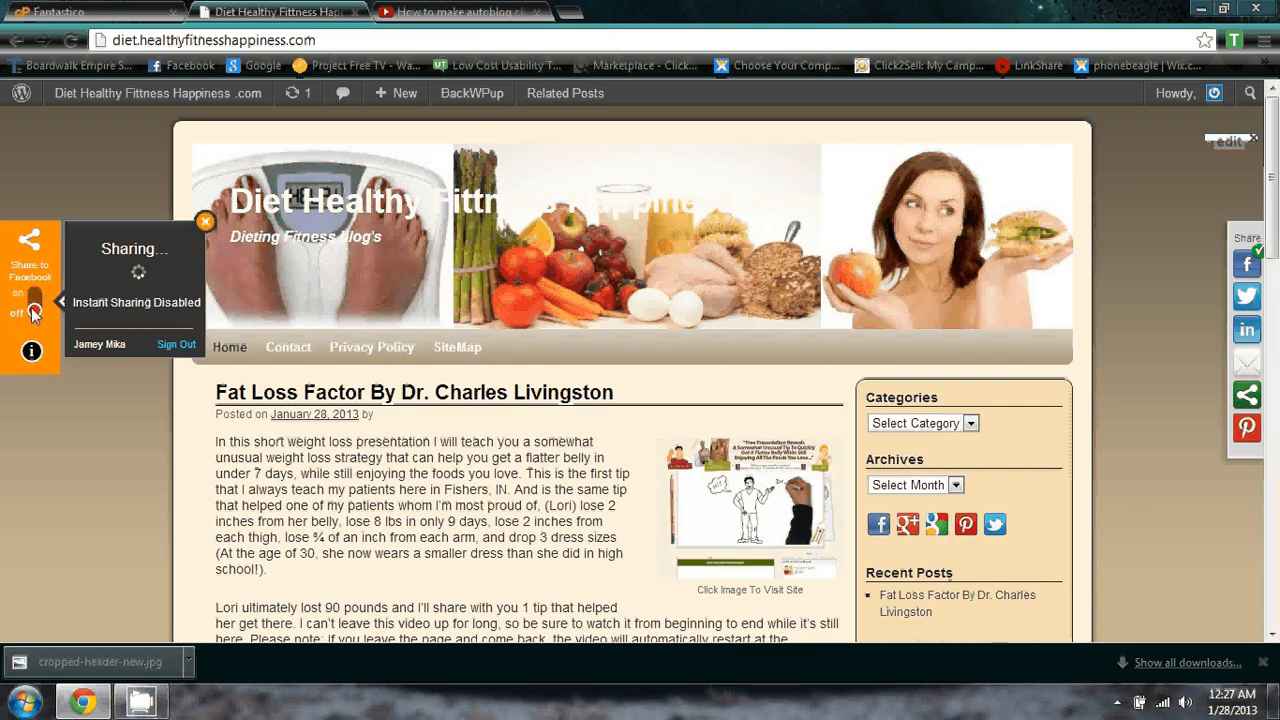
{"action": "left_click_drag", "start_coordinate": [35, 307], "coordinate": [33, 310]}
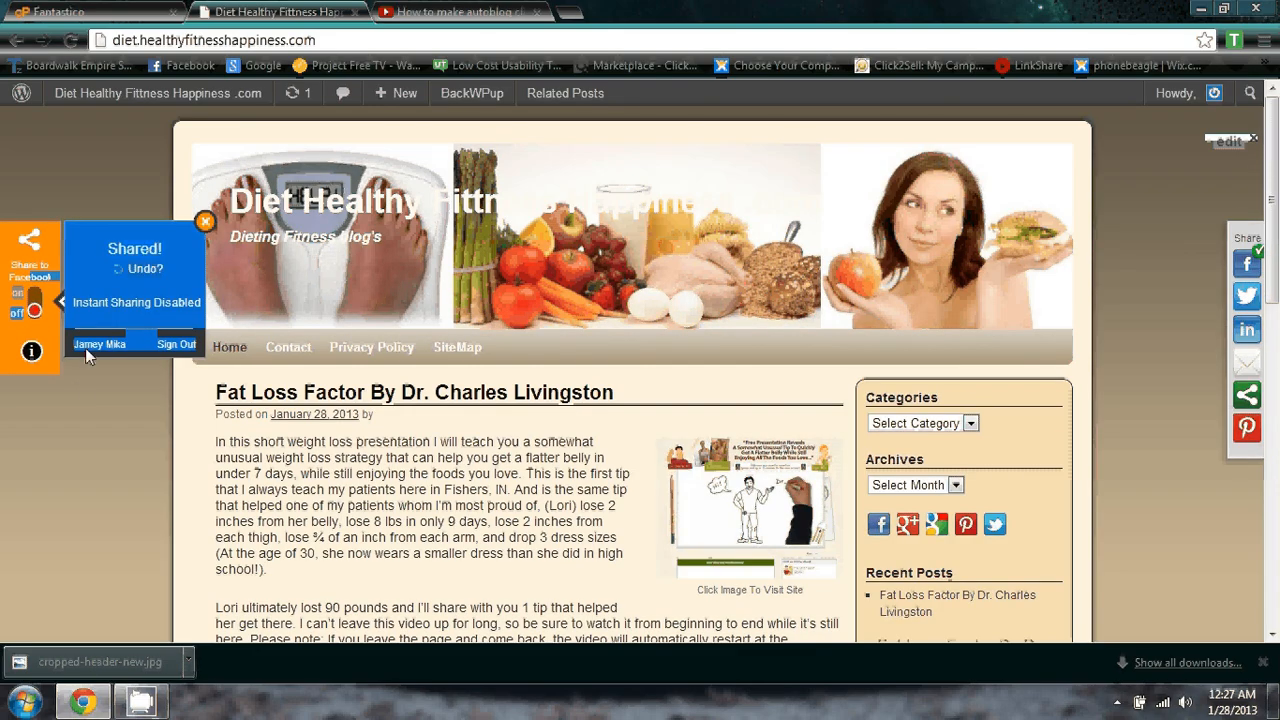
Open the post's Facebook share box, then close it.
{"action": "scroll", "coordinate": [88, 396], "scroll_direction": "down", "scroll_amount": 3}
{"action": "scroll", "coordinate": [95, 390], "scroll_direction": "down", "scroll_amount": 4}
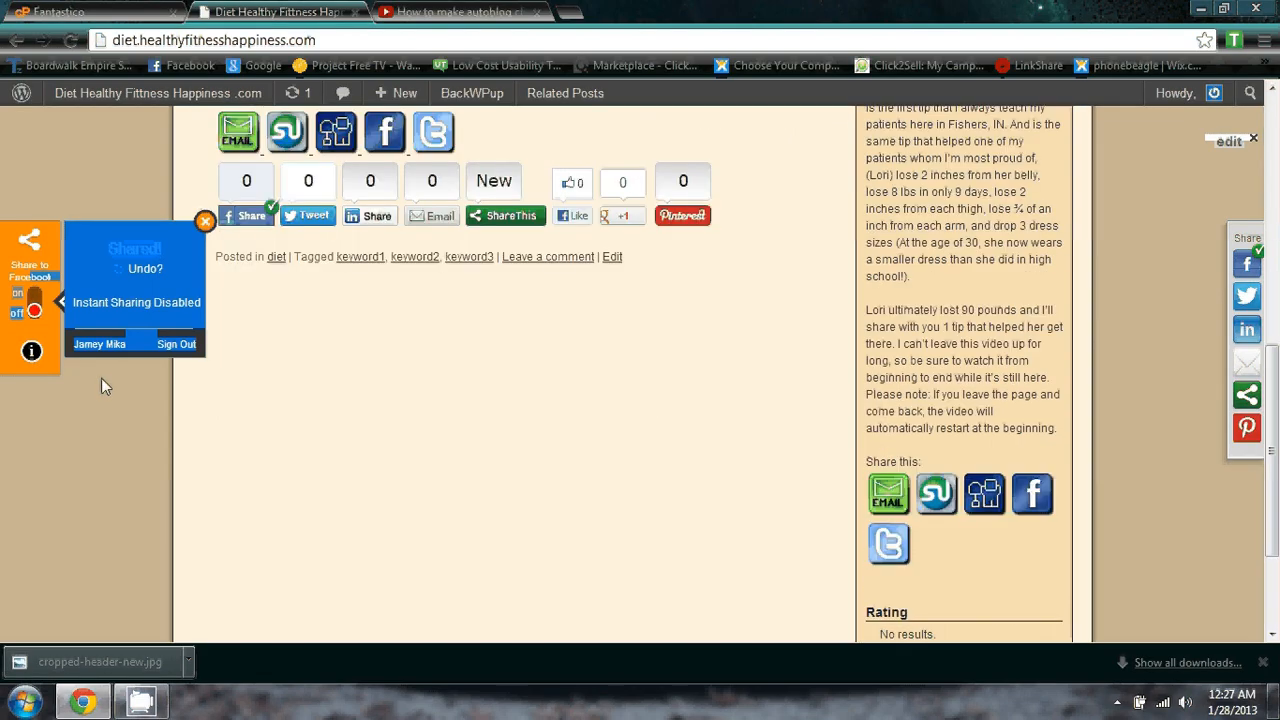
{"action": "scroll", "coordinate": [101, 387], "scroll_direction": "up", "scroll_amount": 2}
{"action": "scroll", "coordinate": [101, 378], "scroll_direction": "up", "scroll_amount": 1}
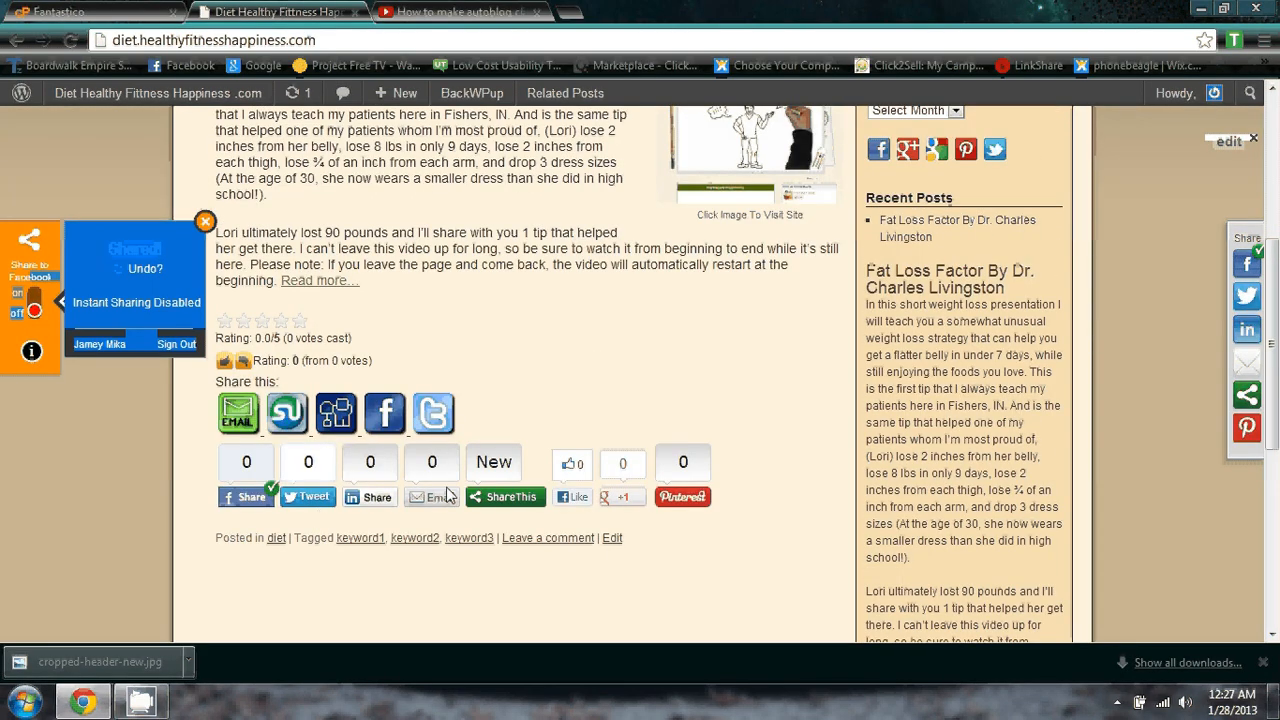
{"action": "left_click", "coordinate": [251, 500]}
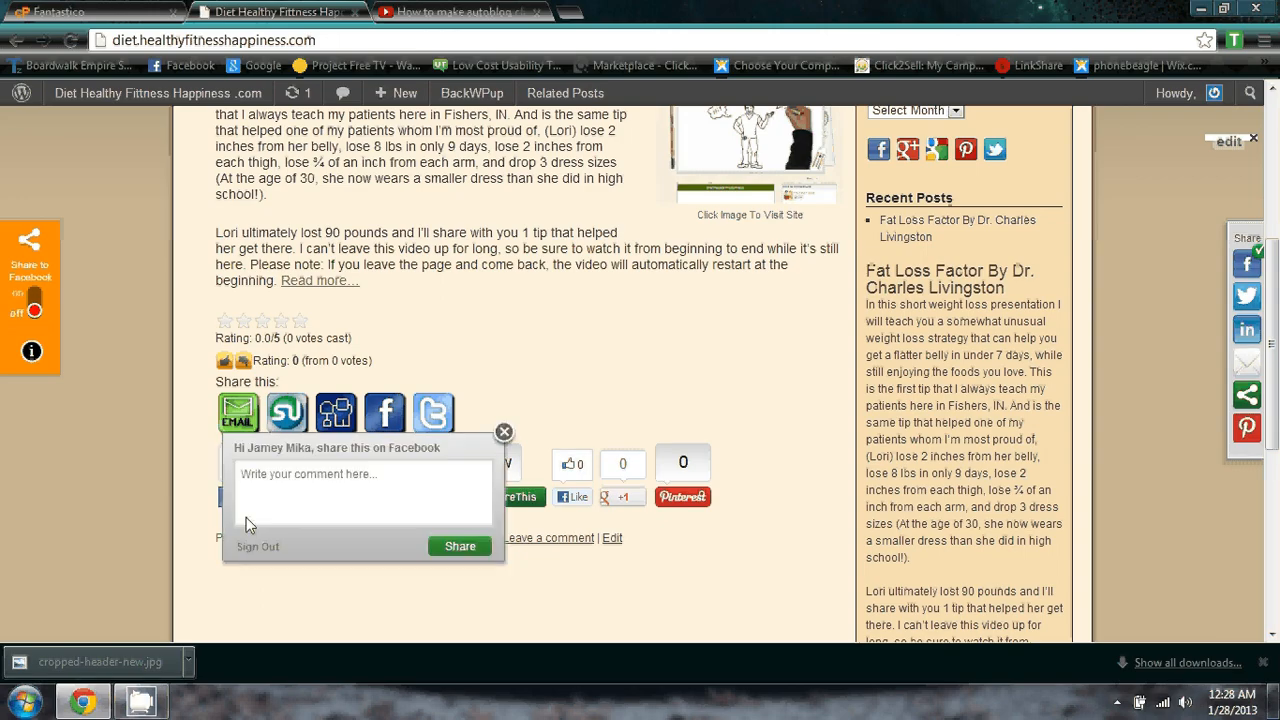
{"action": "left_click", "coordinate": [504, 433]}
{"action": "scroll", "coordinate": [637, 403], "scroll_direction": "up", "scroll_amount": 3}
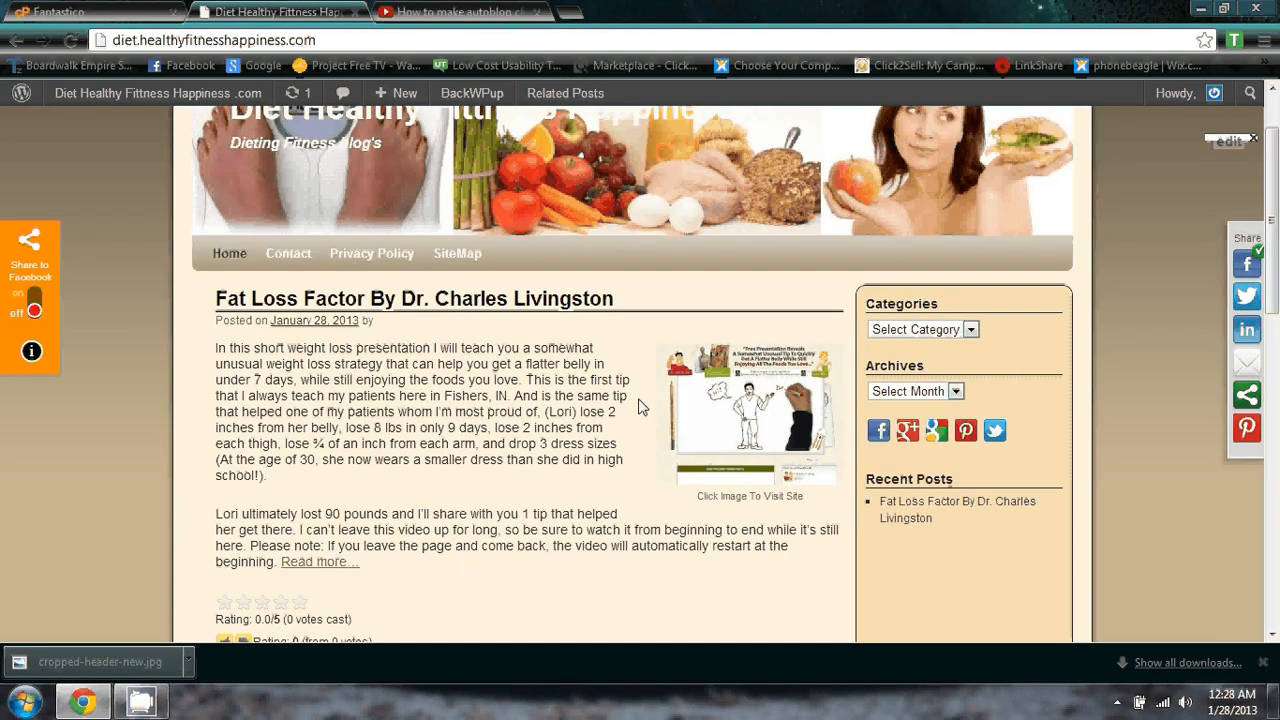
{"action": "scroll", "coordinate": [638, 401], "scroll_direction": "down", "scroll_amount": 2}
{"action": "scroll", "coordinate": [637, 401], "scroll_direction": "up", "scroll_amount": 1}
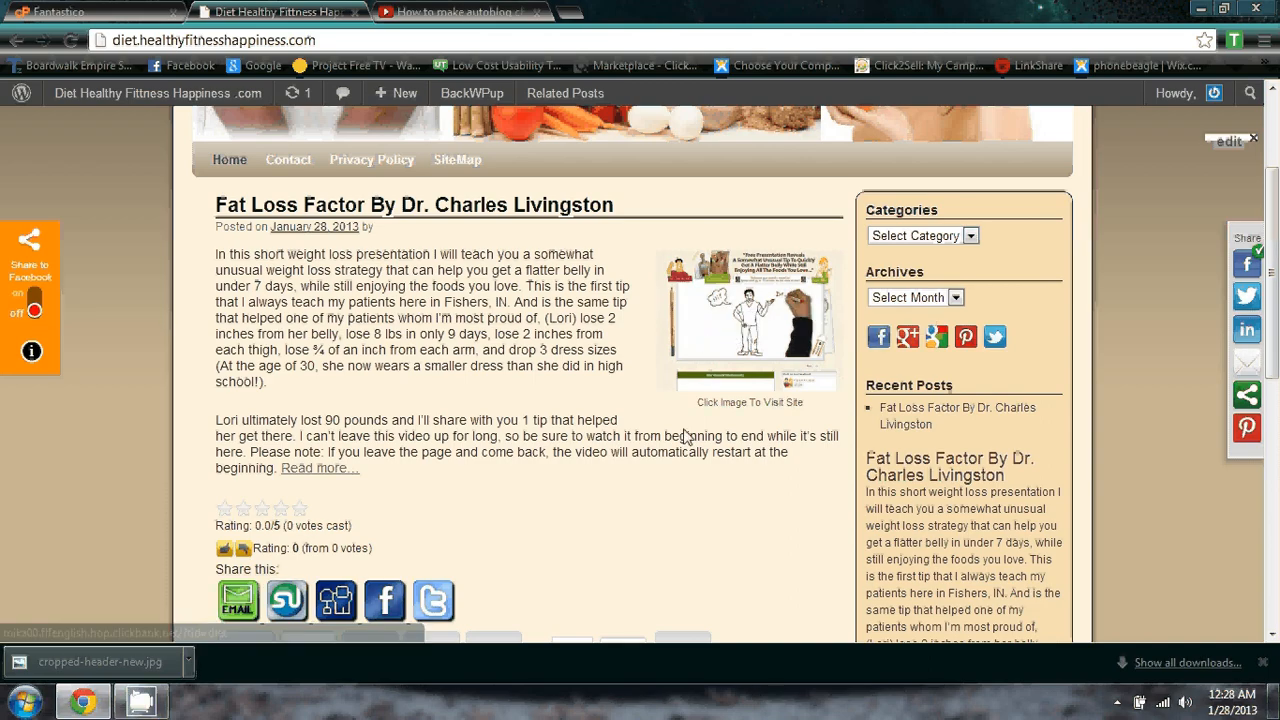
Follow the post image through the sales page to the $47.00 ClickBank order form and check its affiliate footer.
{"action": "left_click", "coordinate": [731, 411]}
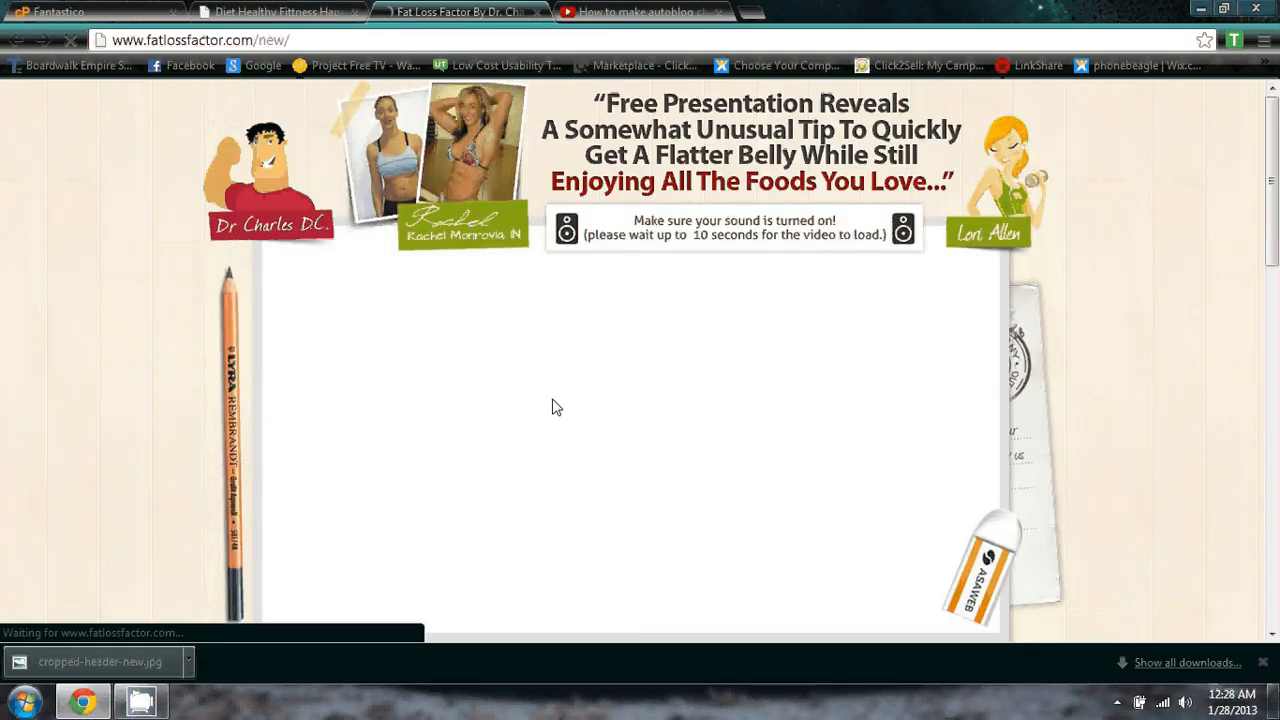
{"action": "scroll", "coordinate": [551, 400], "scroll_direction": "down", "scroll_amount": 4}
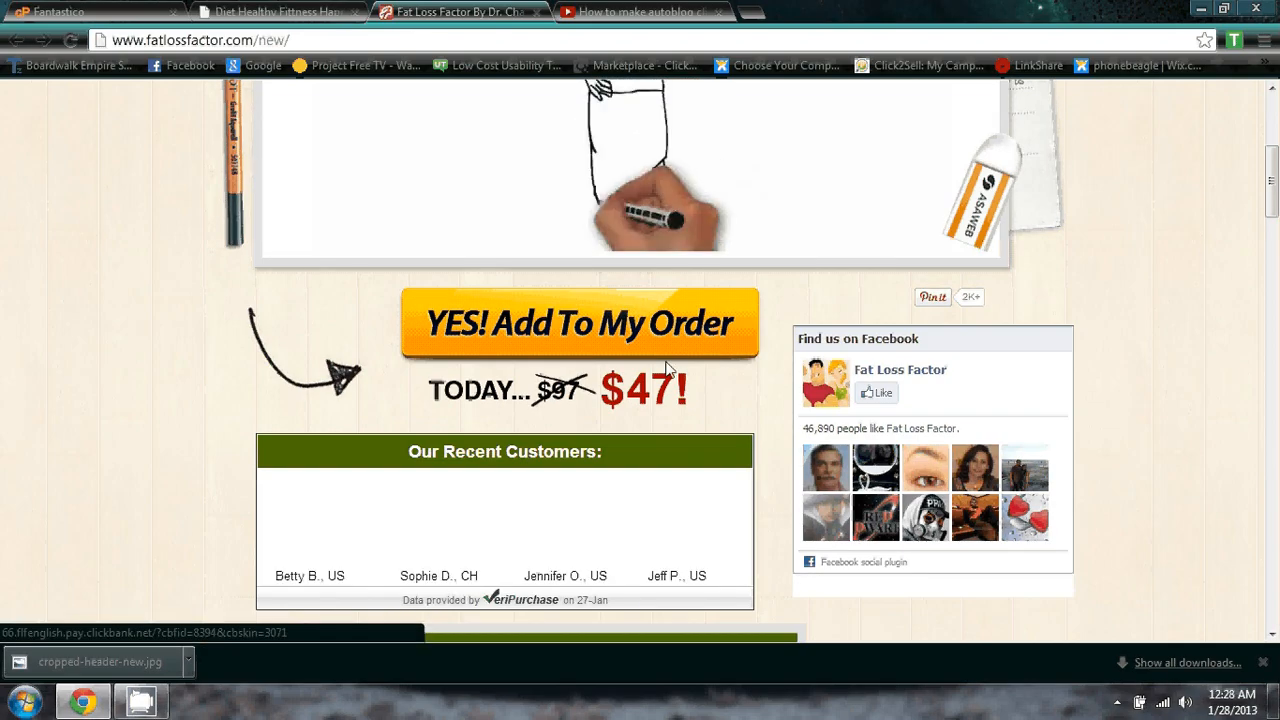
{"action": "left_click", "coordinate": [532, 326]}
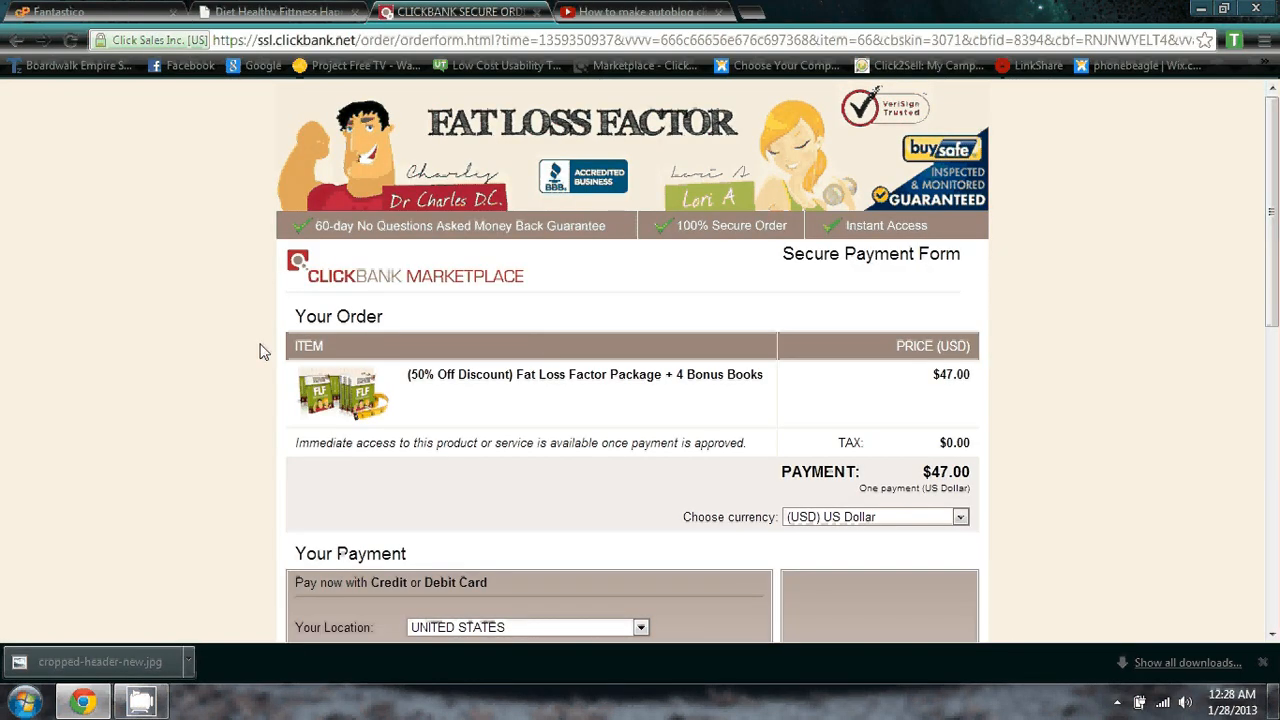
{"action": "scroll", "coordinate": [183, 333], "scroll_direction": "down", "scroll_amount": 1}
{"action": "scroll", "coordinate": [182, 333], "scroll_direction": "down", "scroll_amount": 6}
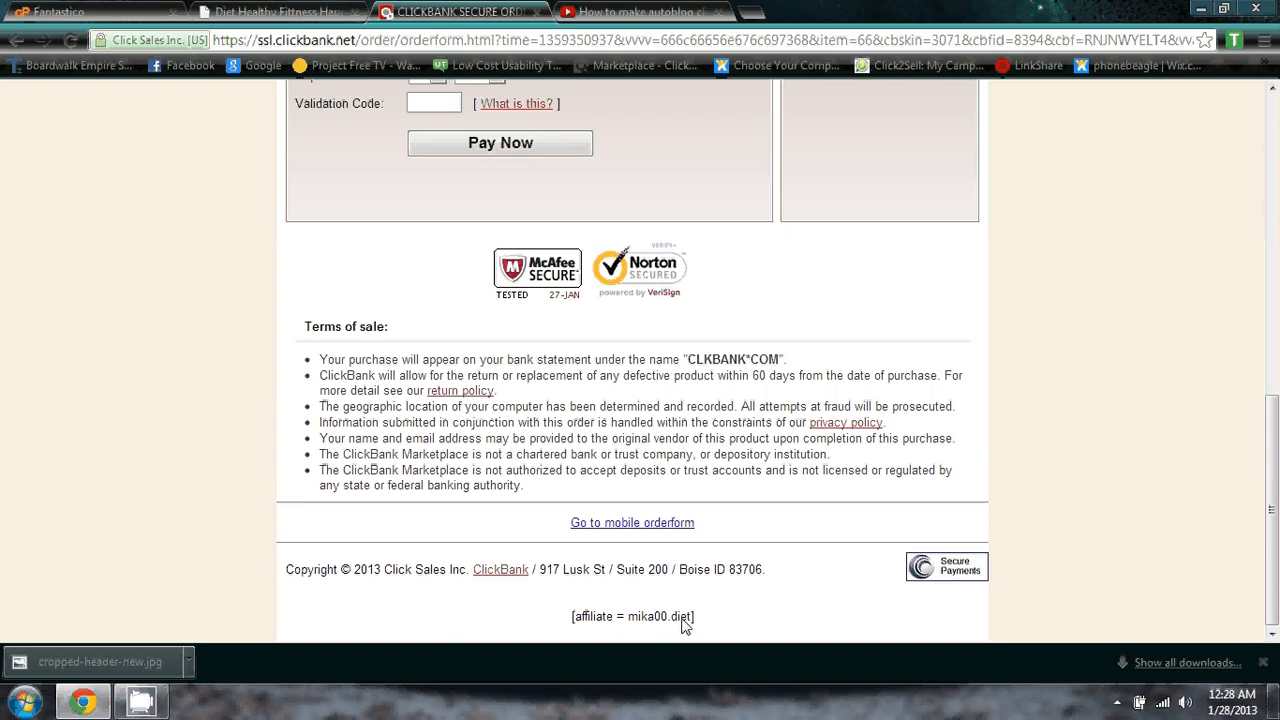
{"action": "scroll", "coordinate": [684, 624], "scroll_direction": "up", "scroll_amount": 5}
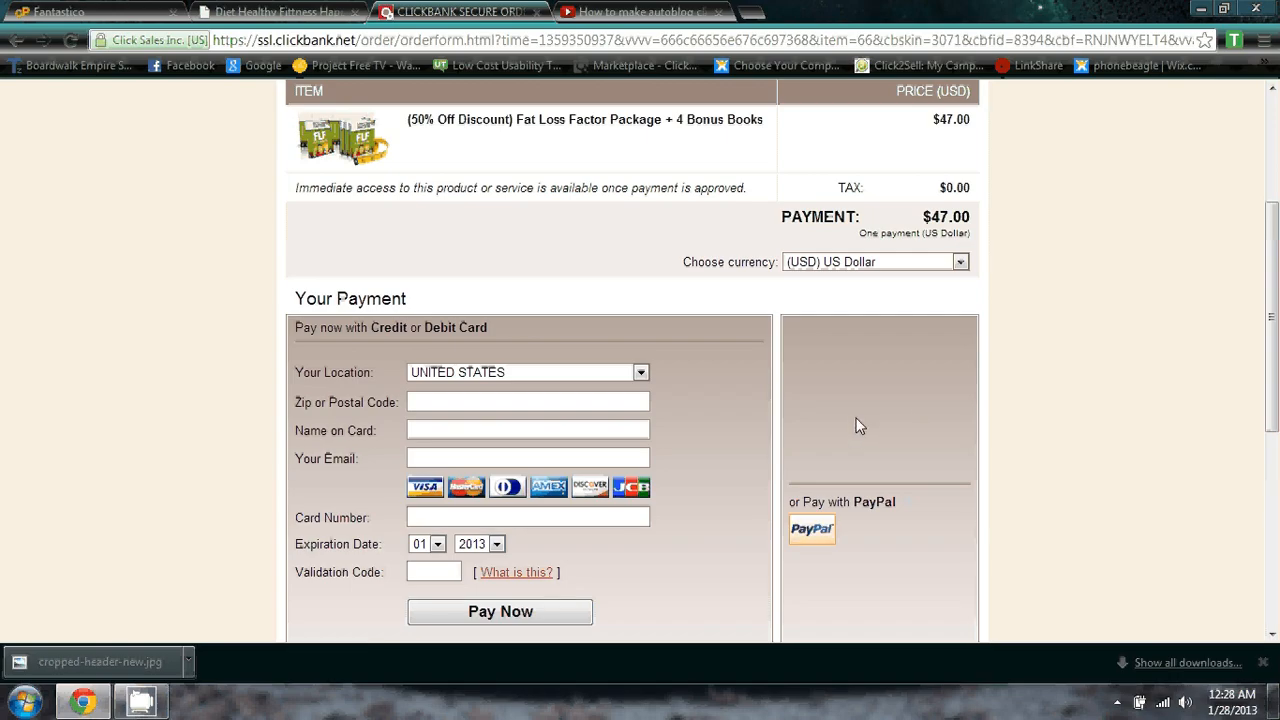
{"action": "scroll", "coordinate": [845, 390], "scroll_direction": "up", "scroll_amount": 3}
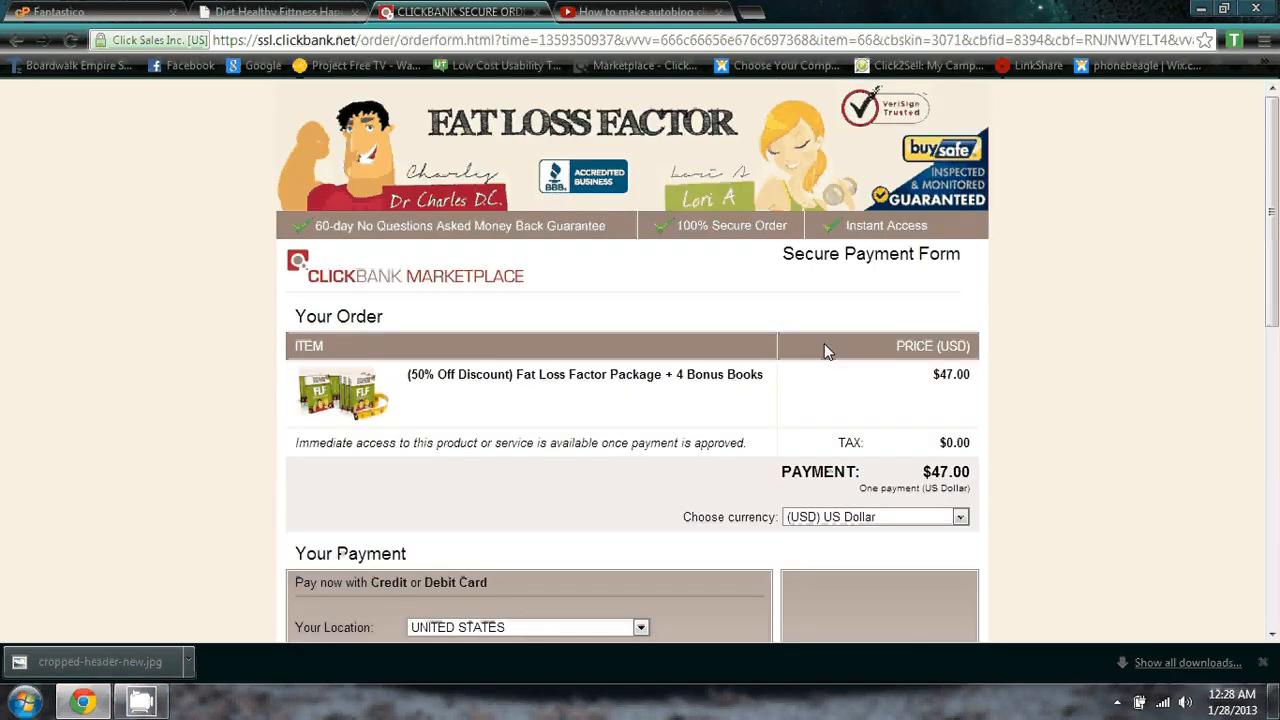
Close the order form, go back to the live blog, and return to the WordPress Dashboard.
{"action": "left_click", "coordinate": [538, 12]}
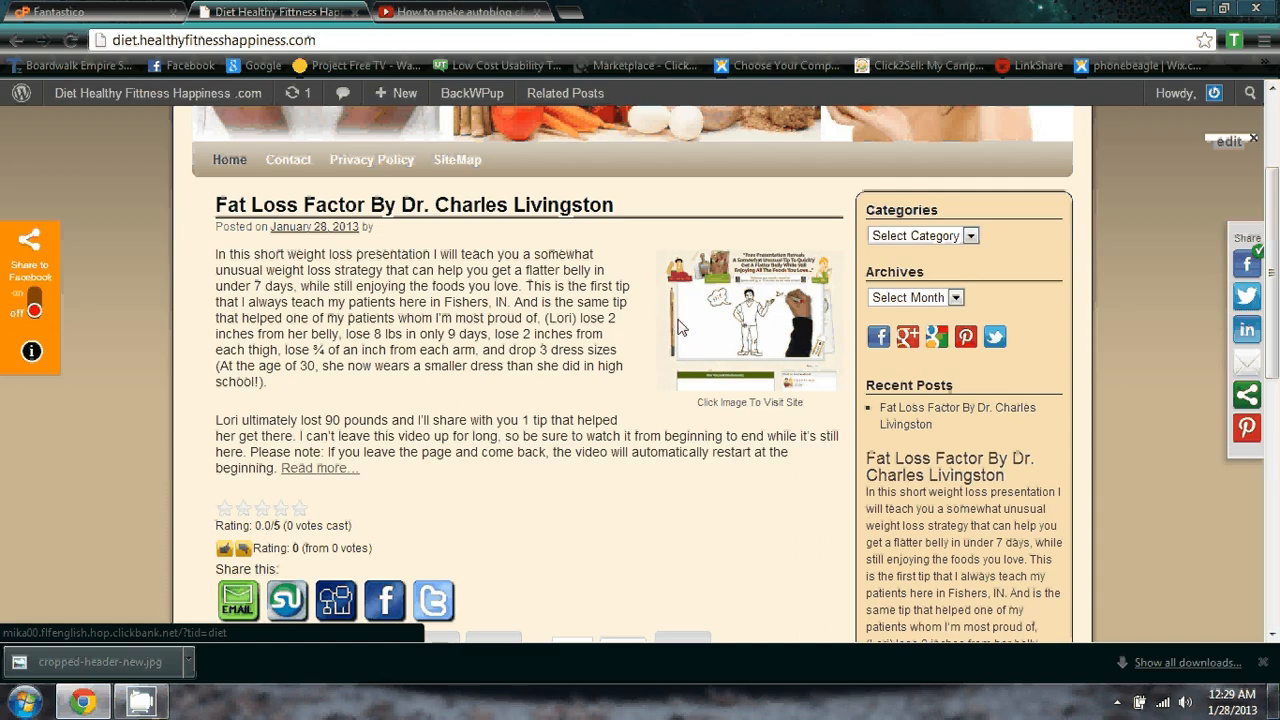
{"action": "scroll", "coordinate": [322, 247], "scroll_direction": "up", "scroll_amount": 2}
{"action": "mouse_move", "coordinate": [110, 94]}
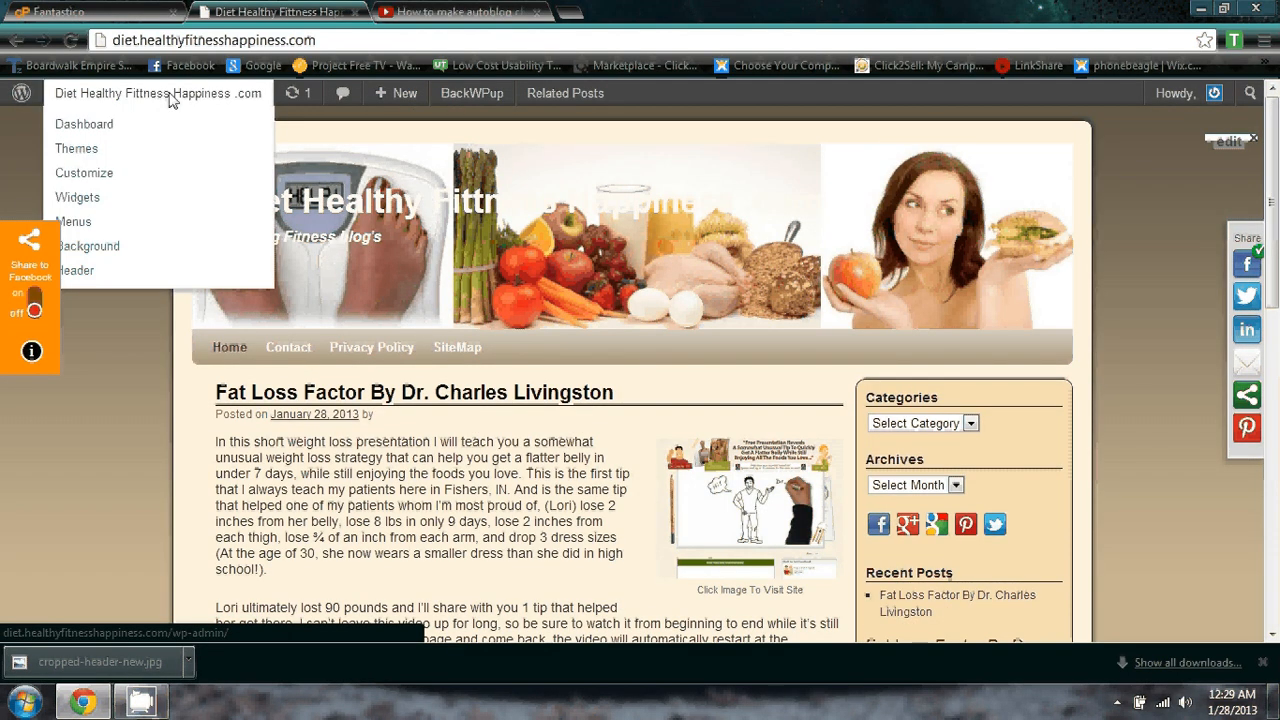
{"action": "left_click", "coordinate": [84, 130]}
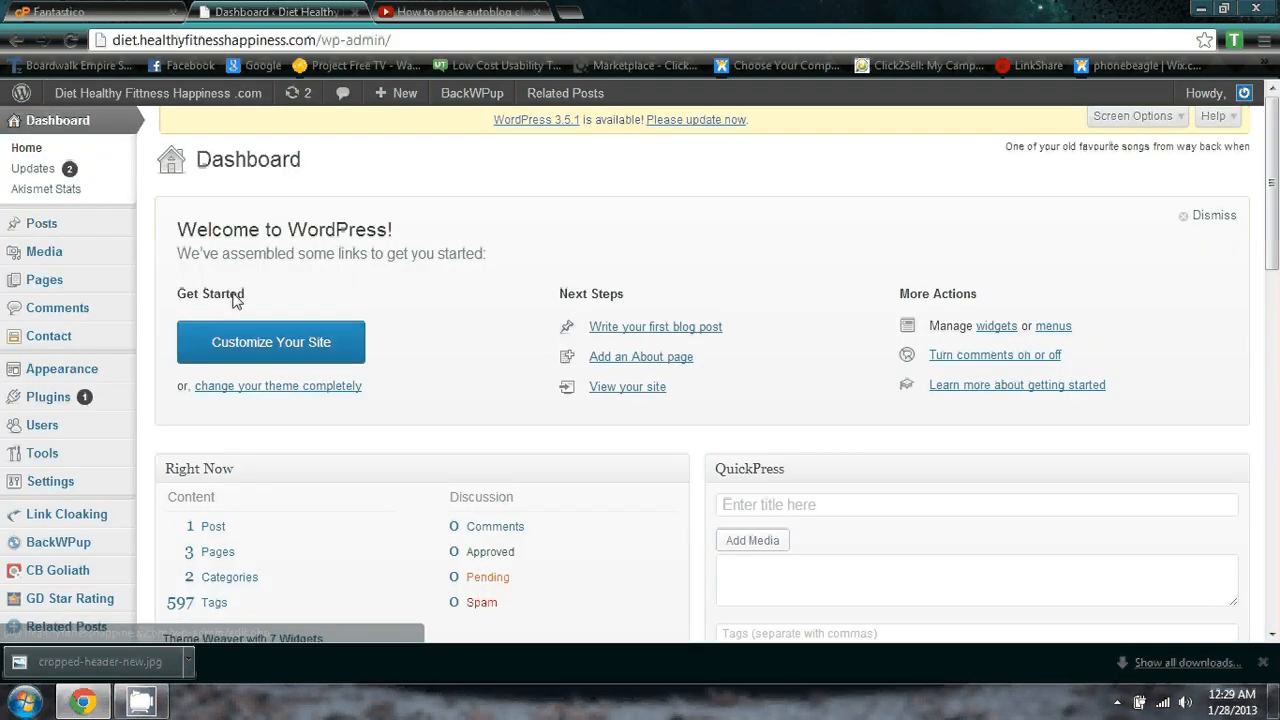
{"action": "scroll", "coordinate": [243, 365], "scroll_direction": "down", "scroll_amount": 1}
{"action": "scroll", "coordinate": [245, 378], "scroll_direction": "down", "scroll_amount": 1}
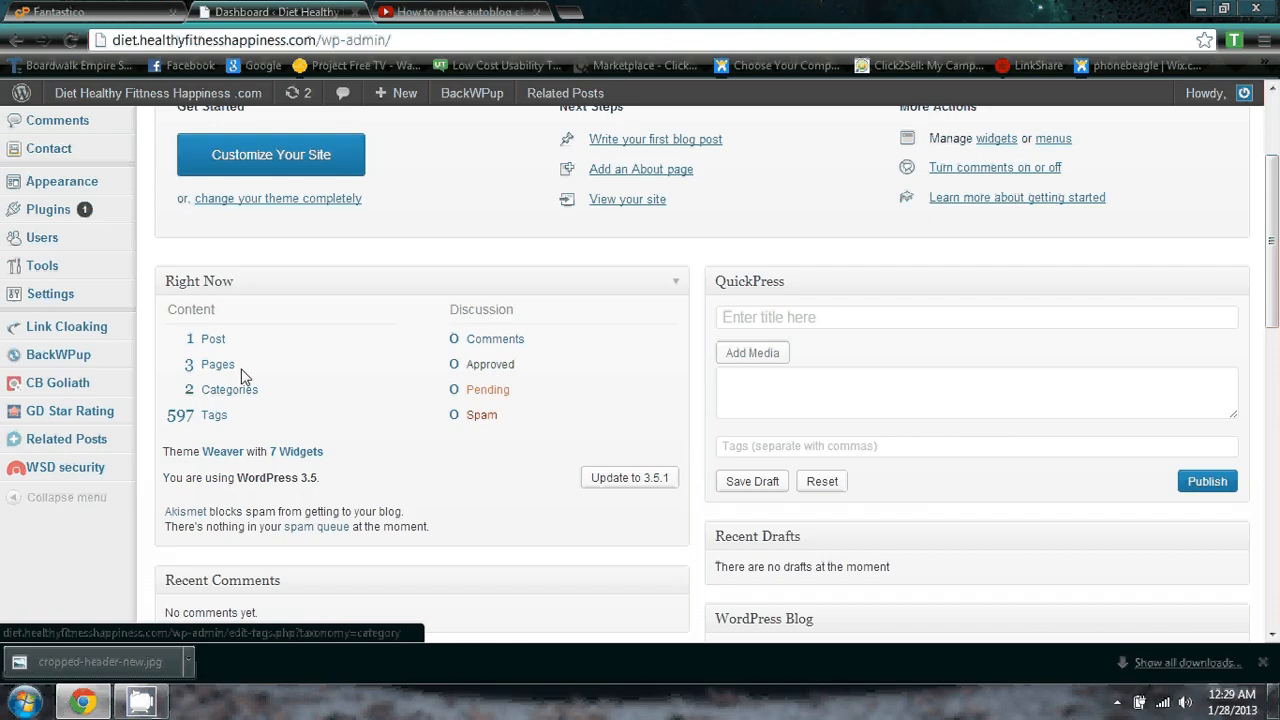
{"action": "mouse_move", "coordinate": [73, 294]}
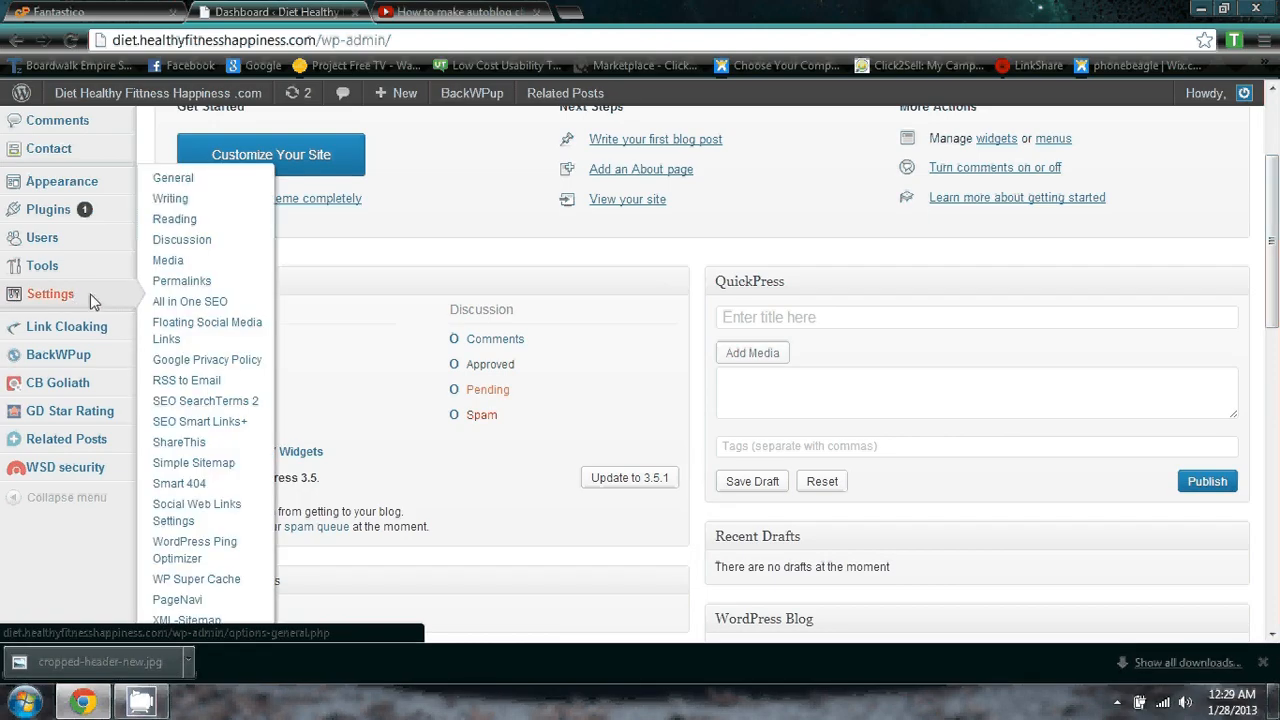
{"action": "left_click", "coordinate": [174, 219]}
{"action": "scroll", "coordinate": [271, 300], "scroll_direction": "down", "scroll_amount": 3}
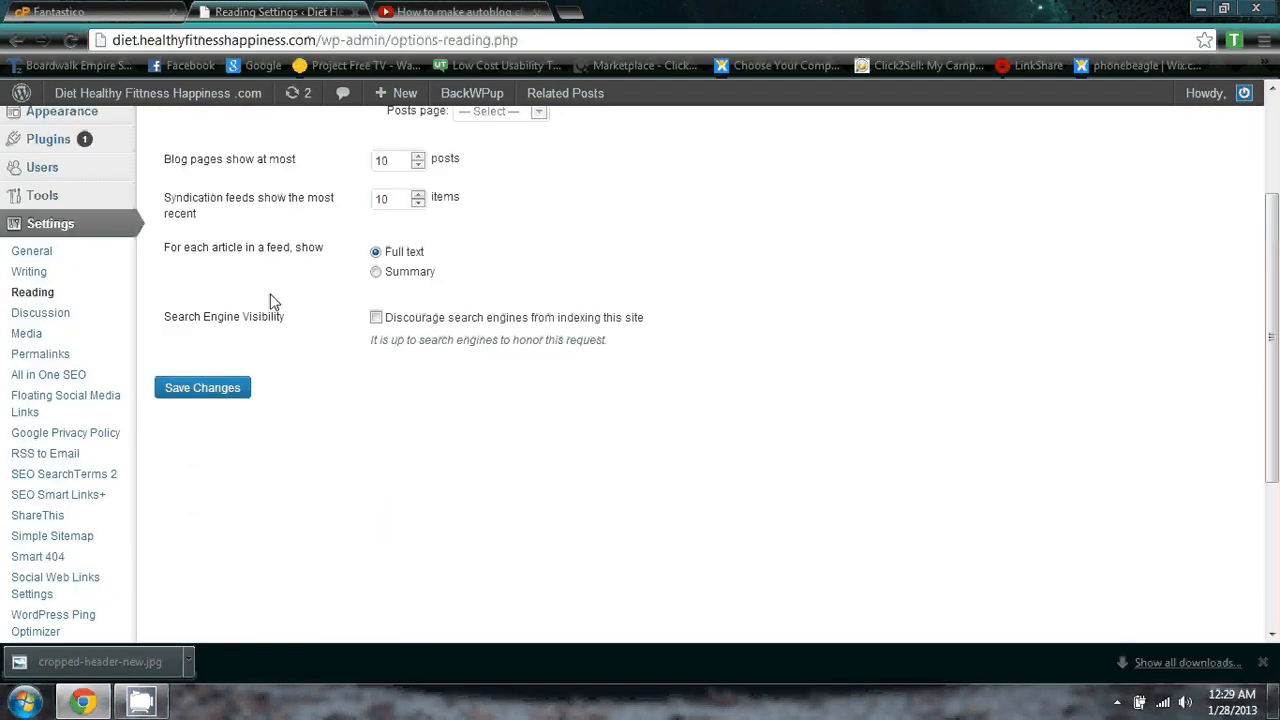
{"action": "scroll", "coordinate": [271, 300], "scroll_direction": "up", "scroll_amount": 3}
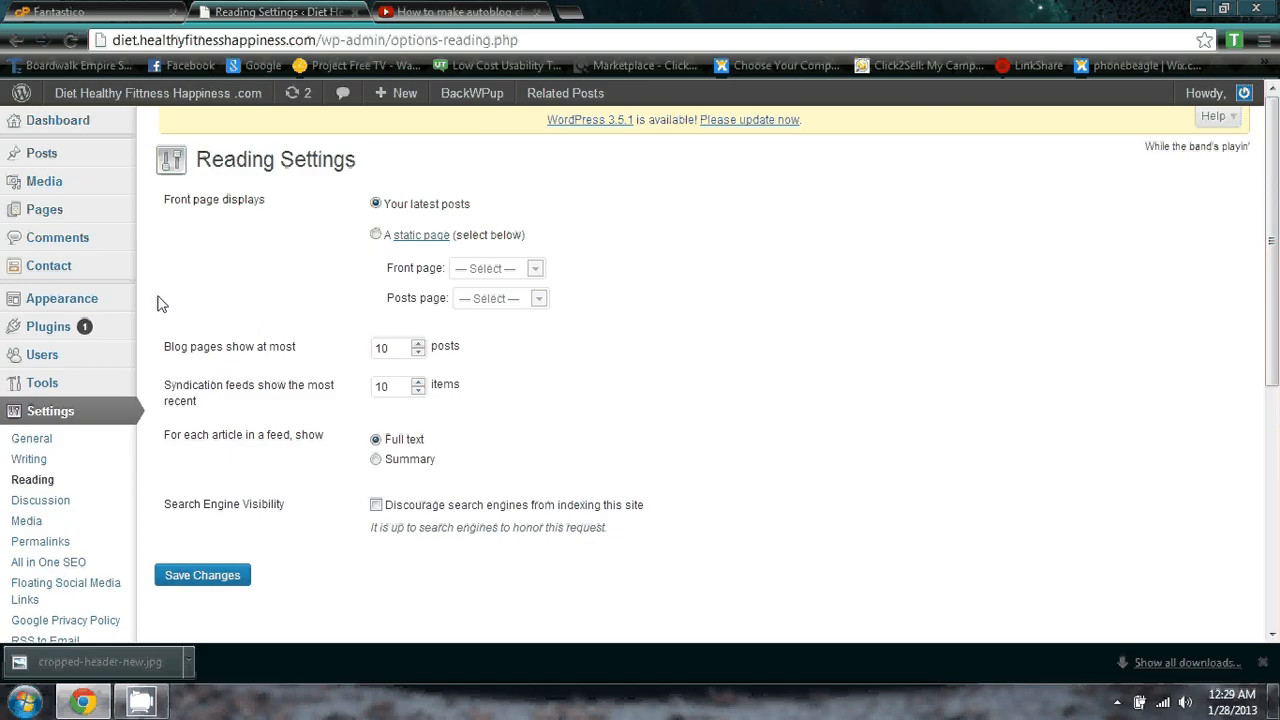
{"action": "mouse_move", "coordinate": [104, 306]}
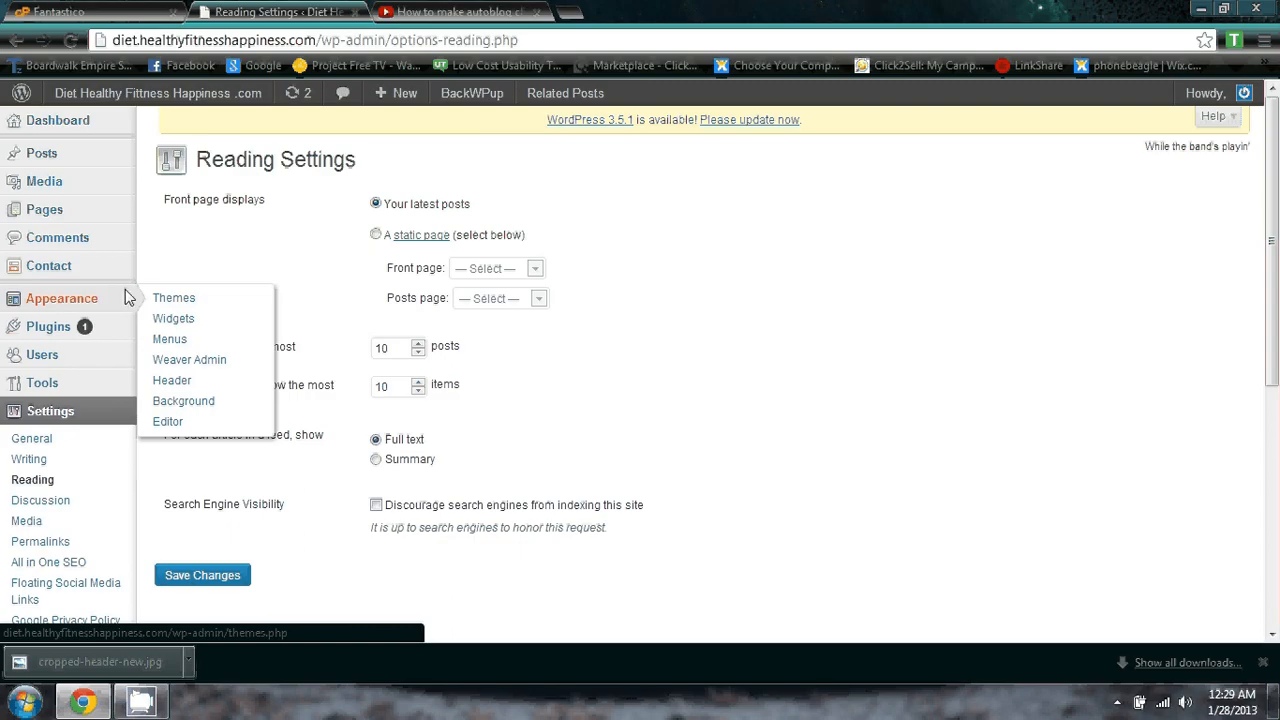
{"action": "left_click", "coordinate": [71, 449]}
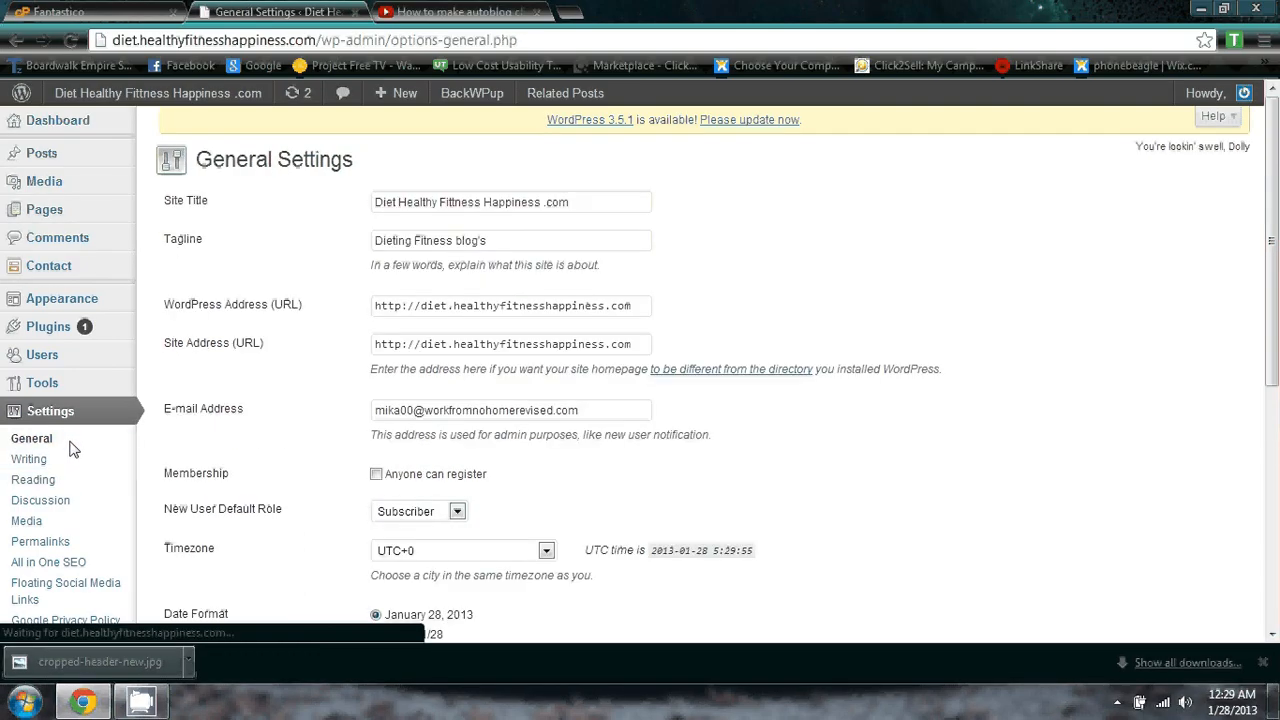
{"action": "scroll", "coordinate": [225, 437], "scroll_direction": "down", "scroll_amount": 3}
{"action": "scroll", "coordinate": [224, 437], "scroll_direction": "down", "scroll_amount": 3}
{"action": "scroll", "coordinate": [180, 440], "scroll_direction": "up", "scroll_amount": 3}
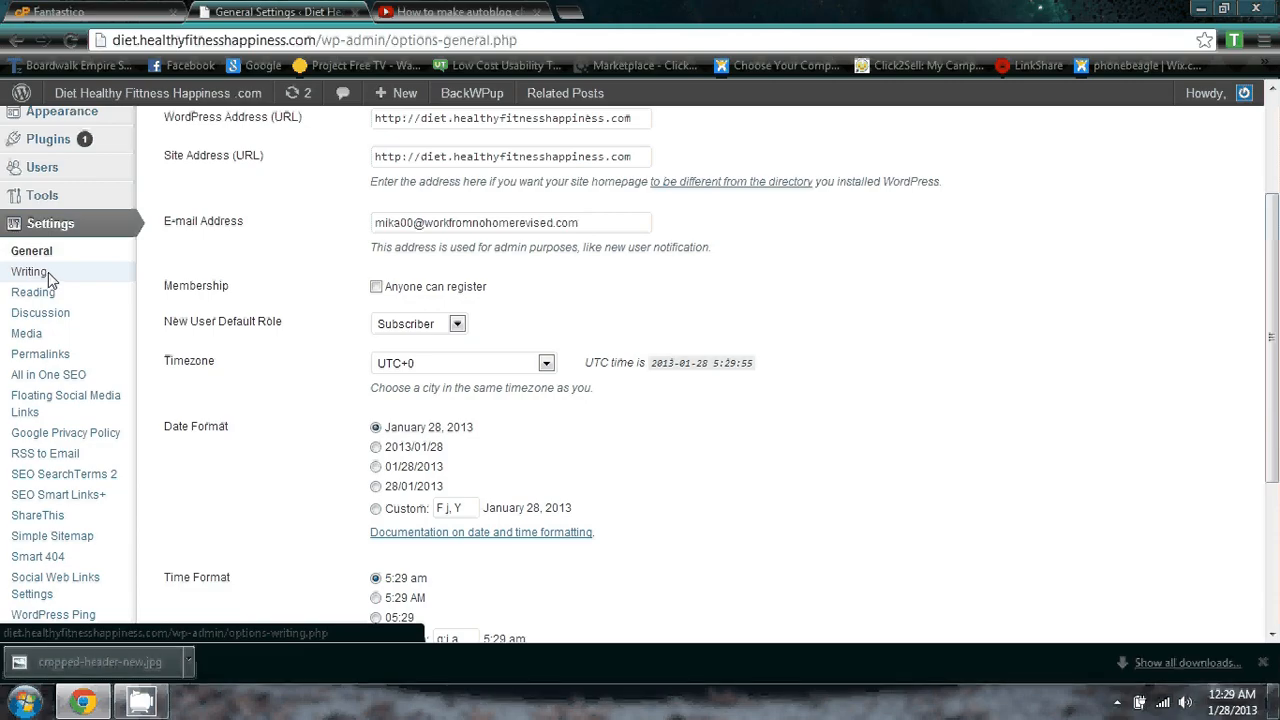
{"action": "left_click", "coordinate": [48, 334]}
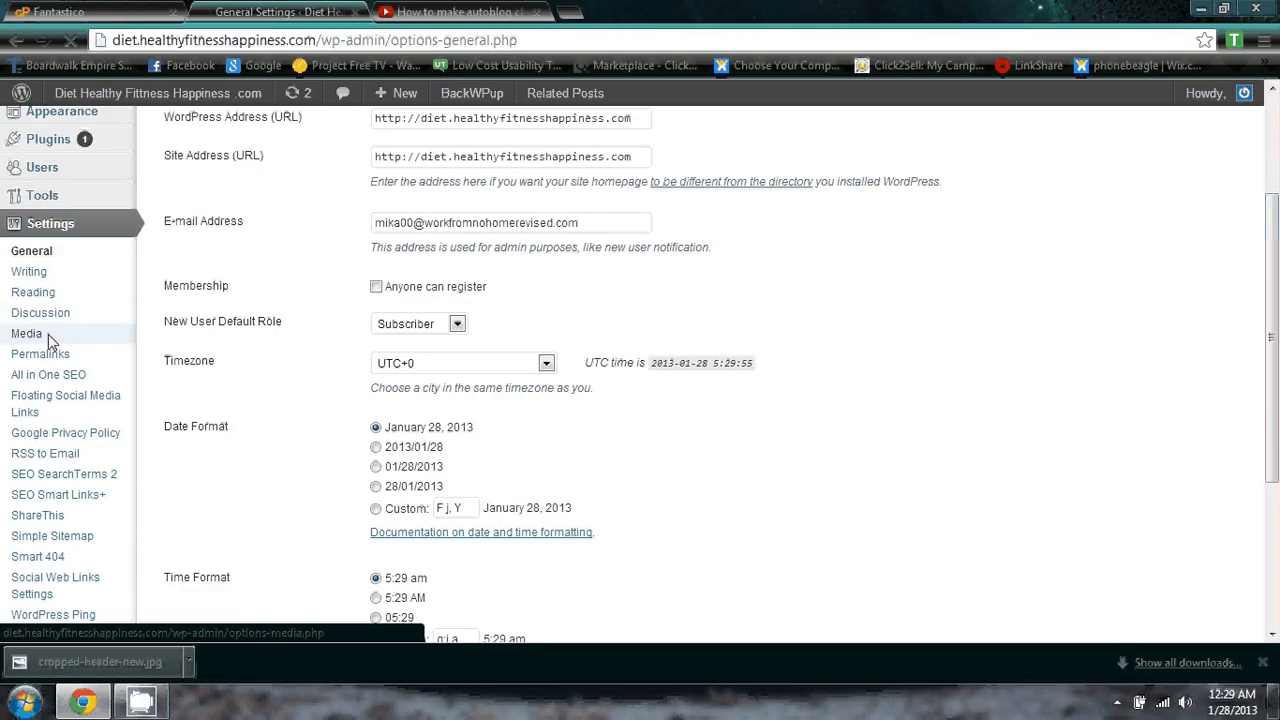
{"action": "mouse_move", "coordinate": [48, 334]}
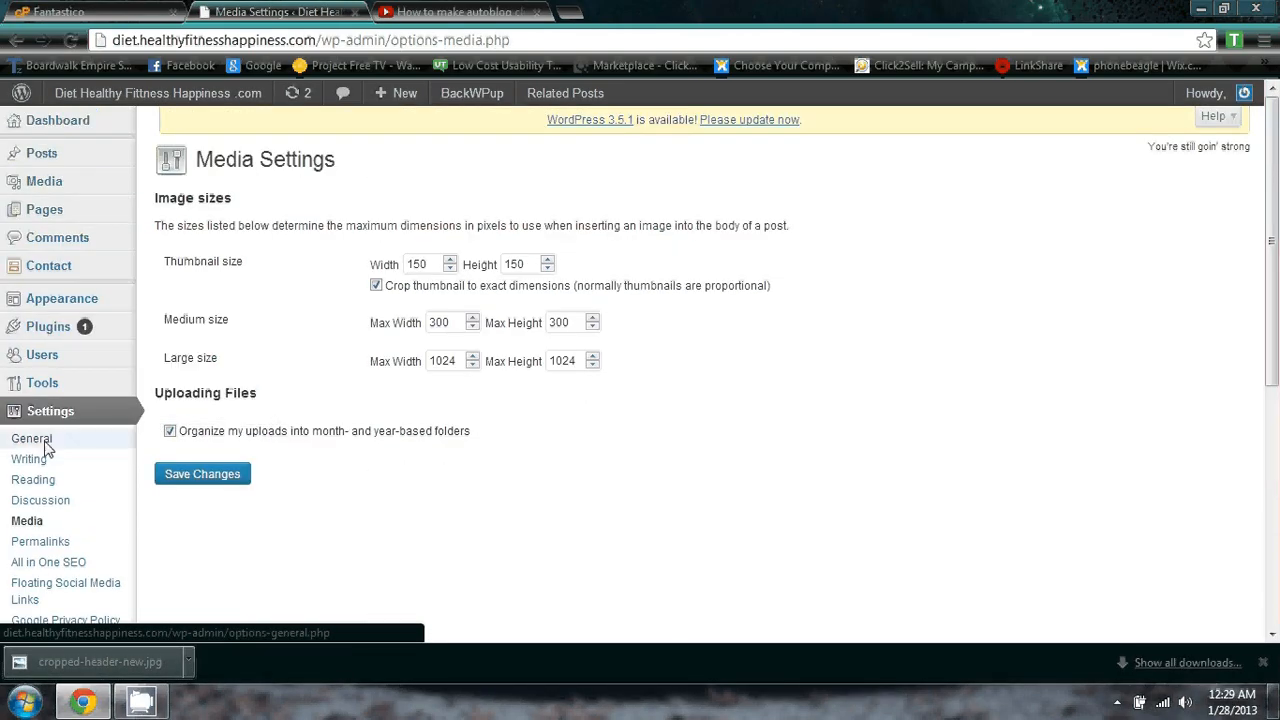
{"action": "scroll", "coordinate": [50, 445], "scroll_direction": "down", "scroll_amount": 2}
{"action": "left_click", "coordinate": [40, 354]}
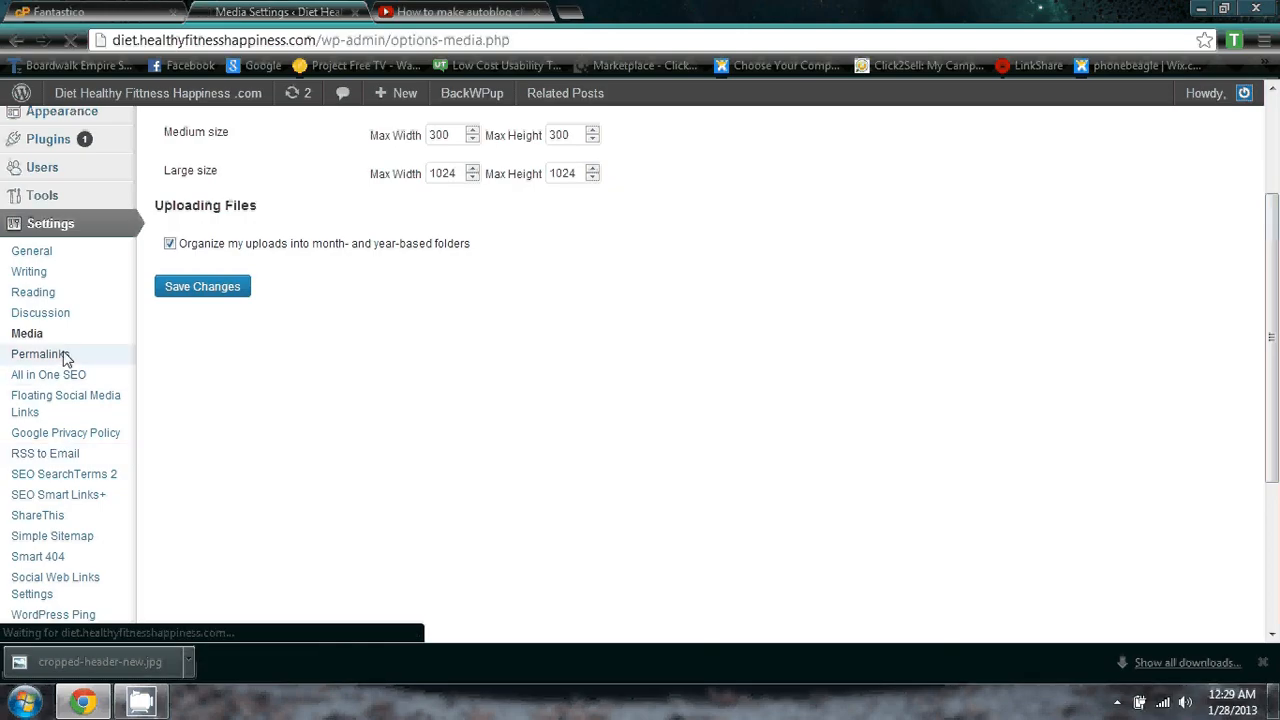
{"action": "scroll", "coordinate": [63, 357], "scroll_direction": "down", "scroll_amount": 3}
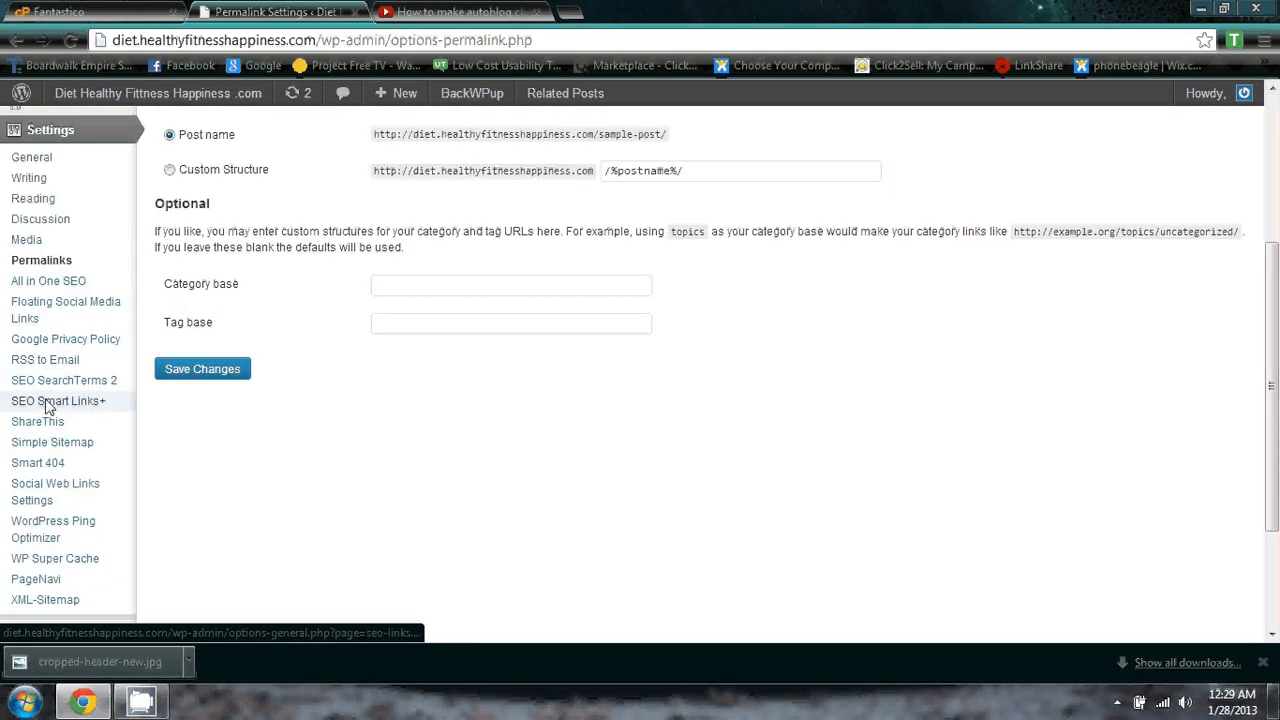
{"action": "scroll", "coordinate": [57, 383], "scroll_direction": "down", "scroll_amount": 2}
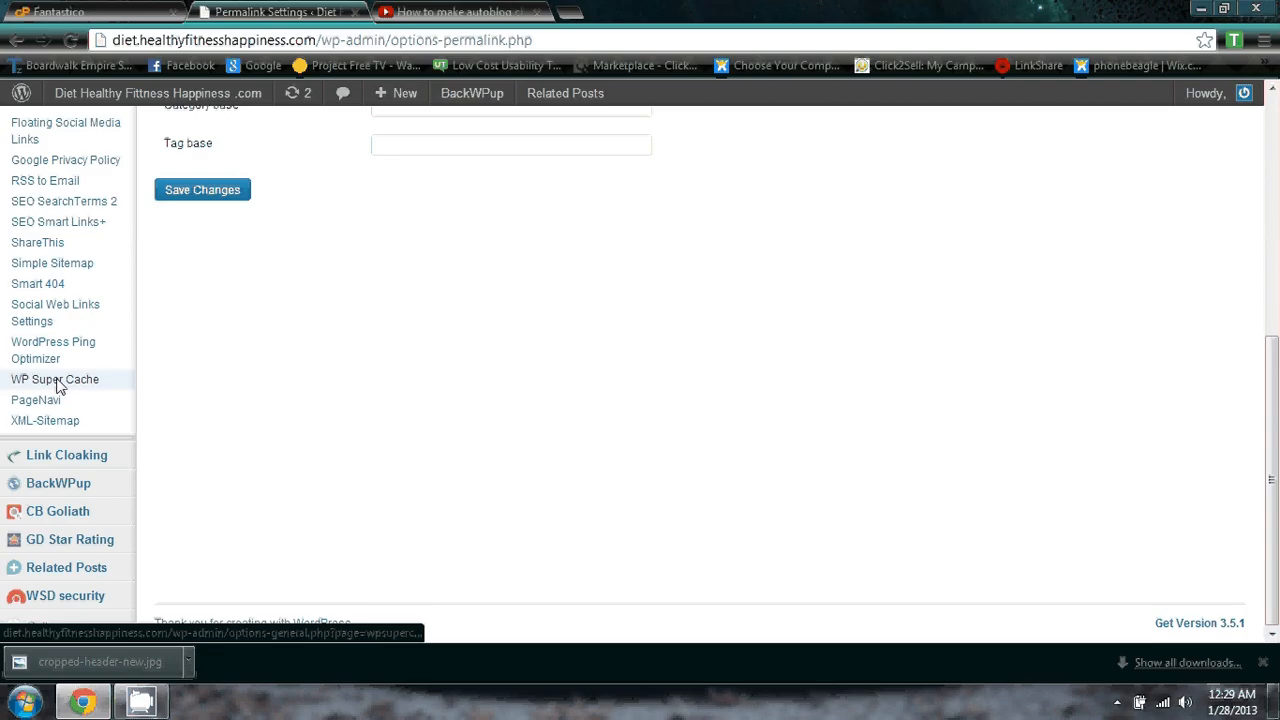
{"action": "scroll", "coordinate": [57, 386], "scroll_direction": "up", "scroll_amount": 2}
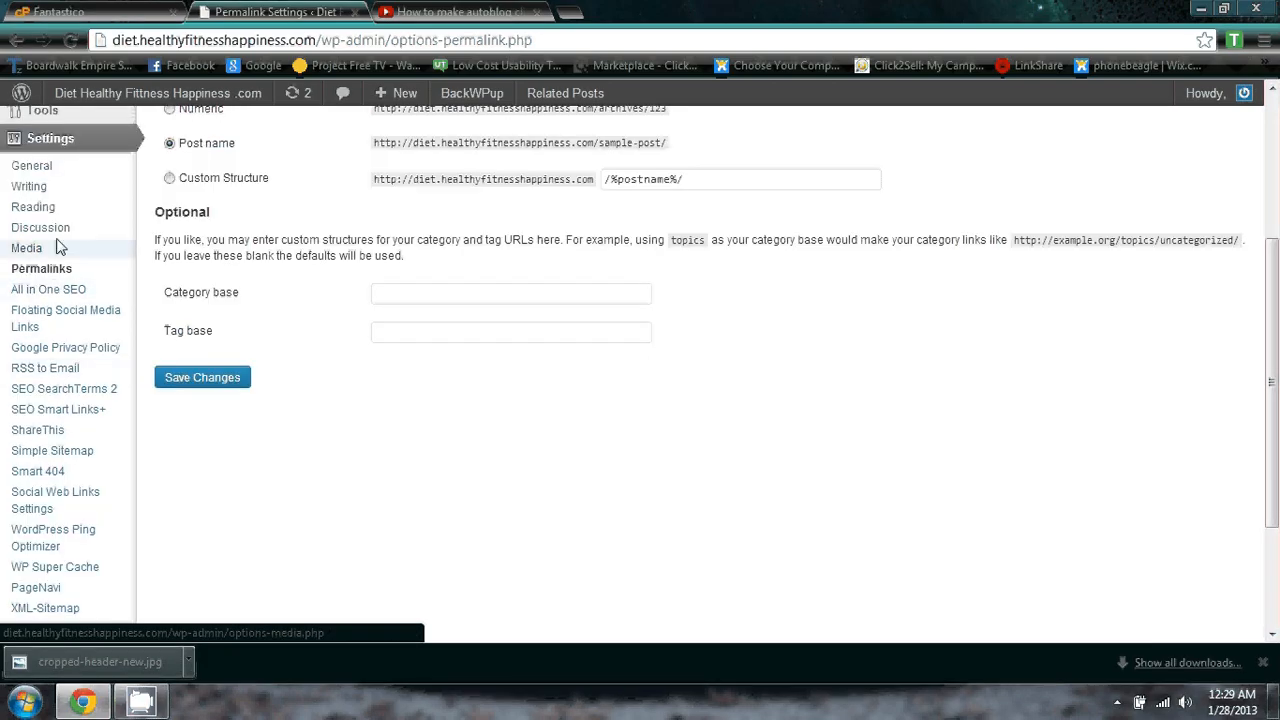
{"action": "left_click", "coordinate": [57, 187]}
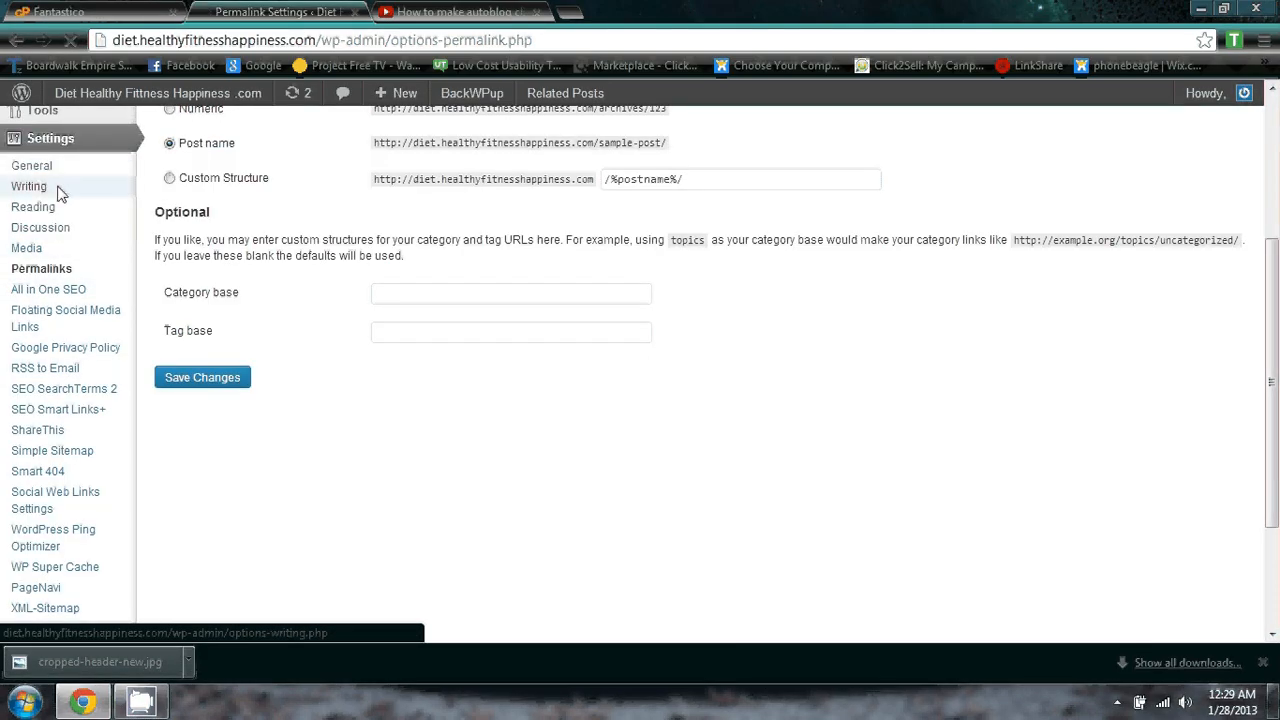
{"action": "scroll", "coordinate": [58, 194], "scroll_direction": "down", "scroll_amount": 3}
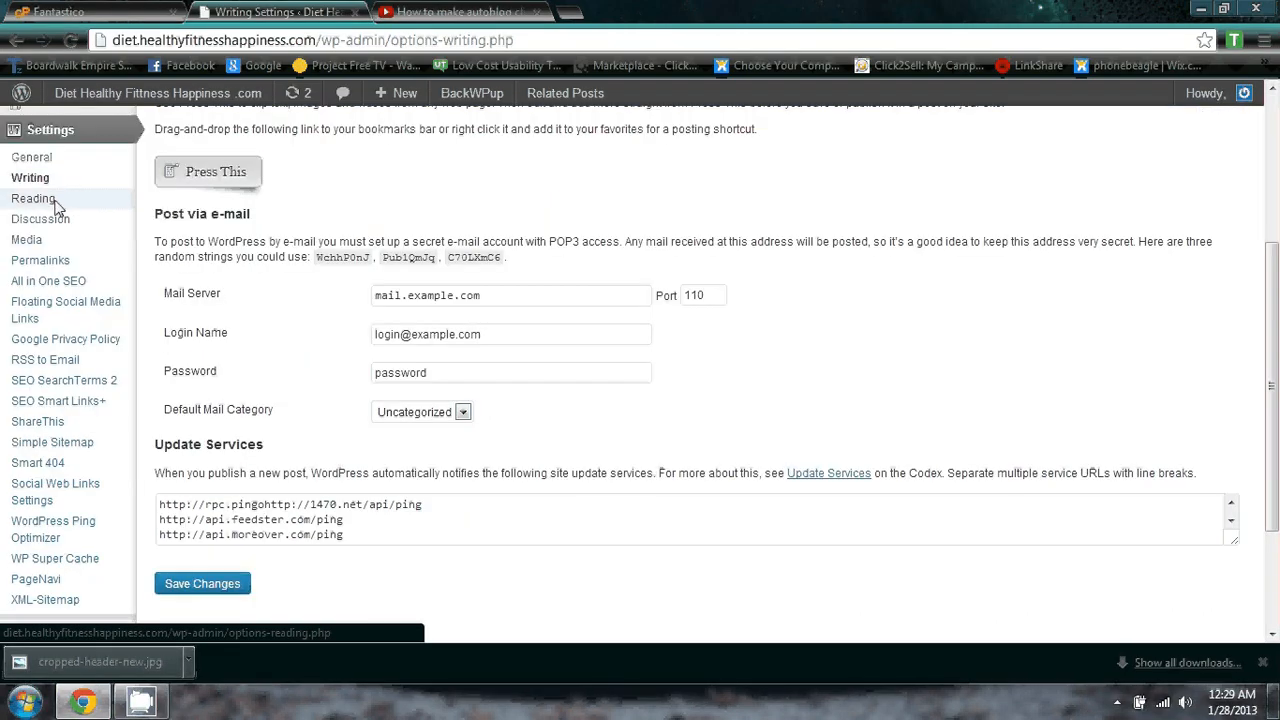
{"action": "left_click", "coordinate": [62, 218]}
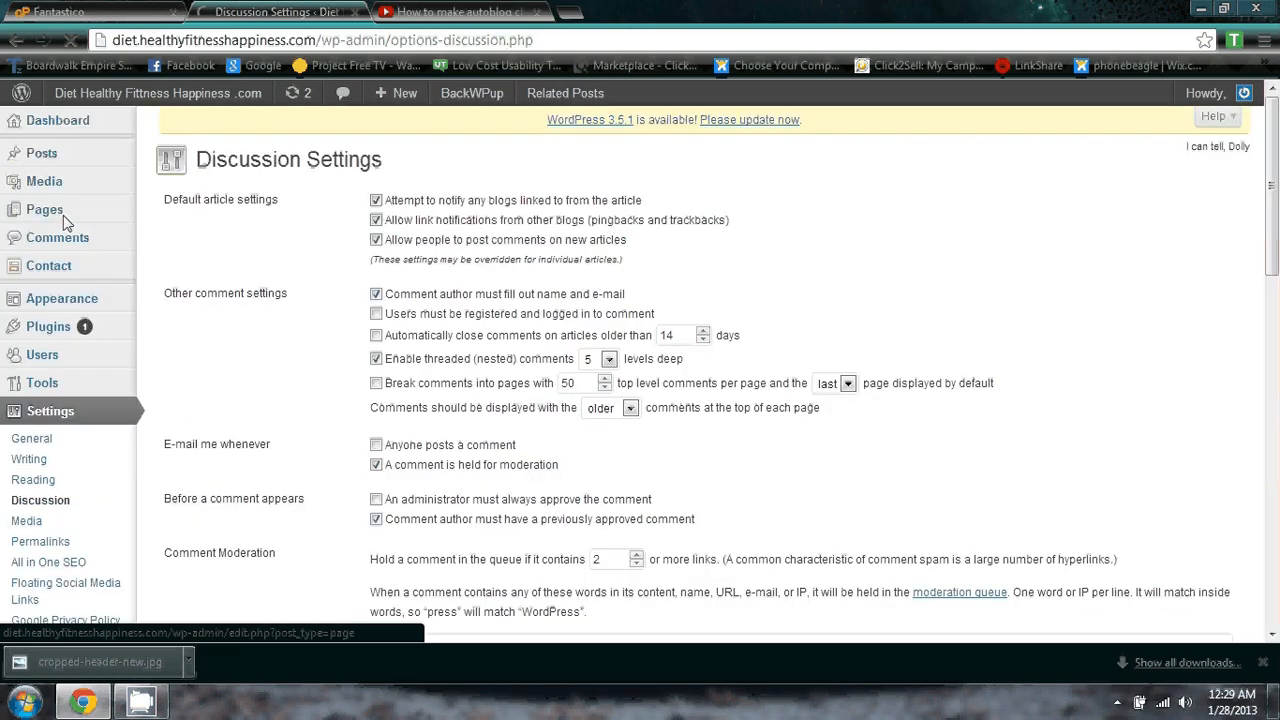
{"action": "scroll", "coordinate": [63, 215], "scroll_direction": "down", "scroll_amount": 4}
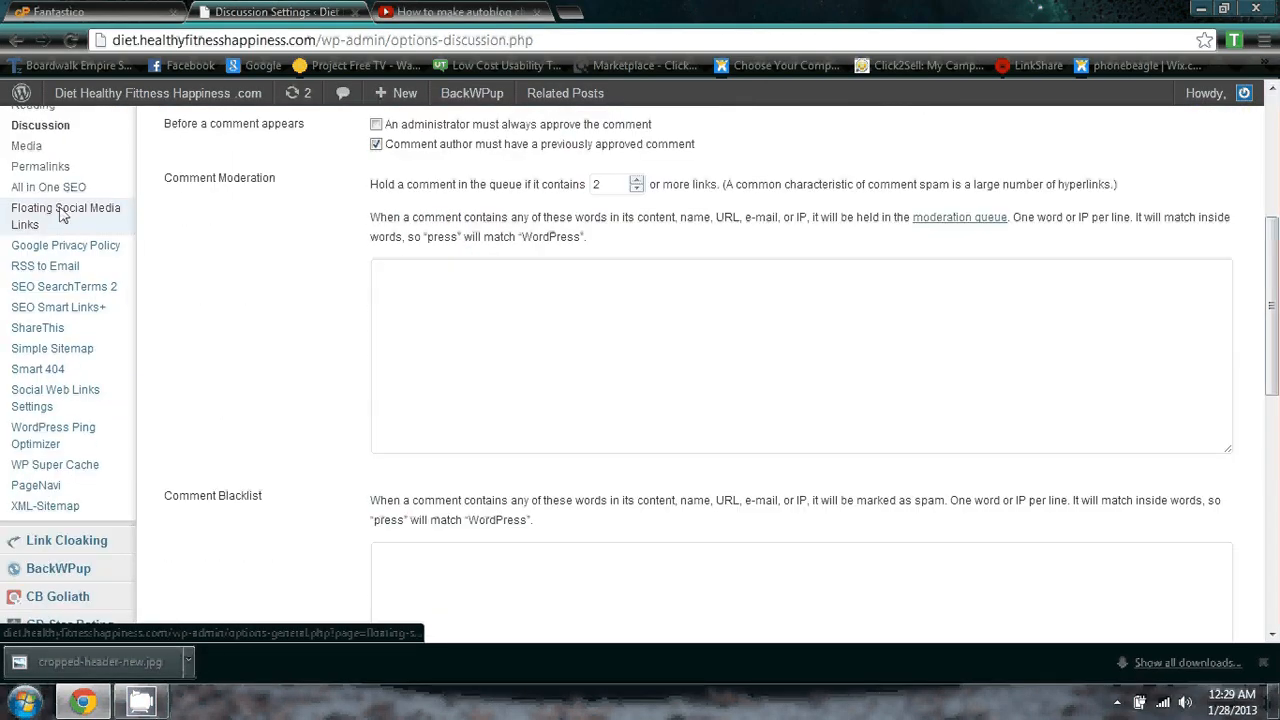
{"action": "left_click", "coordinate": [42, 308]}
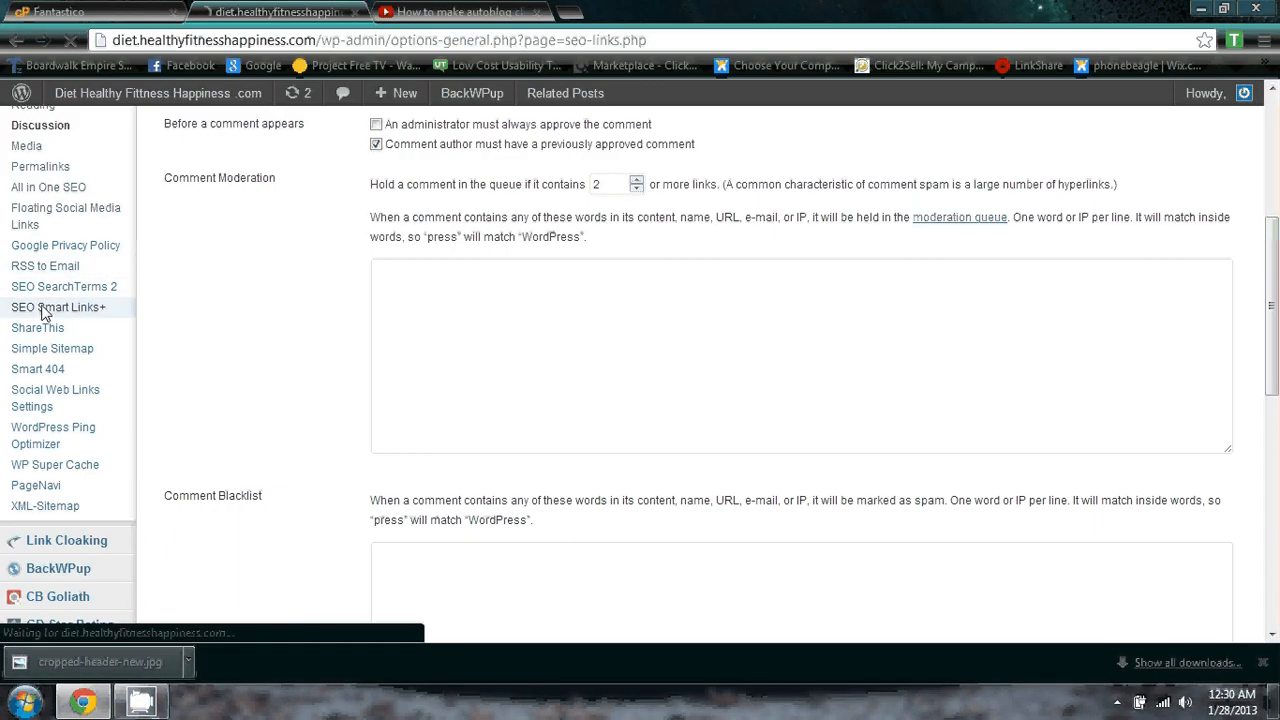
{"action": "scroll", "coordinate": [42, 313], "scroll_direction": "down", "scroll_amount": 3}
{"action": "scroll", "coordinate": [42, 313], "scroll_direction": "up", "scroll_amount": 1}
{"action": "scroll", "coordinate": [42, 313], "scroll_direction": "down", "scroll_amount": 2}
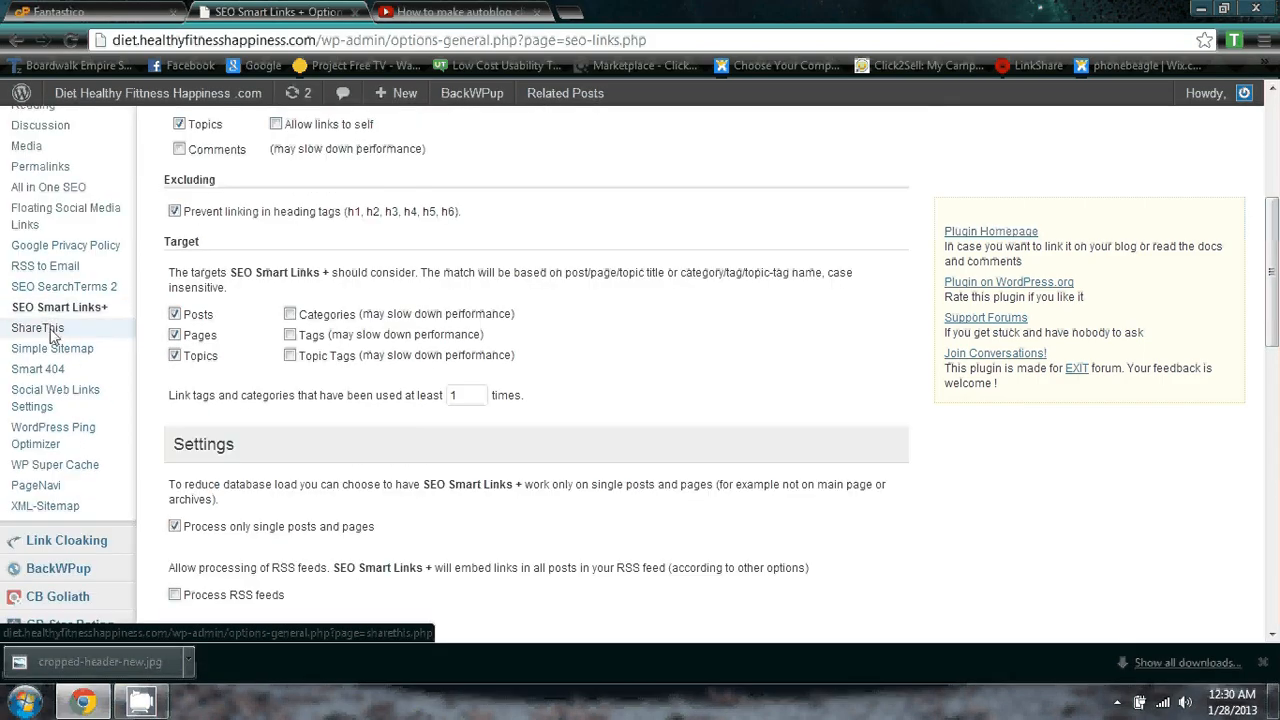
{"action": "left_click", "coordinate": [53, 354]}
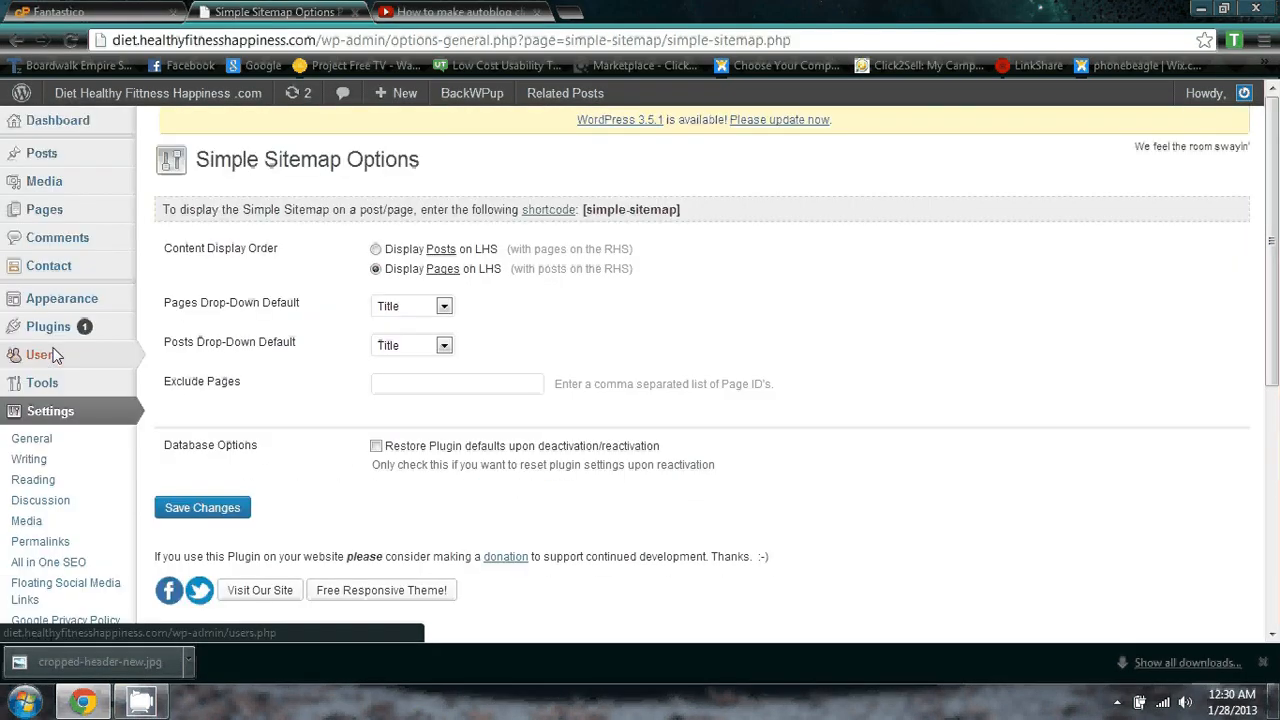
{"action": "scroll", "coordinate": [57, 352], "scroll_direction": "down", "scroll_amount": 2}
{"action": "scroll", "coordinate": [40, 338], "scroll_direction": "down", "scroll_amount": 1}
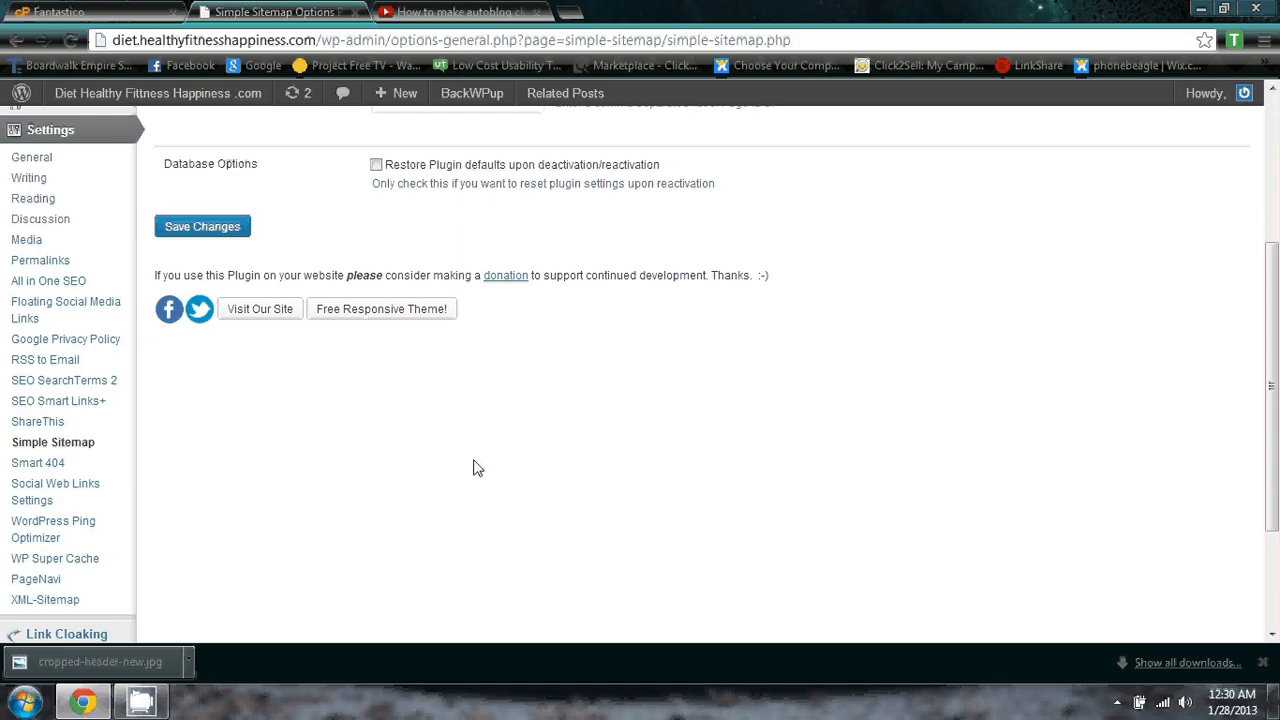
{"action": "right_click", "coordinate": [1115, 706]}
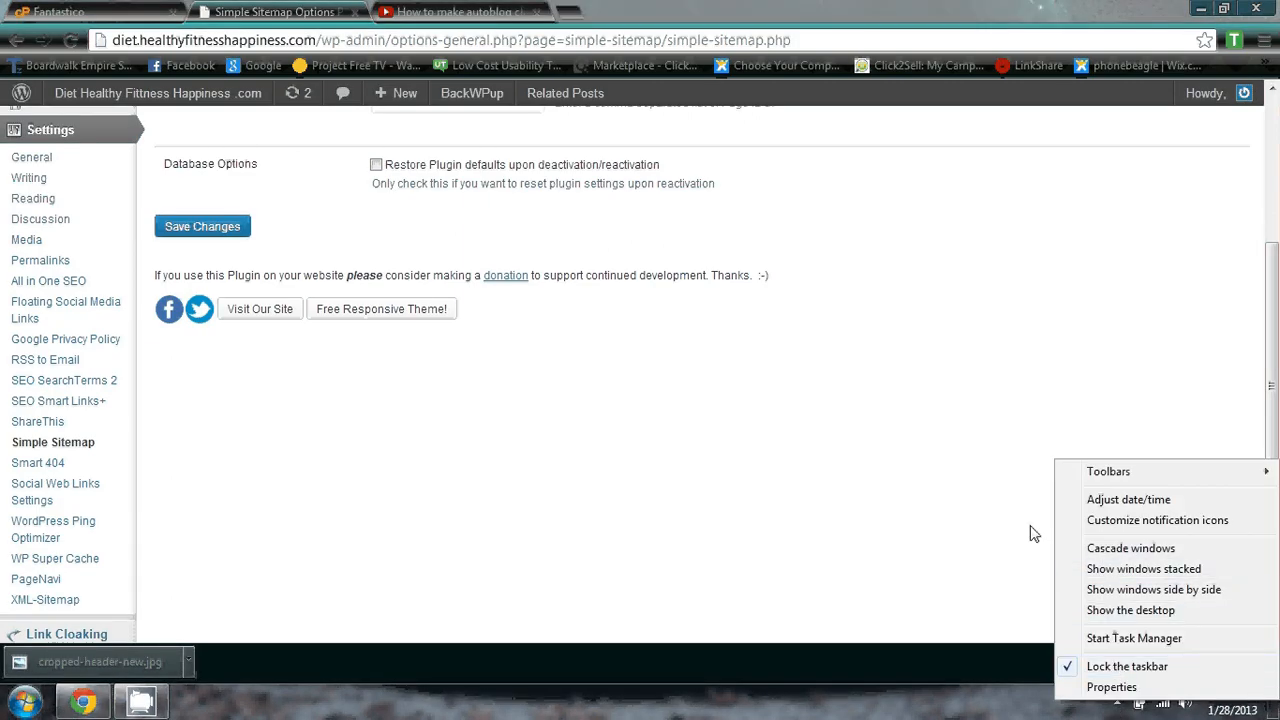
{"action": "left_click", "coordinate": [1117, 702]}
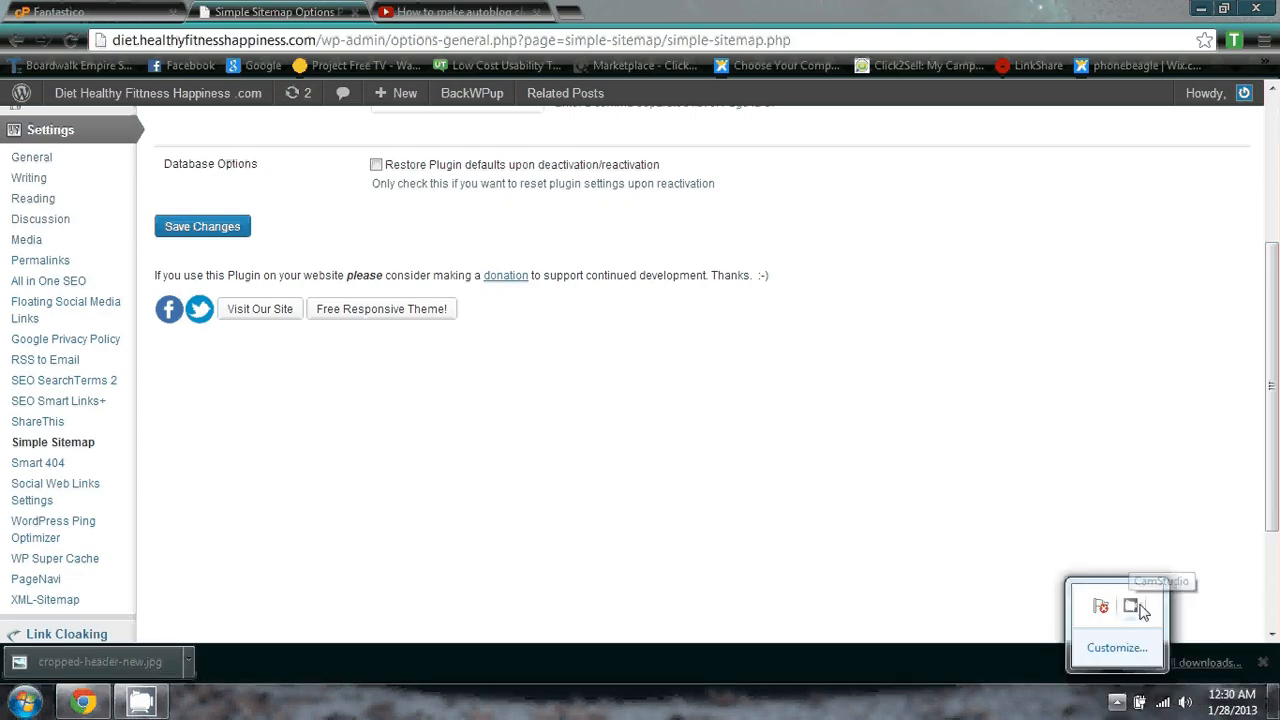
{"action": "right_click", "coordinate": [1131, 609]}
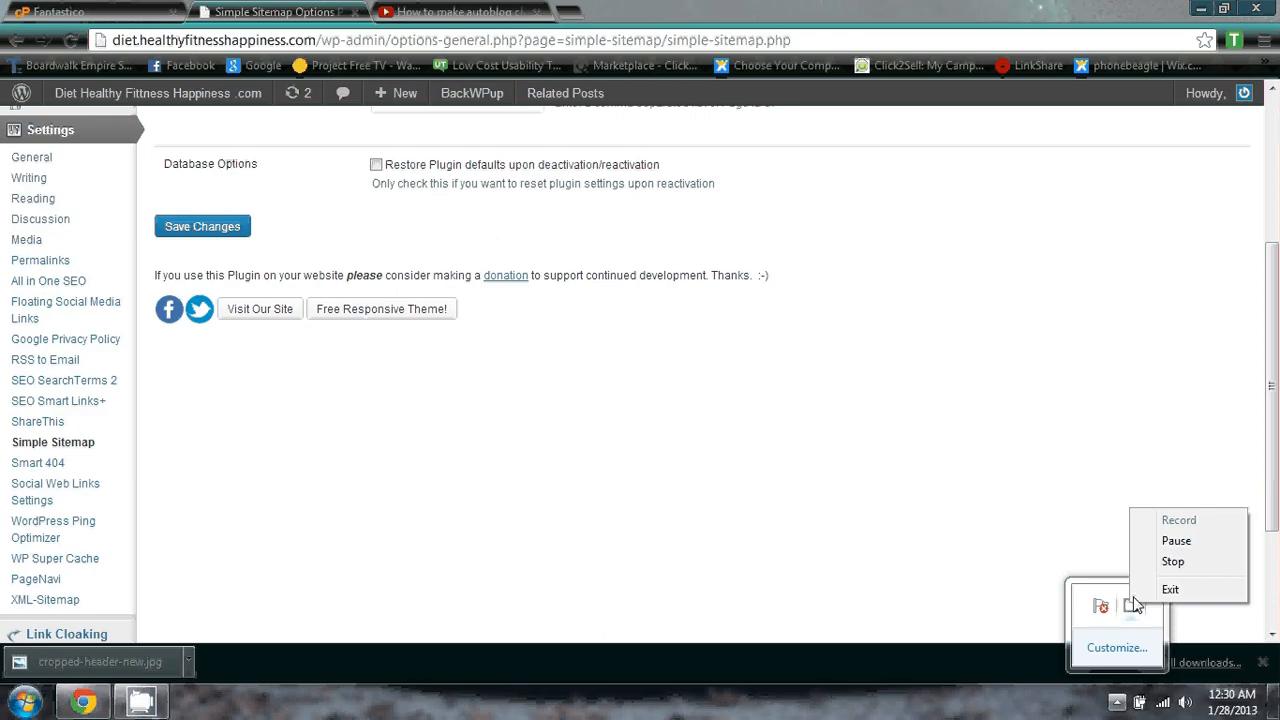
{"action": "left_click", "coordinate": [1170, 540]}
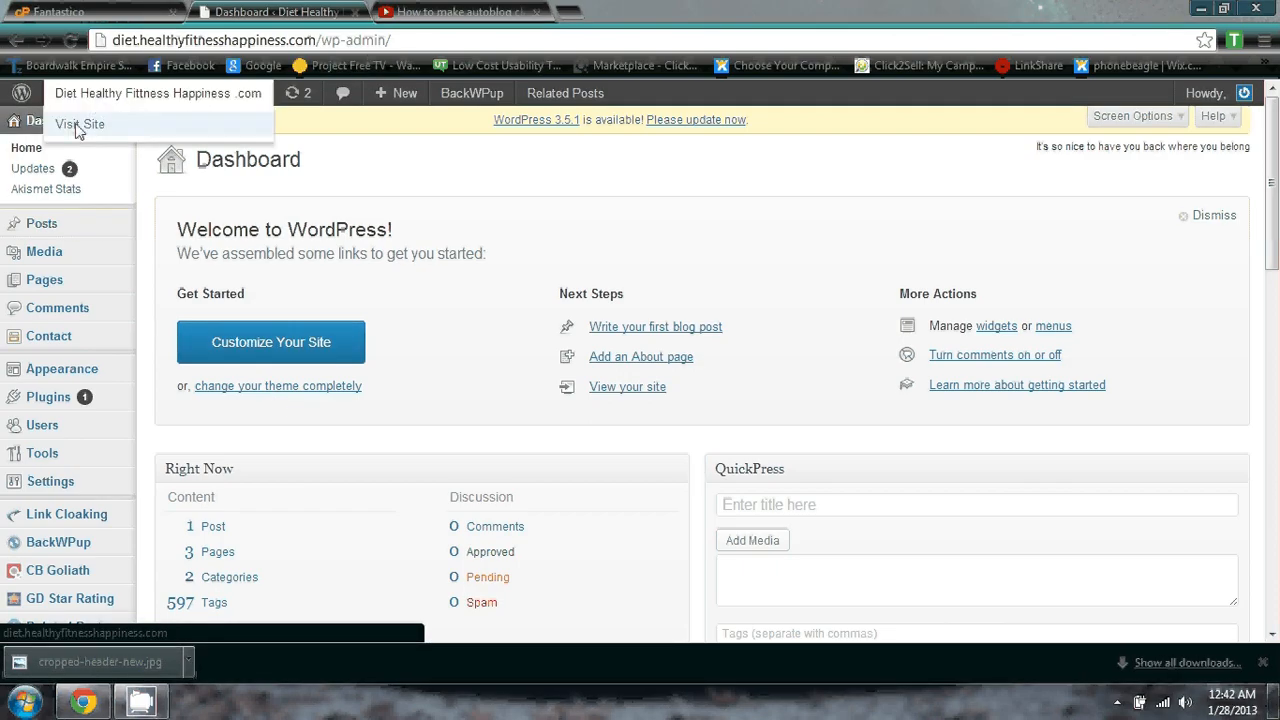
Scroll the live front page to see the food-themed header and Fat Loss Factor post.
{"action": "left_click", "coordinate": [84, 124]}
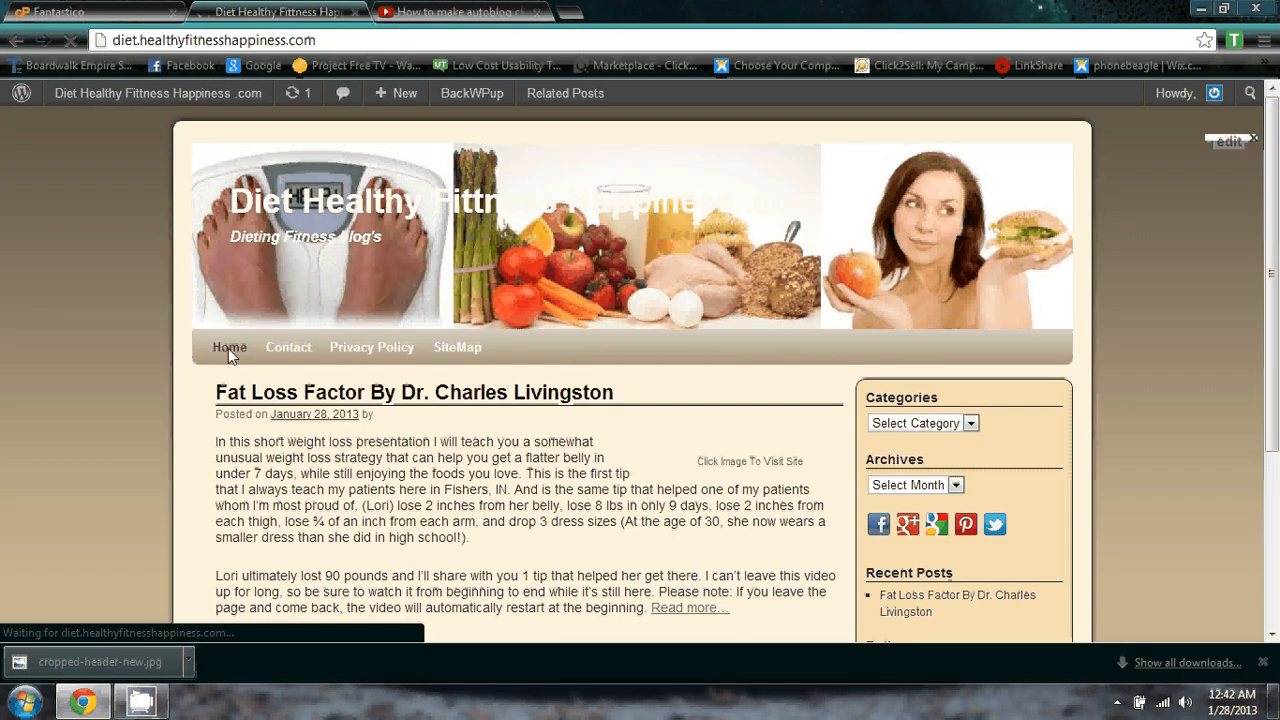
{"action": "scroll", "coordinate": [462, 408], "scroll_direction": "down", "scroll_amount": 1}
{"action": "scroll", "coordinate": [462, 408], "scroll_direction": "down", "scroll_amount": 1}
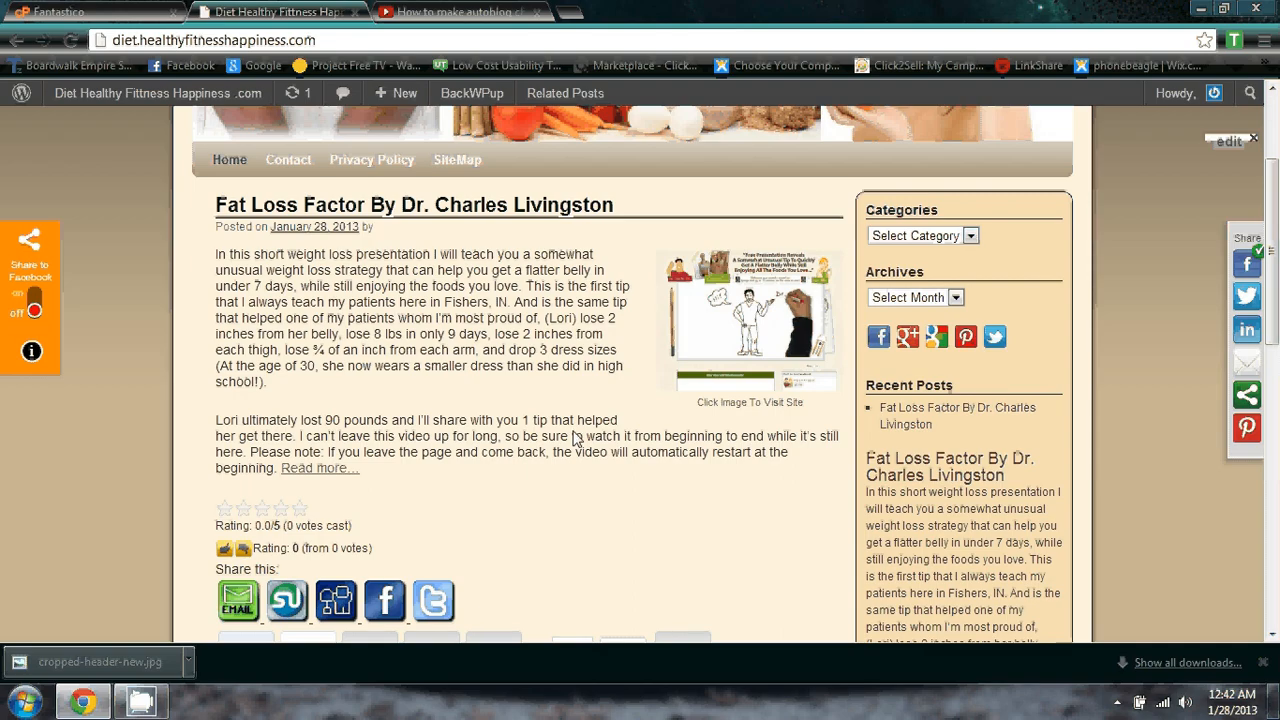
{"action": "scroll", "coordinate": [466, 407], "scroll_direction": "up", "scroll_amount": 2}
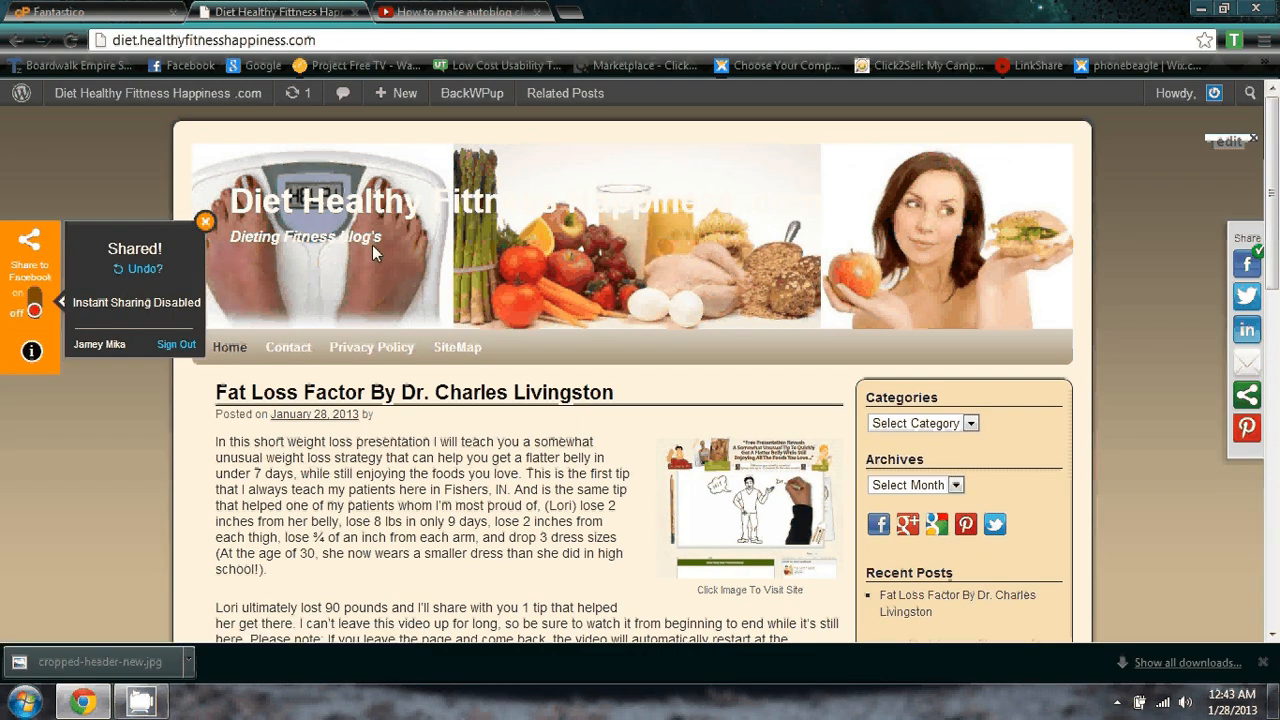
{"action": "scroll", "coordinate": [530, 227], "scroll_direction": "down", "scroll_amount": 3}
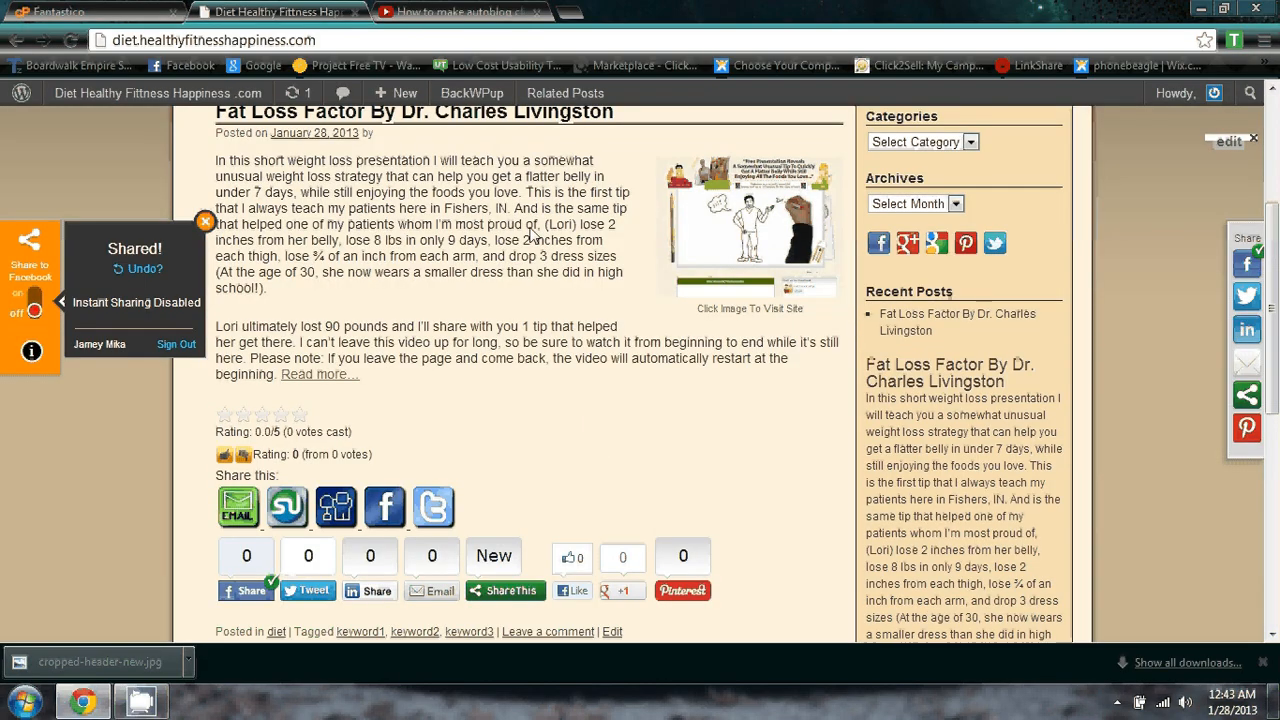
{"action": "scroll", "coordinate": [530, 233], "scroll_direction": "up", "scroll_amount": 3}
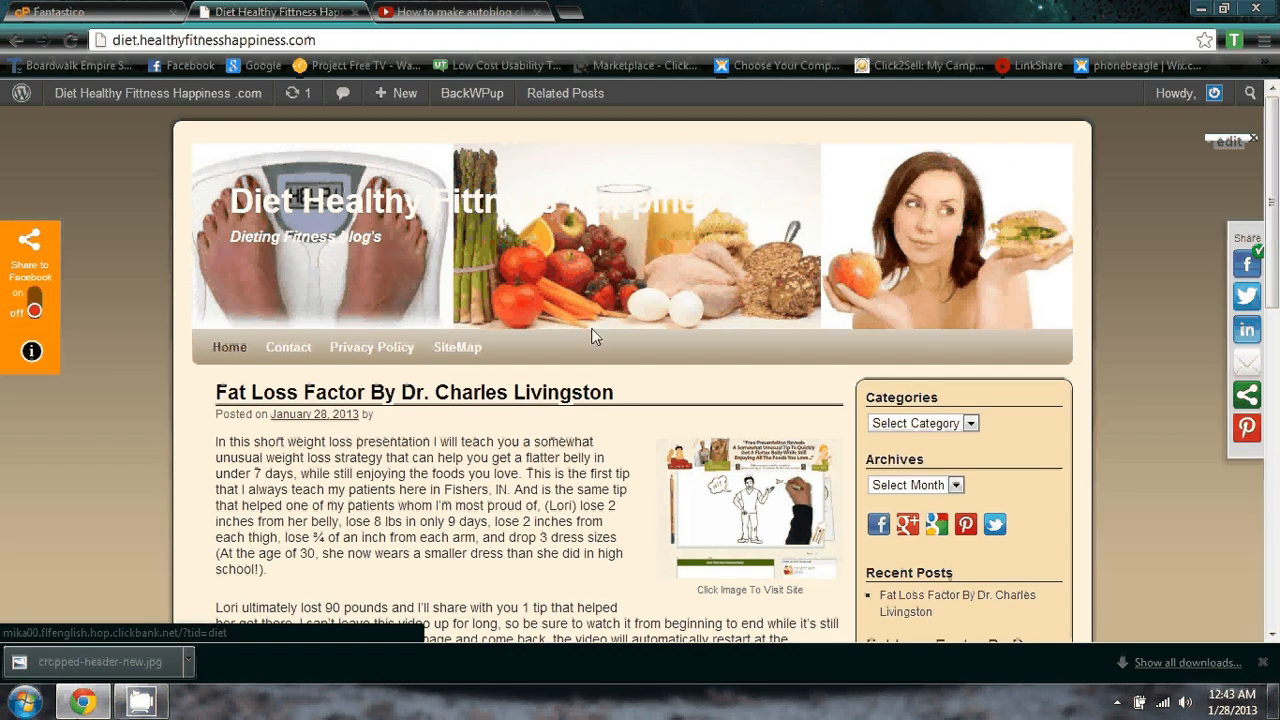
{"action": "mouse_move", "coordinate": [113, 95]}
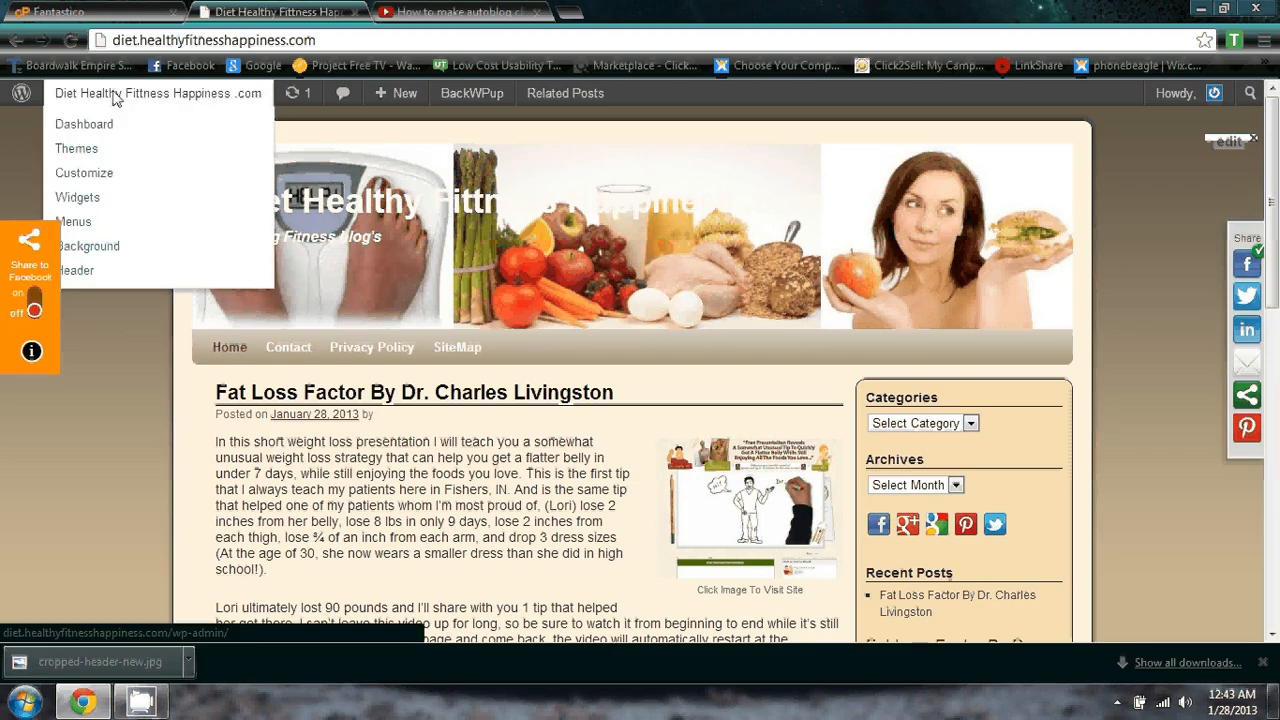
Go to Appearance > Themes > Install Themes and show the Featured themes.
{"action": "left_click", "coordinate": [83, 151]}
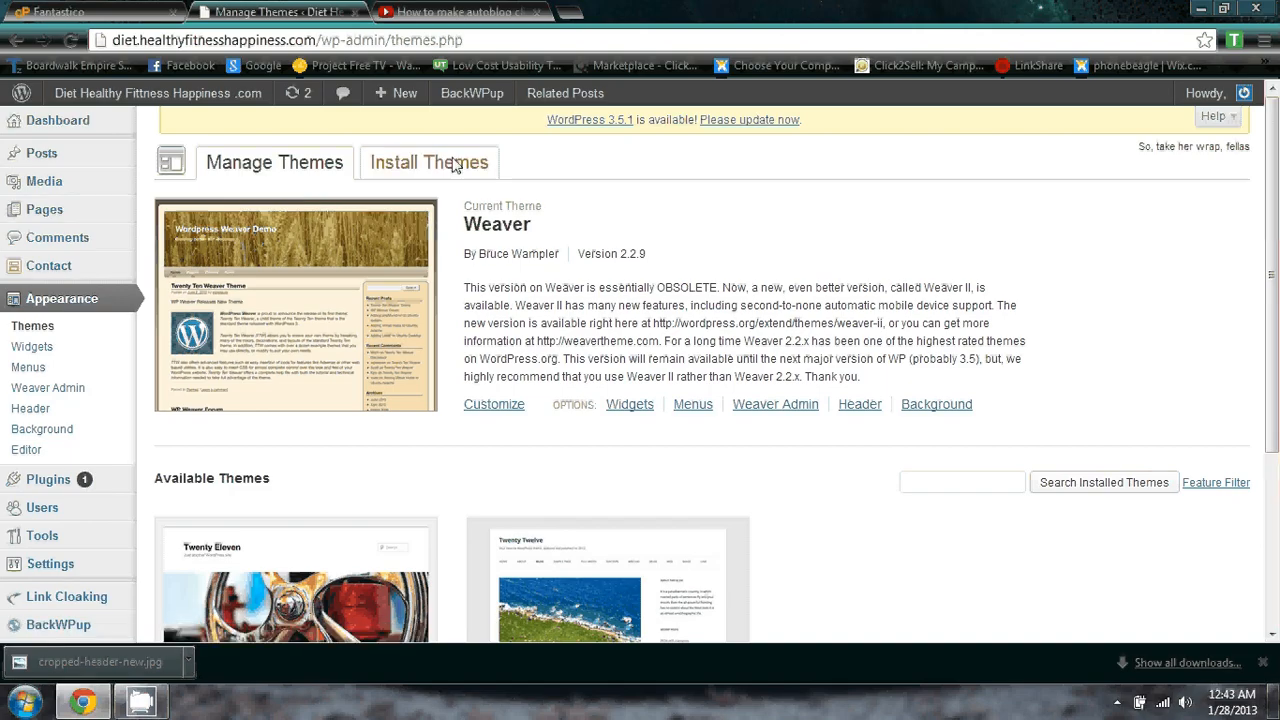
{"action": "left_click", "coordinate": [452, 165]}
{"action": "scroll", "coordinate": [405, 232], "scroll_direction": "down", "scroll_amount": 2}
{"action": "scroll", "coordinate": [400, 234], "scroll_direction": "up", "scroll_amount": 1}
{"action": "scroll", "coordinate": [398, 234], "scroll_direction": "up", "scroll_amount": 1}
{"action": "left_click", "coordinate": [281, 199]}
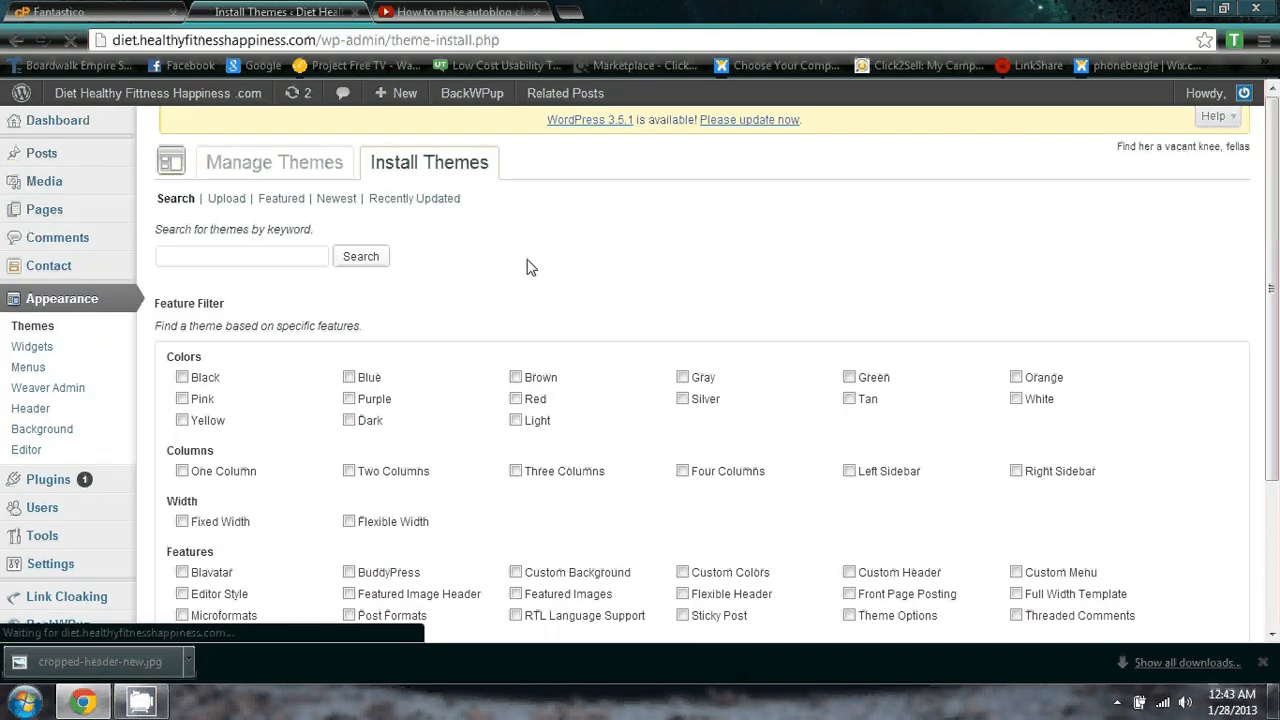
Find Pinboard in the featured list, install it and activate it.
{"action": "scroll", "coordinate": [540, 257], "scroll_direction": "down", "scroll_amount": 4}
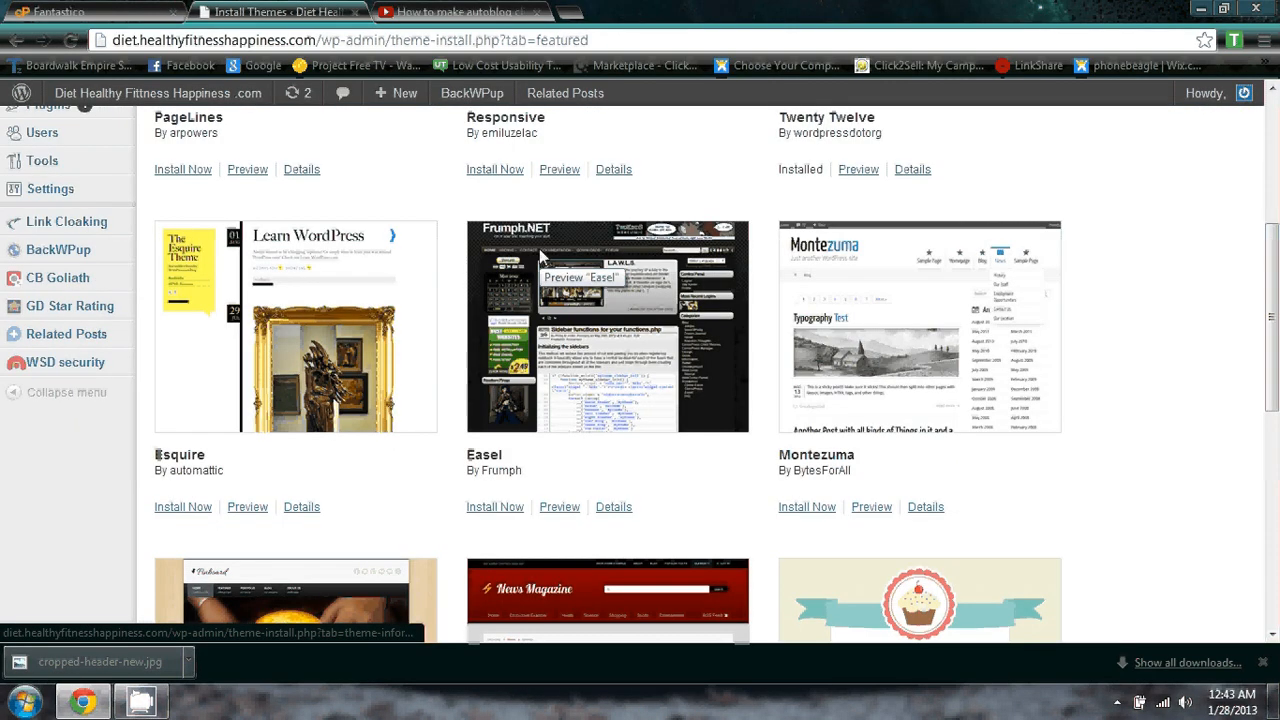
{"action": "scroll", "coordinate": [540, 255], "scroll_direction": "down", "scroll_amount": 7}
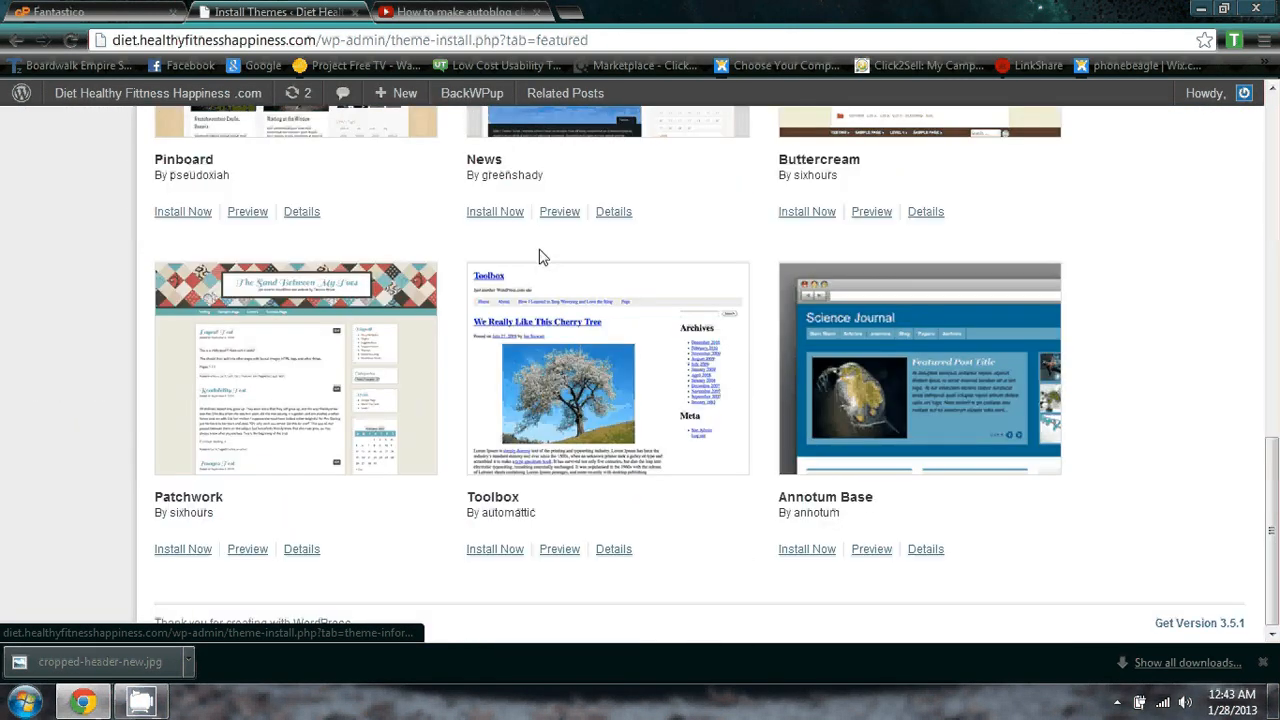
{"action": "scroll", "coordinate": [539, 256], "scroll_direction": "up", "scroll_amount": 3}
{"action": "scroll", "coordinate": [539, 257], "scroll_direction": "down", "scroll_amount": 3}
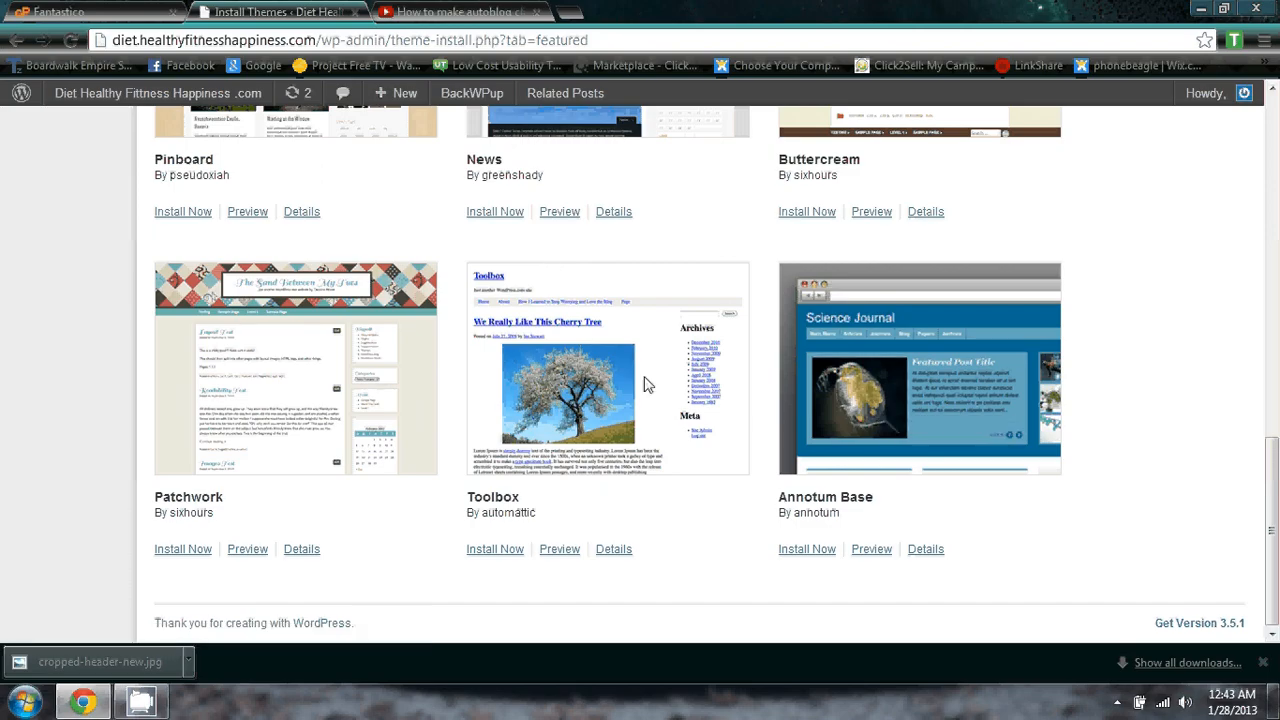
{"action": "scroll", "coordinate": [645, 383], "scroll_direction": "up", "scroll_amount": 4}
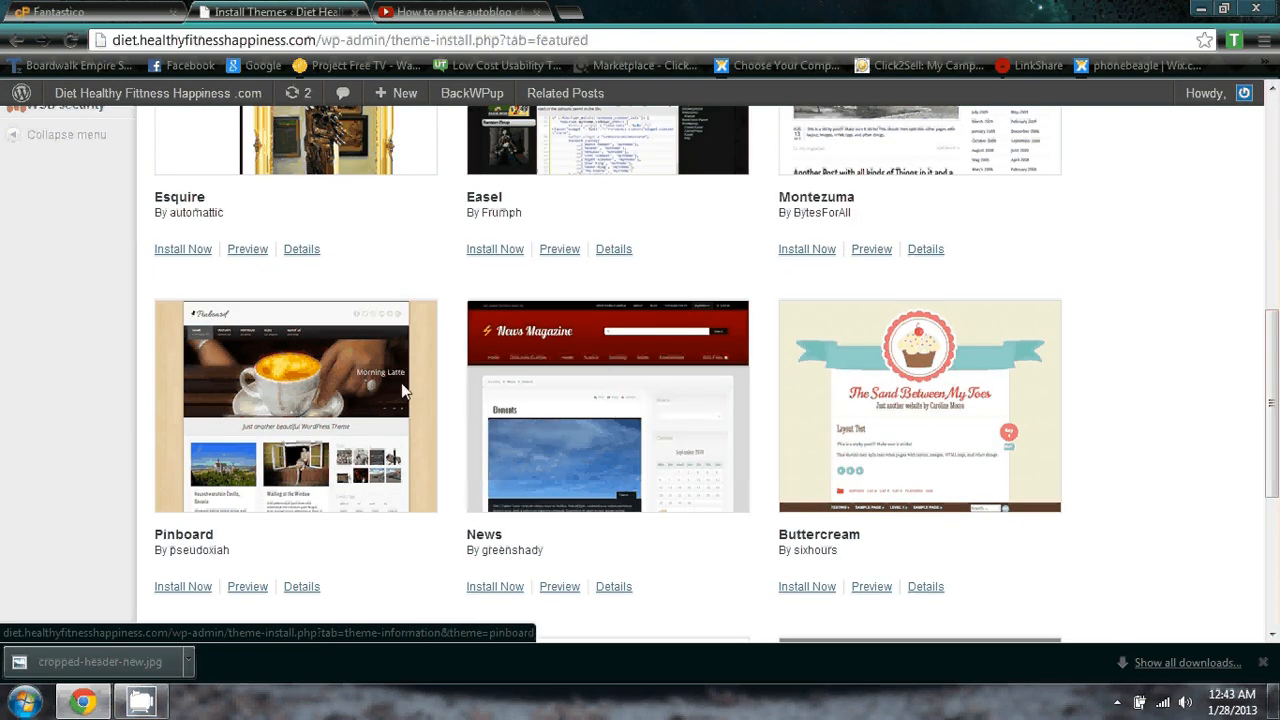
{"action": "scroll", "coordinate": [386, 386], "scroll_direction": "down", "scroll_amount": 2}
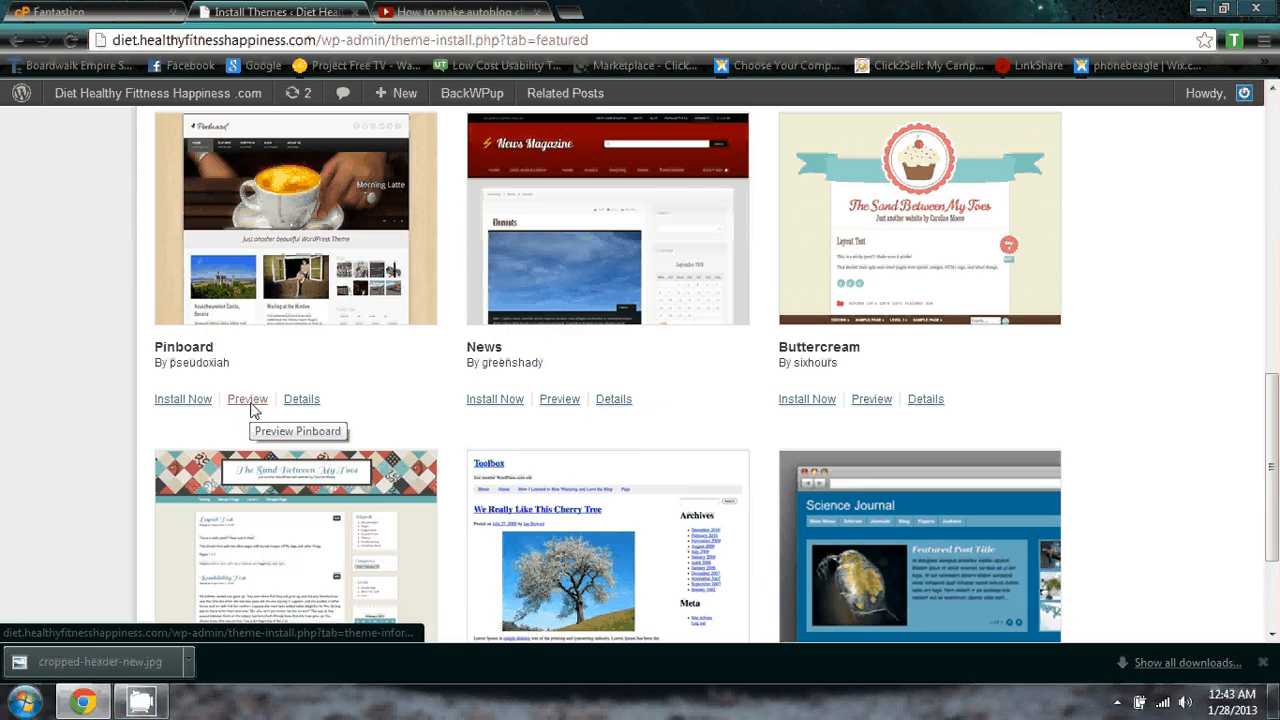
{"action": "left_click", "coordinate": [195, 401]}
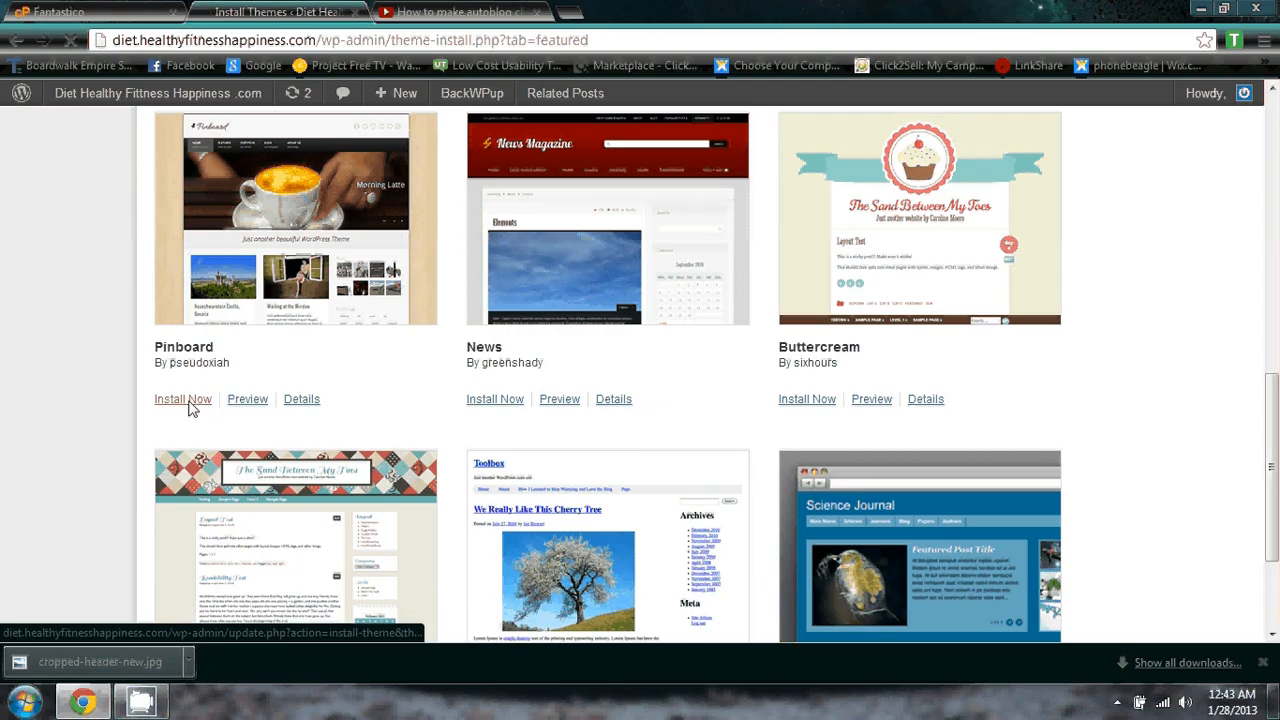
{"action": "left_click", "coordinate": [242, 301]}
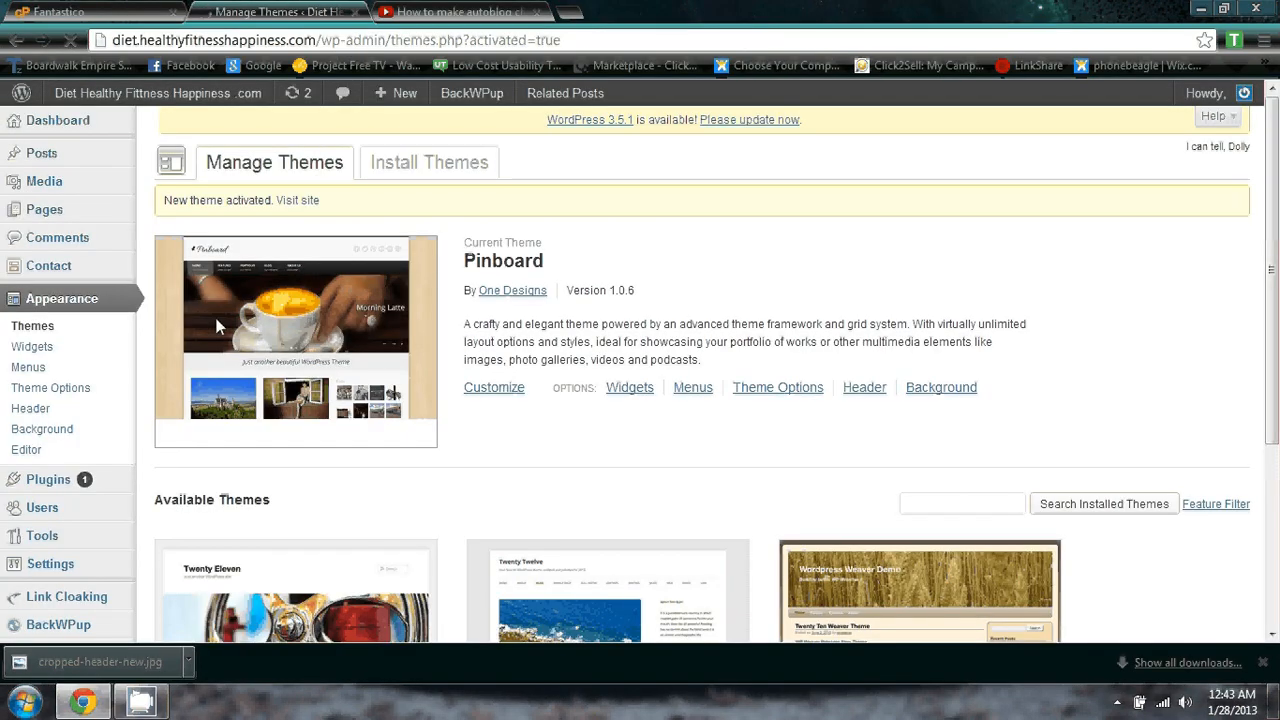
View the live site in Pinboard and open then close the Select Category dropdown.
{"action": "mouse_move", "coordinate": [102, 104]}
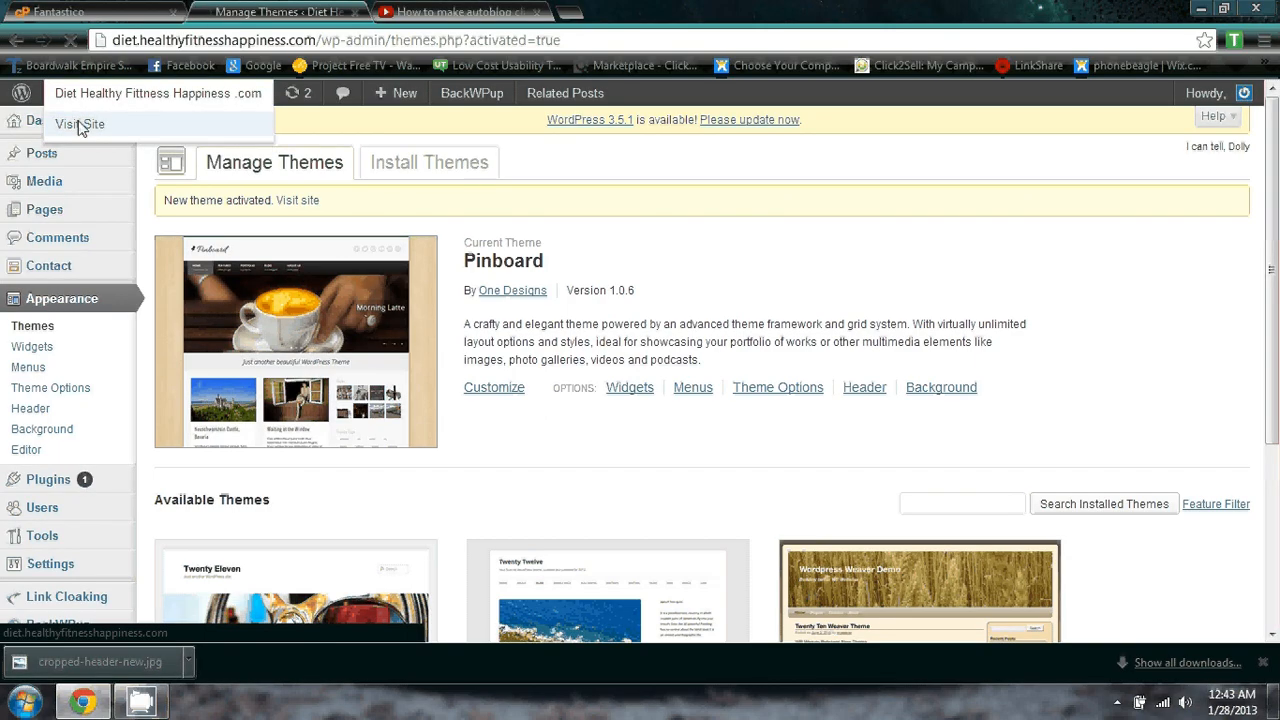
{"action": "left_click", "coordinate": [80, 125]}
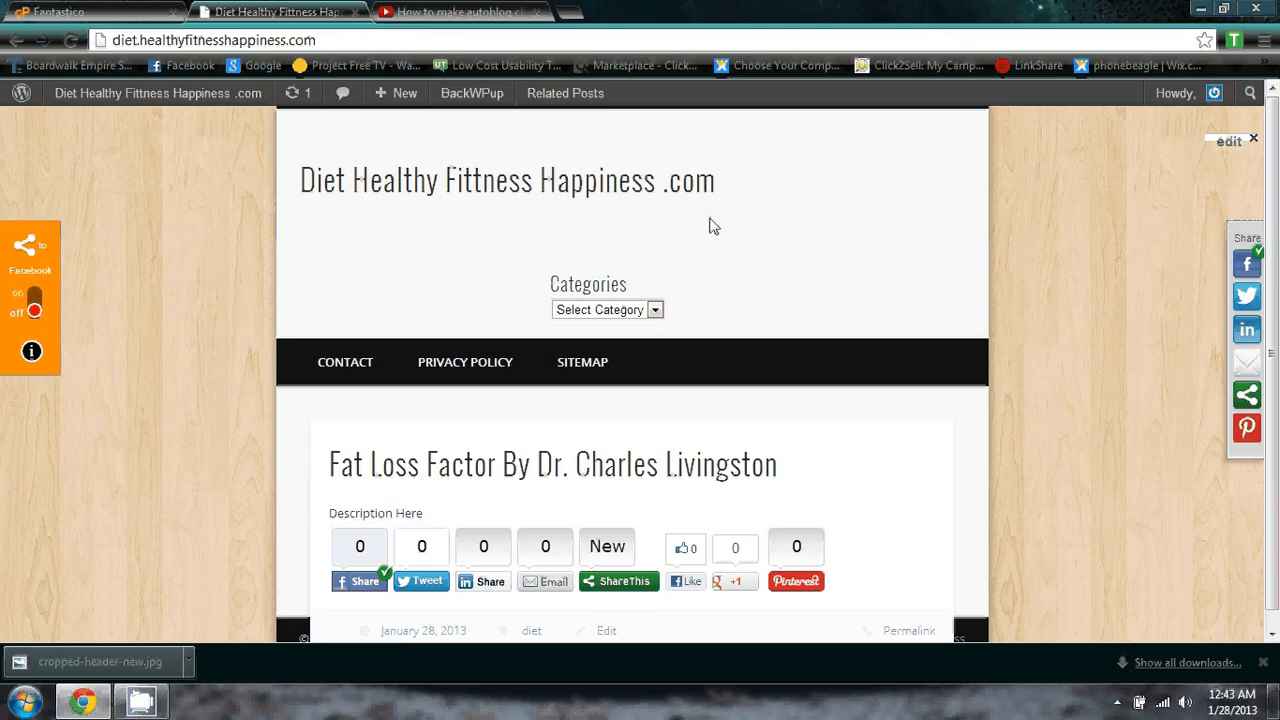
{"action": "scroll", "coordinate": [580, 229], "scroll_direction": "down", "scroll_amount": 1}
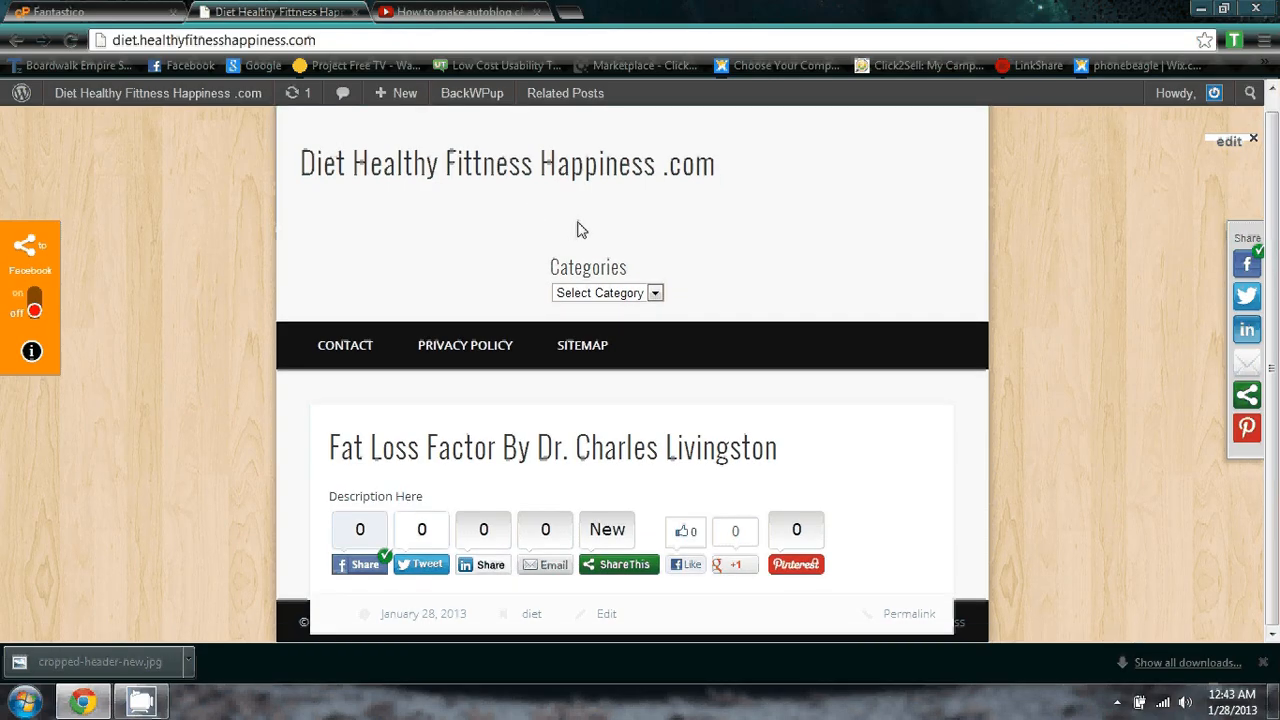
{"action": "left_click", "coordinate": [655, 294]}
{"action": "left_click", "coordinate": [655, 294]}
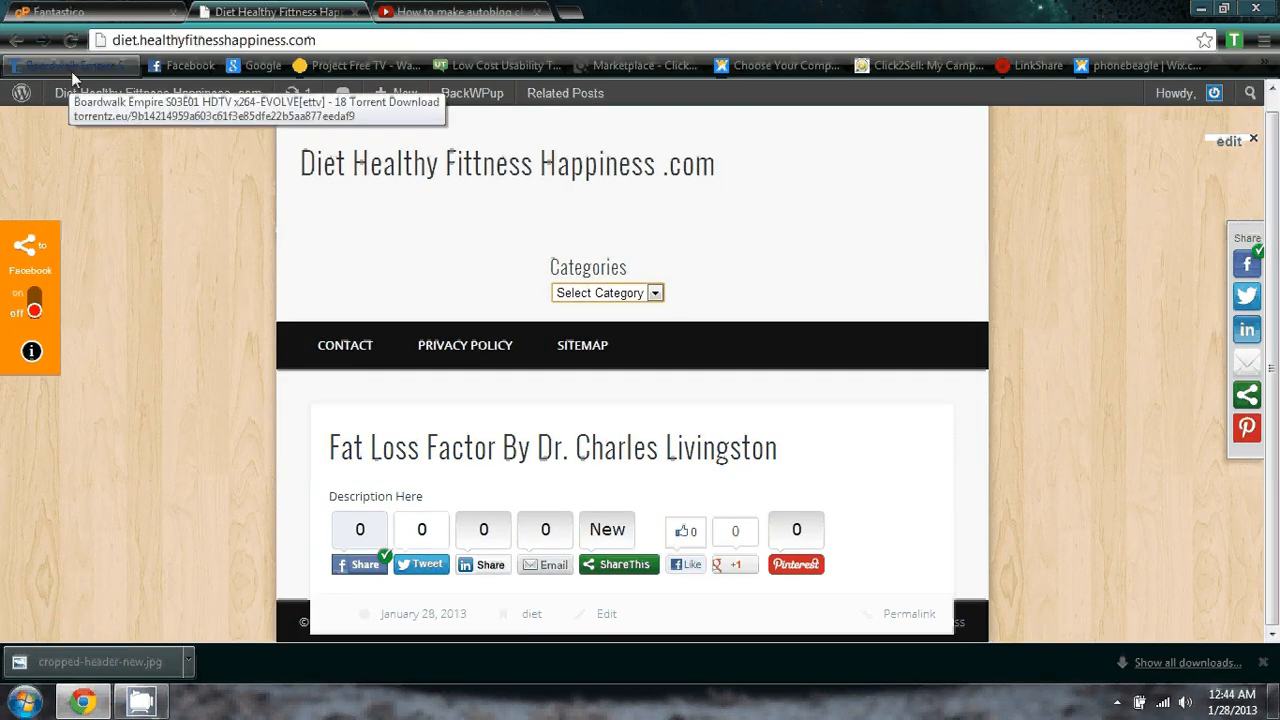
Return to Appearance > Themes and look over the installed themes.
{"action": "mouse_move", "coordinate": [80, 95]}
{"action": "left_click", "coordinate": [87, 151]}
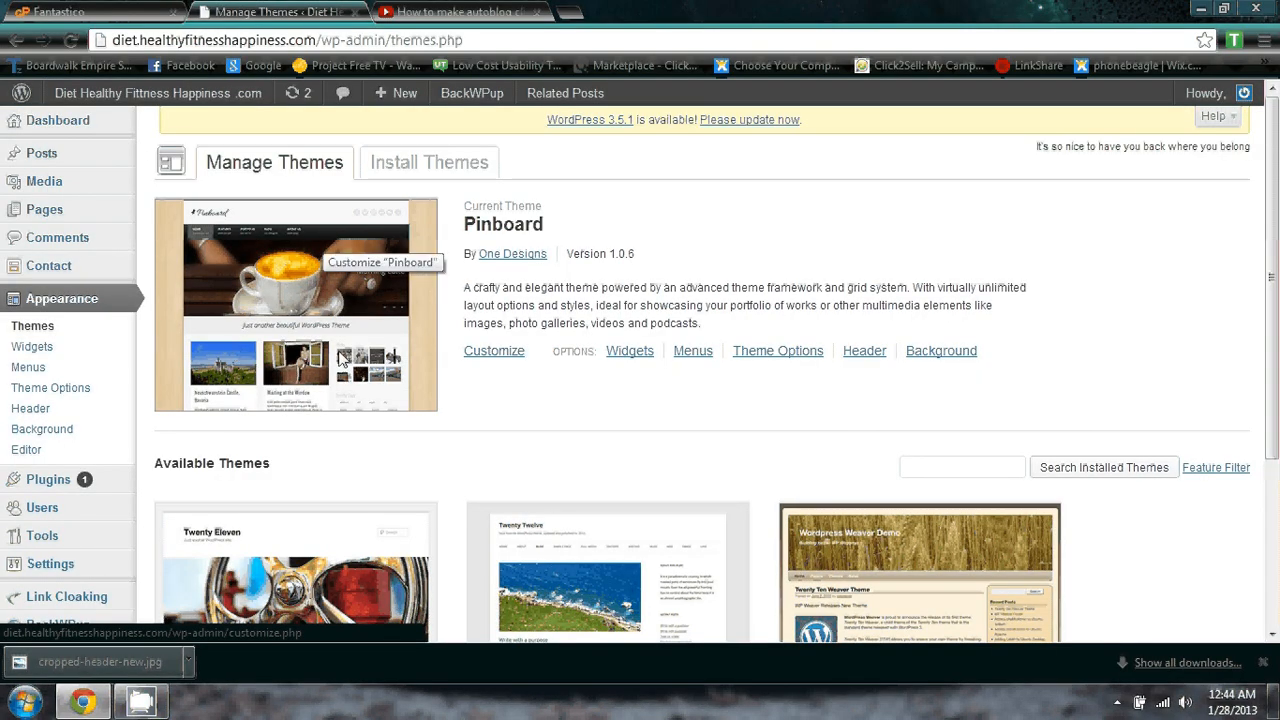
{"action": "scroll", "coordinate": [340, 358], "scroll_direction": "down", "scroll_amount": 2}
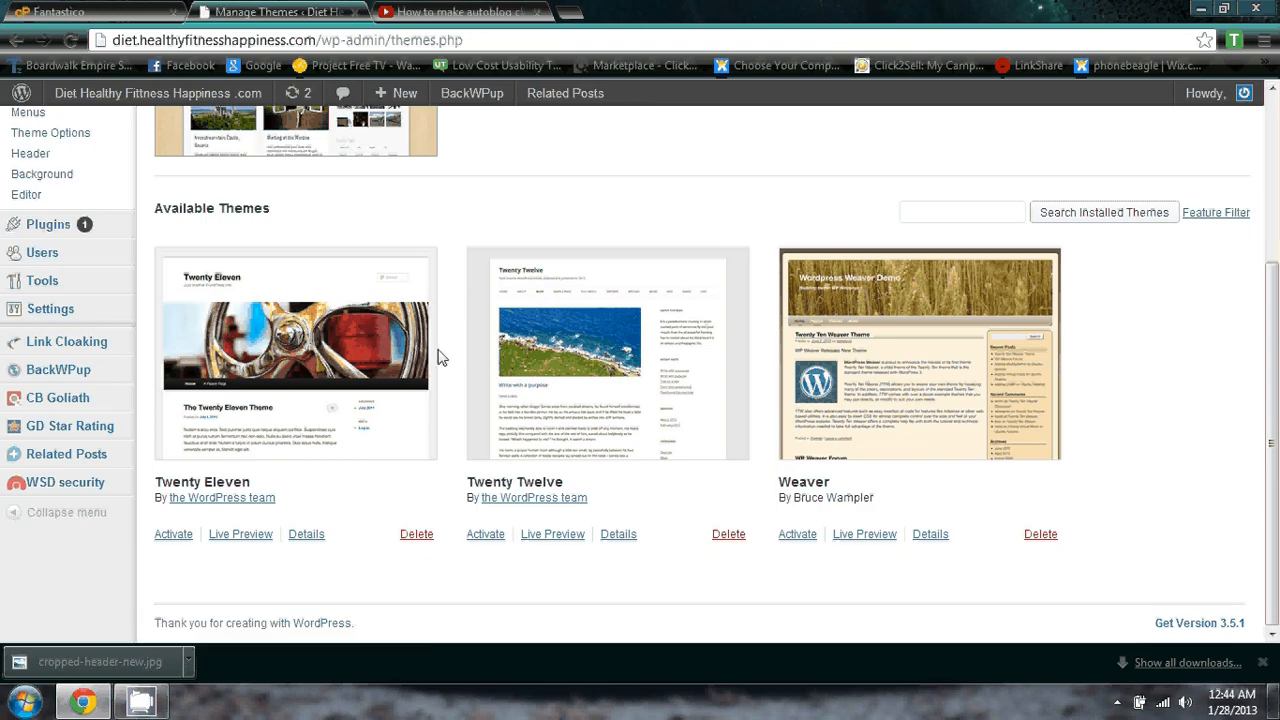
{"action": "scroll", "coordinate": [437, 357], "scroll_direction": "up", "scroll_amount": 2}
{"action": "scroll", "coordinate": [434, 353], "scroll_direction": "down", "scroll_amount": 1}
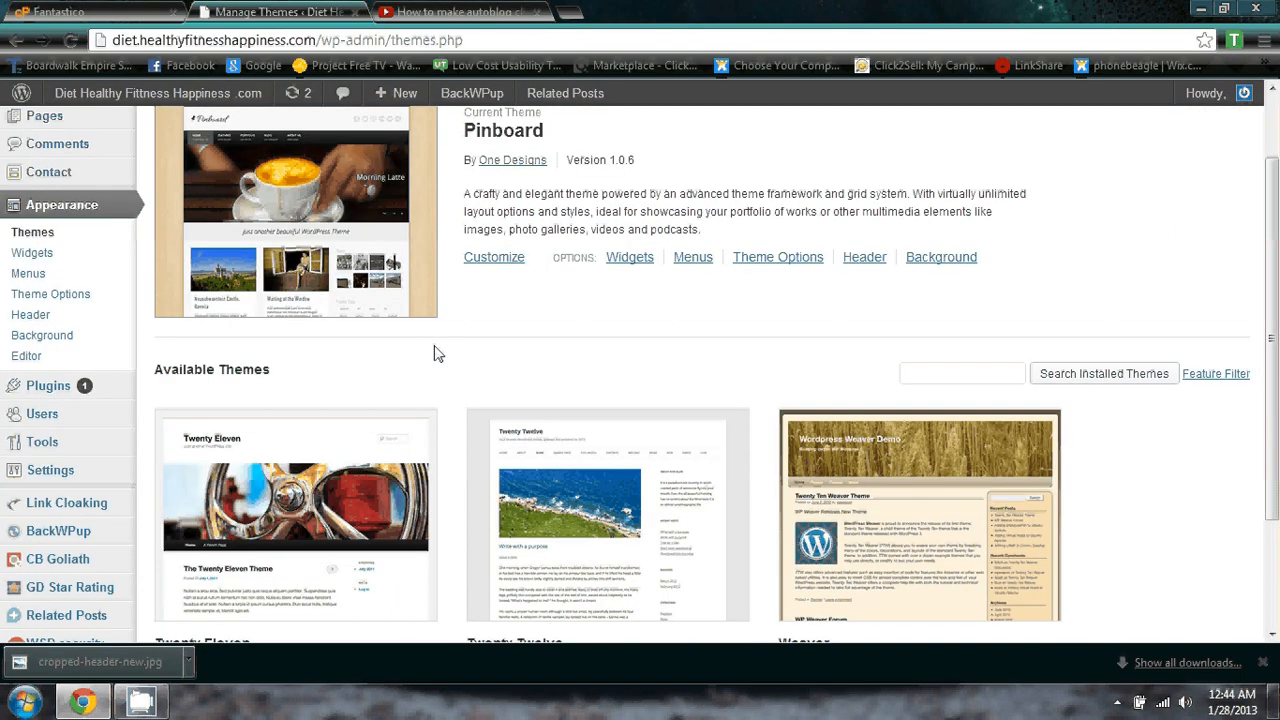
{"action": "scroll", "coordinate": [389, 351], "scroll_direction": "up", "scroll_amount": 1}
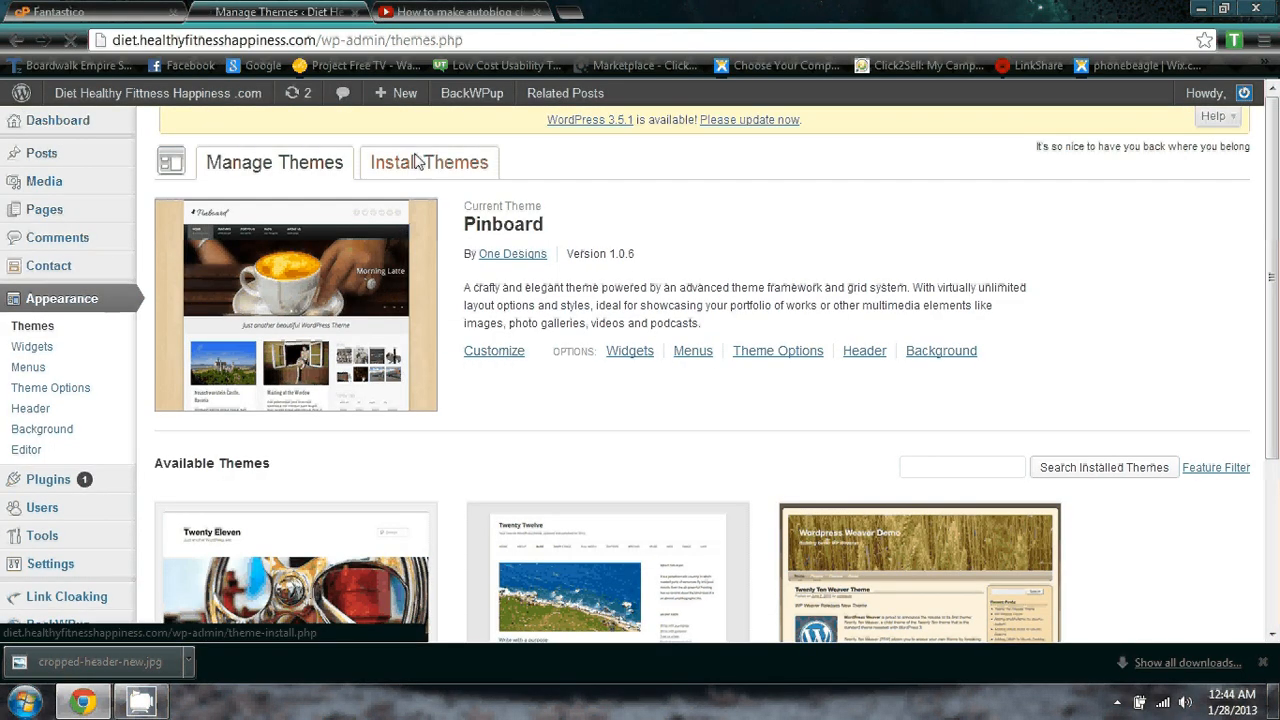
Open Install Themes and browse the Newest themes list.
{"action": "left_click", "coordinate": [400, 165]}
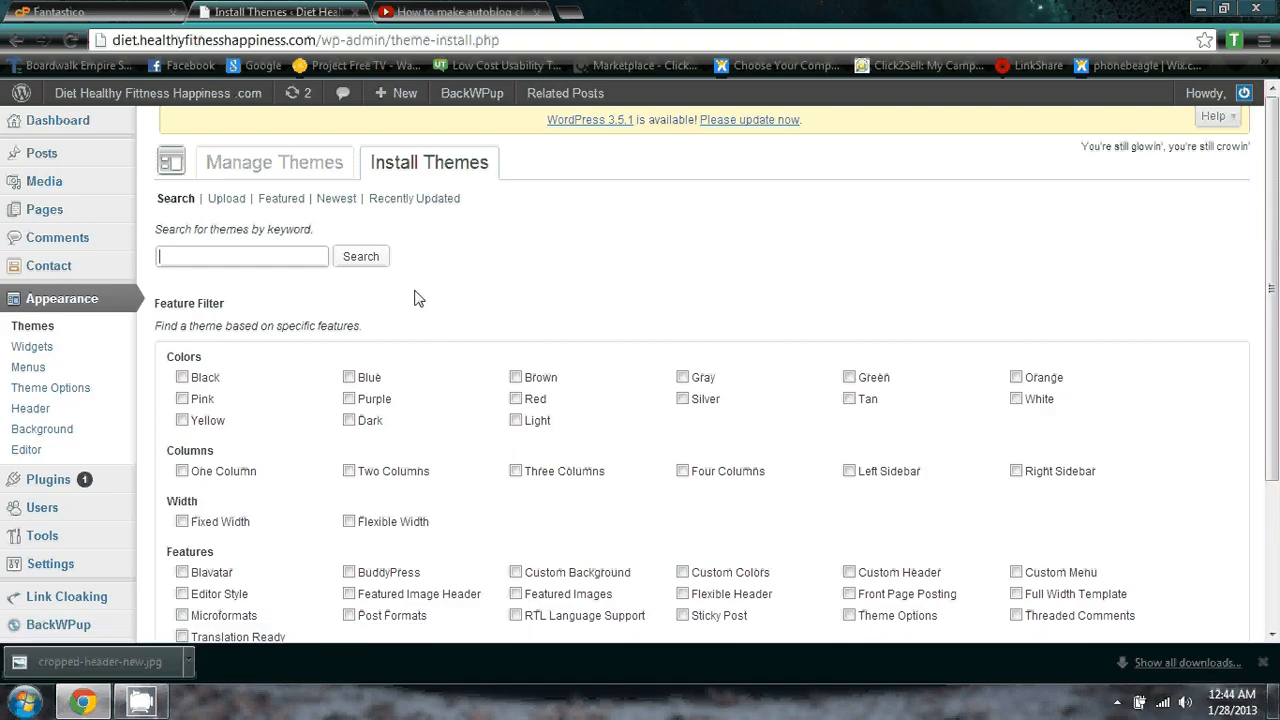
{"action": "left_click", "coordinate": [336, 199]}
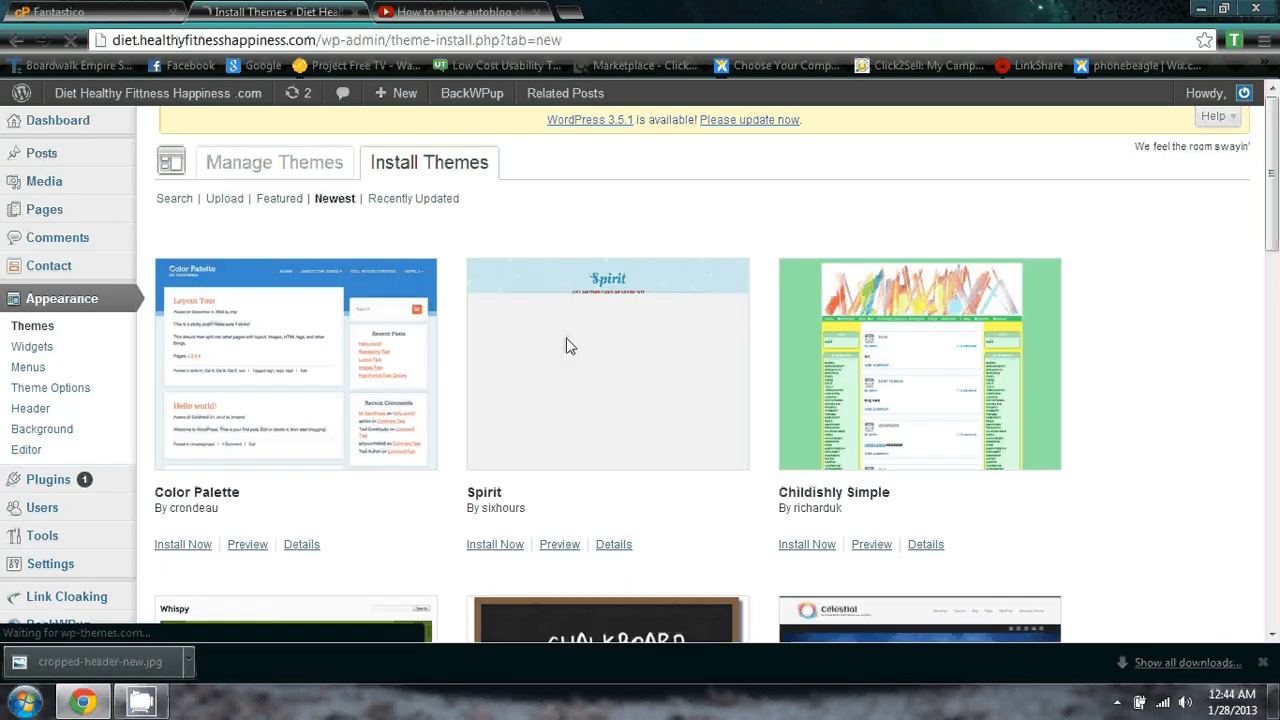
{"action": "scroll", "coordinate": [566, 345], "scroll_direction": "down", "scroll_amount": 3}
{"action": "scroll", "coordinate": [566, 340], "scroll_direction": "down", "scroll_amount": 3}
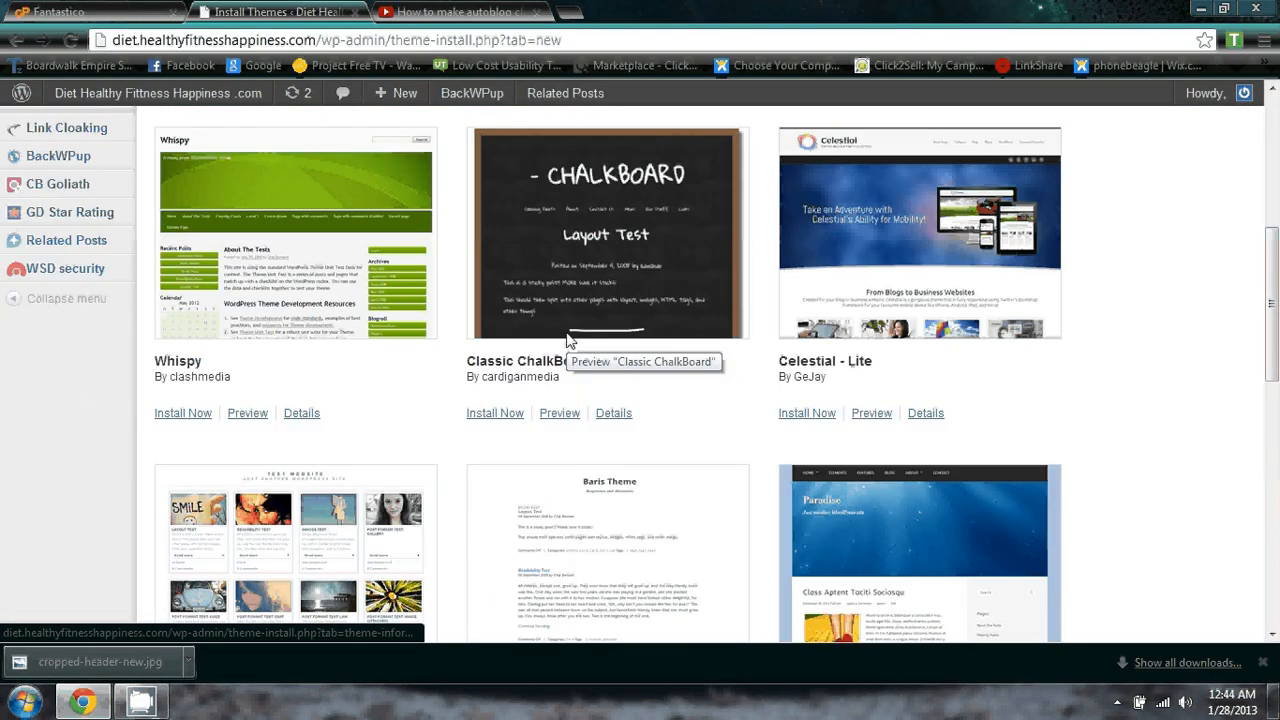
{"action": "scroll", "coordinate": [566, 340], "scroll_direction": "up", "scroll_amount": 2}
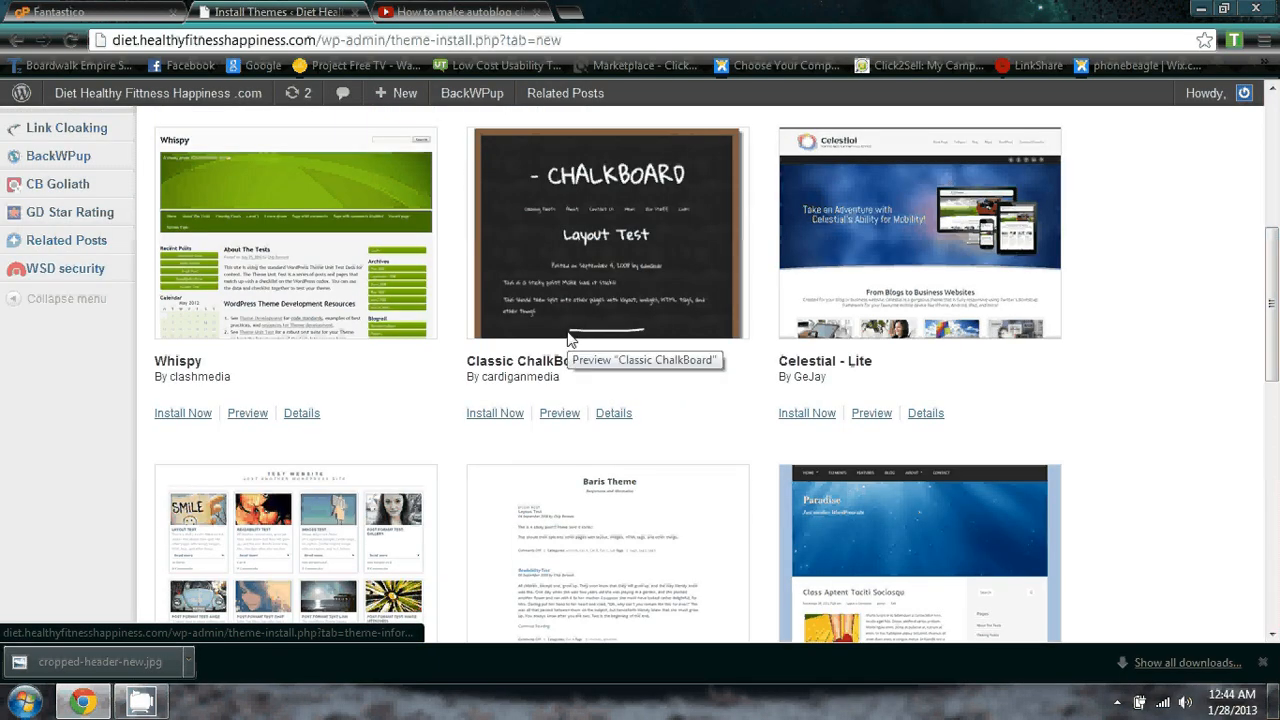
{"action": "scroll", "coordinate": [567, 338], "scroll_direction": "down", "scroll_amount": 5}
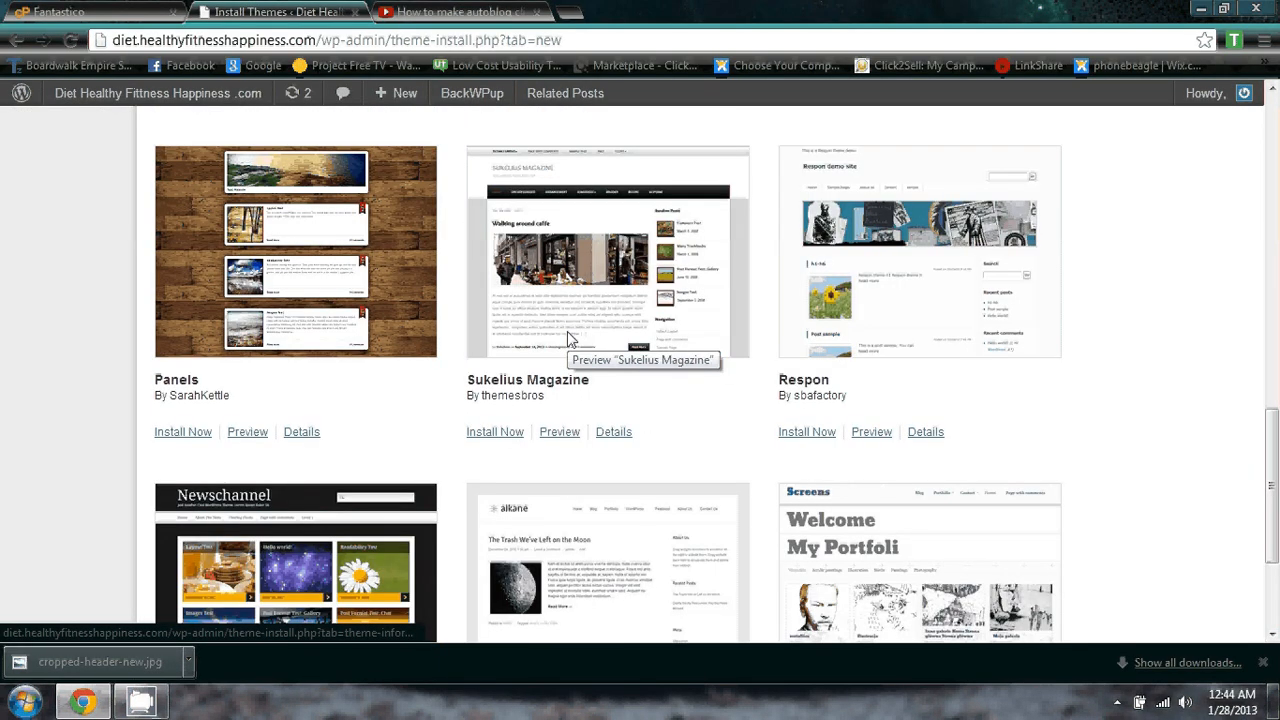
{"action": "scroll", "coordinate": [567, 338], "scroll_direction": "down", "scroll_amount": 3}
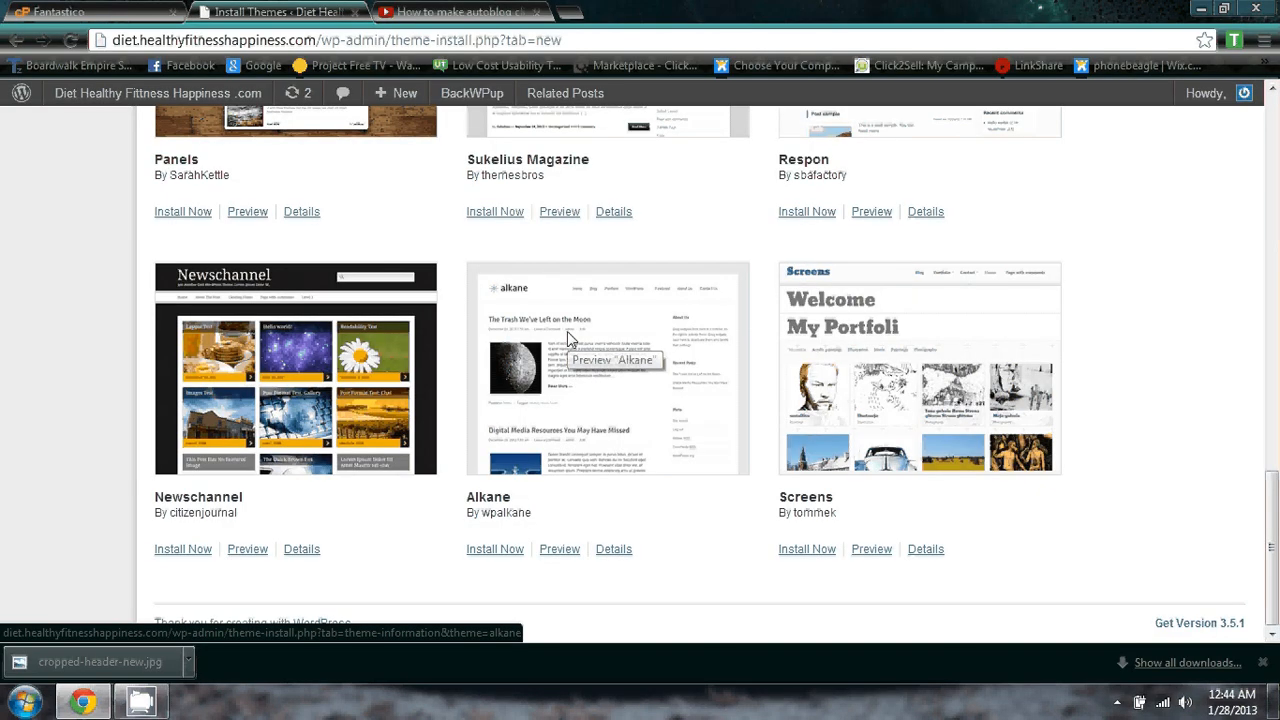
{"action": "scroll", "coordinate": [567, 338], "scroll_direction": "up", "scroll_amount": 6}
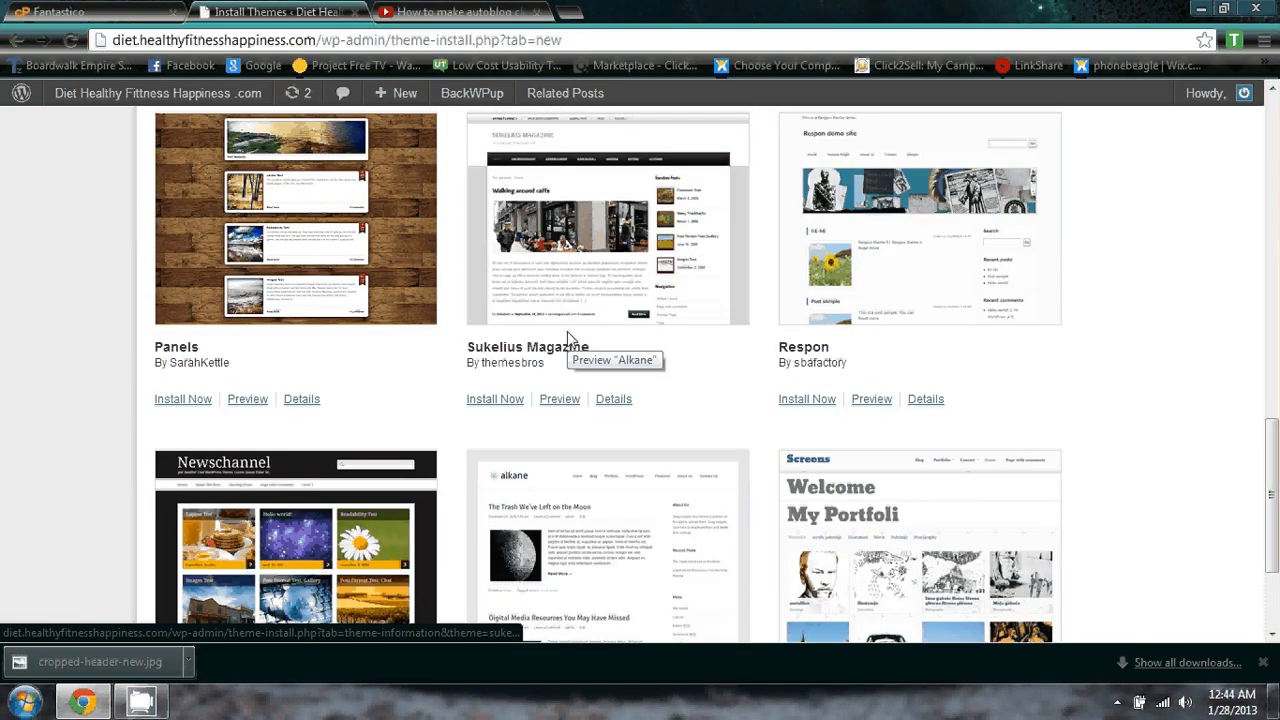
{"action": "scroll", "coordinate": [567, 338], "scroll_direction": "down", "scroll_amount": 3}
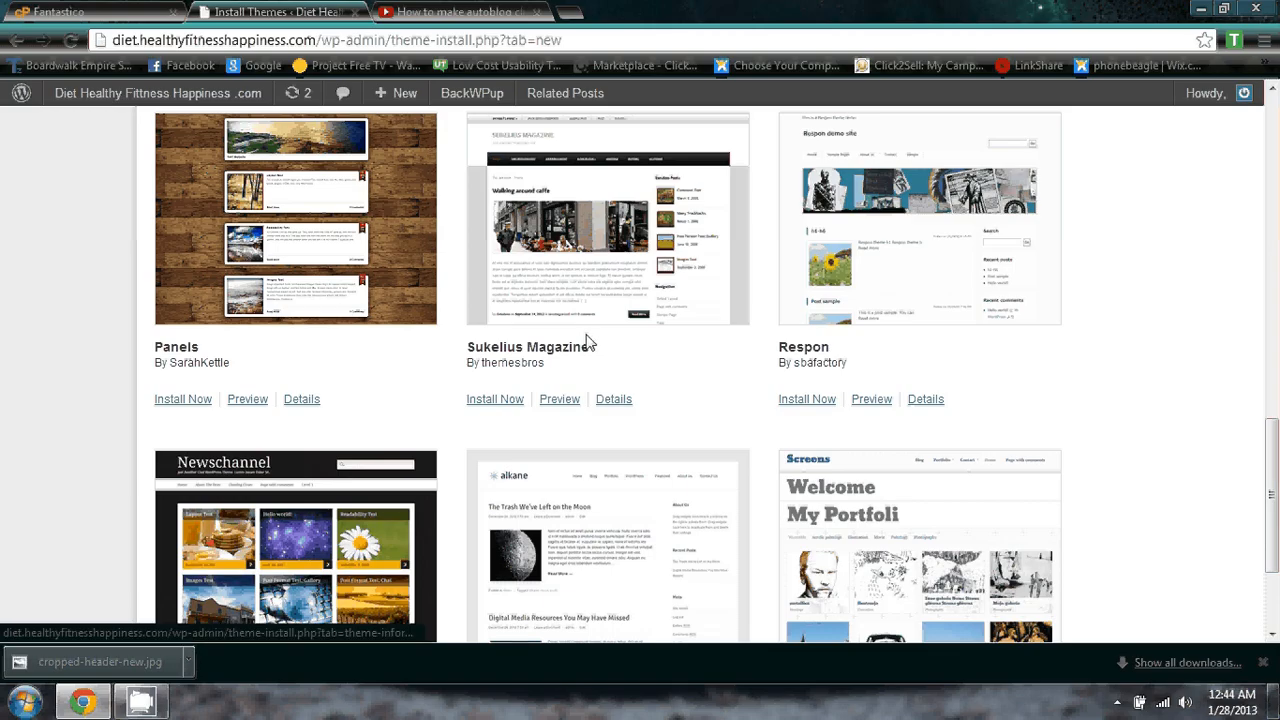
{"action": "scroll", "coordinate": [580, 338], "scroll_direction": "up", "scroll_amount": 10}
{"action": "scroll", "coordinate": [577, 335], "scroll_direction": "up", "scroll_amount": 3}
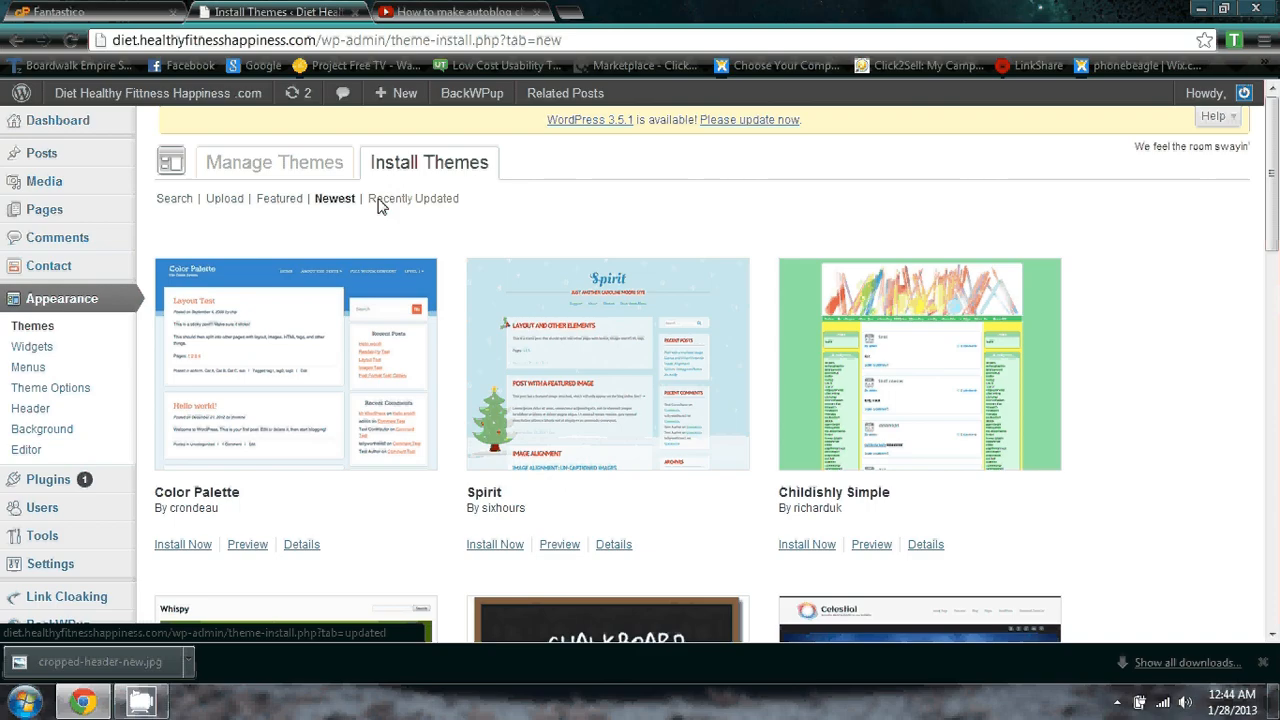
Switch to Recently Updated themes and scroll through Neuro, Response, iRibbon and others.
{"action": "left_click", "coordinate": [410, 200]}
{"action": "scroll", "coordinate": [424, 338], "scroll_direction": "down", "scroll_amount": 2}
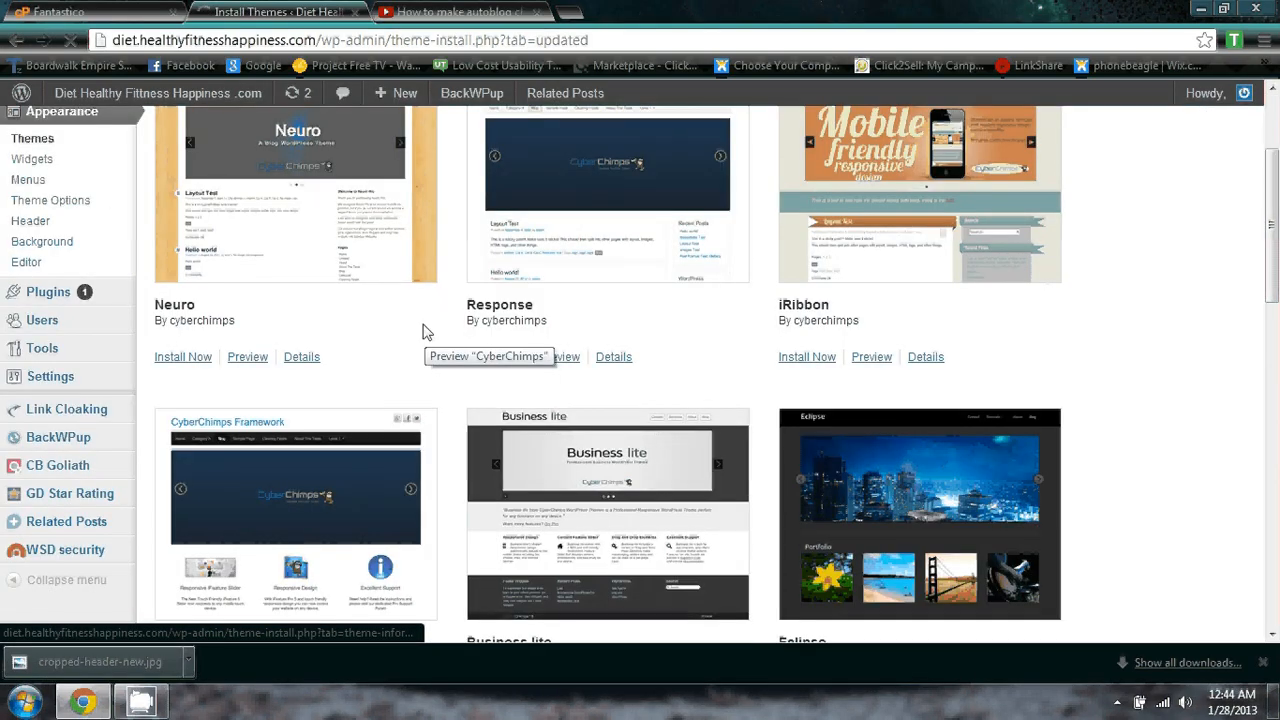
{"action": "scroll", "coordinate": [423, 332], "scroll_direction": "up", "scroll_amount": 1}
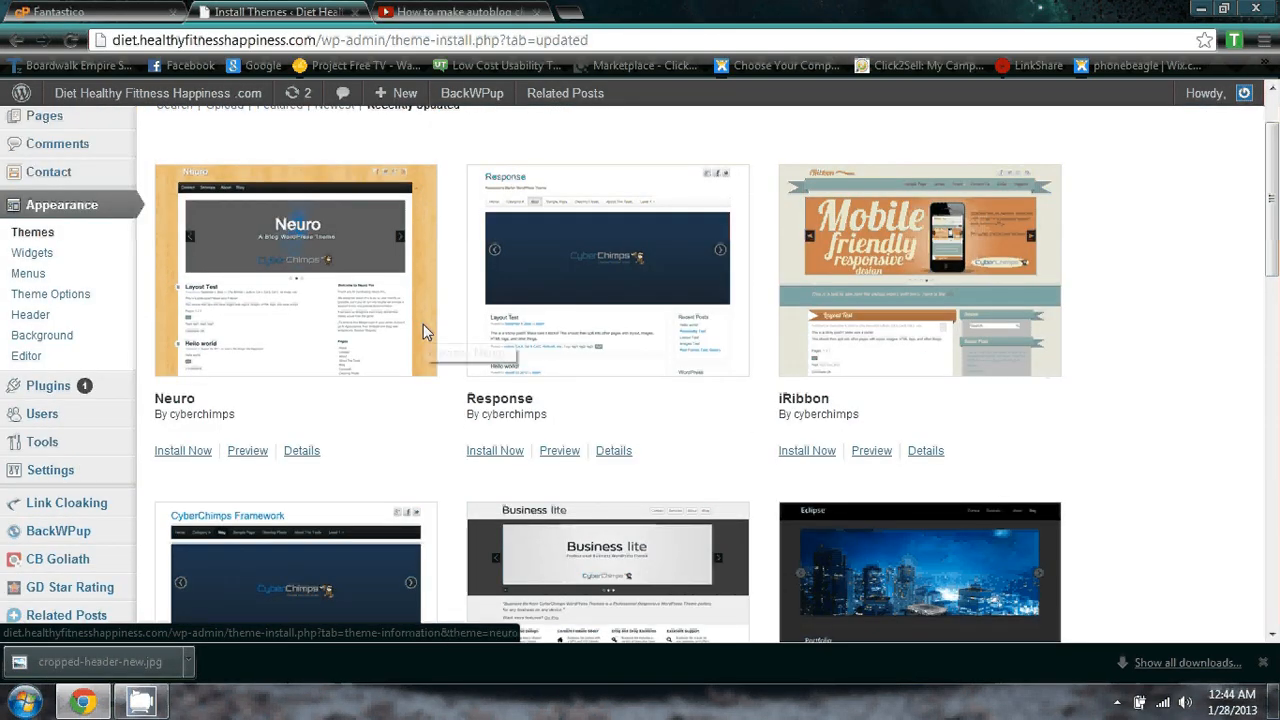
{"action": "scroll", "coordinate": [423, 332], "scroll_direction": "down", "scroll_amount": 2}
{"action": "scroll", "coordinate": [427, 332], "scroll_direction": "up", "scroll_amount": 1}
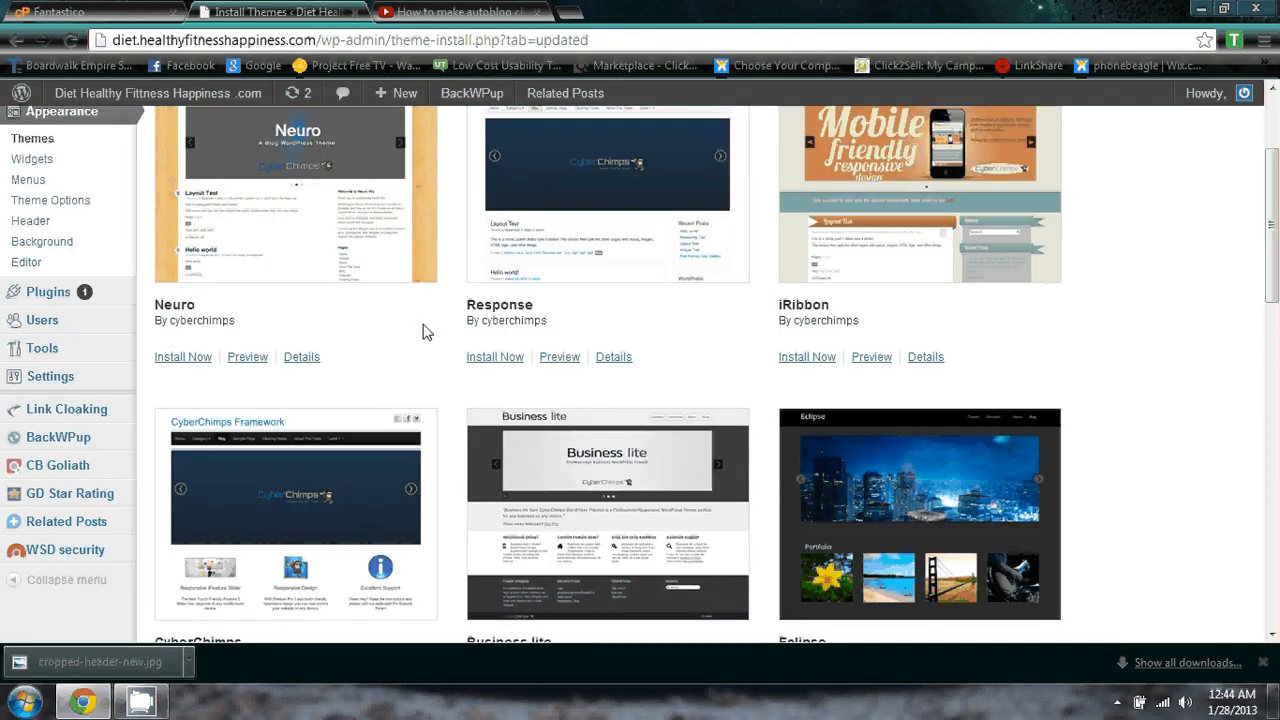
{"action": "scroll", "coordinate": [423, 330], "scroll_direction": "up", "scroll_amount": 1}
{"action": "scroll", "coordinate": [423, 330], "scroll_direction": "down", "scroll_amount": 4}
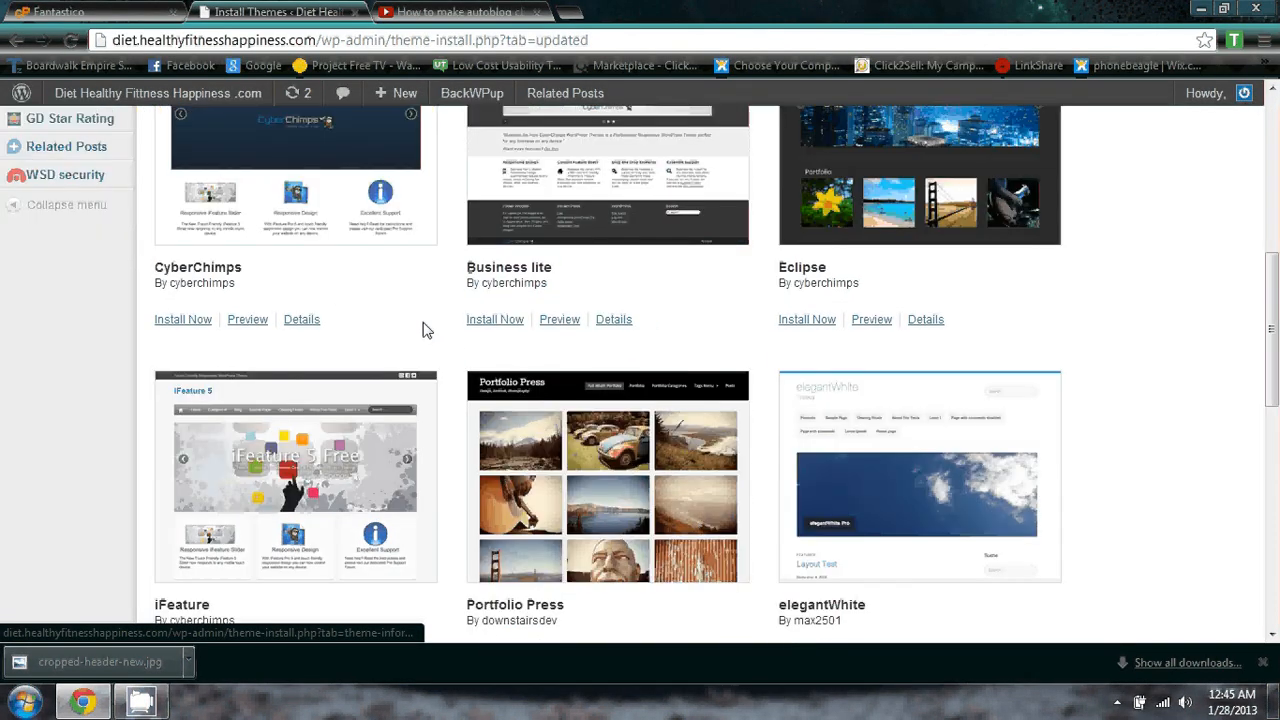
{"action": "scroll", "coordinate": [423, 330], "scroll_direction": "down", "scroll_amount": 5}
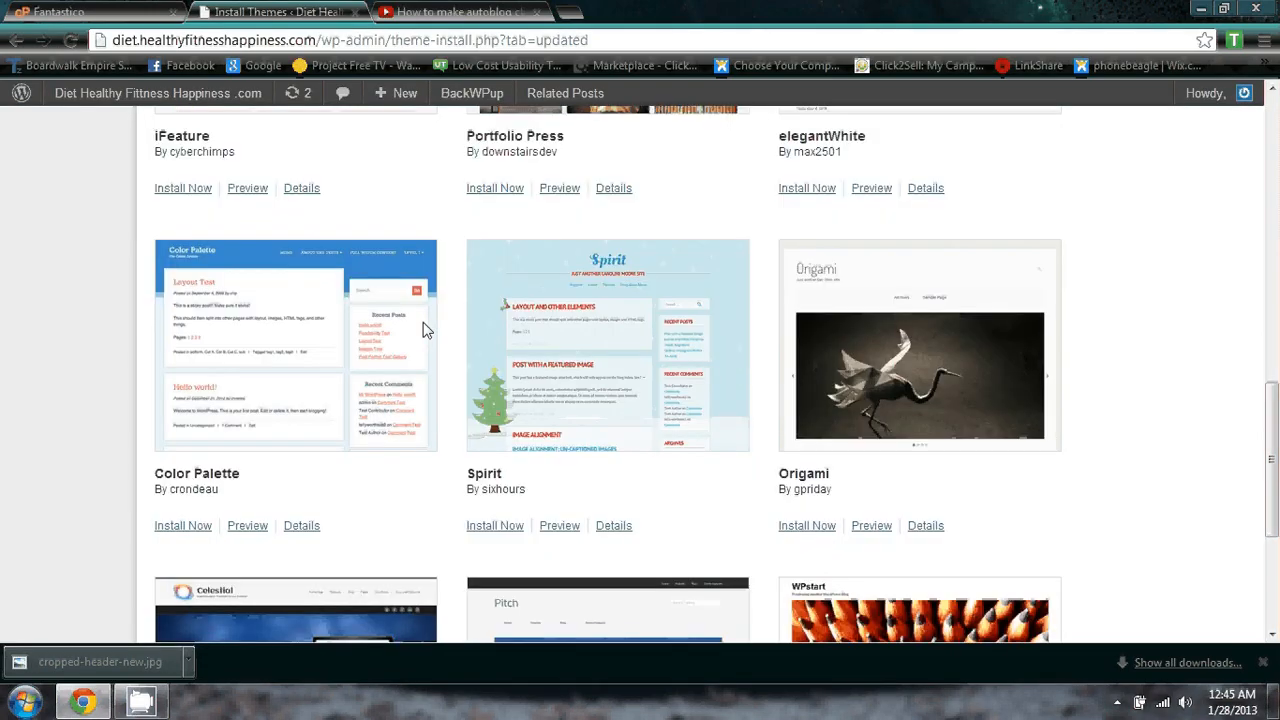
{"action": "scroll", "coordinate": [423, 330], "scroll_direction": "down", "scroll_amount": 3}
{"action": "scroll", "coordinate": [423, 330], "scroll_direction": "up", "scroll_amount": 8}
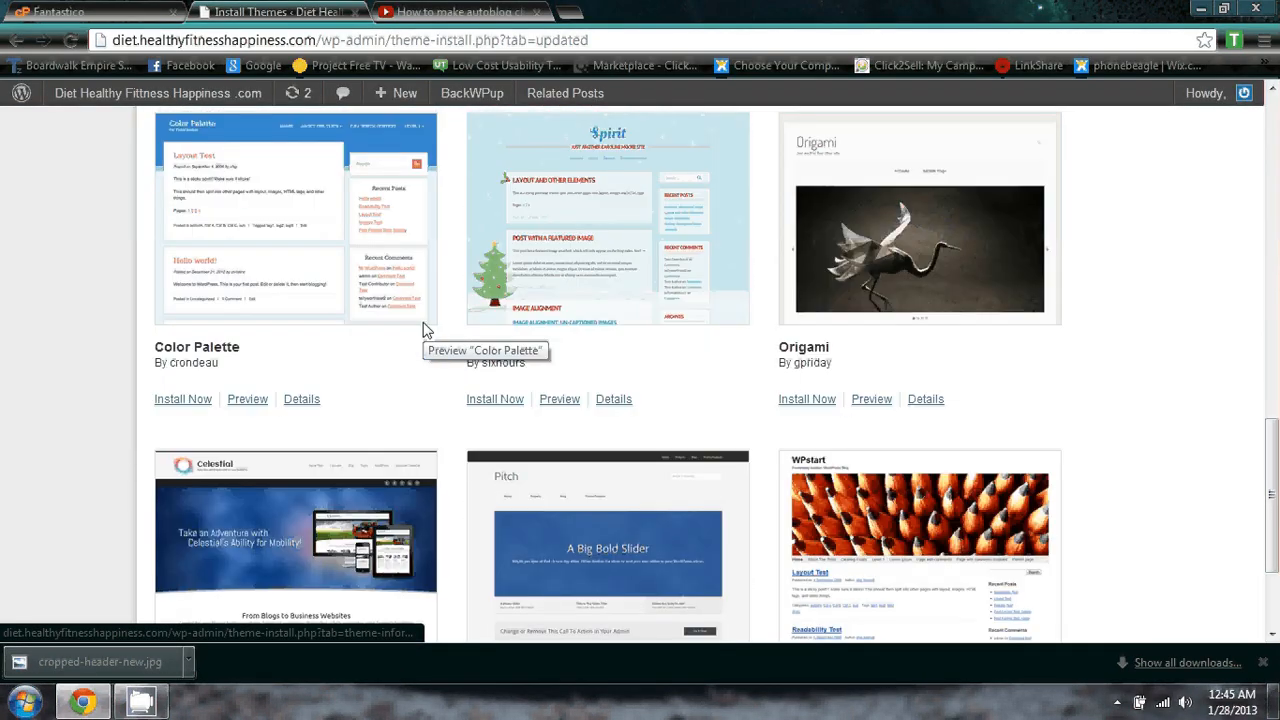
{"action": "scroll", "coordinate": [423, 330], "scroll_direction": "up", "scroll_amount": 2}
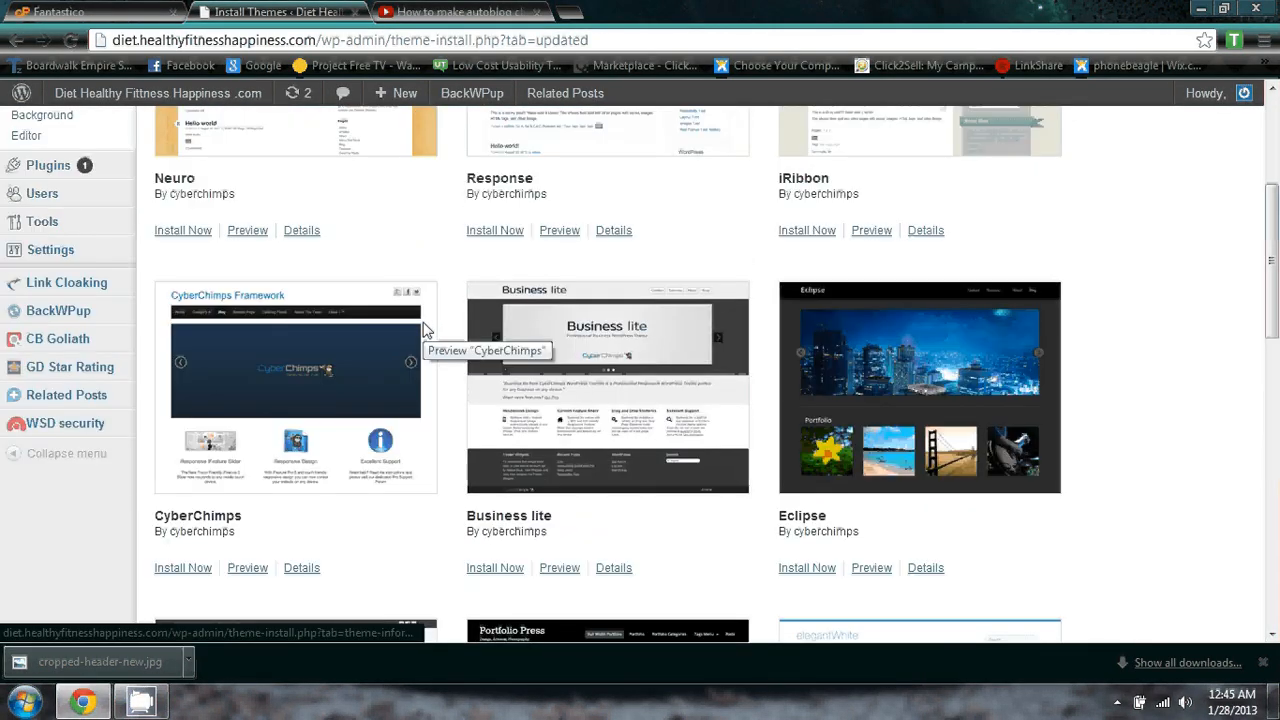
{"action": "scroll", "coordinate": [641, 339], "scroll_direction": "up", "scroll_amount": 4}
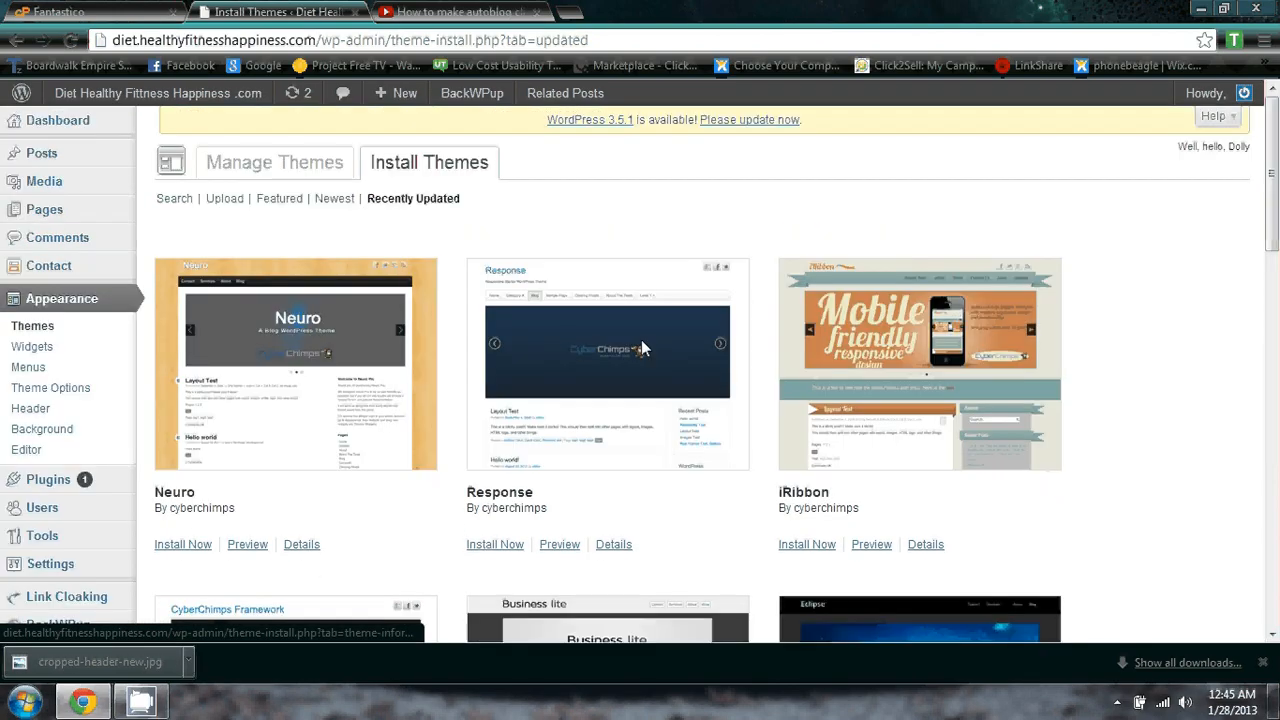
{"action": "scroll", "coordinate": [641, 339], "scroll_direction": "down", "scroll_amount": 2}
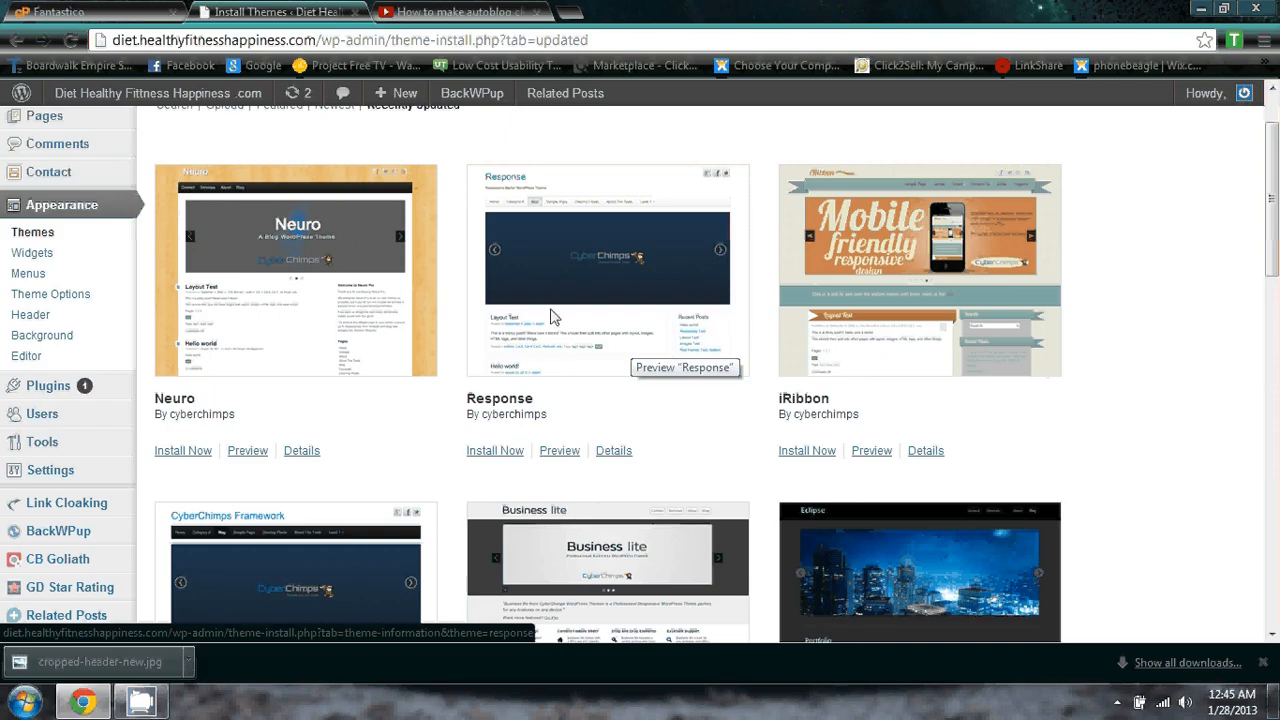
Preview the iRibbon 1.0.25 theme by cyberchimps and scroll through its sample posts.
{"action": "left_click", "coordinate": [785, 298]}
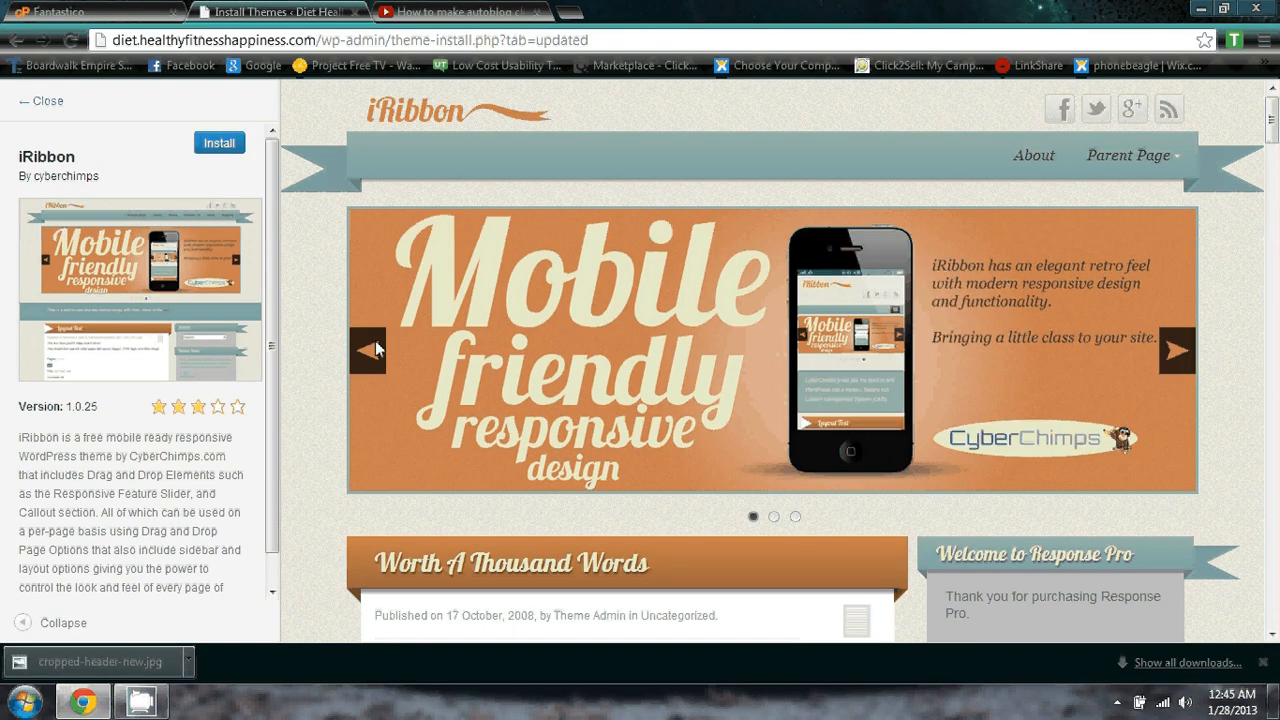
{"action": "scroll", "coordinate": [376, 348], "scroll_direction": "down", "scroll_amount": 10}
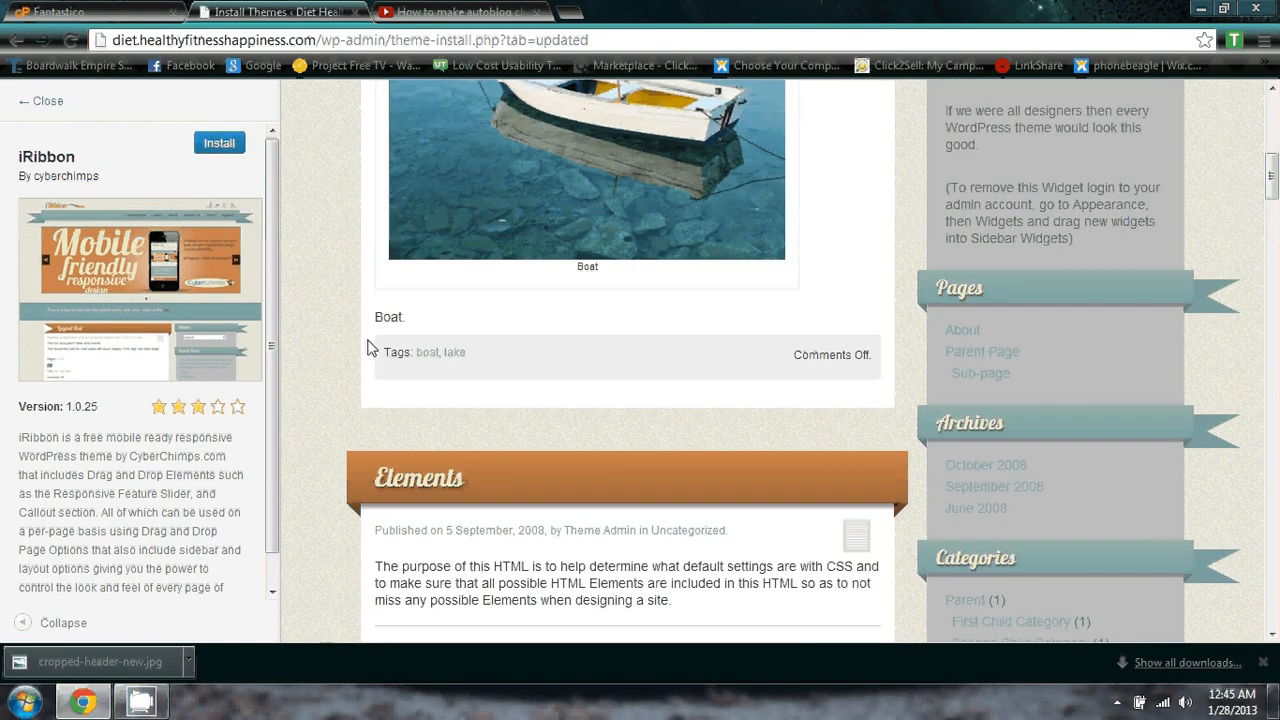
{"action": "scroll", "coordinate": [368, 348], "scroll_direction": "up", "scroll_amount": 5}
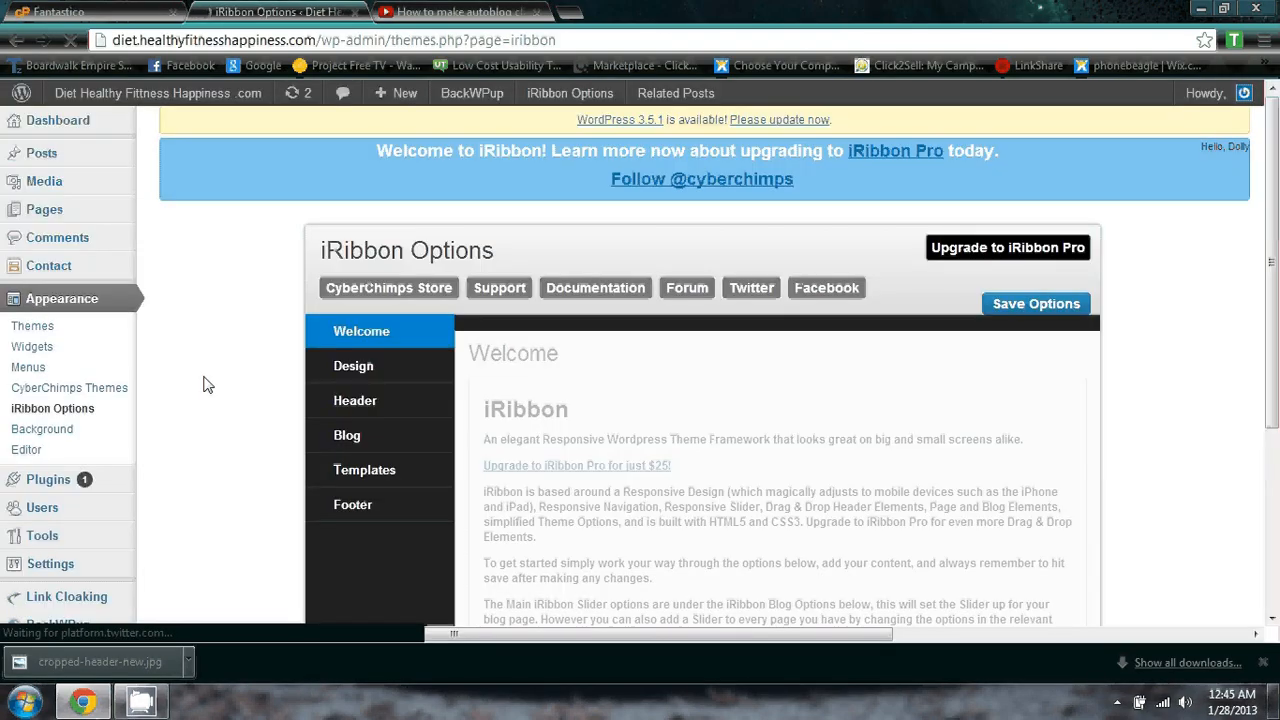
View the live site, now showing the iRibbon slider banner above the post.
{"action": "scroll", "coordinate": [207, 375], "scroll_direction": "down", "scroll_amount": 2}
{"action": "scroll", "coordinate": [207, 375], "scroll_direction": "up", "scroll_amount": 2}
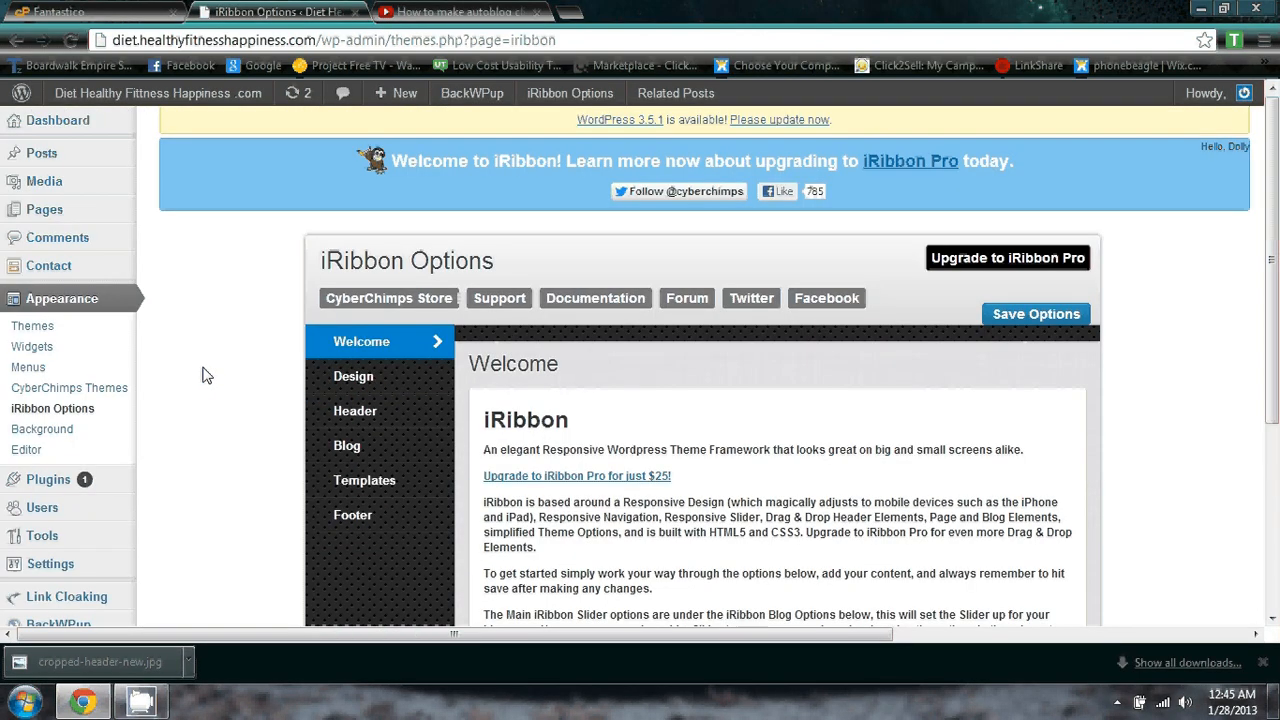
{"action": "mouse_move", "coordinate": [113, 92]}
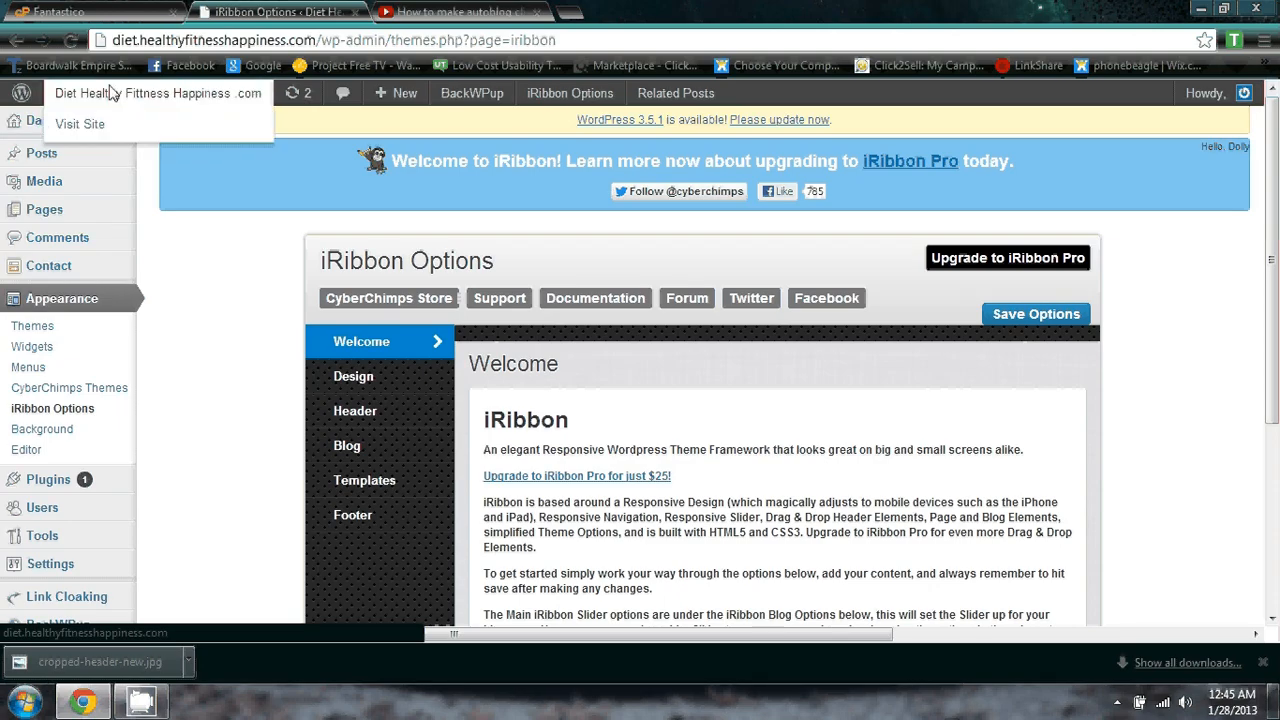
{"action": "left_click", "coordinate": [78, 130]}
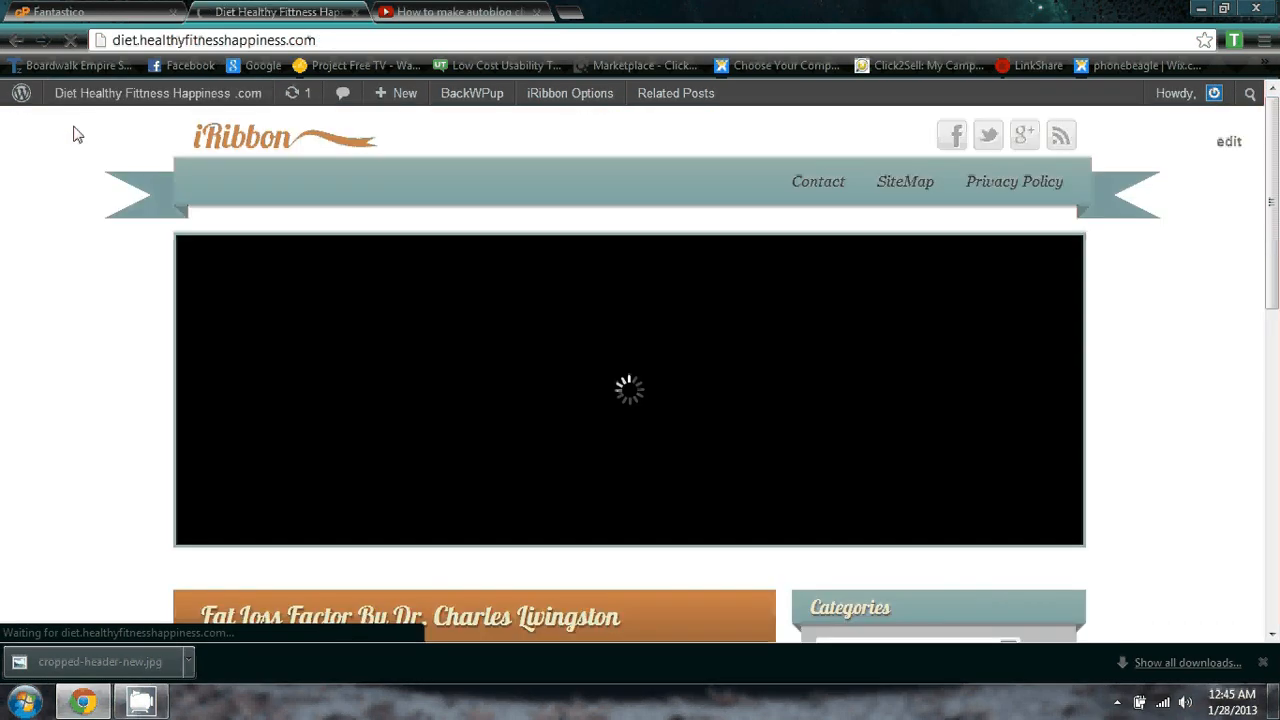
{"action": "scroll", "coordinate": [88, 146], "scroll_direction": "down", "scroll_amount": 3}
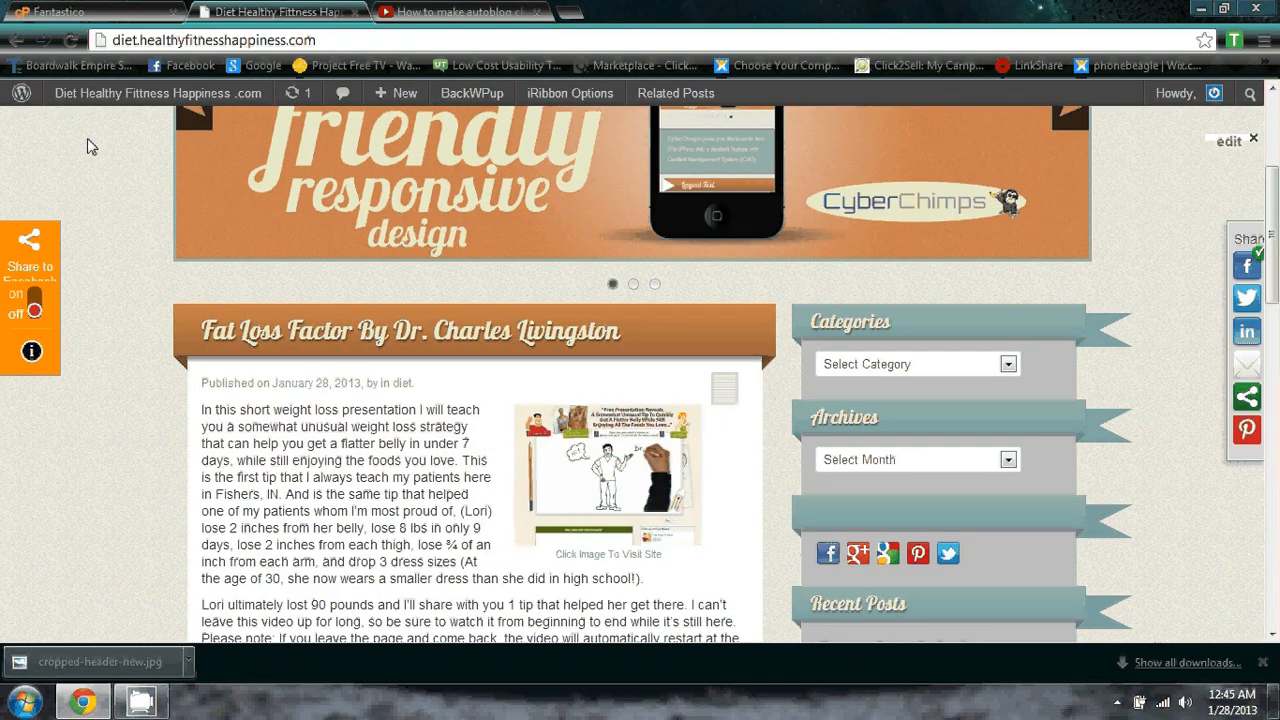
{"action": "scroll", "coordinate": [88, 146], "scroll_direction": "up", "scroll_amount": 2}
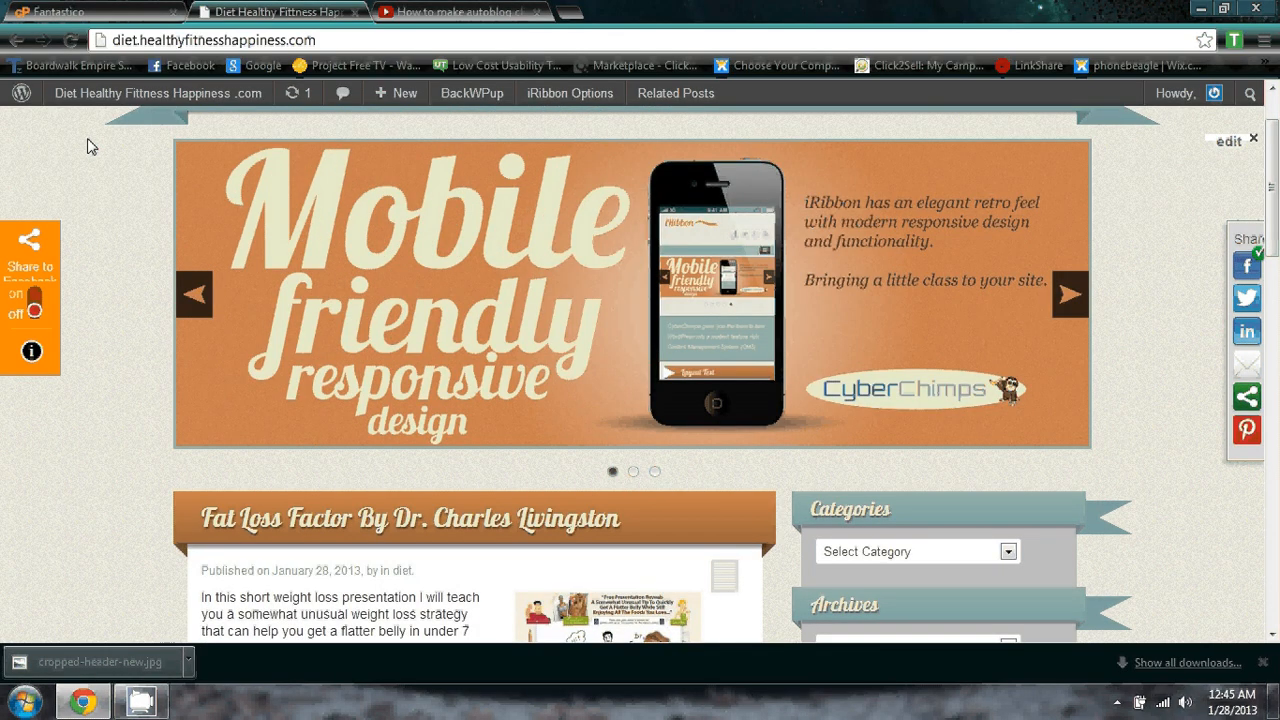
{"action": "scroll", "coordinate": [91, 147], "scroll_direction": "up", "scroll_amount": 1}
Back in the dashboard, confirm Appearance > Themes lists iRibbon as the current theme.
{"action": "mouse_move", "coordinate": [88, 96]}
{"action": "left_click", "coordinate": [86, 129]}
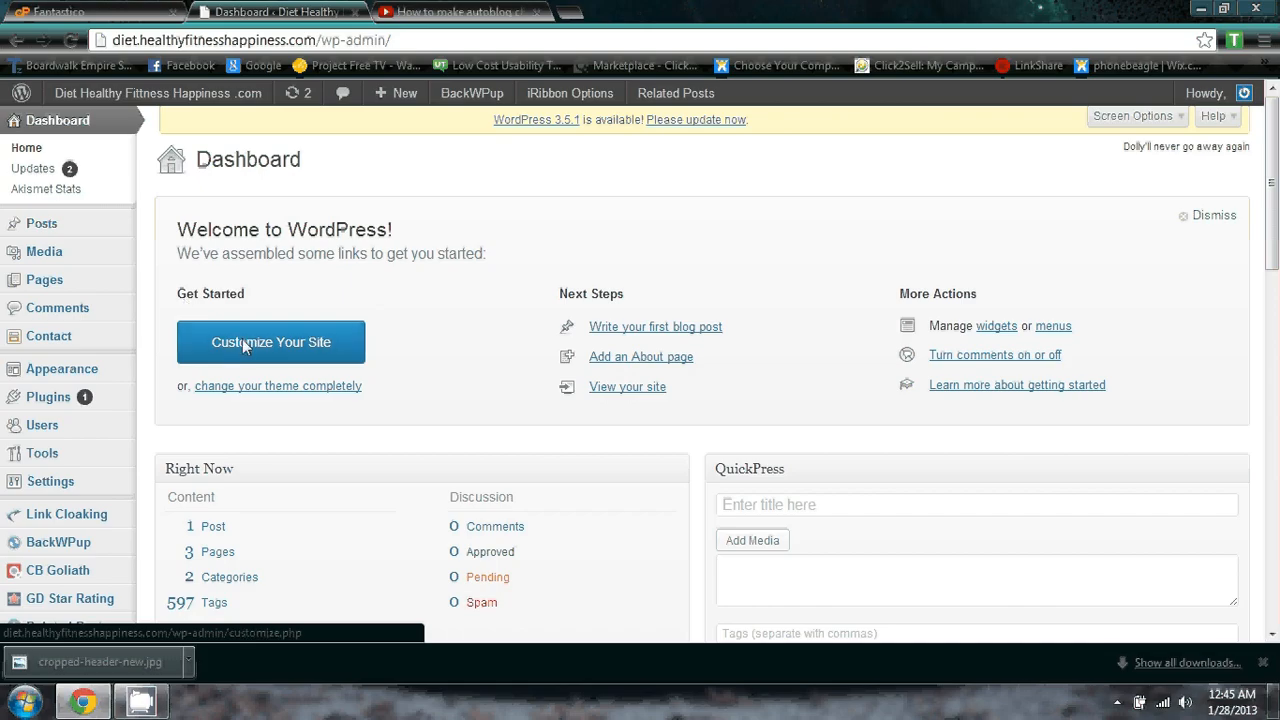
{"action": "left_click", "coordinate": [238, 386]}
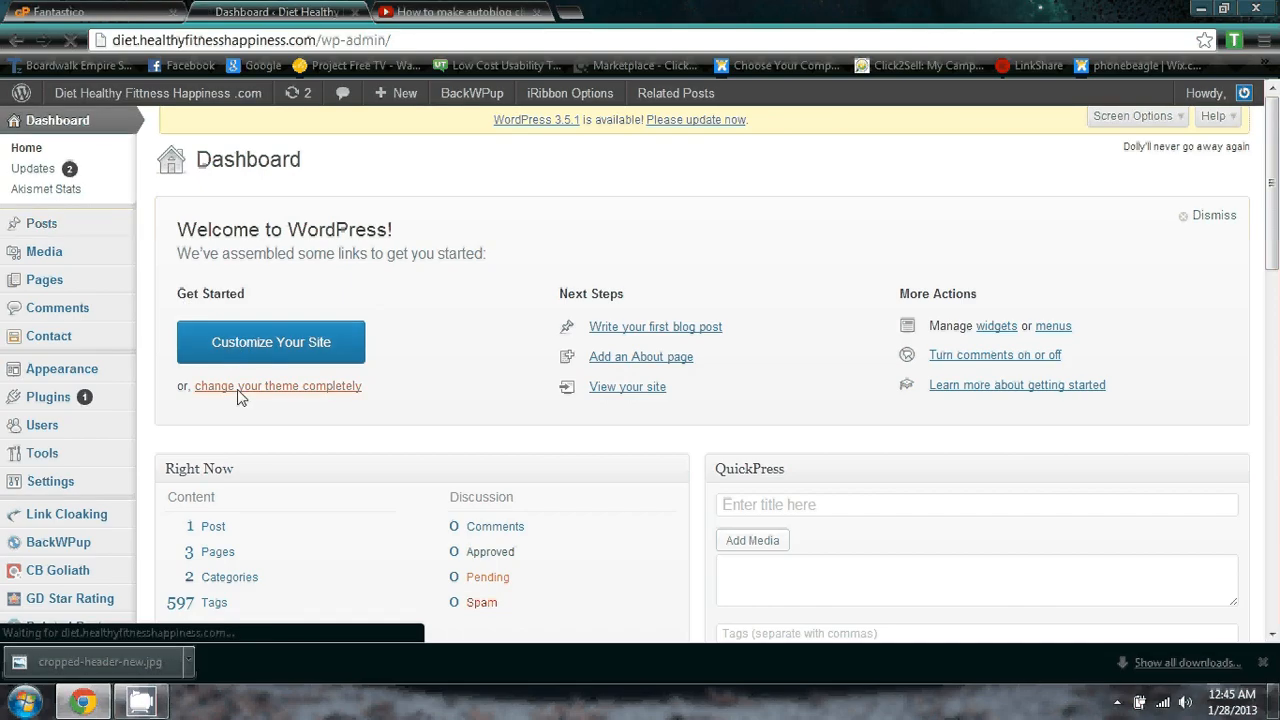
{"action": "scroll", "coordinate": [228, 299], "scroll_direction": "down", "scroll_amount": 3}
{"action": "scroll", "coordinate": [226, 298], "scroll_direction": "down", "scroll_amount": 1}
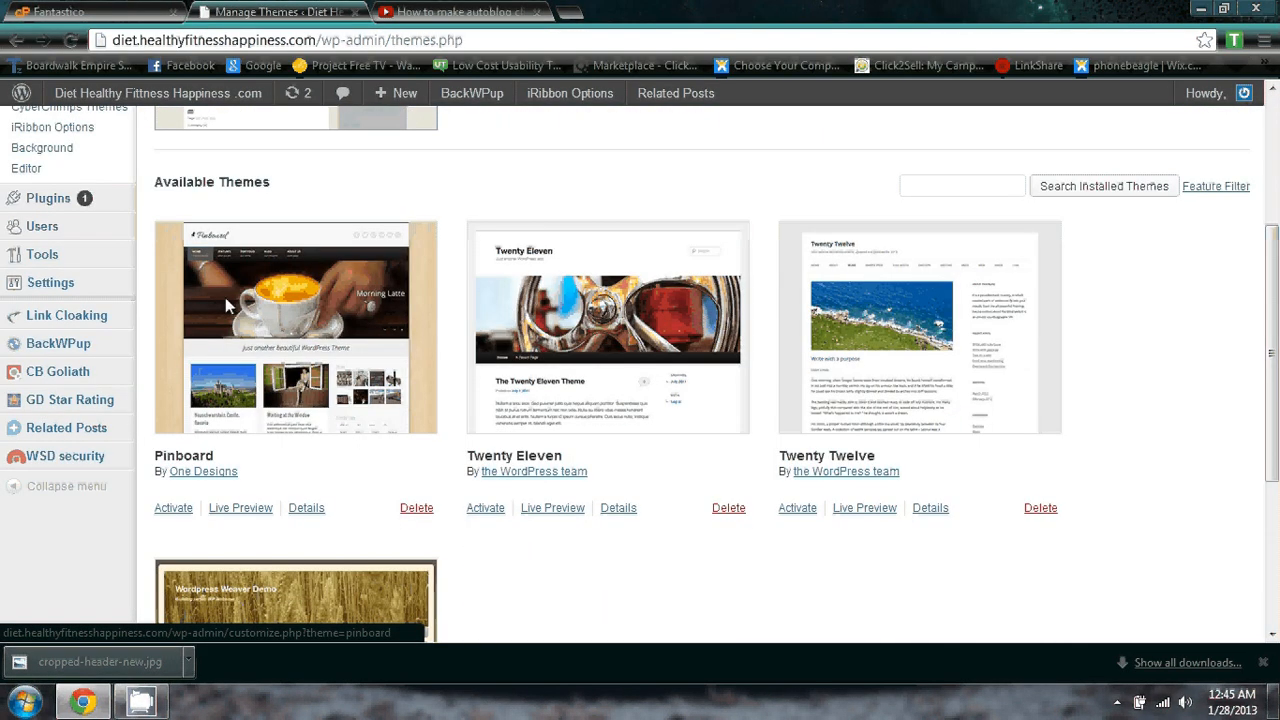
{"action": "scroll", "coordinate": [225, 297], "scroll_direction": "up", "scroll_amount": 3}
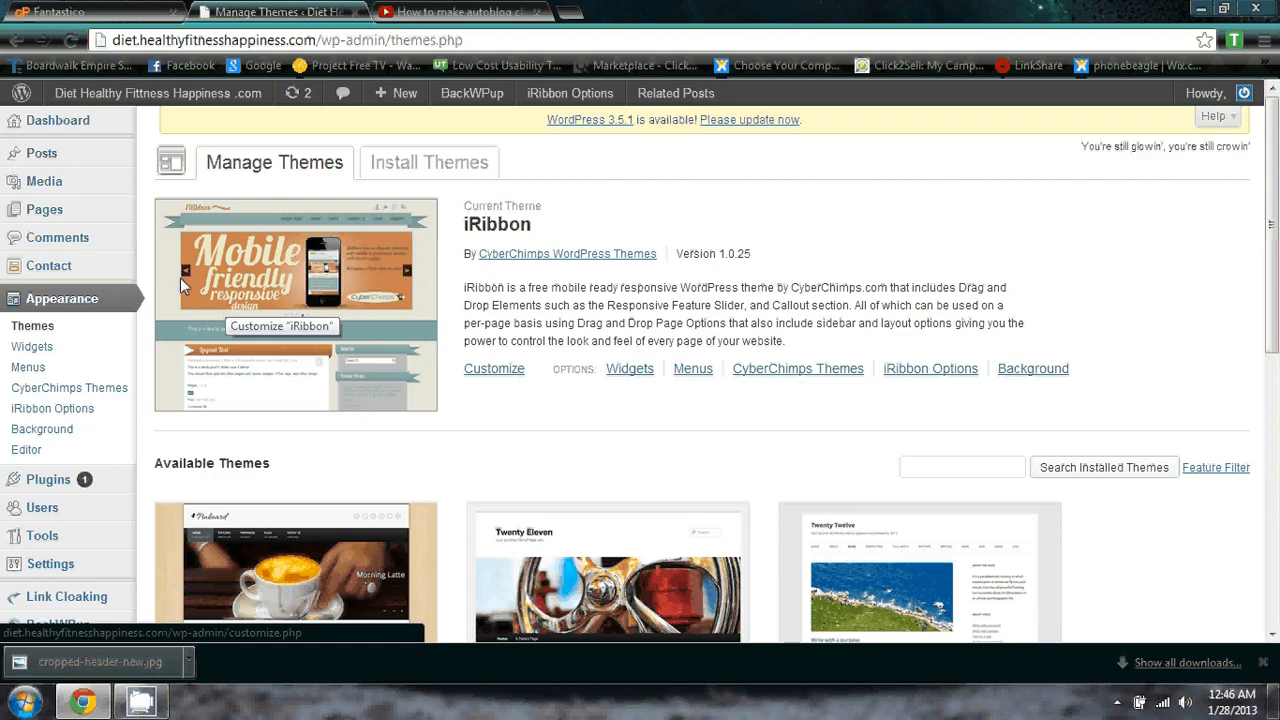
Visit the live site again and scroll through the iRibbon layout and Fat Loss Factor post.
{"action": "mouse_move", "coordinate": [80, 126]}
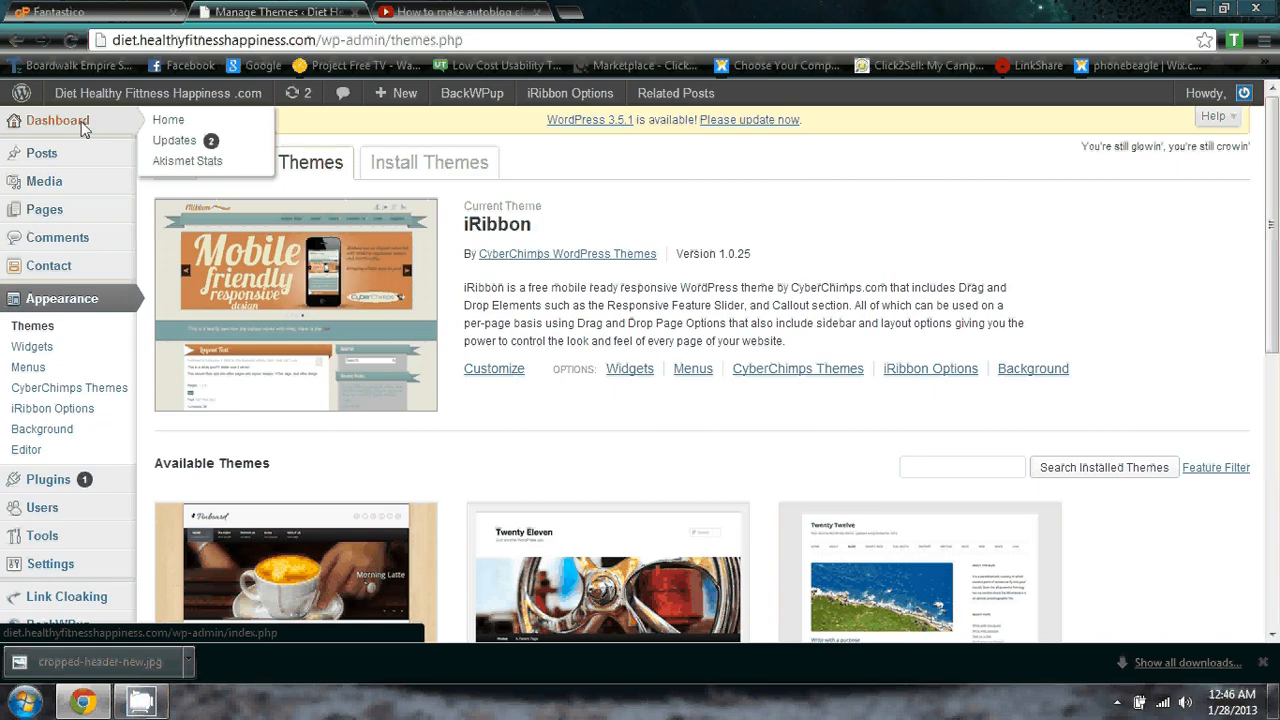
{"action": "left_click", "coordinate": [91, 173]}
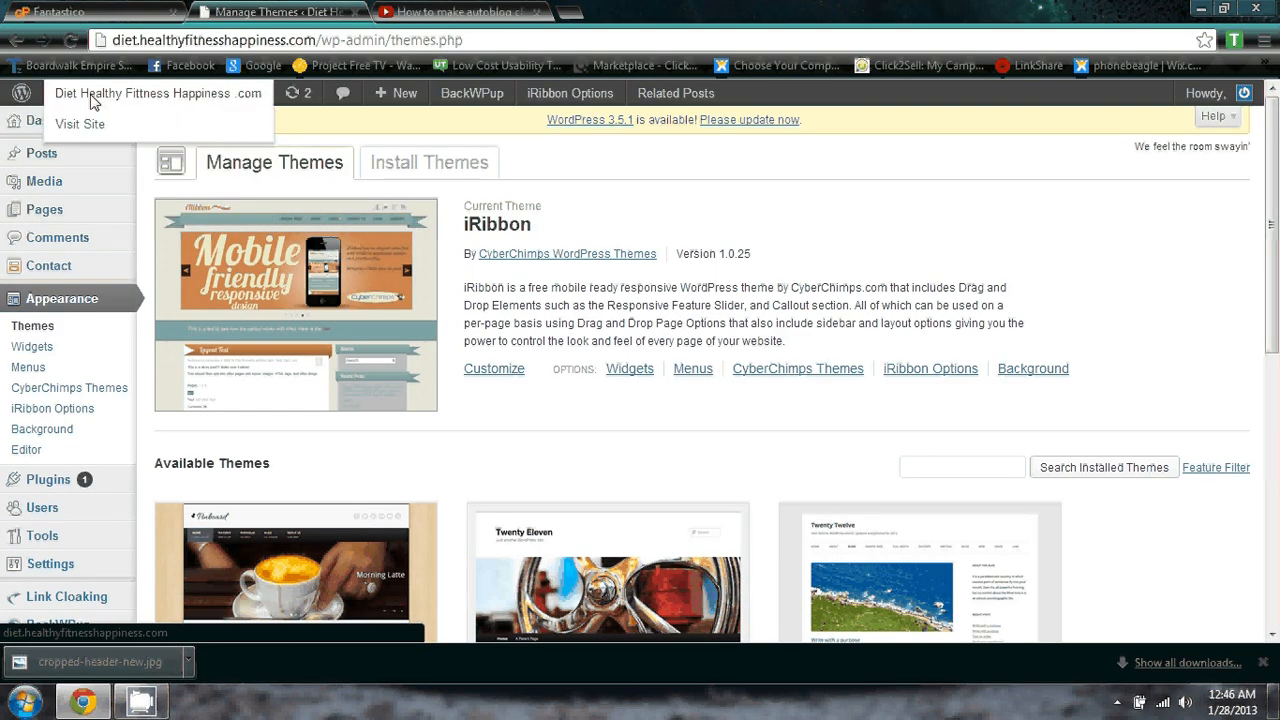
{"action": "left_click", "coordinate": [75, 128]}
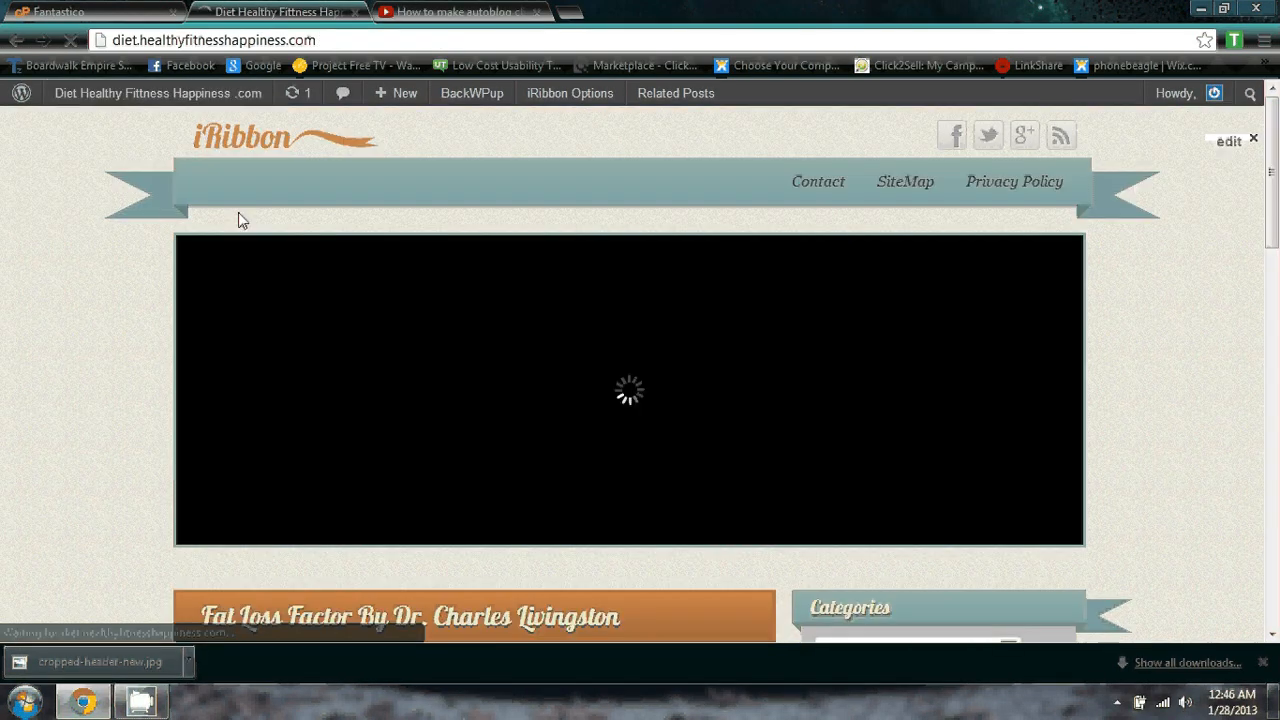
{"action": "scroll", "coordinate": [225, 218], "scroll_direction": "down", "scroll_amount": 3}
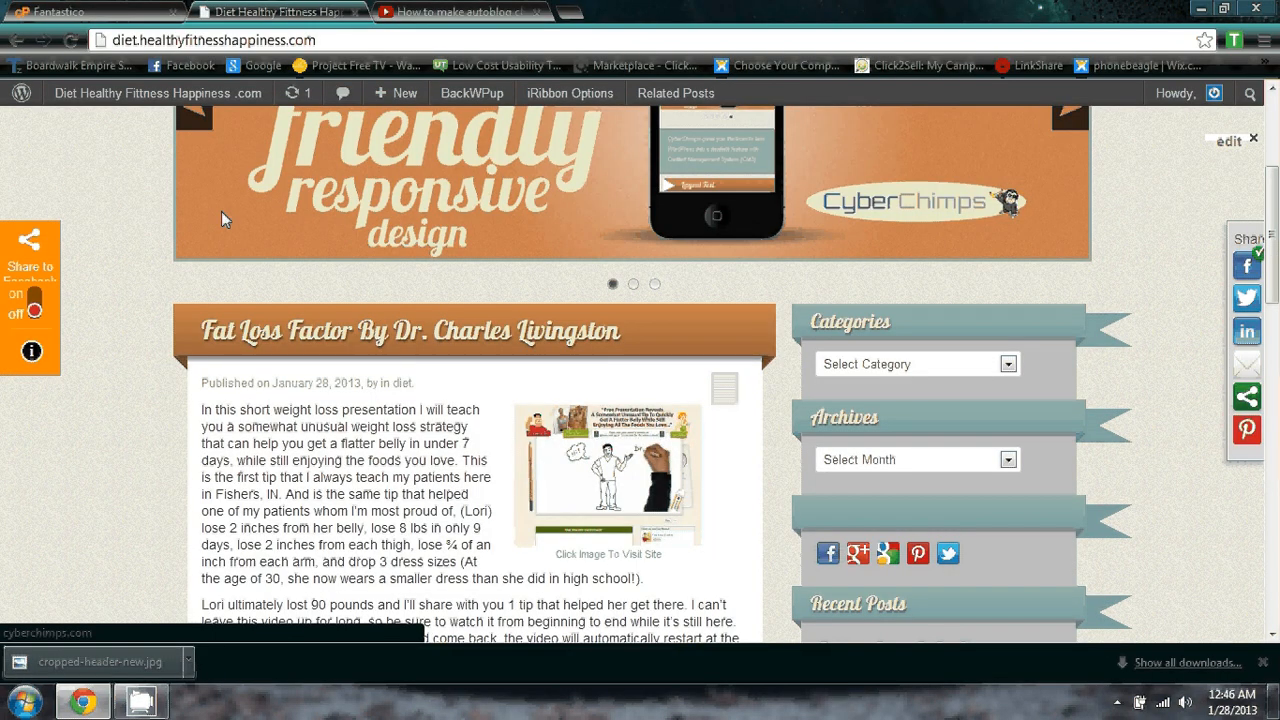
{"action": "scroll", "coordinate": [222, 218], "scroll_direction": "down", "scroll_amount": 1}
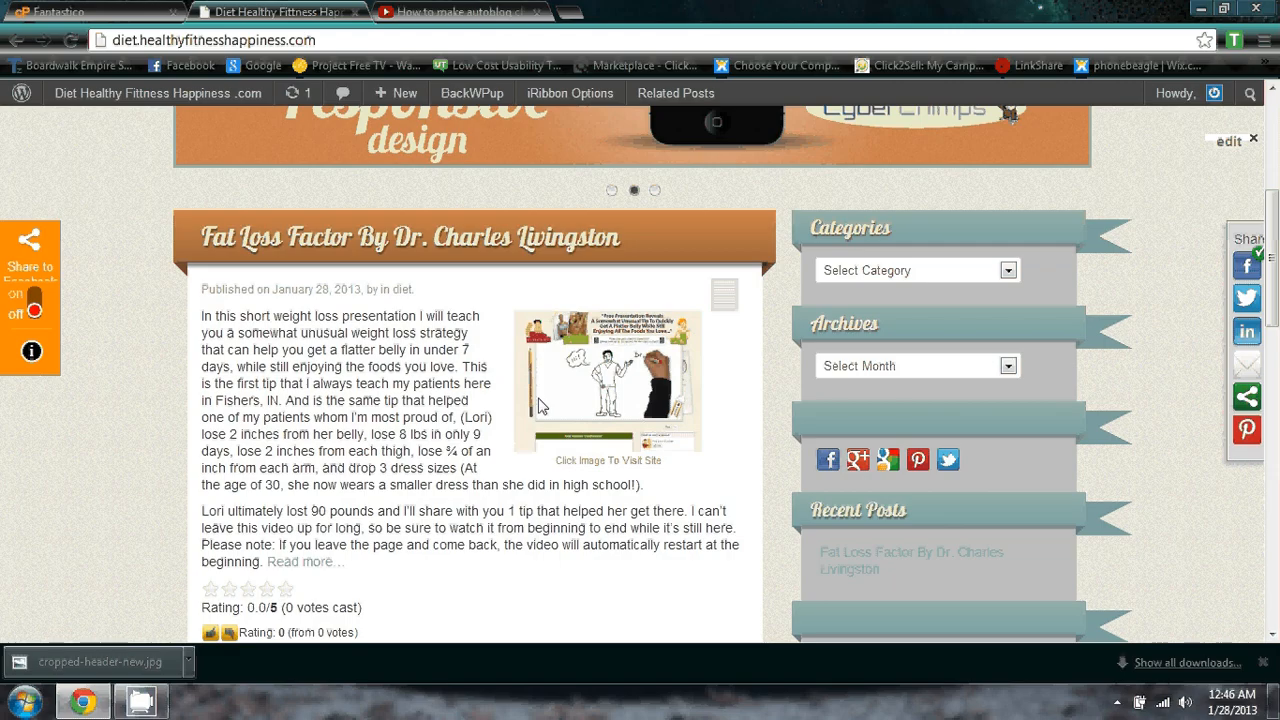
{"action": "scroll", "coordinate": [540, 405], "scroll_direction": "up", "scroll_amount": 3}
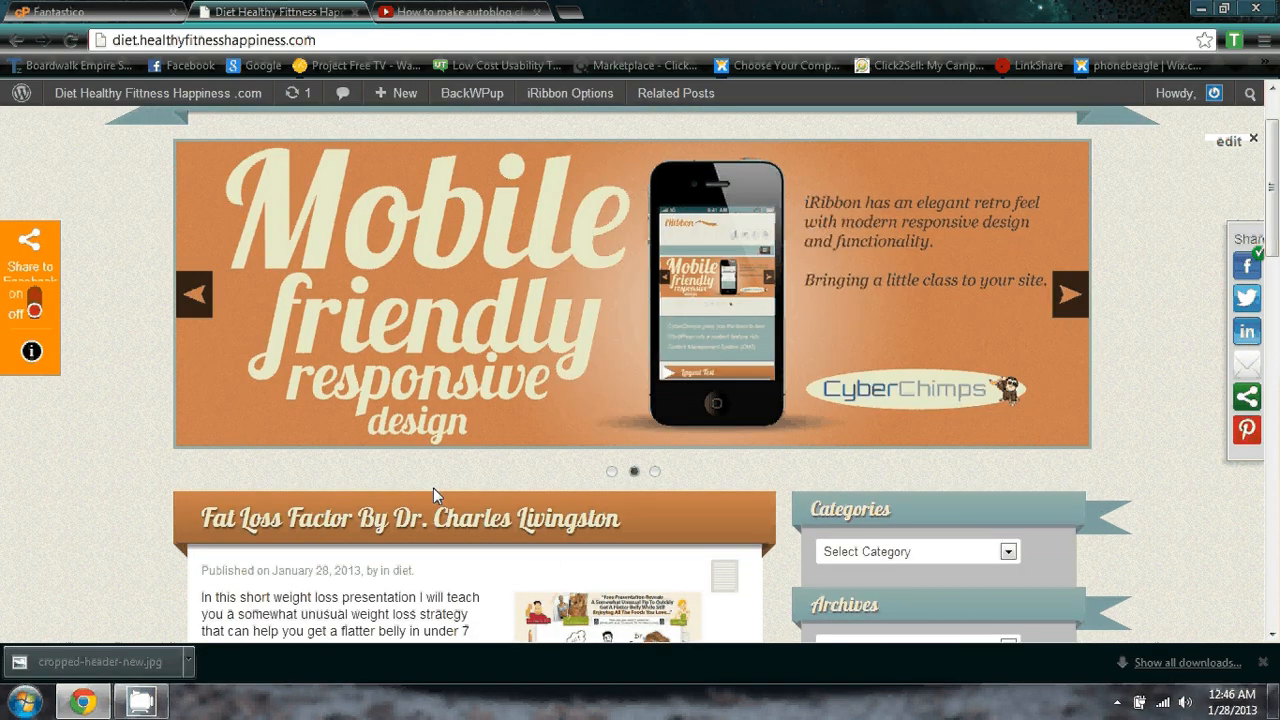
{"action": "mouse_move", "coordinate": [24, 96]}
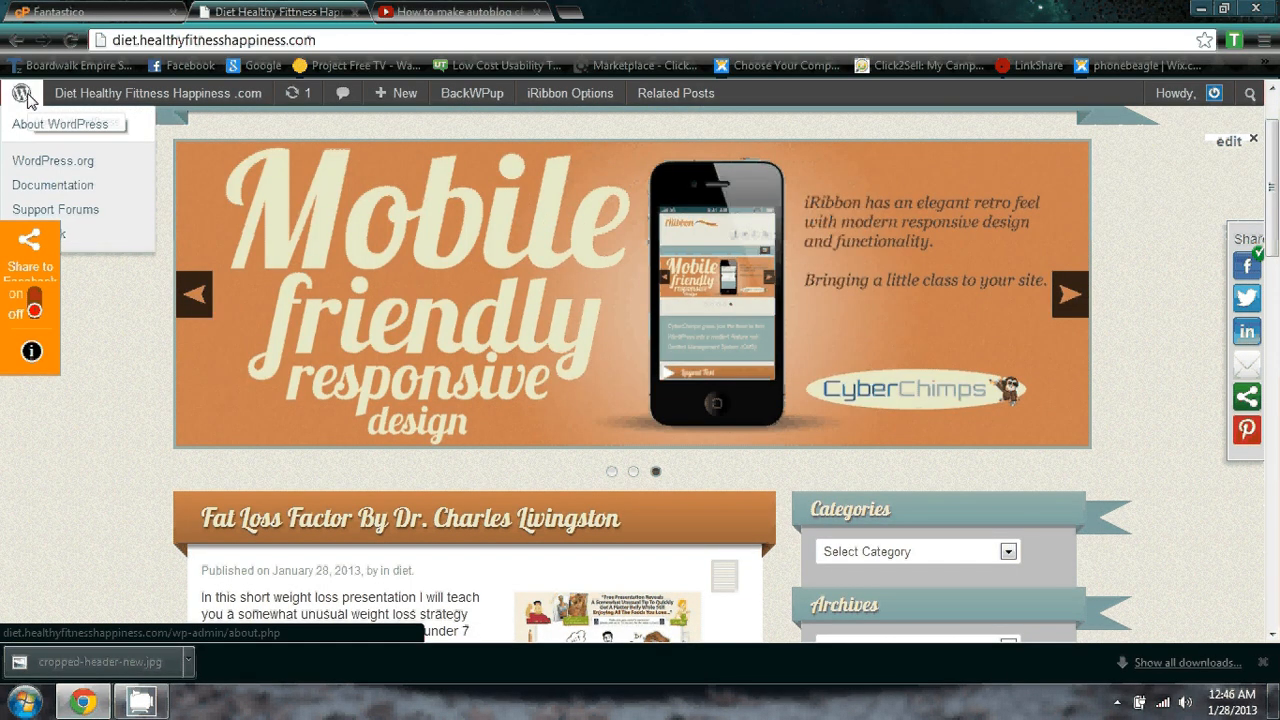
{"action": "mouse_move", "coordinate": [85, 158]}
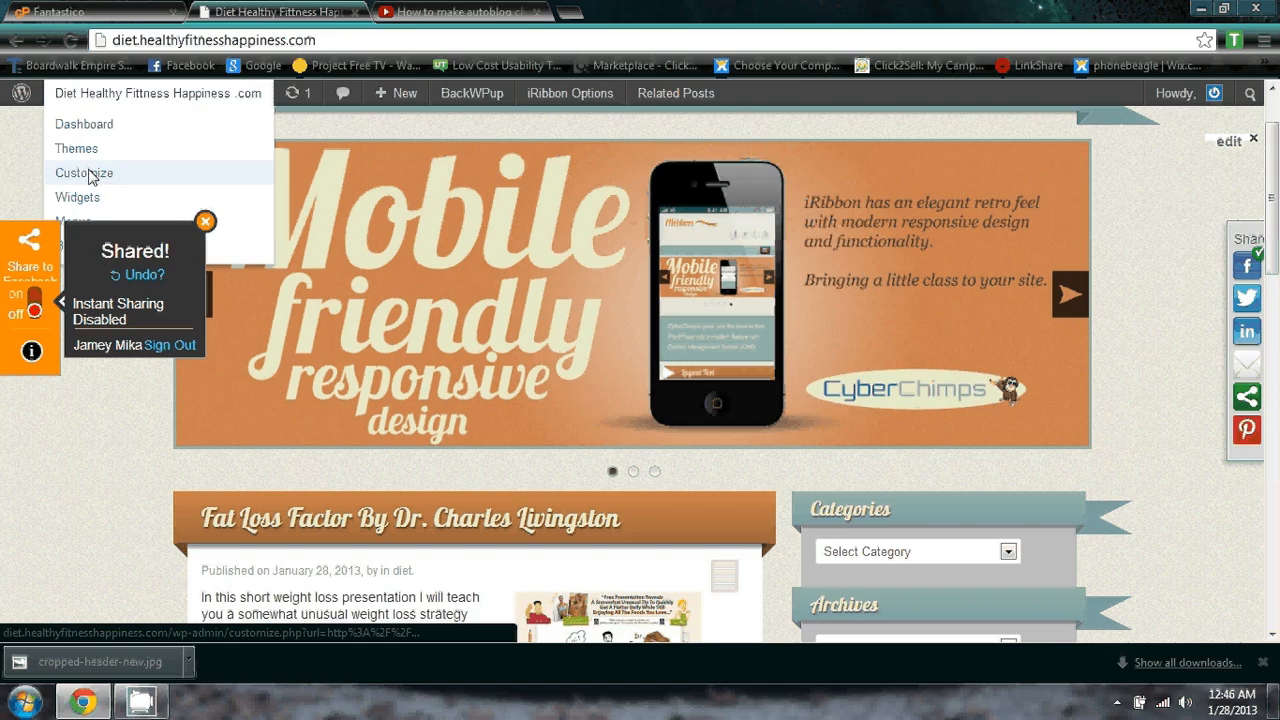
Browse the iRibbon customizer's Background Image and Site Title & Tagline sections, then return to the Dashboard.
{"action": "left_click", "coordinate": [88, 173]}
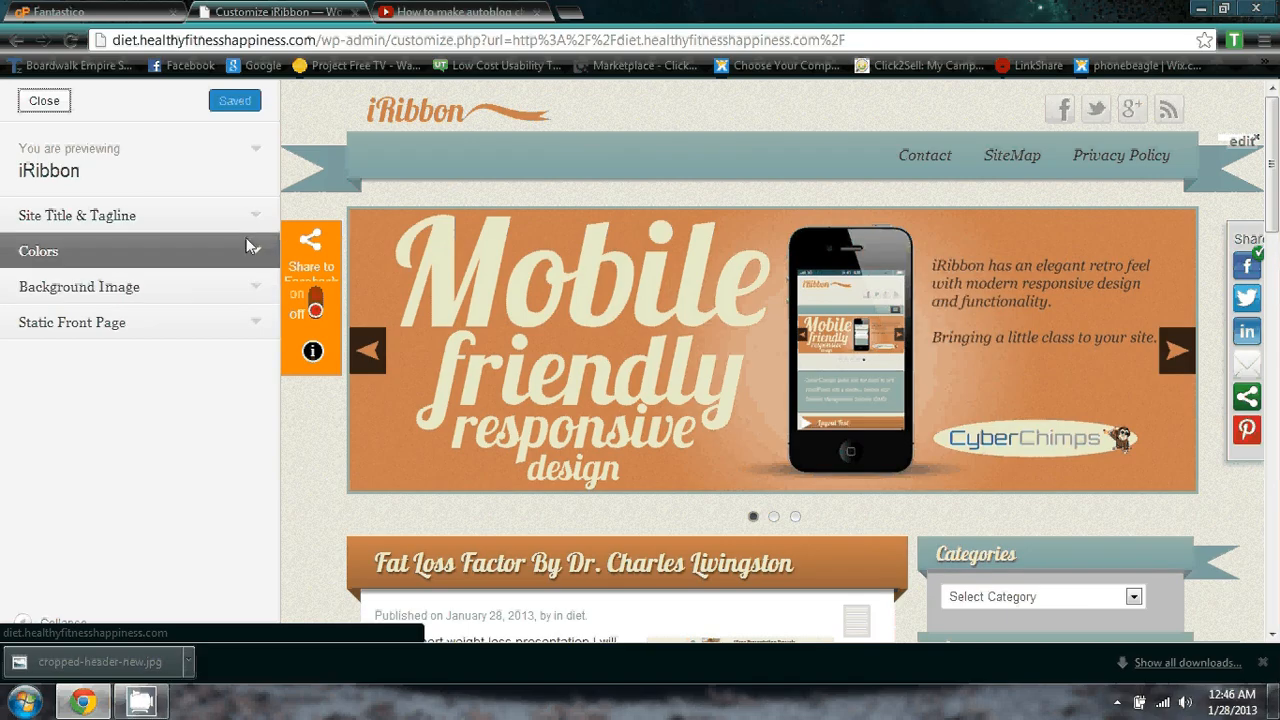
{"action": "left_click", "coordinate": [252, 287]}
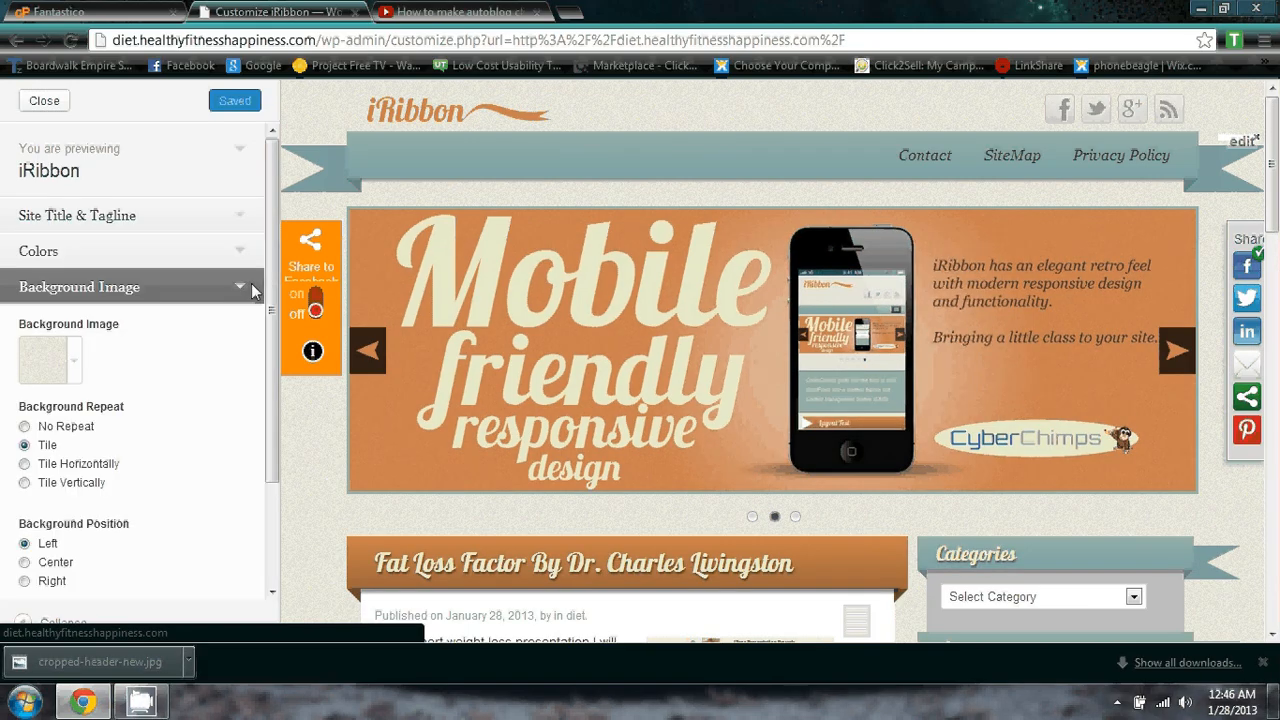
{"action": "left_click", "coordinate": [244, 216]}
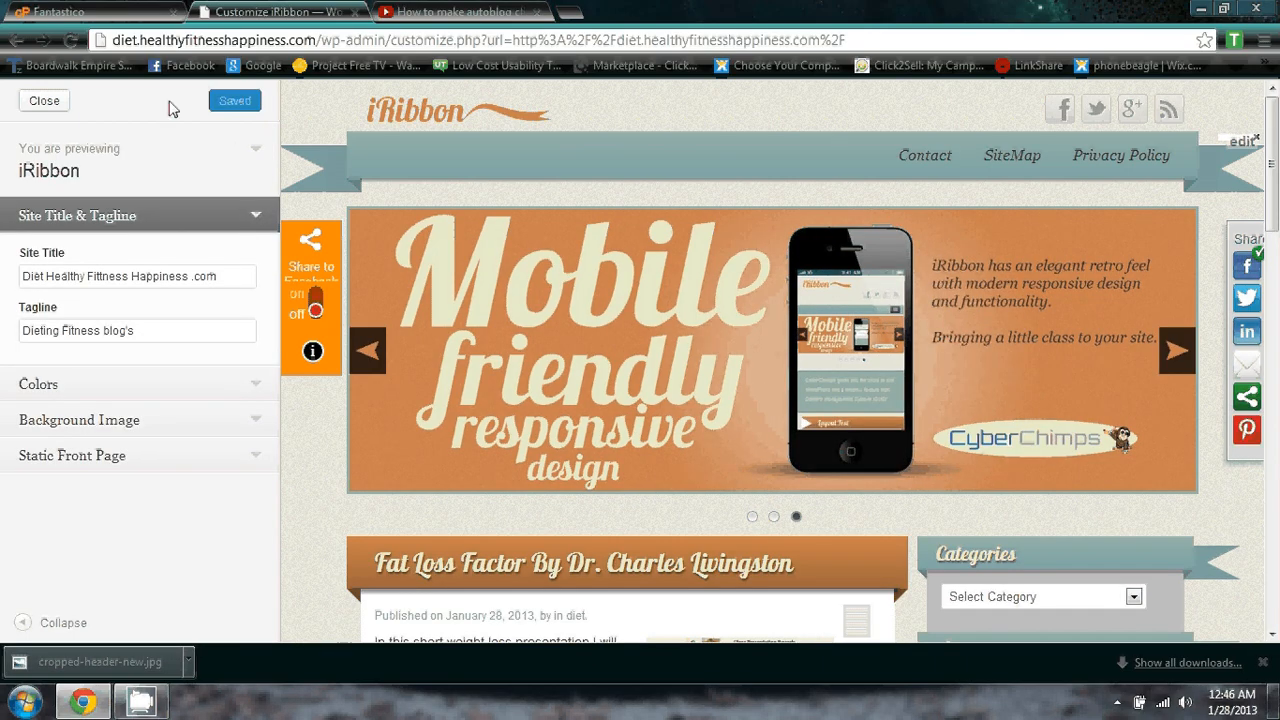
{"action": "left_click", "coordinate": [52, 106]}
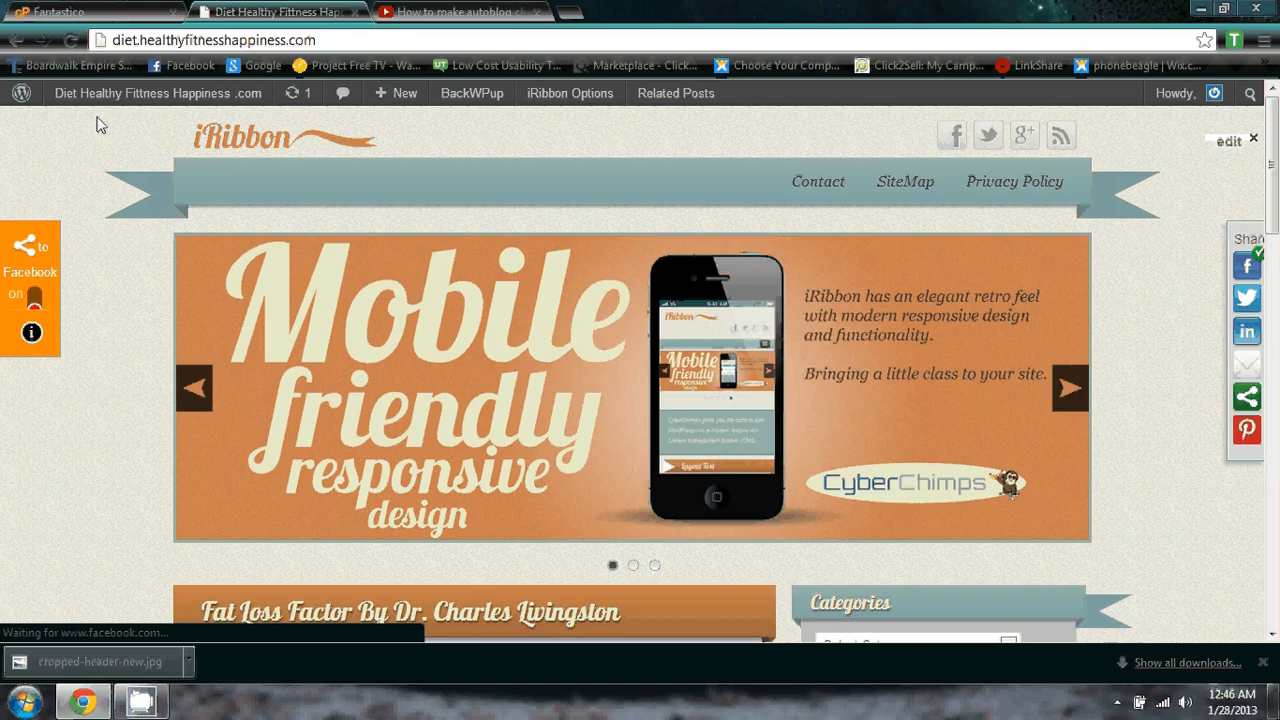
{"action": "left_click", "coordinate": [100, 124]}
{"action": "mouse_move", "coordinate": [62, 372]}
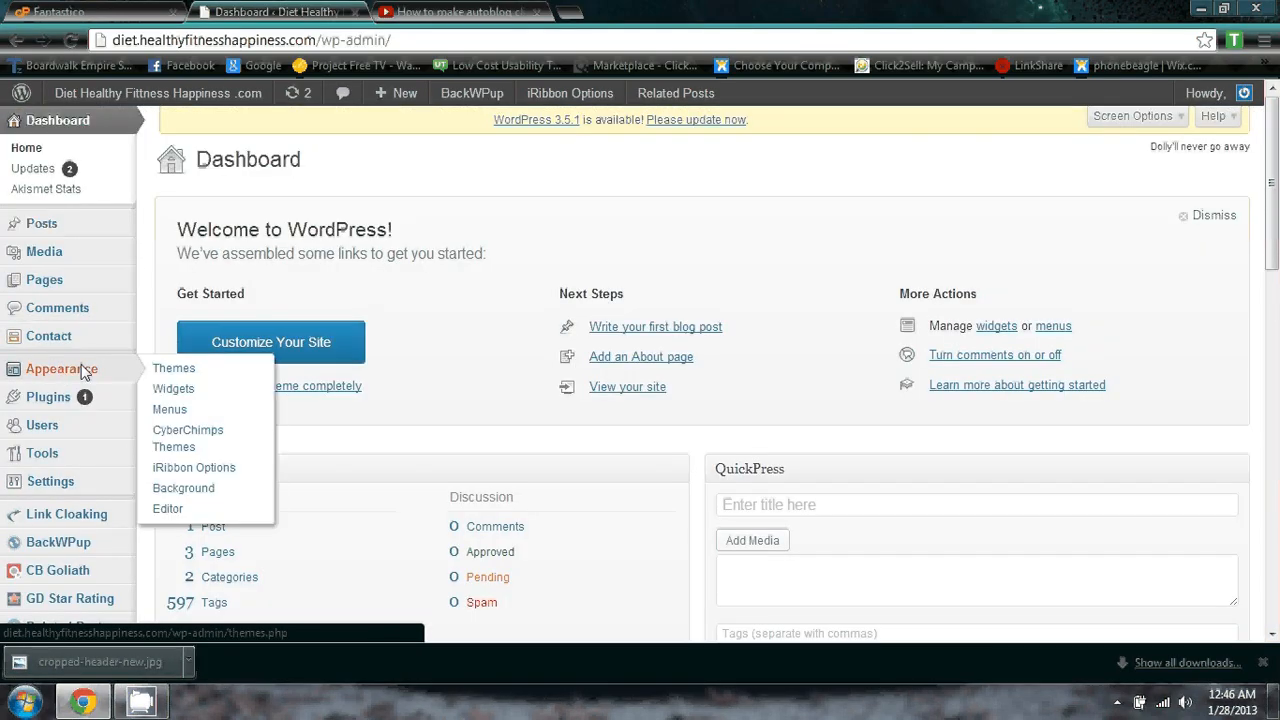
Look over the iRibbon theme options page and the CyberChimps themes page.
{"action": "left_click", "coordinate": [180, 474]}
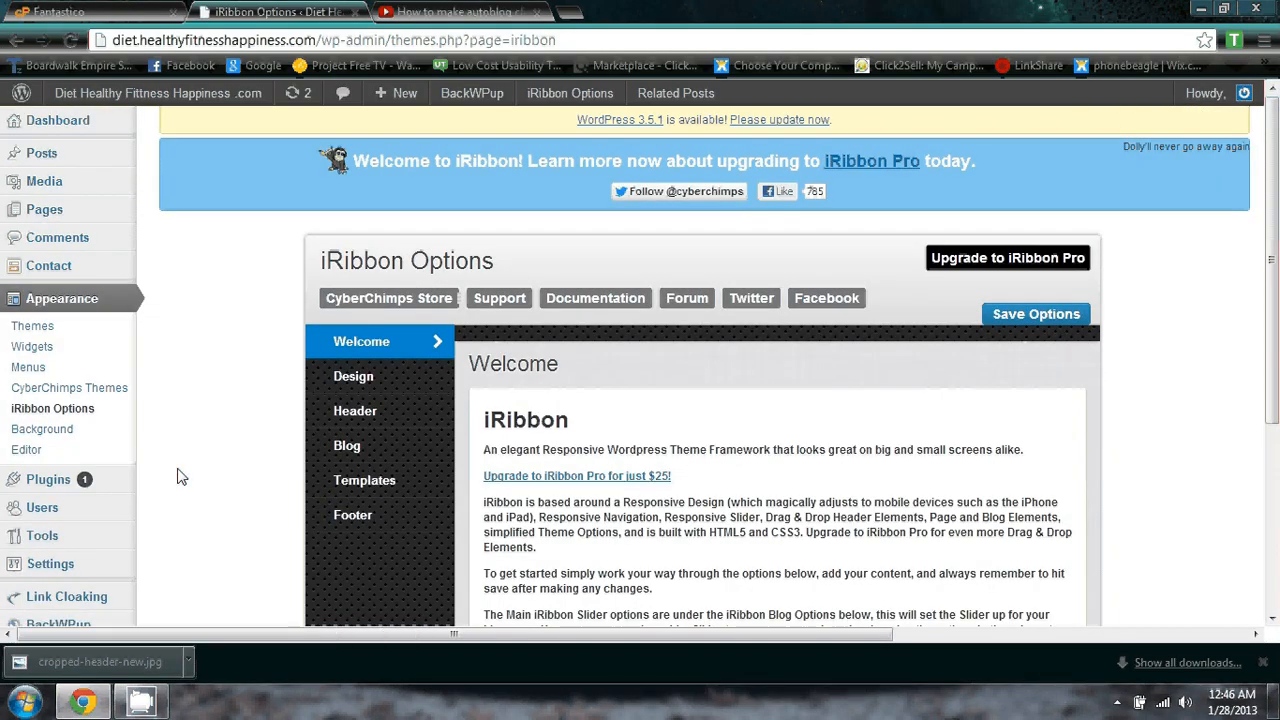
{"action": "scroll", "coordinate": [180, 477], "scroll_direction": "down", "scroll_amount": 4}
{"action": "scroll", "coordinate": [180, 477], "scroll_direction": "up", "scroll_amount": 3}
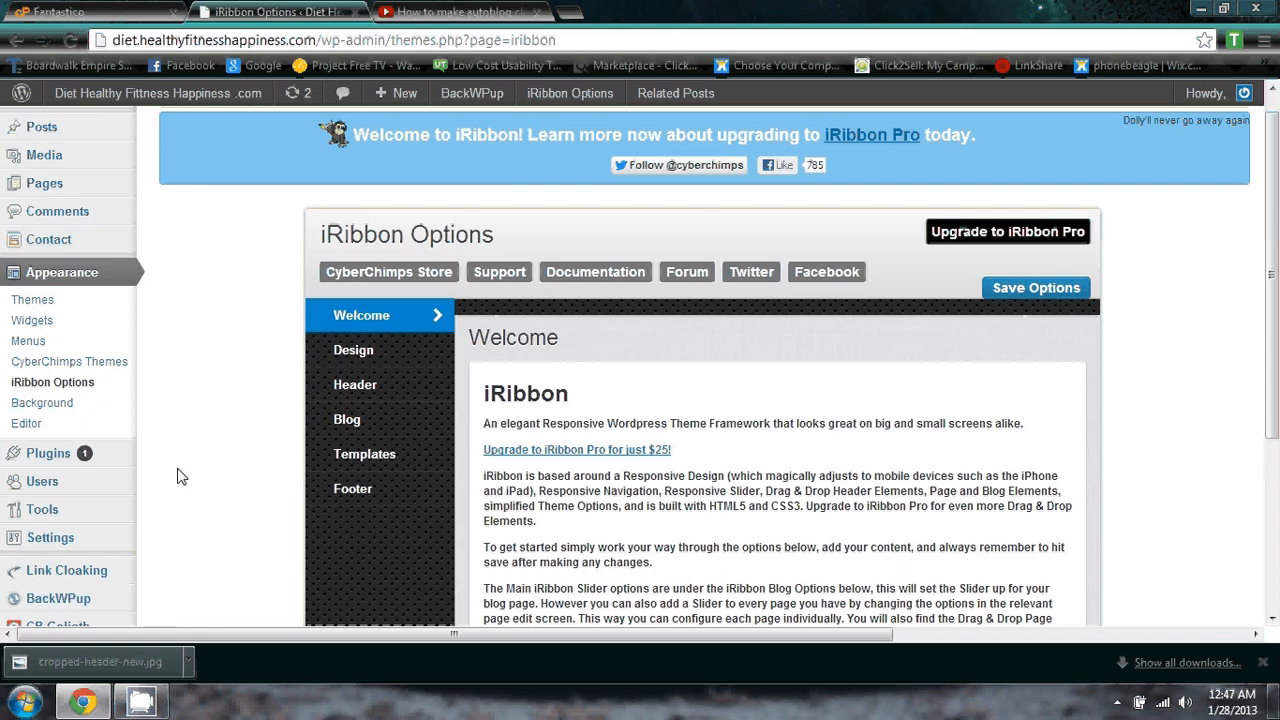
{"action": "left_click", "coordinate": [105, 368]}
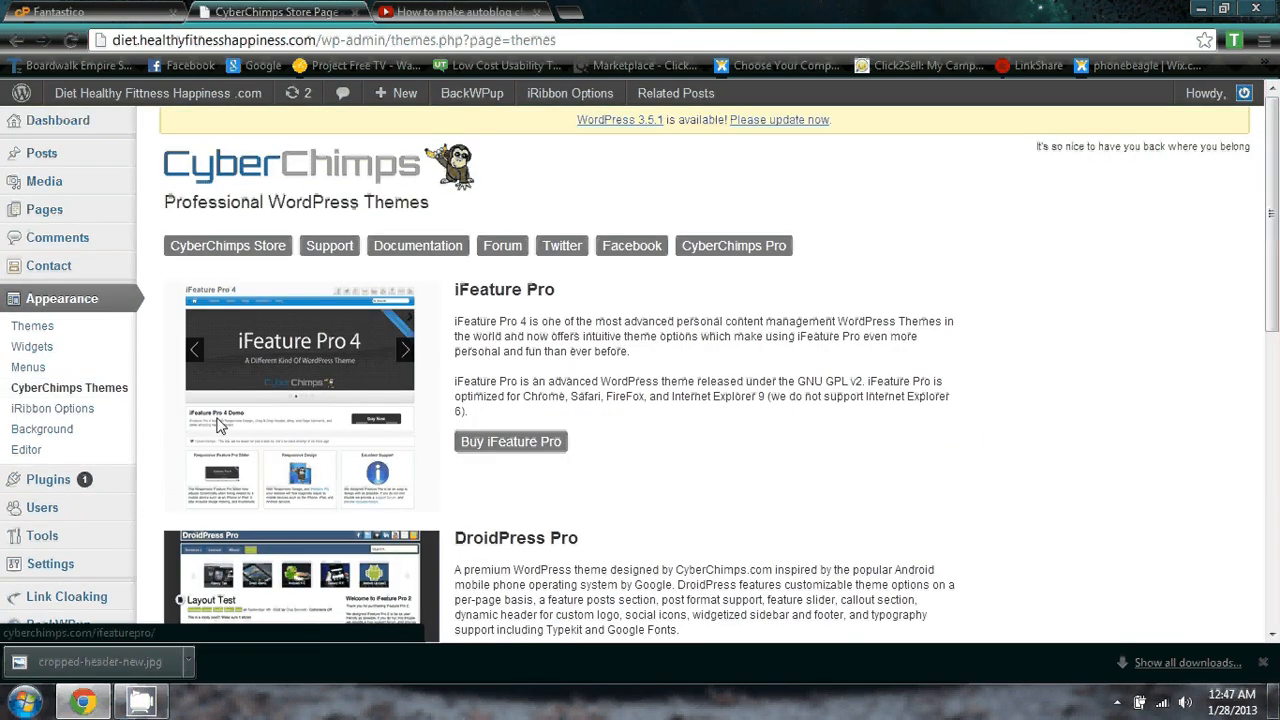
{"action": "scroll", "coordinate": [220, 425], "scroll_direction": "down", "scroll_amount": 3}
{"action": "scroll", "coordinate": [220, 420], "scroll_direction": "up", "scroll_amount": 2}
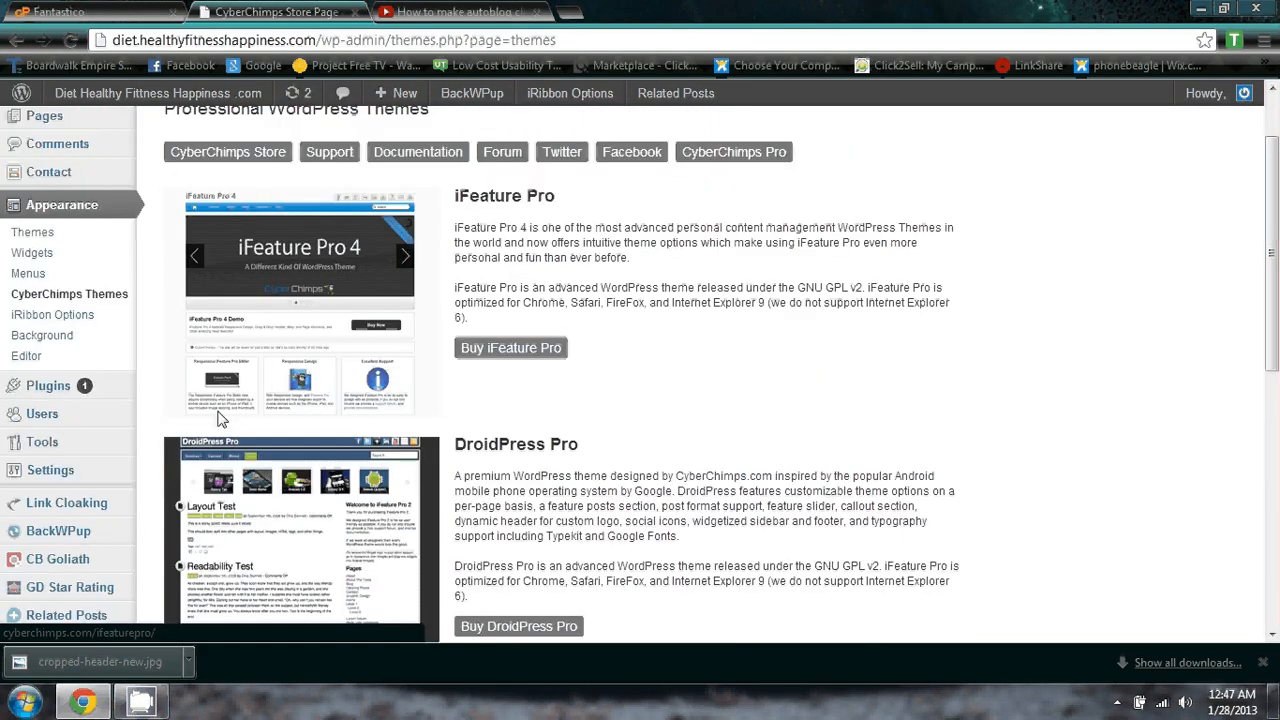
{"action": "scroll", "coordinate": [220, 420], "scroll_direction": "down", "scroll_amount": 5}
{"action": "scroll", "coordinate": [220, 420], "scroll_direction": "up", "scroll_amount": 1}
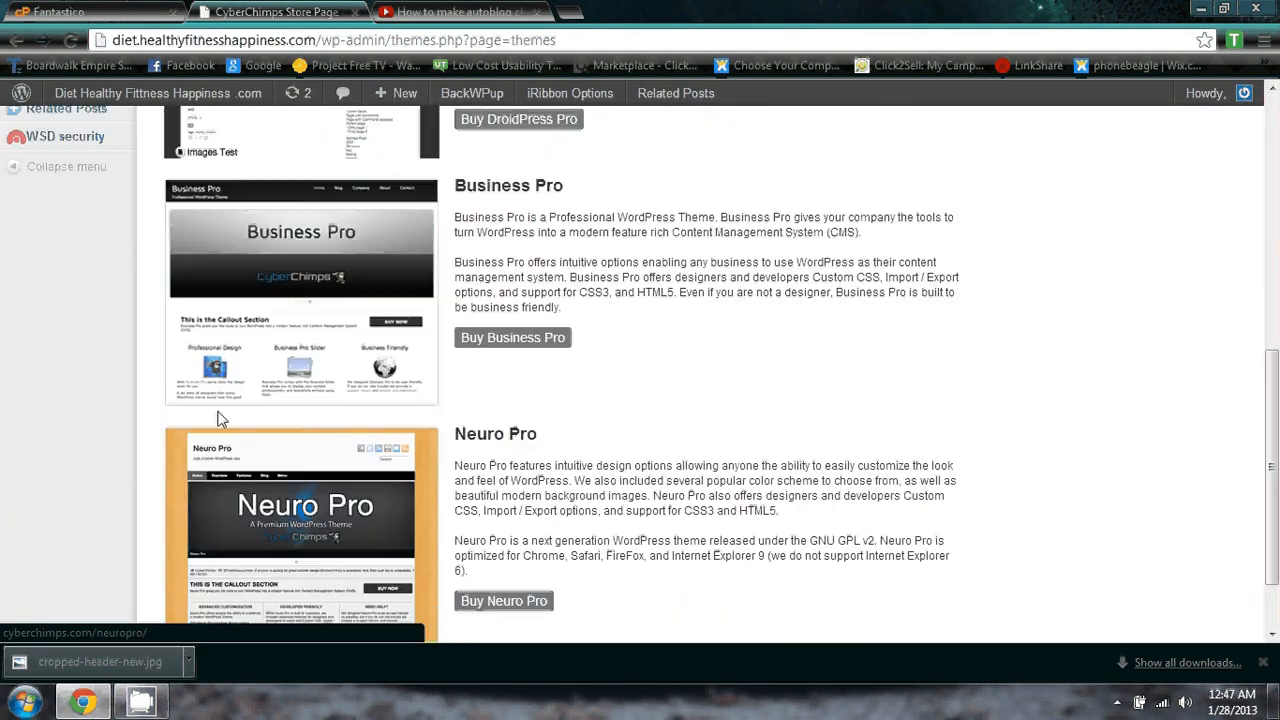
{"action": "scroll", "coordinate": [221, 419], "scroll_direction": "up", "scroll_amount": 1}
{"action": "scroll", "coordinate": [222, 418], "scroll_direction": "up", "scroll_amount": 4}
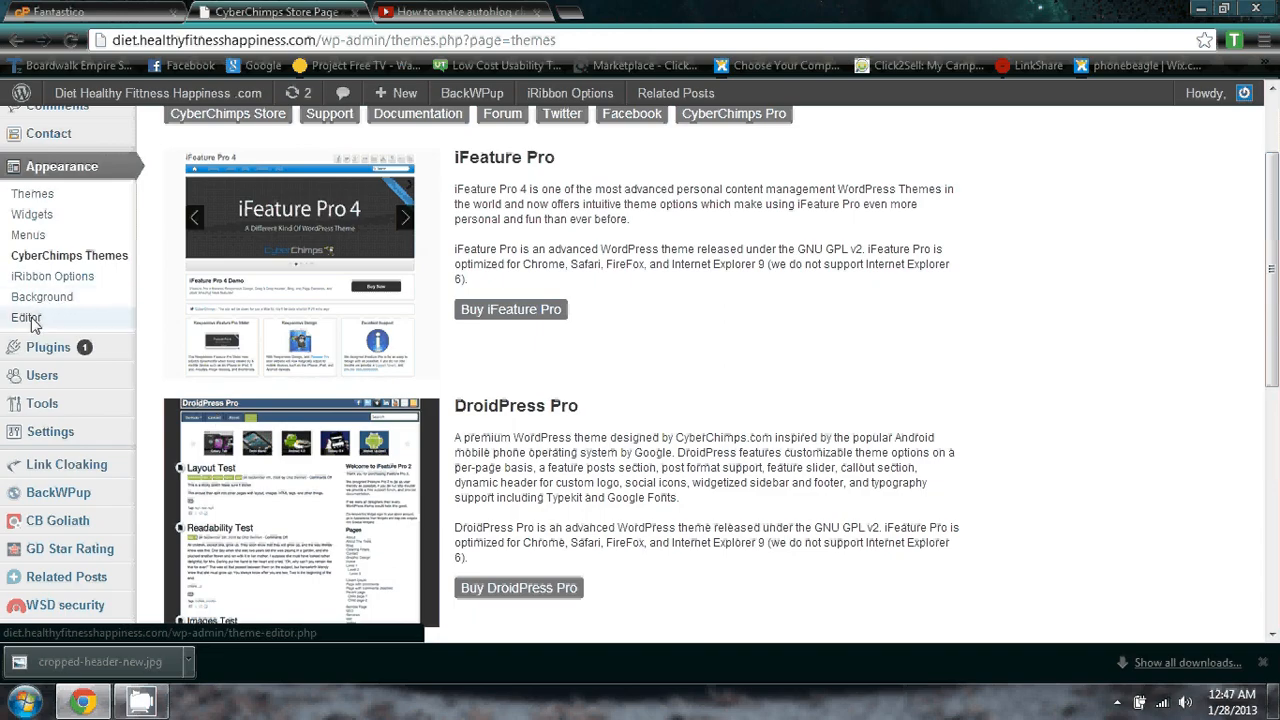
Open the Menus editor, then go to Manage Themes showing iRibbon 1.0.25 as current.
{"action": "left_click", "coordinate": [29, 236]}
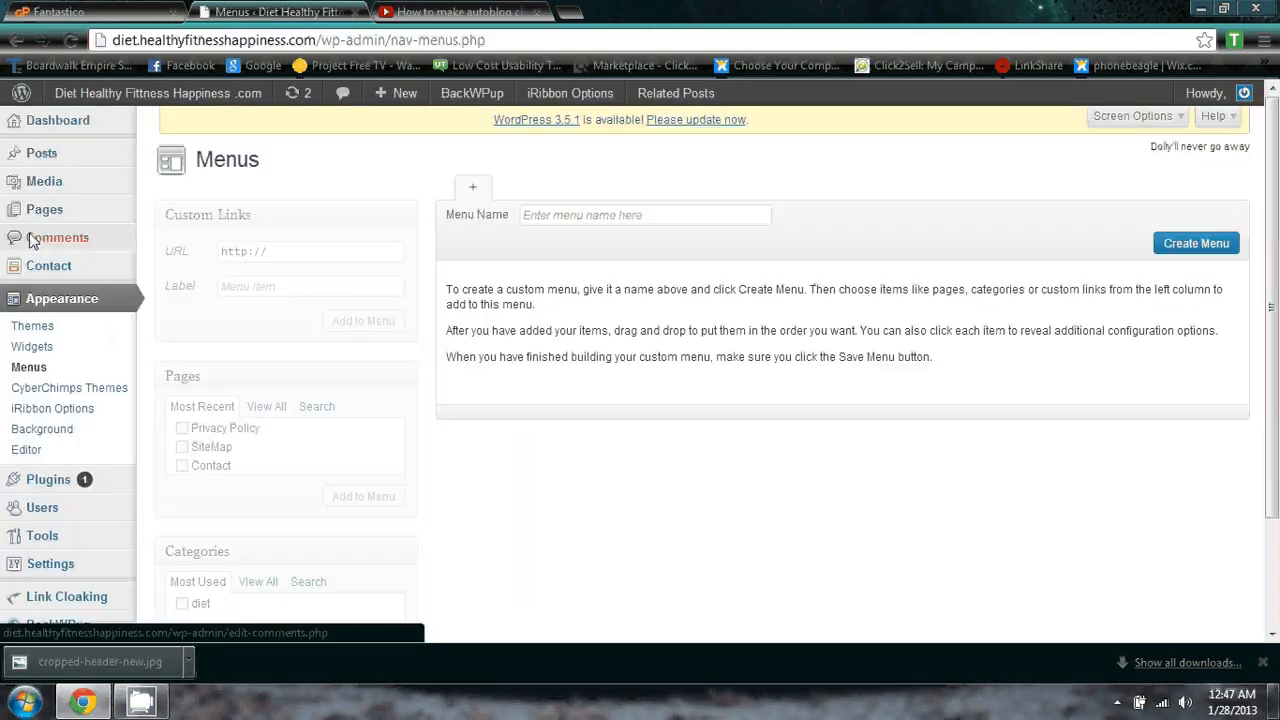
{"action": "mouse_move", "coordinate": [45, 192]}
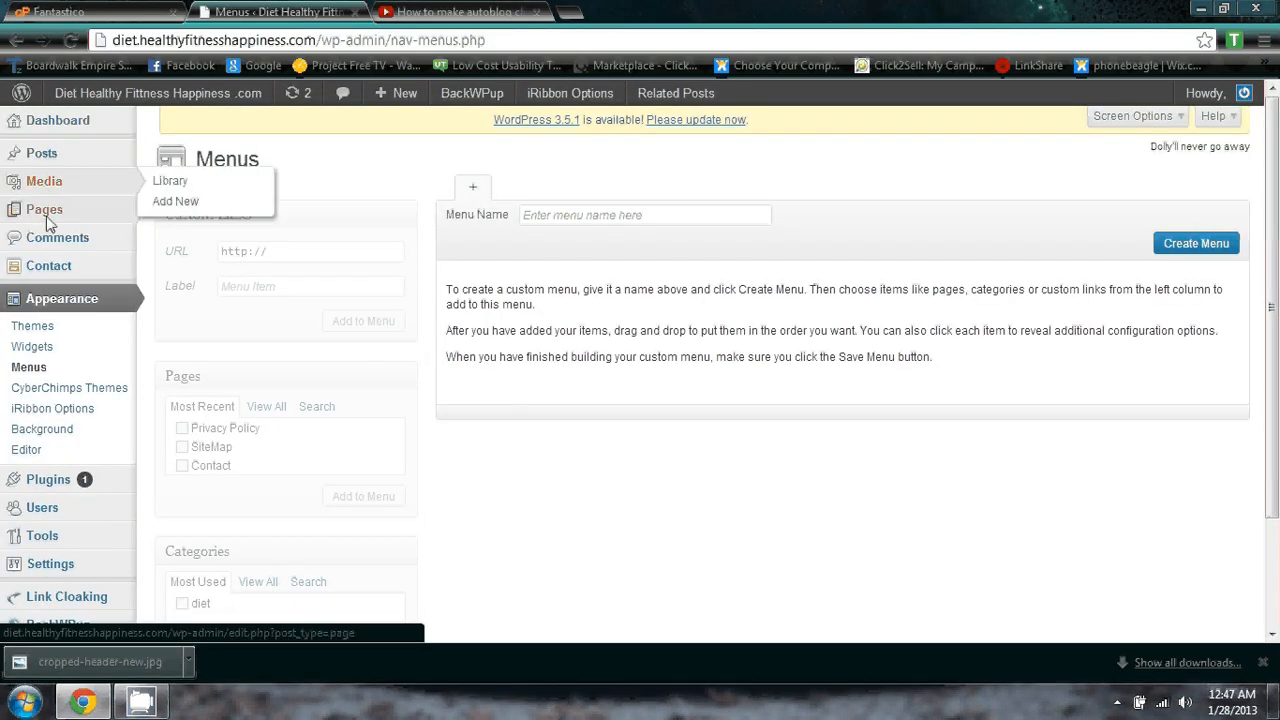
{"action": "left_click", "coordinate": [42, 328]}
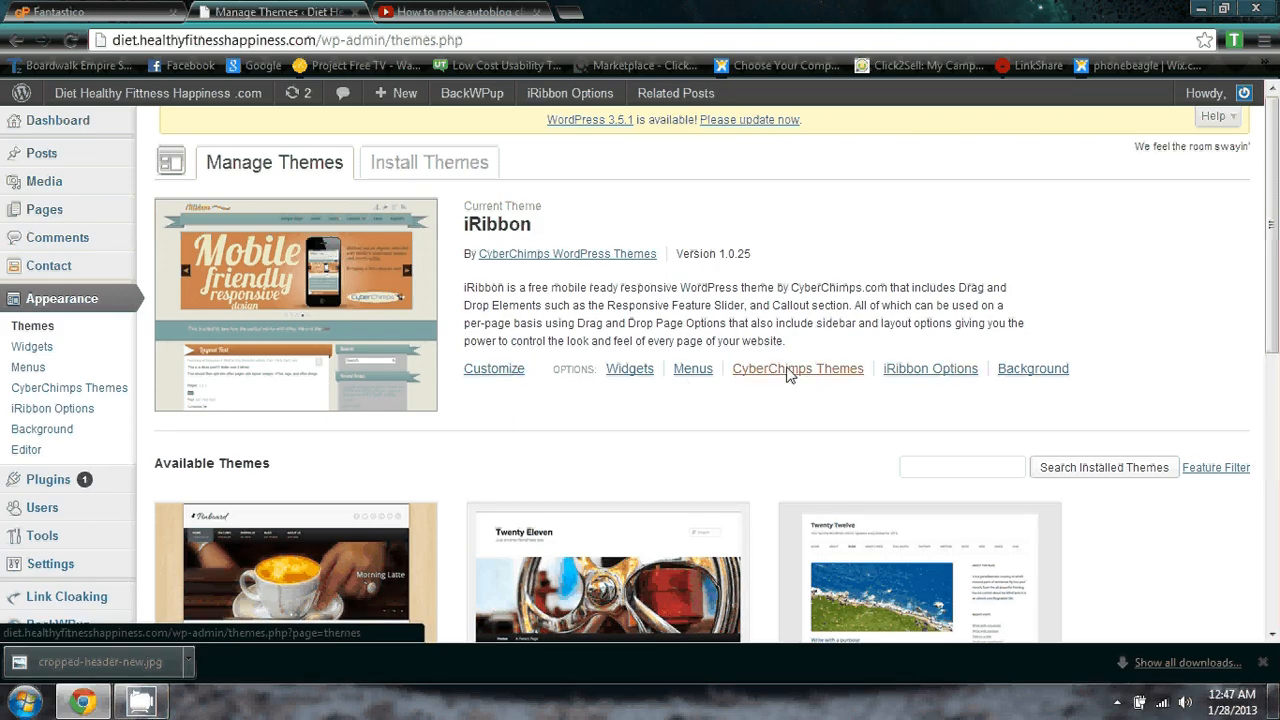
{"action": "left_click", "coordinate": [494, 369]}
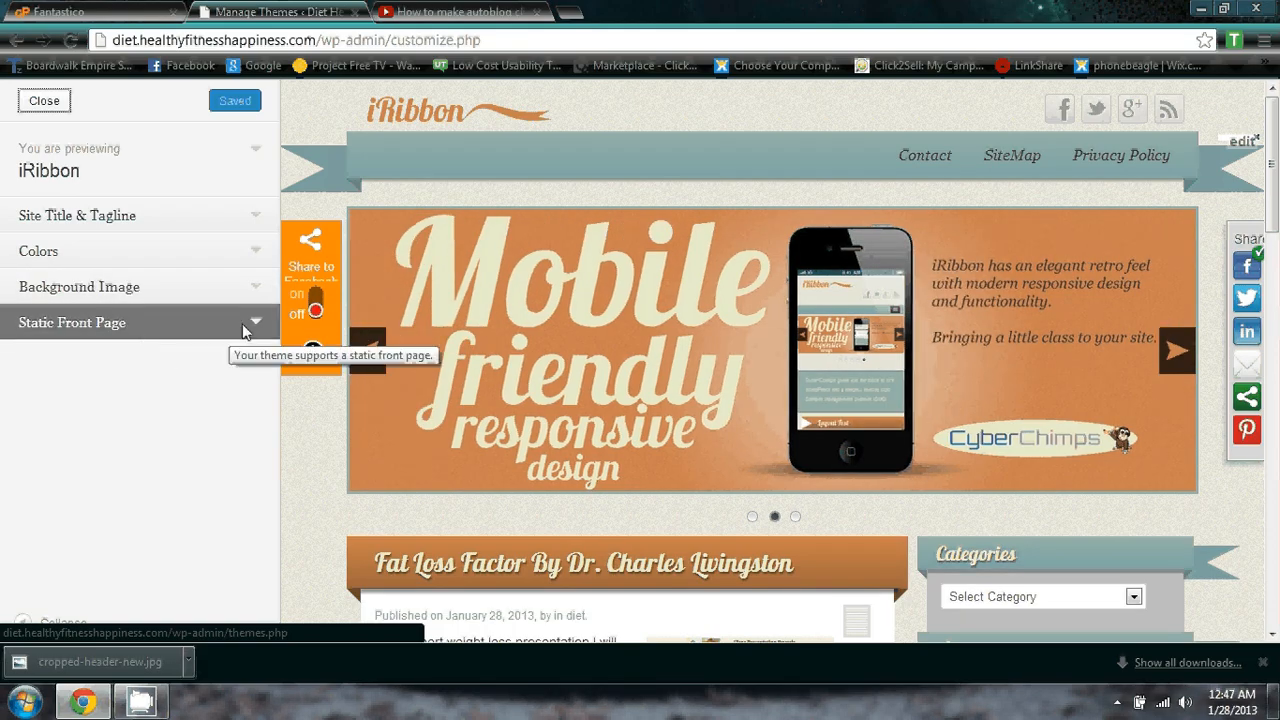
{"action": "left_click", "coordinate": [235, 326]}
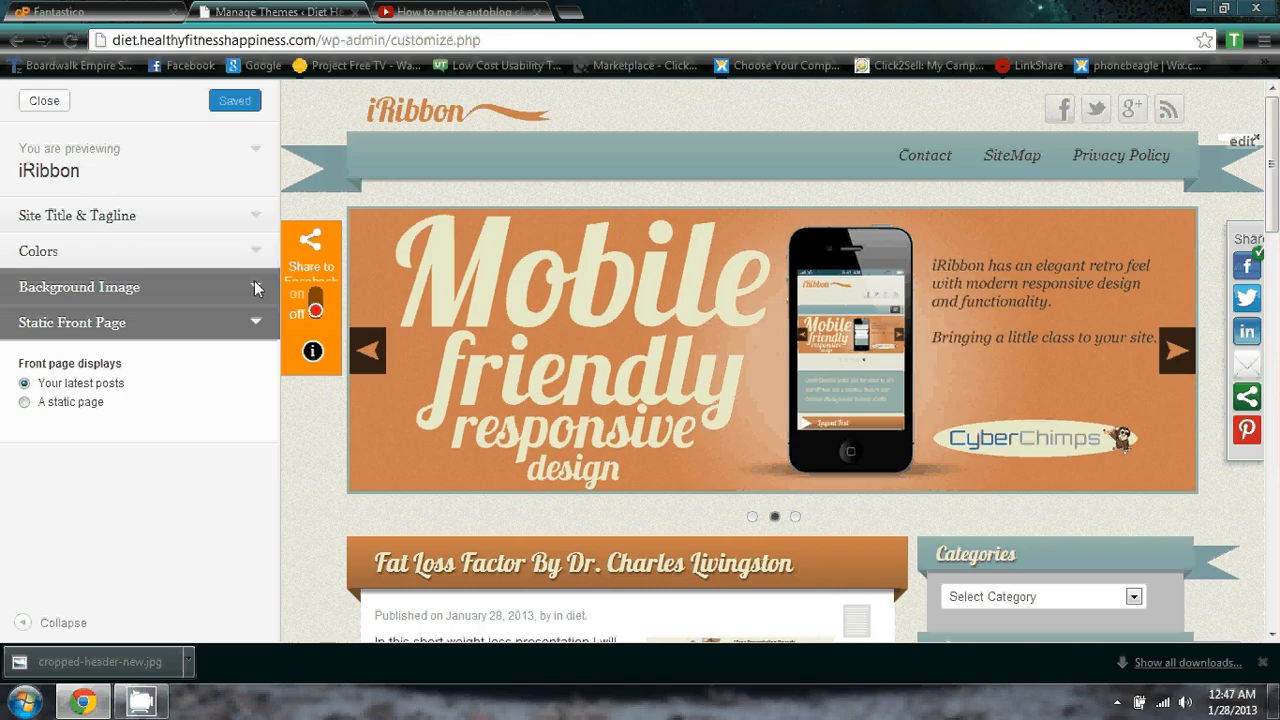
{"action": "left_click", "coordinate": [254, 288]}
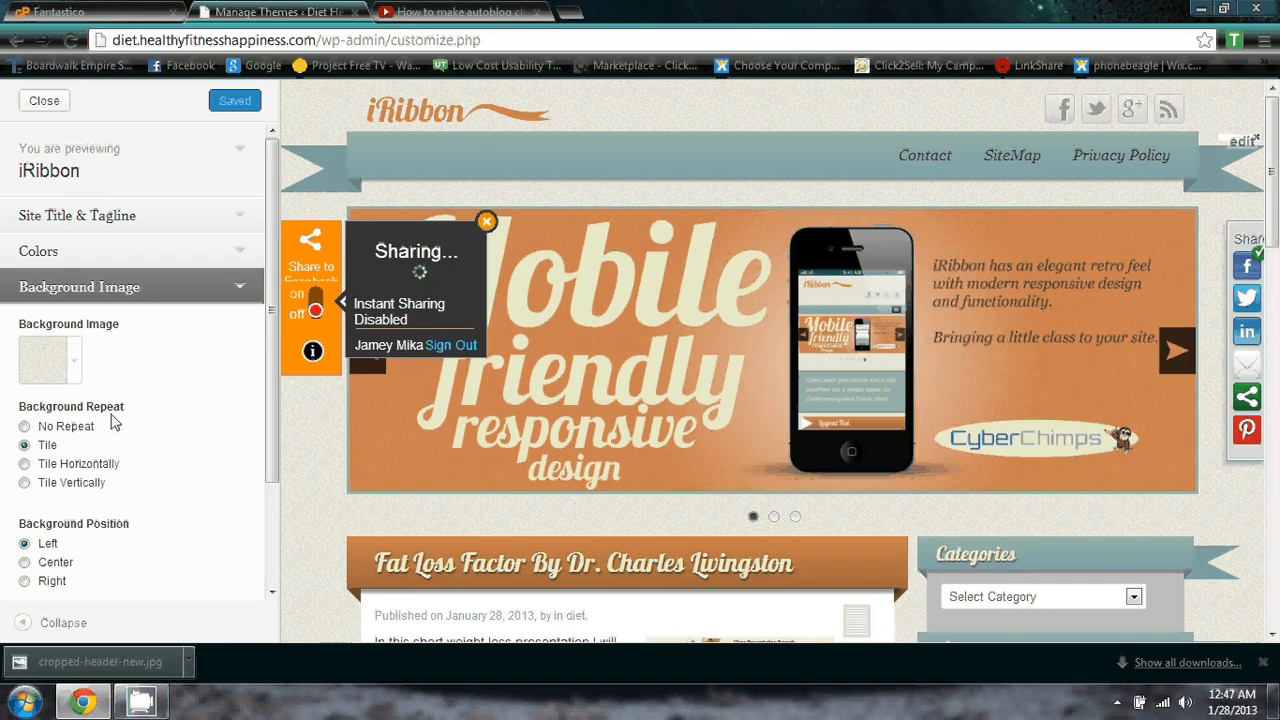
{"action": "left_click", "coordinate": [241, 252]}
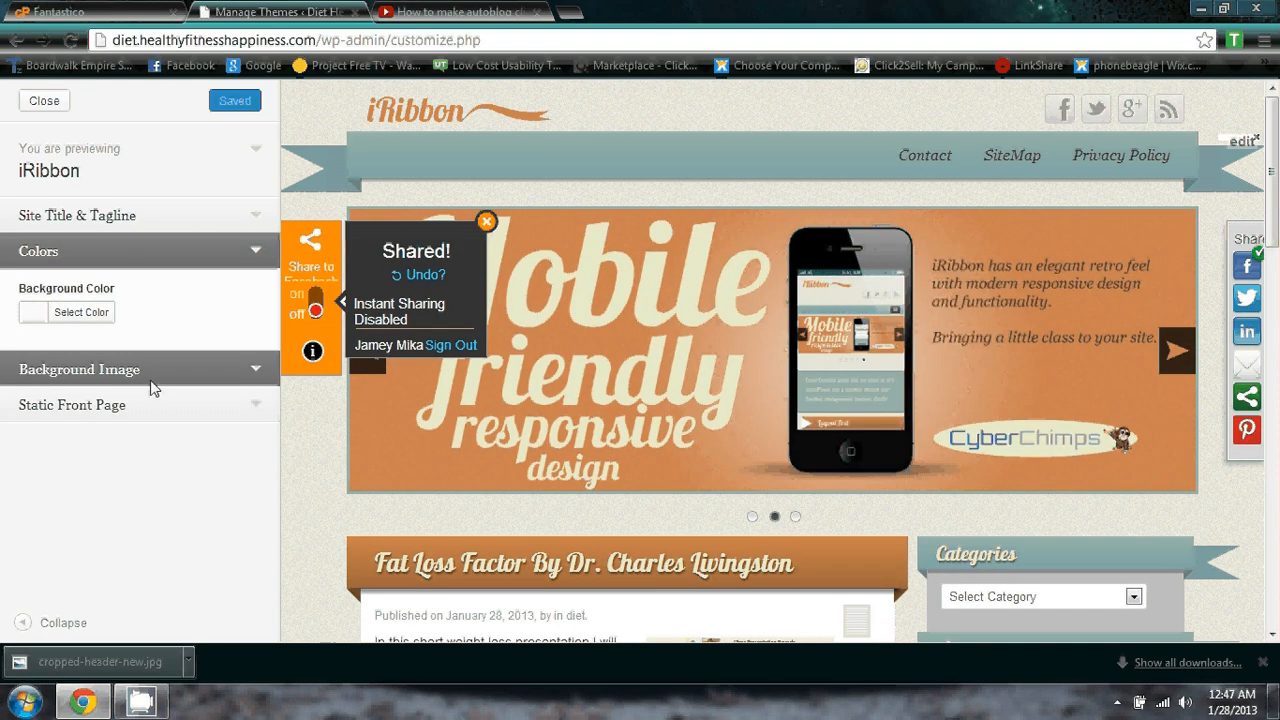
{"action": "left_click", "coordinate": [152, 388]}
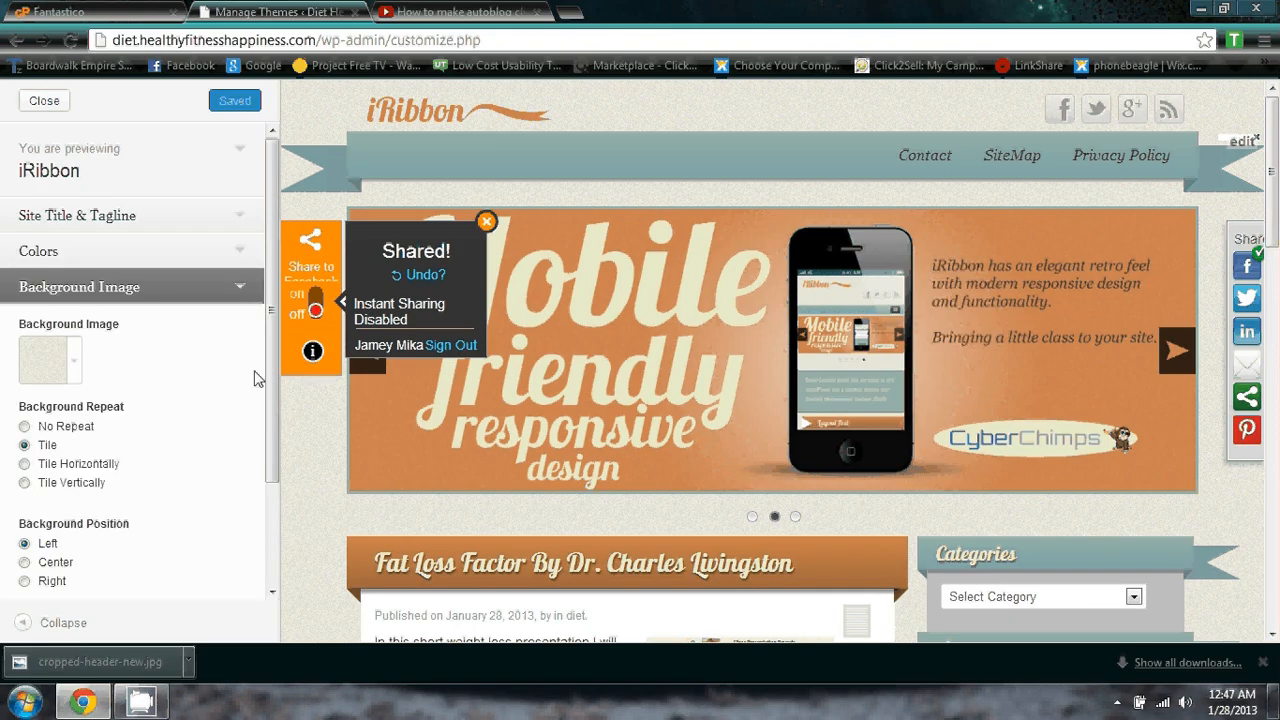
{"action": "left_click", "coordinate": [242, 216]}
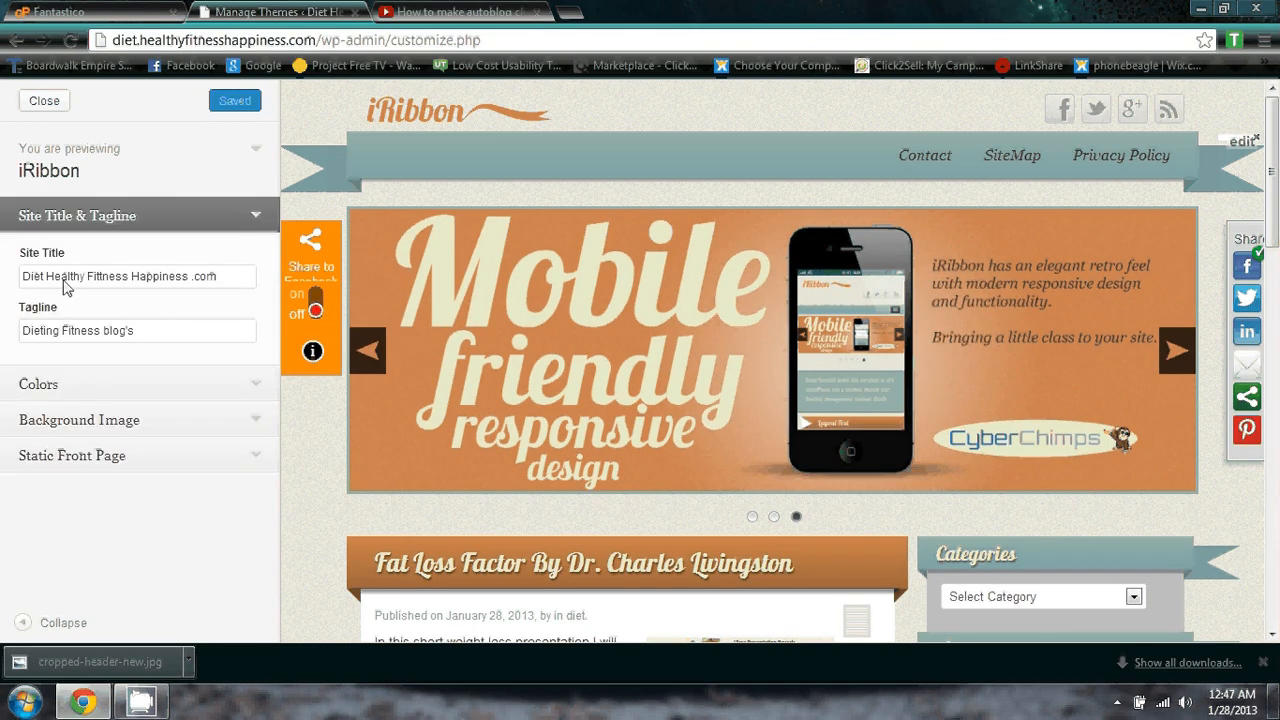
{"action": "left_click", "coordinate": [244, 158]}
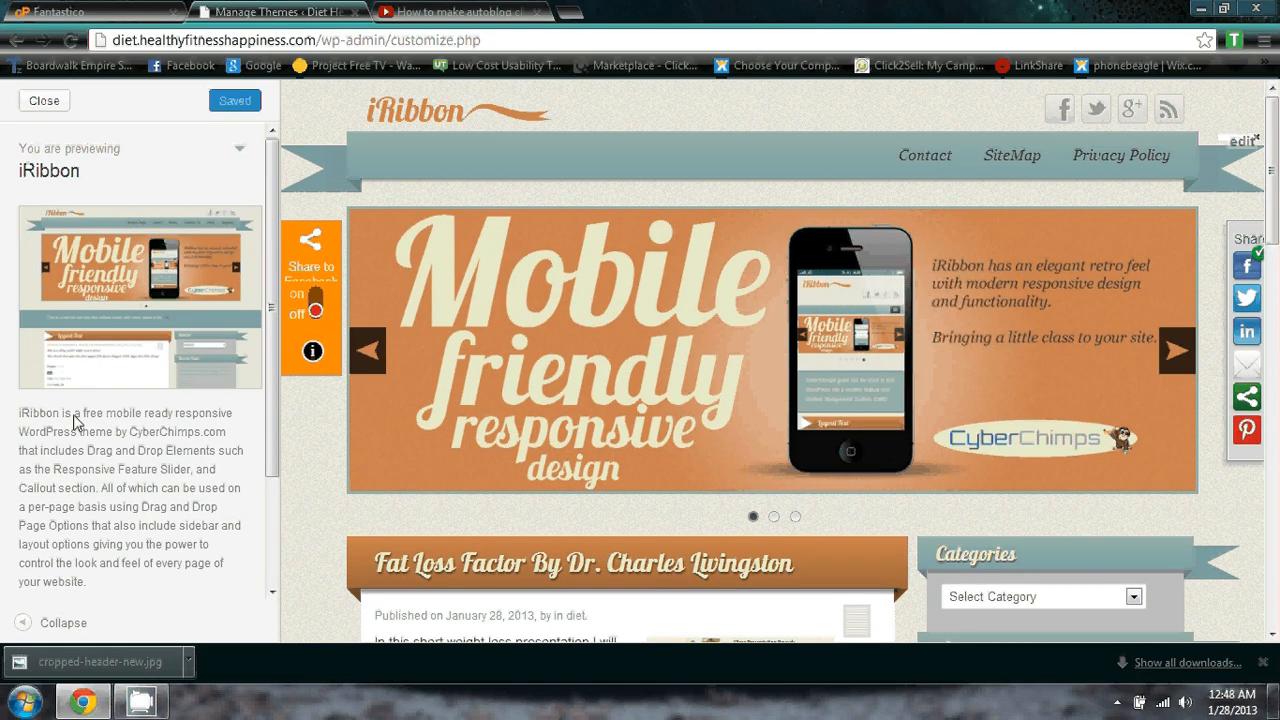
{"action": "scroll", "coordinate": [78, 415], "scroll_direction": "down", "scroll_amount": 2}
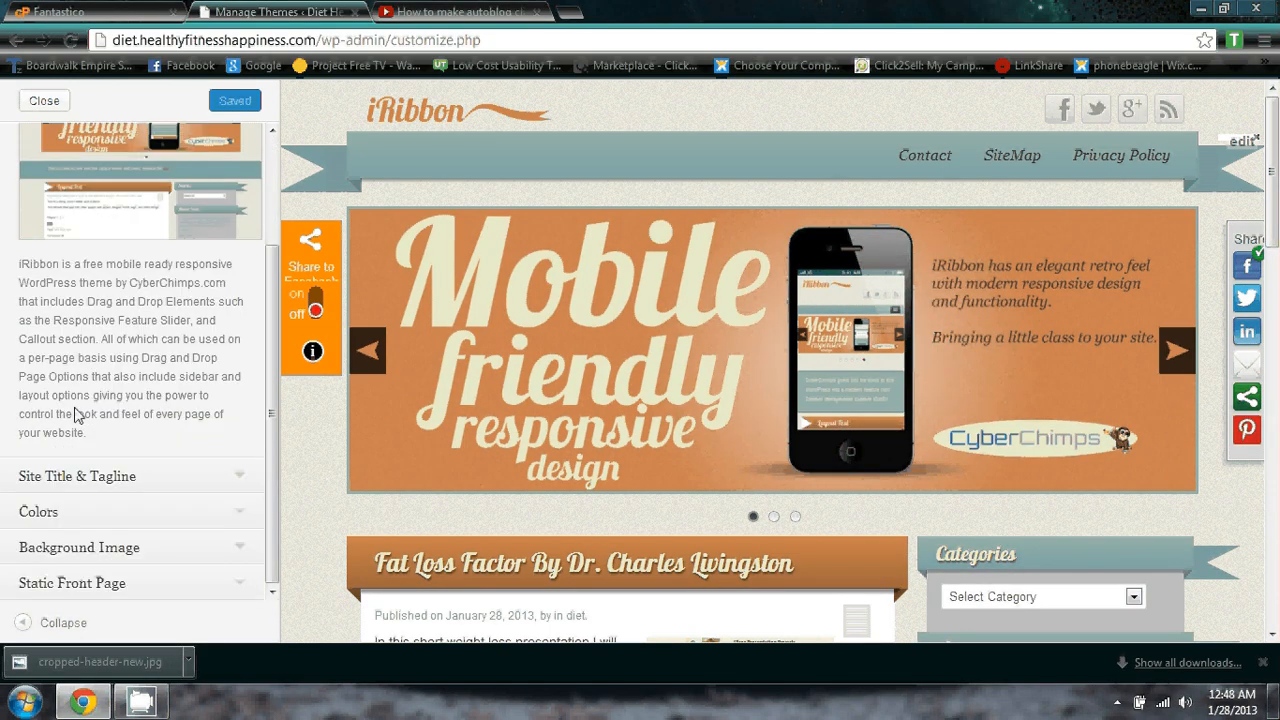
{"action": "scroll", "coordinate": [78, 415], "scroll_direction": "up", "scroll_amount": 2}
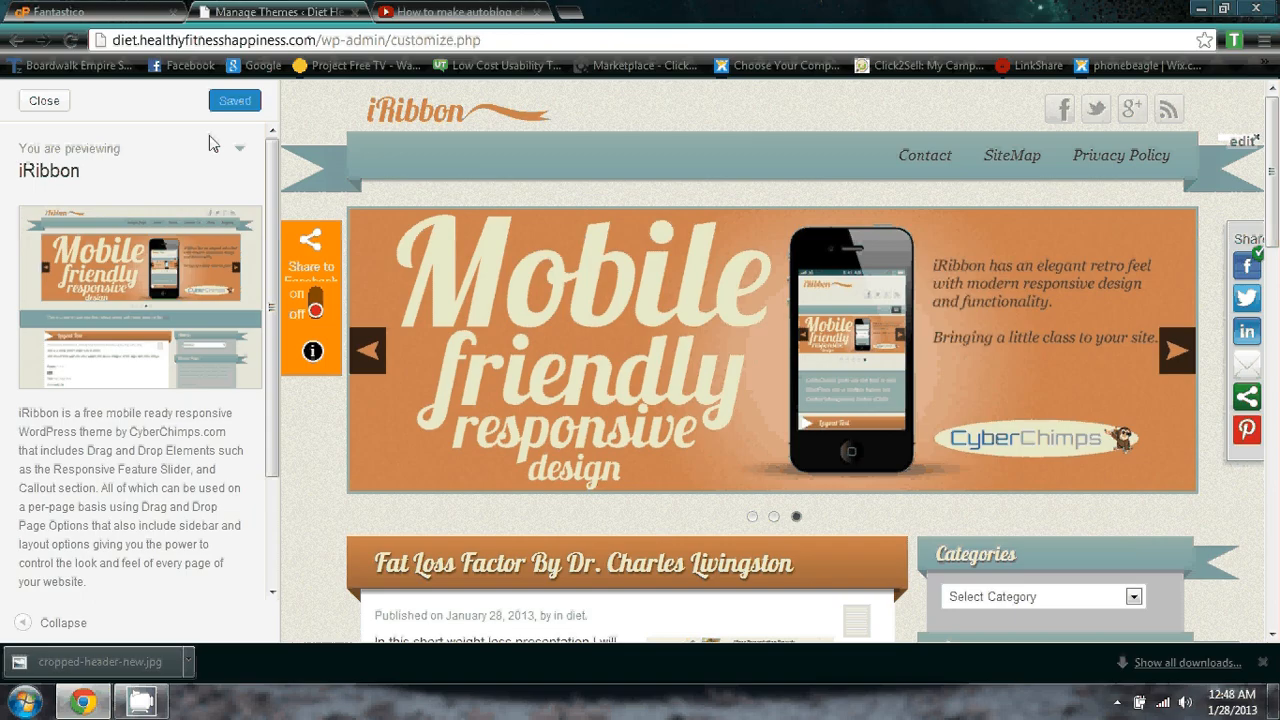
{"action": "left_click", "coordinate": [44, 101]}
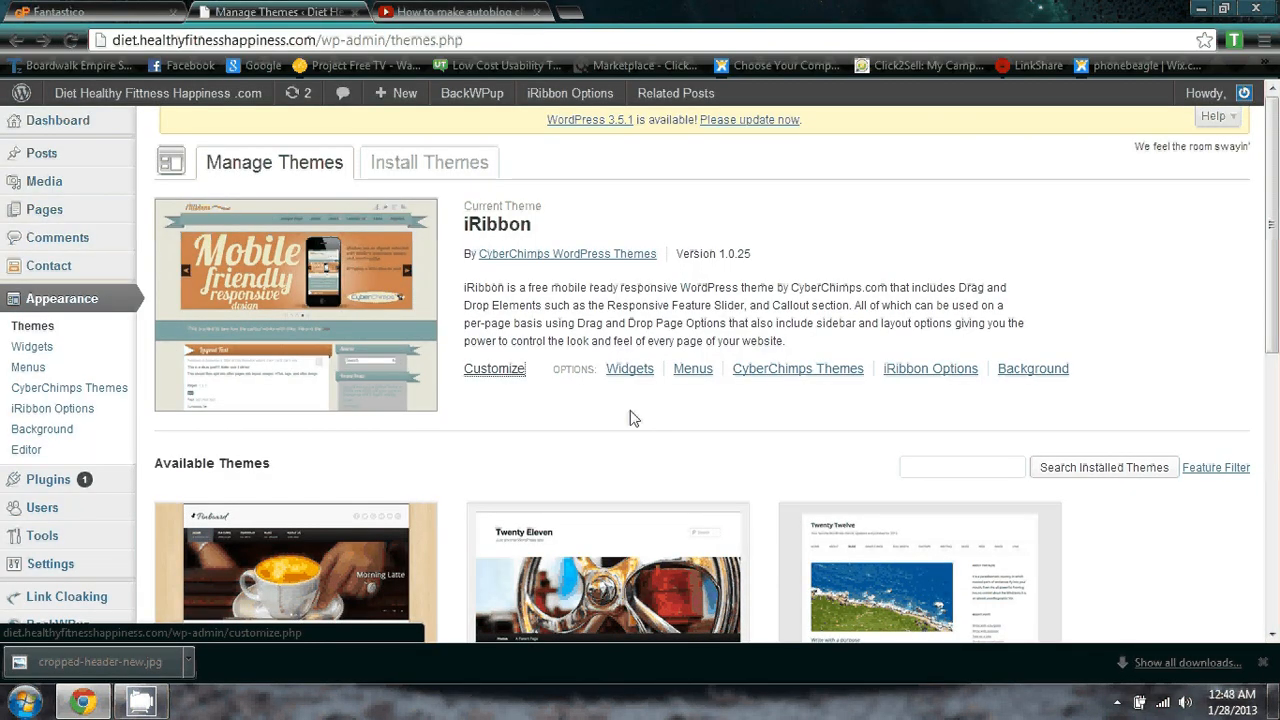
{"action": "left_click", "coordinate": [812, 378]}
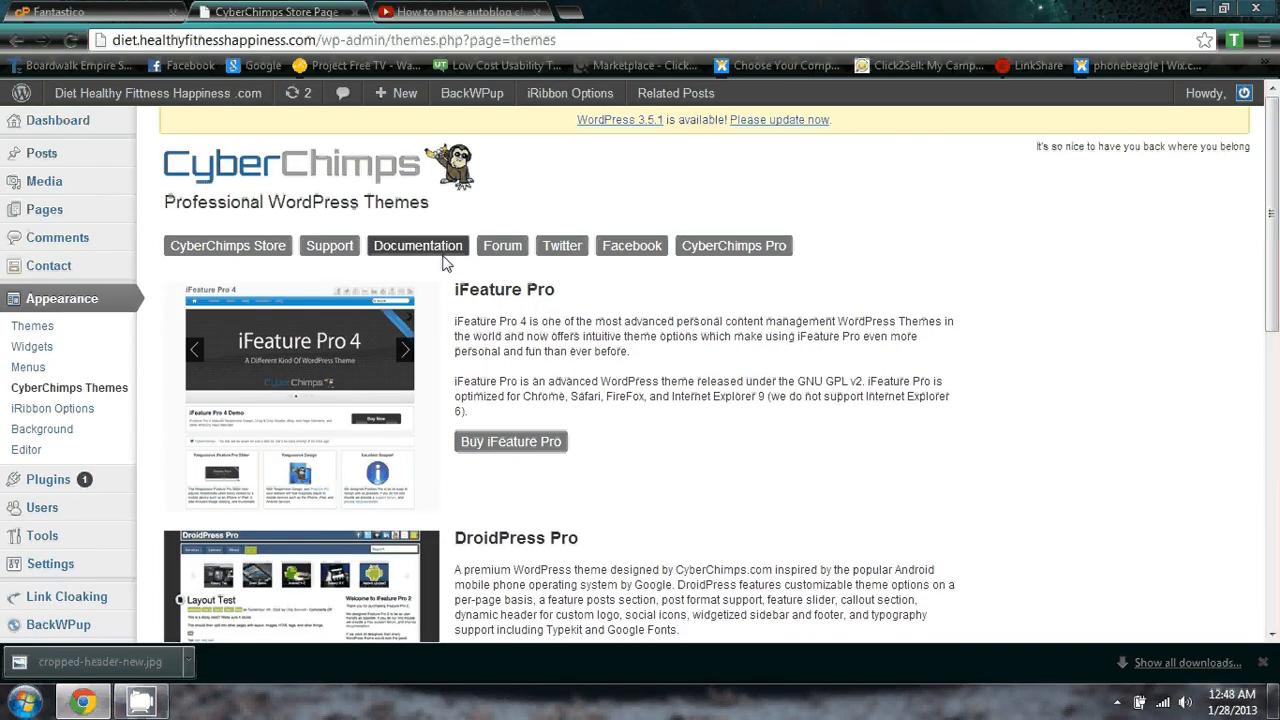
{"action": "scroll", "coordinate": [634, 284], "scroll_direction": "down", "scroll_amount": 8}
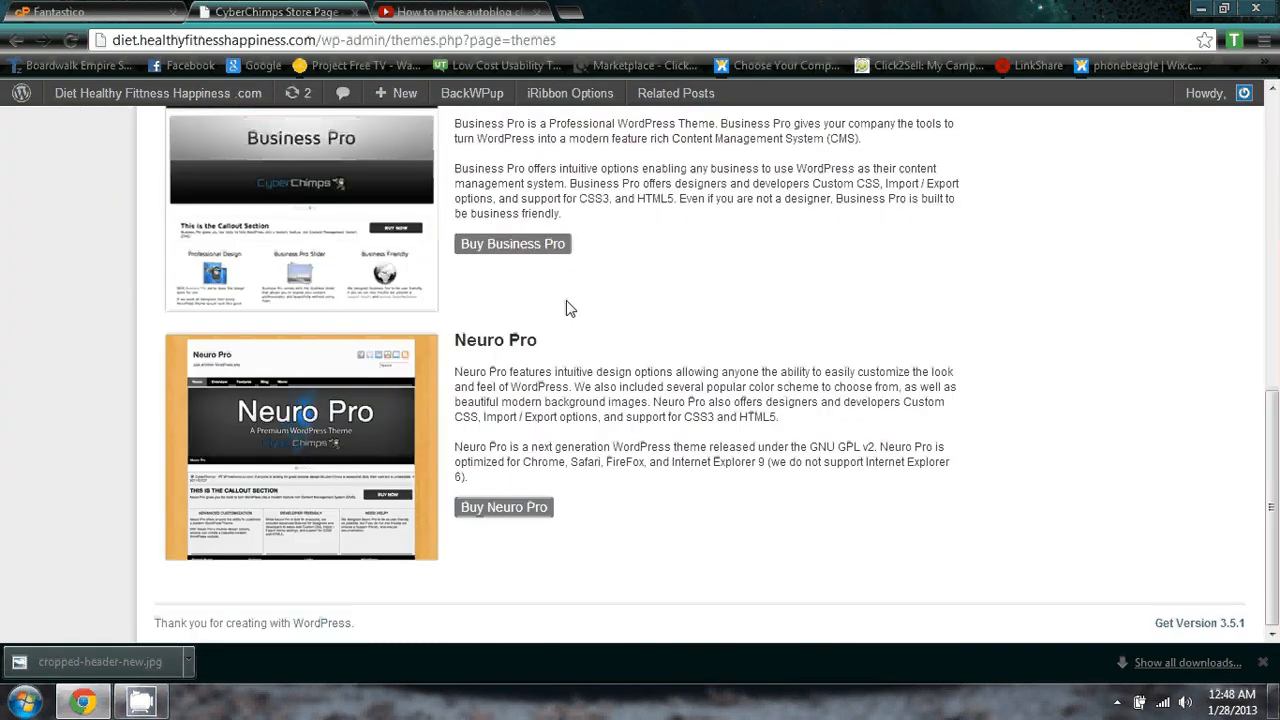
{"action": "scroll", "coordinate": [566, 300], "scroll_direction": "up", "scroll_amount": 8}
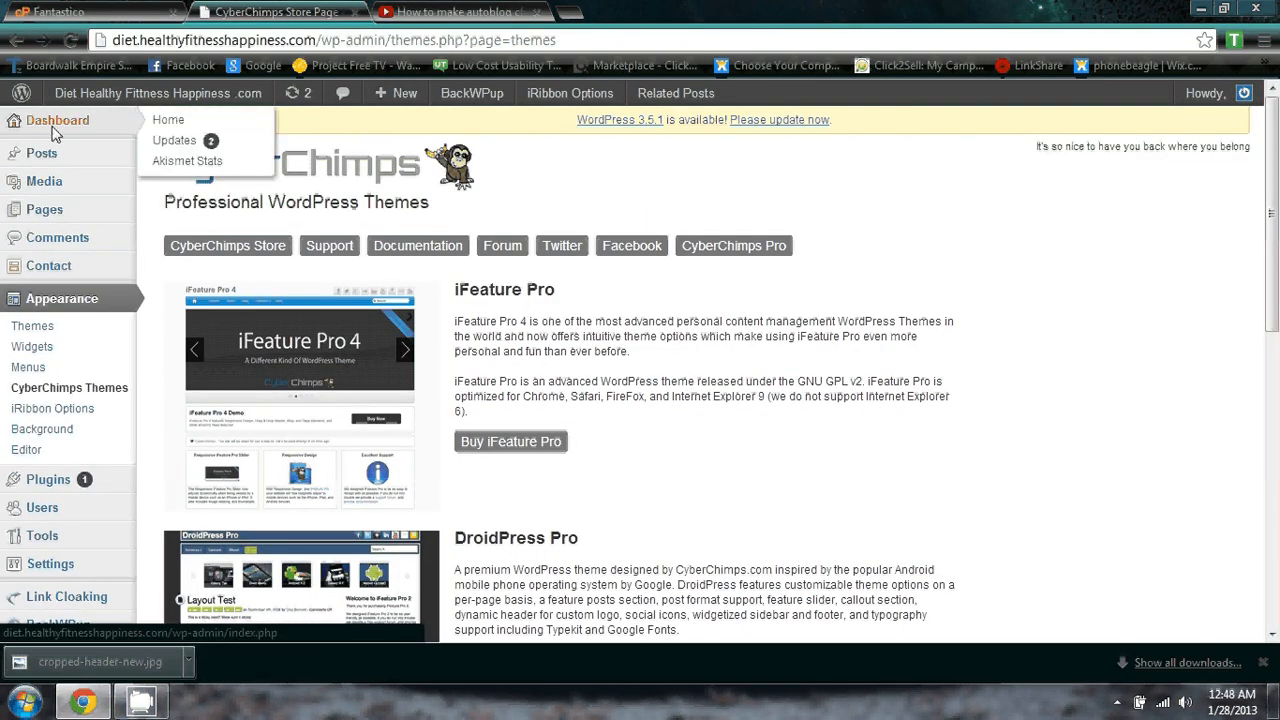
{"action": "left_click", "coordinate": [57, 328]}
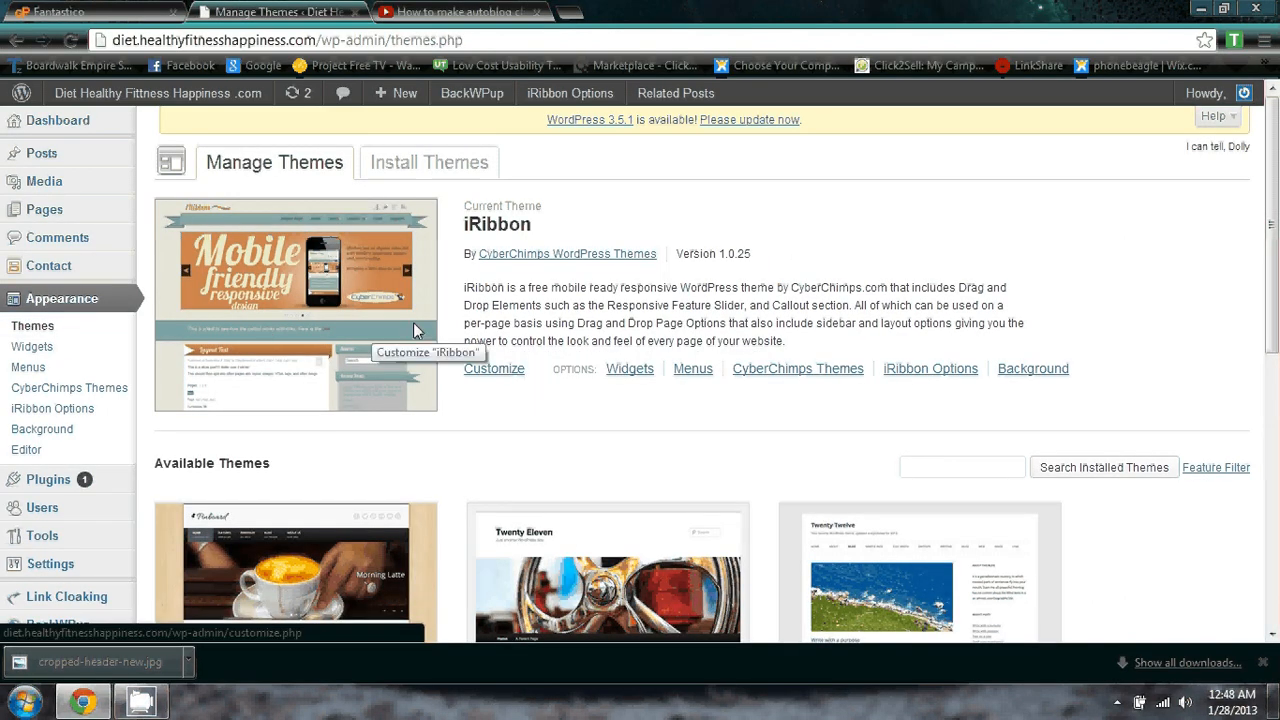
Switch to the Install Themes tab.
{"action": "left_click", "coordinate": [443, 168]}
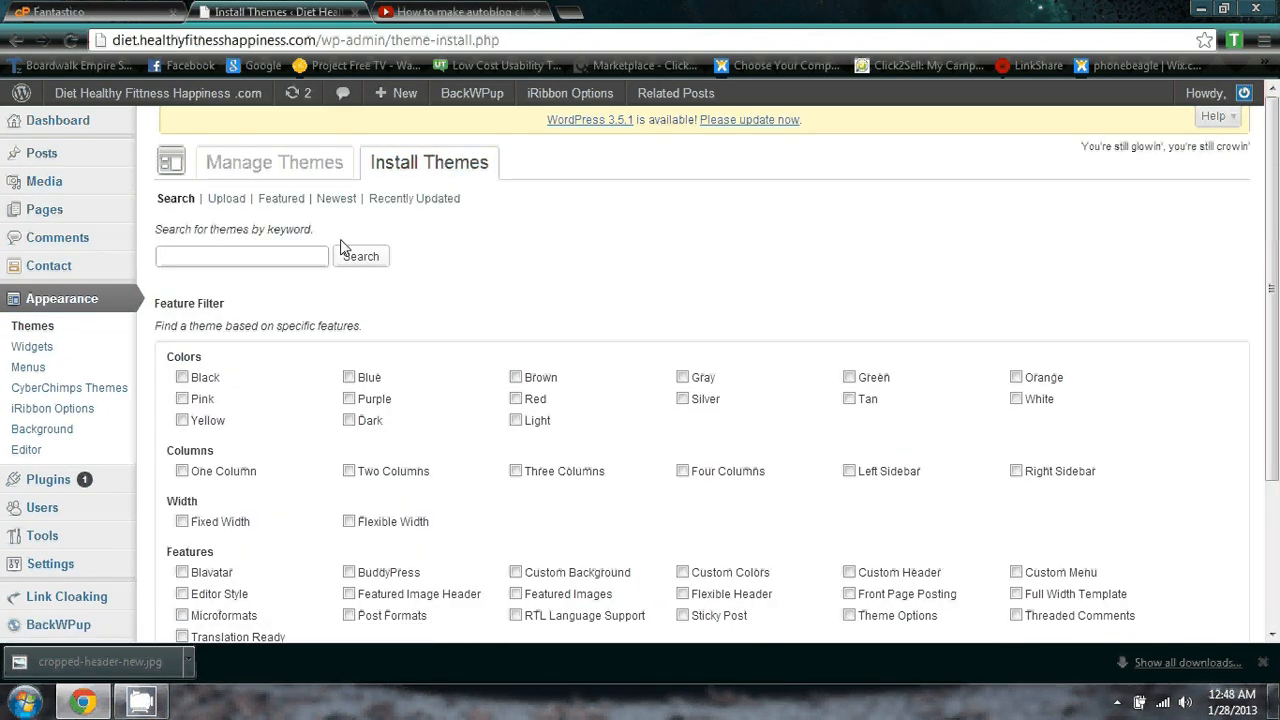
{"action": "scroll", "coordinate": [253, 250], "scroll_direction": "down", "scroll_amount": 1}
{"action": "scroll", "coordinate": [262, 228], "scroll_direction": "up", "scroll_amount": 2}
List the Featured themes and scroll through the thumbnails, including installed Pinboard and Twenty Twelve.
{"action": "left_click", "coordinate": [279, 199]}
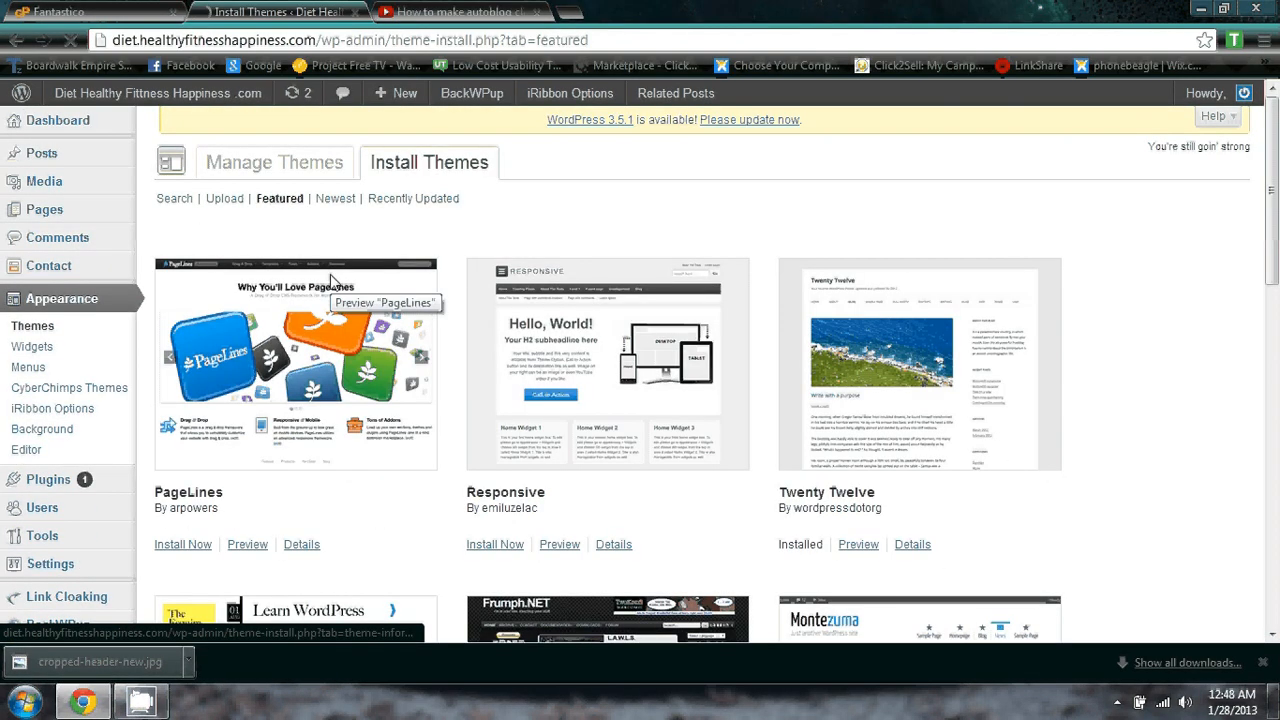
{"action": "scroll", "coordinate": [330, 282], "scroll_direction": "down", "scroll_amount": 4}
{"action": "scroll", "coordinate": [331, 282], "scroll_direction": "down", "scroll_amount": 2}
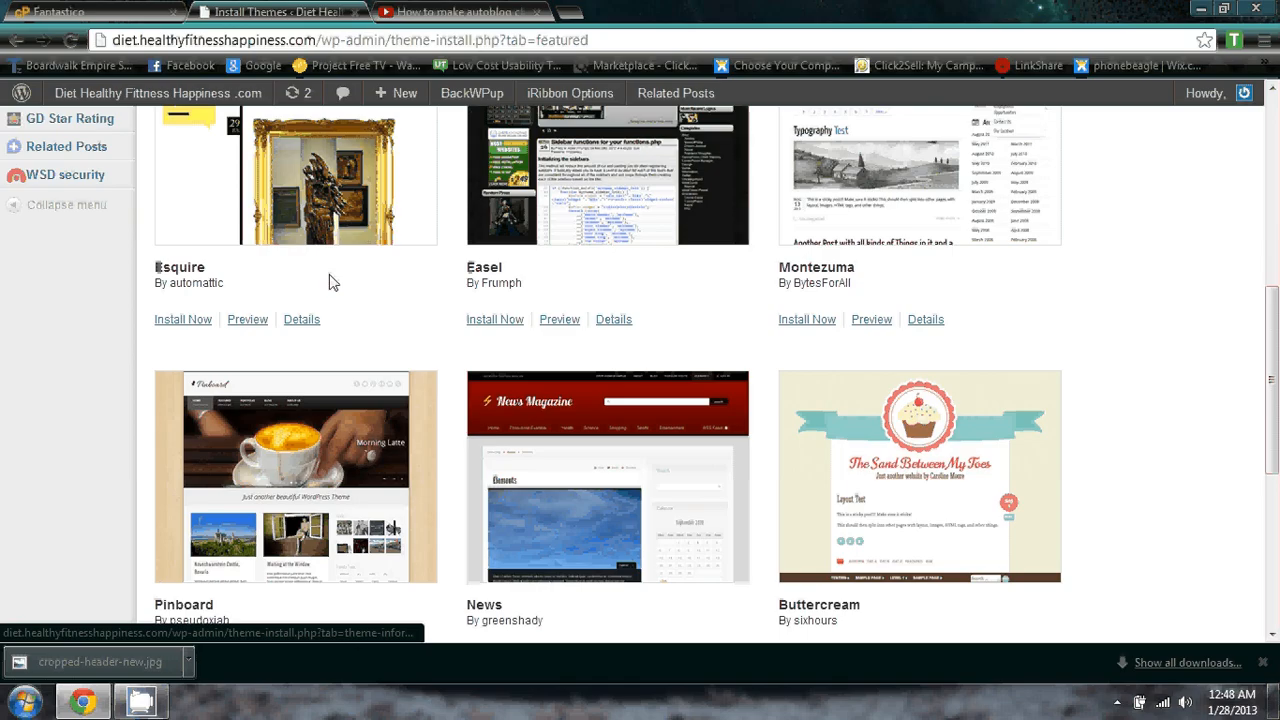
{"action": "scroll", "coordinate": [331, 282], "scroll_direction": "up", "scroll_amount": 2}
{"action": "scroll", "coordinate": [331, 282], "scroll_direction": "down", "scroll_amount": 1}
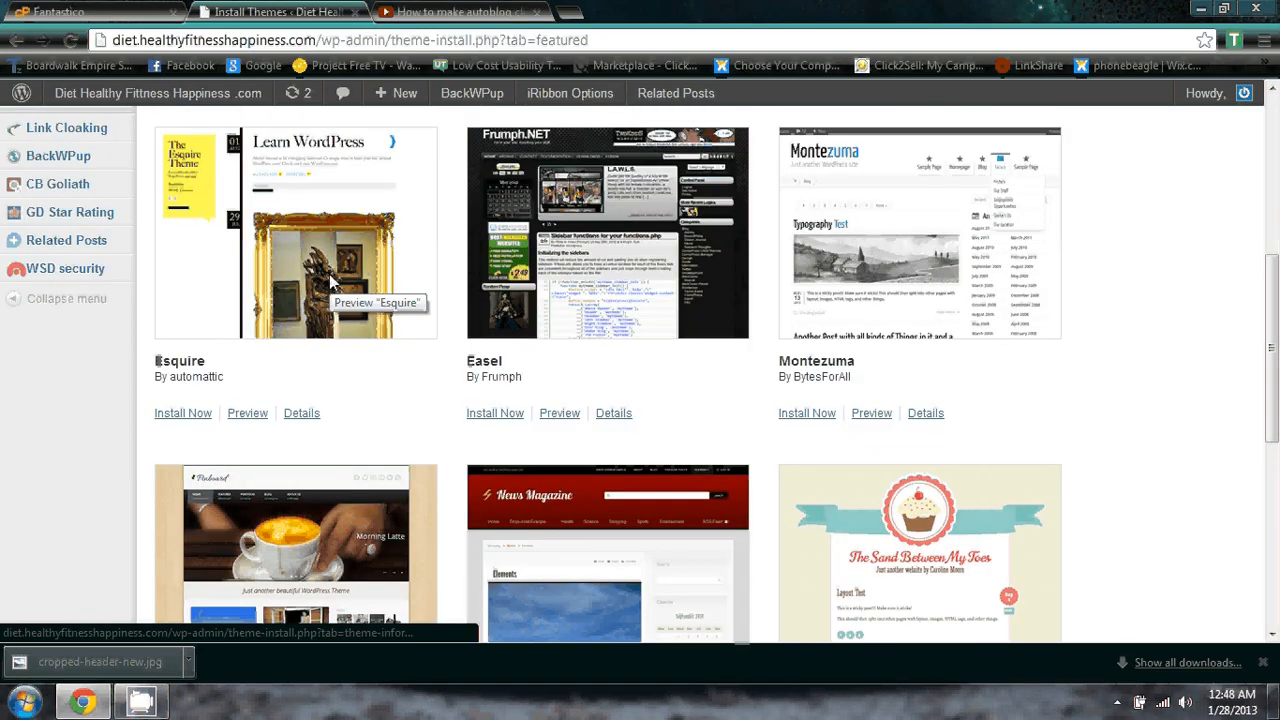
{"action": "scroll", "coordinate": [330, 302], "scroll_direction": "down", "scroll_amount": 2}
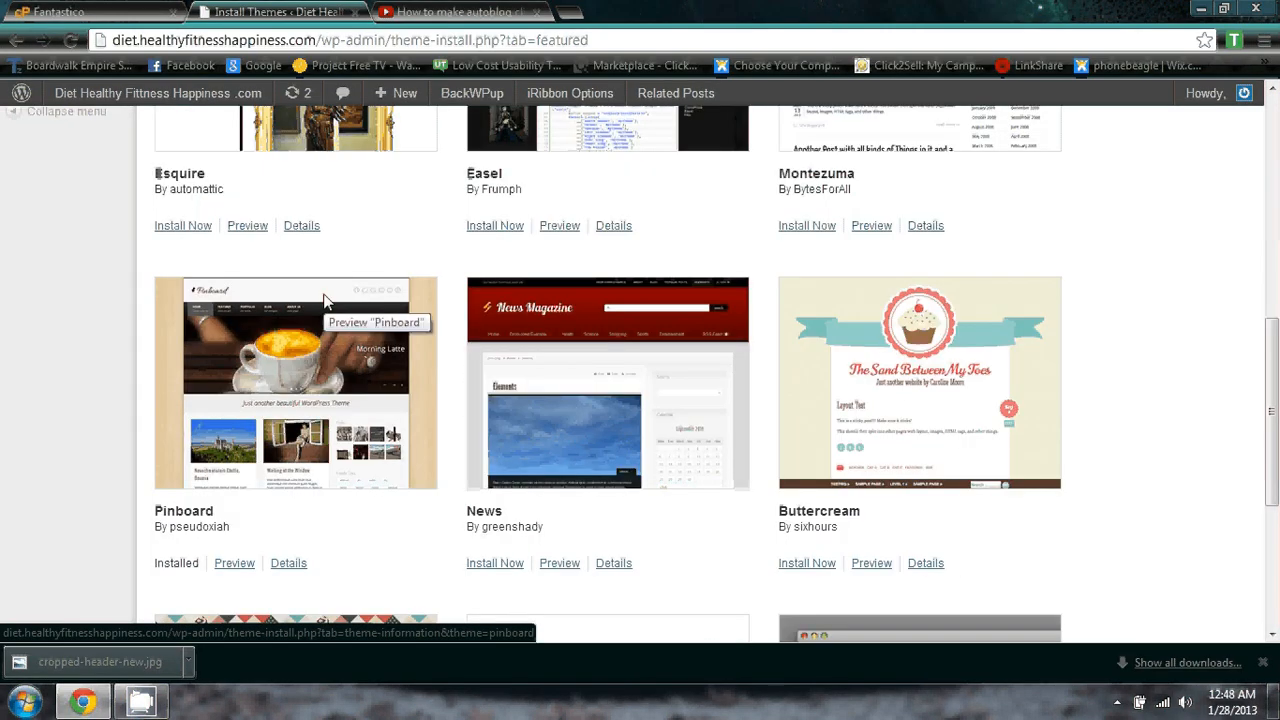
{"action": "scroll", "coordinate": [330, 302], "scroll_direction": "down", "scroll_amount": 3}
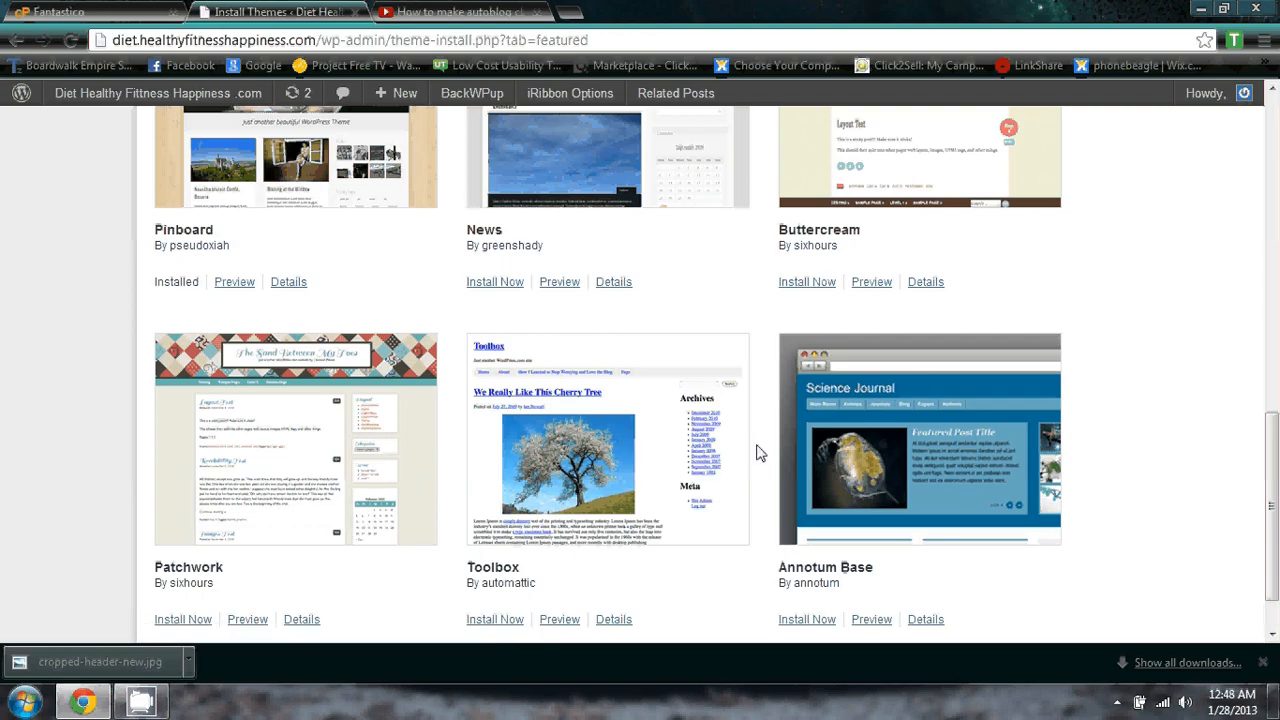
{"action": "scroll", "coordinate": [868, 450], "scroll_direction": "down", "scroll_amount": 1}
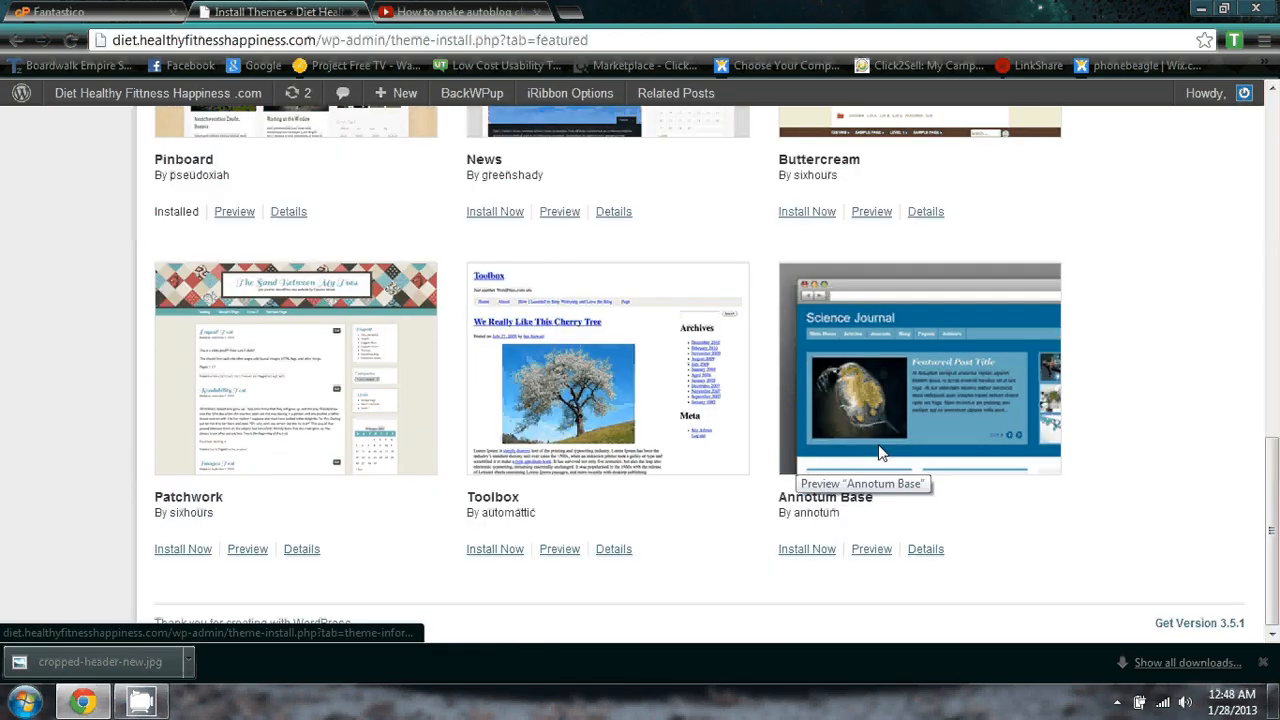
{"action": "scroll", "coordinate": [878, 453], "scroll_direction": "up", "scroll_amount": 10}
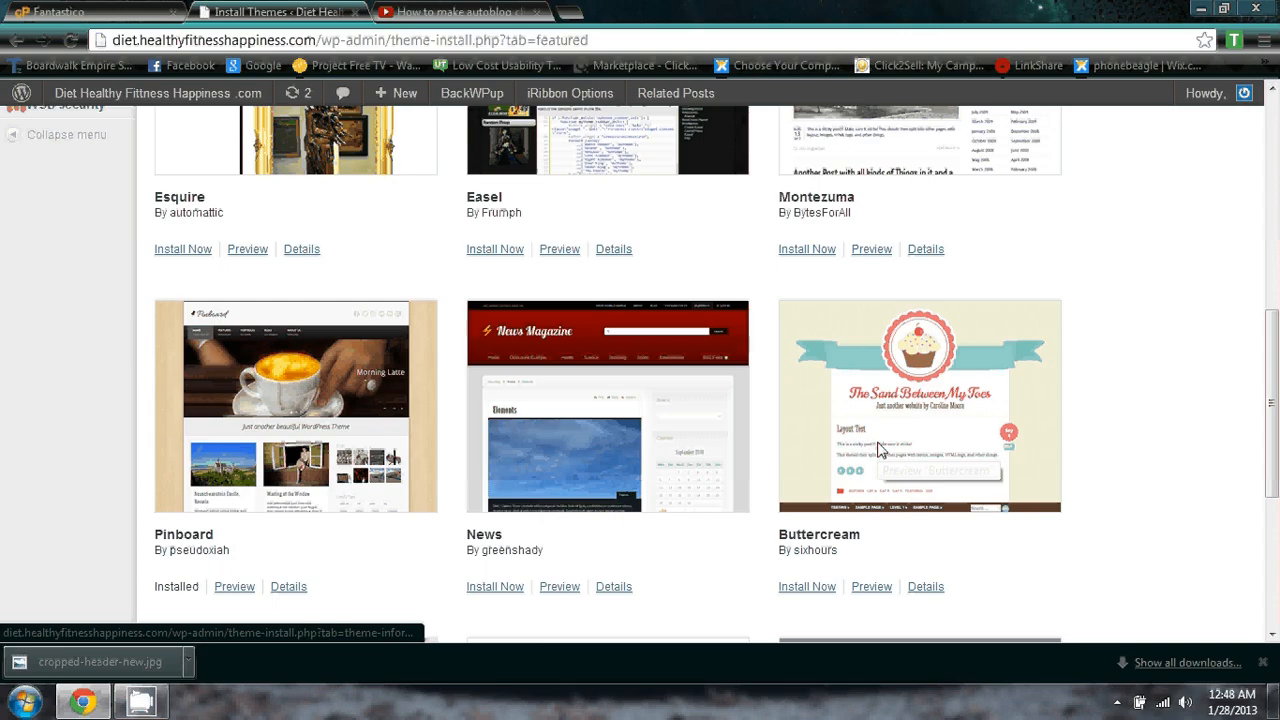
{"action": "scroll", "coordinate": [808, 447], "scroll_direction": "down", "scroll_amount": 2}
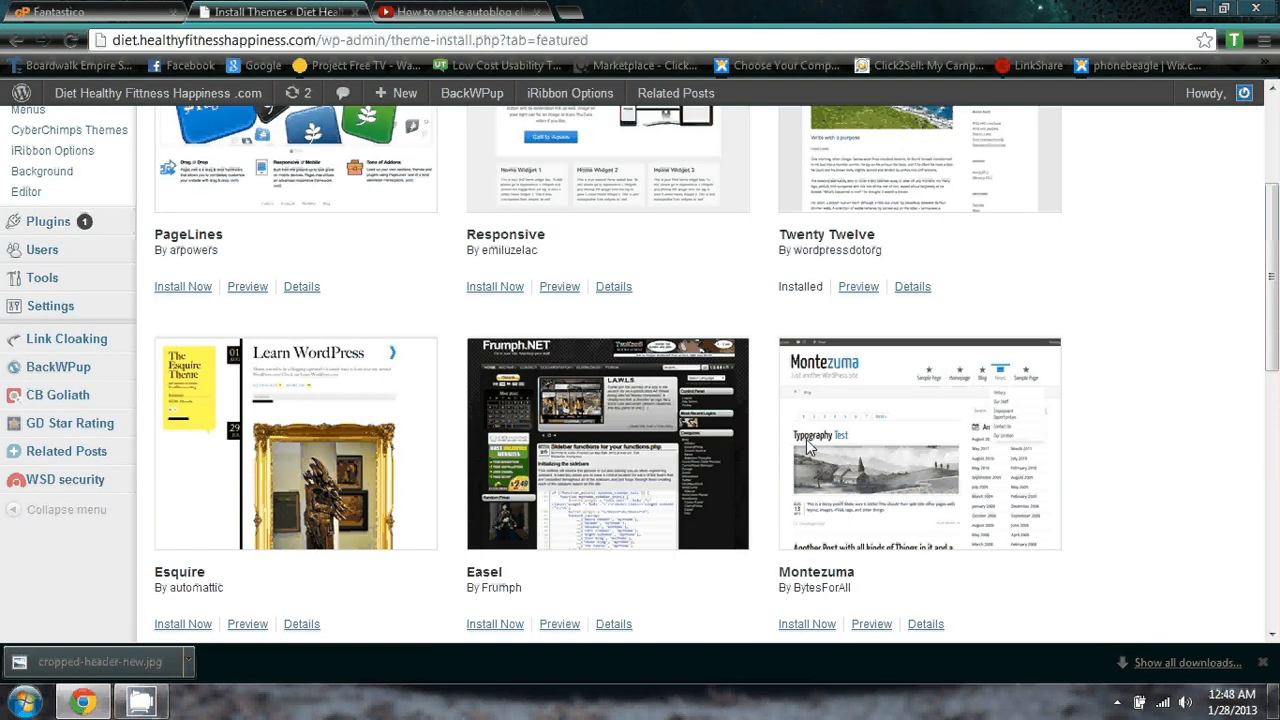
Preview and install the Easel 3.2.1 theme, then return to the admin Dashboard.
{"action": "left_click", "coordinate": [583, 457]}
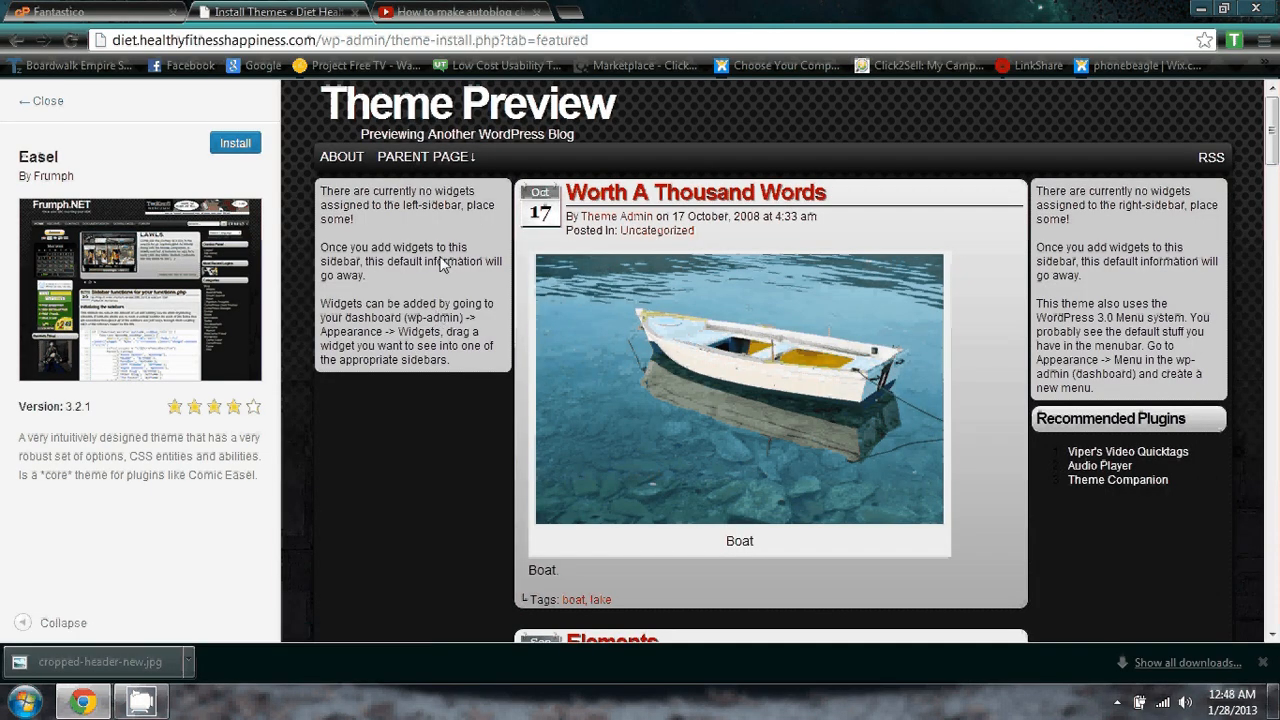
{"action": "left_click", "coordinate": [236, 143]}
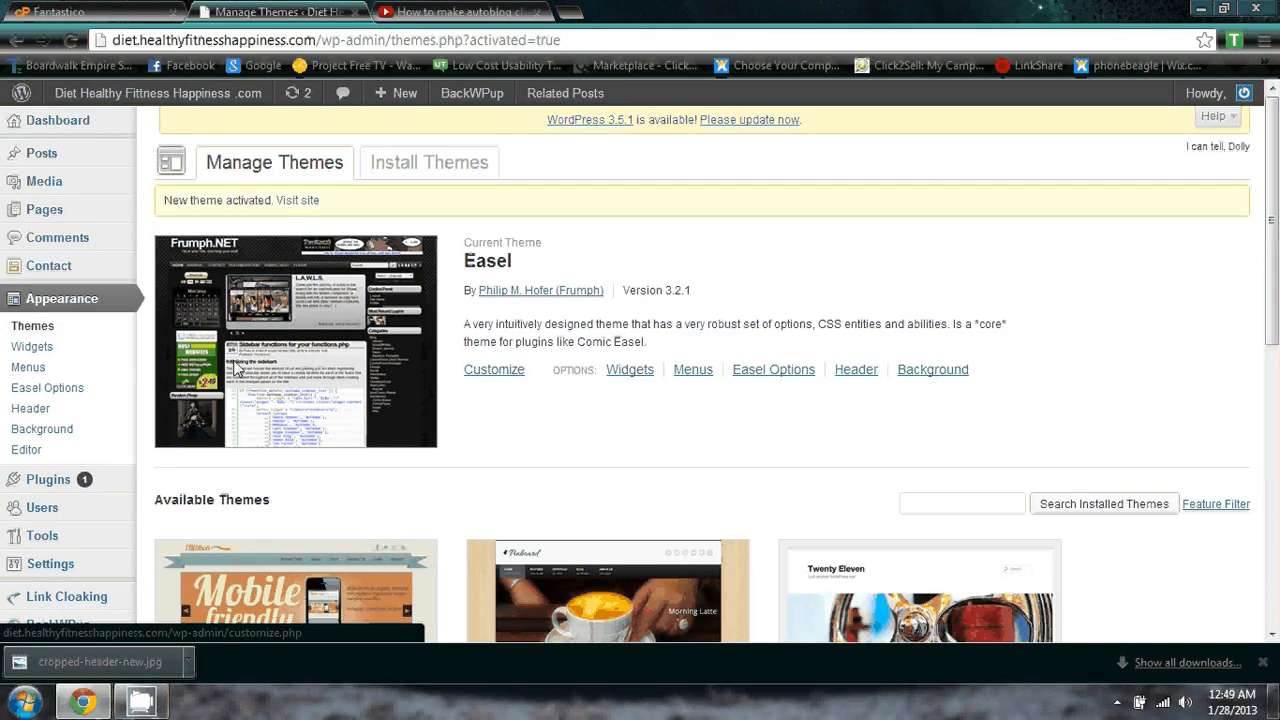
{"action": "left_click", "coordinate": [106, 130]}
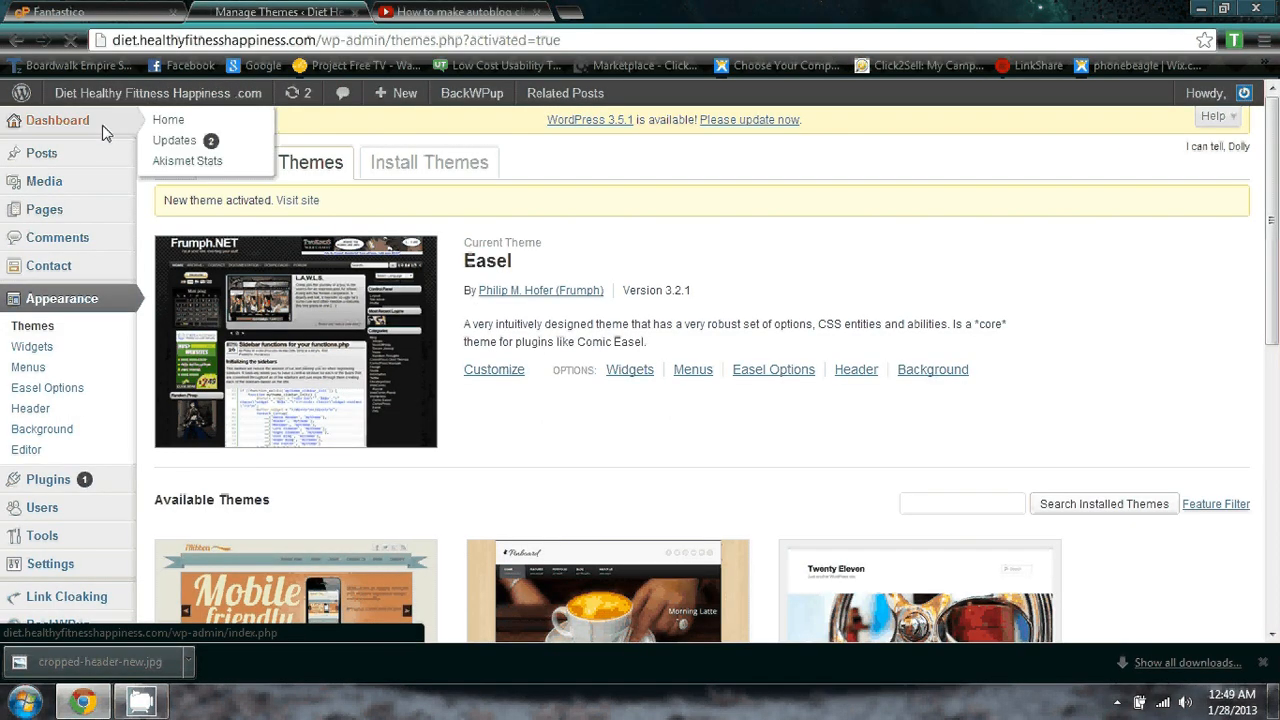
Visit the live site and scroll the dark Easel front page with its Categories and Archives sidebars.
{"action": "mouse_move", "coordinate": [100, 93]}
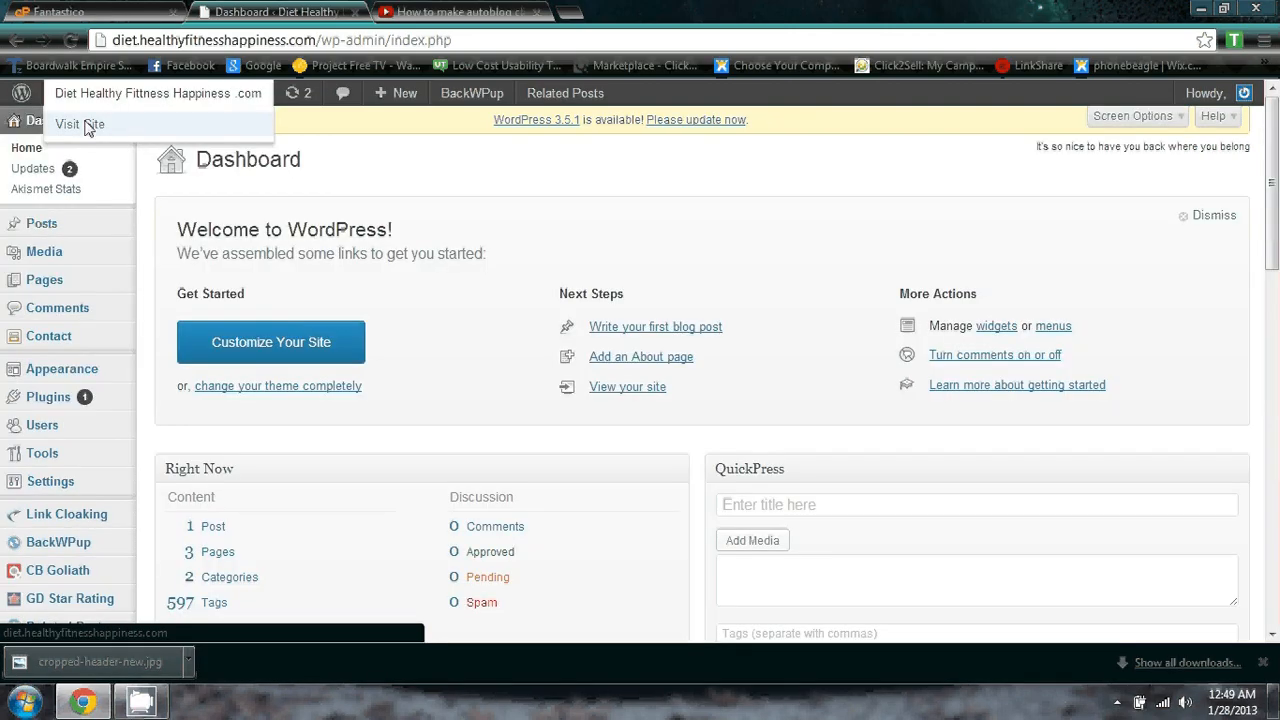
{"action": "left_click", "coordinate": [87, 124]}
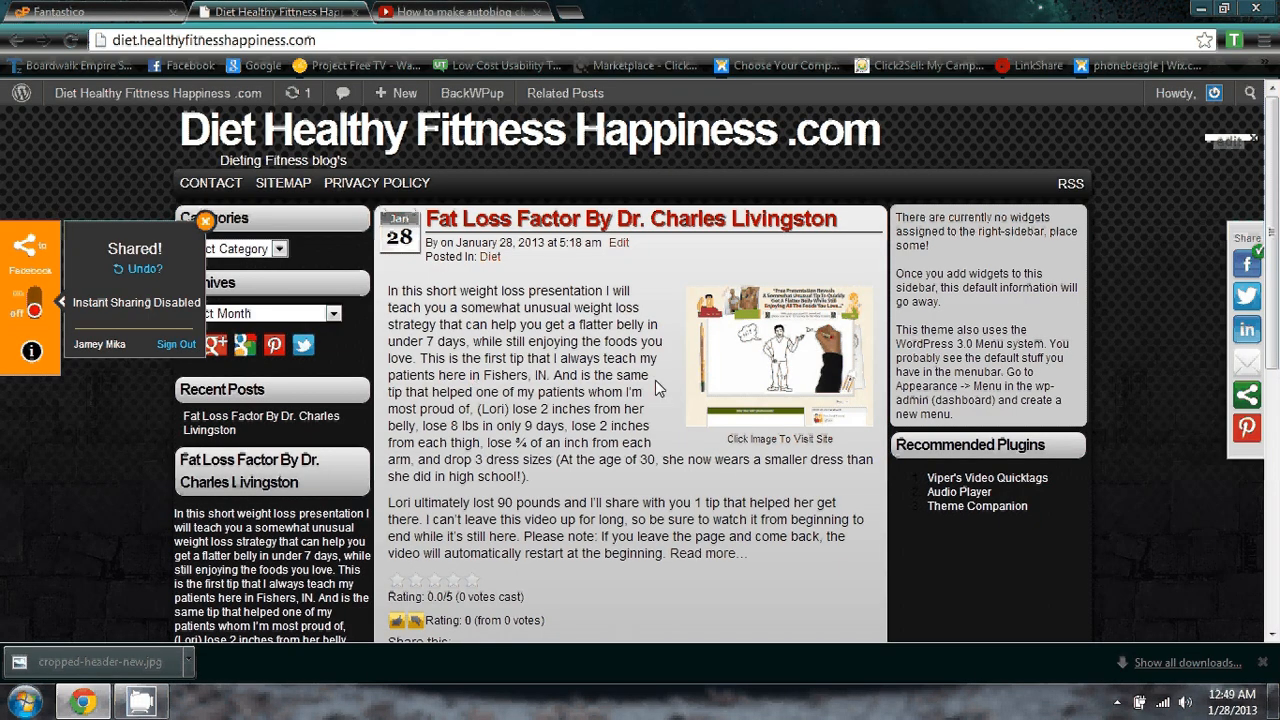
{"action": "scroll", "coordinate": [655, 380], "scroll_direction": "down", "scroll_amount": 3}
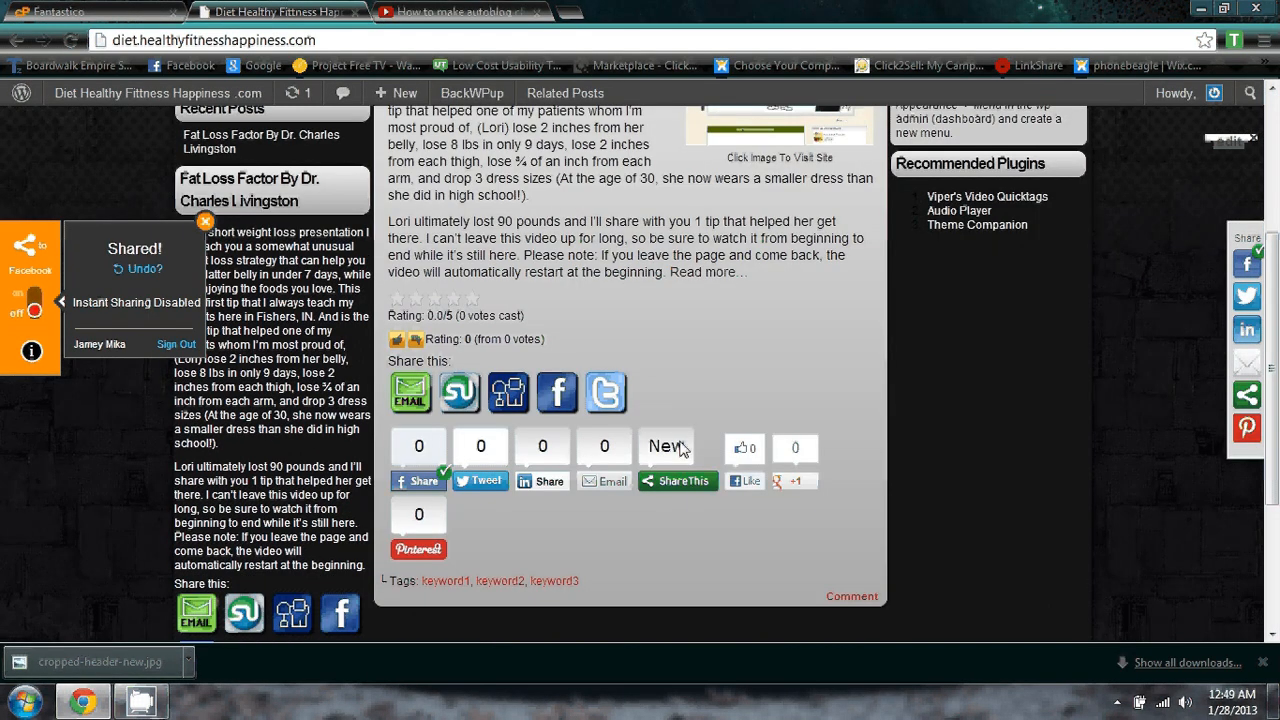
{"action": "scroll", "coordinate": [921, 384], "scroll_direction": "down", "scroll_amount": 3}
{"action": "scroll", "coordinate": [656, 345], "scroll_direction": "up", "scroll_amount": 3}
{"action": "scroll", "coordinate": [656, 353], "scroll_direction": "up", "scroll_amount": 2}
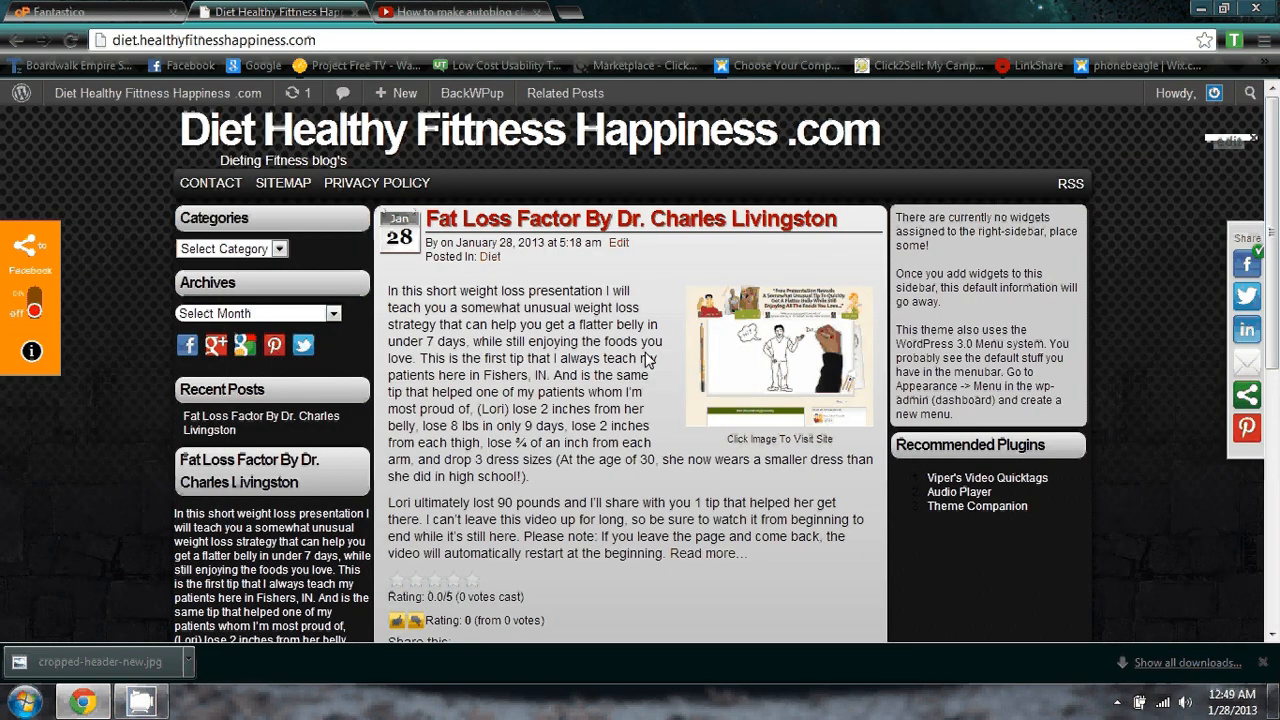
{"action": "scroll", "coordinate": [465, 392], "scroll_direction": "down", "scroll_amount": 1}
{"action": "scroll", "coordinate": [203, 482], "scroll_direction": "down", "scroll_amount": 2}
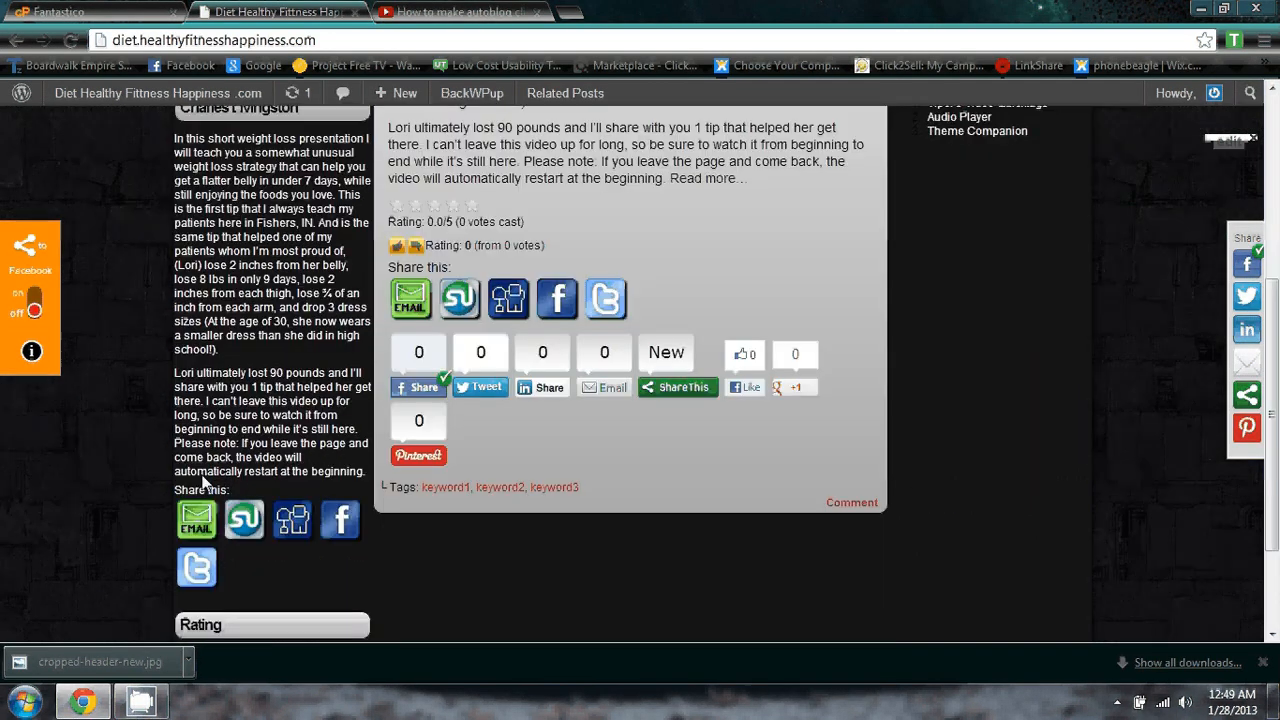
{"action": "scroll", "coordinate": [203, 482], "scroll_direction": "up", "scroll_amount": 4}
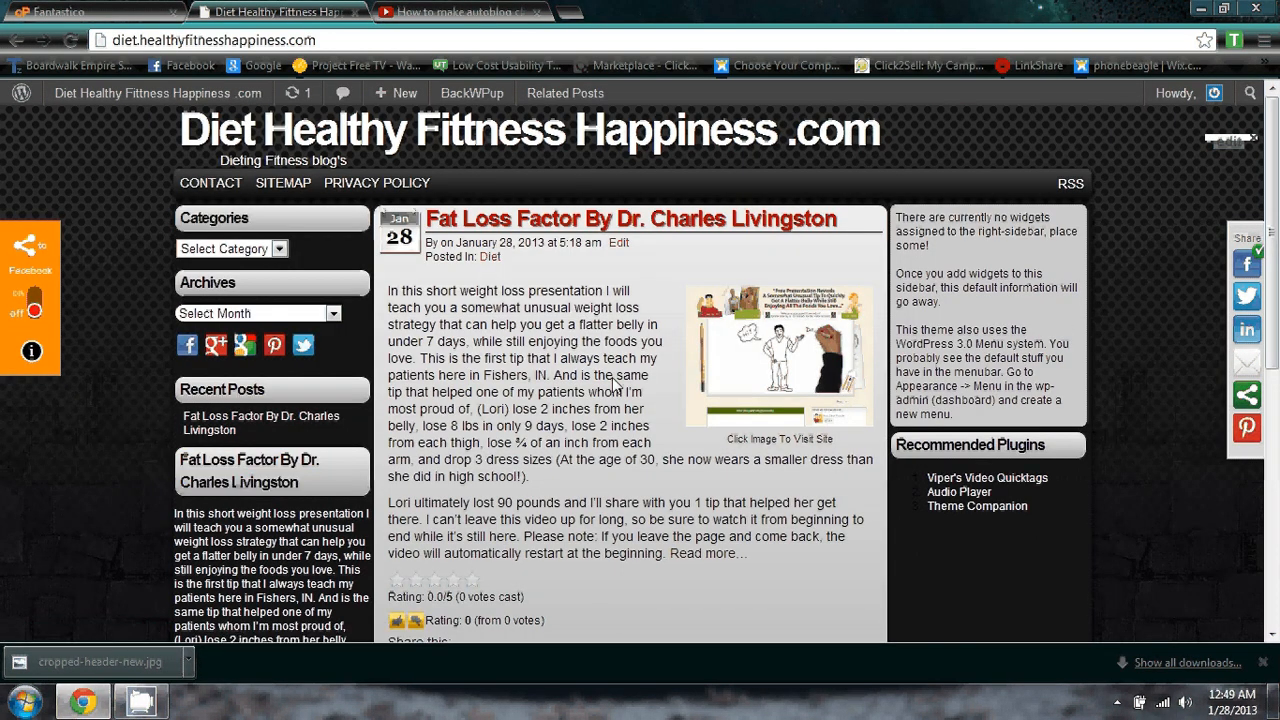
From Manage Themes, preview Weaver 2.2.9 and Save & Activate it in place of Easel.
{"action": "mouse_move", "coordinate": [85, 103]}
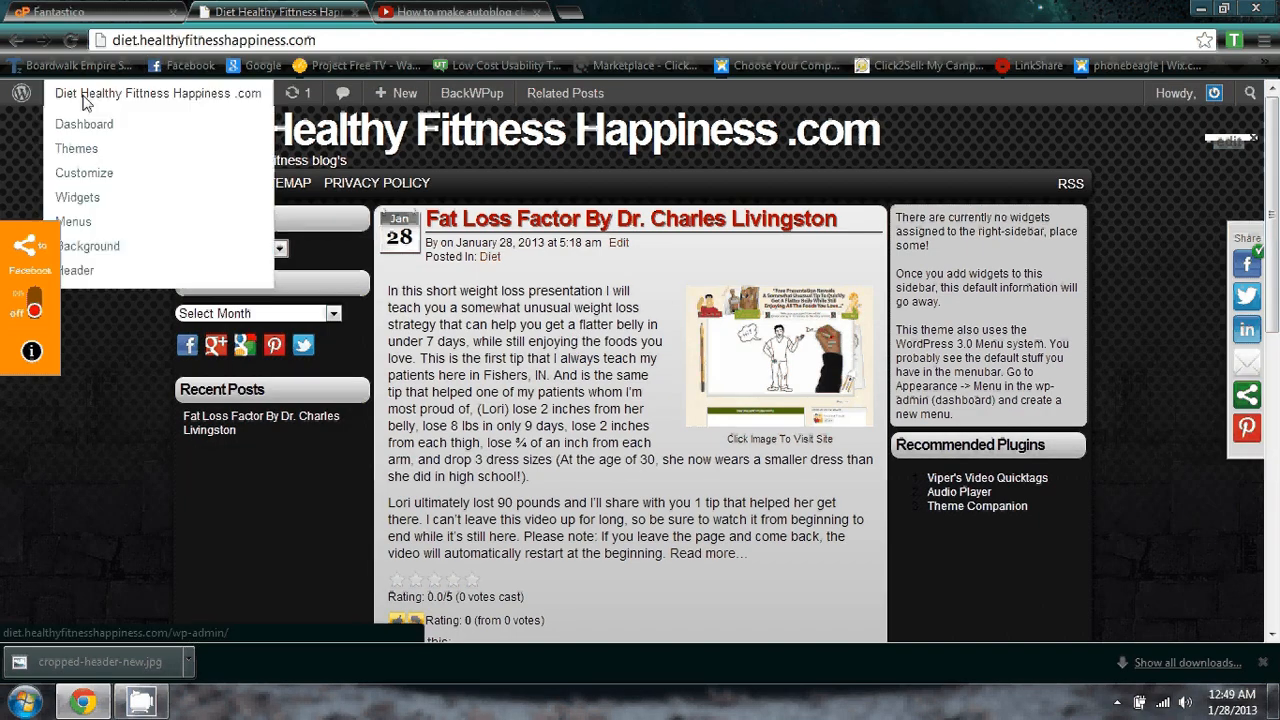
{"action": "left_click", "coordinate": [87, 155]}
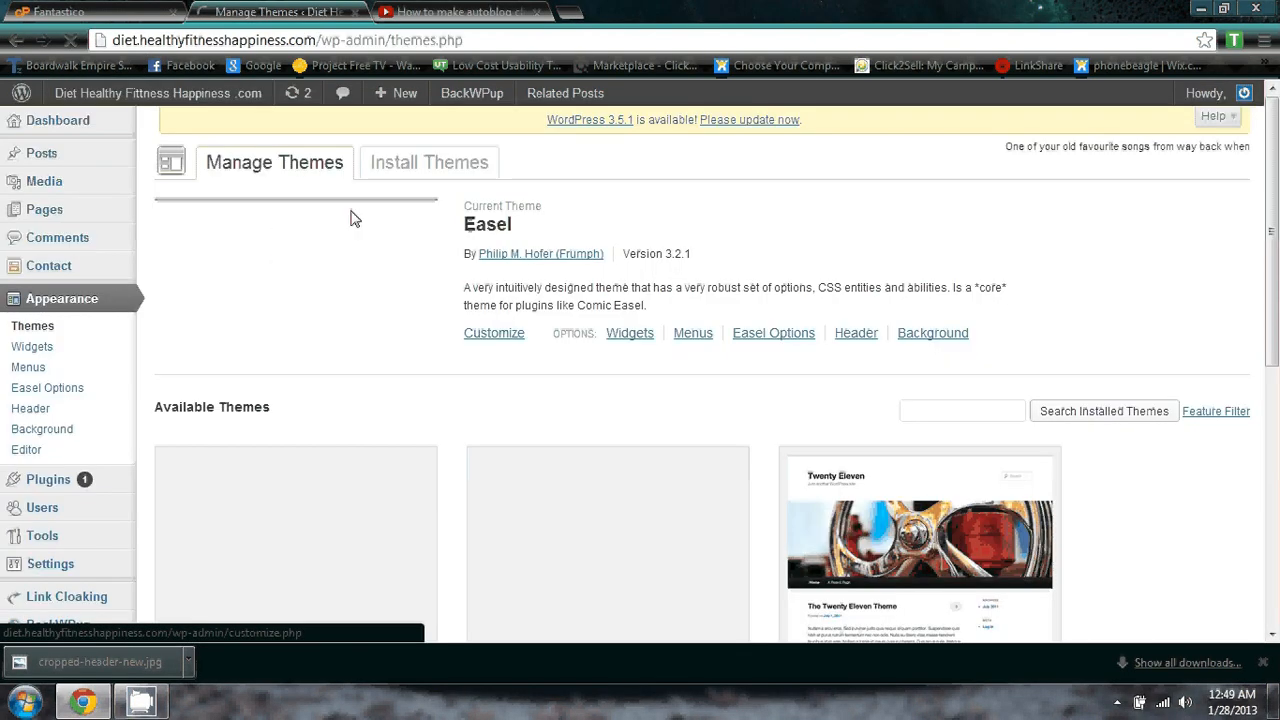
{"action": "scroll", "coordinate": [420, 391], "scroll_direction": "down", "scroll_amount": 3}
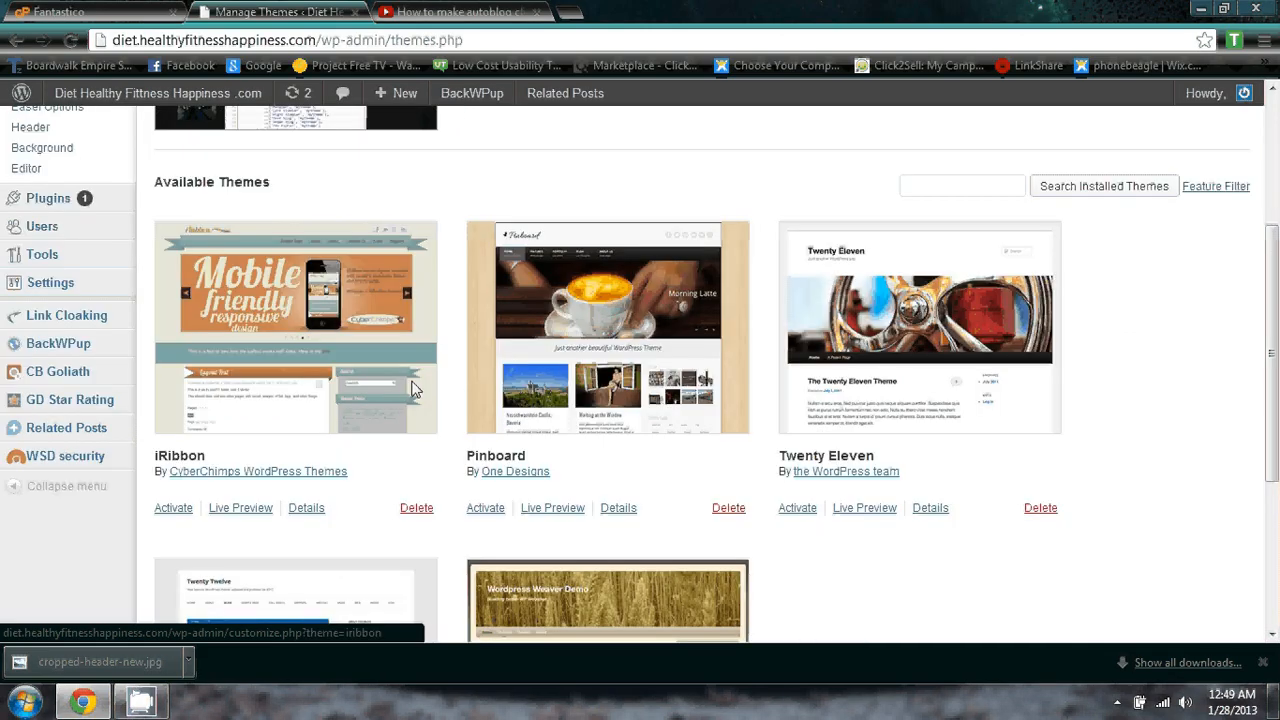
{"action": "scroll", "coordinate": [666, 354], "scroll_direction": "down", "scroll_amount": 3}
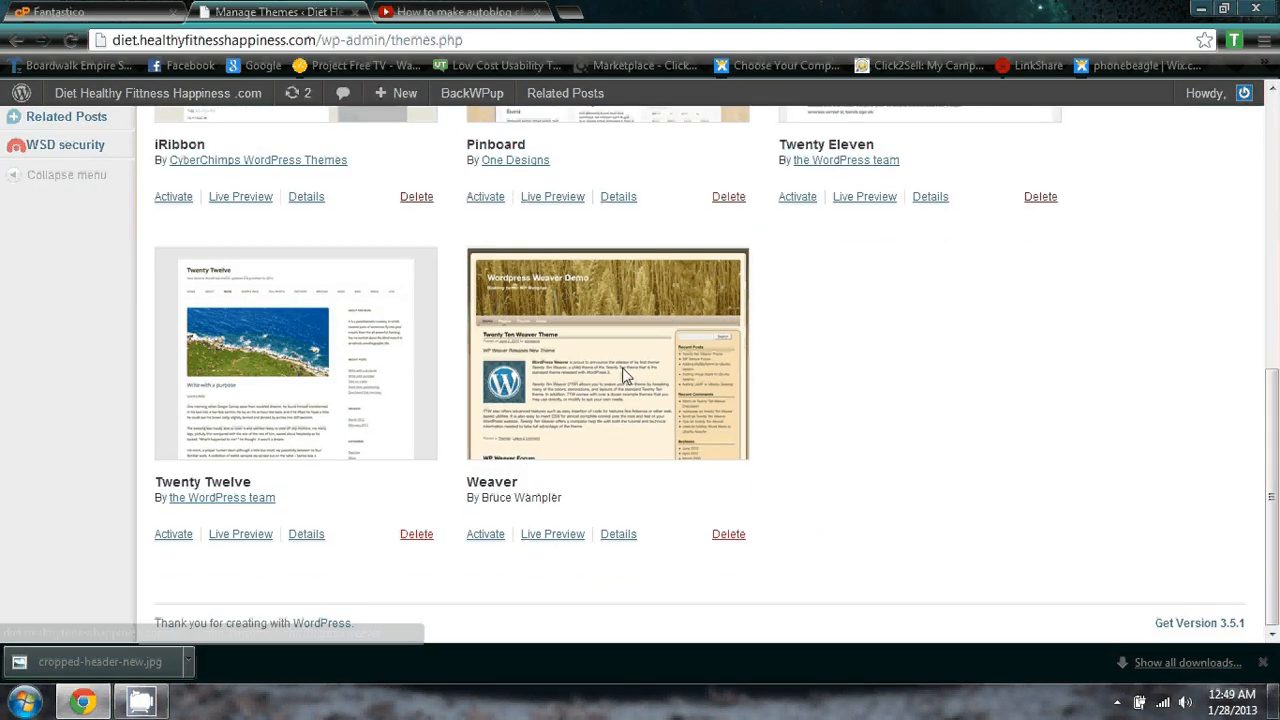
{"action": "left_click", "coordinate": [585, 364]}
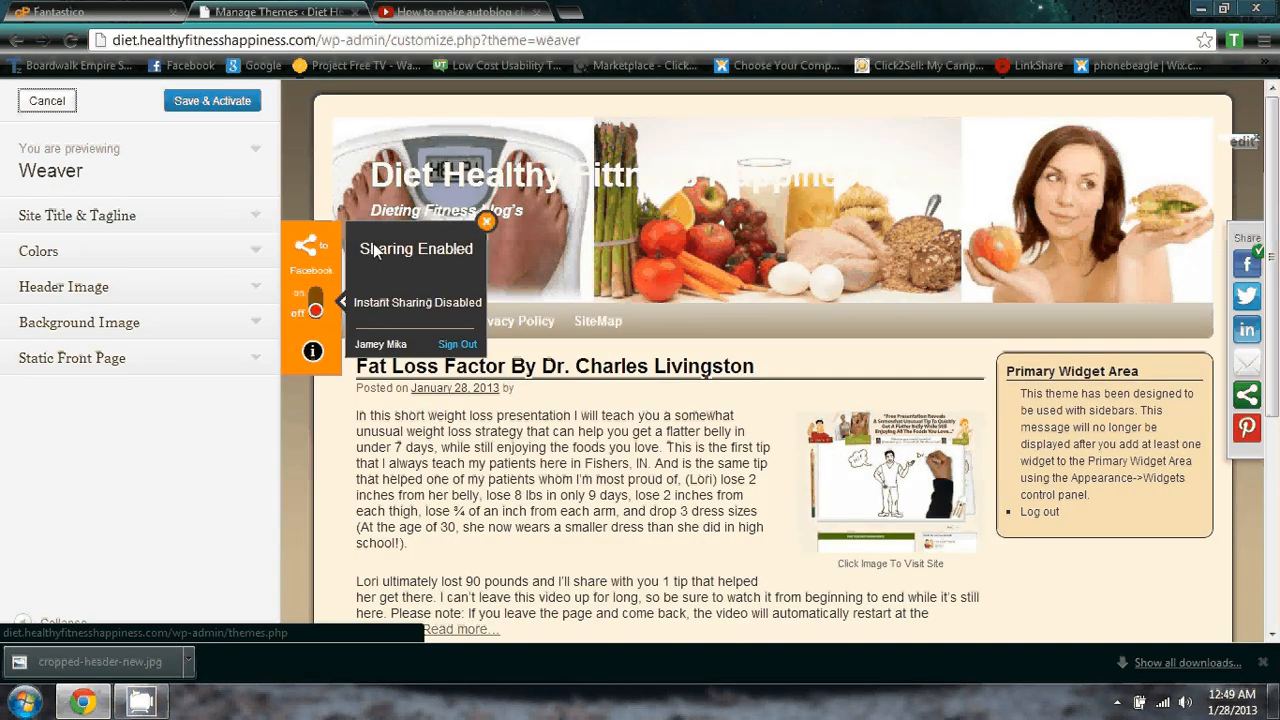
{"action": "left_click", "coordinate": [199, 104]}
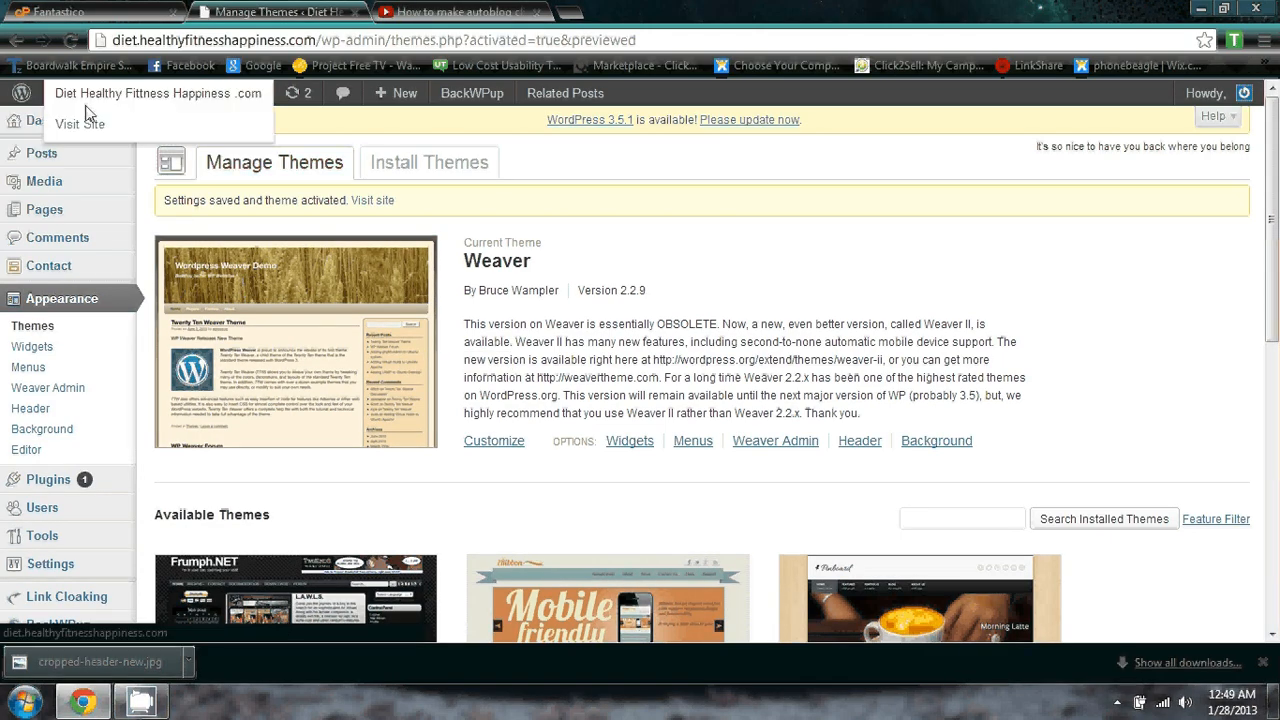
Visit the live site and scroll through its new Weaver front page.
{"action": "left_click", "coordinate": [88, 130]}
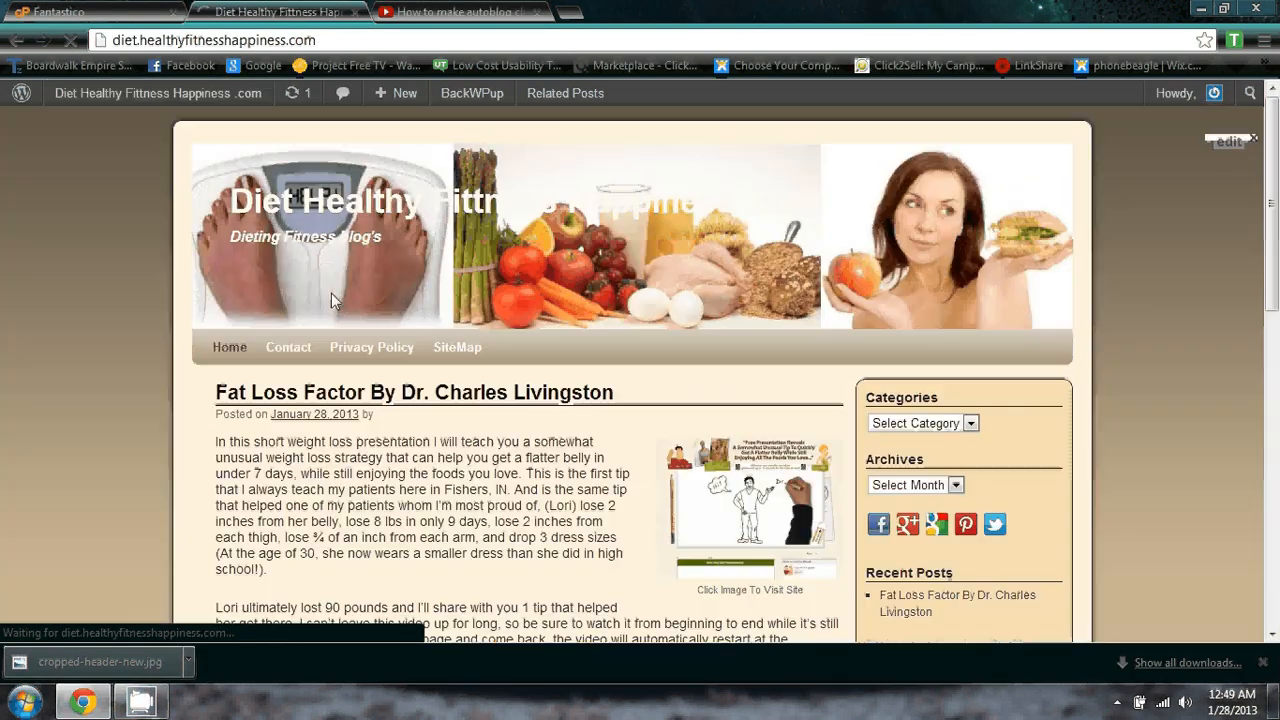
{"action": "scroll", "coordinate": [430, 355], "scroll_direction": "down", "scroll_amount": 5}
{"action": "scroll", "coordinate": [401, 369], "scroll_direction": "up", "scroll_amount": 4}
{"action": "scroll", "coordinate": [602, 380], "scroll_direction": "down", "scroll_amount": 4}
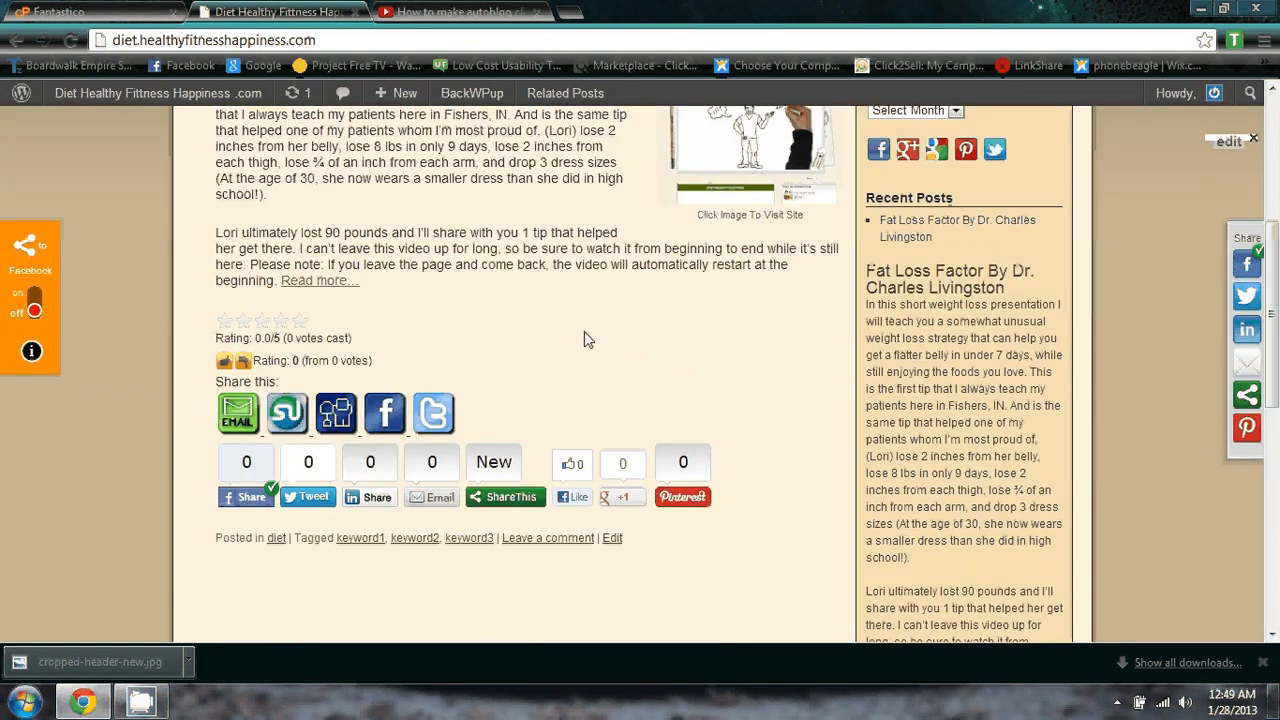
{"action": "scroll", "coordinate": [935, 343], "scroll_direction": "down", "scroll_amount": 2}
{"action": "scroll", "coordinate": [935, 343], "scroll_direction": "up", "scroll_amount": 2}
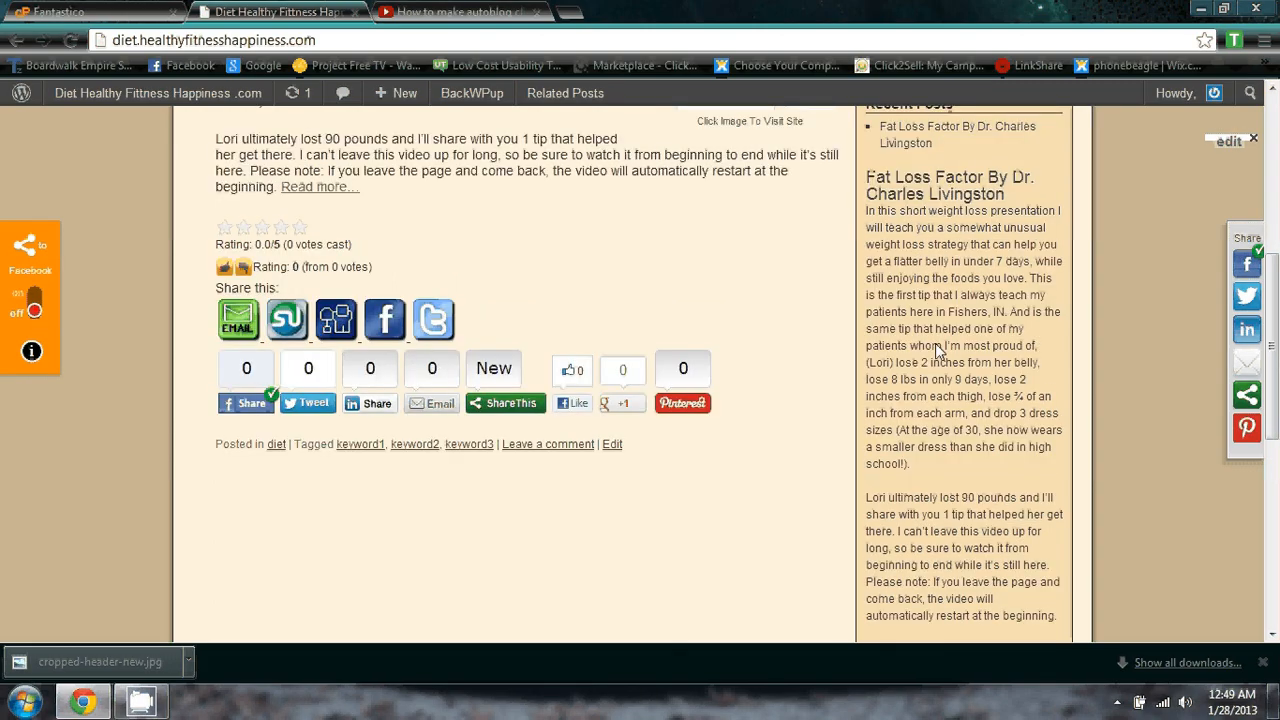
{"action": "scroll", "coordinate": [935, 343], "scroll_direction": "up", "scroll_amount": 4}
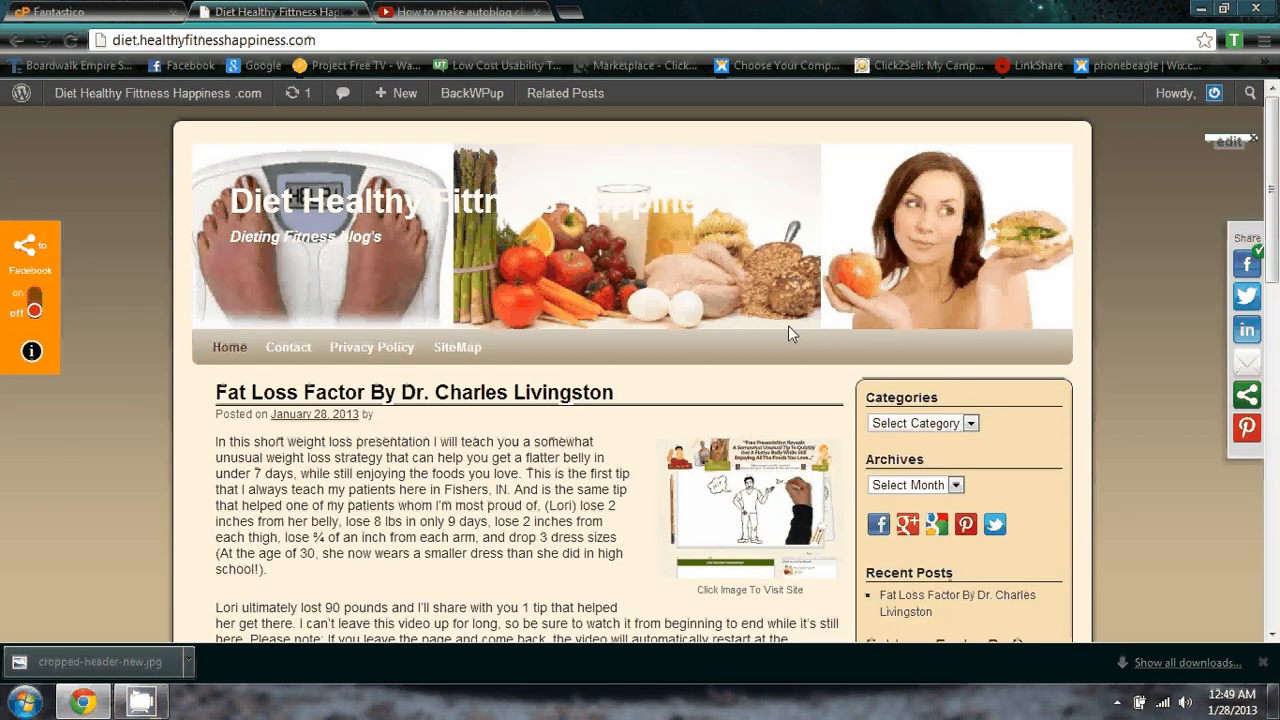
Reload the front page and scroll through the Fat Loss Factor post and sidebar under the food header.
{"action": "mouse_move", "coordinate": [113, 90]}
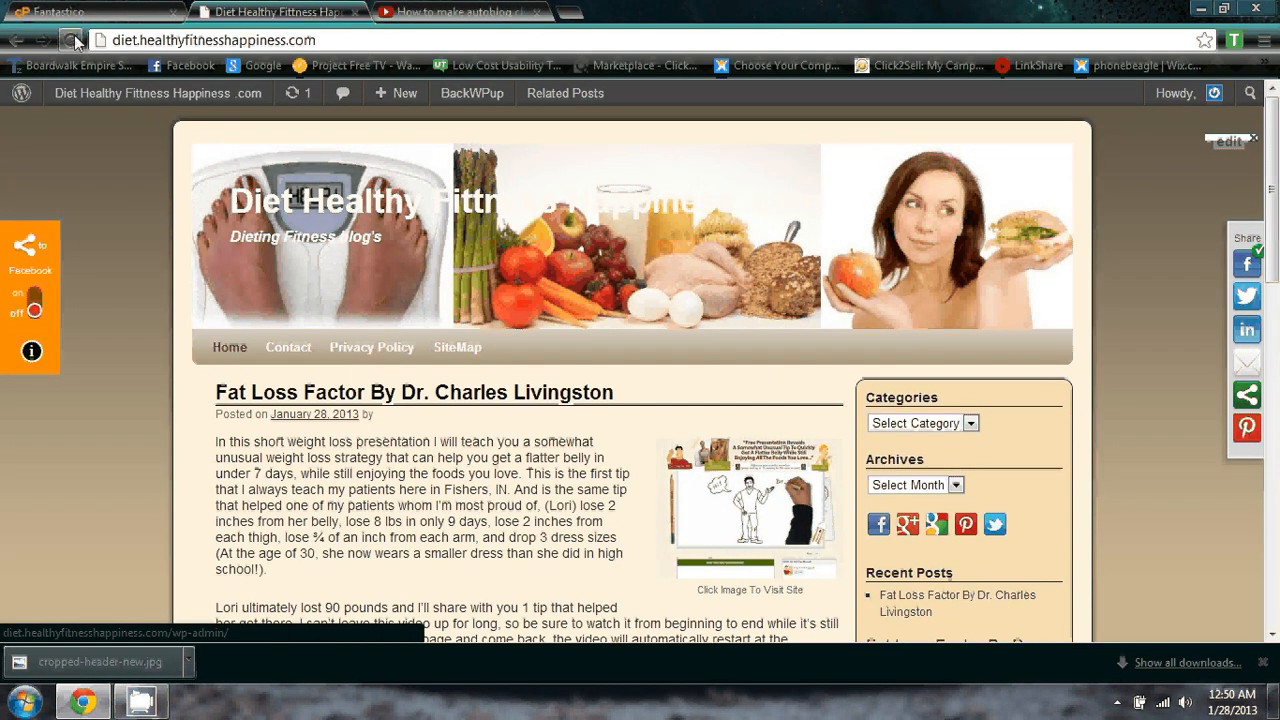
{"action": "left_click", "coordinate": [467, 393]}
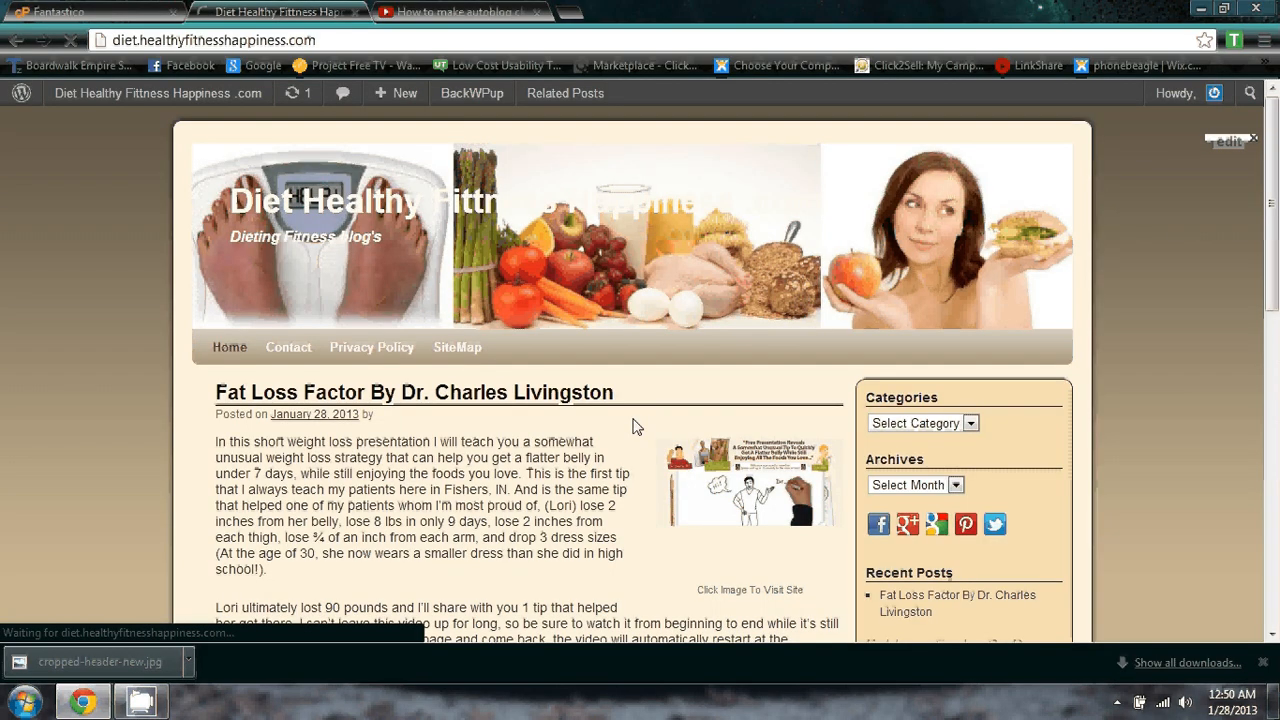
{"action": "scroll", "coordinate": [632, 426], "scroll_direction": "down", "scroll_amount": 15}
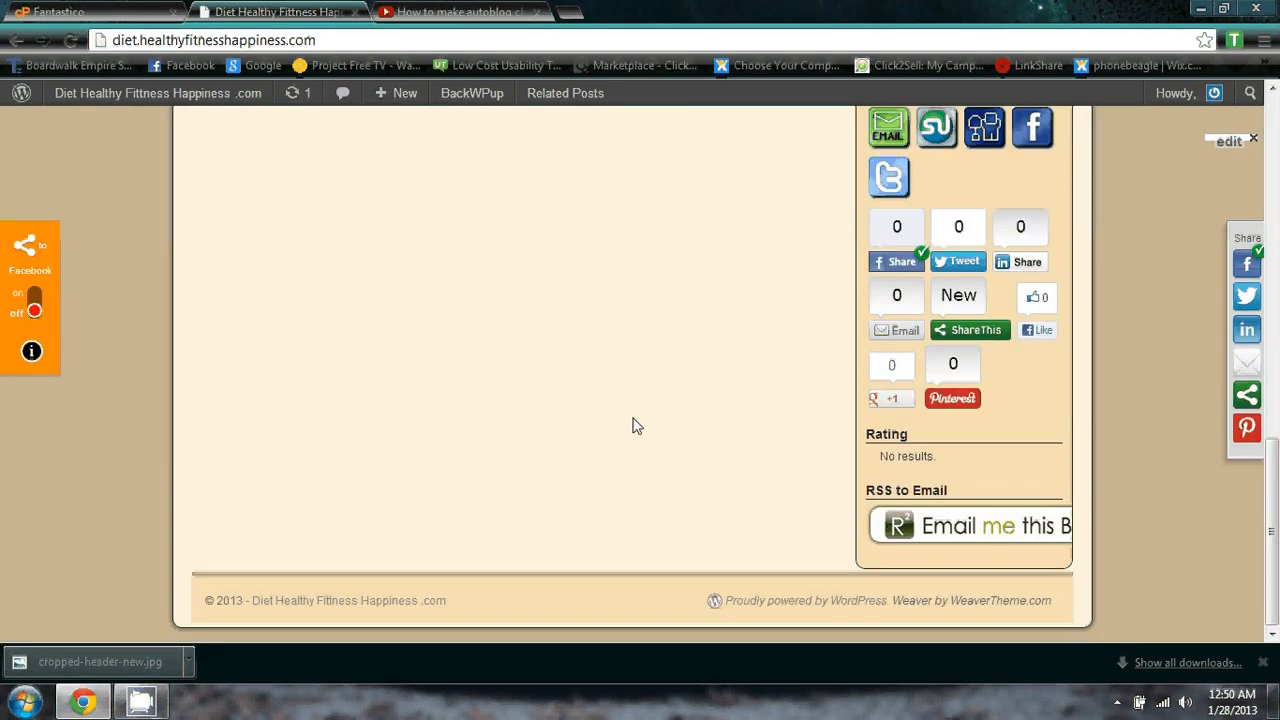
{"action": "scroll", "coordinate": [632, 426], "scroll_direction": "up", "scroll_amount": 8}
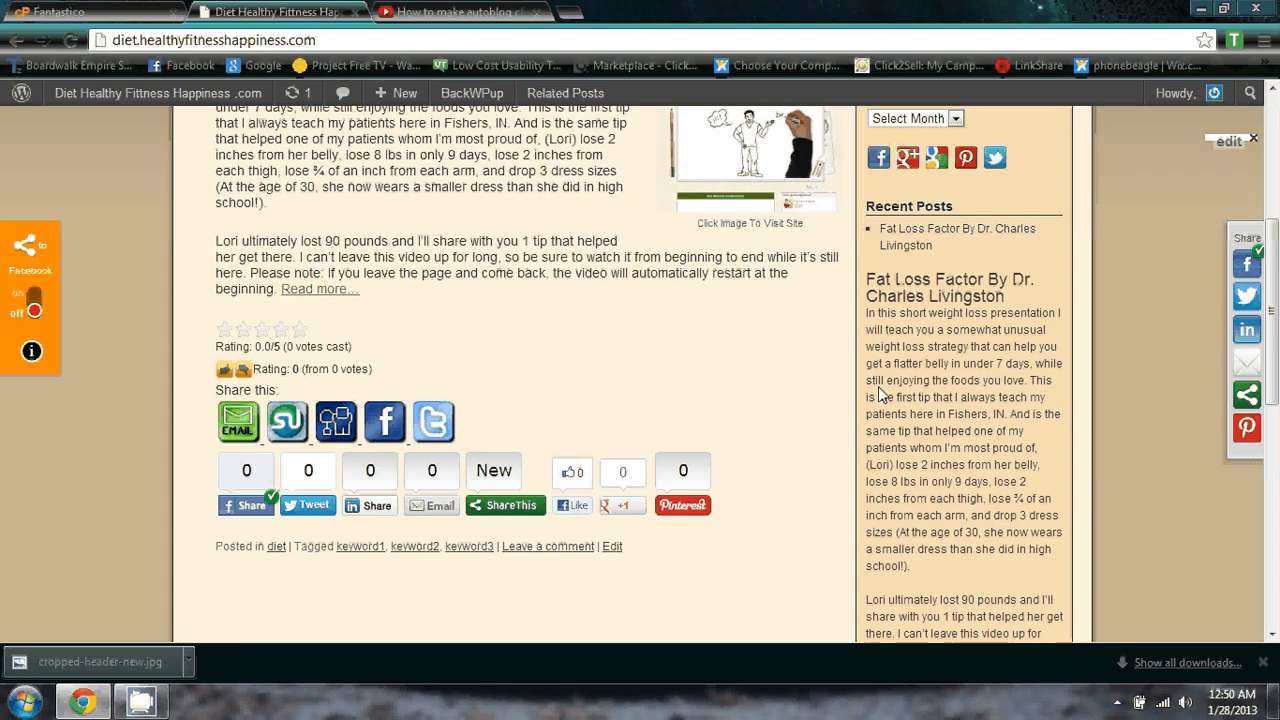
{"action": "scroll", "coordinate": [948, 412], "scroll_direction": "up", "scroll_amount": 1}
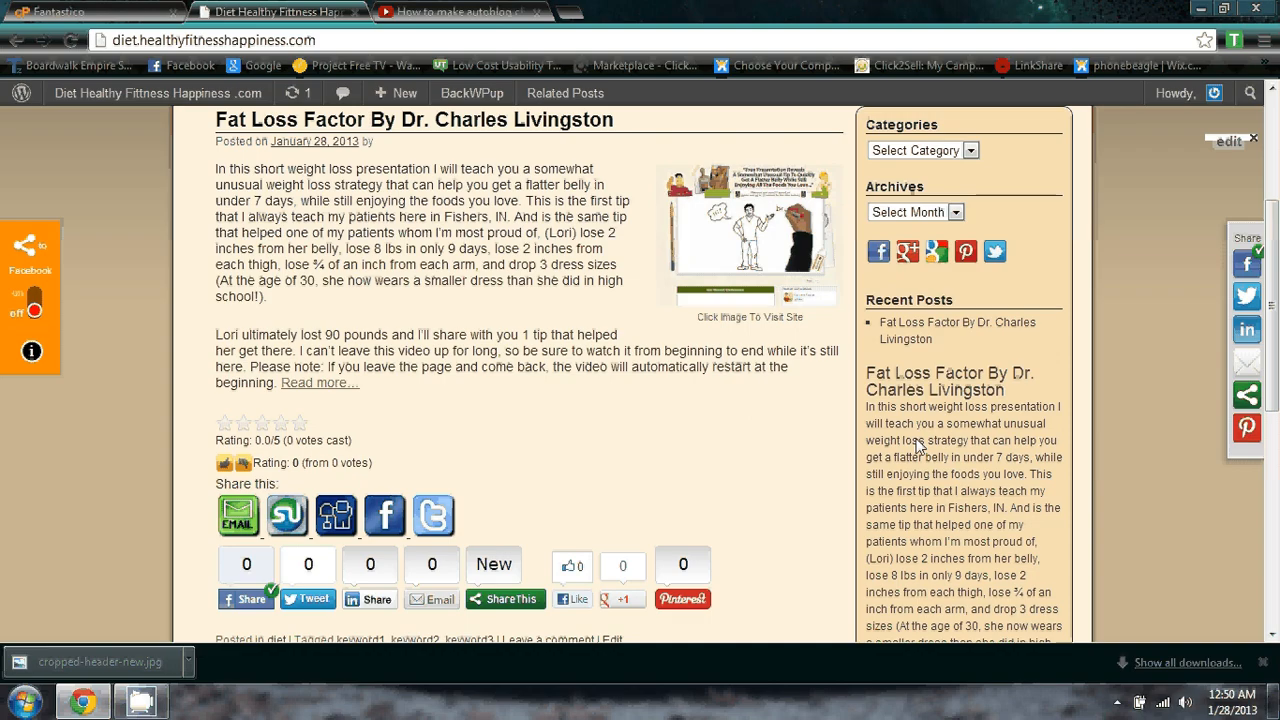
{"action": "scroll", "coordinate": [898, 428], "scroll_direction": "down", "scroll_amount": 5}
{"action": "scroll", "coordinate": [940, 417], "scroll_direction": "down", "scroll_amount": 3}
{"action": "scroll", "coordinate": [930, 413], "scroll_direction": "up", "scroll_amount": 15}
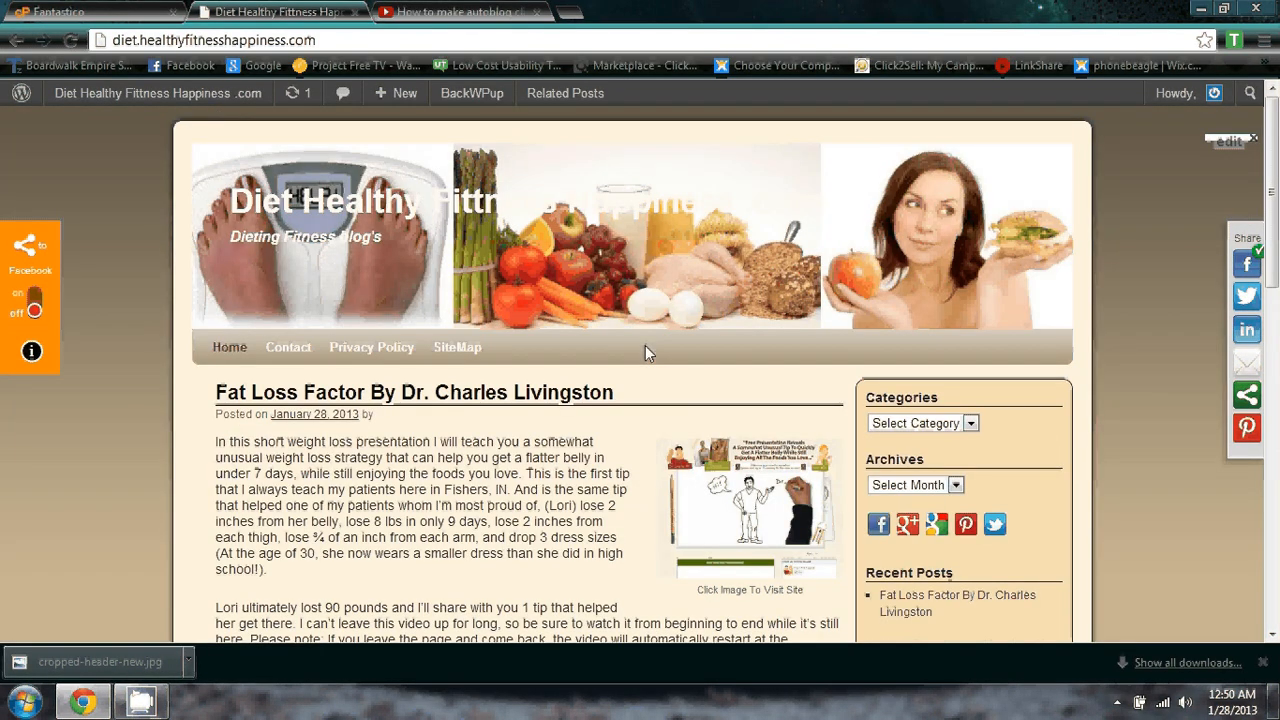
{"action": "scroll", "coordinate": [780, 611], "scroll_direction": "down", "scroll_amount": 5}
{"action": "scroll", "coordinate": [734, 477], "scroll_direction": "up", "scroll_amount": 4}
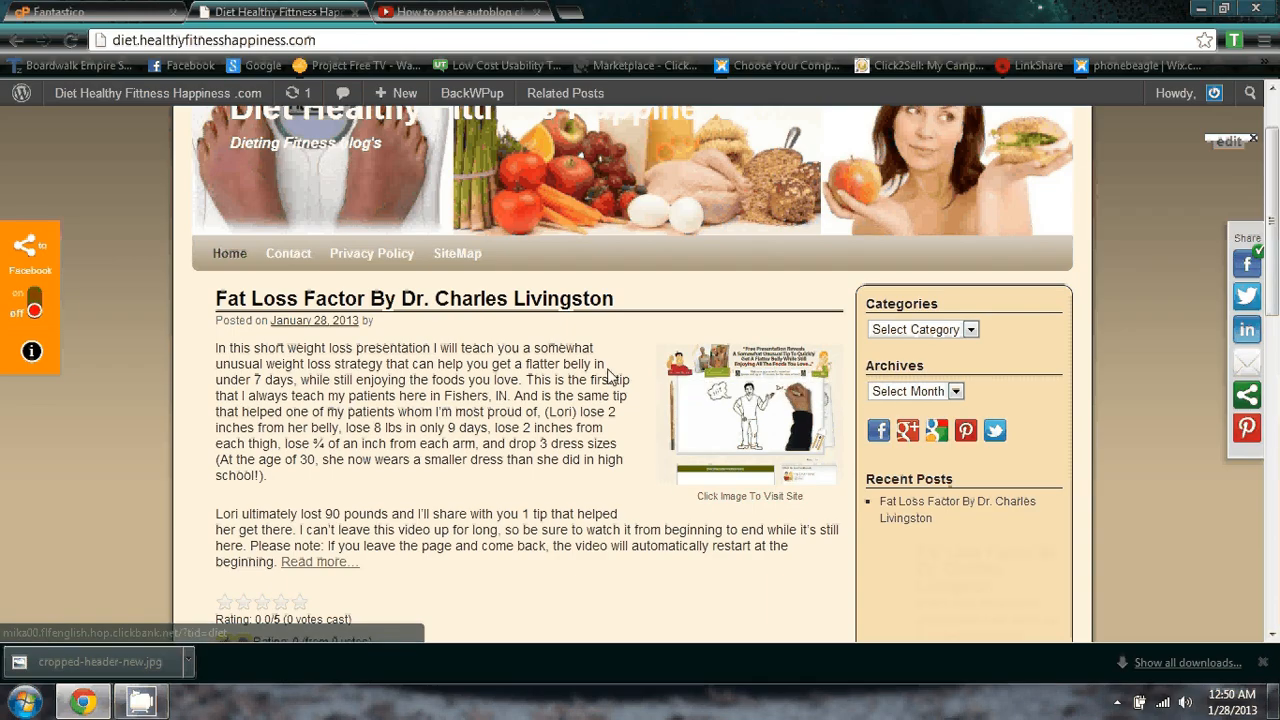
{"action": "scroll", "coordinate": [540, 415], "scroll_direction": "down", "scroll_amount": 1}
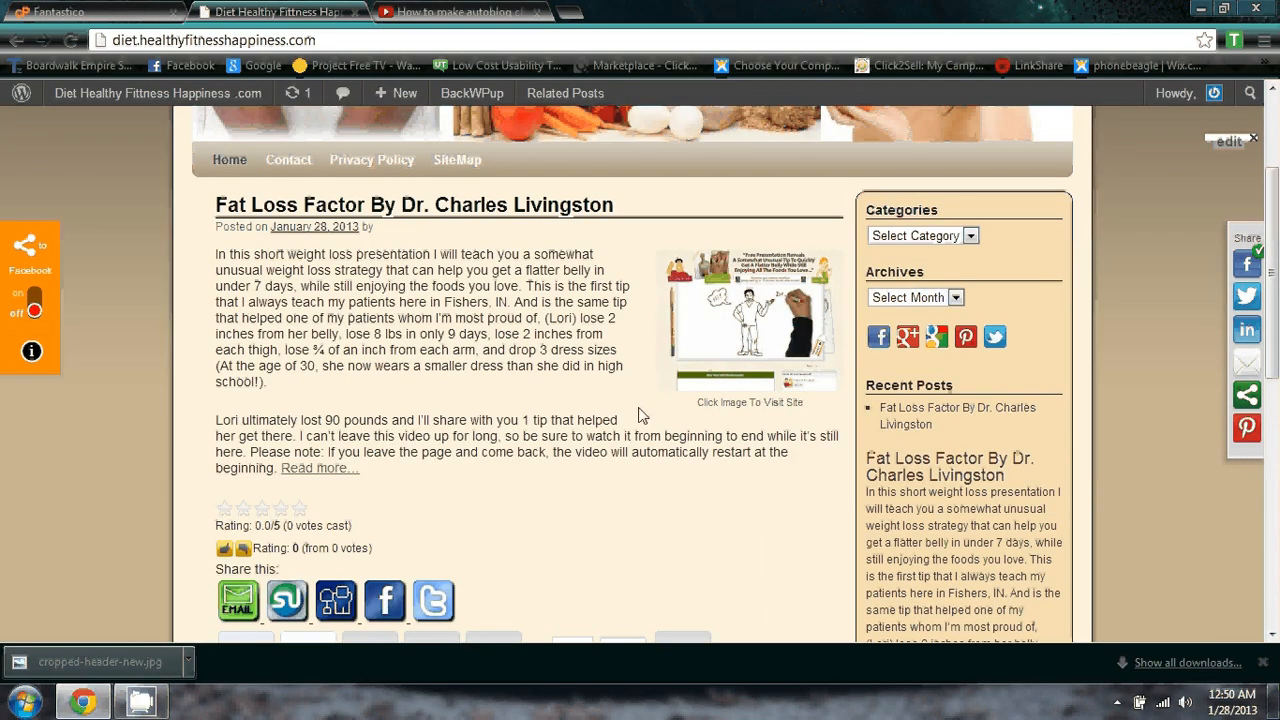
Follow the post image's affiliate link to fatlossfactor.com and on to its order page.
{"action": "left_click", "coordinate": [733, 390]}
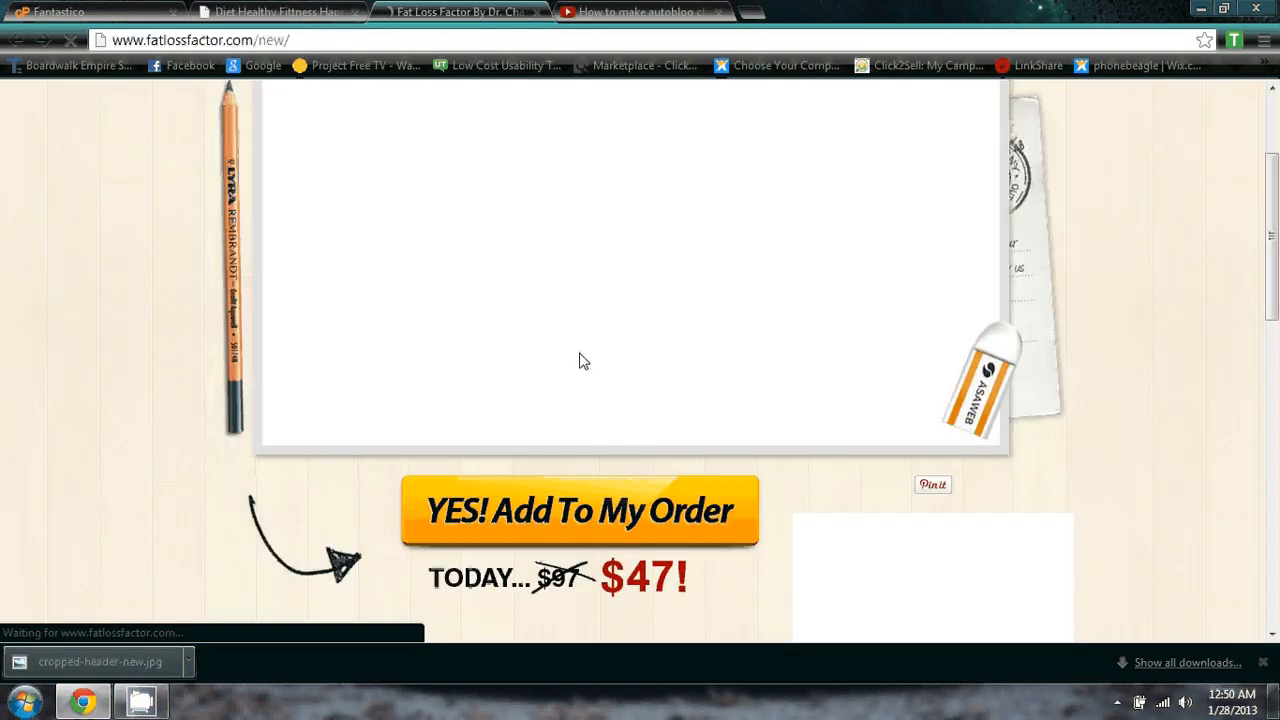
{"action": "scroll", "coordinate": [580, 350], "scroll_direction": "down", "scroll_amount": 2}
{"action": "left_click", "coordinate": [576, 340]}
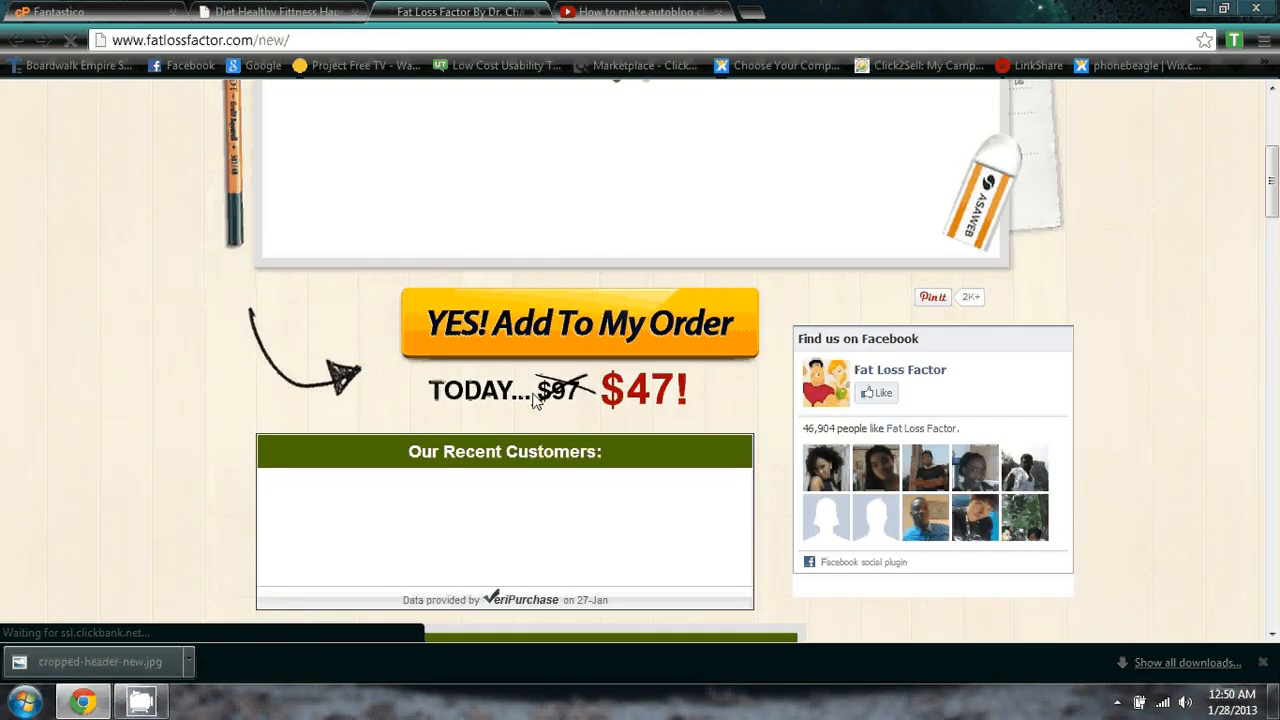
Review ClickBank's $47.00 order form, then bring up the screen recorder's stop options from the tray.
{"action": "scroll", "coordinate": [549, 486], "scroll_direction": "down", "scroll_amount": 7}
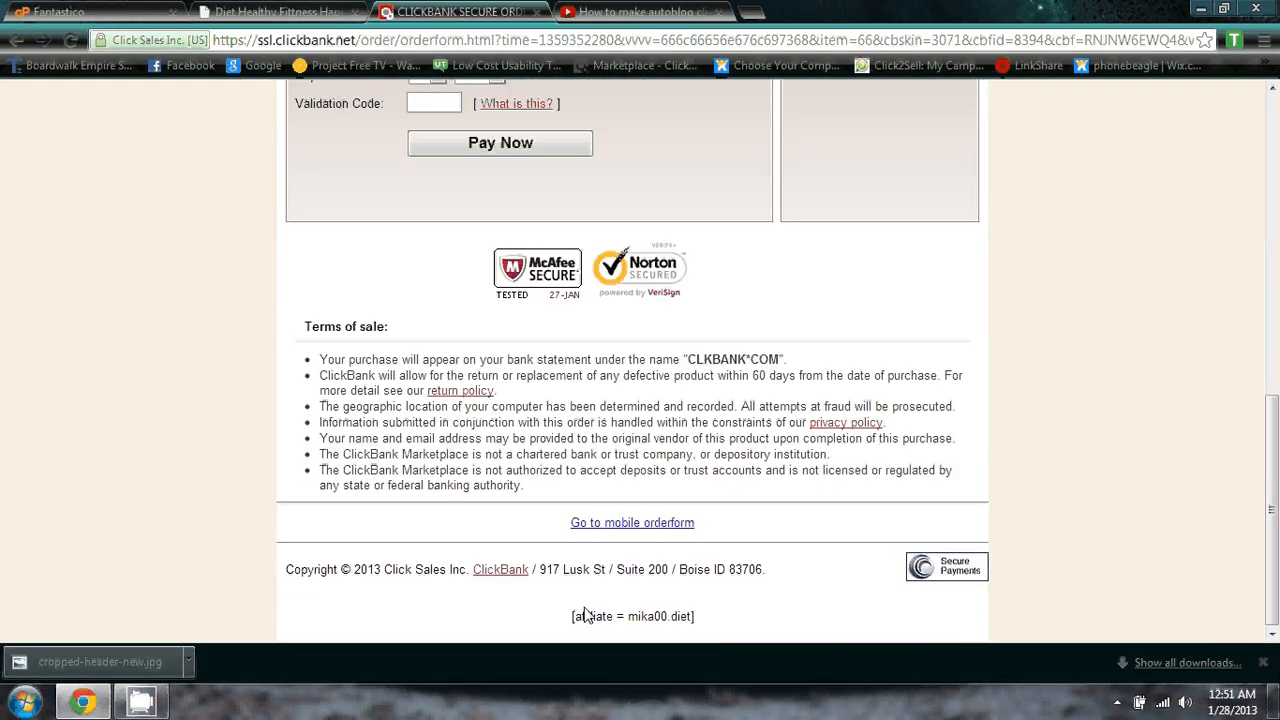
{"action": "scroll", "coordinate": [621, 520], "scroll_direction": "up", "scroll_amount": 5}
{"action": "scroll", "coordinate": [680, 455], "scroll_direction": "down", "scroll_amount": 5}
{"action": "scroll", "coordinate": [660, 400], "scroll_direction": "up", "scroll_amount": 6}
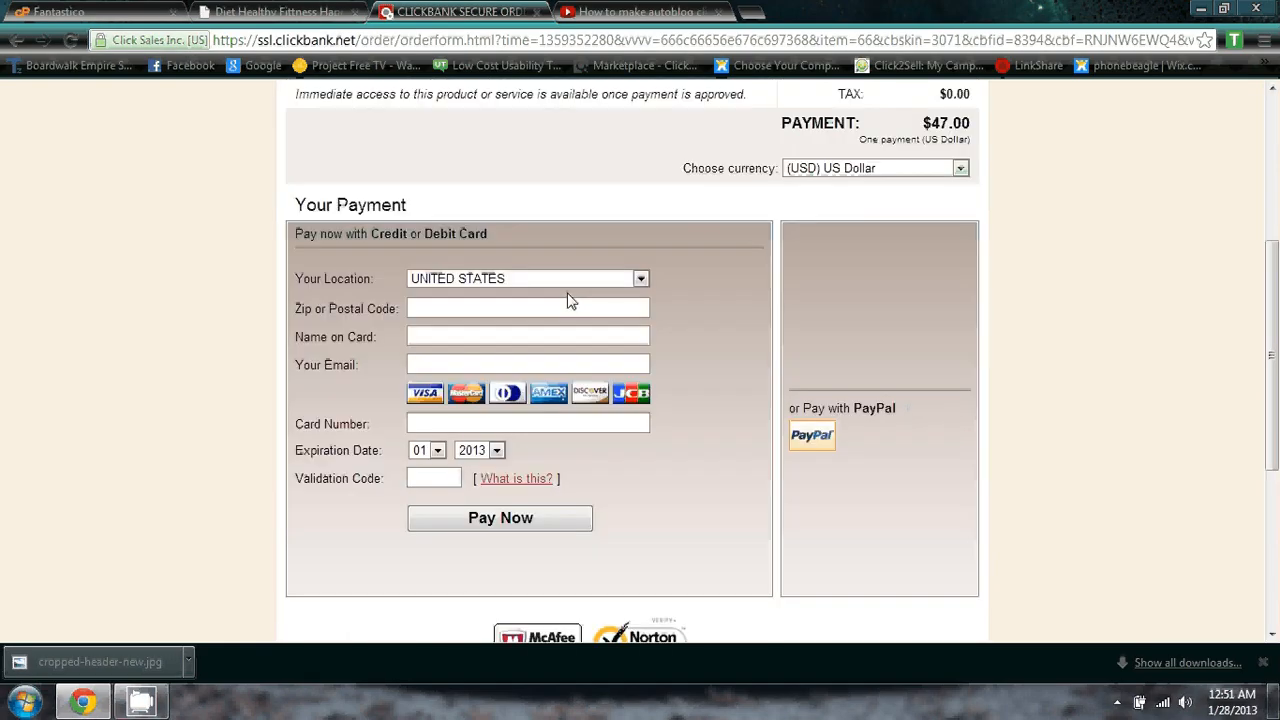
{"action": "left_click", "coordinate": [1117, 702]}
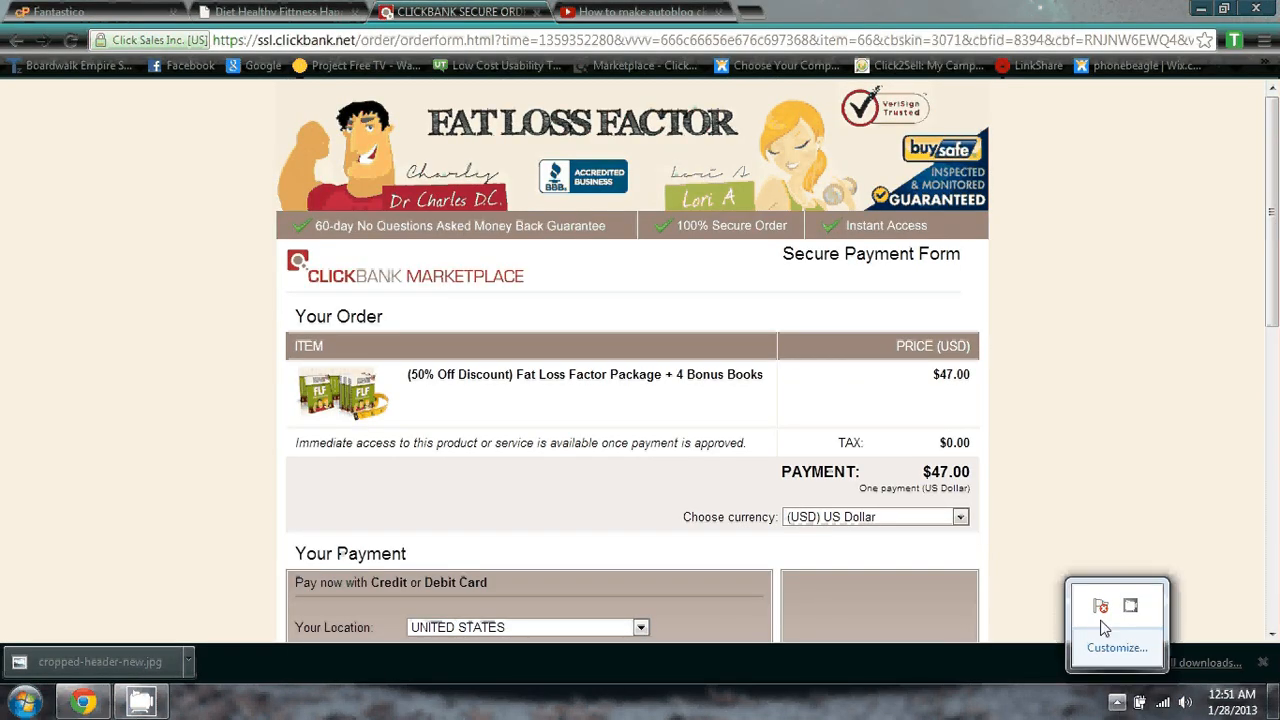
{"action": "right_click", "coordinate": [1130, 606]}
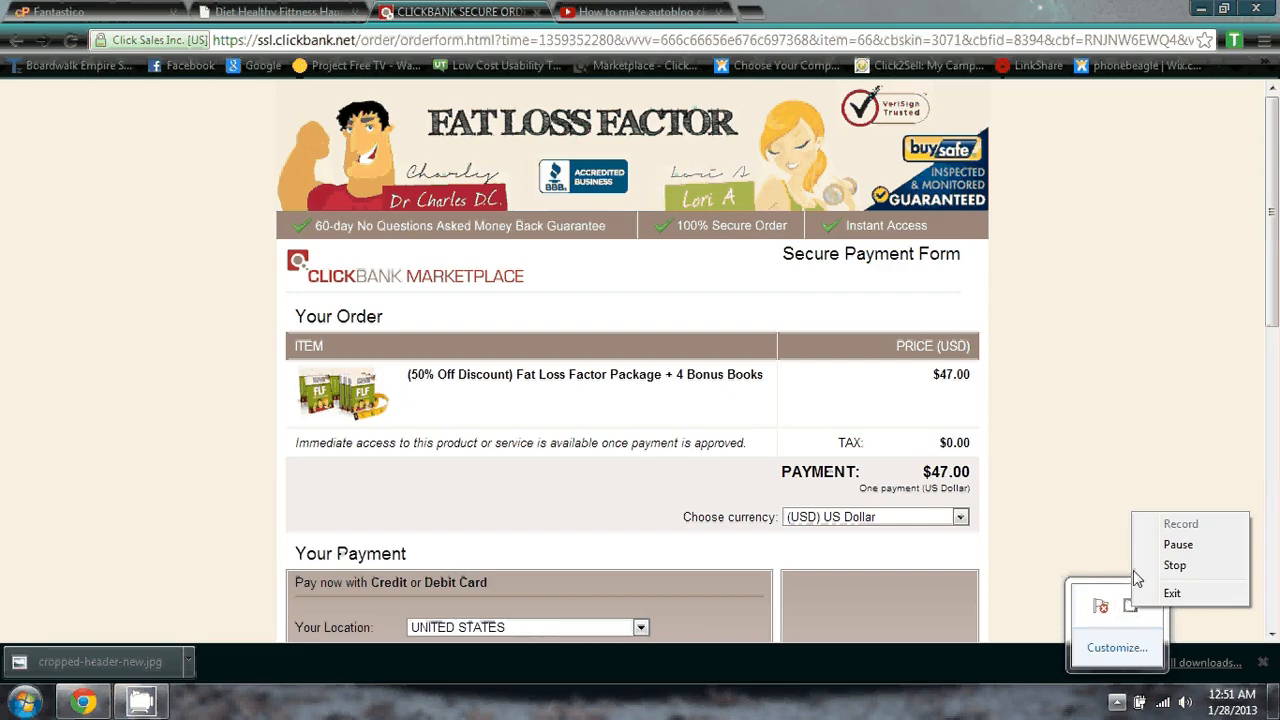